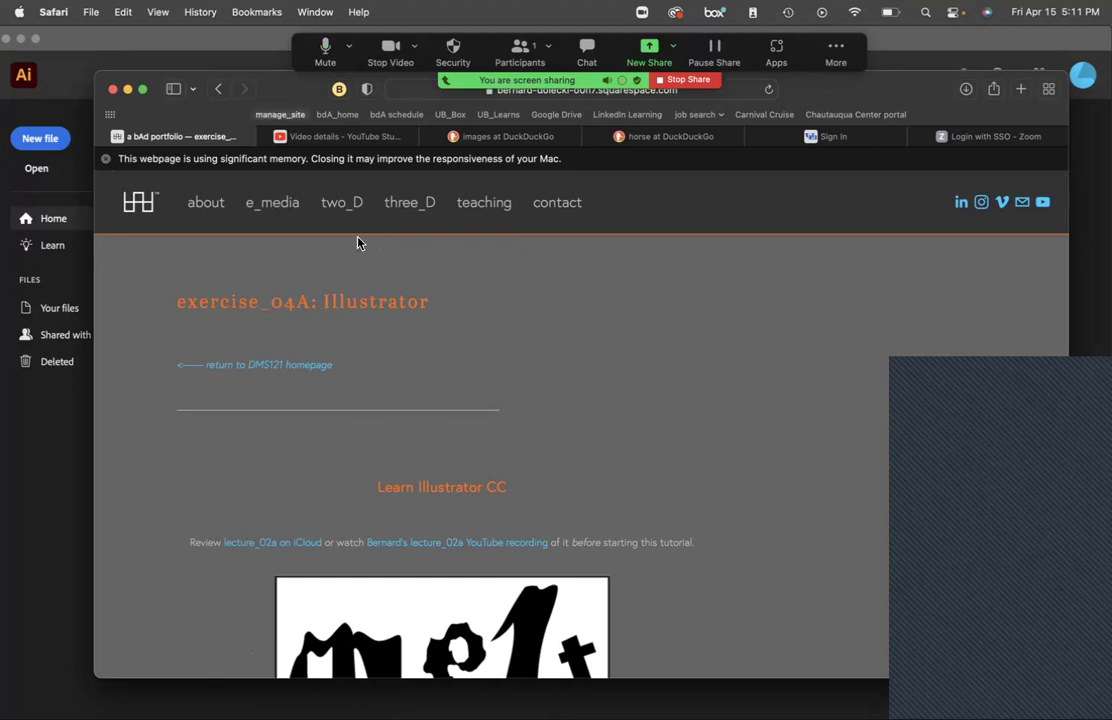
Read the introduction, objective, tools and techniques, and requirements on the exercise_04A page, moving the browser window clear of the meeting controls.
{"action": "left_click_drag", "start_coordinate": [933, 102], "coordinate": [911, 82]}
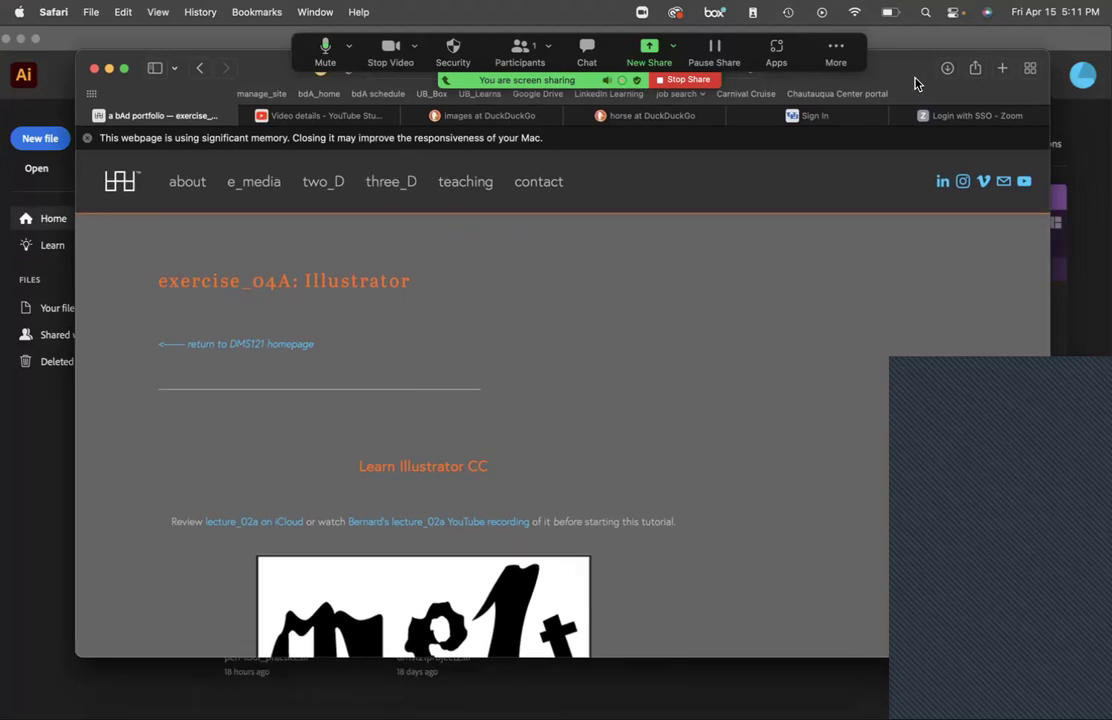
{"action": "scroll", "coordinate": [975, 408], "scroll_direction": "down", "scroll_amount": 3}
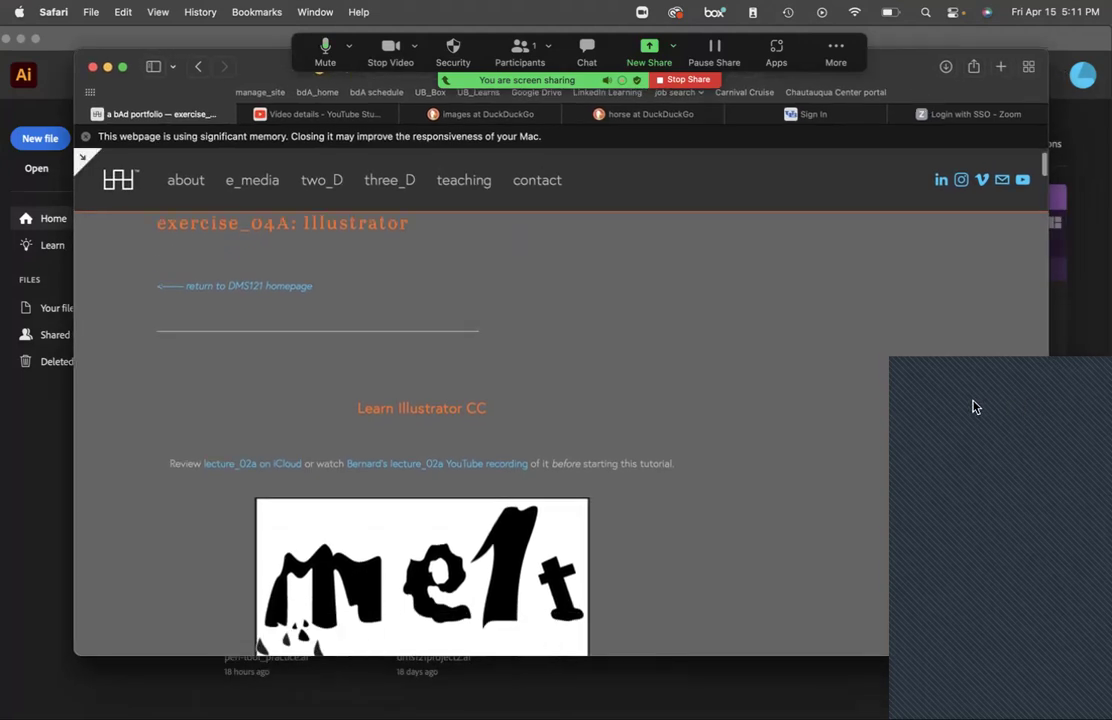
{"action": "mouse_move", "coordinate": [1046, 168]}
{"action": "left_mouse_down"}
{"action": "mouse_move", "coordinate": [1033, 653]}
{"action": "mouse_move", "coordinate": [1046, 132]}
{"action": "mouse_move", "coordinate": [1040, 172]}
{"action": "mouse_move", "coordinate": [1034, 154]}
{"action": "left_mouse_up"}
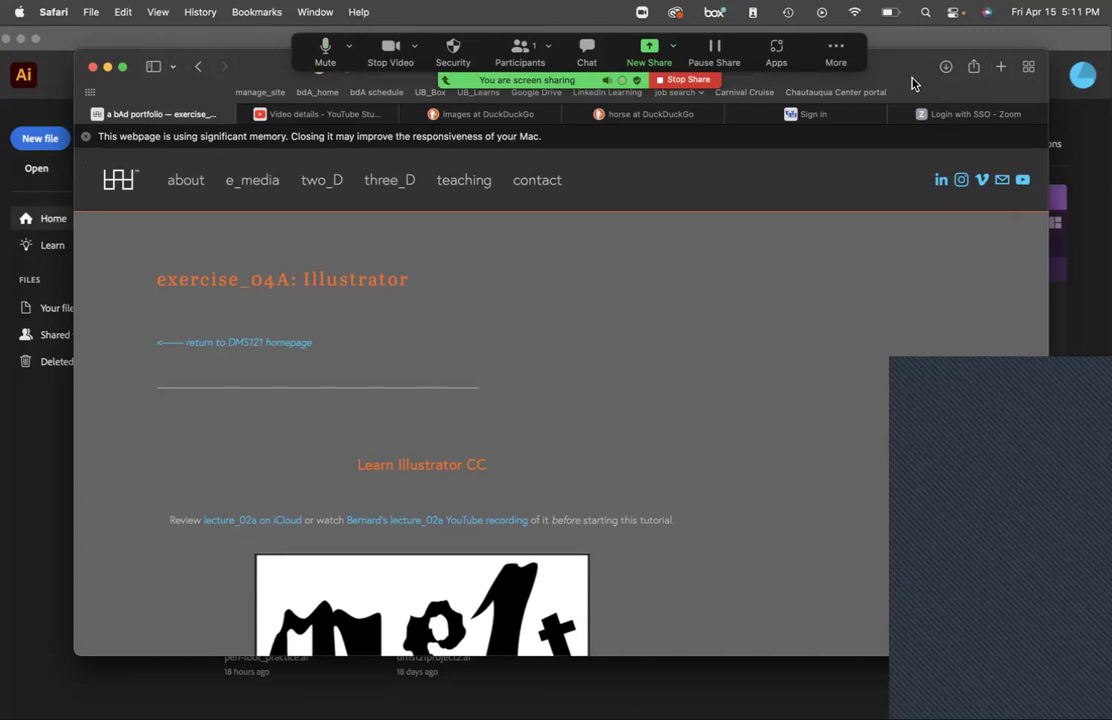
{"action": "left_click_drag", "start_coordinate": [911, 86], "coordinate": [913, 63]}
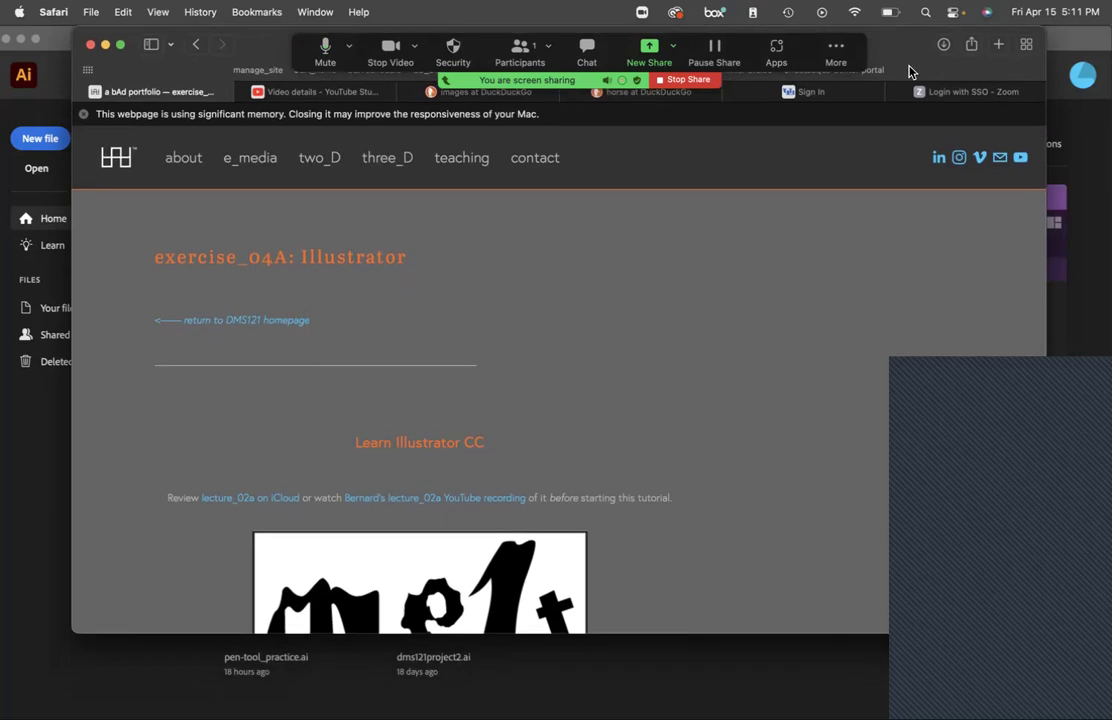
{"action": "scroll", "coordinate": [1030, 250], "scroll_direction": "down", "scroll_amount": 1}
{"action": "scroll", "coordinate": [895, 300], "scroll_direction": "down", "scroll_amount": 10}
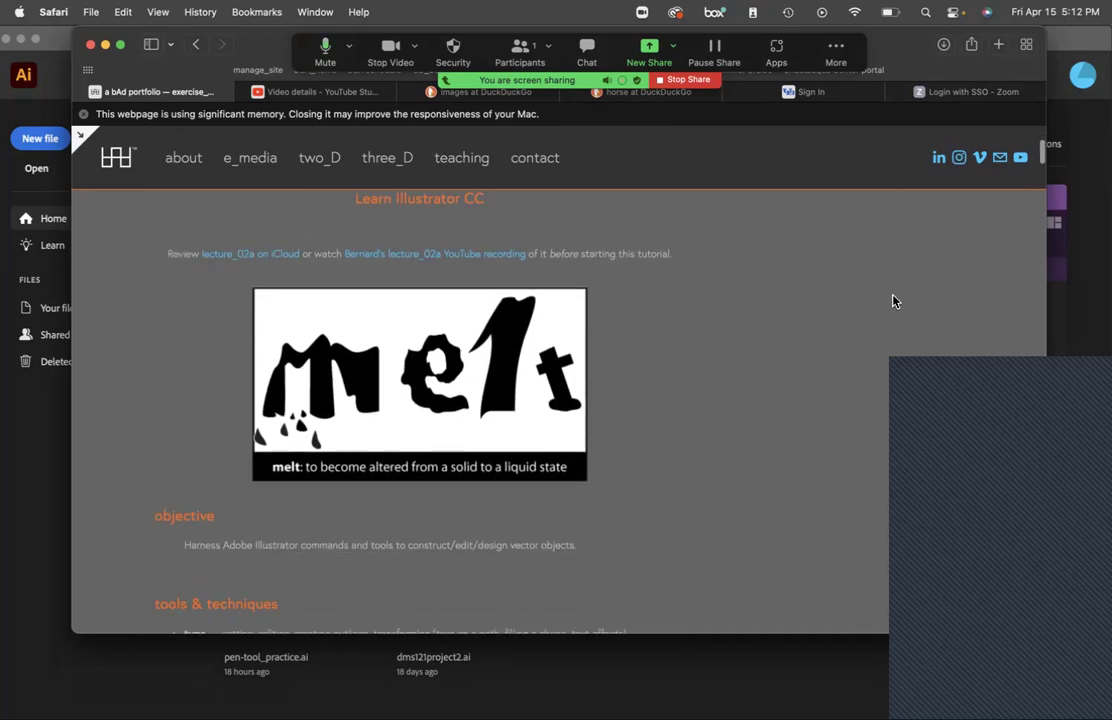
{"action": "scroll", "coordinate": [882, 307], "scroll_direction": "down", "scroll_amount": 5}
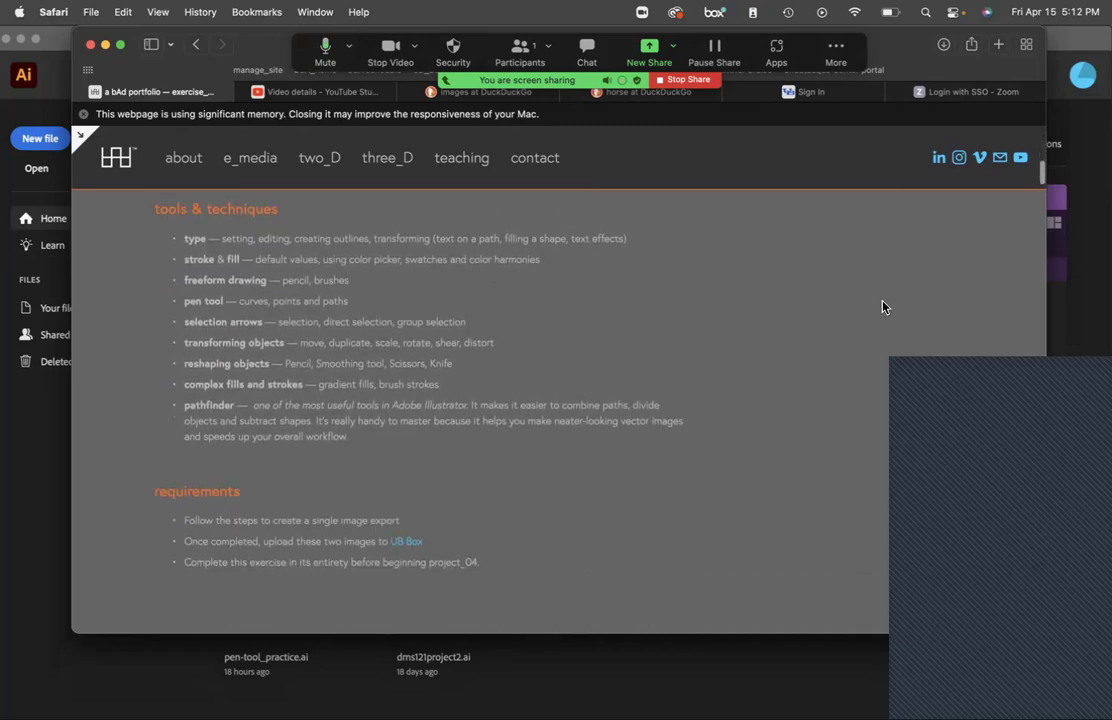
{"action": "scroll", "coordinate": [882, 307], "scroll_direction": "down", "scroll_amount": 5}
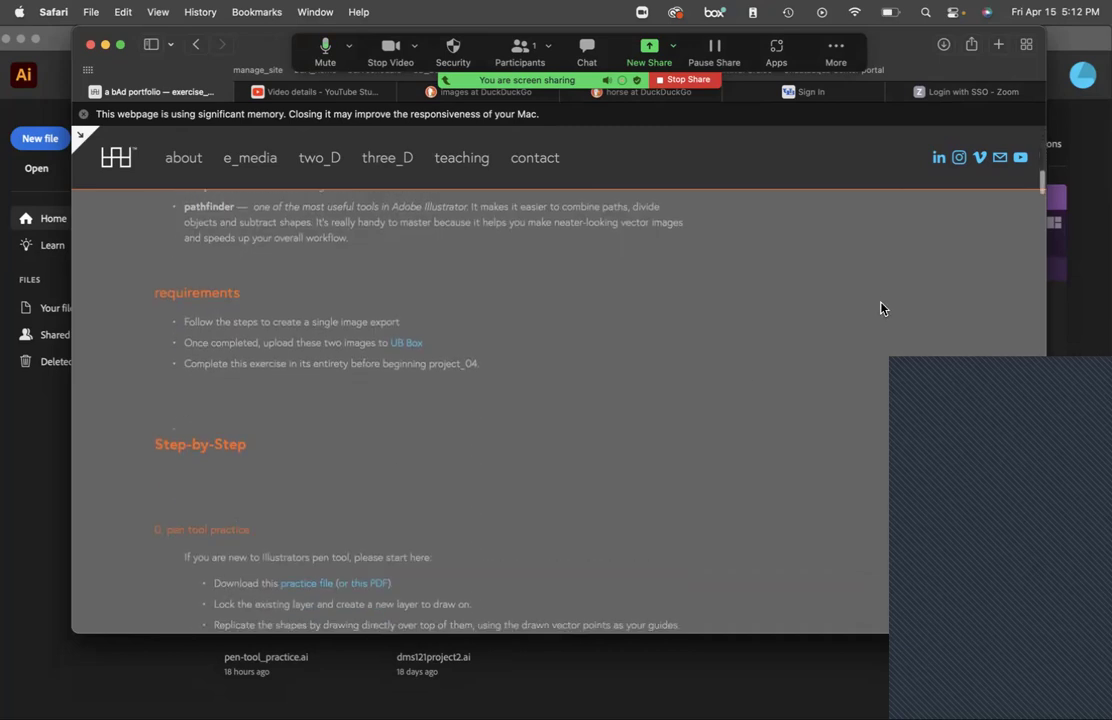
{"action": "scroll", "coordinate": [210, 541], "scroll_direction": "down", "scroll_amount": 3}
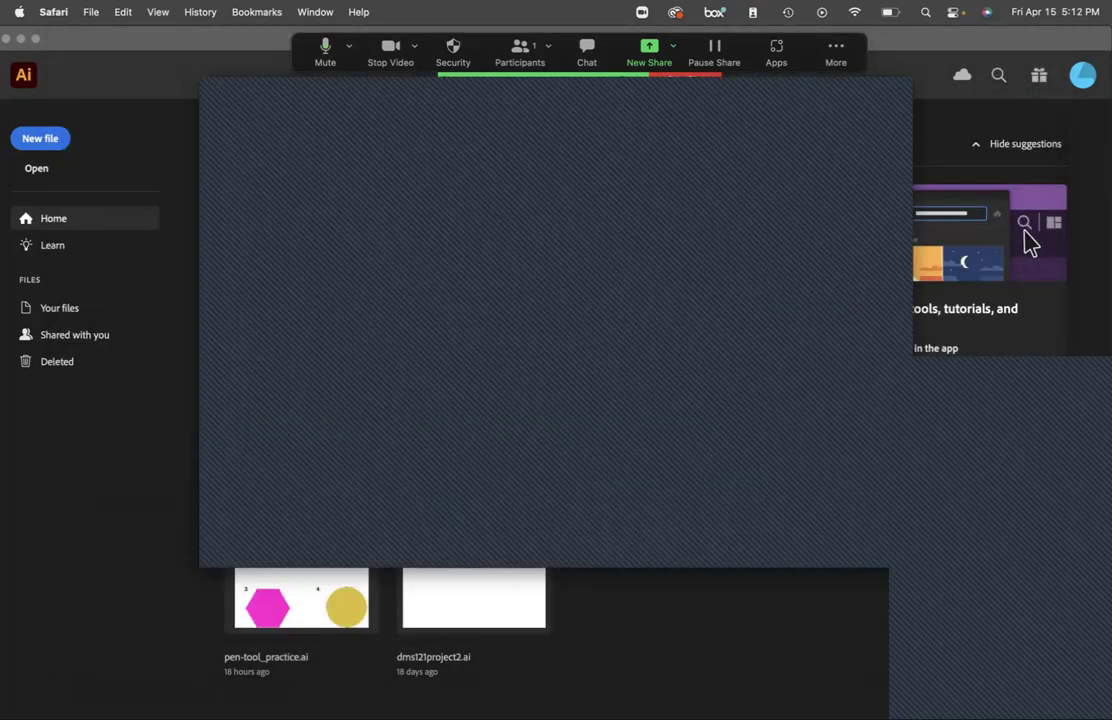
Review the exercise's pen tool practice instructions and highlight the practice file and PDF download text.
{"action": "left_click", "coordinate": [297, 83]}
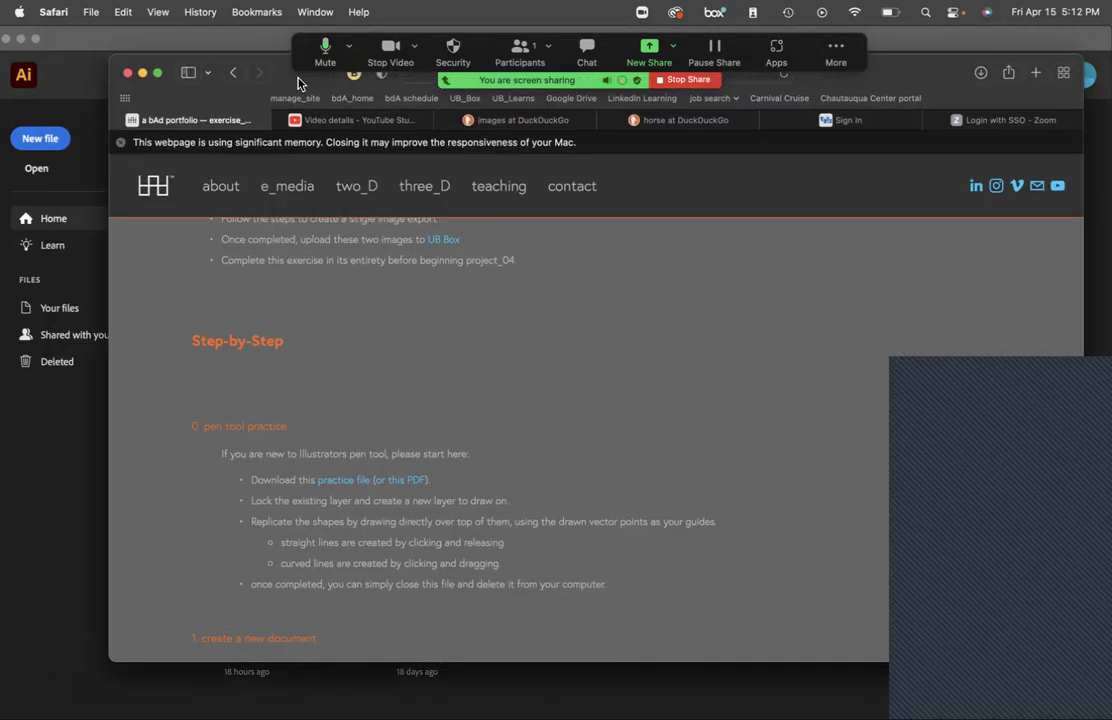
{"action": "scroll", "coordinate": [725, 452], "scroll_direction": "up", "scroll_amount": 1}
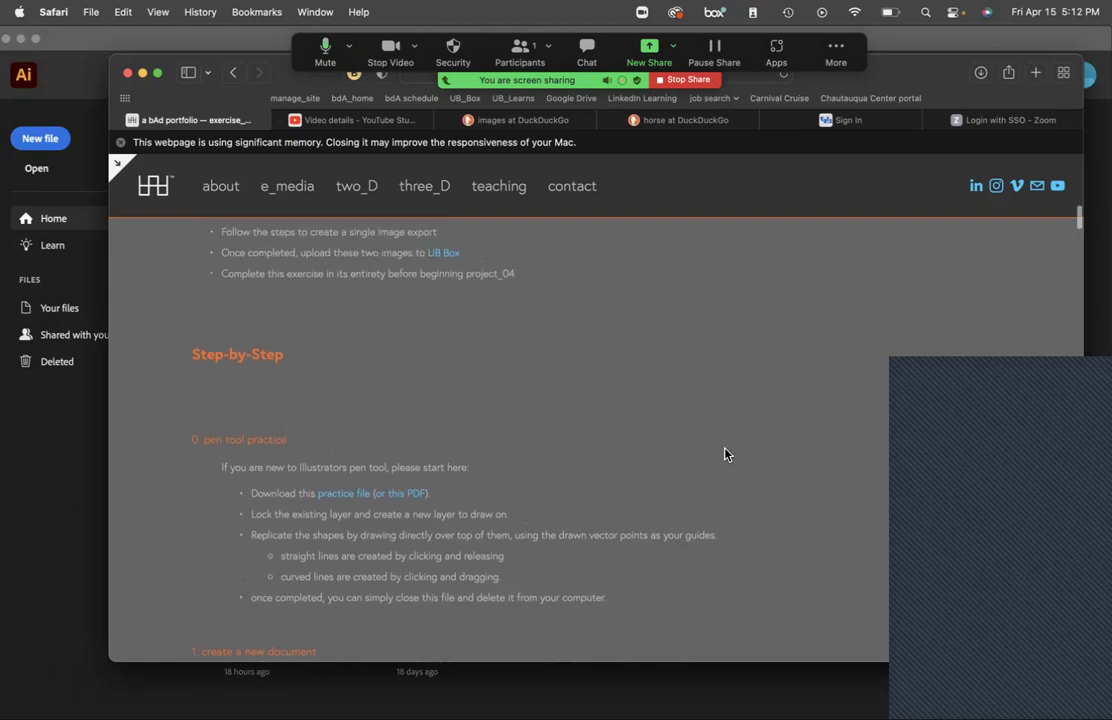
{"action": "scroll", "coordinate": [725, 454], "scroll_direction": "up", "scroll_amount": 2}
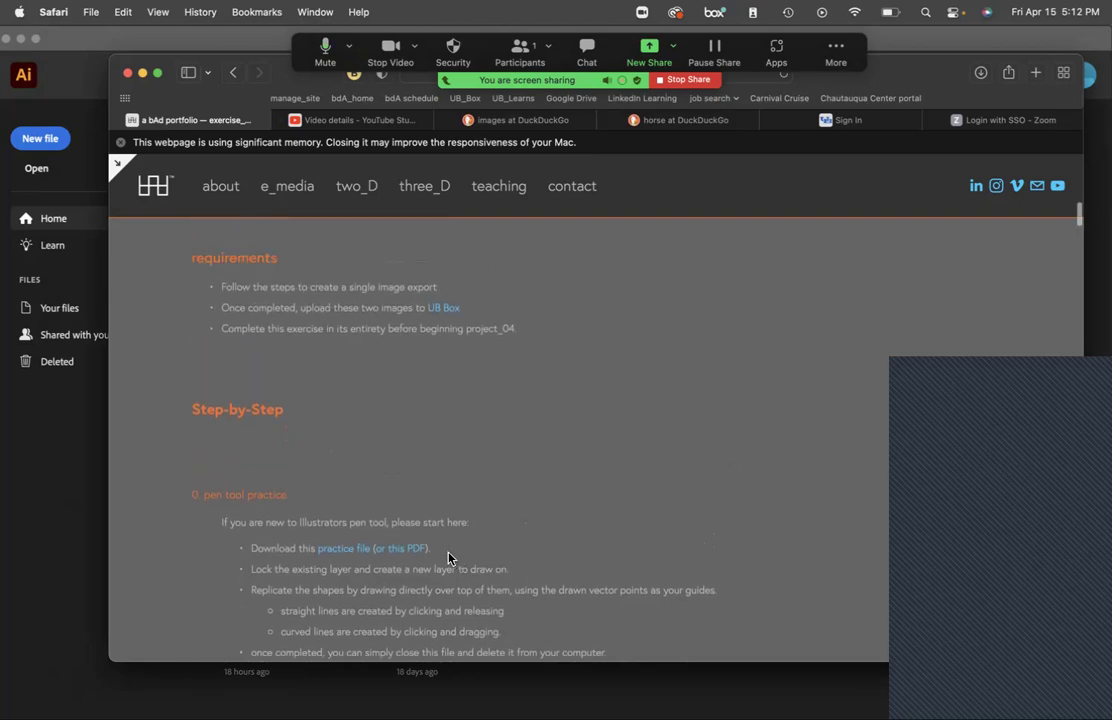
{"action": "left_click_drag", "start_coordinate": [440, 551], "coordinate": [310, 551]}
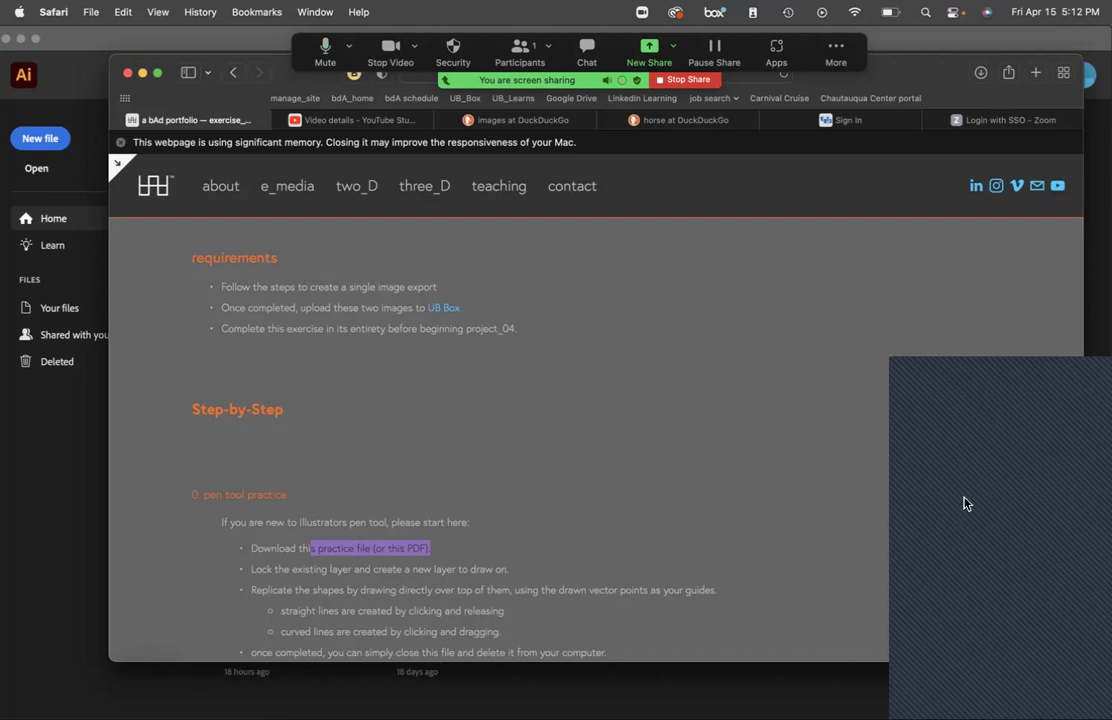
Skim the exercise steps from creating a new document through Option B of the pathfinder overlay.
{"action": "scroll", "coordinate": [964, 503], "scroll_direction": "down", "scroll_amount": 15}
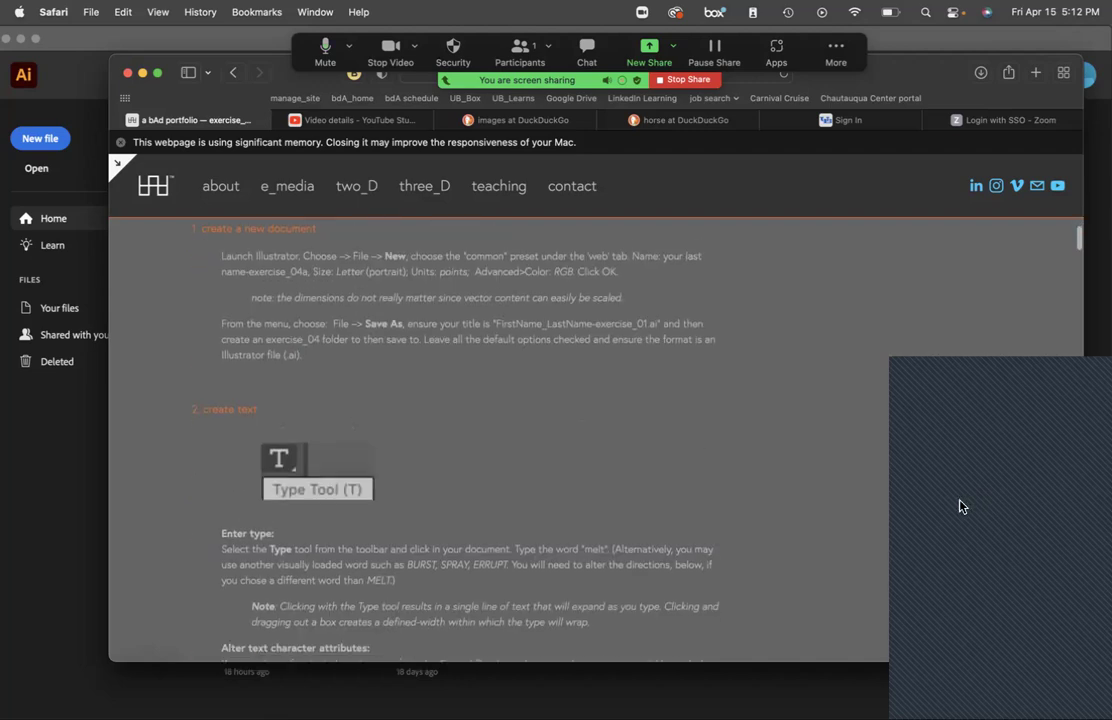
{"action": "scroll", "coordinate": [960, 506], "scroll_direction": "down", "scroll_amount": 20}
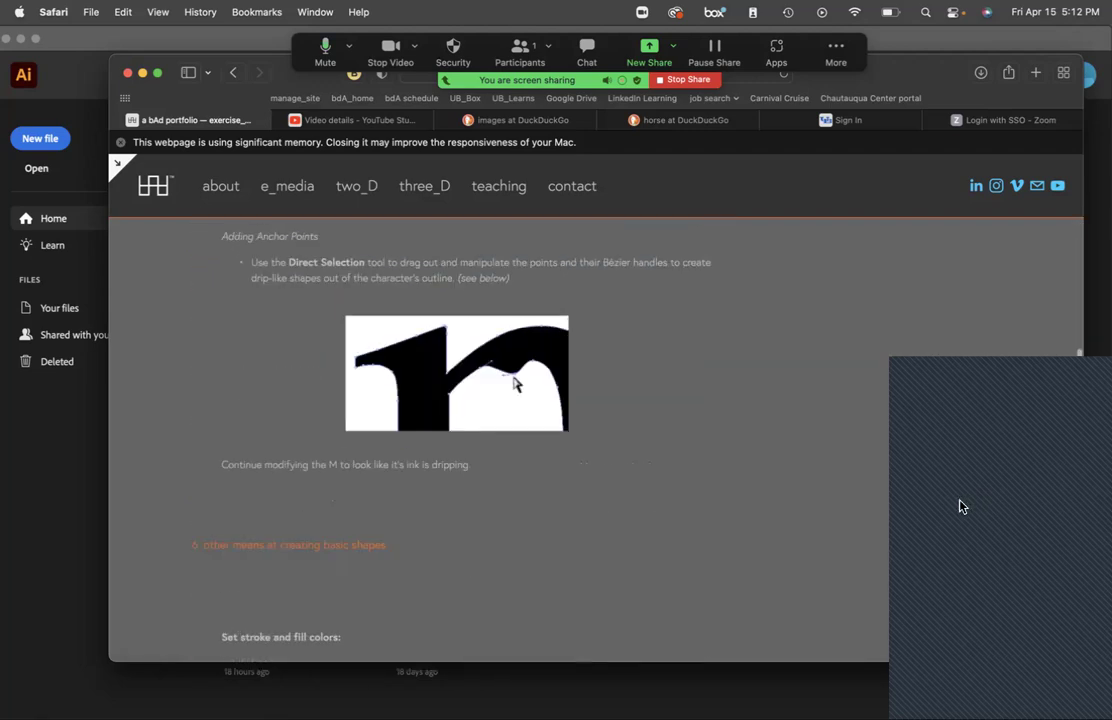
{"action": "scroll", "coordinate": [959, 506], "scroll_direction": "down", "scroll_amount": 20}
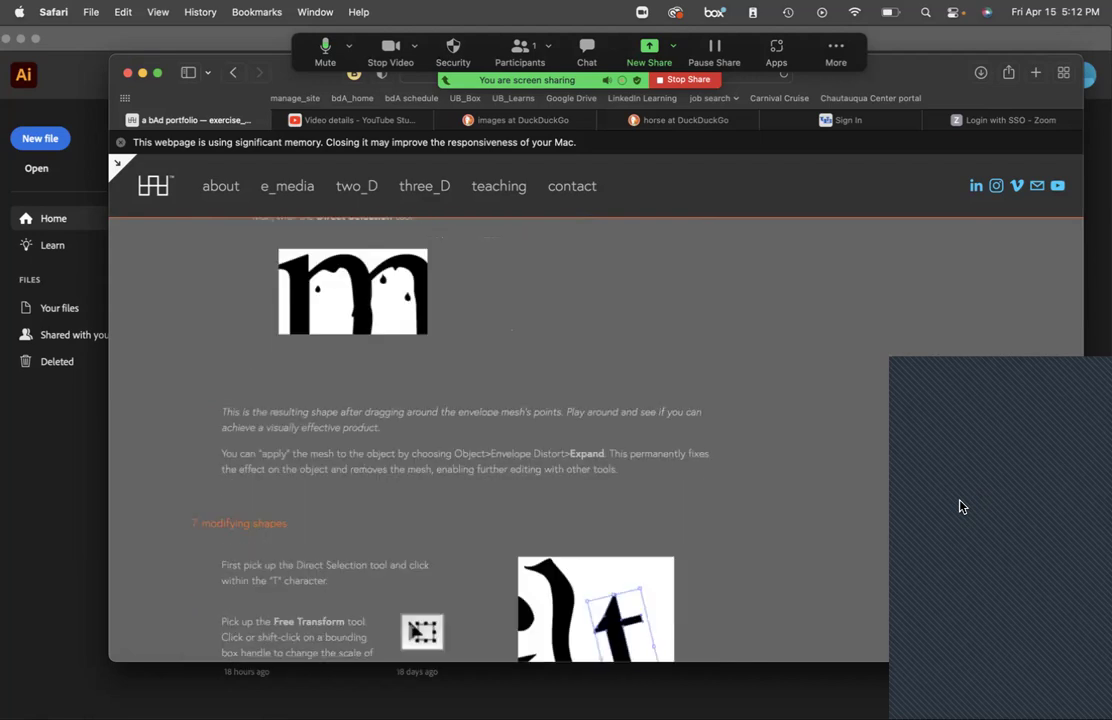
{"action": "scroll", "coordinate": [957, 508], "scroll_direction": "down", "scroll_amount": 15}
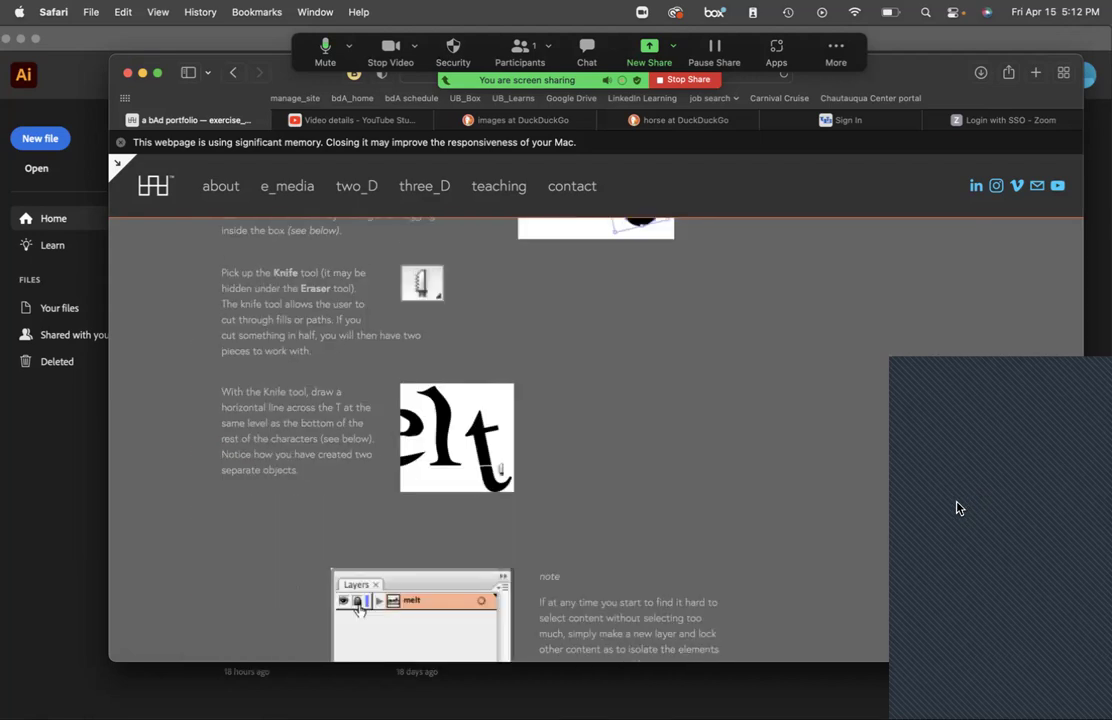
{"action": "scroll", "coordinate": [957, 508], "scroll_direction": "down", "scroll_amount": 20}
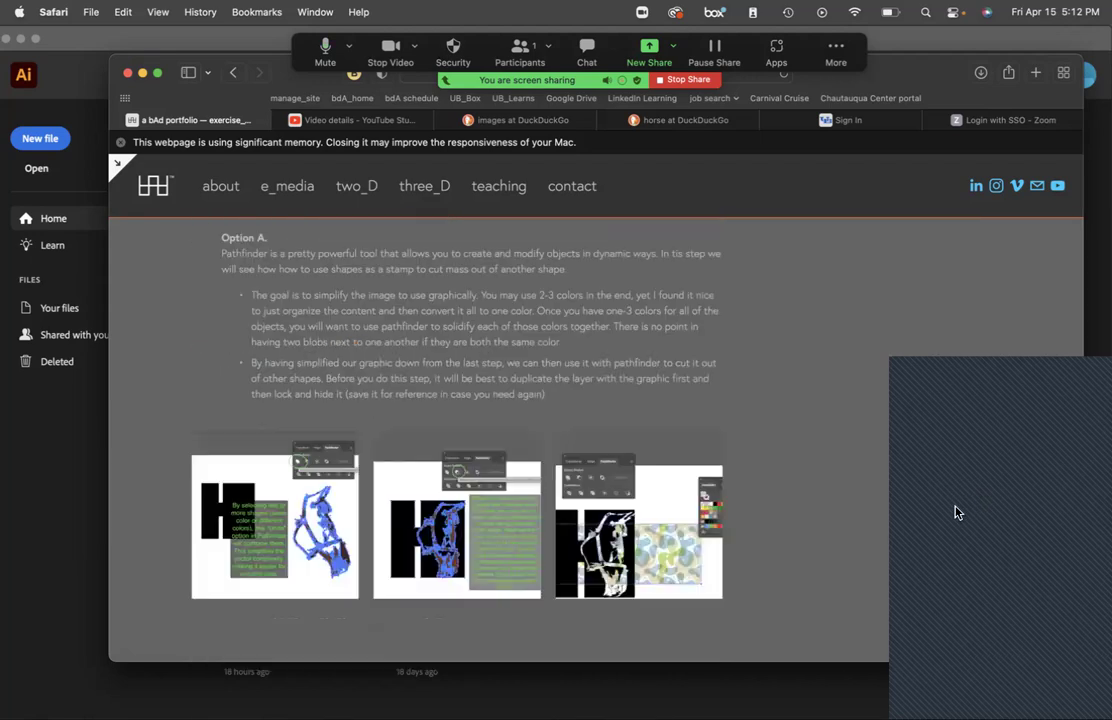
{"action": "scroll", "coordinate": [955, 512], "scroll_direction": "down", "scroll_amount": 20}
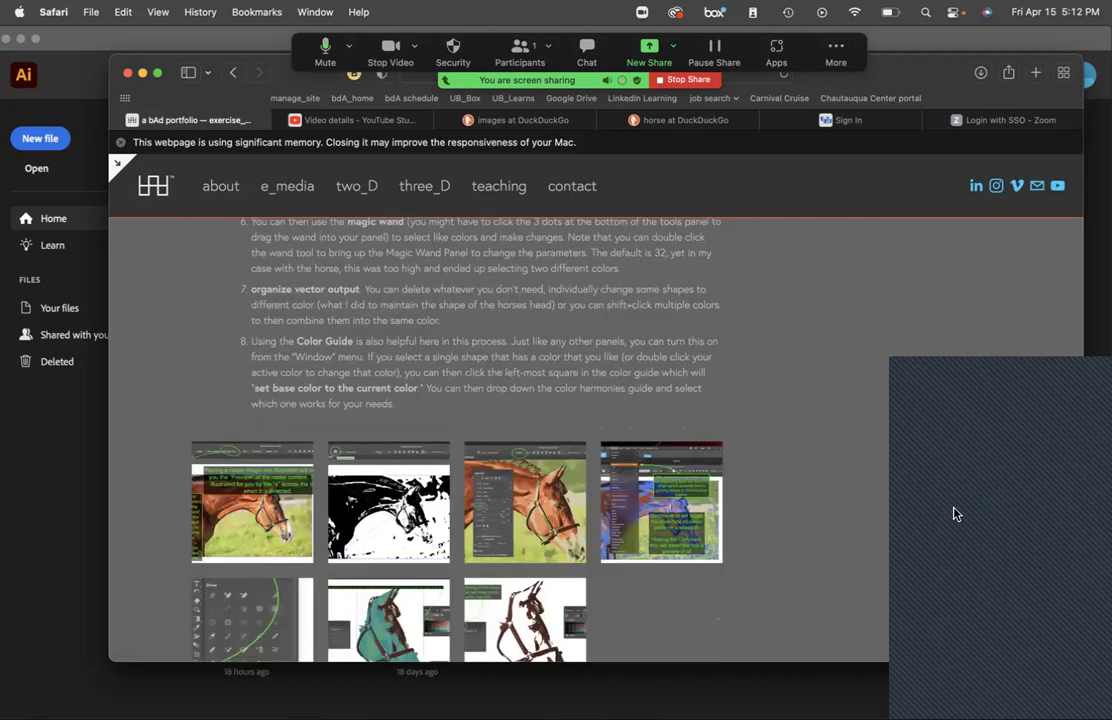
{"action": "scroll", "coordinate": [955, 512], "scroll_direction": "down", "scroll_amount": 2}
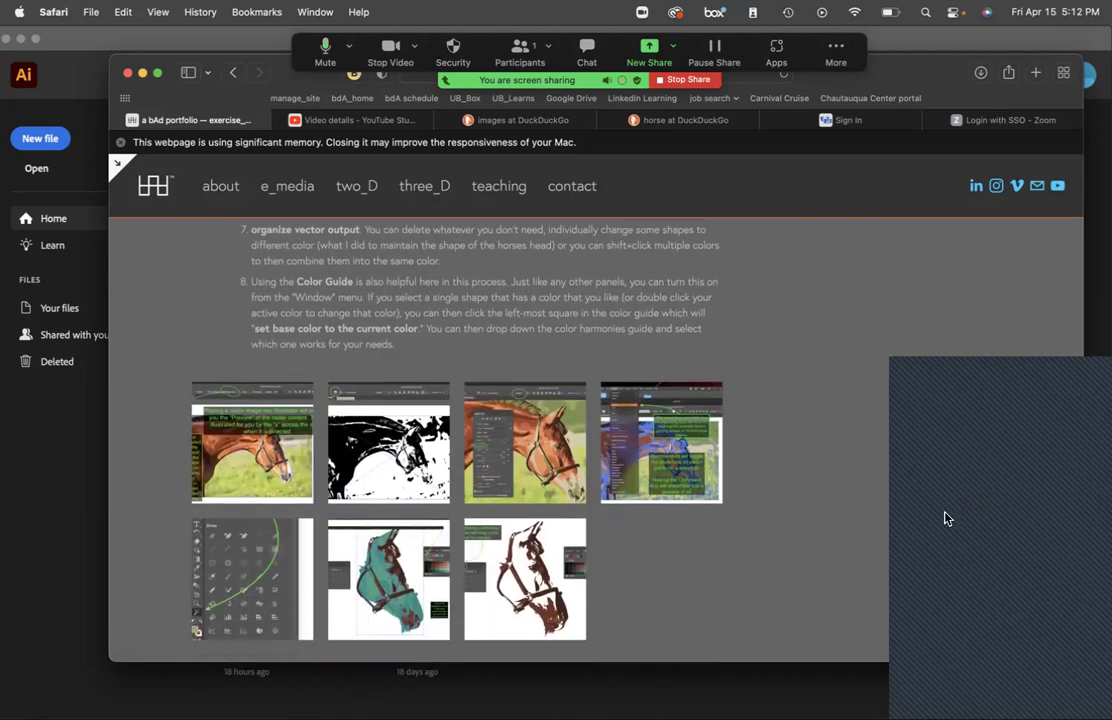
{"action": "scroll", "coordinate": [950, 513], "scroll_direction": "down", "scroll_amount": 5}
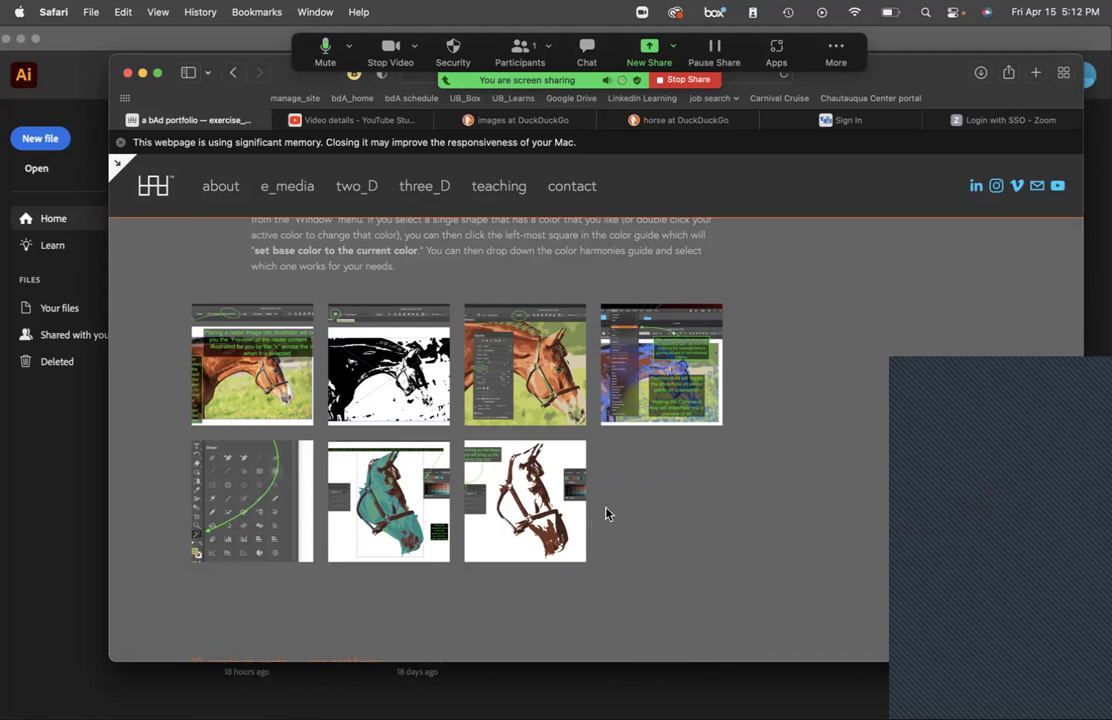
{"action": "scroll", "coordinate": [702, 547], "scroll_direction": "down", "scroll_amount": 10}
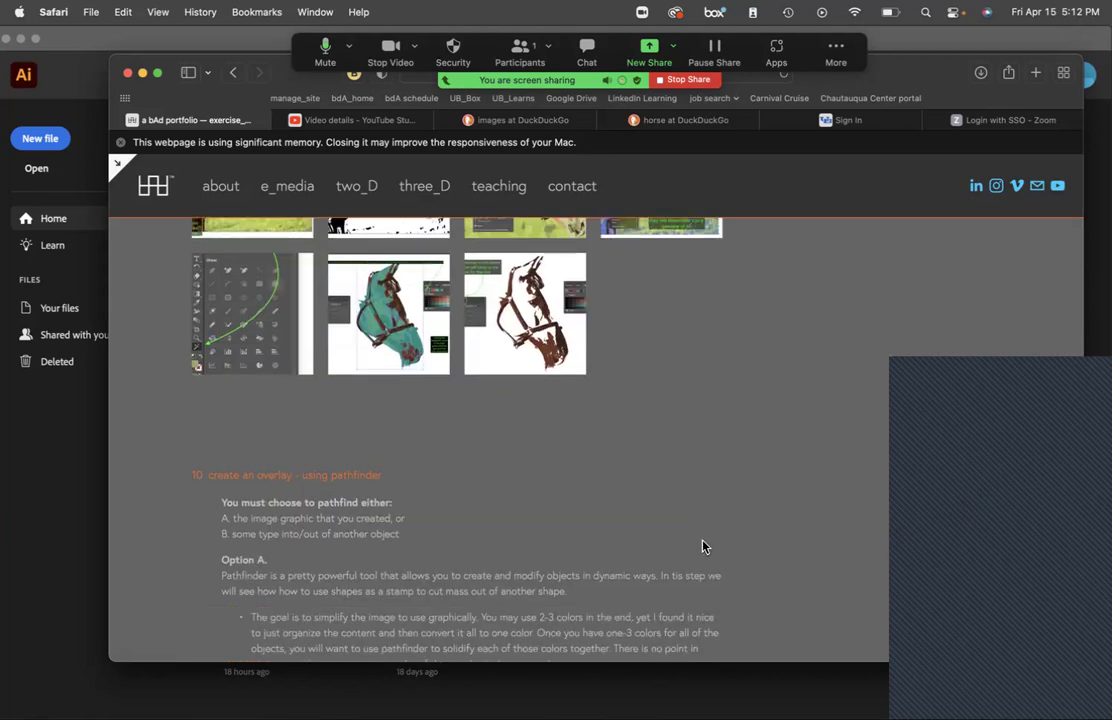
{"action": "scroll", "coordinate": [702, 547], "scroll_direction": "down", "scroll_amount": 12}
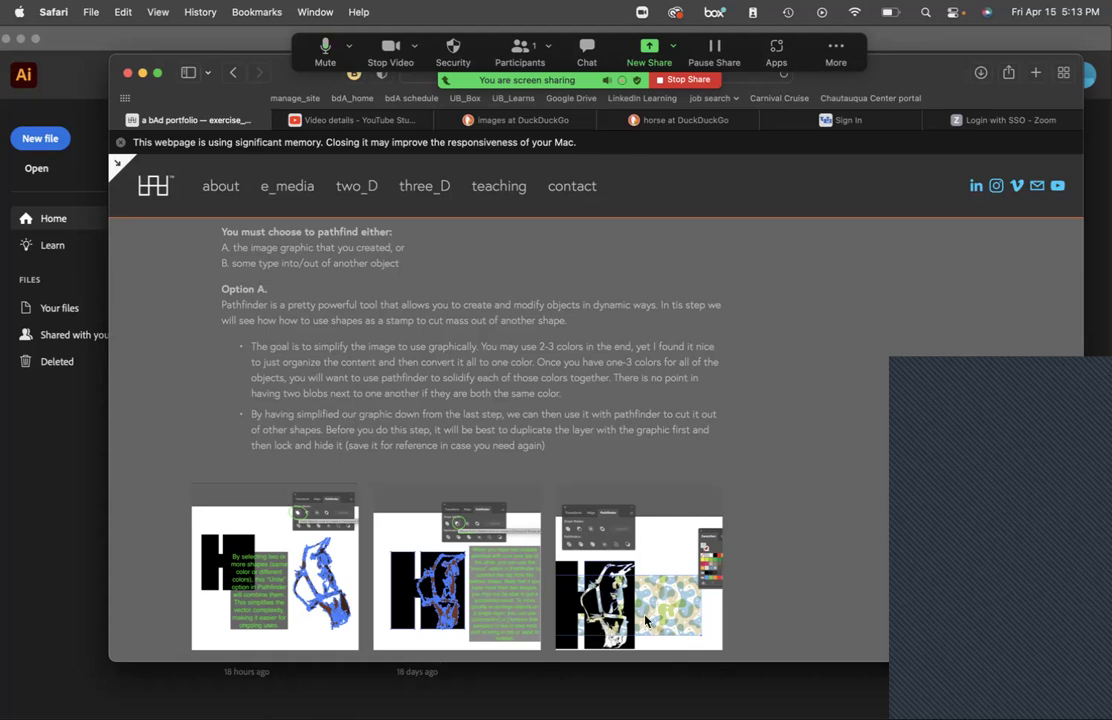
{"action": "scroll", "coordinate": [769, 598], "scroll_direction": "down", "scroll_amount": 1}
{"action": "scroll", "coordinate": [769, 598], "scroll_direction": "down", "scroll_amount": 7}
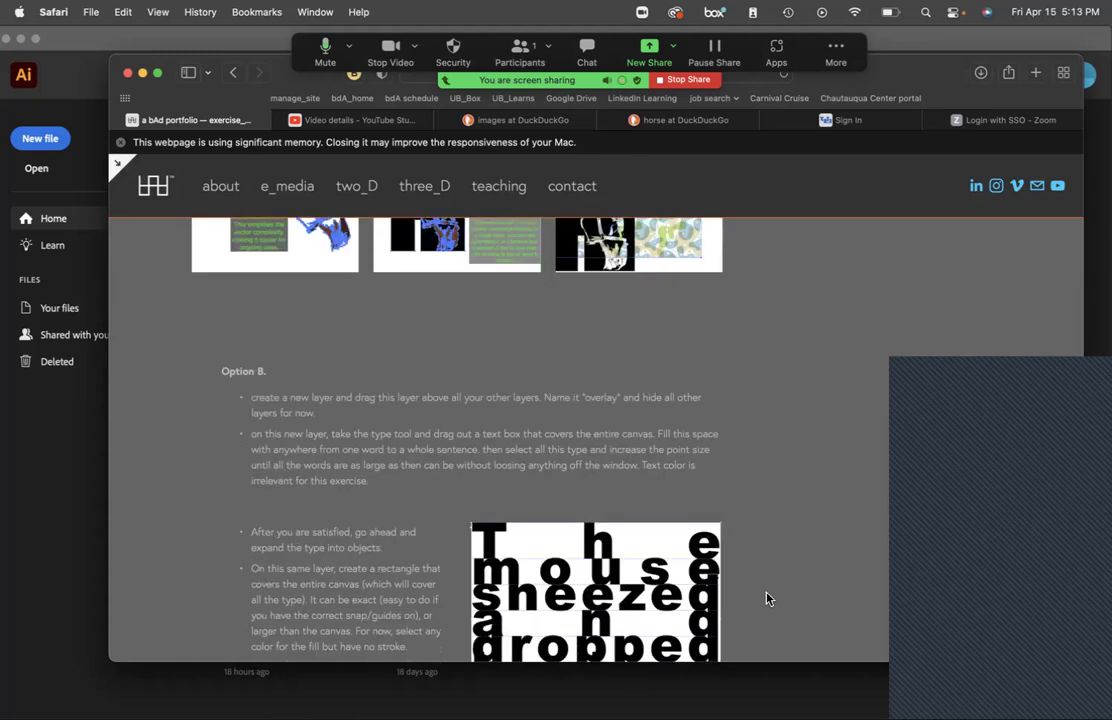
{"action": "scroll", "coordinate": [766, 598], "scroll_direction": "down", "scroll_amount": 1}
{"action": "scroll", "coordinate": [766, 603], "scroll_direction": "down", "scroll_amount": 15}
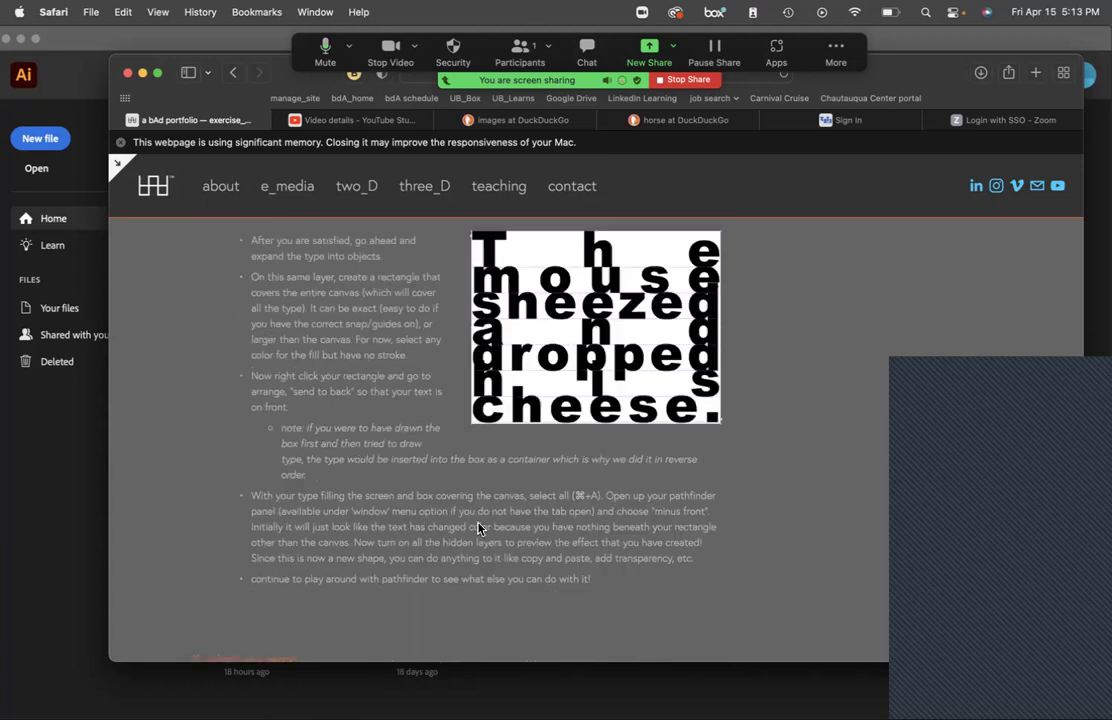
Return to the beginning of the exercise page and review the melt example, objective, and tools and techniques.
{"action": "scroll", "coordinate": [461, 510], "scroll_direction": "up", "scroll_amount": 20}
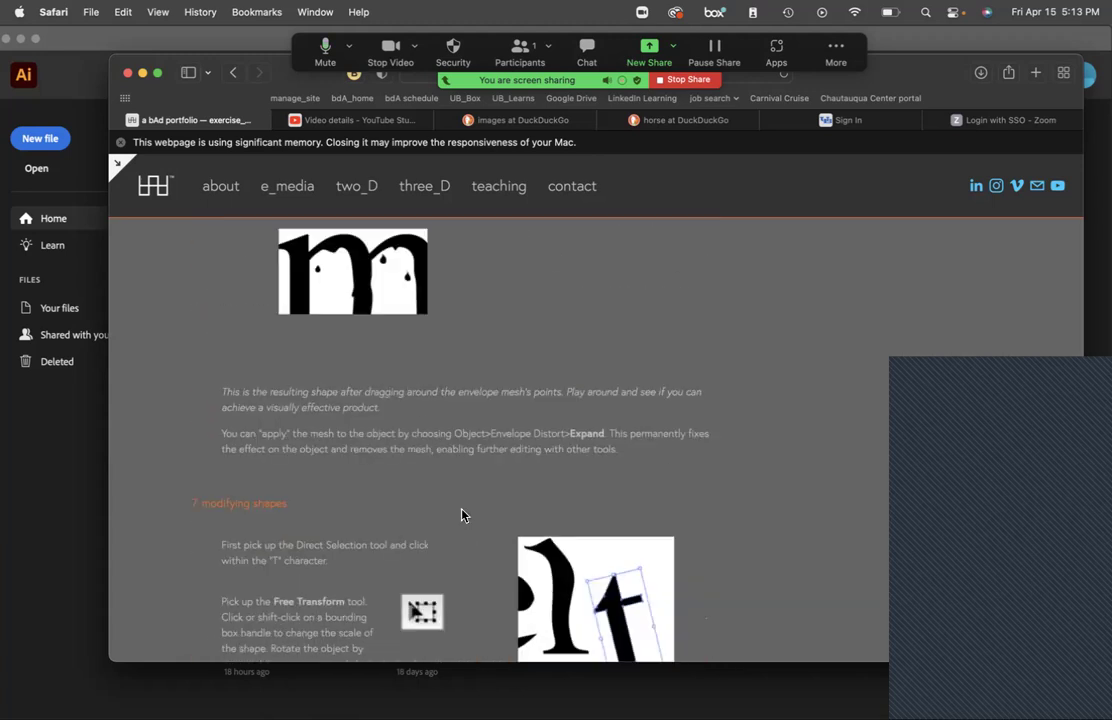
{"action": "scroll", "coordinate": [461, 510], "scroll_direction": "up", "scroll_amount": 10}
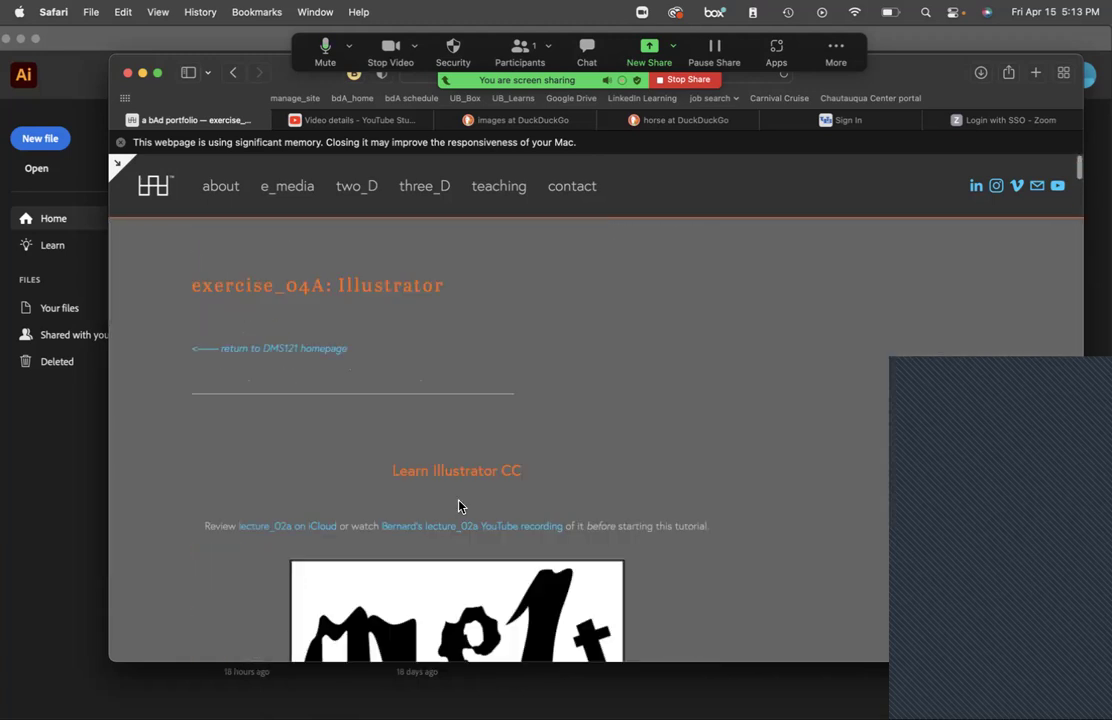
{"action": "scroll", "coordinate": [459, 507], "scroll_direction": "down", "scroll_amount": 3}
{"action": "scroll", "coordinate": [459, 507], "scroll_direction": "down", "scroll_amount": 4}
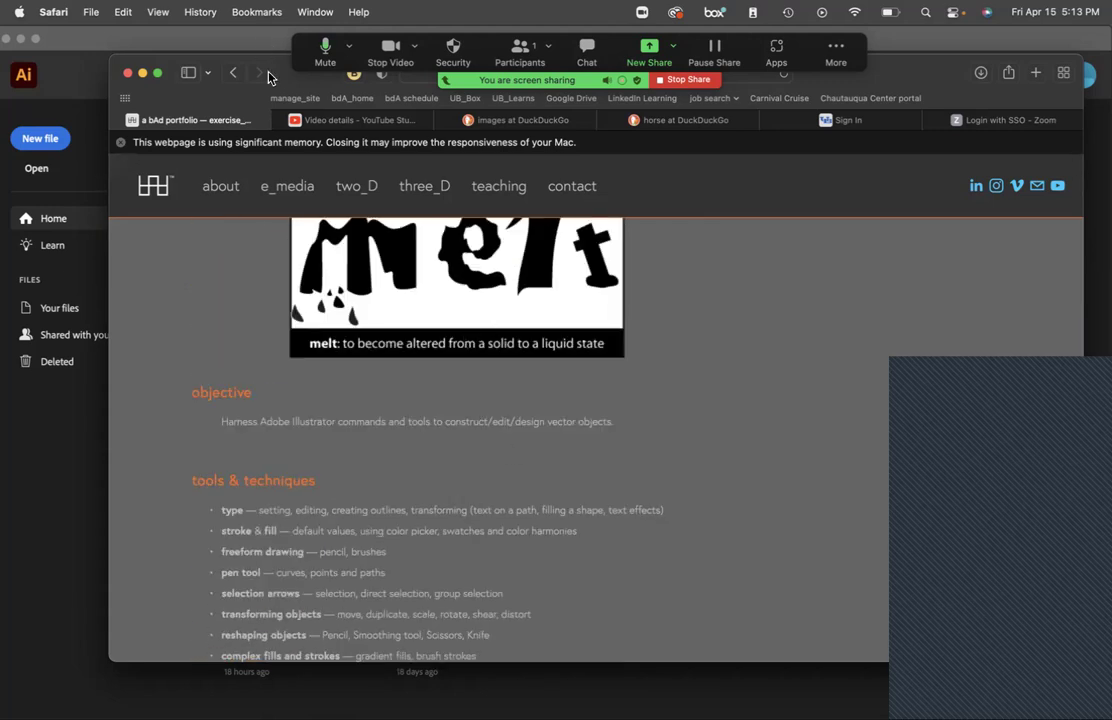
Put the browser aside and bring up pen-tool_practice.ai in Illustrator.
{"action": "left_click", "coordinate": [245, 36]}
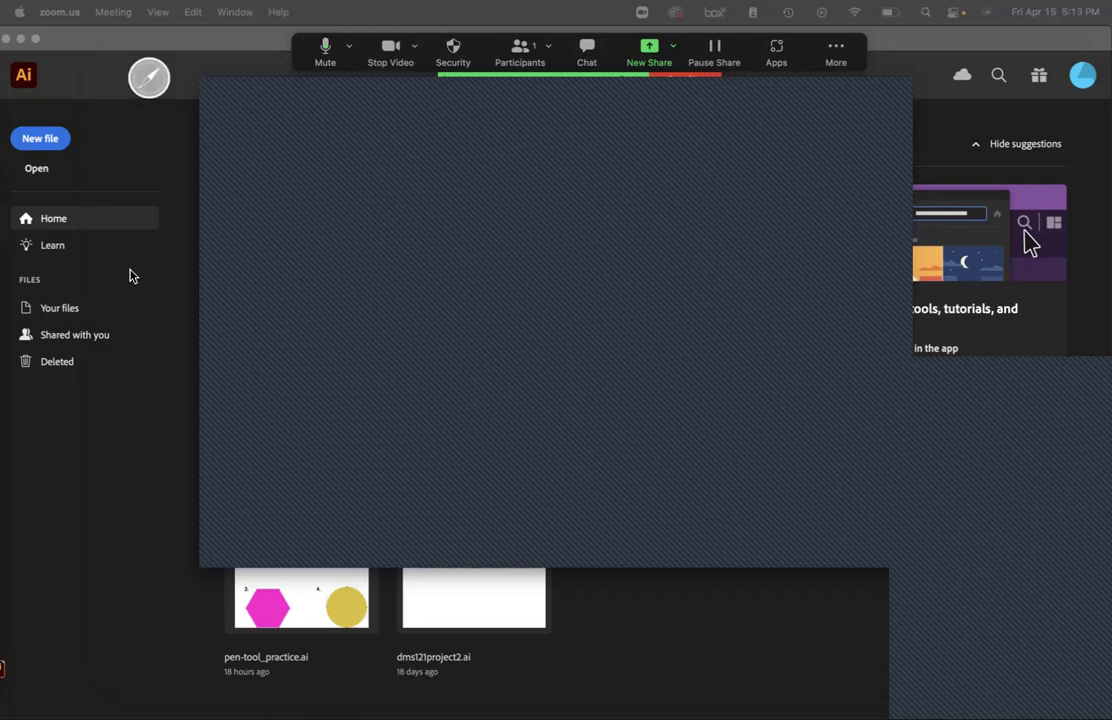
{"action": "mouse_move", "coordinate": [5, 484]}
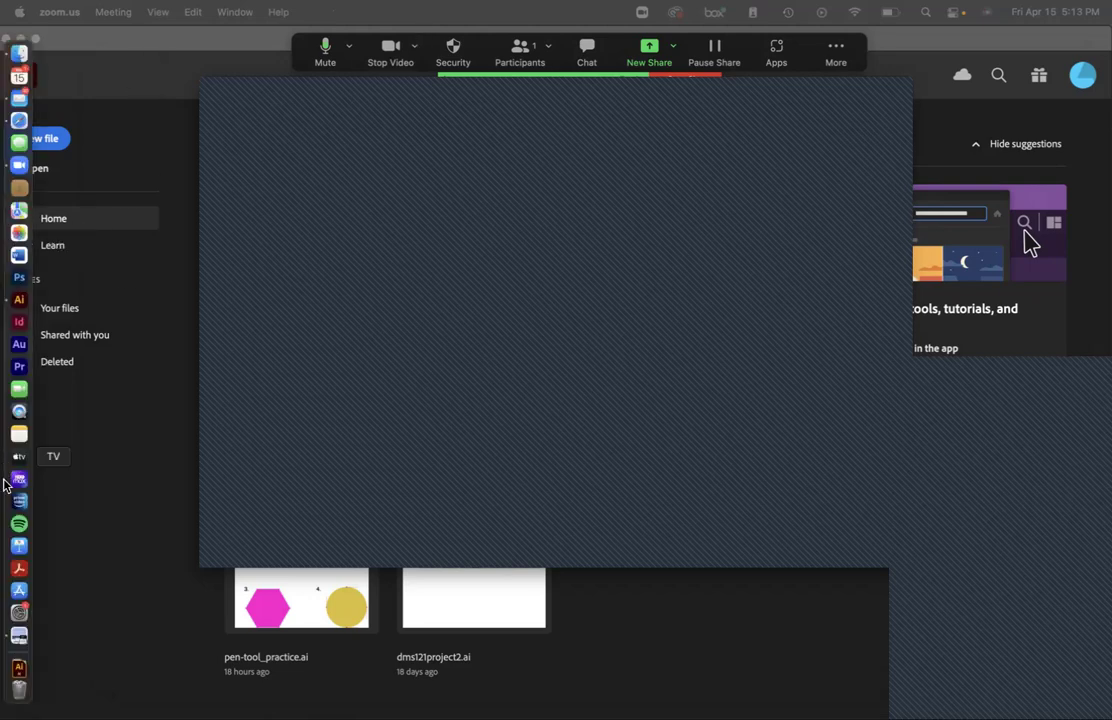
{"action": "left_click", "coordinate": [18, 667]}
{"action": "left_click", "coordinate": [125, 535]}
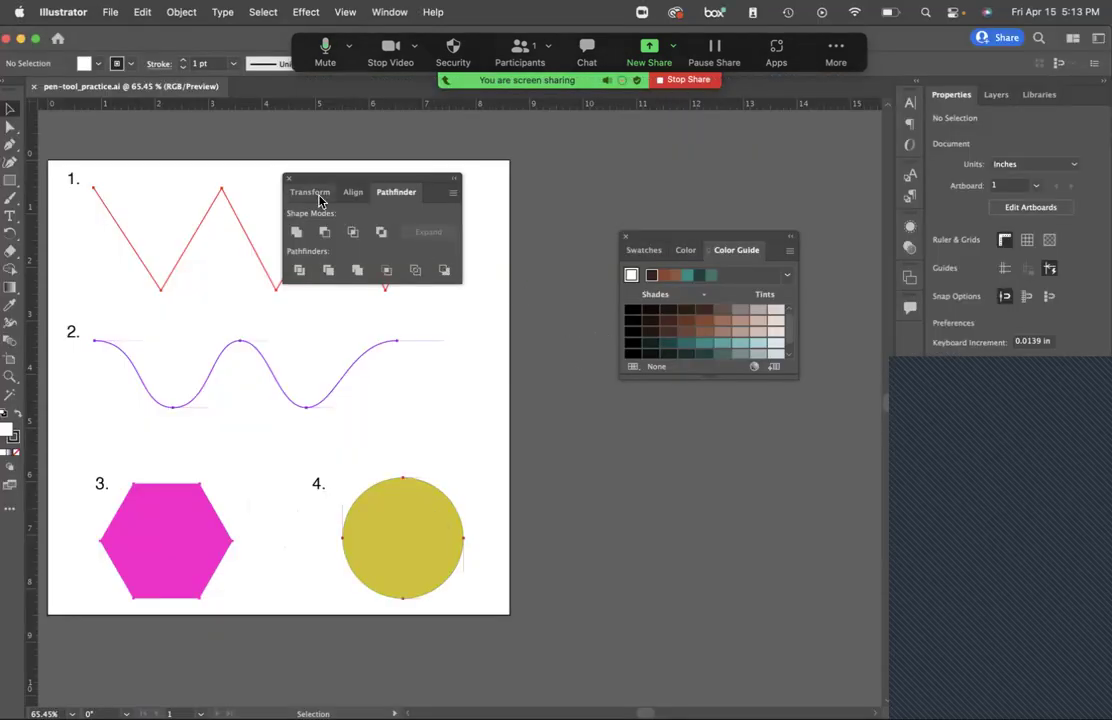
Close the floating Pathfinder and Color Guide panel groups and move the document window down below the meeting controls.
{"action": "left_click", "coordinate": [286, 178]}
{"action": "left_click", "coordinate": [625, 237]}
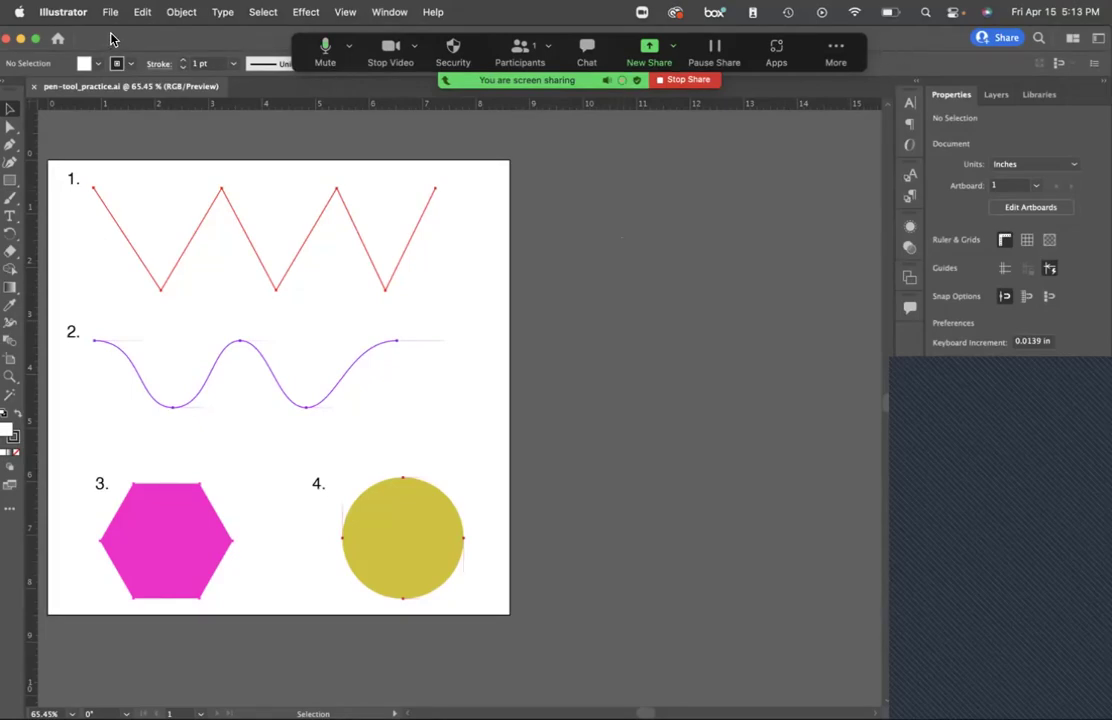
{"action": "left_click_drag", "start_coordinate": [112, 27], "coordinate": [112, 66]}
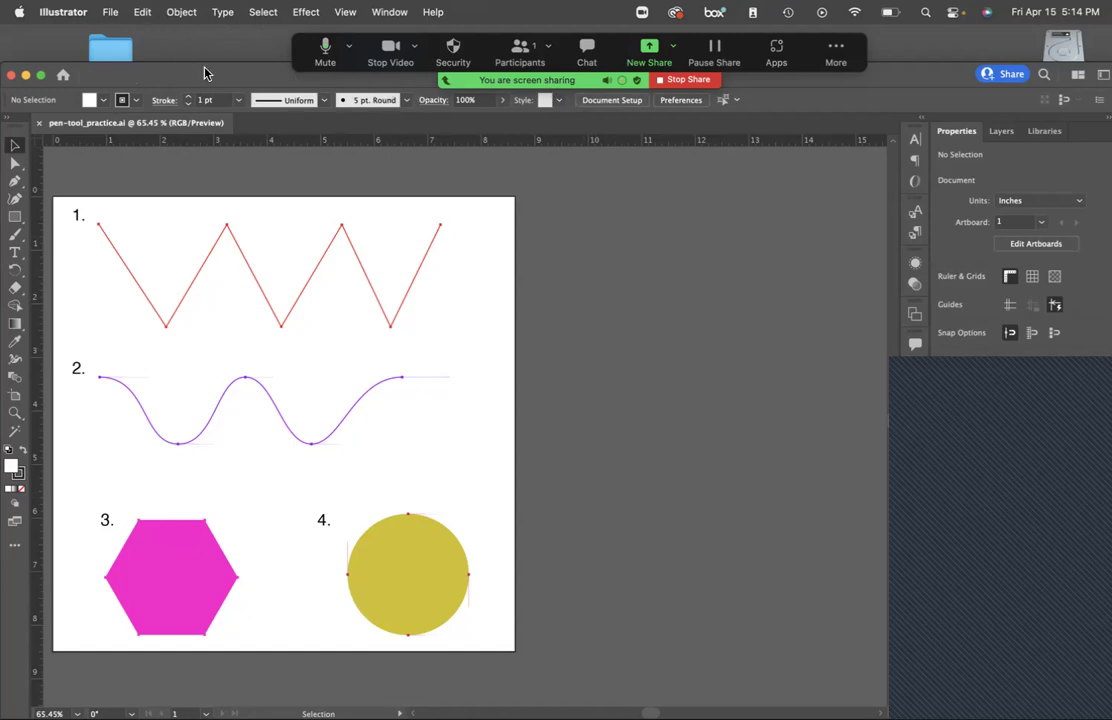
Switch to Finder and open a file browsing window over the practice document.
{"action": "mouse_move", "coordinate": [5, 258]}
{"action": "left_click", "coordinate": [80, 72]}
{"action": "left_click", "coordinate": [62, 12]}
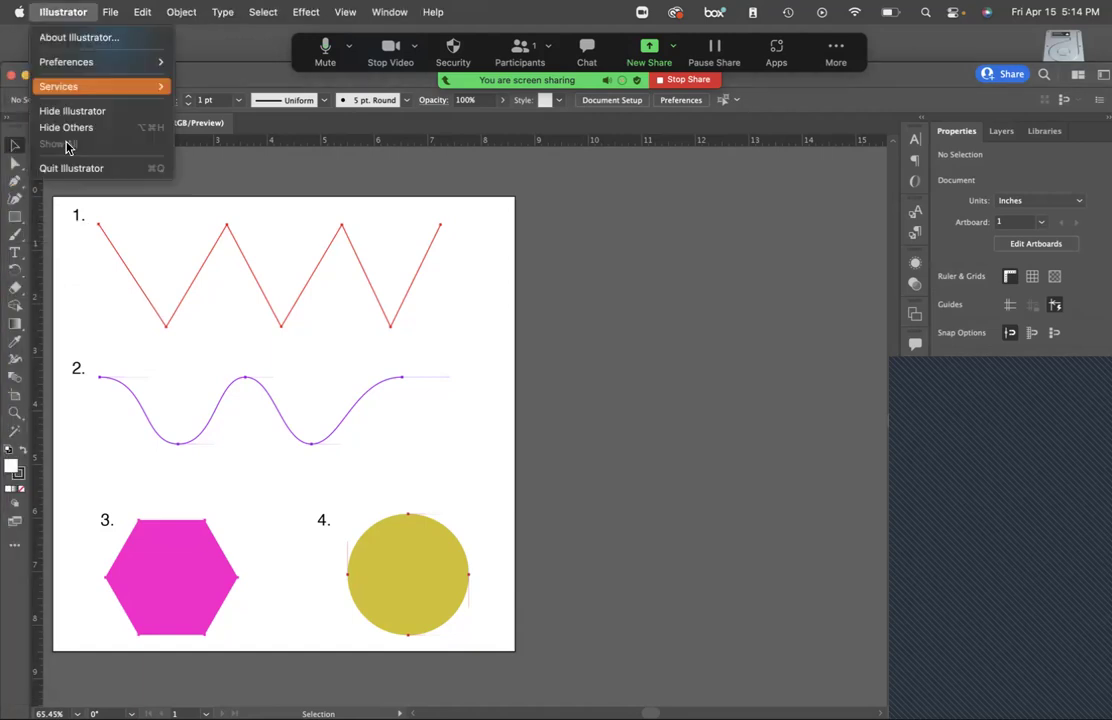
{"action": "left_click", "coordinate": [62, 16]}
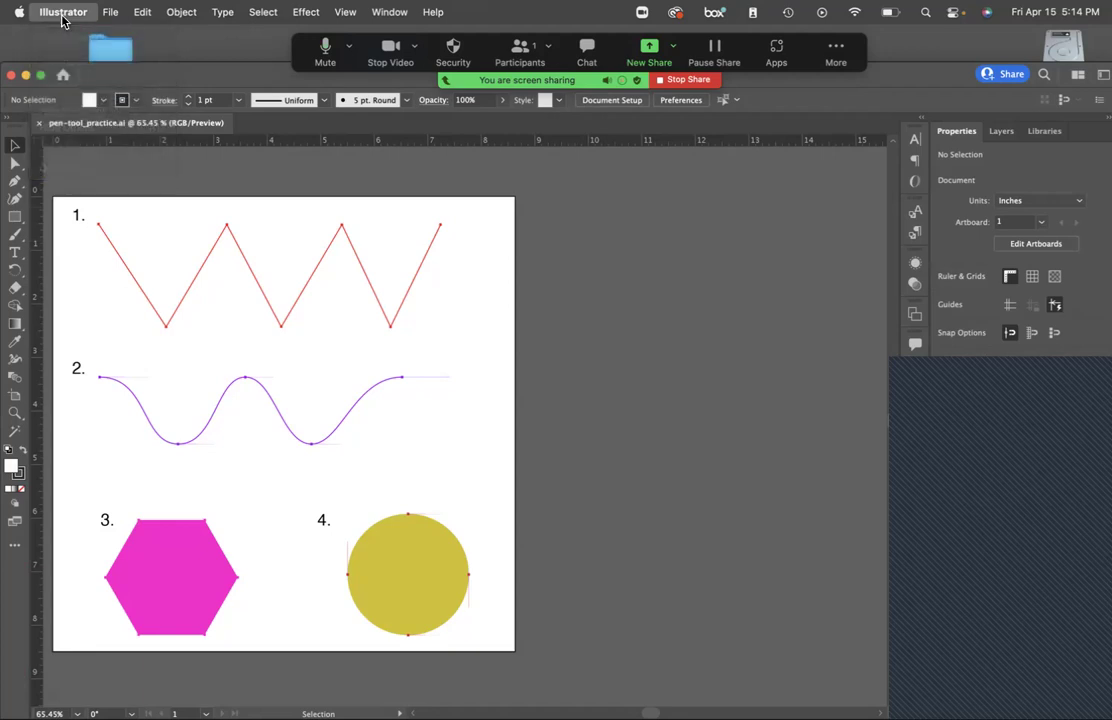
{"action": "left_click", "coordinate": [16, 52]}
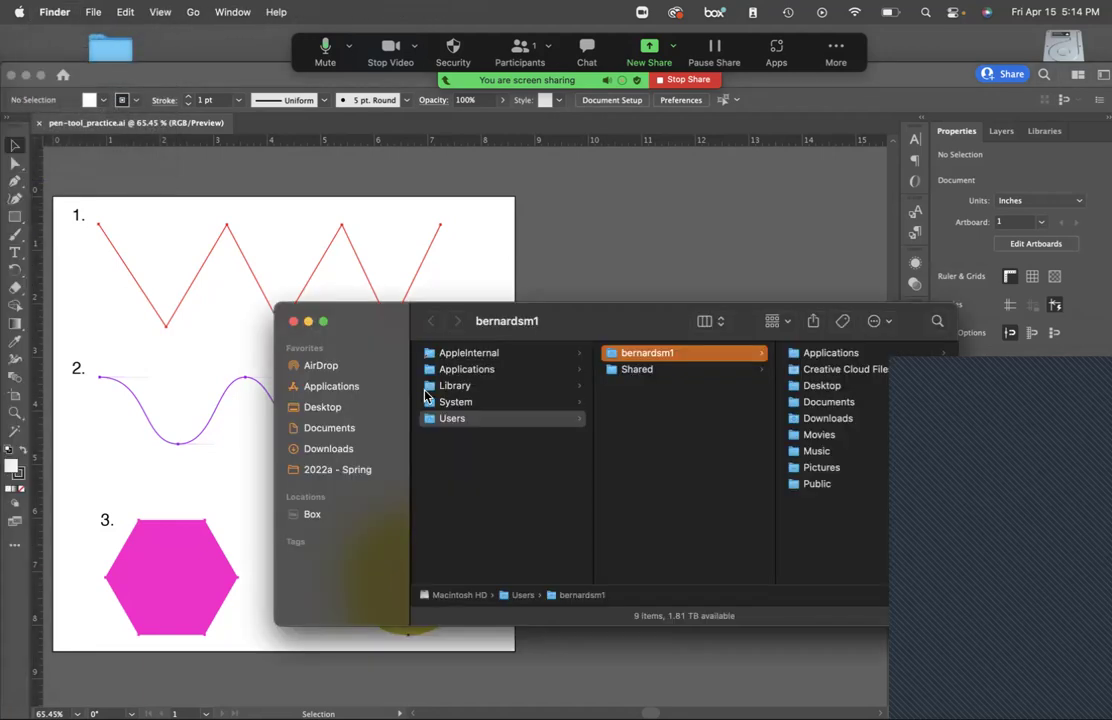
Locate the Adobe Illustrator 2022 folder among the installed applications and close the Finder window.
{"action": "left_click", "coordinate": [321, 390]}
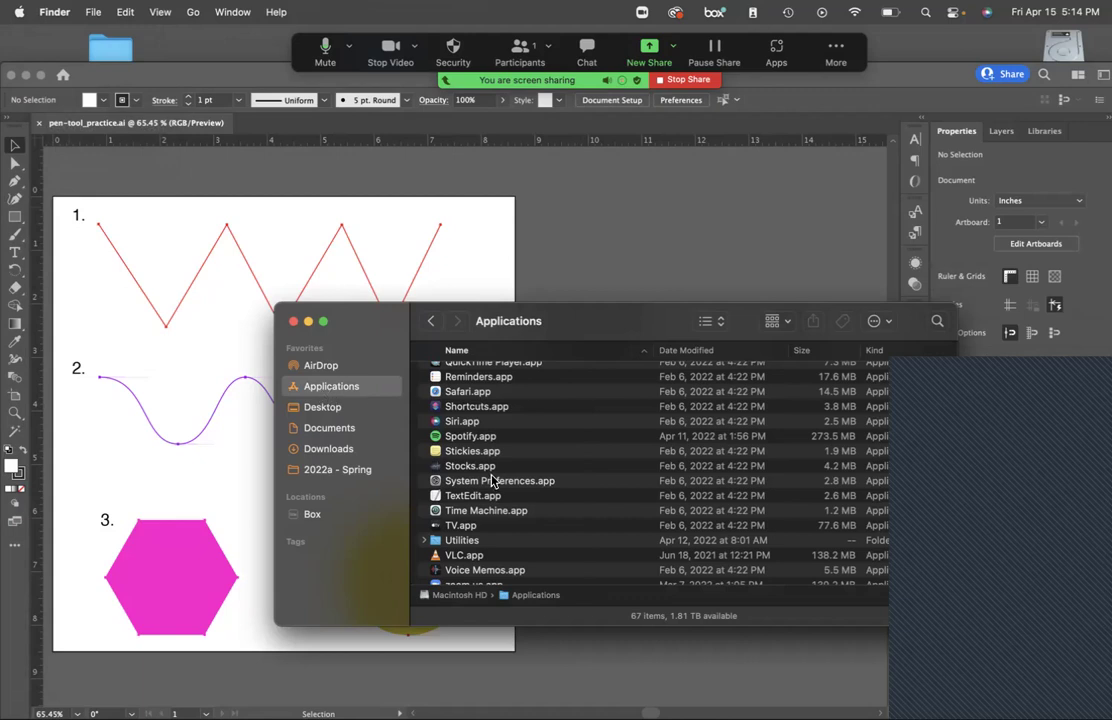
{"action": "scroll", "coordinate": [493, 484], "scroll_direction": "up", "scroll_amount": 15}
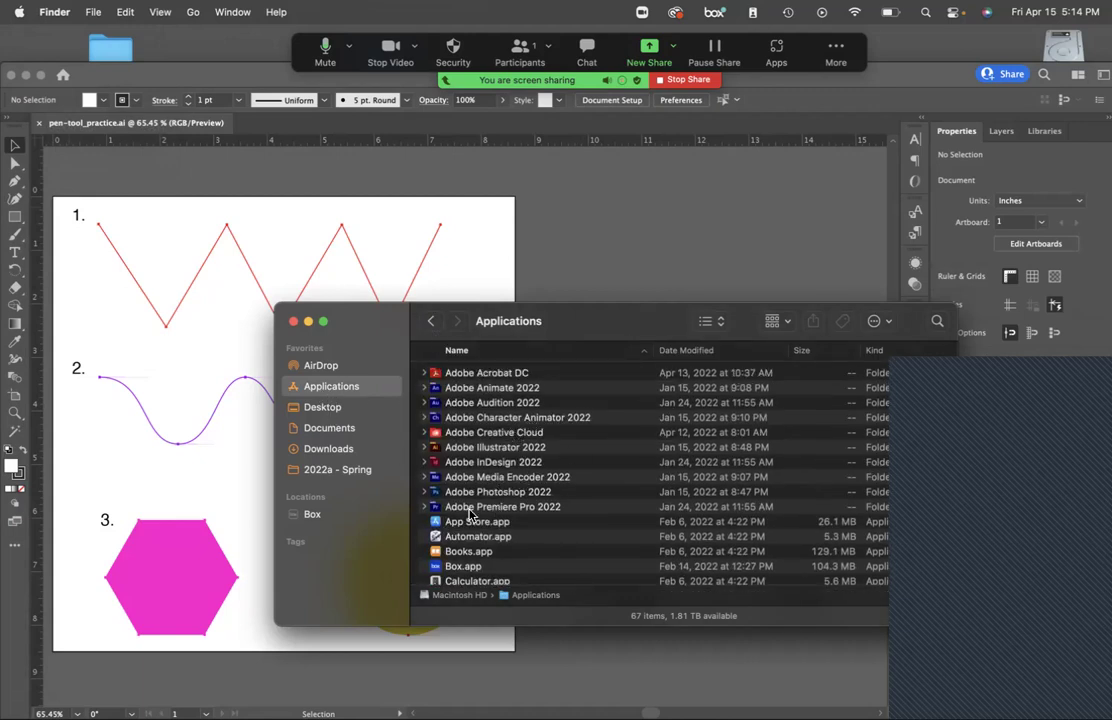
{"action": "left_click", "coordinate": [468, 448]}
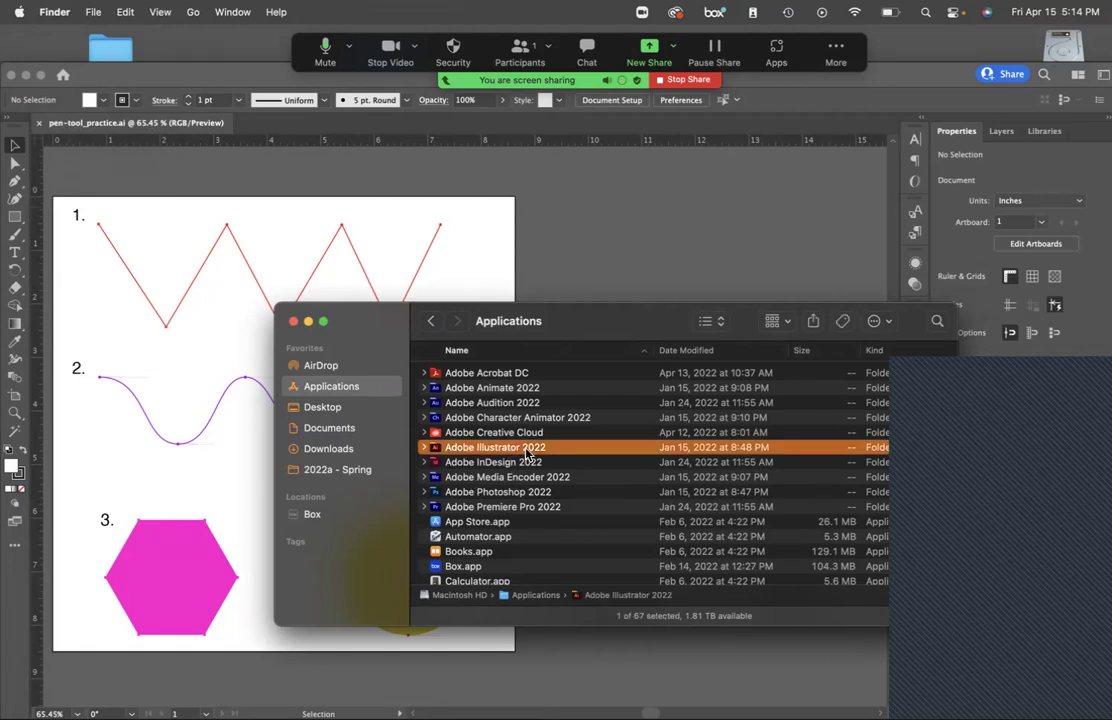
{"action": "left_click", "coordinate": [293, 321]}
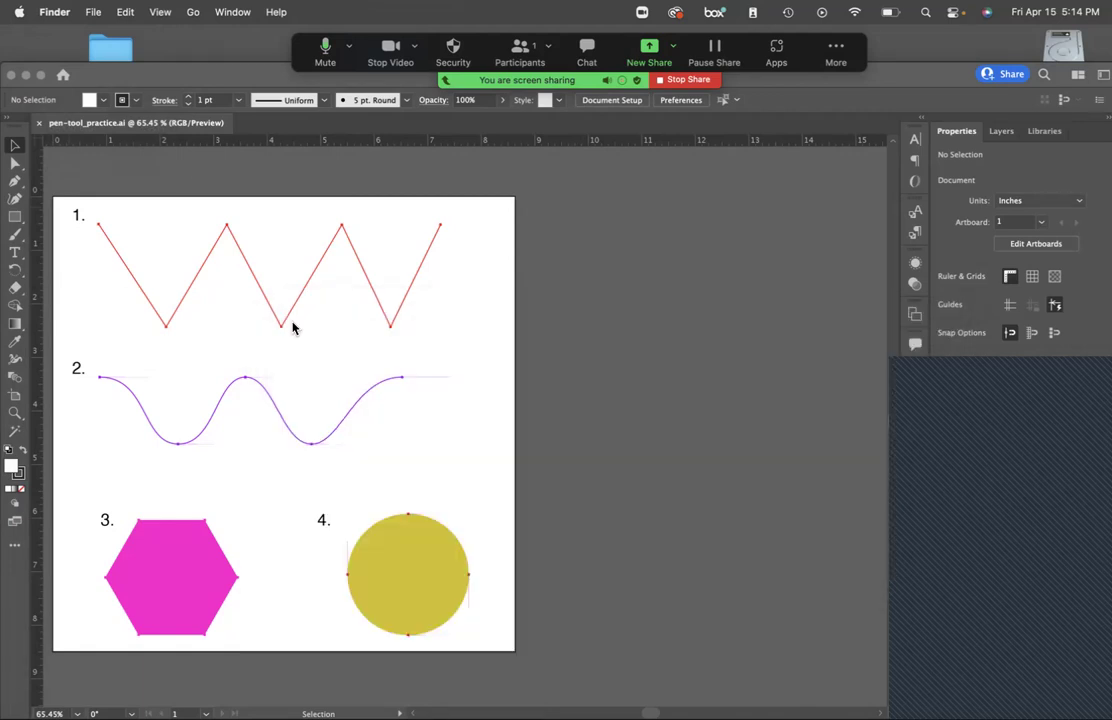
Switch back to Illustrator and look up the command for opening an existing file.
{"action": "left_click", "coordinate": [97, 66]}
{"action": "left_click", "coordinate": [108, 12]}
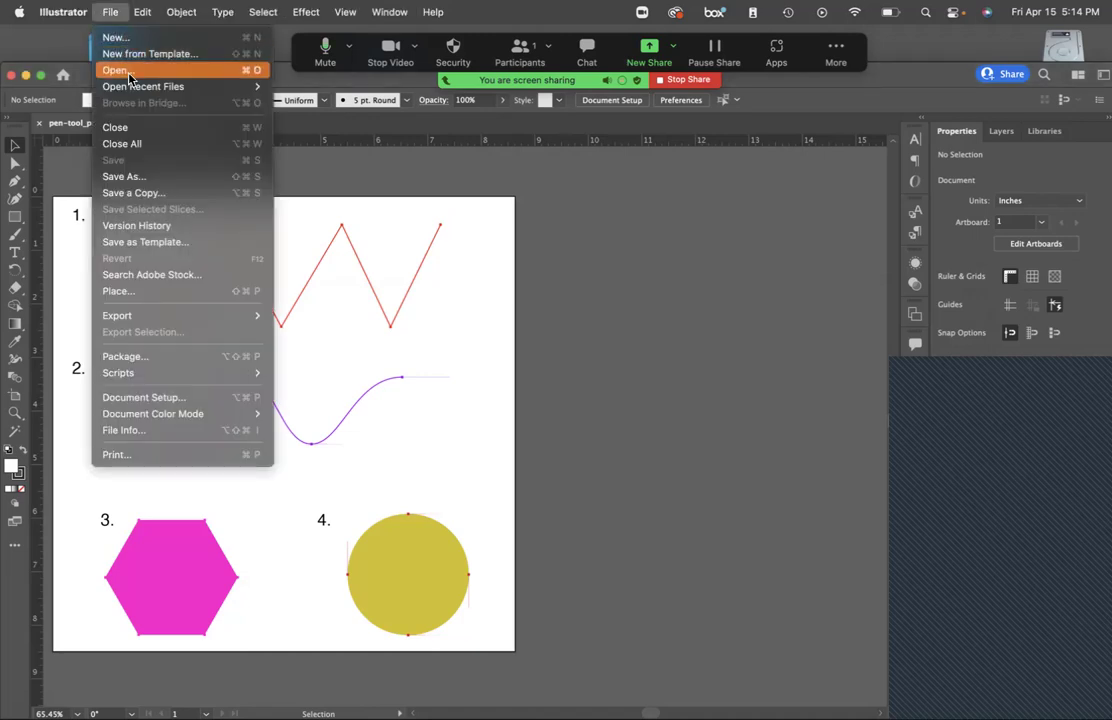
{"action": "left_click", "coordinate": [111, 14]}
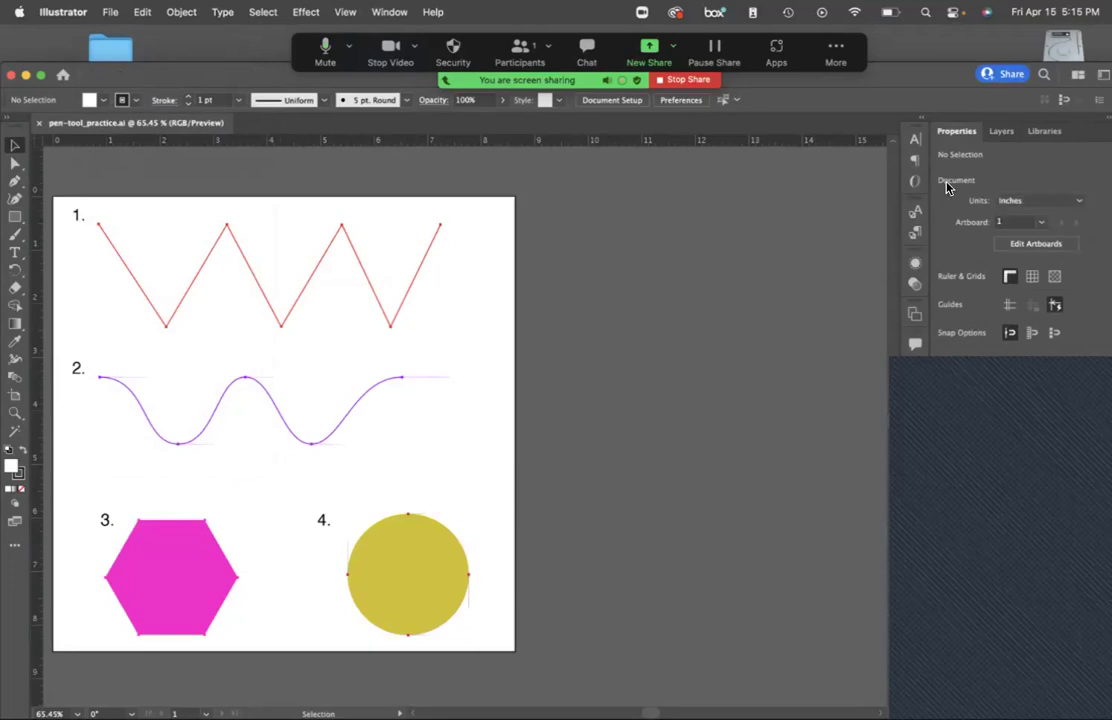
Show the document's layers and reset the Typography workspace to its default arrangement.
{"action": "left_click", "coordinate": [999, 131]}
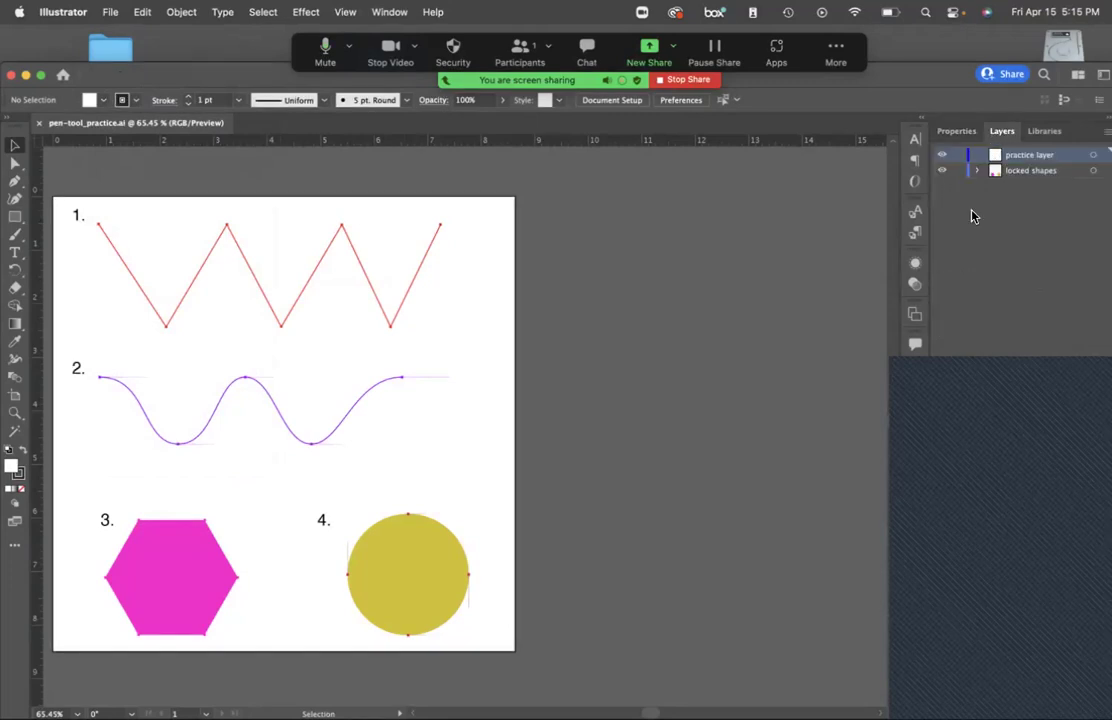
{"action": "left_click", "coordinate": [390, 13]}
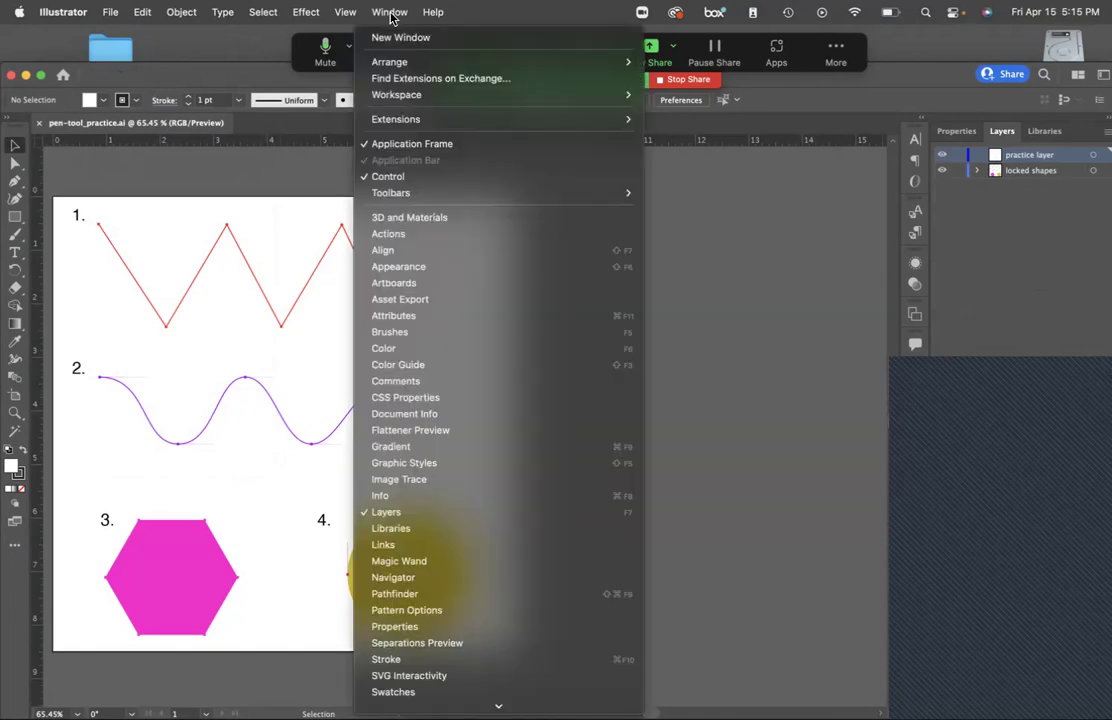
{"action": "mouse_move", "coordinate": [400, 100]}
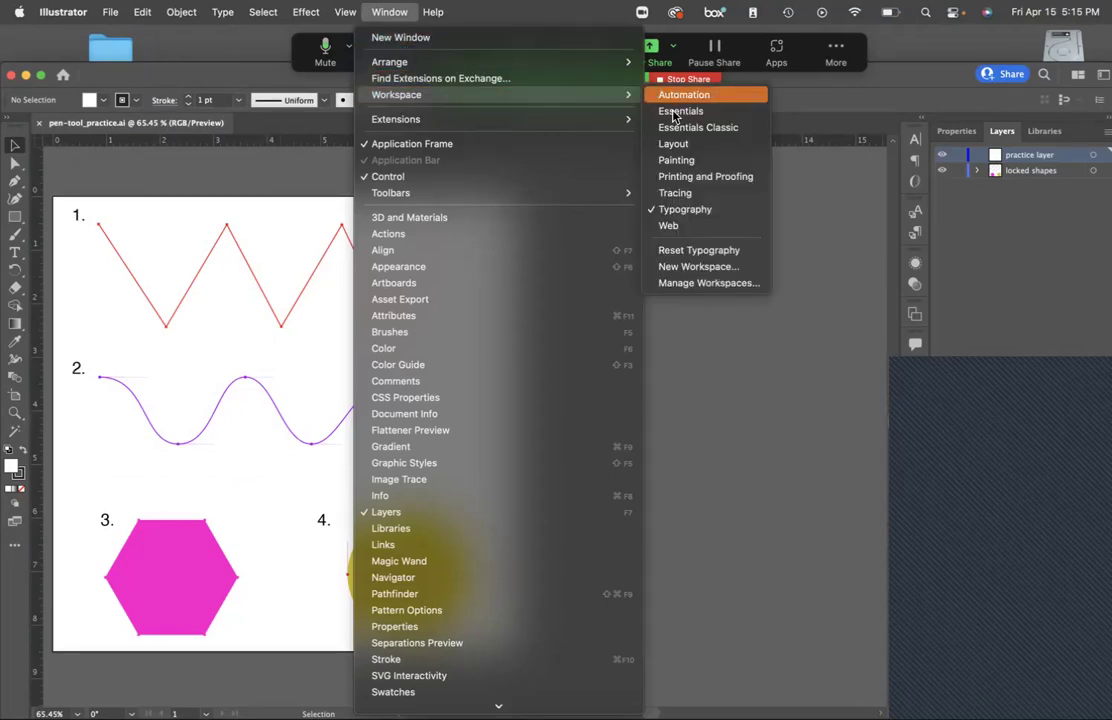
{"action": "left_click", "coordinate": [681, 252]}
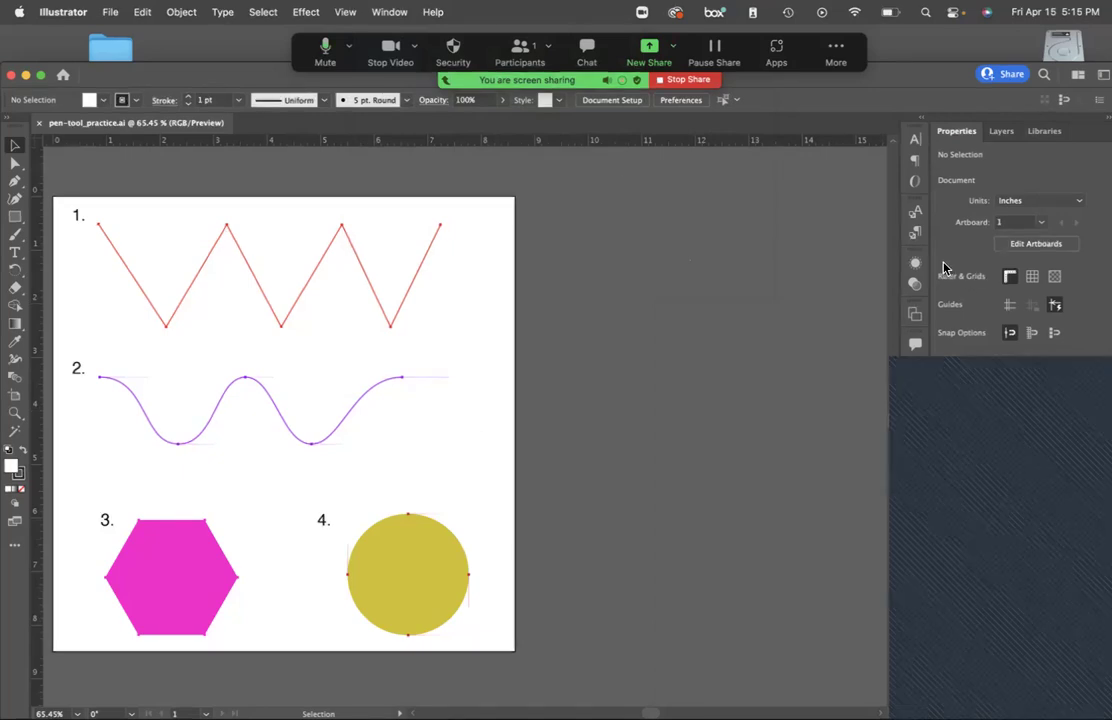
Compare the Properties and Layers panels, leave Layers showing, and expand the collapsed icon dock beside them.
{"action": "left_click", "coordinate": [1005, 140]}
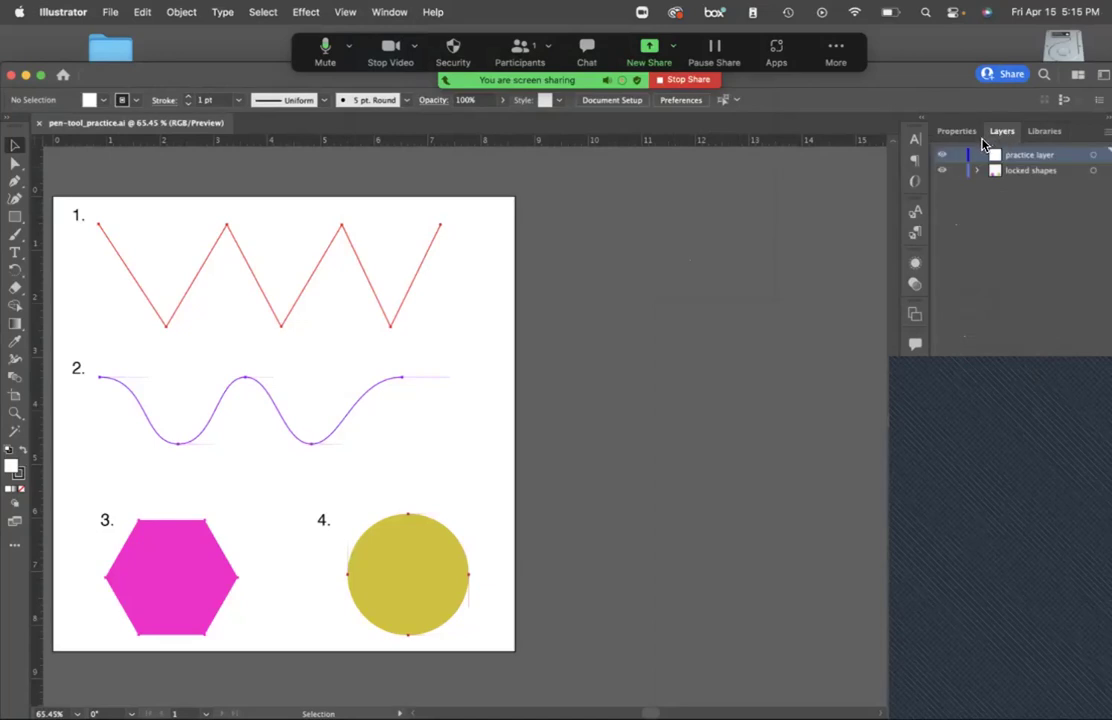
{"action": "left_click", "coordinate": [963, 139]}
{"action": "left_click", "coordinate": [1001, 137]}
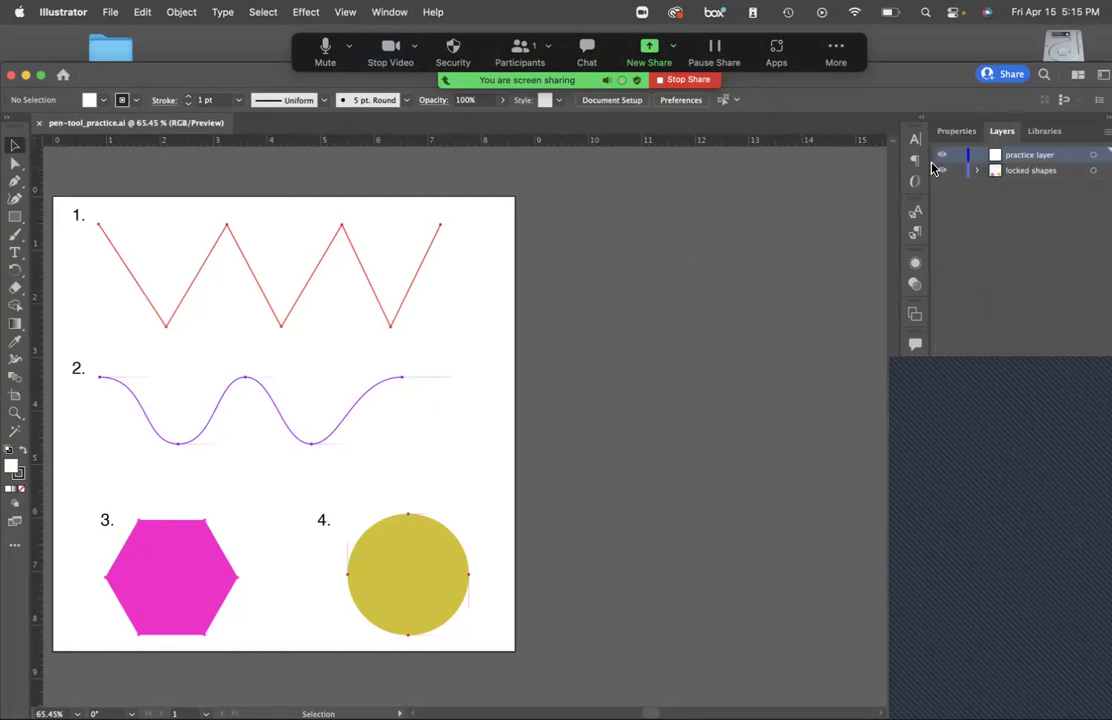
{"action": "left_click", "coordinate": [924, 122]}
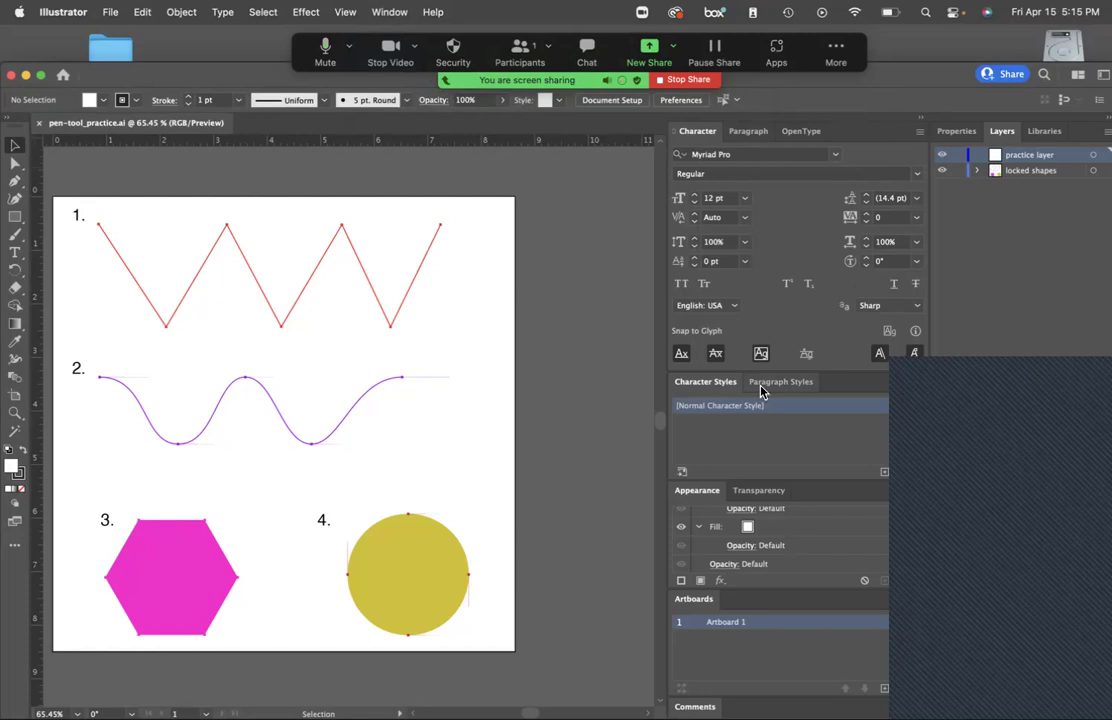
Close the Appearance and Artboards panels and move Transparency into the group with Properties, Layers and Libraries.
{"action": "right_click", "coordinate": [703, 492]}
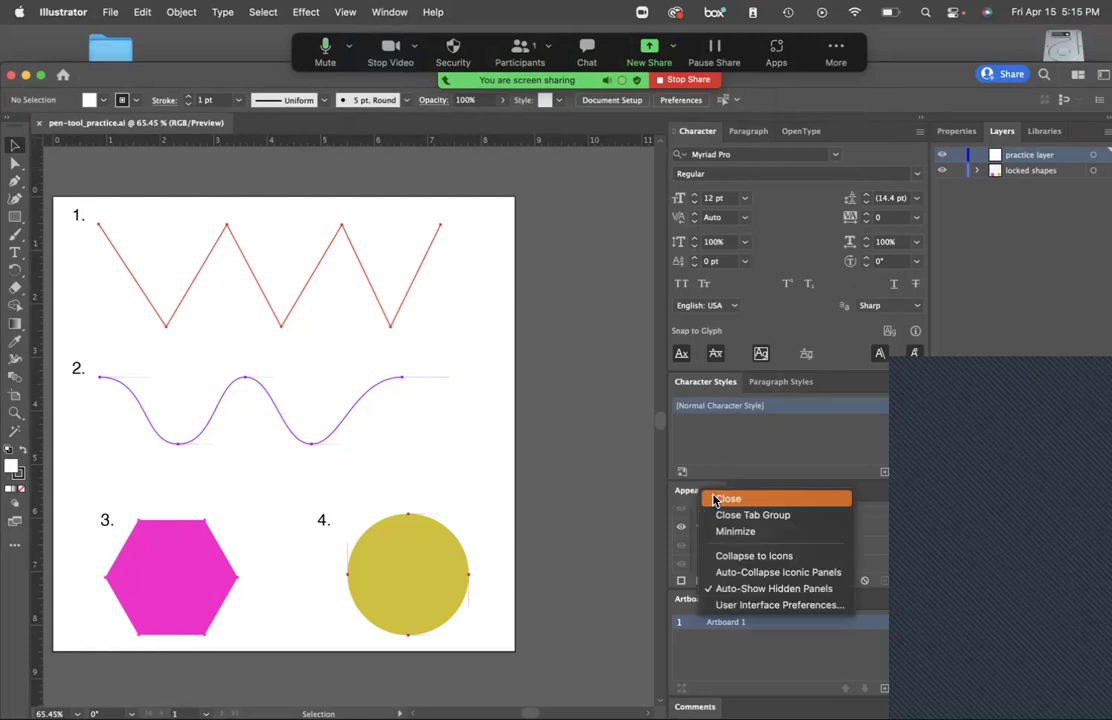
{"action": "left_click", "coordinate": [718, 499]}
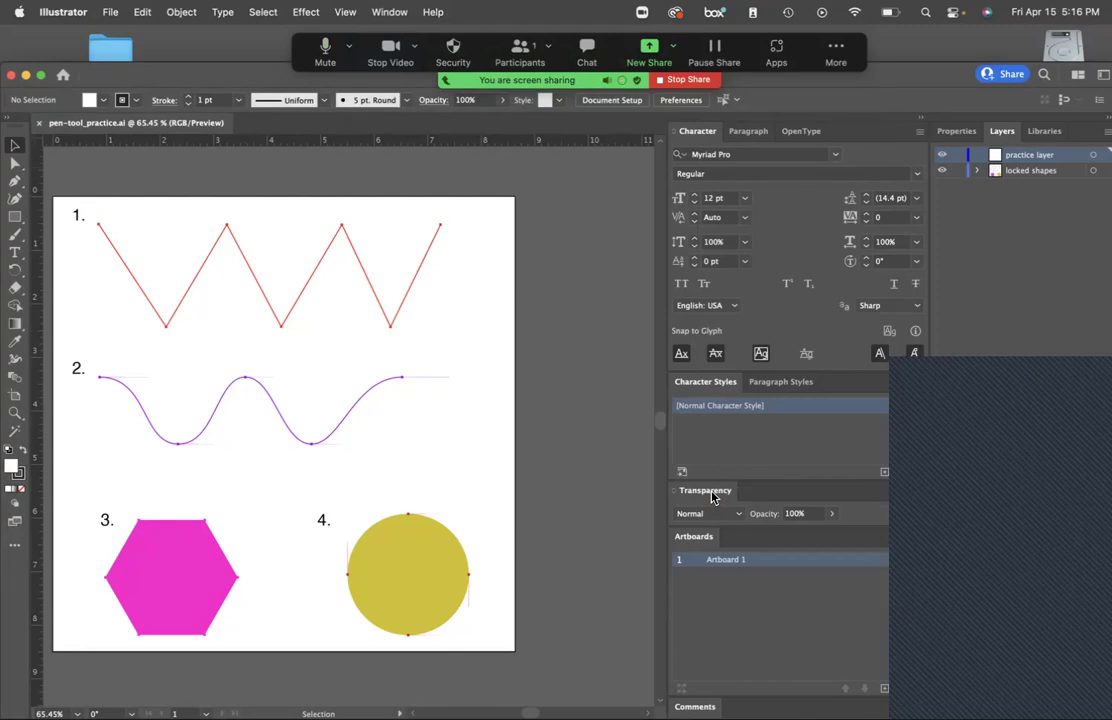
{"action": "left_click_drag", "start_coordinate": [705, 490], "coordinate": [1030, 135]}
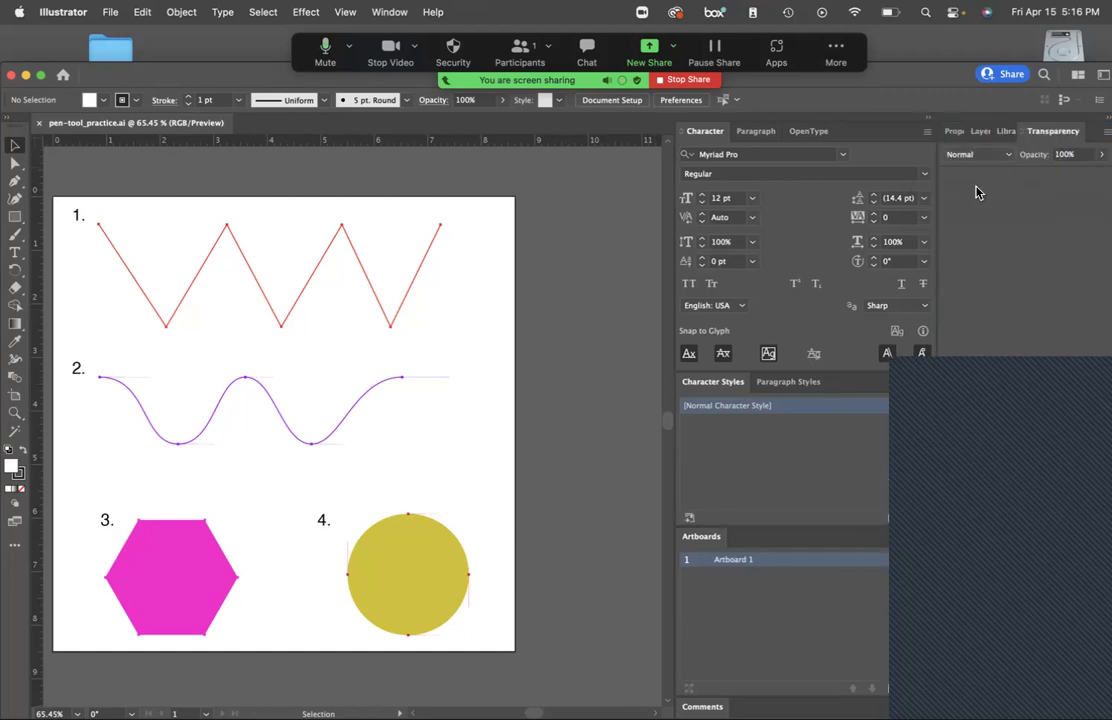
{"action": "right_click", "coordinate": [716, 537]}
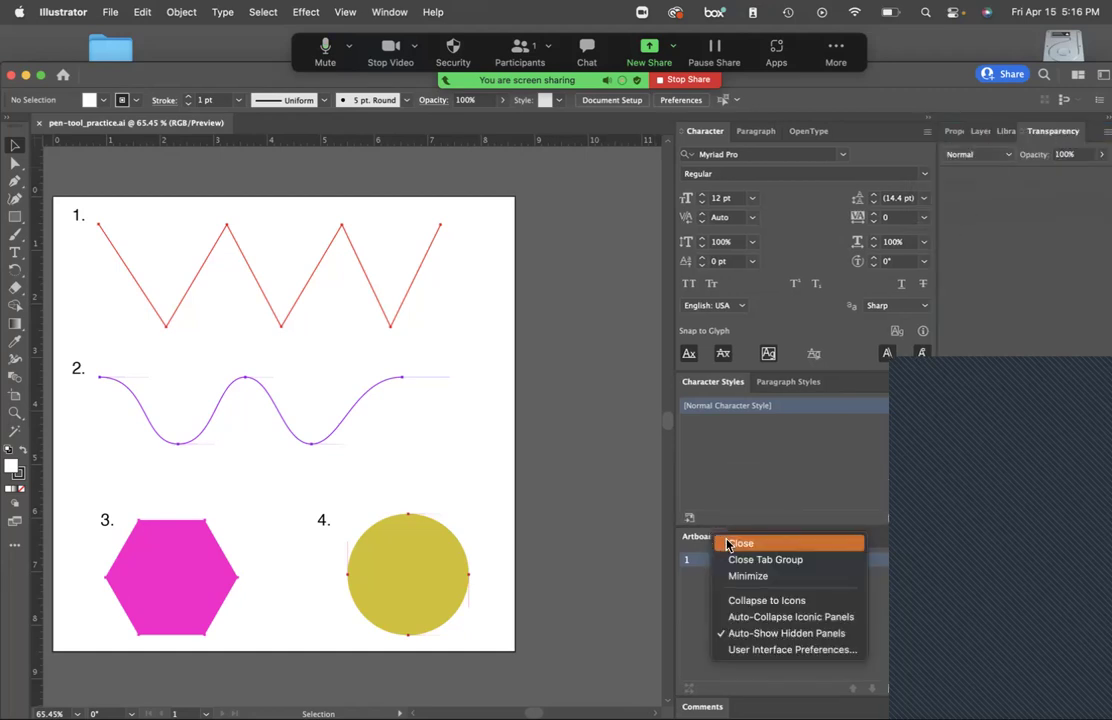
{"action": "left_click", "coordinate": [729, 545]}
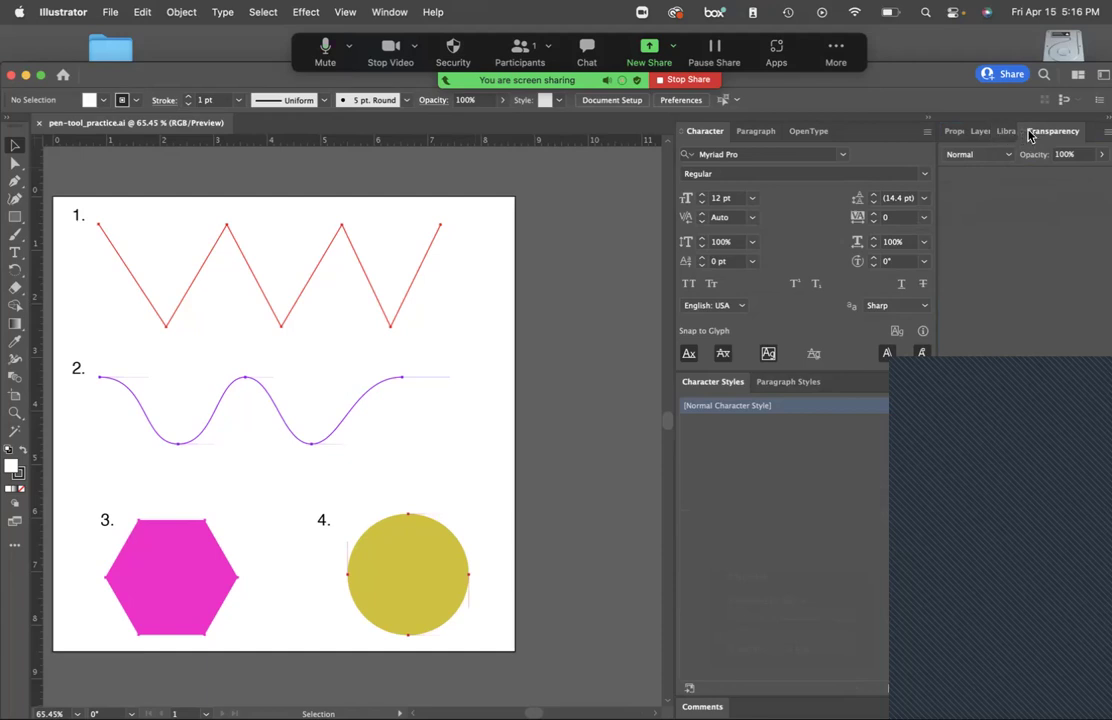
Dock Properties and Layers below the Character Styles group and pull Transparency out of the Libraries group.
{"action": "left_click_drag", "start_coordinate": [960, 133], "coordinate": [710, 690]}
{"action": "left_click_drag", "start_coordinate": [940, 133], "coordinate": [797, 688]}
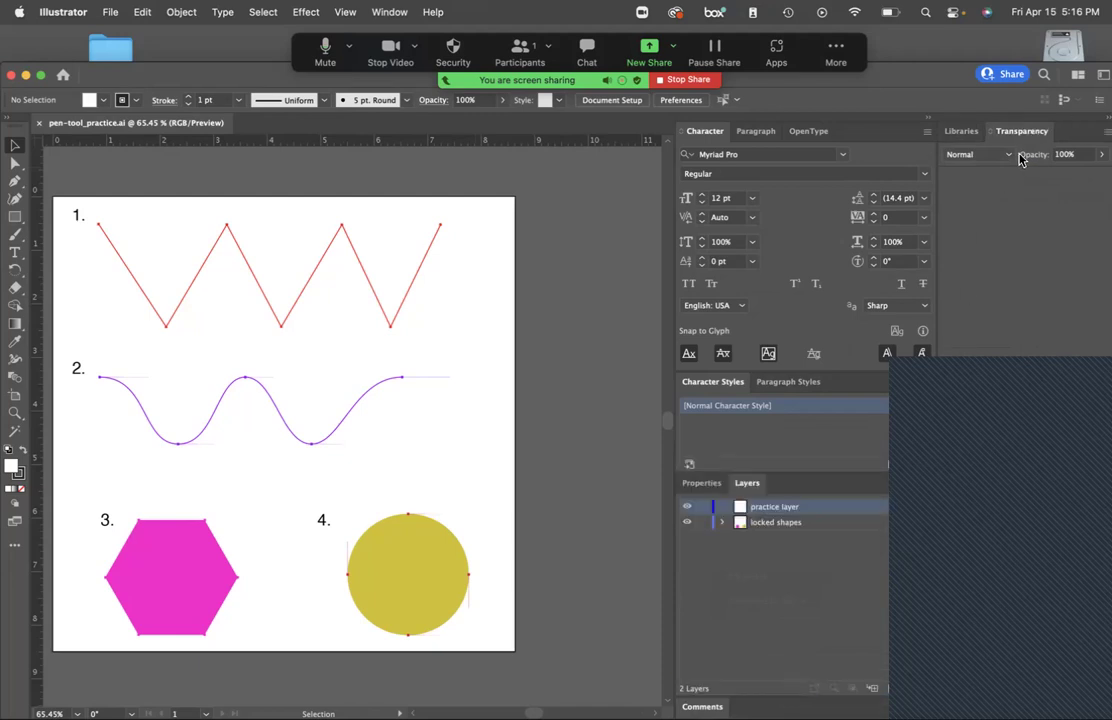
{"action": "left_click_drag", "start_coordinate": [1021, 131], "coordinate": [856, 688]}
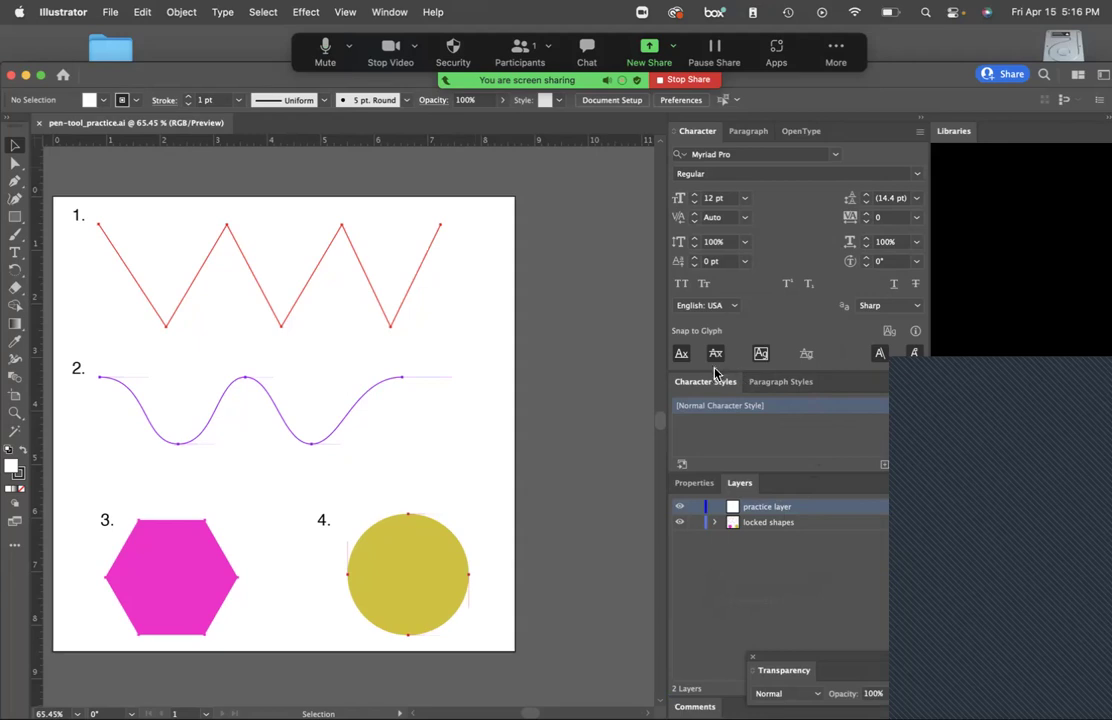
Close the Libraries panel to leave a single panel column.
{"action": "left_click", "coordinate": [955, 133]}
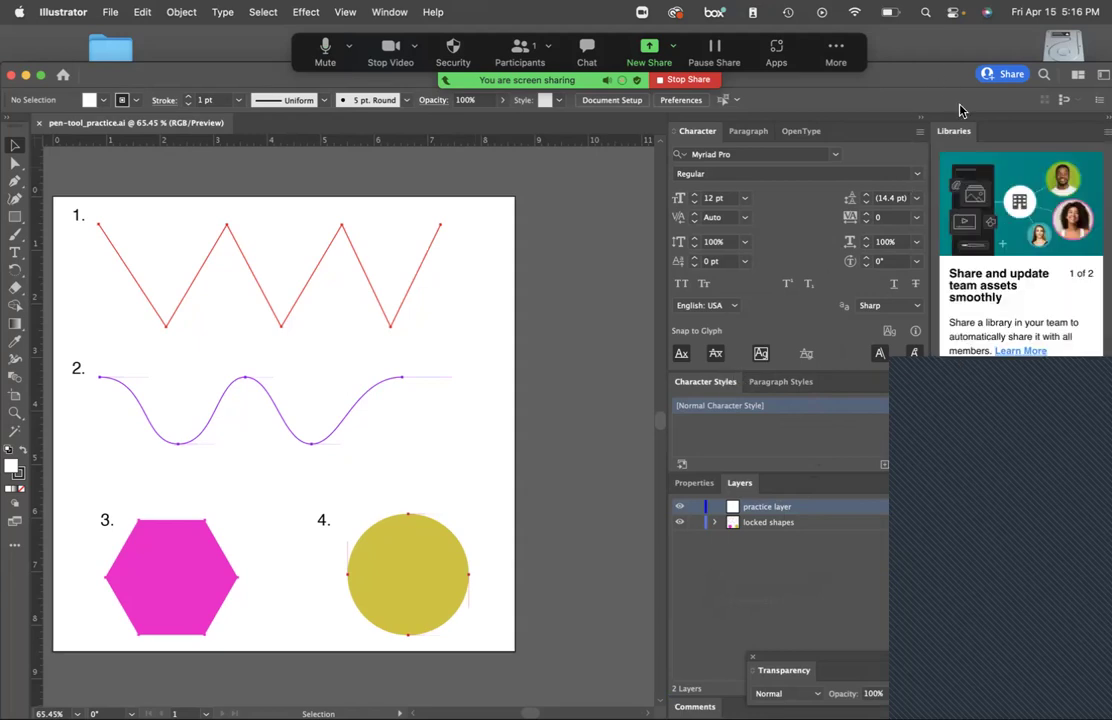
{"action": "right_click", "coordinate": [957, 135]}
{"action": "left_click", "coordinate": [972, 142]}
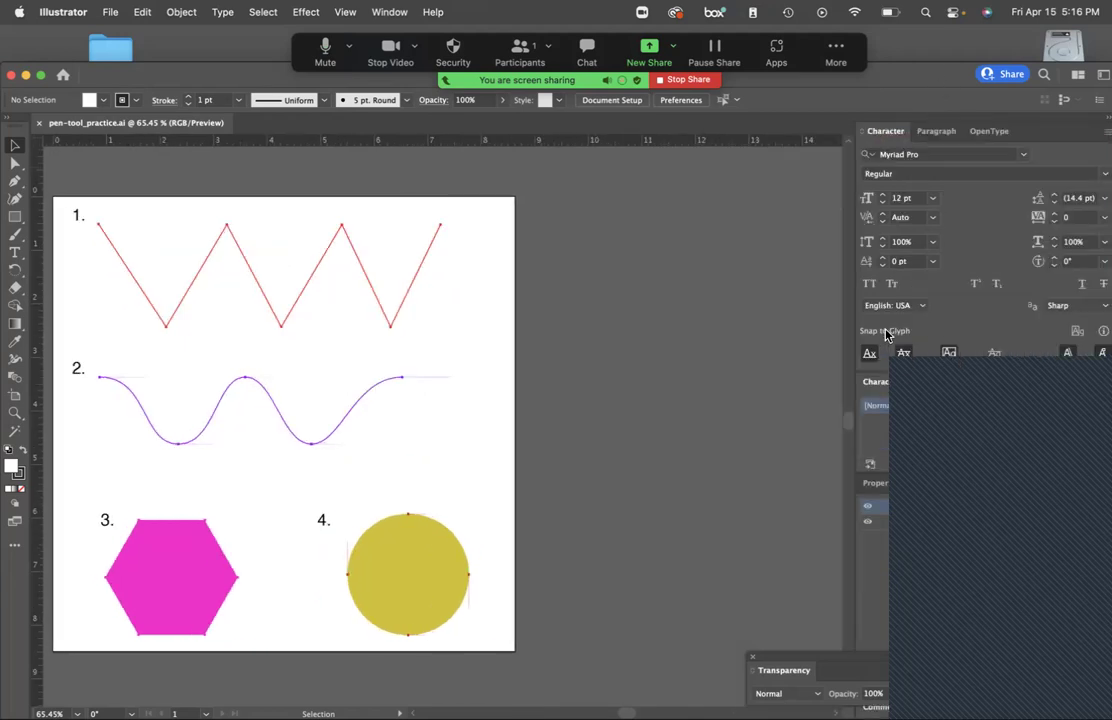
Group Transparency and Properties with Character Styles and Paragraph Styles, and expand Layers beneath them.
{"action": "left_click_drag", "start_coordinate": [758, 672], "coordinate": [928, 669]}
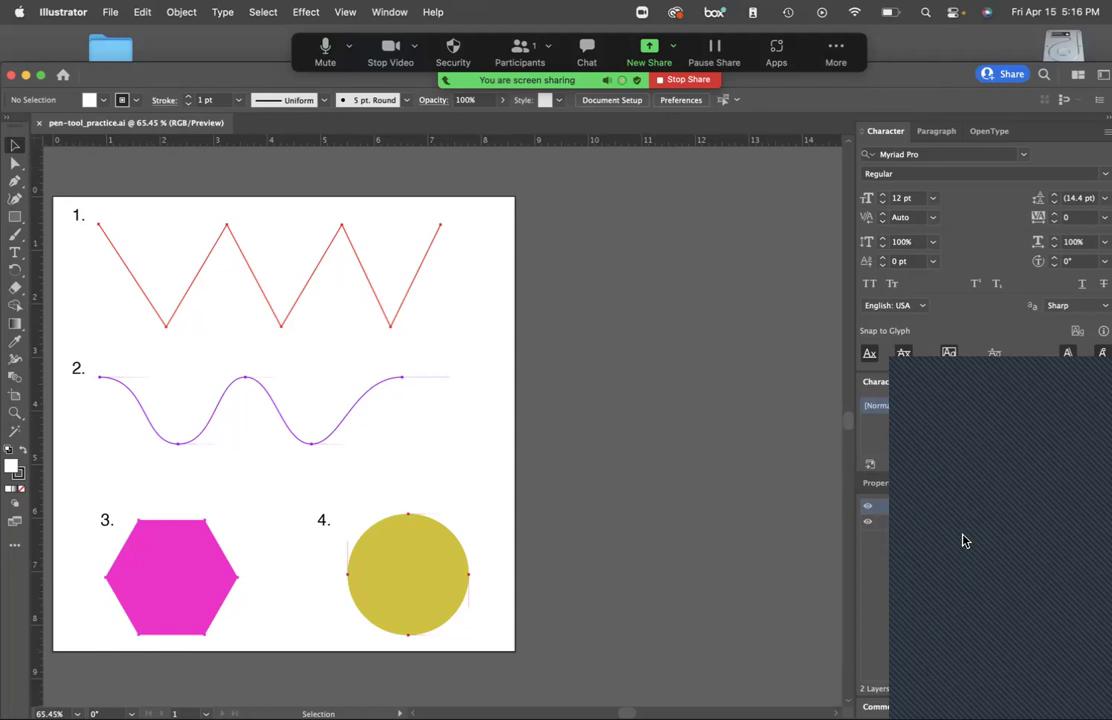
{"action": "left_click_drag", "start_coordinate": [995, 476], "coordinate": [968, 427]}
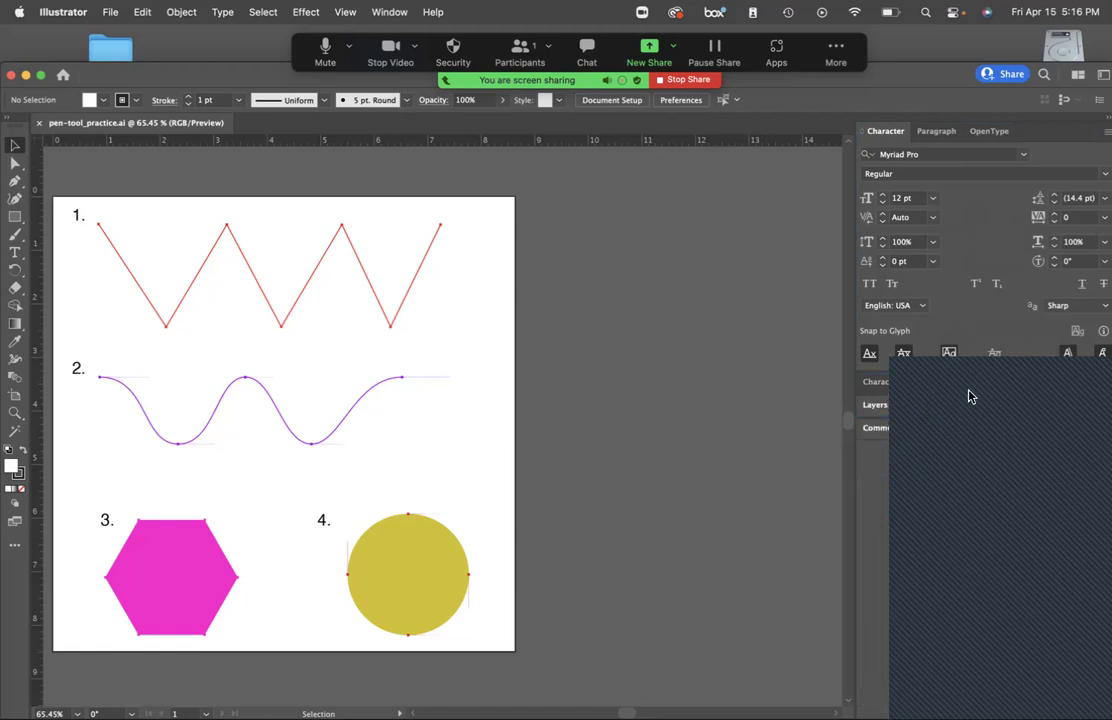
{"action": "left_click", "coordinate": [888, 408]}
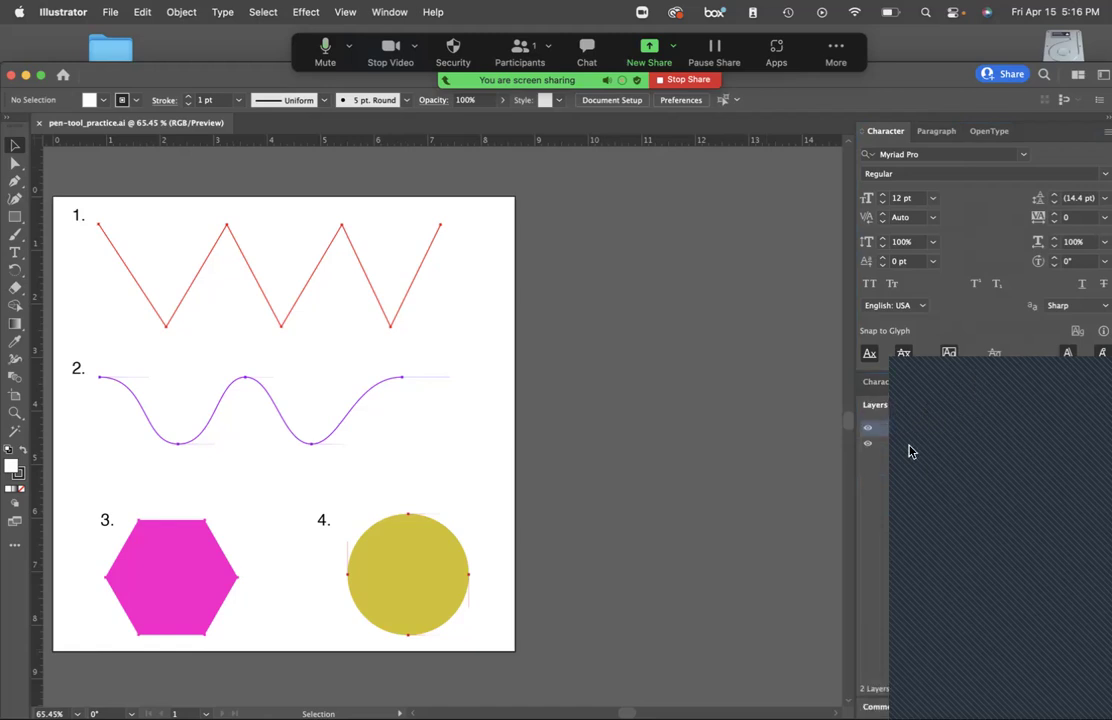
Close the Comments panel, check the Paragraph settings, and return to the Character settings.
{"action": "right_click", "coordinate": [903, 584]}
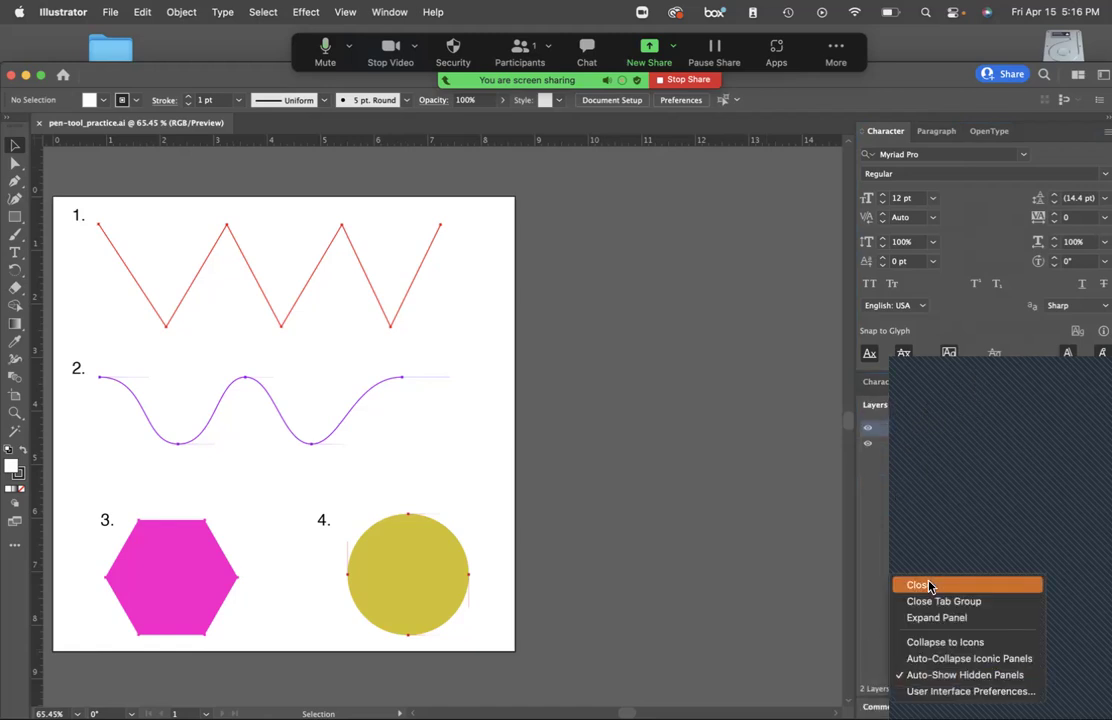
{"action": "left_click", "coordinate": [908, 586]}
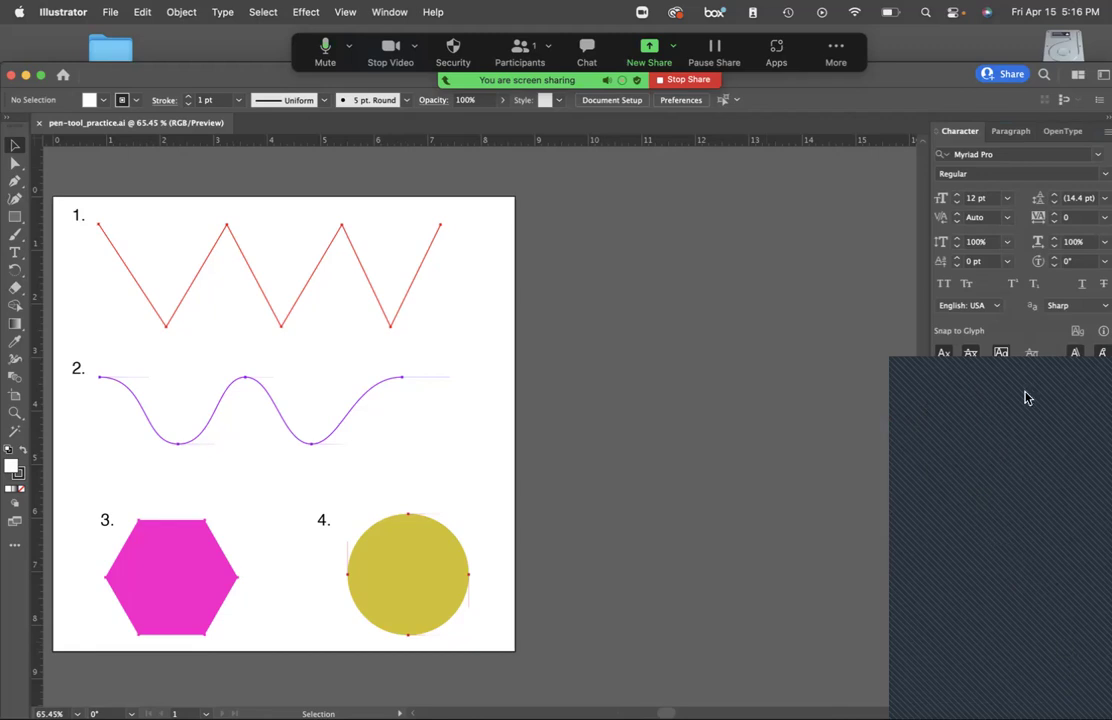
{"action": "left_click", "coordinate": [1008, 131]}
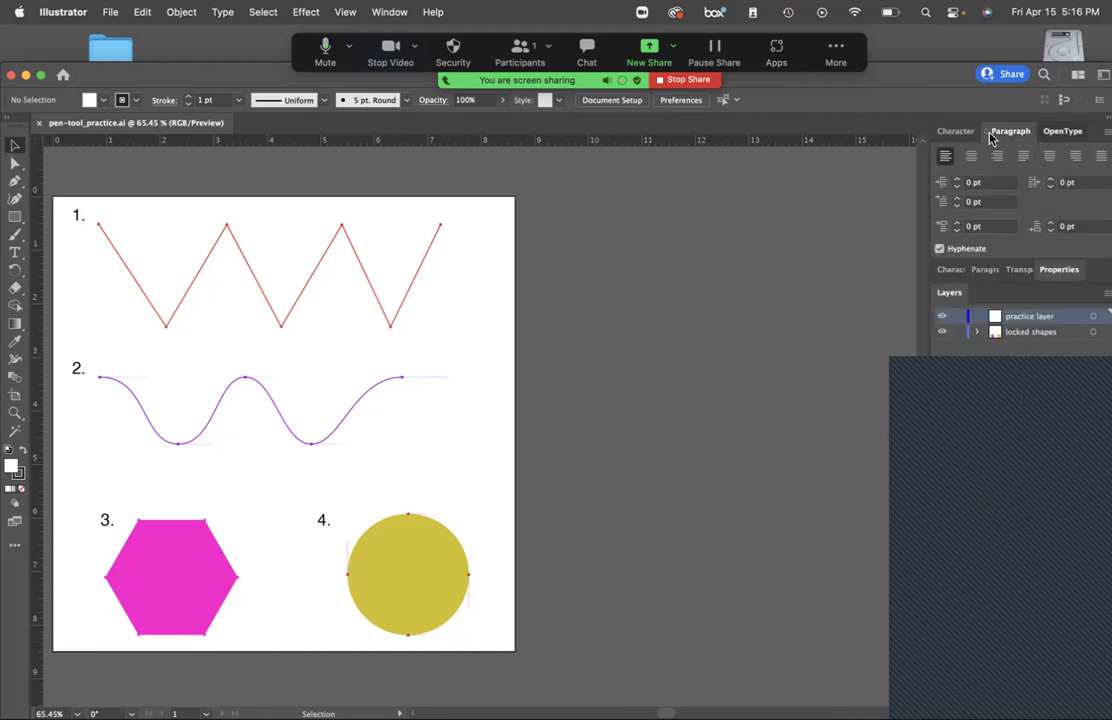
{"action": "left_click", "coordinate": [960, 131]}
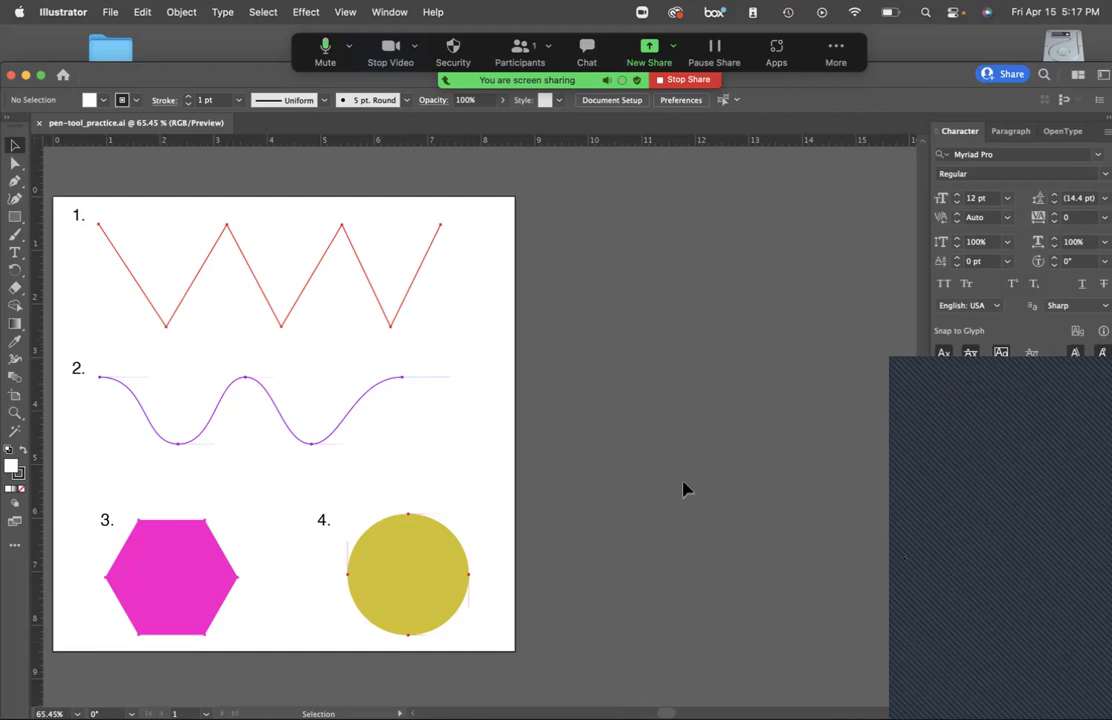
Look over the four numbered practice shapes and examine the zigzag line of shape 1 up close at 150%.
{"action": "scroll", "coordinate": [683, 489], "scroll_direction": "up", "scroll_amount": 2}
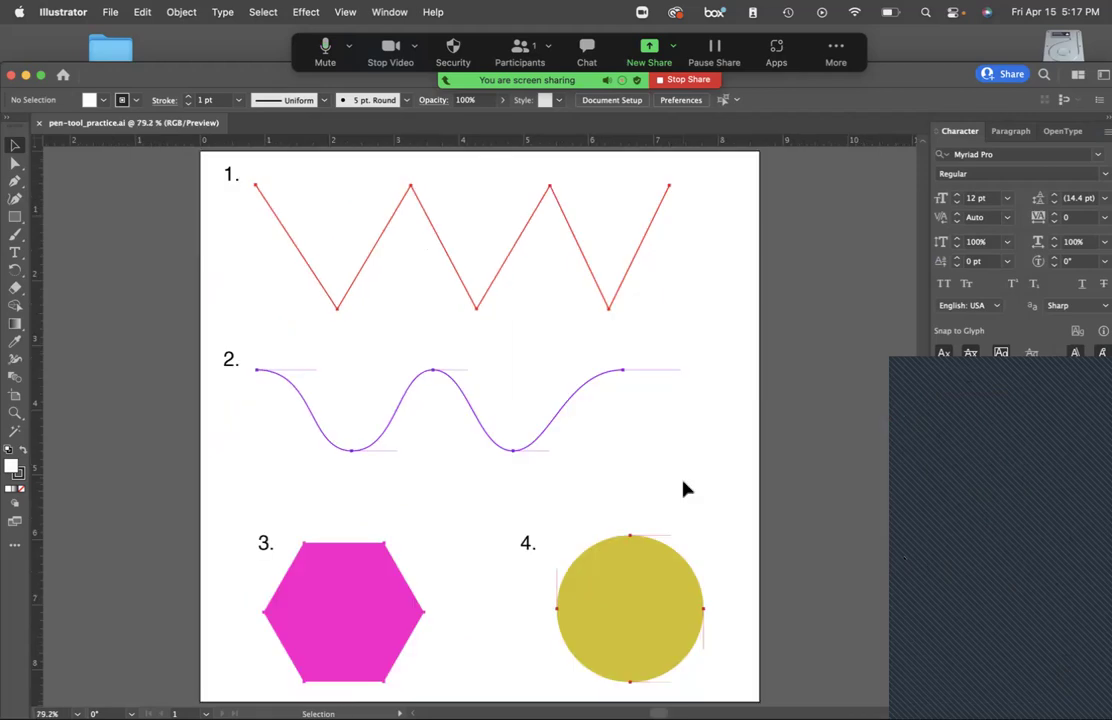
{"action": "scroll", "coordinate": [683, 489], "scroll_direction": "up", "scroll_amount": 3}
{"action": "scroll", "coordinate": [683, 489], "scroll_direction": "down", "scroll_amount": 4}
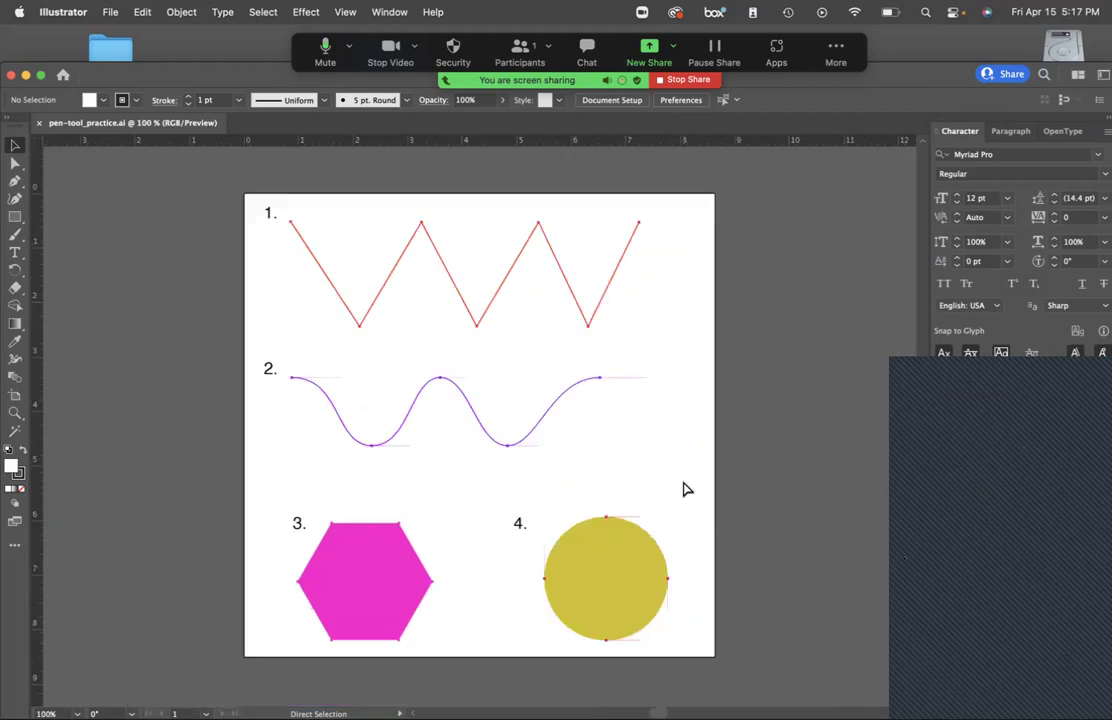
{"action": "scroll", "coordinate": [683, 489], "scroll_direction": "up", "scroll_amount": 2}
{"action": "scroll", "coordinate": [683, 489], "scroll_direction": "down", "scroll_amount": 2}
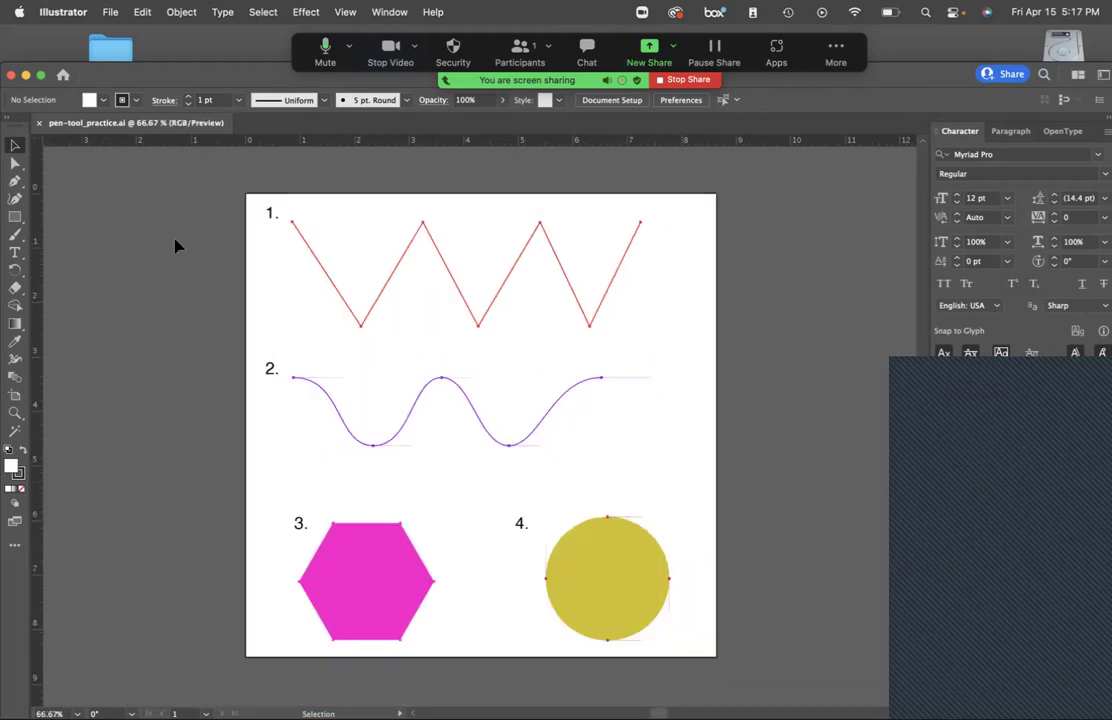
{"action": "key", "text": "a"}
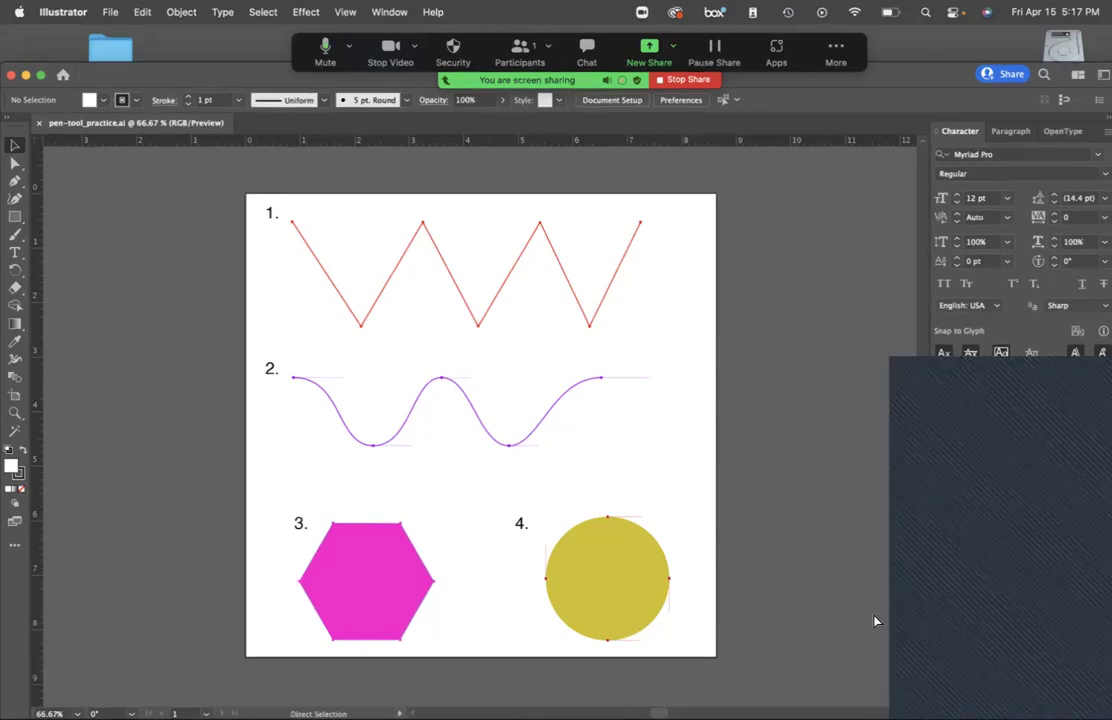
{"action": "key", "text": "super+equal"}
{"action": "key", "text": "super+equal"}
{"action": "scroll", "coordinate": [647, 598], "scroll_direction": "up", "scroll_amount": 5}
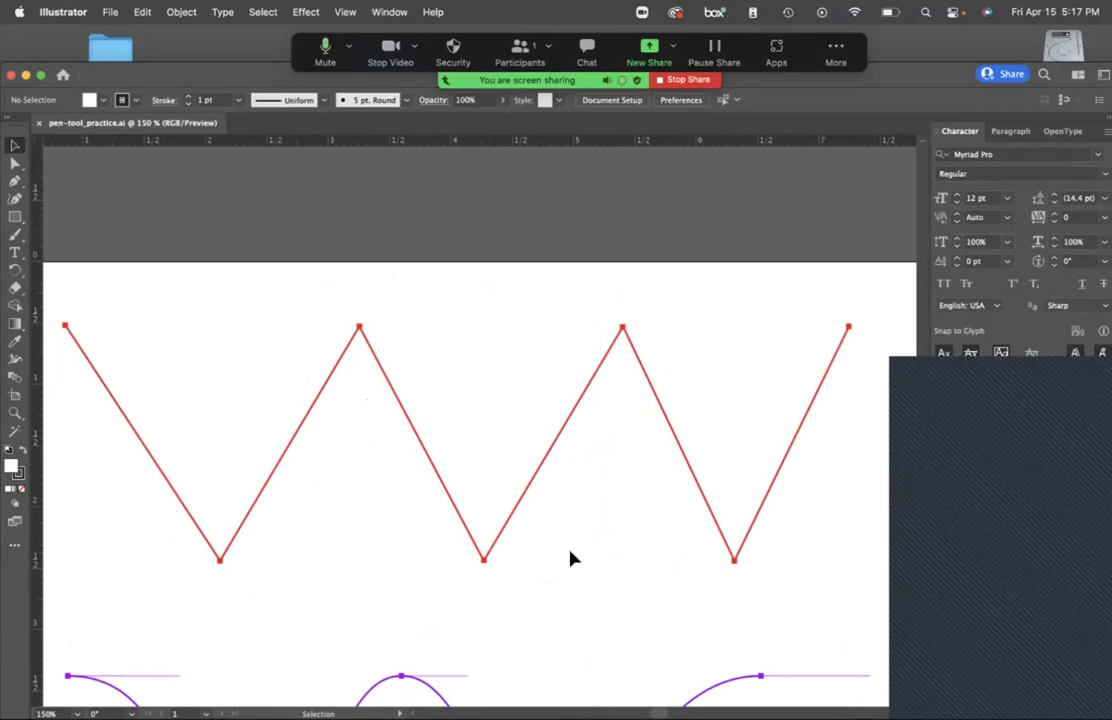
{"action": "scroll", "coordinate": [569, 557], "scroll_direction": "left", "scroll_amount": 2}
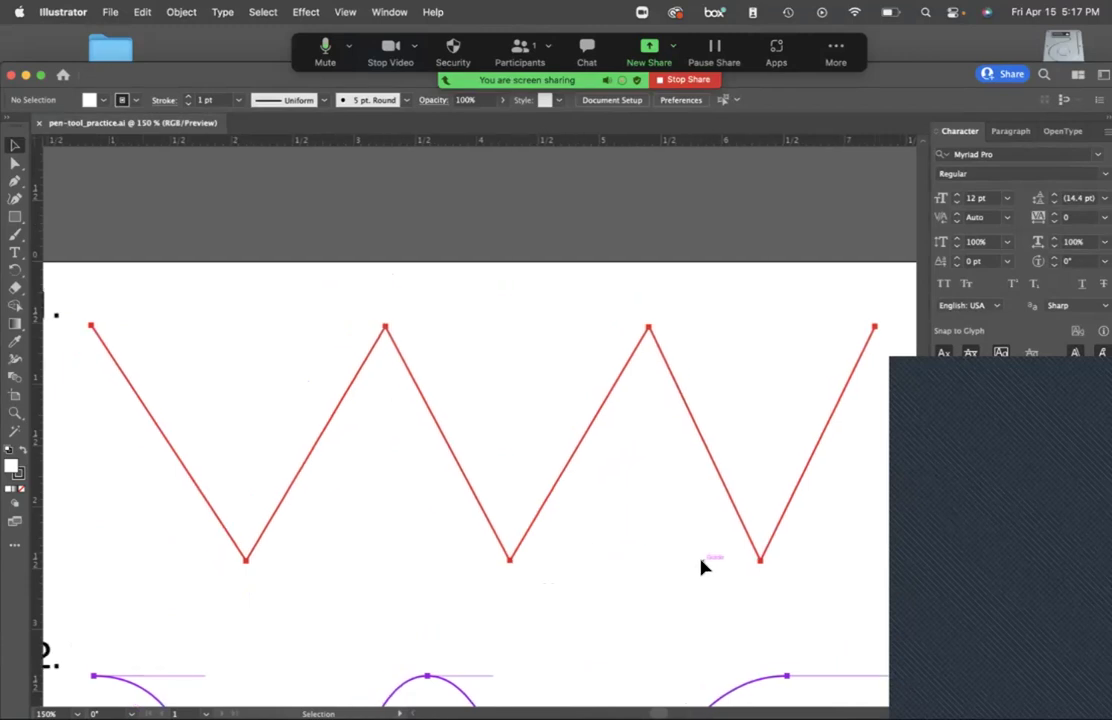
Activate the Pen tool, checking the full tool list for where it can be found.
{"action": "scroll", "coordinate": [696, 560], "scroll_direction": "left", "scroll_amount": 2}
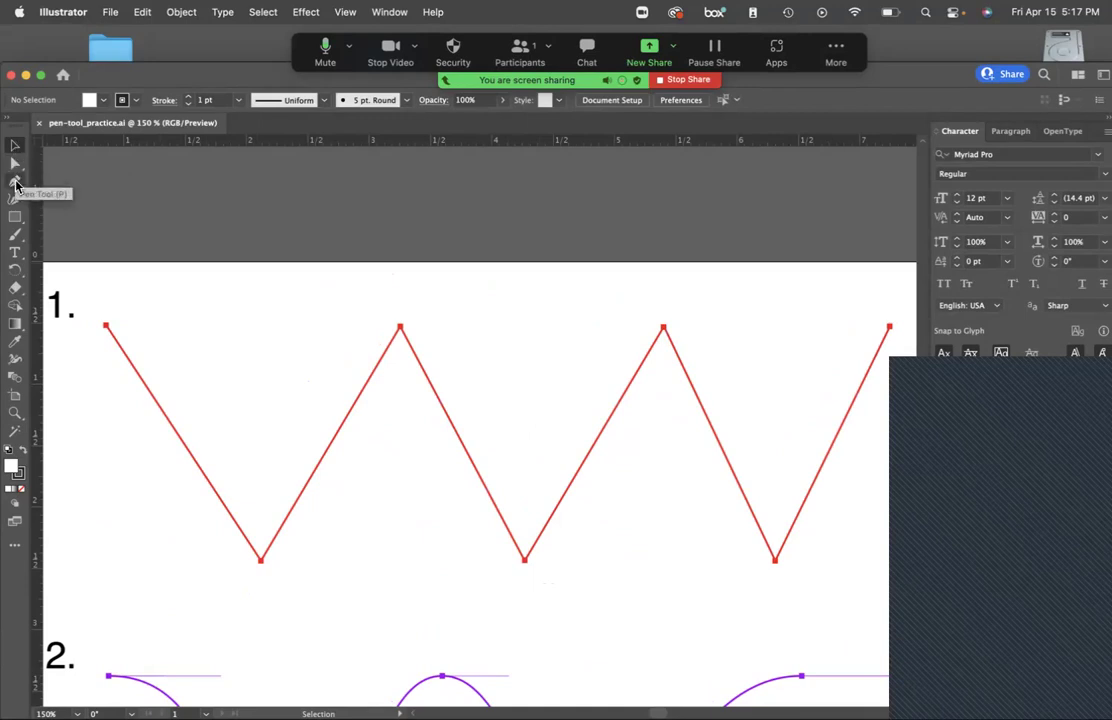
{"action": "left_click", "coordinate": [16, 183]}
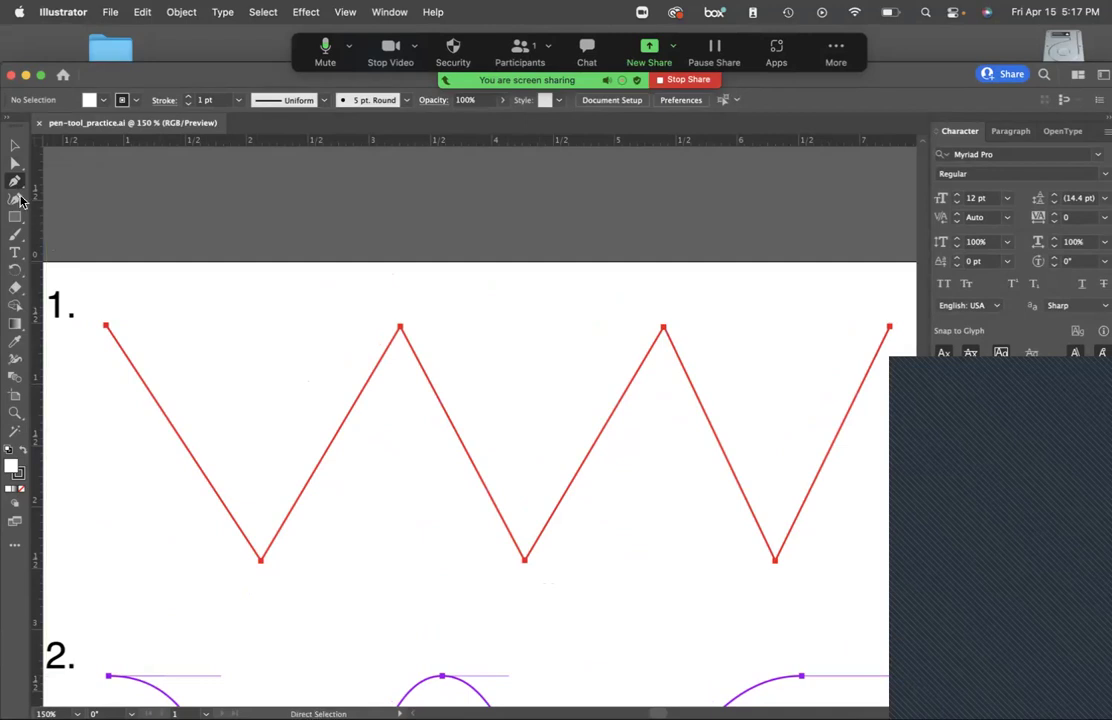
{"action": "left_click", "coordinate": [15, 186]}
{"action": "left_click", "coordinate": [14, 545]}
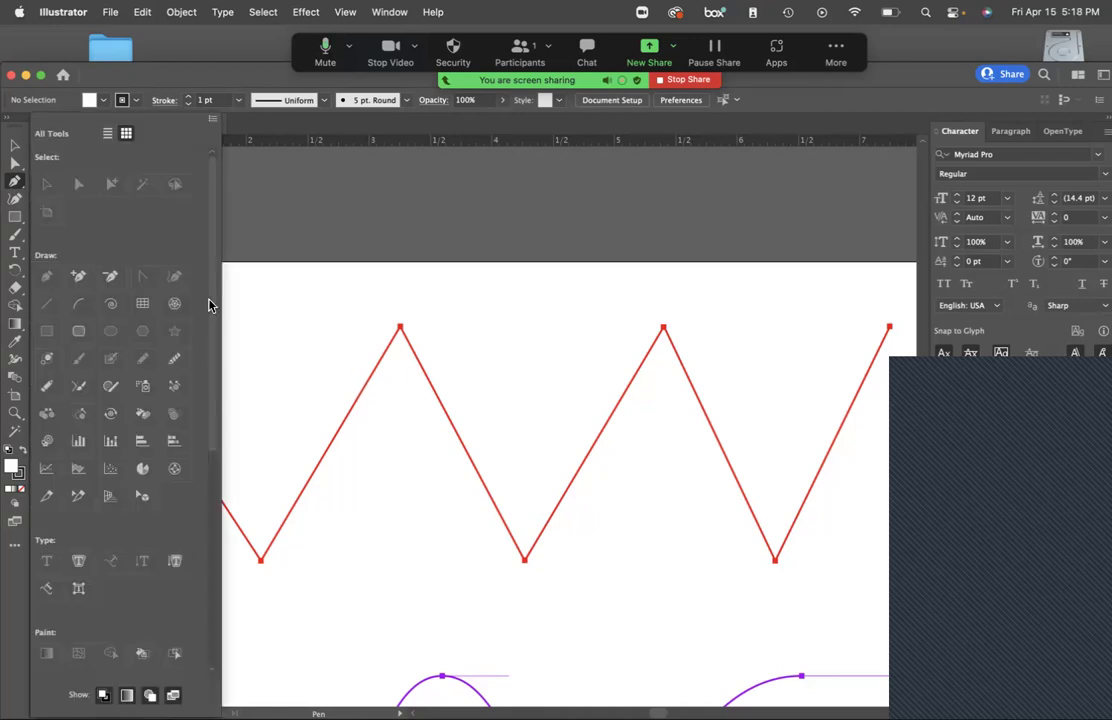
{"action": "left_click", "coordinate": [16, 183]}
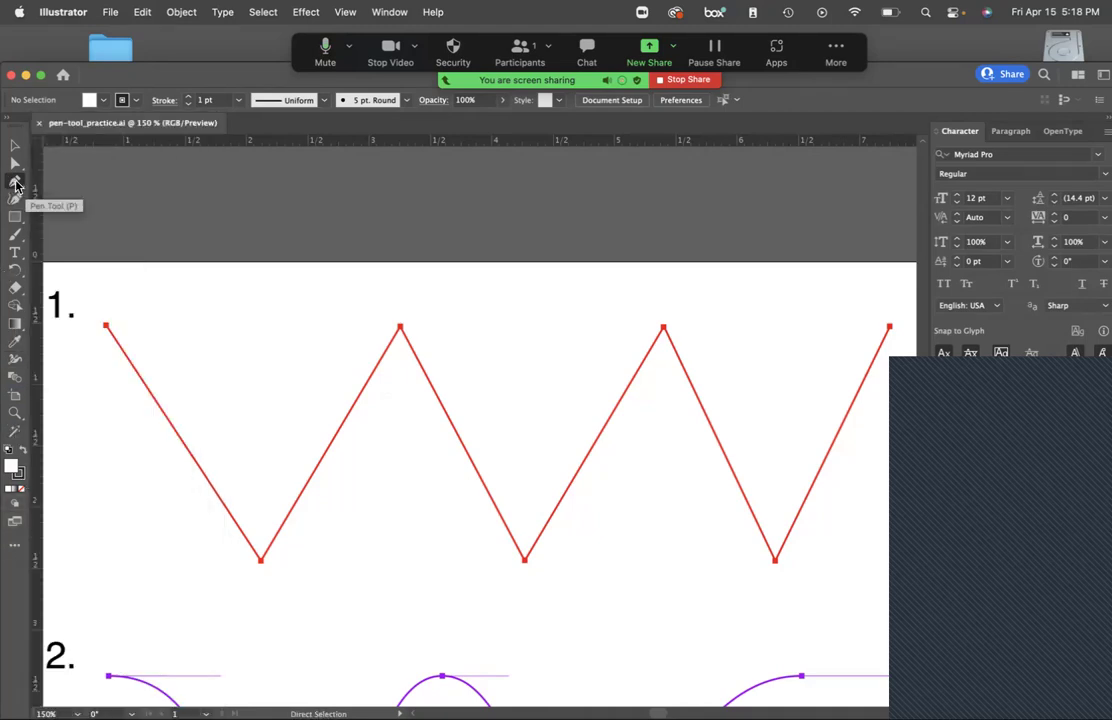
{"action": "left_click", "coordinate": [15, 183]}
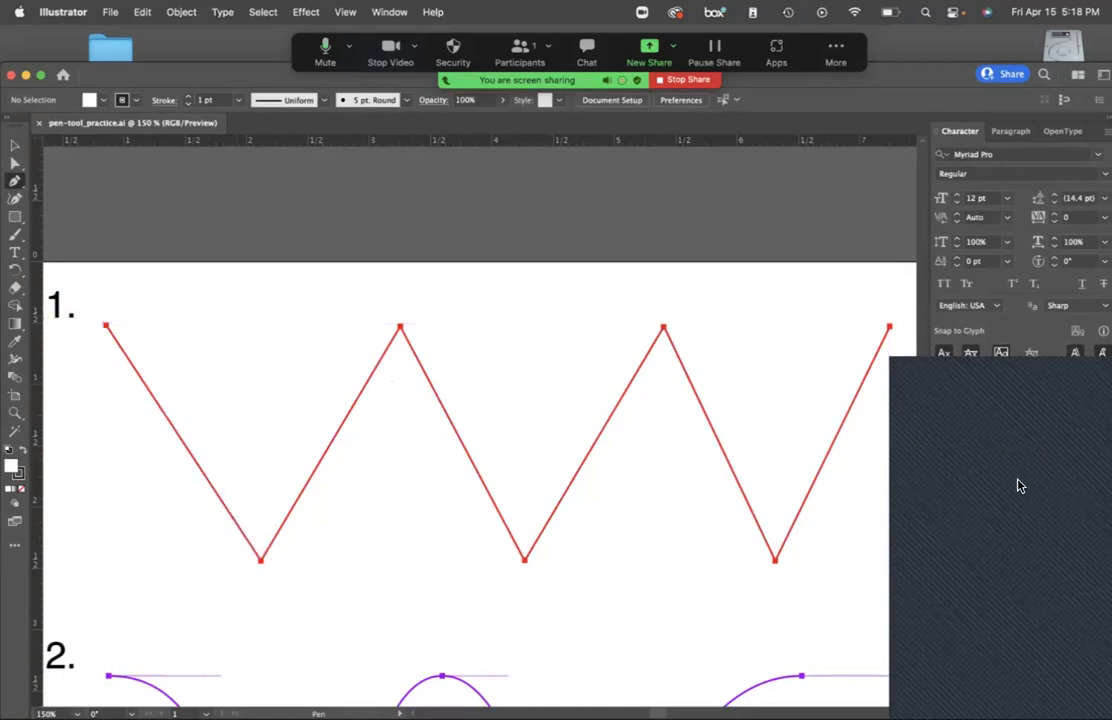
Hide the layer with the numbered practice artwork and show it again.
{"action": "left_click", "coordinate": [942, 452]}
{"action": "left_click", "coordinate": [942, 452]}
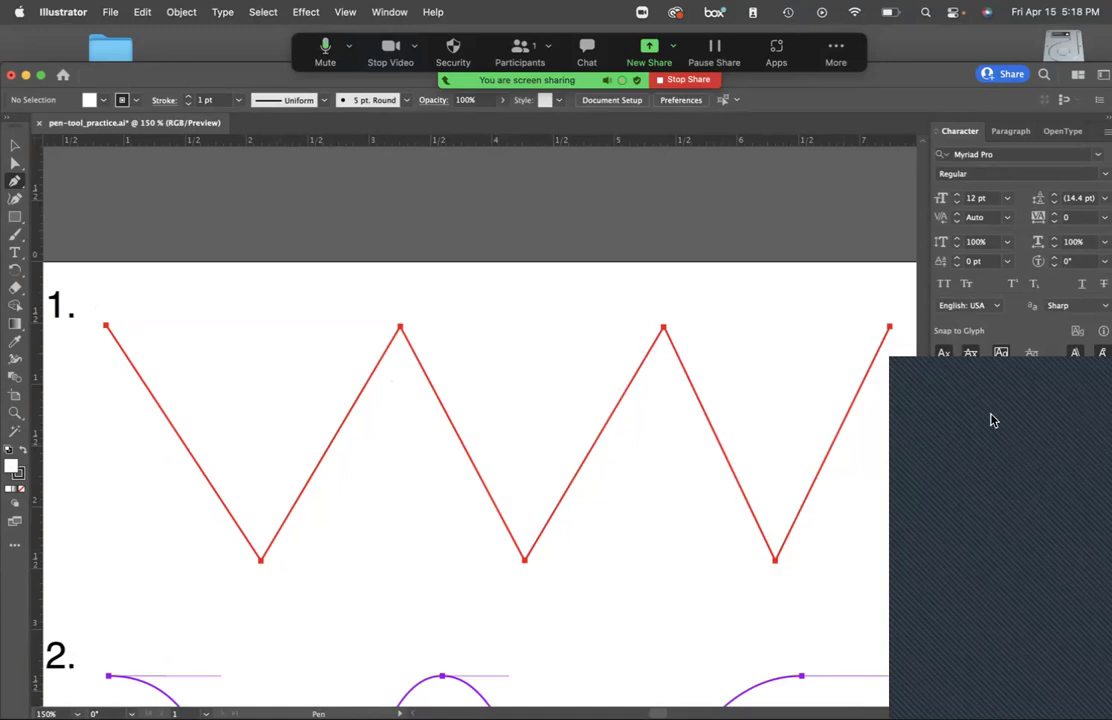
{"action": "left_click", "coordinate": [944, 454]}
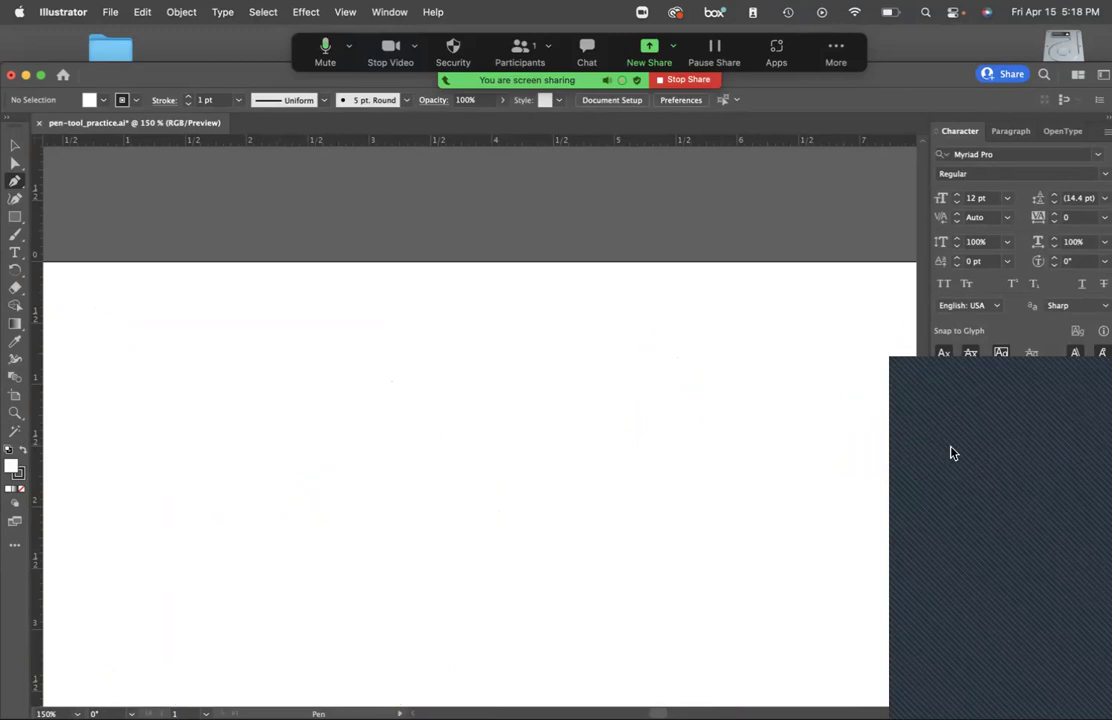
{"action": "left_click", "coordinate": [951, 453]}
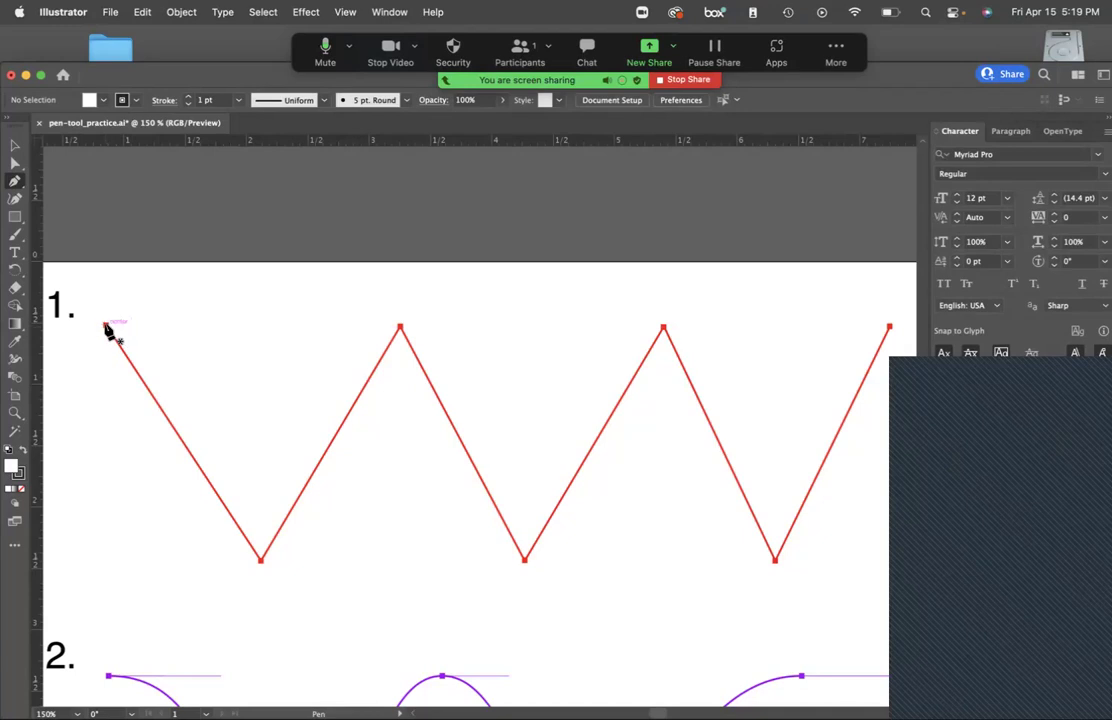
Check the Smart Guides setting and the Guides display options without changing them.
{"action": "left_click", "coordinate": [345, 12]}
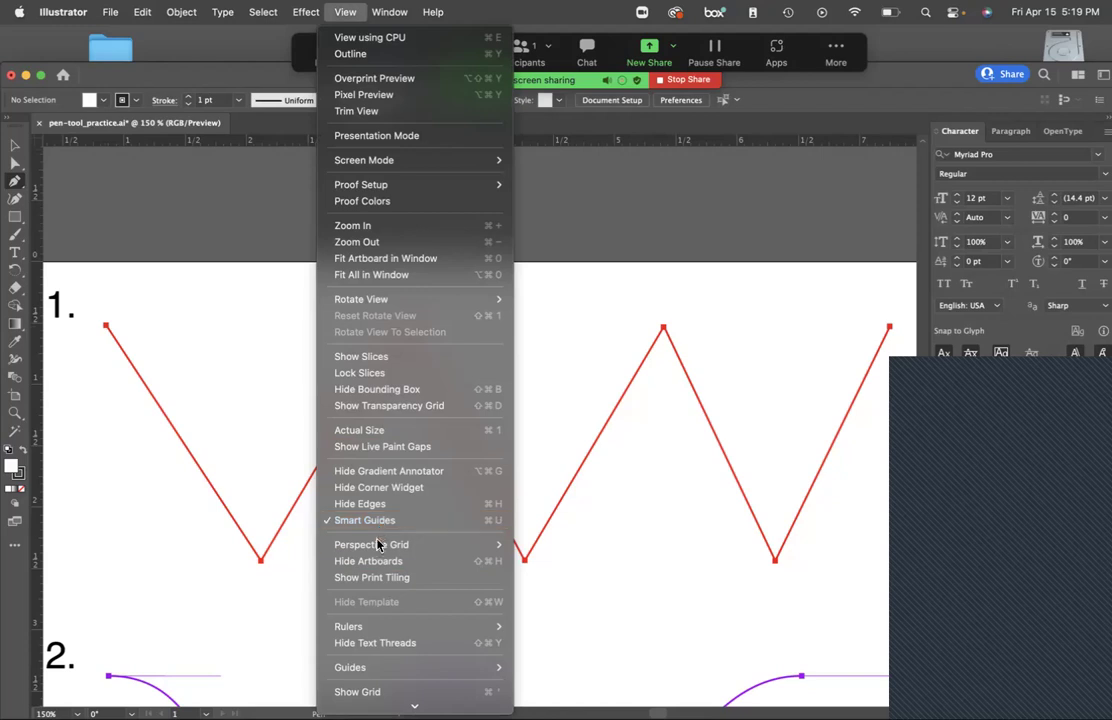
{"action": "mouse_move", "coordinate": [377, 547]}
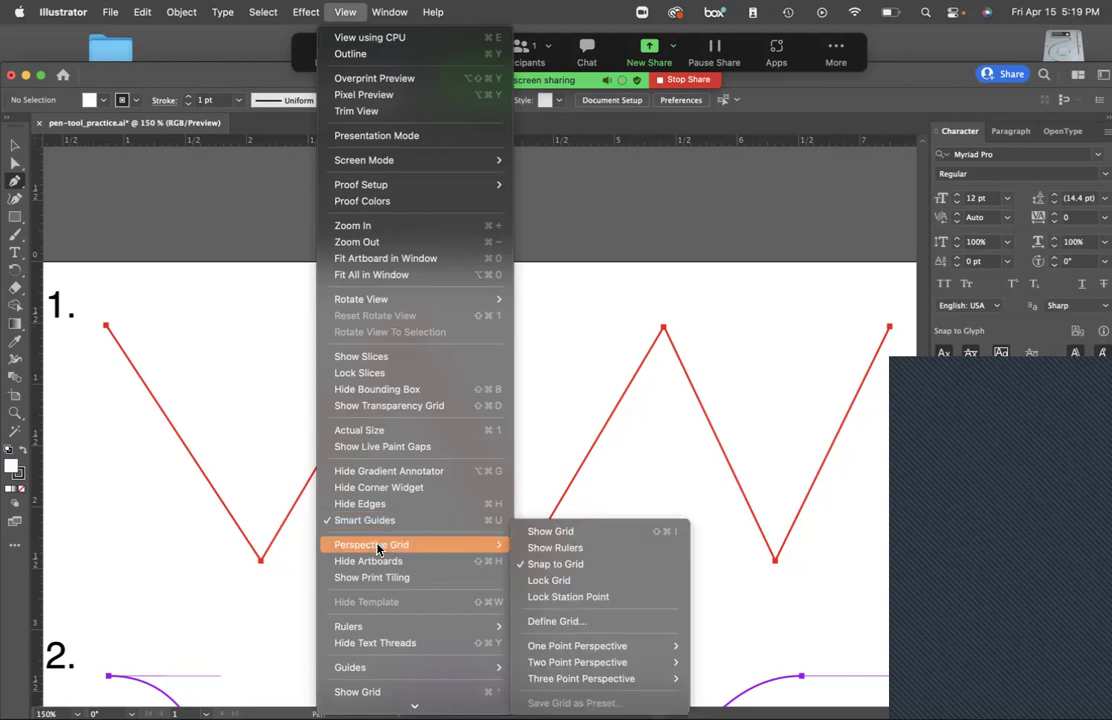
{"action": "mouse_move", "coordinate": [380, 673]}
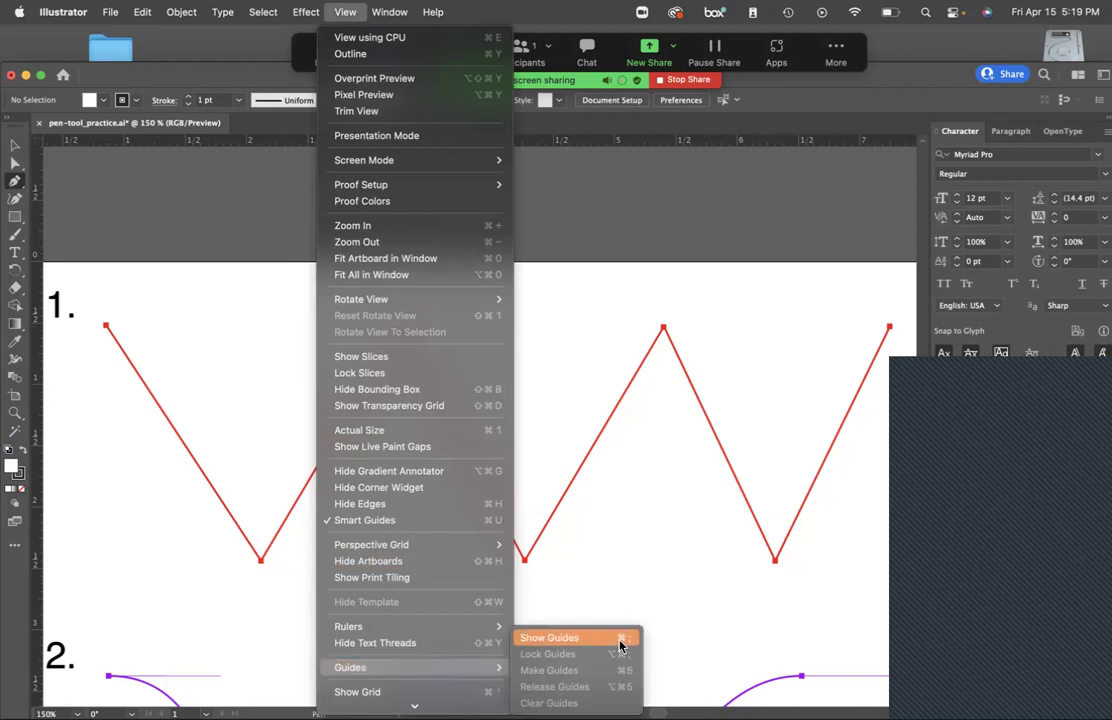
{"action": "left_click", "coordinate": [100, 325]}
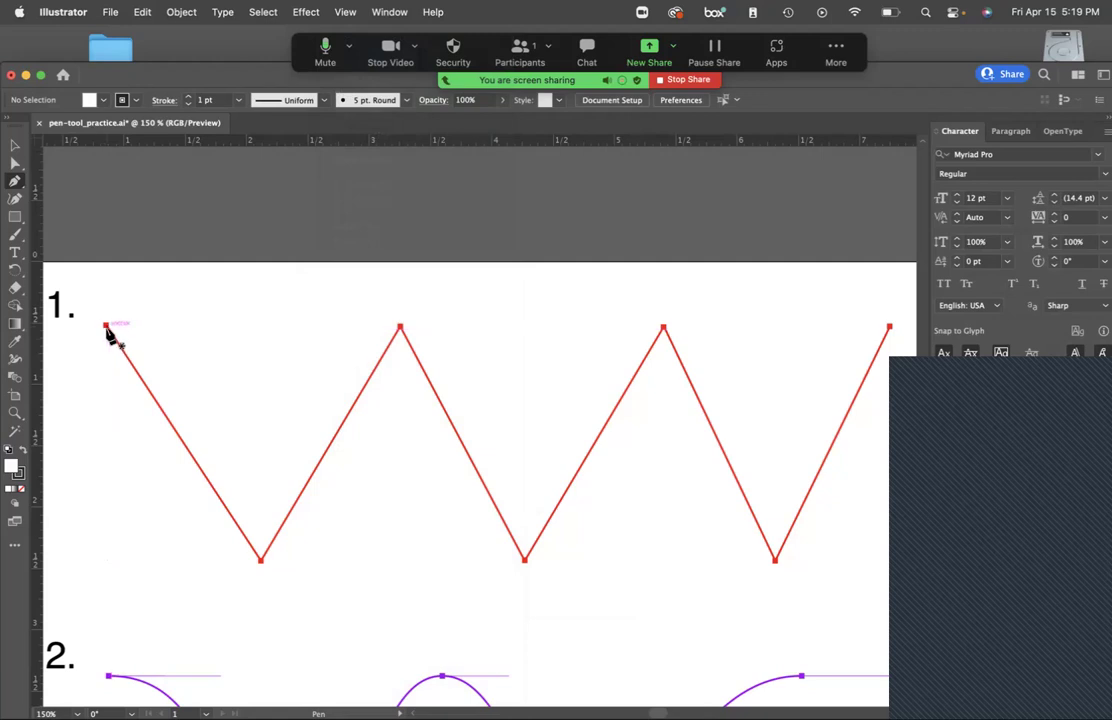
Trace the zigzag of shape 1 with the Pen tool, placing straight corner anchors on all seven points and ending it as an open path.
{"action": "left_click", "coordinate": [106, 326]}
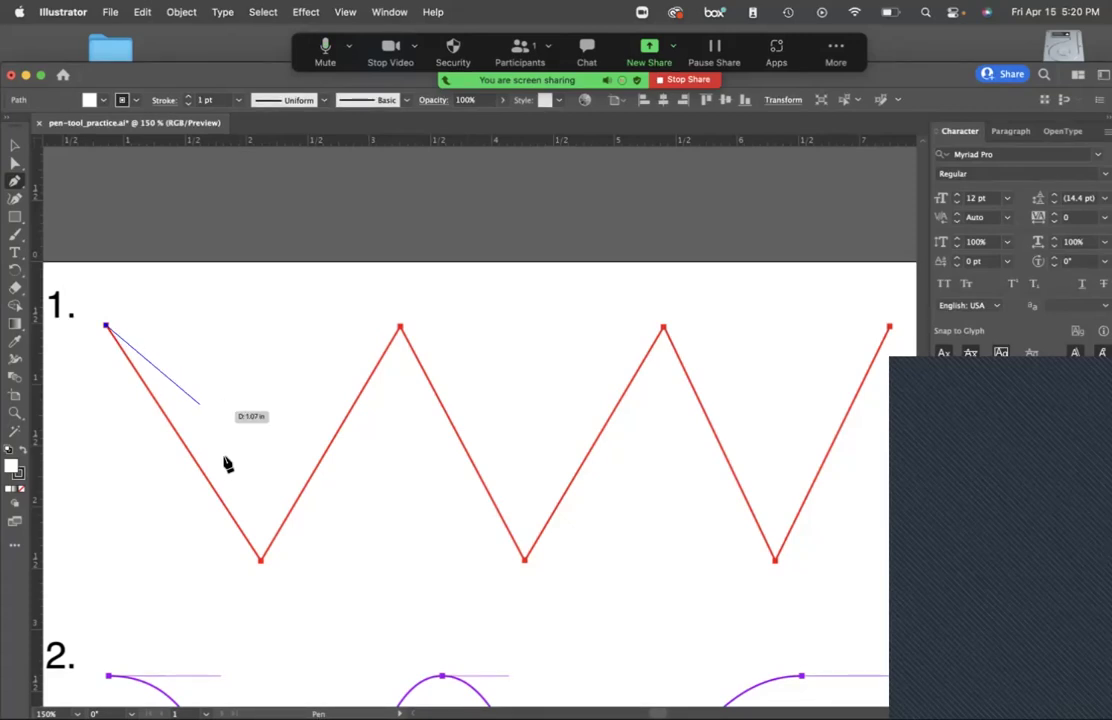
{"action": "left_click", "coordinate": [261, 561]}
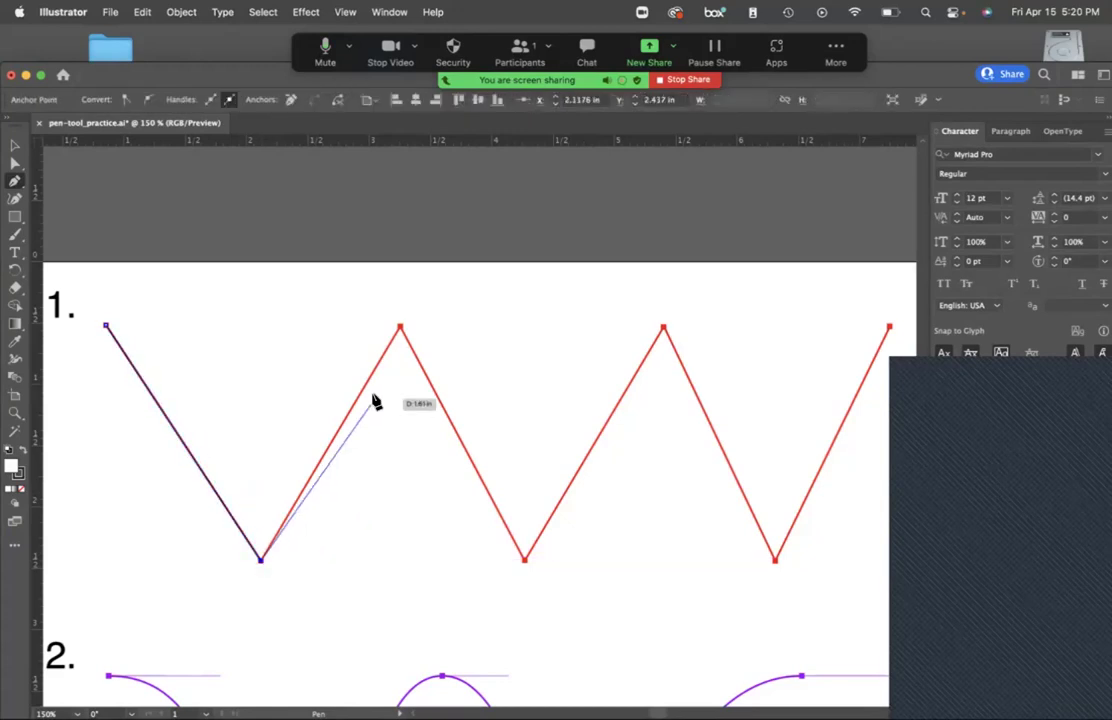
{"action": "left_click", "coordinate": [400, 328]}
{"action": "left_click", "coordinate": [524, 560]}
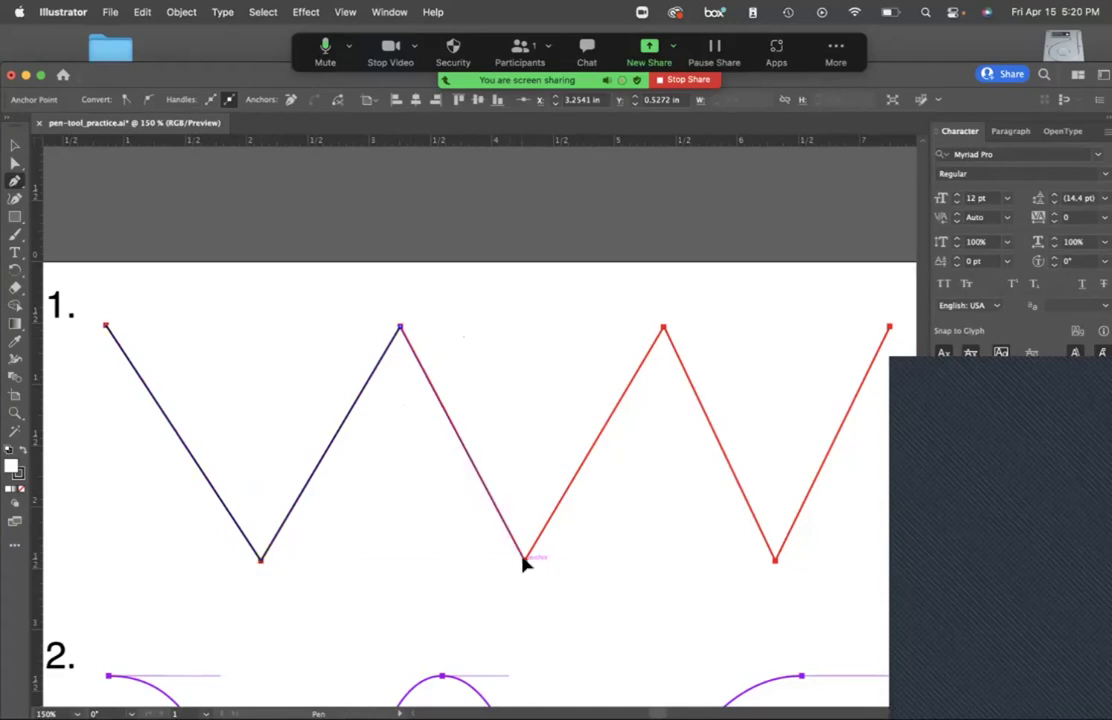
{"action": "left_click", "coordinate": [663, 328]}
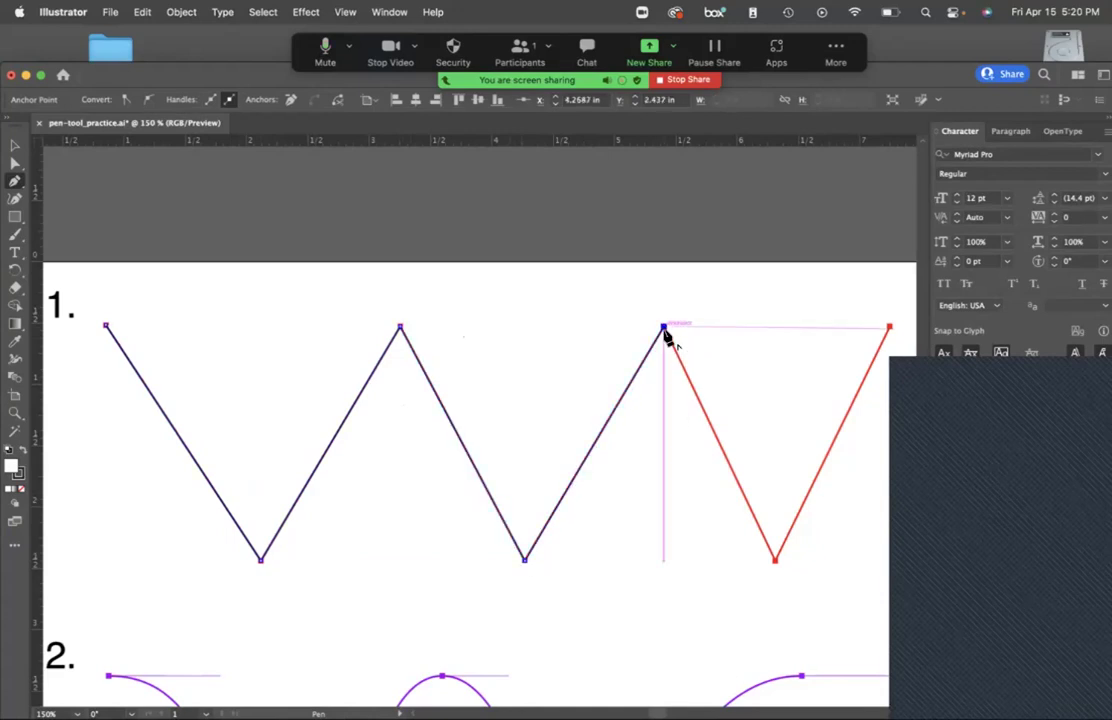
{"action": "left_click", "coordinate": [775, 561]}
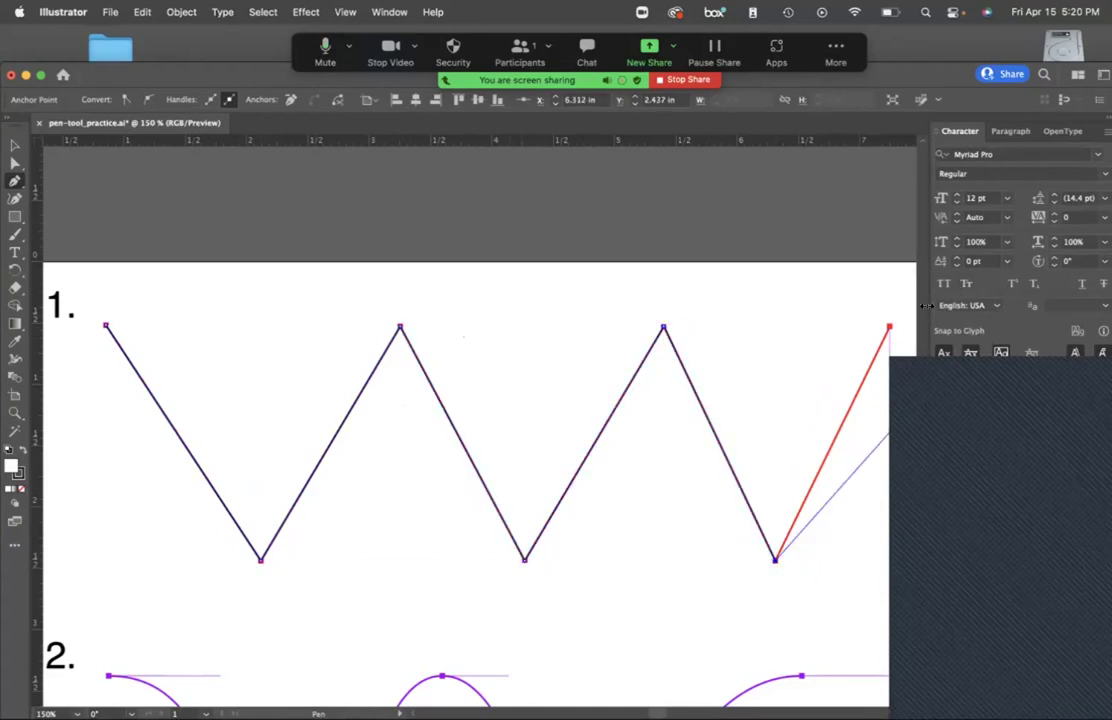
{"action": "left_click", "coordinate": [890, 327]}
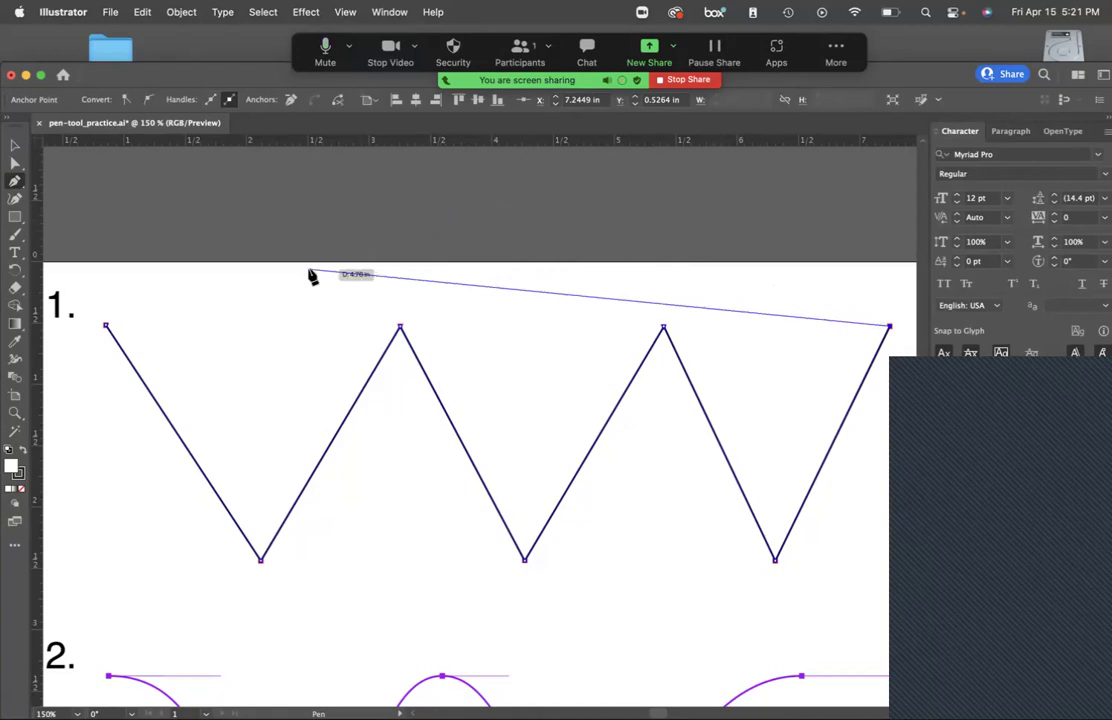
{"action": "left_click", "coordinate": [112, 329]}
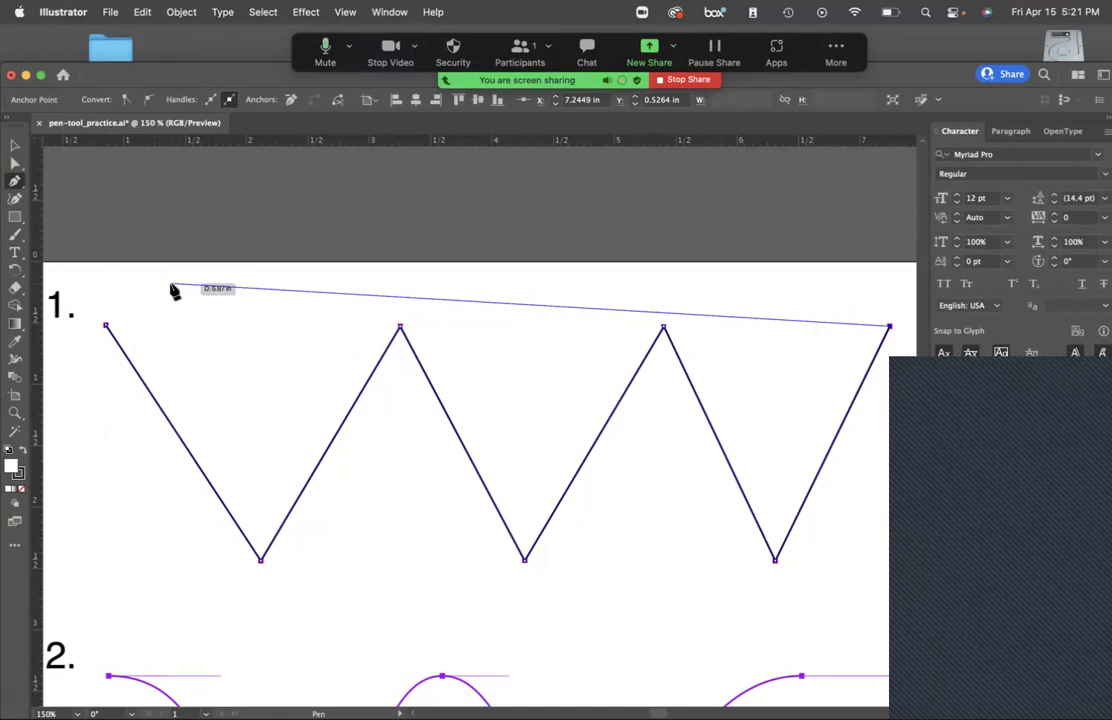
{"action": "key", "text": "Escape"}
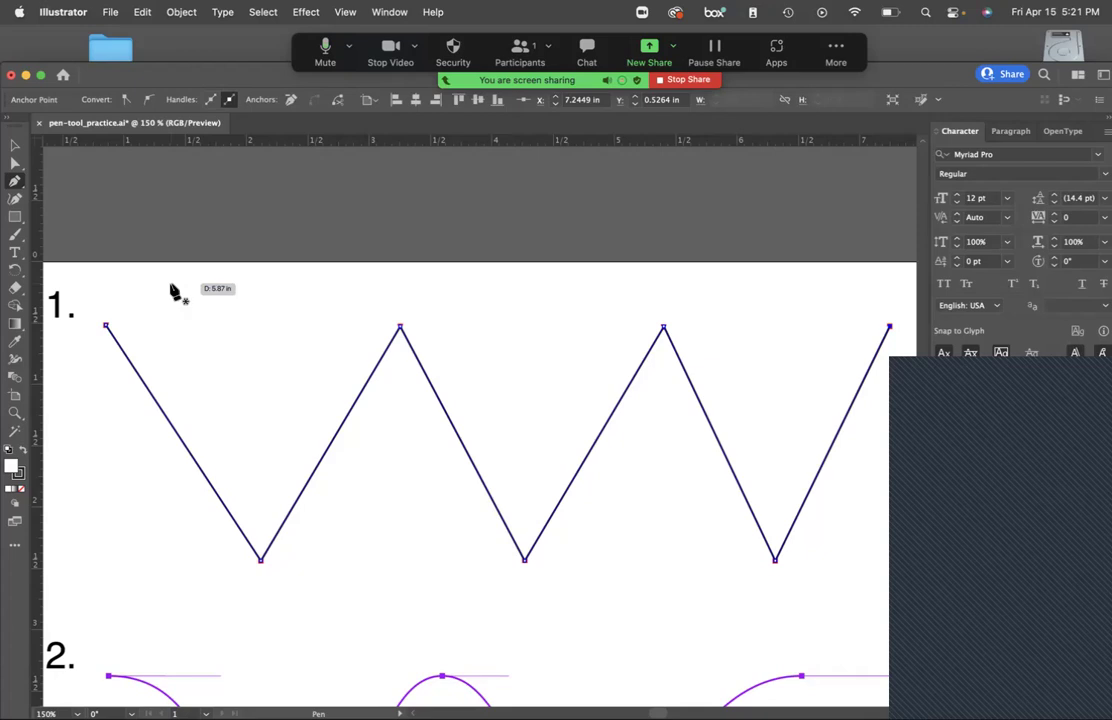
Fill the traced zigzag path with dark red, B72020.
{"action": "left_click", "coordinate": [19, 146]}
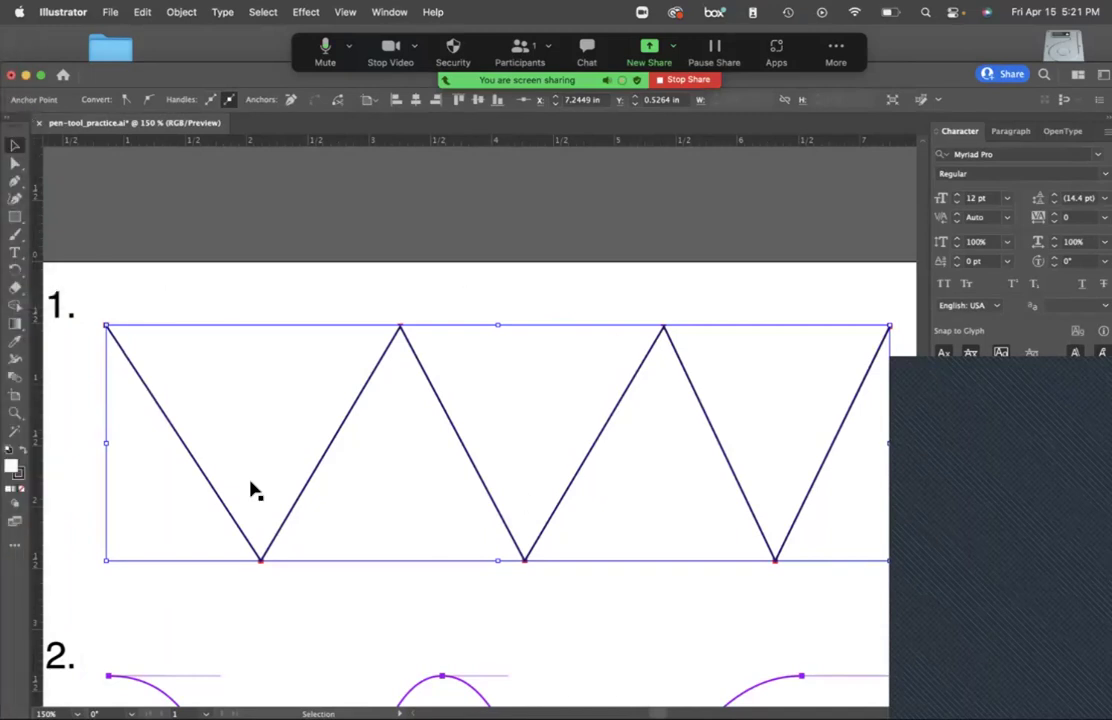
{"action": "double_click", "coordinate": [14, 472]}
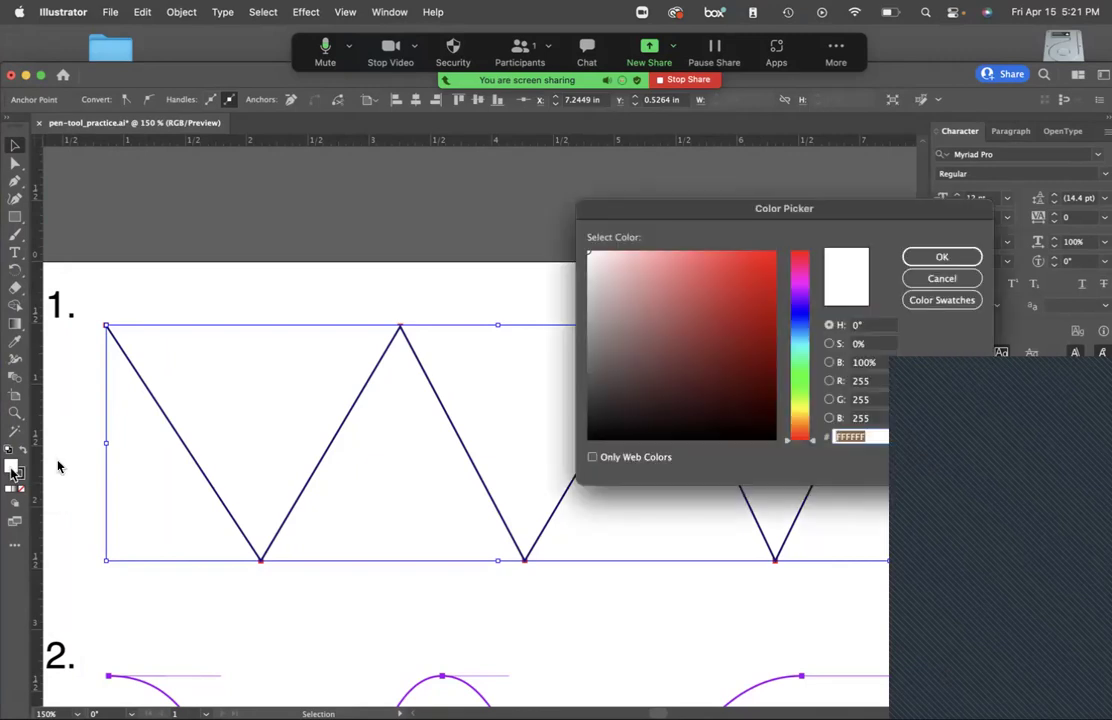
{"action": "left_click", "coordinate": [743, 303]}
{"action": "left_click", "coordinate": [921, 256]}
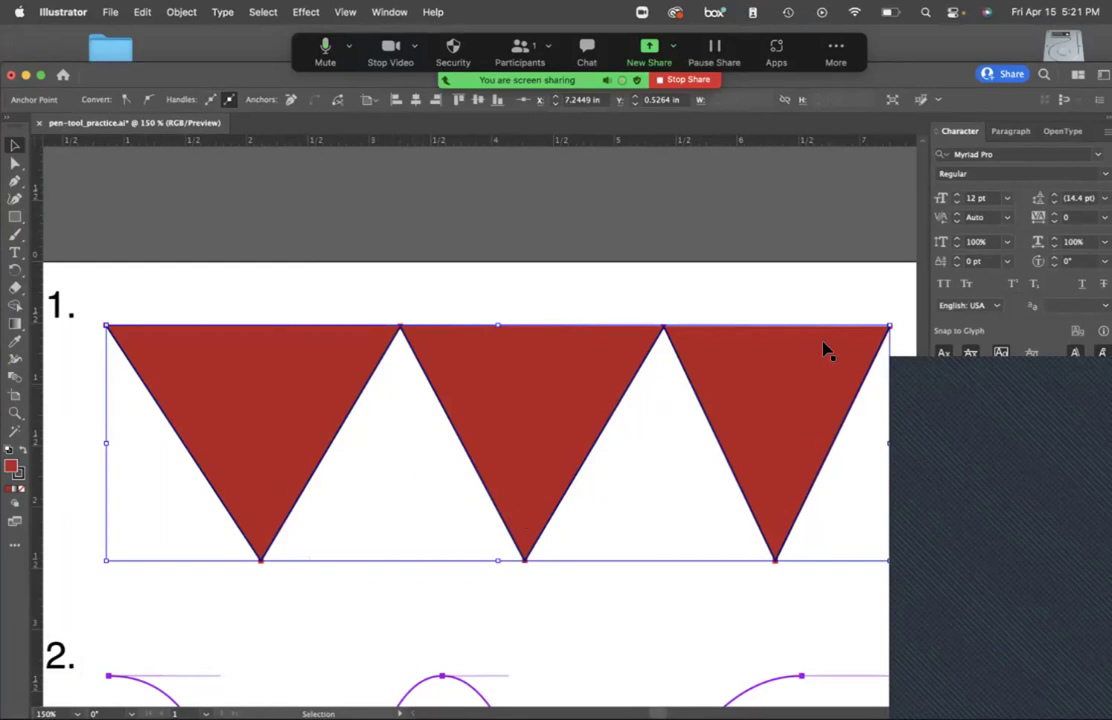
Set the default fill to None with nothing selected, and reselect the traced zigzag path.
{"action": "left_click", "coordinate": [824, 294]}
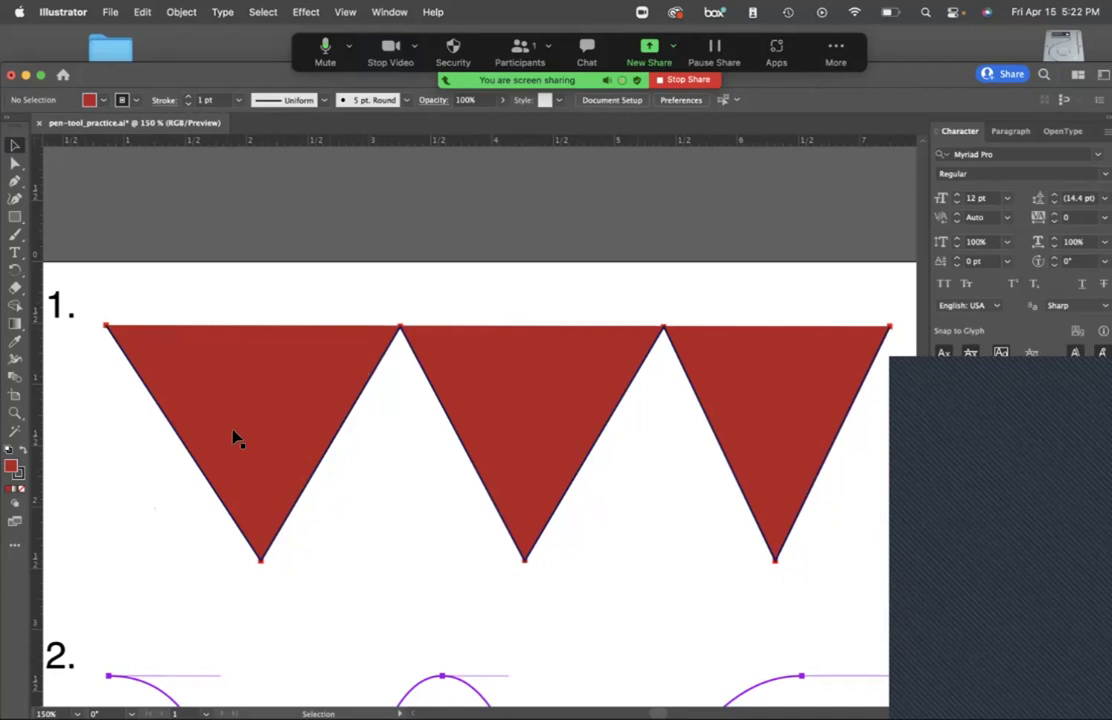
{"action": "double_click", "coordinate": [11, 465]}
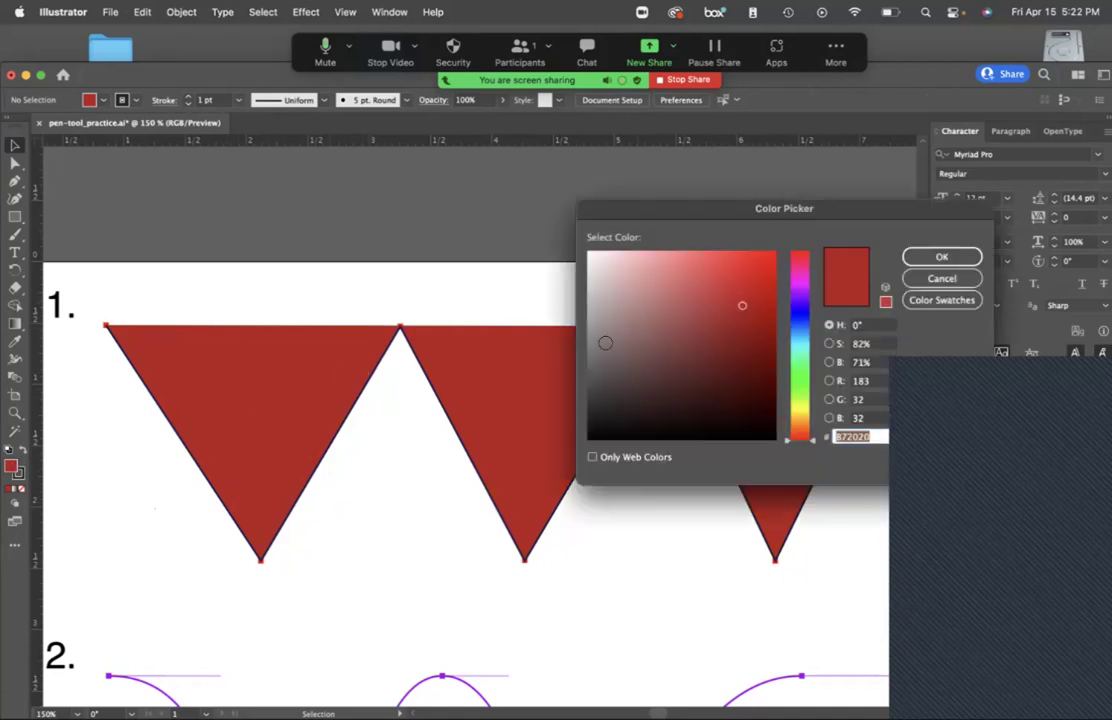
{"action": "key", "text": "Escape"}
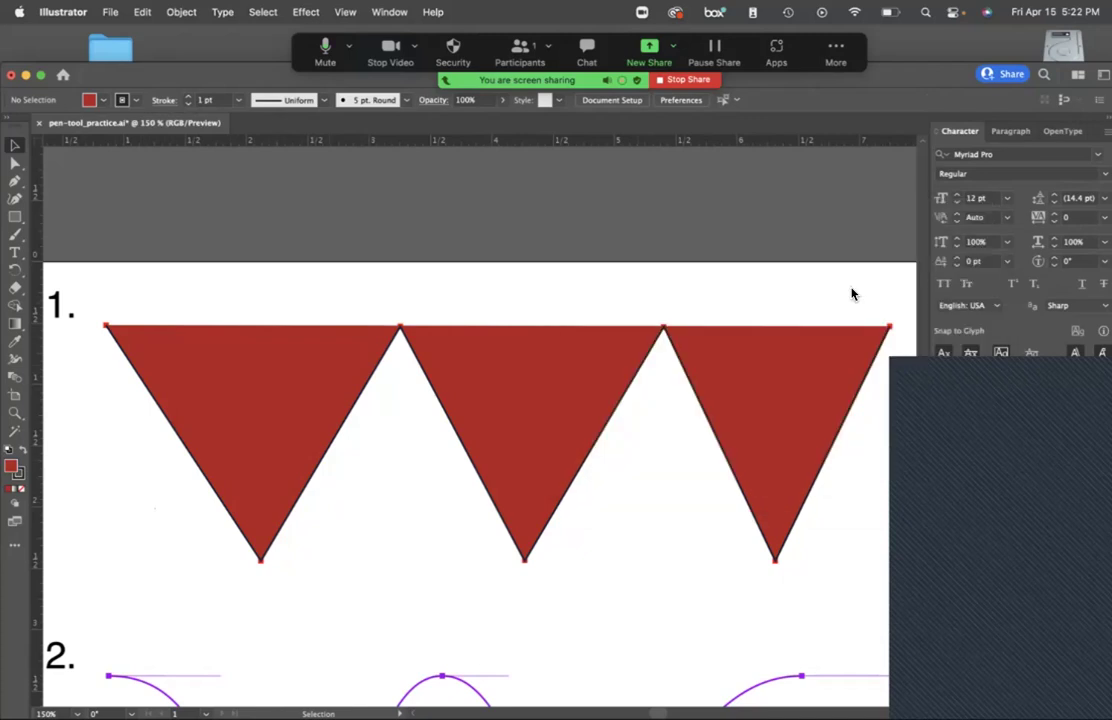
{"action": "left_click", "coordinate": [19, 490]}
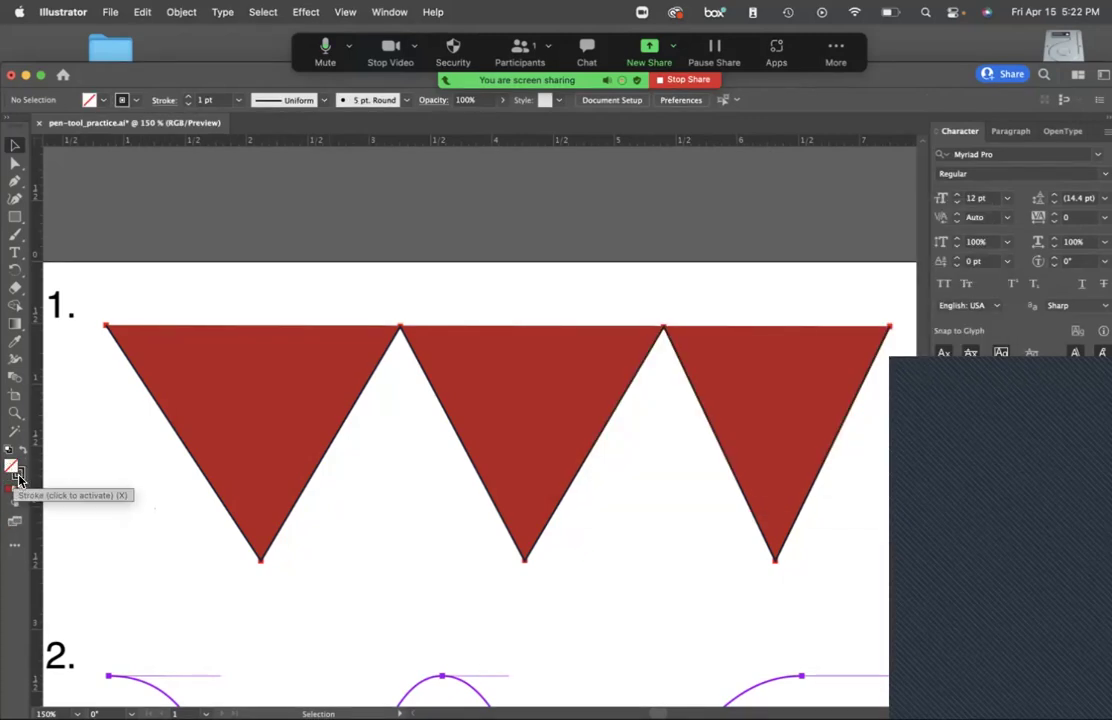
{"action": "left_click", "coordinate": [20, 480]}
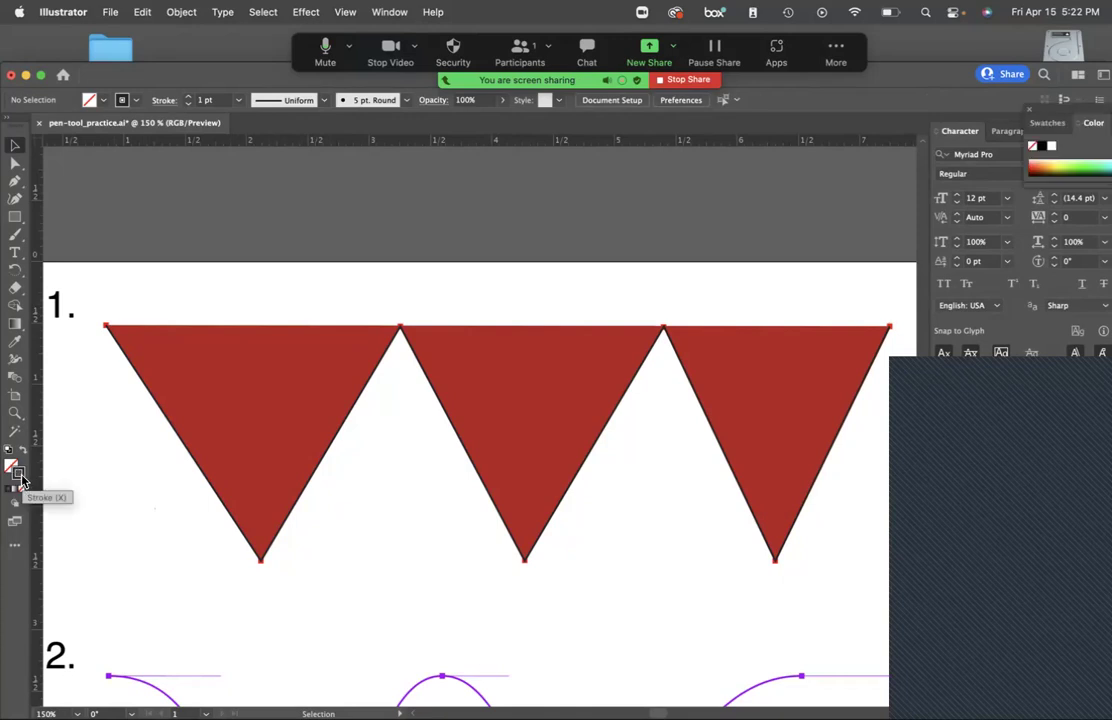
{"action": "left_click", "coordinate": [170, 375]}
{"action": "double_click", "coordinate": [14, 467]}
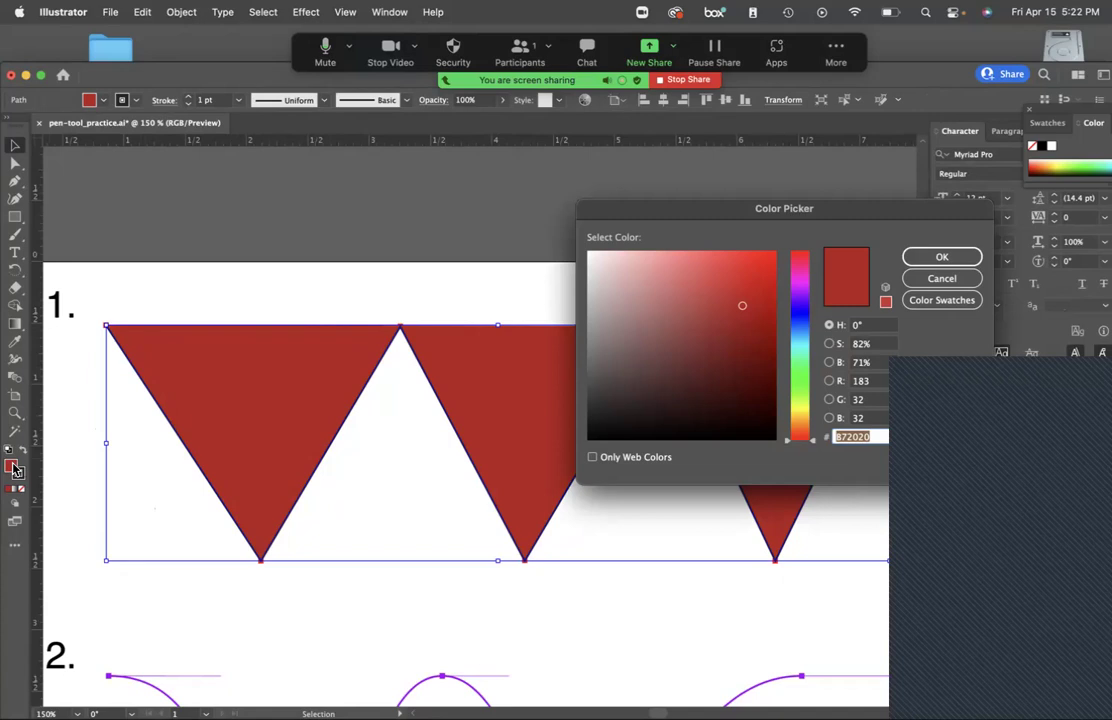
{"action": "left_click_drag", "start_coordinate": [737, 350], "coordinate": [745, 405]}
{"action": "left_click", "coordinate": [918, 280]}
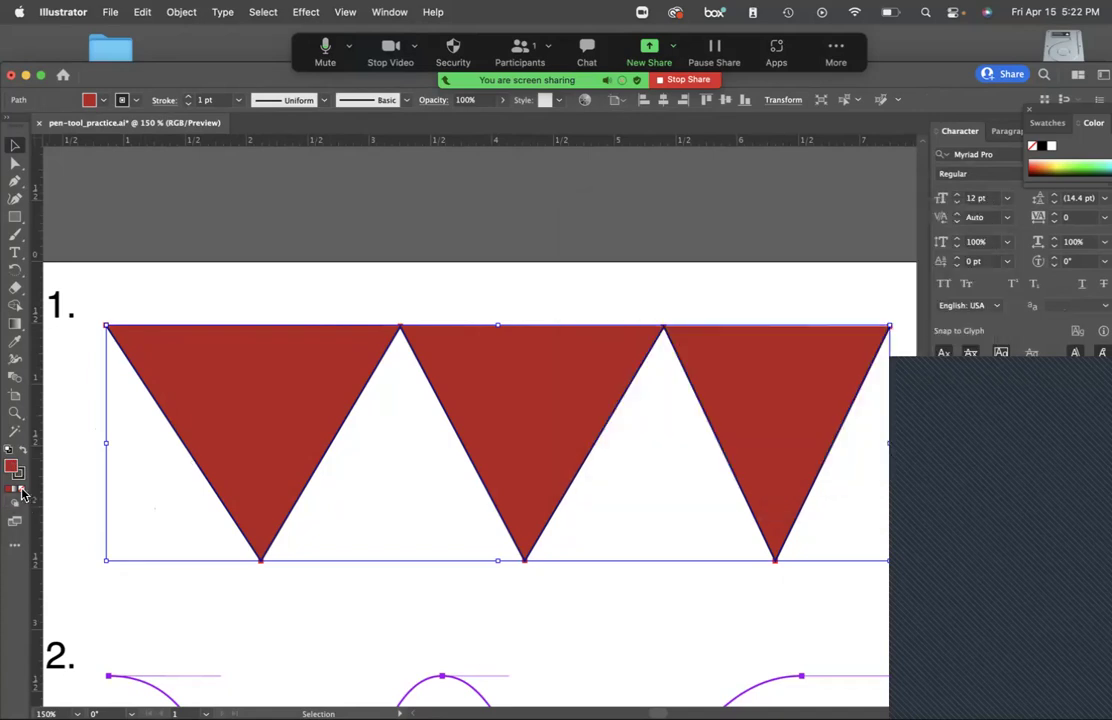
Set the traced zigzag's fill to None and its stroke color to 843A3A.
{"action": "left_click", "coordinate": [21, 486]}
{"action": "double_click", "coordinate": [20, 480]}
{"action": "left_click", "coordinate": [692, 343]}
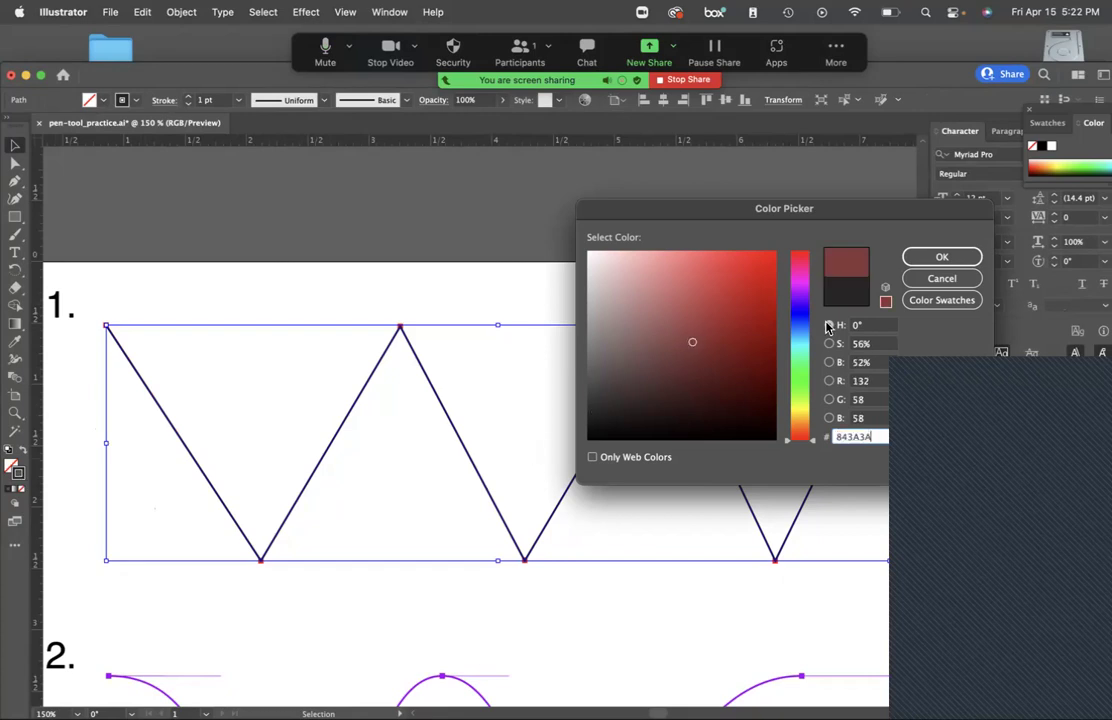
{"action": "left_click", "coordinate": [938, 256]}
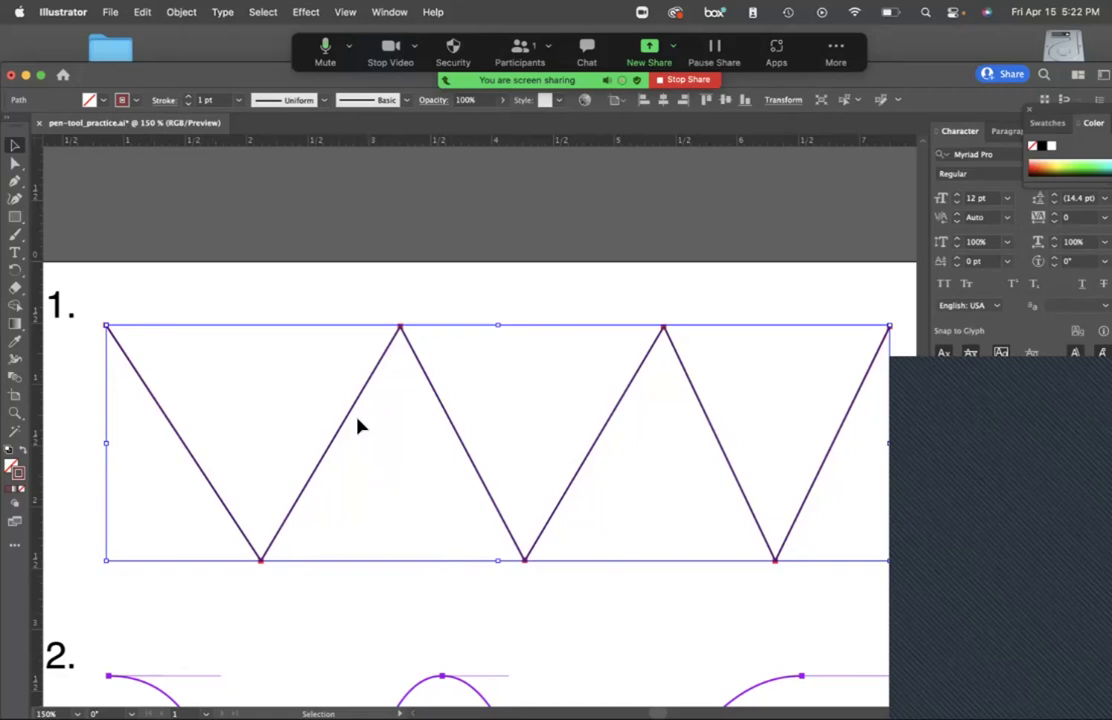
{"action": "left_click", "coordinate": [122, 101]}
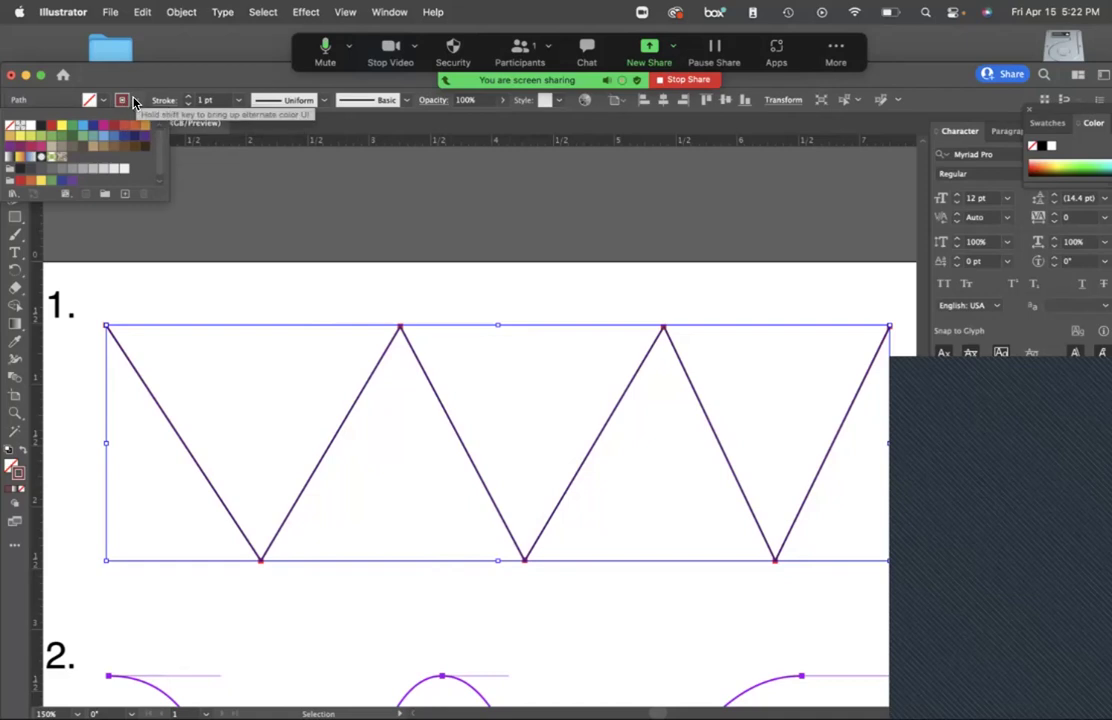
{"action": "left_click", "coordinate": [135, 102]}
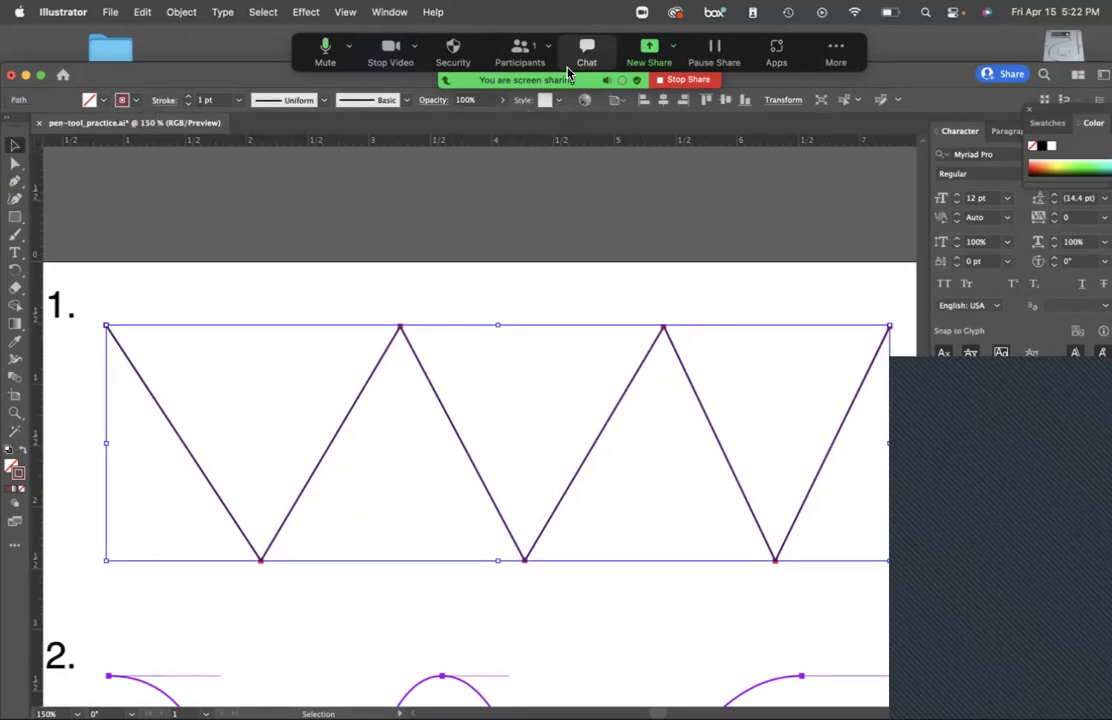
{"action": "left_click", "coordinate": [400, 13]}
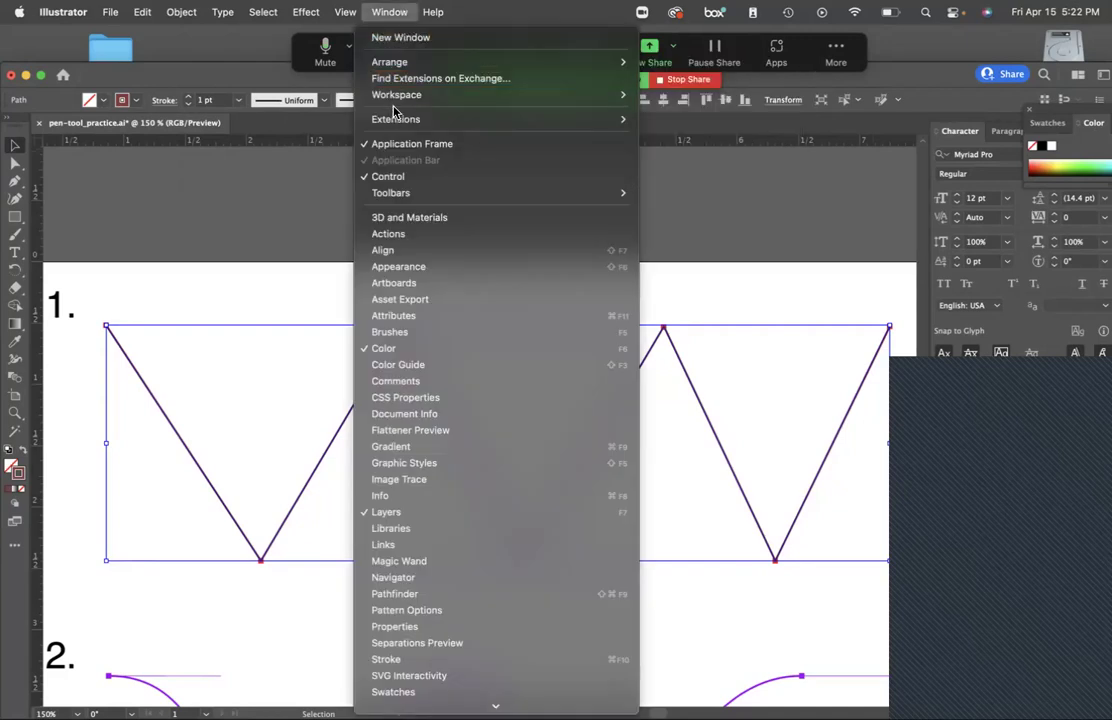
{"action": "mouse_move", "coordinate": [394, 108]}
{"action": "key", "text": "Escape"}
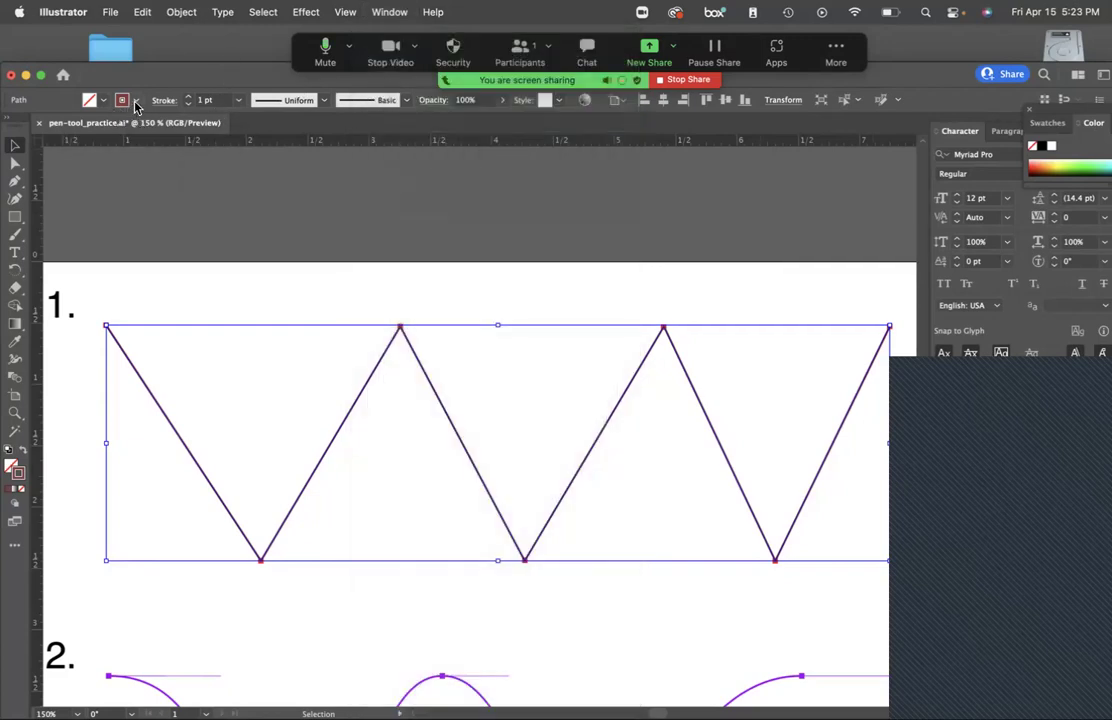
Set the traced zigzag's stroke weight to 15 pt.
{"action": "left_click", "coordinate": [190, 98]}
{"action": "left_click", "coordinate": [191, 98]}
{"action": "left_click", "coordinate": [191, 98]}
{"action": "left_click", "coordinate": [191, 98]}
{"action": "left_click", "coordinate": [191, 98]}
{"action": "left_click", "coordinate": [191, 99]}
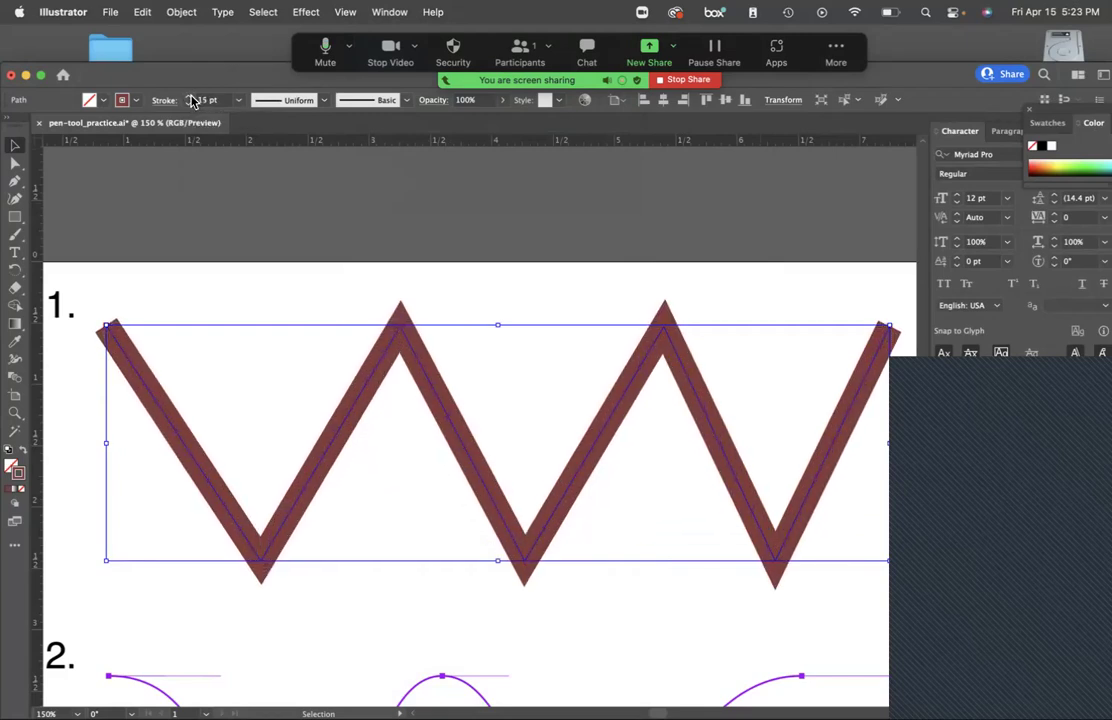
Try the double-bulge width profile on the zigzag's stroke, and replace it with the single-bulge profile that tapers at both ends.
{"action": "left_click", "coordinate": [323, 100]}
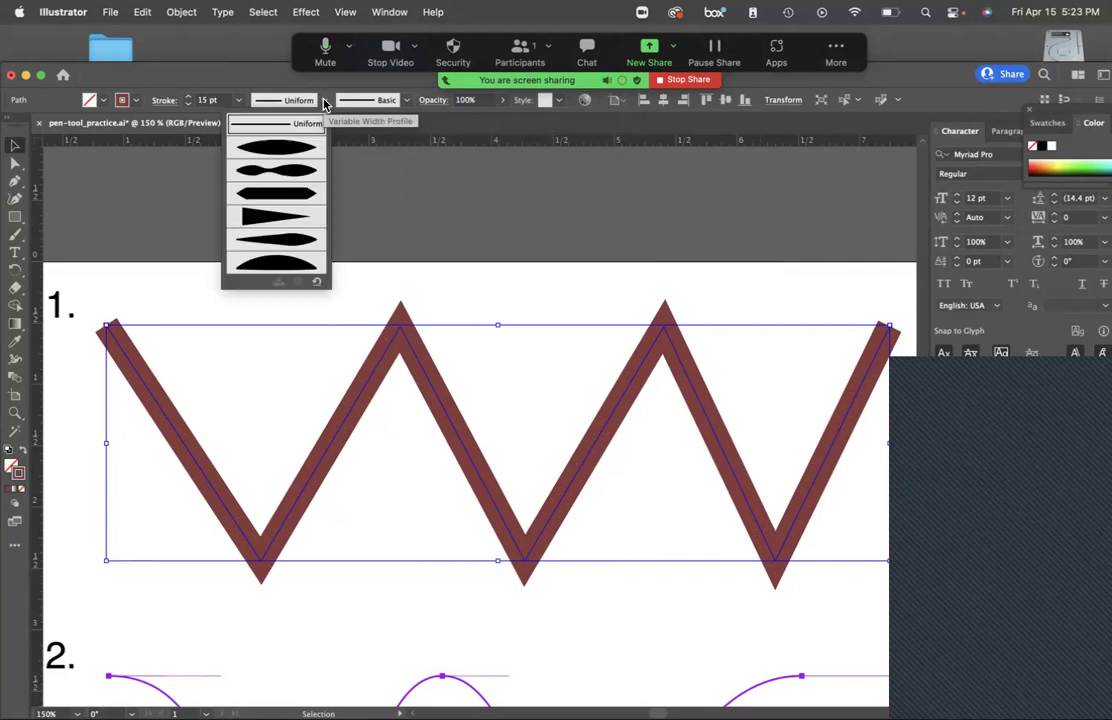
{"action": "left_click", "coordinate": [292, 171]}
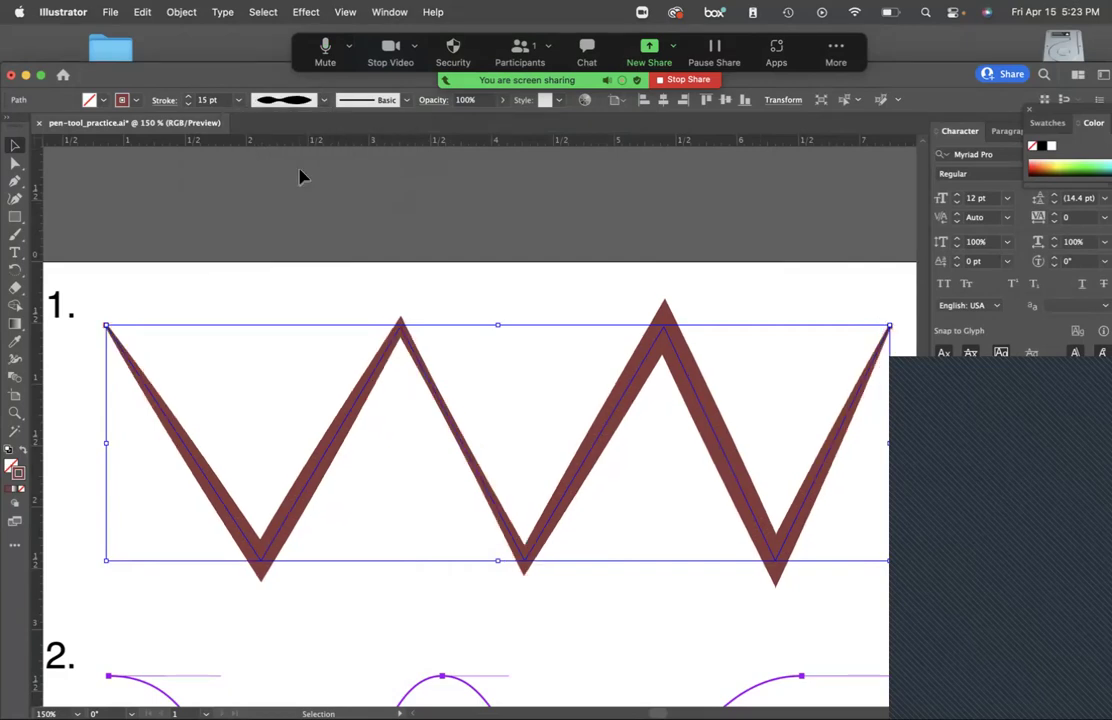
{"action": "left_click", "coordinate": [323, 100]}
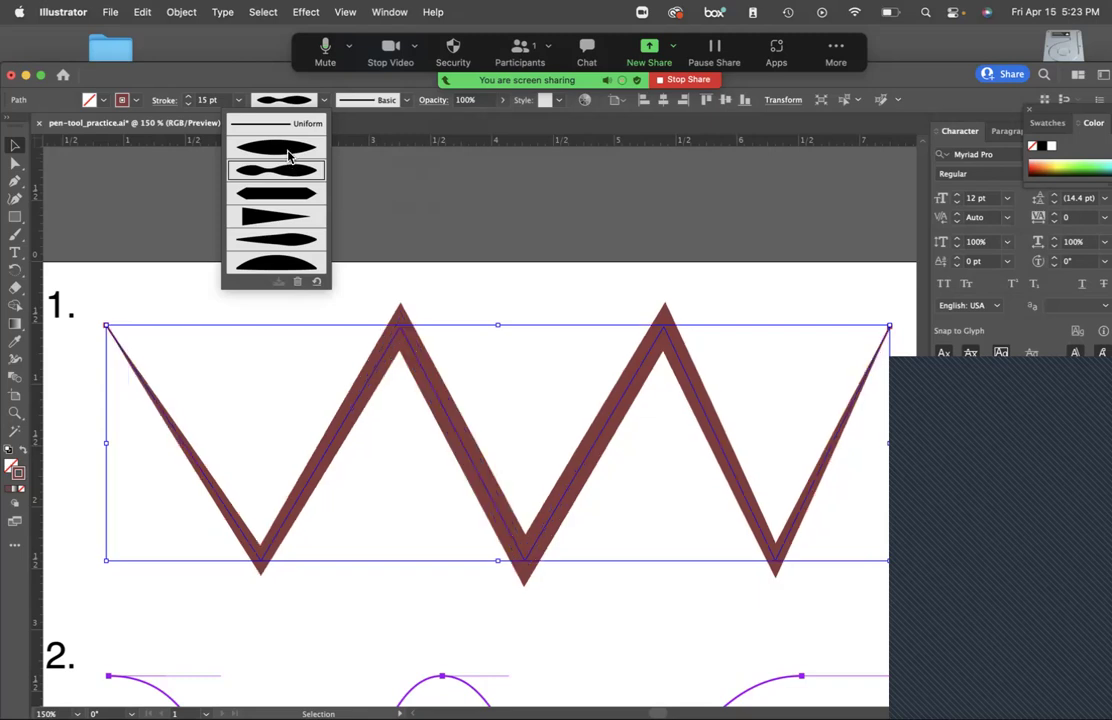
{"action": "left_click", "coordinate": [289, 155]}
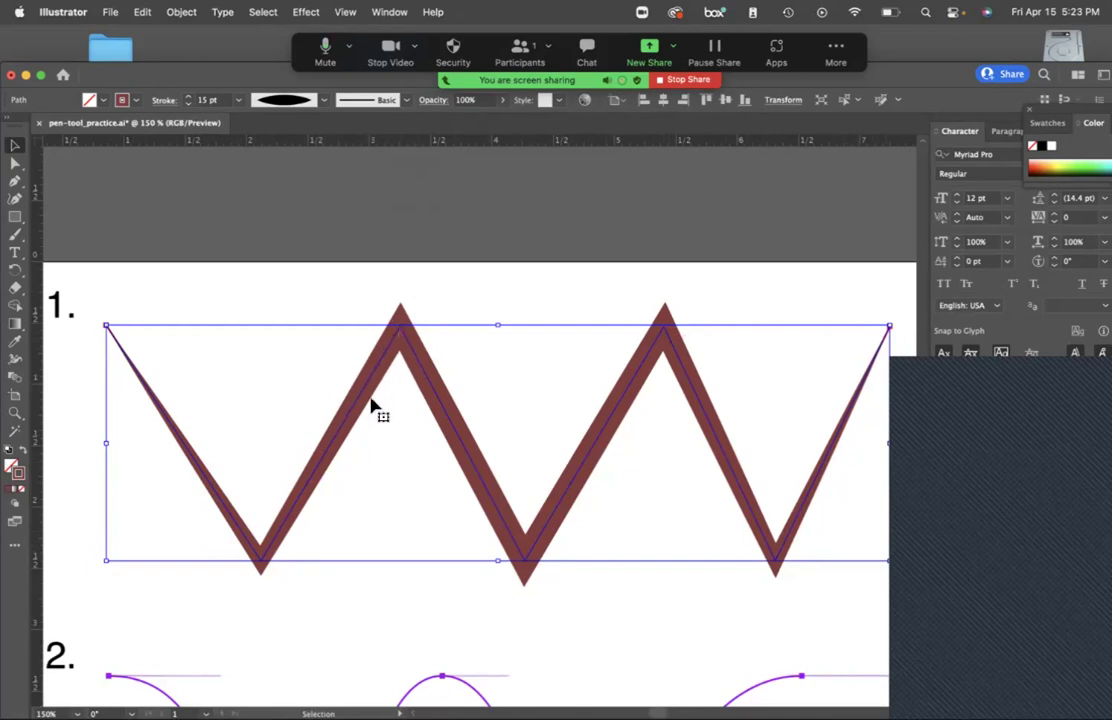
Increase the tapered zigzag's stroke weight to 25 pt.
{"action": "left_click", "coordinate": [190, 97]}
{"action": "left_click", "coordinate": [190, 97]}
{"action": "left_click", "coordinate": [190, 97]}
{"action": "left_click", "coordinate": [188, 97]}
{"action": "left_click", "coordinate": [188, 97]}
{"action": "left_click", "coordinate": [188, 97]}
{"action": "left_click", "coordinate": [188, 97]}
{"action": "left_click", "coordinate": [188, 97]}
{"action": "left_click", "coordinate": [188, 97]}
{"action": "left_click", "coordinate": [188, 97]}
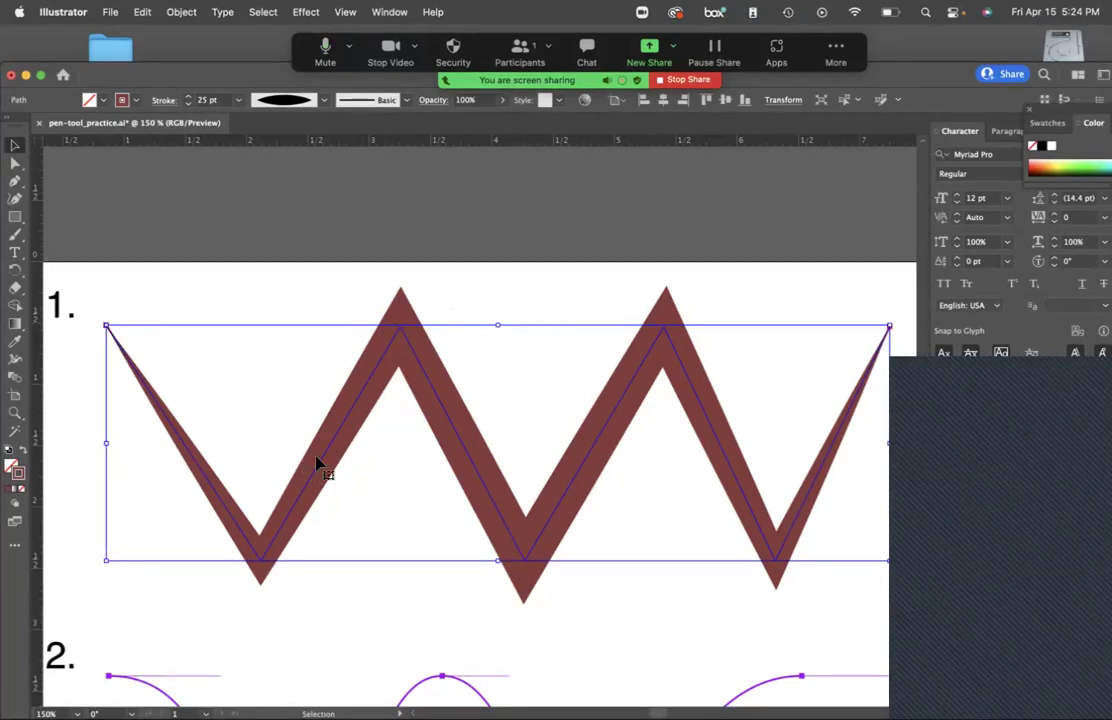
Expand the appearance of the tapered zigzag stroke into a filled outline shape and deselect it.
{"action": "left_click", "coordinate": [181, 12]}
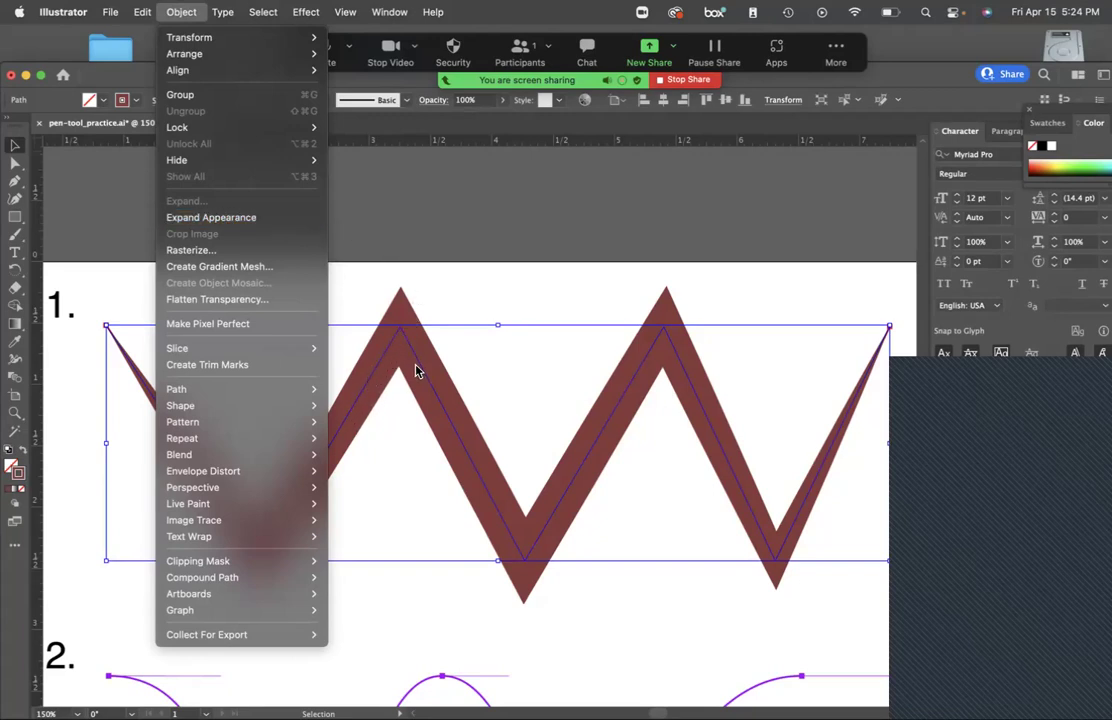
{"action": "left_click", "coordinate": [206, 220]}
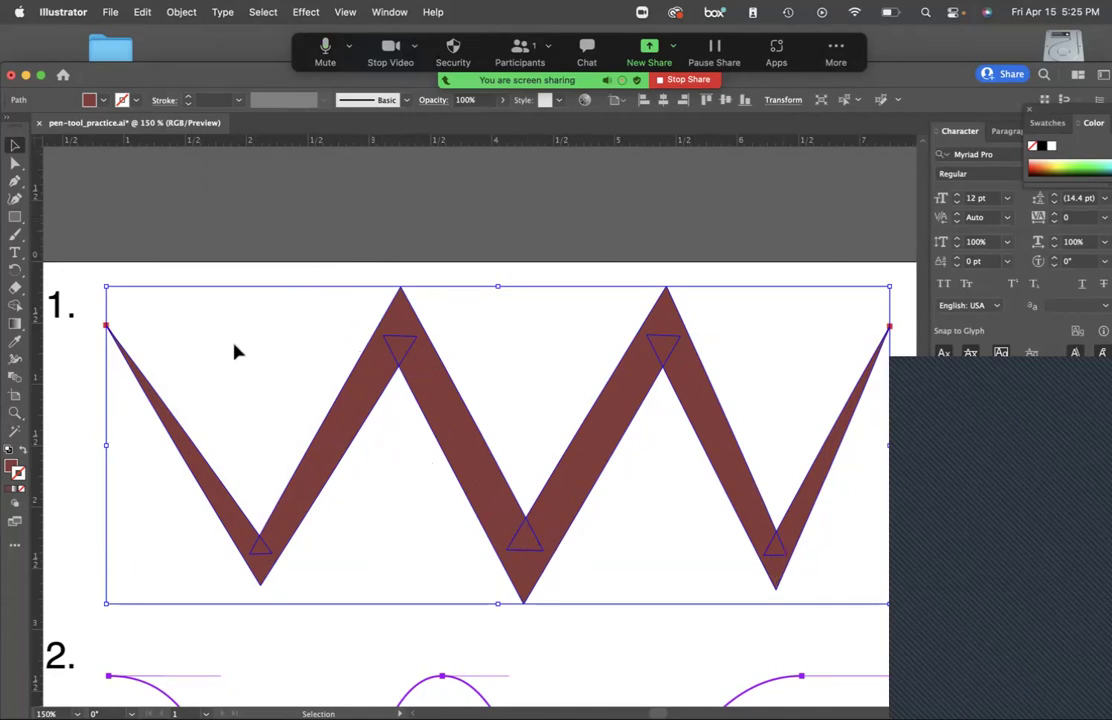
{"action": "left_click", "coordinate": [267, 421]}
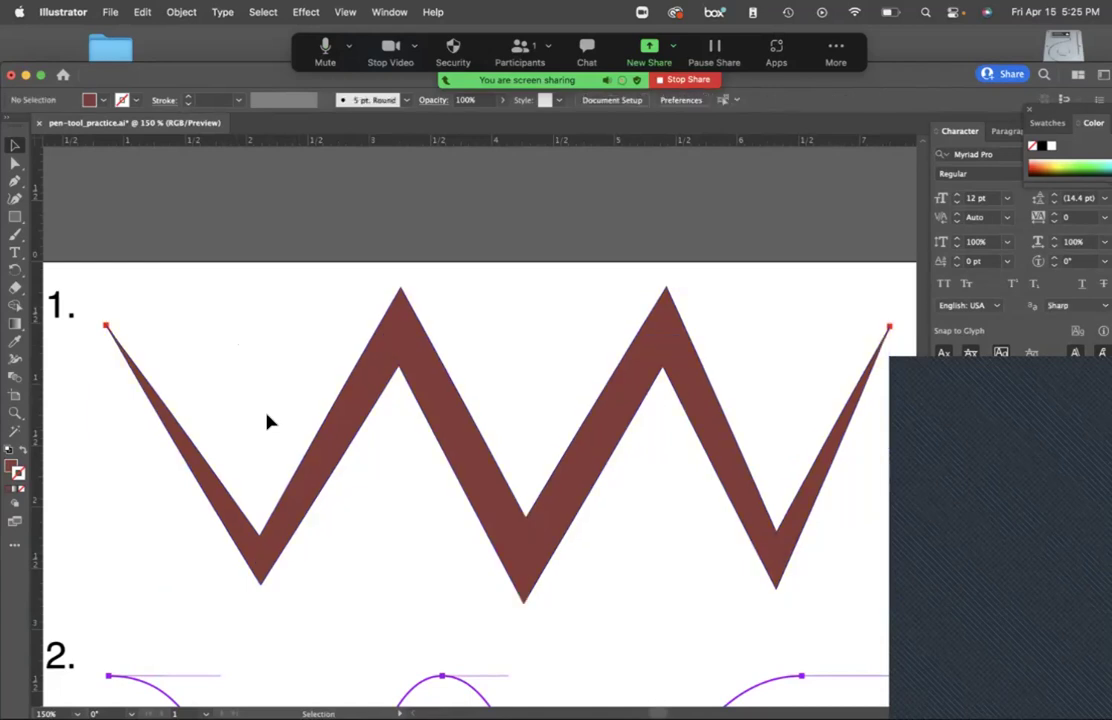
Unite the expanded zigzag's overlapping corners into one shape with the Pathfinder's Unite mode, and put the Pathfinder away.
{"action": "left_click", "coordinate": [365, 355]}
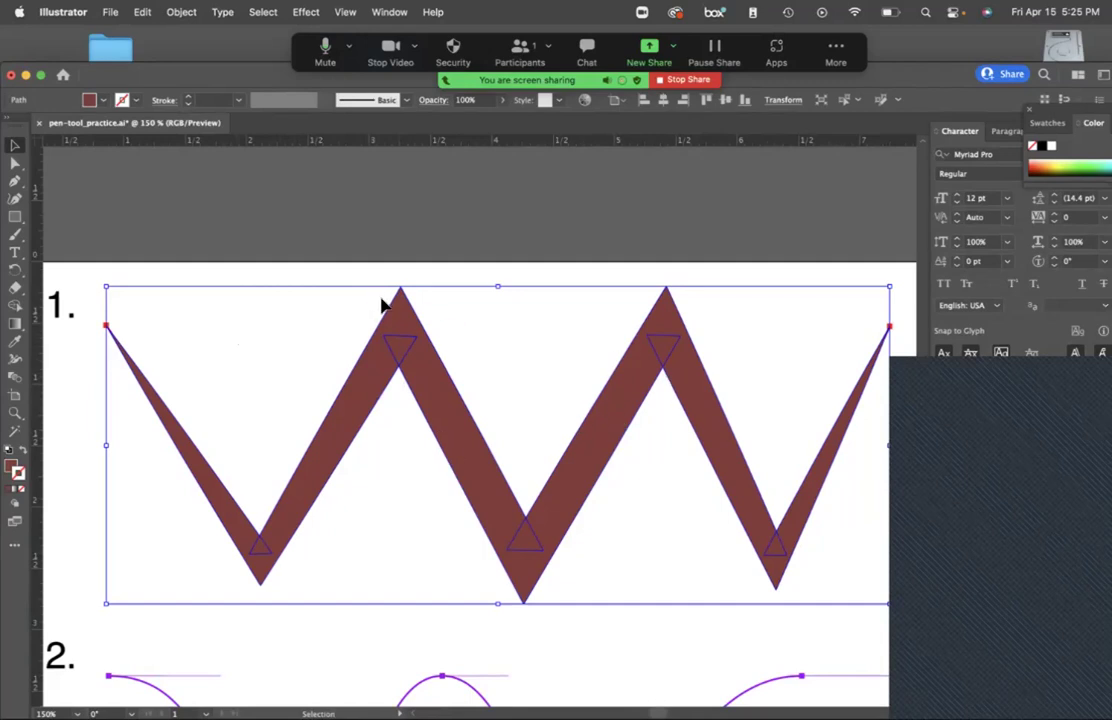
{"action": "left_click", "coordinate": [389, 12]}
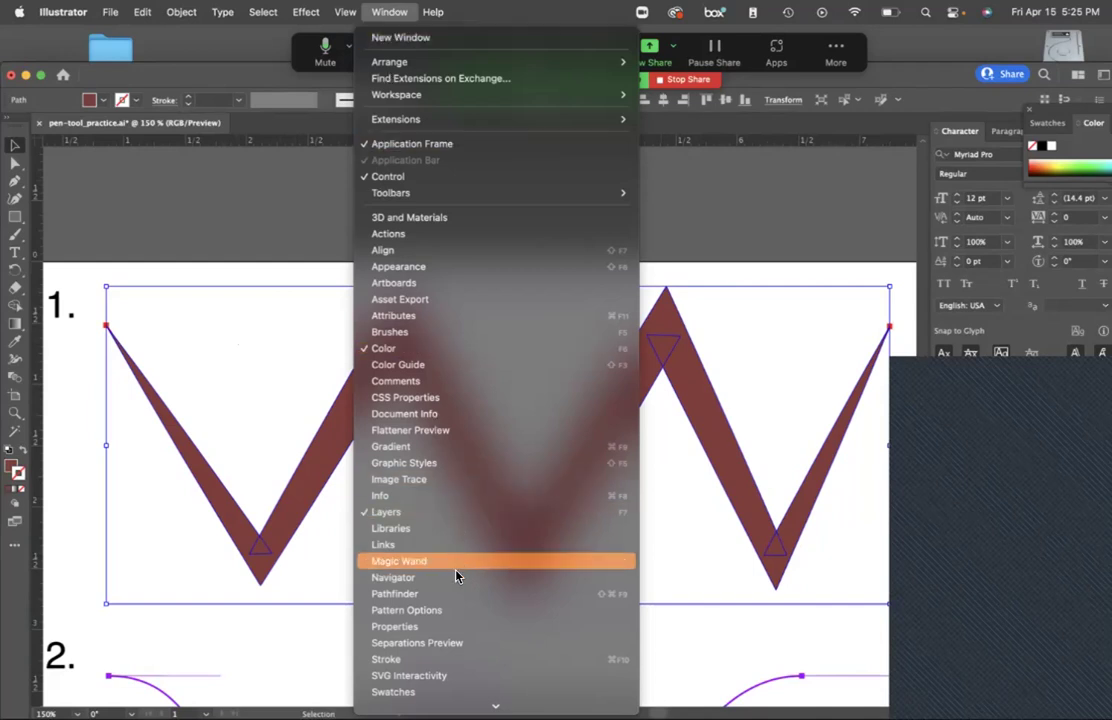
{"action": "left_click", "coordinate": [447, 594]}
{"action": "left_click", "coordinate": [367, 145]}
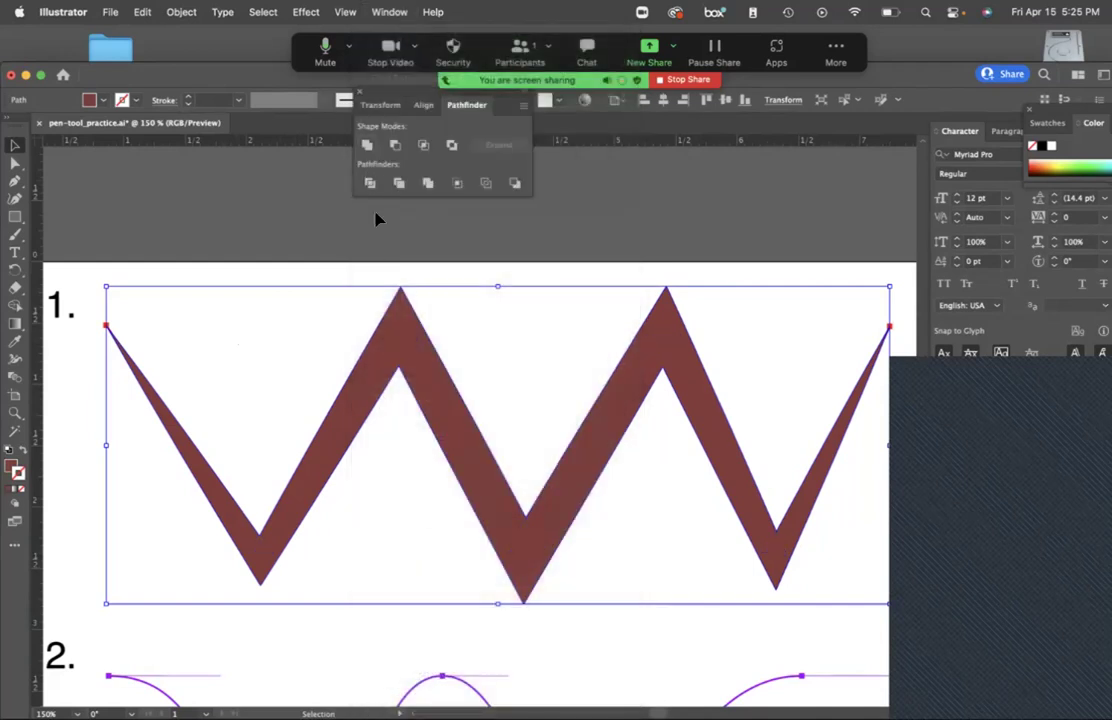
{"action": "left_click", "coordinate": [356, 94]}
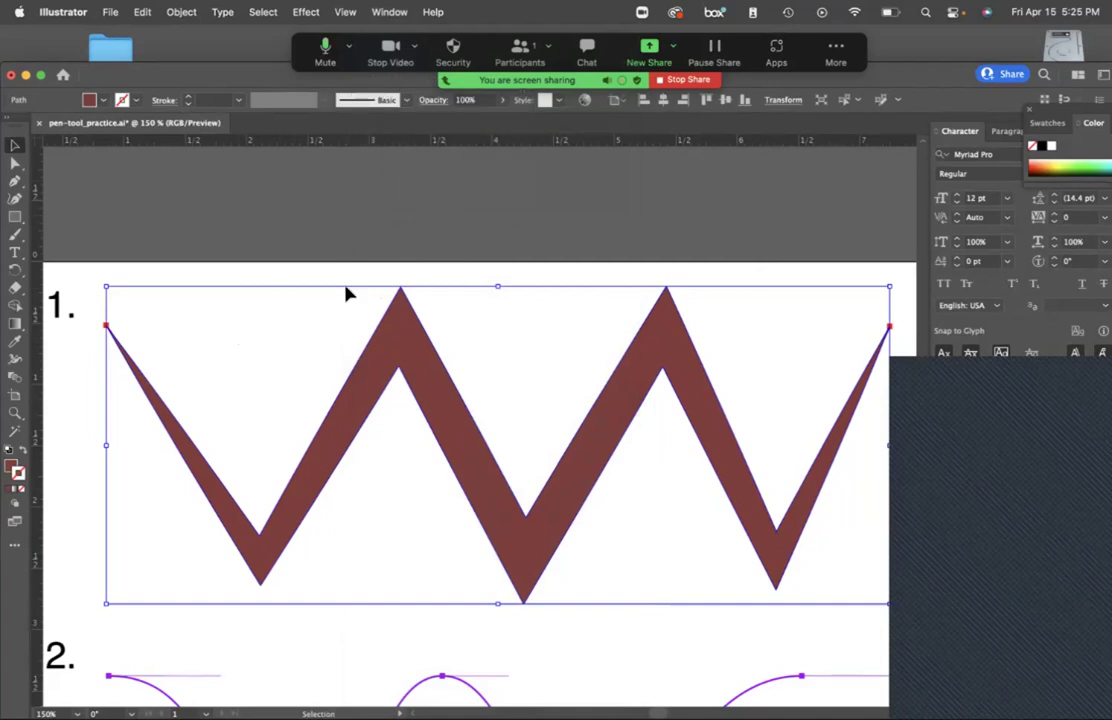
Add a red stroke to the united zigzag shape and recolor that stroke blue, 1C44C6.
{"action": "double_click", "coordinate": [15, 468]}
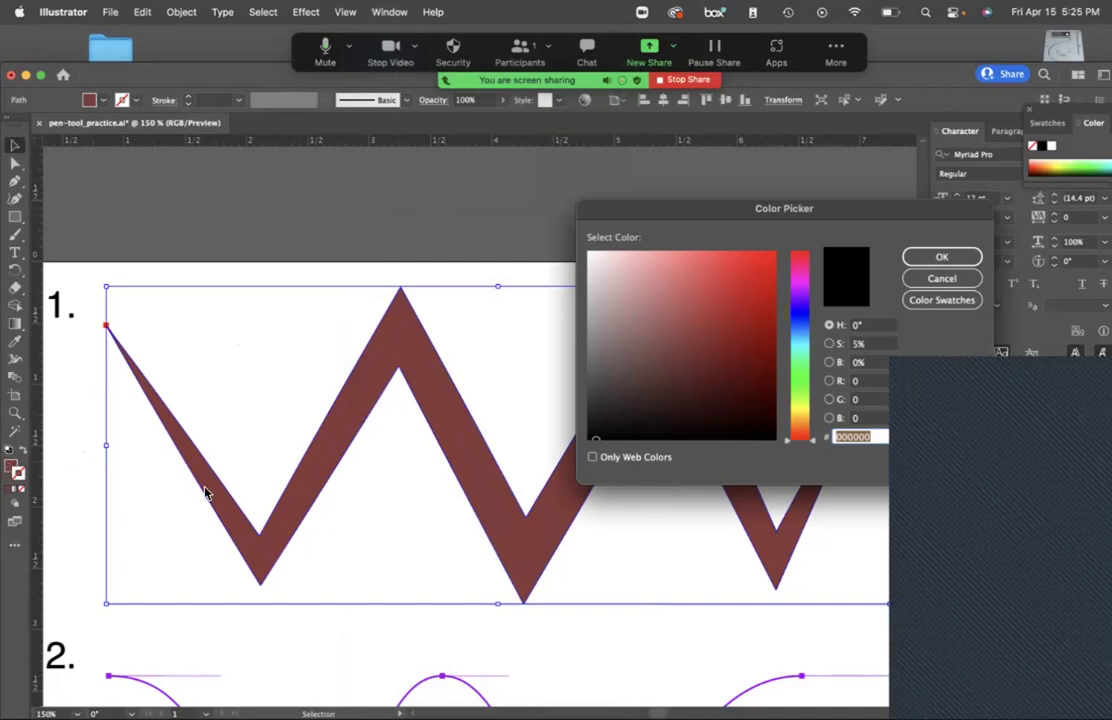
{"action": "left_click", "coordinate": [751, 290]}
{"action": "left_click", "coordinate": [930, 259]}
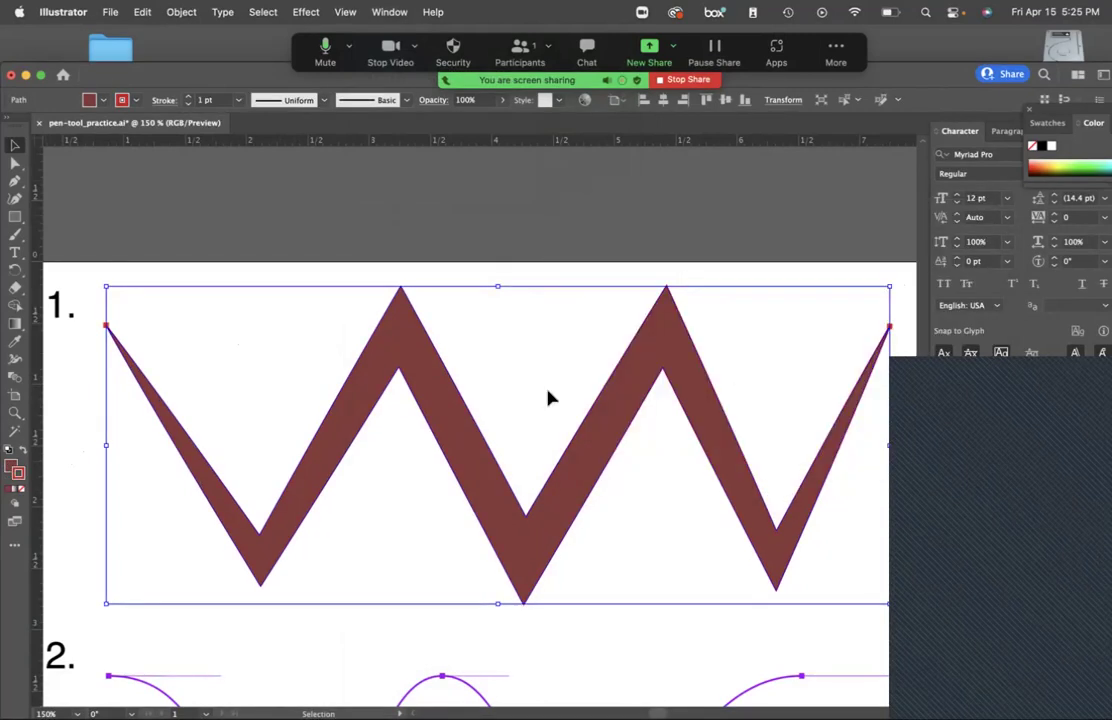
{"action": "double_click", "coordinate": [19, 472]}
{"action": "left_click_drag", "start_coordinate": [796, 360], "coordinate": [800, 322]}
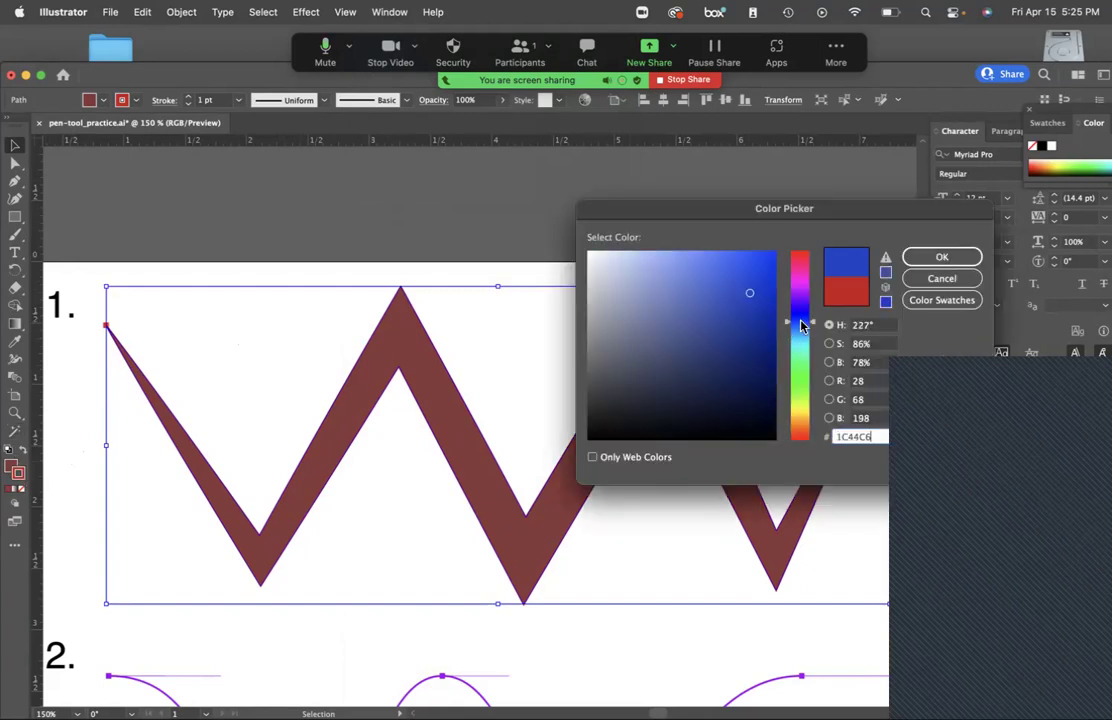
{"action": "left_click", "coordinate": [940, 257]}
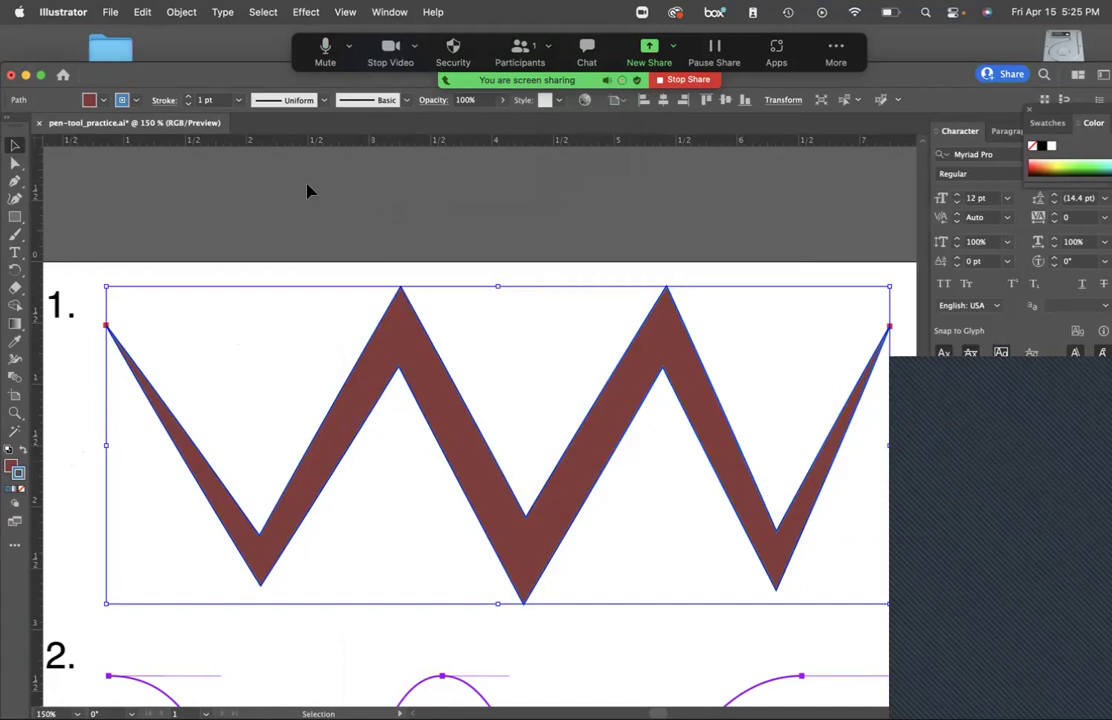
Set the blue stroke's weight on the zigzag shape to 10 pt and deselect it.
{"action": "left_click", "coordinate": [188, 98]}
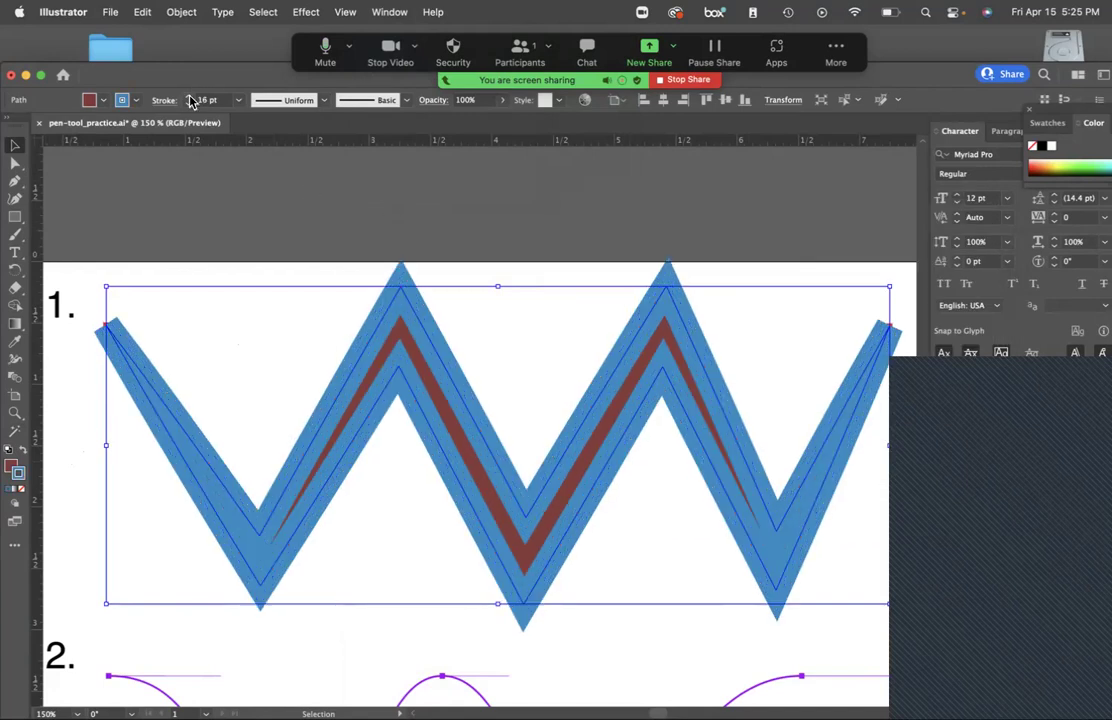
{"action": "left_click", "coordinate": [188, 104]}
{"action": "left_click", "coordinate": [188, 104]}
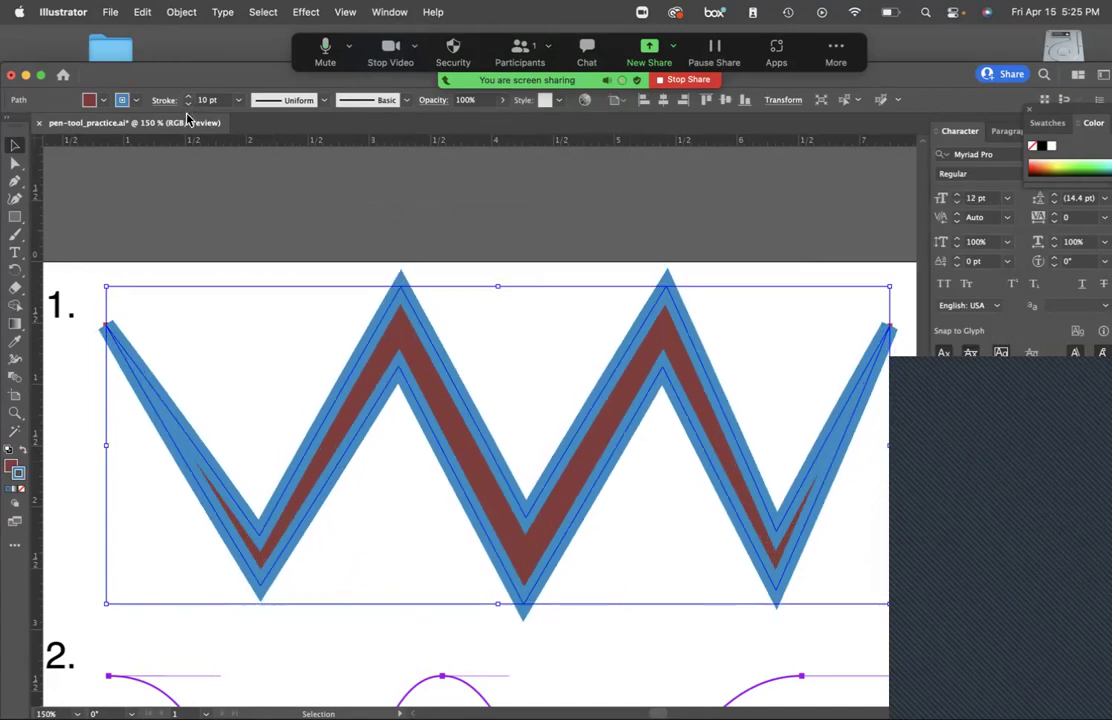
{"action": "left_click", "coordinate": [194, 222]}
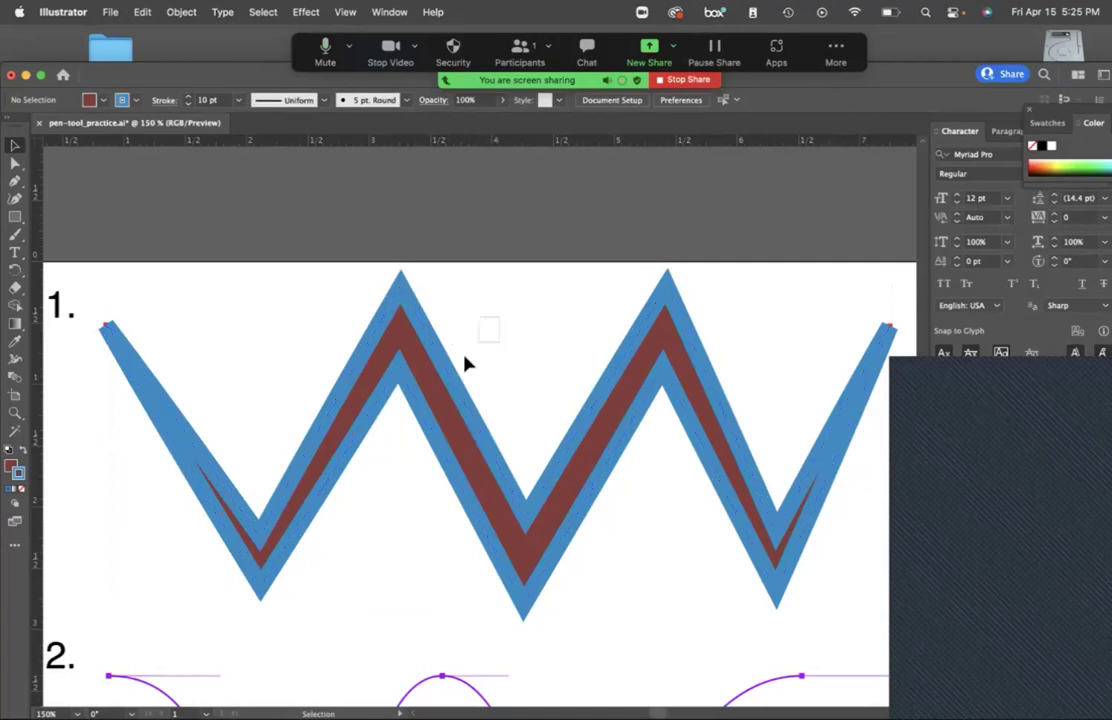
Set the zigzag shape's fill to None, keeping its blue stroke, and deselect the shape.
{"action": "left_click", "coordinate": [448, 395]}
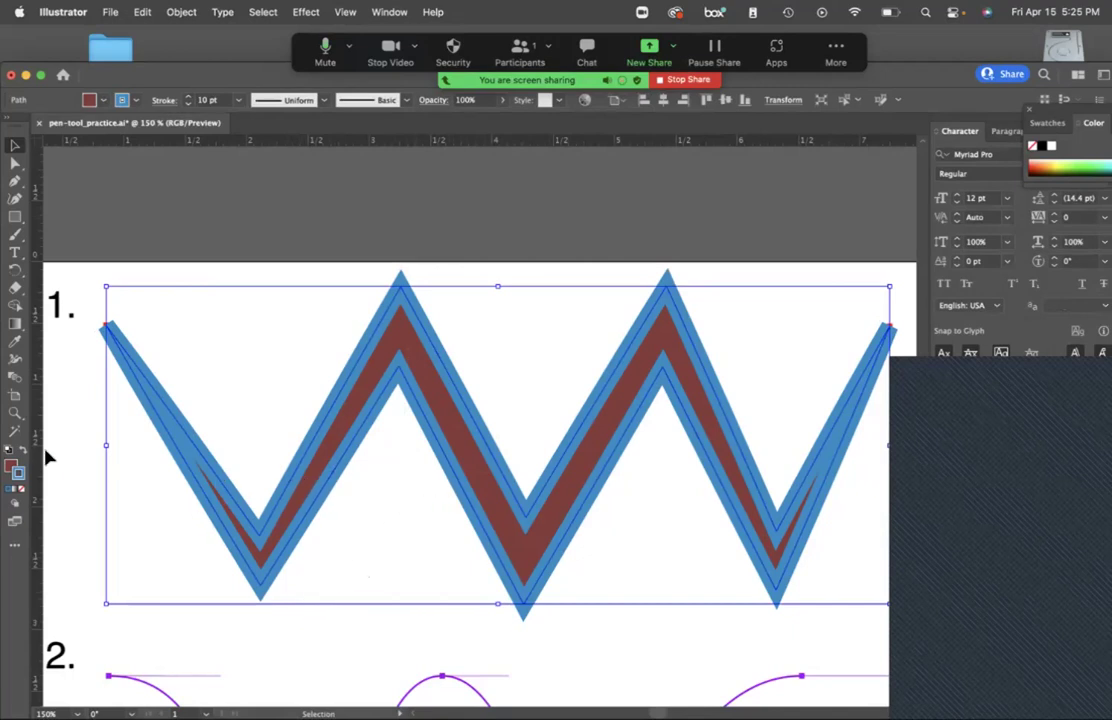
{"action": "double_click", "coordinate": [15, 466]}
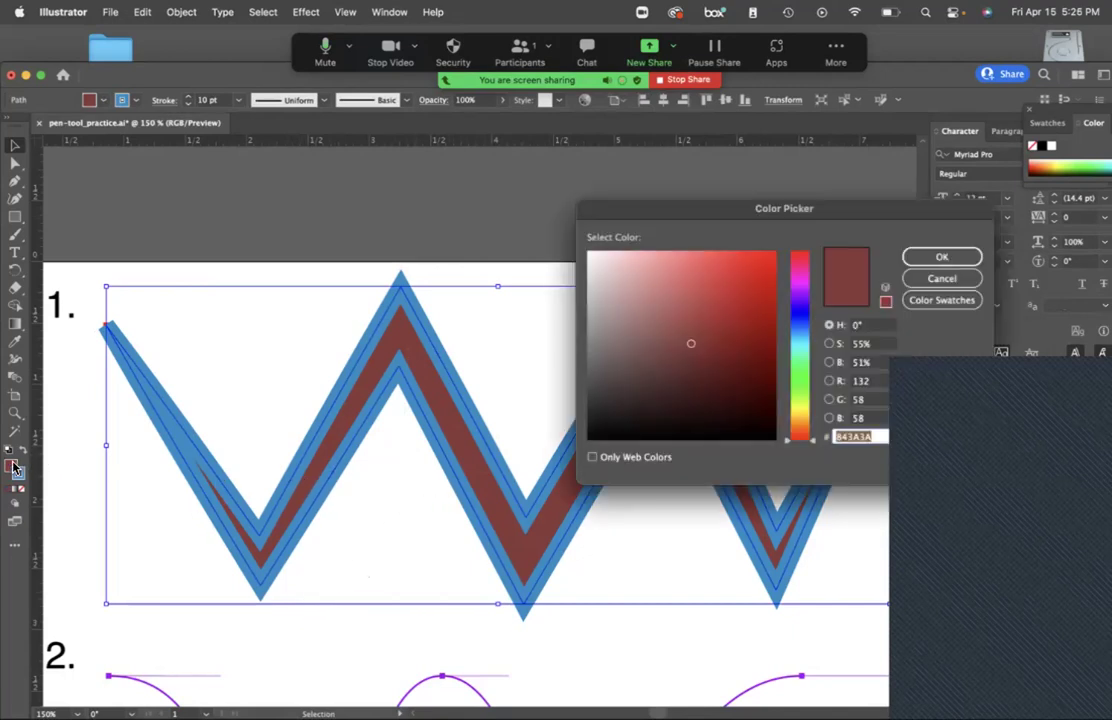
{"action": "left_click", "coordinate": [907, 283]}
{"action": "left_click", "coordinate": [22, 488]}
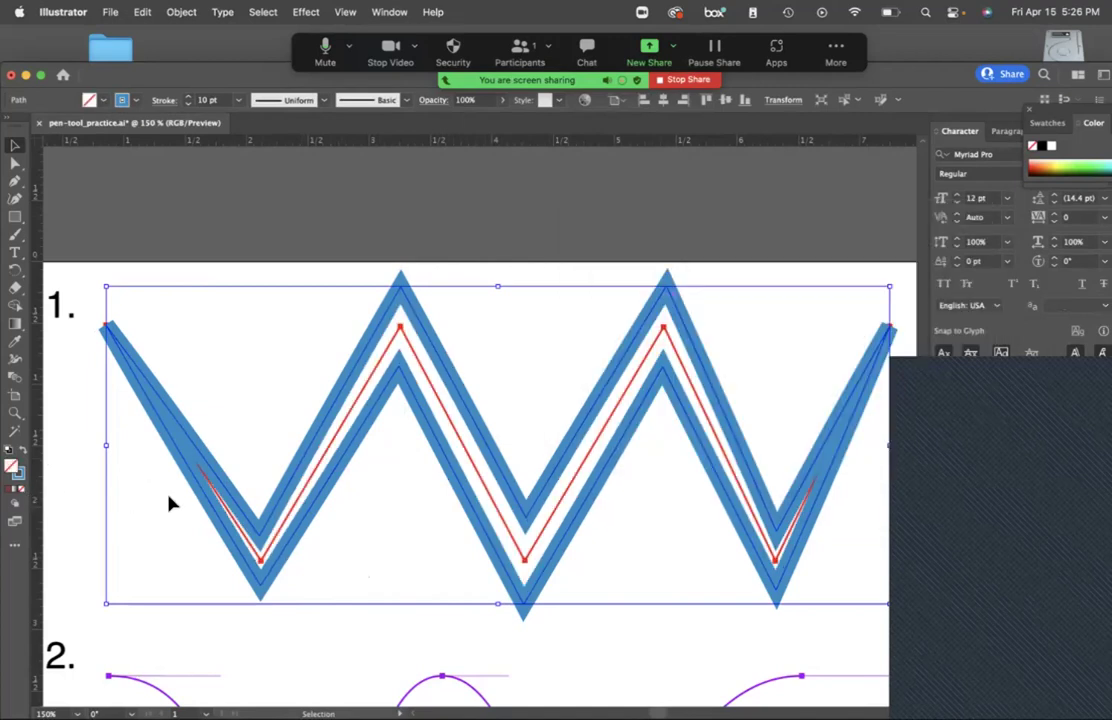
{"action": "left_click", "coordinate": [169, 504]}
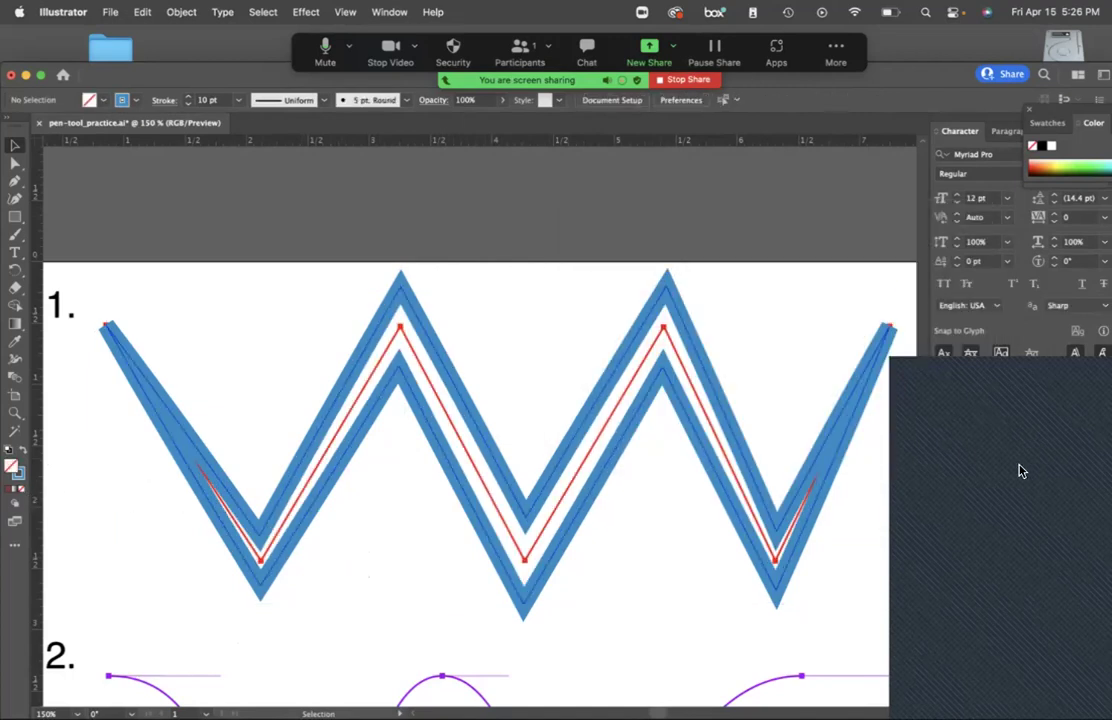
Start a Pen path at the first point of wave shape 2, pulling its handle horizontally to the end of the guide line.
{"action": "key", "text": "super+shift+w"}
{"action": "key", "text": "super+shift+w"}
{"action": "scroll", "coordinate": [824, 514], "scroll_direction": "down", "scroll_amount": 3}
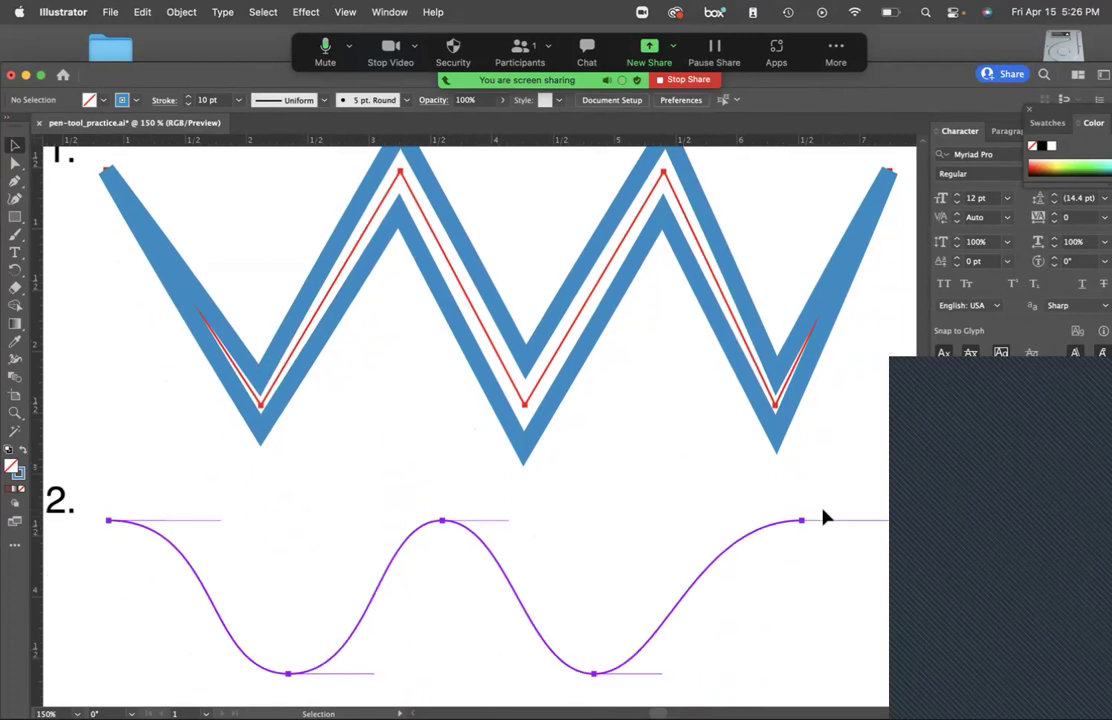
{"action": "scroll", "coordinate": [824, 516], "scroll_direction": "down", "scroll_amount": 2}
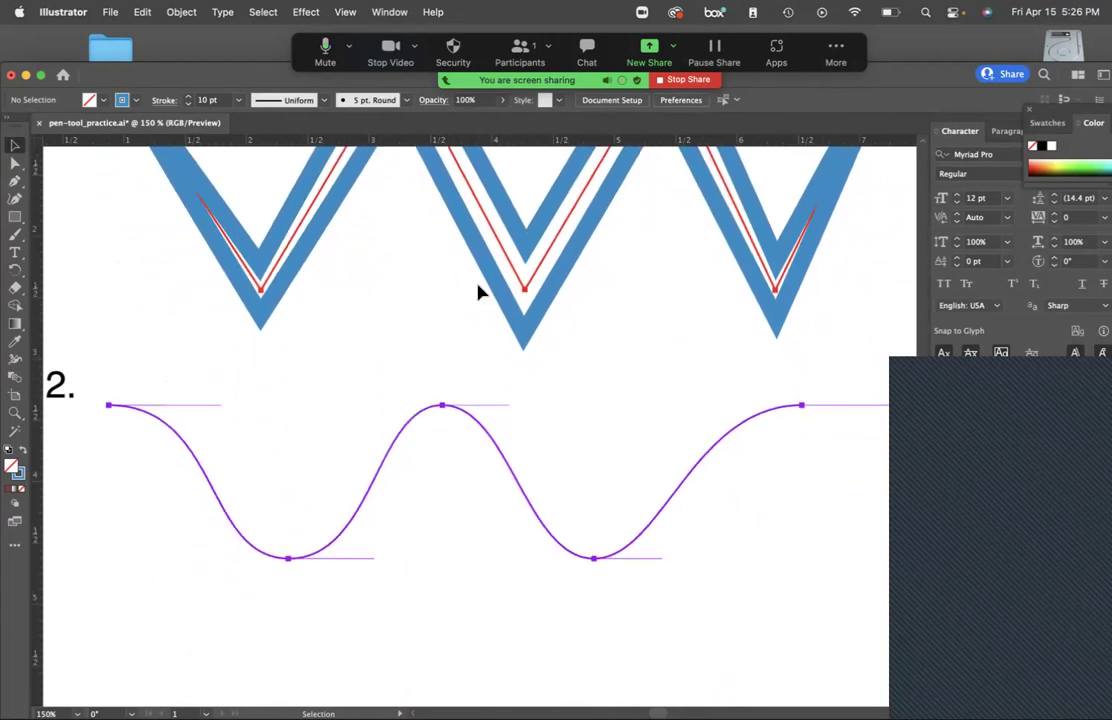
{"action": "key", "text": "space"}
{"action": "left_click_drag", "start_coordinate": [397, 228], "coordinate": [391, 267]}
{"action": "left_click_drag", "start_coordinate": [351, 421], "coordinate": [360, 414]}
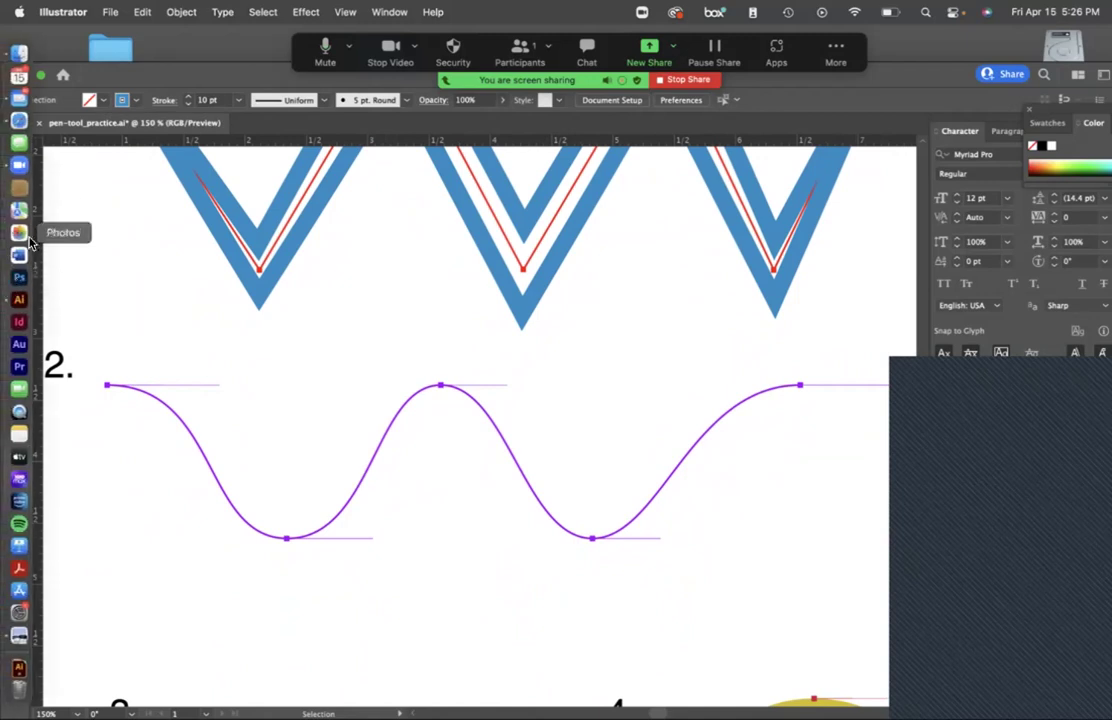
{"action": "left_click", "coordinate": [16, 183]}
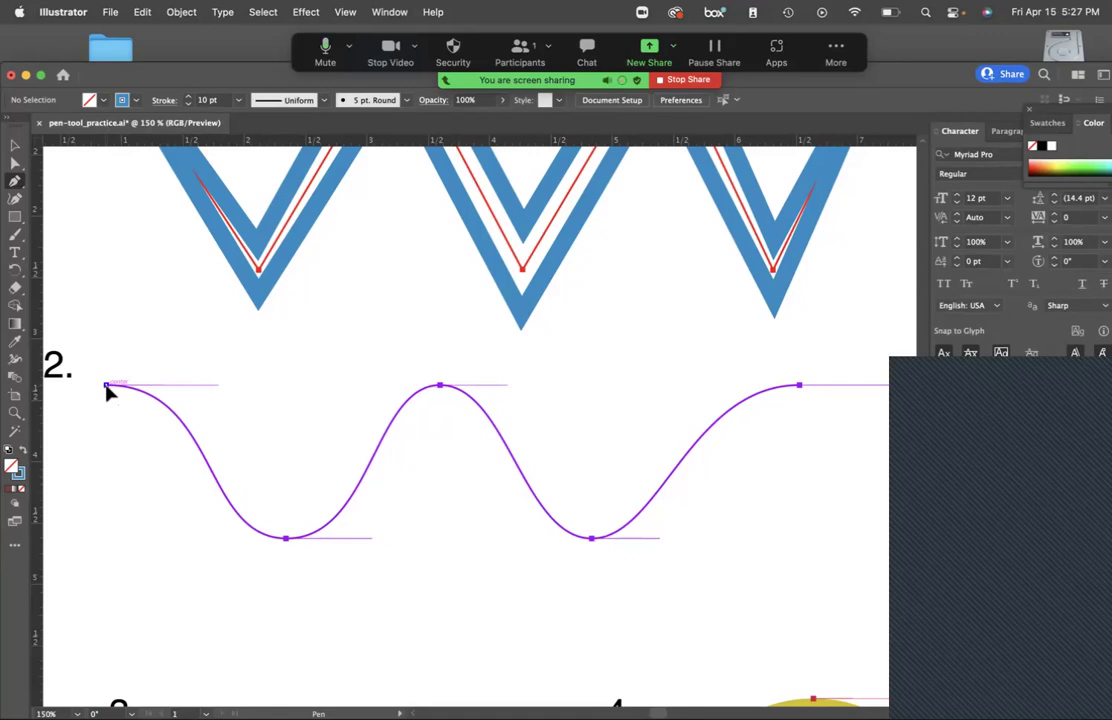
{"action": "left_click_drag", "start_coordinate": [107, 387], "coordinate": [220, 389]}
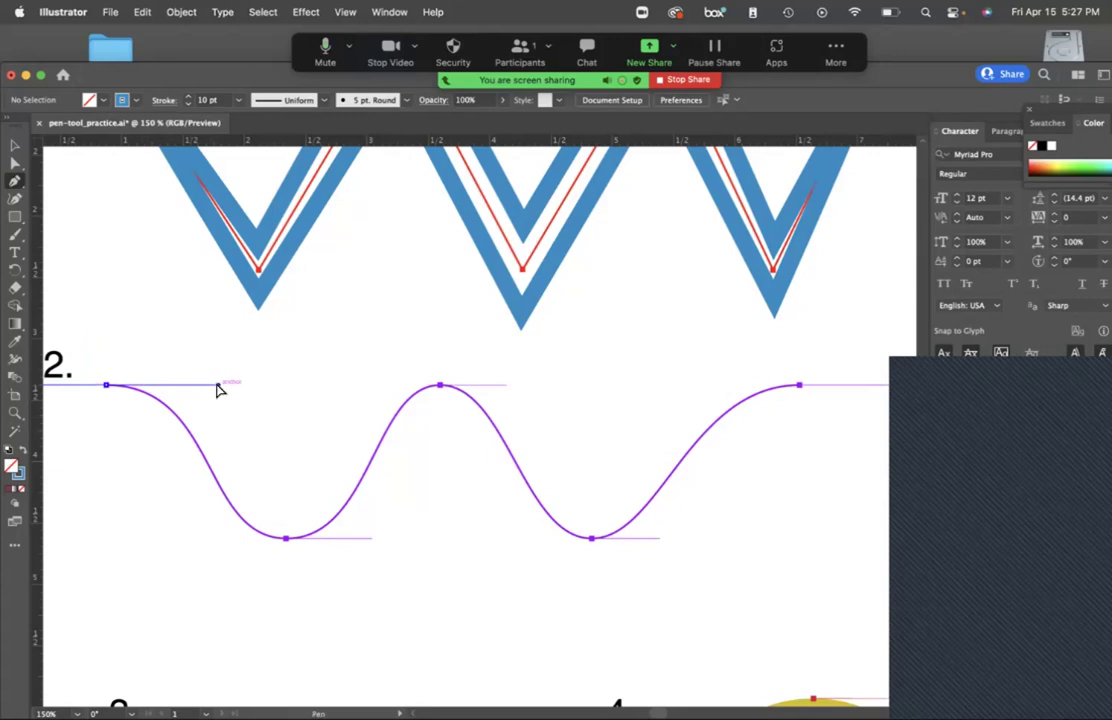
{"action": "left_click_drag", "start_coordinate": [220, 389], "coordinate": [220, 390]}
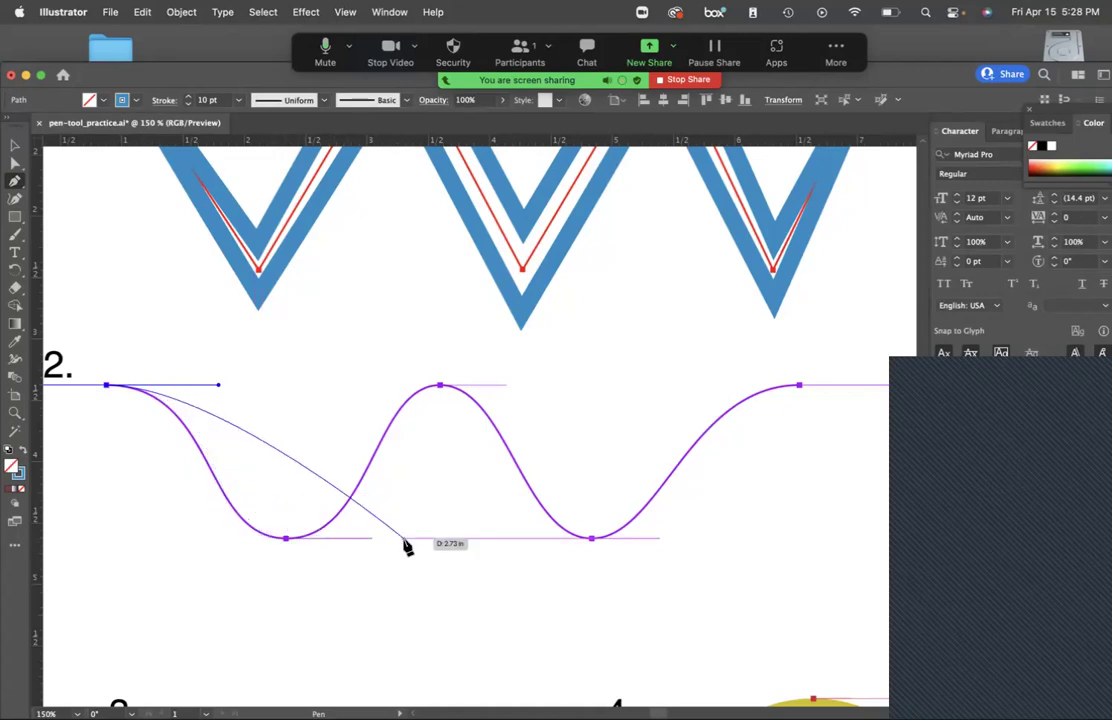
{"action": "left_click", "coordinate": [286, 540]}
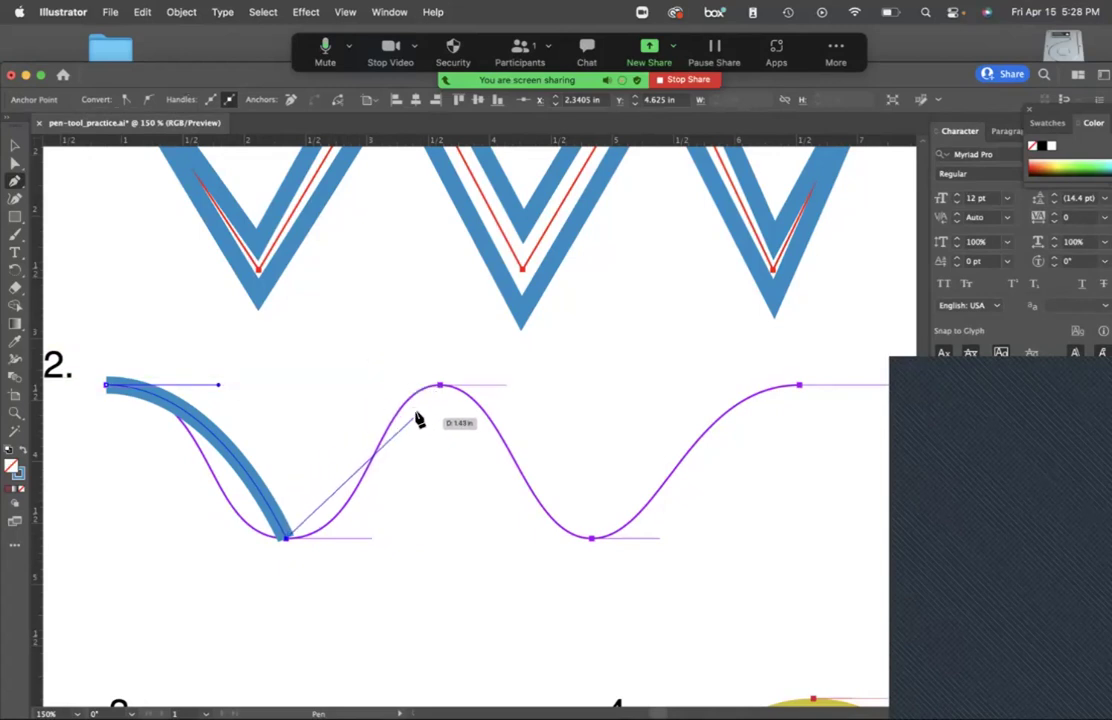
{"action": "left_click_drag", "start_coordinate": [440, 385], "coordinate": [507, 385]}
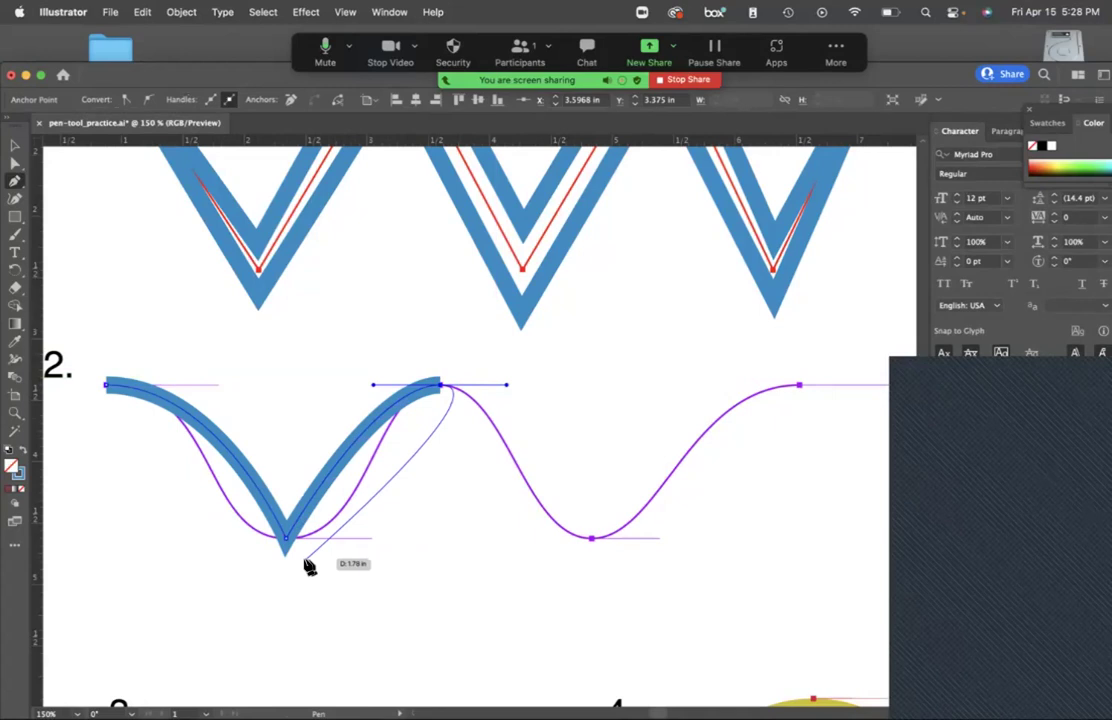
{"action": "key", "text": "super+z"}
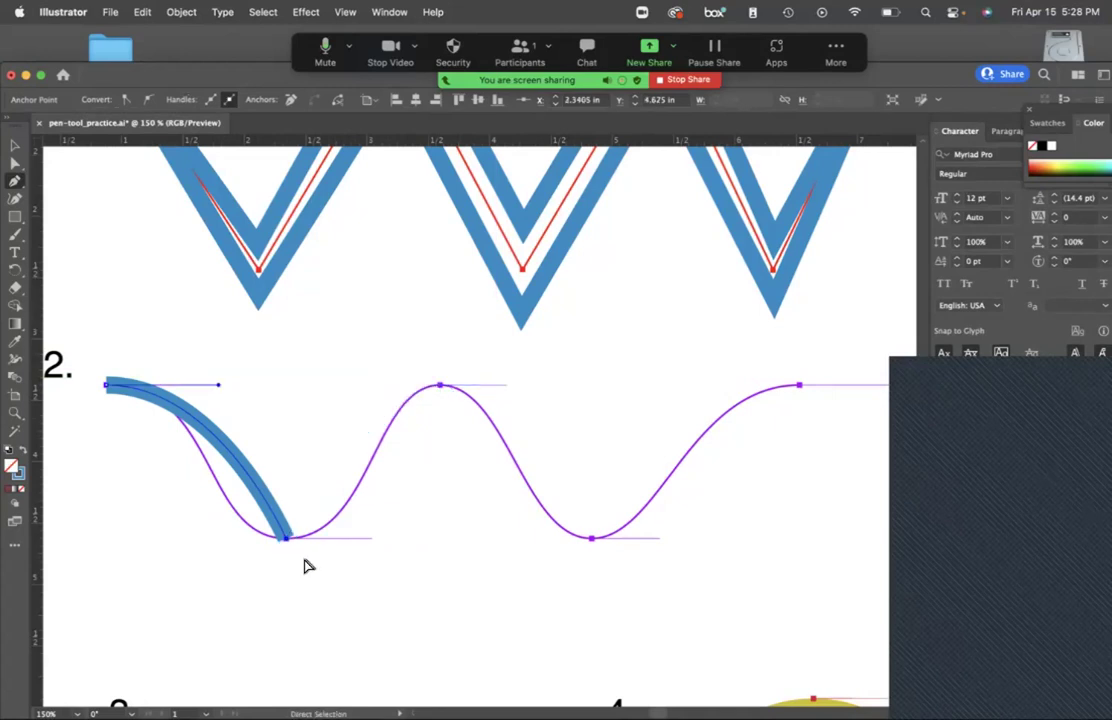
{"action": "key", "text": "super+z"}
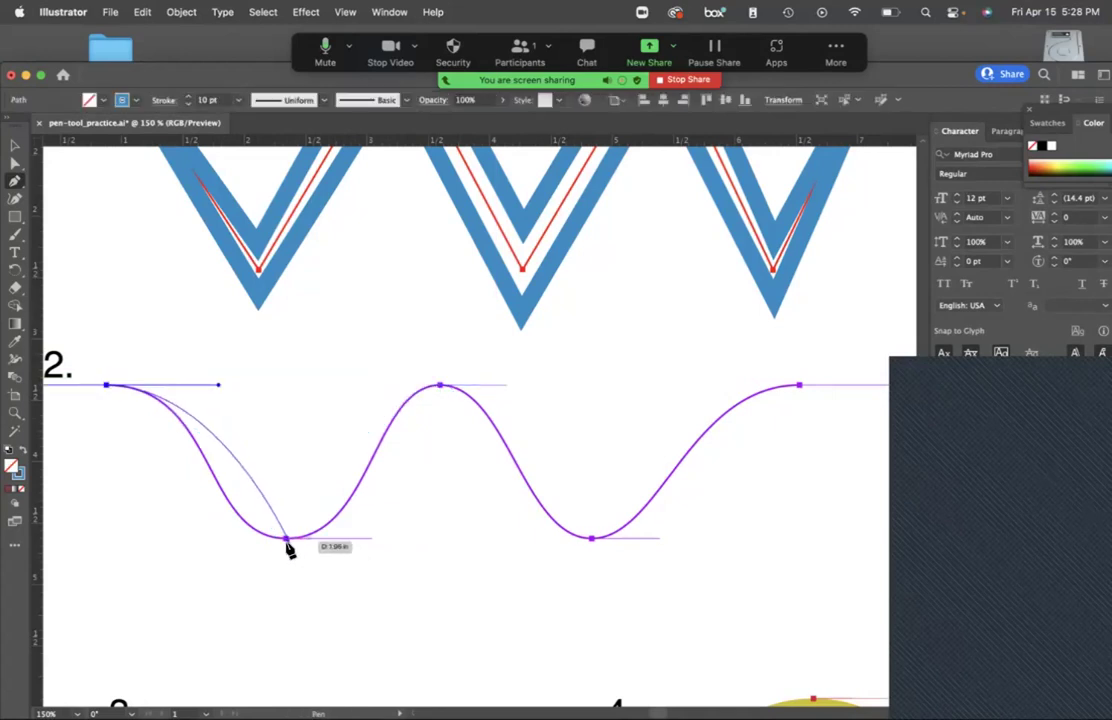
Trace the rest of wave shape 2 with smooth anchors whose handles match the guide lines, end the open path and deselect it.
{"action": "left_click_drag", "start_coordinate": [287, 539], "coordinate": [372, 541]}
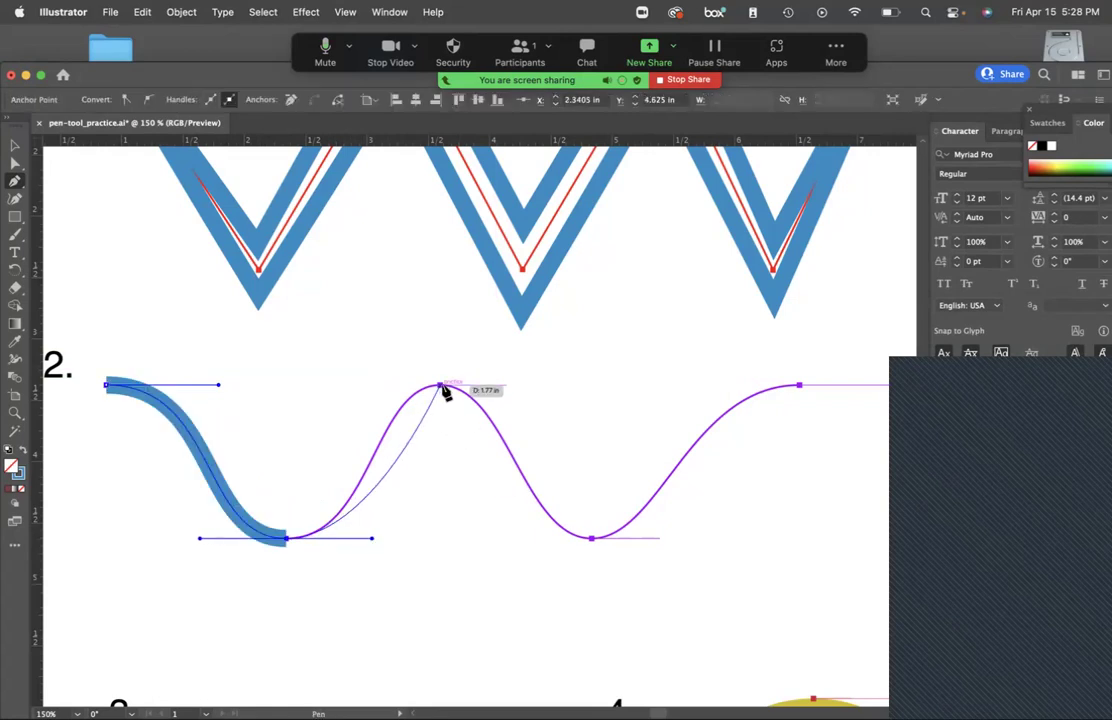
{"action": "left_click_drag", "start_coordinate": [441, 385], "coordinate": [507, 385]}
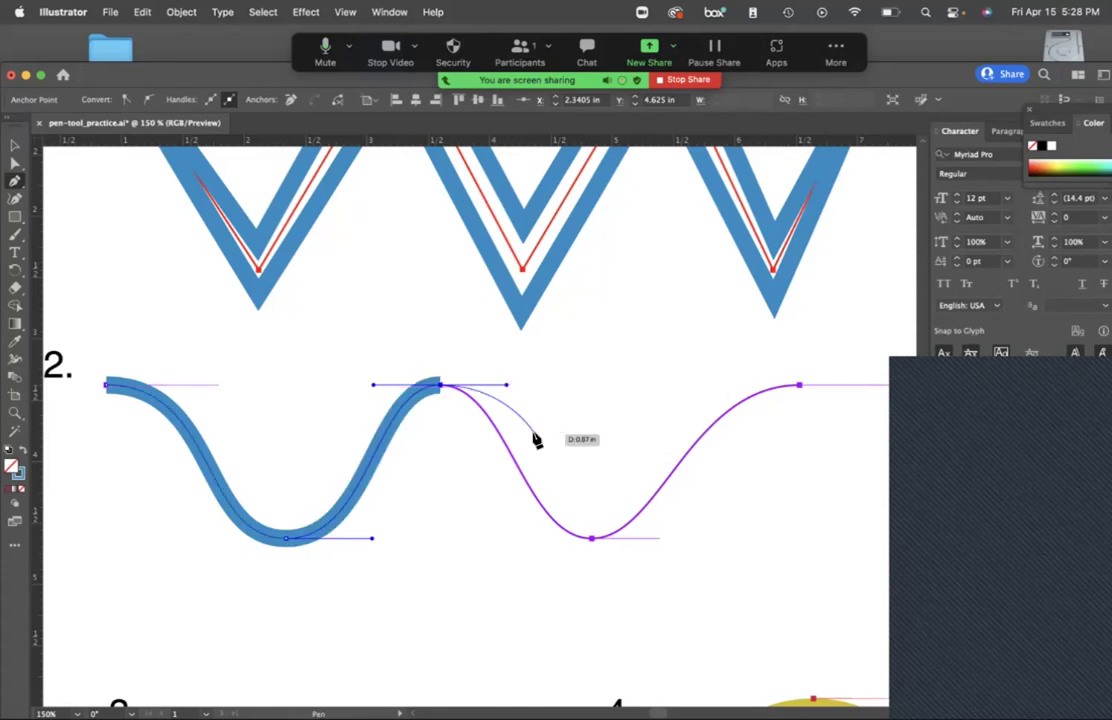
{"action": "left_click_drag", "start_coordinate": [589, 541], "coordinate": [659, 540]}
{"action": "left_click_drag", "start_coordinate": [799, 385], "coordinate": [908, 389]}
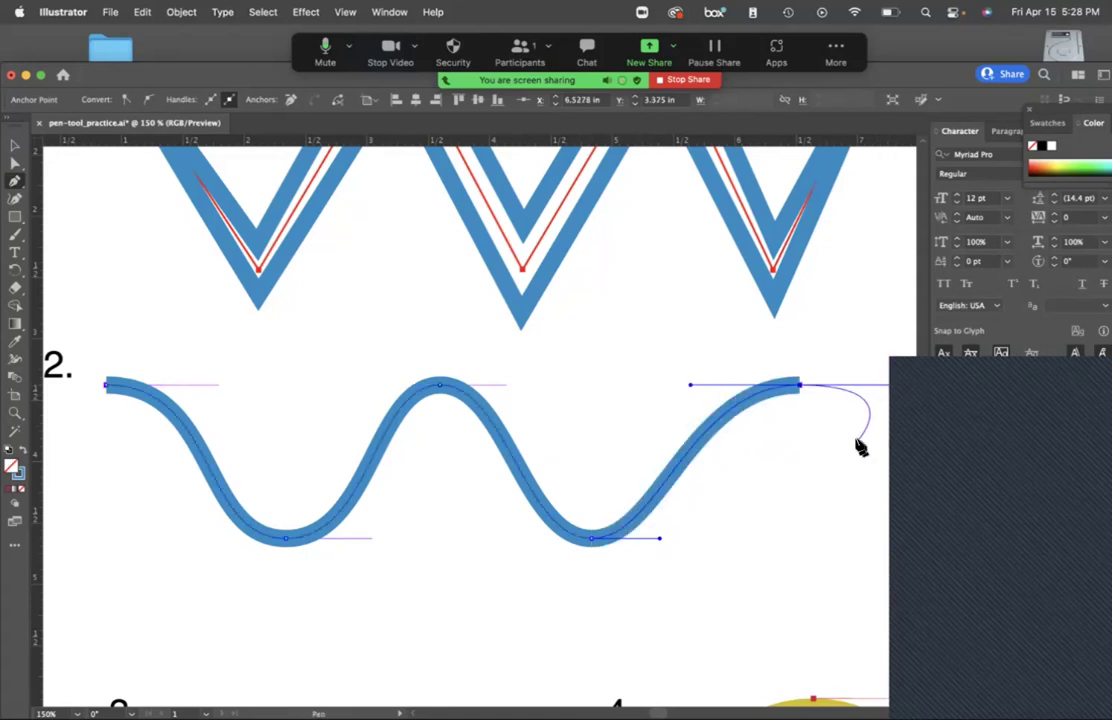
{"action": "key", "text": "Escape"}
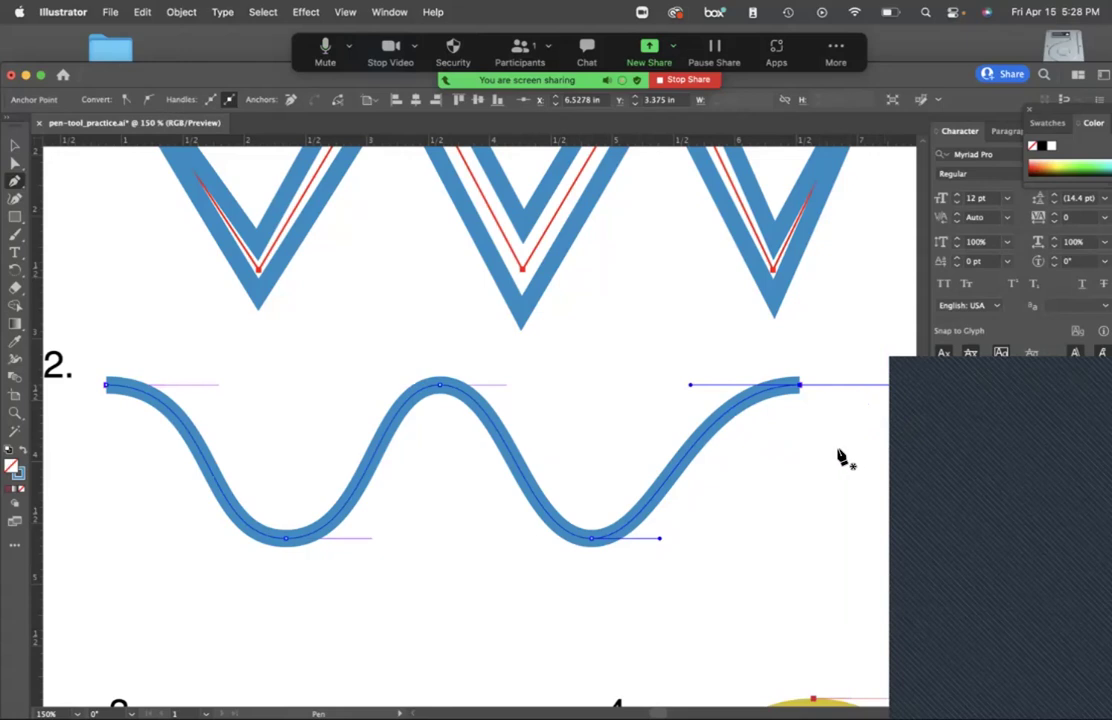
{"action": "key", "text": "a"}
{"action": "left_click", "coordinate": [15, 146]}
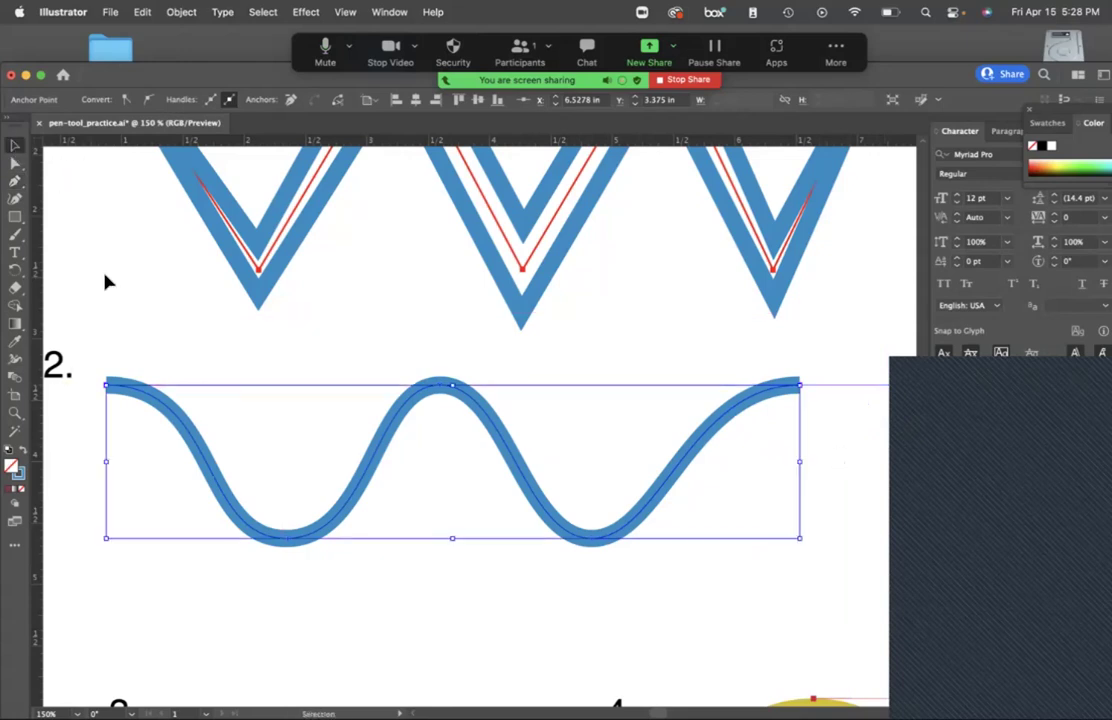
{"action": "left_click", "coordinate": [107, 558]}
{"action": "left_click", "coordinate": [214, 505]}
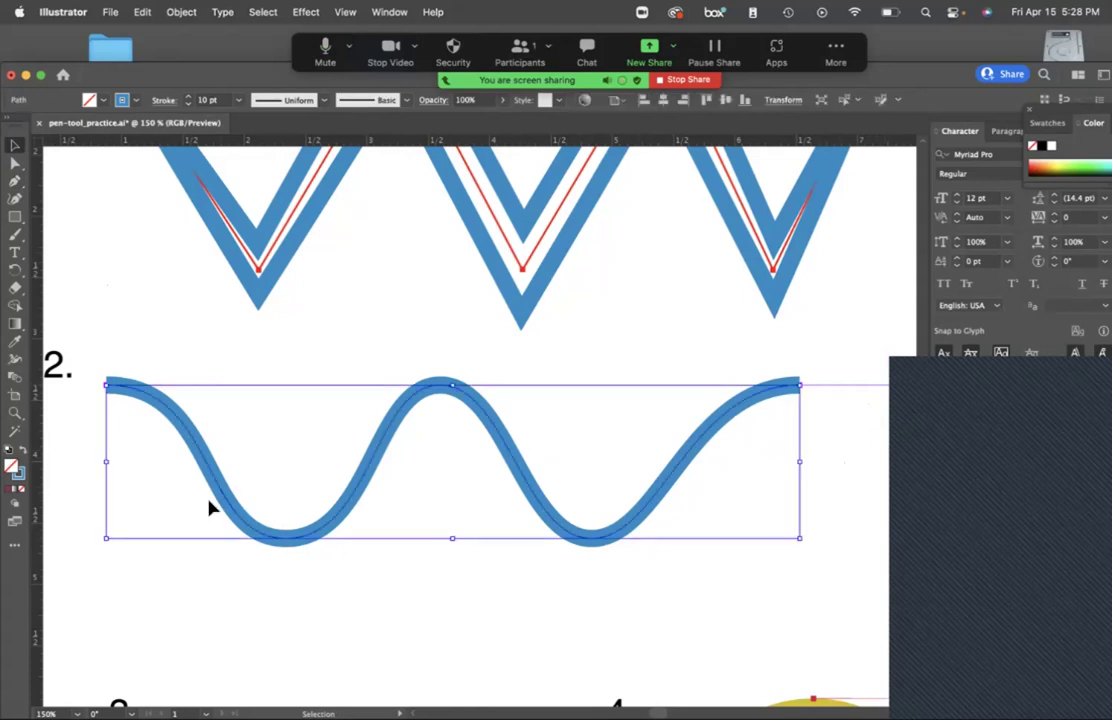
{"action": "left_click", "coordinate": [168, 613]}
Trace hexagon shape 3 with the Pen tool, placing a corner anchor on each of its six vertices and closing the path.
{"action": "scroll", "coordinate": [174, 606], "scroll_direction": "down", "scroll_amount": 3}
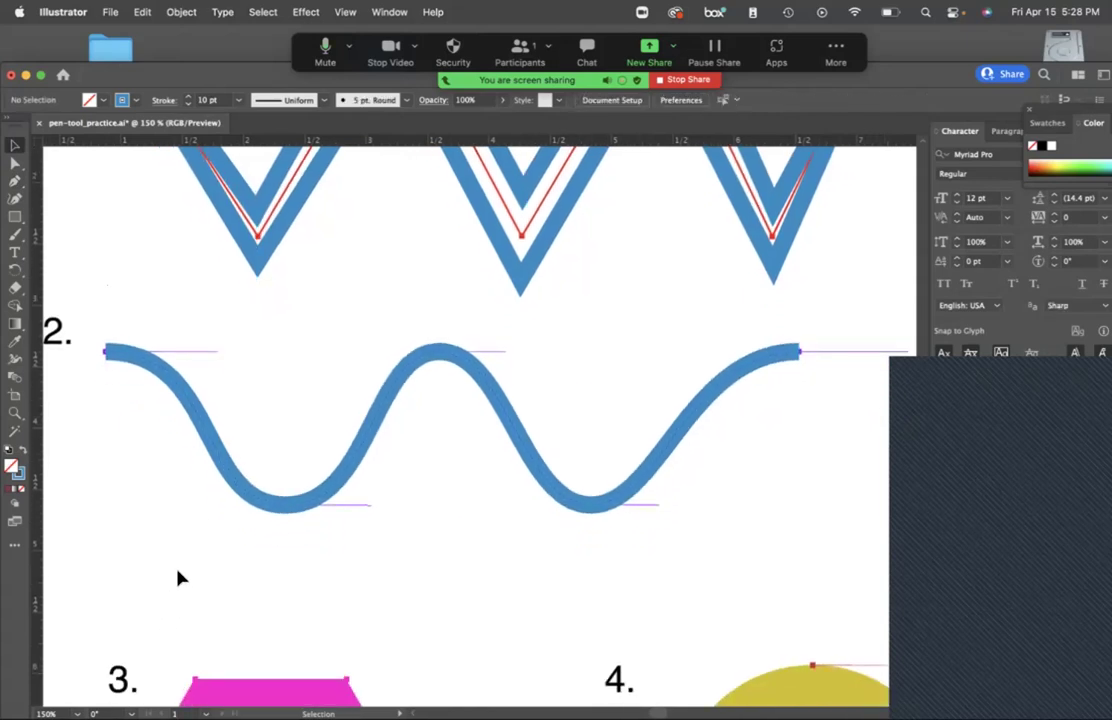
{"action": "scroll", "coordinate": [181, 580], "scroll_direction": "down", "scroll_amount": 4}
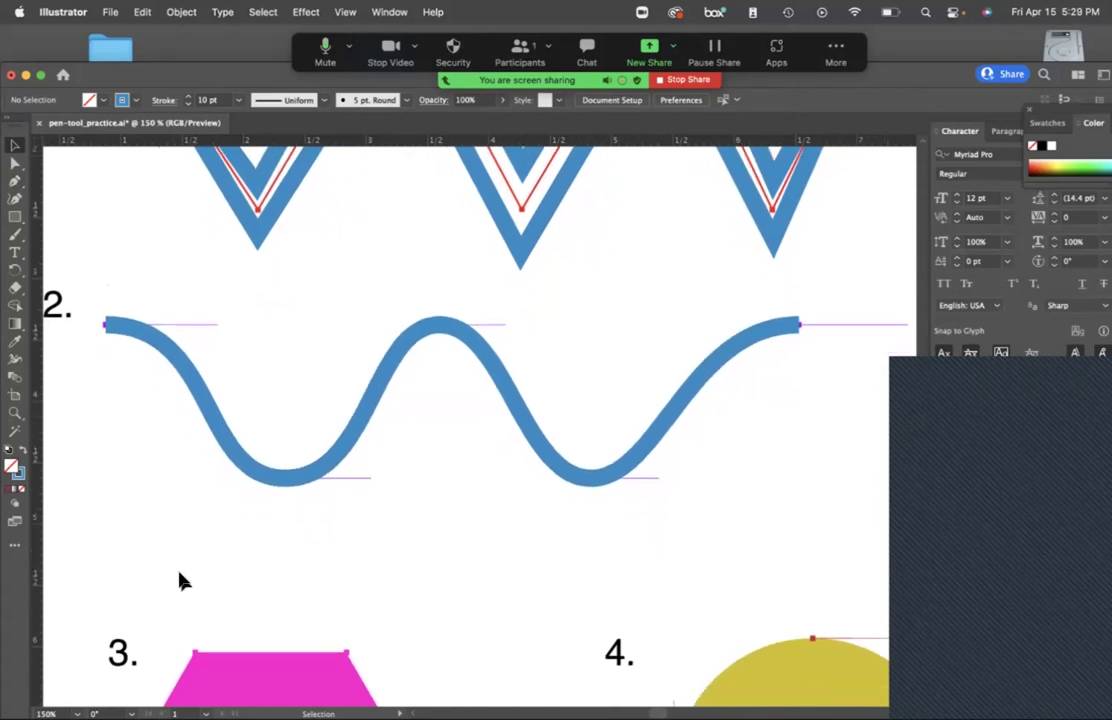
{"action": "scroll", "coordinate": [180, 583], "scroll_direction": "down", "scroll_amount": 10}
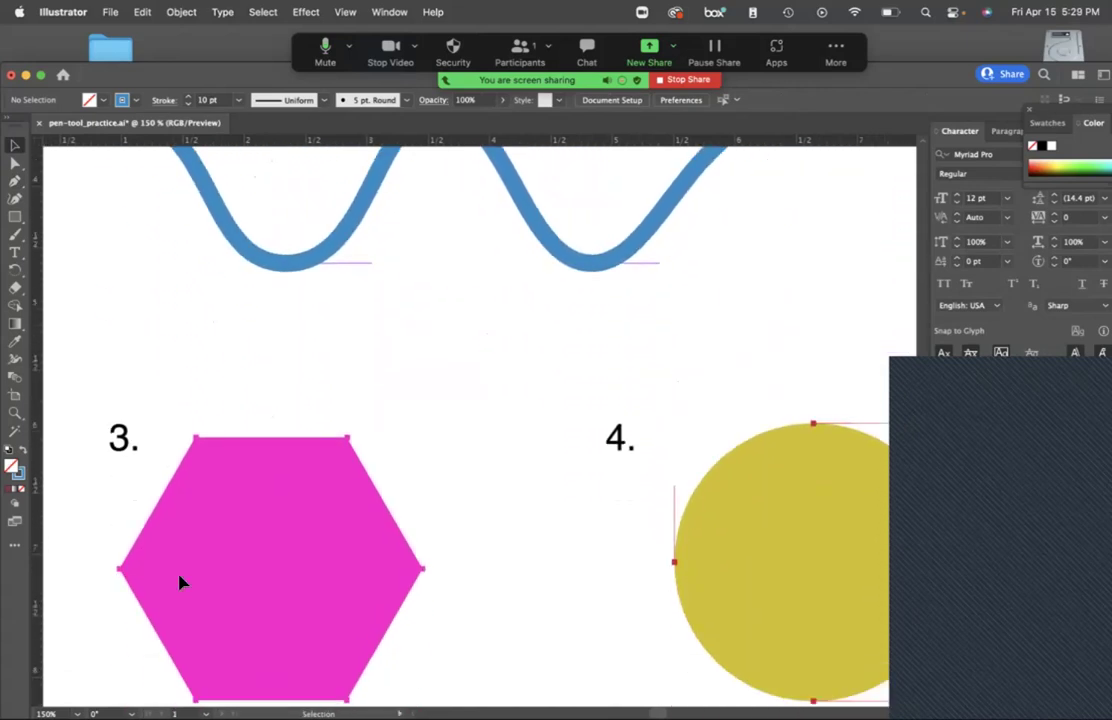
{"action": "scroll", "coordinate": [180, 584], "scroll_direction": "down", "scroll_amount": 5}
{"action": "scroll", "coordinate": [180, 582], "scroll_direction": "right", "scroll_amount": 2}
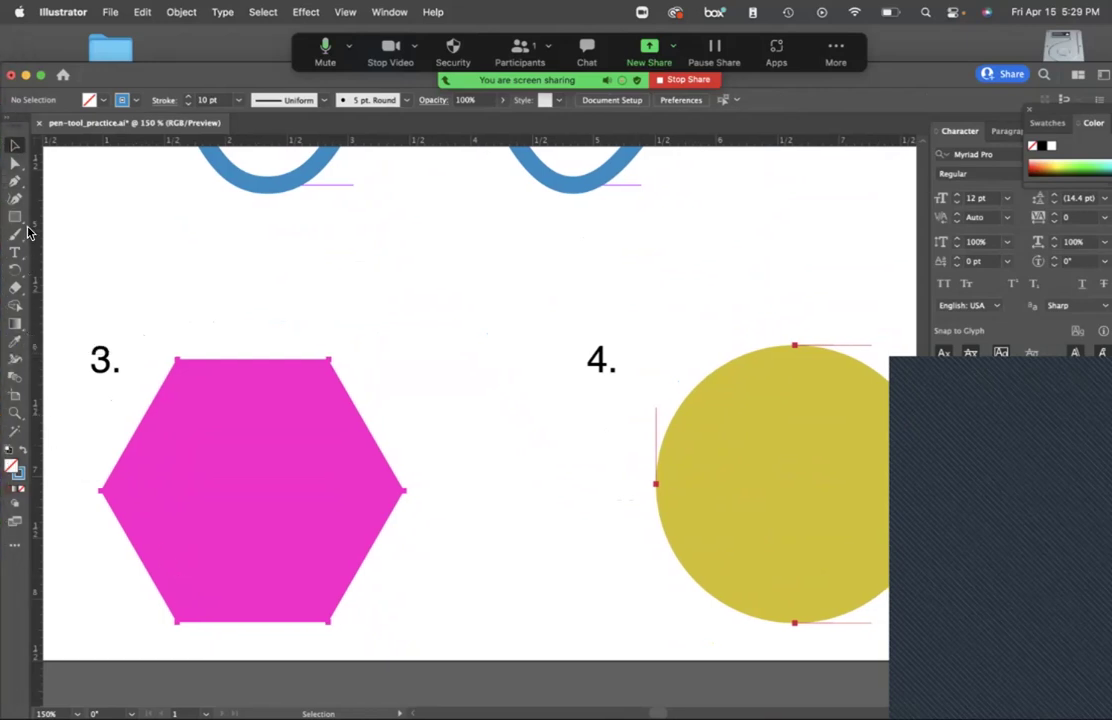
{"action": "left_click", "coordinate": [14, 182]}
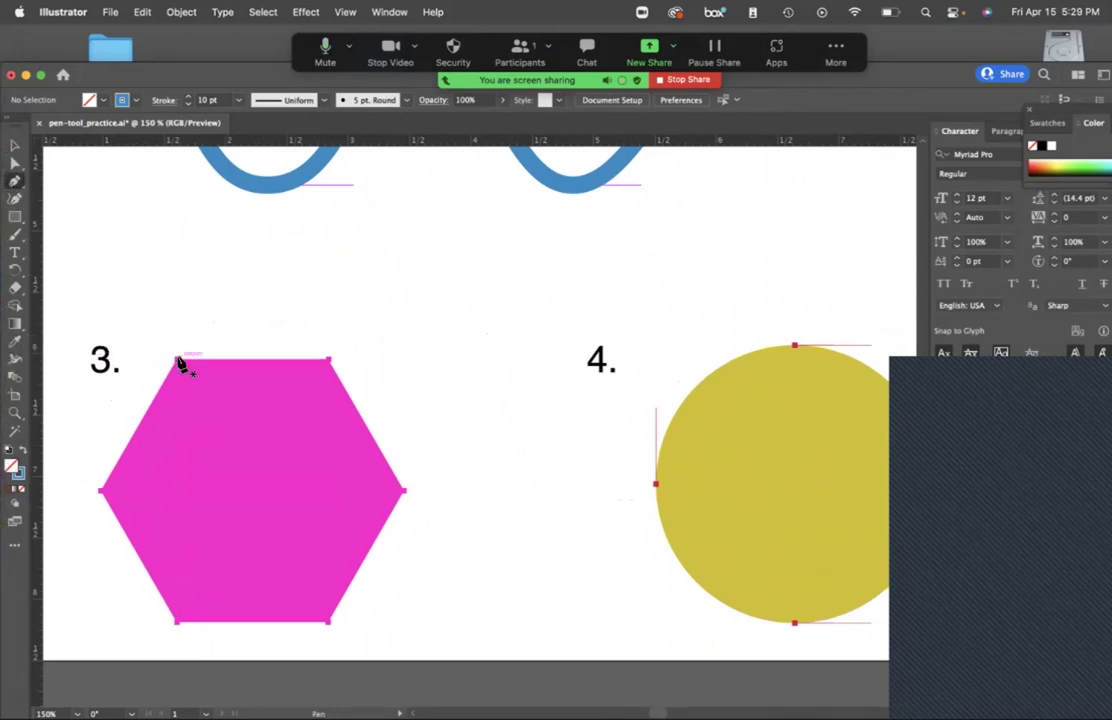
{"action": "left_click", "coordinate": [177, 360]}
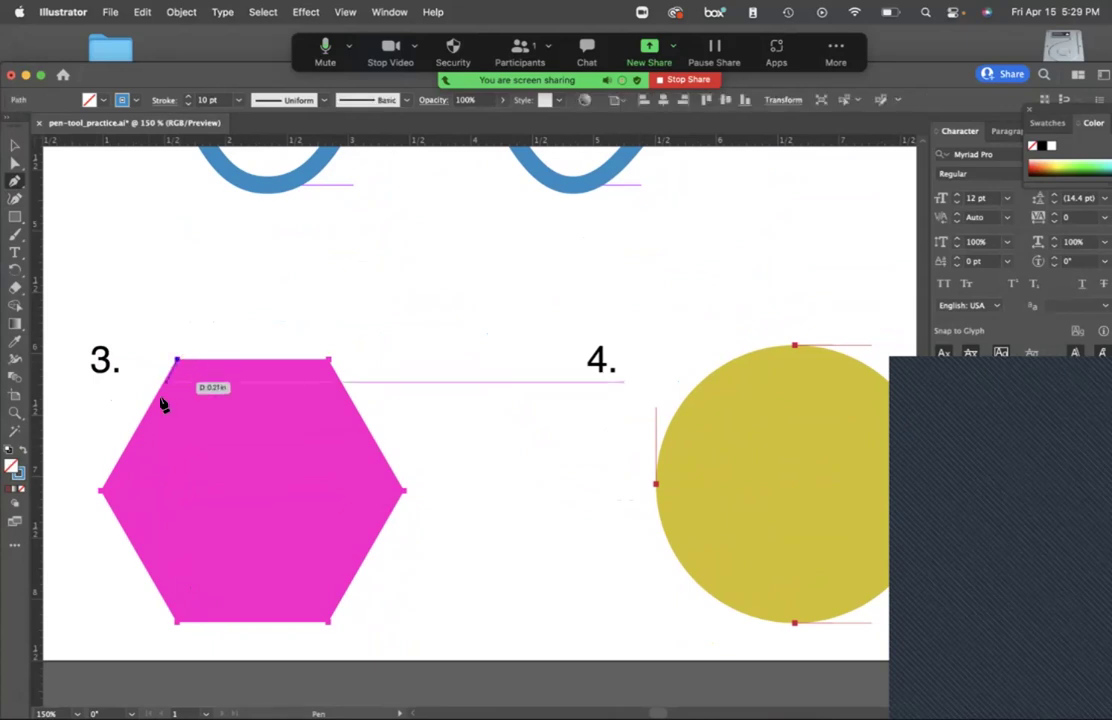
{"action": "left_click", "coordinate": [100, 491]}
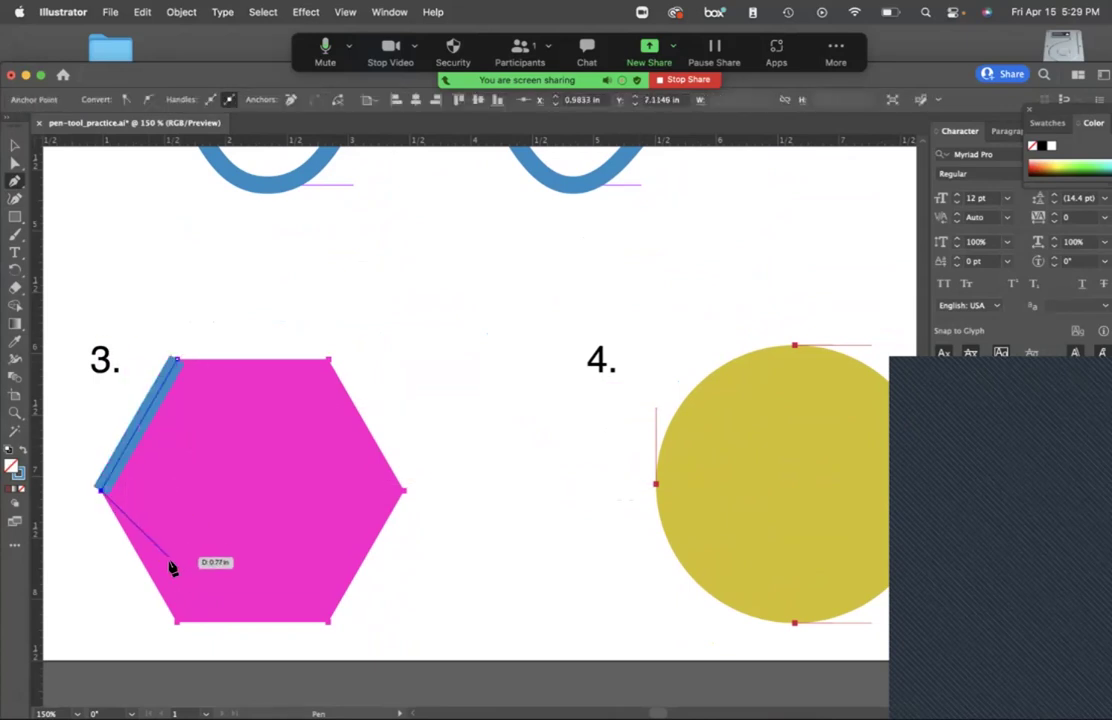
{"action": "left_click", "coordinate": [176, 623]}
{"action": "left_click", "coordinate": [329, 623]}
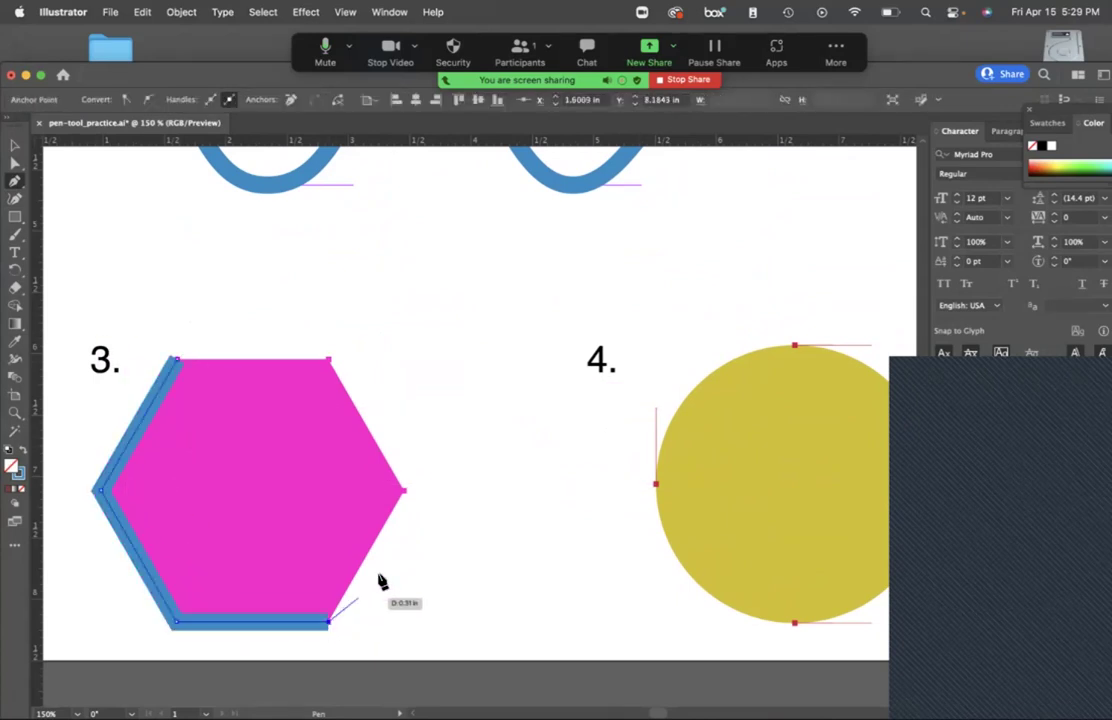
{"action": "left_click", "coordinate": [404, 491]}
{"action": "left_click", "coordinate": [331, 359]}
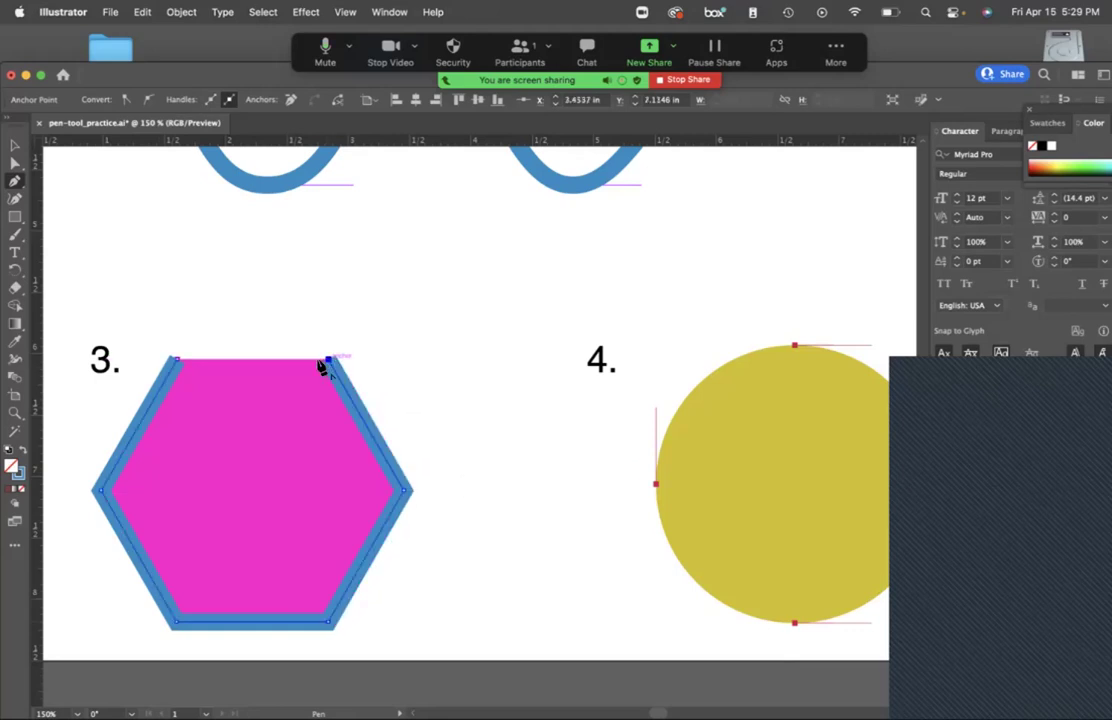
{"action": "left_click", "coordinate": [177, 361]}
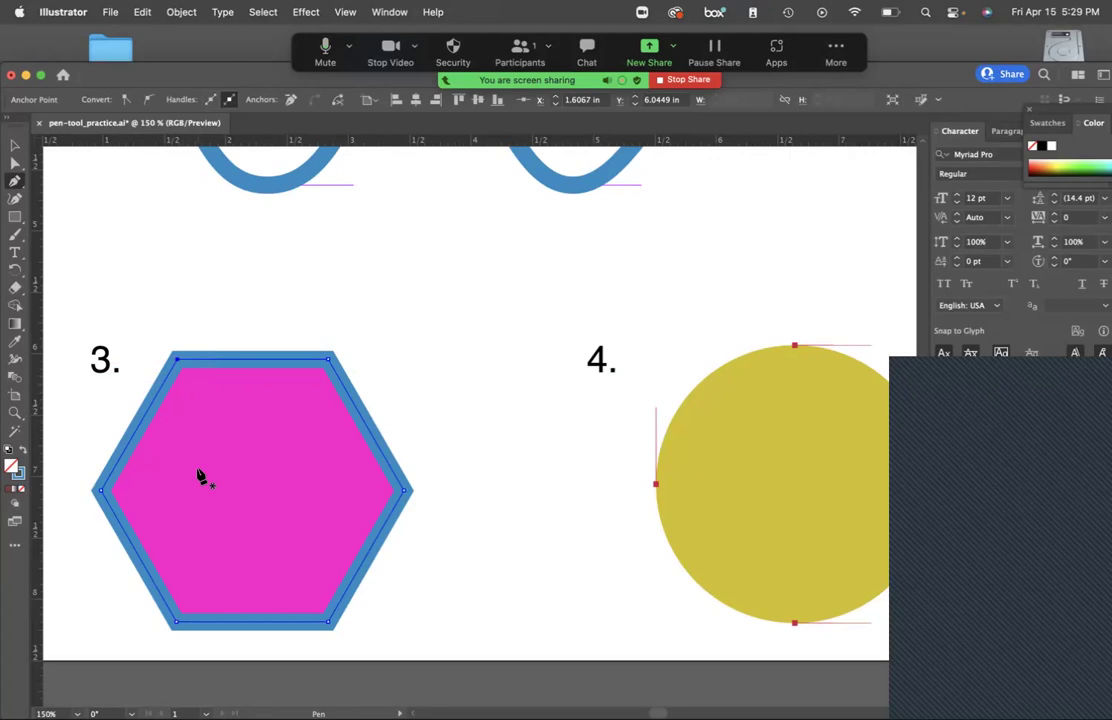
Fill the traced hexagon with dark red, keeping its blue stroke.
{"action": "double_click", "coordinate": [13, 466]}
{"action": "key", "text": "Return"}
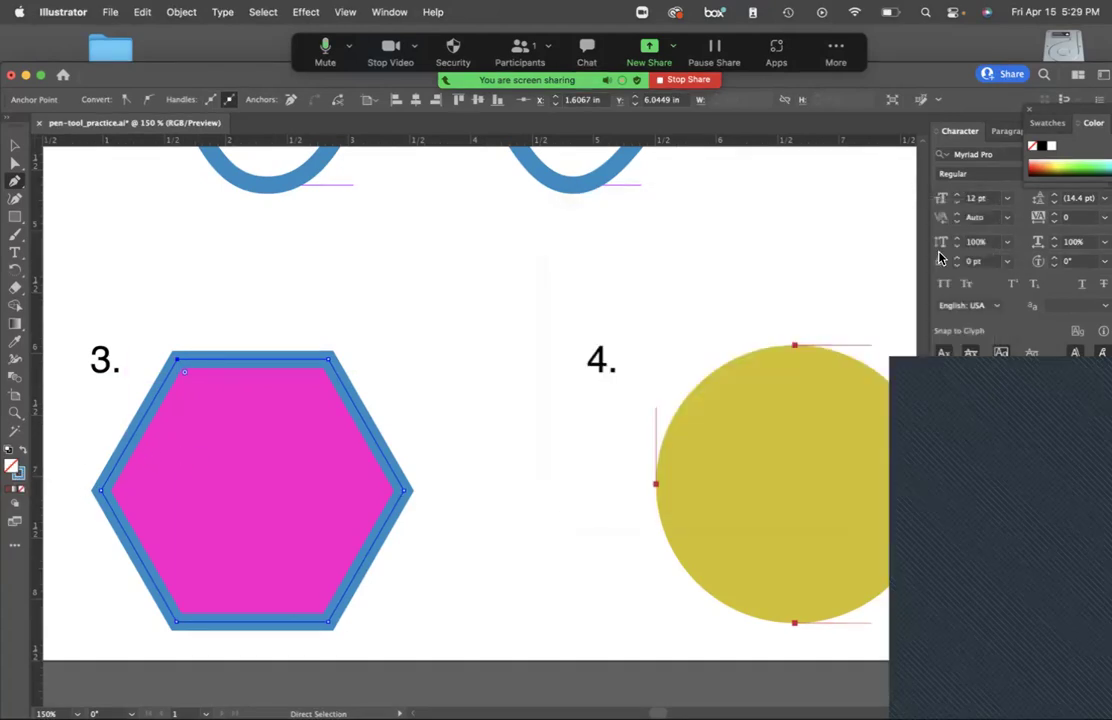
{"action": "left_click", "coordinate": [18, 478]}
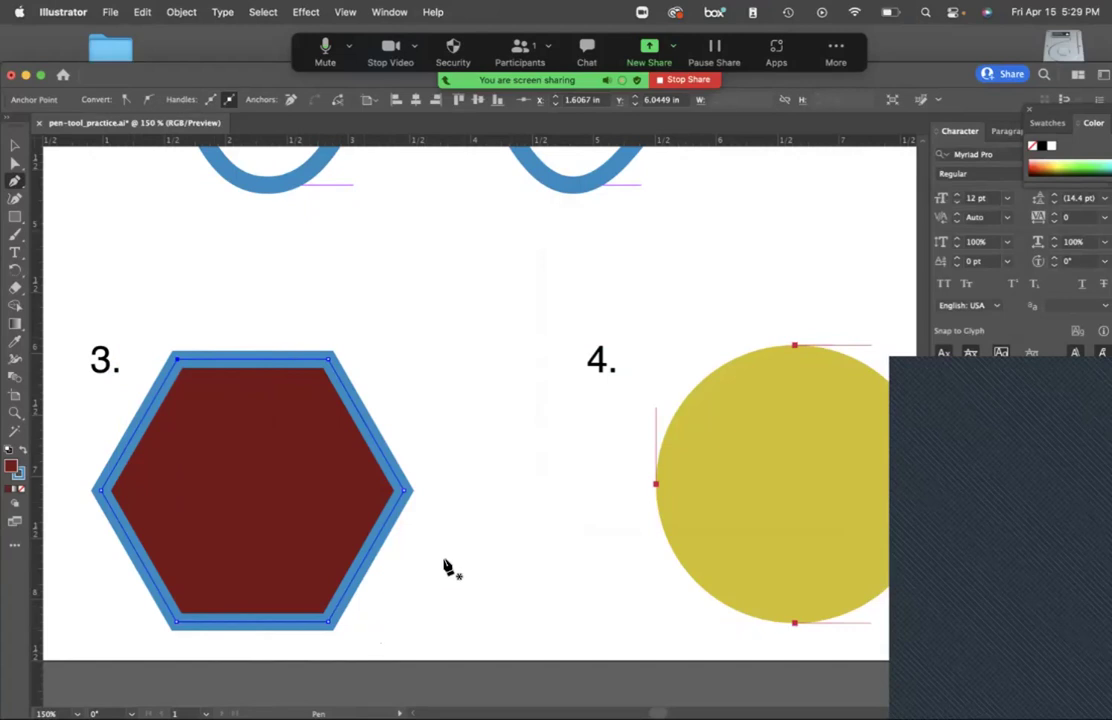
Start tracing circle 4 with the Pen tool, placing smooth anchors at its topmost and rightmost points with handles matching the guide lines.
{"action": "scroll", "coordinate": [447, 567], "scroll_direction": "right", "scroll_amount": 3}
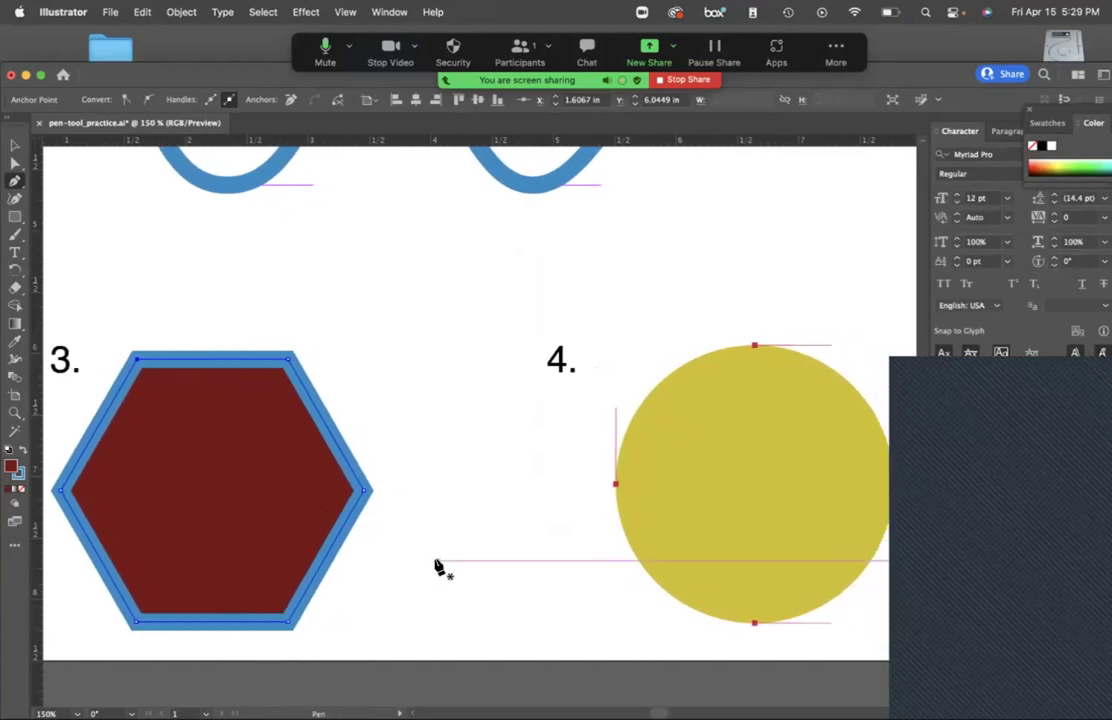
{"action": "scroll", "coordinate": [437, 567], "scroll_direction": "right", "scroll_amount": 5}
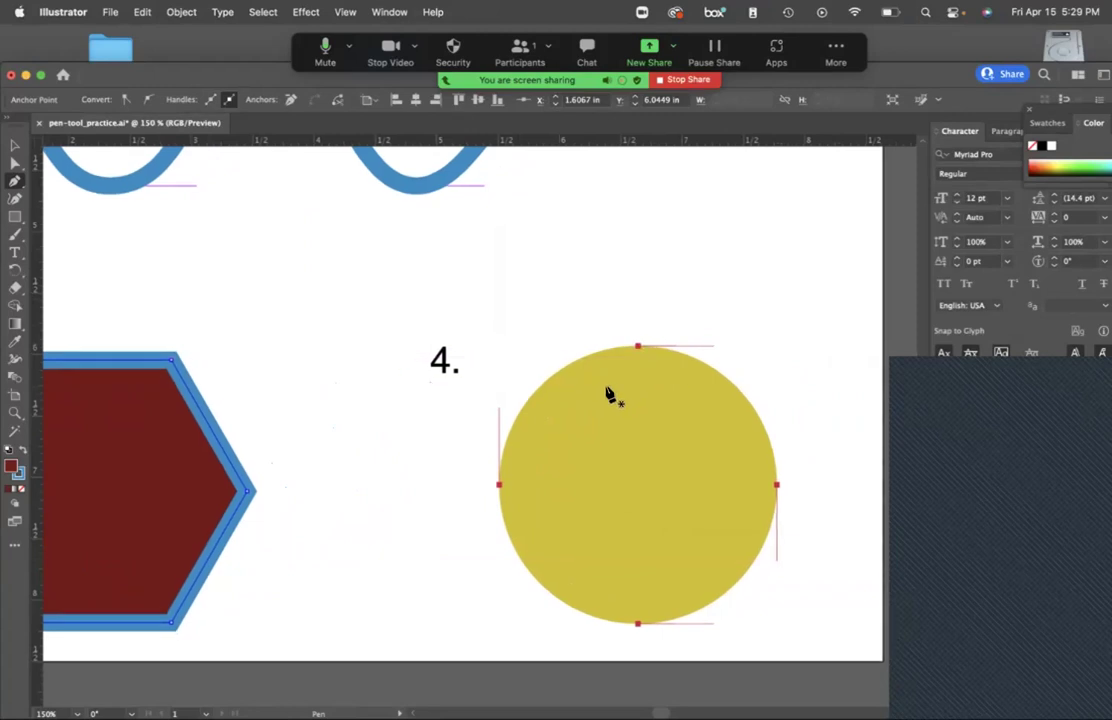
{"action": "scroll", "coordinate": [551, 395], "scroll_direction": "up", "scroll_amount": 5}
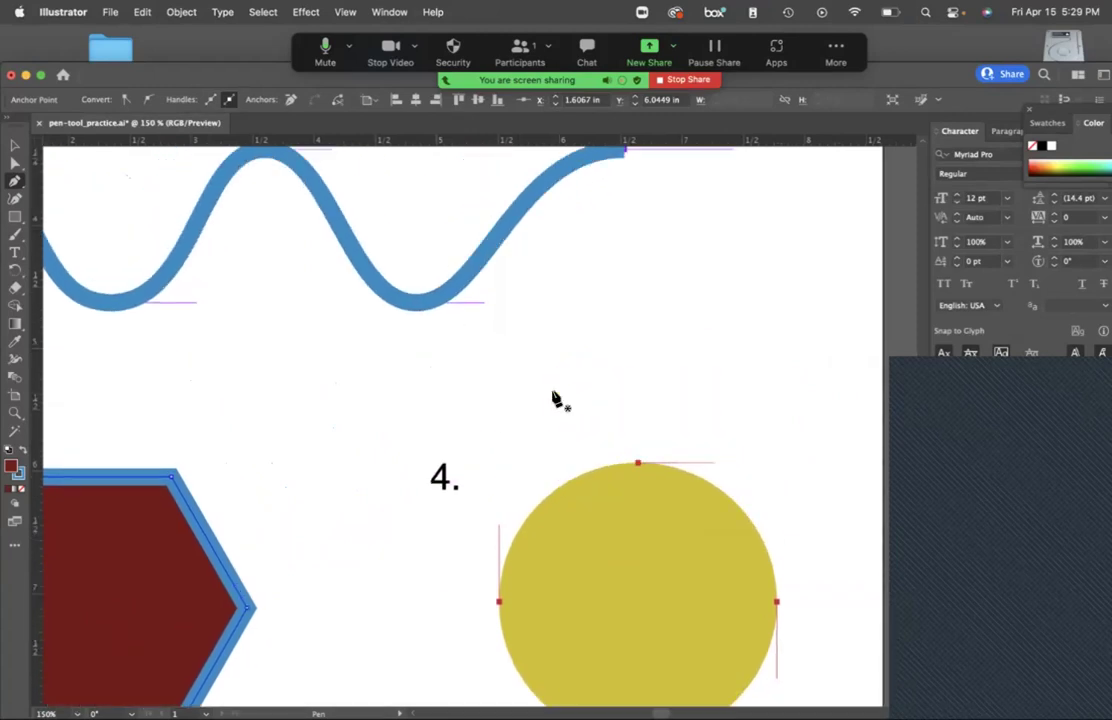
{"action": "scroll", "coordinate": [465, 390], "scroll_direction": "up", "scroll_amount": 3}
{"action": "scroll", "coordinate": [467, 390], "scroll_direction": "left", "scroll_amount": 4}
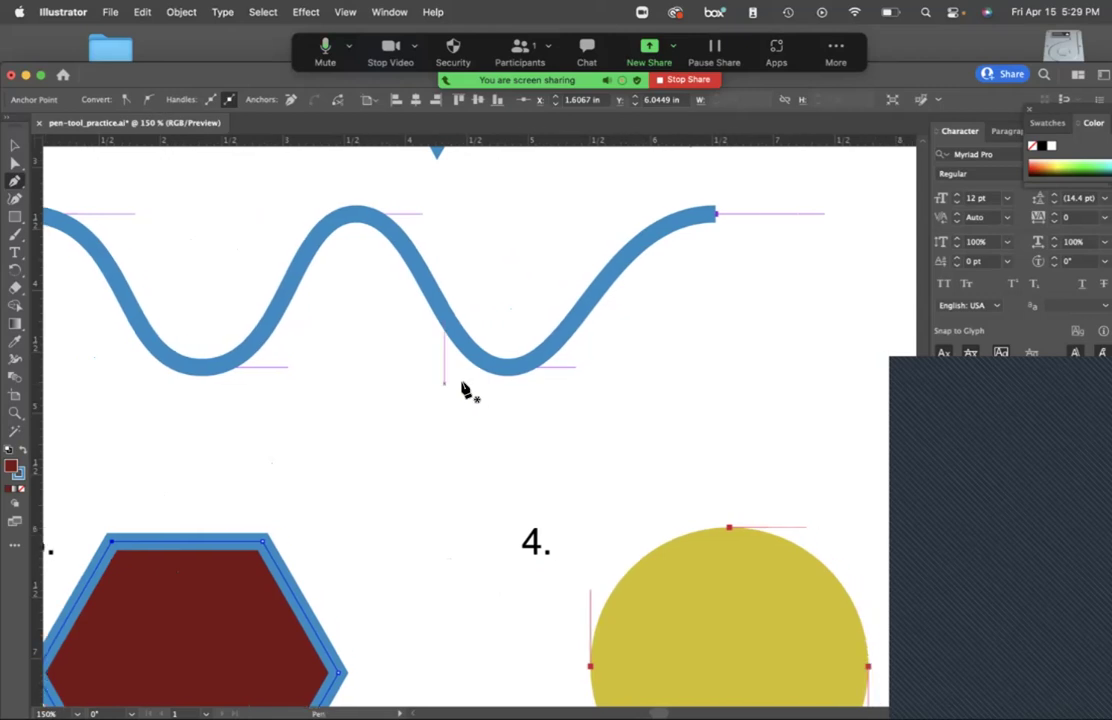
{"action": "scroll", "coordinate": [463, 388], "scroll_direction": "left", "scroll_amount": 4}
{"action": "scroll", "coordinate": [460, 388], "scroll_direction": "right", "scroll_amount": 6}
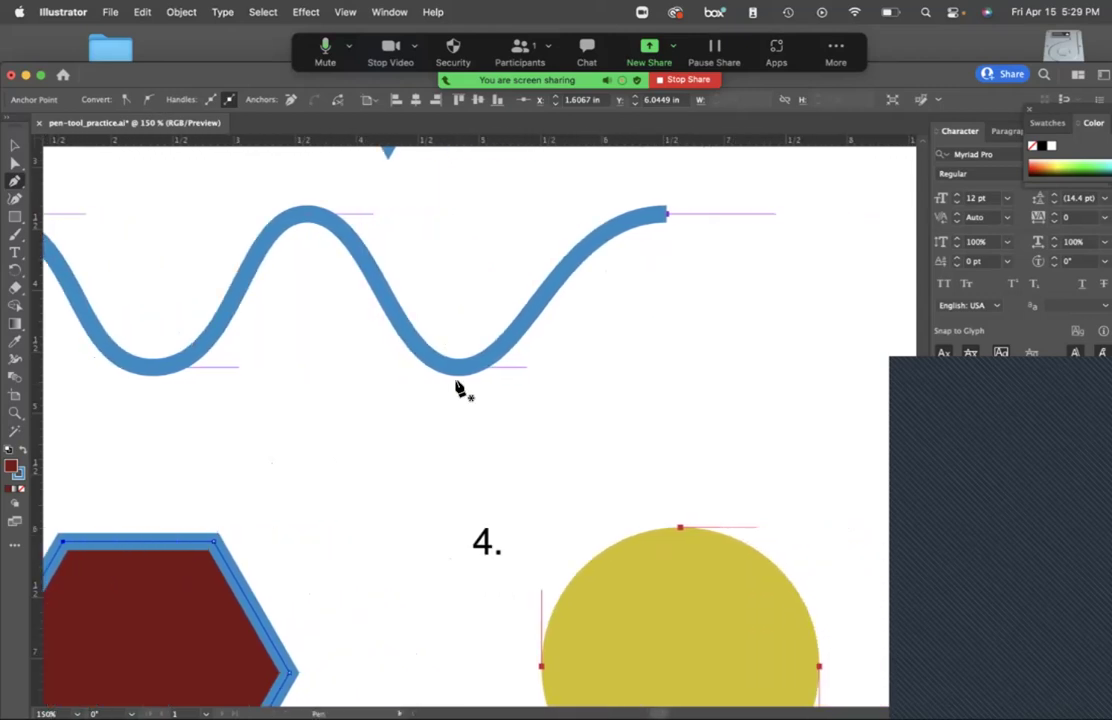
{"action": "left_click_drag", "start_coordinate": [628, 496], "coordinate": [511, 303]}
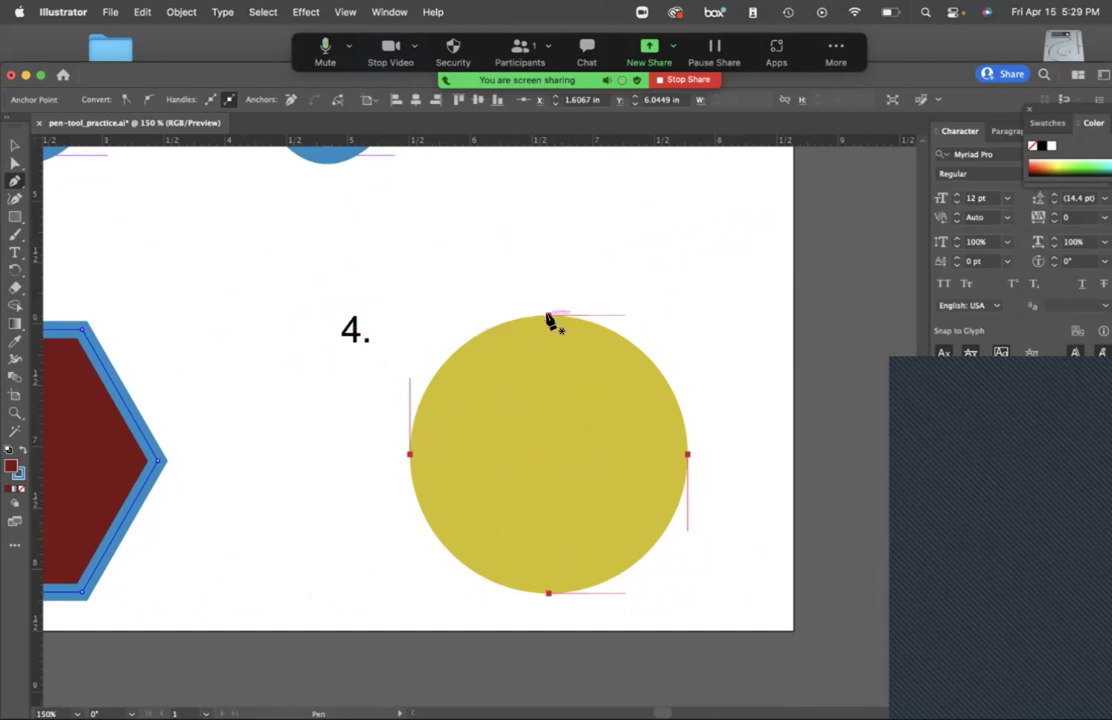
{"action": "left_click_drag", "start_coordinate": [548, 316], "coordinate": [558, 316]}
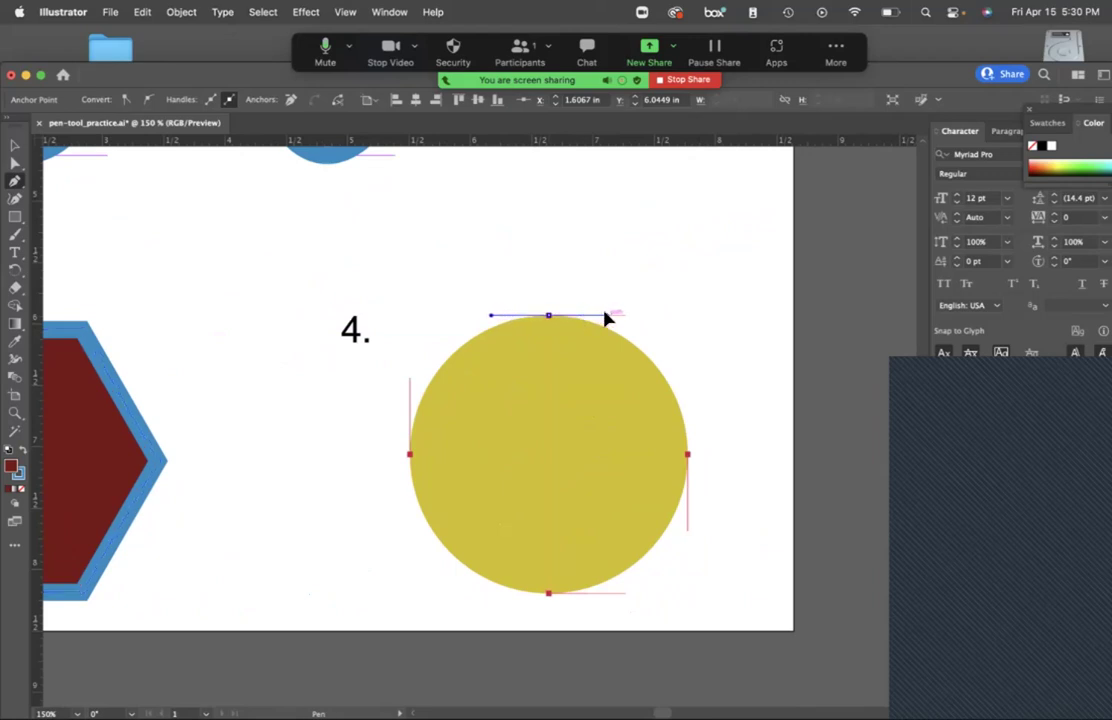
{"action": "left_click_drag", "start_coordinate": [622, 318], "coordinate": [625, 316]}
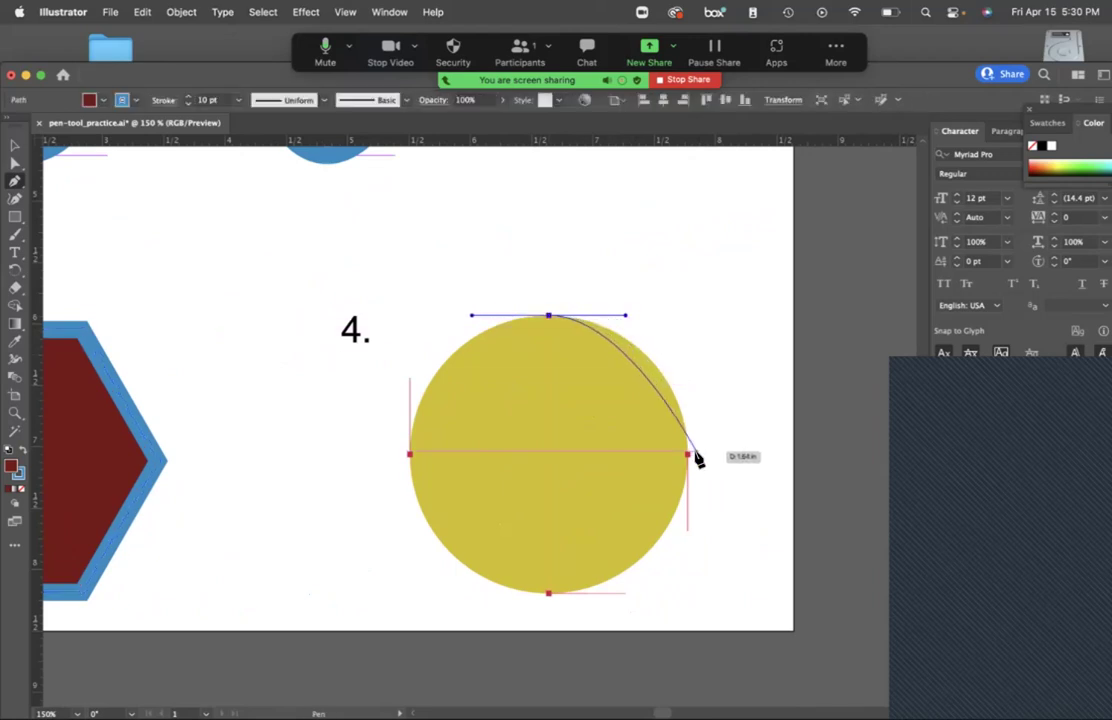
{"action": "left_click_drag", "start_coordinate": [686, 456], "coordinate": [688, 485]}
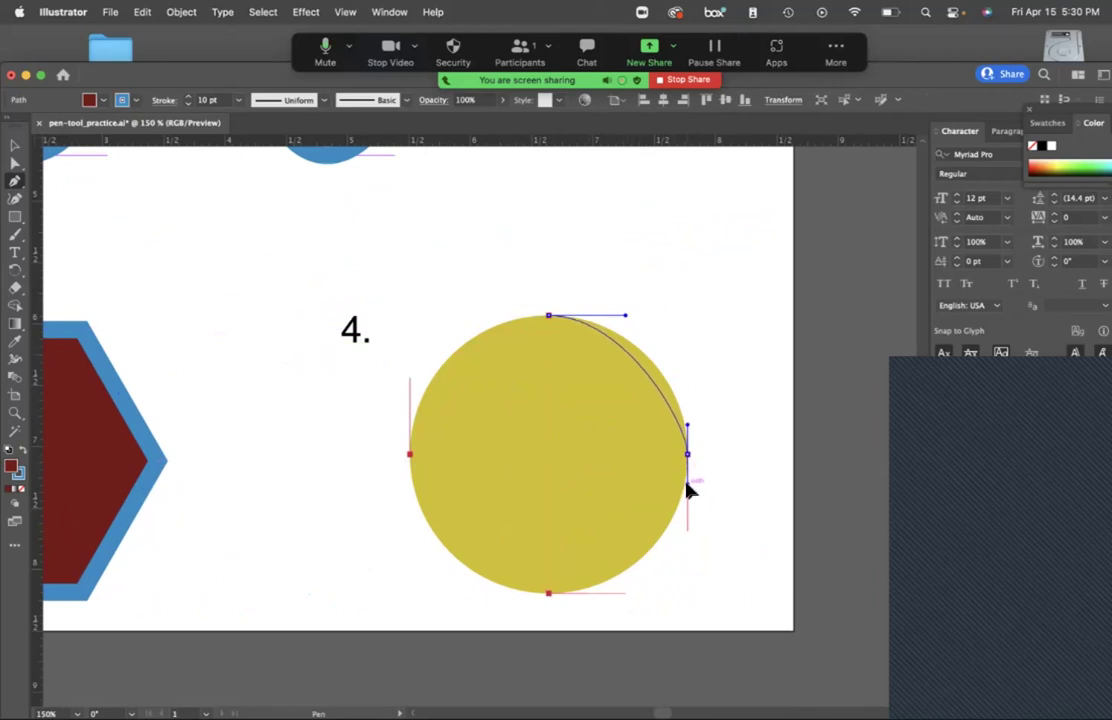
{"action": "mouse_move", "coordinate": [688, 488]}
{"action": "left_mouse_down"}
{"action": "mouse_move", "coordinate": [692, 532]}
{"action": "mouse_move", "coordinate": [686, 448]}
{"action": "mouse_move", "coordinate": [658, 367]}
{"action": "mouse_move", "coordinate": [606, 330]}
{"action": "mouse_move", "coordinate": [660, 370]}
{"action": "mouse_move", "coordinate": [685, 422]}
{"action": "mouse_move", "coordinate": [598, 328]}
{"action": "mouse_move", "coordinate": [670, 385]}
{"action": "mouse_move", "coordinate": [690, 459]}
{"action": "mouse_move", "coordinate": [692, 566]}
{"action": "mouse_move", "coordinate": [690, 532]}
{"action": "left_mouse_up"}
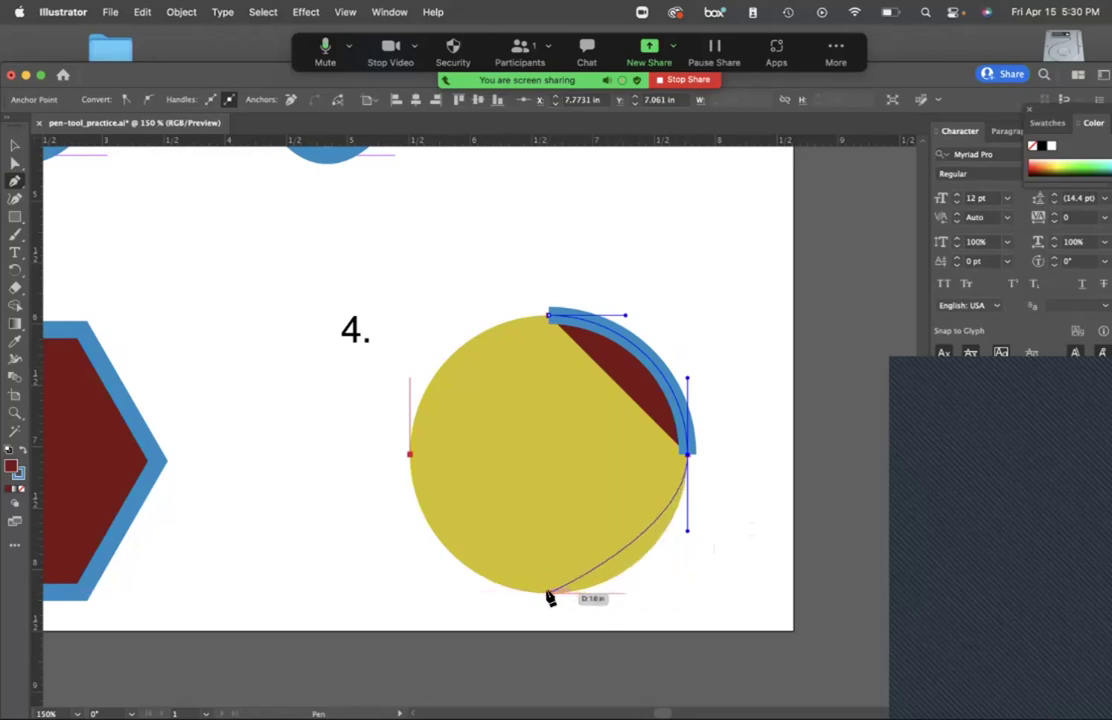
Continue the circle path with smooth anchors at the bottommost and leftmost points, pulling their handles to the guide line ends.
{"action": "left_click", "coordinate": [549, 596]}
{"action": "left_click_drag", "start_coordinate": [549, 597], "coordinate": [473, 593]}
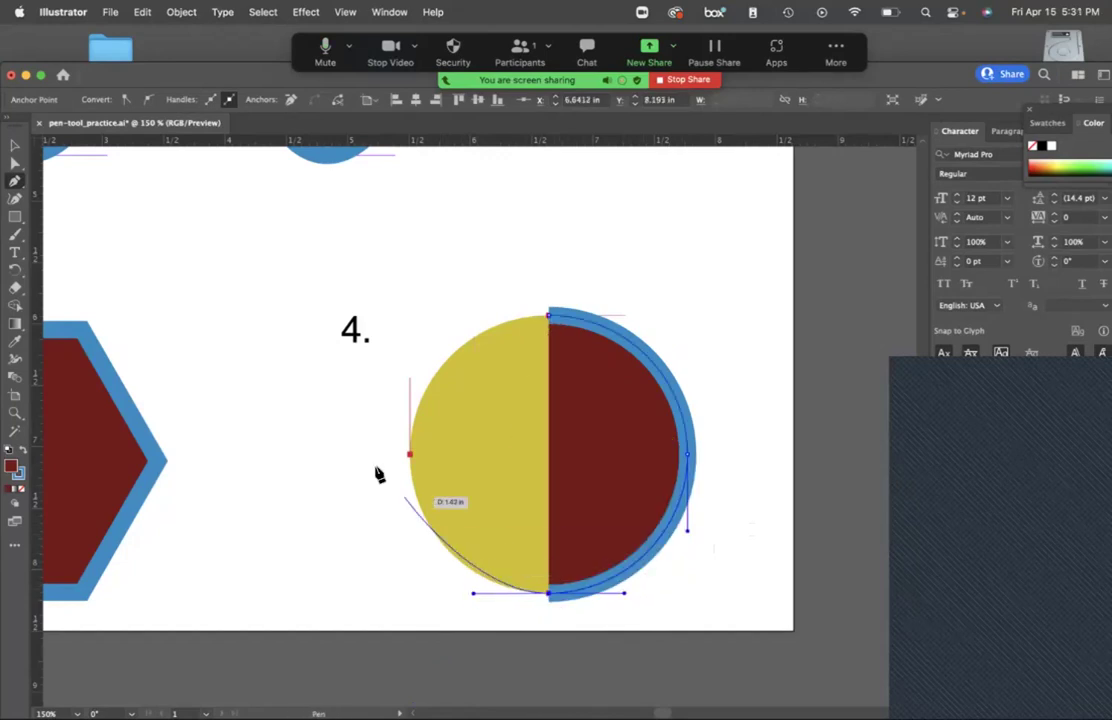
{"action": "left_click_drag", "start_coordinate": [409, 456], "coordinate": [409, 378]}
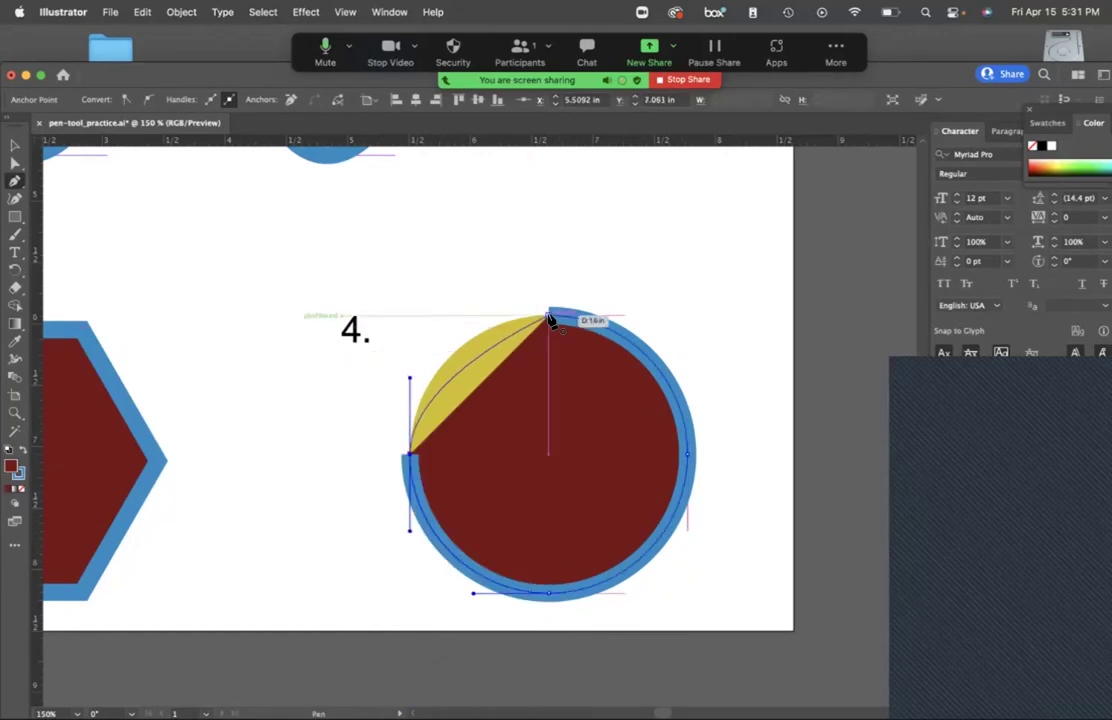
Close the circle path at its top anchor with a smooth curve, undoing a first closing attempt and pulling the handle along the guide line.
{"action": "left_click_drag", "start_coordinate": [548, 318], "coordinate": [439, 385]}
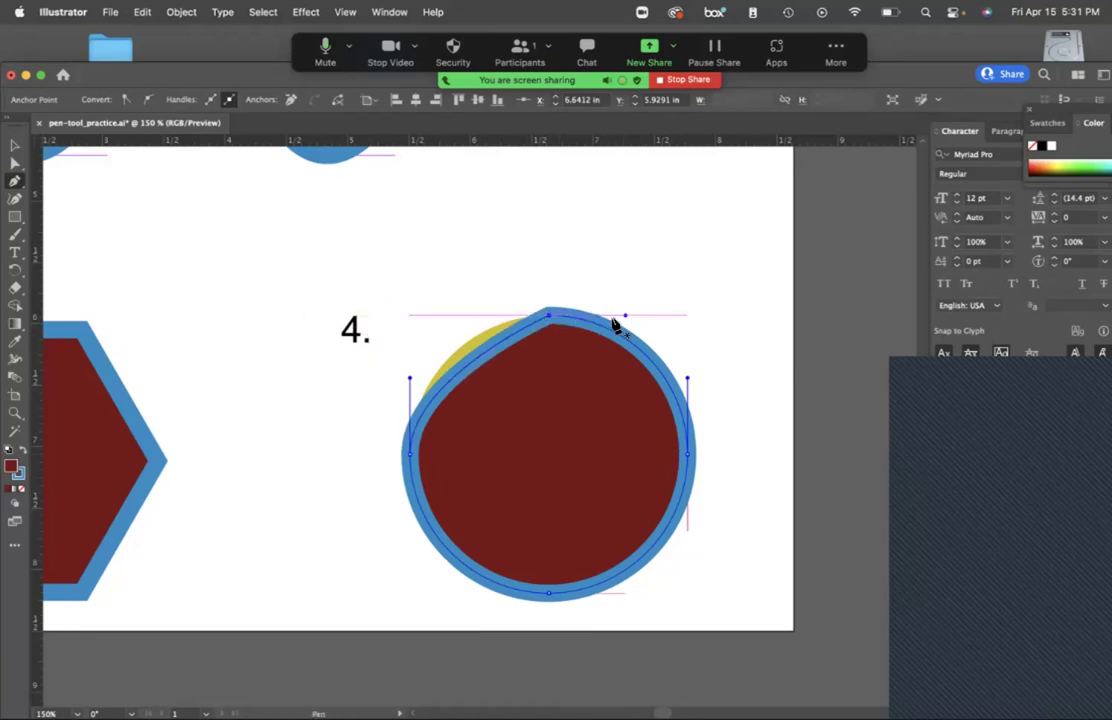
{"action": "key", "text": "super+z"}
{"action": "left_click", "coordinate": [549, 319]}
{"action": "left_click_drag", "start_coordinate": [573, 320], "coordinate": [625, 318]}
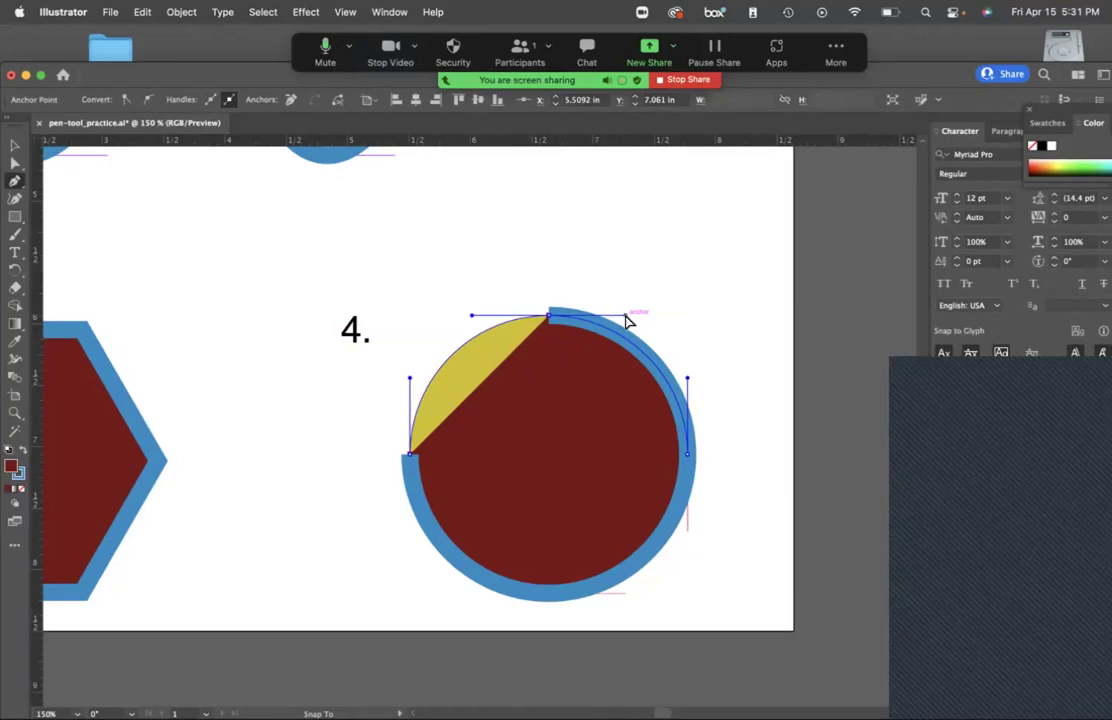
{"action": "mouse_move", "coordinate": [627, 320]}
{"action": "left_mouse_down"}
{"action": "mouse_move", "coordinate": [596, 387]}
{"action": "mouse_move", "coordinate": [536, 409]}
{"action": "mouse_move", "coordinate": [598, 372]}
{"action": "mouse_move", "coordinate": [608, 273]}
{"action": "mouse_move", "coordinate": [563, 221]}
{"action": "mouse_move", "coordinate": [616, 293]}
{"action": "mouse_move", "coordinate": [618, 355]}
{"action": "mouse_move", "coordinate": [624, 319]}
{"action": "left_mouse_up"}
{"action": "left_click_drag", "start_coordinate": [624, 319], "coordinate": [626, 320]}
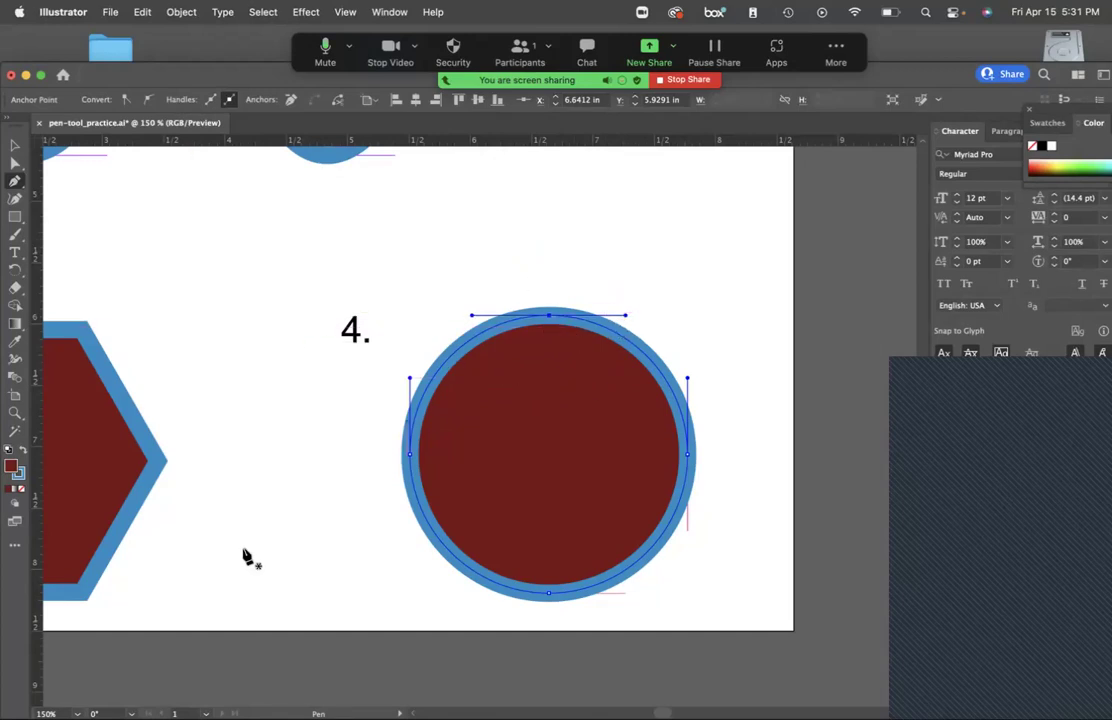
Close pen-tool_practice.ai without saving its changes.
{"action": "scroll", "coordinate": [245, 557], "scroll_direction": "left", "scroll_amount": 3}
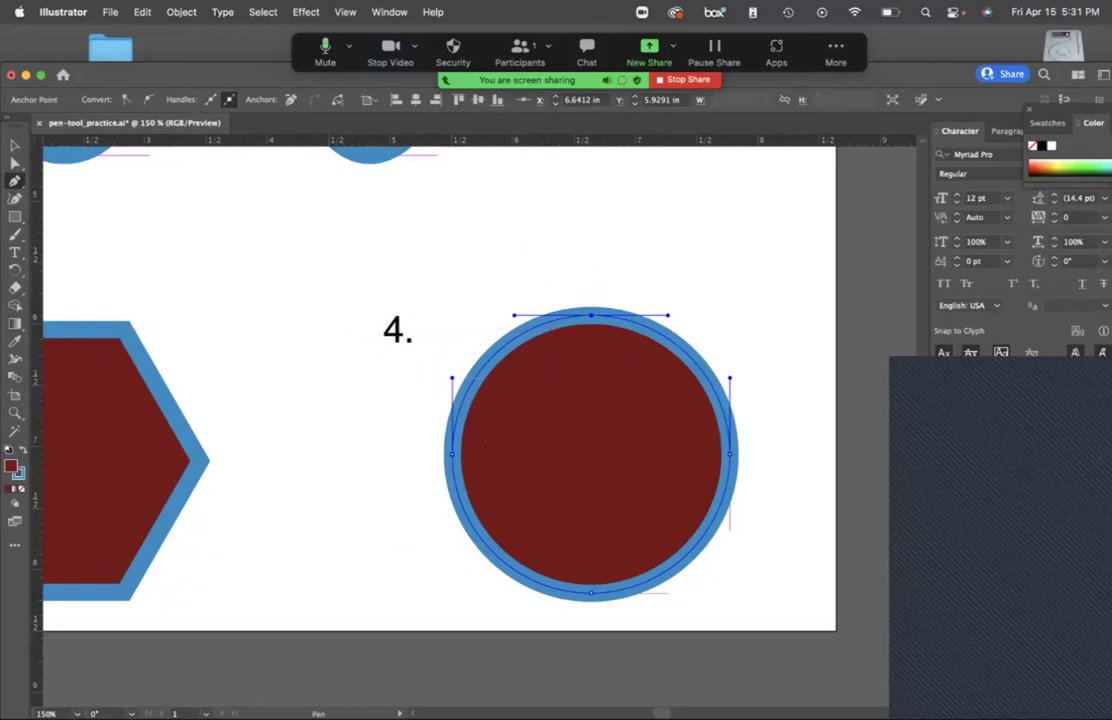
{"action": "key", "text": "a"}
{"action": "key", "text": "super"}
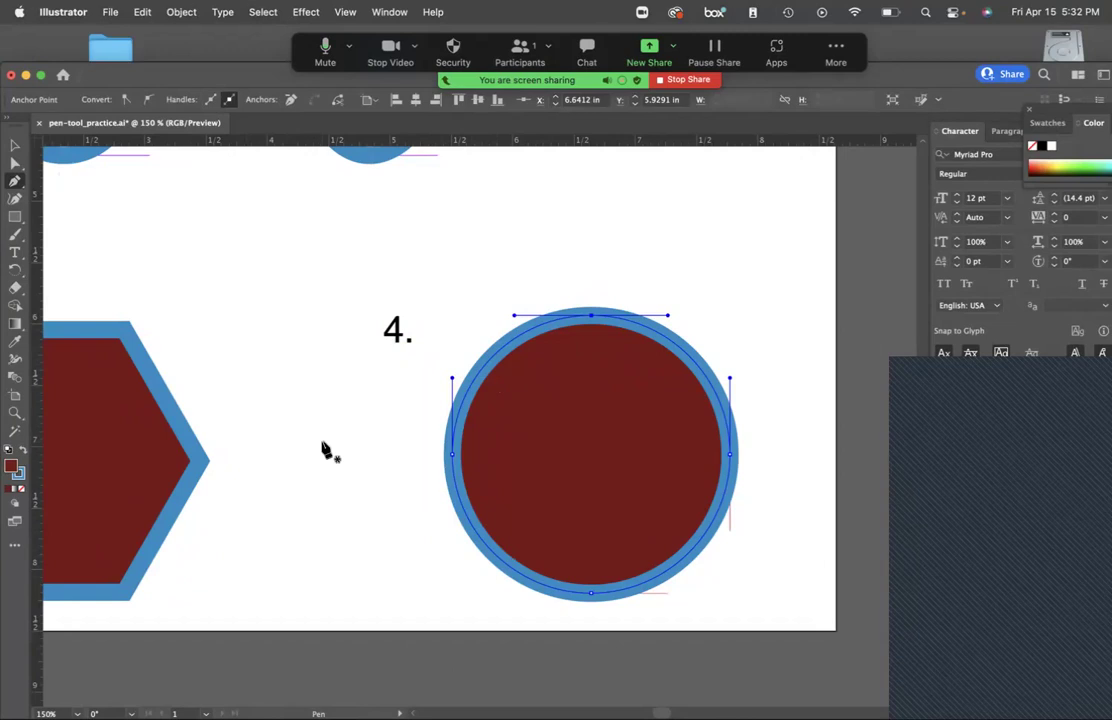
{"action": "key", "text": "super"}
{"action": "key", "text": "super+w"}
{"action": "left_click", "coordinate": [586, 429]}
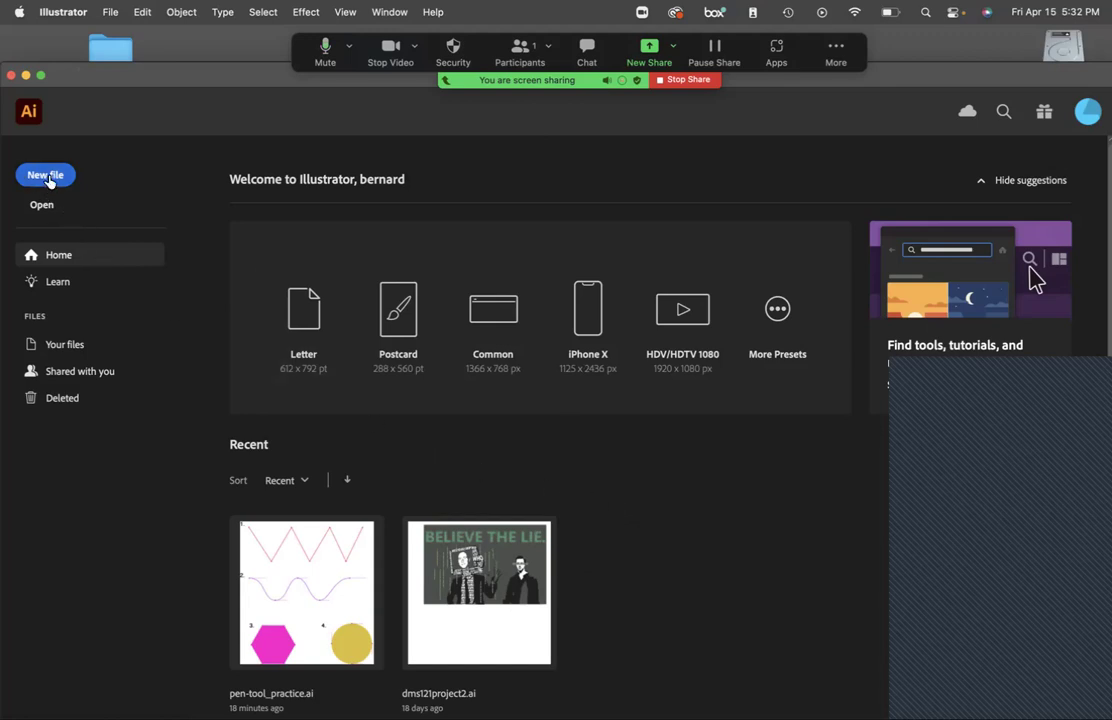
Set up a new Web document with the Common 1366 x 768 px preset and Medium (150 ppi) raster effects.
{"action": "left_click", "coordinate": [53, 182]}
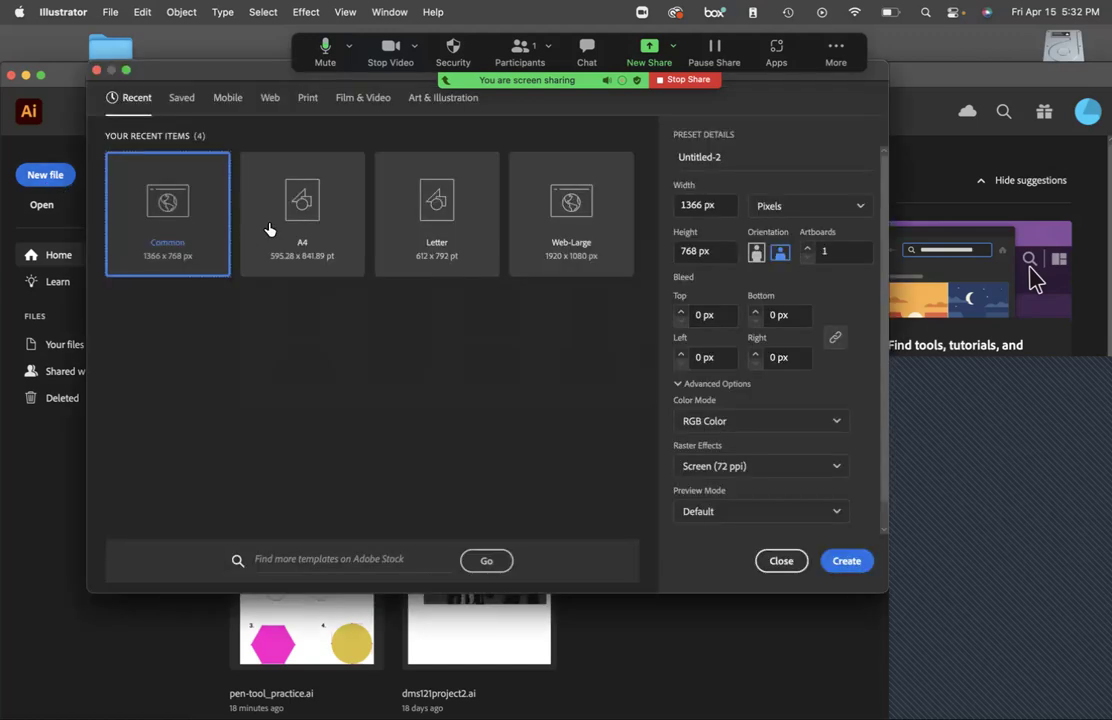
{"action": "left_click", "coordinate": [270, 104]}
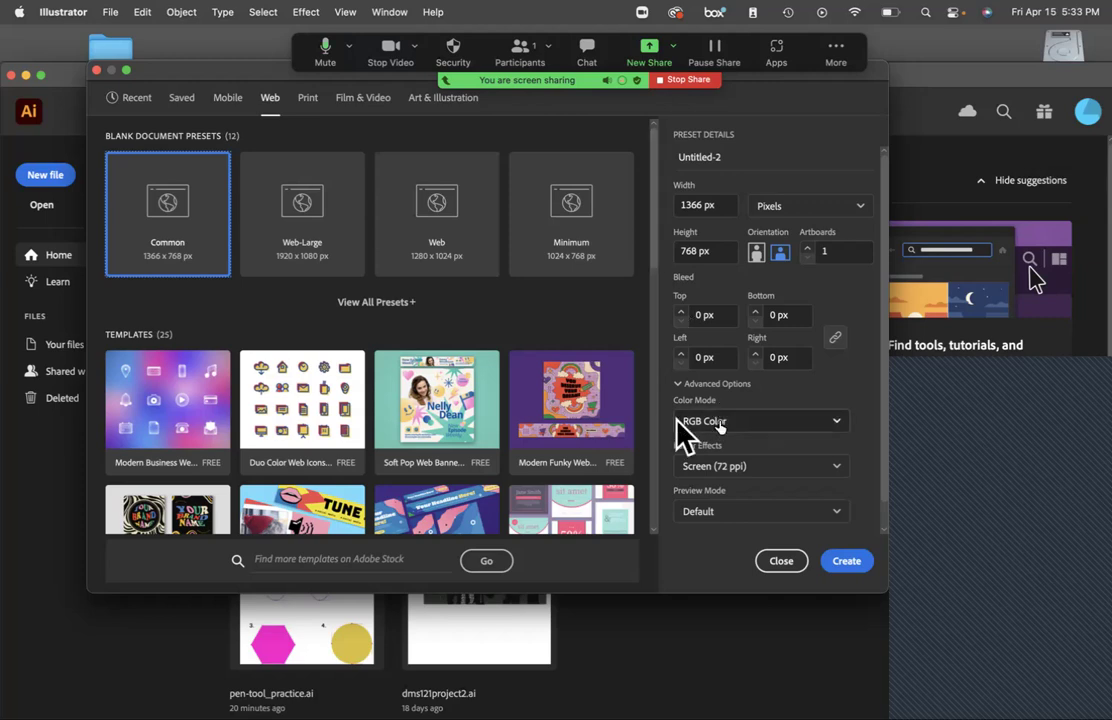
{"action": "left_click", "coordinate": [718, 476]}
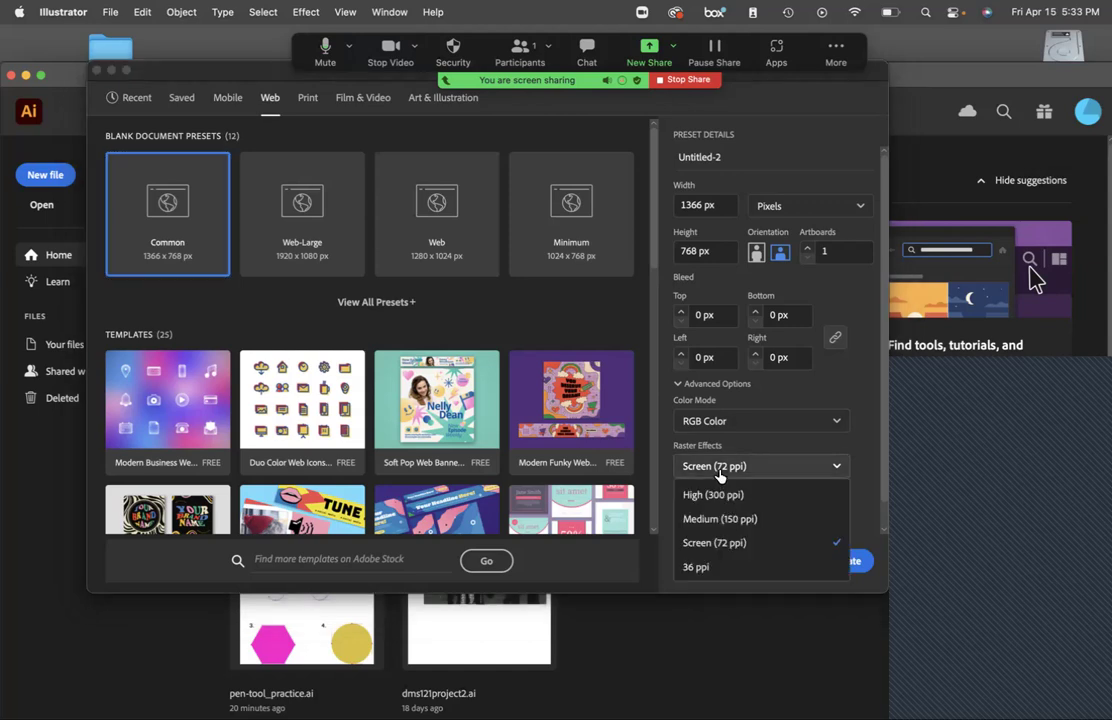
{"action": "left_click", "coordinate": [742, 521]}
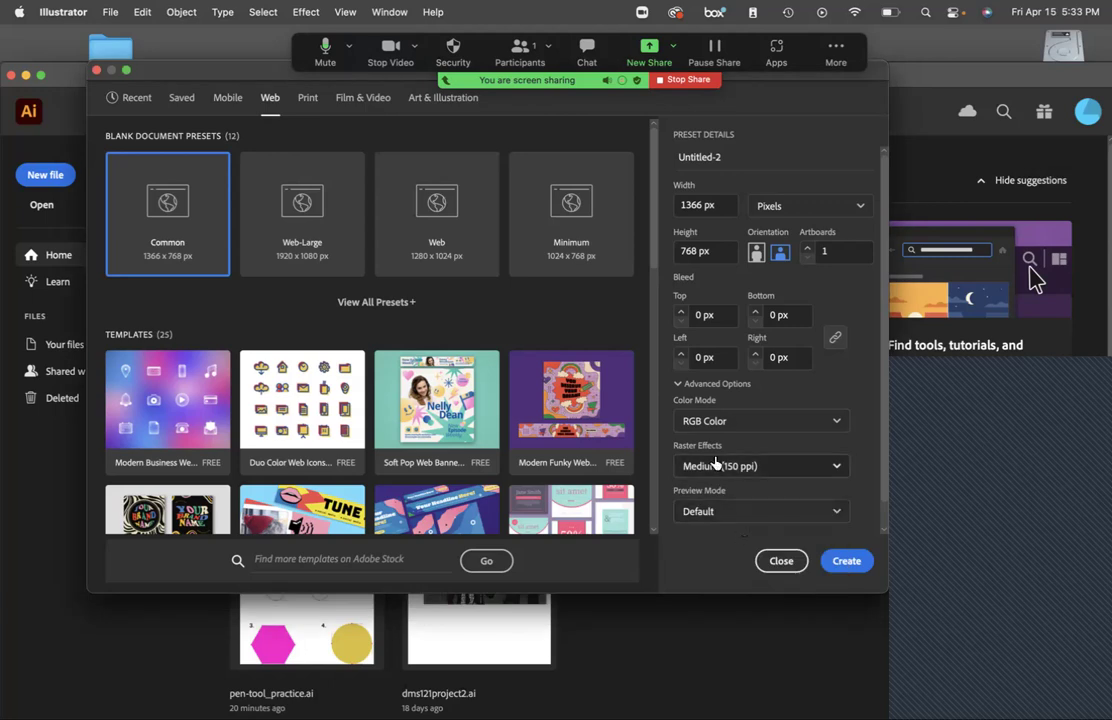
Examine the preview mode choices and the additional document settings, leaving them without changes.
{"action": "left_click", "coordinate": [736, 512]}
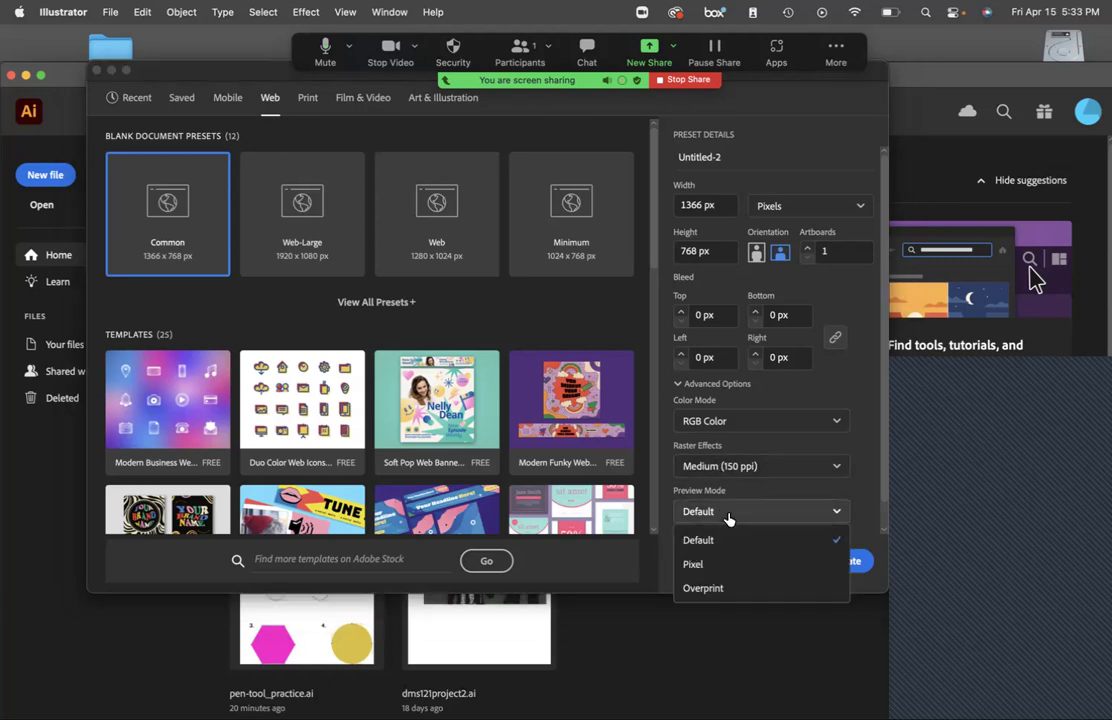
{"action": "left_click", "coordinate": [864, 498]}
{"action": "scroll", "coordinate": [866, 504], "scroll_direction": "down", "scroll_amount": 1}
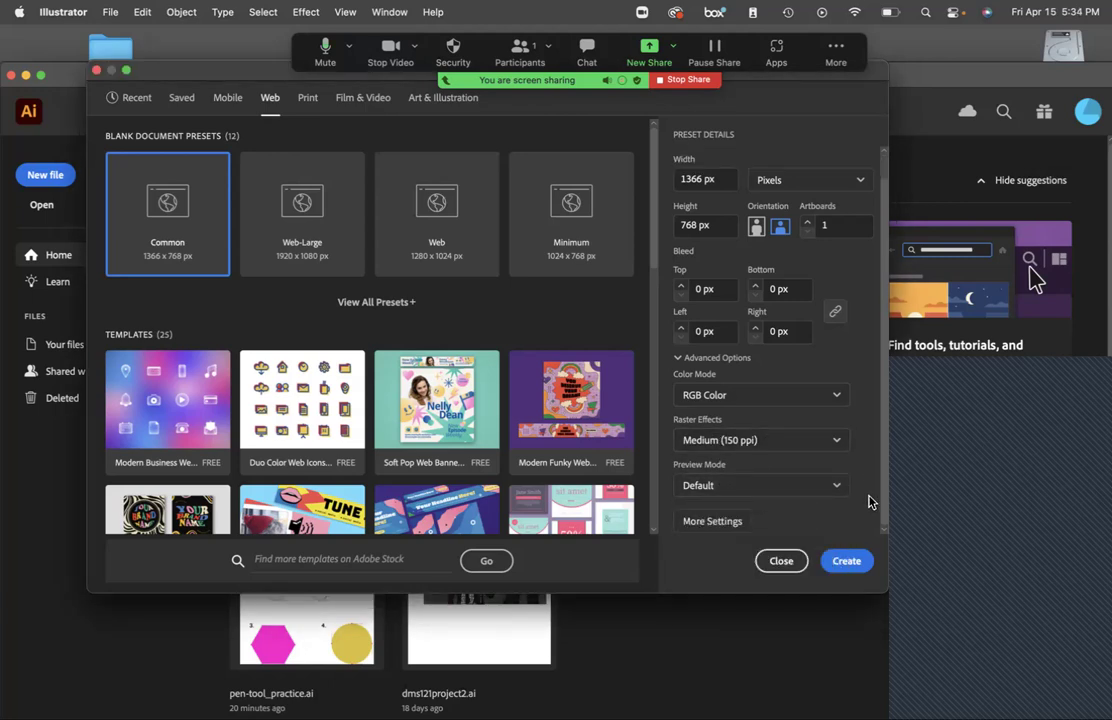
{"action": "scroll", "coordinate": [866, 504], "scroll_direction": "up", "scroll_amount": 1}
{"action": "scroll", "coordinate": [867, 505], "scroll_direction": "down", "scroll_amount": 1}
{"action": "left_click", "coordinate": [718, 528]}
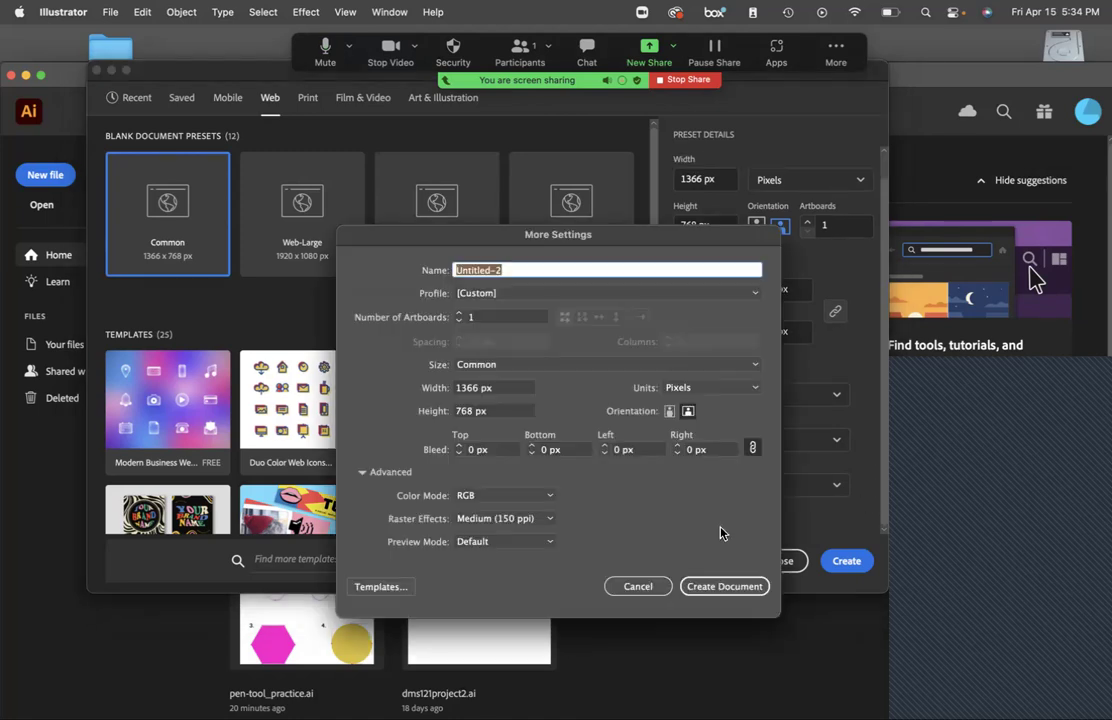
{"action": "left_click", "coordinate": [648, 586]}
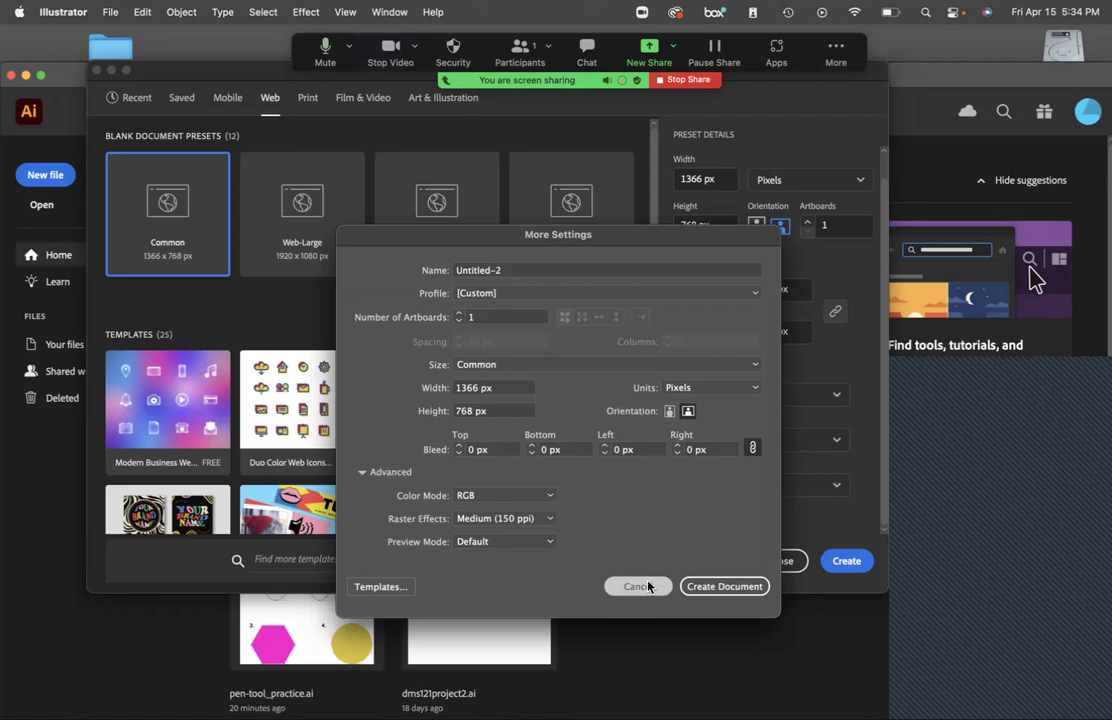
{"action": "left_click", "coordinate": [515, 269]}
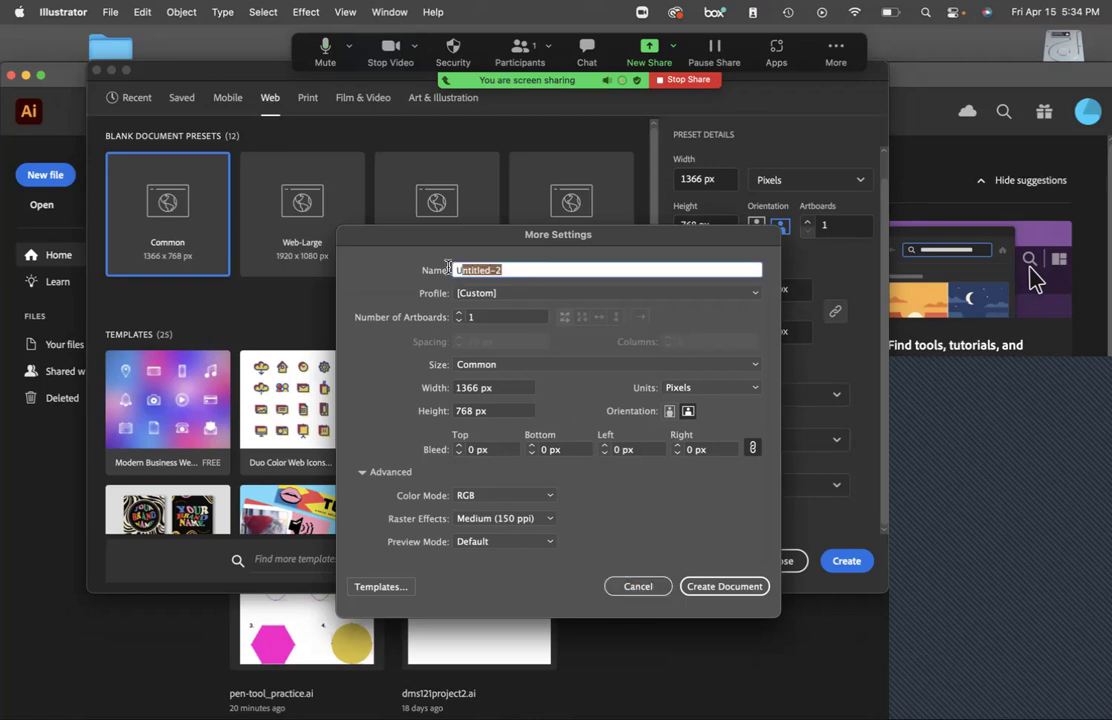
{"action": "left_click", "coordinate": [638, 586]}
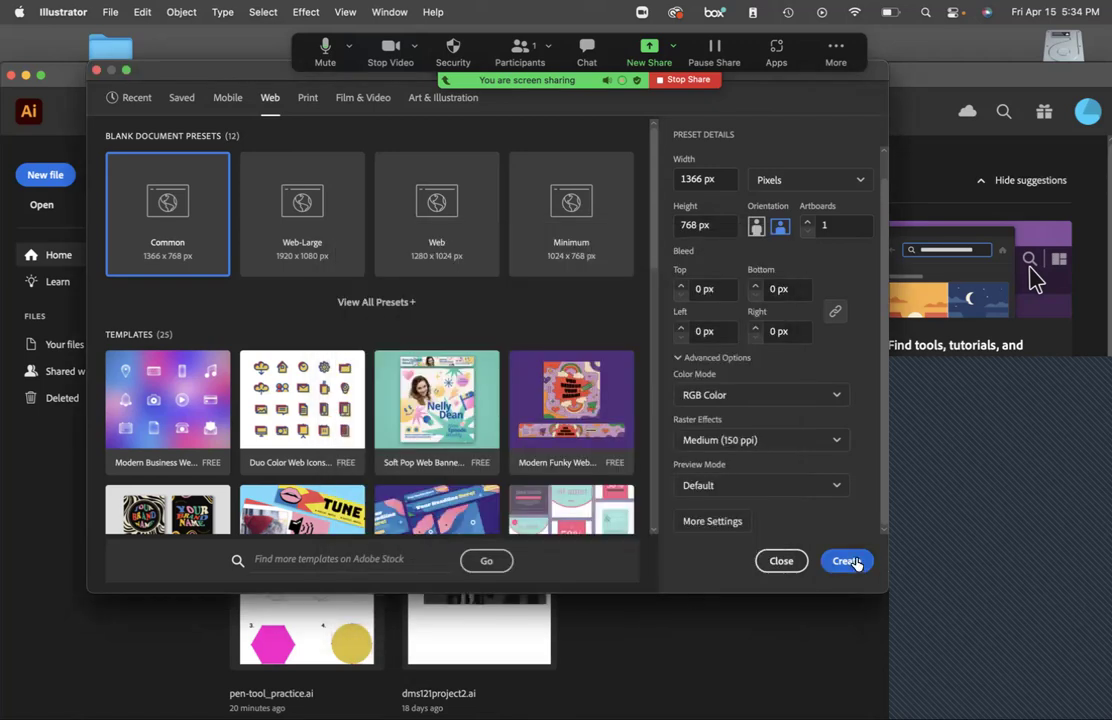
Create the web document and choose the Desktop's exercise_04a folder on the computer as its save location.
{"action": "left_click", "coordinate": [855, 563]}
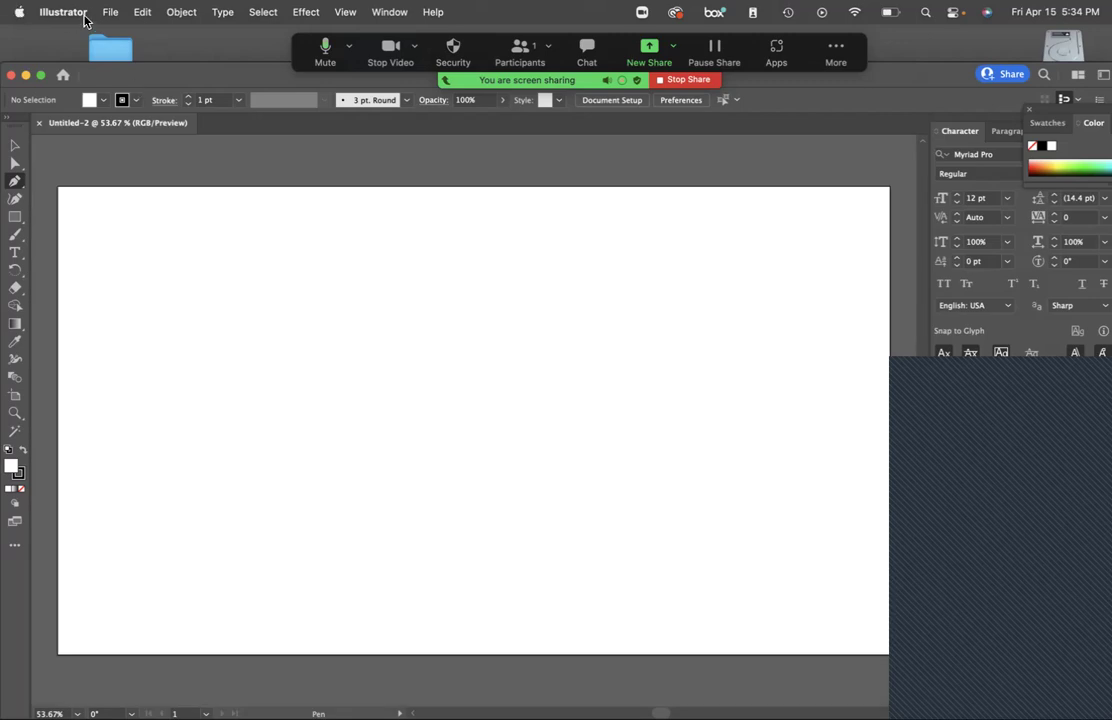
{"action": "left_click", "coordinate": [85, 15]}
{"action": "mouse_move", "coordinate": [110, 12]}
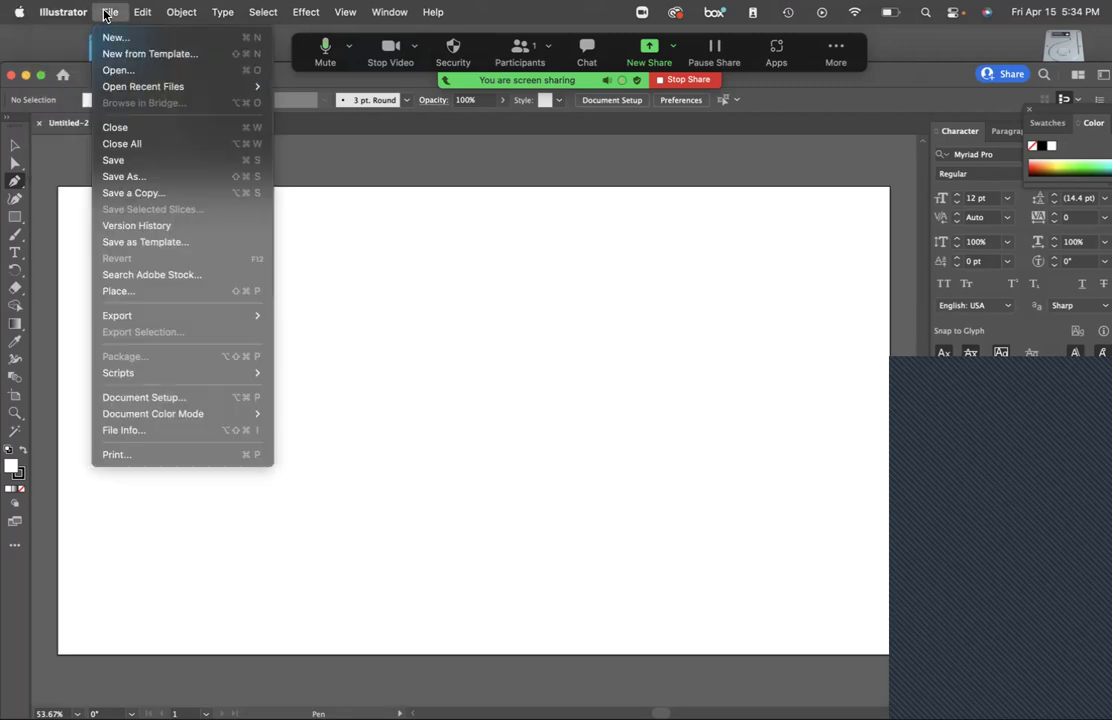
{"action": "left_click", "coordinate": [128, 184]}
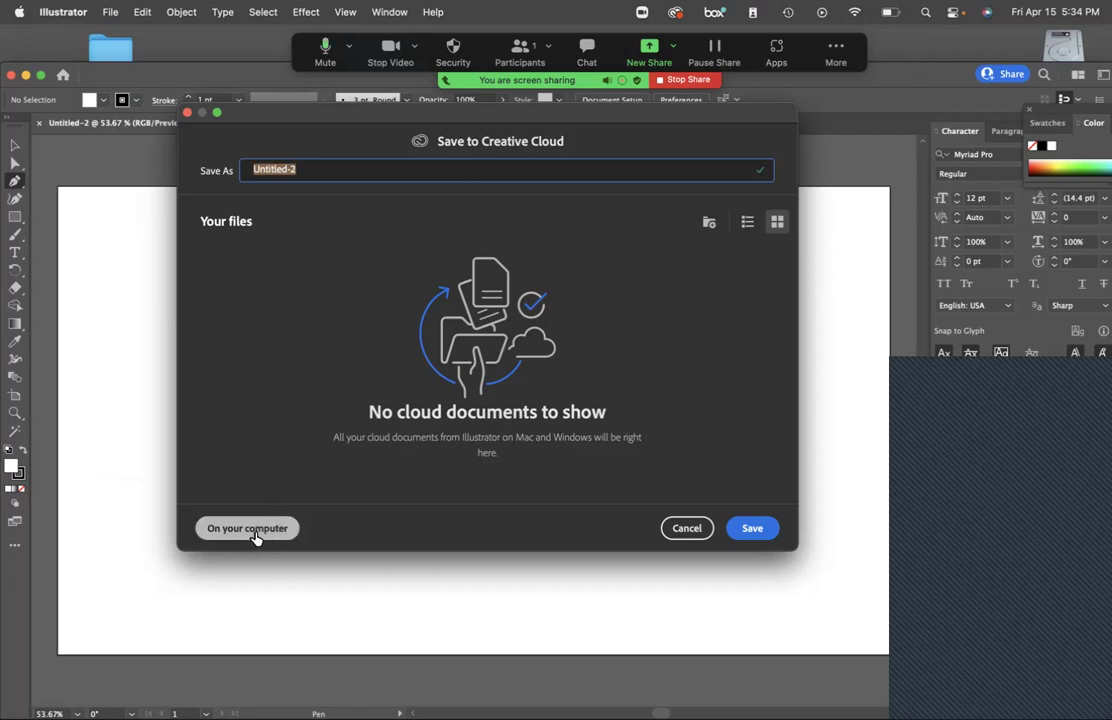
{"action": "left_click", "coordinate": [255, 530]}
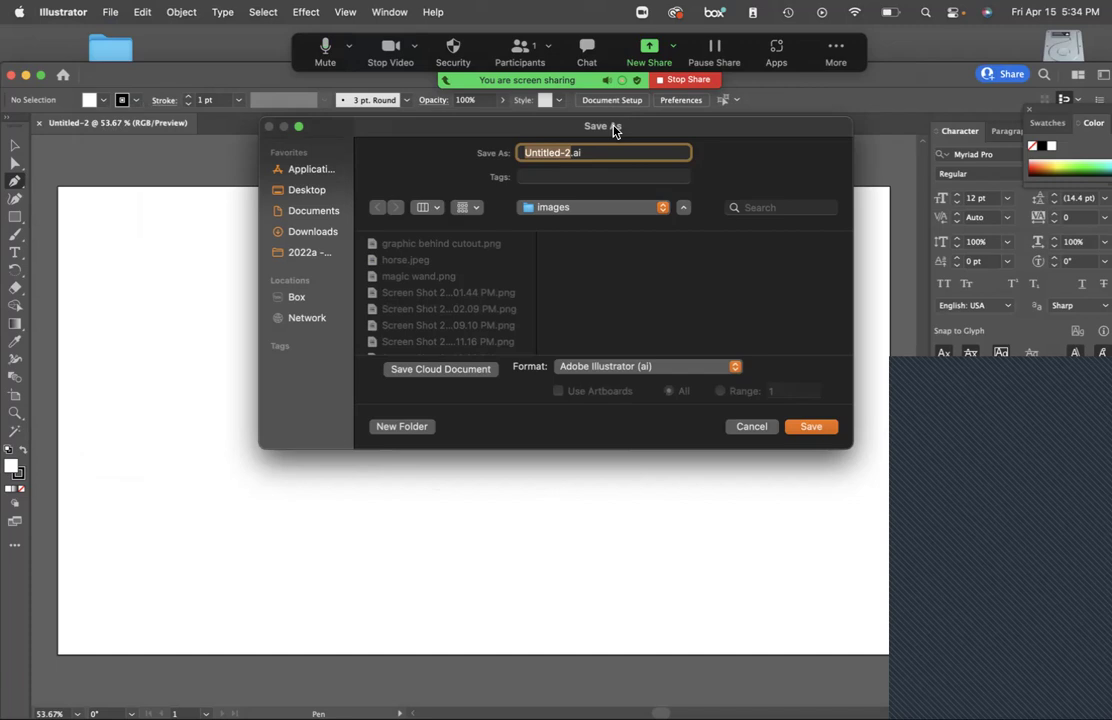
{"action": "left_click_drag", "start_coordinate": [614, 128], "coordinate": [597, 129]}
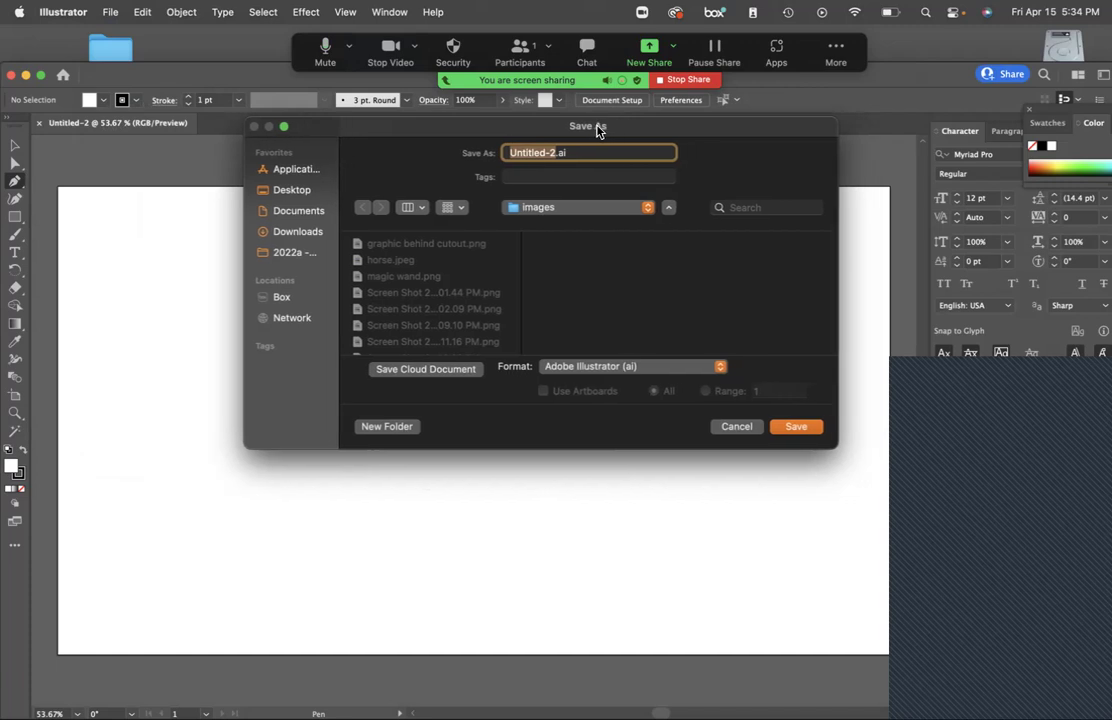
{"action": "left_click", "coordinate": [294, 193]}
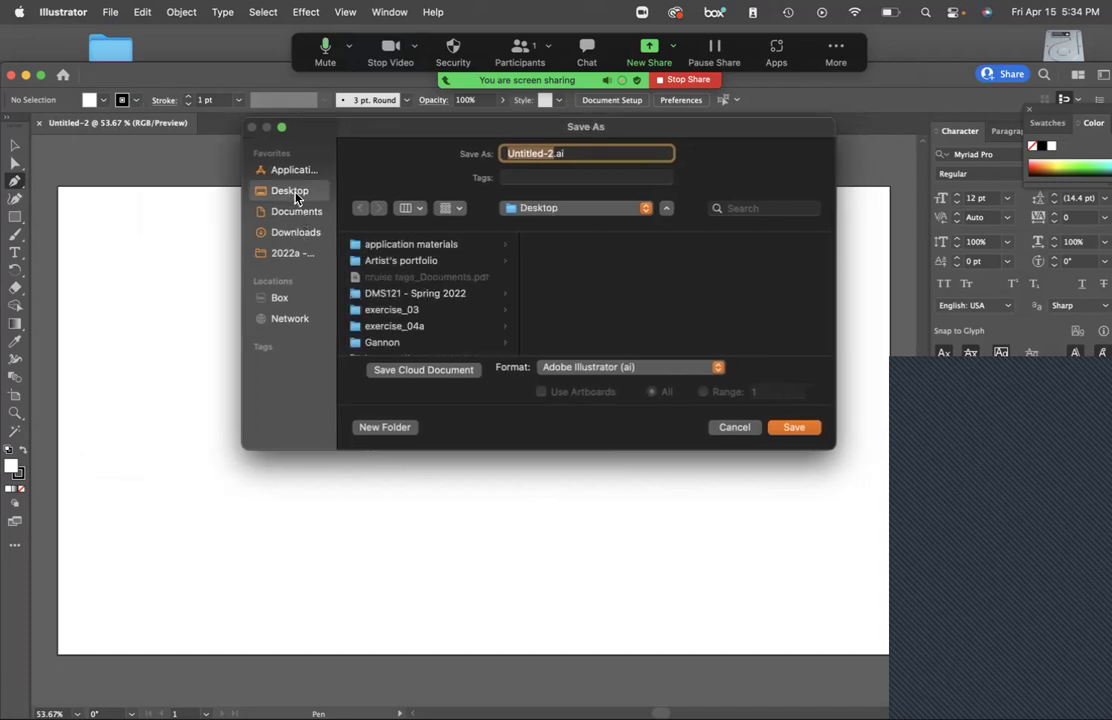
{"action": "left_click", "coordinate": [406, 327]}
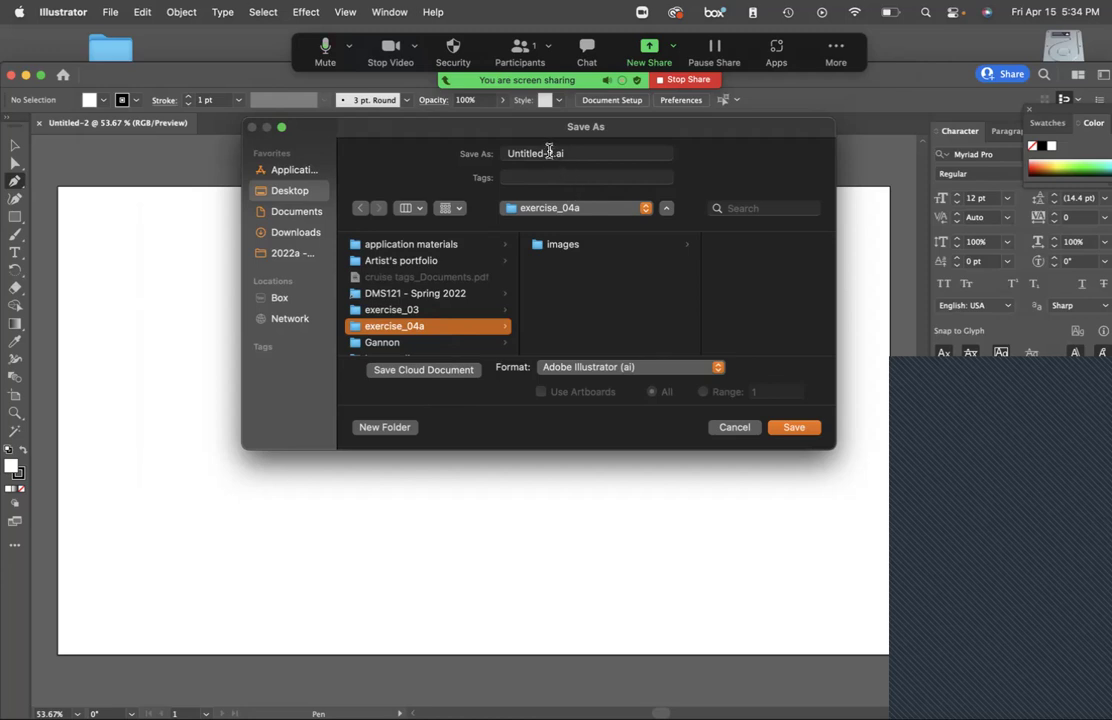
Name the file with the author's surname followed by "- ex4a" and save it in Adobe Illustrator (ai) format.
{"action": "left_click", "coordinate": [514, 152]}
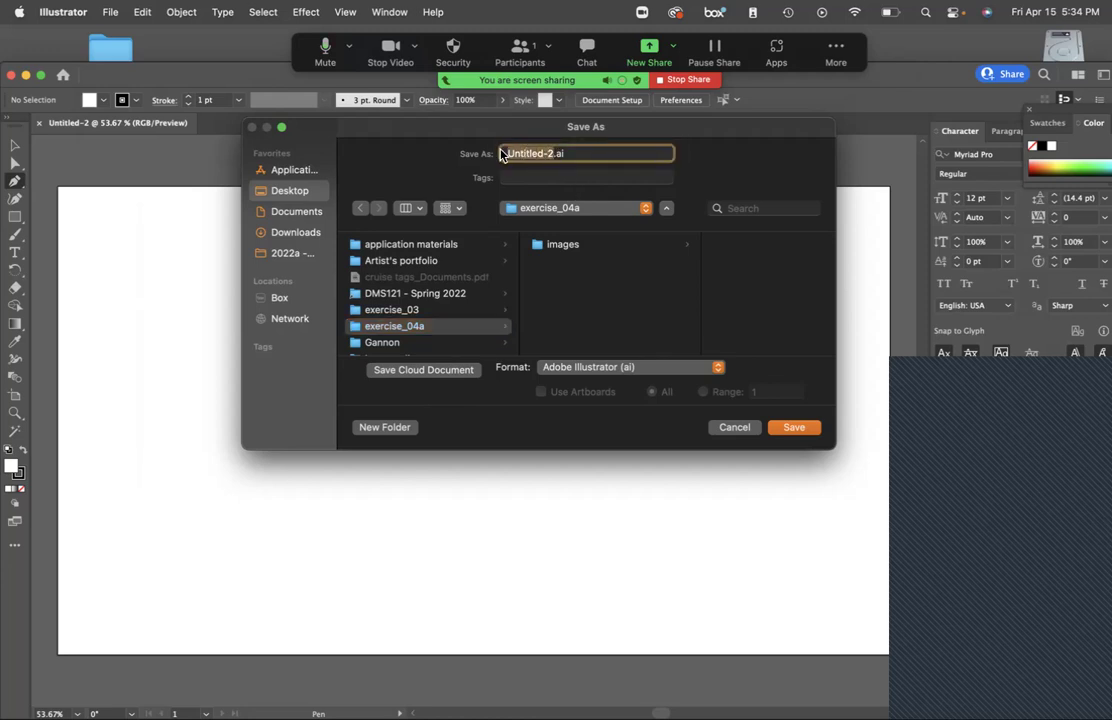
{"action": "type", "text": "dolecki-"}
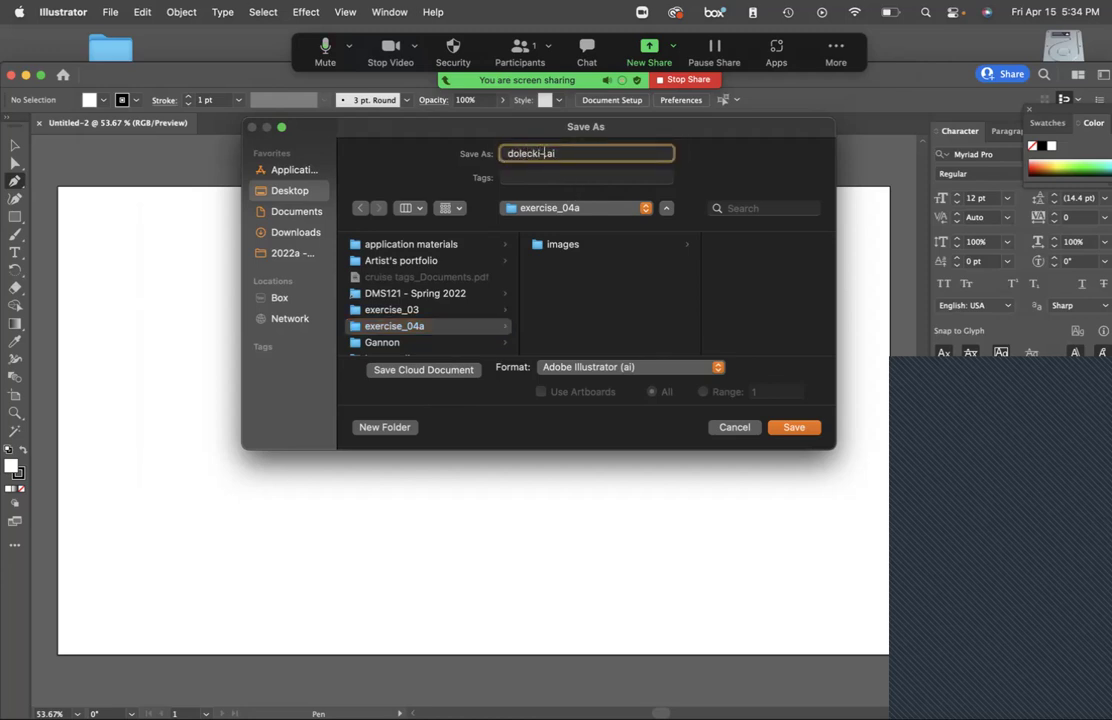
{"action": "type", "text": " ex4a"}
{"action": "left_click", "coordinate": [575, 369]}
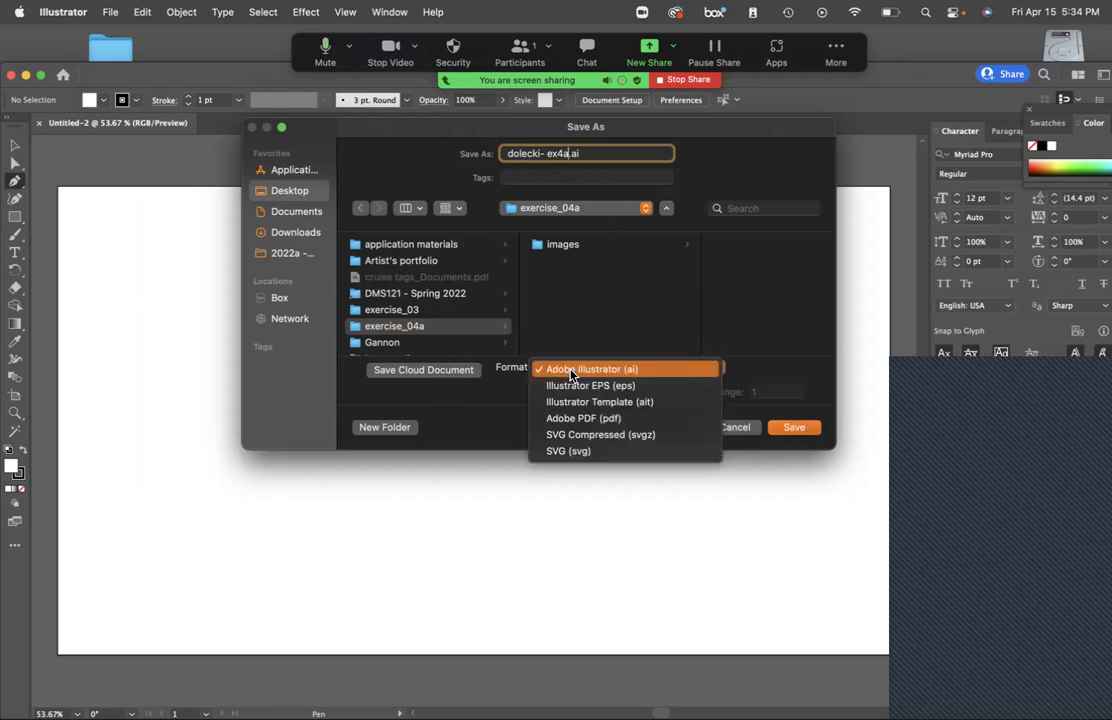
{"action": "left_click", "coordinate": [645, 374]}
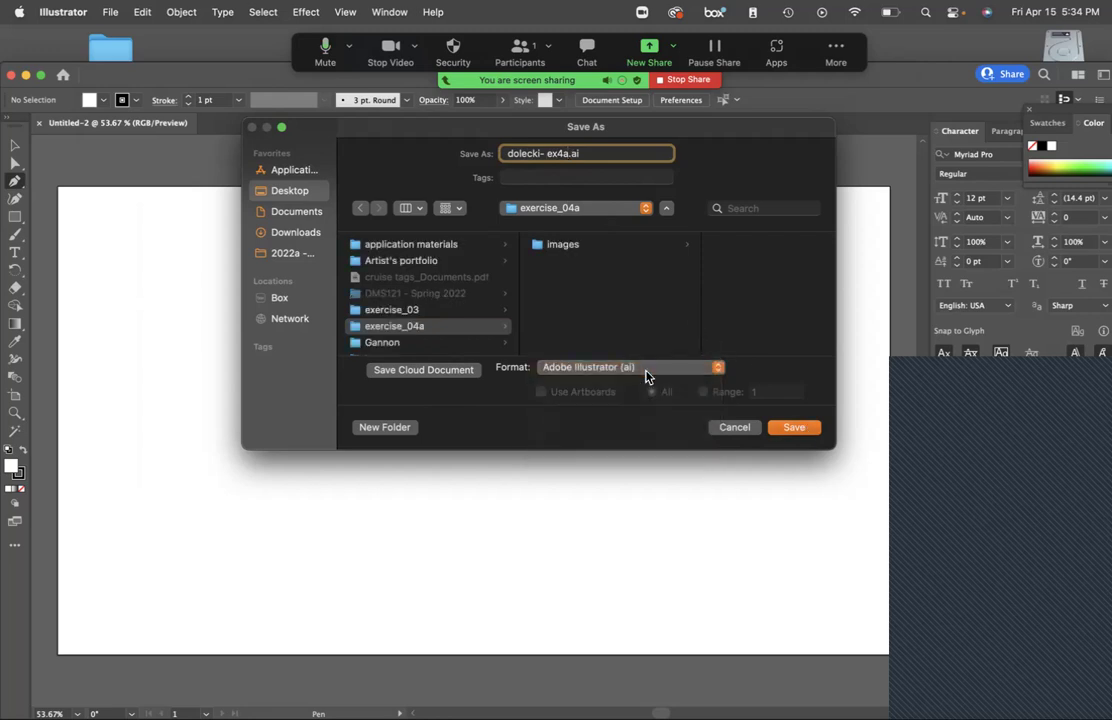
{"action": "left_click", "coordinate": [803, 429]}
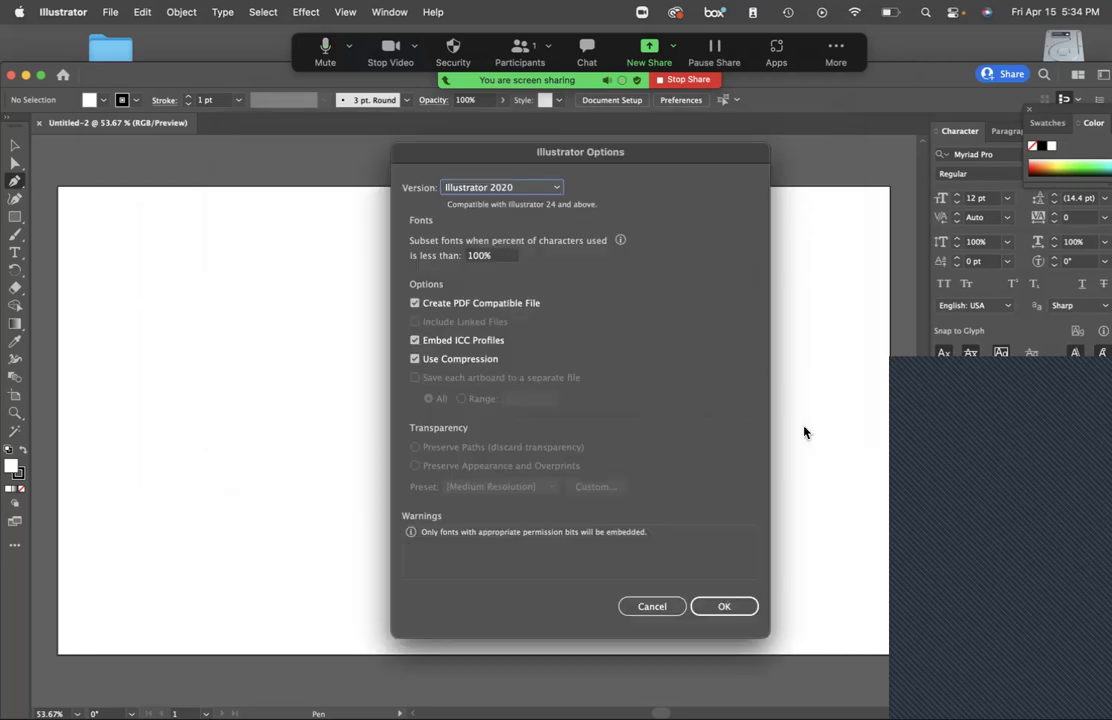
Review the legacy version choices, keep Illustrator 2020 as the file version, and accept the save options.
{"action": "left_click", "coordinate": [556, 188]}
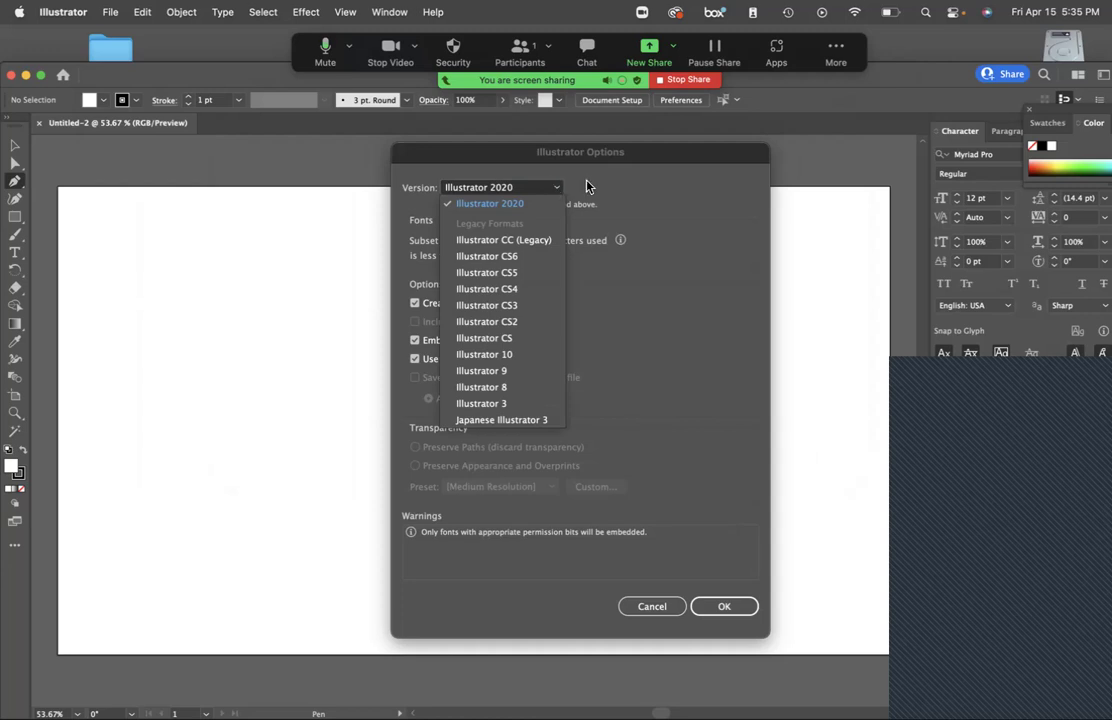
{"action": "left_click", "coordinate": [580, 186]}
{"action": "mouse_move", "coordinate": [8, 293]}
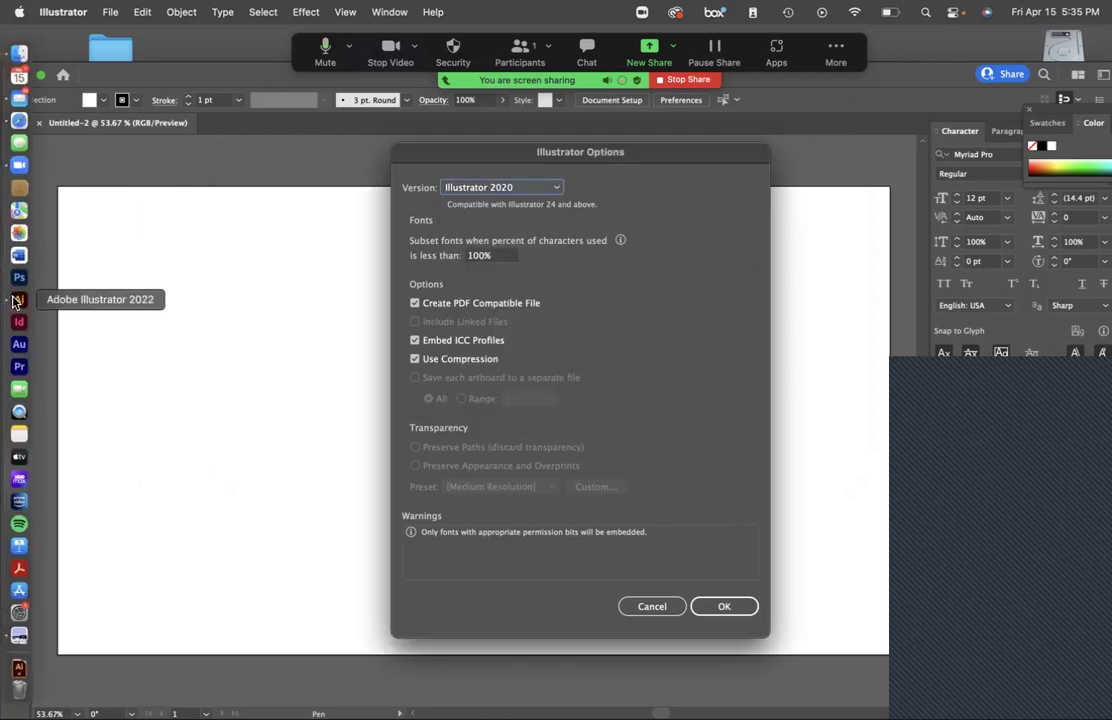
{"action": "left_click", "coordinate": [474, 187]}
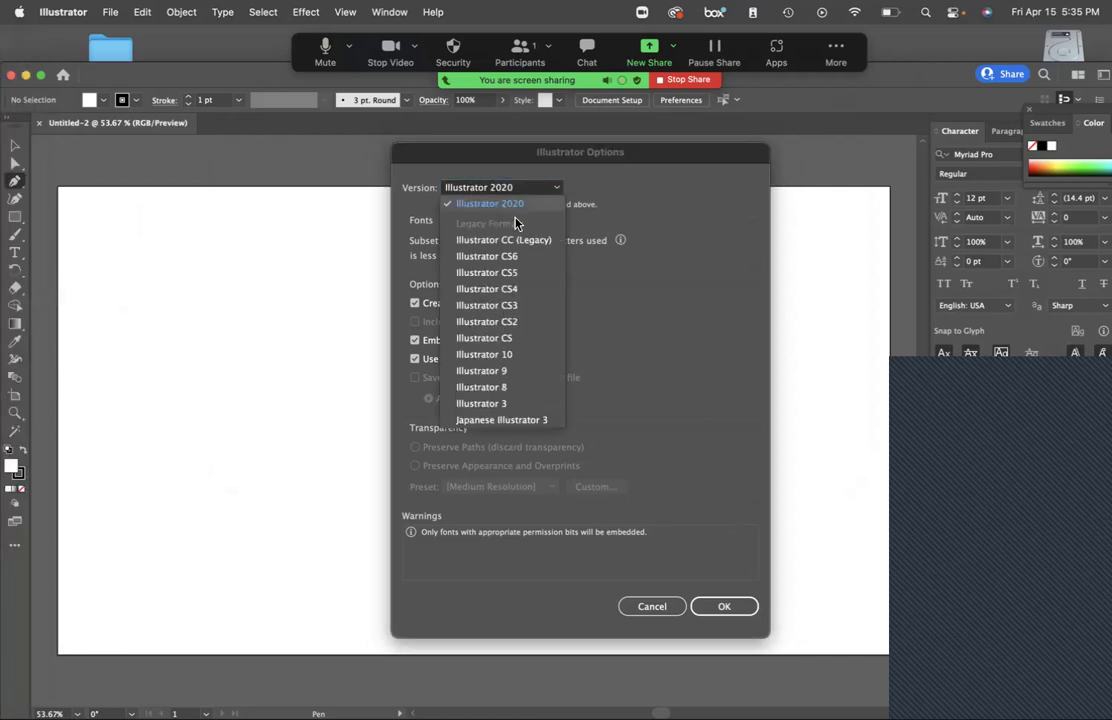
{"action": "left_click", "coordinate": [629, 204]}
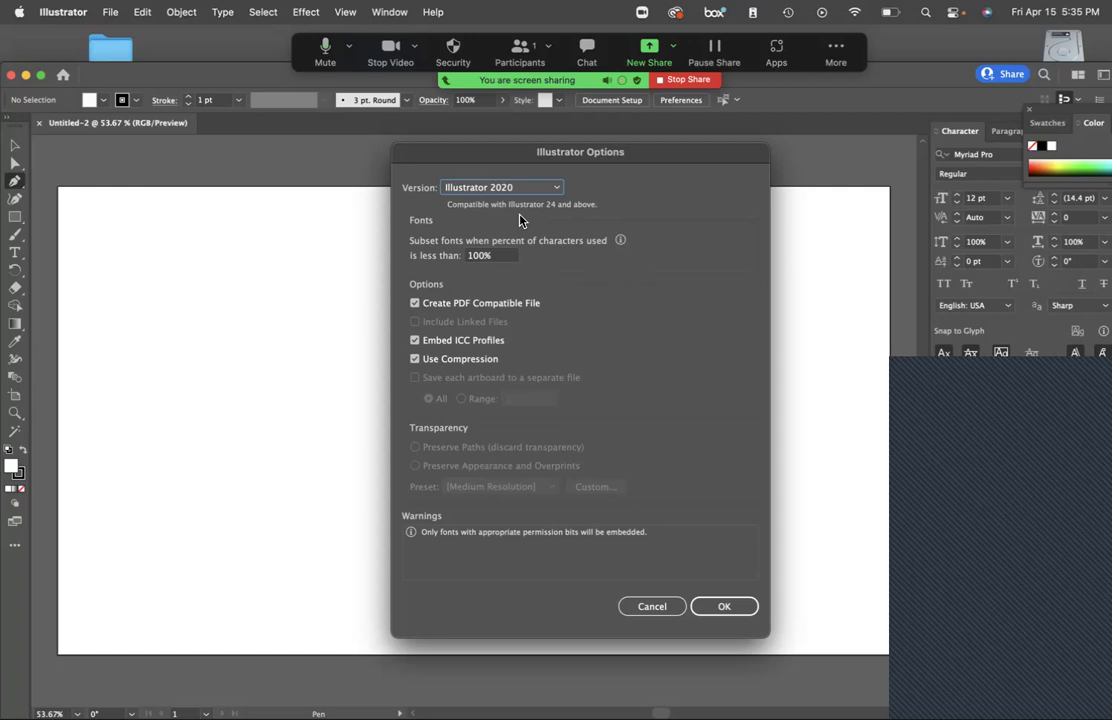
{"action": "left_click", "coordinate": [741, 607]}
{"action": "left_click", "coordinate": [556, 190]}
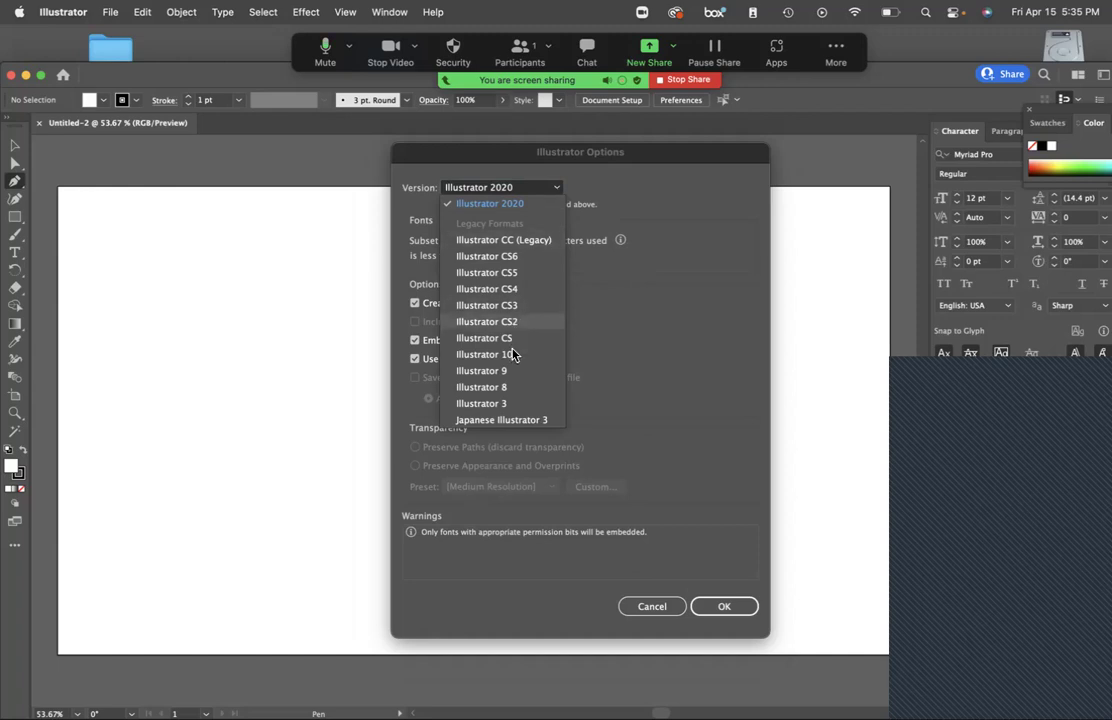
{"action": "left_click", "coordinate": [664, 206]}
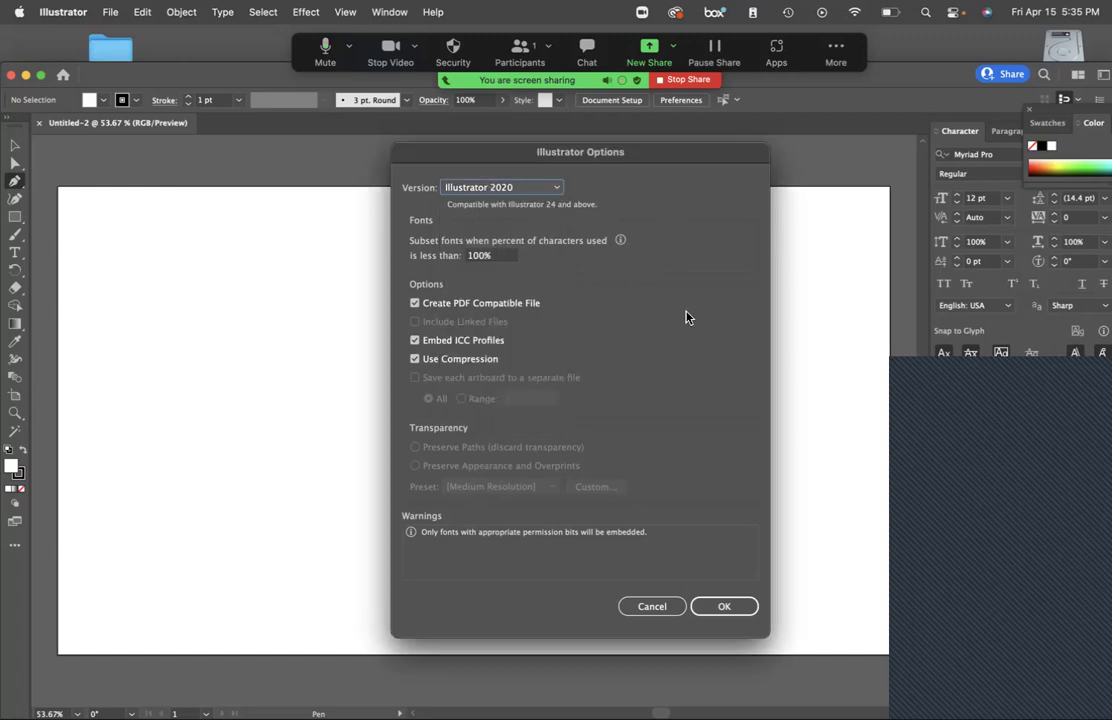
{"action": "left_click", "coordinate": [720, 612]}
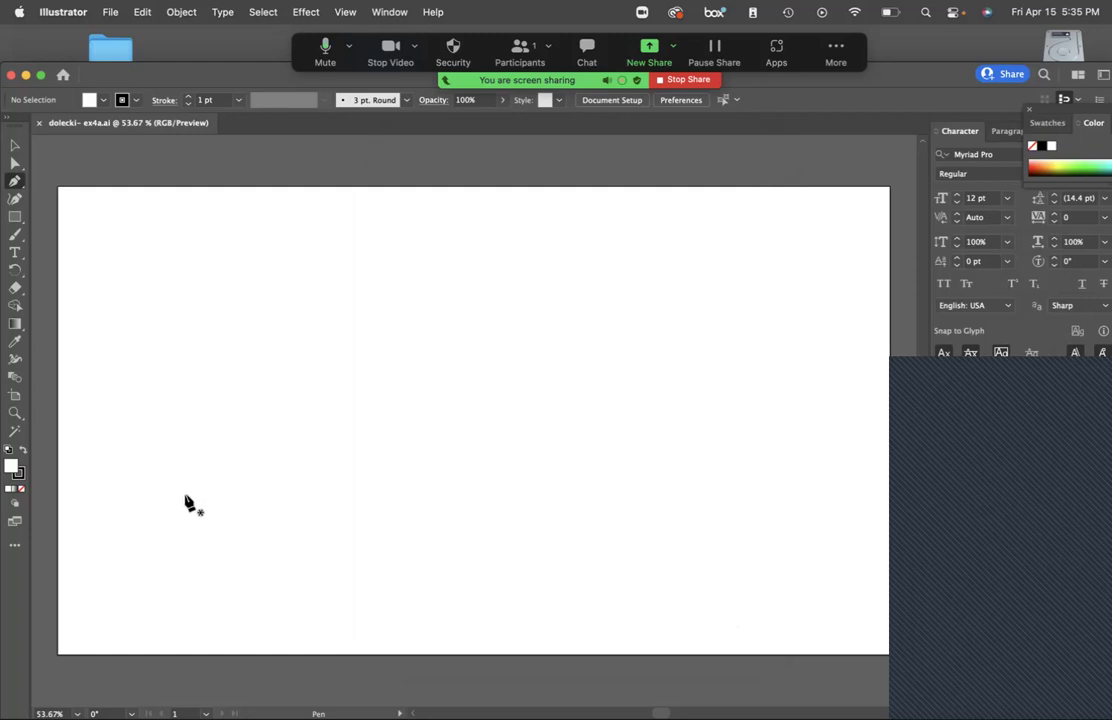
{"action": "scroll", "coordinate": [191, 494], "scroll_direction": "right", "scroll_amount": 2}
{"action": "scroll", "coordinate": [193, 499], "scroll_direction": "left", "scroll_amount": 3}
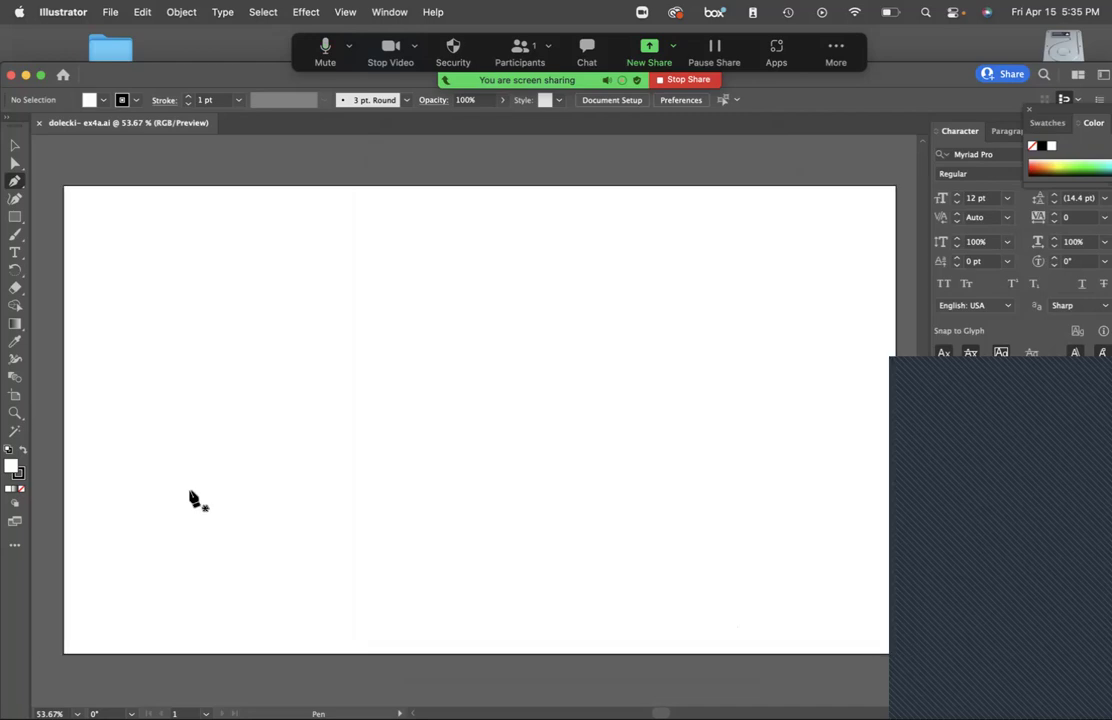
{"action": "scroll", "coordinate": [193, 499], "scroll_direction": "down", "scroll_amount": 1}
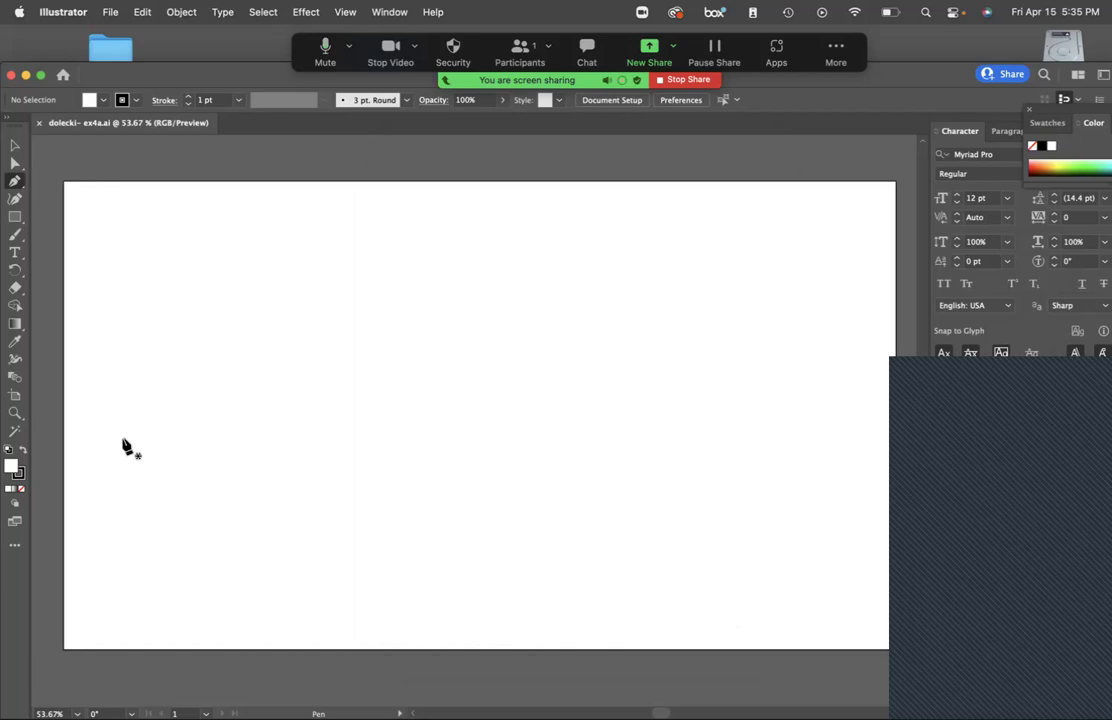
{"action": "left_click", "coordinate": [15, 252]}
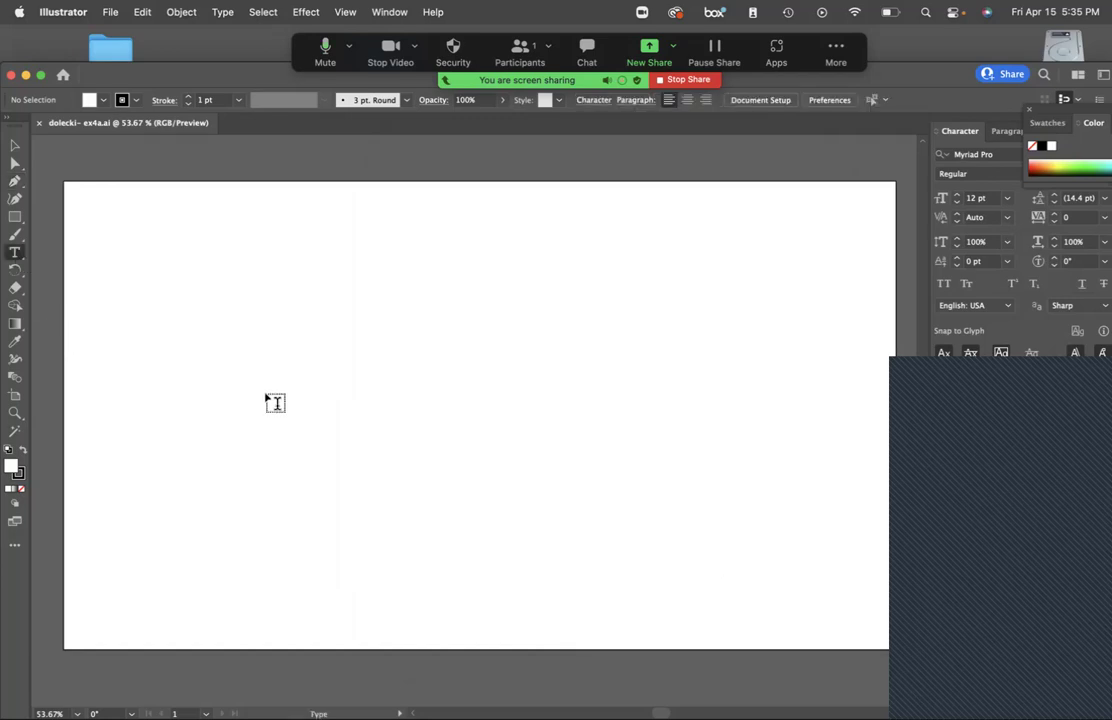
{"action": "left_click", "coordinate": [238, 327]}
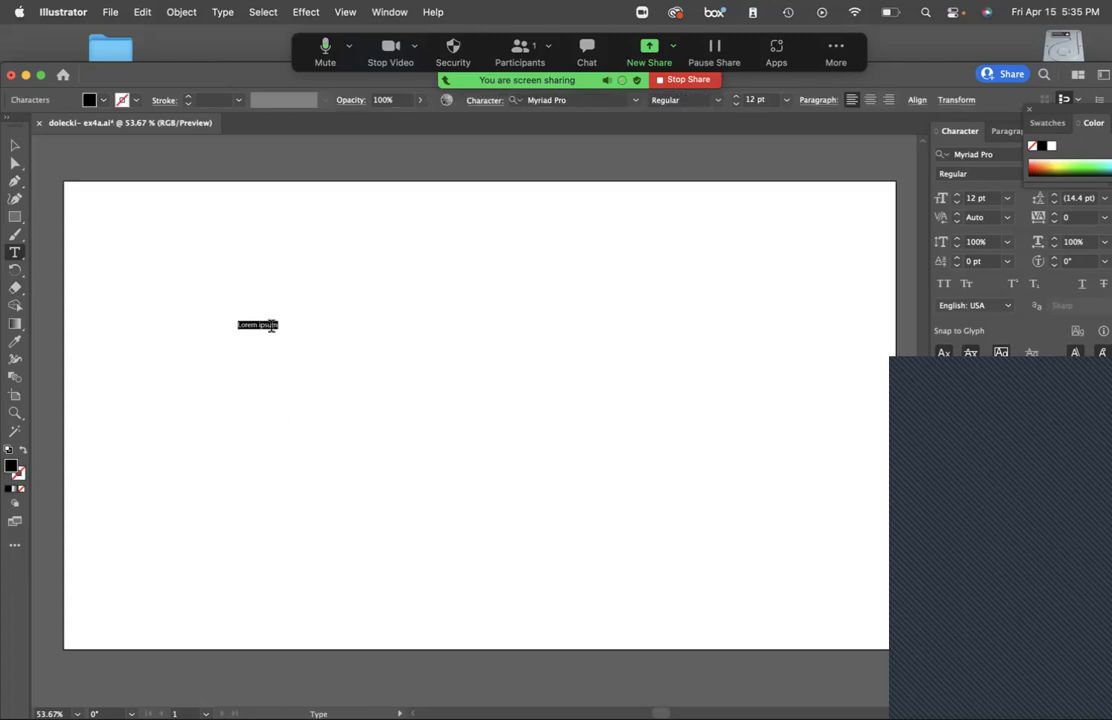
{"action": "key", "text": "Escape"}
{"action": "key", "text": "Delete"}
Draw a wide area-type box across the upper and middle artboard and replace its placeholder text with "goop'd".
{"action": "left_click_drag", "start_coordinate": [151, 241], "coordinate": [822, 490]}
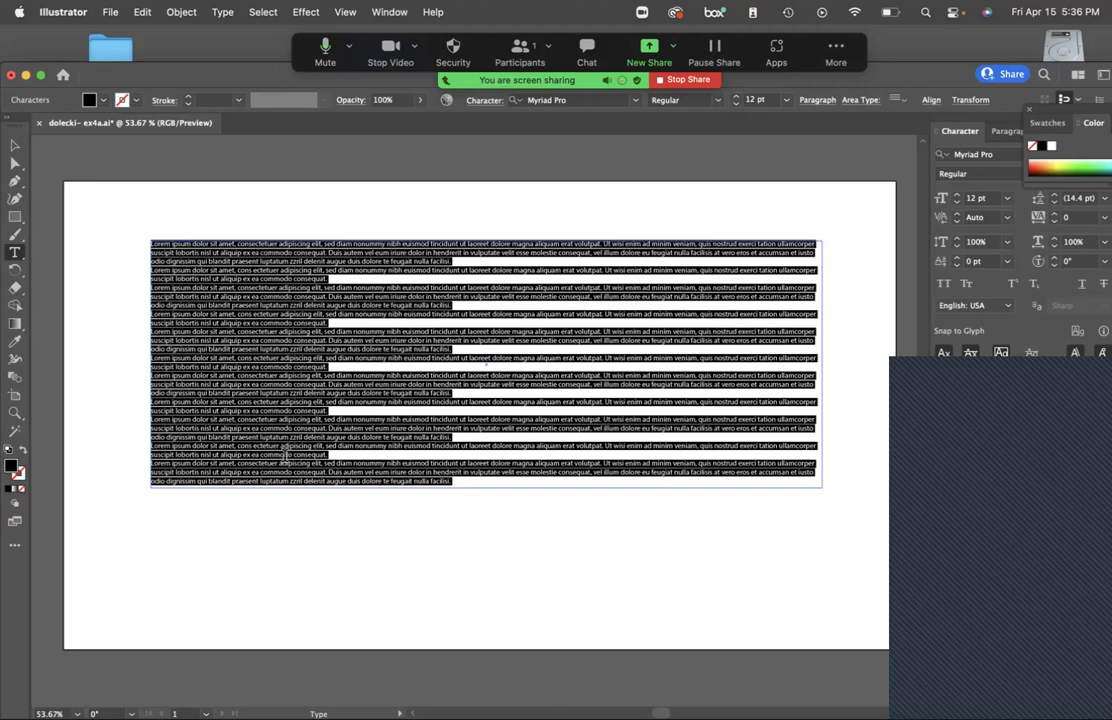
{"action": "key", "text": "BackSpace"}
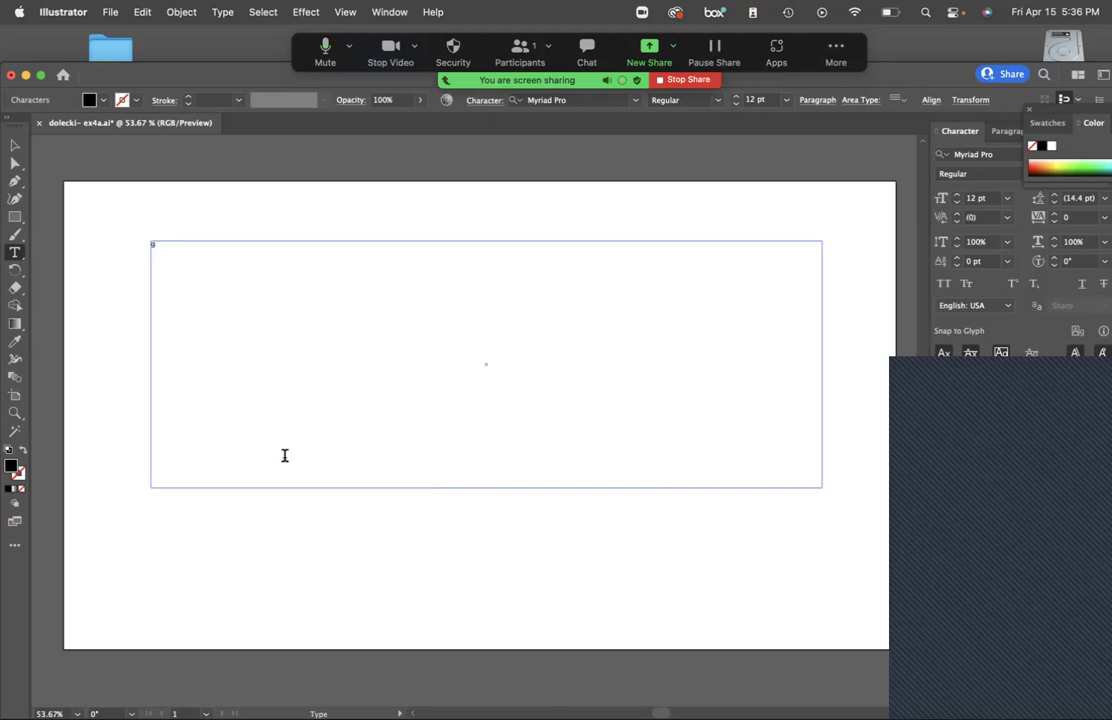
{"action": "type", "text": "google"}
Select all of the "goop'd" text and dock the Color and Swatches panels above the Character panel.
{"action": "key", "text": "super+a"}
{"action": "left_click_drag", "start_coordinate": [1045, 117], "coordinate": [961, 121]}
{"action": "left_click_drag", "start_coordinate": [745, 181], "coordinate": [977, 143]}
{"action": "left_click_drag", "start_coordinate": [702, 184], "coordinate": [990, 145]}
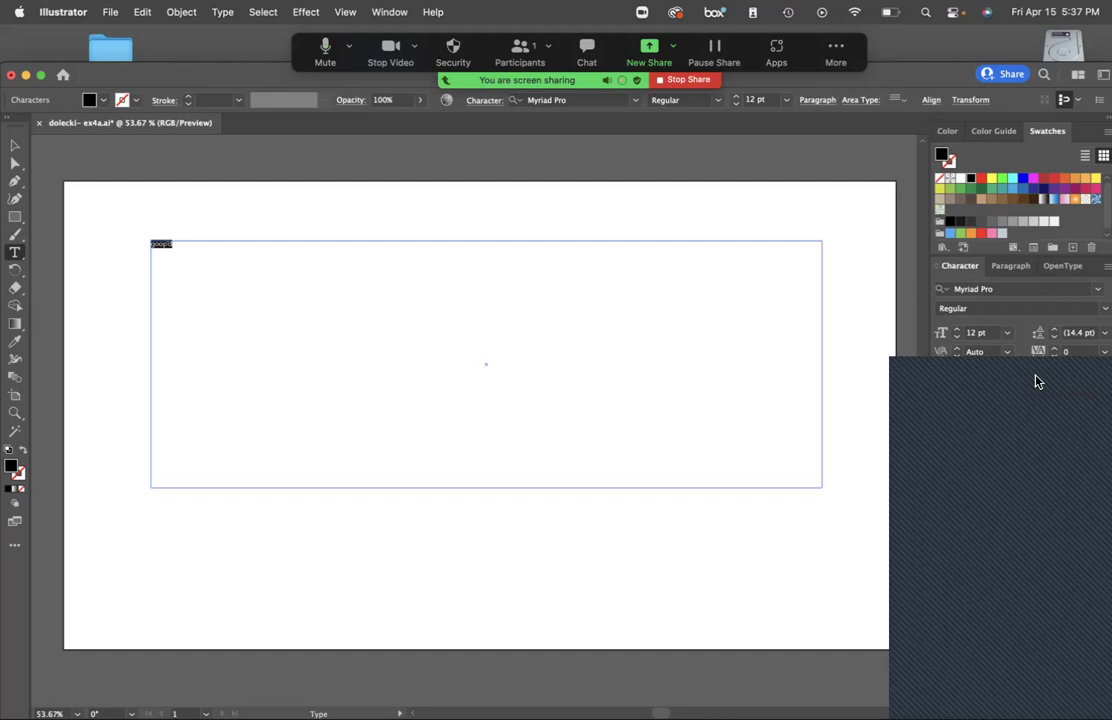
Enlarge the "goop'd" text to 500 pt, trying sizes of 72 pt and 700 pt first.
{"action": "left_click", "coordinate": [1007, 333]}
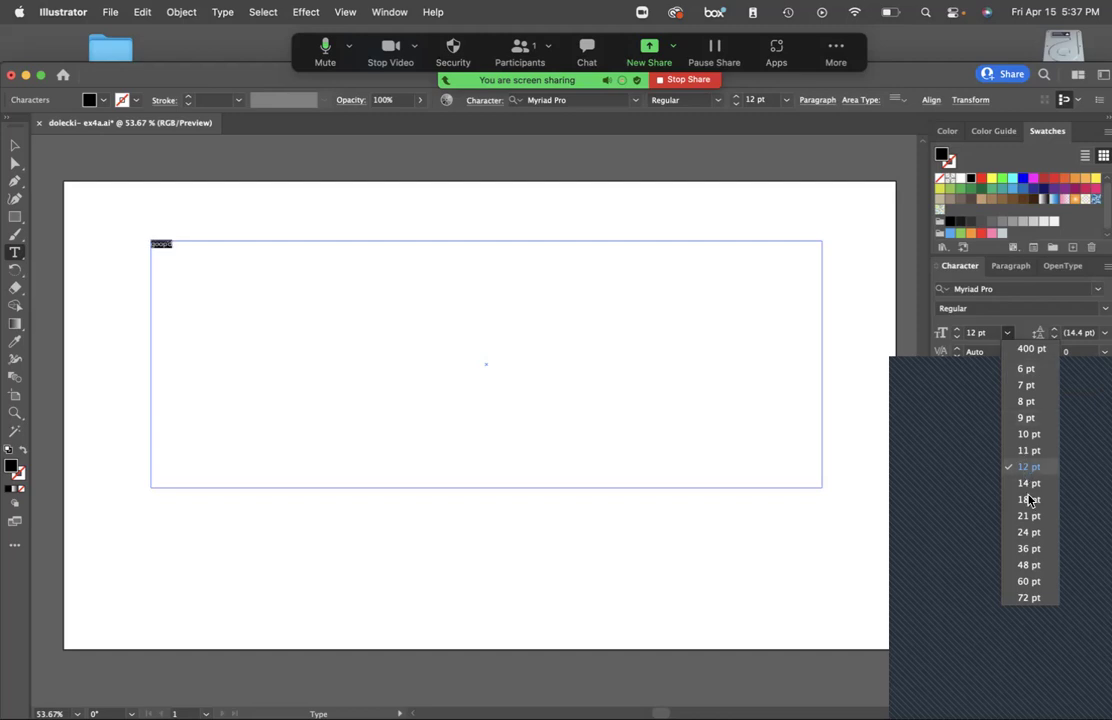
{"action": "left_click", "coordinate": [1045, 598]}
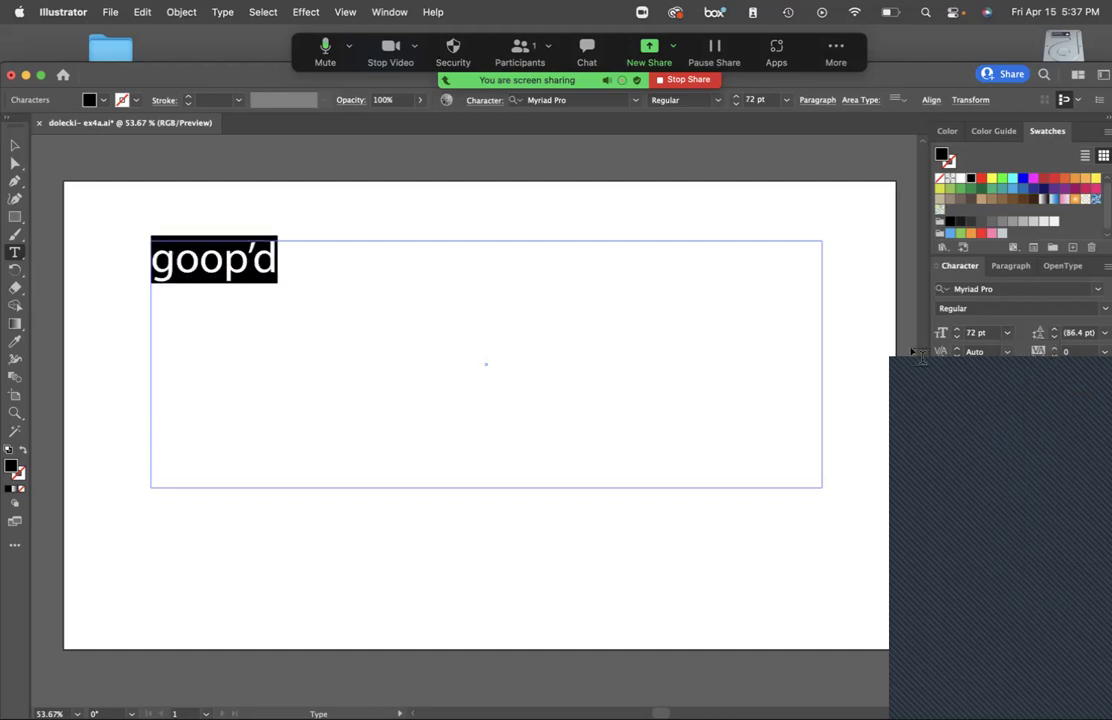
{"action": "left_click", "coordinate": [1008, 334]}
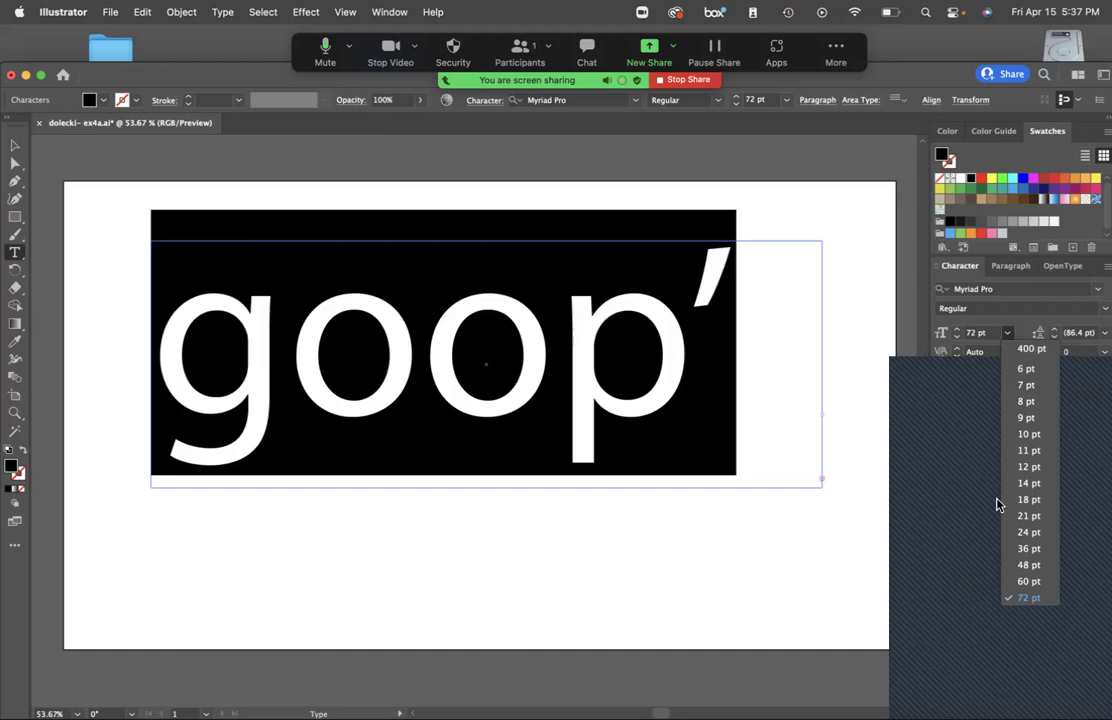
{"action": "left_click", "coordinate": [992, 333]}
{"action": "type", "text": "700"}
{"action": "key", "text": "Return"}
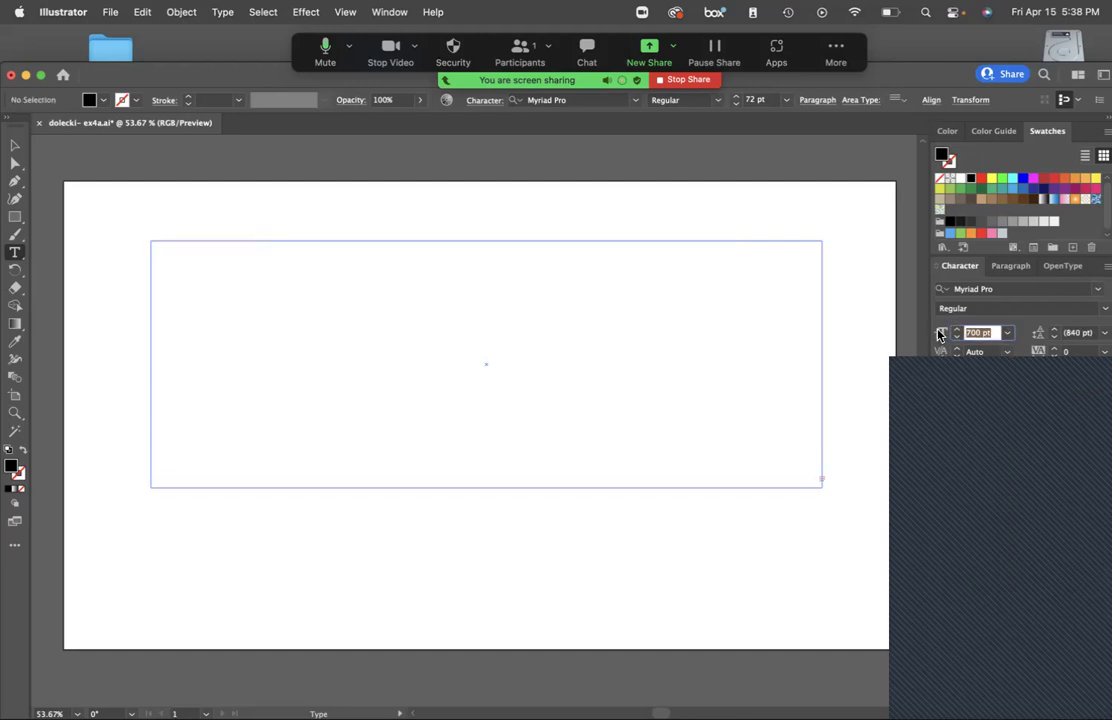
{"action": "type", "text": "500"}
{"action": "key", "text": "Return"}
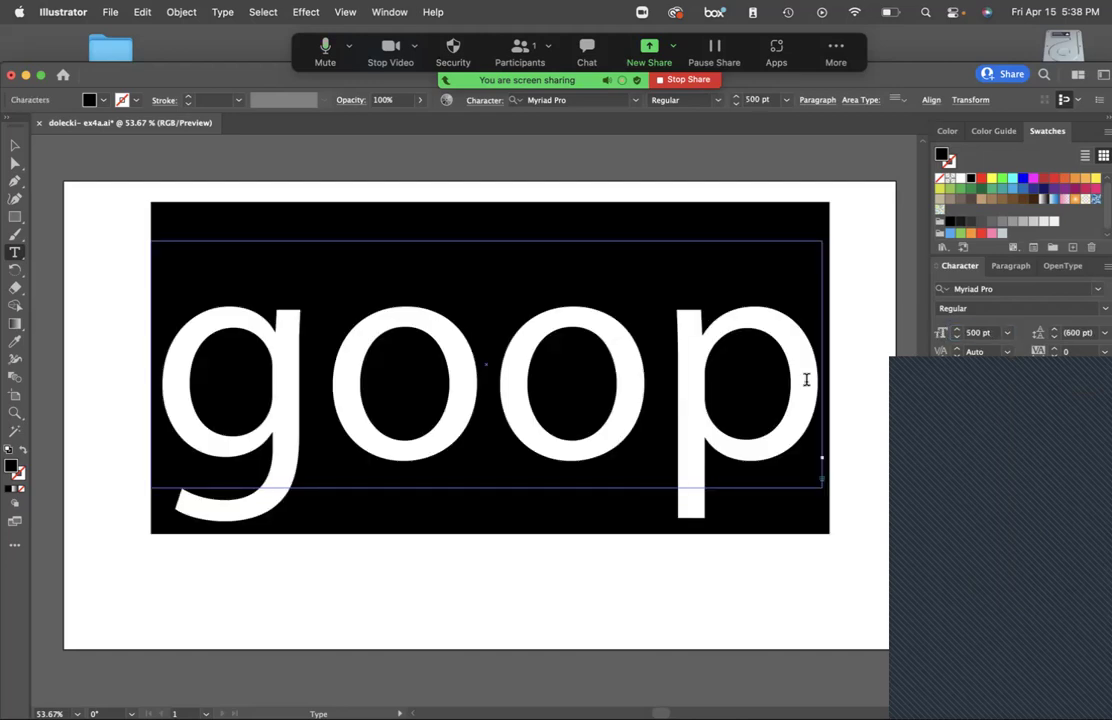
Reduce the text size in small increments to 376 pt to fit the whole word "goop'd" inside its box.
{"action": "left_click", "coordinate": [957, 338]}
{"action": "left_click", "coordinate": [958, 337]}
{"action": "left_click", "coordinate": [958, 337]}
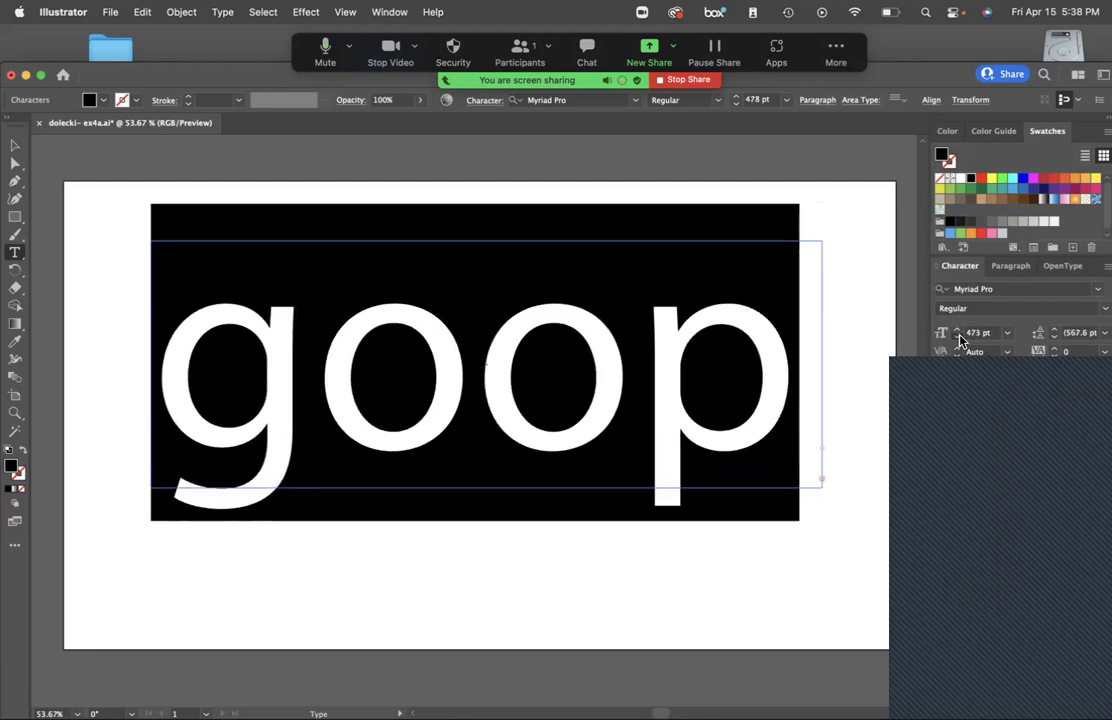
{"action": "left_click", "coordinate": [958, 337]}
{"action": "left_click", "coordinate": [958, 337]}
{"action": "left_click", "coordinate": [958, 337]}
{"action": "left_click", "coordinate": [958, 337]}
{"action": "left_click", "coordinate": [958, 337]}
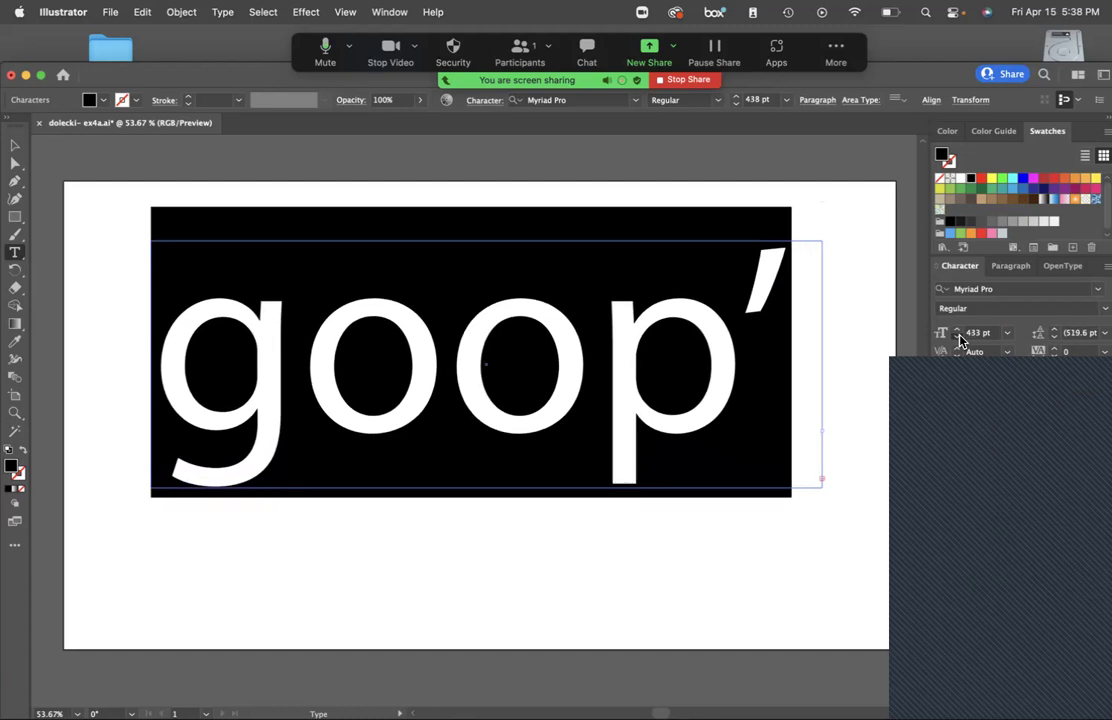
{"action": "left_click", "coordinate": [958, 337]}
{"action": "left_click", "coordinate": [958, 337]}
{"action": "left_click", "coordinate": [958, 337]}
{"action": "left_click", "coordinate": [958, 337]}
{"action": "left_click", "coordinate": [958, 337]}
{"action": "left_click", "coordinate": [958, 337]}
{"action": "left_click", "coordinate": [958, 337]}
{"action": "left_click", "coordinate": [958, 337]}
{"action": "left_click", "coordinate": [958, 337]}
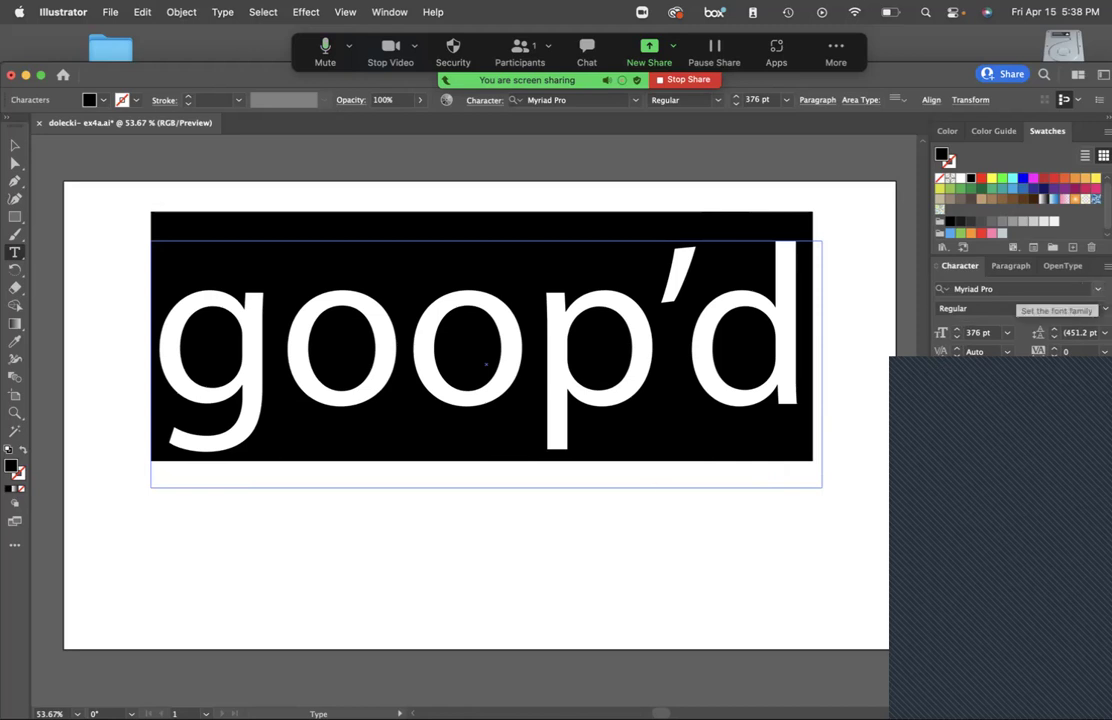
Browse the font list to preview other typefaces on the selected "goop'd" text, leaving the font as Myriad Pro.
{"action": "left_click", "coordinate": [985, 289]}
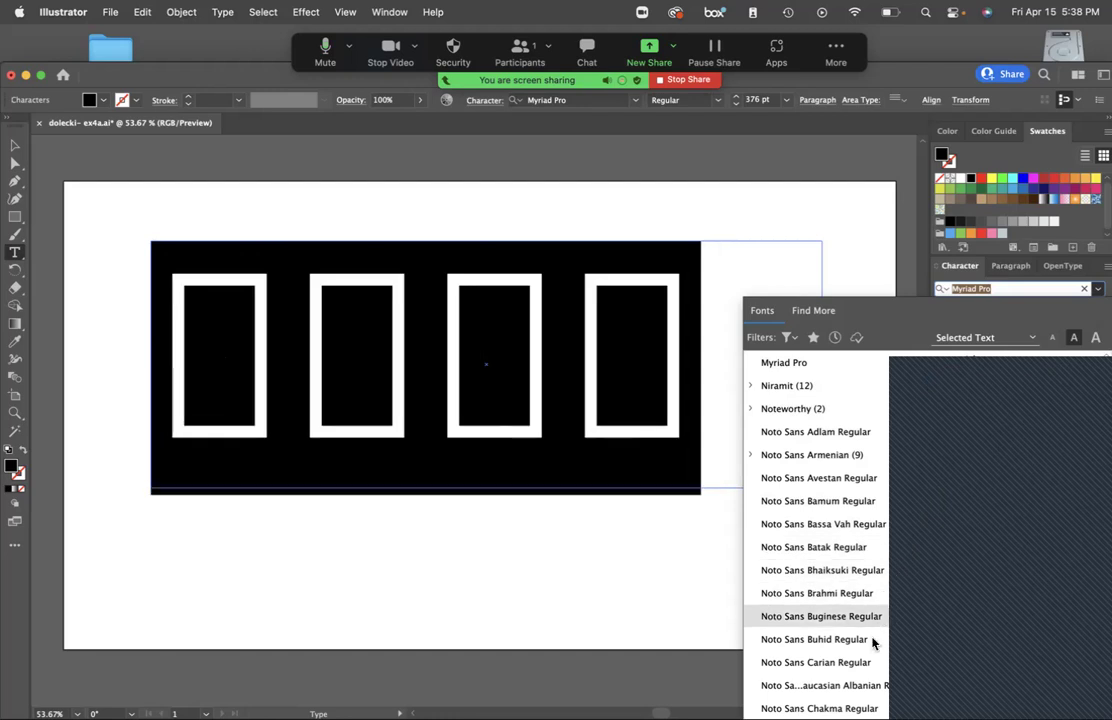
{"action": "scroll", "coordinate": [874, 630], "scroll_direction": "up", "scroll_amount": 10}
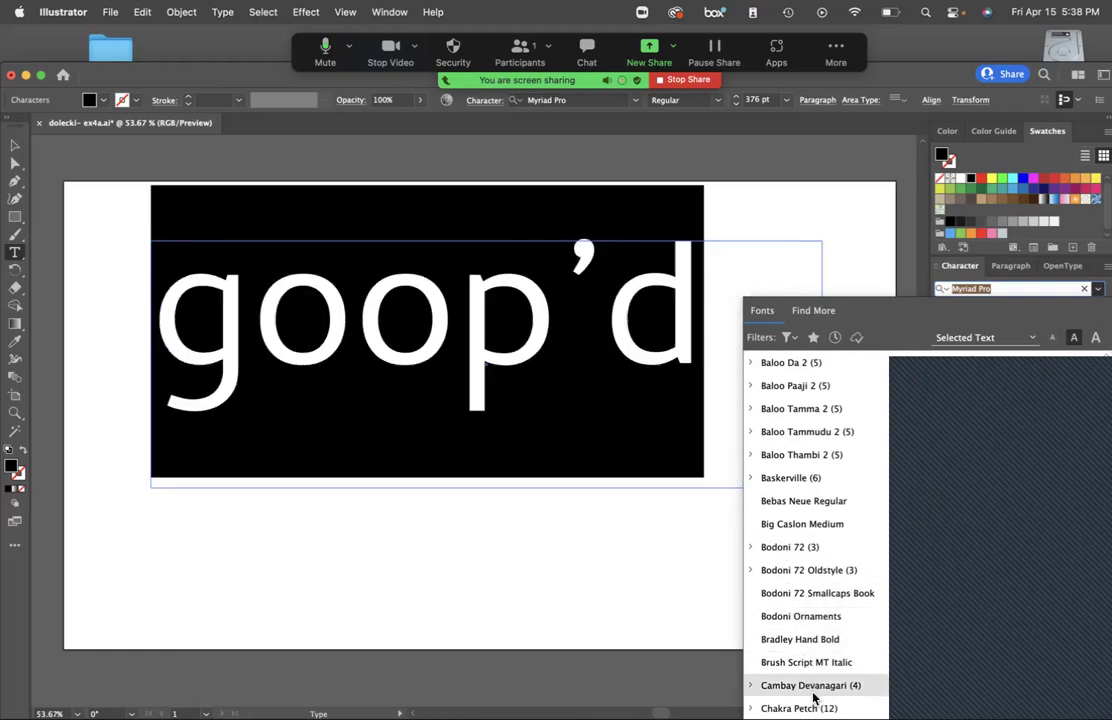
{"action": "scroll", "coordinate": [772, 617], "scroll_direction": "down", "scroll_amount": 5}
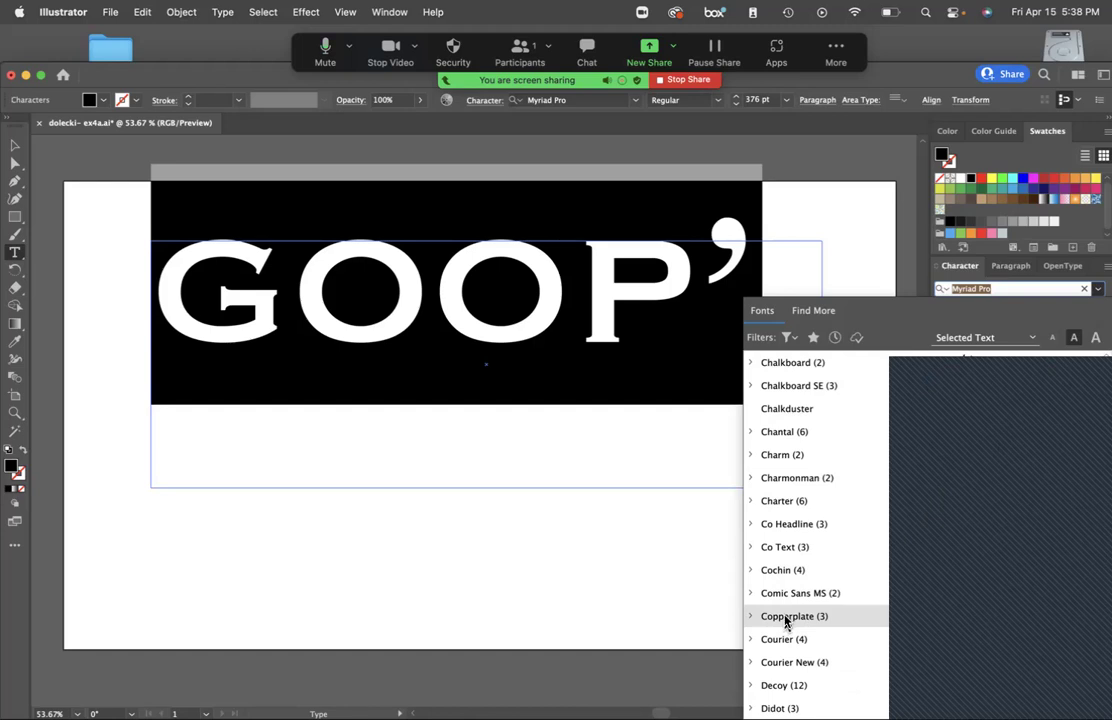
{"action": "left_click", "coordinate": [670, 477]}
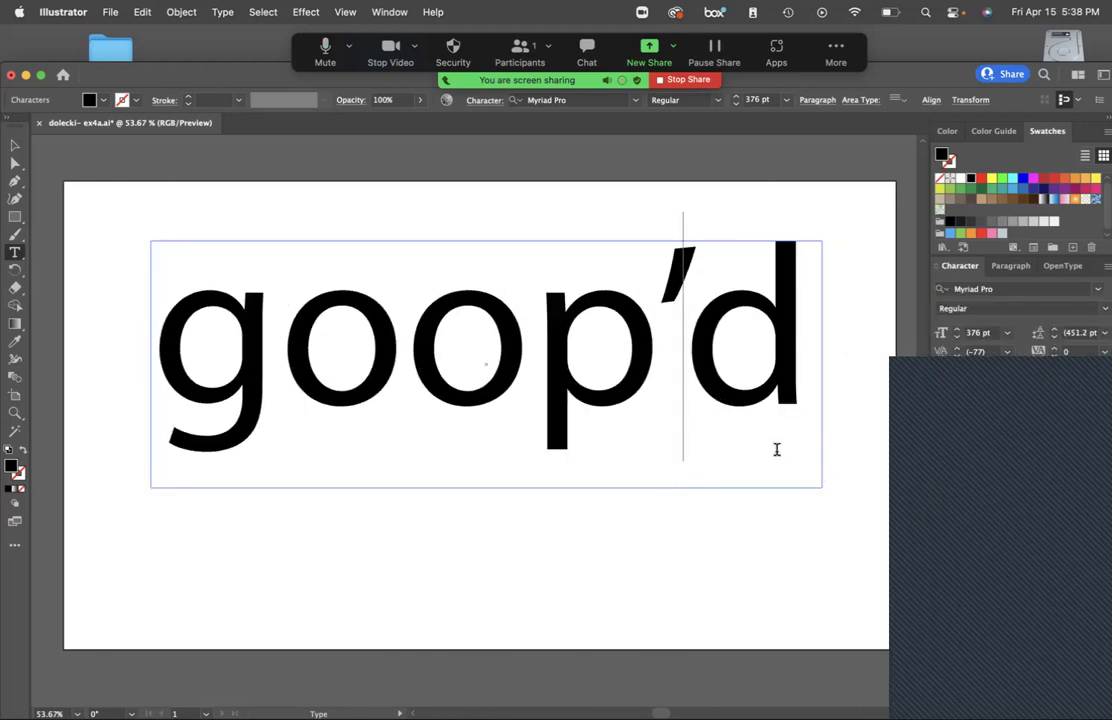
Select all of the "goop'd" text and enlarge it in small increments to 388 pt.
{"action": "key", "text": "super+a"}
{"action": "key", "text": "super+shift+period"}
{"action": "key", "text": "super+shift+period"}
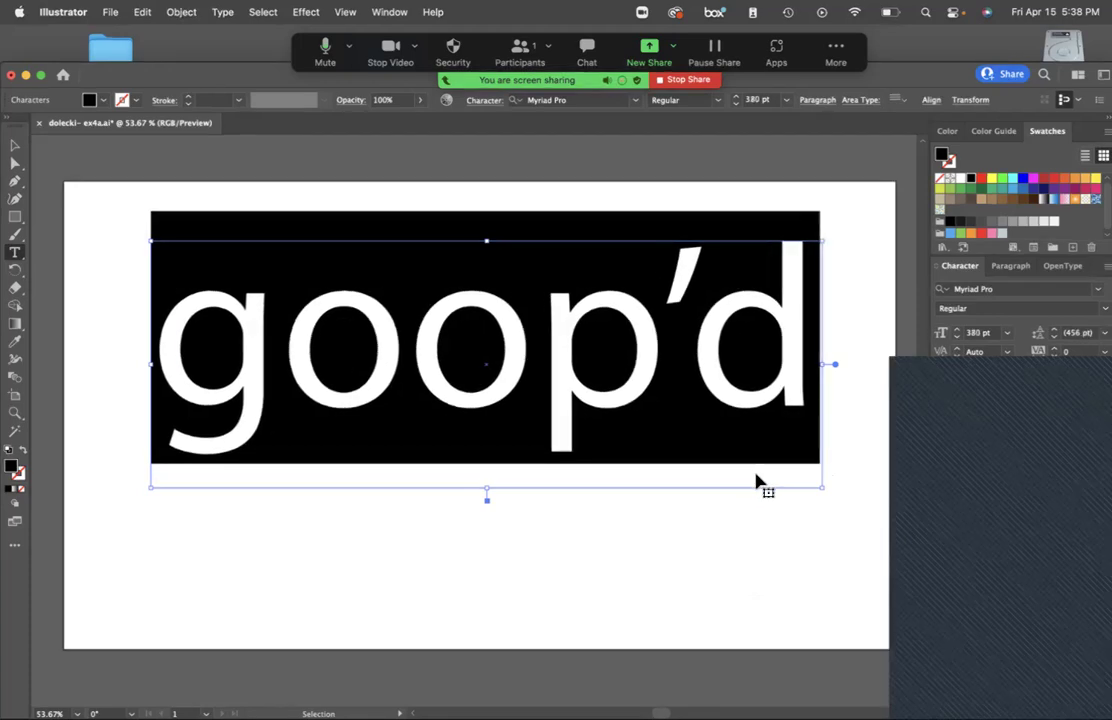
{"action": "key", "text": "super+shift+period"}
{"action": "key", "text": "super+shift+period"}
{"action": "key", "text": "super+shift+period"}
{"action": "key", "text": "super+shift+period"}
{"action": "key", "text": "super+shift+period"}
{"action": "key", "text": "super+shift+period"}
{"action": "key", "text": "super+shift+period"}
{"action": "key", "text": "super+shift+period"}
Set the "goop'd" text size to 72 pt and view the document at 100%.
{"action": "left_click", "coordinate": [1007, 332]}
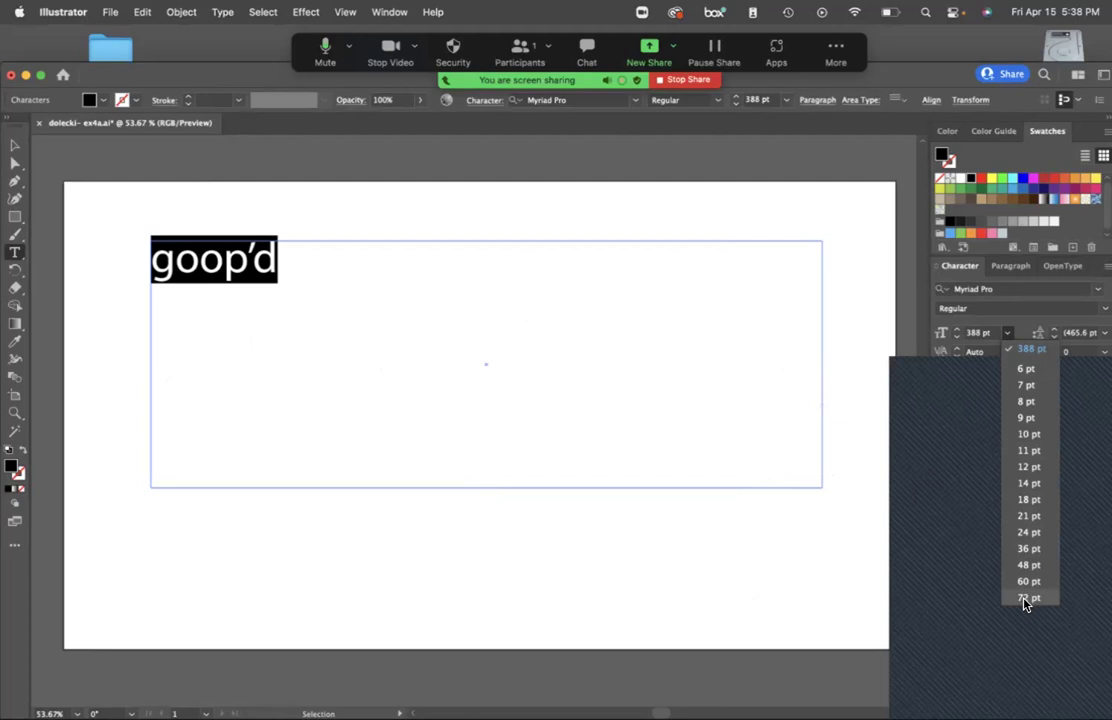
{"action": "left_click", "coordinate": [1025, 598]}
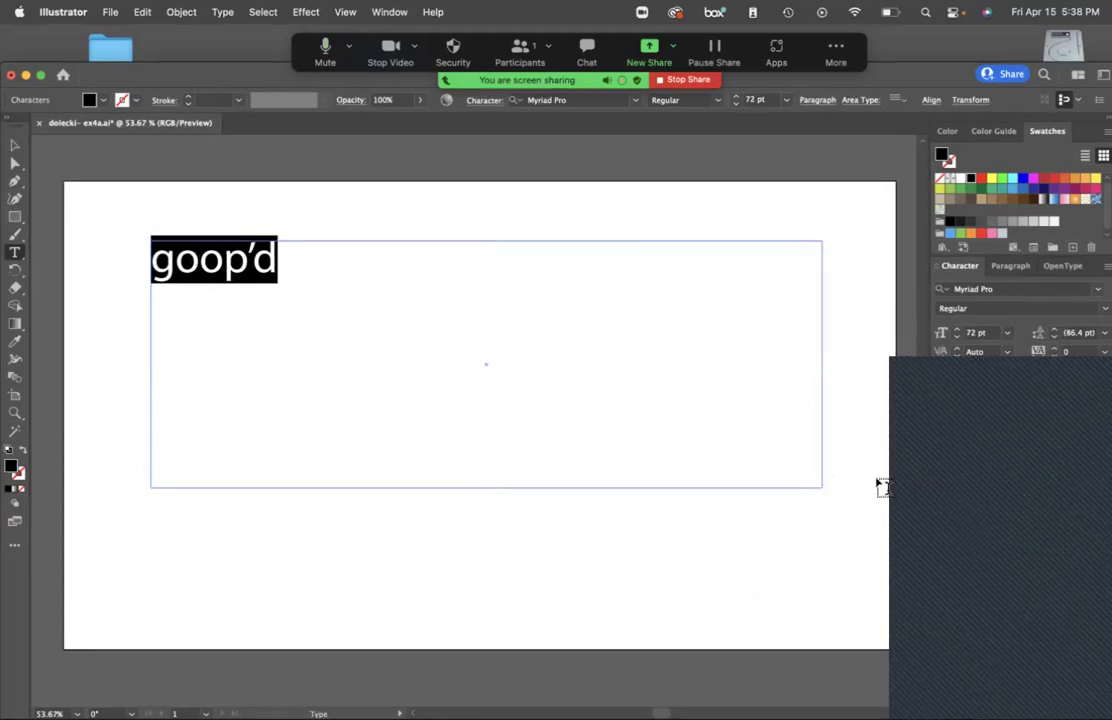
{"action": "key", "text": "super+1"}
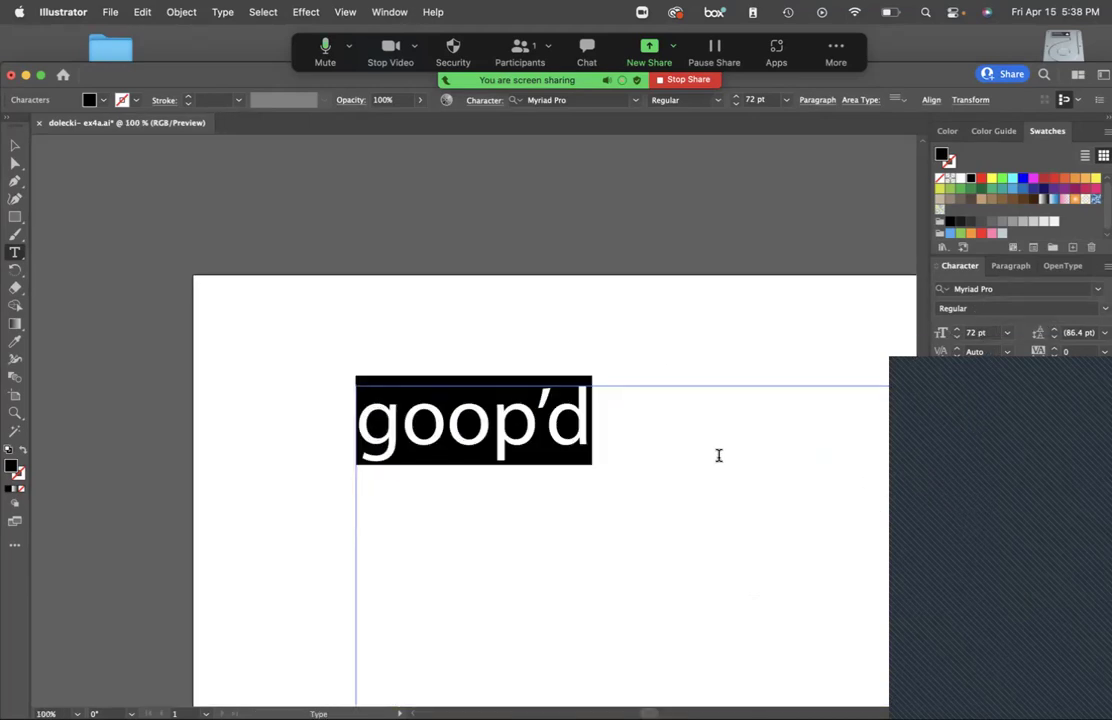
{"action": "left_click", "coordinate": [658, 432]}
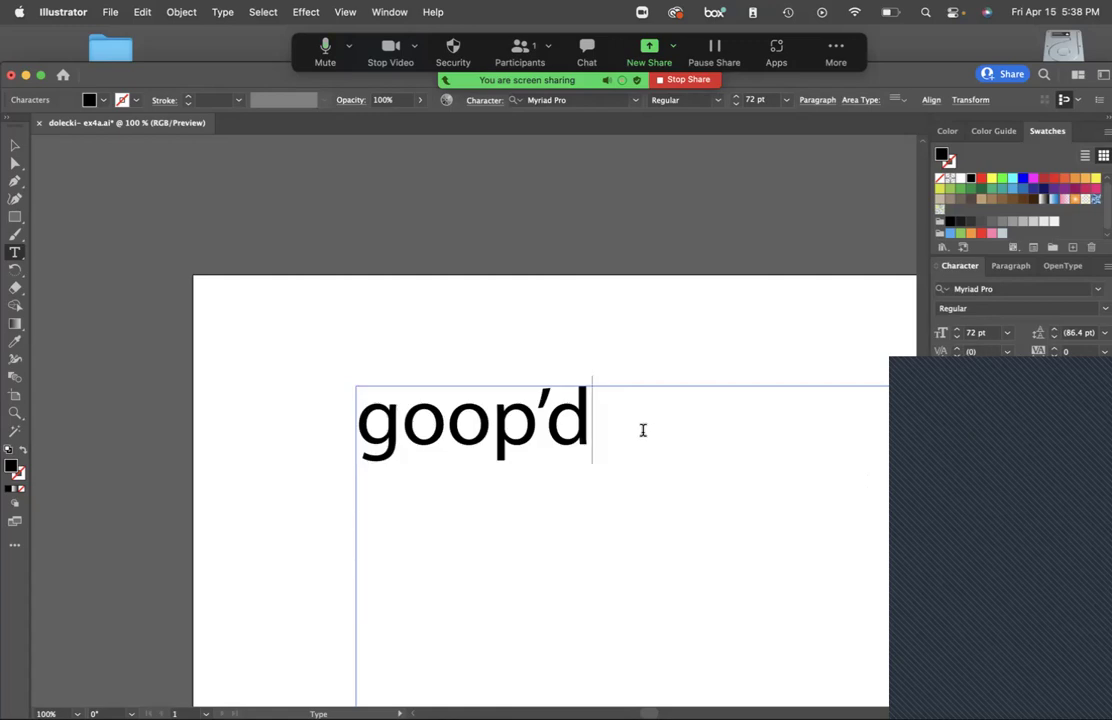
{"action": "scroll", "coordinate": [640, 431], "scroll_direction": "down", "scroll_amount": 1}
{"action": "scroll", "coordinate": [638, 431], "scroll_direction": "right", "scroll_amount": 2}
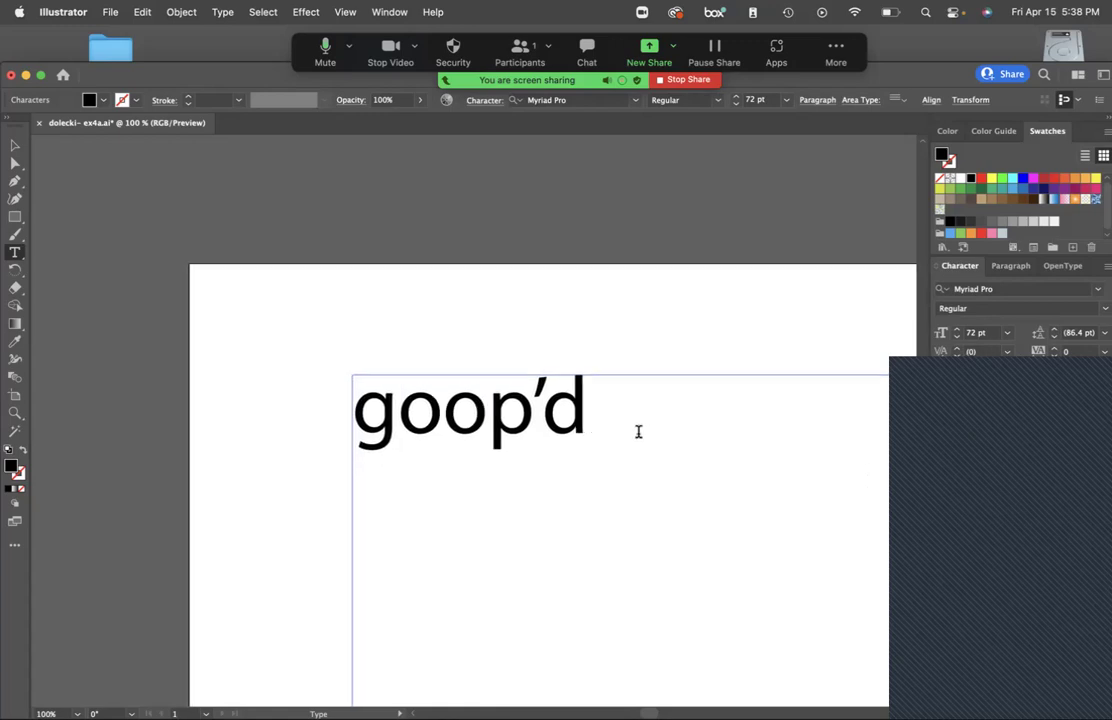
{"action": "scroll", "coordinate": [637, 432], "scroll_direction": "down", "scroll_amount": 4}
{"action": "scroll", "coordinate": [636, 433], "scroll_direction": "right", "scroll_amount": 1}
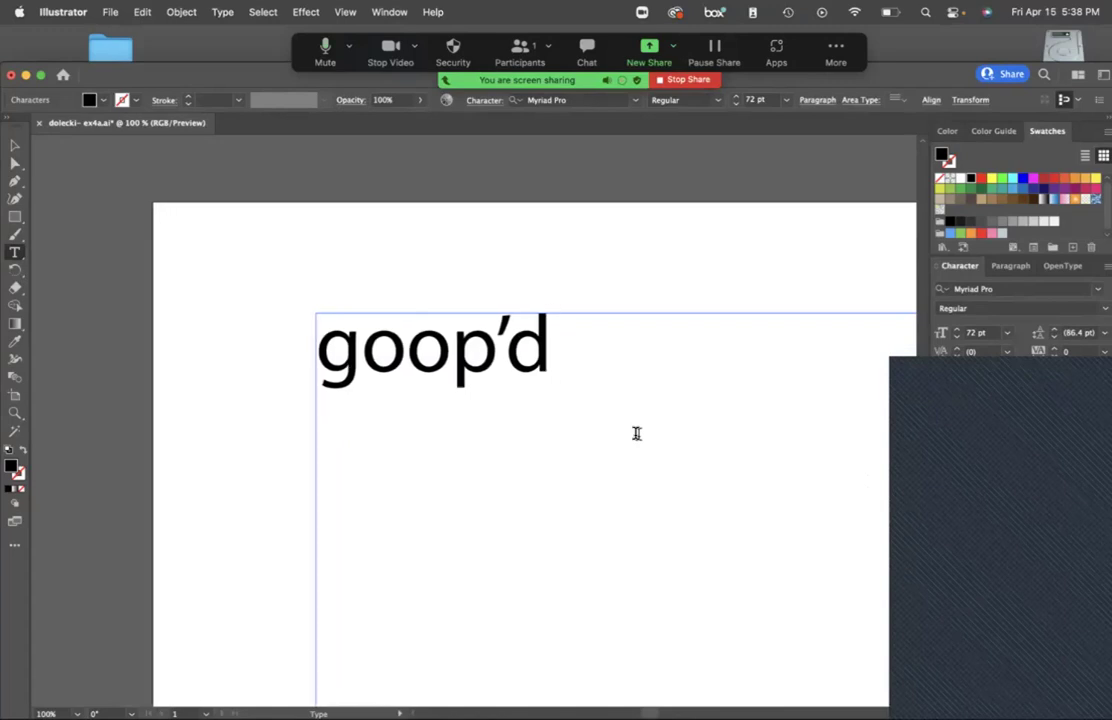
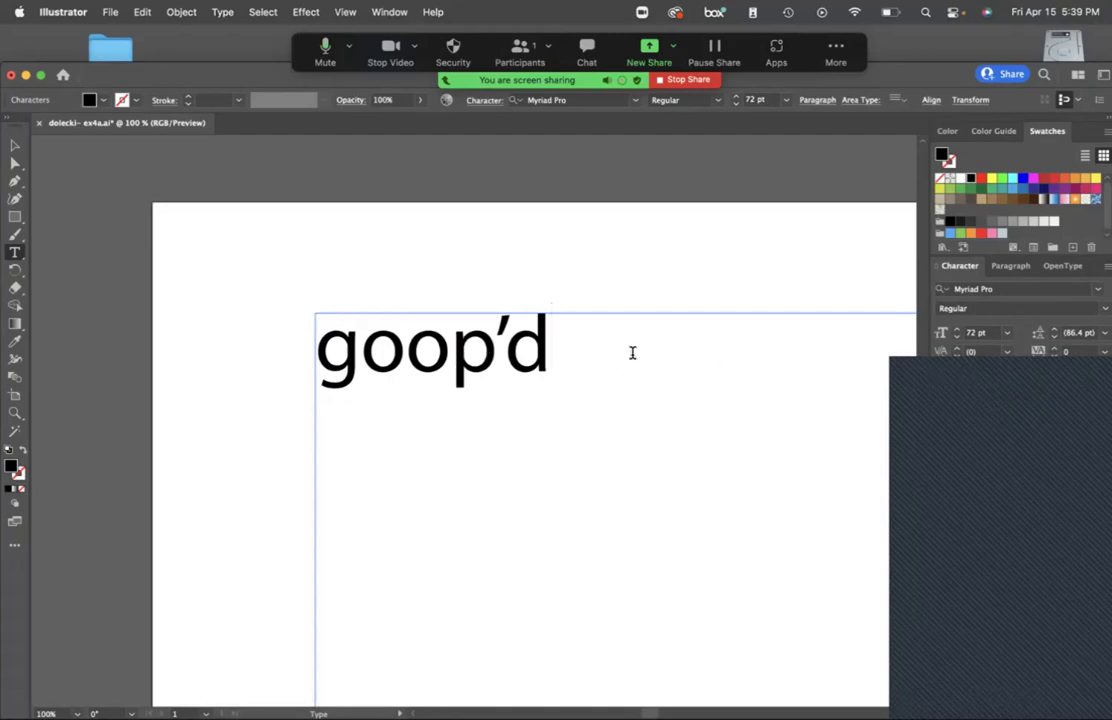
Add a sample first name two lines below "goop'd" in the same text box.
{"action": "left_click_drag", "start_coordinate": [633, 352], "coordinate": [284, 348]}
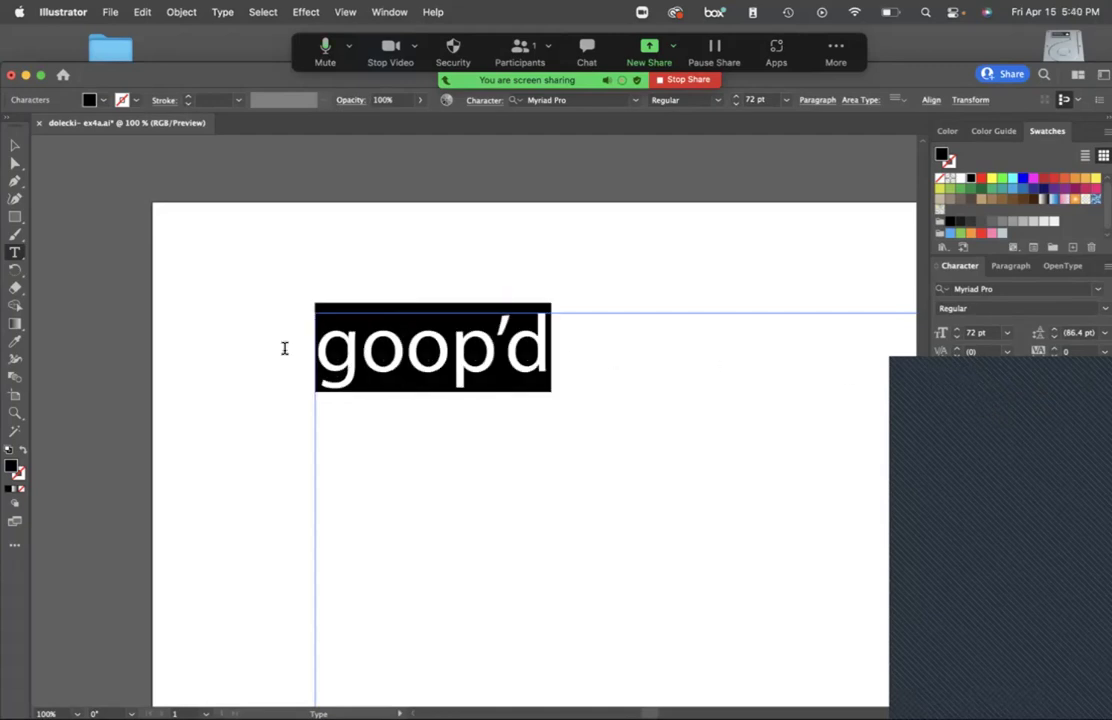
{"action": "left_click", "coordinate": [618, 378]}
{"action": "key", "text": "Return"}
{"action": "key", "text": "Return"}
{"action": "type", "text": "D"}
{"action": "key", "text": "BackSpace"}
{"action": "type", "text": "Bernard"}
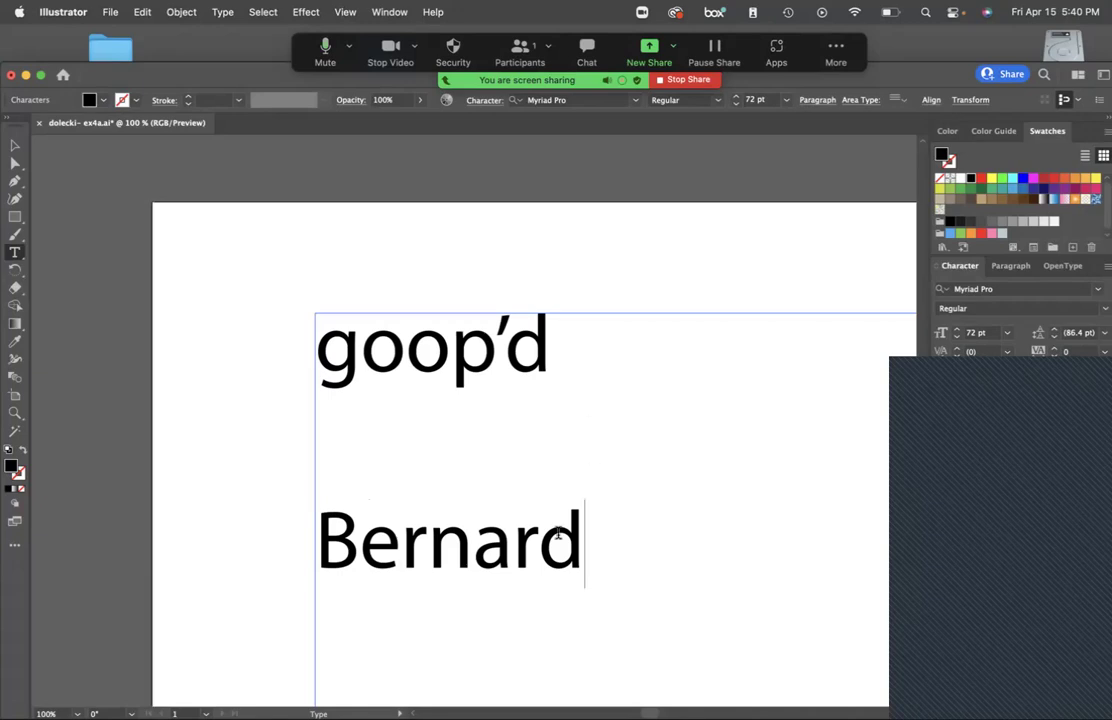
Select only the letter "n" in the sample name, viewed at 300%, and set its tracking to 100.
{"action": "left_click_drag", "start_coordinate": [578, 535], "coordinate": [316, 540]}
{"action": "key", "text": "super+equal"}
{"action": "key", "text": "super+equal"}
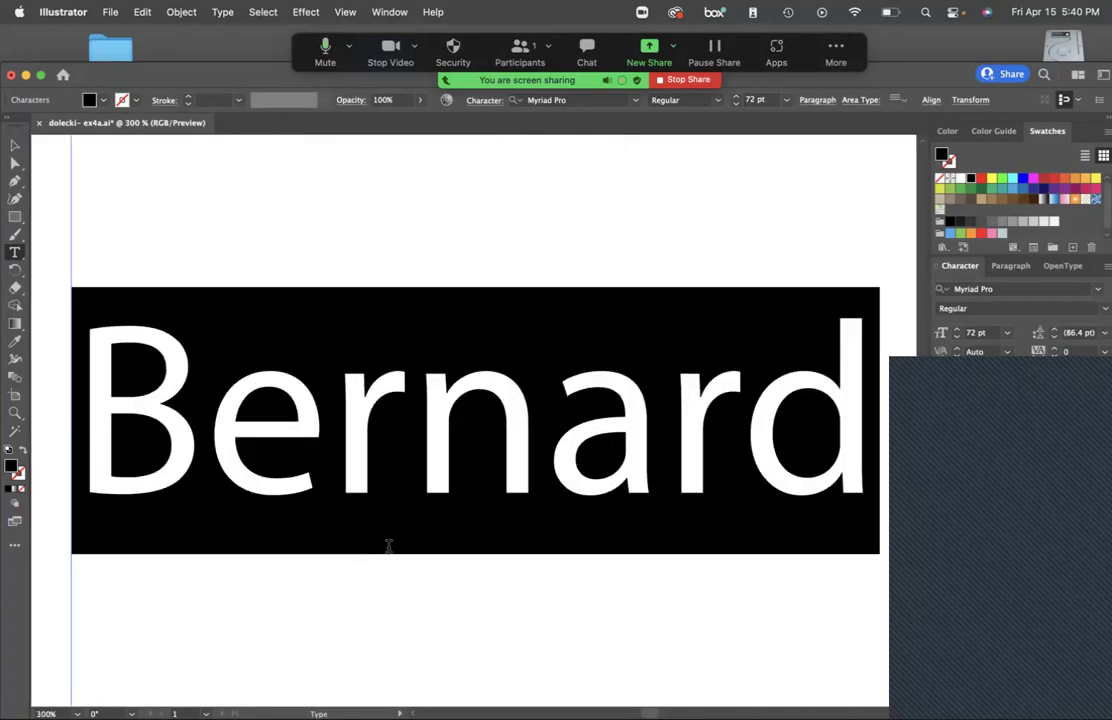
{"action": "left_click", "coordinate": [436, 512]}
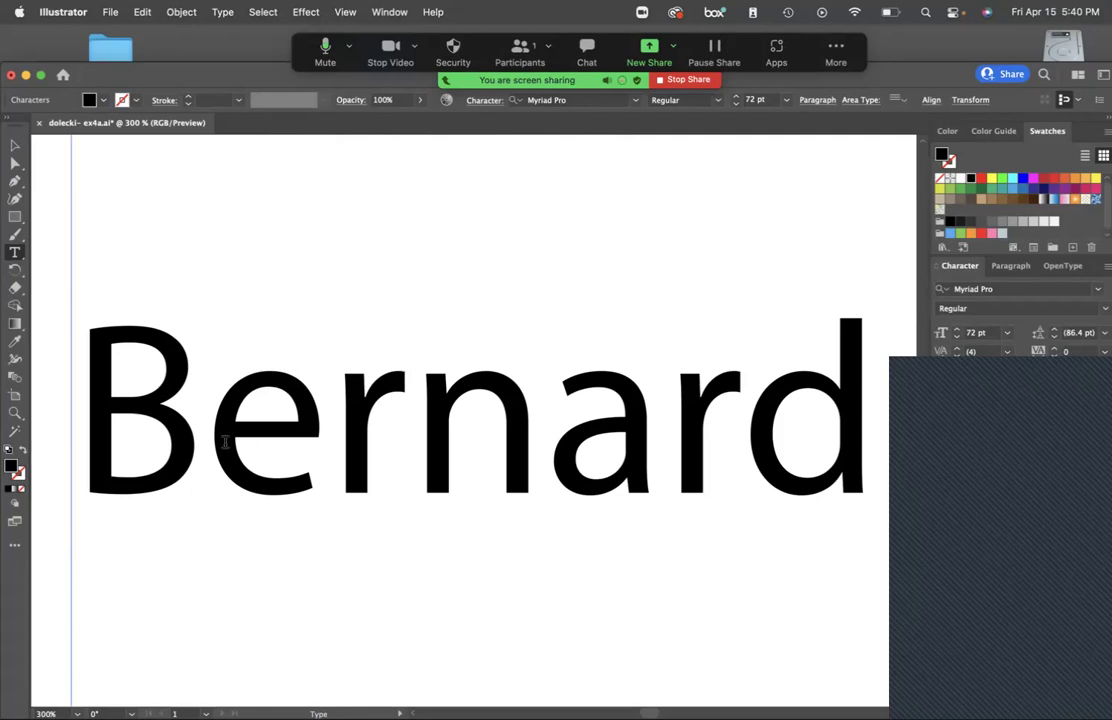
{"action": "left_click", "coordinate": [277, 473]}
{"action": "left_click", "coordinate": [831, 432]}
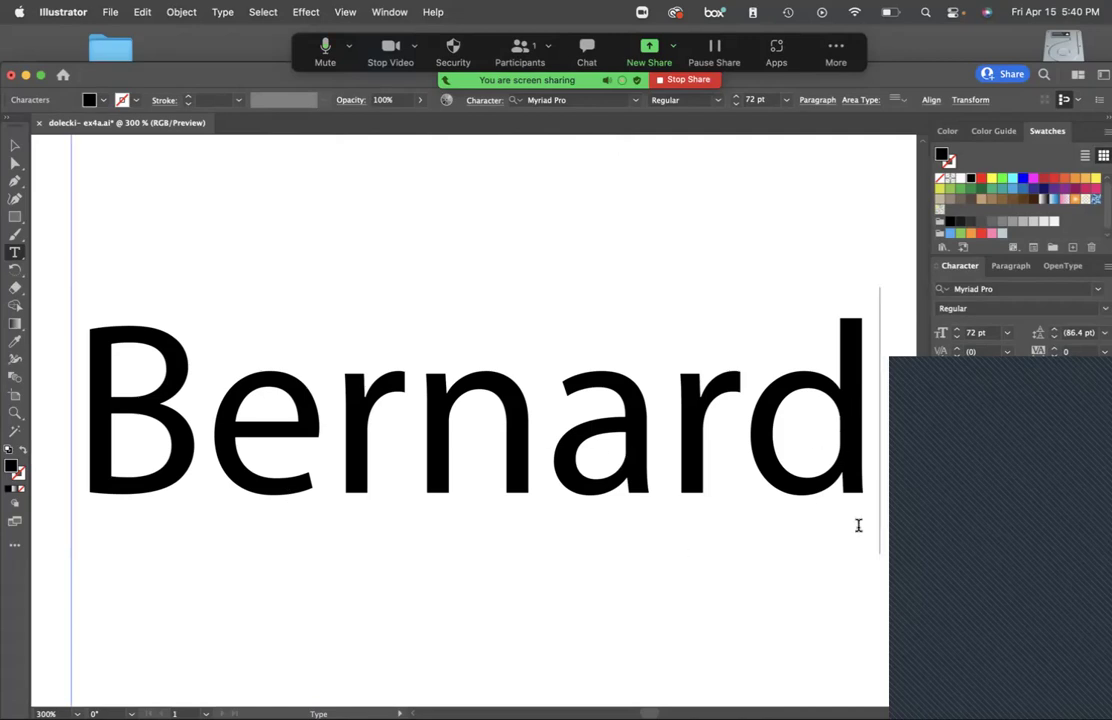
{"action": "left_click_drag", "start_coordinate": [583, 441], "coordinate": [465, 420]}
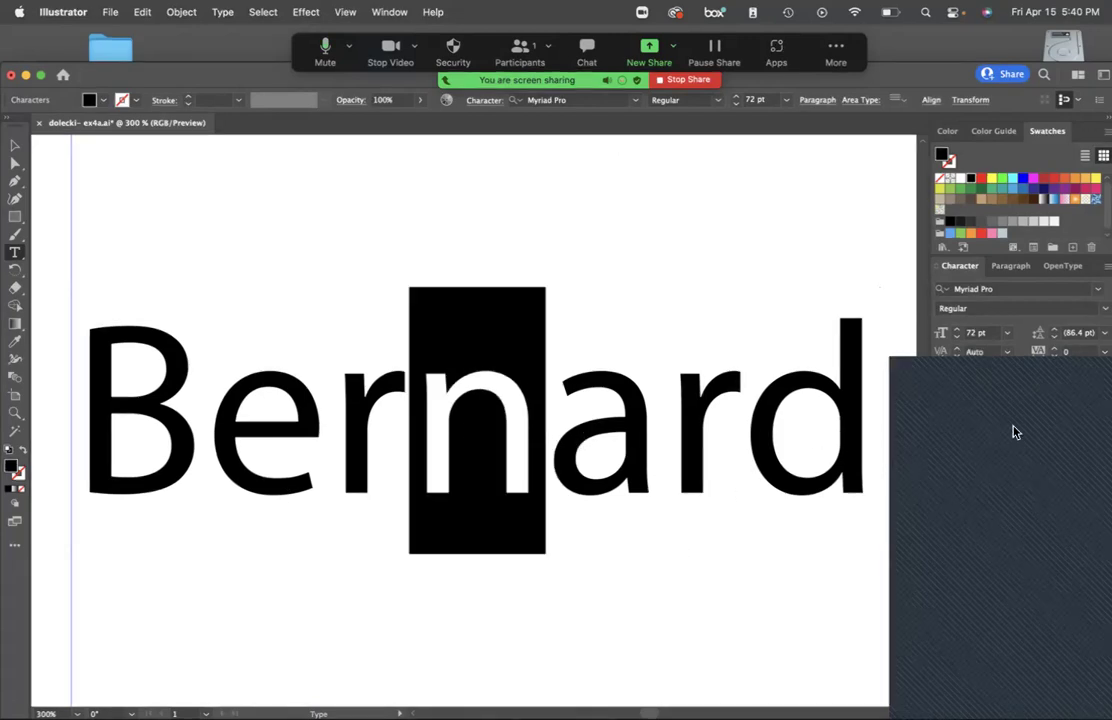
{"action": "left_click", "coordinate": [1068, 351]}
{"action": "type", "text": "100"}
{"action": "key", "text": "Return"}
Try a brown swatch as the fill of the letter "n", then undo the fill change.
{"action": "left_click", "coordinate": [992, 233]}
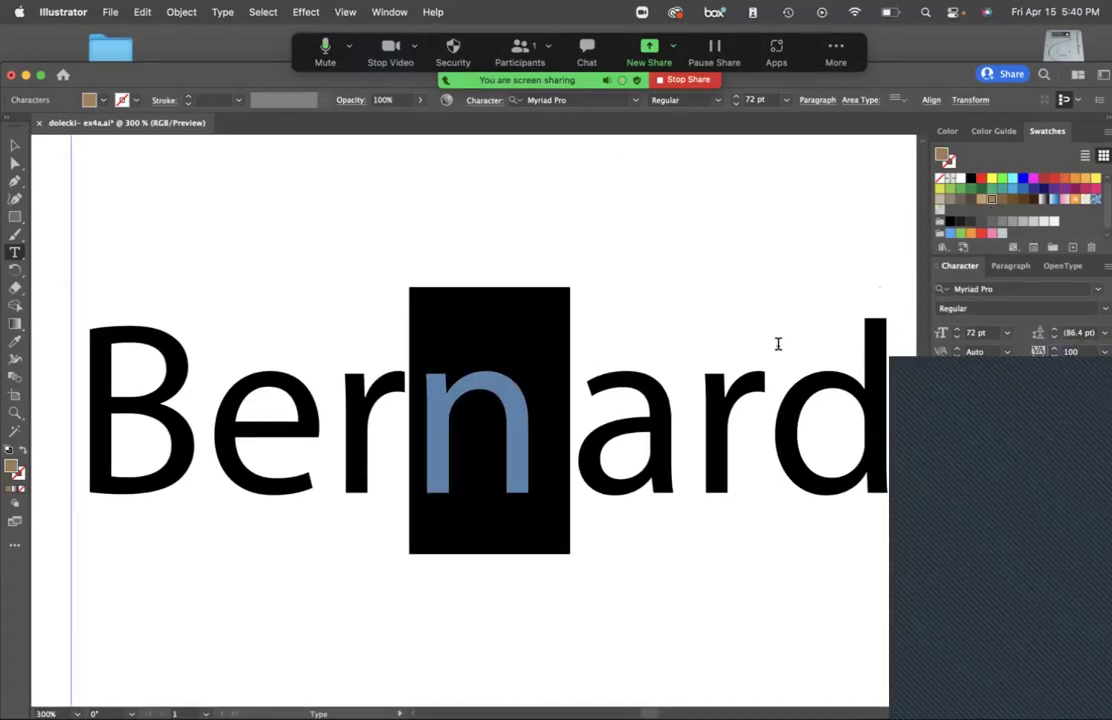
{"action": "left_click", "coordinate": [768, 345]}
{"action": "key", "text": "super+z"}
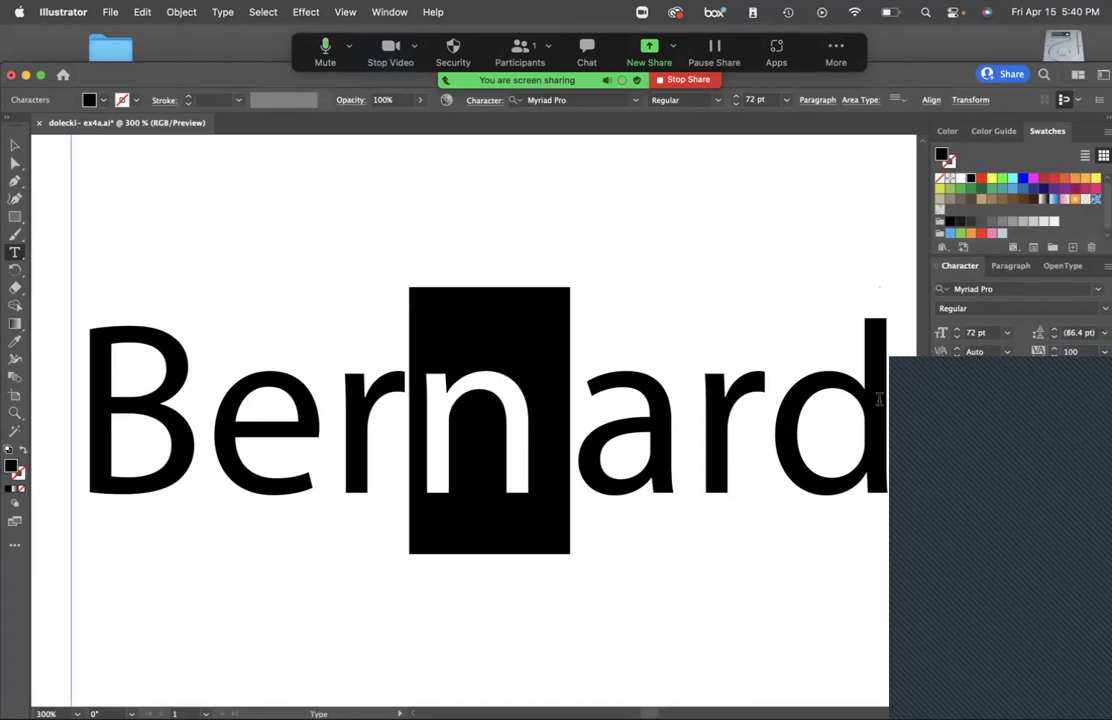
{"action": "left_click", "coordinate": [766, 345]}
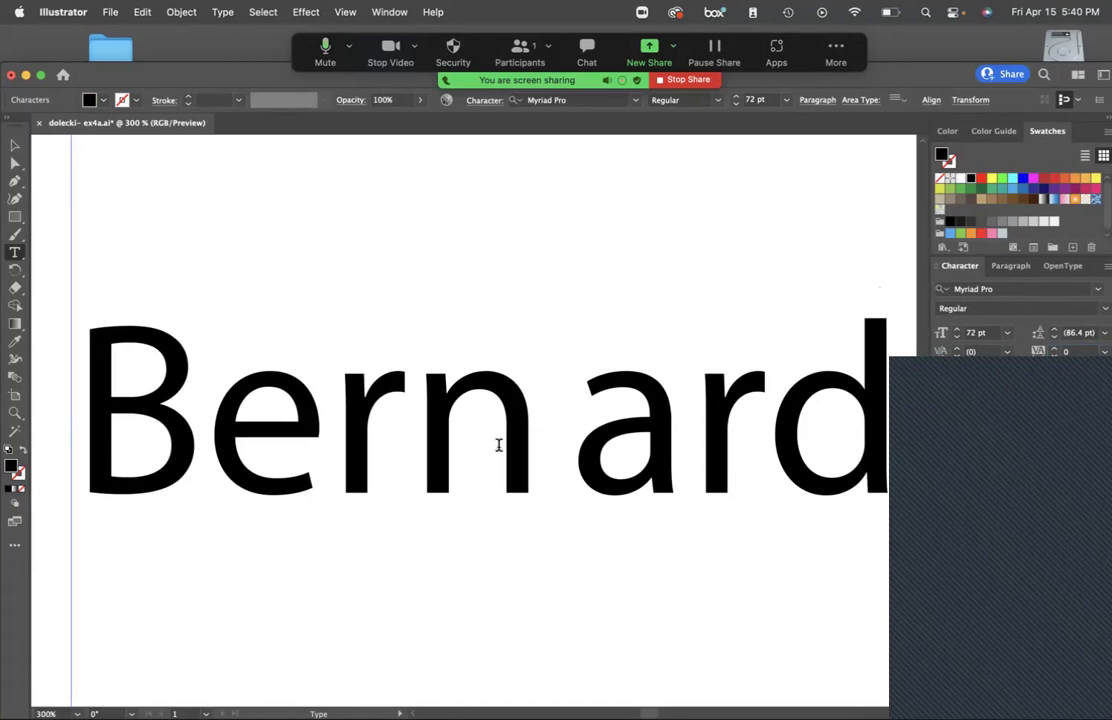
Undo the tracking change on the letter "n" of the sample name.
{"action": "left_click_drag", "start_coordinate": [496, 447], "coordinate": [469, 442]}
{"action": "left_click", "coordinate": [586, 469]}
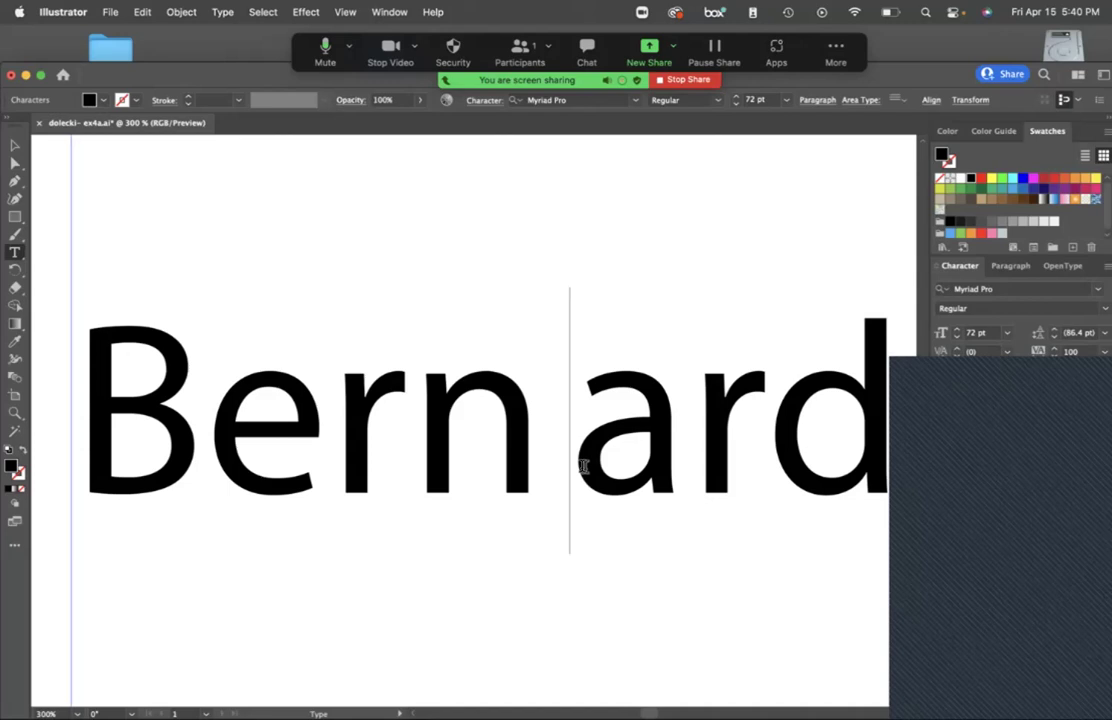
{"action": "key", "text": "Escape"}
{"action": "double_click", "coordinate": [533, 454]}
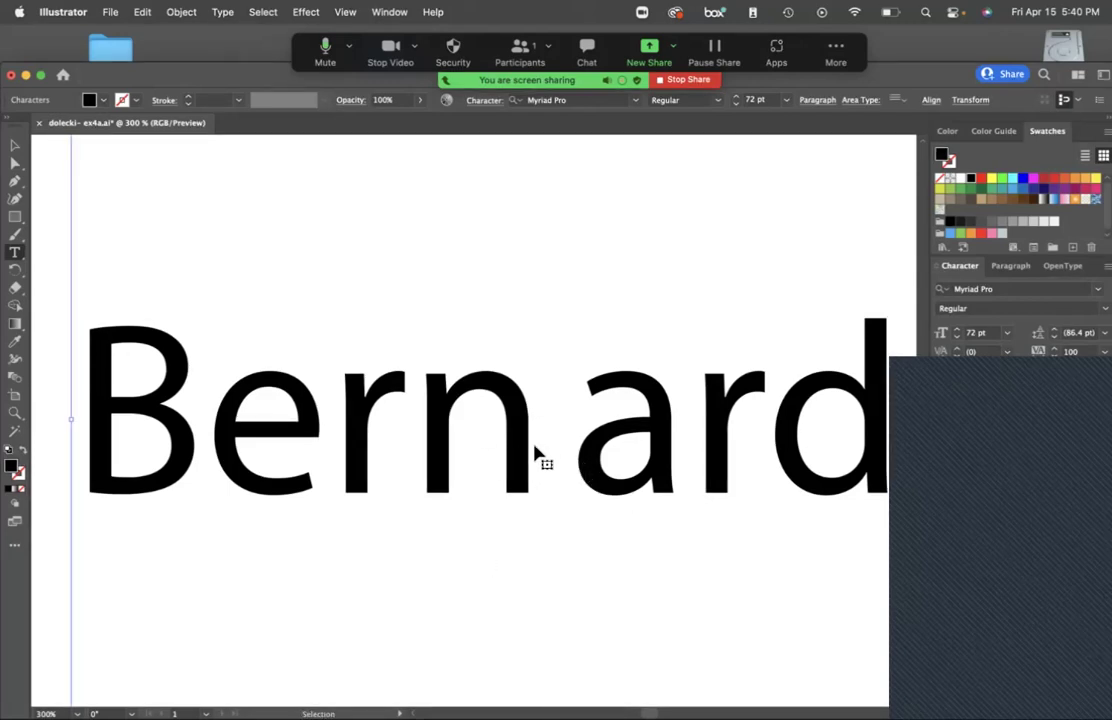
{"action": "key", "text": "shift+Left"}
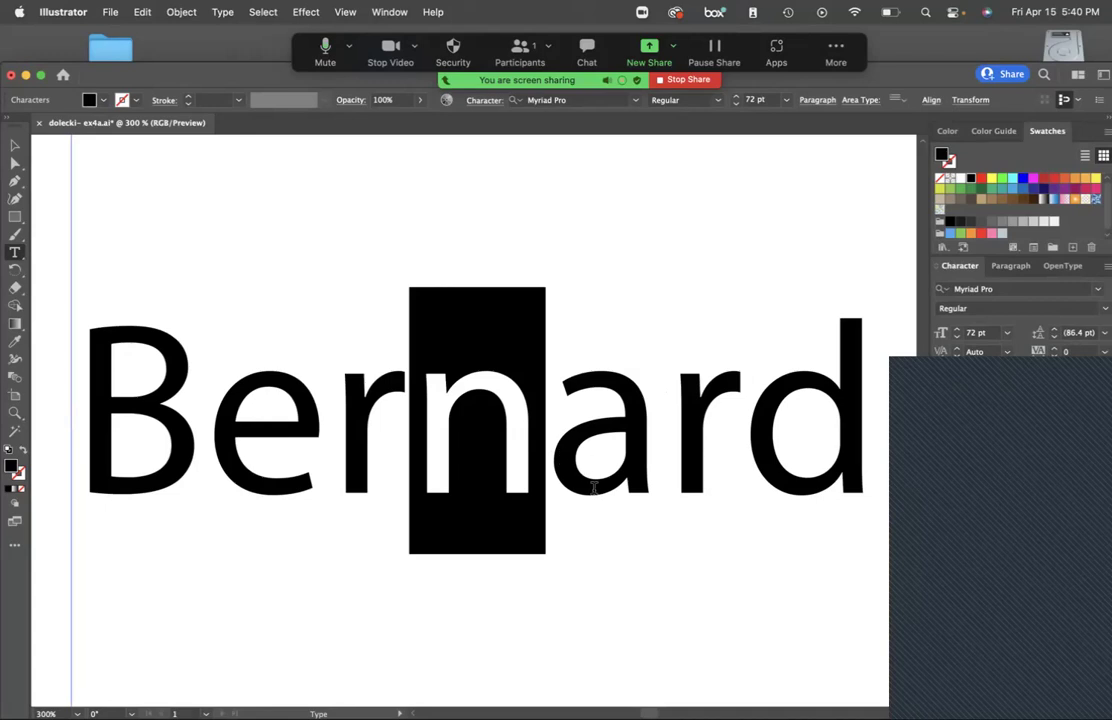
Delete the whole sample name and the blank line above it.
{"action": "left_click", "coordinate": [877, 420]}
{"action": "left_click_drag", "start_coordinate": [877, 420], "coordinate": [118, 425]}
{"action": "key", "text": "BackSpace"}
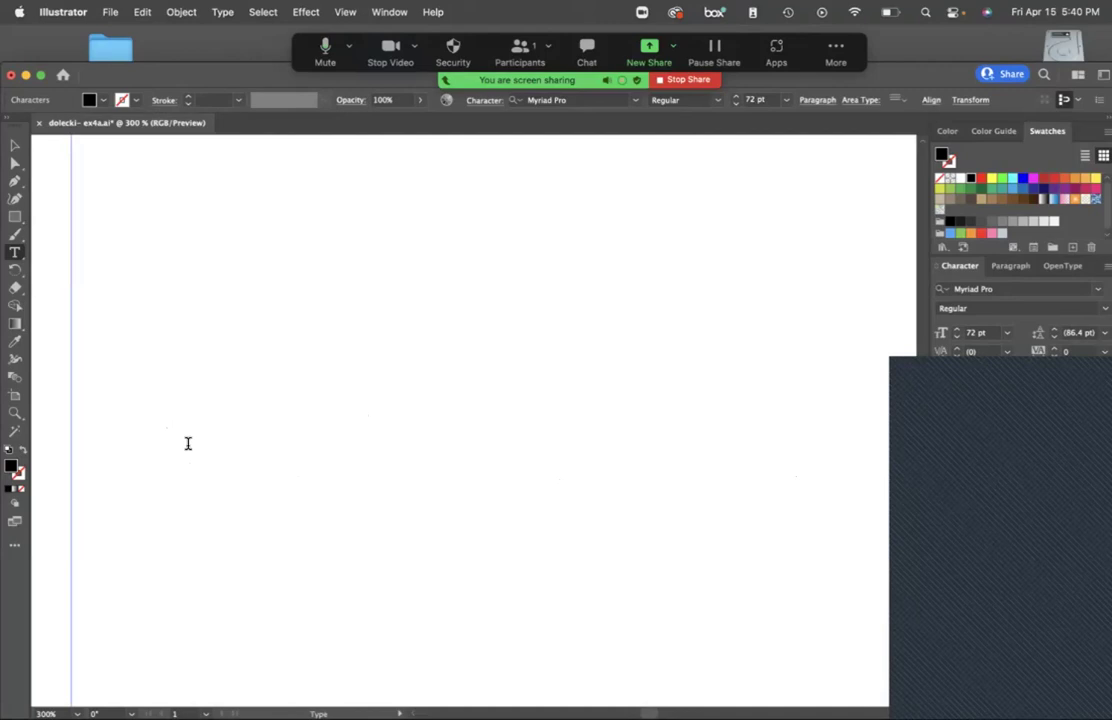
{"action": "key", "text": "BackSpace"}
Select only the first "o" of "goop'd", viewed at 200%.
{"action": "key", "text": "Escape"}
{"action": "key", "text": "super+minus"}
{"action": "key", "text": "t"}
{"action": "scroll", "coordinate": [298, 456], "scroll_direction": "up", "scroll_amount": 4}
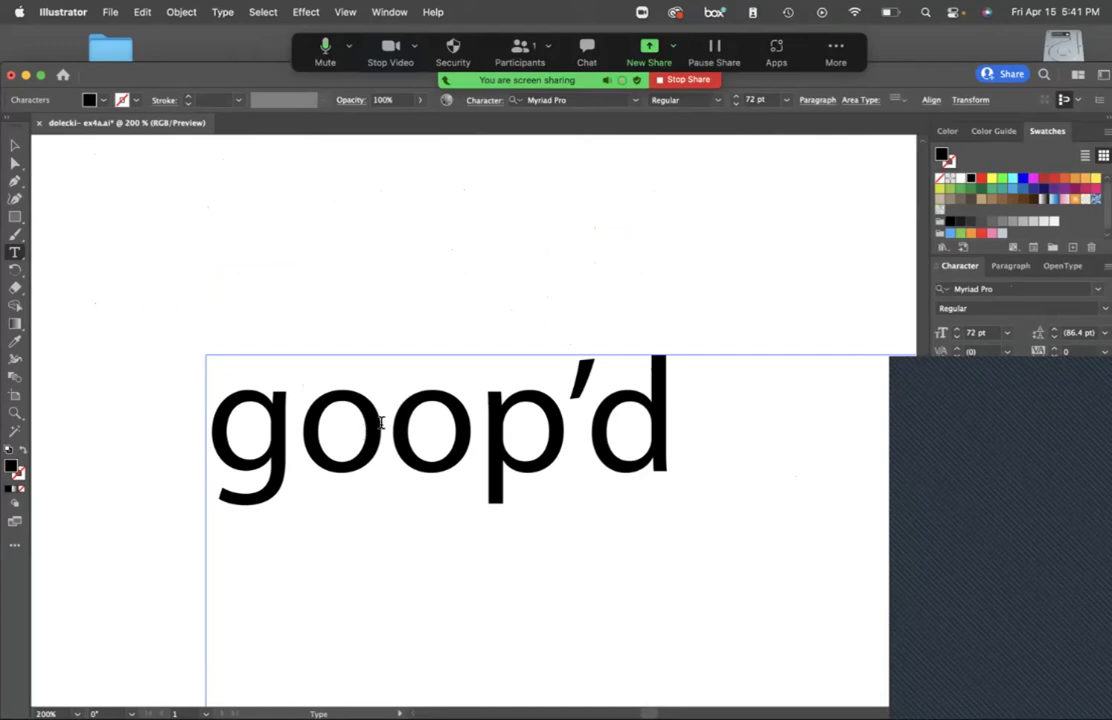
{"action": "left_click_drag", "start_coordinate": [388, 425], "coordinate": [334, 427]}
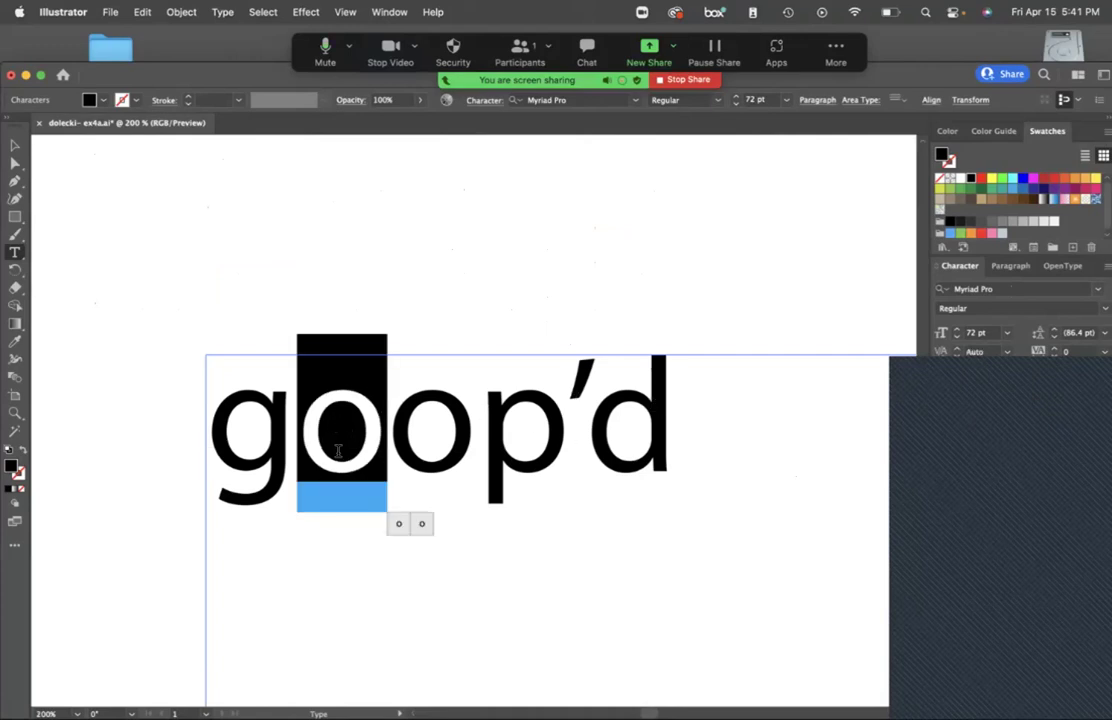
{"action": "left_click", "coordinate": [350, 444]}
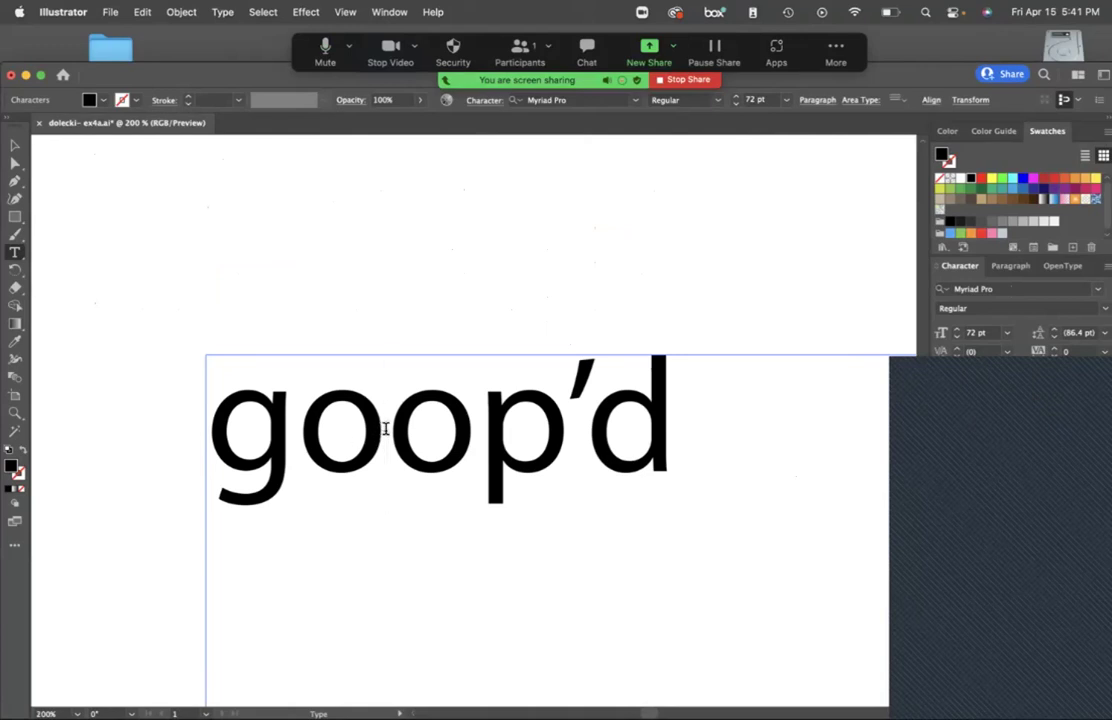
{"action": "left_click_drag", "start_coordinate": [384, 429], "coordinate": [323, 432]}
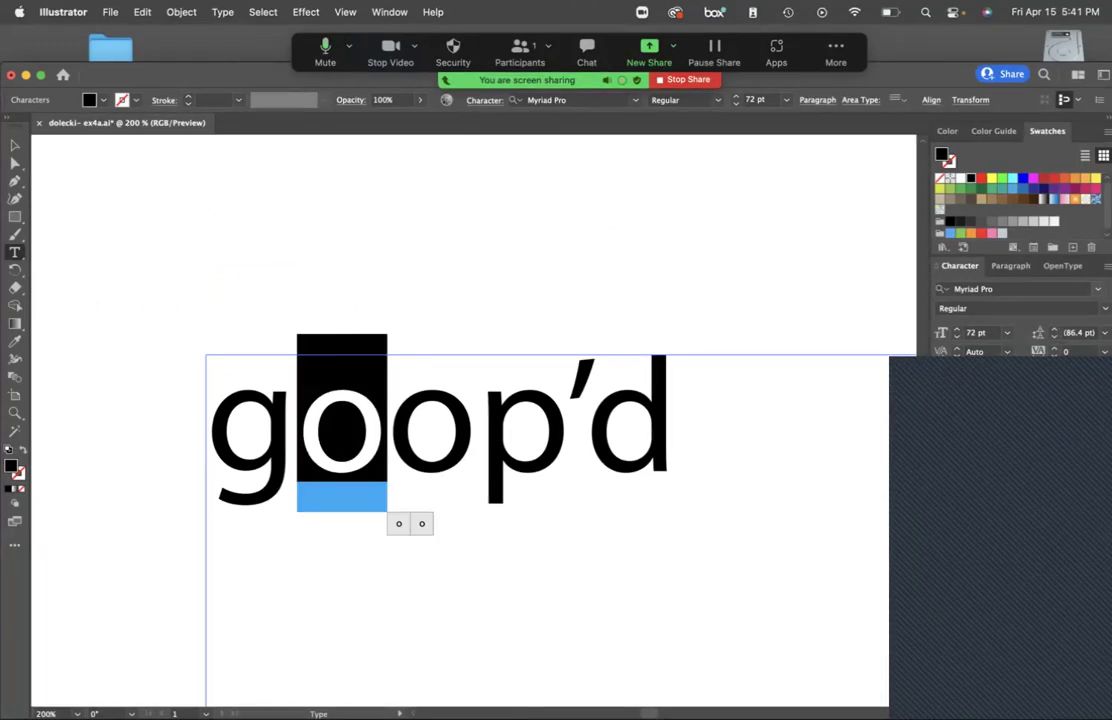
Browse the font list and set the selected first "o" of "goop'd" to Impact.
{"action": "left_click", "coordinate": [965, 288]}
{"action": "scroll", "coordinate": [820, 640], "scroll_direction": "down", "scroll_amount": 10}
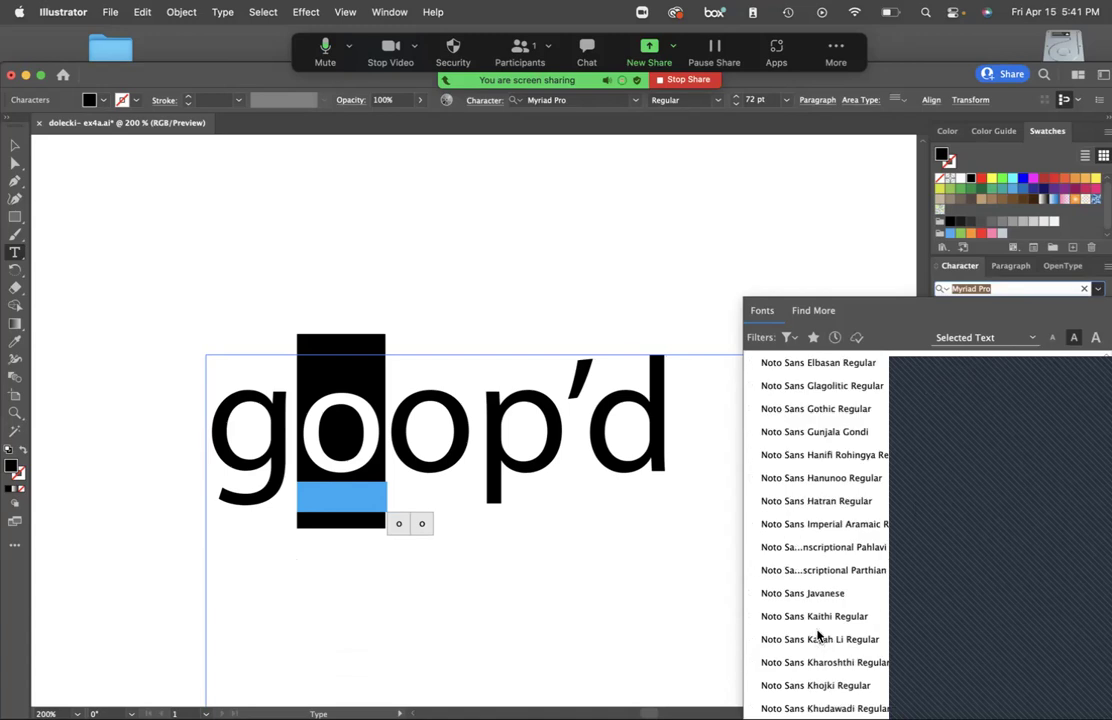
{"action": "scroll", "coordinate": [822, 680], "scroll_direction": "down", "scroll_amount": 5}
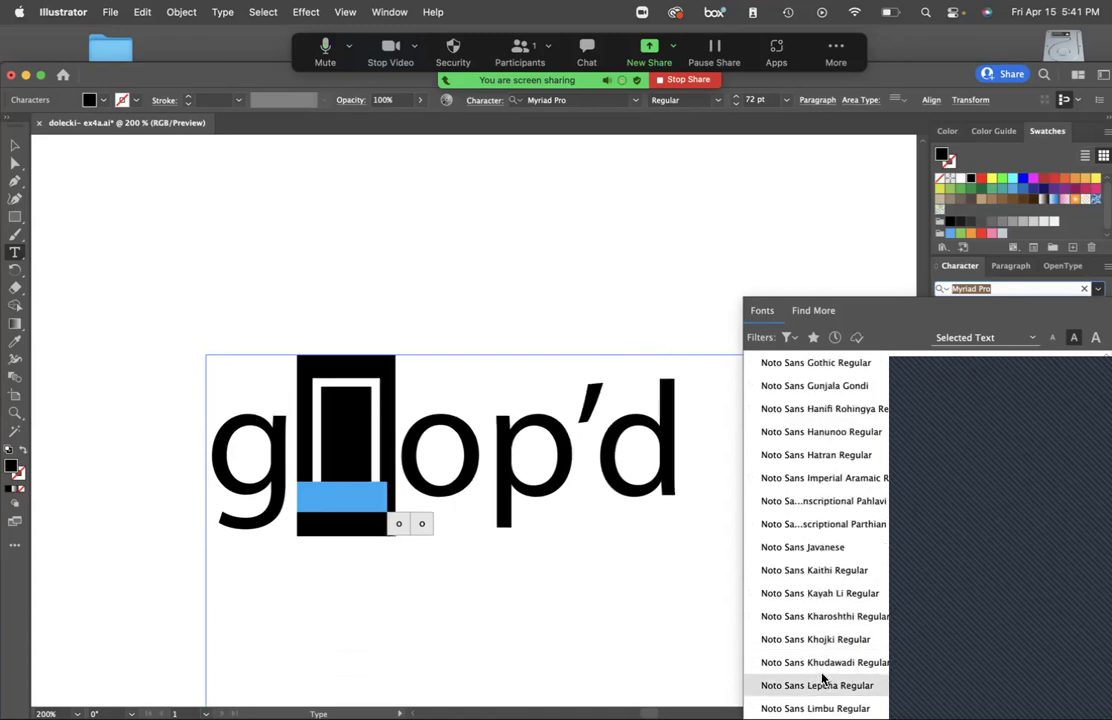
{"action": "scroll", "coordinate": [825, 668], "scroll_direction": "down", "scroll_amount": 15}
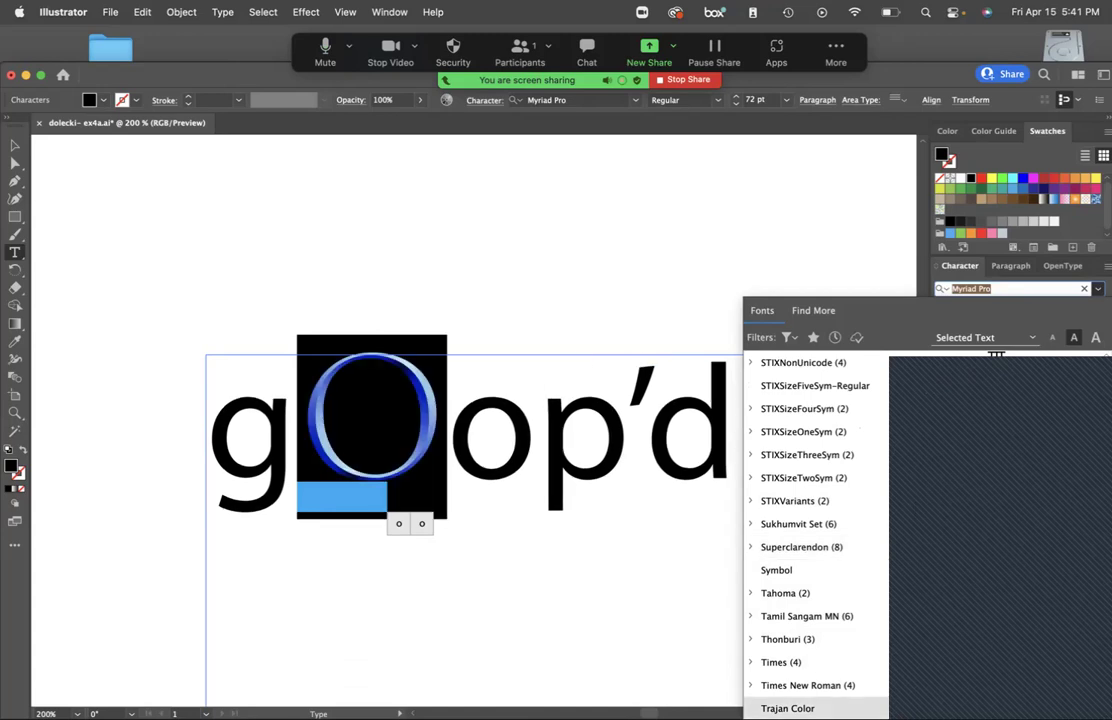
{"action": "scroll", "coordinate": [807, 690], "scroll_direction": "up", "scroll_amount": 10}
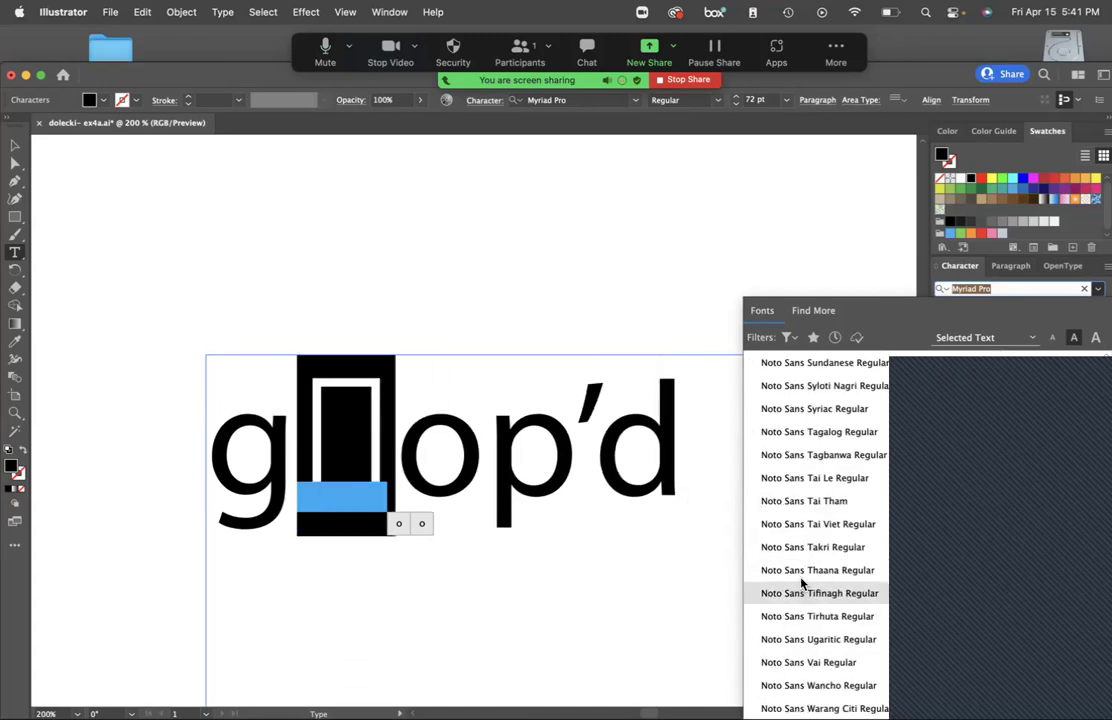
{"action": "scroll", "coordinate": [797, 562], "scroll_direction": "up", "scroll_amount": 15}
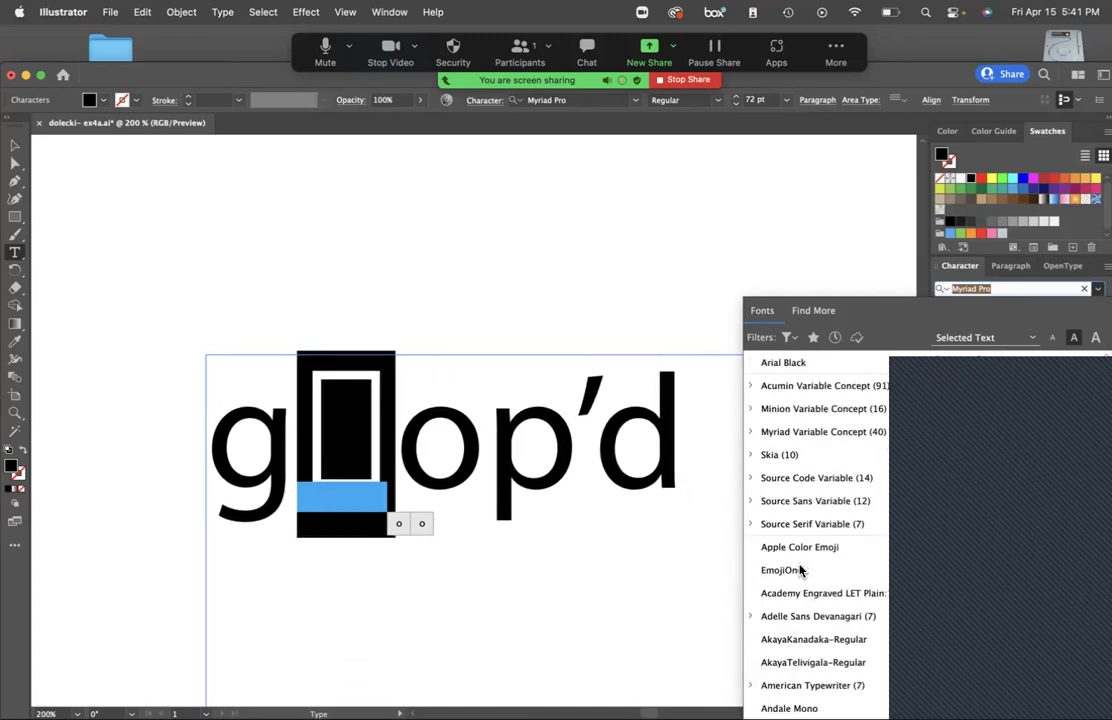
{"action": "scroll", "coordinate": [800, 570], "scroll_direction": "down", "scroll_amount": 15}
{"action": "scroll", "coordinate": [800, 530], "scroll_direction": "up", "scroll_amount": 10}
{"action": "scroll", "coordinate": [800, 530], "scroll_direction": "down", "scroll_amount": 10}
{"action": "scroll", "coordinate": [787, 541], "scroll_direction": "down", "scroll_amount": 5}
{"action": "scroll", "coordinate": [787, 541], "scroll_direction": "up", "scroll_amount": 5}
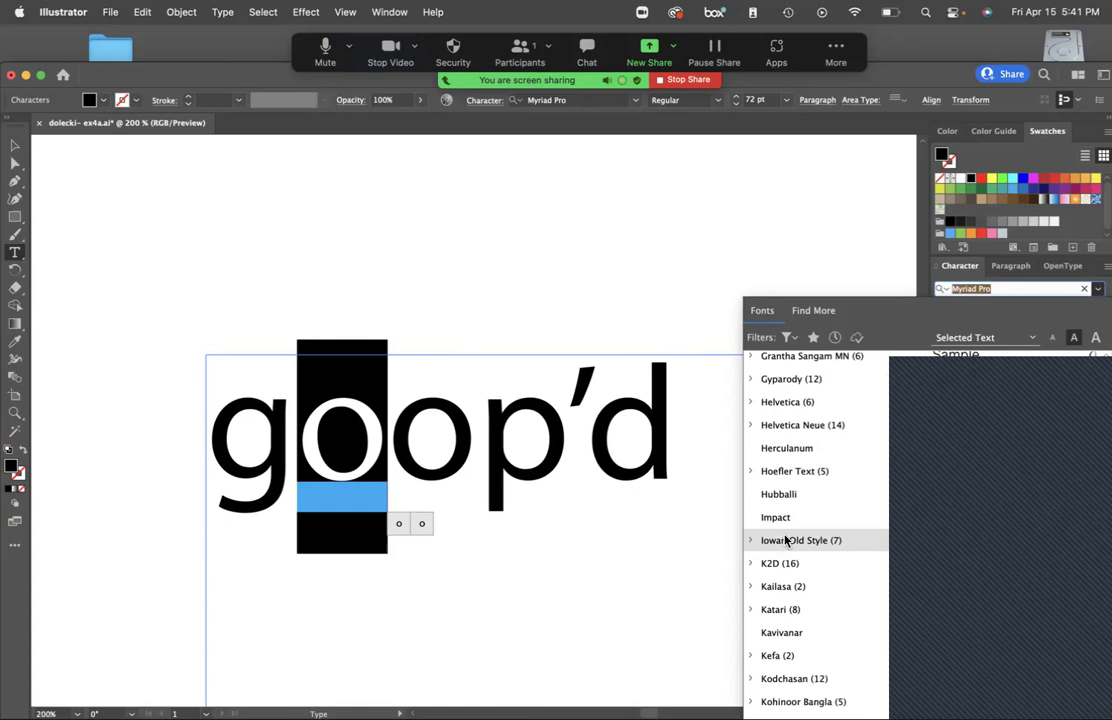
{"action": "left_click", "coordinate": [780, 518]}
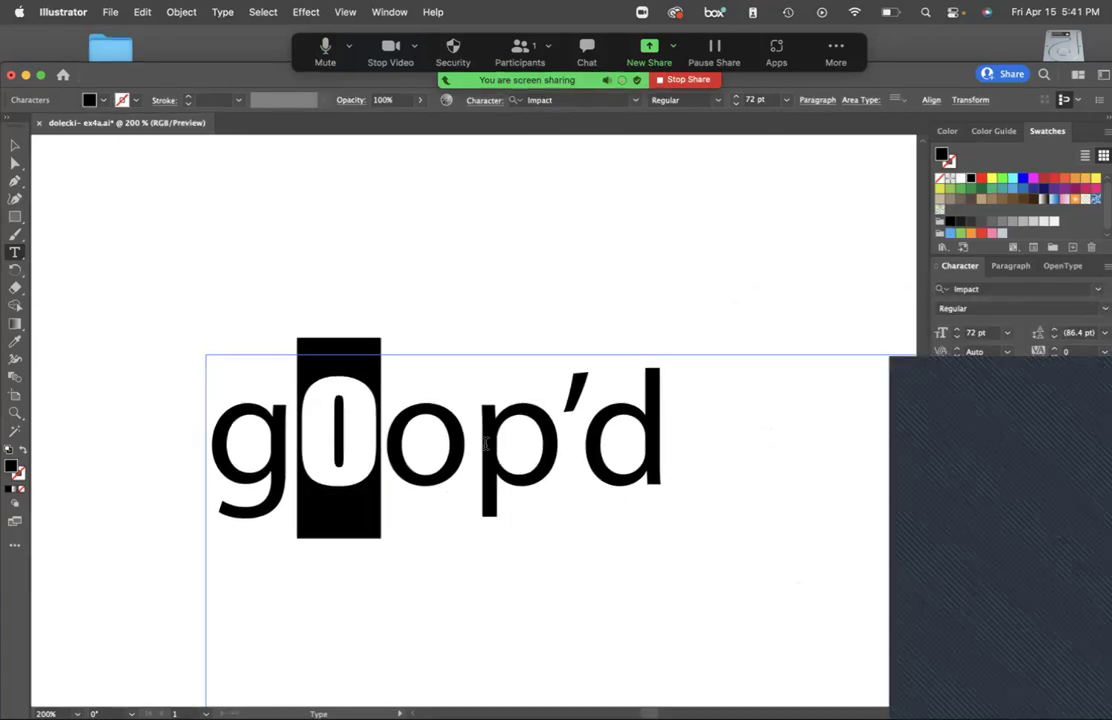
Set only the letter "p" of "goop'd" to the Baskerville font.
{"action": "left_click", "coordinate": [568, 427]}
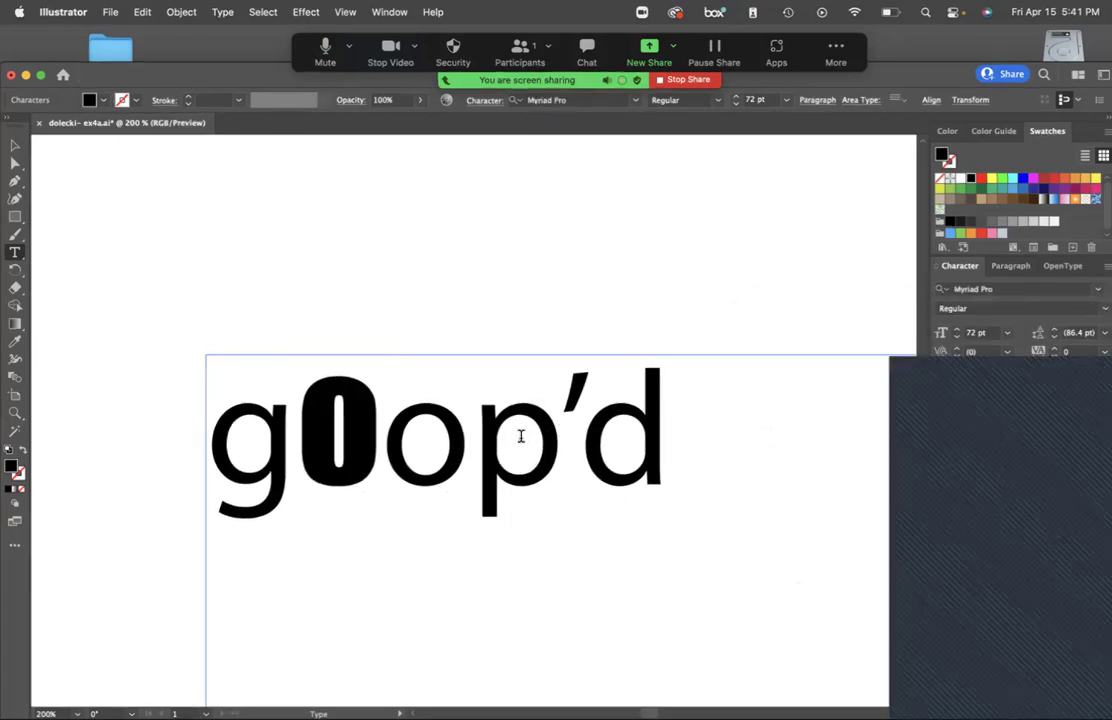
{"action": "key", "text": "shift+Left"}
{"action": "left_click", "coordinate": [1098, 289]}
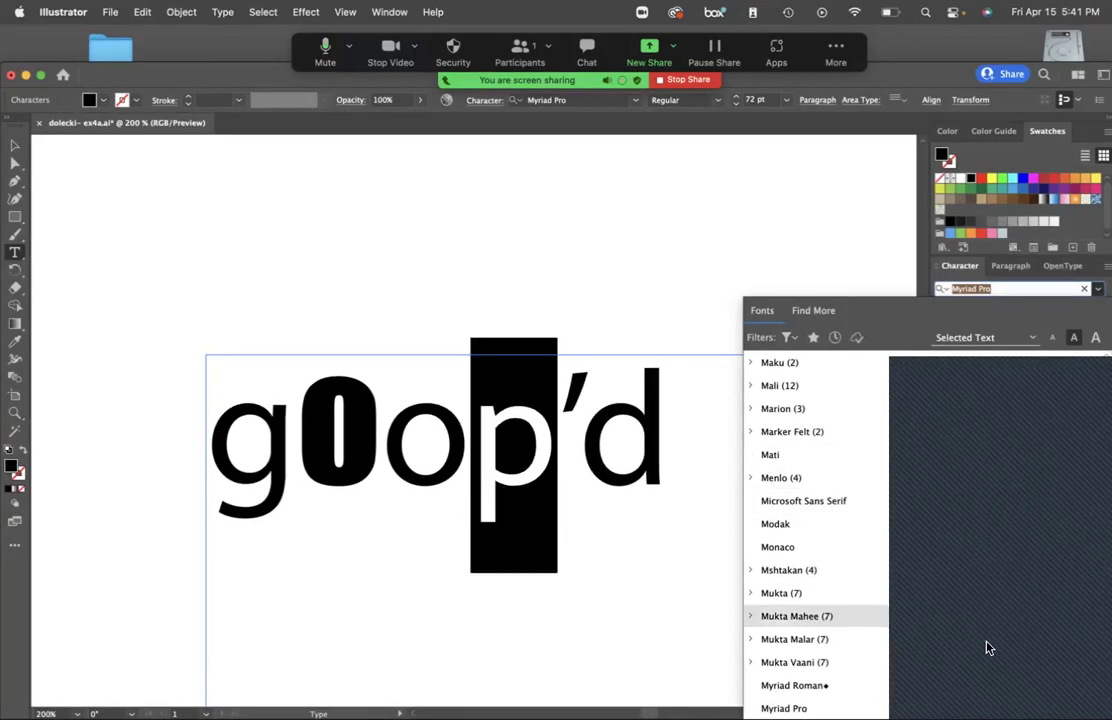
{"action": "scroll", "coordinate": [985, 645], "scroll_direction": "down", "scroll_amount": 10}
{"action": "scroll", "coordinate": [985, 645], "scroll_direction": "up", "scroll_amount": 20}
{"action": "scroll", "coordinate": [985, 638], "scroll_direction": "down", "scroll_amount": 9}
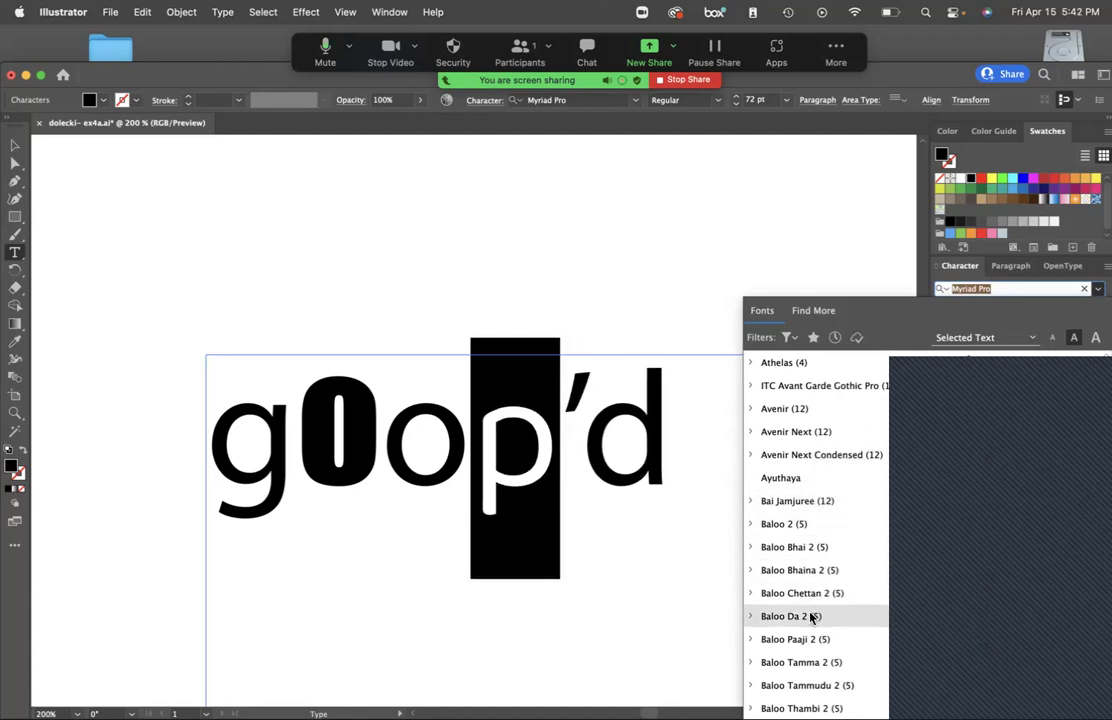
{"action": "scroll", "coordinate": [812, 608], "scroll_direction": "down", "scroll_amount": 5}
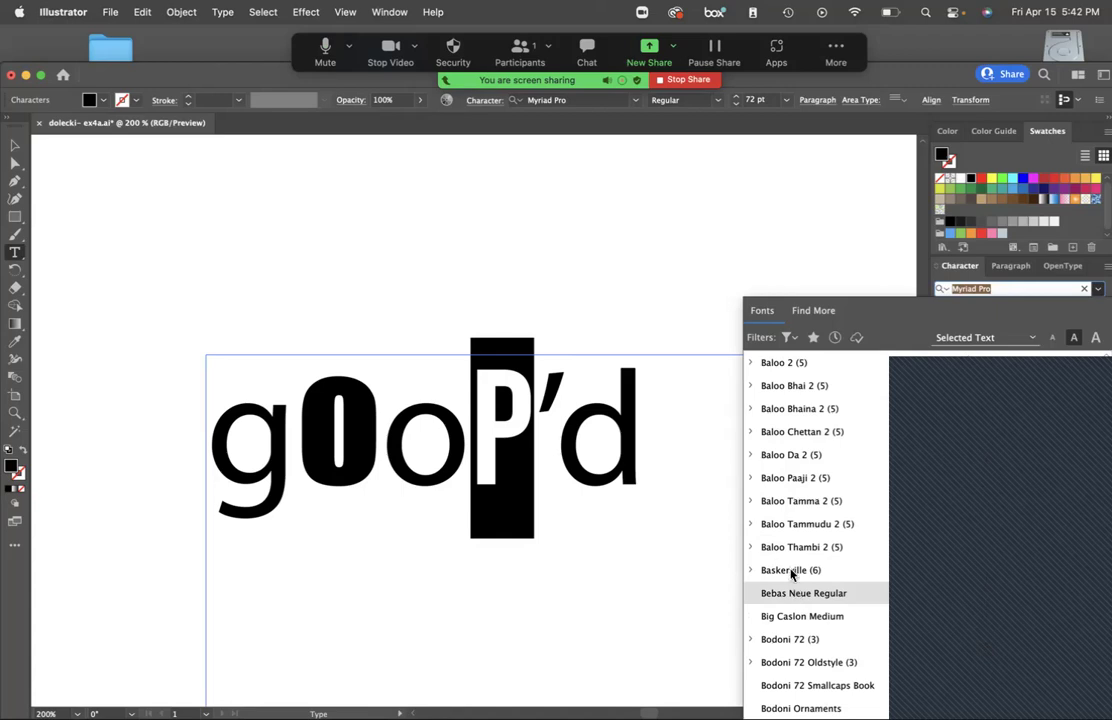
{"action": "left_click", "coordinate": [791, 571]}
Replace the lowercase "d" at the end of the word with a capital "D".
{"action": "left_click", "coordinate": [658, 422]}
{"action": "left_click_drag", "start_coordinate": [658, 422], "coordinate": [610, 430]}
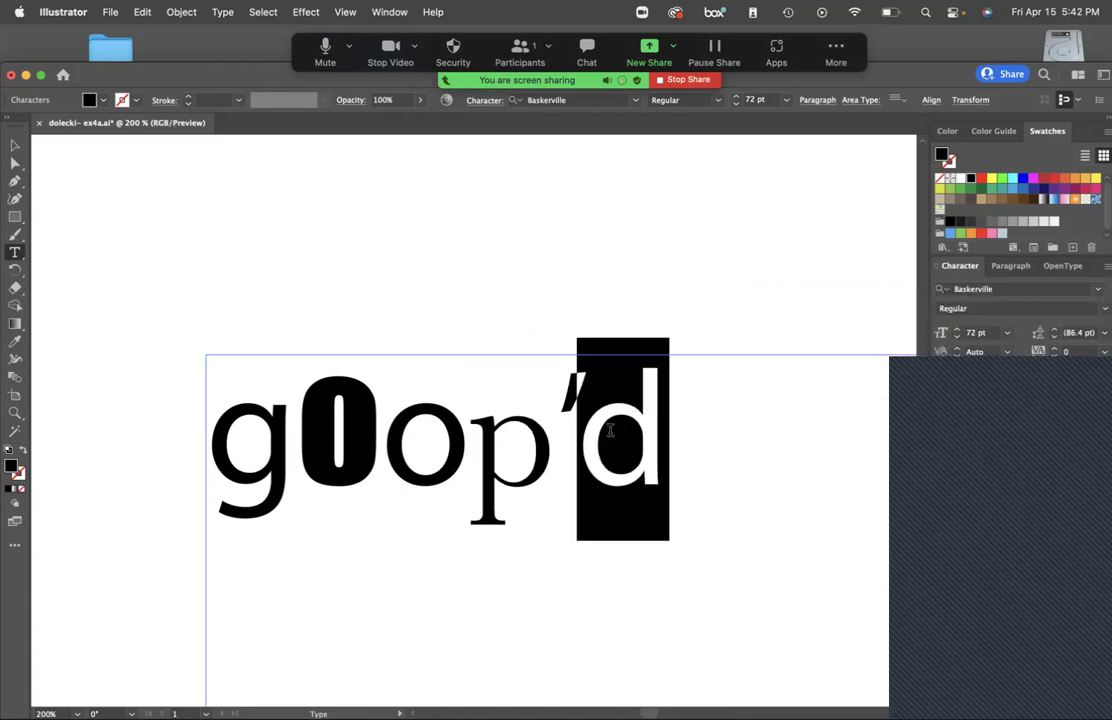
{"action": "type", "text": "D"}
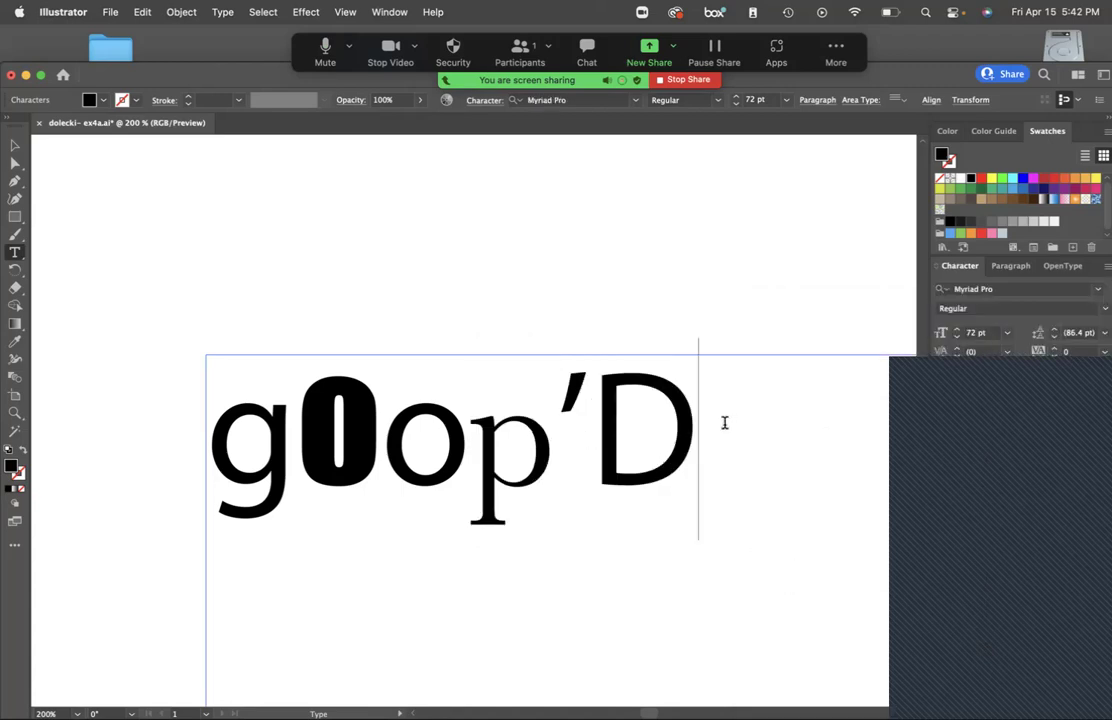
Set the final capital "D" to the Modak font.
{"action": "left_click_drag", "start_coordinate": [725, 422], "coordinate": [619, 436]}
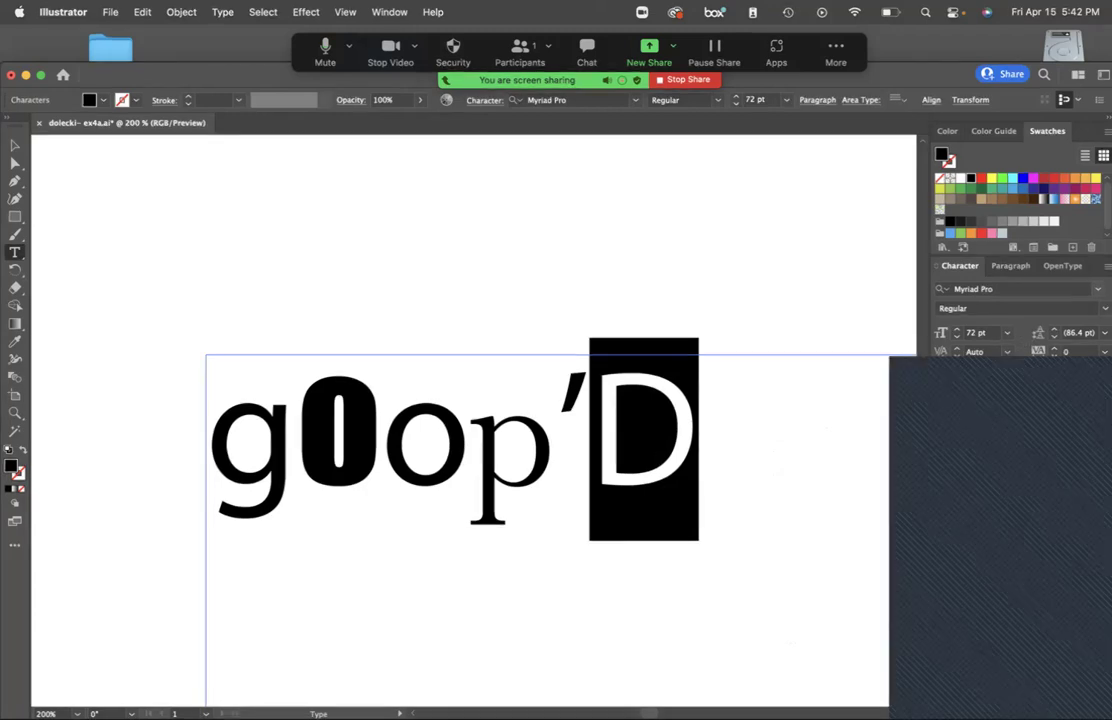
{"action": "left_click", "coordinate": [1000, 288]}
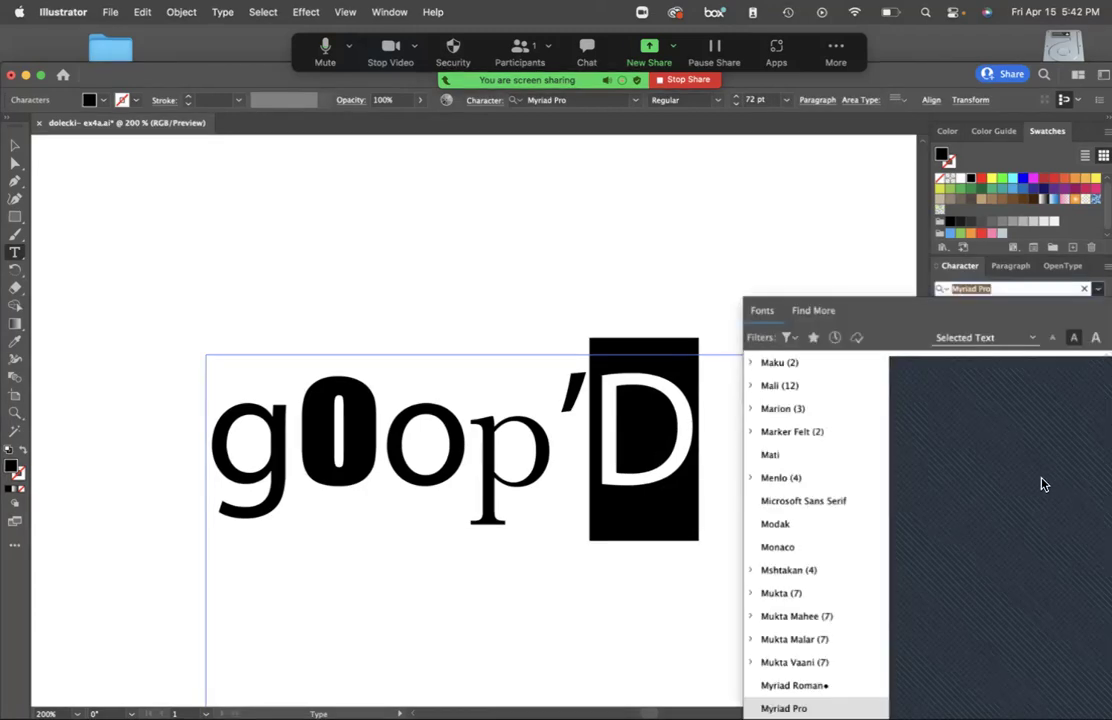
{"action": "left_click", "coordinate": [884, 527]}
{"action": "key", "text": "Escape"}
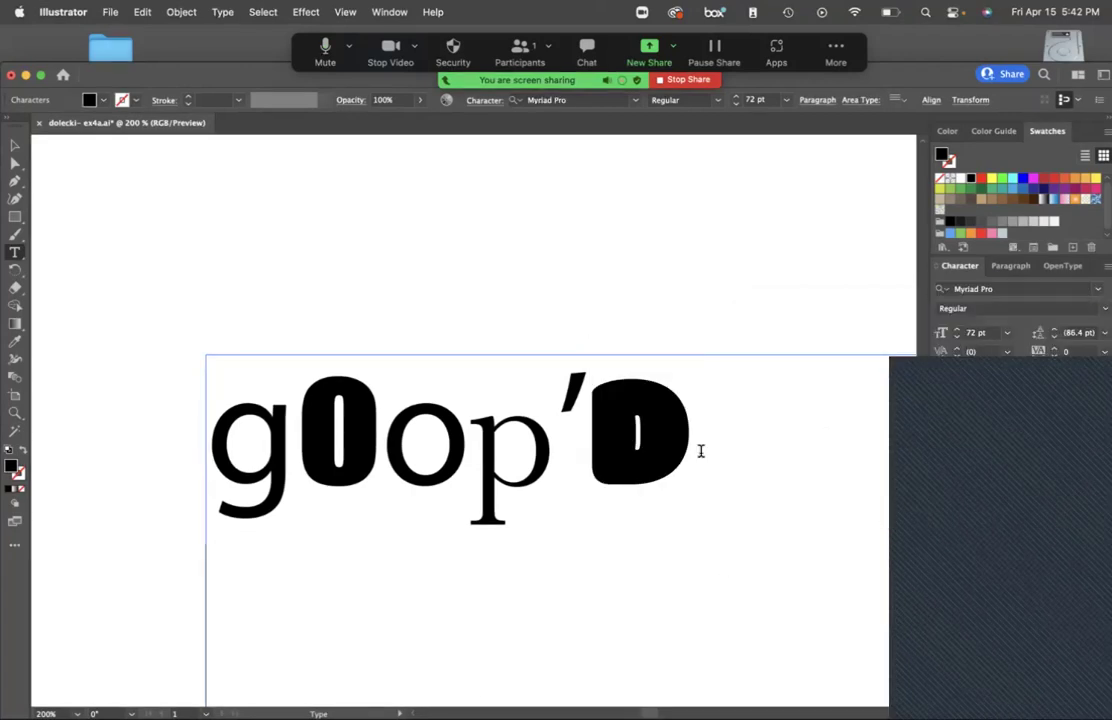
Change the font of the final capital "D" to Monaco.
{"action": "left_click_drag", "start_coordinate": [700, 451], "coordinate": [590, 451]}
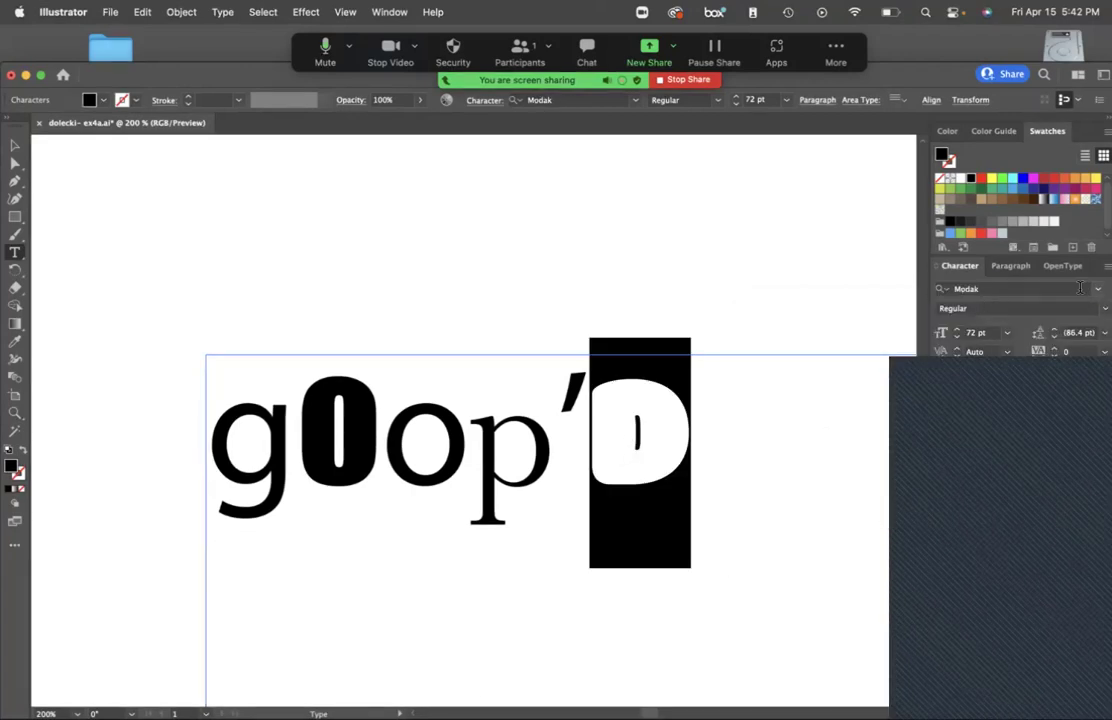
{"action": "left_click", "coordinate": [1080, 288]}
{"action": "scroll", "coordinate": [893, 578], "scroll_direction": "down", "scroll_amount": 5}
{"action": "scroll", "coordinate": [880, 600], "scroll_direction": "down", "scroll_amount": 10}
{"action": "scroll", "coordinate": [797, 616], "scroll_direction": "down", "scroll_amount": 2}
{"action": "left_click", "coordinate": [993, 289]}
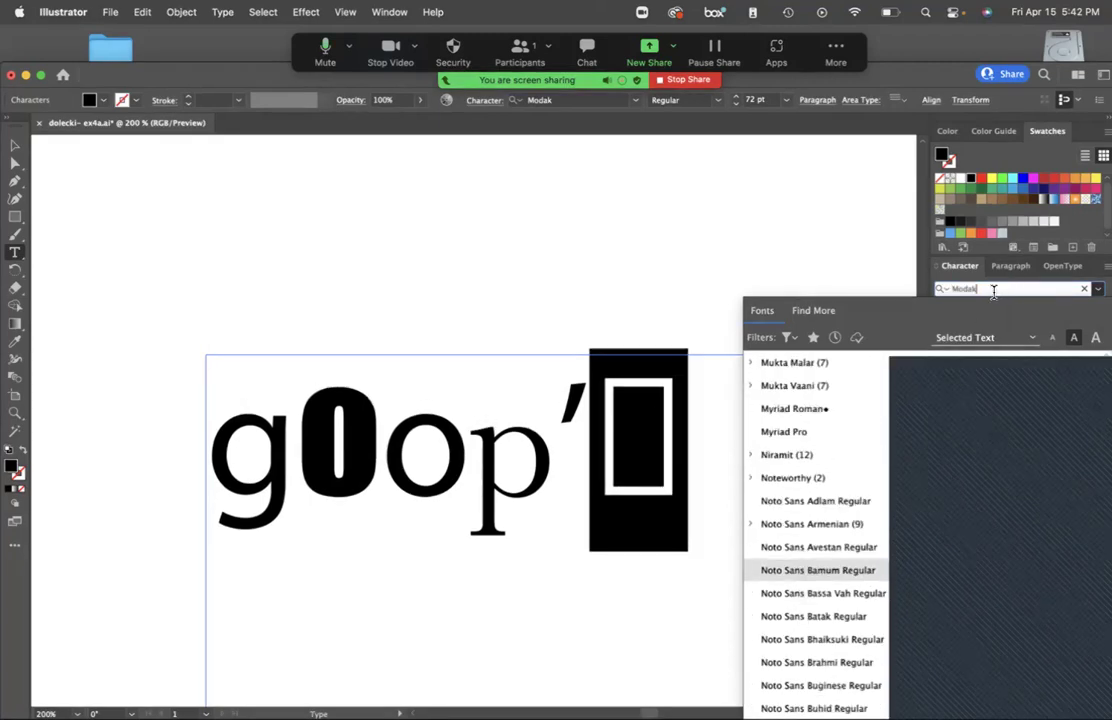
{"action": "key", "text": "Return"}
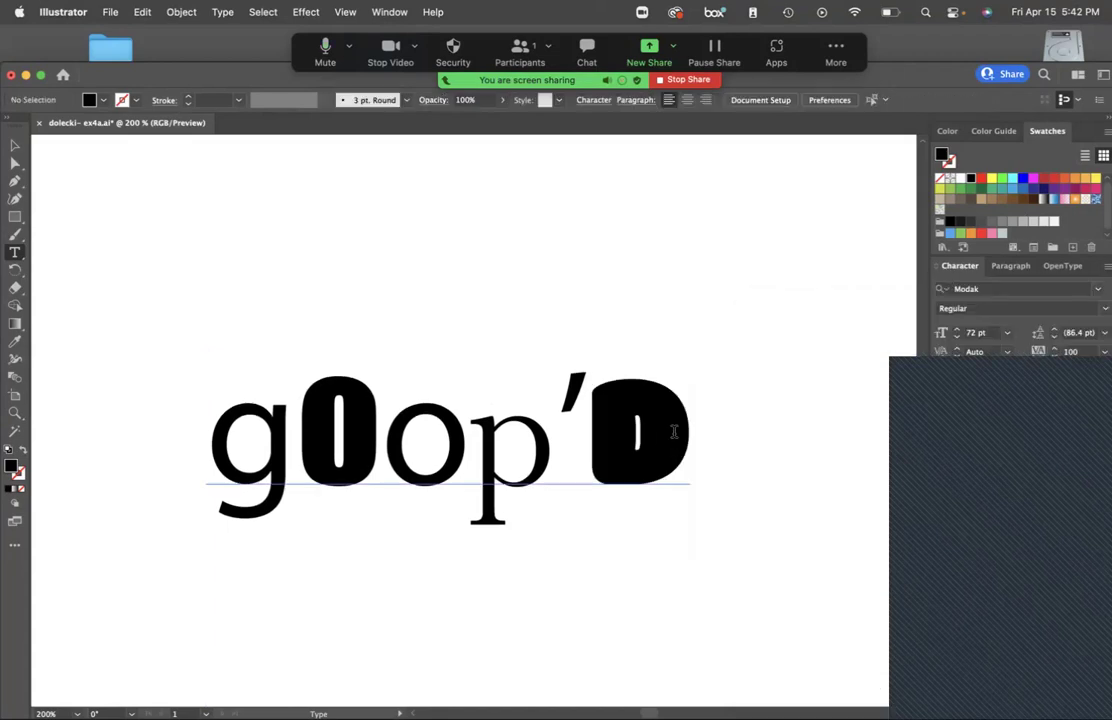
{"action": "left_click", "coordinate": [995, 288]}
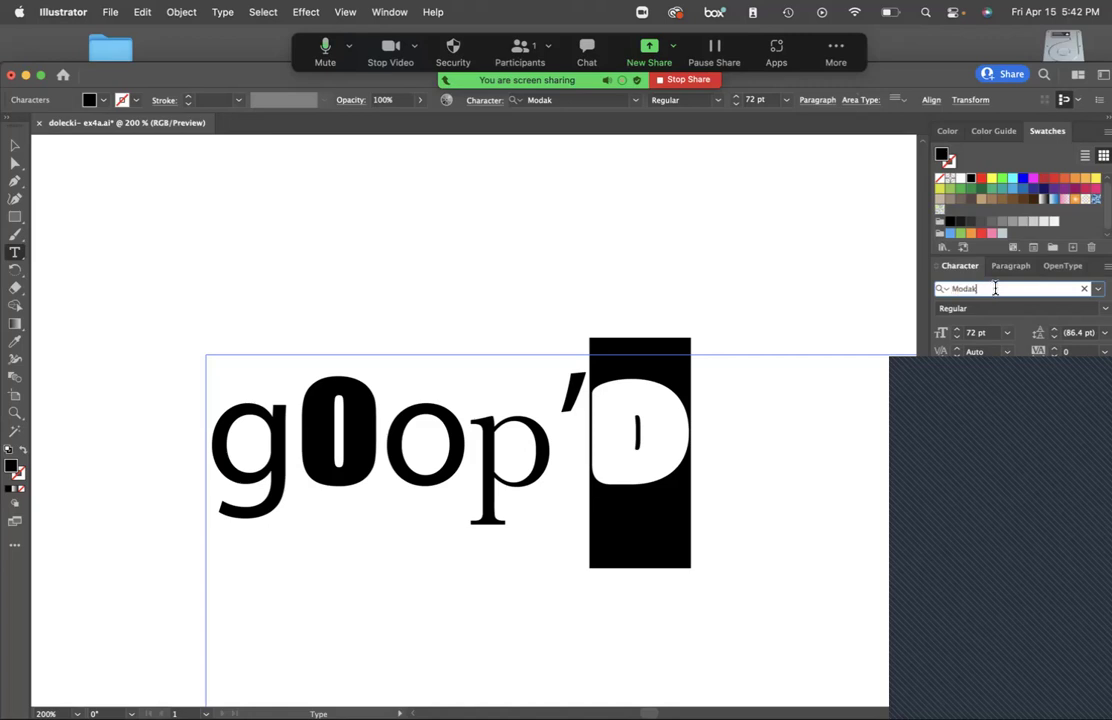
{"action": "type", "text": "Monaco"}
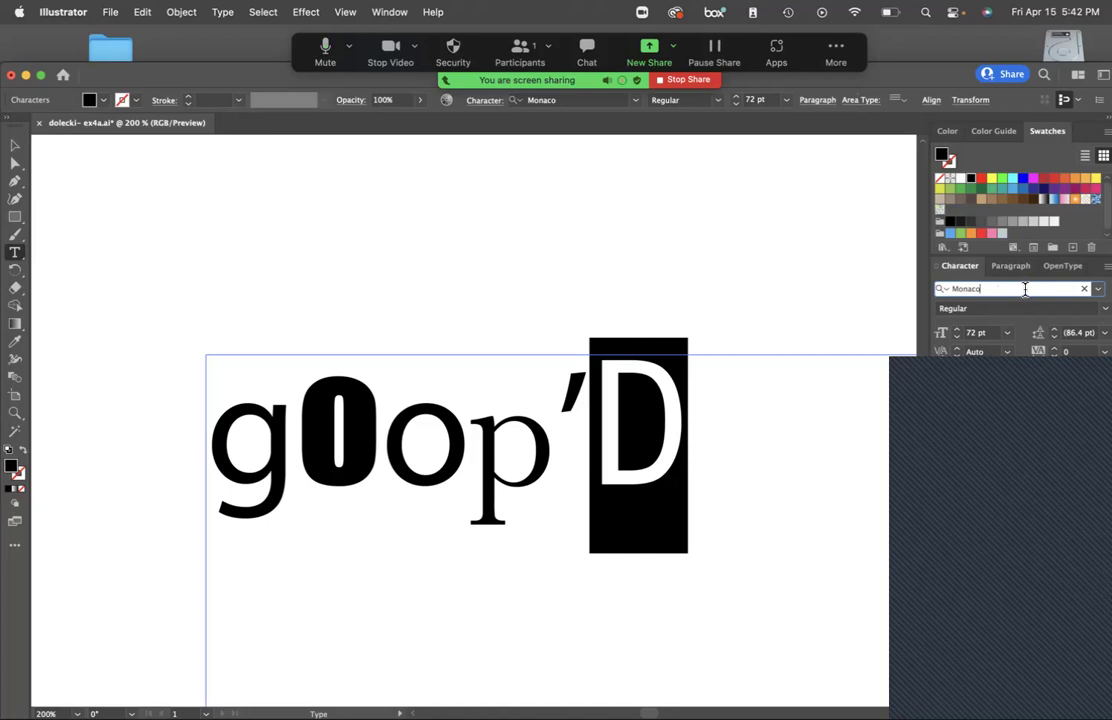
{"action": "left_click", "coordinate": [732, 402]}
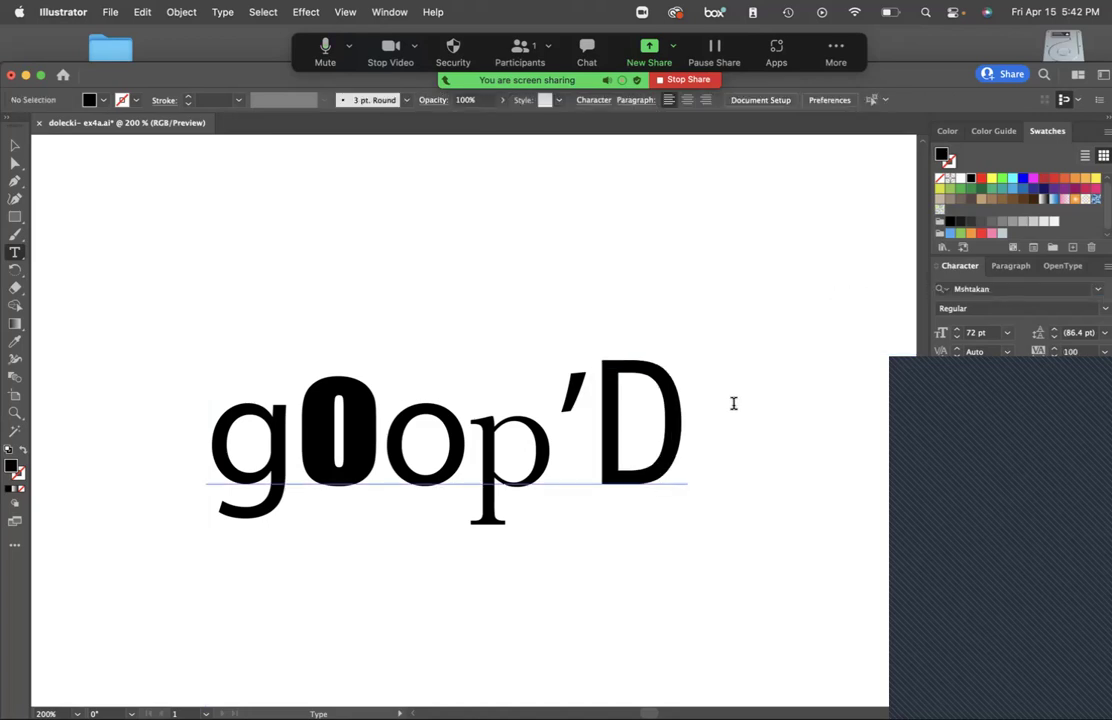
Select the "D" and preview the fonts listed after Monaco on it, up to the Noteworthy and Noto Sans entries.
{"action": "double_click", "coordinate": [636, 415]}
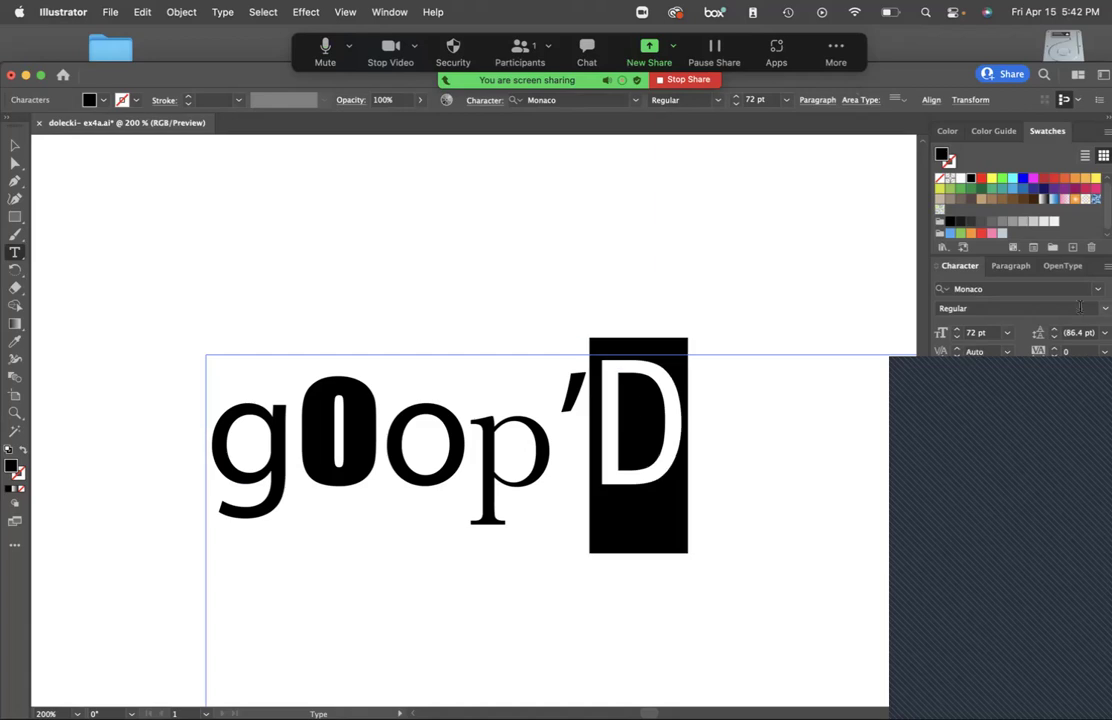
{"action": "left_click", "coordinate": [1012, 288]}
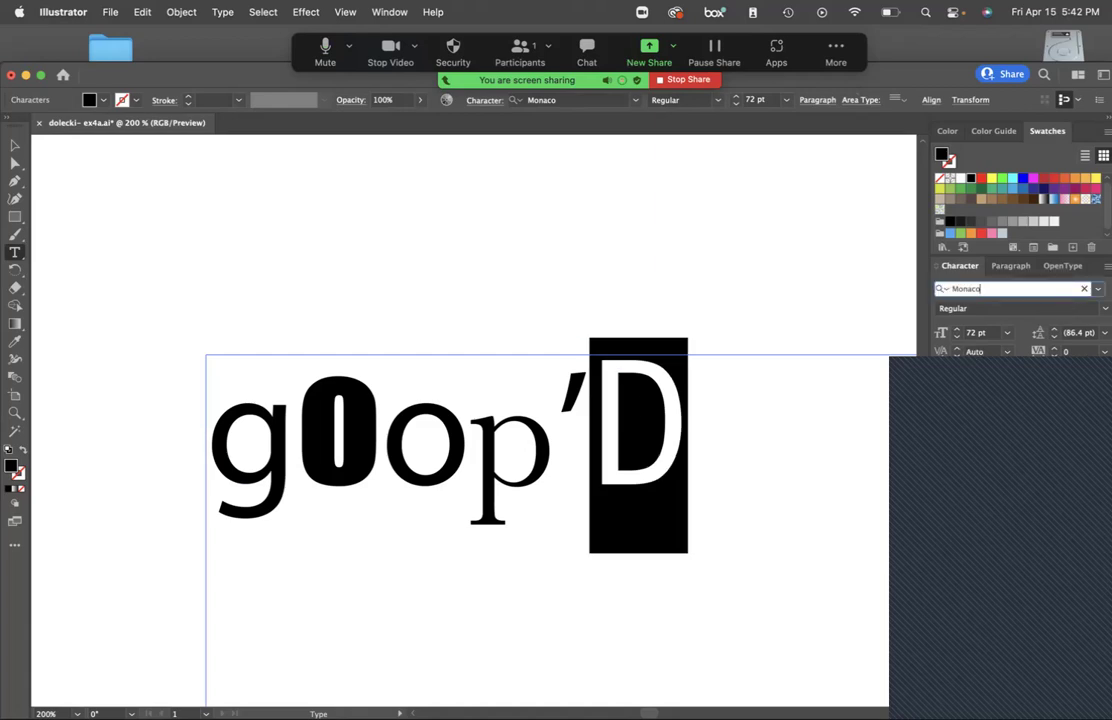
{"action": "key", "text": "Down"}
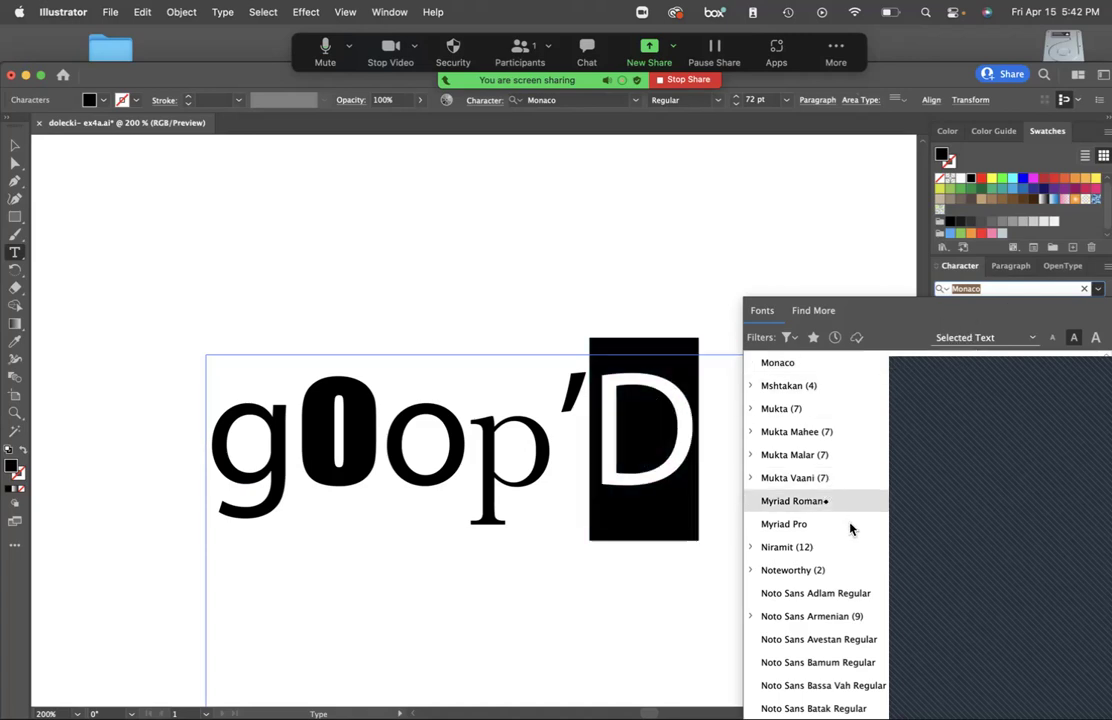
{"action": "key", "text": "Down"}
{"action": "key", "text": "Down"}
{"action": "key", "text": "Down"}
{"action": "key", "text": "Down"}
{"action": "key", "text": "Down"}
{"action": "key", "text": "Down"}
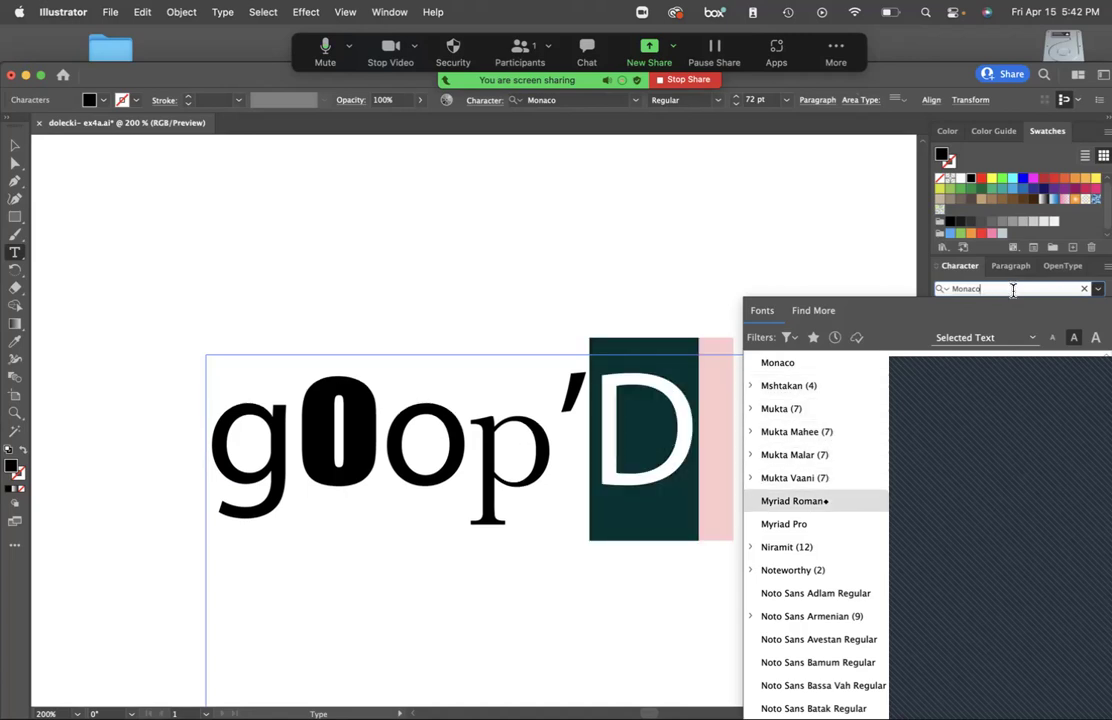
{"action": "key", "text": "Up"}
{"action": "key", "text": "Down"}
{"action": "key", "text": "Down"}
{"action": "key", "text": "Down"}
{"action": "key", "text": "Down"}
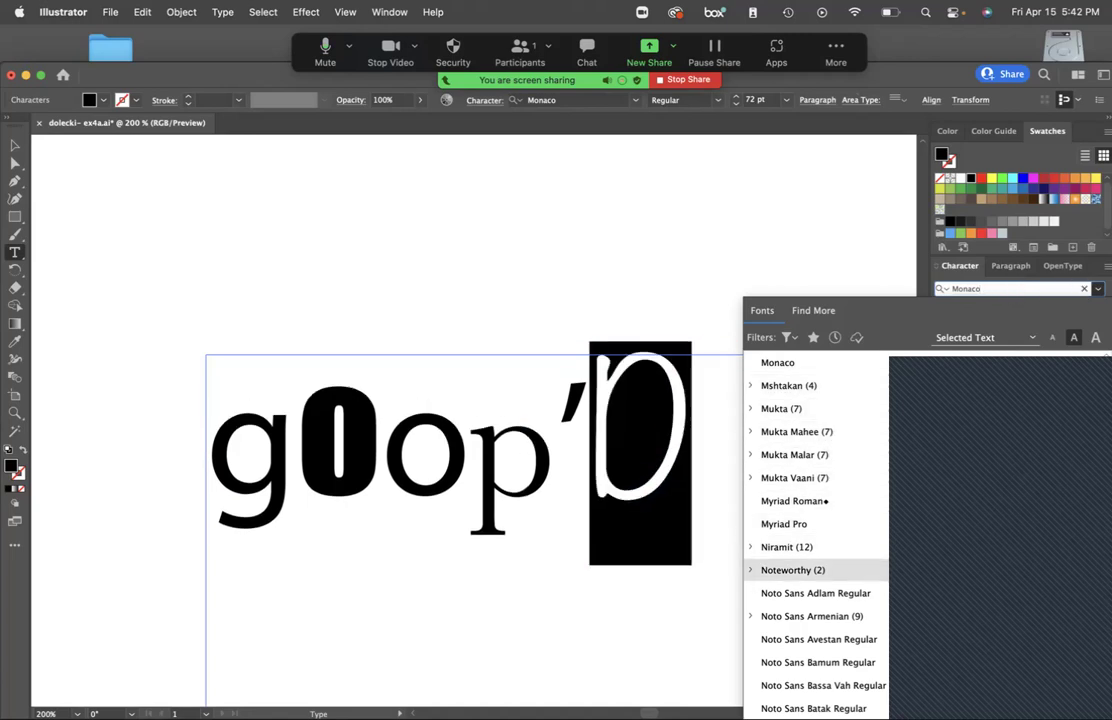
{"action": "key", "text": "Down"}
{"action": "key", "text": "Down"}
{"action": "key", "text": "Escape"}
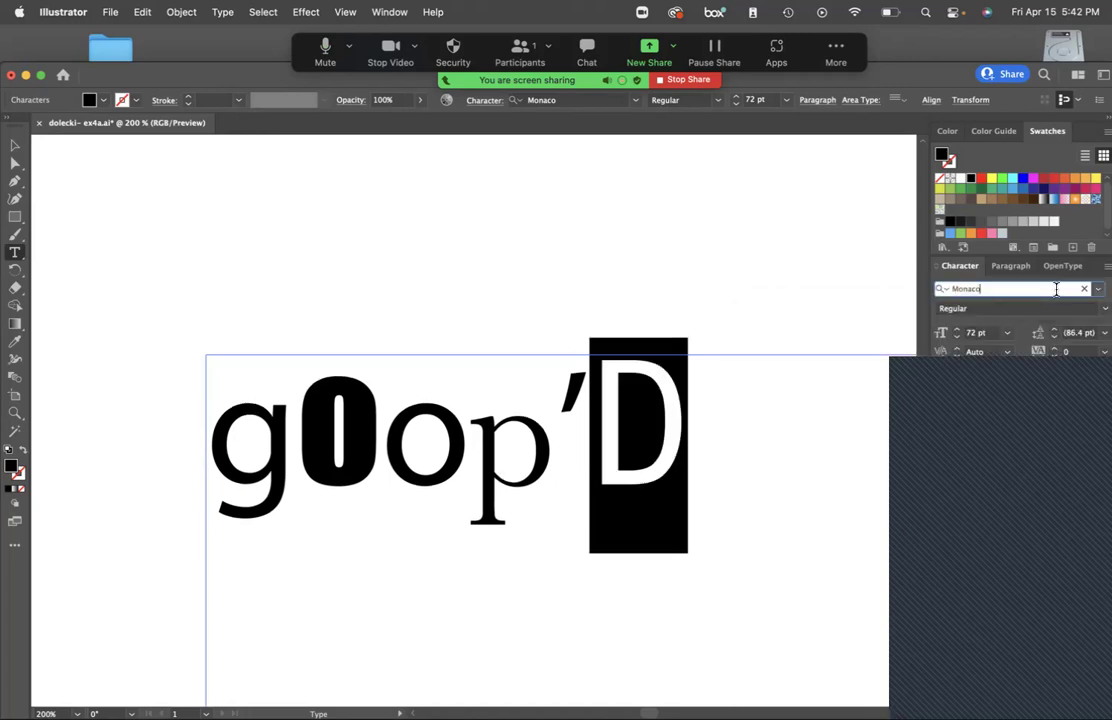
Preview the fonts on the "D" again, from the Mukta families through the Noto Sans fonts, without applying one.
{"action": "key", "text": "Down"}
{"action": "key", "text": "Down"}
{"action": "key", "text": "Down"}
{"action": "key", "text": "Down"}
{"action": "key", "text": "Down"}
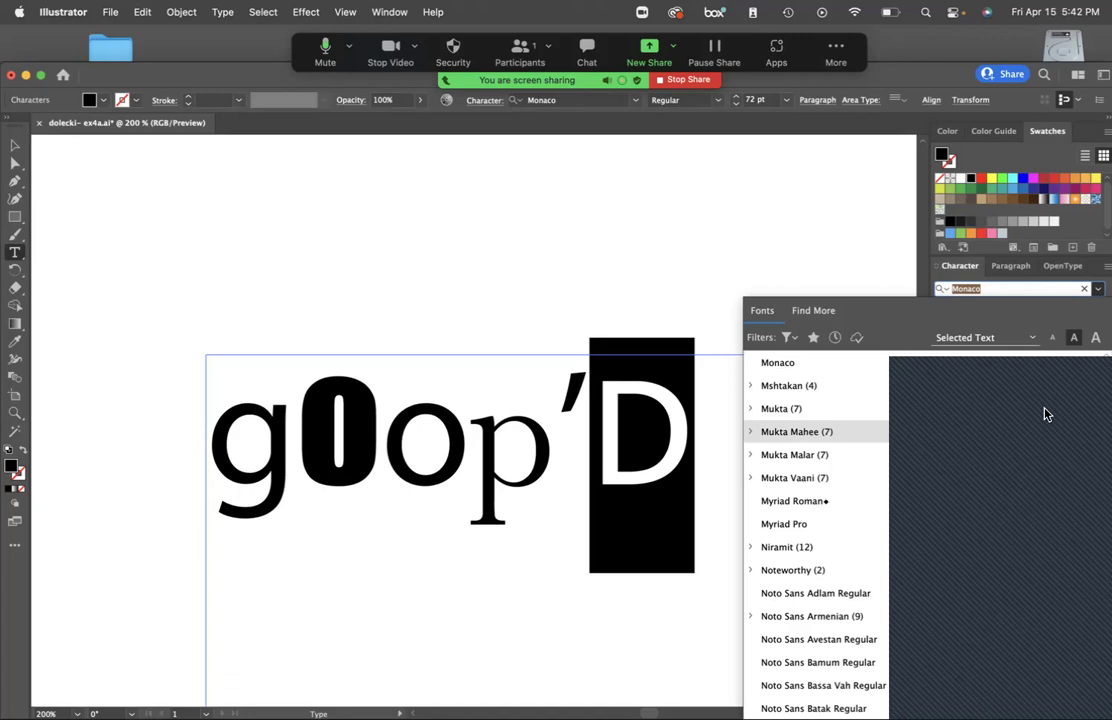
{"action": "key", "text": "Down"}
{"action": "key", "text": "Down"}
{"action": "key", "text": "Down"}
{"action": "key", "text": "Down"}
{"action": "key", "text": "Down"}
{"action": "key", "text": "Down"}
{"action": "key", "text": "Down"}
{"action": "key", "text": "Down"}
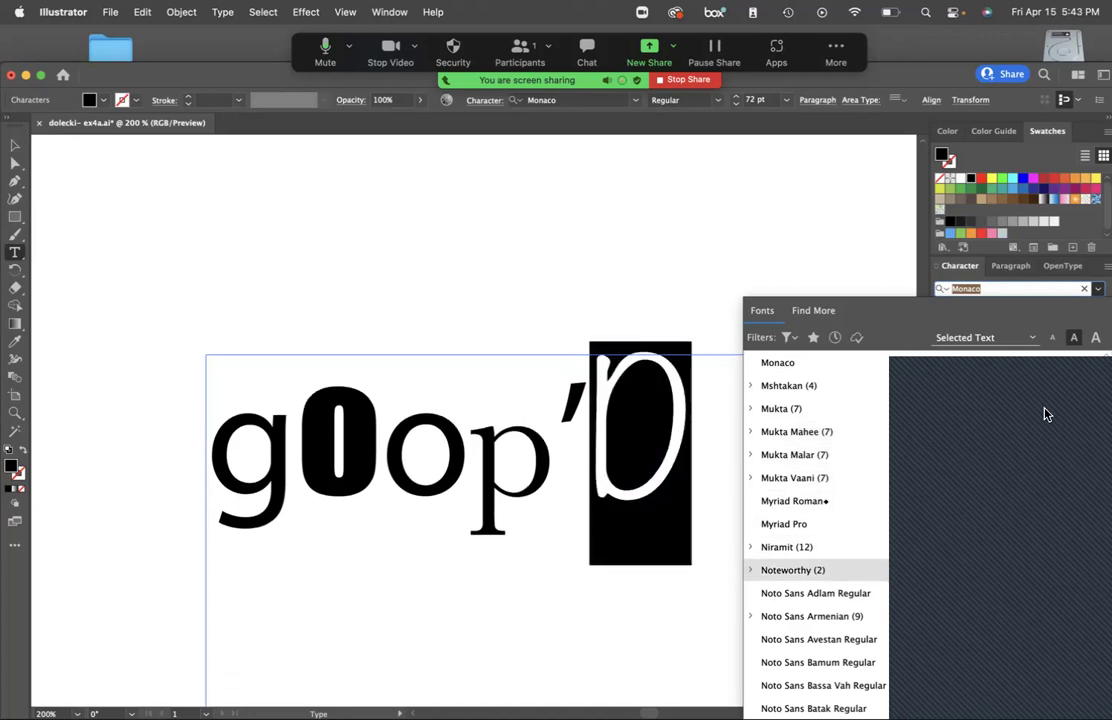
{"action": "key", "text": "Down"}
{"action": "key", "text": "Down"}
{"action": "key", "text": "Down"}
{"action": "key", "text": "Down"}
{"action": "key", "text": "Down"}
{"action": "key", "text": "Down"}
{"action": "key", "text": "Down"}
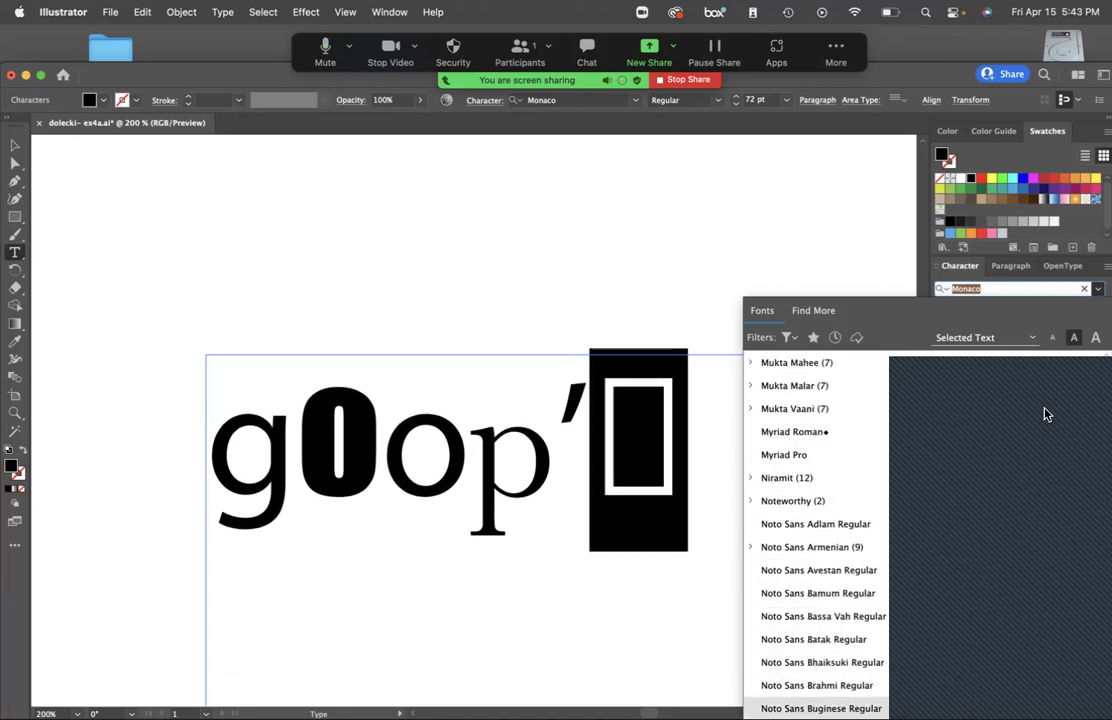
{"action": "key", "text": "Down"}
{"action": "key", "text": "Down"}
{"action": "key", "text": "Down"}
{"action": "key", "text": "Down"}
{"action": "key", "text": "Down"}
{"action": "key", "text": "Down"}
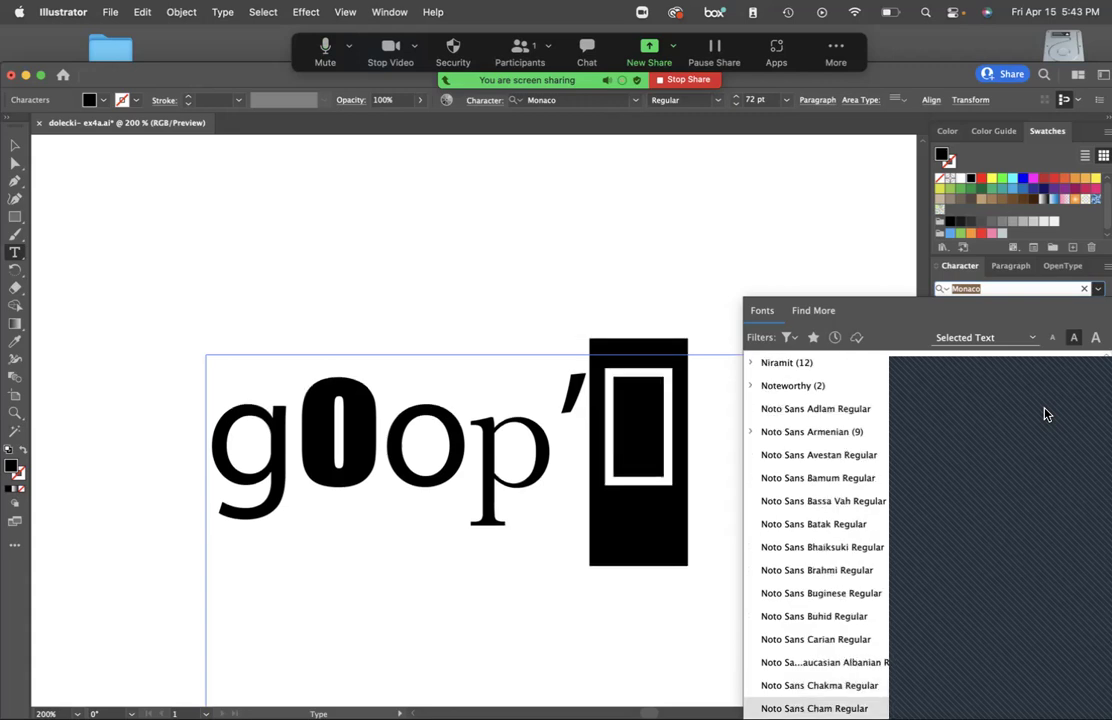
{"action": "key", "text": "Up"}
{"action": "key", "text": "Up"}
{"action": "key", "text": "Up"}
{"action": "key", "text": "Up"}
{"action": "key", "text": "Up"}
{"action": "key", "text": "Up"}
{"action": "key", "text": "Up"}
{"action": "key", "text": "Up"}
{"action": "key", "text": "Up"}
{"action": "key", "text": "Up"}
{"action": "key", "text": "Up"}
{"action": "key", "text": "Down"}
{"action": "key", "text": "Down"}
{"action": "key", "text": "Down"}
{"action": "key", "text": "Down"}
{"action": "key", "text": "Down"}
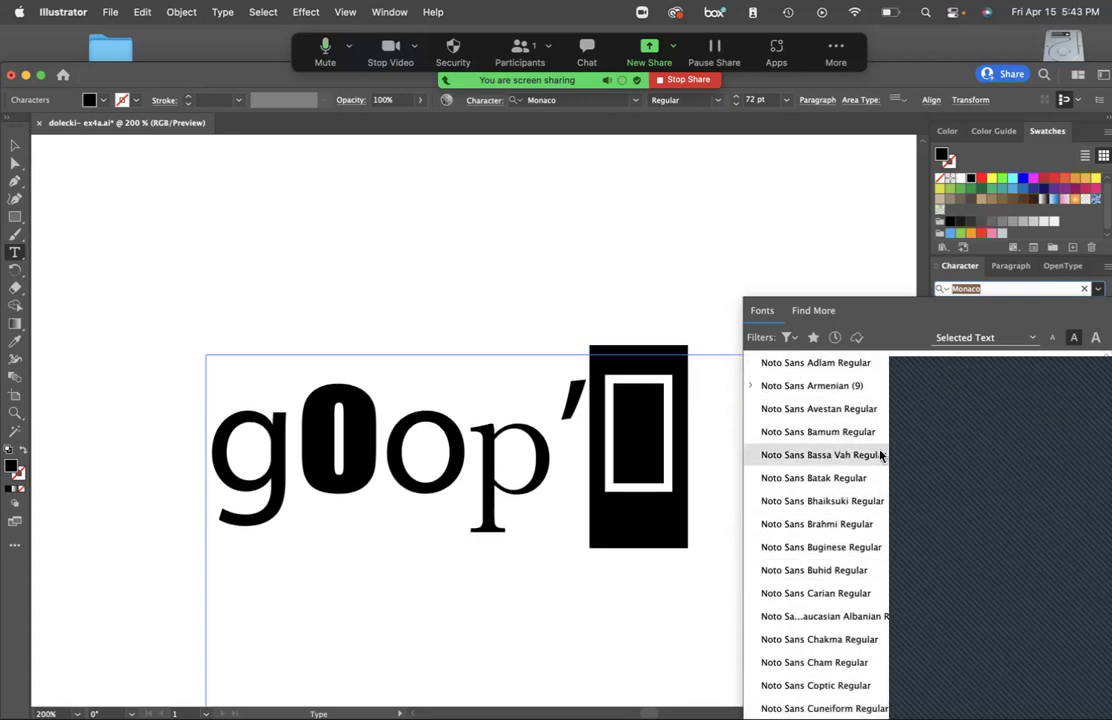
{"action": "key", "text": "Down"}
{"action": "key", "text": "Down"}
{"action": "key", "text": "Down"}
{"action": "key", "text": "Escape"}
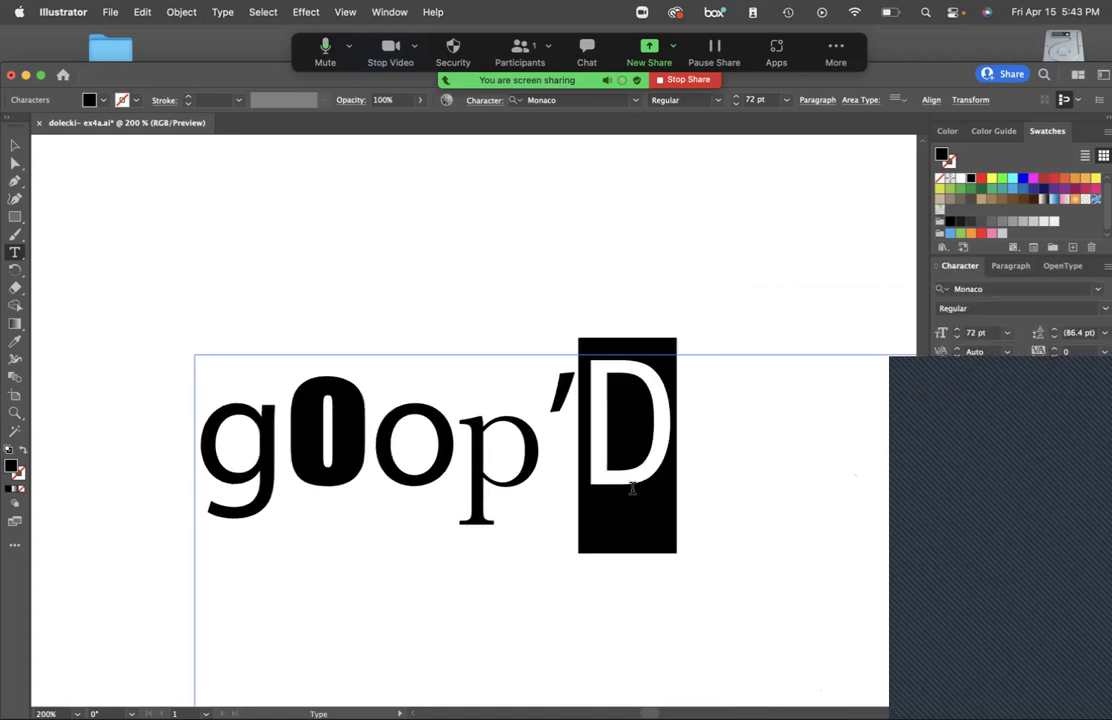
{"action": "scroll", "coordinate": [634, 488], "scroll_direction": "right", "scroll_amount": 3}
{"action": "scroll", "coordinate": [631, 489], "scroll_direction": "right", "scroll_amount": 1}
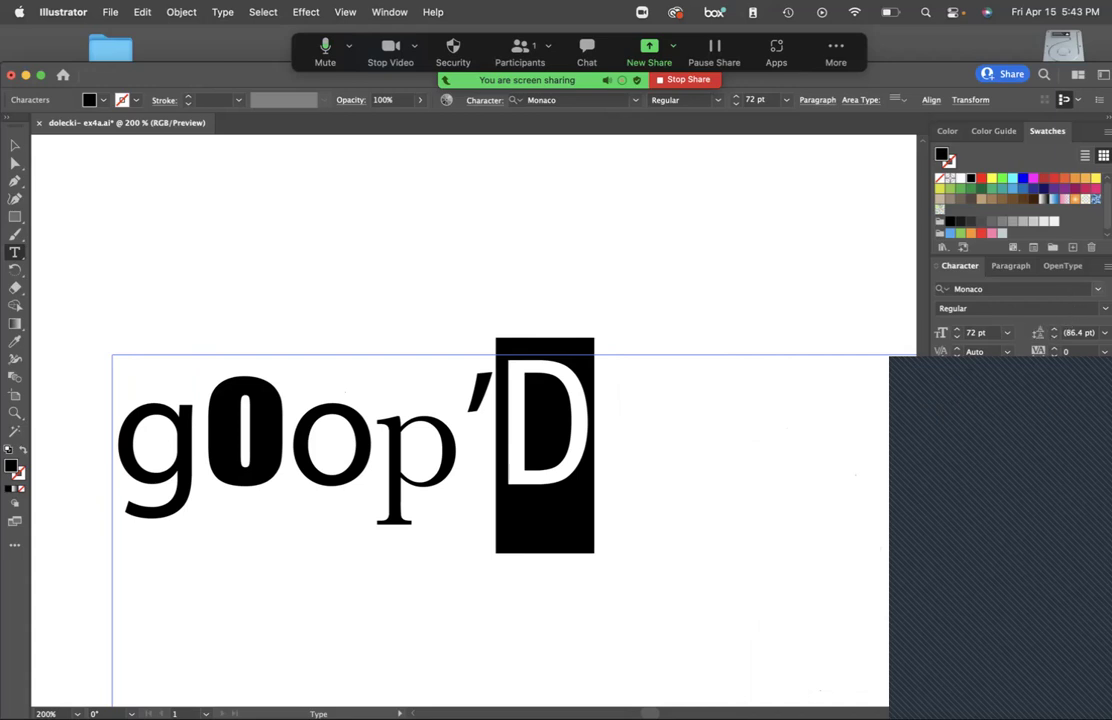
Change the font of the final capital "D" to Rockwell in the Bold style.
{"action": "left_click", "coordinate": [1097, 289]}
{"action": "scroll", "coordinate": [938, 561], "scroll_direction": "down", "scroll_amount": 3}
{"action": "scroll", "coordinate": [880, 648], "scroll_direction": "down", "scroll_amount": 3}
{"action": "scroll", "coordinate": [822, 600], "scroll_direction": "down", "scroll_amount": 5}
{"action": "scroll", "coordinate": [817, 620], "scroll_direction": "up", "scroll_amount": 6}
{"action": "scroll", "coordinate": [815, 621], "scroll_direction": "down", "scroll_amount": 20}
{"action": "scroll", "coordinate": [812, 600], "scroll_direction": "down", "scroll_amount": 4}
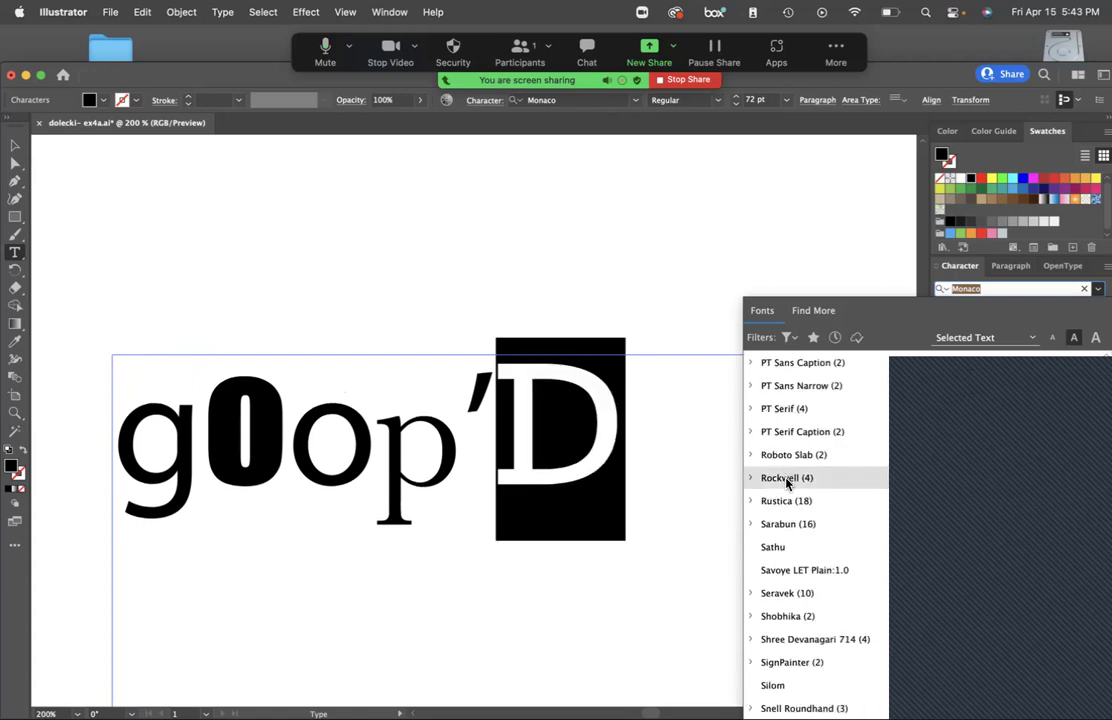
{"action": "left_click", "coordinate": [792, 486]}
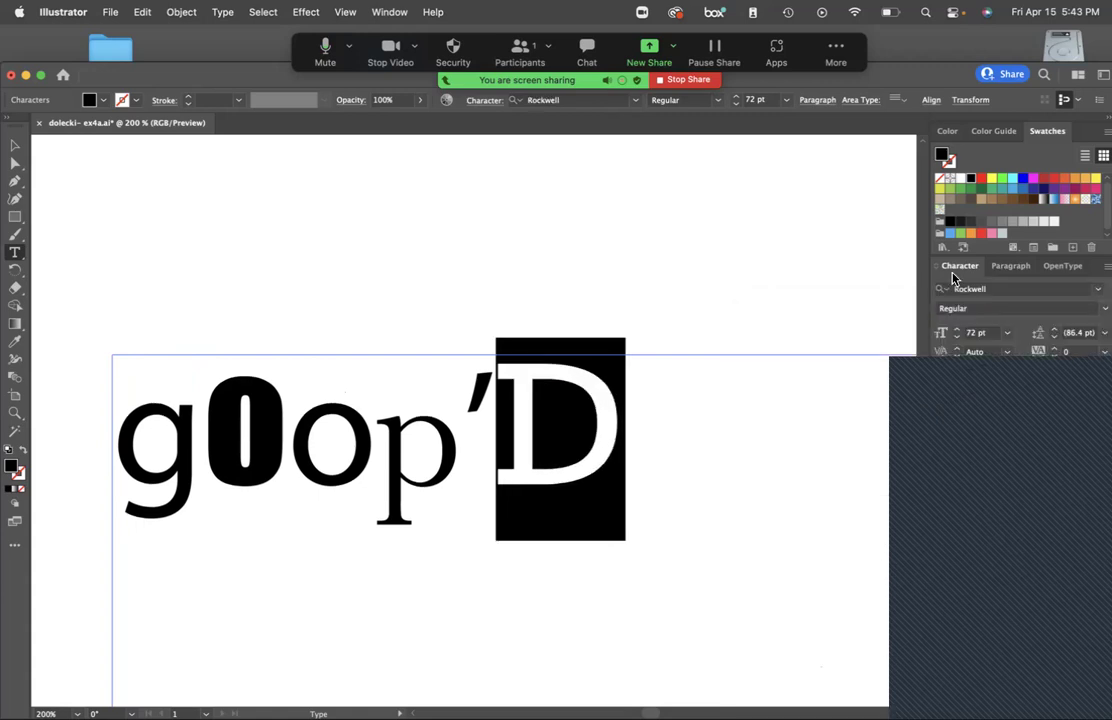
{"action": "left_click", "coordinate": [1040, 308]}
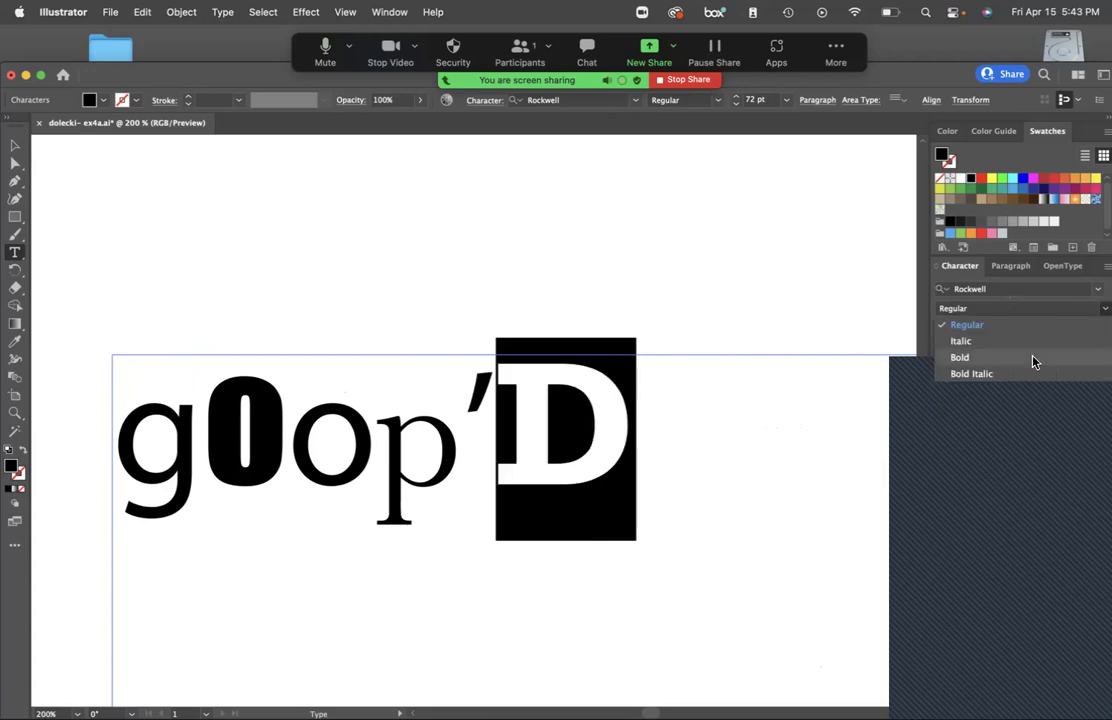
{"action": "left_click", "coordinate": [1014, 362]}
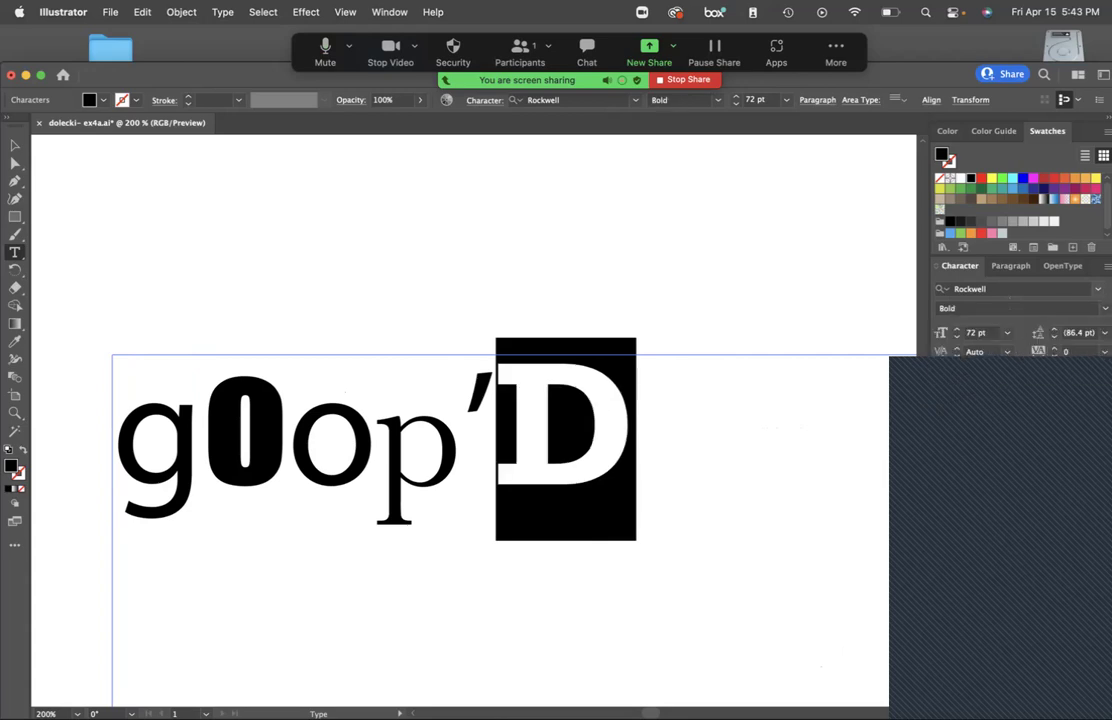
Preview the listed fonts on the "D", from the Good Times family down through the Noto Sans entries to Noto Sans Vai Regular.
{"action": "left_click", "coordinate": [1097, 289]}
{"action": "scroll", "coordinate": [872, 605], "scroll_direction": "down", "scroll_amount": 15}
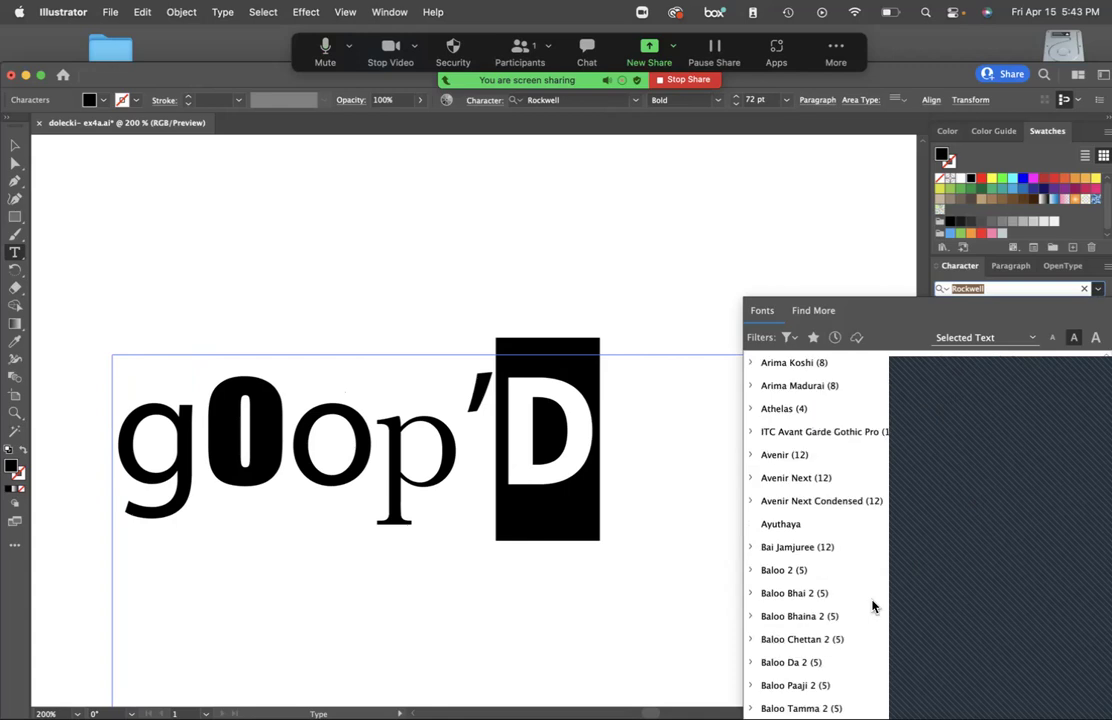
{"action": "scroll", "coordinate": [784, 641], "scroll_direction": "down", "scroll_amount": 10}
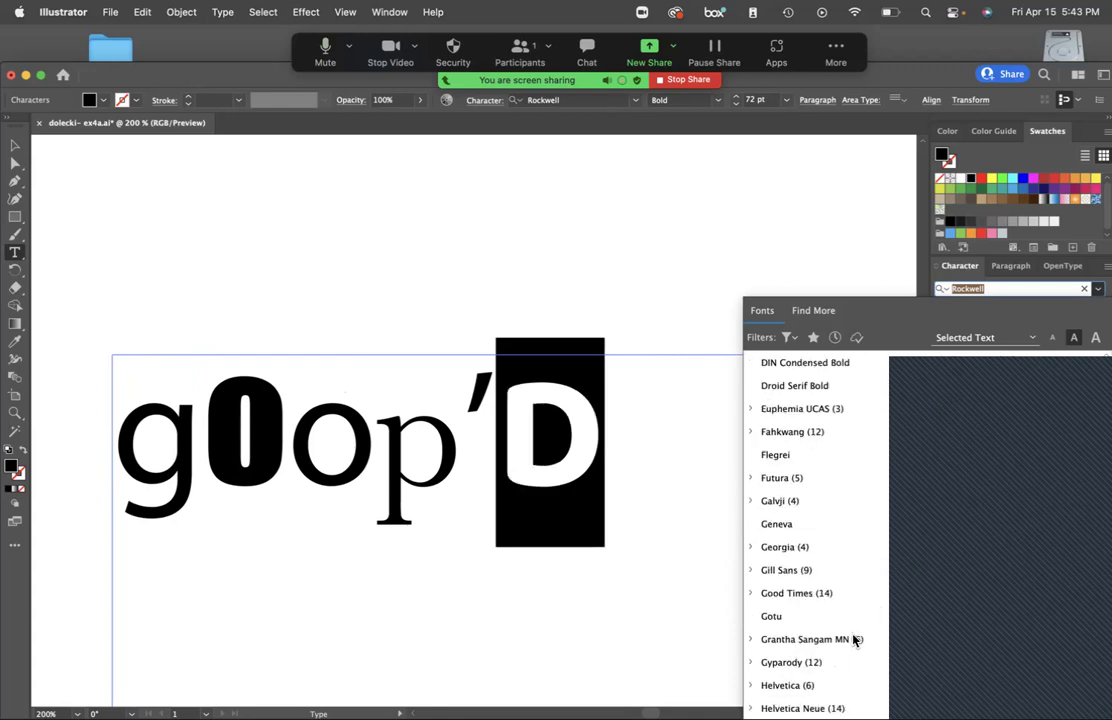
{"action": "scroll", "coordinate": [794, 410], "scroll_direction": "up", "scroll_amount": 3}
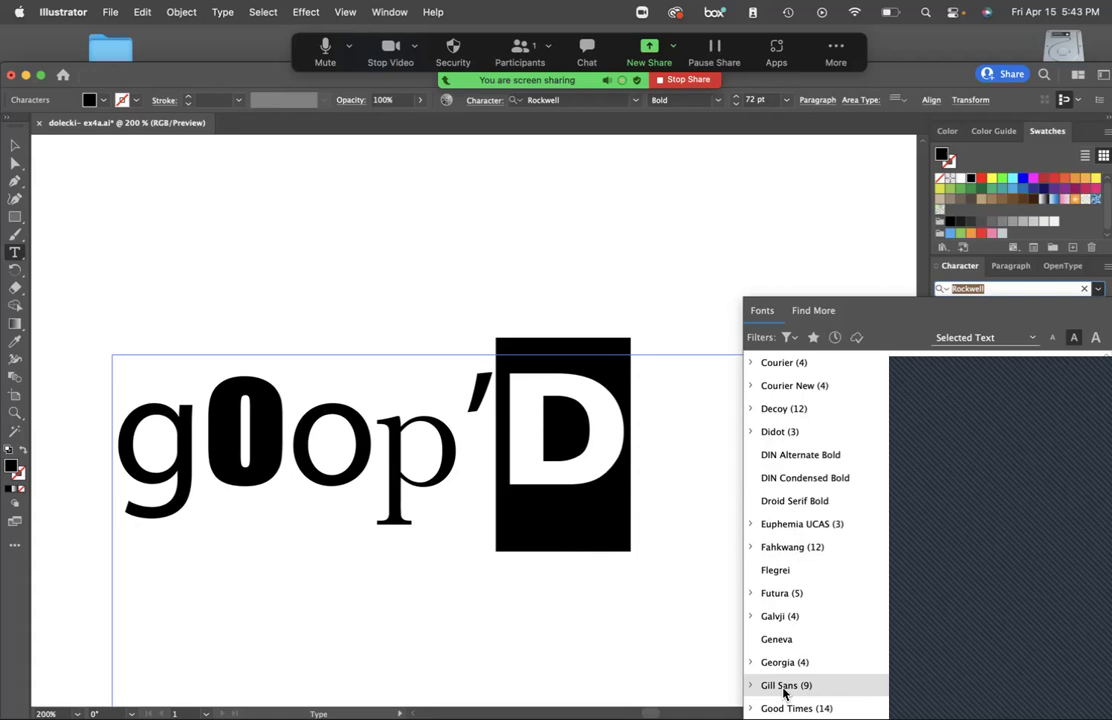
{"action": "scroll", "coordinate": [786, 650], "scroll_direction": "down", "scroll_amount": 5}
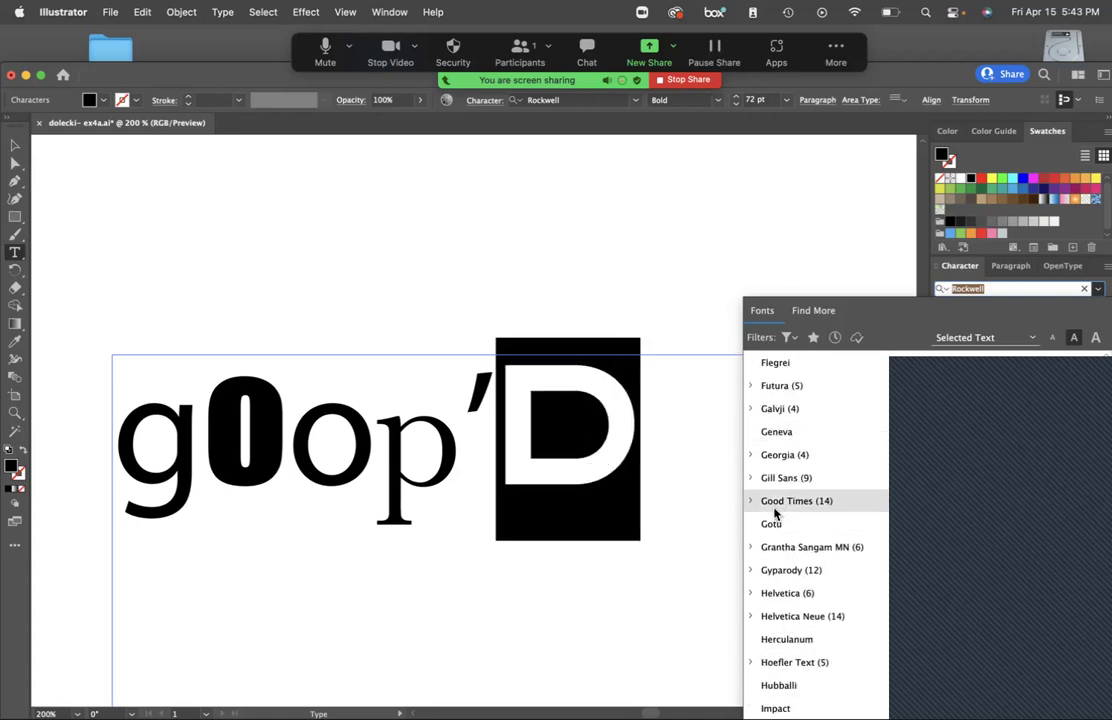
{"action": "key", "text": "Down"}
{"action": "key", "text": "Down"}
{"action": "key", "text": "Down"}
{"action": "key", "text": "Down"}
{"action": "key", "text": "Down"}
{"action": "key", "text": "Down"}
{"action": "key", "text": "Down"}
{"action": "key", "text": "Down"}
{"action": "key", "text": "Down"}
{"action": "key", "text": "Down"}
{"action": "key", "text": "Down"}
{"action": "key", "text": "Down"}
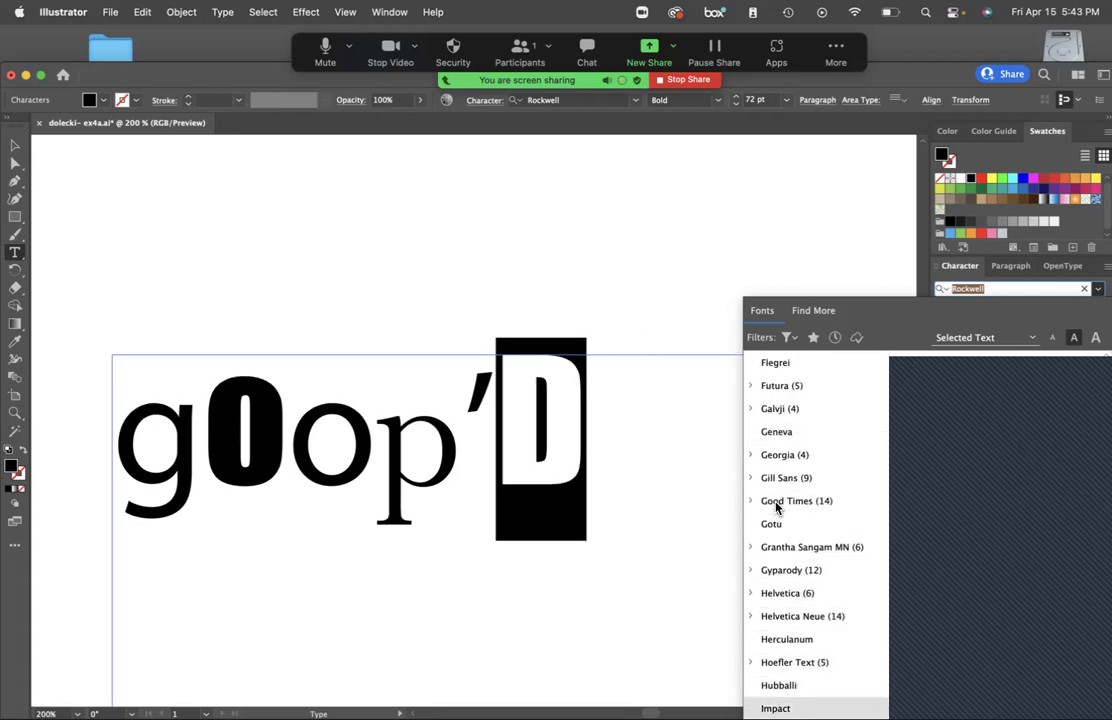
{"action": "key", "text": "Down"}
{"action": "key", "text": "Down"}
{"action": "key", "text": "Down"}
{"action": "key", "text": "Down"}
{"action": "key", "text": "Down"}
{"action": "key", "text": "Down"}
{"action": "key", "text": "Down"}
{"action": "key", "text": "Down"}
{"action": "key", "text": "Down"}
{"action": "key", "text": "Down"}
{"action": "key", "text": "Down"}
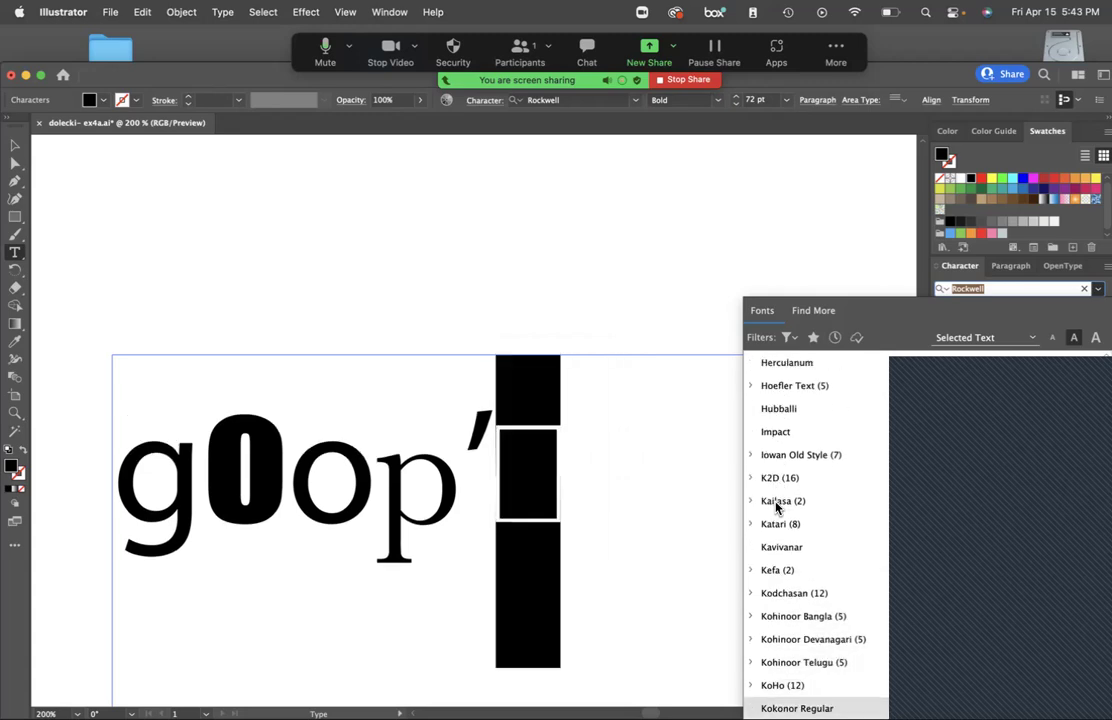
{"action": "key", "text": "Down"}
{"action": "key", "text": "Down"}
{"action": "key", "text": "Down"}
{"action": "key", "text": "Down"}
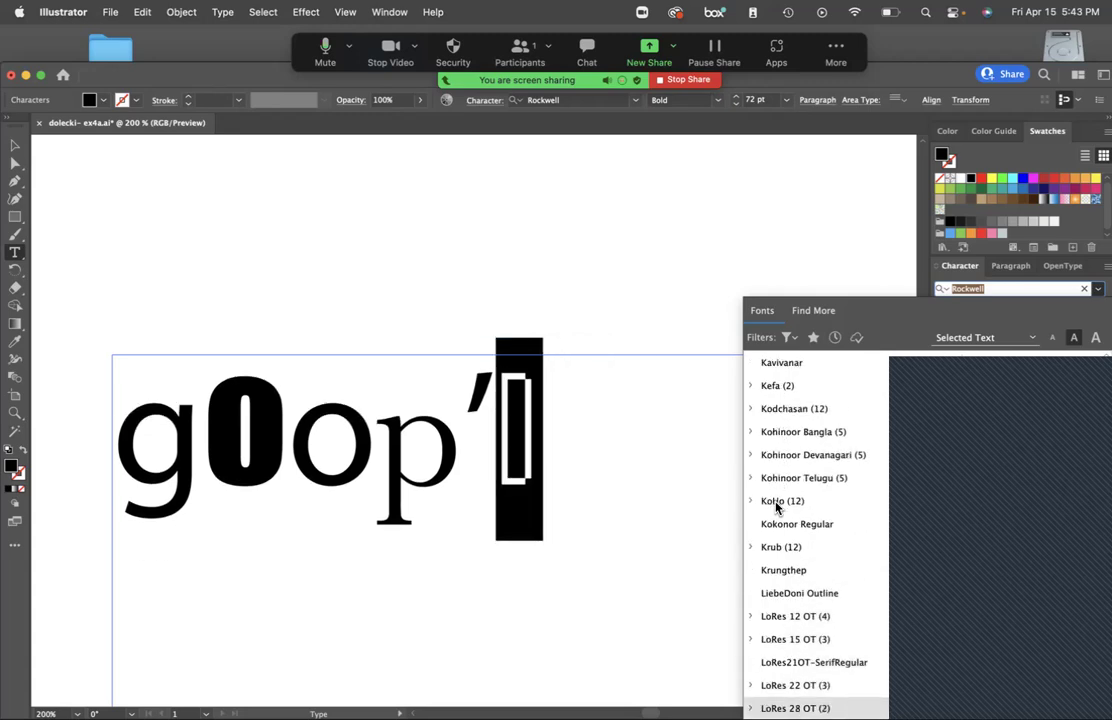
{"action": "key", "text": "Down"}
{"action": "key", "text": "Down"}
{"action": "key", "text": "Down"}
{"action": "key", "text": "Down"}
{"action": "key", "text": "Down"}
{"action": "key", "text": "Down"}
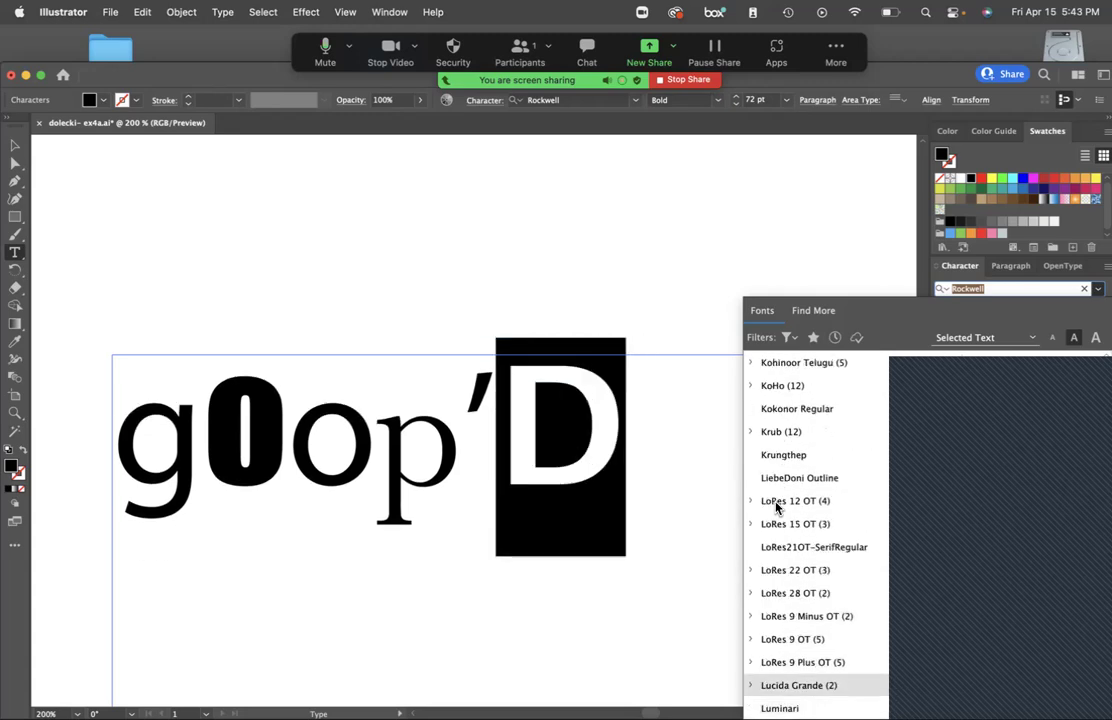
{"action": "key", "text": "Up"}
{"action": "key", "text": "Up"}
{"action": "key", "text": "Down"}
{"action": "key", "text": "Down"}
{"action": "key", "text": "Down"}
{"action": "key", "text": "Down"}
{"action": "key", "text": "Down"}
{"action": "key", "text": "Down"}
{"action": "key", "text": "Down"}
{"action": "key", "text": "Down"}
{"action": "key", "text": "Down"}
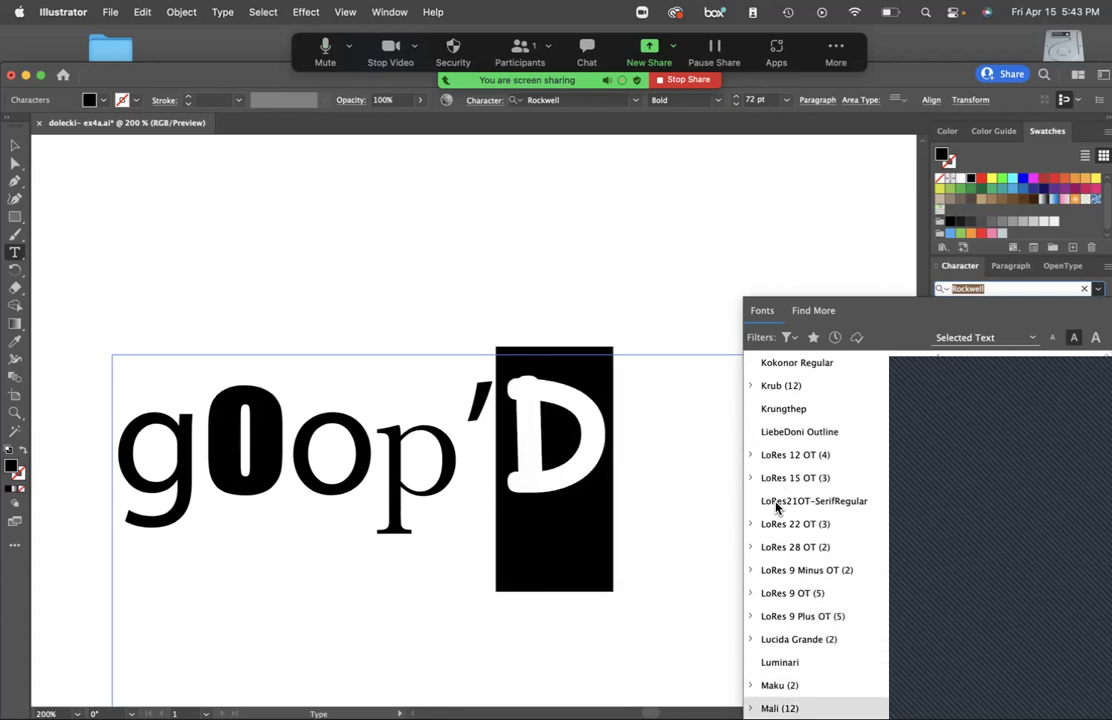
{"action": "key", "text": "Down"}
{"action": "key", "text": "Down"}
{"action": "key", "text": "Down"}
{"action": "key", "text": "Down"}
{"action": "key", "text": "Down"}
{"action": "key", "text": "Down"}
{"action": "key", "text": "Down"}
{"action": "key", "text": "Down"}
{"action": "key", "text": "Down"}
{"action": "key", "text": "Down"}
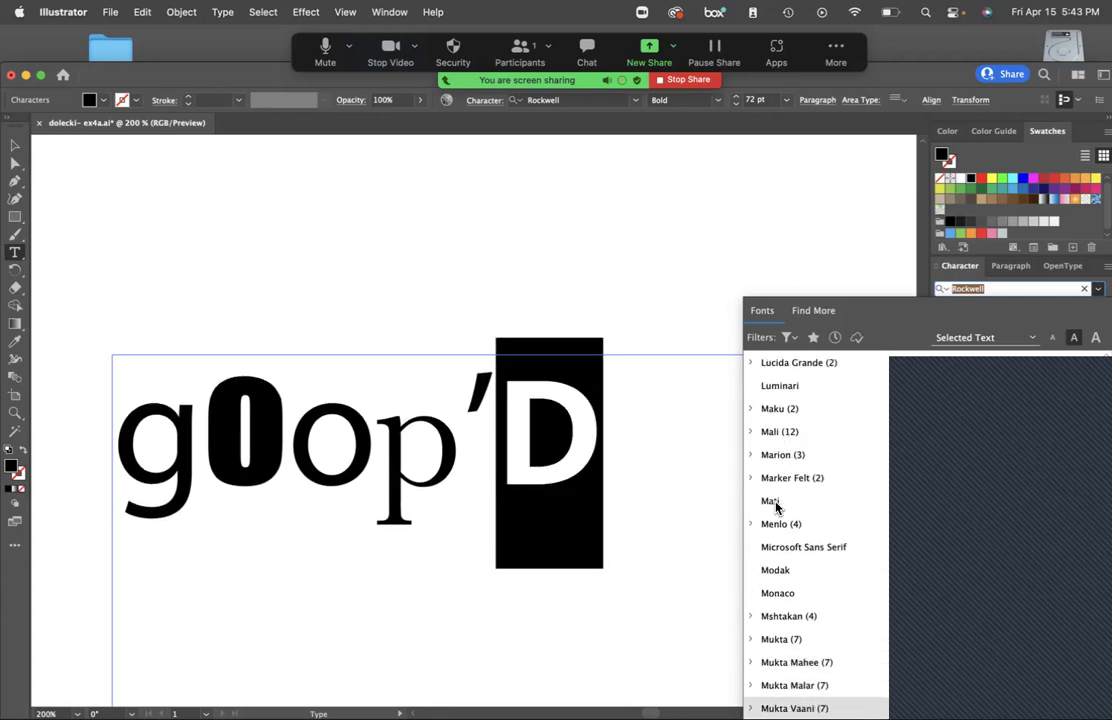
{"action": "key", "text": "Down"}
{"action": "key", "text": "Down"}
{"action": "key", "text": "Down"}
{"action": "key", "text": "Down"}
{"action": "key", "text": "Down"}
{"action": "key", "text": "Down"}
{"action": "key", "text": "Down"}
{"action": "key", "text": "Down"}
{"action": "key", "text": "Down"}
{"action": "key", "text": "Down"}
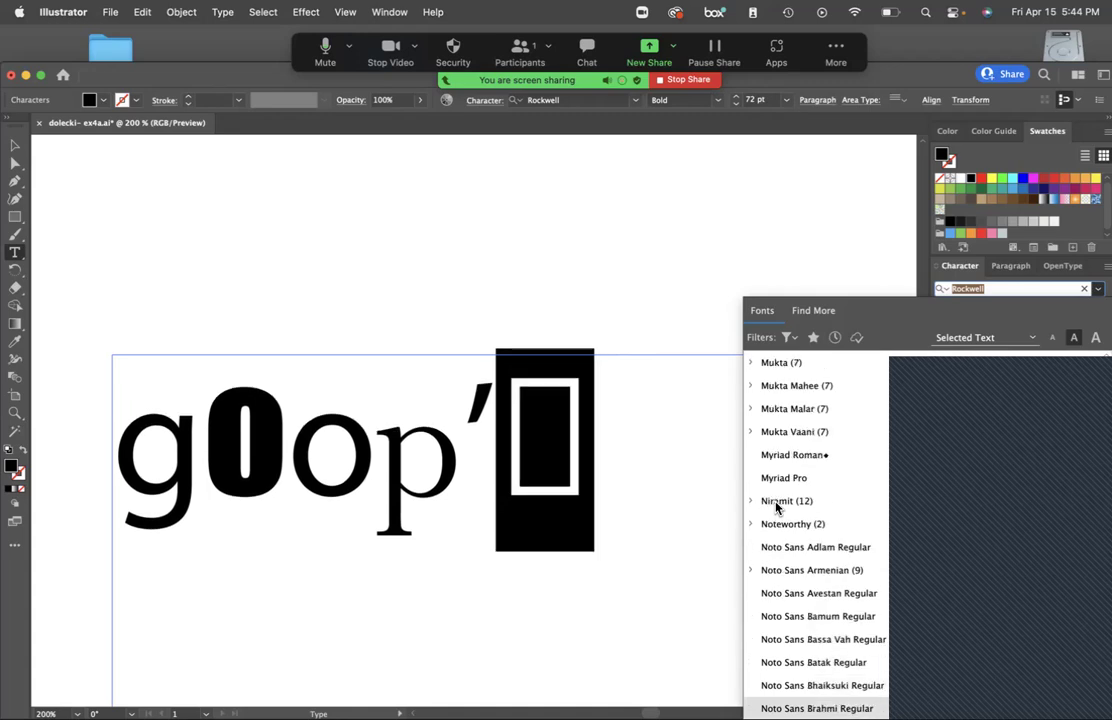
{"action": "key", "text": "Down"}
{"action": "key", "text": "Down"}
{"action": "key", "text": "Down"}
{"action": "key", "text": "Down"}
{"action": "key", "text": "Down"}
{"action": "key", "text": "Down"}
{"action": "key", "text": "Down"}
{"action": "key", "text": "Down"}
{"action": "key", "text": "Down"}
{"action": "key", "text": "Down"}
{"action": "key", "text": "Down"}
{"action": "key", "text": "Down"}
{"action": "key", "text": "Down"}
{"action": "key", "text": "Down"}
{"action": "key", "text": "Down"}
{"action": "key", "text": "Down"}
{"action": "key", "text": "Down"}
{"action": "key", "text": "Down"}
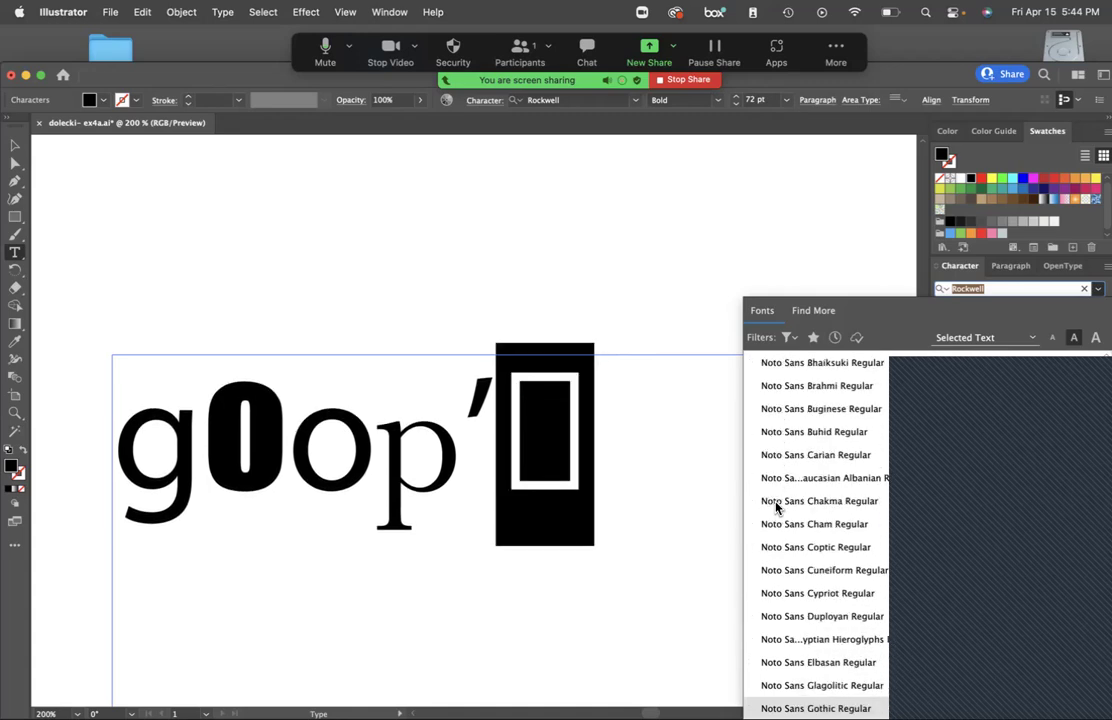
{"action": "key", "text": "Down"}
{"action": "key", "text": "Down"}
{"action": "key", "text": "Down"}
{"action": "key", "text": "Down"}
{"action": "key", "text": "Down"}
{"action": "key", "text": "Down"}
{"action": "key", "text": "Down"}
{"action": "key", "text": "Down"}
{"action": "key", "text": "Down"}
{"action": "key", "text": "Down"}
{"action": "key", "text": "Down"}
{"action": "key", "text": "Down"}
{"action": "key", "text": "Down"}
{"action": "key", "text": "Down"}
{"action": "key", "text": "Down"}
{"action": "key", "text": "Down"}
{"action": "key", "text": "Down"}
{"action": "key", "text": "Down"}
{"action": "key", "text": "Down"}
{"action": "key", "text": "Down"}
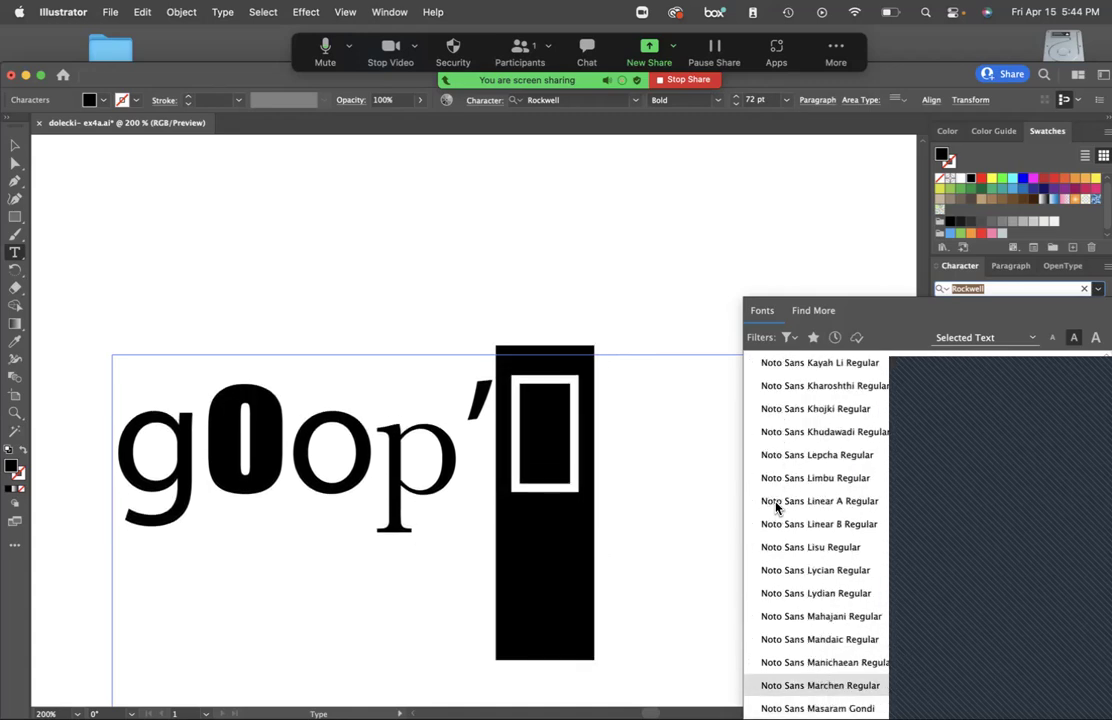
{"action": "key", "text": "Down"}
{"action": "key", "text": "Down"}
{"action": "key", "text": "Down"}
{"action": "key", "text": "Down"}
{"action": "key", "text": "Down"}
{"action": "key", "text": "Down"}
{"action": "key", "text": "Down"}
{"action": "key", "text": "Down"}
{"action": "key", "text": "Down"}
{"action": "key", "text": "Down"}
{"action": "key", "text": "Down"}
{"action": "key", "text": "Down"}
{"action": "key", "text": "Down"}
{"action": "key", "text": "Down"}
{"action": "key", "text": "Down"}
{"action": "key", "text": "Down"}
{"action": "key", "text": "Down"}
{"action": "key", "text": "Down"}
{"action": "key", "text": "Down"}
{"action": "key", "text": "Down"}
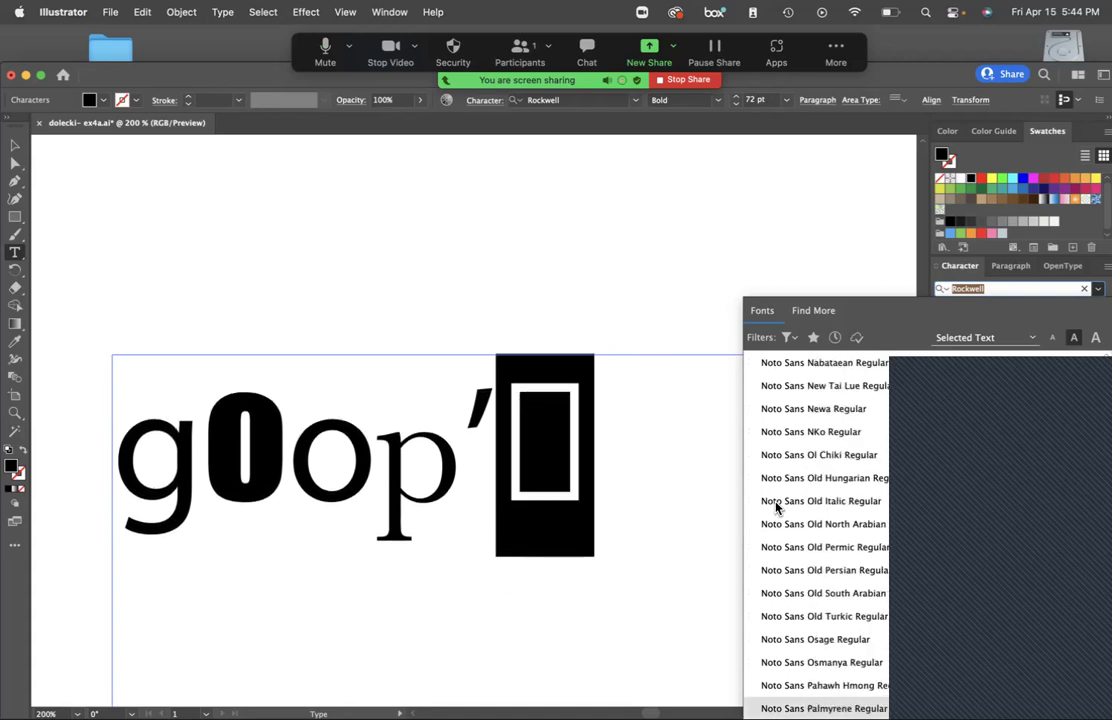
{"action": "key", "text": "Down"}
{"action": "key", "text": "Down"}
{"action": "key", "text": "Down"}
{"action": "key", "text": "Down"}
{"action": "key", "text": "Down"}
{"action": "key", "text": "Down"}
{"action": "key", "text": "Down"}
{"action": "key", "text": "Down"}
{"action": "key", "text": "Down"}
{"action": "key", "text": "Down"}
{"action": "key", "text": "Down"}
{"action": "key", "text": "Down"}
{"action": "key", "text": "Down"}
{"action": "key", "text": "Down"}
{"action": "key", "text": "Down"}
{"action": "key", "text": "Down"}
{"action": "key", "text": "Down"}
{"action": "key", "text": "Down"}
{"action": "key", "text": "Down"}
{"action": "key", "text": "Down"}
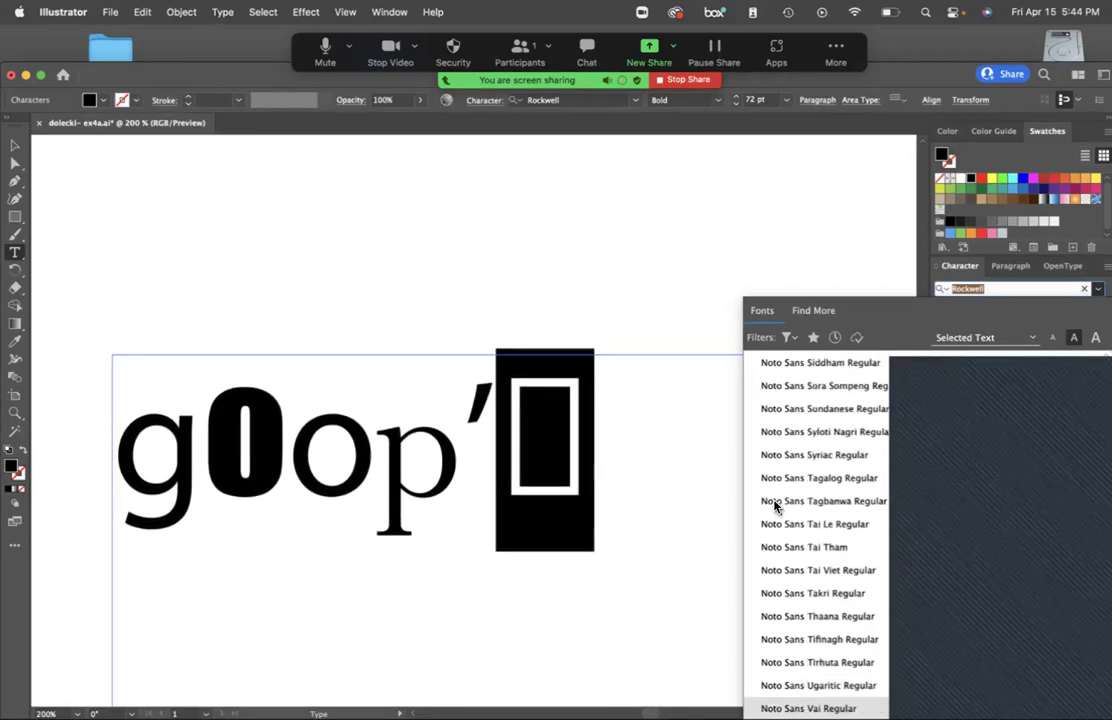
Preview the fonts listed after Noto Sans Vai Regular on the "D", through the Noto Serif and PT families to Seravek.
{"action": "key", "text": "Down"}
{"action": "key", "text": "Down"}
{"action": "key", "text": "Down"}
{"action": "key", "text": "Down"}
{"action": "key", "text": "Down"}
{"action": "key", "text": "Down"}
{"action": "key", "text": "Down"}
{"action": "key", "text": "Down"}
{"action": "key", "text": "Down"}
{"action": "key", "text": "Down"}
{"action": "key", "text": "Down"}
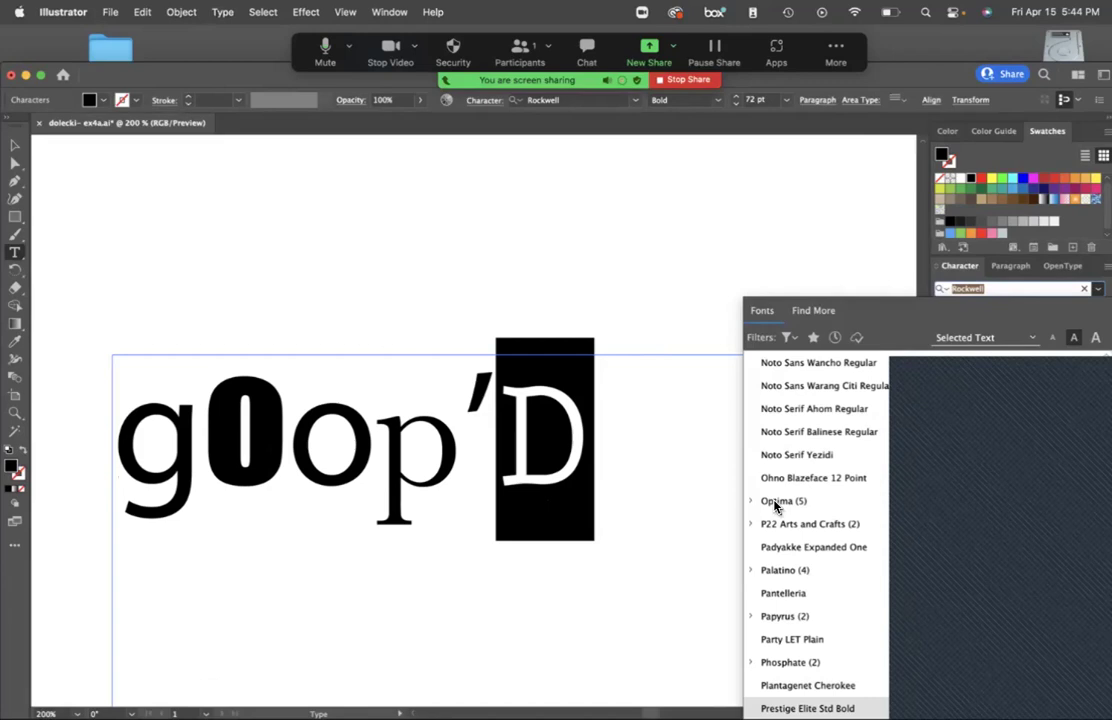
{"action": "key", "text": "Down"}
{"action": "key", "text": "Down"}
{"action": "key", "text": "Down"}
{"action": "key", "text": "Down"}
{"action": "key", "text": "Down"}
{"action": "key", "text": "Down"}
{"action": "key", "text": "Down"}
{"action": "key", "text": "Down"}
{"action": "key", "text": "Down"}
{"action": "key", "text": "Down"}
{"action": "key", "text": "Down"}
{"action": "key", "text": "Down"}
{"action": "key", "text": "Down"}
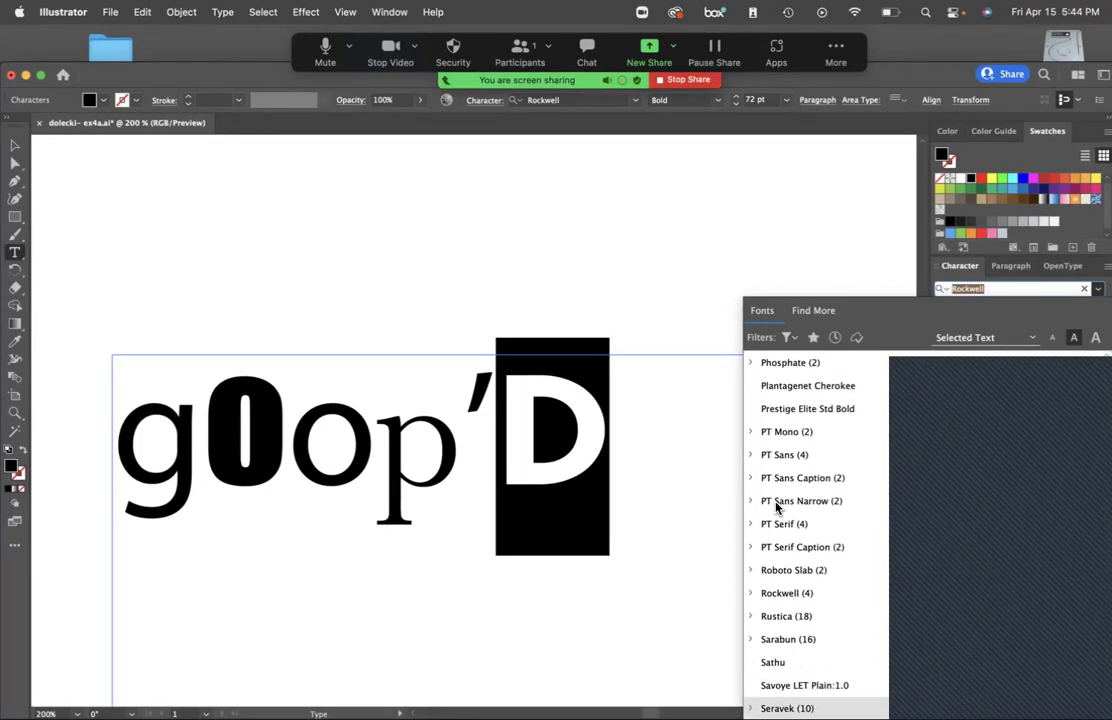
Compare the PT Serif, Rockwell and nearby fonts on the "D" and change its font to Savoye LET Plain:1.0.
{"action": "key", "text": "Up"}
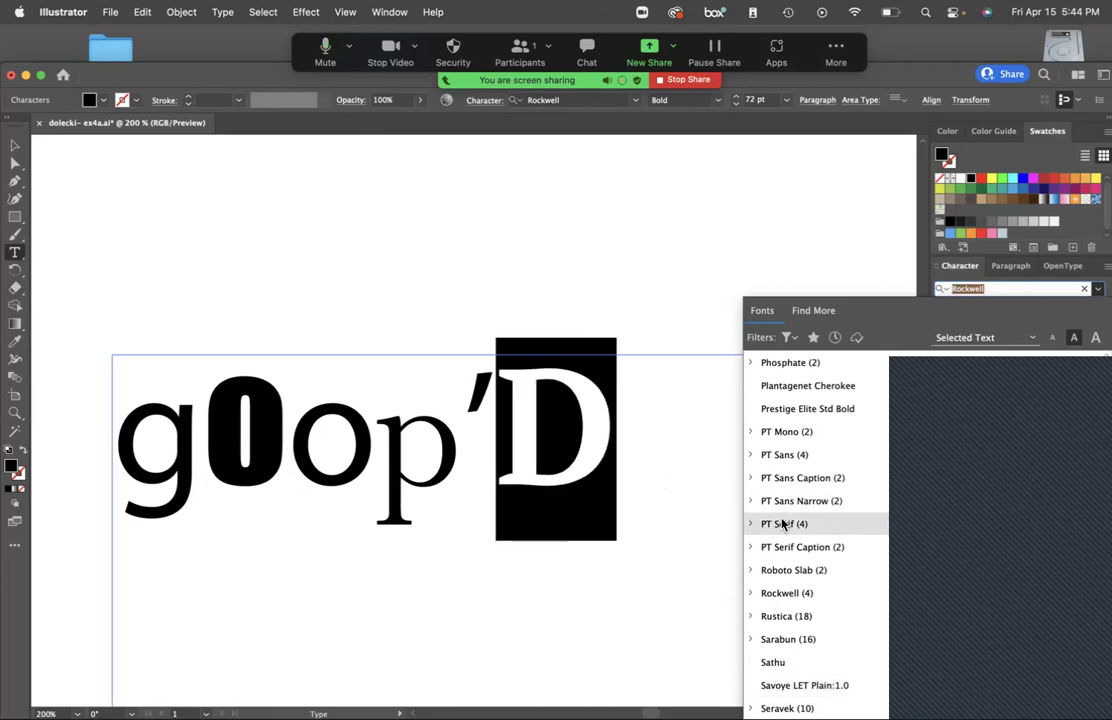
{"action": "key", "text": "Down"}
{"action": "key", "text": "Down"}
{"action": "key", "text": "Down"}
{"action": "key", "text": "Down"}
{"action": "key", "text": "Up"}
{"action": "key", "text": "Up"}
{"action": "key", "text": "Up"}
{"action": "key", "text": "Down"}
{"action": "key", "text": "Down"}
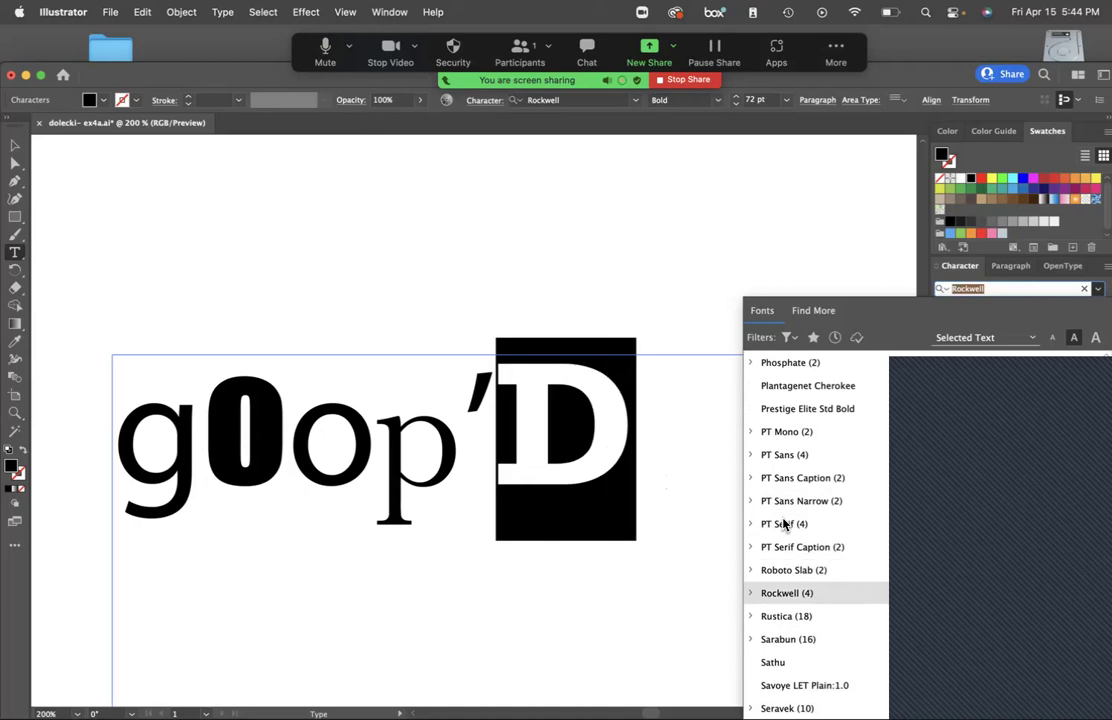
{"action": "key", "text": "Down"}
{"action": "key", "text": "Down"}
{"action": "key", "text": "Down"}
{"action": "key", "text": "Down"}
{"action": "key", "text": "Down"}
{"action": "key", "text": "Up"}
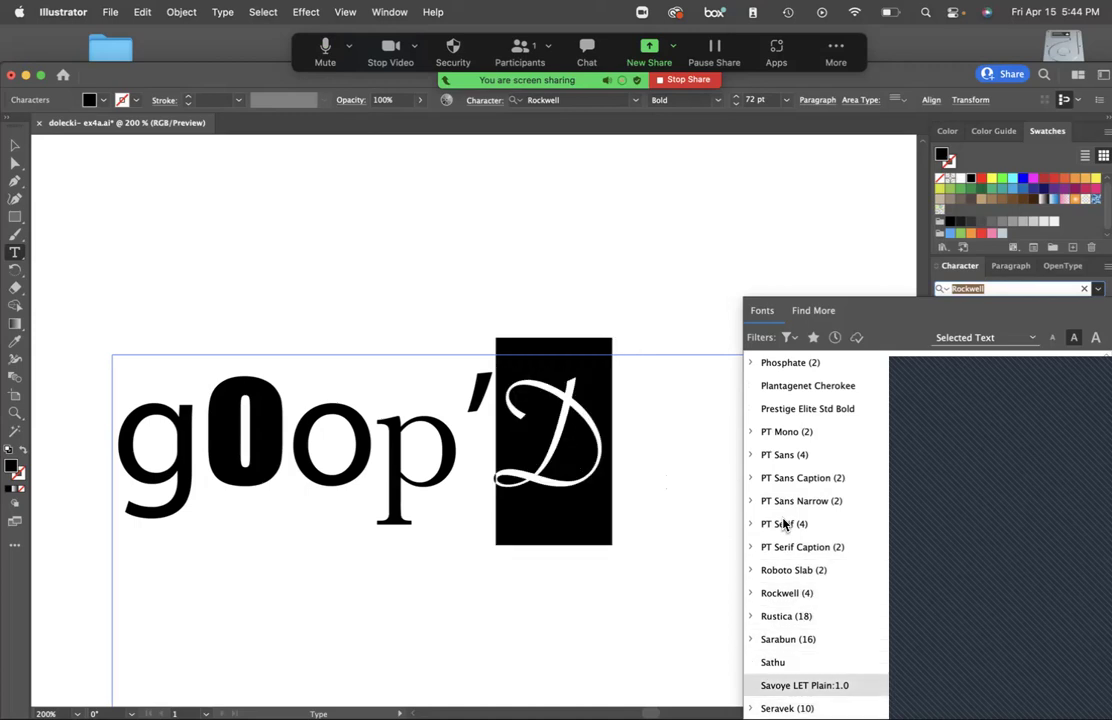
{"action": "key", "text": "Return"}
{"action": "left_click", "coordinate": [715, 470]}
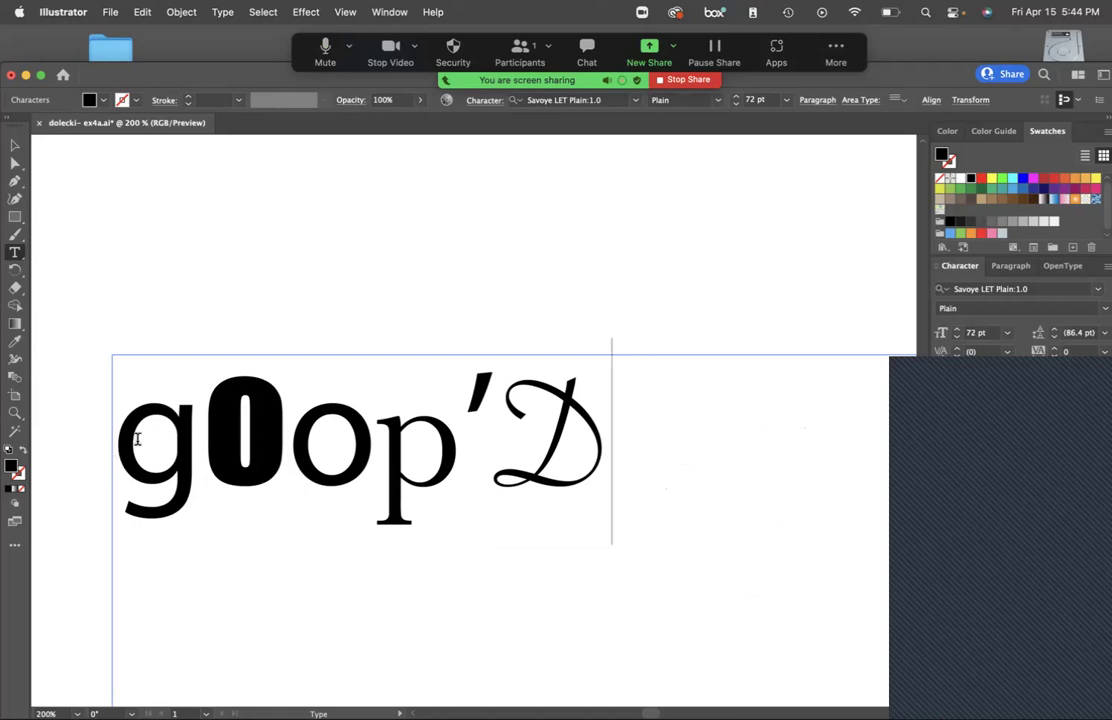
{"action": "left_click_drag", "start_coordinate": [137, 440], "coordinate": [156, 436]}
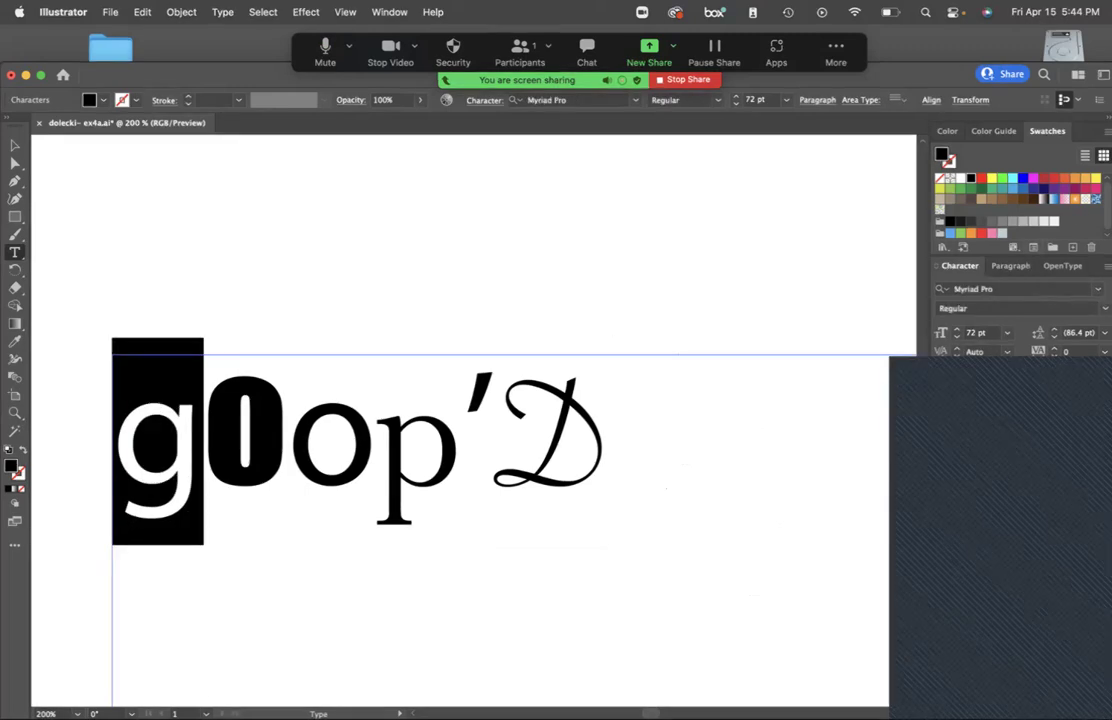
{"action": "left_click", "coordinate": [1097, 289]}
{"action": "left_click", "coordinate": [1097, 289]}
{"action": "left_click", "coordinate": [573, 454]}
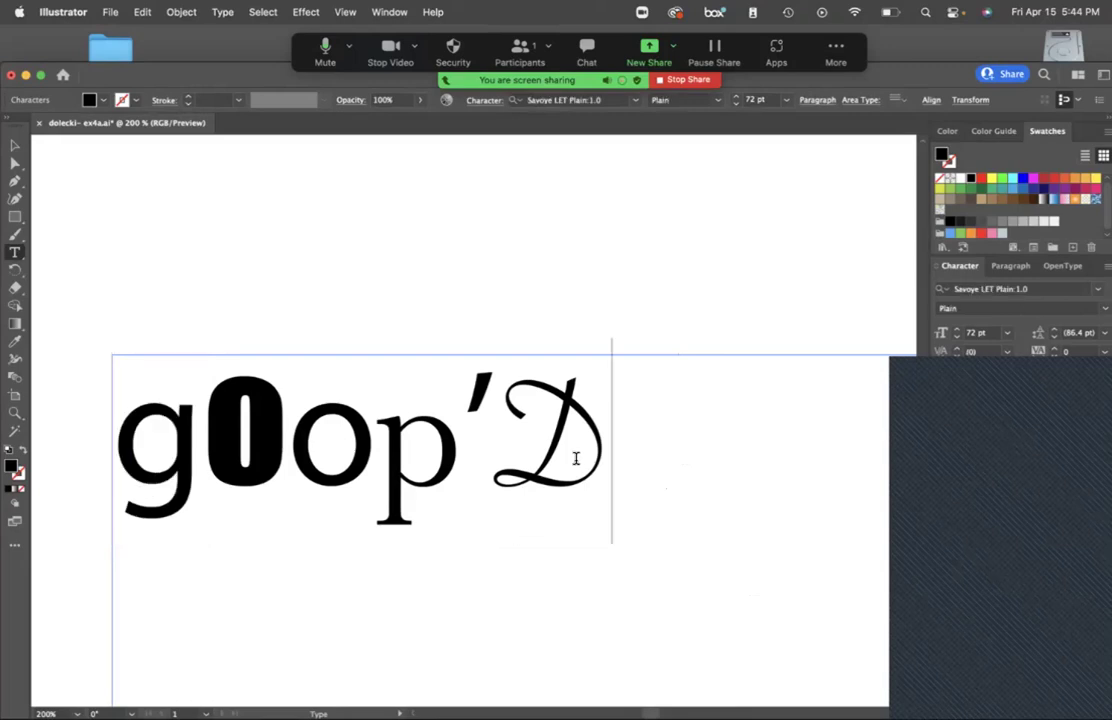
{"action": "left_click", "coordinate": [373, 445]}
{"action": "left_click_drag", "start_coordinate": [370, 447], "coordinate": [320, 447]}
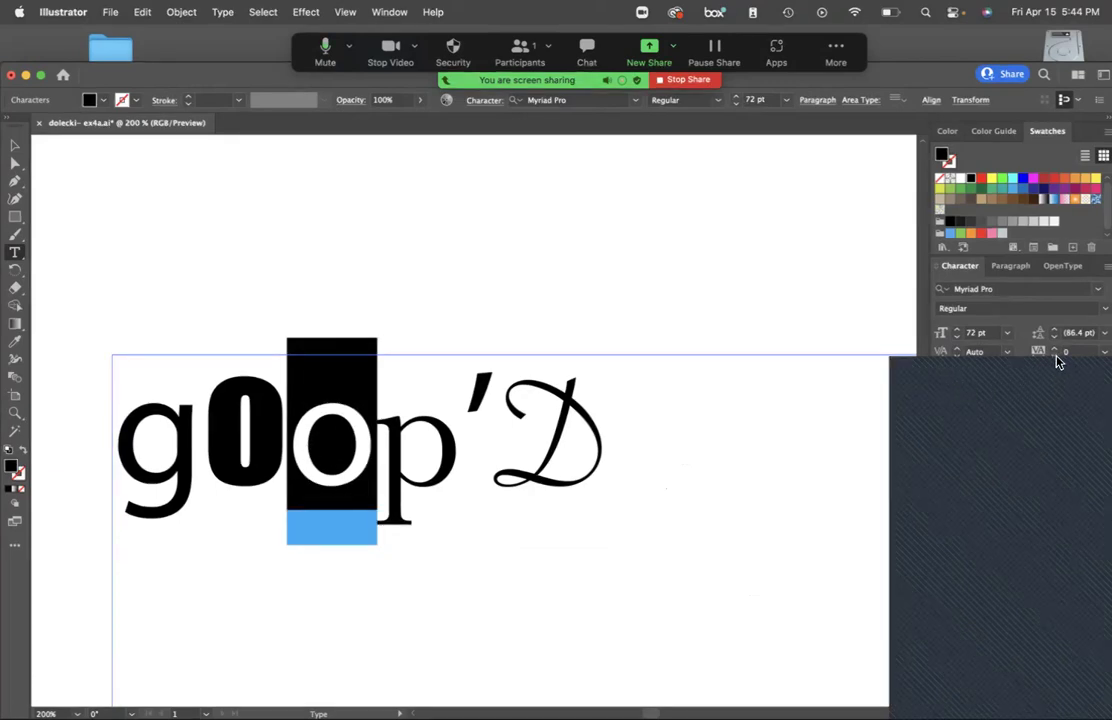
{"action": "left_click", "coordinate": [491, 461]}
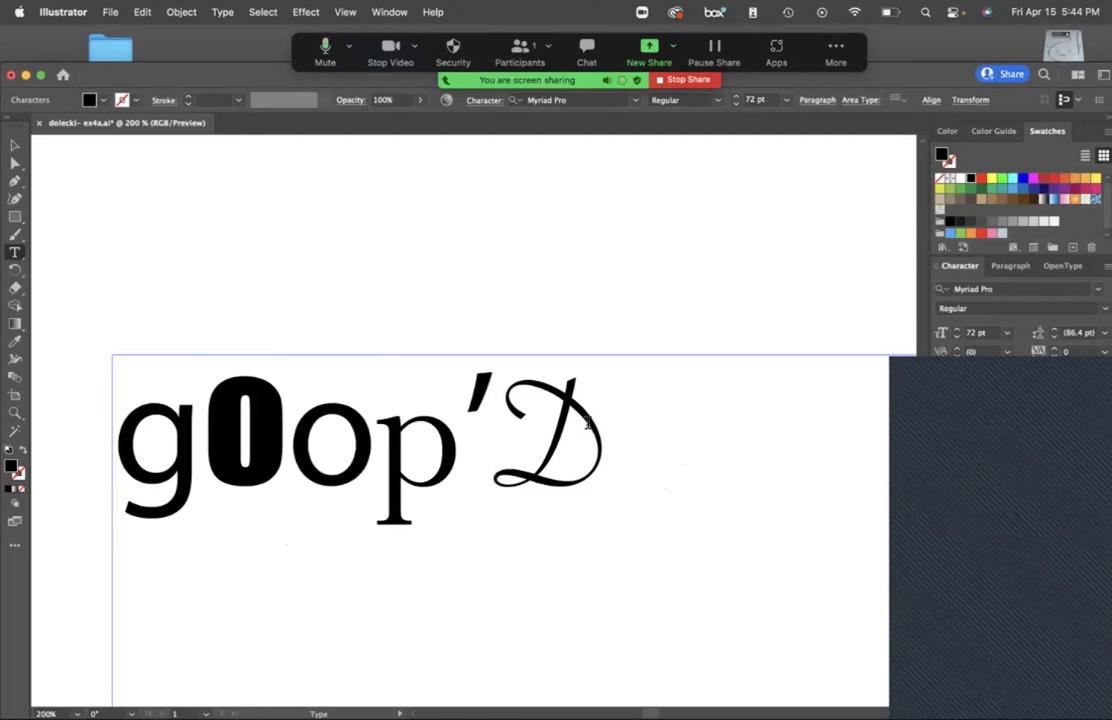
Try looser and tighter tracking on the whole "goop'D" text, and return the tracking to 0.
{"action": "left_click_drag", "start_coordinate": [590, 422], "coordinate": [89, 449]}
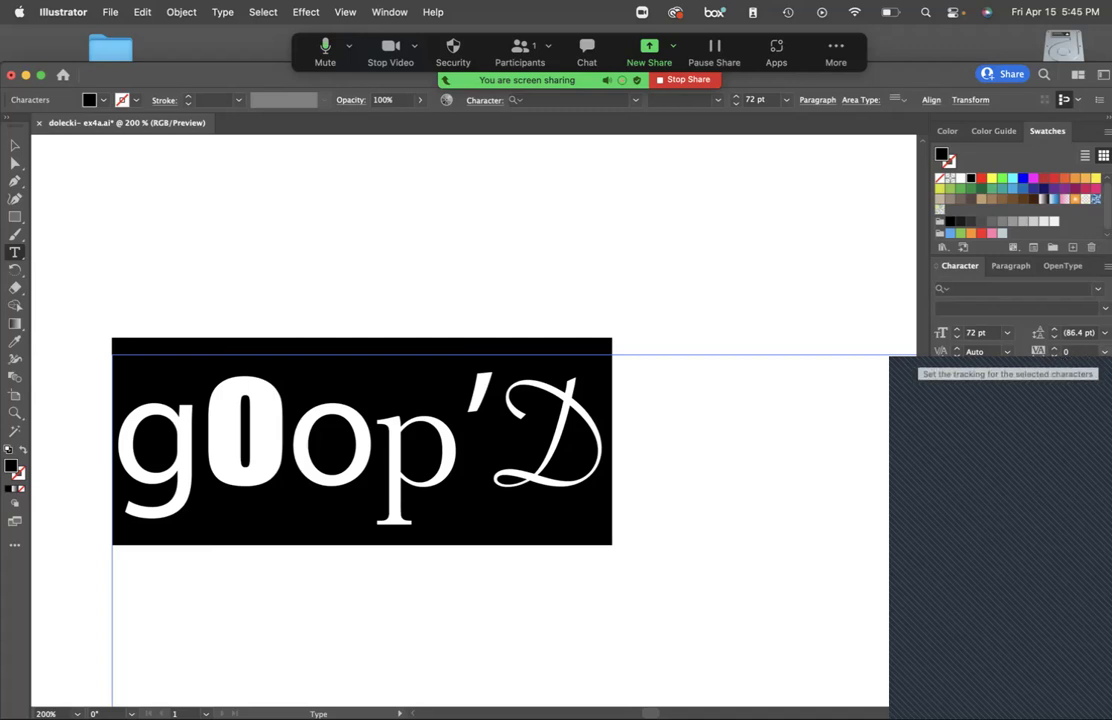
{"action": "left_click", "coordinate": [1104, 351]}
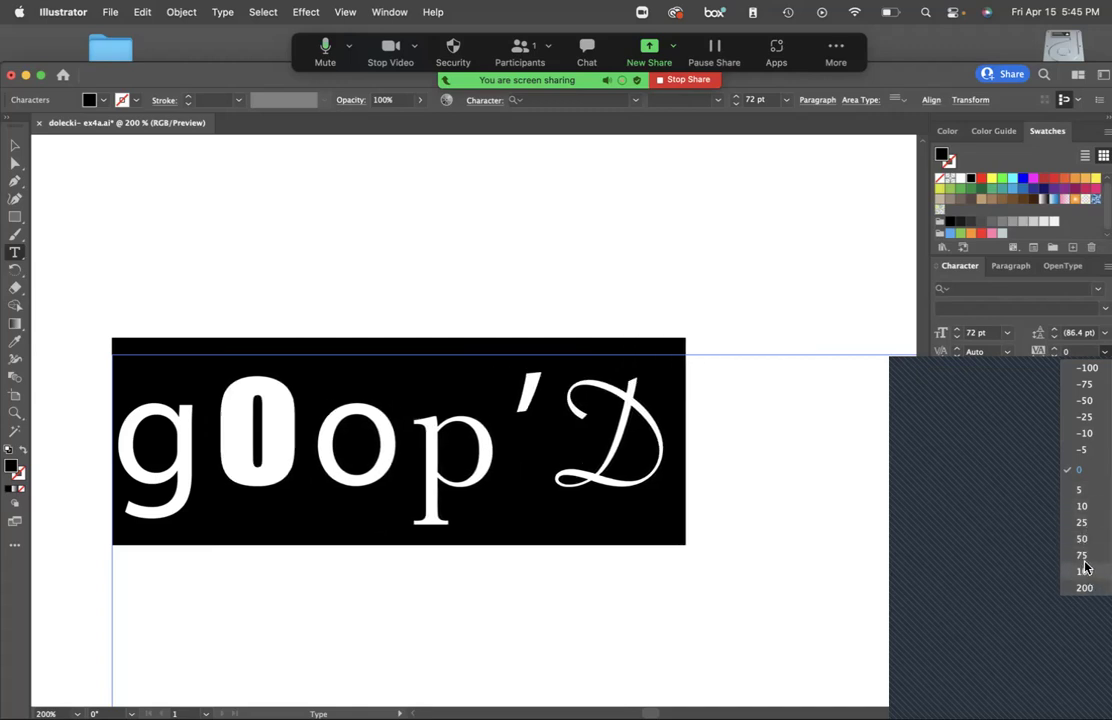
{"action": "left_click", "coordinate": [1084, 474]}
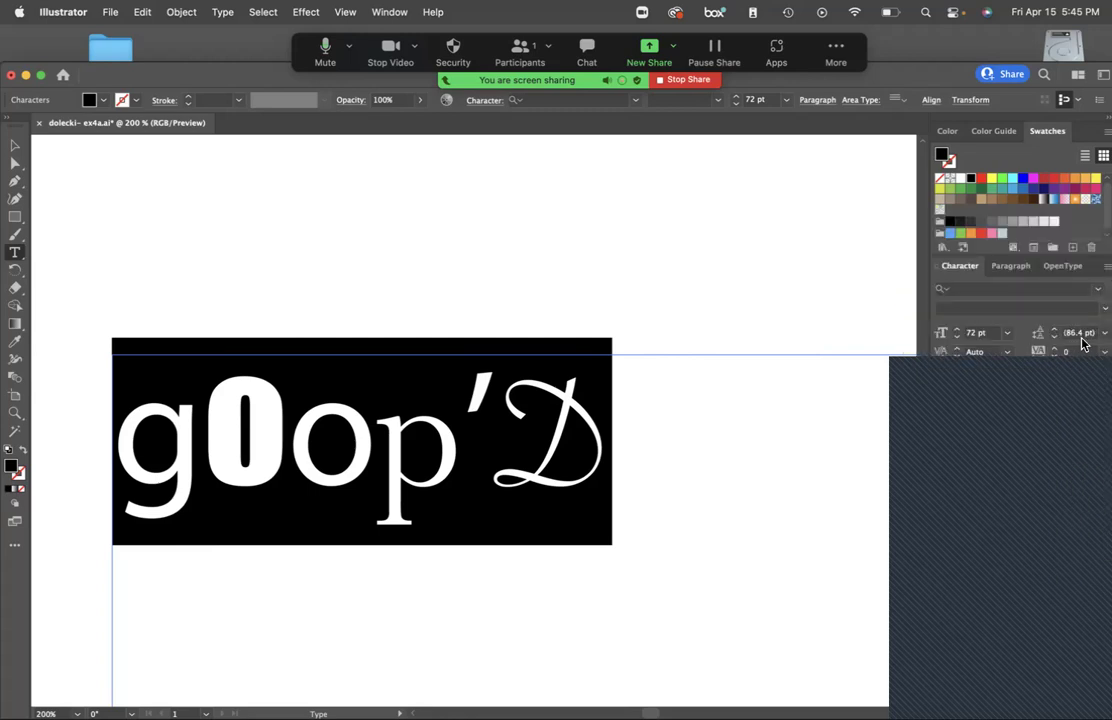
{"action": "left_click", "coordinate": [1078, 352]}
{"action": "key", "text": "Down"}
{"action": "key", "text": "Down"}
{"action": "key", "text": "Down"}
{"action": "key", "text": "Down"}
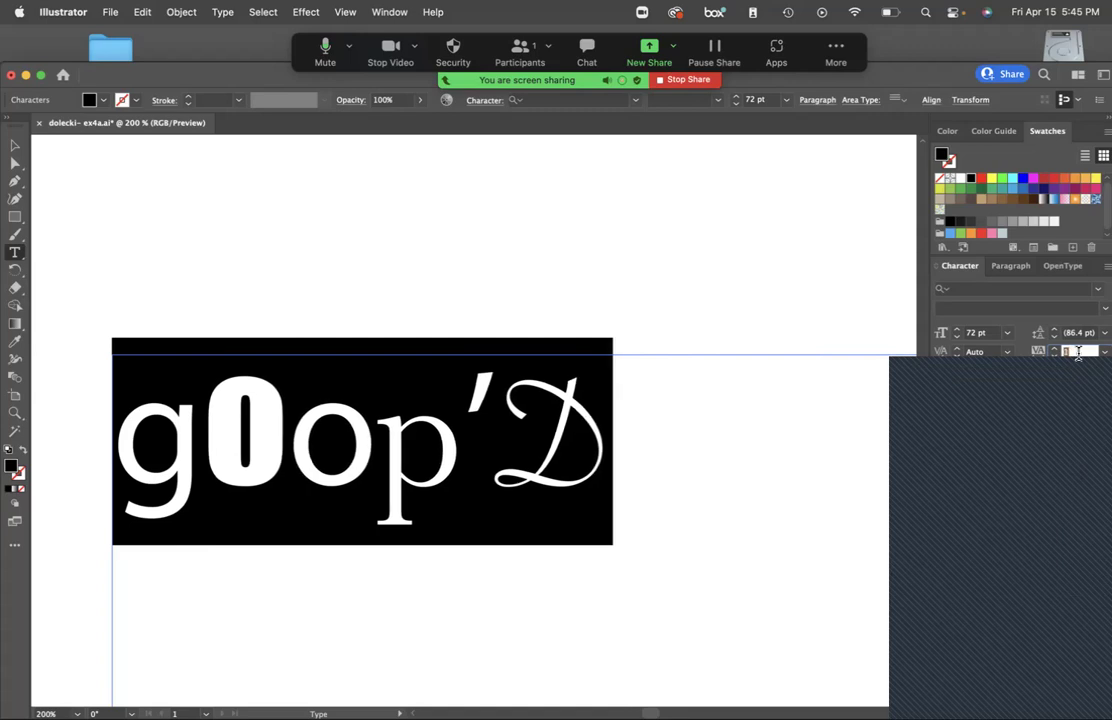
{"action": "key", "text": "Up"}
{"action": "key", "text": "Up"}
{"action": "key", "text": "Up"}
{"action": "key", "text": "Up"}
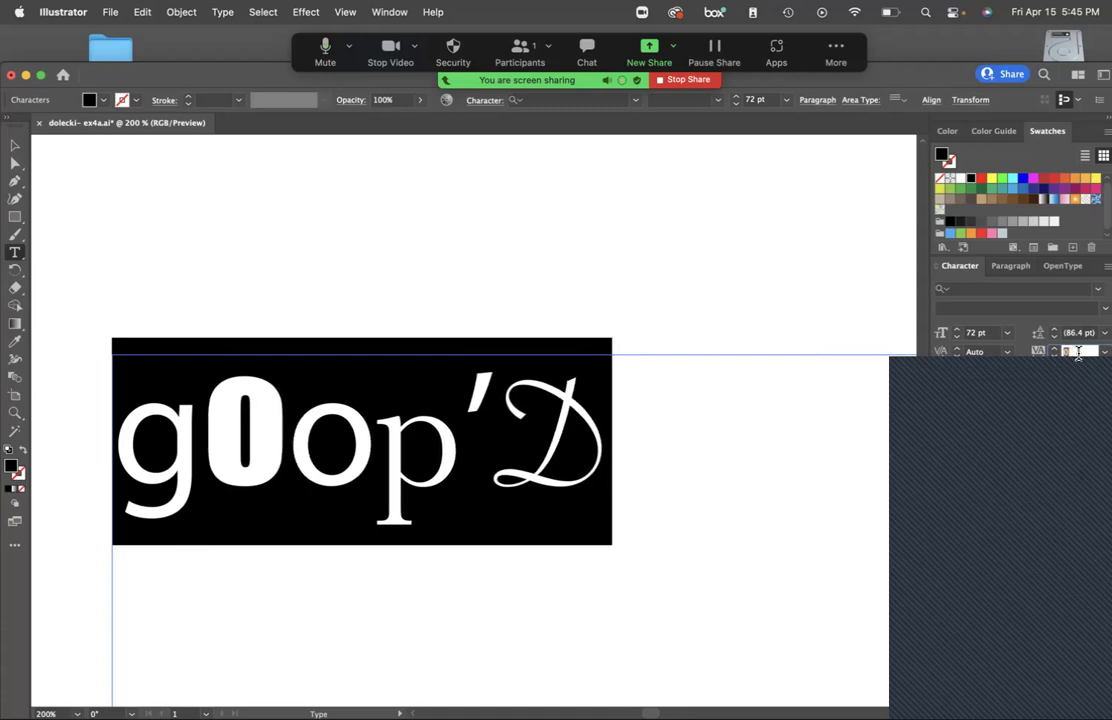
Tighten the tracking of the "p" to about -45 to pull the apostrophe closer.
{"action": "left_click", "coordinate": [467, 470]}
{"action": "left_click_drag", "start_coordinate": [460, 452], "coordinate": [400, 452]}
{"action": "left_click", "coordinate": [452, 448]}
{"action": "left_click", "coordinate": [1076, 352]}
{"action": "key", "text": "Down"}
{"action": "key", "text": "Down"}
{"action": "key", "text": "Down"}
{"action": "key", "text": "Down"}
{"action": "key", "text": "Down"}
{"action": "key", "text": "Down"}
{"action": "key", "text": "Down"}
{"action": "key", "text": "Down"}
{"action": "key", "text": "Down"}
{"action": "key", "text": "Down"}
{"action": "key", "text": "Down"}
{"action": "key", "text": "Down"}
{"action": "key", "text": "Down"}
{"action": "key", "text": "Down"}
{"action": "key", "text": "Down"}
{"action": "key", "text": "Down"}
{"action": "left_click", "coordinate": [522, 441]}
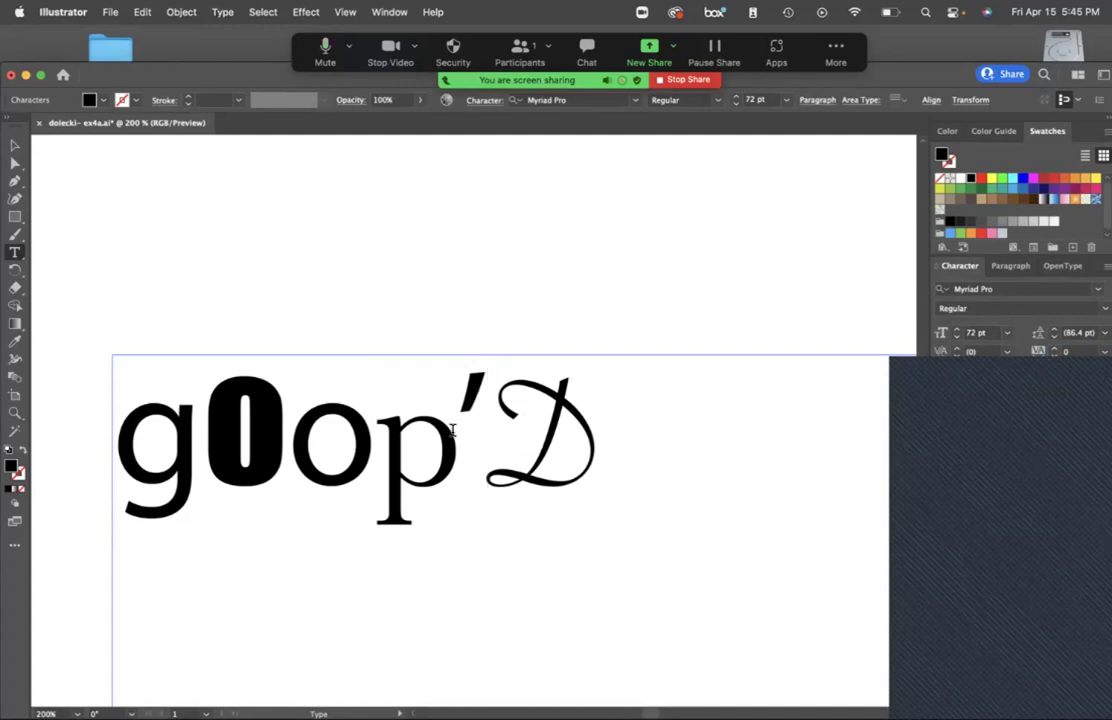
Tighten the tracking of the "p" further to -92.
{"action": "left_click_drag", "start_coordinate": [452, 430], "coordinate": [377, 432]}
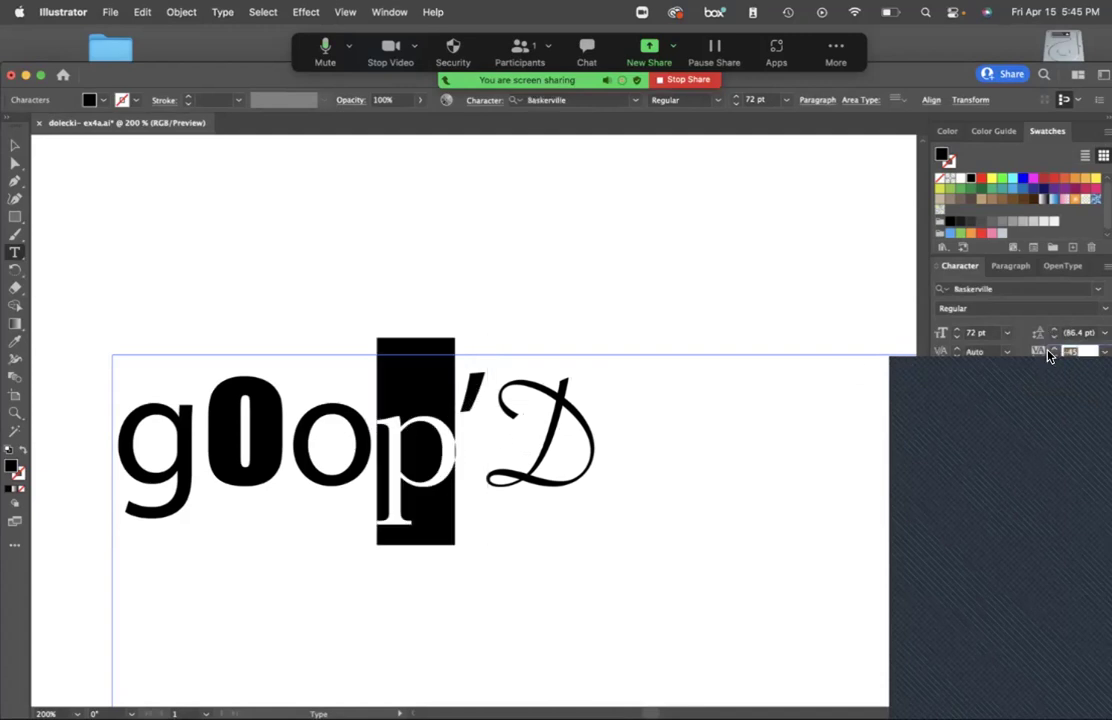
{"action": "key", "text": "Down"}
{"action": "key", "text": "Down"}
{"action": "key", "text": "Down"}
{"action": "key", "text": "Down"}
{"action": "key", "text": "Down"}
{"action": "key", "text": "Down"}
{"action": "key", "text": "Down"}
{"action": "key", "text": "Down"}
{"action": "key", "text": "Down"}
{"action": "key", "text": "Down"}
{"action": "key", "text": "Down"}
{"action": "key", "text": "Down"}
{"action": "key", "text": "Down"}
{"action": "key", "text": "Down"}
{"action": "key", "text": "Down"}
{"action": "key", "text": "Down"}
{"action": "key", "text": "Down"}
{"action": "key", "text": "Down"}
{"action": "key", "text": "Down"}
{"action": "key", "text": "Down"}
{"action": "key", "text": "Down"}
{"action": "left_click", "coordinate": [469, 395]}
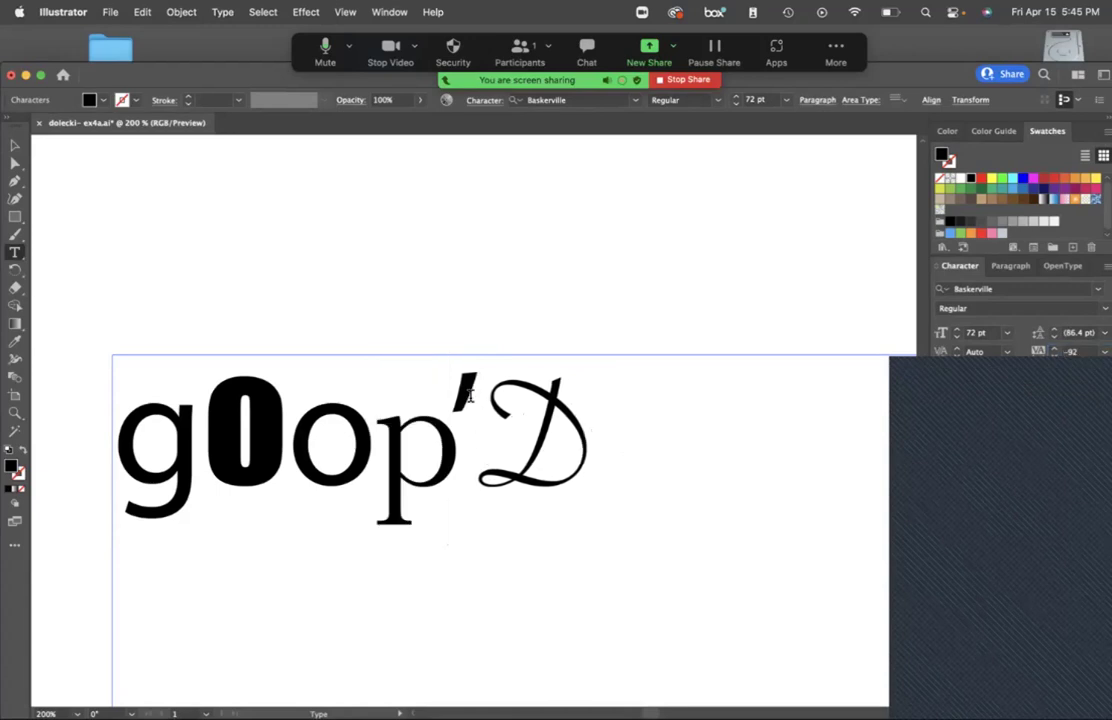
Set the font size of the apostrophe to 48 pt.
{"action": "double_click", "coordinate": [467, 395]}
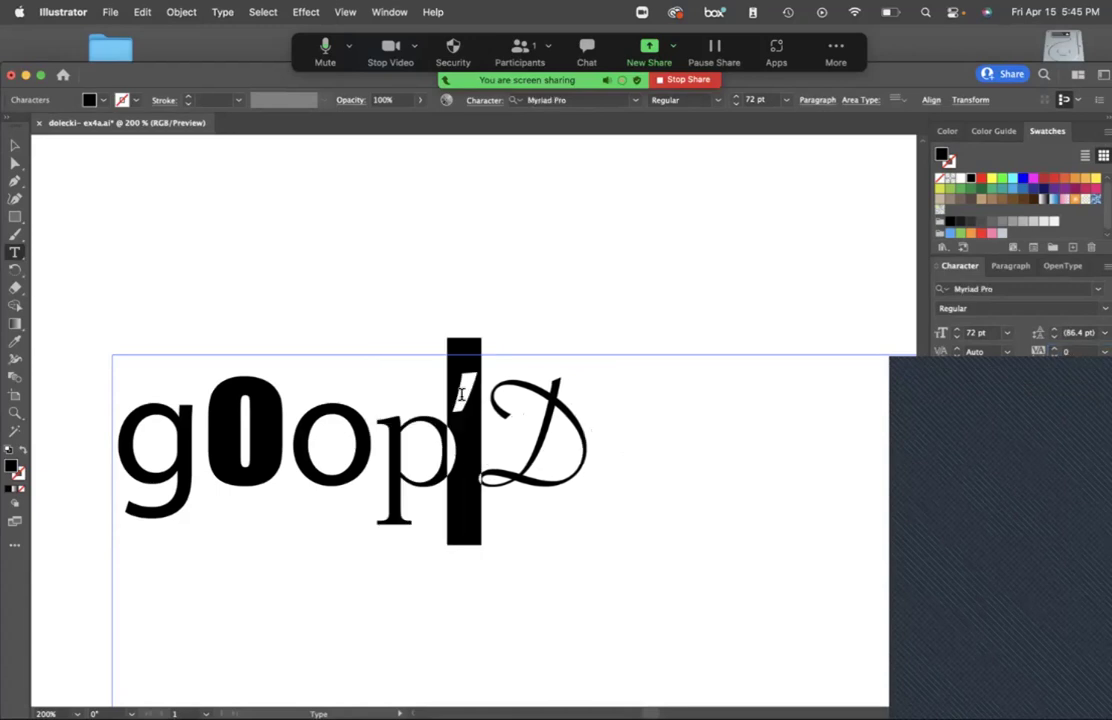
{"action": "left_click", "coordinate": [1006, 334]}
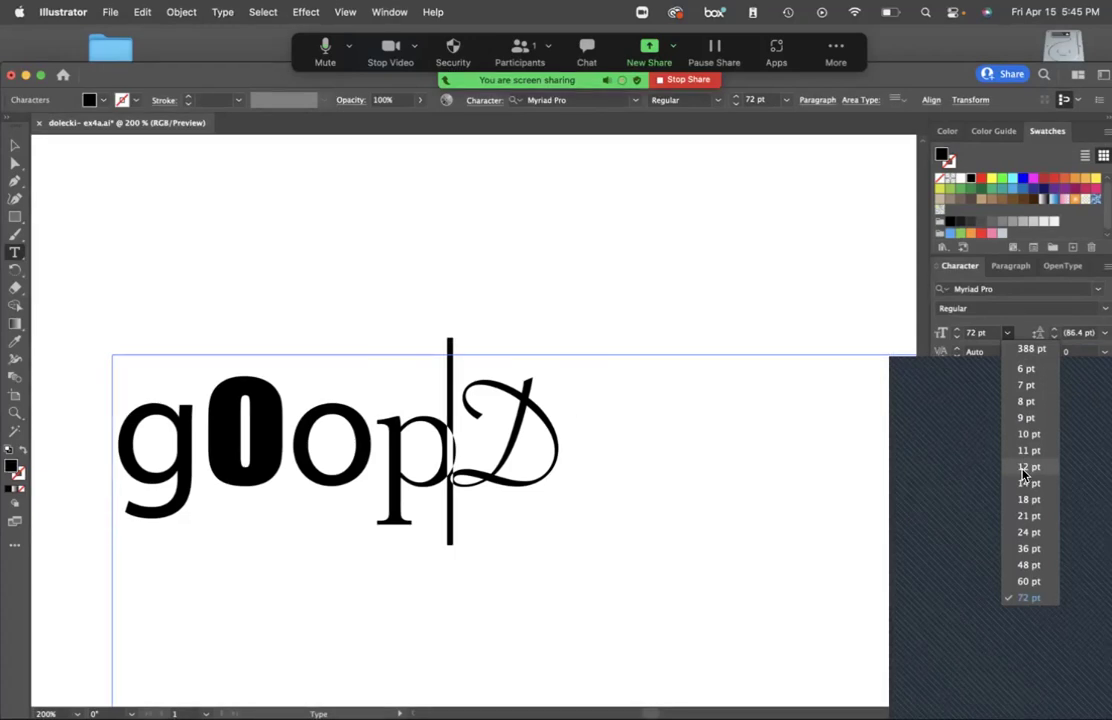
{"action": "left_click", "coordinate": [1028, 565]}
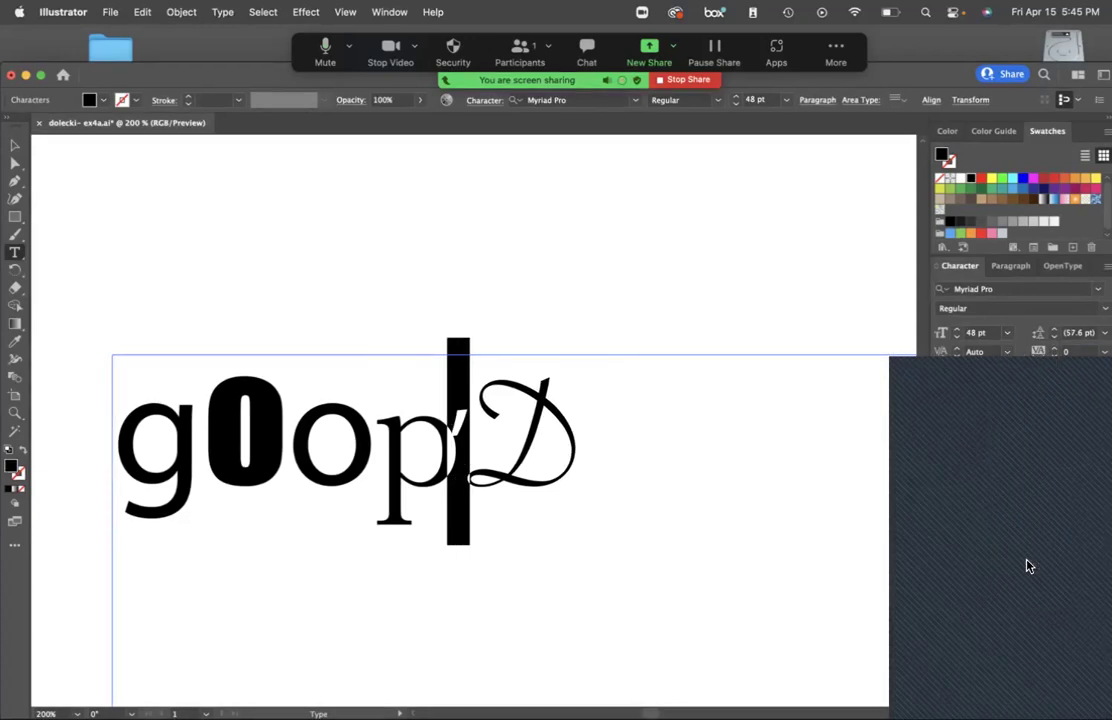
Raise the apostrophe above the baseline with five baseline shift increments.
{"action": "left_click", "coordinate": [457, 422]}
{"action": "left_click_drag", "start_coordinate": [456, 422], "coordinate": [472, 422]}
{"action": "key", "text": "alt+shift+Up"}
{"action": "key", "text": "alt+shift+Up"}
{"action": "key", "text": "alt+shift+Up"}
{"action": "key", "text": "alt+shift+Up"}
{"action": "key", "text": "alt+shift+Up"}
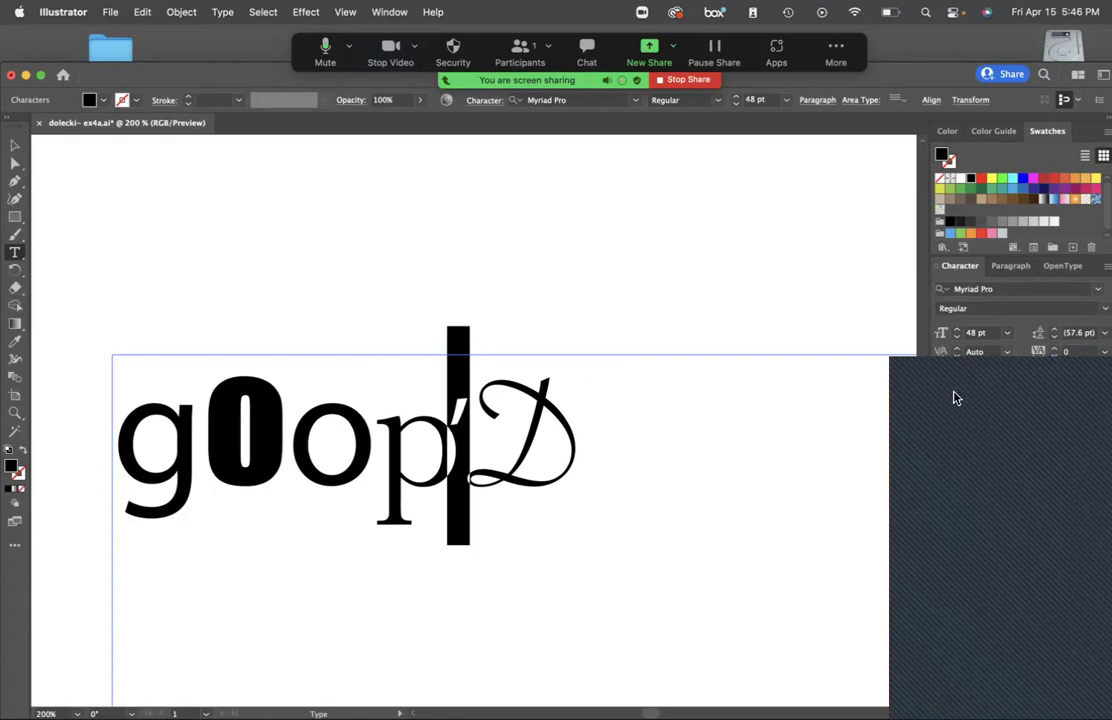
{"action": "key", "text": "Left"}
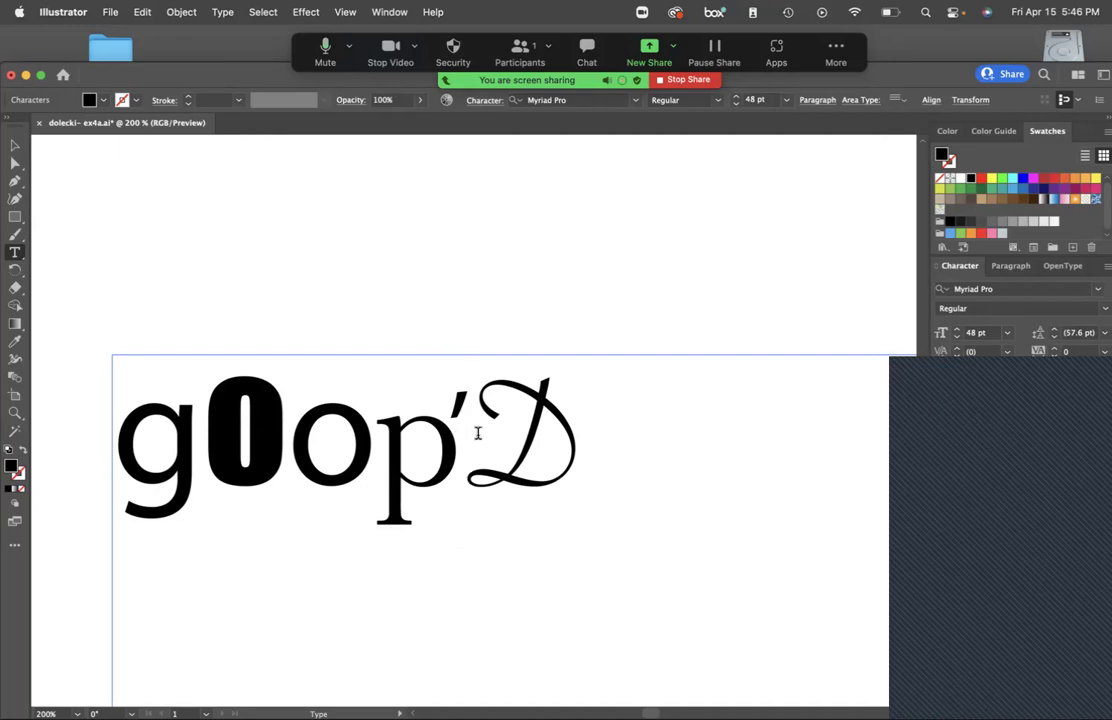
Reduce the font size of the final "D" to 47 pt.
{"action": "left_click_drag", "start_coordinate": [488, 449], "coordinate": [561, 439]}
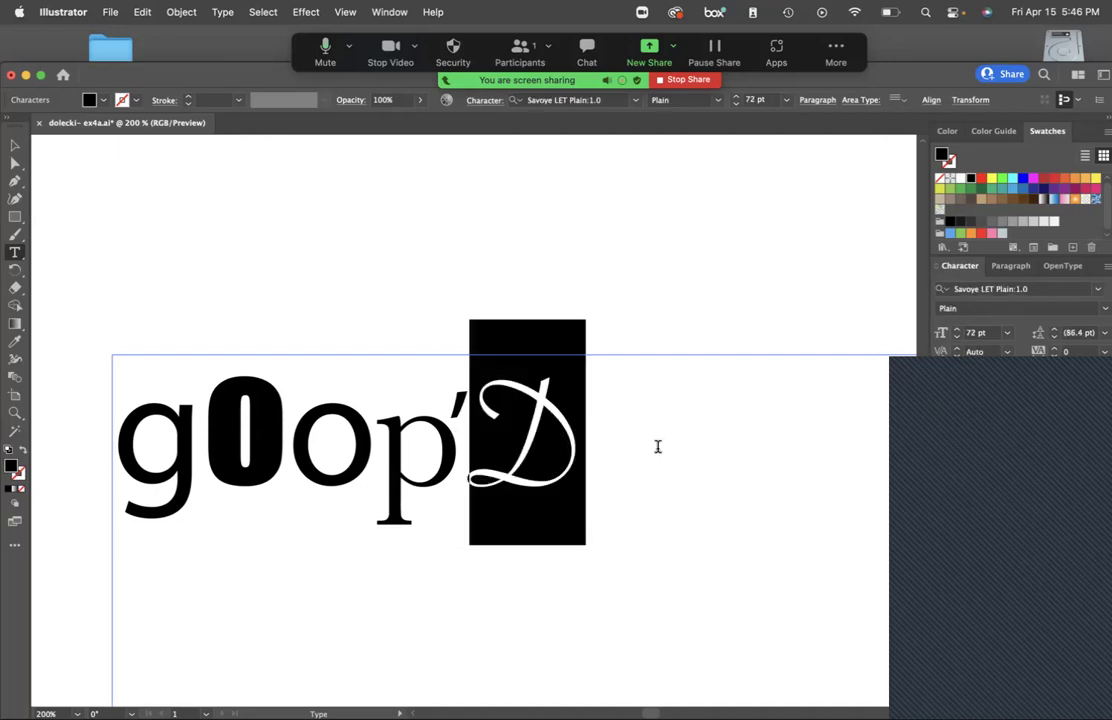
{"action": "left_click", "coordinate": [1006, 336]}
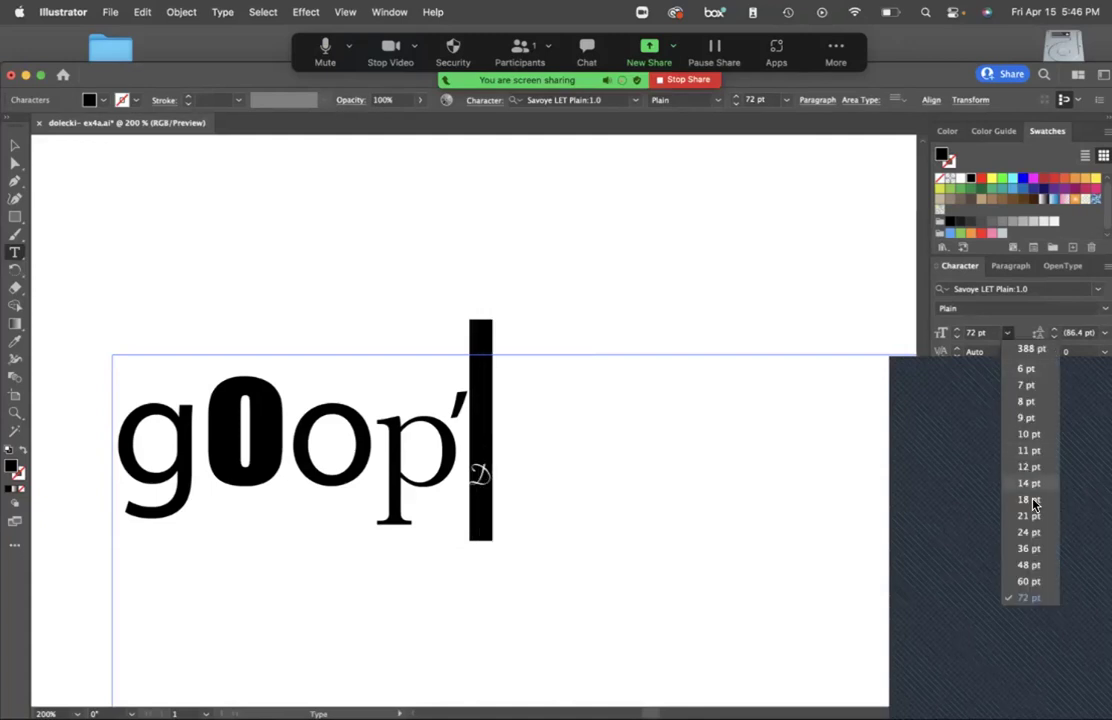
{"action": "left_click", "coordinate": [1029, 581]}
{"action": "left_click", "coordinate": [983, 333]}
{"action": "key", "text": "Down"}
{"action": "key", "text": "Down"}
{"action": "key", "text": "Down"}
{"action": "key", "text": "Down"}
{"action": "key", "text": "Down"}
{"action": "key", "text": "Down"}
{"action": "key", "text": "Down"}
{"action": "key", "text": "Down"}
{"action": "key", "text": "Down"}
{"action": "key", "text": "Down"}
{"action": "key", "text": "Down"}
{"action": "key", "text": "Down"}
{"action": "key", "text": "Down"}
{"action": "key", "text": "Up"}
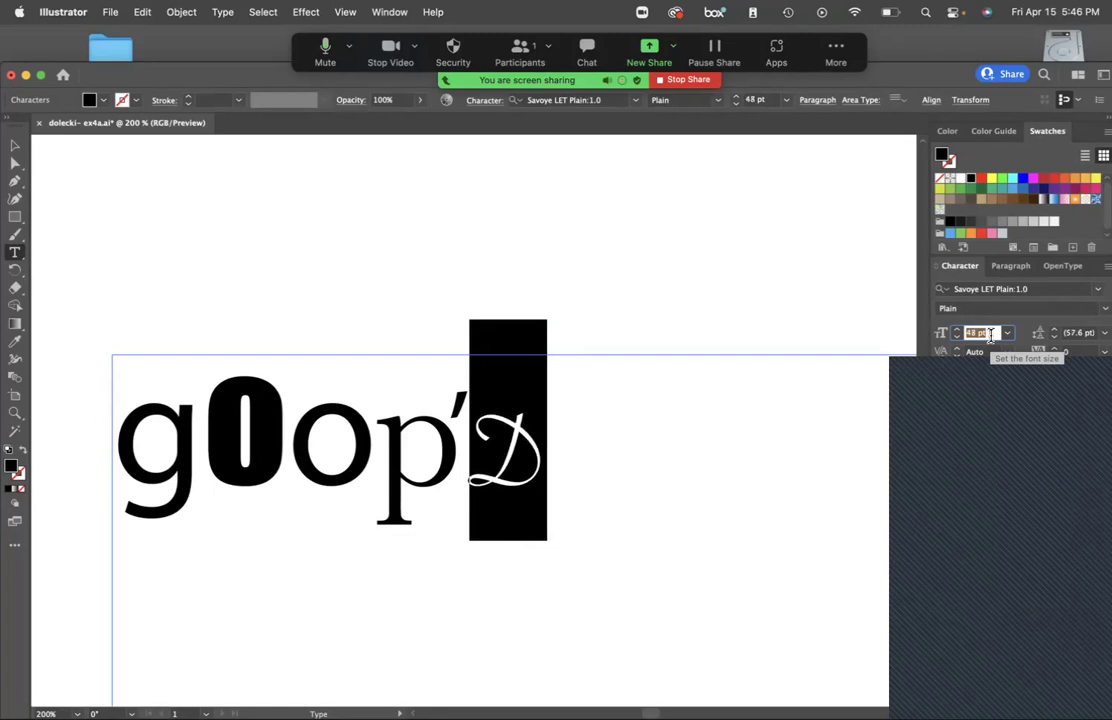
{"action": "key", "text": "Down"}
{"action": "left_click", "coordinate": [720, 445]}
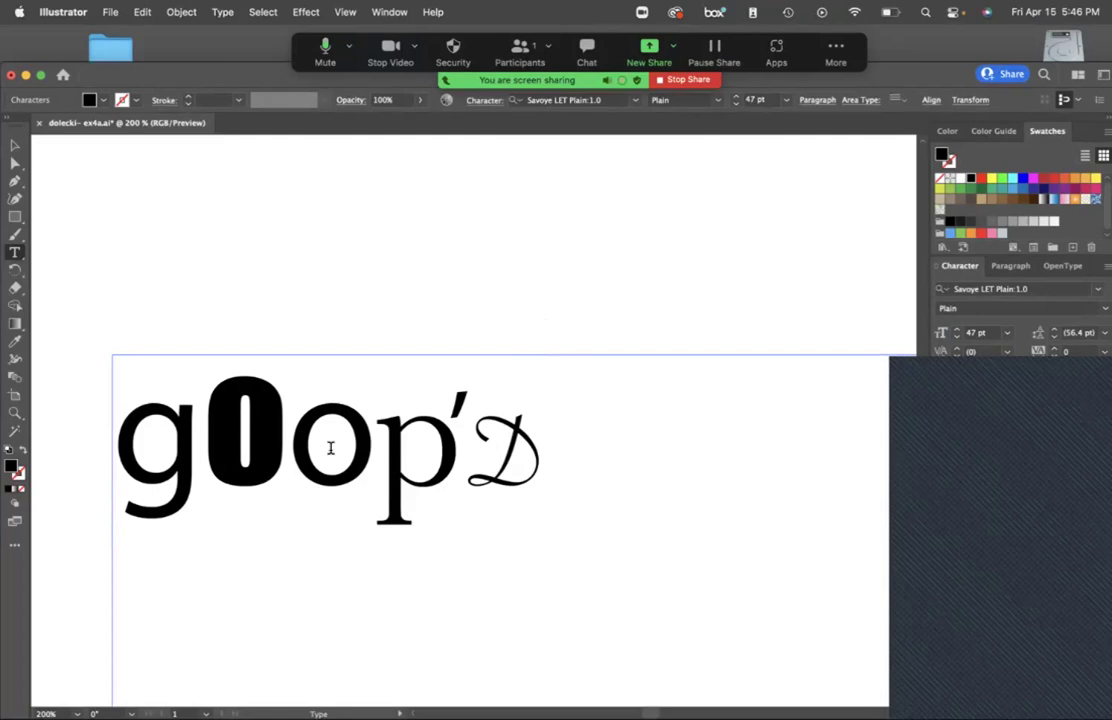
{"action": "left_click_drag", "start_coordinate": [288, 448], "coordinate": [315, 448]}
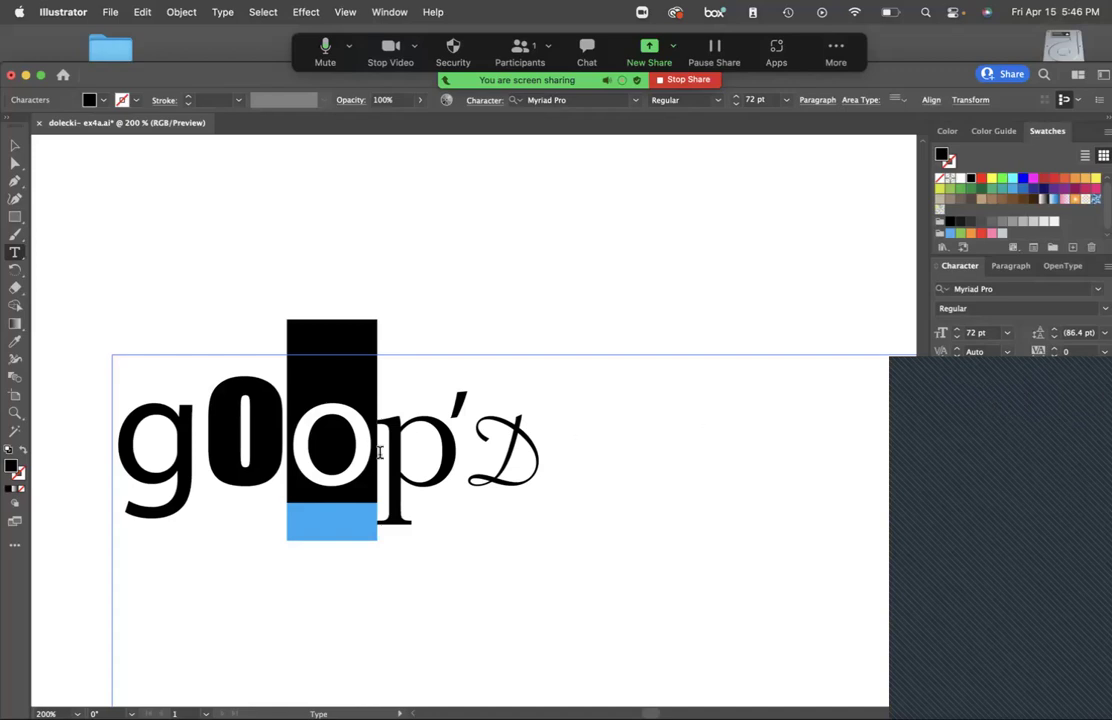
{"action": "mouse_move", "coordinate": [348, 468]}
{"action": "left_click", "coordinate": [255, 455]}
{"action": "left_click_drag", "start_coordinate": [625, 447], "coordinate": [173, 463]}
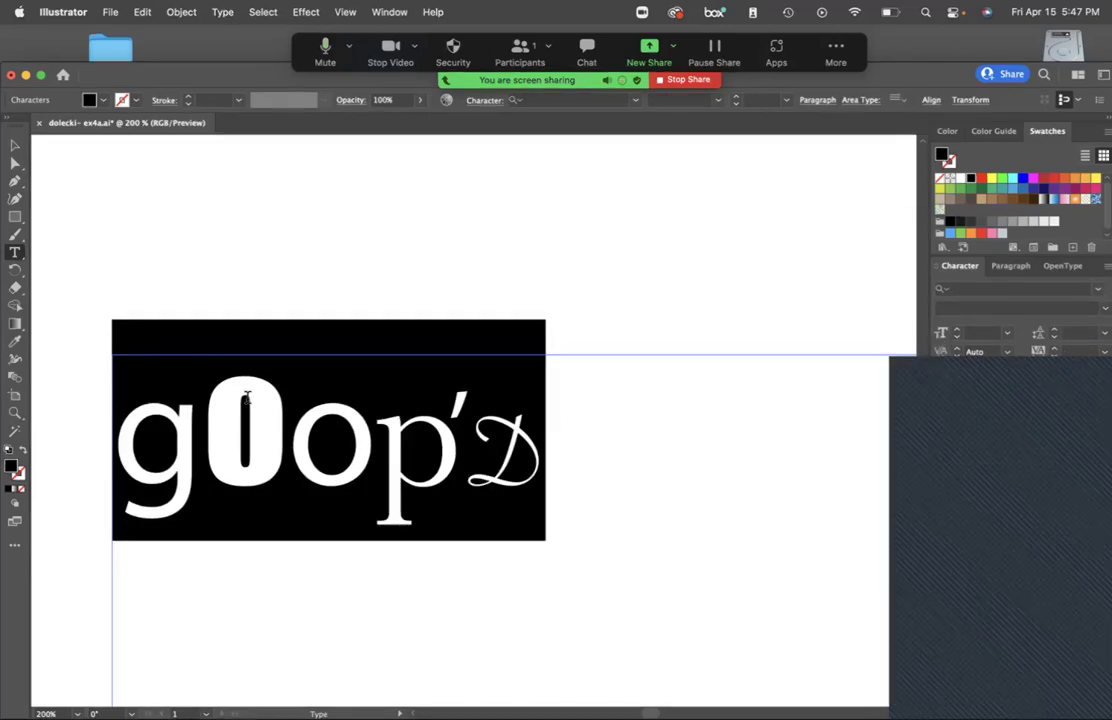
{"action": "left_click", "coordinate": [287, 370]}
{"action": "left_click_drag", "start_coordinate": [560, 422], "coordinate": [234, 449]}
{"action": "left_click_drag", "start_coordinate": [560, 422], "coordinate": [390, 447]}
{"action": "left_click", "coordinate": [234, 449]}
{"action": "left_click", "coordinate": [390, 446]}
{"action": "left_click_drag", "start_coordinate": [287, 449], "coordinate": [204, 449]}
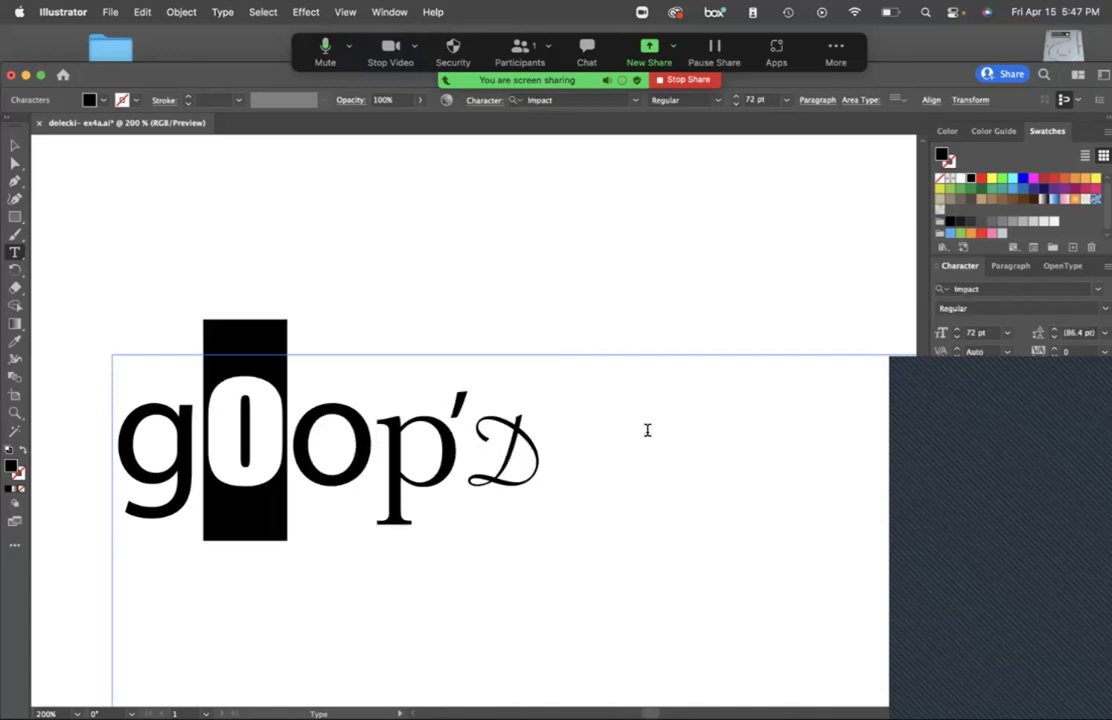
{"action": "left_click_drag", "start_coordinate": [645, 432], "coordinate": [204, 449]}
Select the complete "goop'd" text as one object with the Selection tool.
{"action": "key", "text": "super+a"}
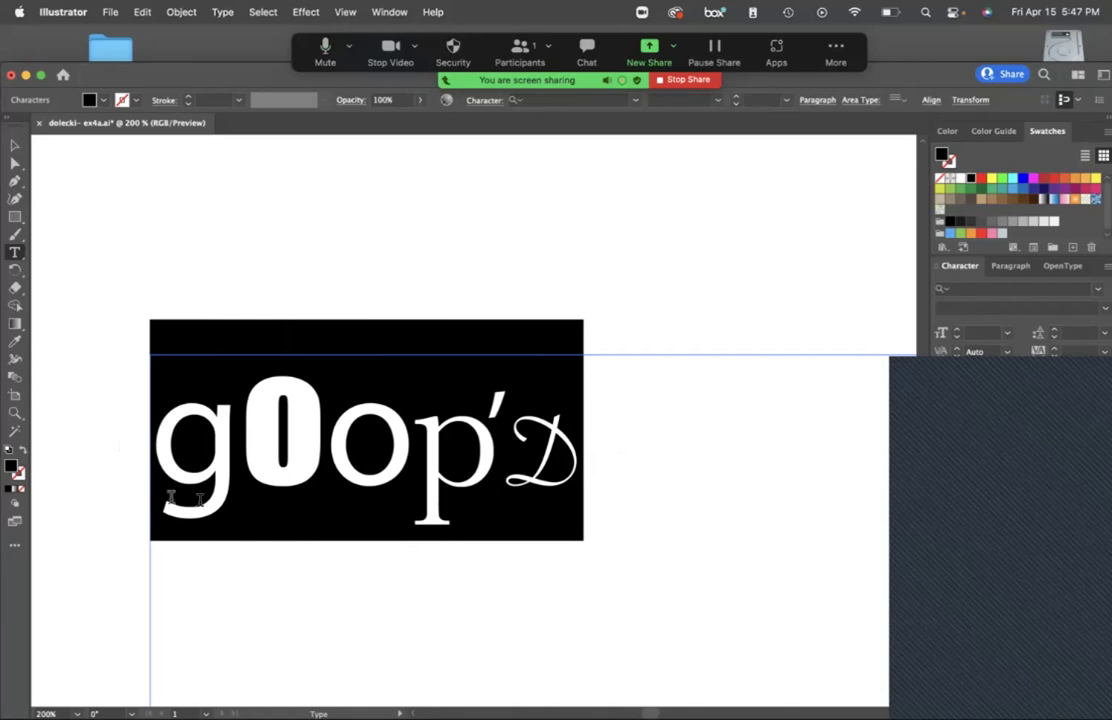
{"action": "left_click", "coordinate": [18, 146]}
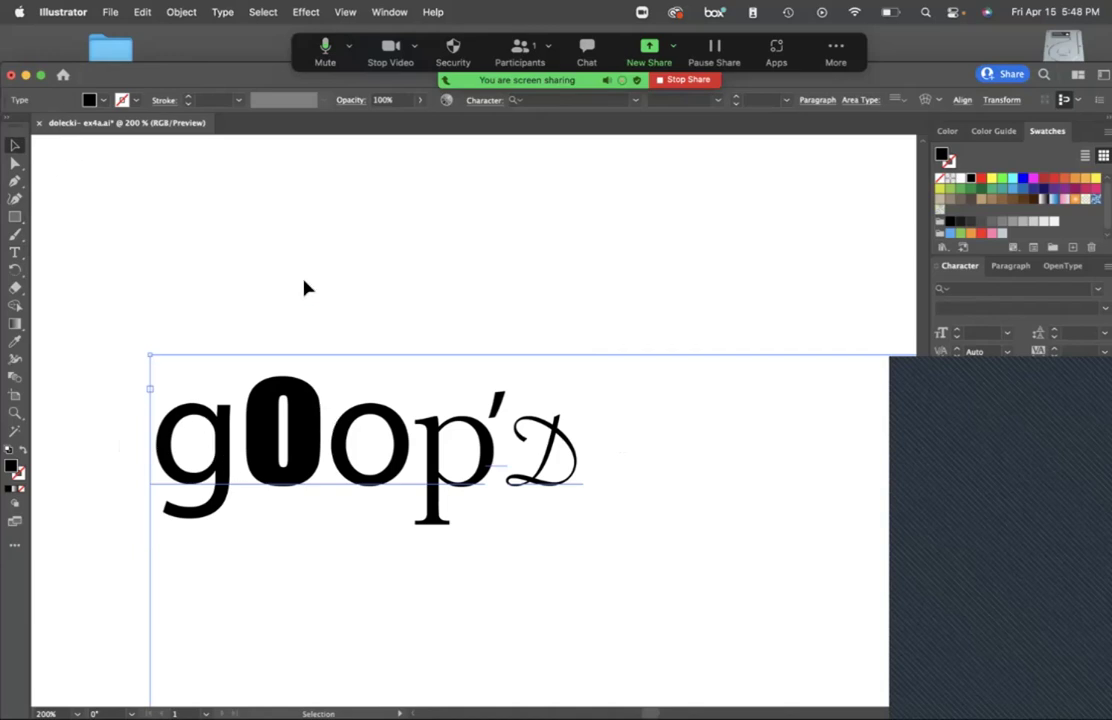
{"action": "left_click", "coordinate": [280, 333]}
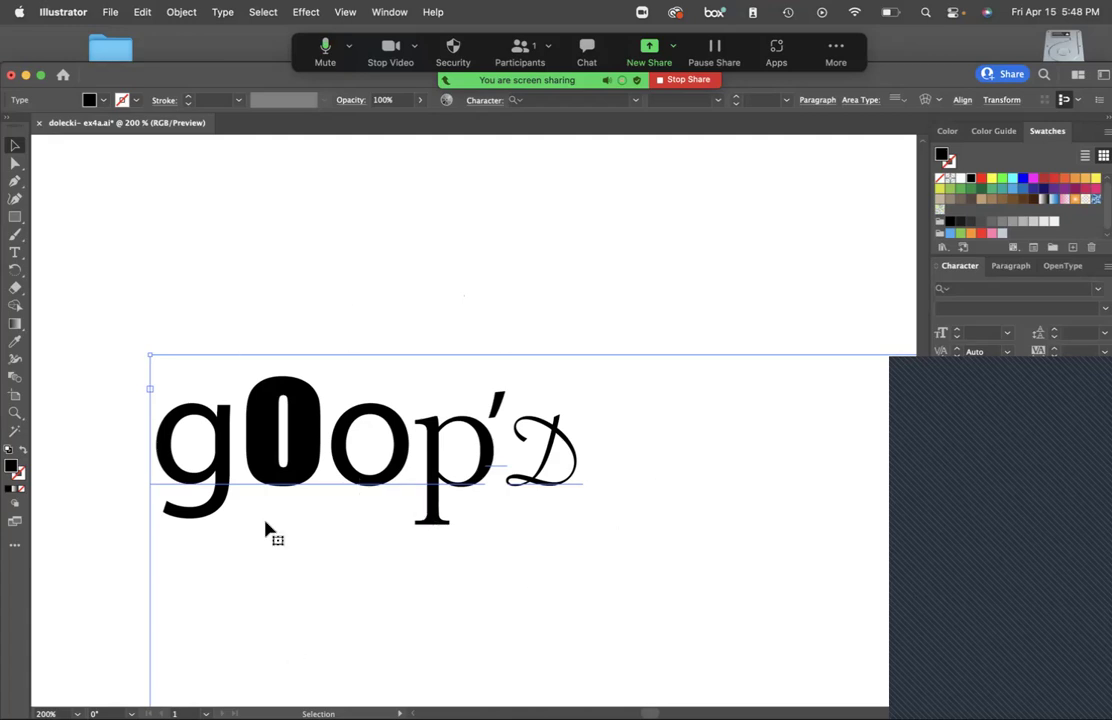
Examine the "goop'd" text object on the full artboard and again up close at 200%.
{"action": "key", "text": "super+0"}
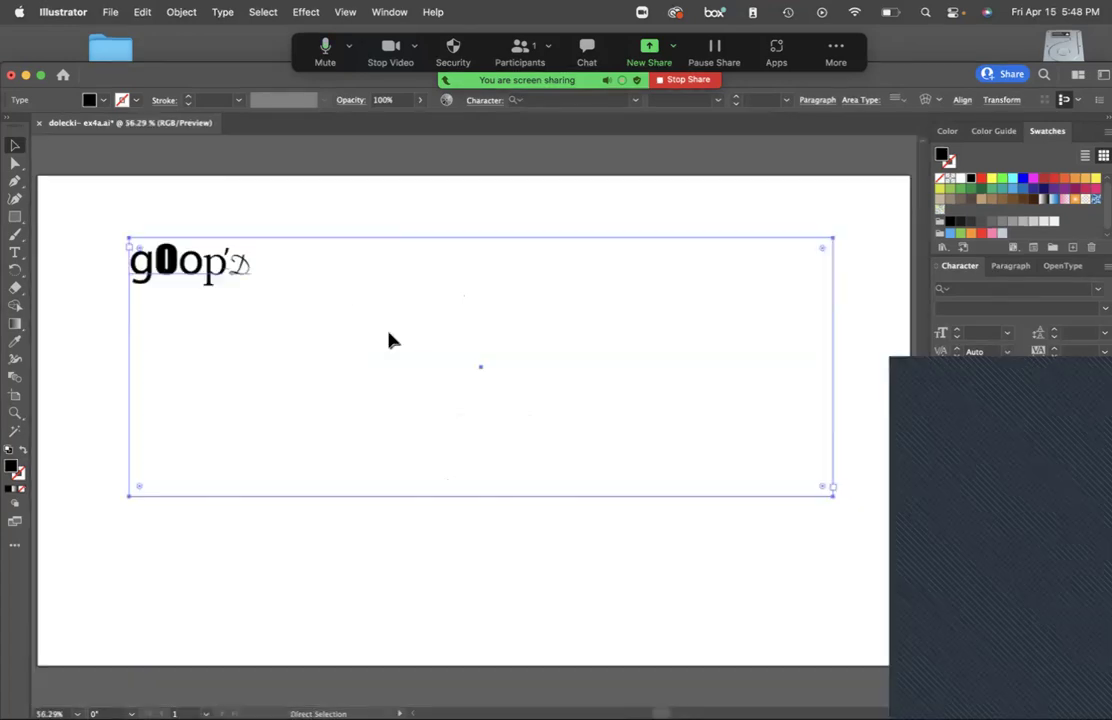
{"action": "left_click", "coordinate": [55, 248]}
{"action": "left_click", "coordinate": [176, 278]}
{"action": "key", "text": "a"}
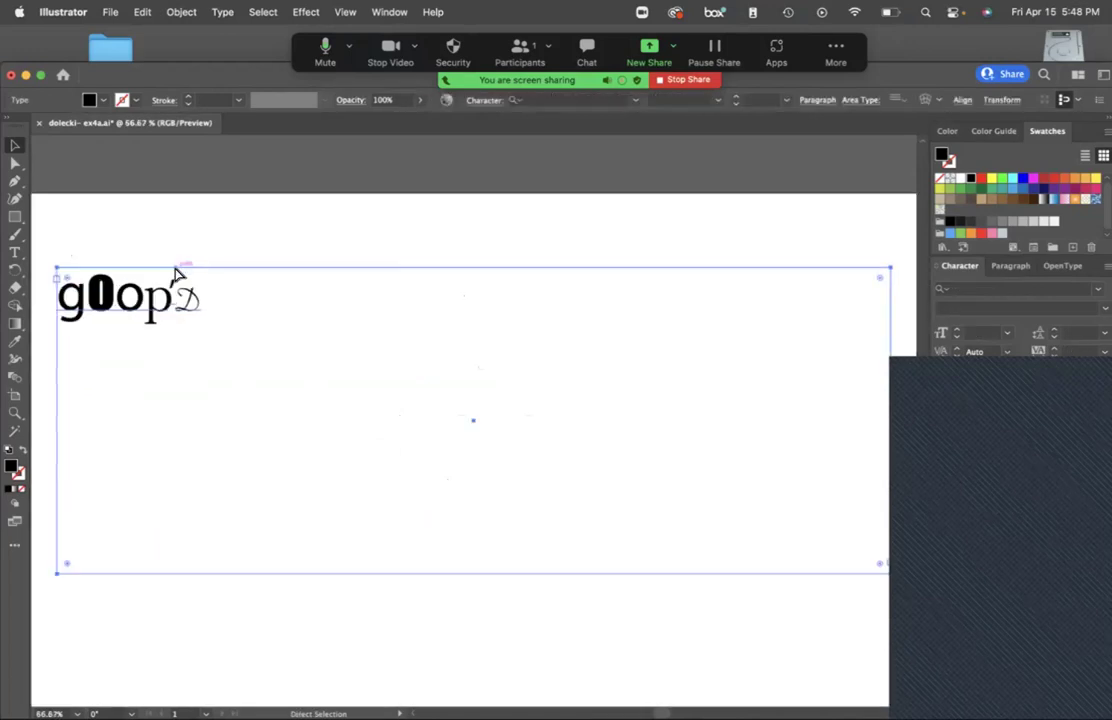
{"action": "key", "text": "v"}
{"action": "key", "text": "super+equal"}
{"action": "key", "text": "super+equal"}
{"action": "key", "text": "super+equal"}
{"action": "key", "text": "super+equal"}
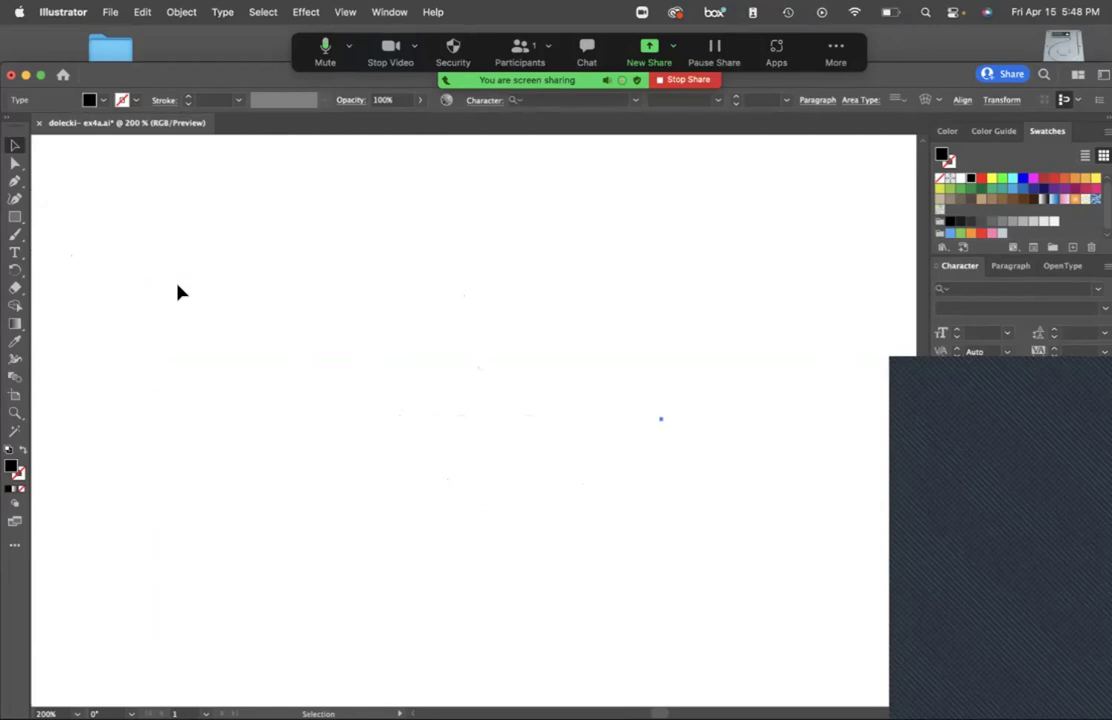
{"action": "scroll", "coordinate": [180, 298], "scroll_direction": "up", "scroll_amount": 5}
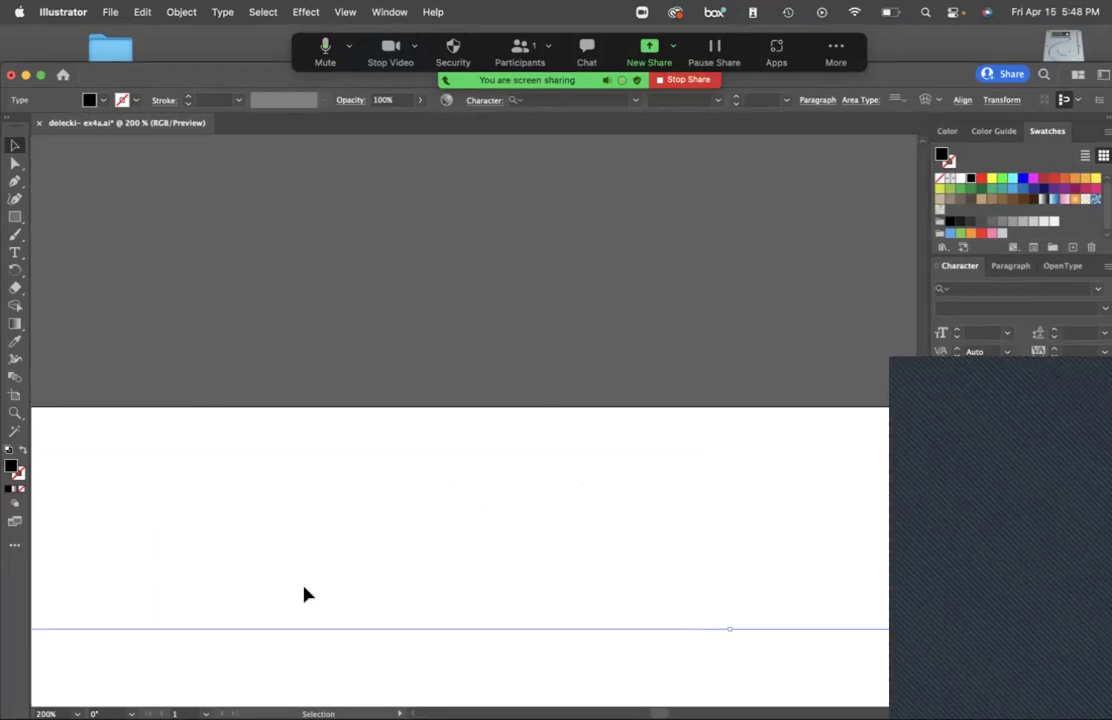
{"action": "left_click", "coordinate": [206, 591]}
{"action": "scroll", "coordinate": [206, 591], "scroll_direction": "down", "scroll_amount": 10}
{"action": "scroll", "coordinate": [436, 438], "scroll_direction": "left", "scroll_amount": 8}
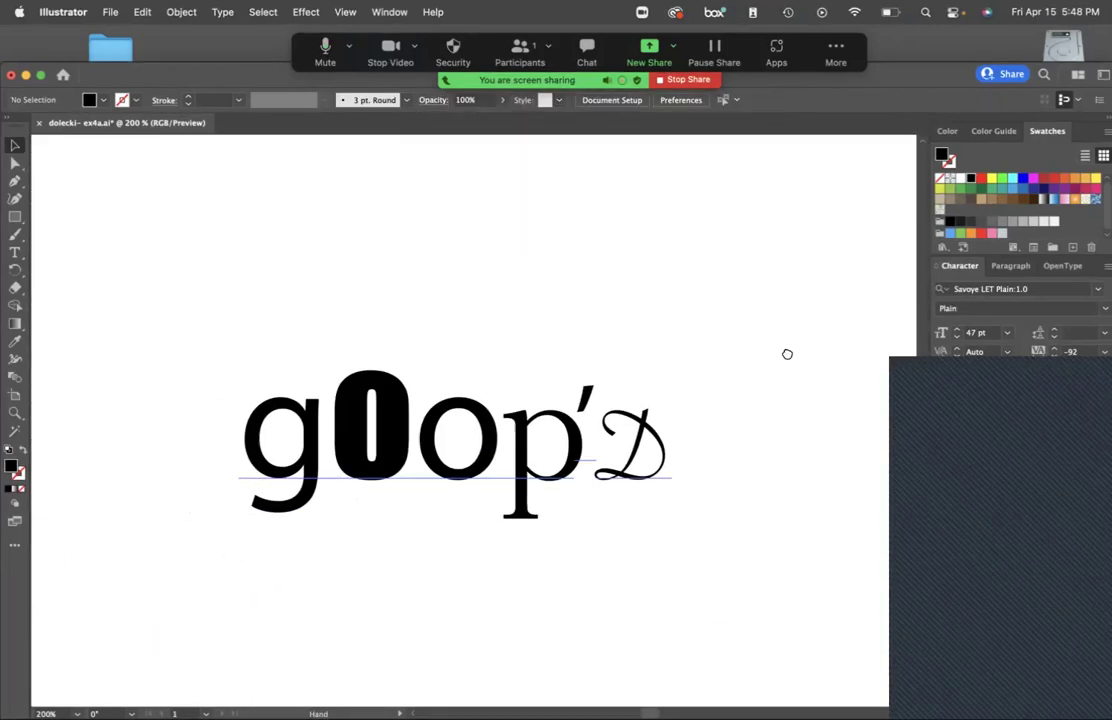
Expand the "goop'd" text object into outlines with the Object and Fill options enabled.
{"action": "left_click", "coordinate": [436, 438]}
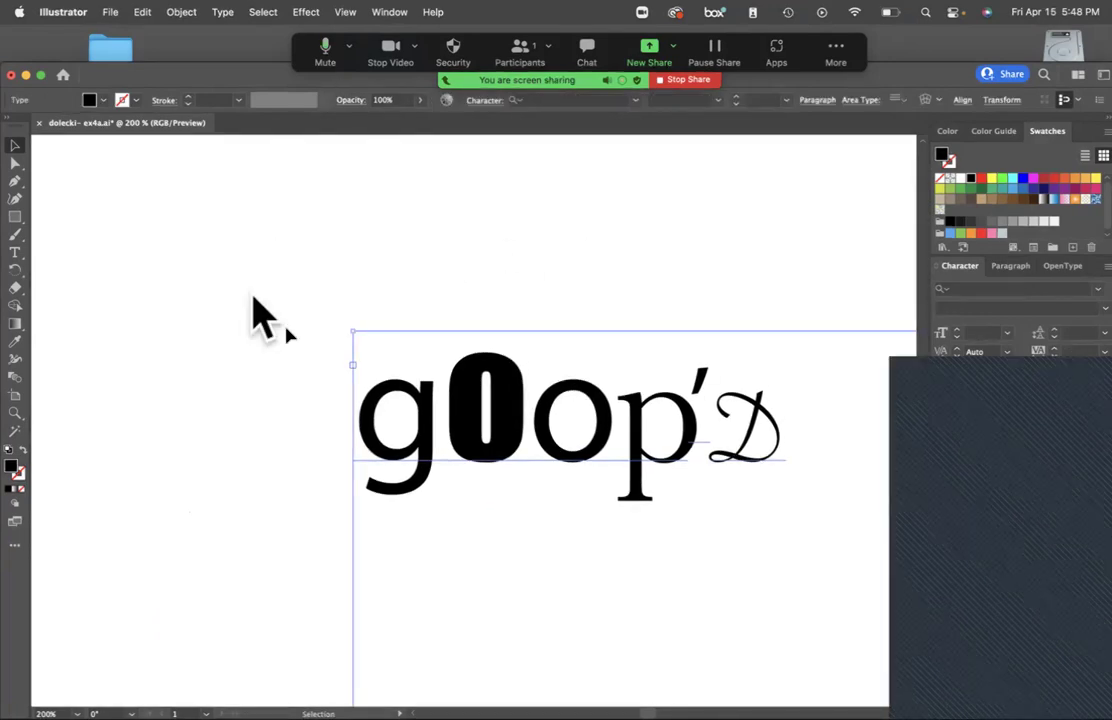
{"action": "double_click", "coordinate": [496, 447]}
{"action": "key", "text": "Escape"}
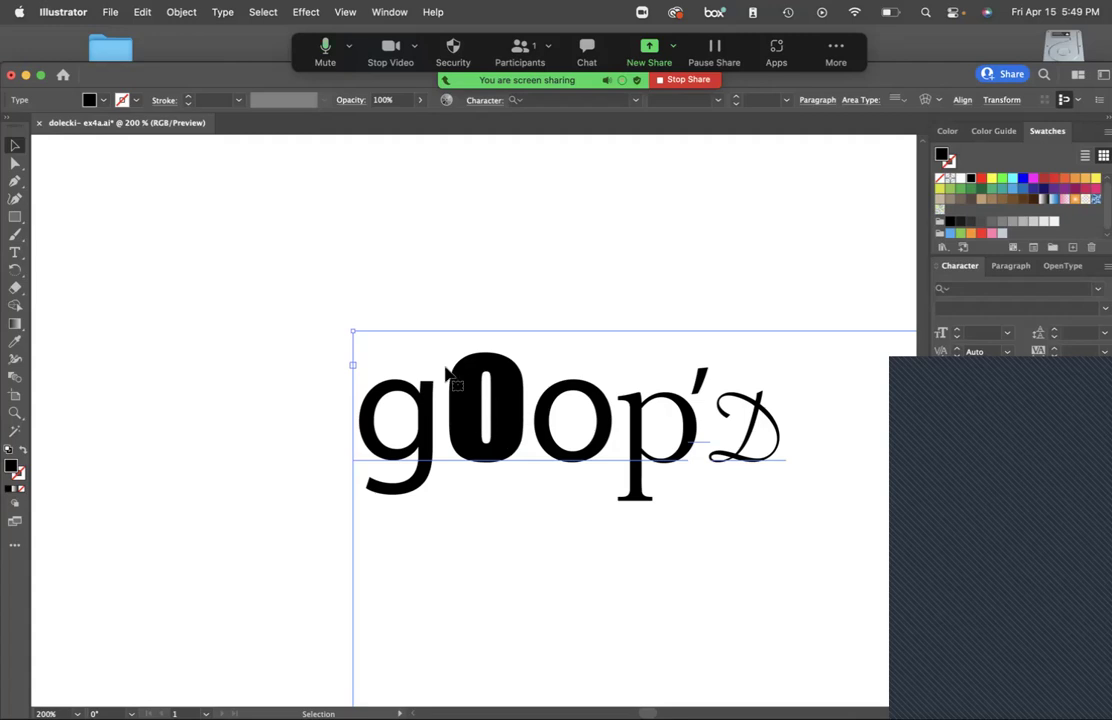
{"action": "left_click", "coordinate": [181, 12]}
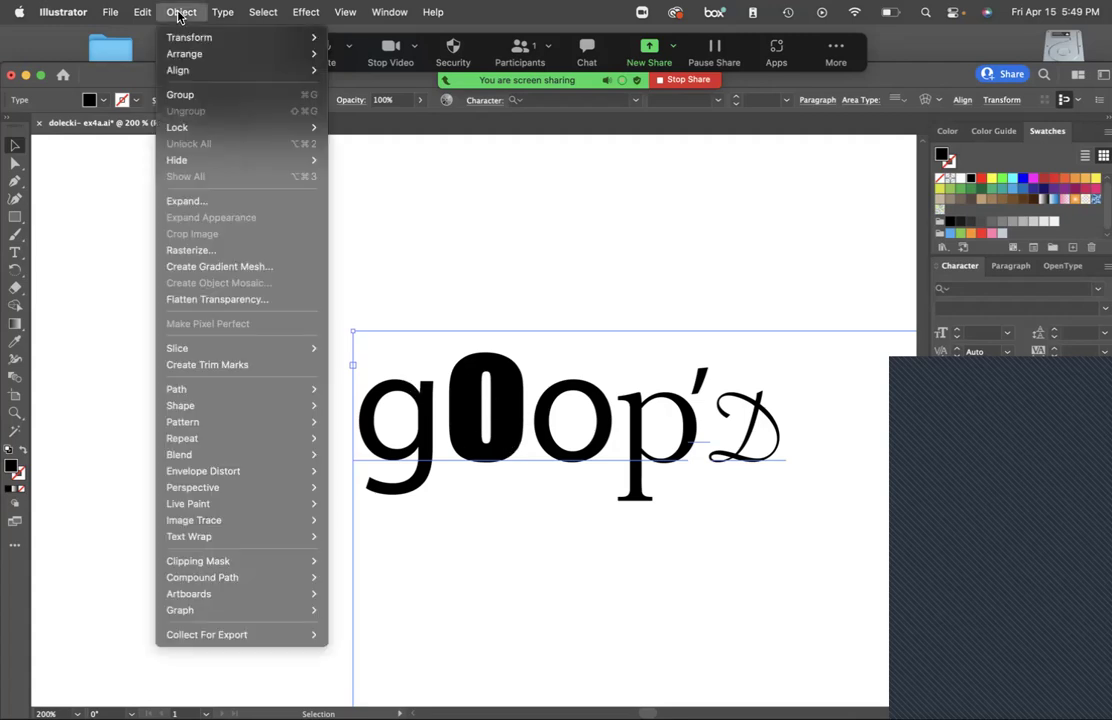
{"action": "left_click", "coordinate": [225, 203]}
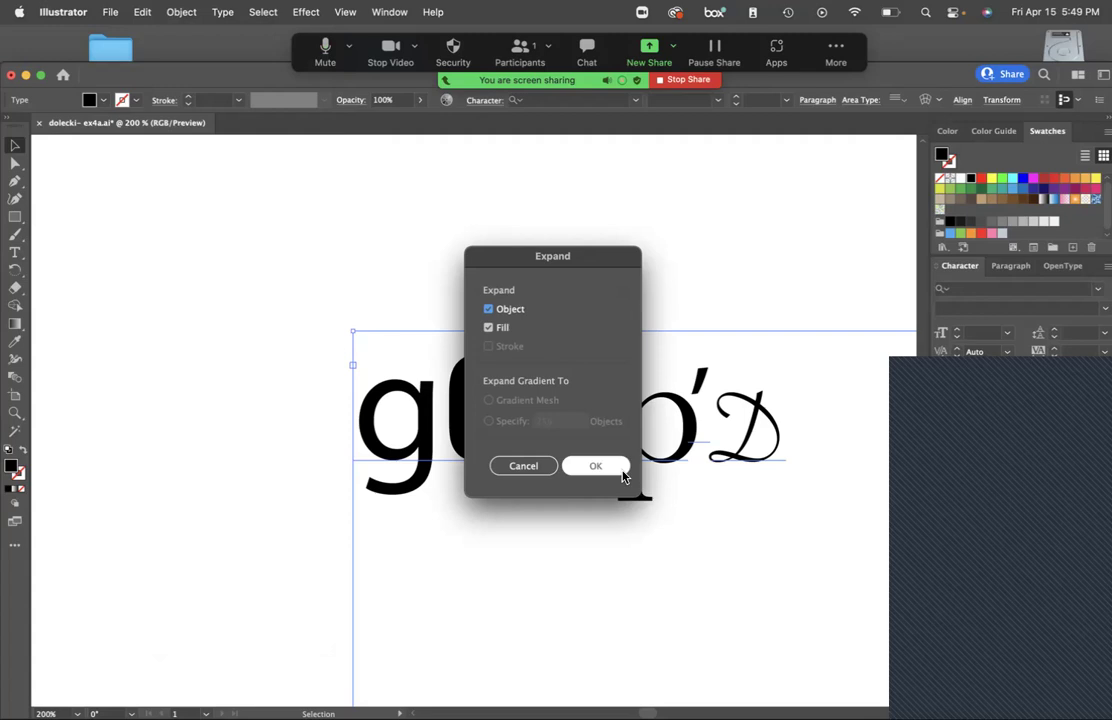
{"action": "left_click", "coordinate": [622, 470]}
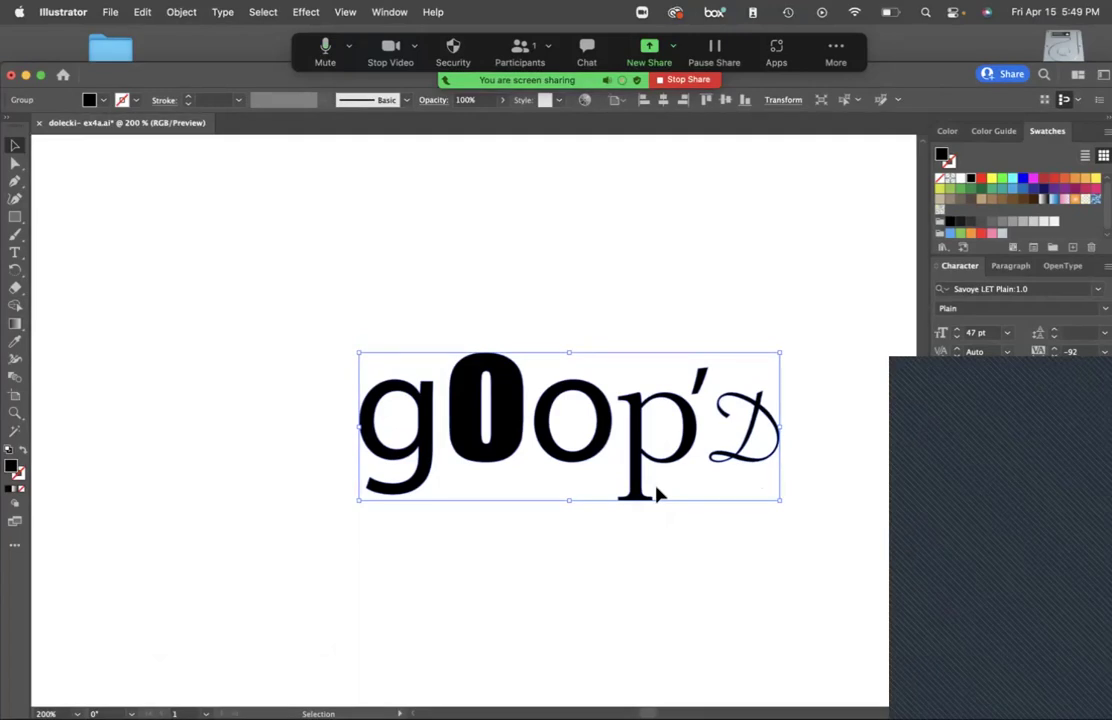
Examine the anchor points of the expanded letters, comparing the Direct Selection and Selection tool views.
{"action": "key", "text": "a"}
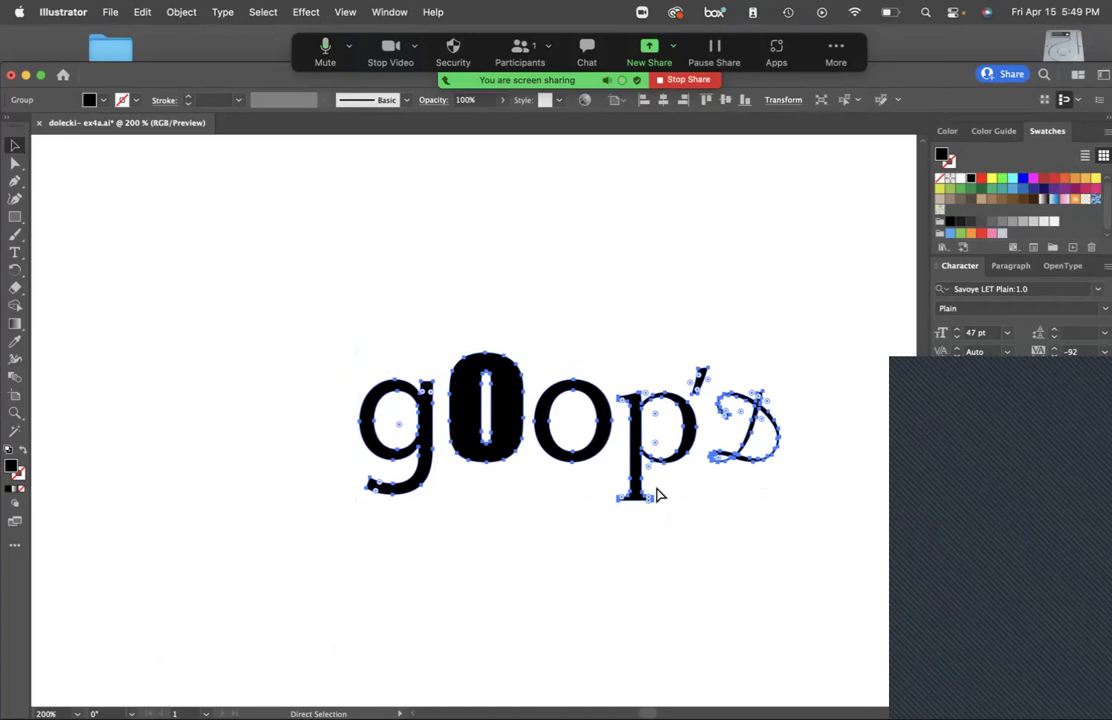
{"action": "key", "text": "v"}
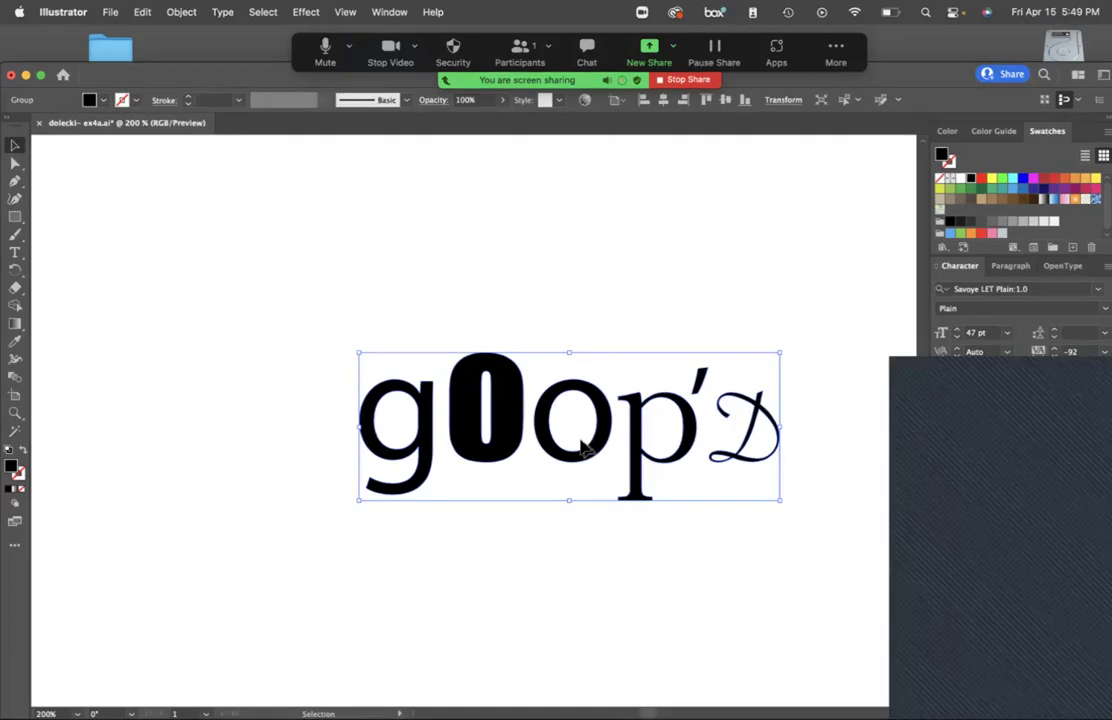
{"action": "key", "text": "a"}
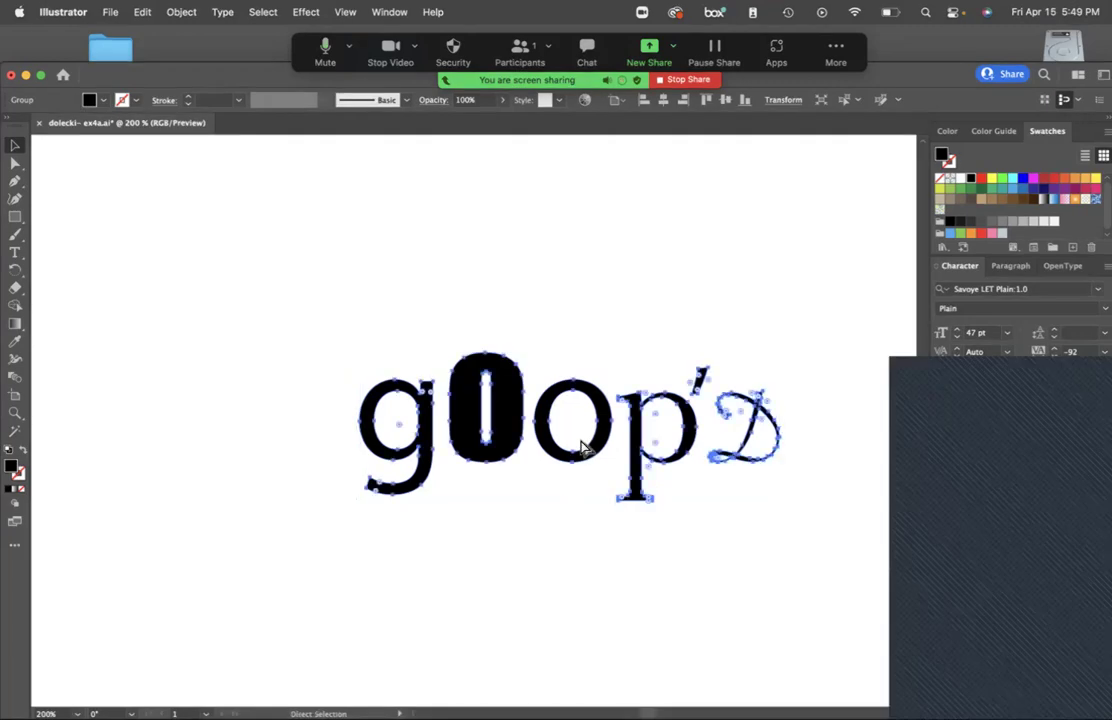
{"action": "key", "text": "v"}
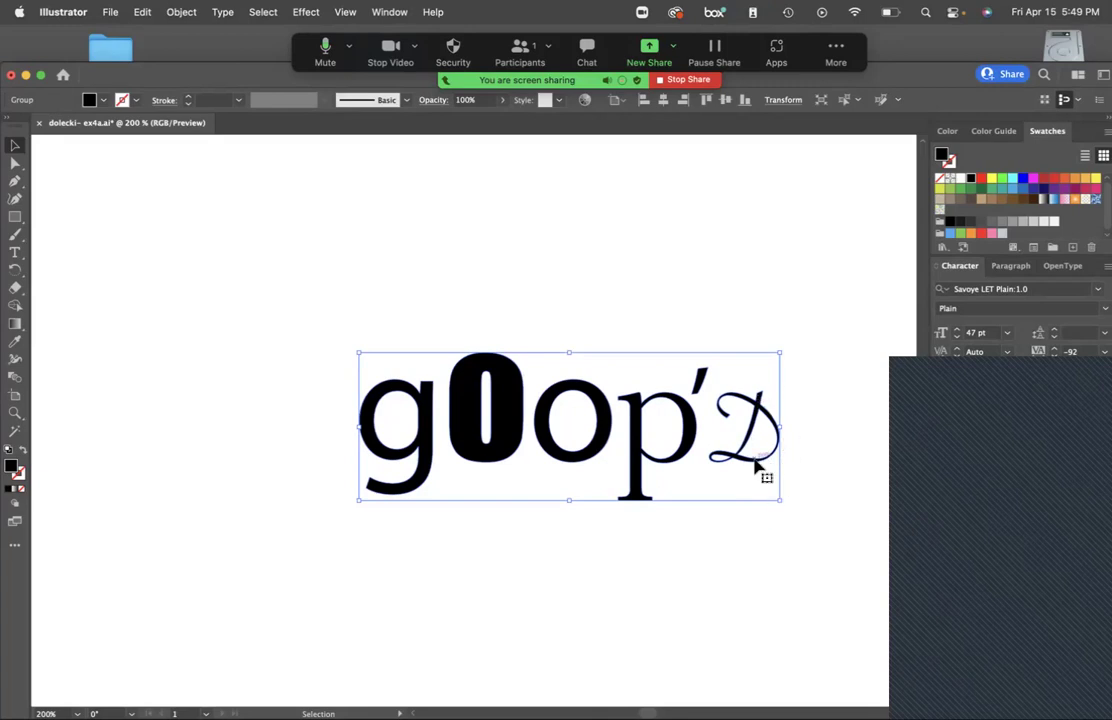
{"action": "key", "text": "a"}
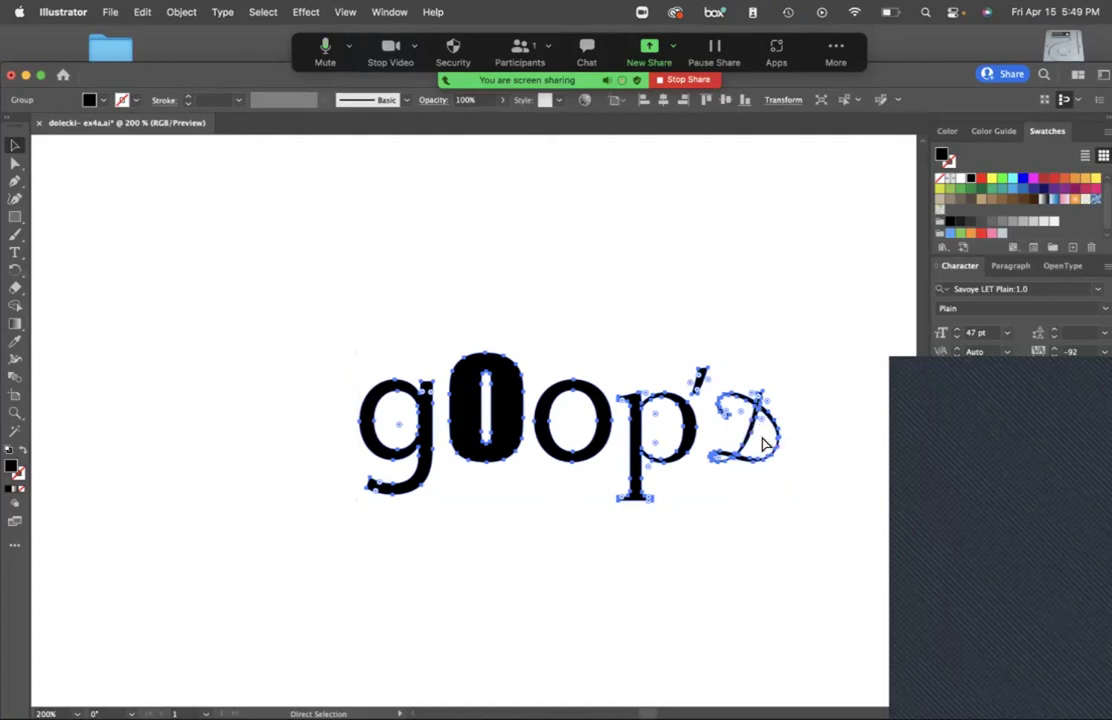
{"action": "key", "text": "v"}
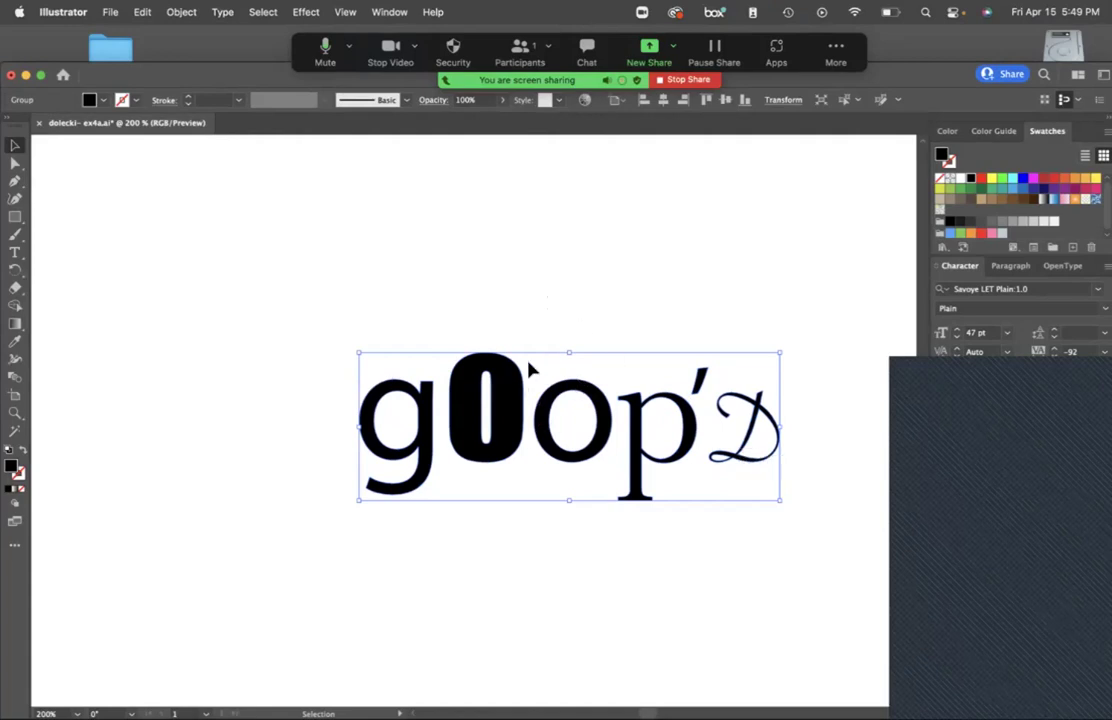
Scale the lettering group up proportionally to span most of the artboard's width and place it near the artboard's middle.
{"action": "key", "text": "a"}
{"action": "key", "text": "super+0"}
{"action": "key", "text": "v"}
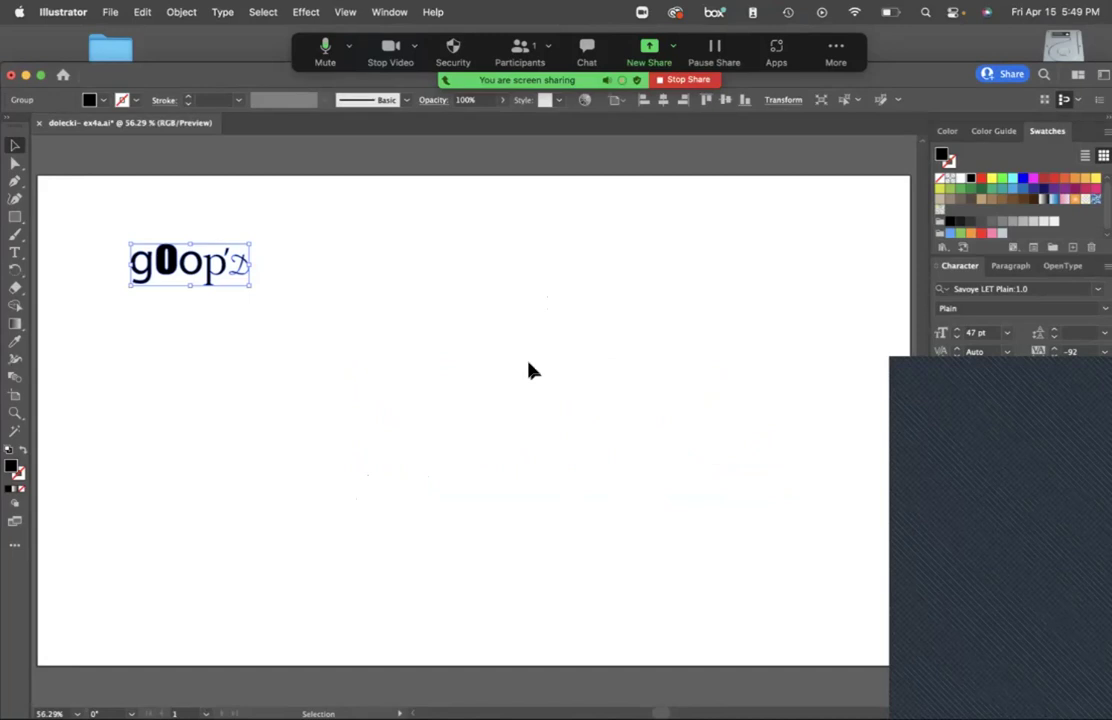
{"action": "left_click_drag", "start_coordinate": [255, 289], "coordinate": [828, 490]}
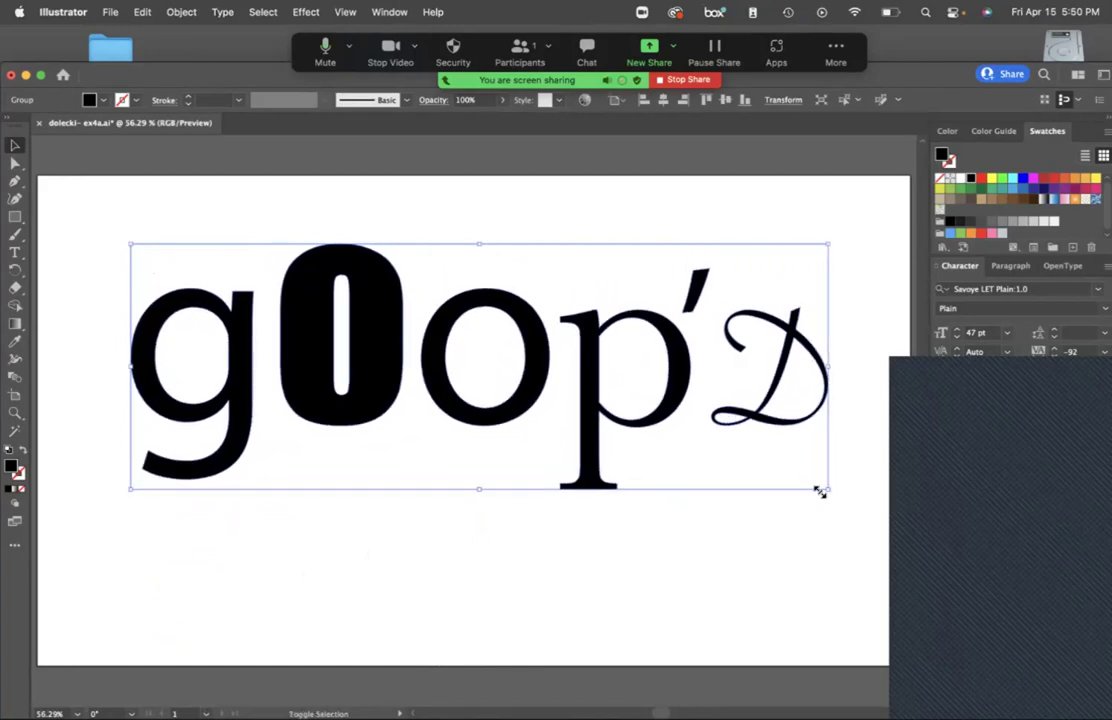
{"action": "left_click_drag", "start_coordinate": [690, 402], "coordinate": [680, 440]}
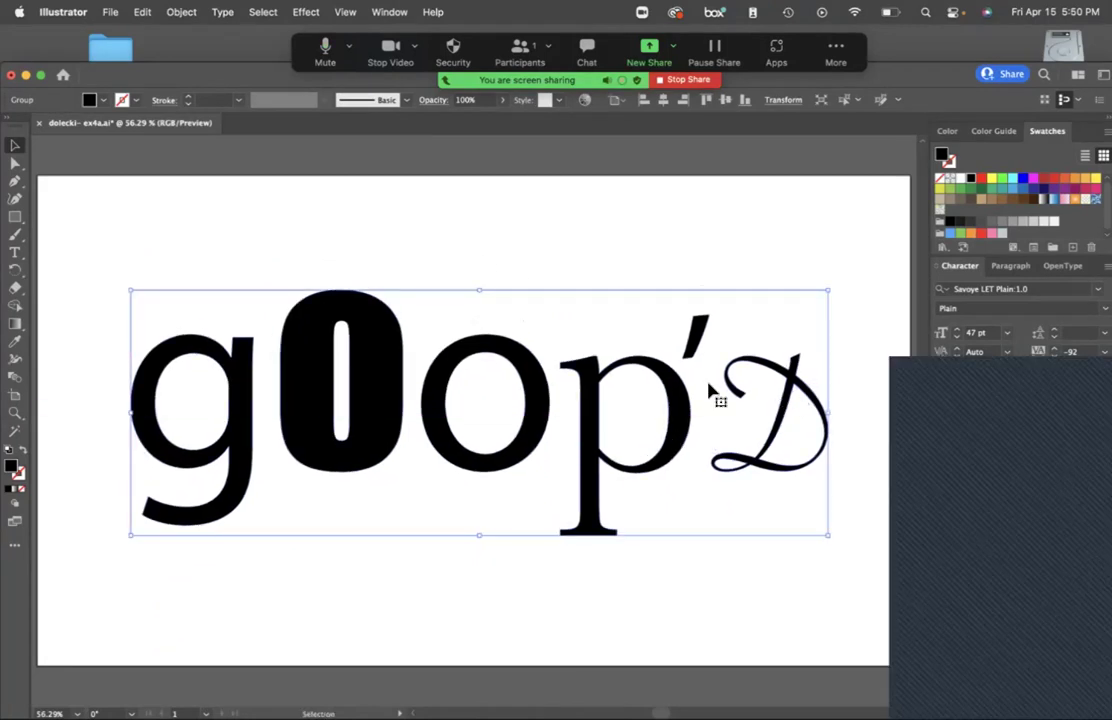
{"action": "left_click_drag", "start_coordinate": [372, 372], "coordinate": [354, 347]}
{"action": "left_click", "coordinate": [417, 236]}
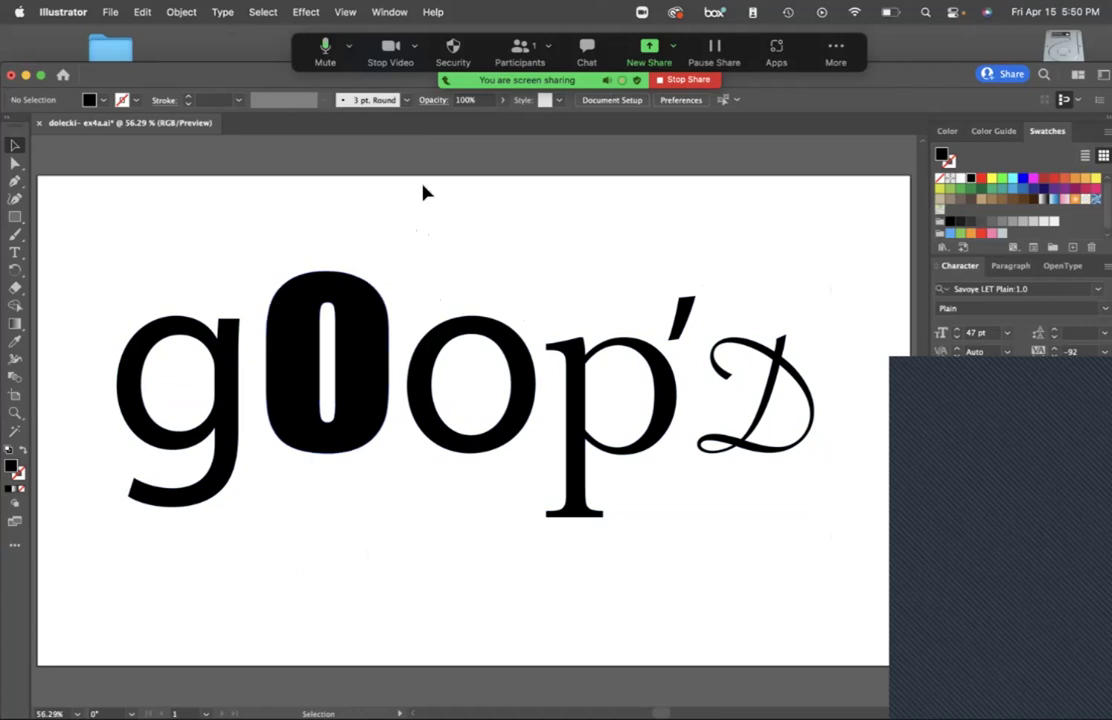
Move the enlarged lettering group slightly up and to the right on the artboard.
{"action": "left_click", "coordinate": [365, 383]}
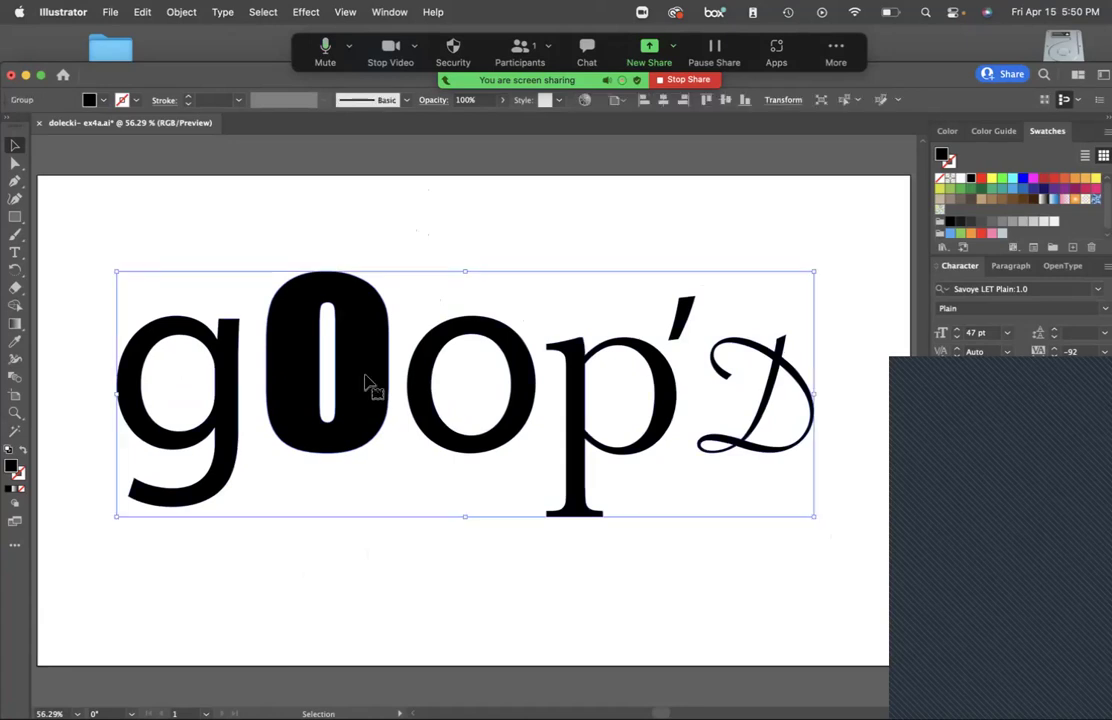
{"action": "key", "text": "a"}
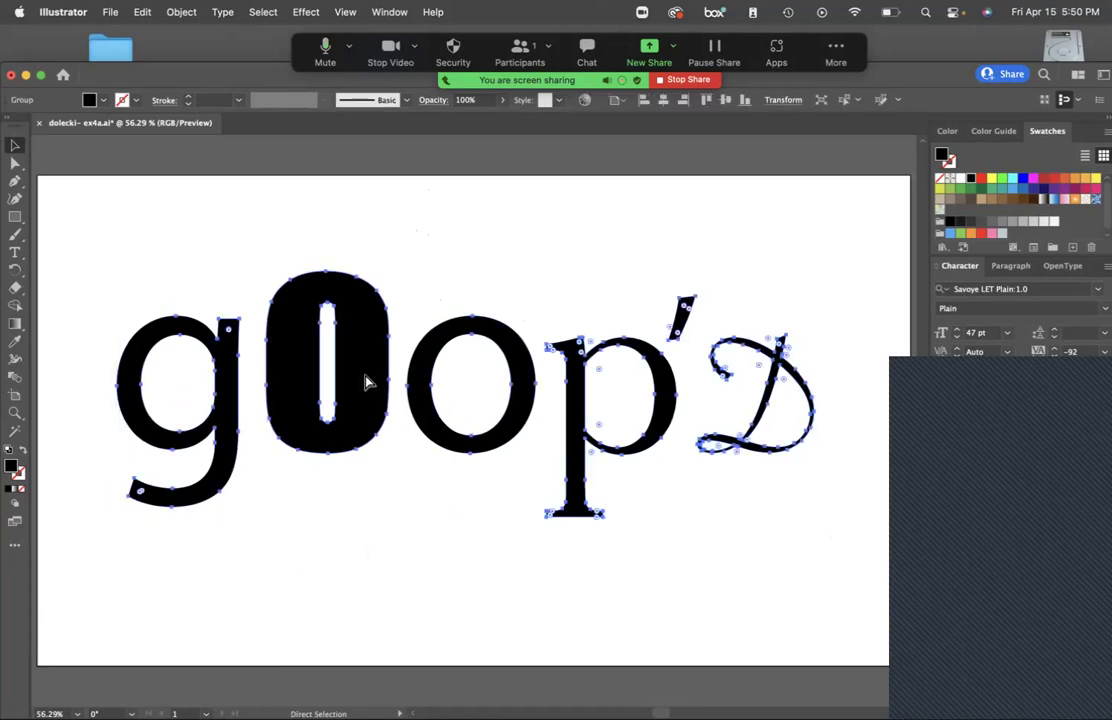
{"action": "key", "text": "v"}
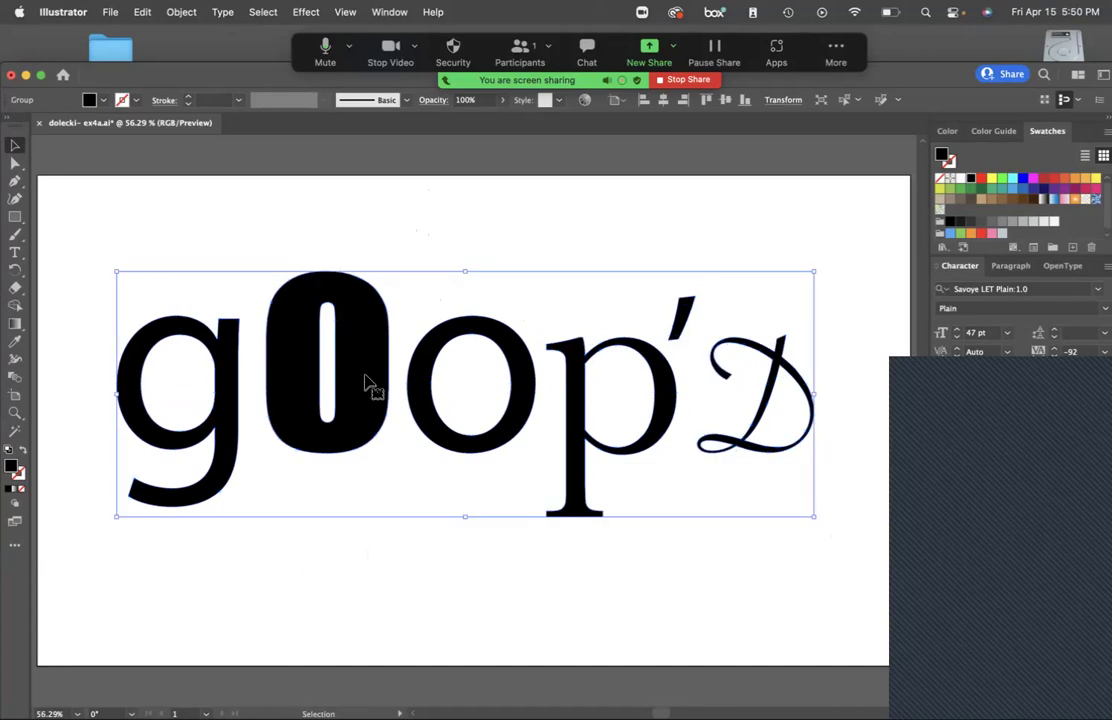
{"action": "left_click_drag", "start_coordinate": [365, 383], "coordinate": [372, 360]}
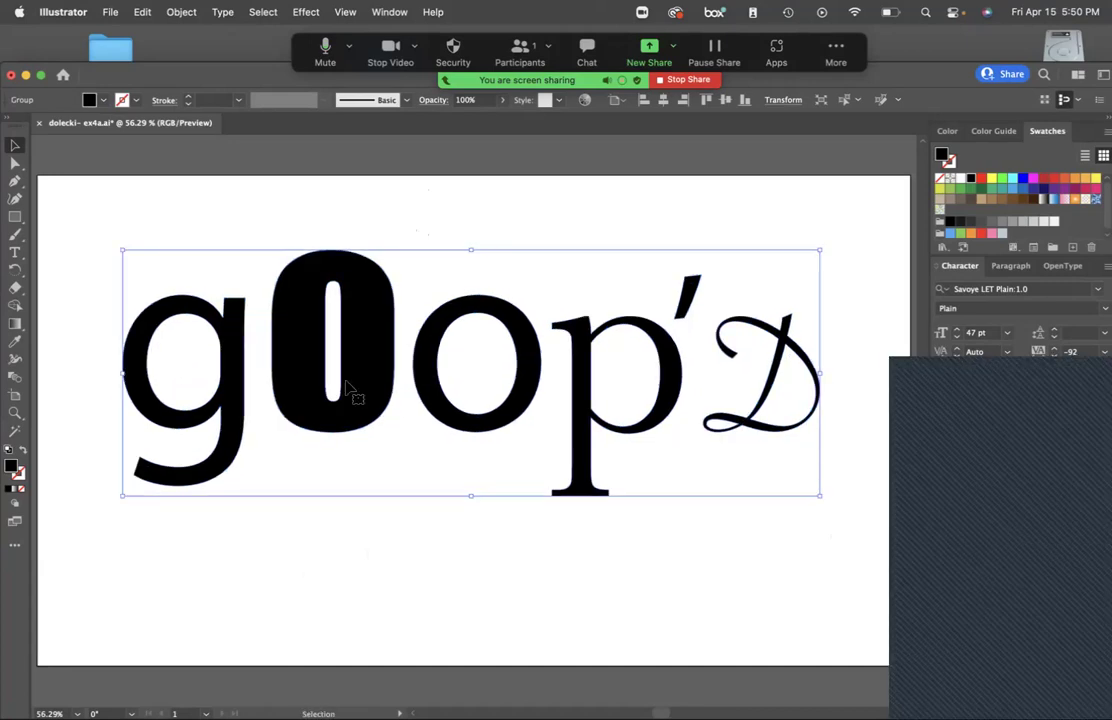
Ungroup the expanded lettering into separate letters.
{"action": "left_click", "coordinate": [180, 13]}
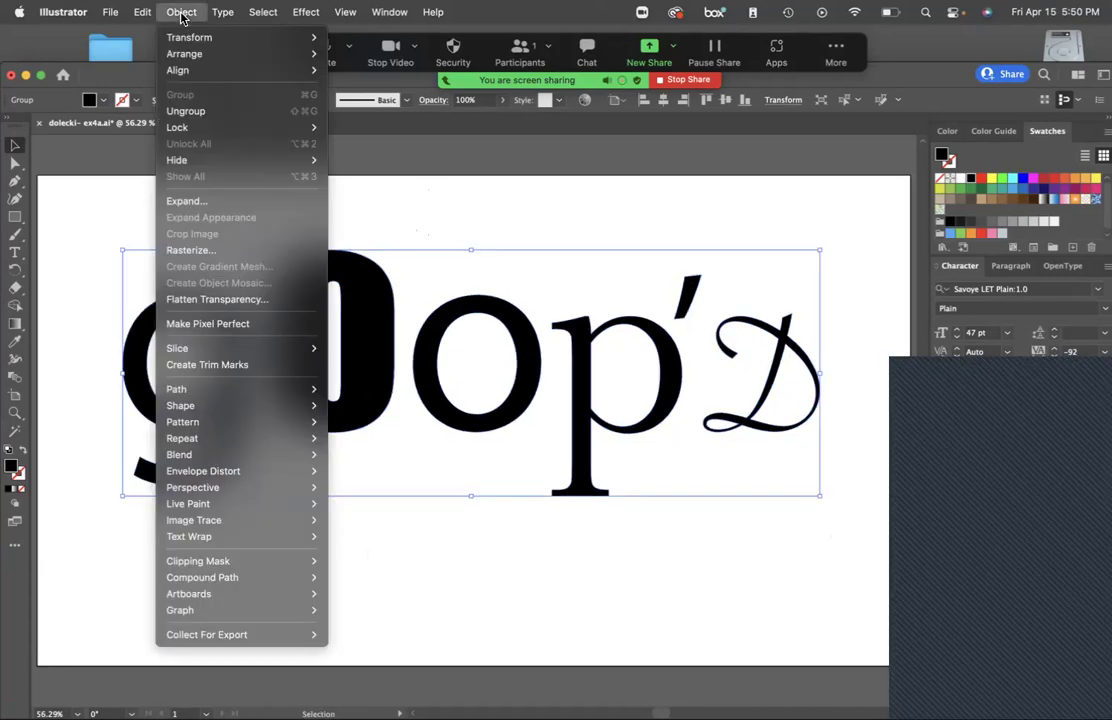
{"action": "key", "text": "alt"}
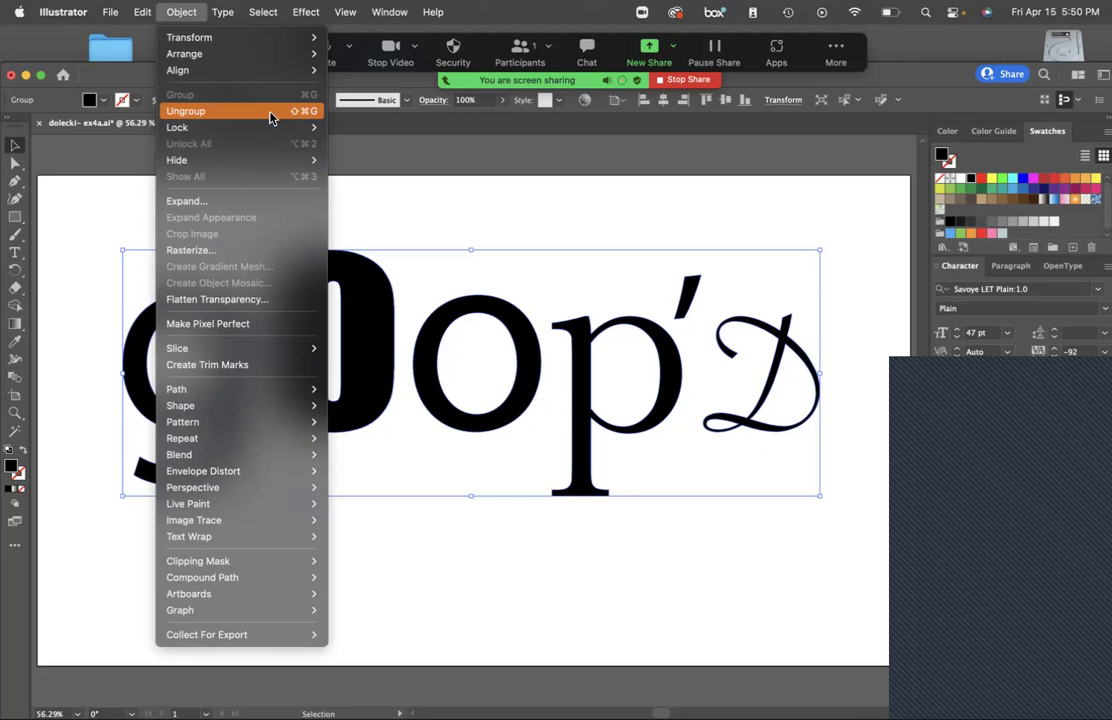
{"action": "left_click", "coordinate": [241, 121]}
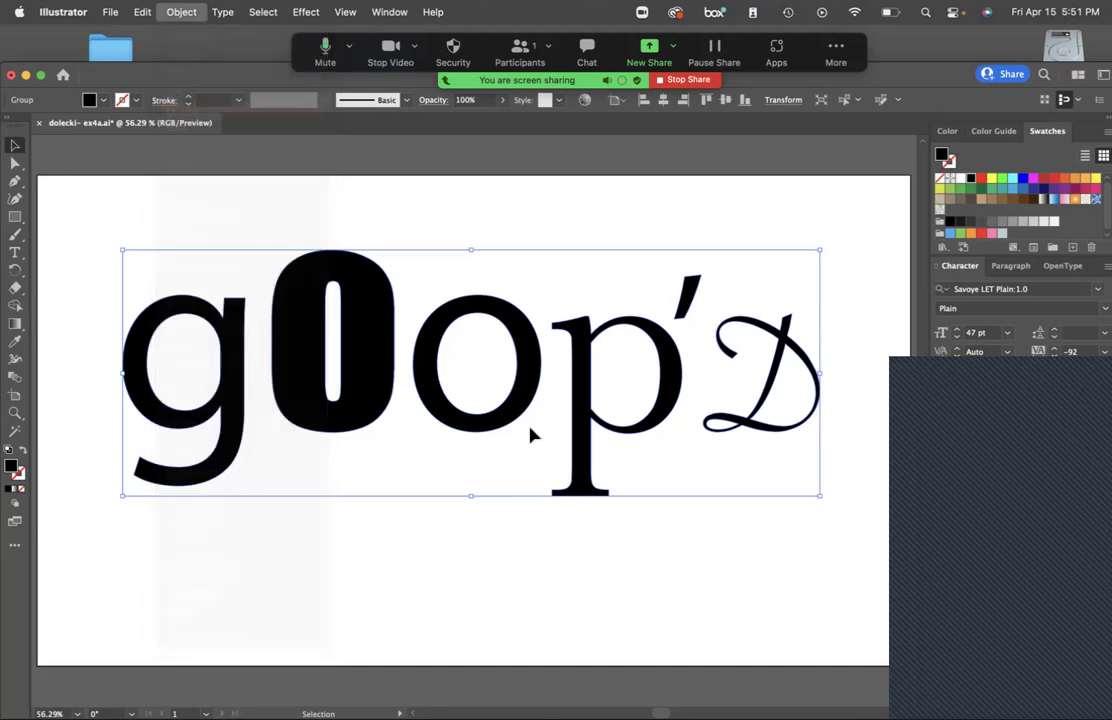
Shift the bold "O" slightly downward and tilt it clockwise to a rotation of about 350.6°.
{"action": "left_click", "coordinate": [398, 222]}
{"action": "left_click", "coordinate": [367, 318]}
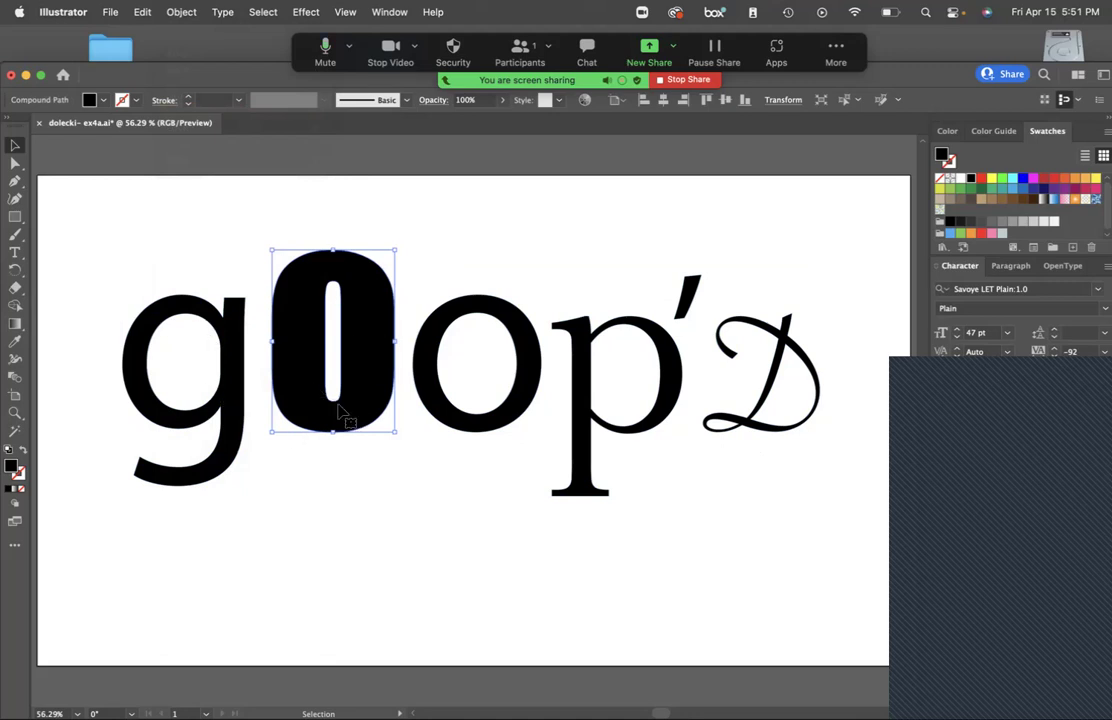
{"action": "mouse_move", "coordinate": [352, 400]}
{"action": "left_mouse_down"}
{"action": "mouse_move", "coordinate": [360, 385]}
{"action": "mouse_move", "coordinate": [344, 403]}
{"action": "left_mouse_up"}
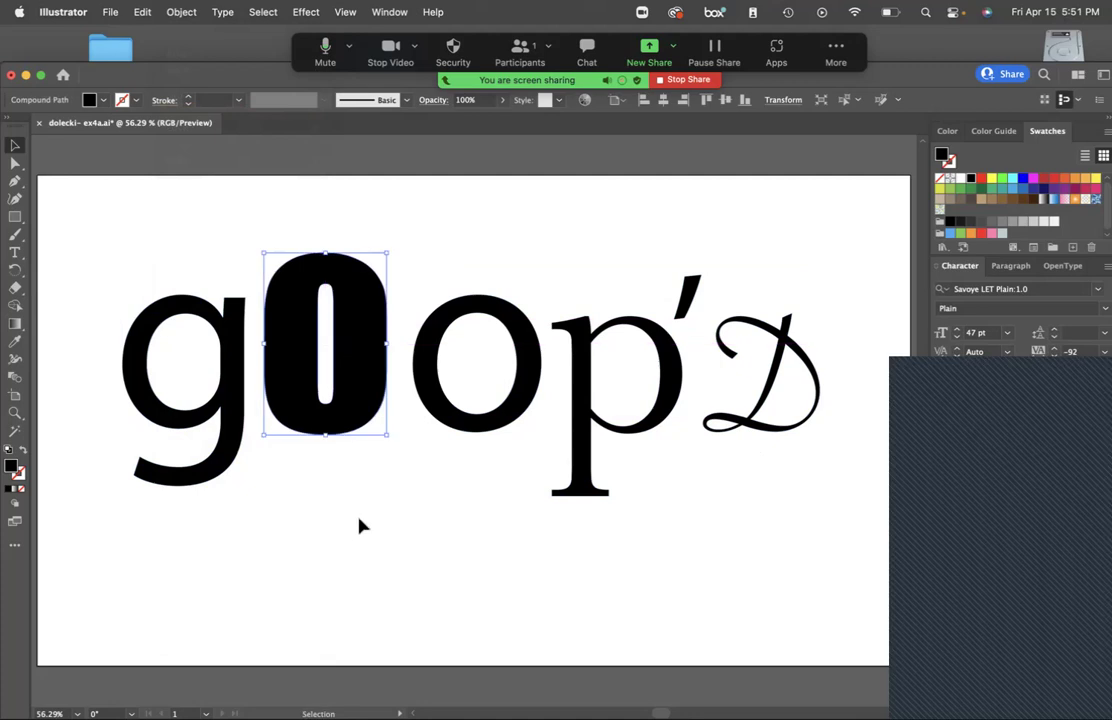
{"action": "left_click_drag", "start_coordinate": [360, 410], "coordinate": [385, 477]}
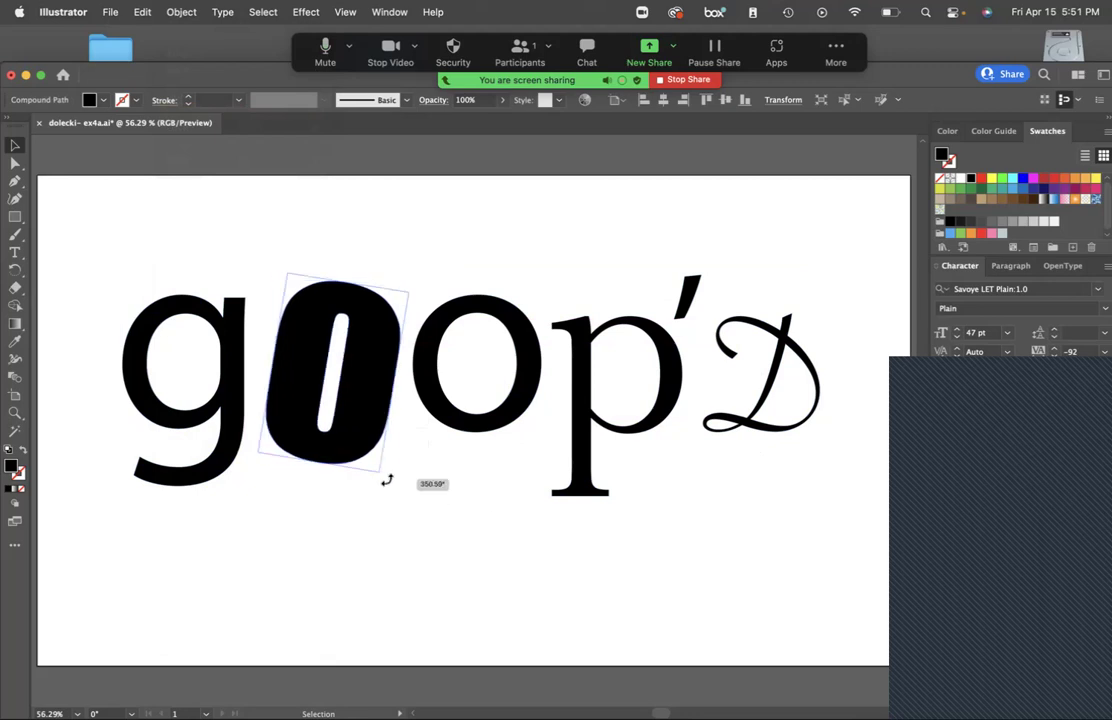
{"action": "left_click", "coordinate": [435, 562]}
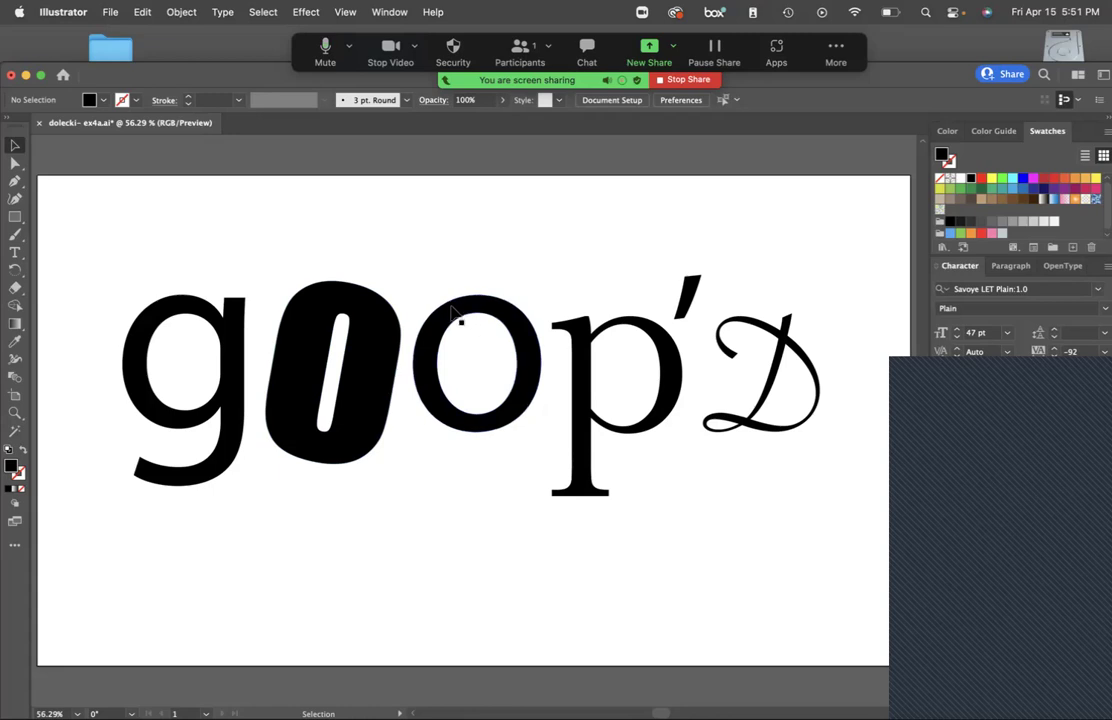
Select the first letter "g", showing its anchor points with Direct Selection and its bounding box with the Selection tool.
{"action": "left_click", "coordinate": [449, 427]}
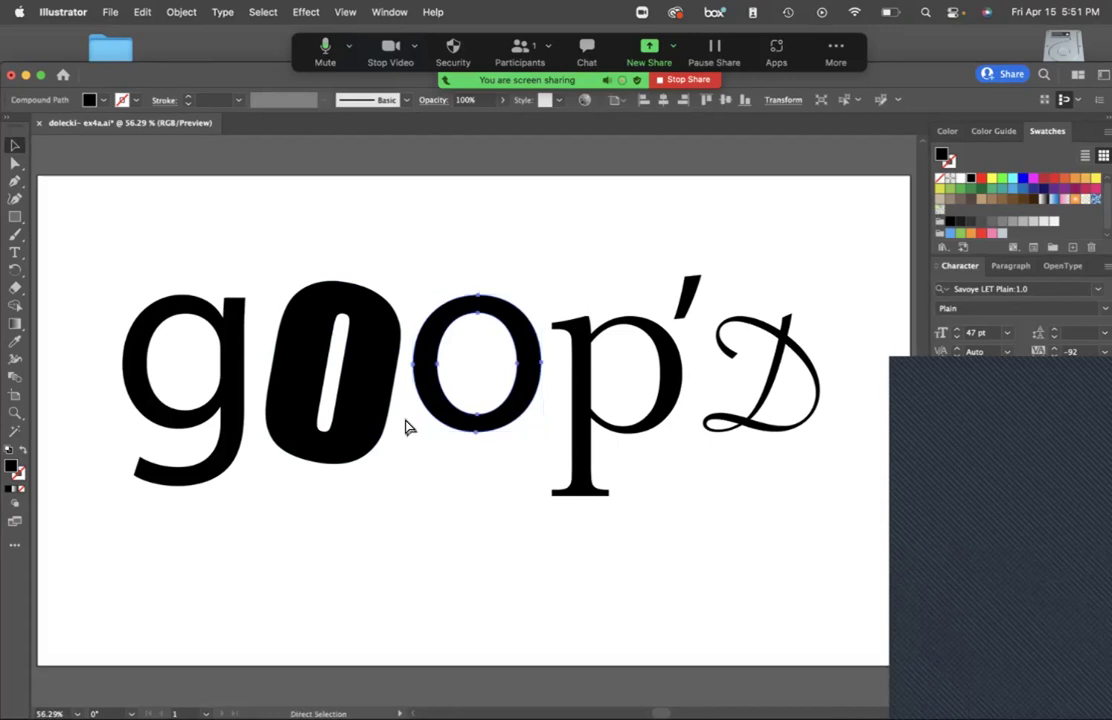
{"action": "left_click", "coordinate": [222, 392]}
{"action": "key", "text": "a"}
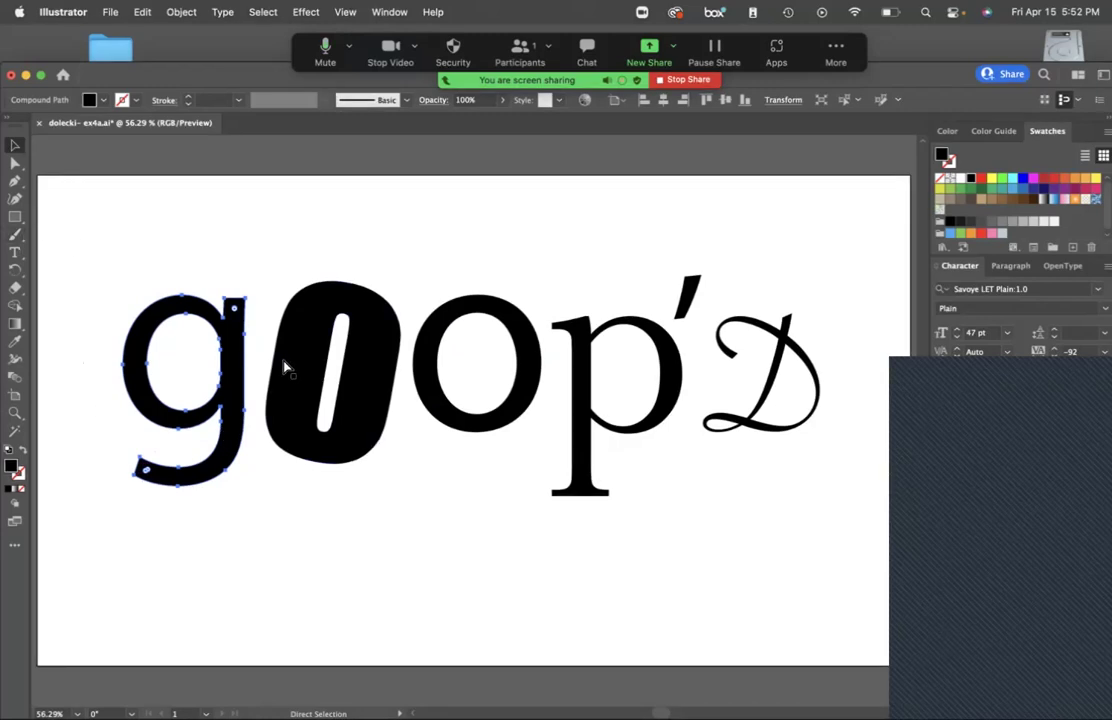
{"action": "key", "text": "v"}
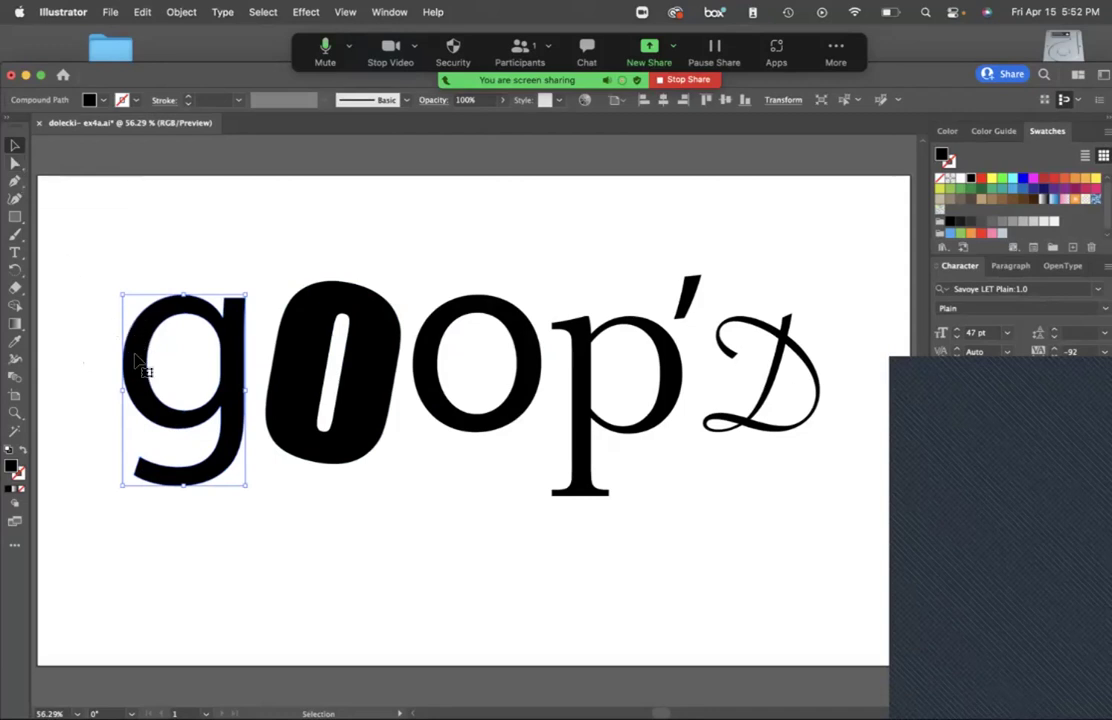
{"action": "left_click", "coordinate": [185, 430]}
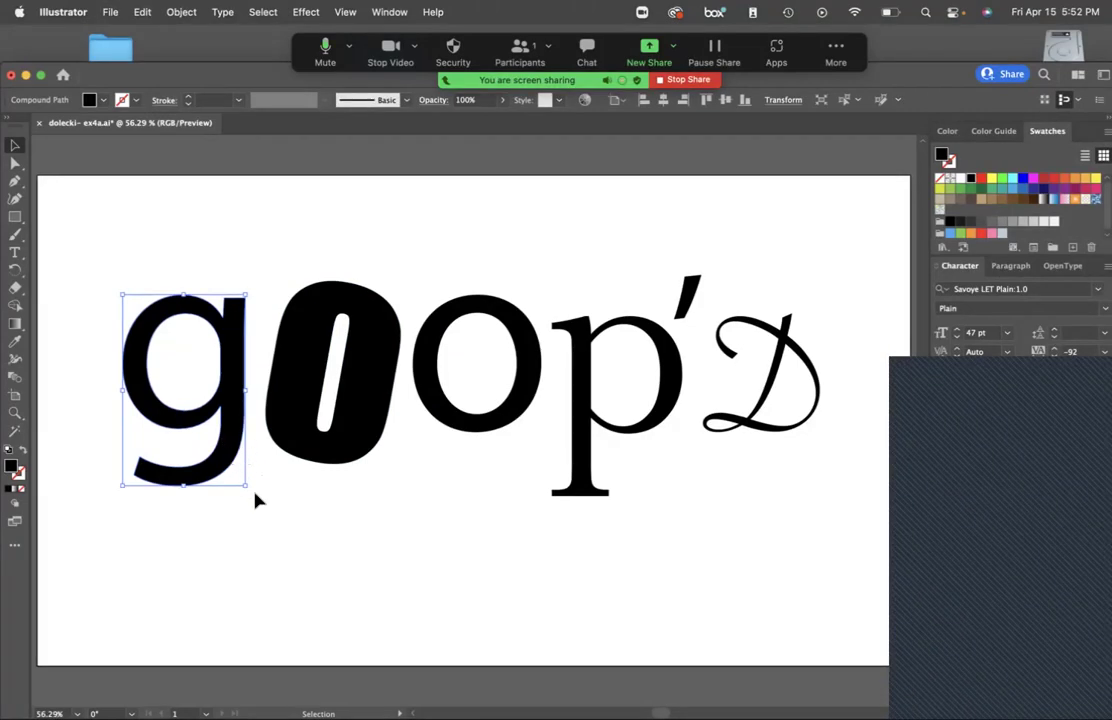
Marquee-select the "g", extend the selection to the first three letters, and compare the Direct Selection and Selection tool displays.
{"action": "left_click", "coordinate": [145, 345]}
{"action": "left_click", "coordinate": [145, 345]}
{"action": "left_click_drag", "start_coordinate": [90, 230], "coordinate": [238, 535]}
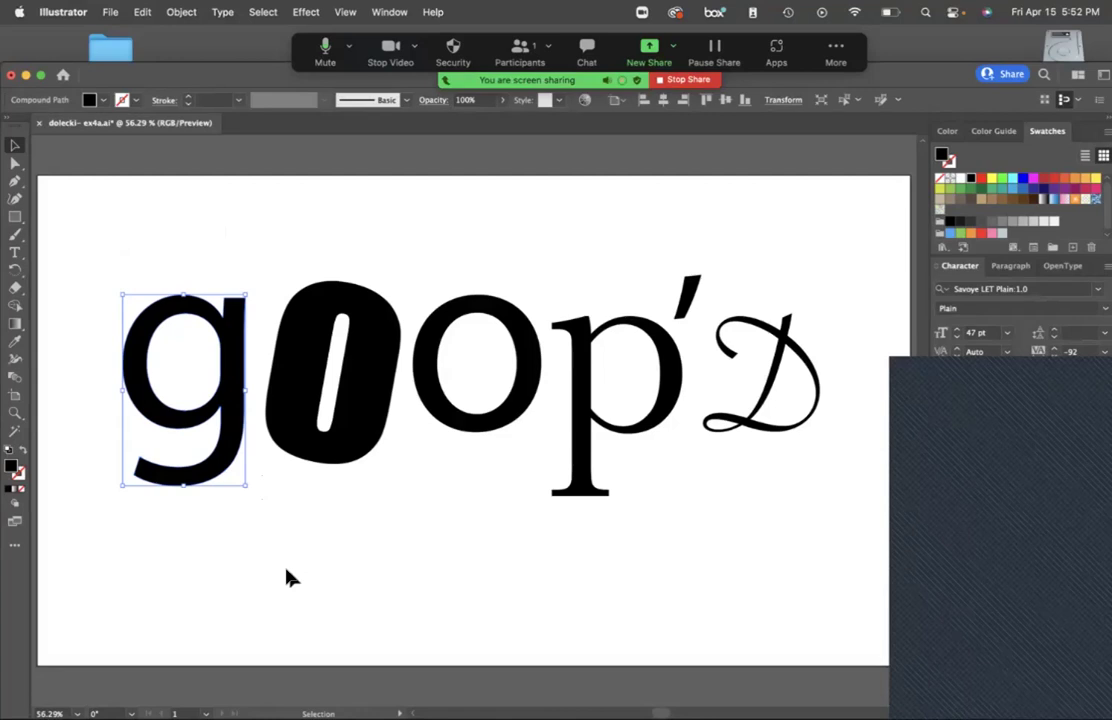
{"action": "left_click_drag", "start_coordinate": [102, 199], "coordinate": [503, 565]}
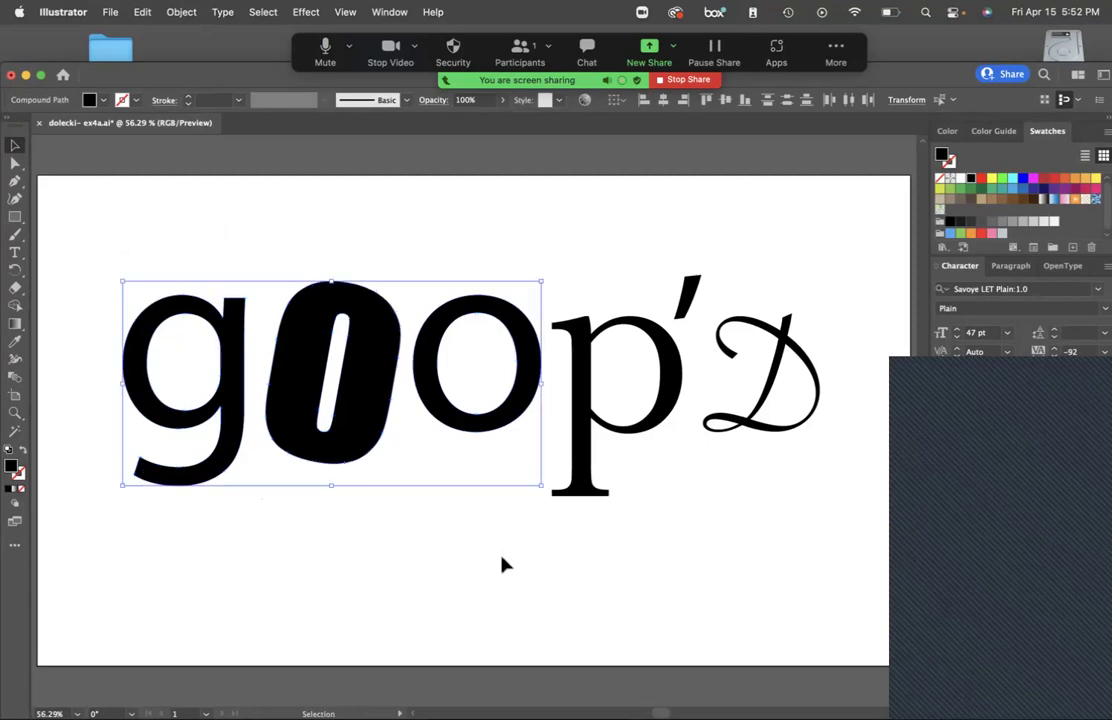
{"action": "key", "text": "a"}
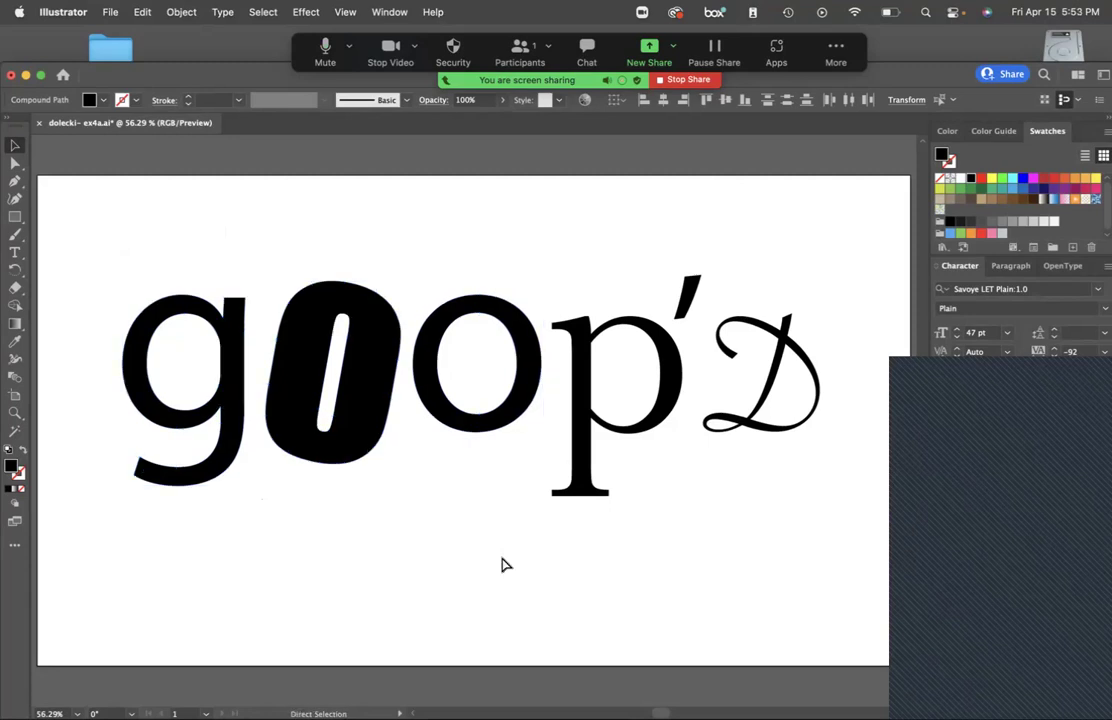
{"action": "key", "text": "v"}
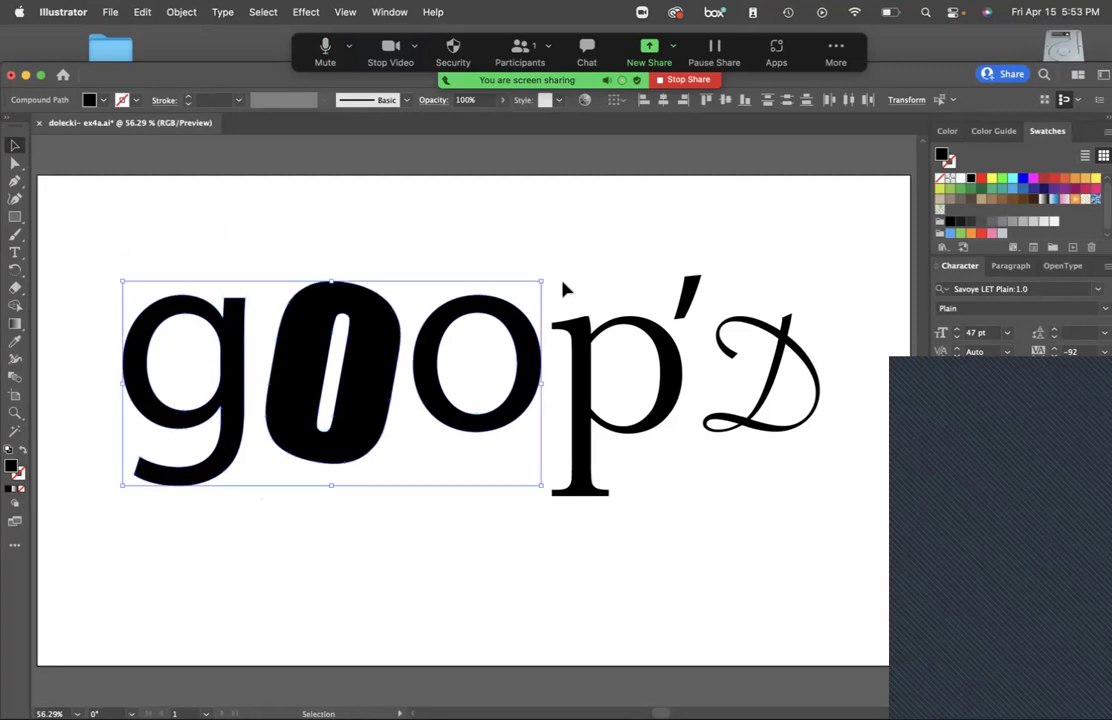
Reselect only the "g" and alternate between viewing its anchor points with Direct Selection and its overall bounding box.
{"action": "left_click", "coordinate": [226, 241]}
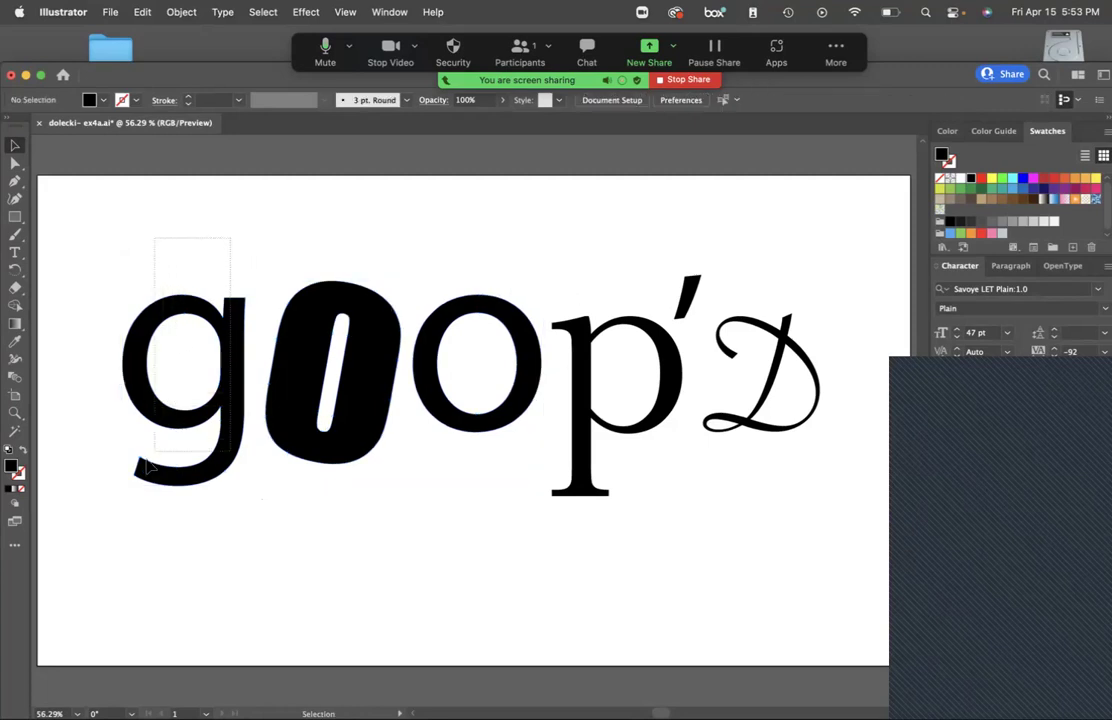
{"action": "left_click", "coordinate": [136, 362]}
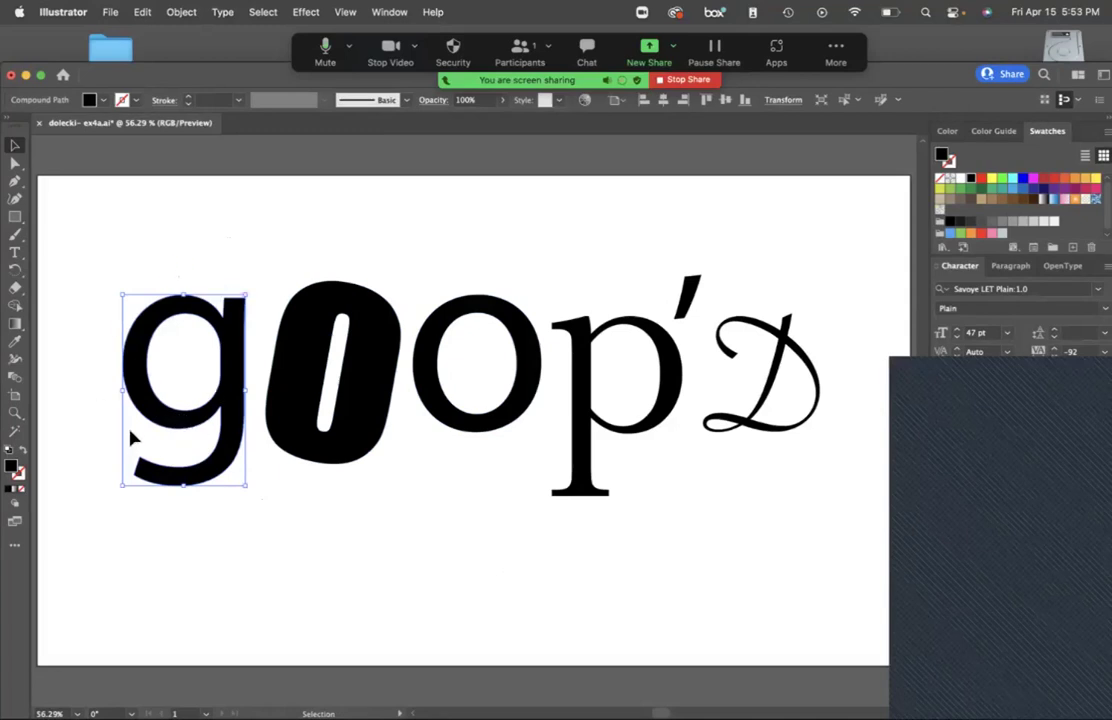
{"action": "left_click", "coordinate": [190, 274]}
{"action": "left_click", "coordinate": [178, 306]}
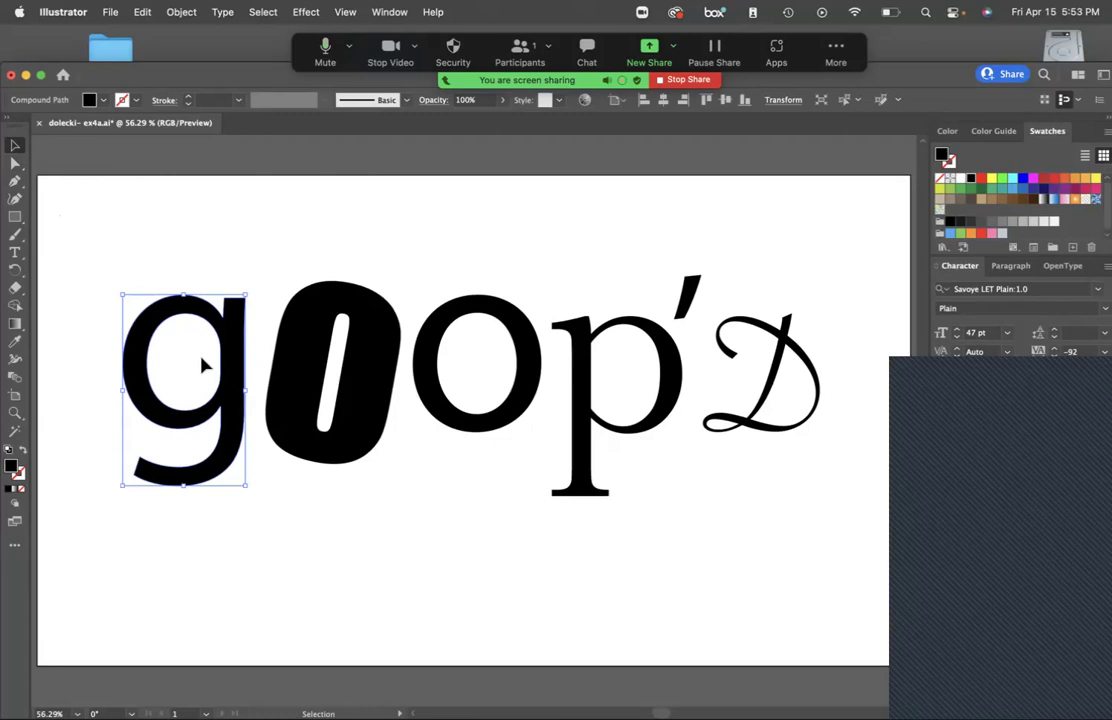
{"action": "left_click", "coordinate": [13, 165]}
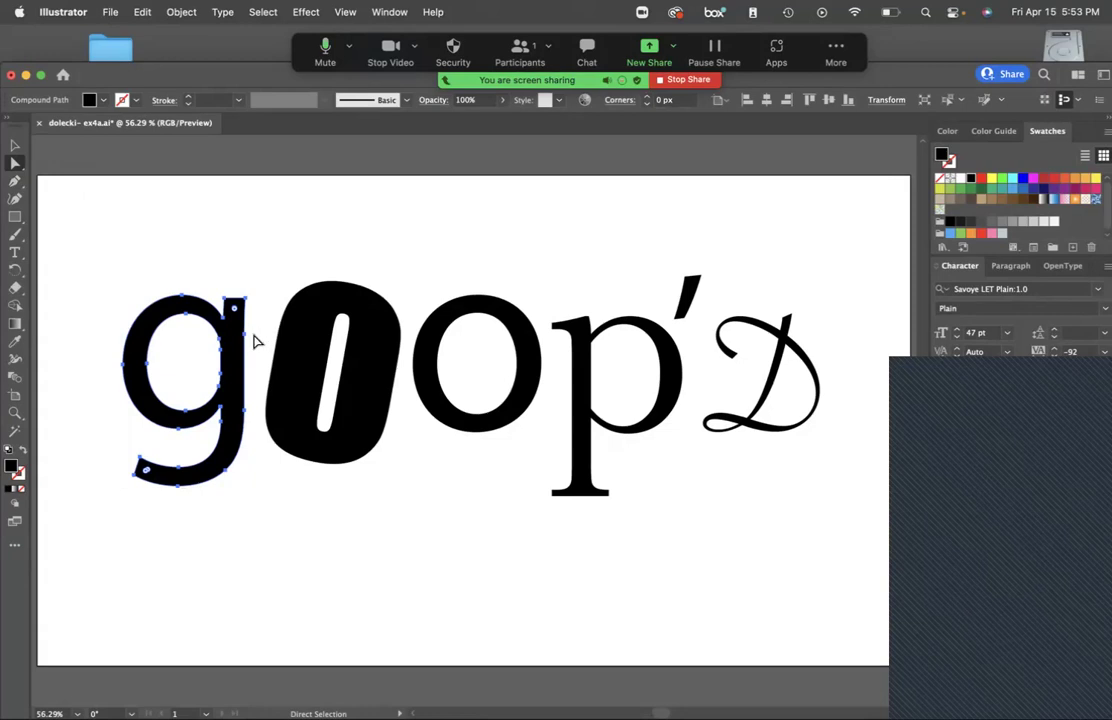
{"action": "left_click", "coordinate": [139, 458]}
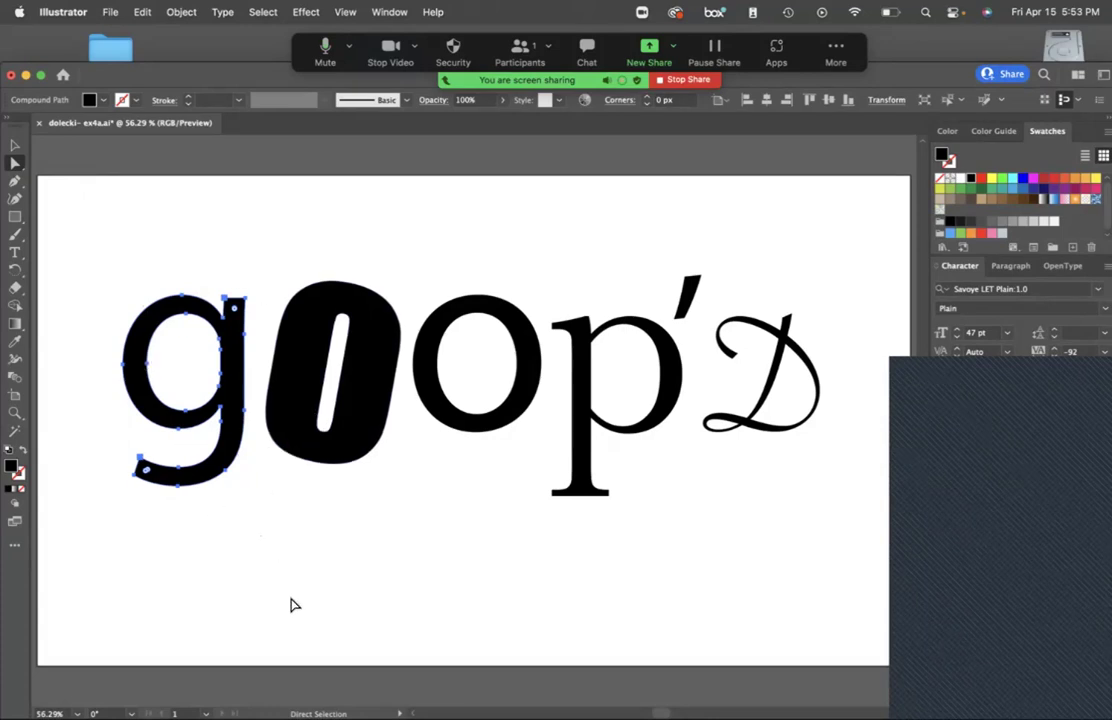
{"action": "key", "text": "super"}
{"action": "key", "text": "super"}
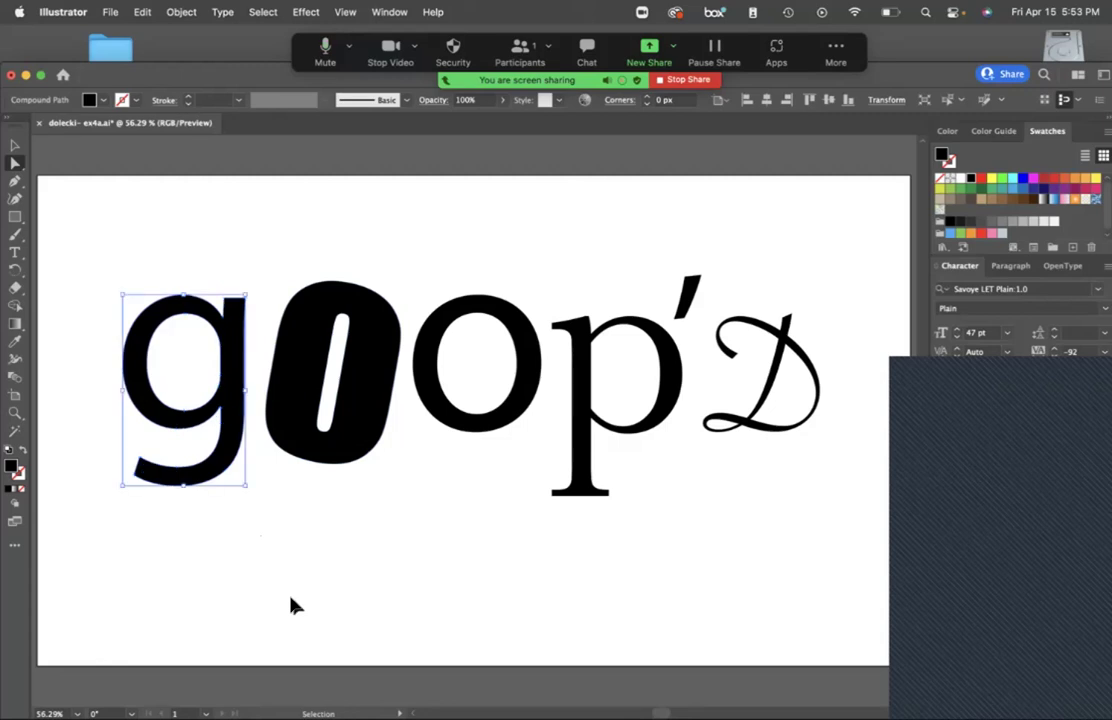
{"action": "key", "text": "super"}
{"action": "key", "text": "super"}
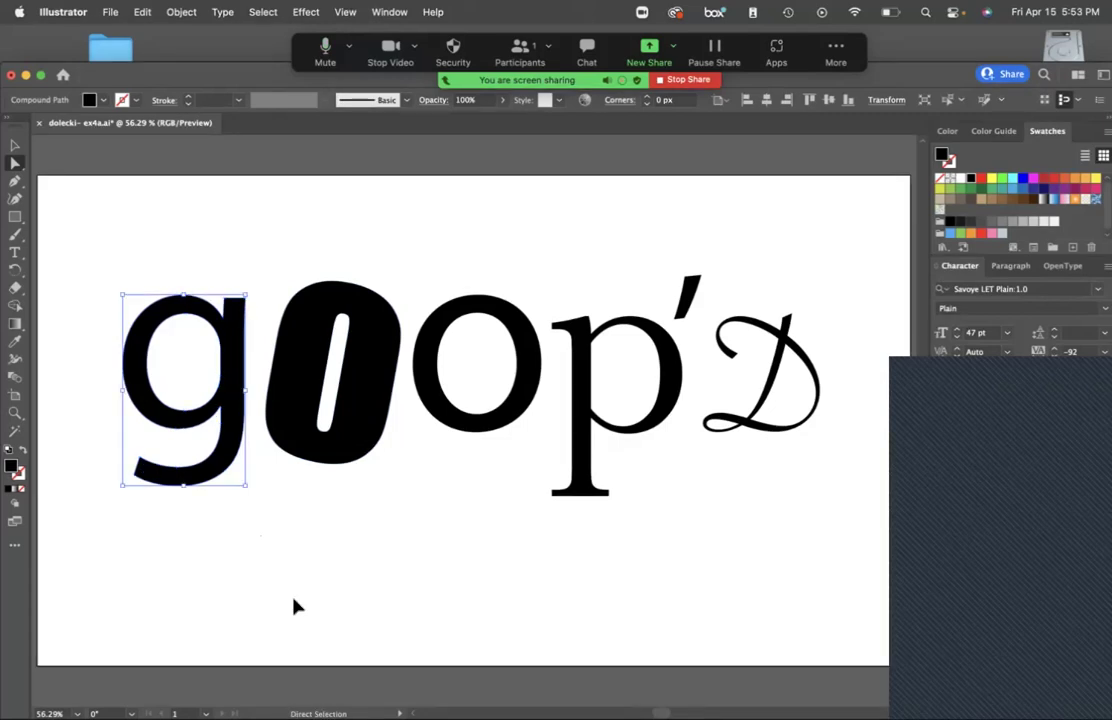
Move the whole "g" slightly up and to the left with the Direct Selection tool at 150% zoom.
{"action": "key", "text": "super+equal"}
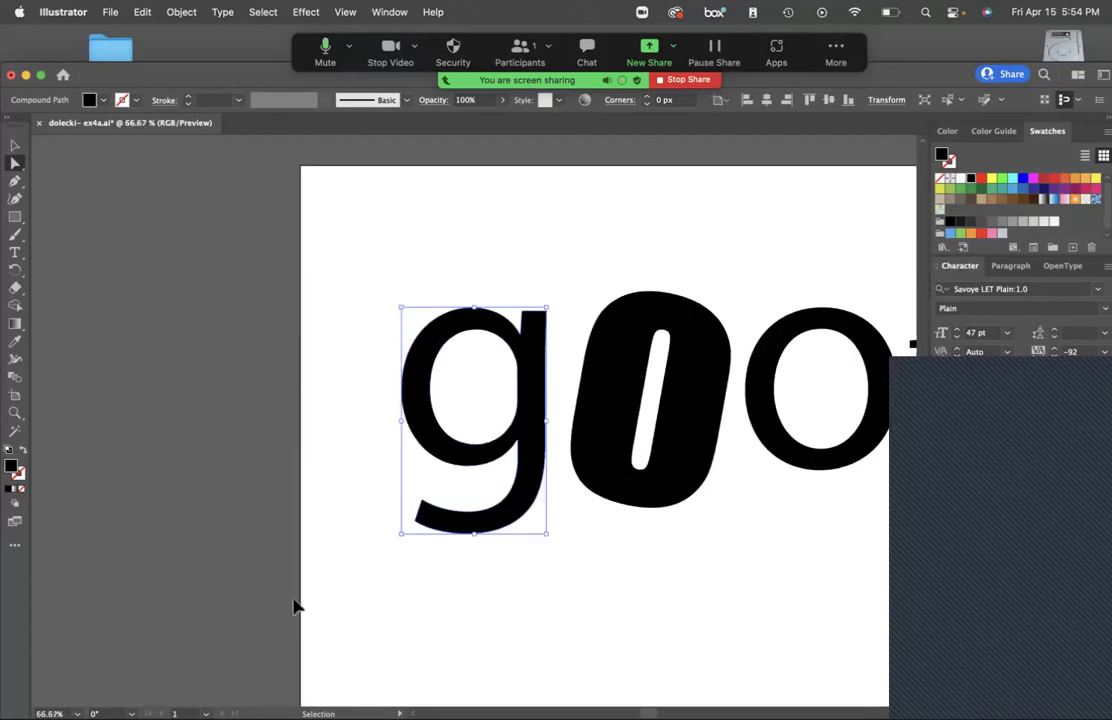
{"action": "key", "text": "super+equal"}
{"action": "key", "text": "super+equal"}
{"action": "key", "text": "super"}
{"action": "left_click", "coordinate": [345, 644]}
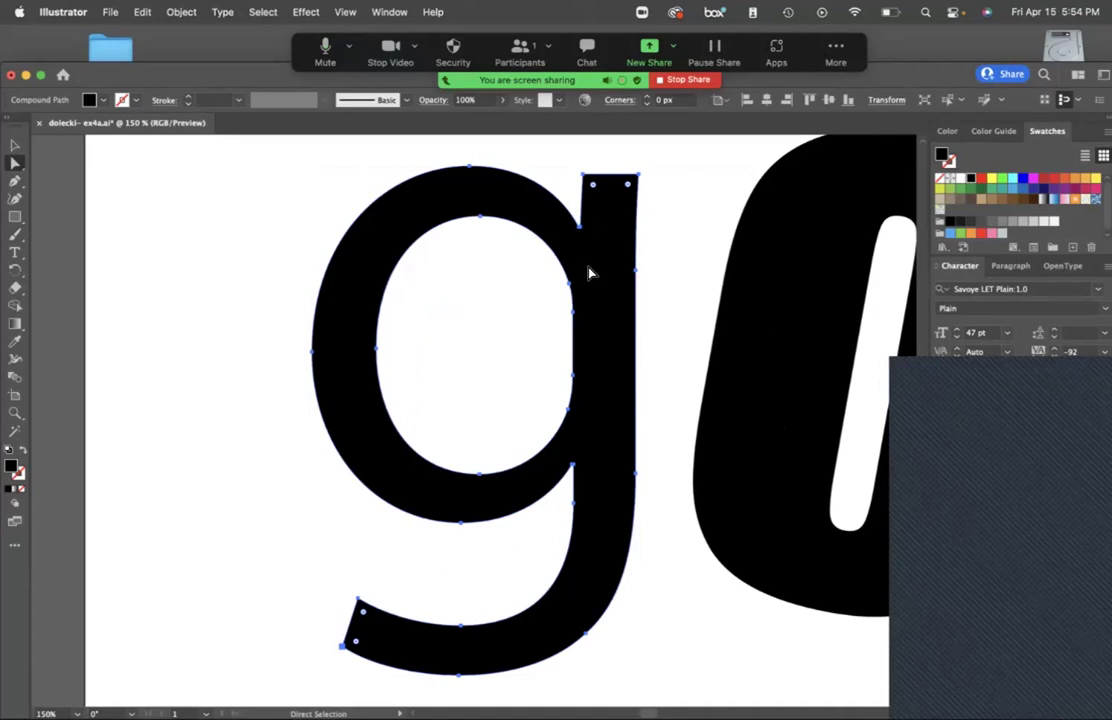
{"action": "left_click_drag", "start_coordinate": [598, 276], "coordinate": [563, 314]}
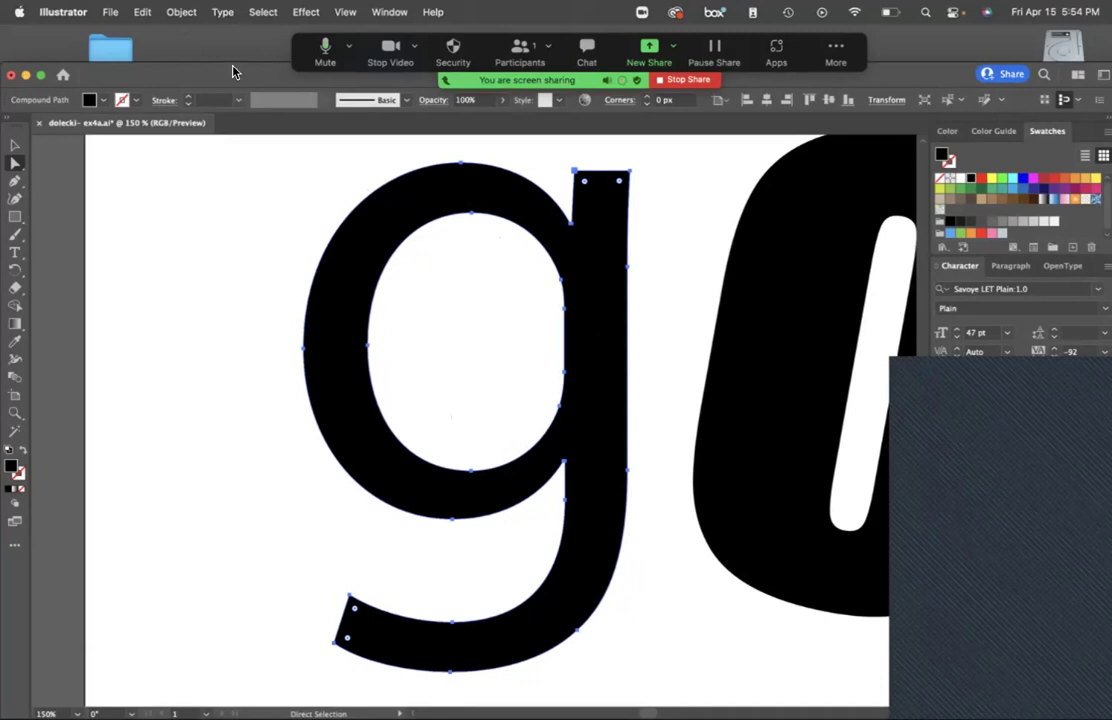
Deselect the "g" and reselect it as a whole letter with the Selection tool.
{"action": "left_click", "coordinate": [180, 12]}
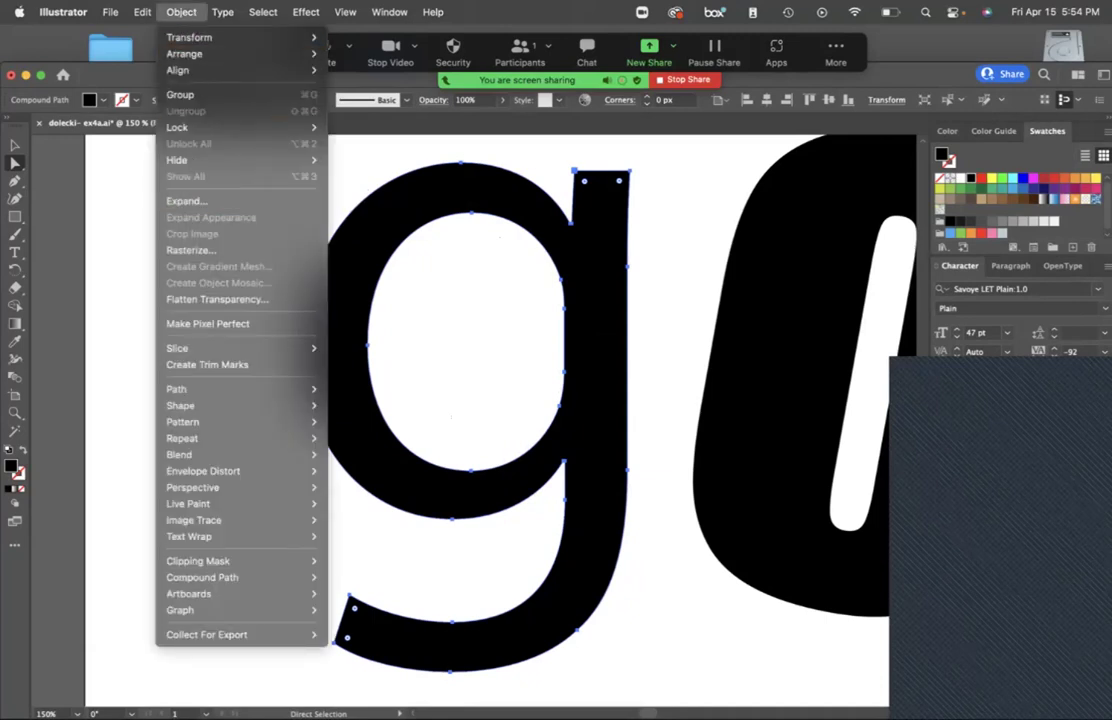
{"action": "key", "text": "Escape"}
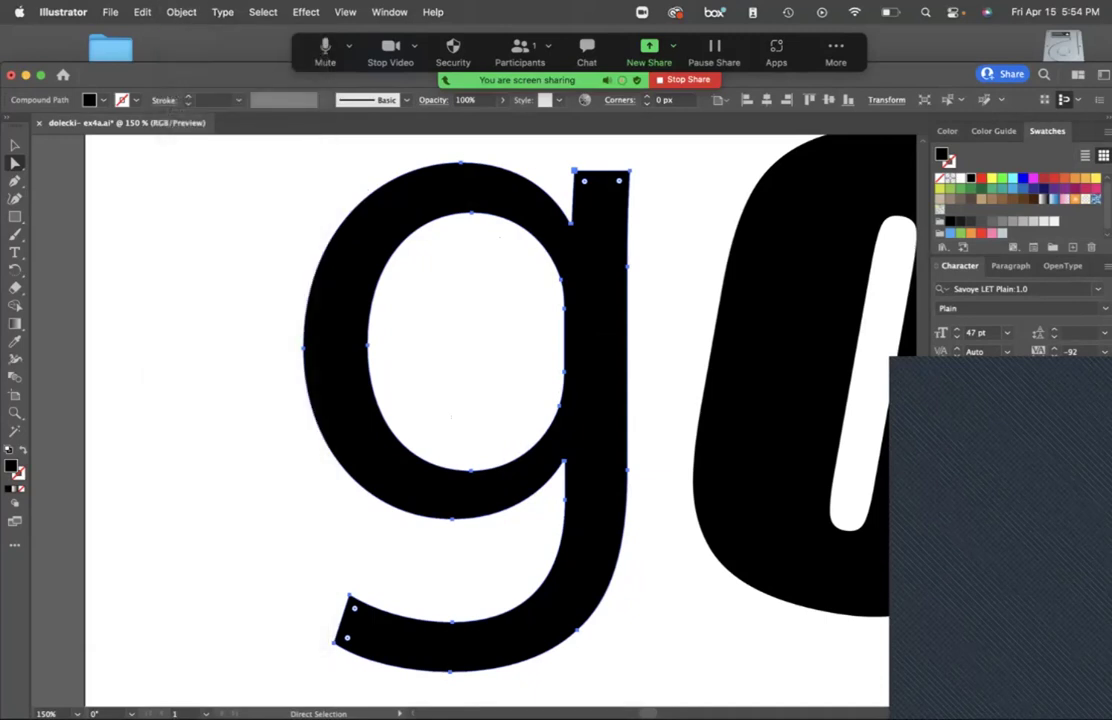
{"action": "left_click", "coordinate": [15, 146]}
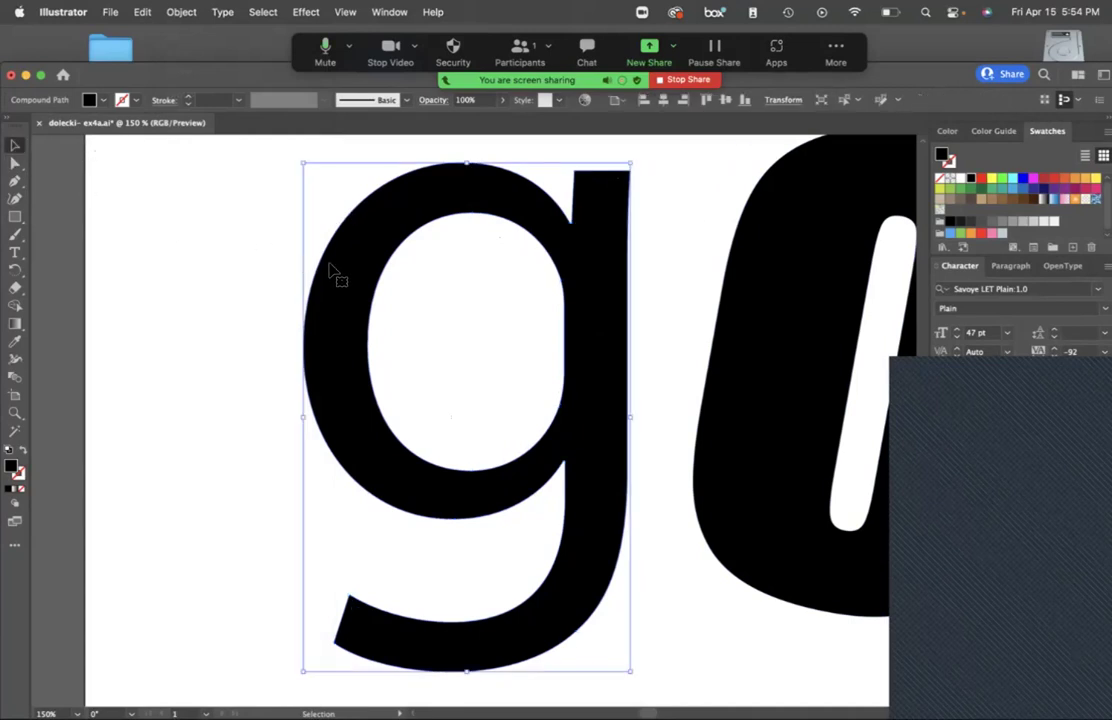
{"action": "left_click", "coordinate": [255, 263]}
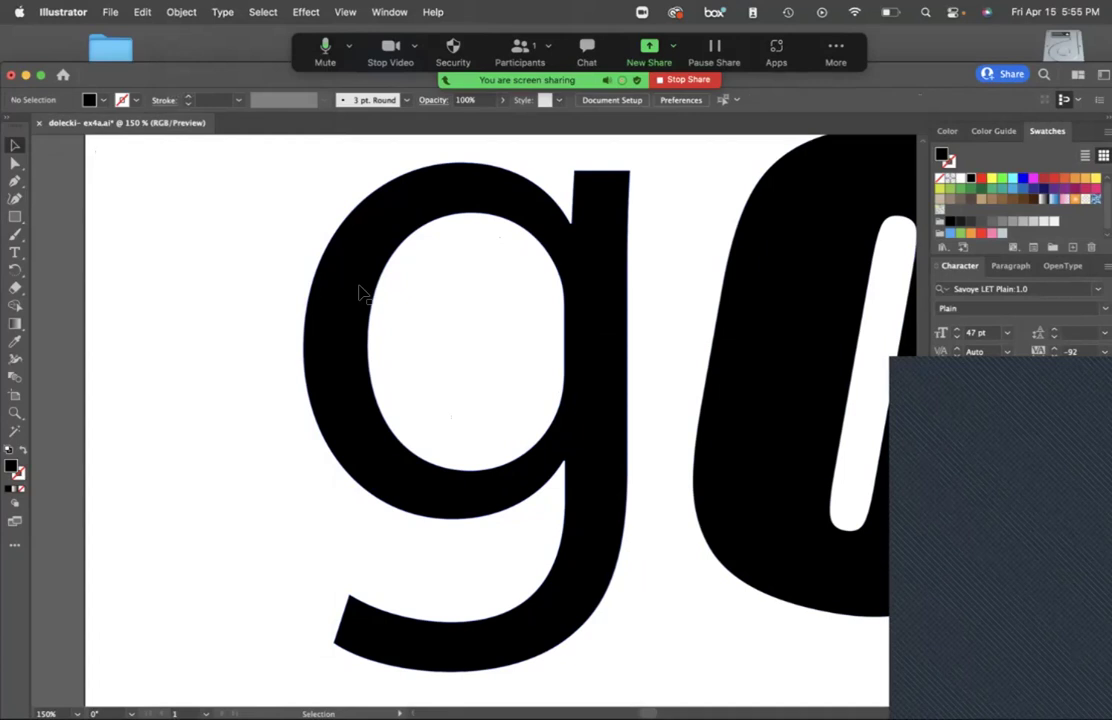
{"action": "left_click", "coordinate": [355, 292]}
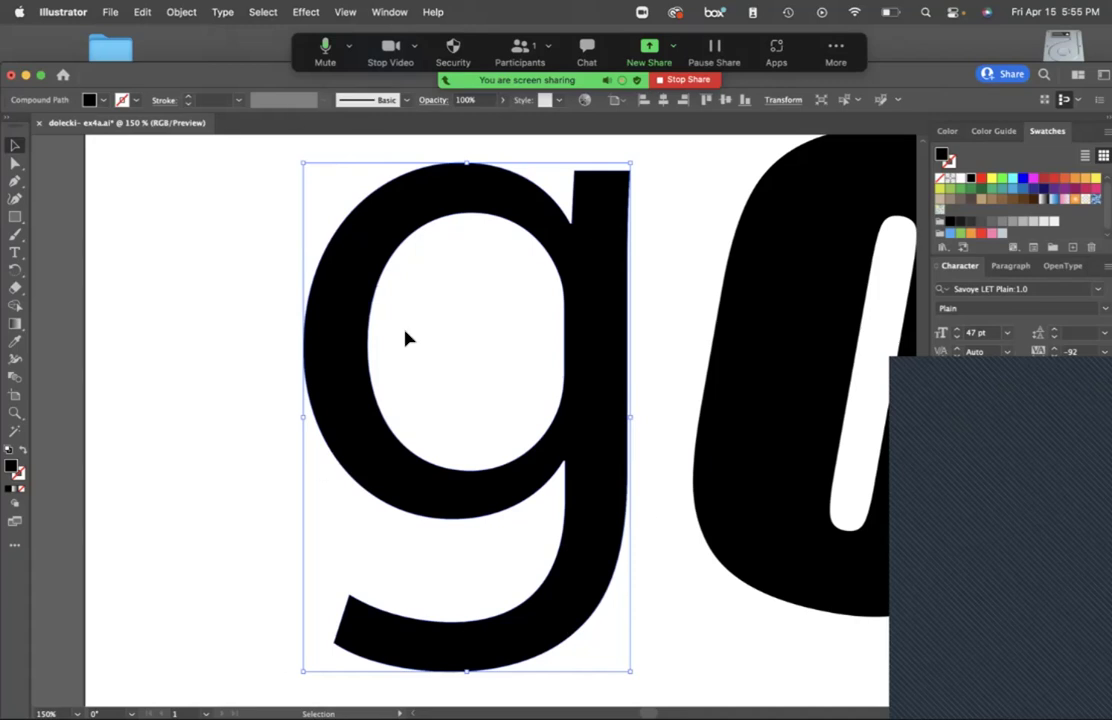
Reshape the lower curve of the counter inside the "g" by adjusting the direction handles of its lower-right and bottom anchor points.
{"action": "left_click", "coordinate": [14, 166]}
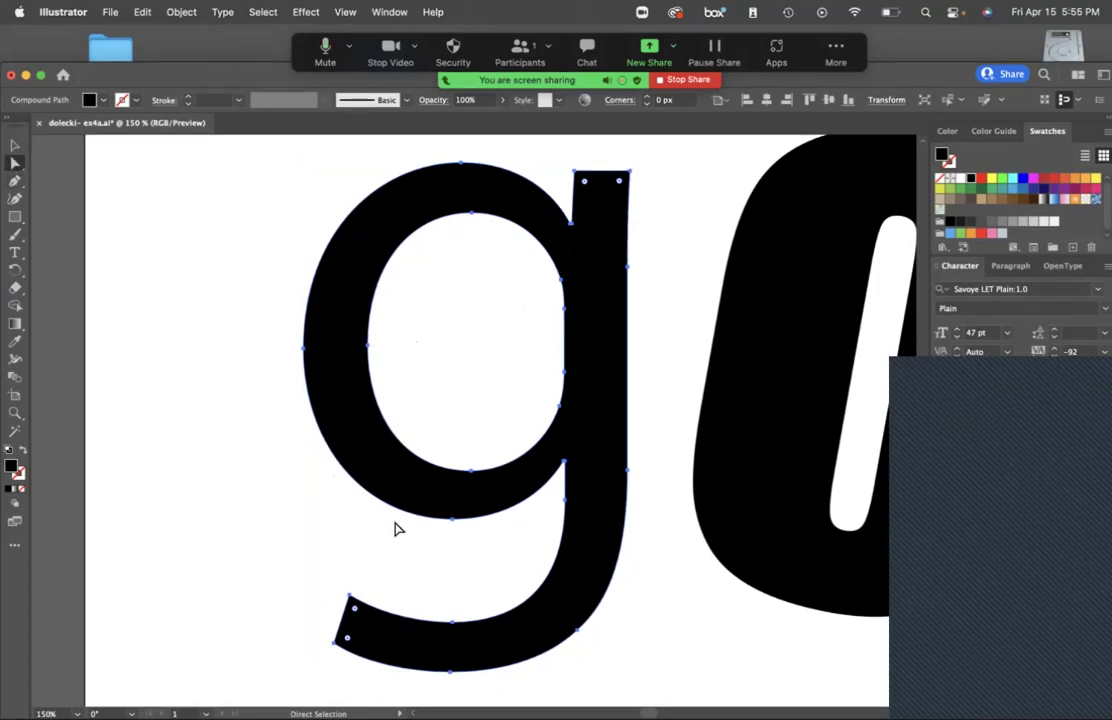
{"action": "left_click", "coordinate": [453, 519]}
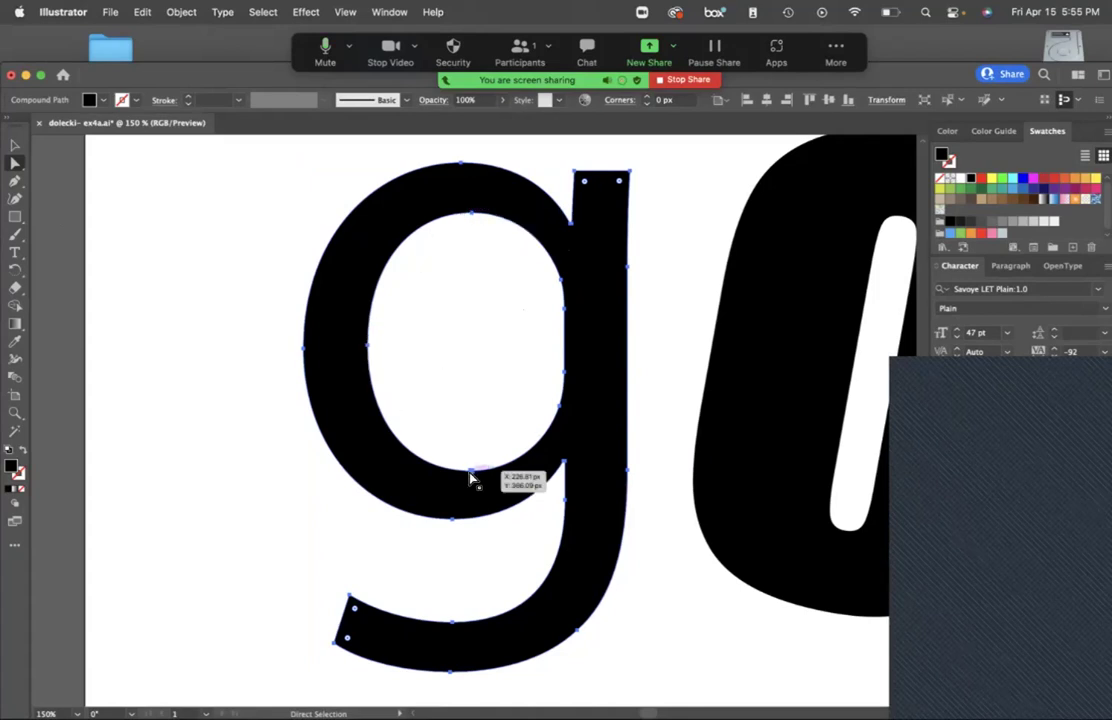
{"action": "left_click", "coordinate": [557, 407]}
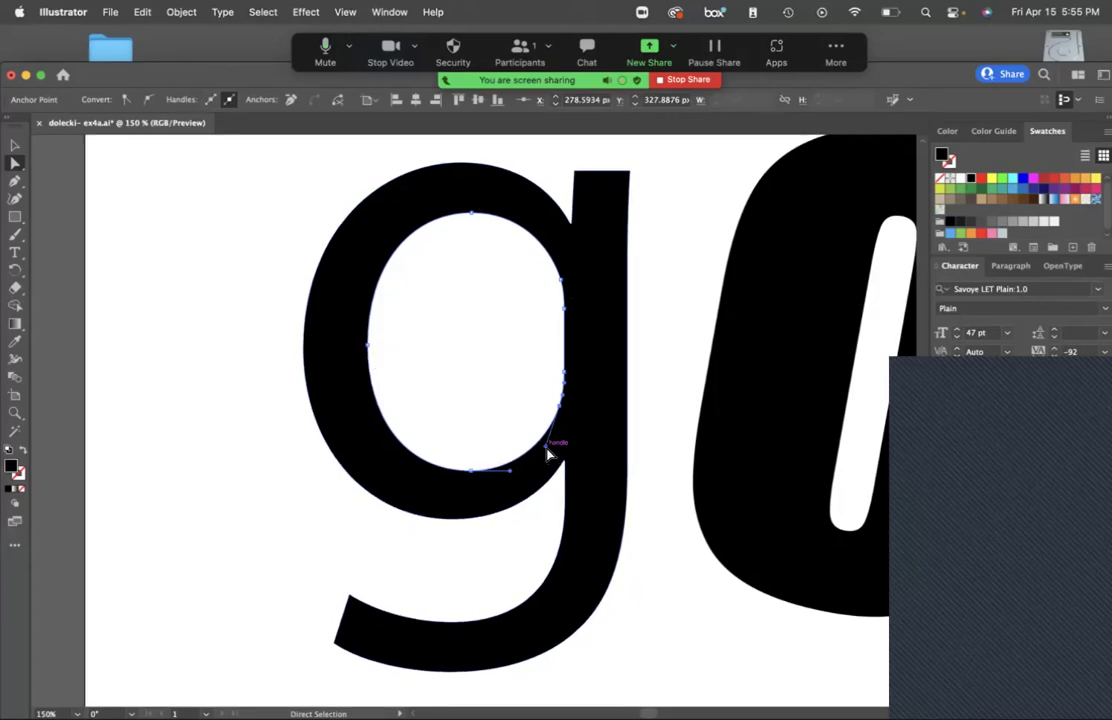
{"action": "left_click_drag", "start_coordinate": [547, 452], "coordinate": [514, 446]}
{"action": "left_click", "coordinate": [471, 472]}
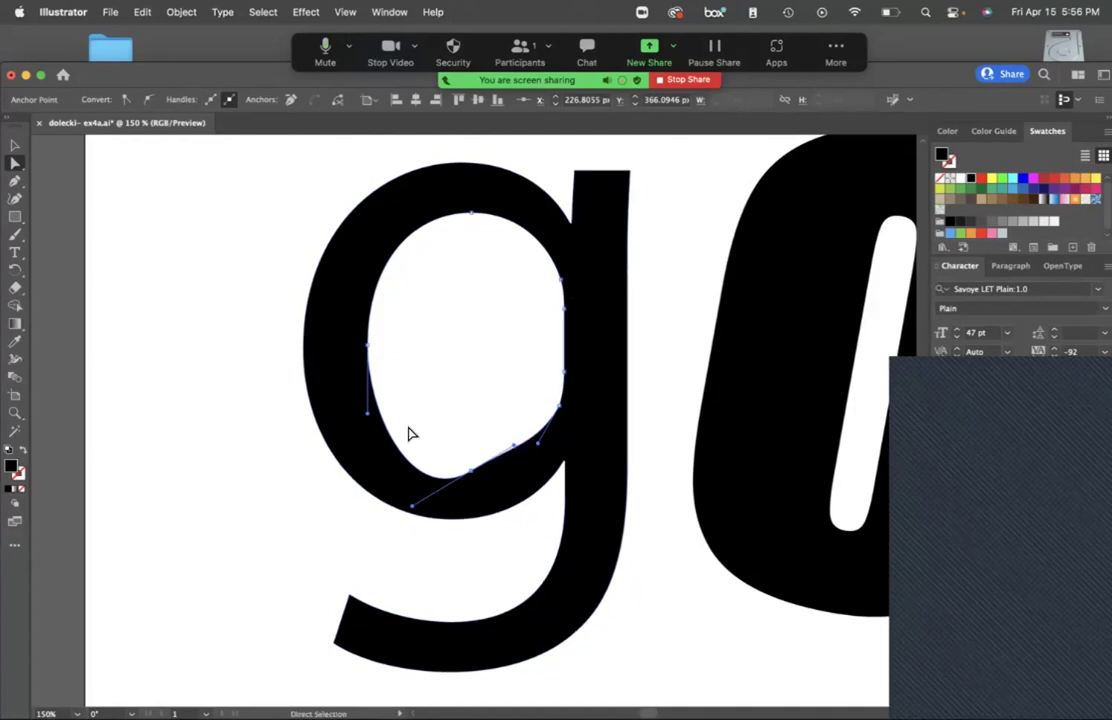
Move the leftmost anchor of the g's counter outward to X 161 px, Y 292 px and reshape its adjoining curves with the direction handles.
{"action": "mouse_move", "coordinate": [366, 421]}
{"action": "left_mouse_down"}
{"action": "mouse_move", "coordinate": [392, 417]}
{"action": "mouse_move", "coordinate": [365, 344]}
{"action": "mouse_move", "coordinate": [390, 422]}
{"action": "mouse_move", "coordinate": [380, 421]}
{"action": "left_mouse_up"}
{"action": "mouse_move", "coordinate": [367, 345]}
{"action": "left_mouse_down"}
{"action": "mouse_move", "coordinate": [376, 405]}
{"action": "mouse_move", "coordinate": [382, 350]}
{"action": "mouse_move", "coordinate": [359, 345]}
{"action": "left_mouse_up"}
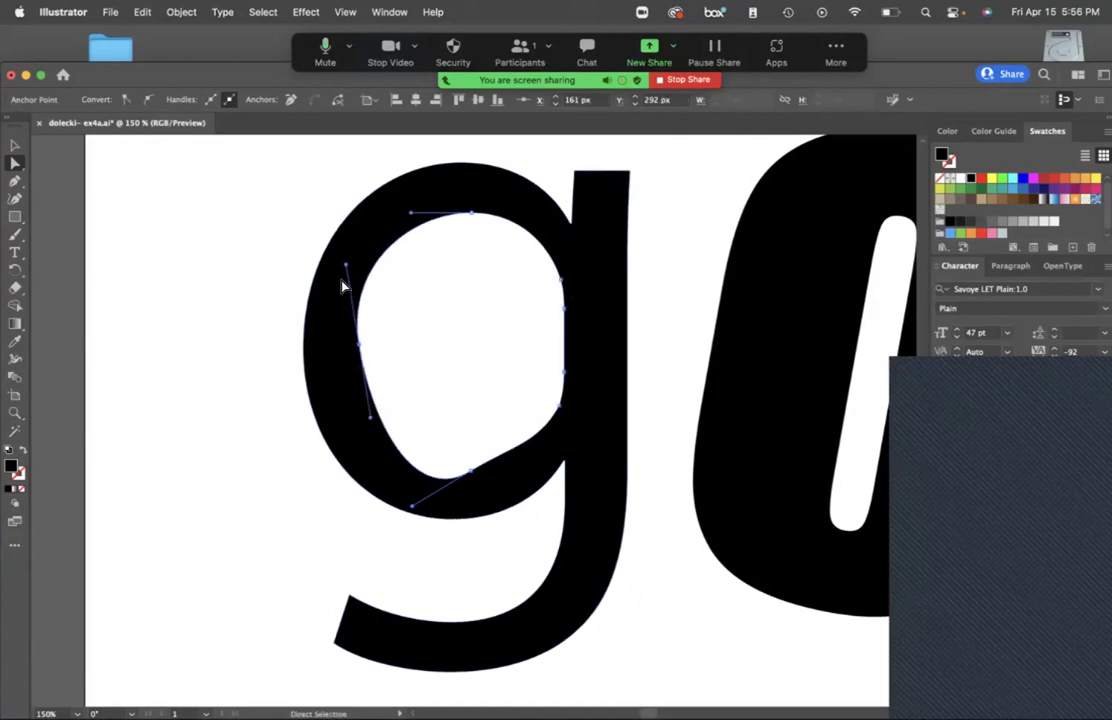
{"action": "left_click_drag", "start_coordinate": [344, 268], "coordinate": [363, 289]}
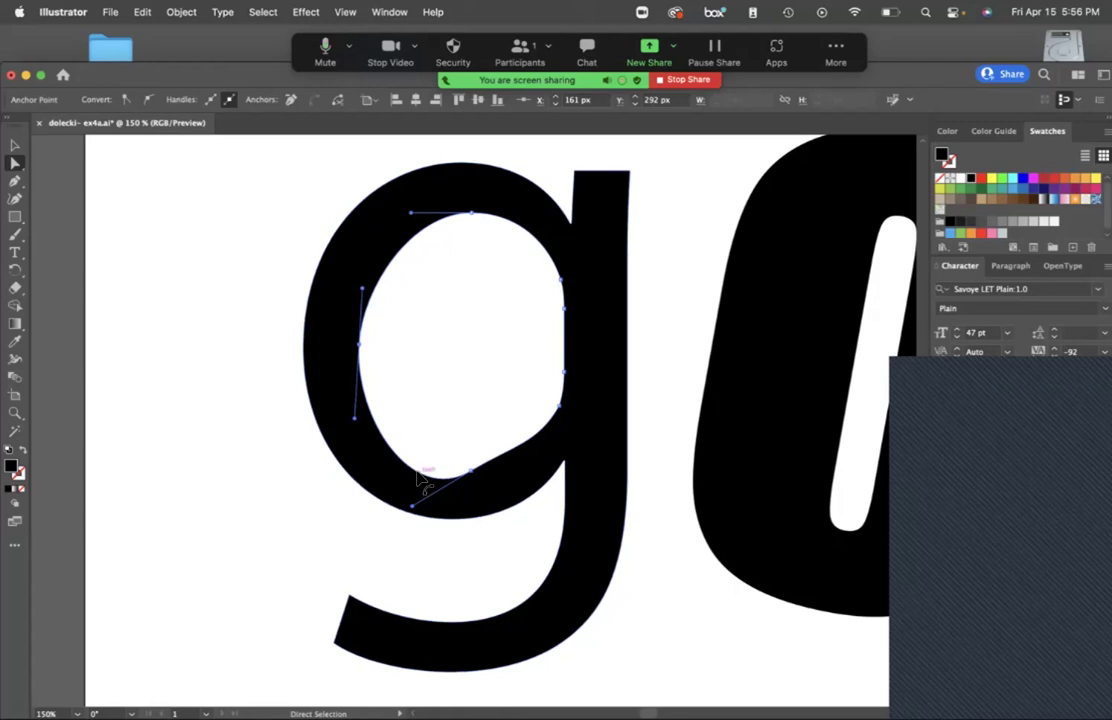
{"action": "left_click", "coordinate": [400, 451]}
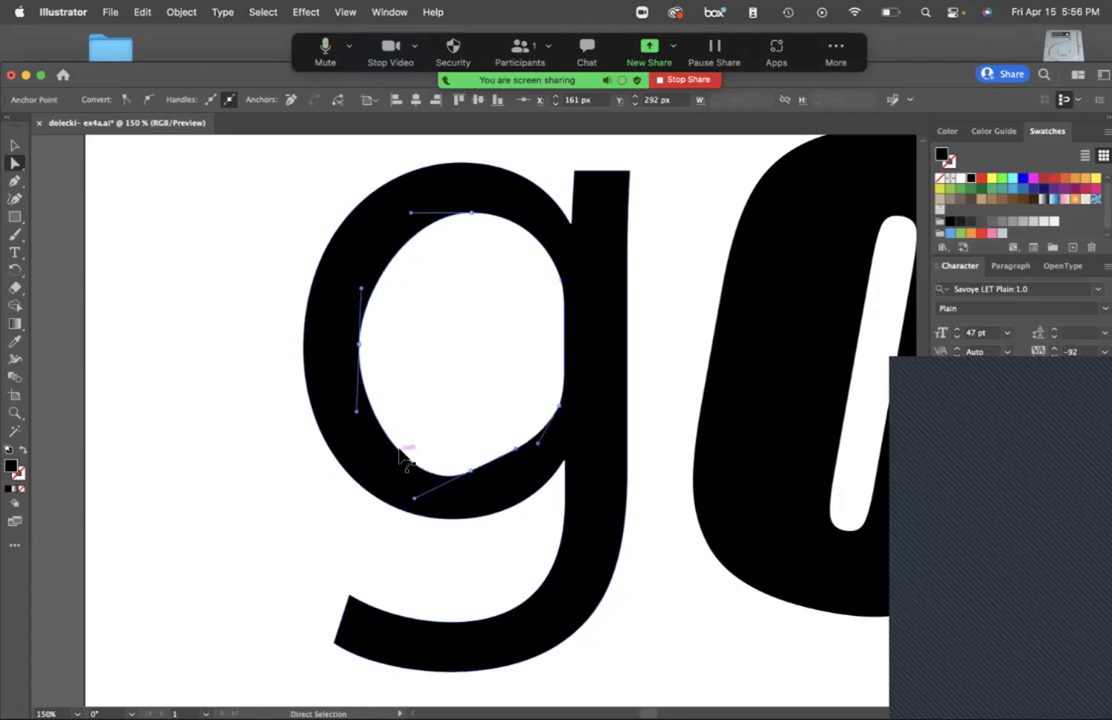
{"action": "left_click_drag", "start_coordinate": [400, 455], "coordinate": [392, 445]}
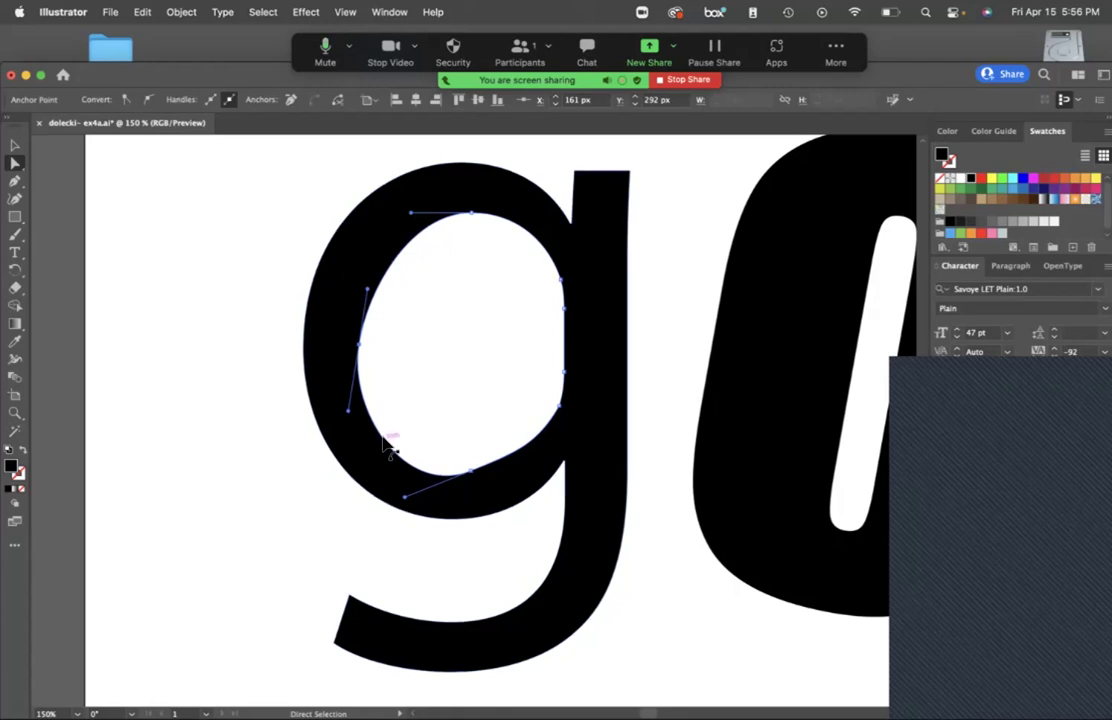
{"action": "mouse_move", "coordinate": [388, 447]}
{"action": "left_mouse_down"}
{"action": "mouse_move", "coordinate": [427, 415]}
{"action": "mouse_move", "coordinate": [410, 437]}
{"action": "mouse_move", "coordinate": [380, 437]}
{"action": "left_mouse_up"}
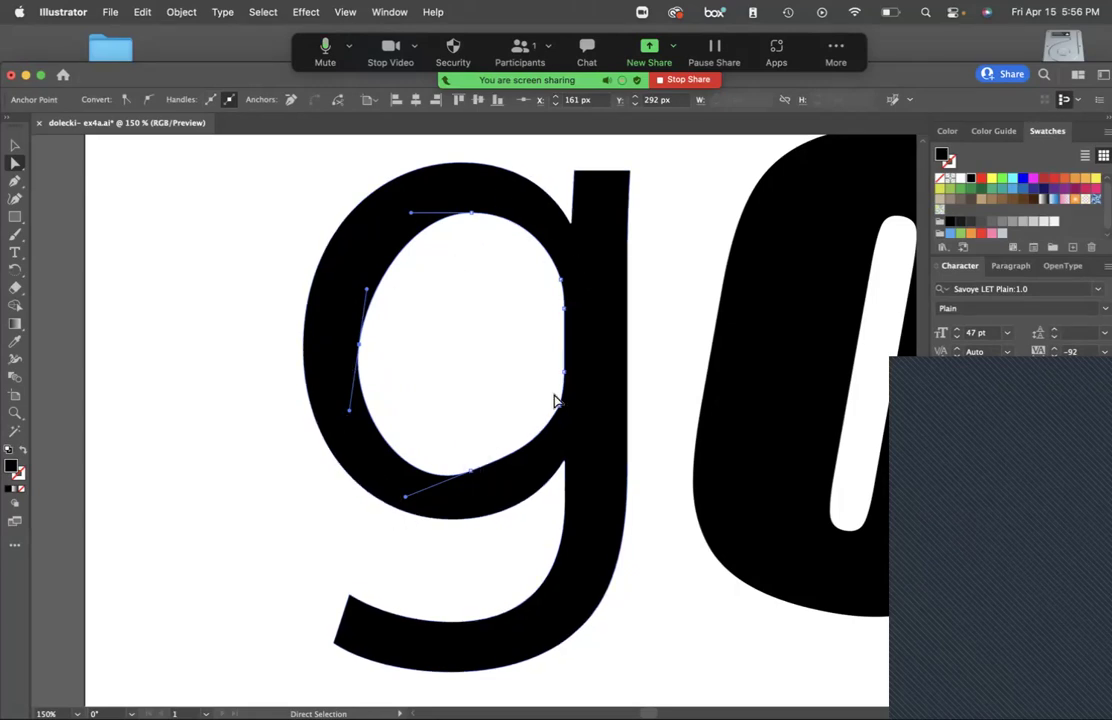
Move the leftmost anchor of the g's outer contour slightly to X 128 px, Y 294 px.
{"action": "left_click", "coordinate": [565, 461]}
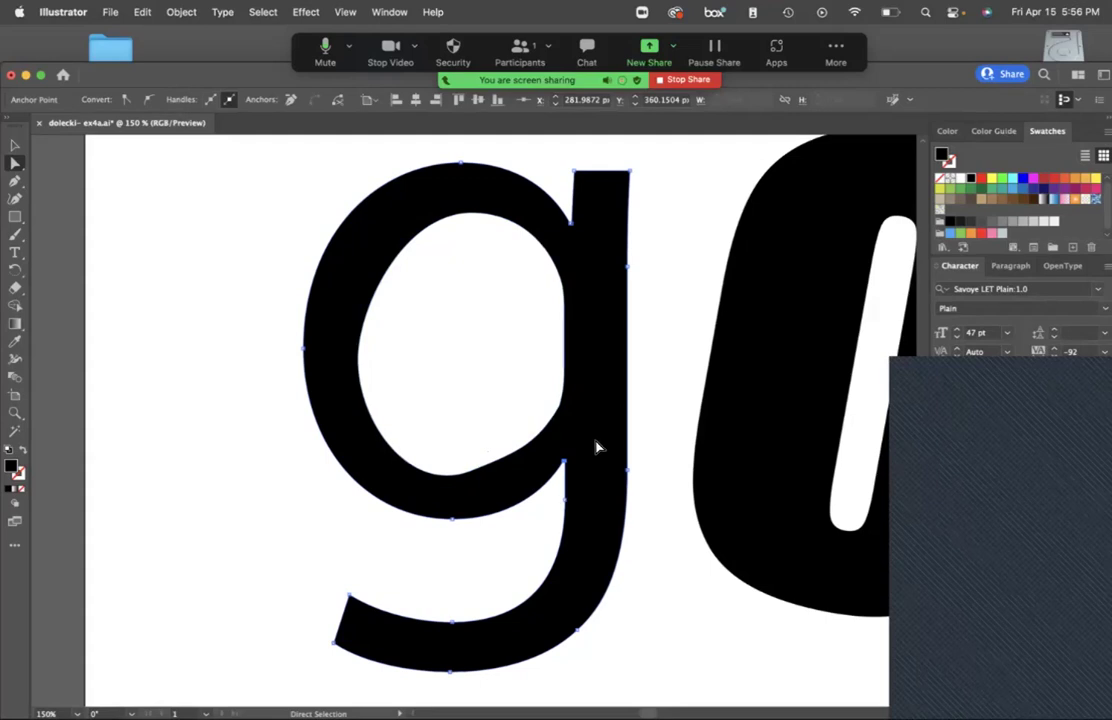
{"action": "left_click", "coordinate": [302, 350]}
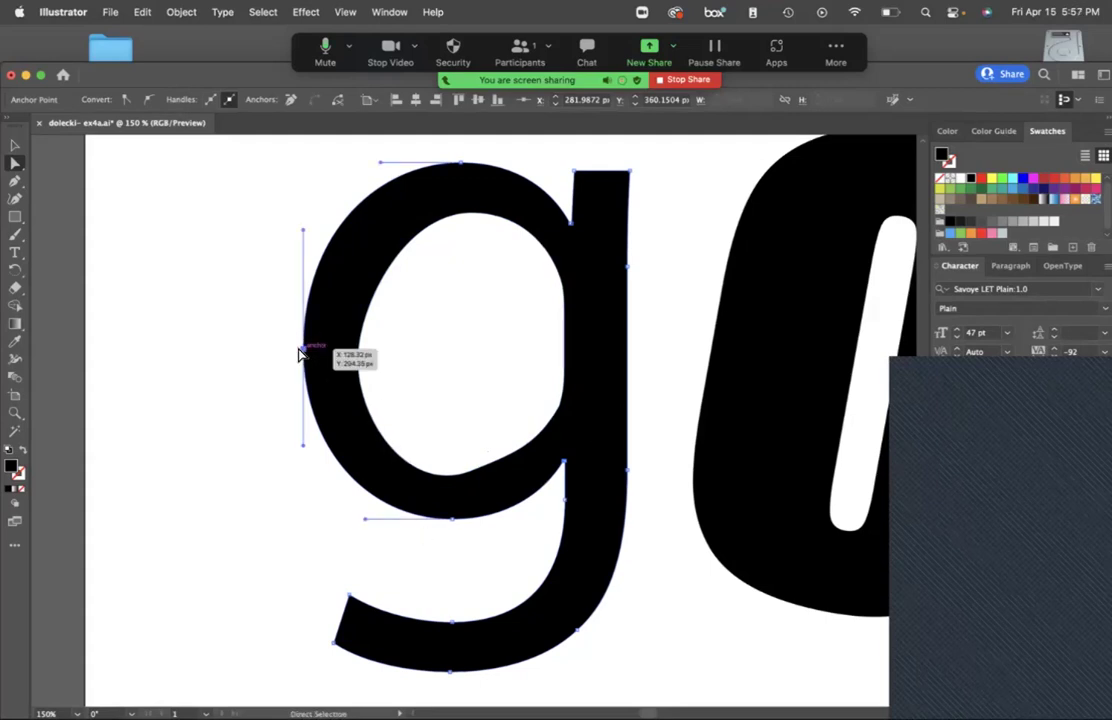
{"action": "mouse_move", "coordinate": [302, 352]}
{"action": "left_mouse_down"}
{"action": "mouse_move", "coordinate": [285, 338]}
{"action": "mouse_move", "coordinate": [302, 348]}
{"action": "left_mouse_up"}
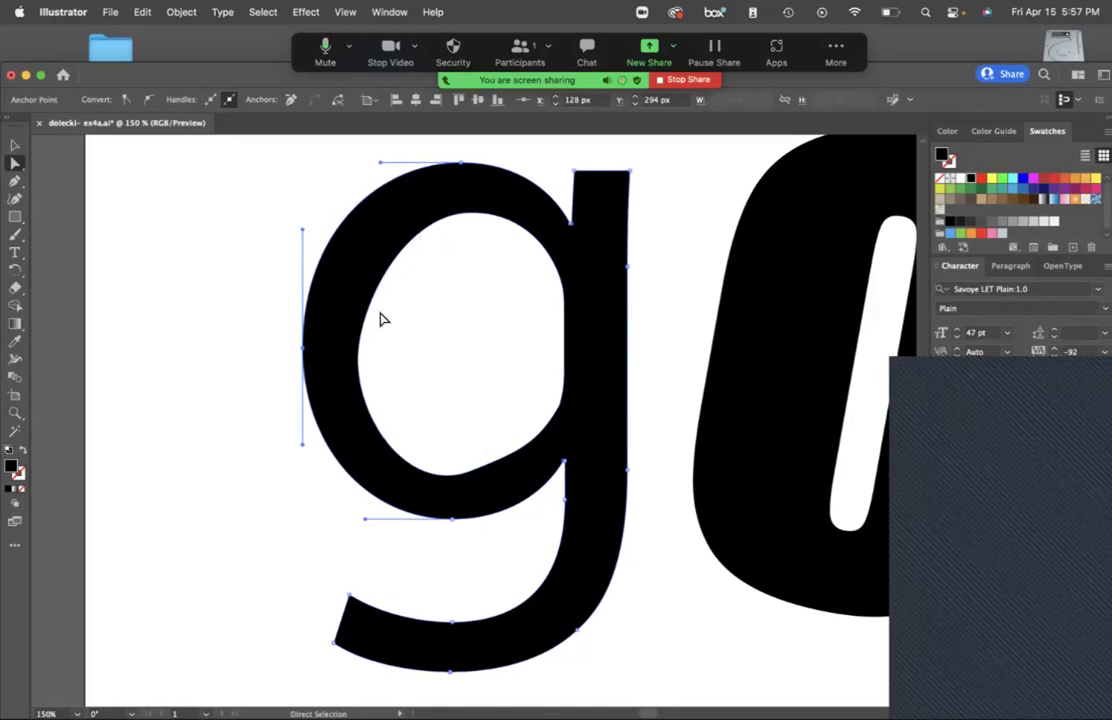
Try deleting the inner counter of the g and undo the deletion.
{"action": "left_click", "coordinate": [360, 346]}
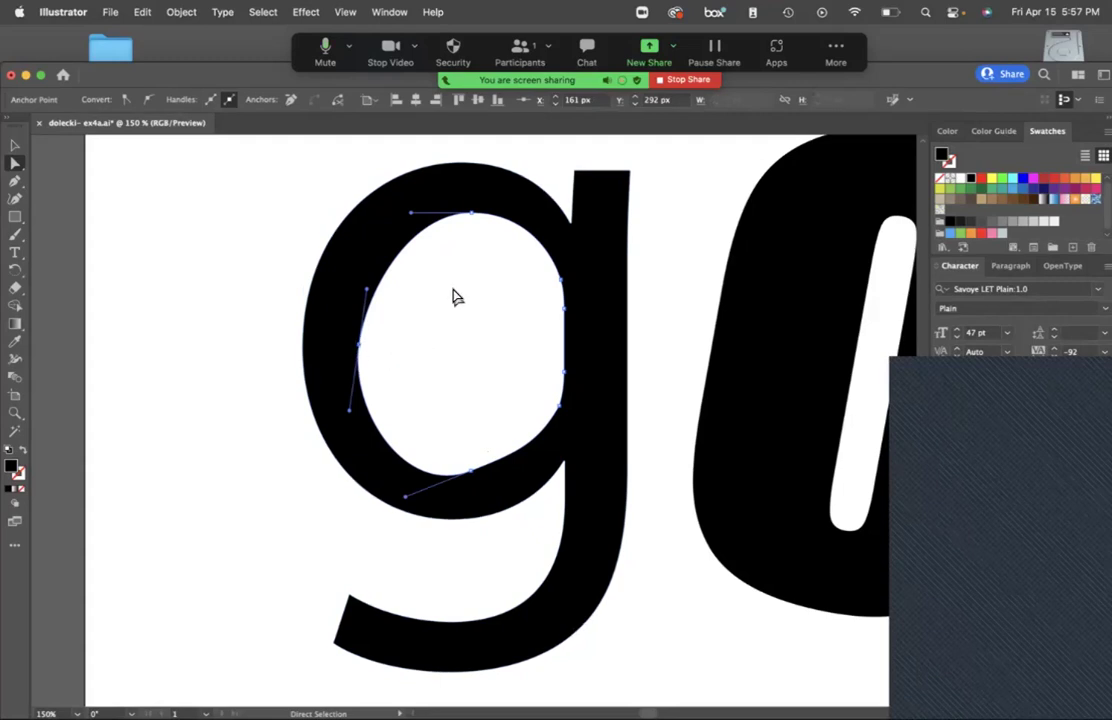
{"action": "key", "text": "Delete"}
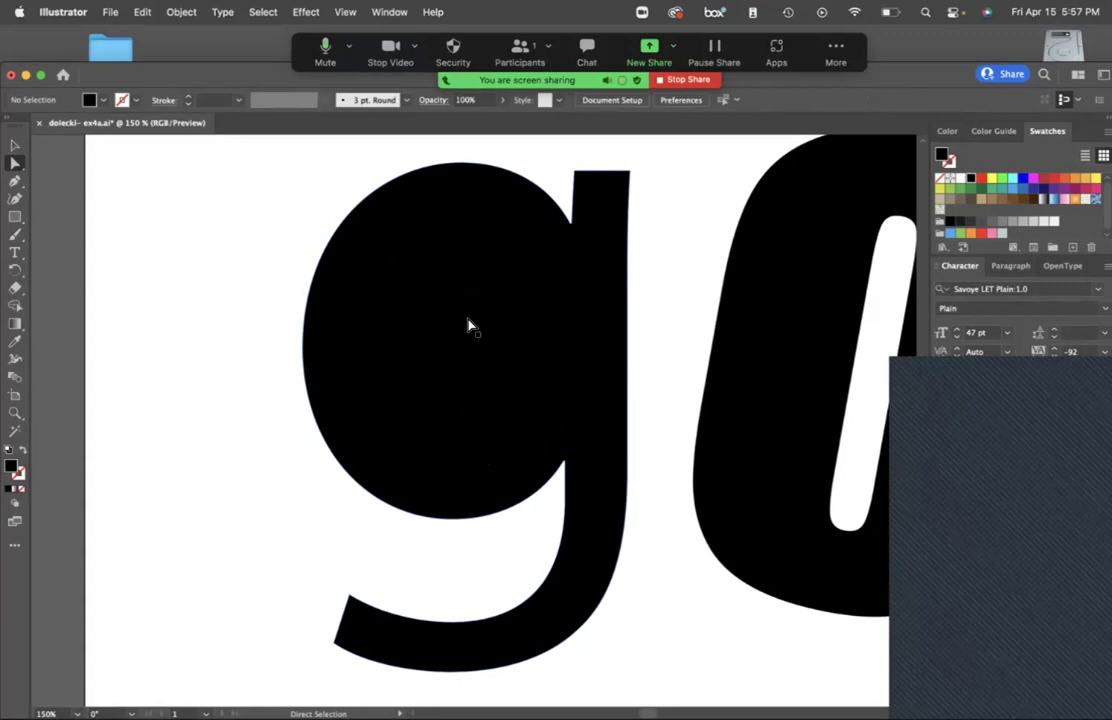
{"action": "left_click", "coordinate": [452, 257]}
{"action": "key", "text": "ctrl+z"}
{"action": "key", "text": "ctrl+z"}
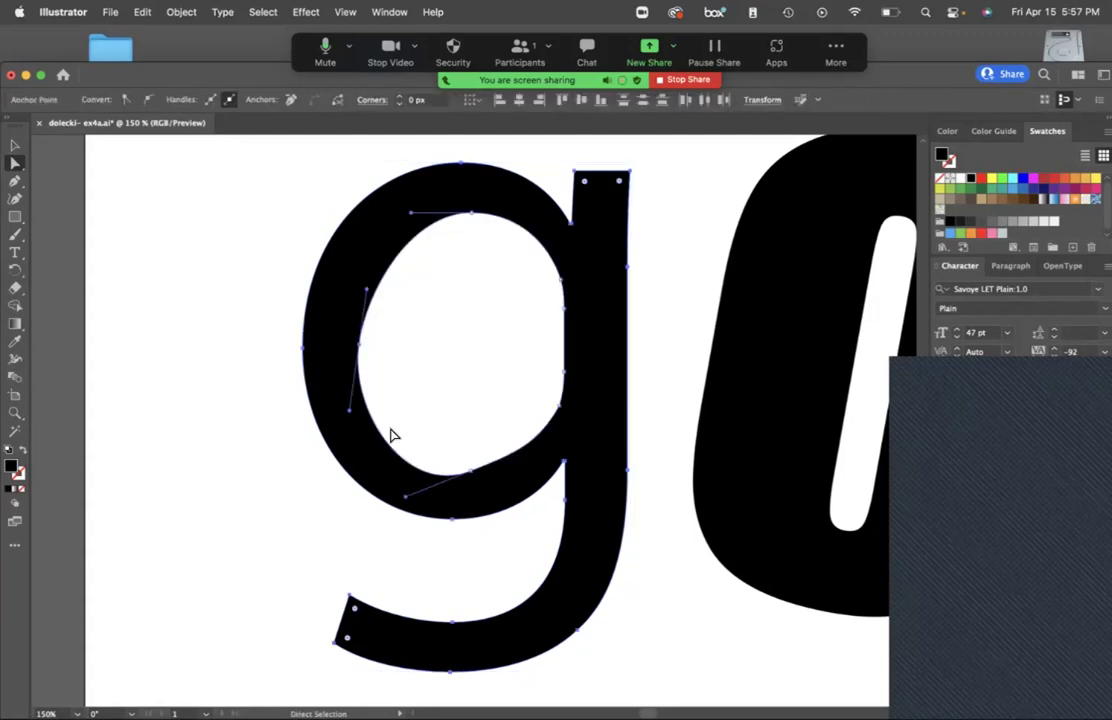
Select all anchor points of the g's counter and move the whole counter slightly up and left inside the bowl.
{"action": "left_click", "coordinate": [450, 405]}
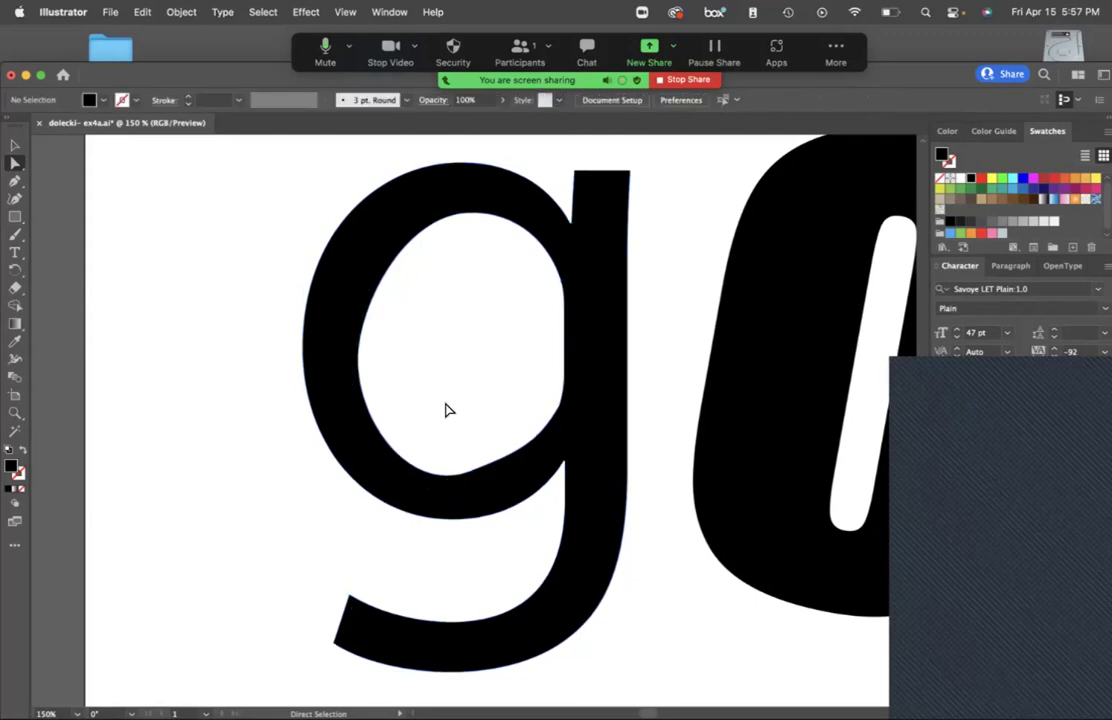
{"action": "left_click", "coordinate": [427, 470]}
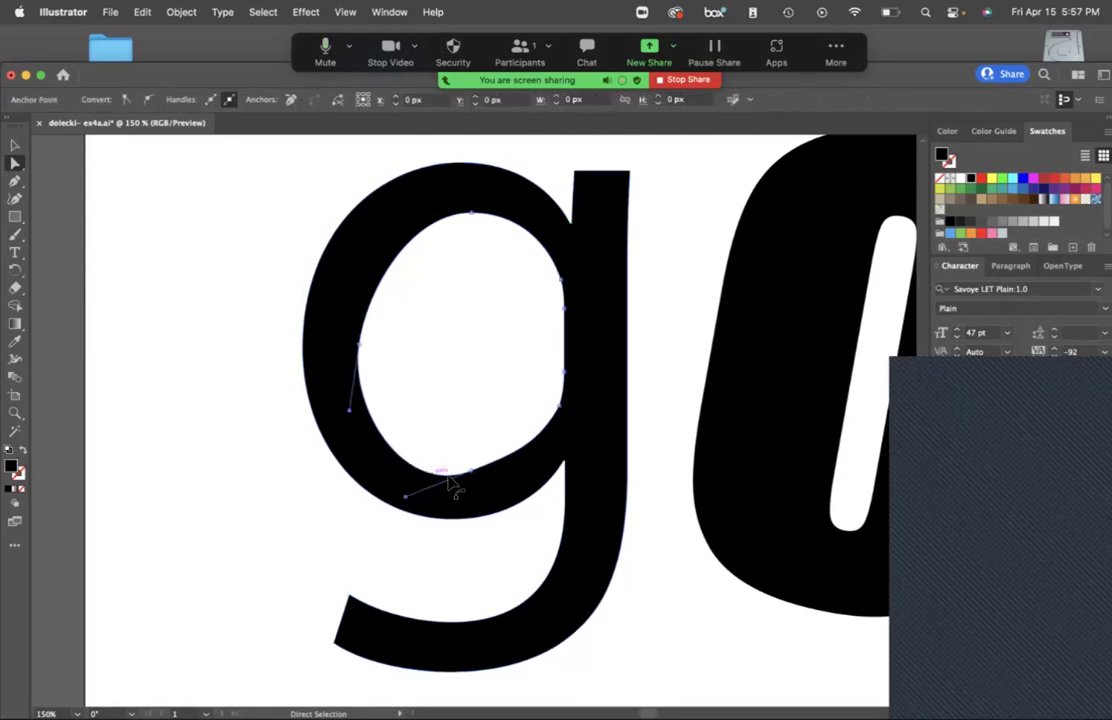
{"action": "left_click", "coordinate": [469, 474]}
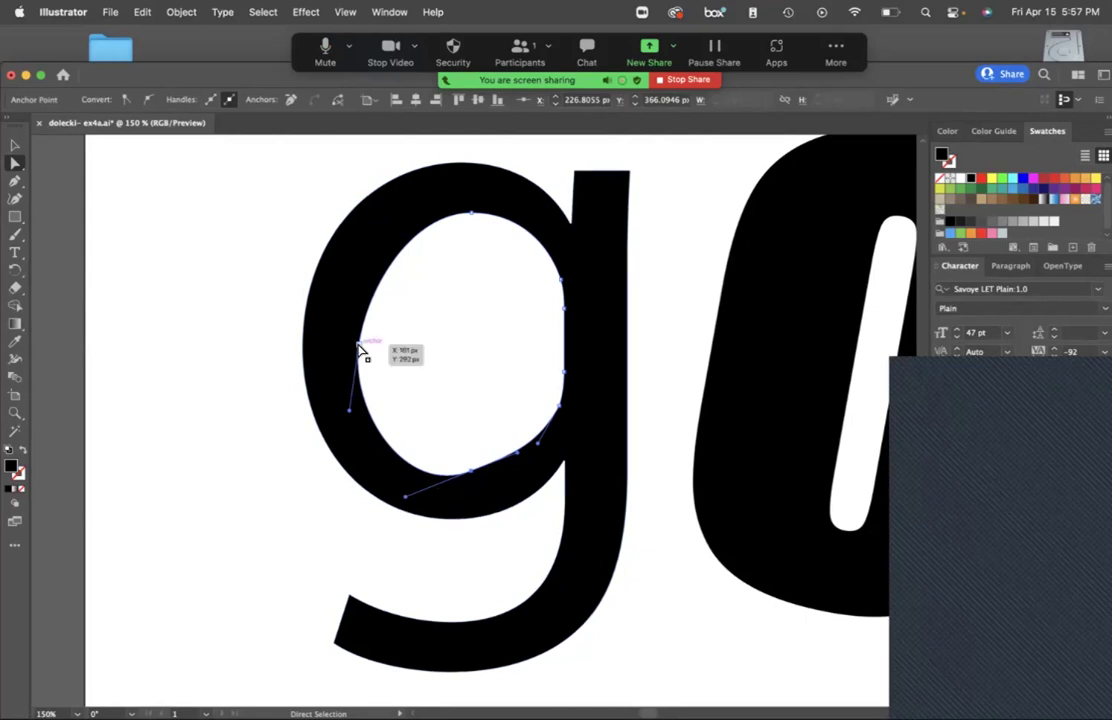
{"action": "left_click", "coordinate": [560, 284]}
{"action": "left_click", "coordinate": [564, 308]}
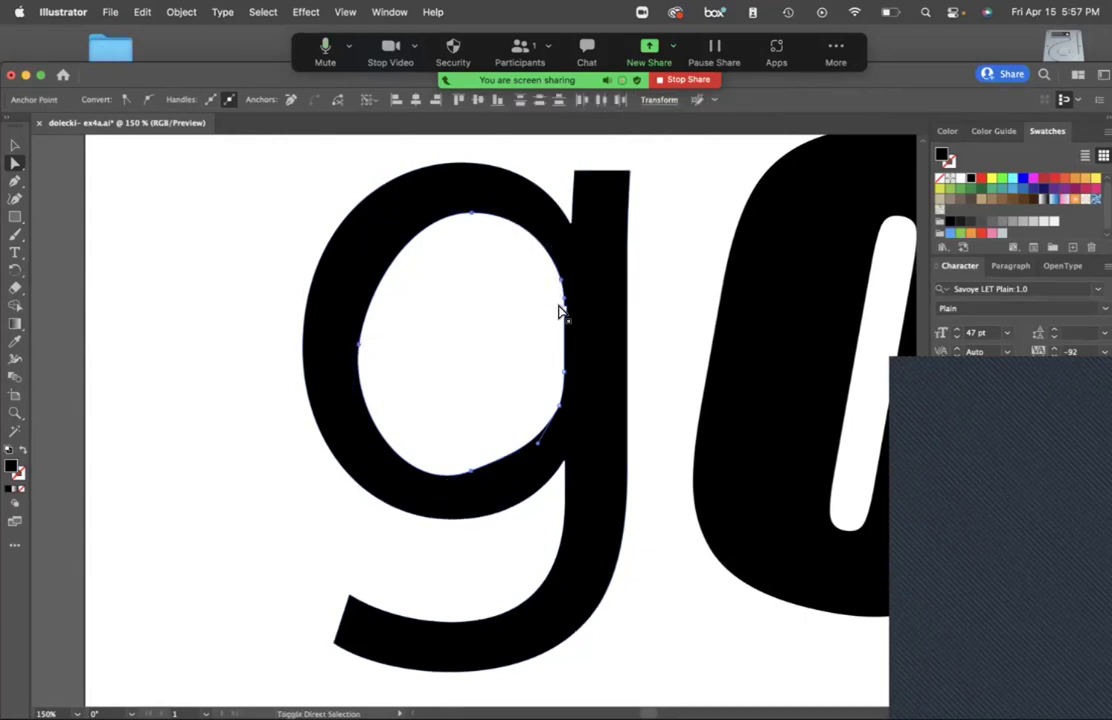
{"action": "left_click", "coordinate": [560, 410]}
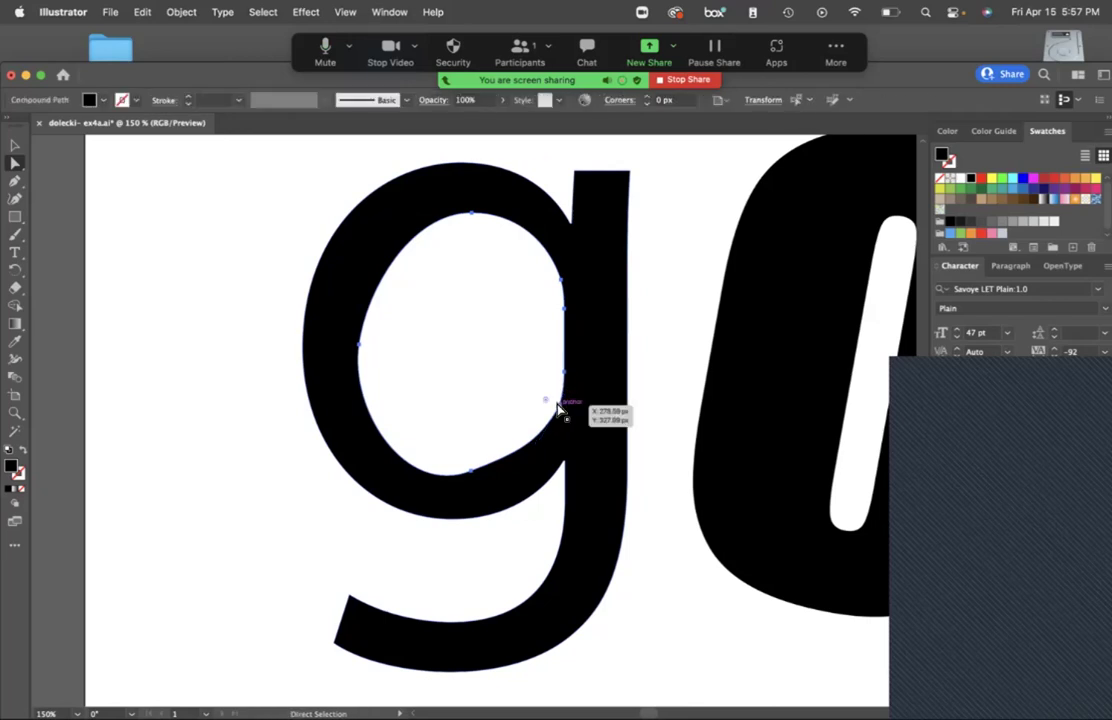
{"action": "left_click_drag", "start_coordinate": [560, 410], "coordinate": [238, 404]}
{"action": "mouse_move", "coordinate": [151, 375]}
{"action": "left_mouse_down"}
{"action": "mouse_move", "coordinate": [340, 385]}
{"action": "mouse_move", "coordinate": [160, 378]}
{"action": "left_mouse_up"}
{"action": "left_click_drag", "start_coordinate": [246, 397], "coordinate": [400, 403]}
{"action": "mouse_move", "coordinate": [472, 470]}
{"action": "left_mouse_down"}
{"action": "mouse_move", "coordinate": [177, 475]}
{"action": "mouse_move", "coordinate": [458, 463]}
{"action": "left_mouse_up"}
{"action": "left_click_drag", "start_coordinate": [382, 466], "coordinate": [458, 470]}
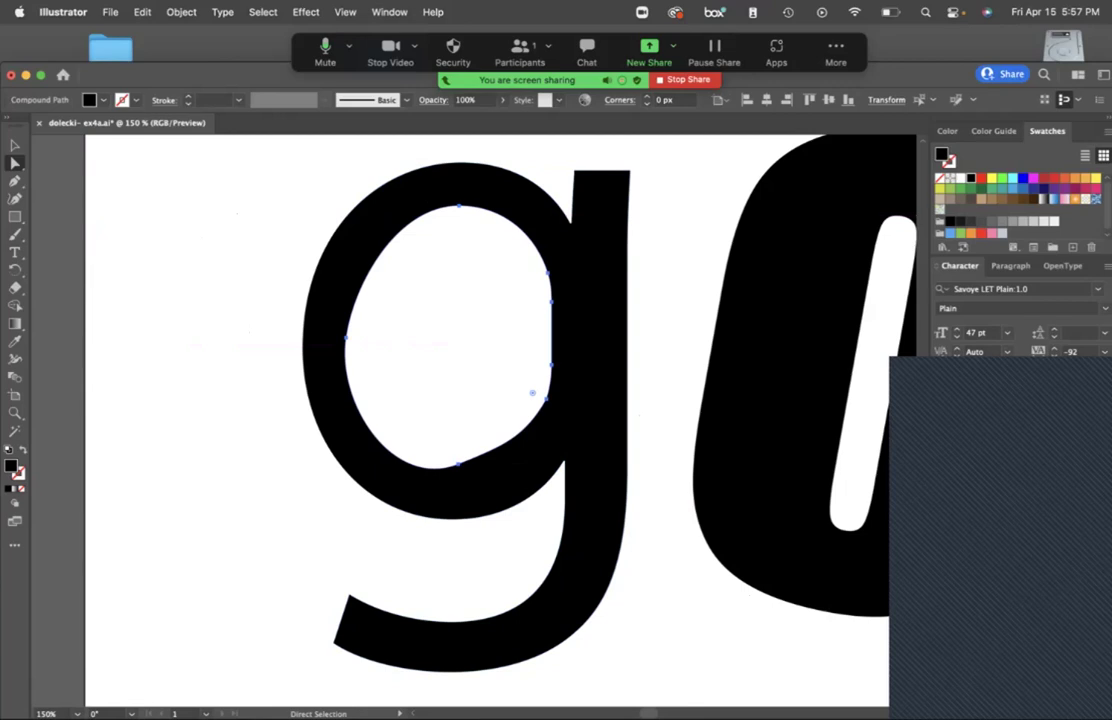
Select every anchor point of the g, both contours, and move the whole letter slightly up and right.
{"action": "left_click", "coordinate": [583, 526]}
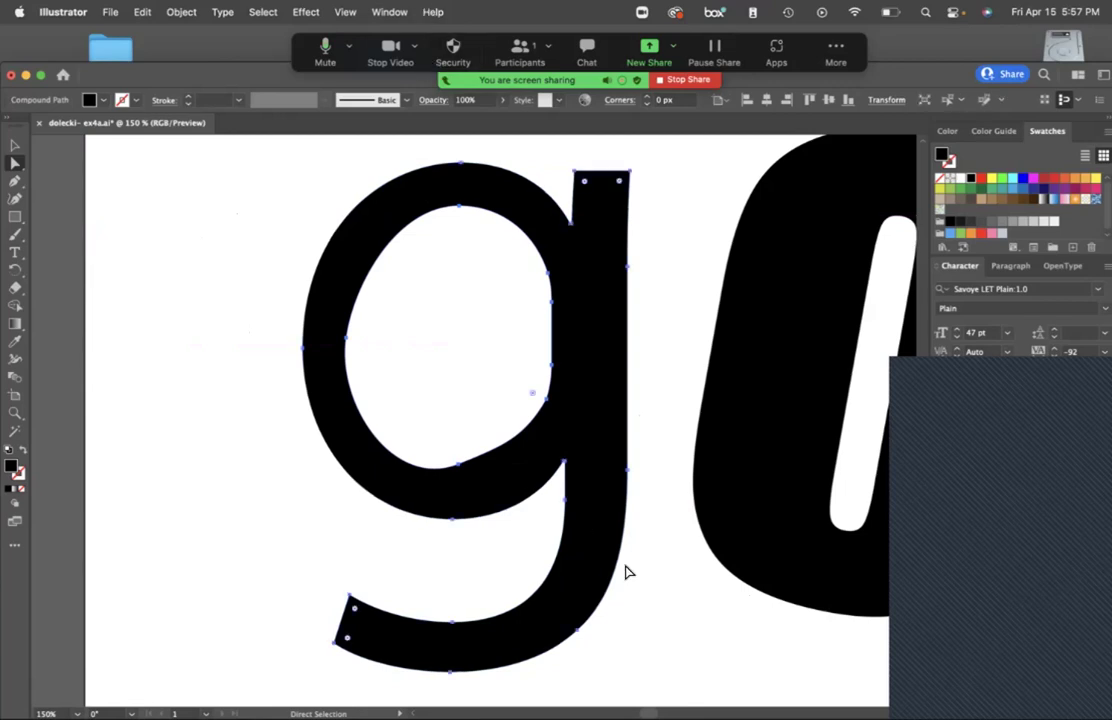
{"action": "scroll", "coordinate": [620, 572], "scroll_direction": "right", "scroll_amount": 5}
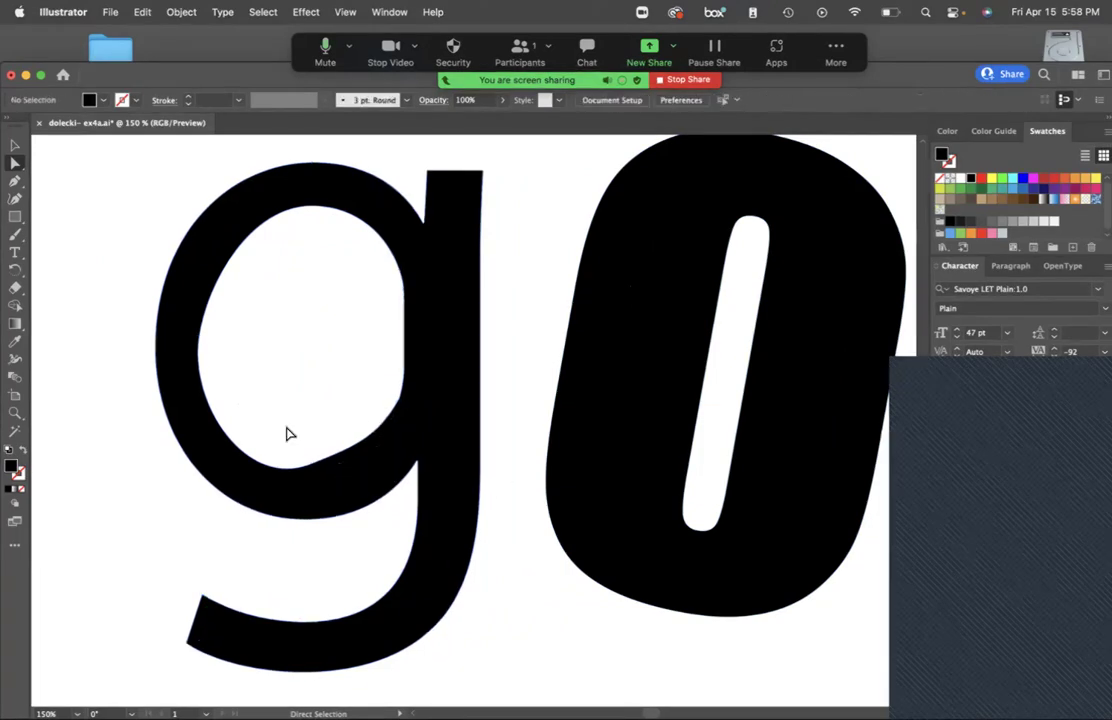
{"action": "left_click", "coordinate": [200, 338]}
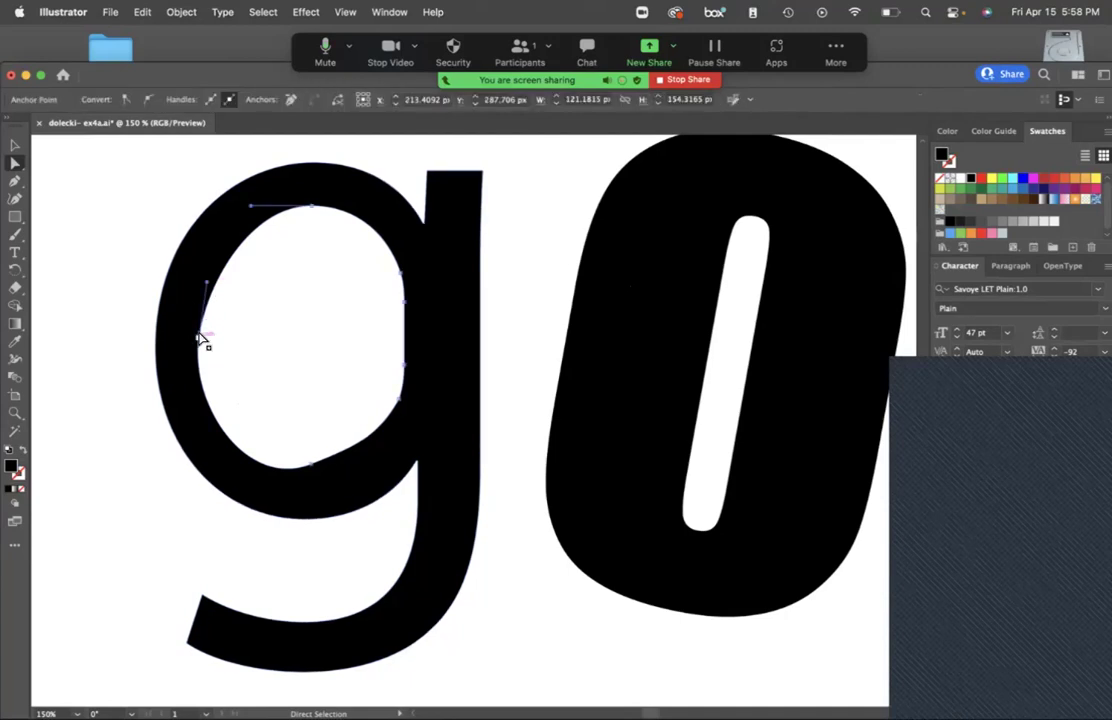
{"action": "left_click_drag", "start_coordinate": [98, 160], "coordinate": [491, 670]}
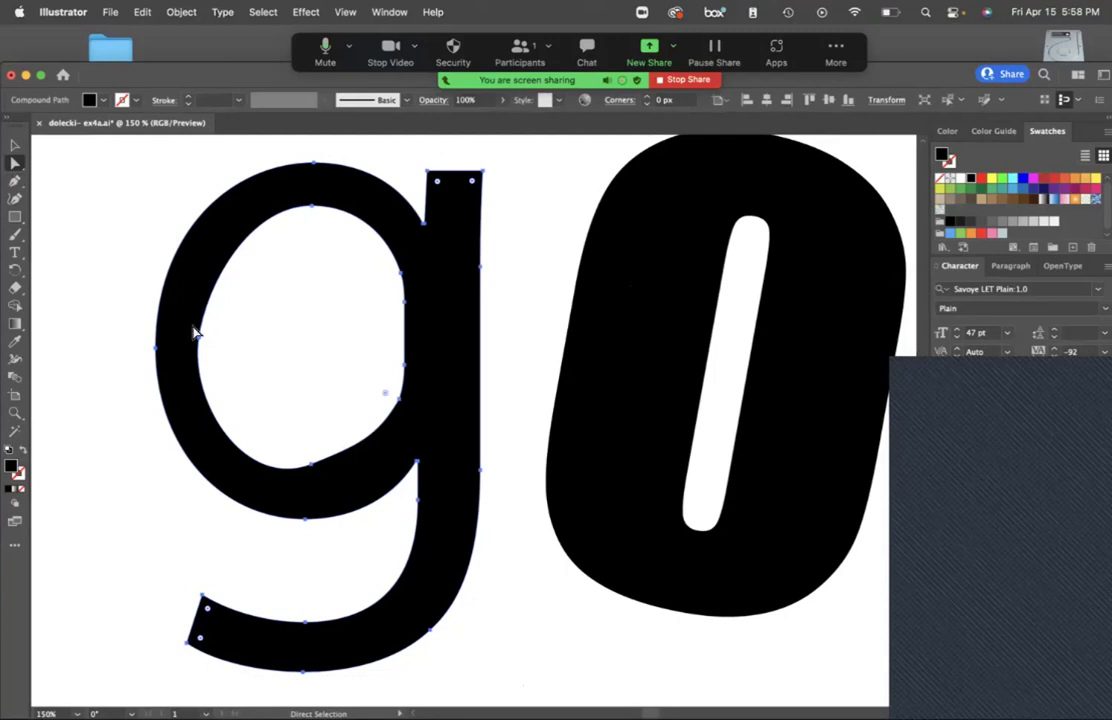
{"action": "left_click", "coordinate": [199, 339]}
{"action": "mouse_move", "coordinate": [313, 209]}
{"action": "left_mouse_down"}
{"action": "mouse_move", "coordinate": [298, 211]}
{"action": "mouse_move", "coordinate": [310, 203]}
{"action": "mouse_move", "coordinate": [320, 216]}
{"action": "mouse_move", "coordinate": [320, 205]}
{"action": "left_mouse_up"}
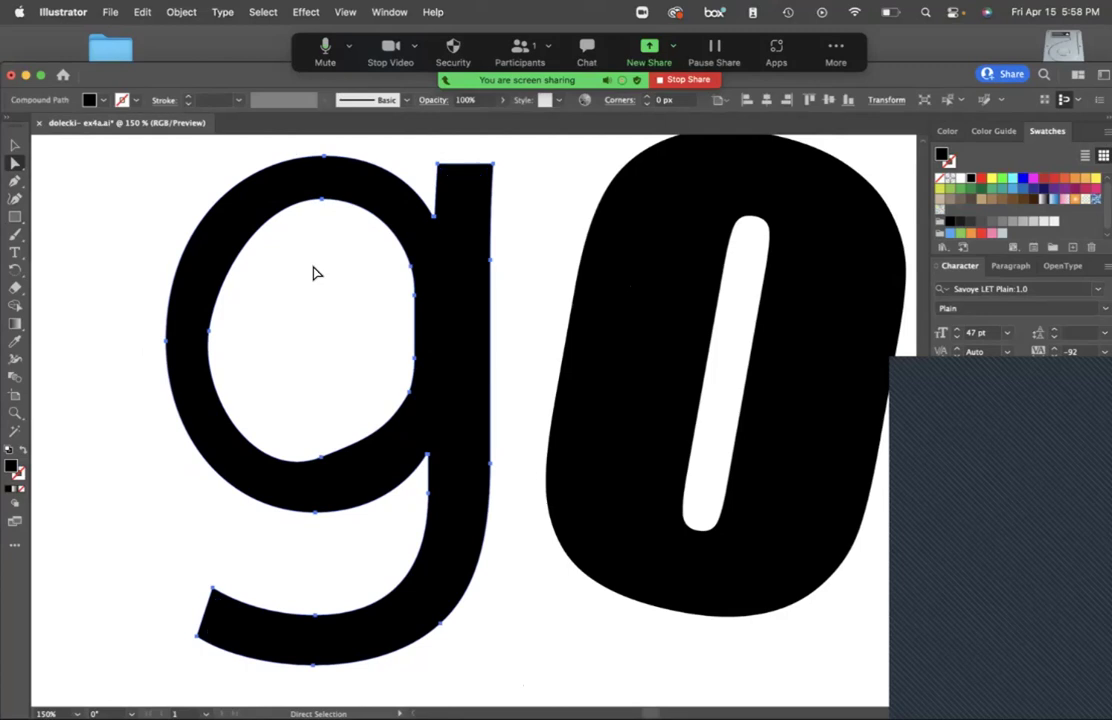
{"action": "left_click", "coordinate": [313, 272]}
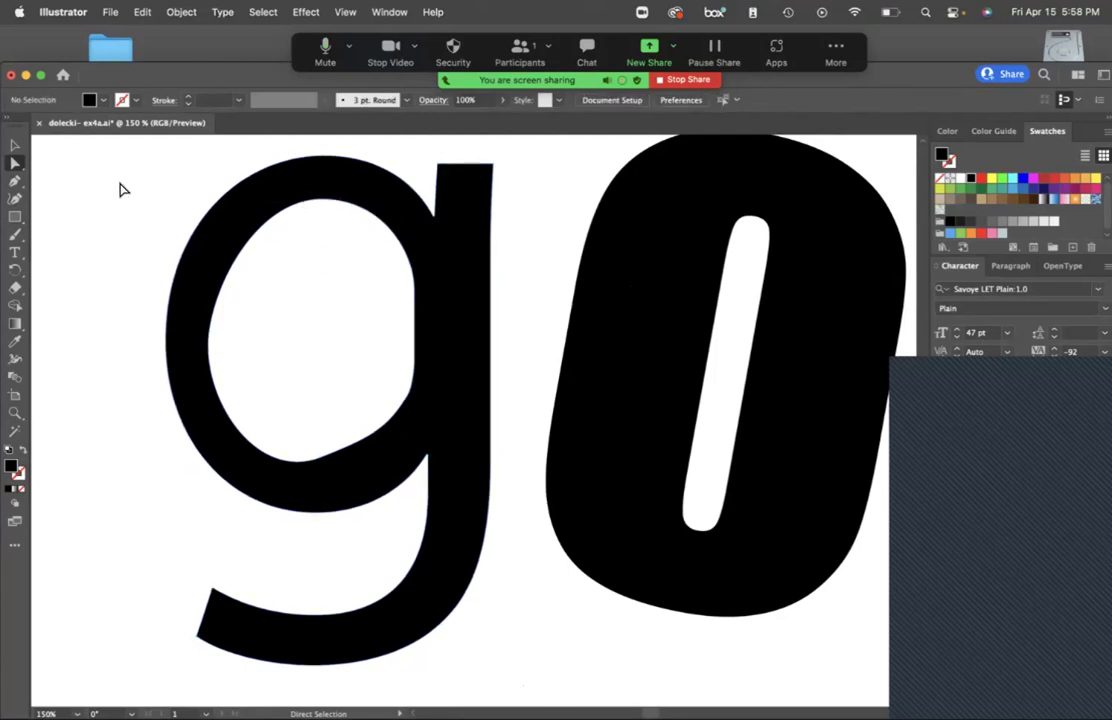
Reselect all anchor points of the g, shift the letter a touch to the right, and deselect it.
{"action": "left_click_drag", "start_coordinate": [115, 150], "coordinate": [511, 680]}
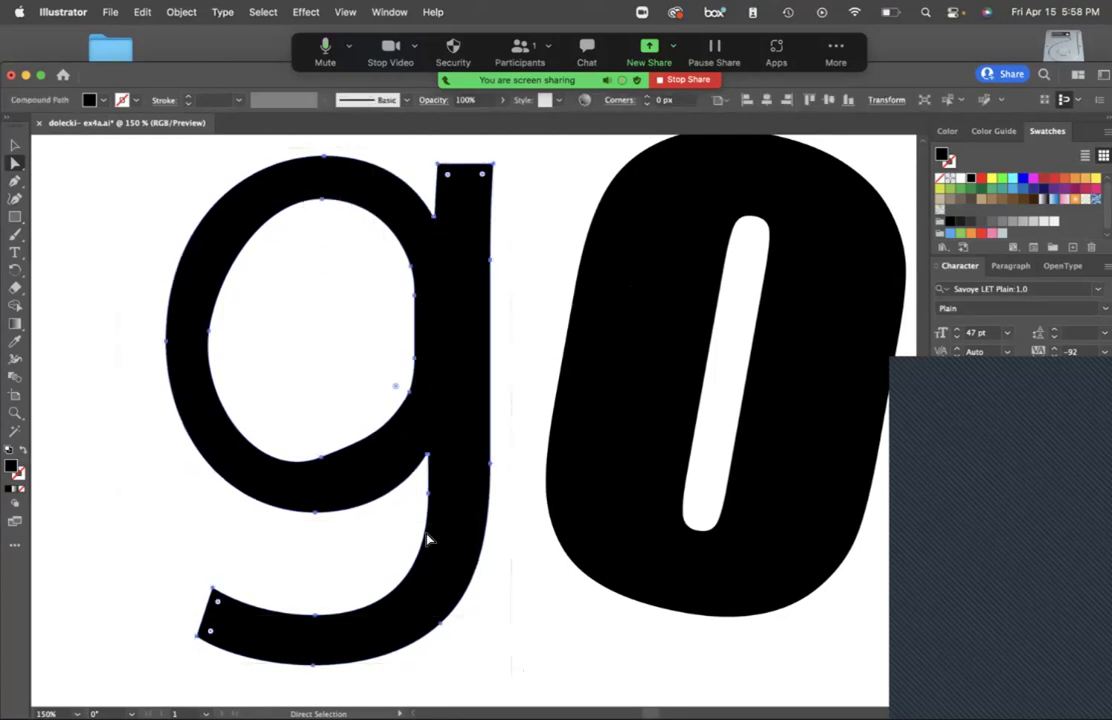
{"action": "key", "text": "super+shift+a"}
{"action": "left_click", "coordinate": [447, 288]}
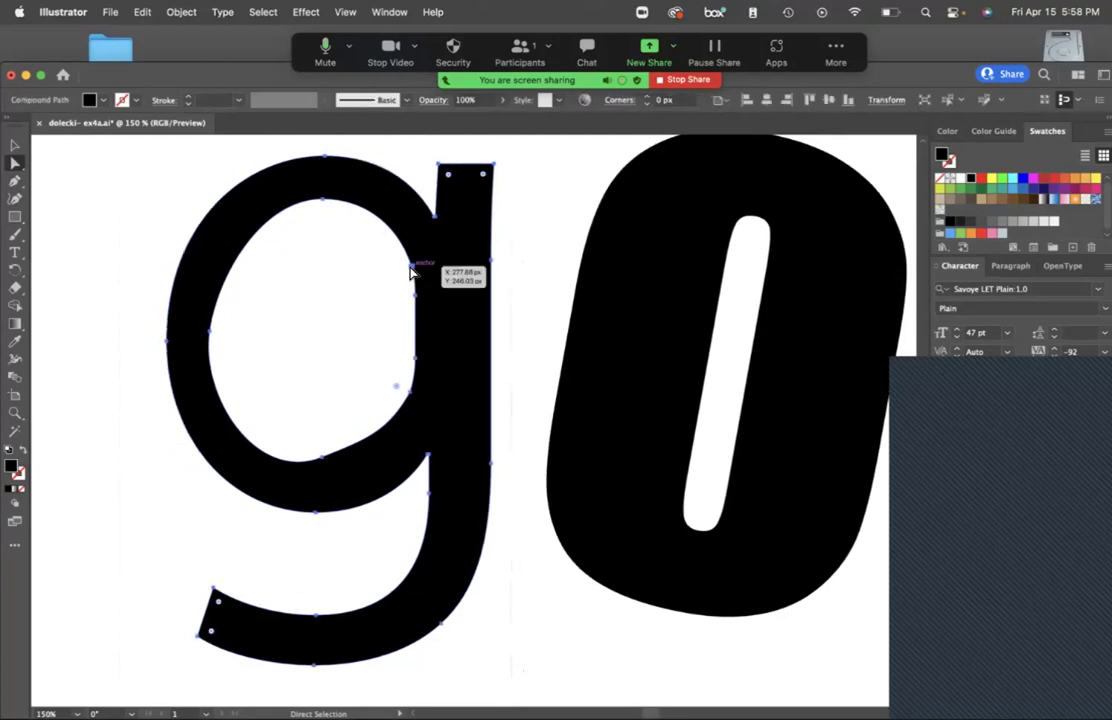
{"action": "left_click", "coordinate": [366, 298]}
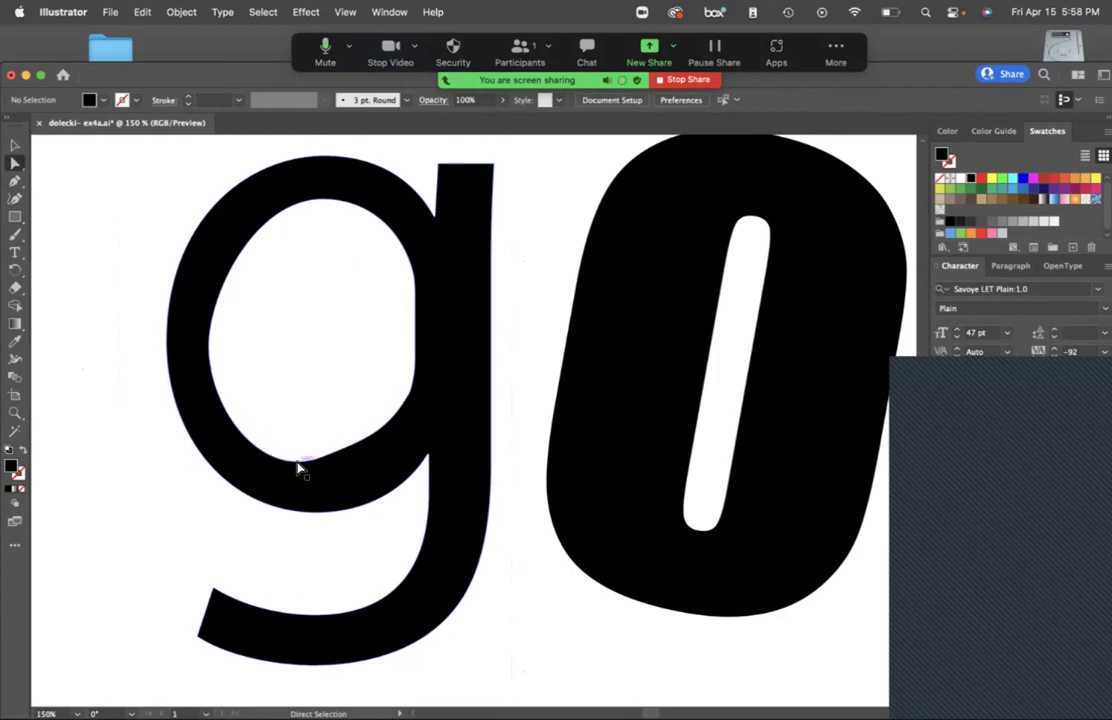
Inspect the direction handles at the bottom of the g's counter and at the lower-left curve of the slanted o.
{"action": "left_click", "coordinate": [319, 459]}
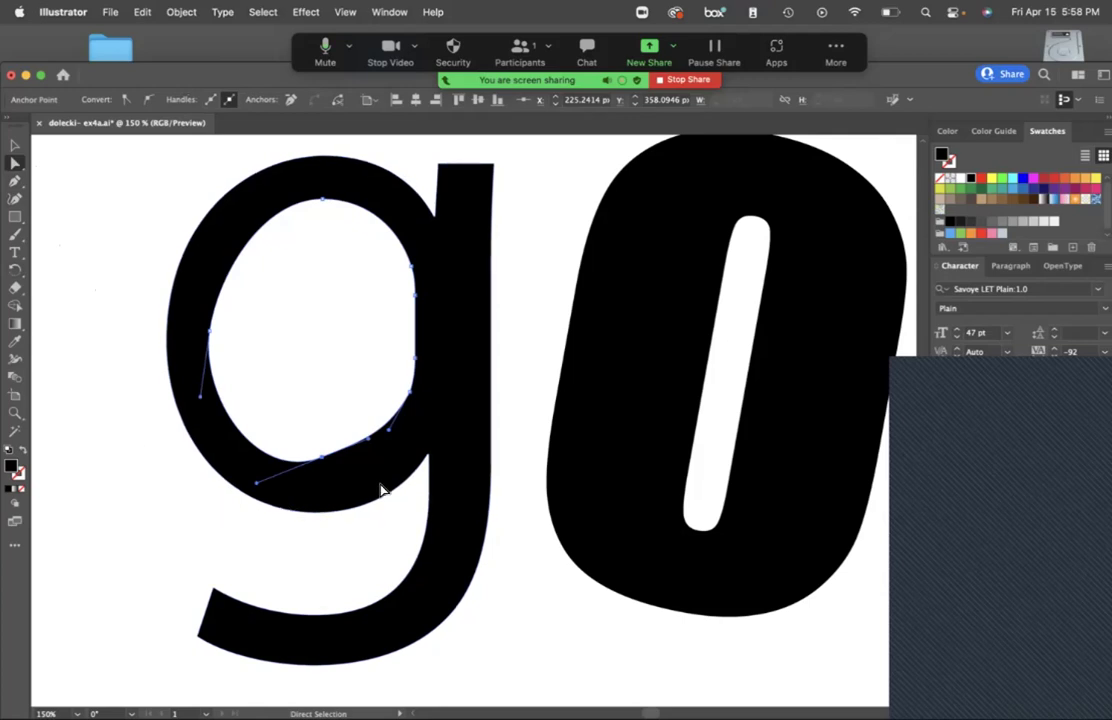
{"action": "left_click", "coordinate": [563, 553]}
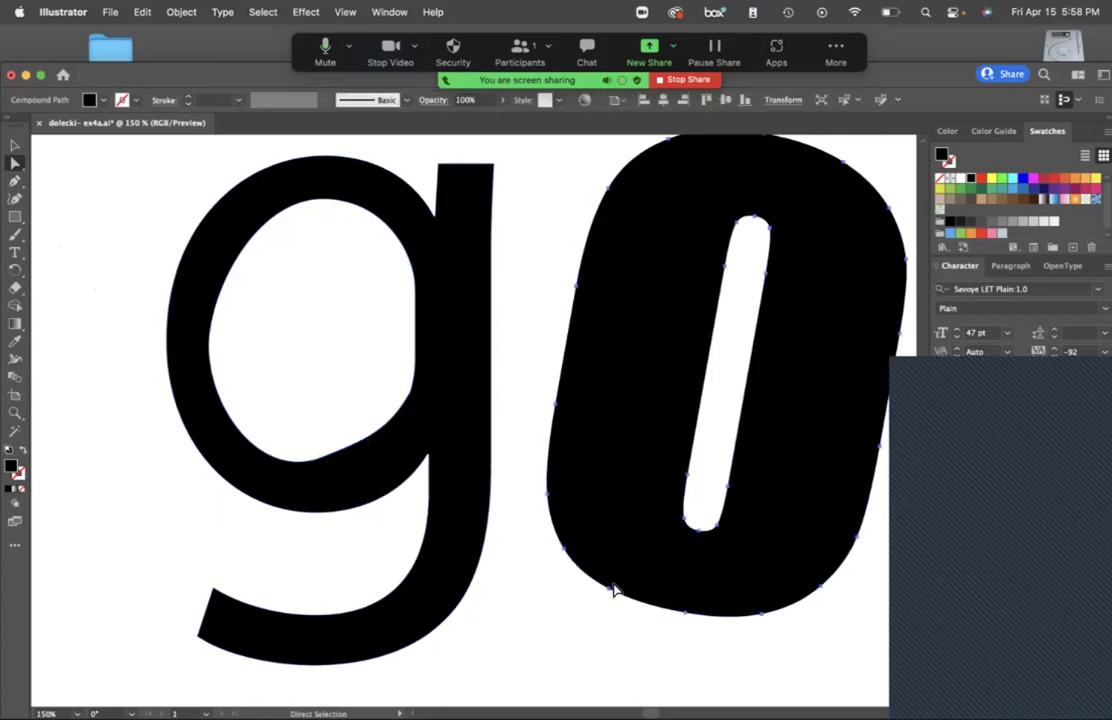
{"action": "left_click", "coordinate": [606, 590]}
Move the lower-left corner anchor of the p's foot serif slightly to X 805 px, Y 502 px.
{"action": "scroll", "coordinate": [600, 589], "scroll_direction": "right", "scroll_amount": 10}
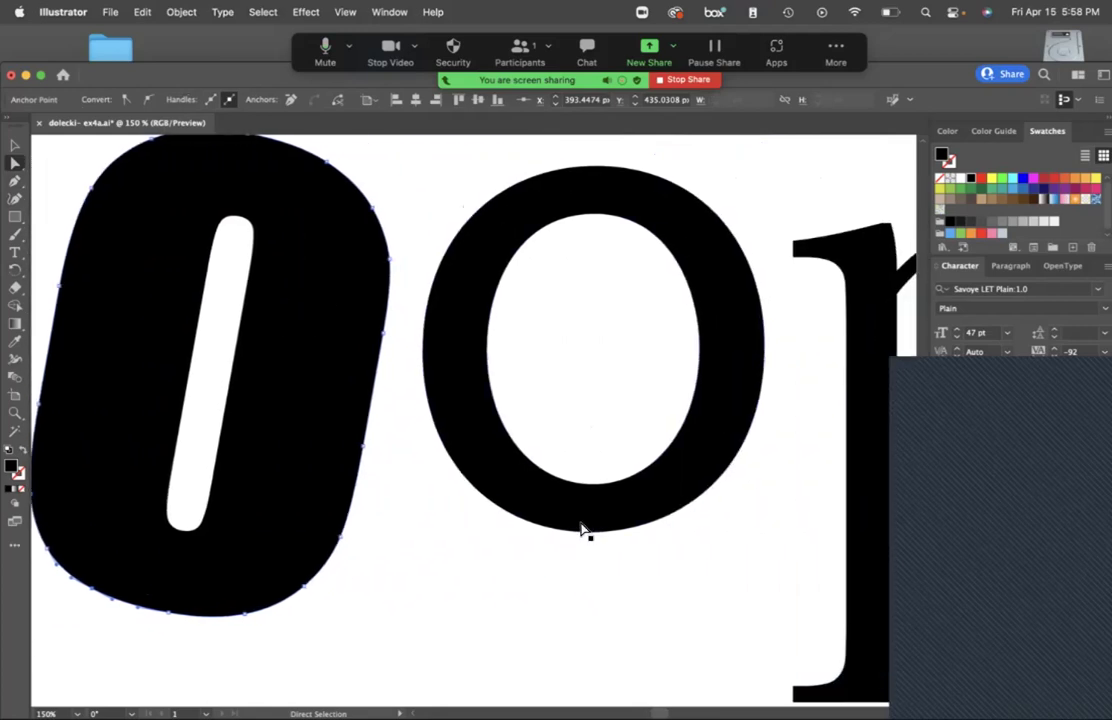
{"action": "scroll", "coordinate": [583, 528], "scroll_direction": "right", "scroll_amount": 5}
{"action": "scroll", "coordinate": [575, 528], "scroll_direction": "down", "scroll_amount": 4}
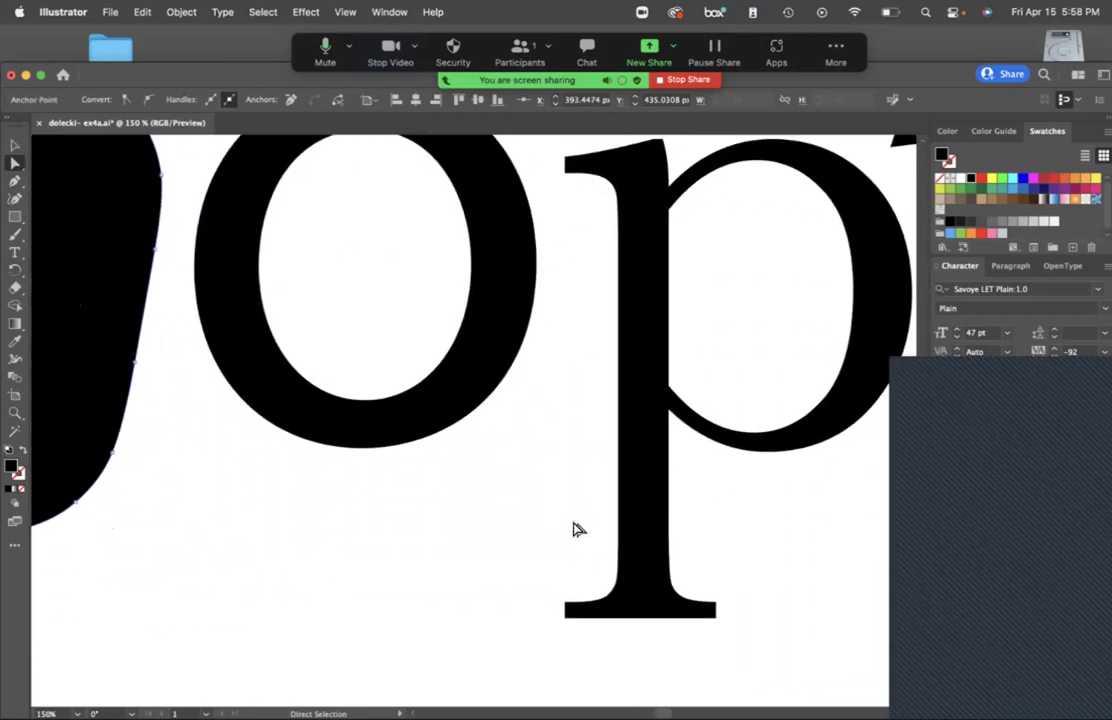
{"action": "left_click", "coordinate": [638, 618]}
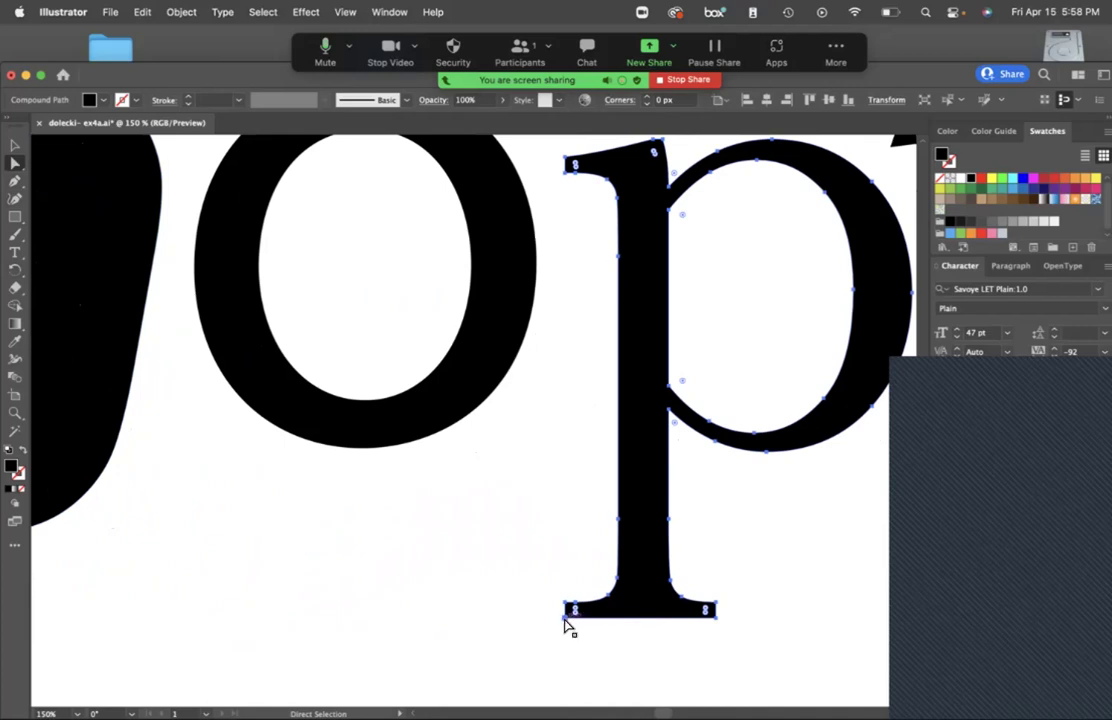
{"action": "left_click", "coordinate": [565, 617]}
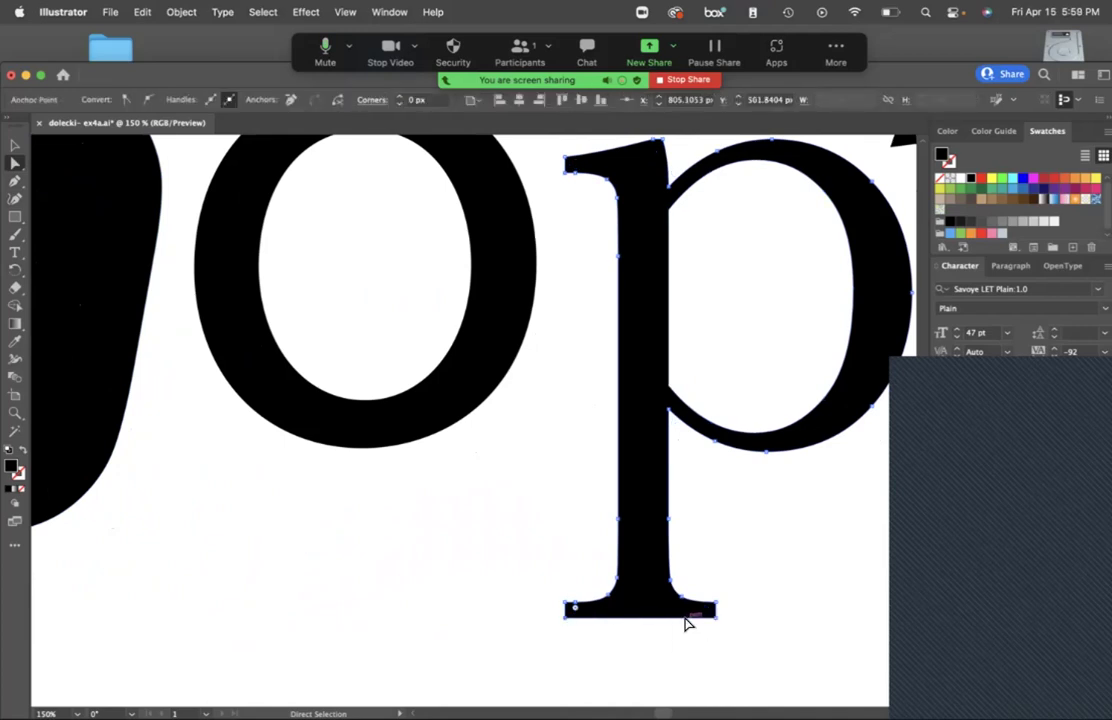
{"action": "mouse_move", "coordinate": [566, 618]}
{"action": "left_mouse_down"}
{"action": "mouse_move", "coordinate": [586, 640]}
{"action": "mouse_move", "coordinate": [544, 622]}
{"action": "mouse_move", "coordinate": [591, 633]}
{"action": "mouse_move", "coordinate": [560, 624]}
{"action": "left_mouse_up"}
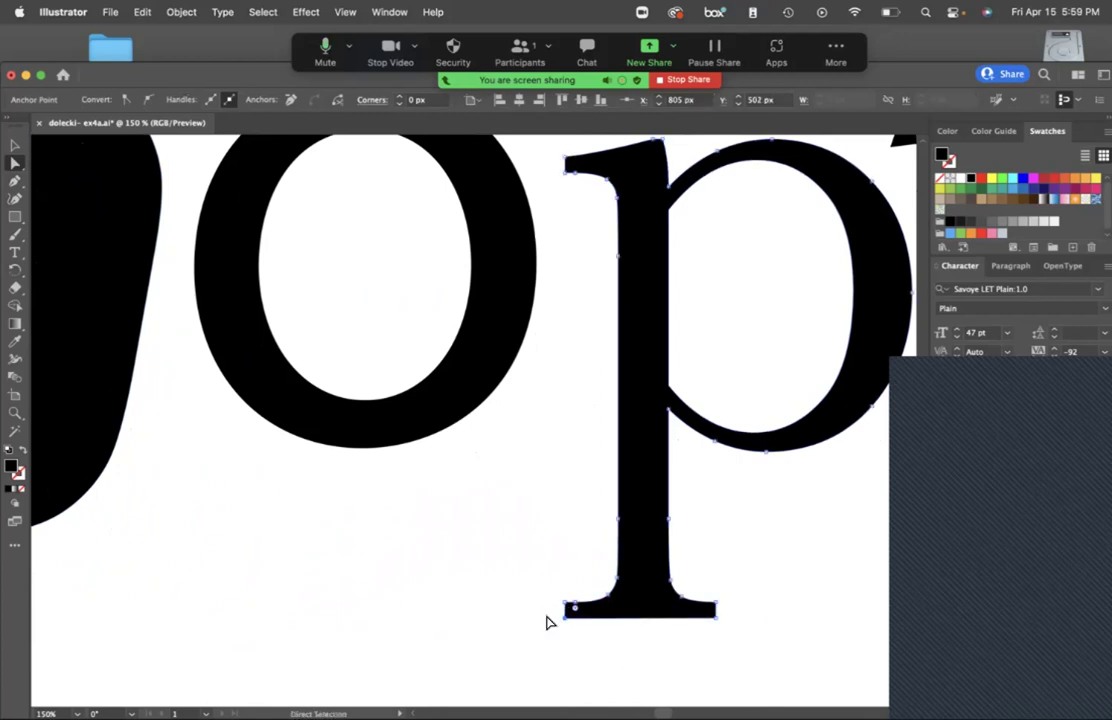
Pull the bottom anchor of the round o's outer contour down to X 686 px, Y 440 px and tilt its direction handles.
{"action": "left_click", "coordinate": [325, 463]}
{"action": "left_click", "coordinate": [363, 449]}
{"action": "left_click_drag", "start_coordinate": [361, 448], "coordinate": [362, 514]}
{"action": "left_click_drag", "start_coordinate": [449, 514], "coordinate": [399, 425]}
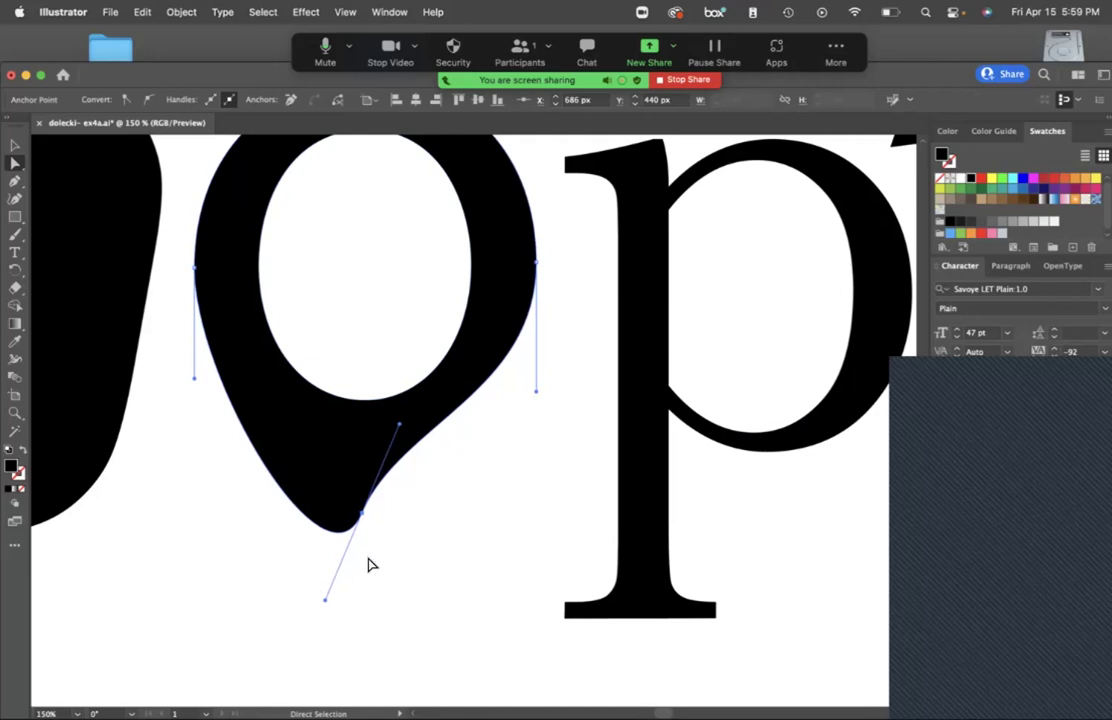
{"action": "key", "text": "v"}
{"action": "key", "text": "a"}
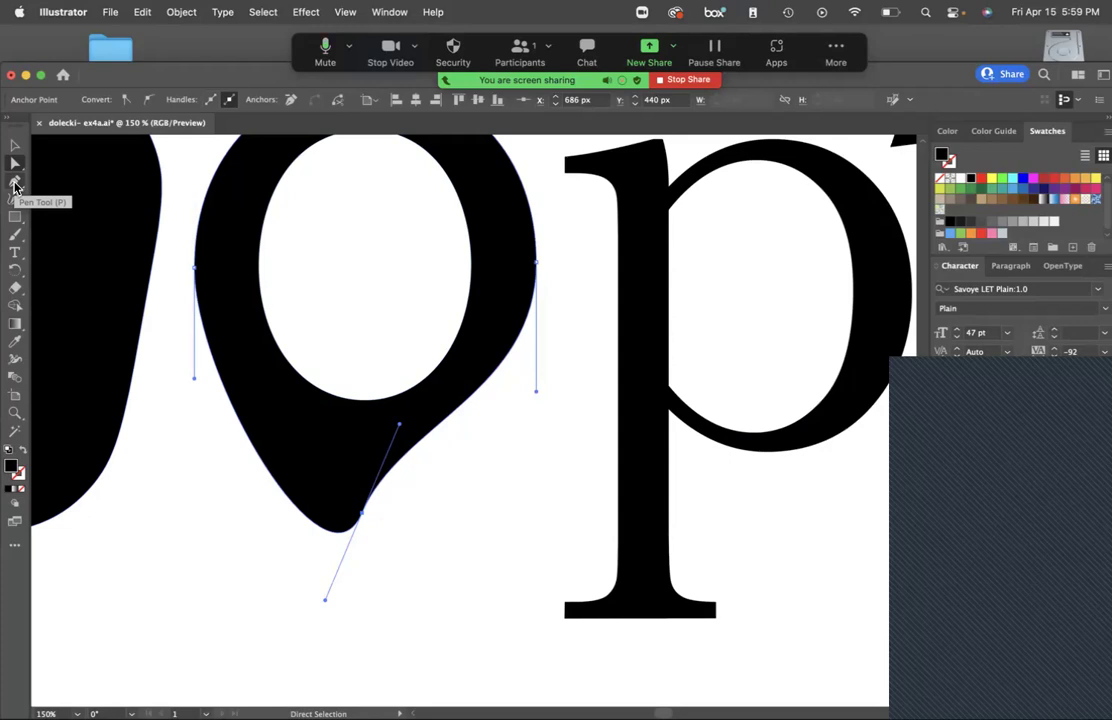
{"action": "left_click", "coordinate": [15, 185]}
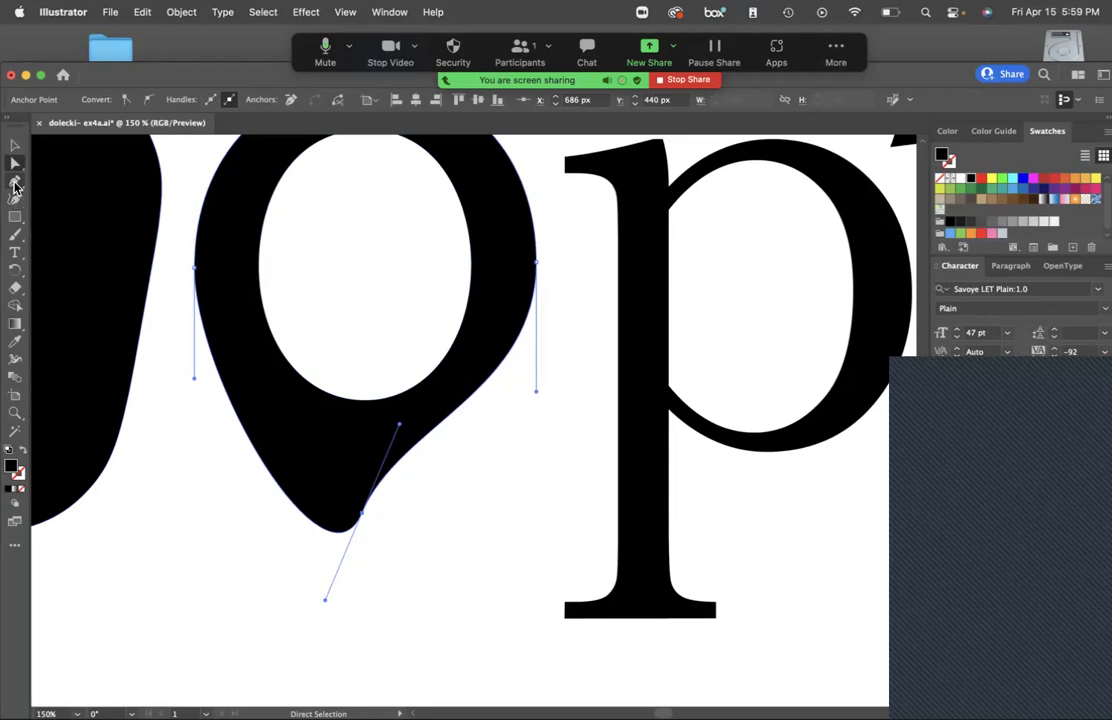
{"action": "left_click", "coordinate": [15, 185]}
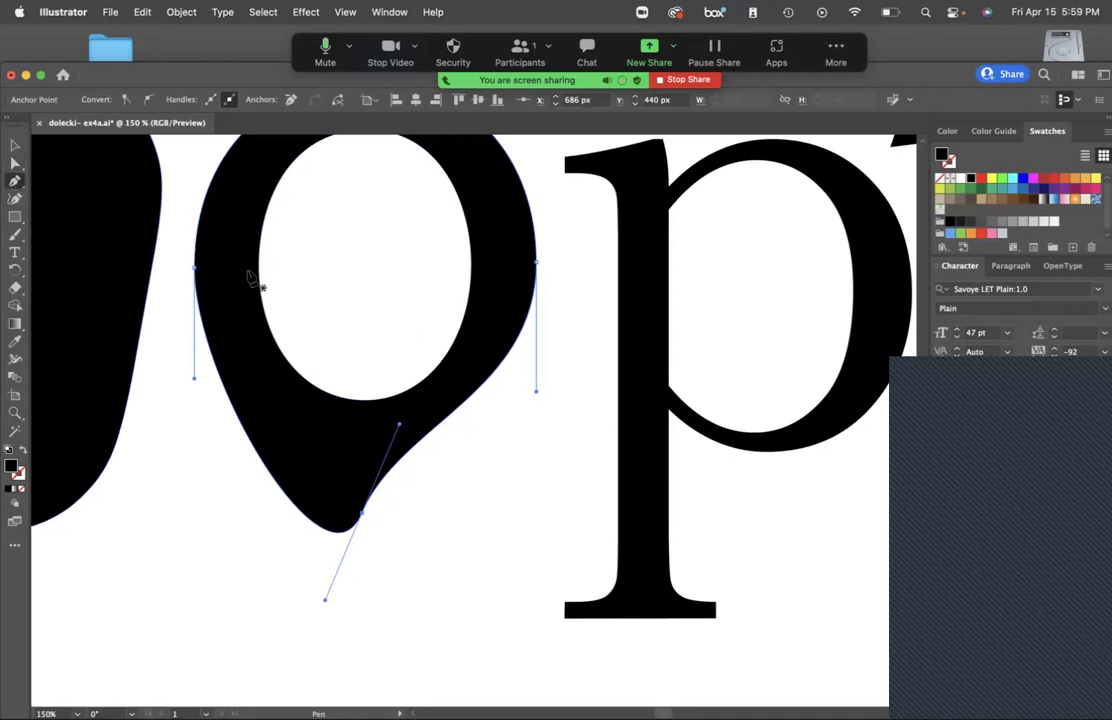
{"action": "left_click", "coordinate": [616, 428], "text": "super"}
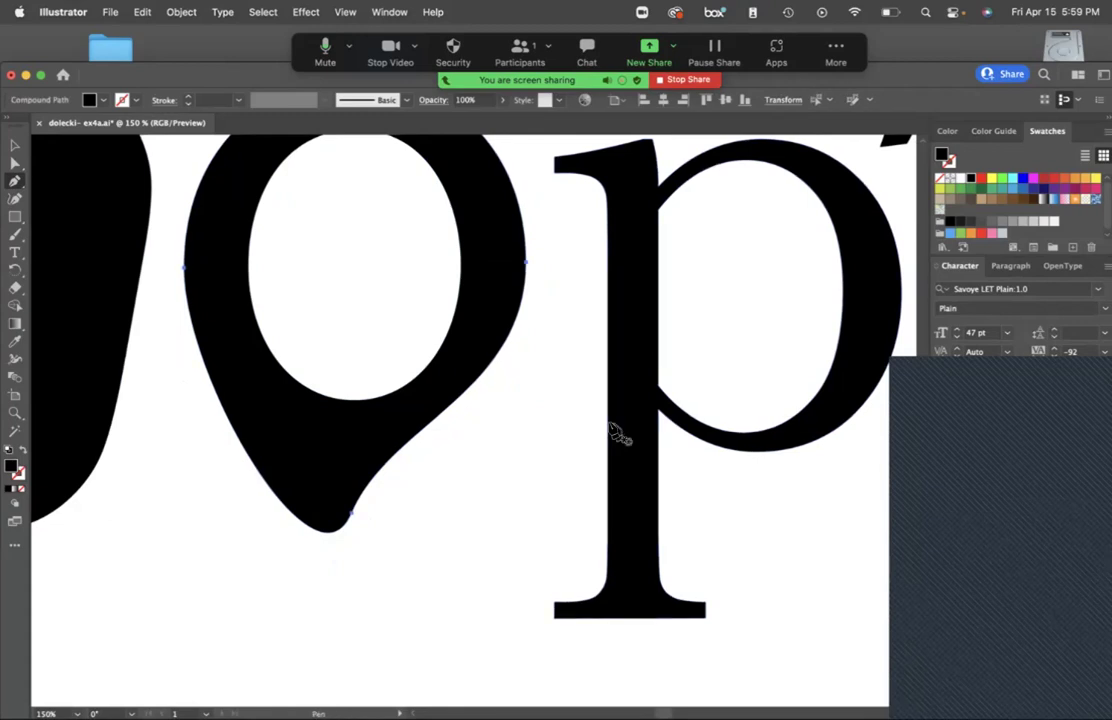
{"action": "left_click", "coordinate": [607, 424]}
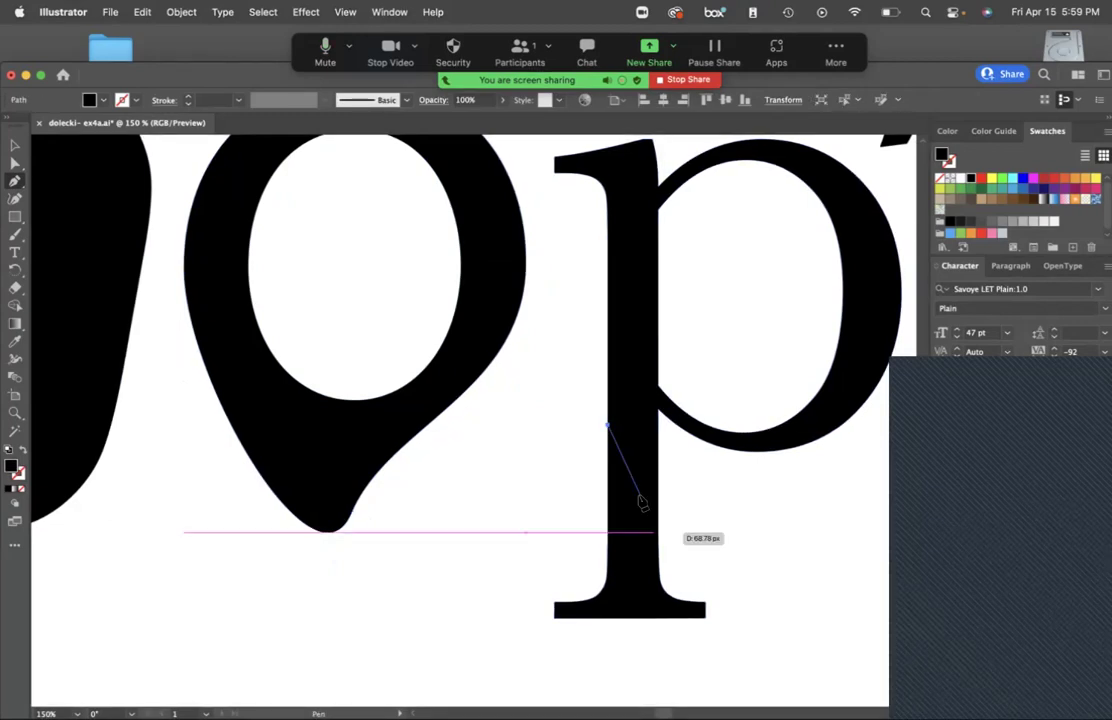
{"action": "key", "text": "Escape"}
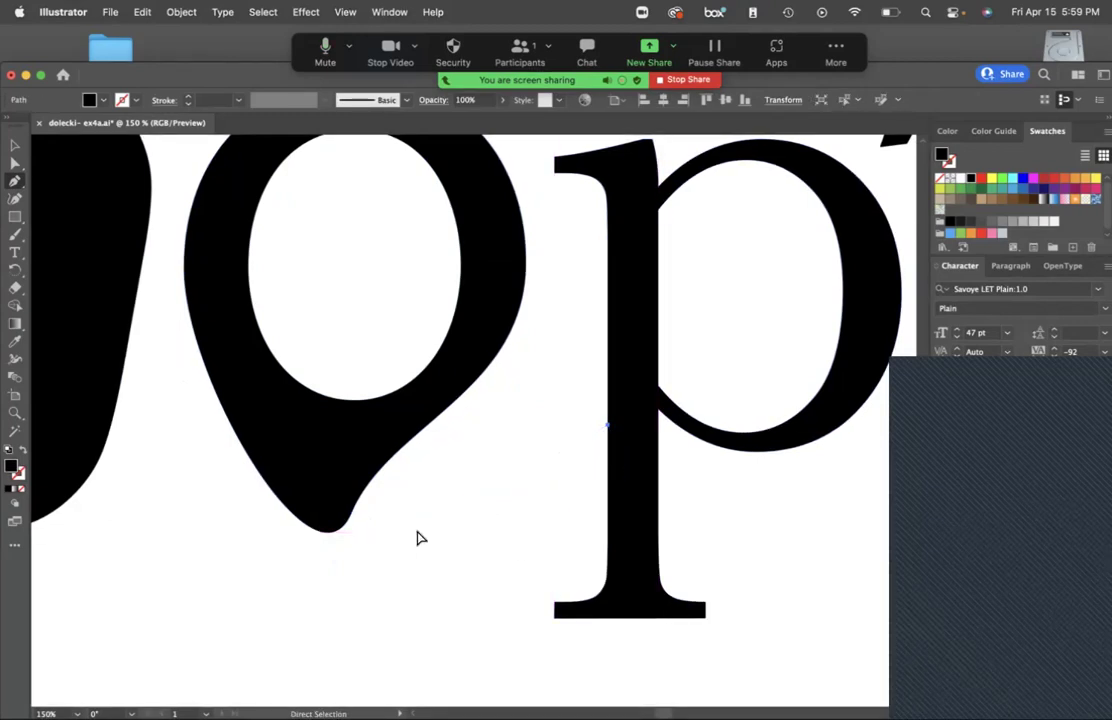
{"action": "key", "text": "super+z"}
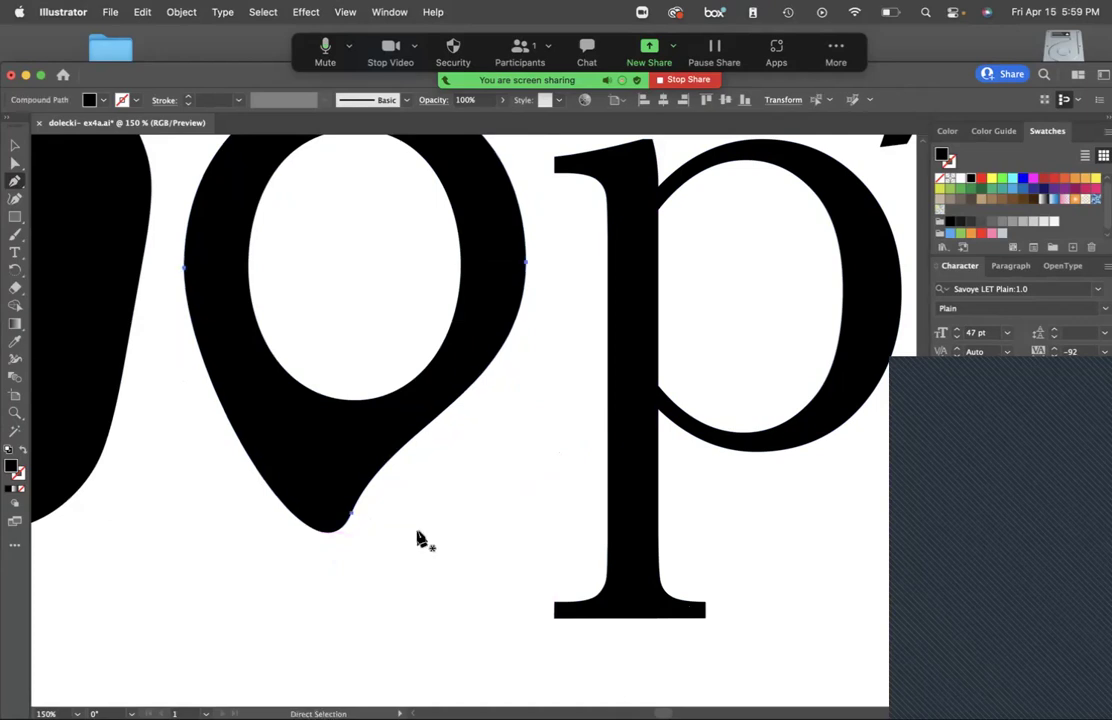
{"action": "left_click", "coordinate": [15, 145]}
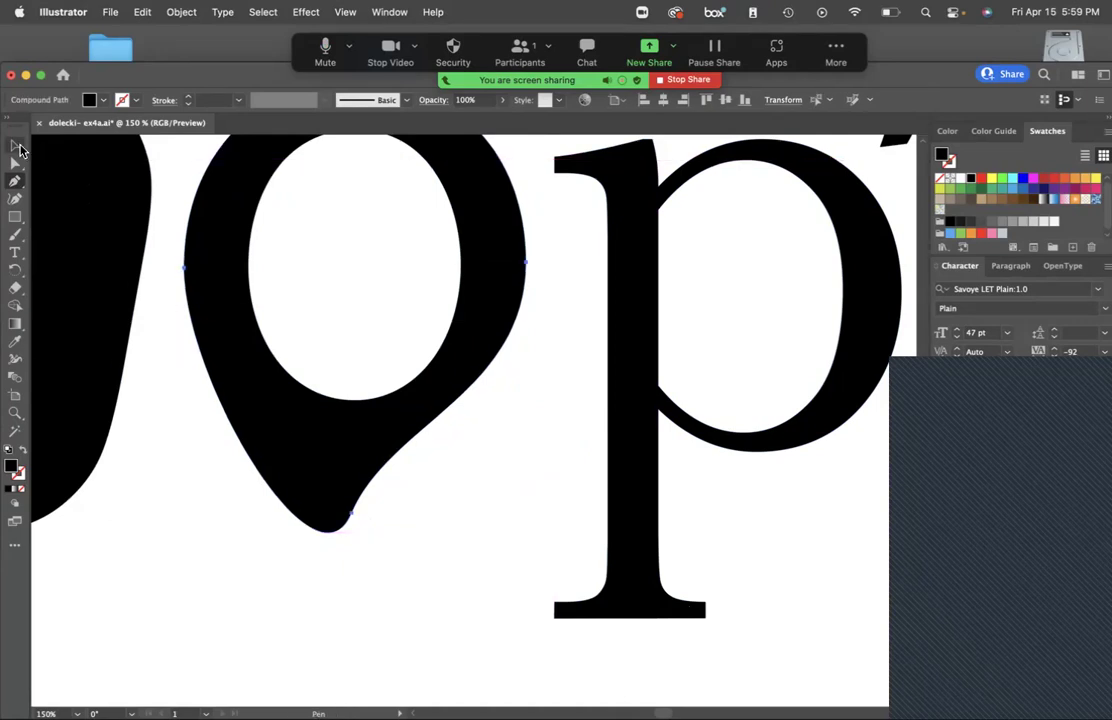
{"action": "left_click", "coordinate": [148, 420]}
{"action": "left_click", "coordinate": [15, 180]}
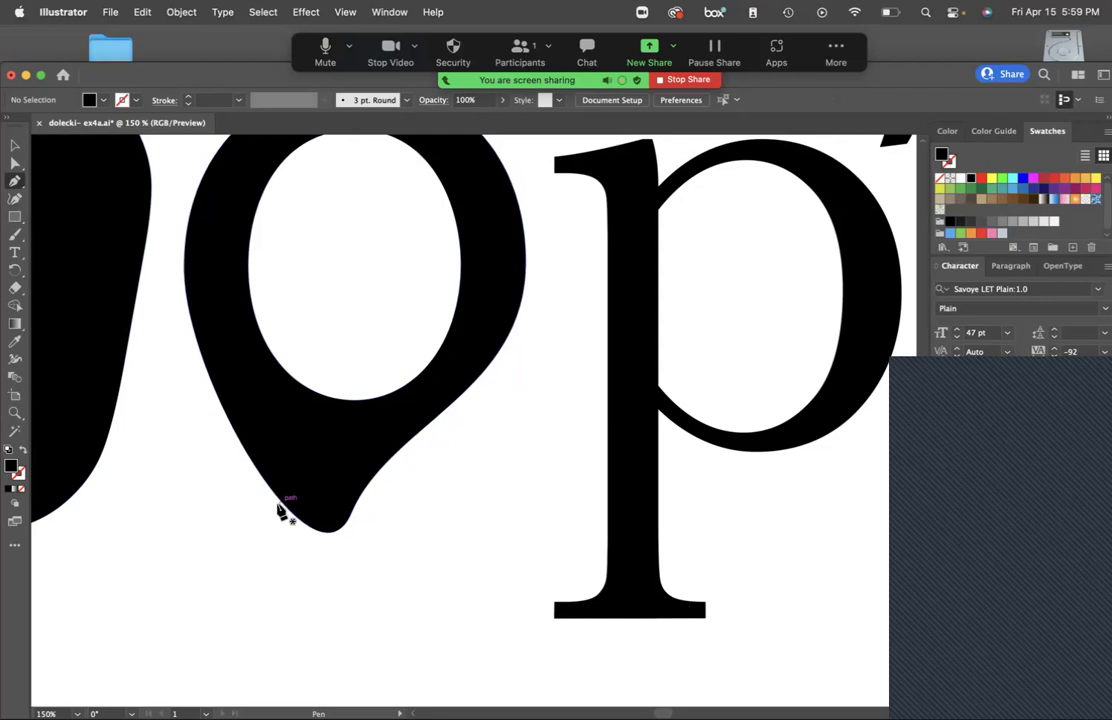
{"action": "left_click", "coordinate": [282, 501]}
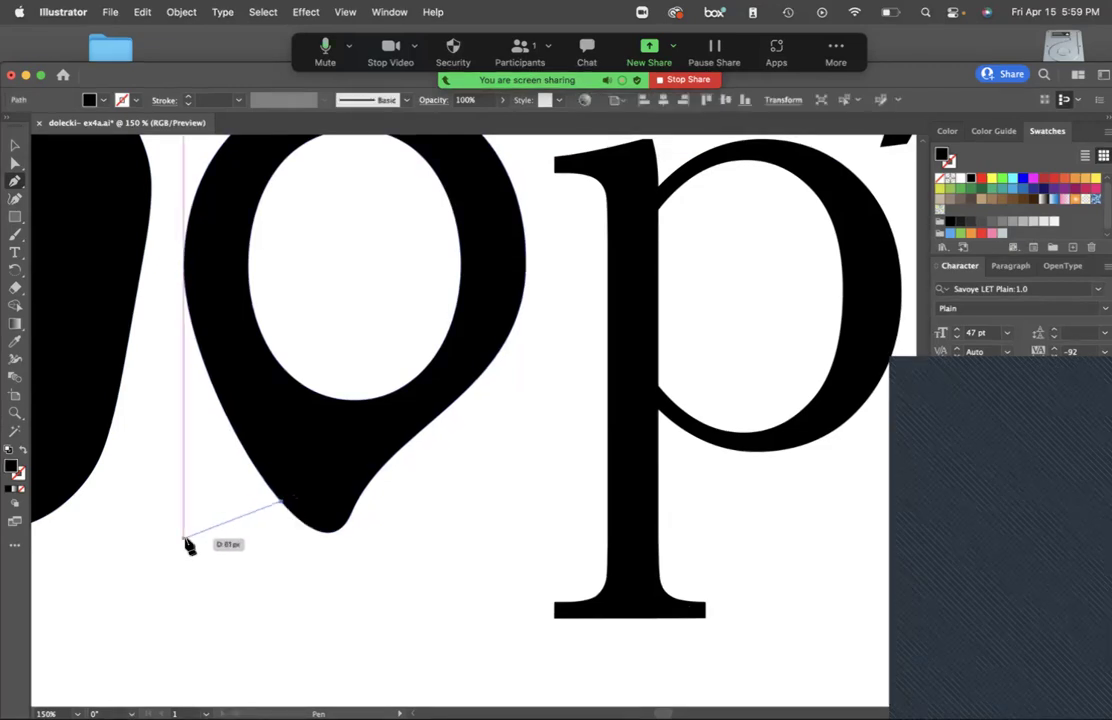
{"action": "key", "text": "Escape"}
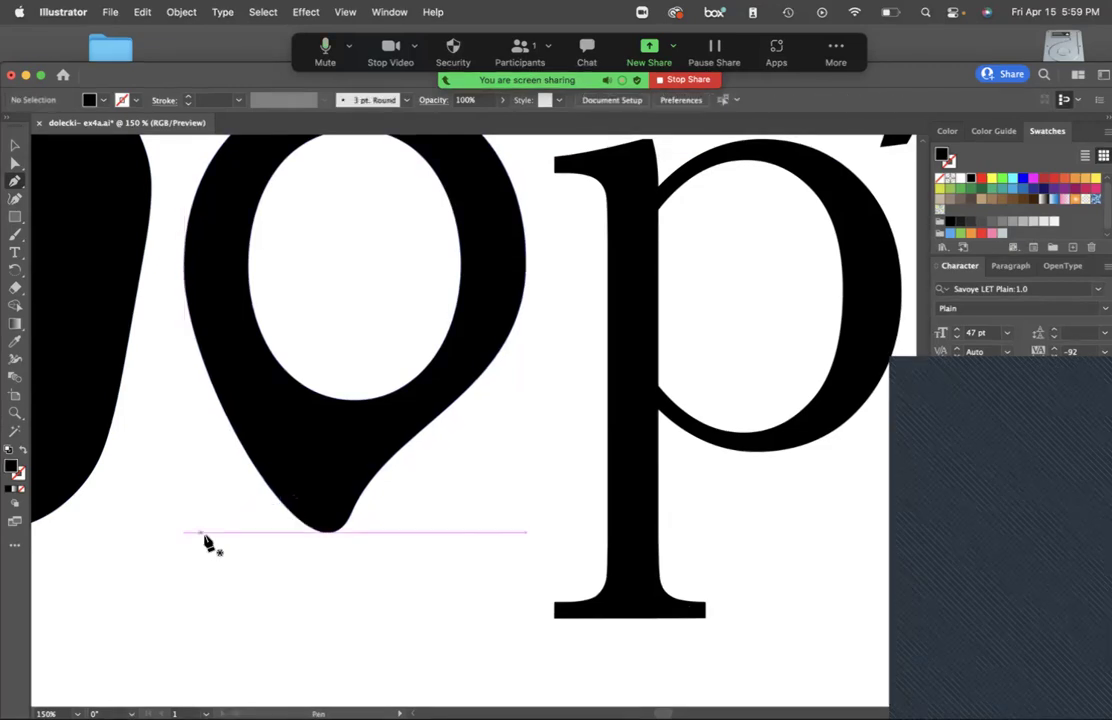
Select the o and add an anchor point on its outer contour's lower-right edge at about X 734 px, Y 385 px.
{"action": "key", "text": "v"}
{"action": "left_click", "coordinate": [229, 364]}
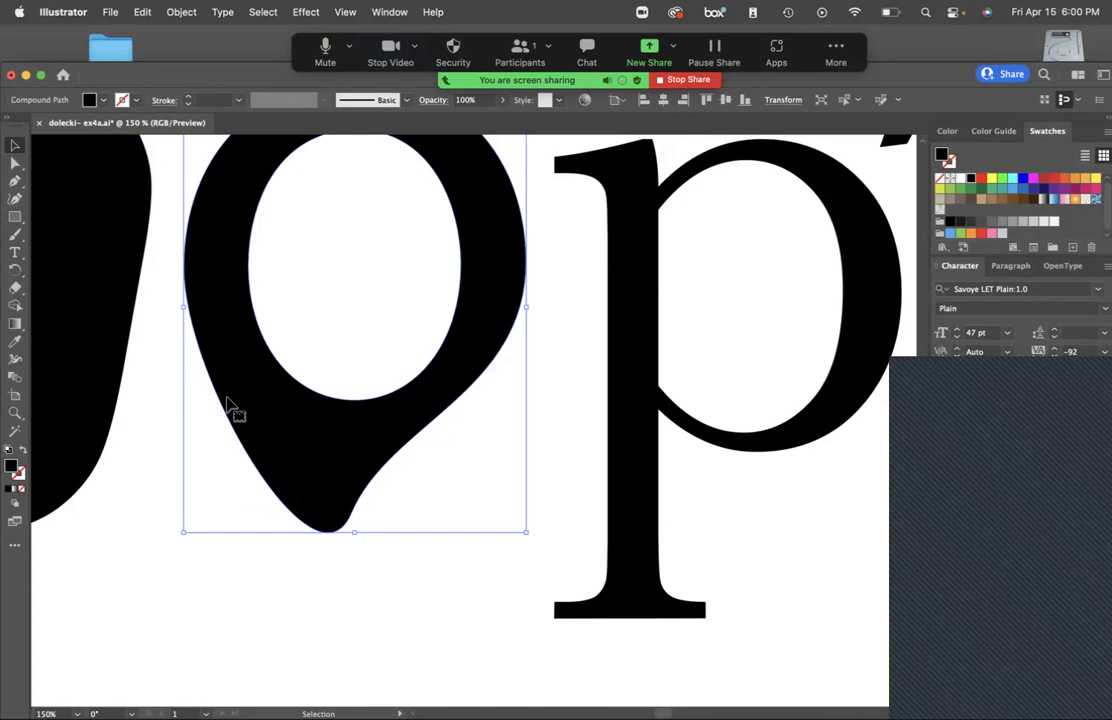
{"action": "left_click", "coordinate": [15, 180]}
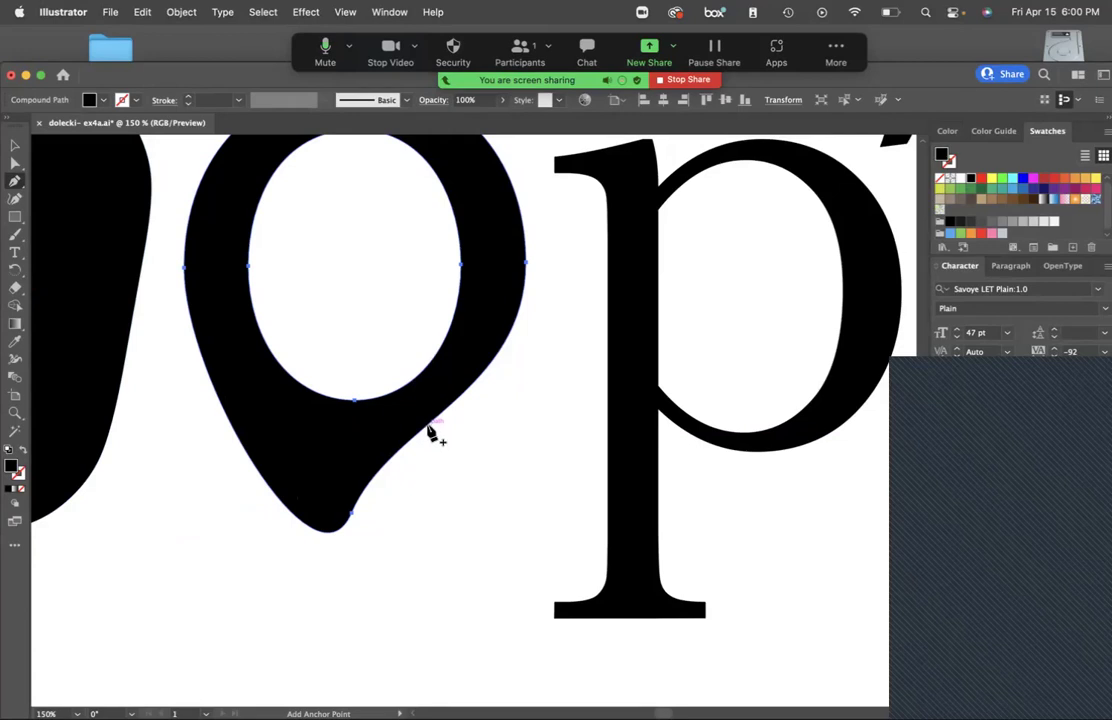
{"action": "scroll", "coordinate": [430, 432], "scroll_direction": "right", "scroll_amount": 1}
{"action": "left_click", "coordinate": [428, 425]}
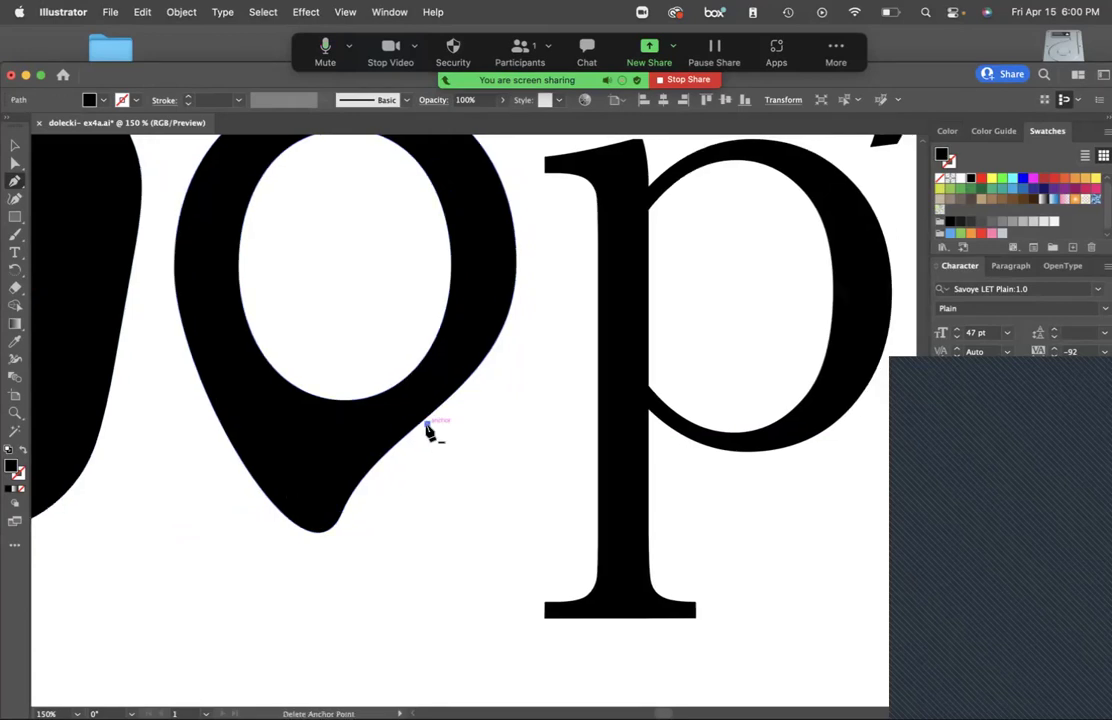
{"action": "left_click", "coordinate": [425, 420], "text": "super"}
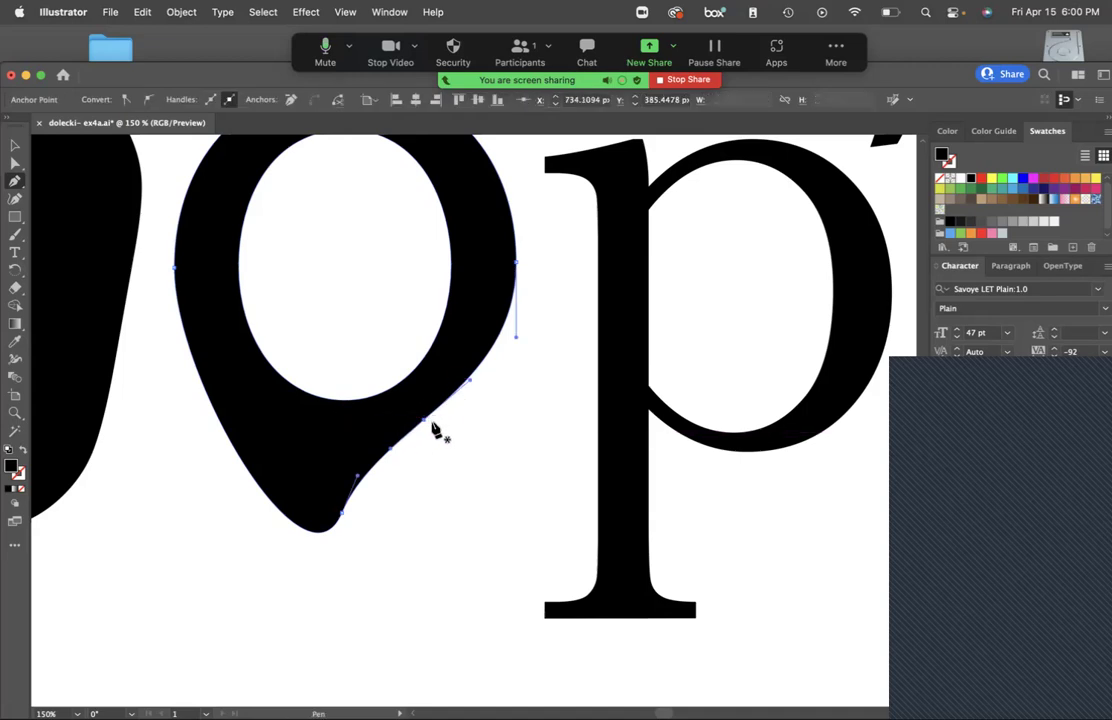
Delete the bottom anchor of the o's outer contour and add one on the lower-left edge, moved to X 625 px, Y 393 px.
{"action": "left_click", "coordinate": [340, 513]}
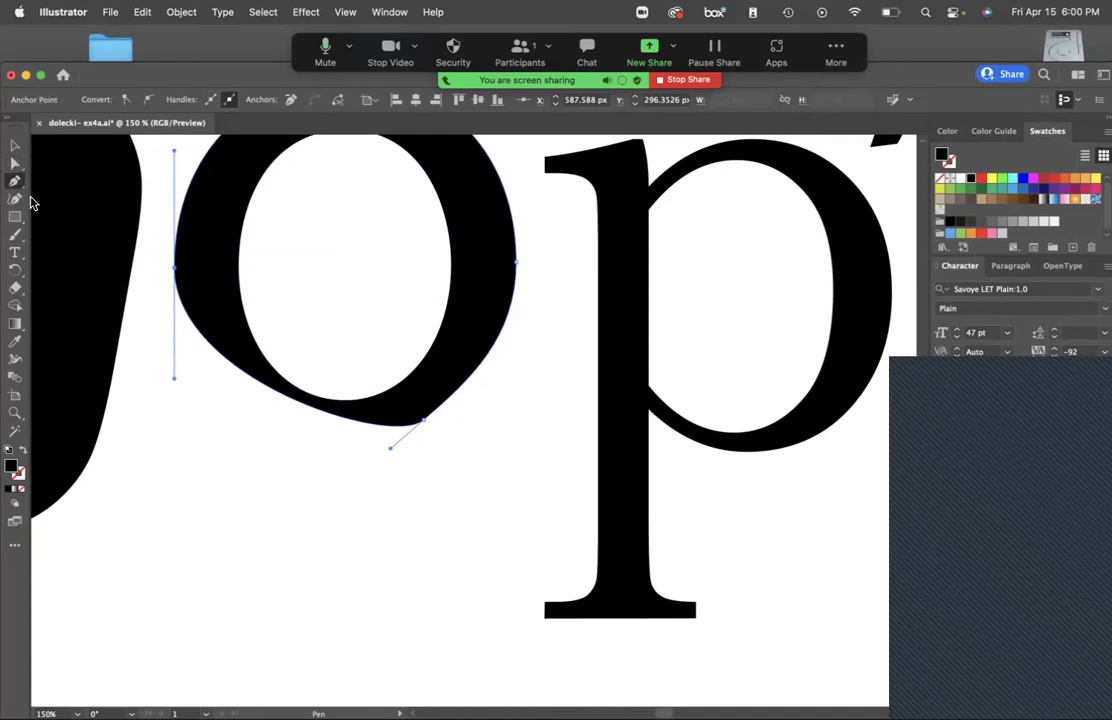
{"action": "left_click", "coordinate": [248, 377]}
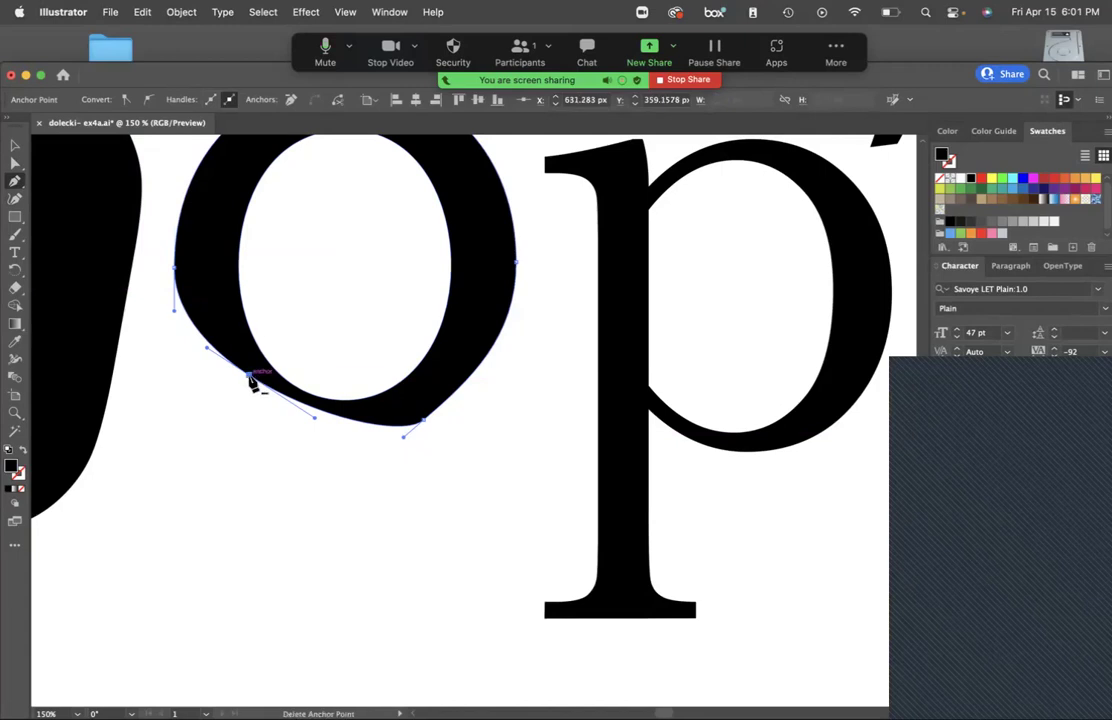
{"action": "mouse_move", "coordinate": [250, 377]}
{"action": "left_mouse_down"}
{"action": "mouse_move", "coordinate": [249, 391]}
{"action": "mouse_move", "coordinate": [250, 352]}
{"action": "left_mouse_up"}
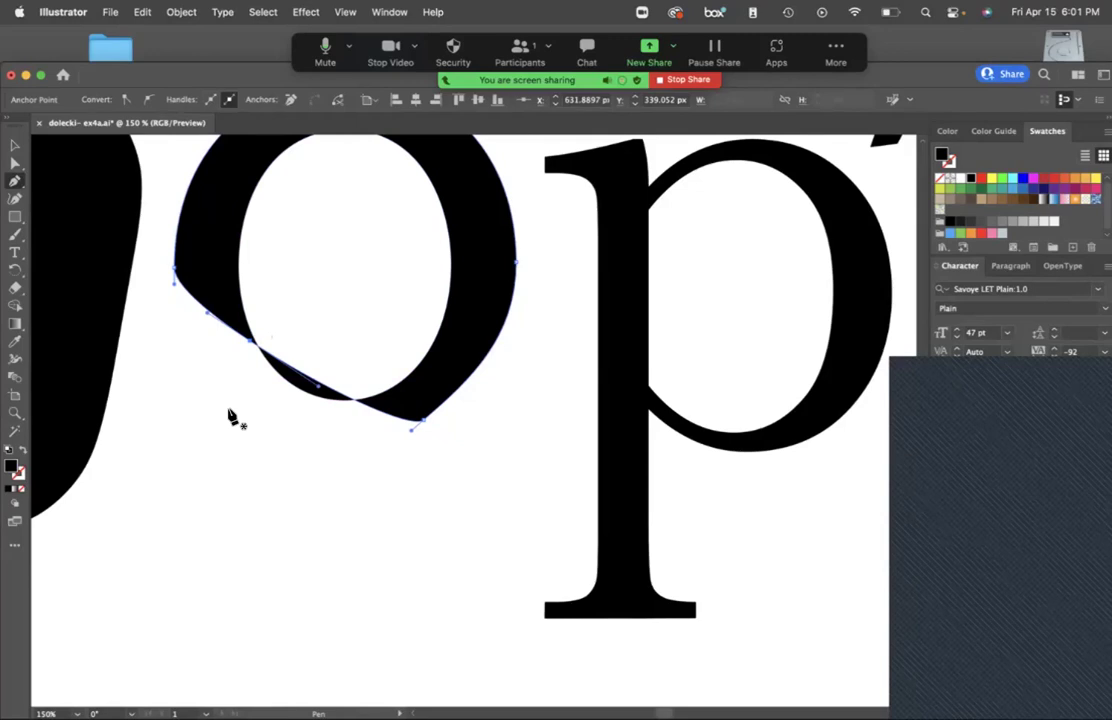
{"action": "key", "text": "a"}
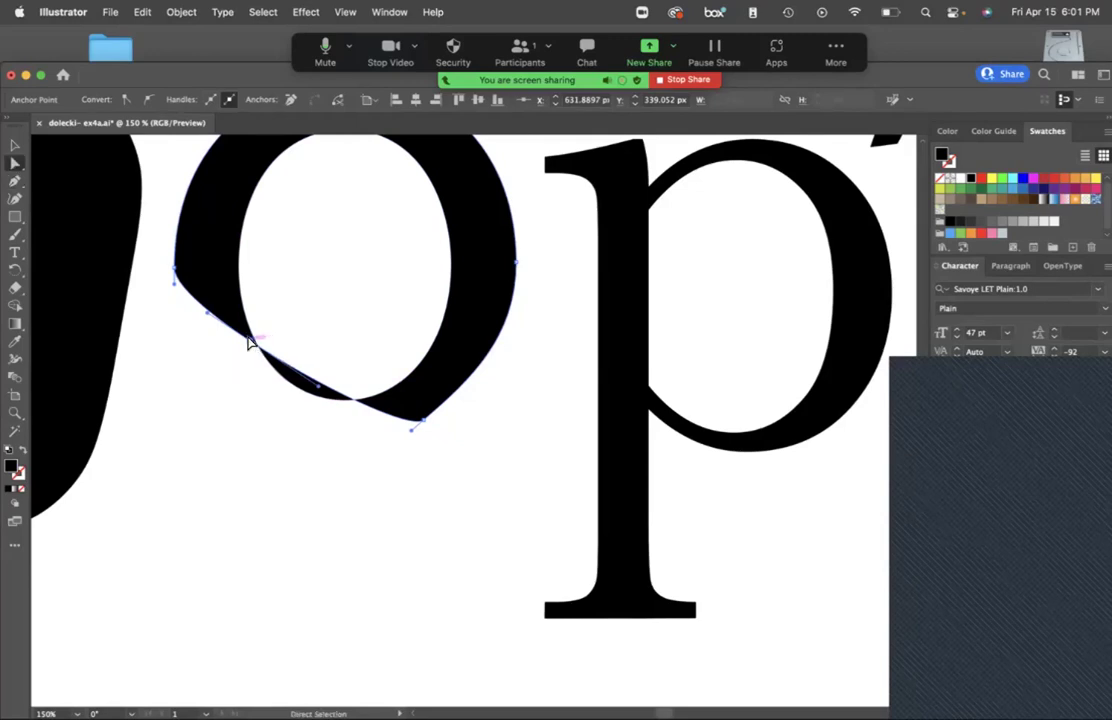
{"action": "left_click_drag", "start_coordinate": [250, 341], "coordinate": [240, 435]}
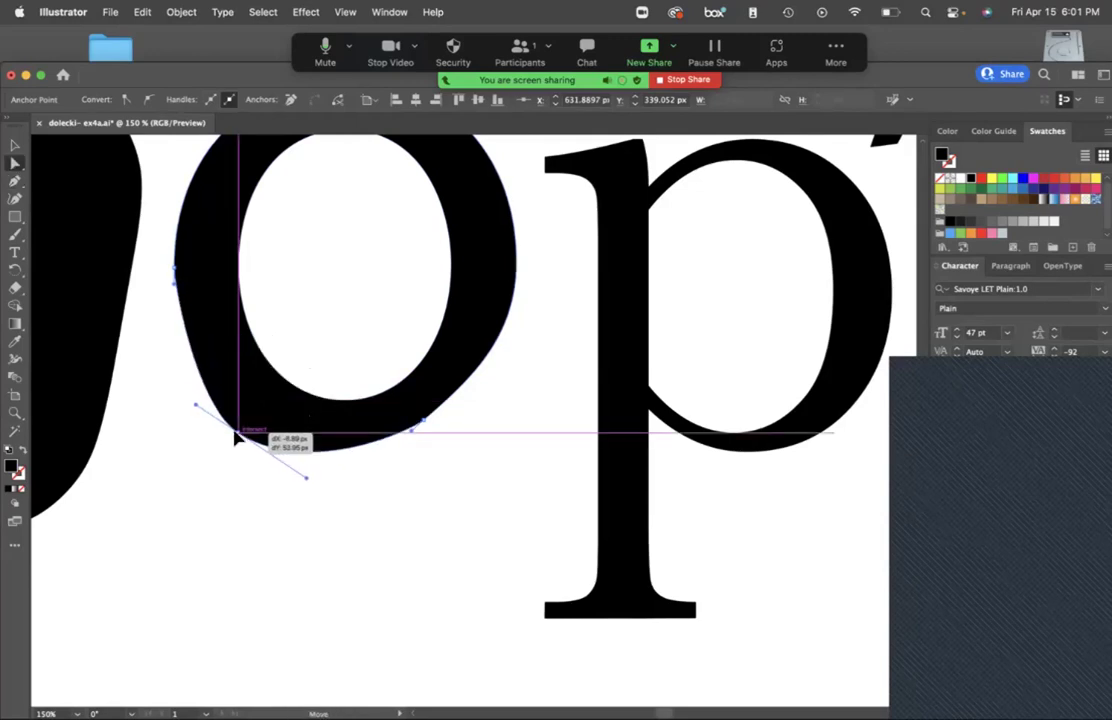
Add an anchor on the o's bottom outer edge, pull it down to X 672 px, Y 426 px and turn its handles nearly vertical.
{"action": "left_click", "coordinate": [351, 455]}
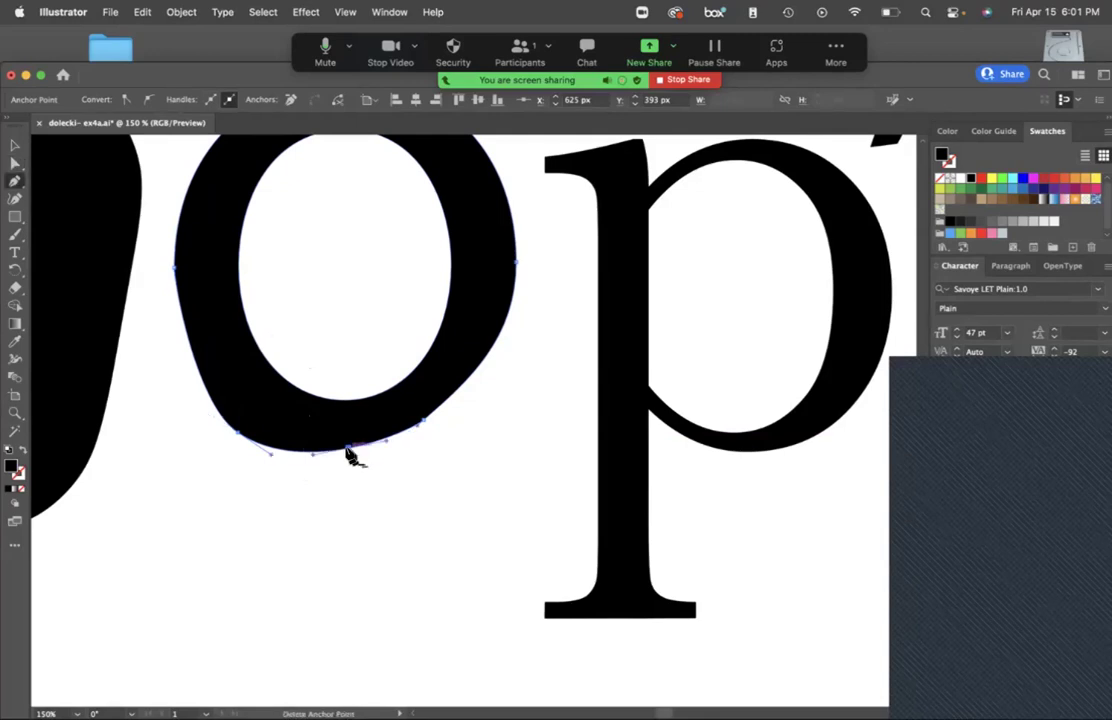
{"action": "left_click_drag", "start_coordinate": [314, 454], "coordinate": [313, 527]}
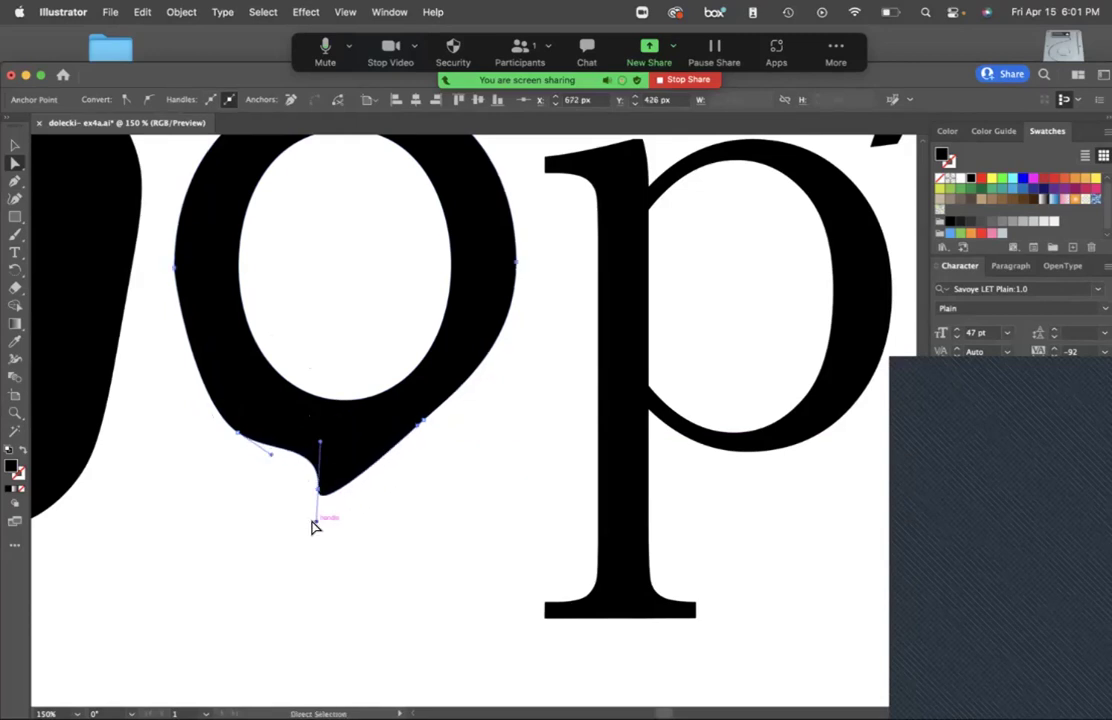
Reshape the o's counter with a new anchor on its lower-right curve and its bottom anchor pulled down to X 688 px, Y 387 px.
{"action": "left_click", "coordinate": [360, 404]}
{"action": "key", "text": "p"}
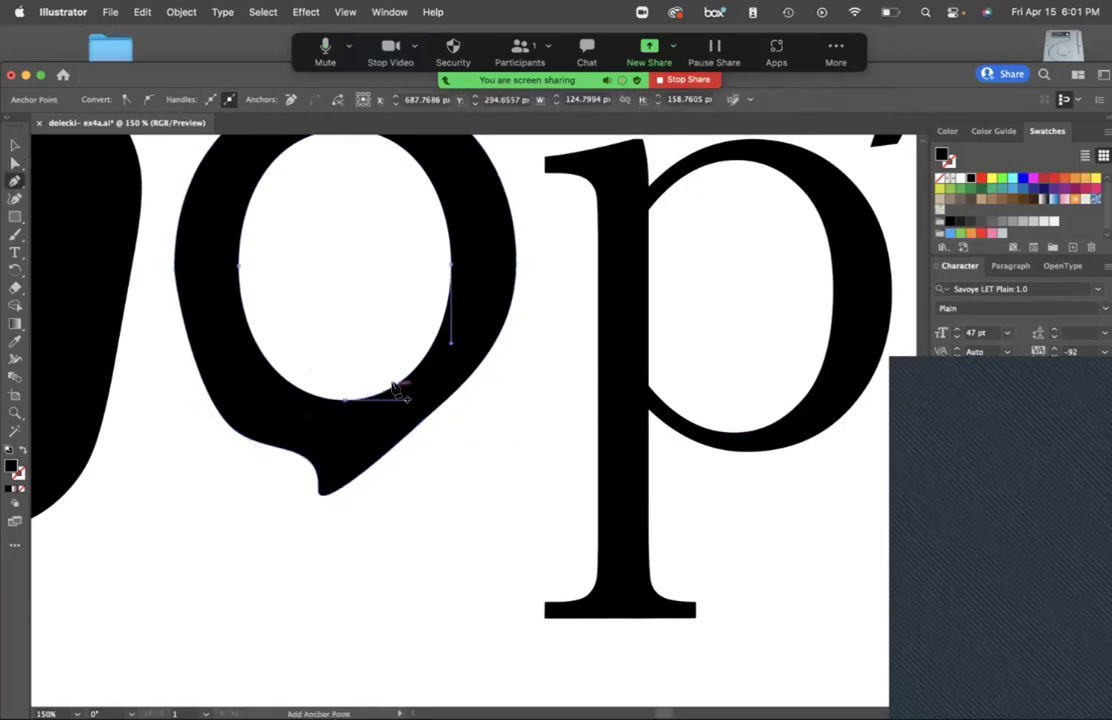
{"action": "left_click", "coordinate": [397, 390]}
{"action": "key", "text": "a"}
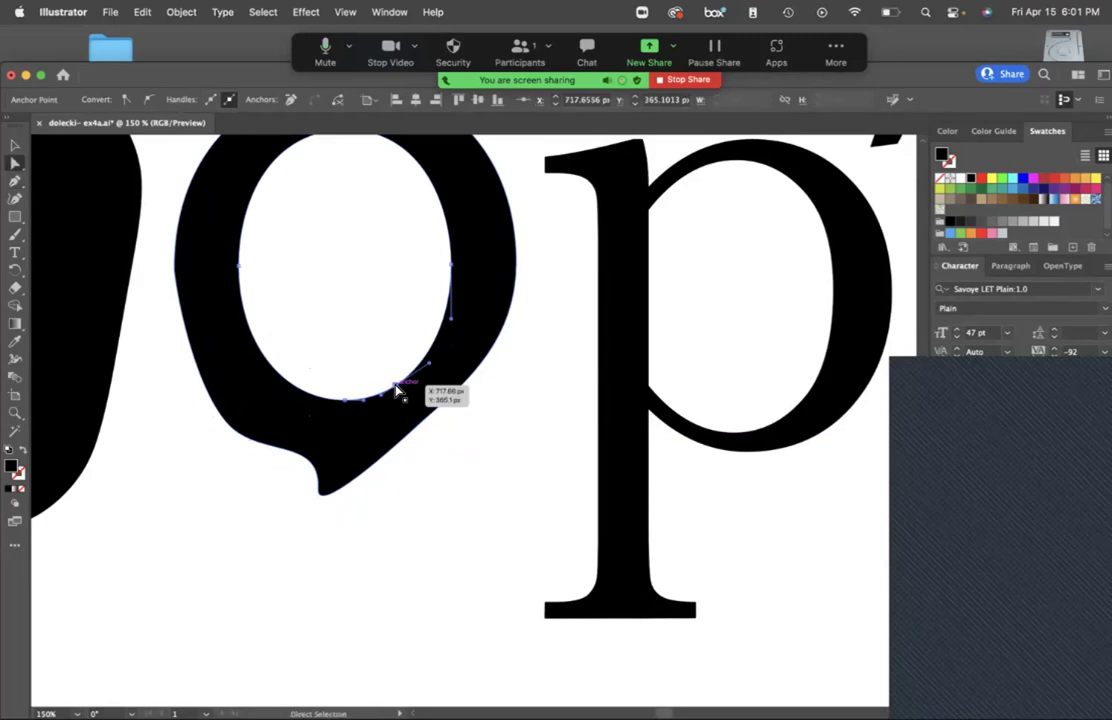
{"action": "left_click_drag", "start_coordinate": [397, 390], "coordinate": [375, 385]}
{"action": "left_click_drag", "start_coordinate": [346, 403], "coordinate": [346, 430]}
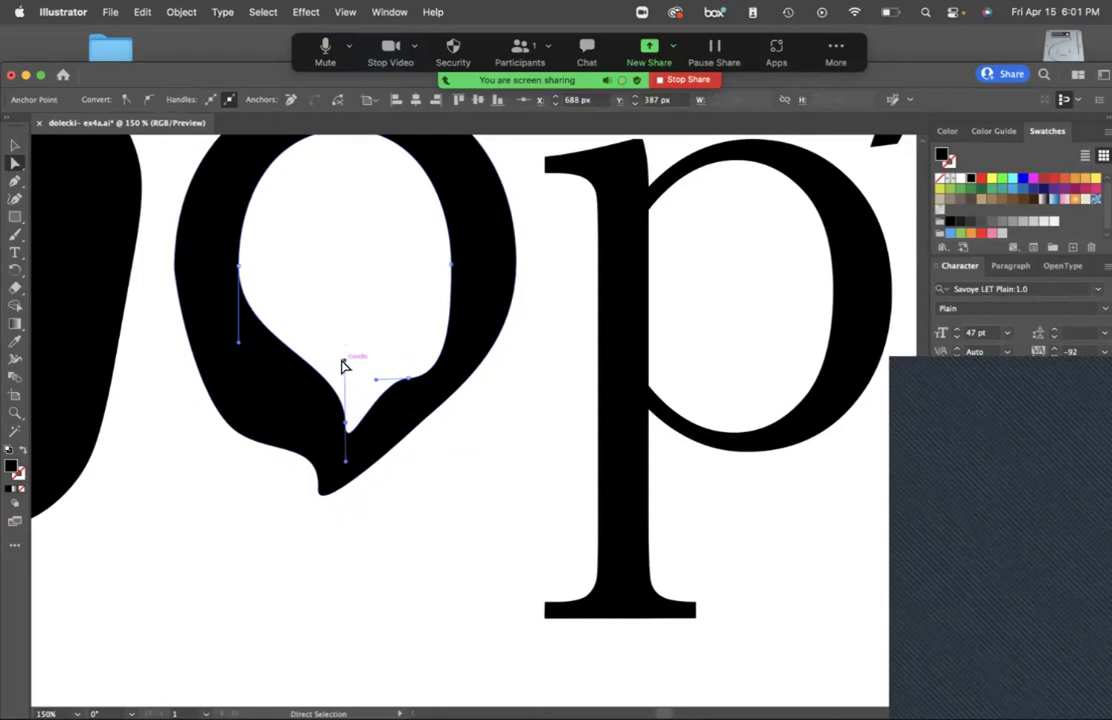
{"action": "left_click_drag", "start_coordinate": [238, 347], "coordinate": [251, 510]}
Select the p's outline at 200% zoom to expose the anchor points of its foot serif.
{"action": "left_click_drag", "start_coordinate": [586, 343], "coordinate": [462, 412]}
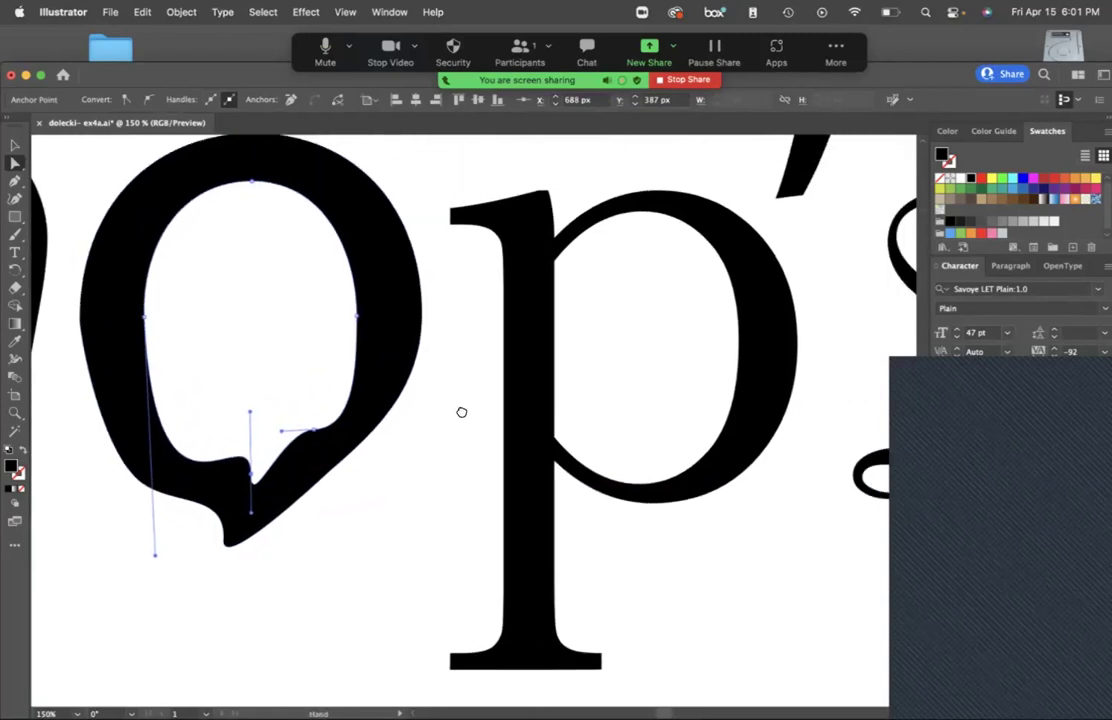
{"action": "left_click_drag", "start_coordinate": [362, 491], "coordinate": [543, 441]}
{"action": "scroll", "coordinate": [276, 459], "scroll_direction": "right", "scroll_amount": 8}
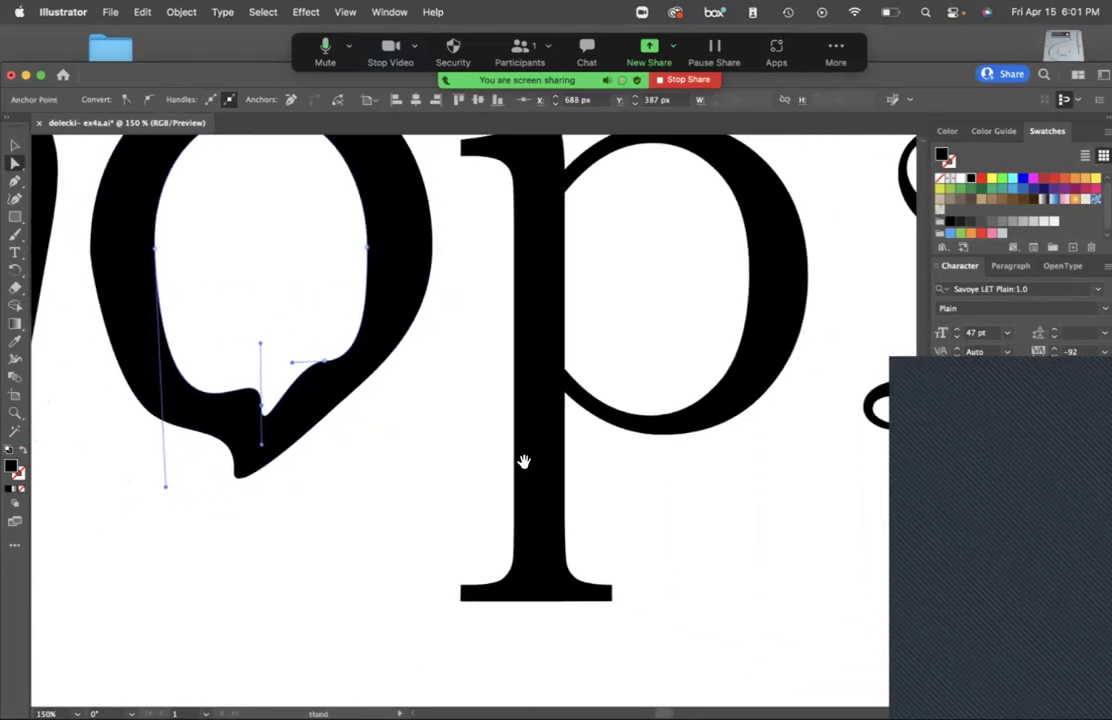
{"action": "left_click_drag", "start_coordinate": [516, 540], "coordinate": [628, 499]}
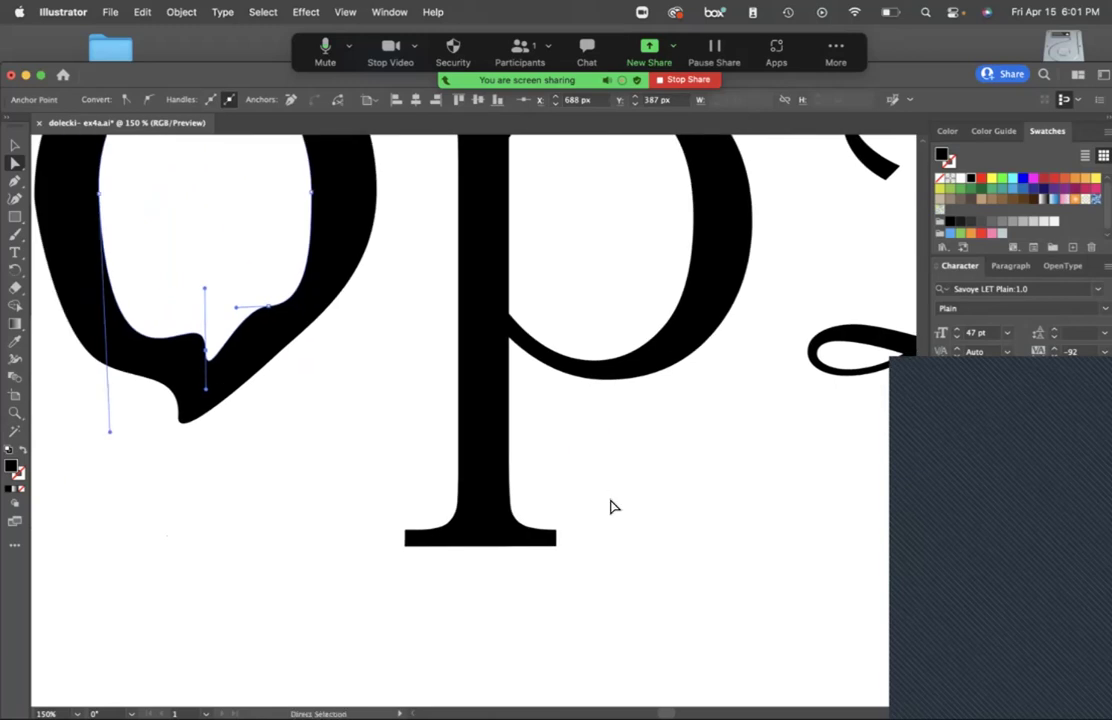
{"action": "key", "text": "super+equal"}
{"action": "left_click_drag", "start_coordinate": [829, 558], "coordinate": [479, 429]}
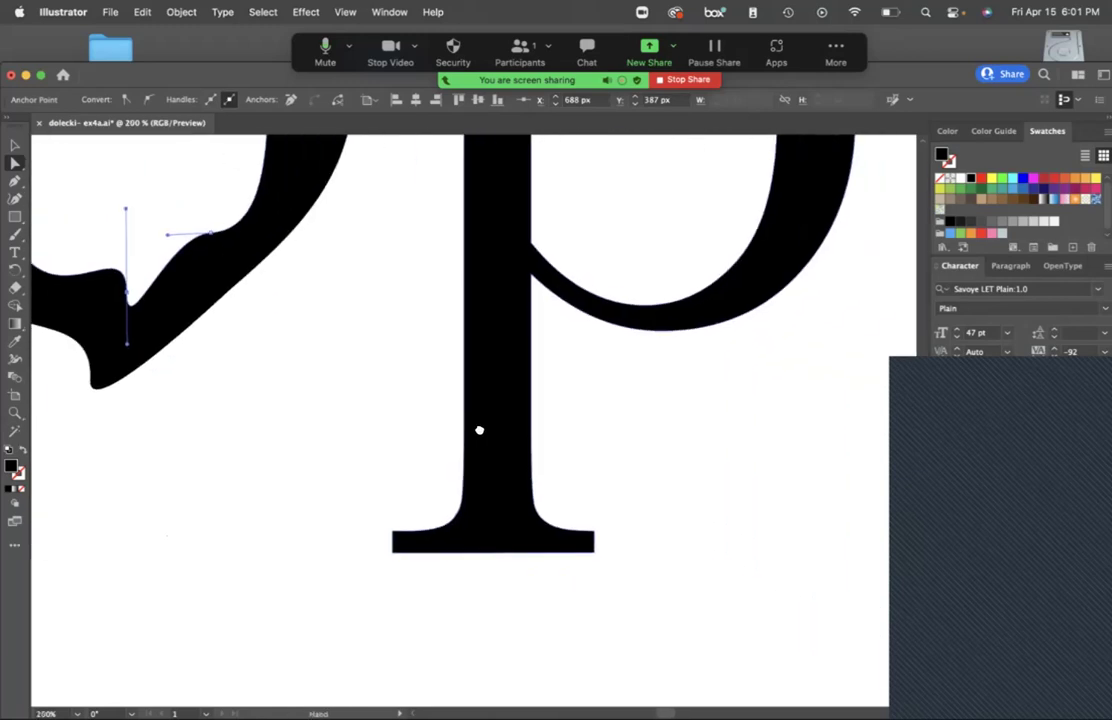
{"action": "left_click", "coordinate": [493, 545]}
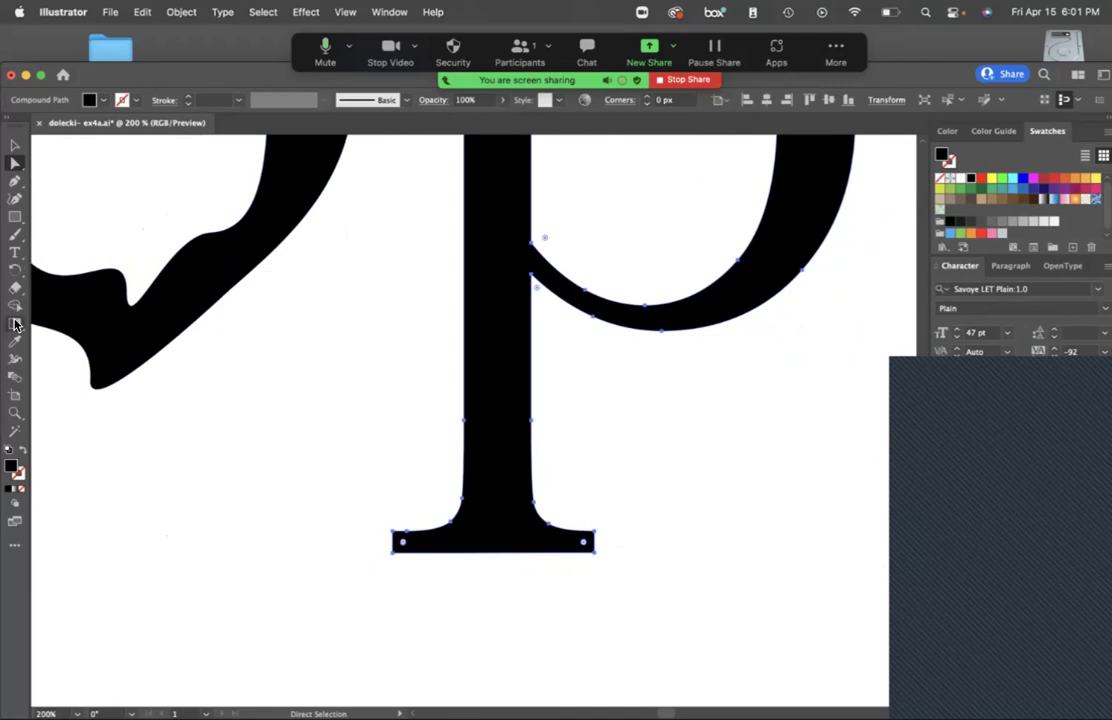
Delete the lower-left corner anchor of the p's foot serif, and undo the deletion.
{"action": "left_click", "coordinate": [17, 183]}
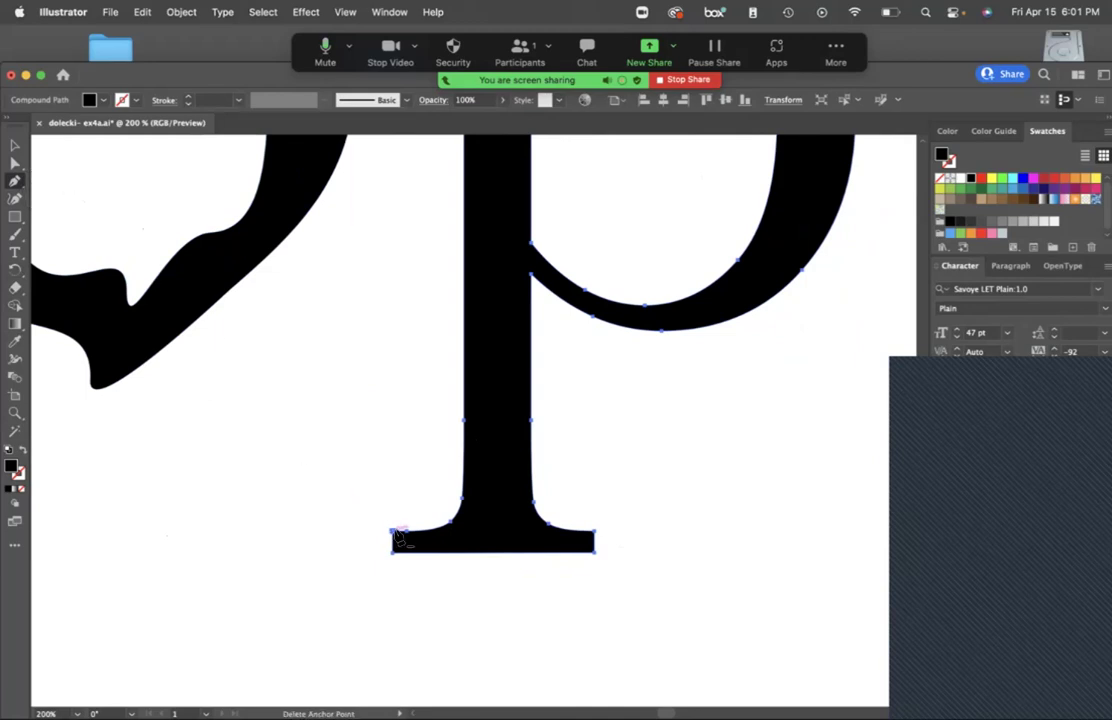
{"action": "left_click", "coordinate": [392, 551]}
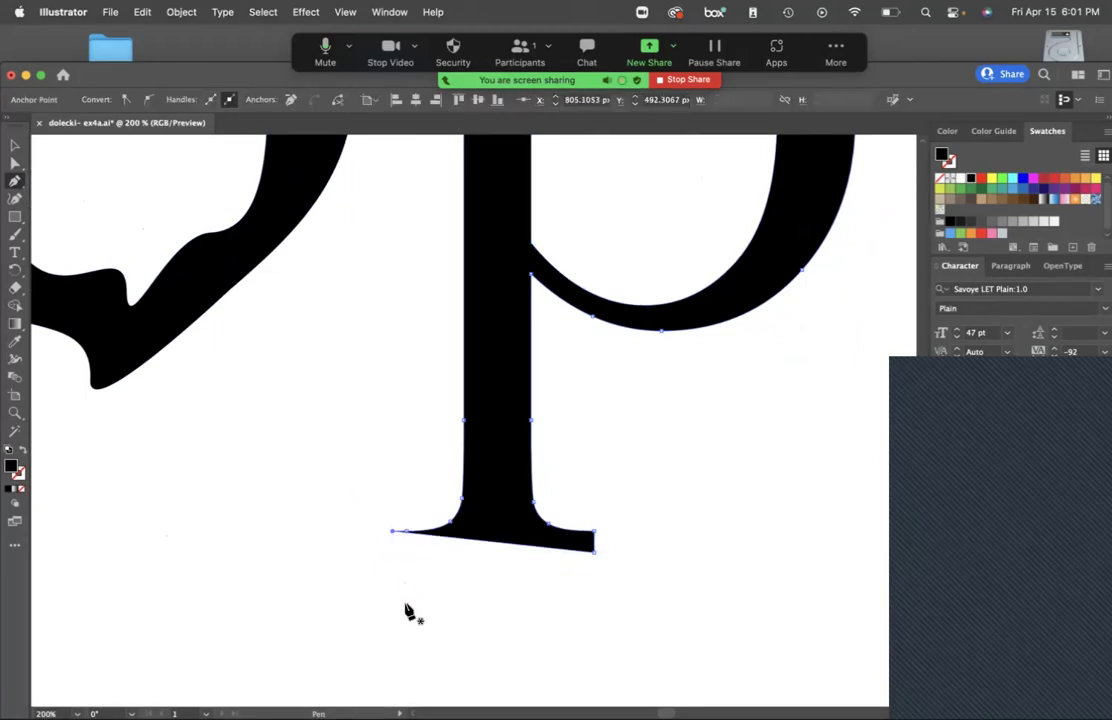
{"action": "key", "text": "super+z"}
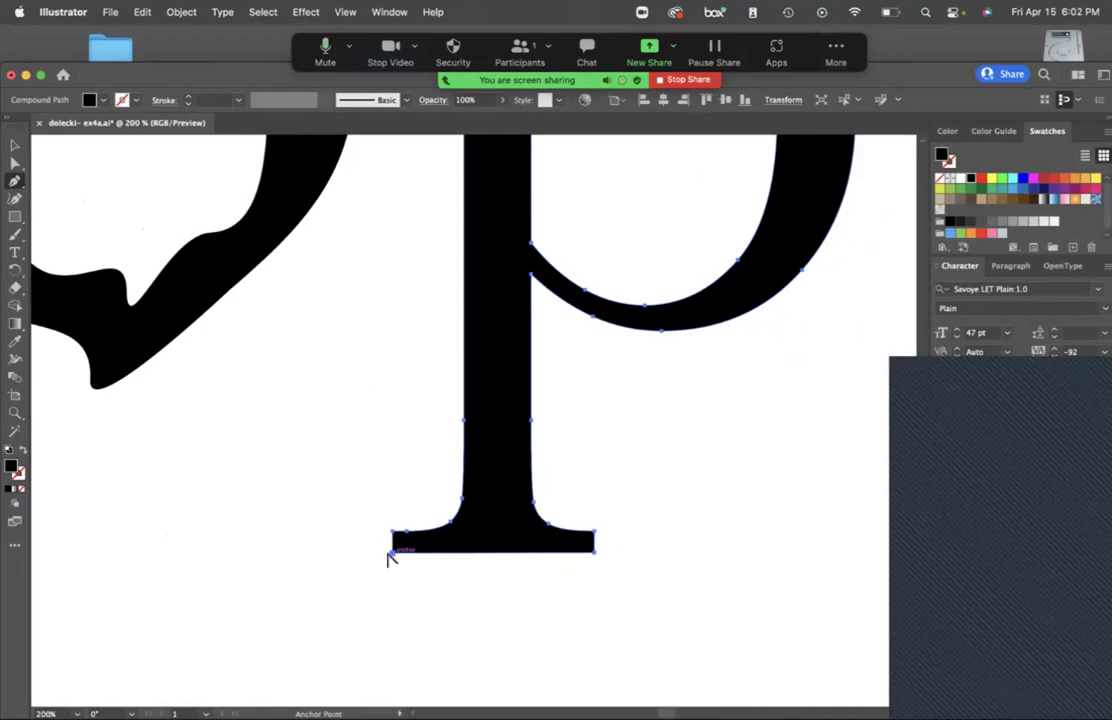
Convert the lower-left, lower-right and upper-right corners of the p's foot serif into curves with the Anchor Point tool.
{"action": "left_click_drag", "start_coordinate": [15, 181], "coordinate": [90, 199]}
{"action": "left_click", "coordinate": [390, 555]}
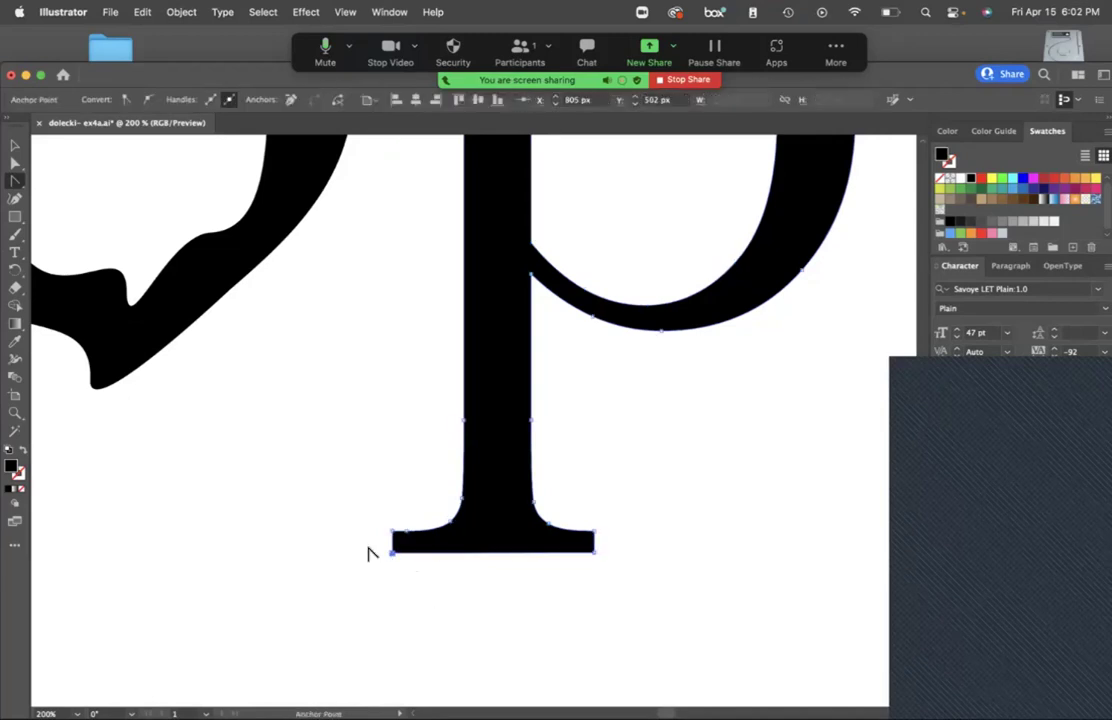
{"action": "left_click_drag", "start_coordinate": [392, 556], "coordinate": [340, 541]}
{"action": "left_click_drag", "start_coordinate": [594, 551], "coordinate": [615, 527]}
{"action": "scroll", "coordinate": [530, 515], "scroll_direction": "right", "scroll_amount": 6}
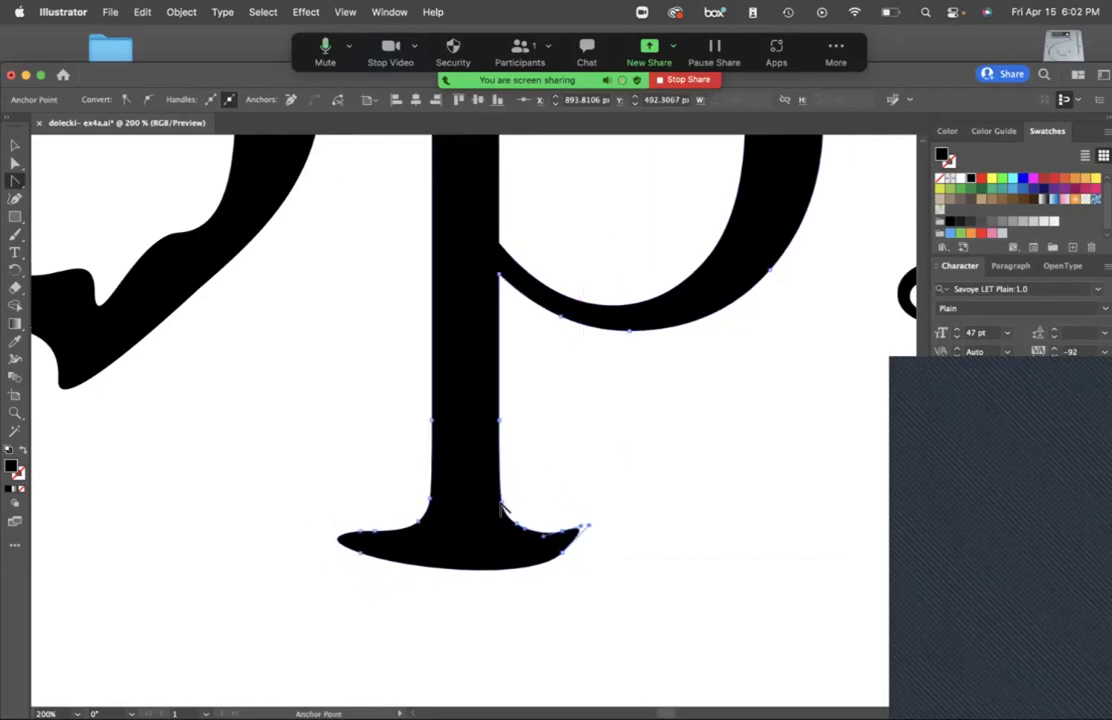
{"action": "scroll", "coordinate": [500, 510], "scroll_direction": "right", "scroll_amount": 5}
{"action": "scroll", "coordinate": [500, 510], "scroll_direction": "left", "scroll_amount": 2}
{"action": "scroll", "coordinate": [495, 525], "scroll_direction": "down", "scroll_amount": 5}
{"action": "scroll", "coordinate": [487, 542], "scroll_direction": "up", "scroll_amount": 10}
{"action": "scroll", "coordinate": [402, 563], "scroll_direction": "down", "scroll_amount": 7}
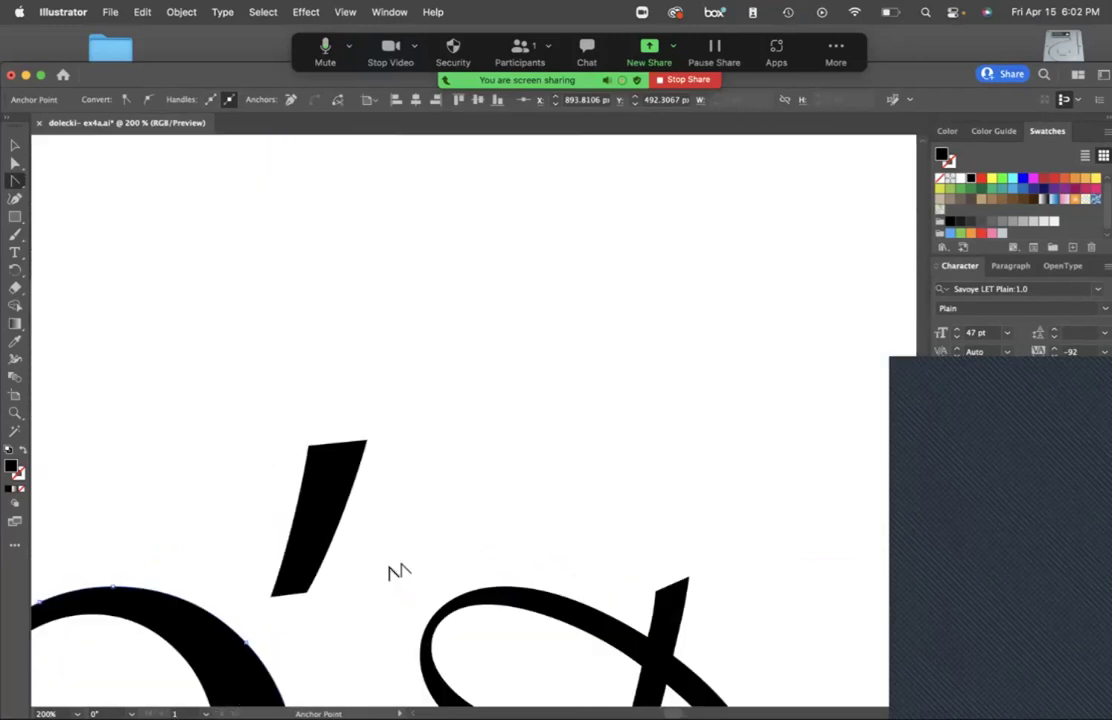
Round the apostrophe's lower-right corner and the tip of the p's upper-left serif with the Anchor Point tool.
{"action": "left_click_drag", "start_coordinate": [302, 596], "coordinate": [295, 623]}
{"action": "scroll", "coordinate": [315, 603], "scroll_direction": "left", "scroll_amount": 6}
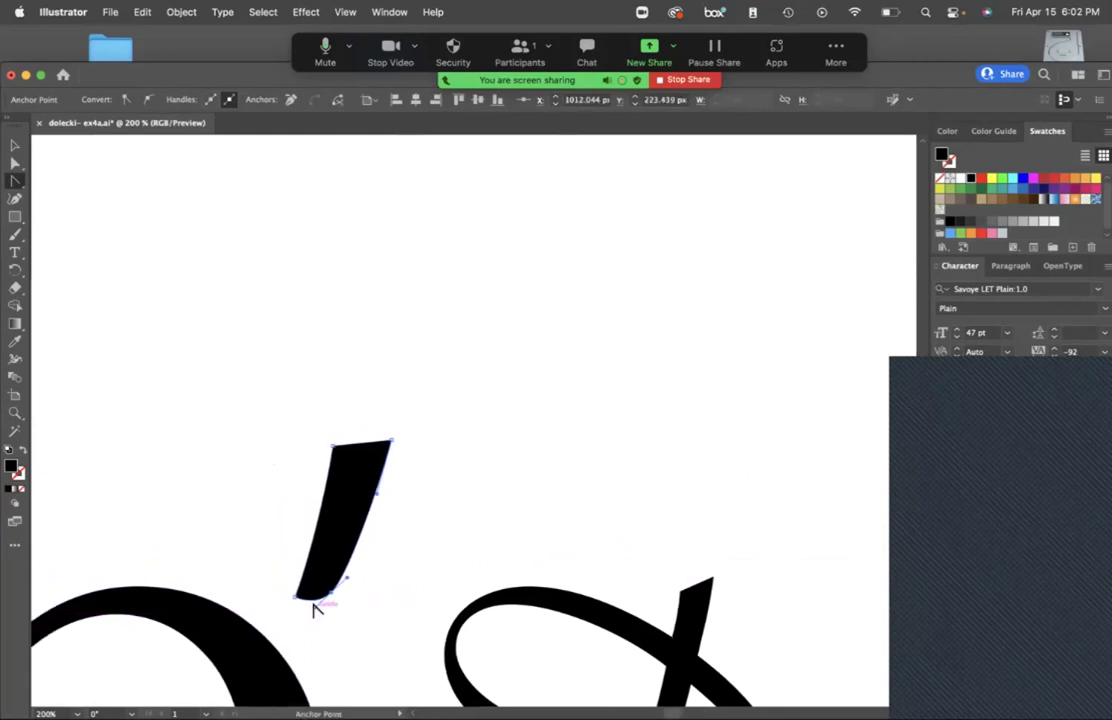
{"action": "scroll", "coordinate": [313, 605], "scroll_direction": "down", "scroll_amount": 10}
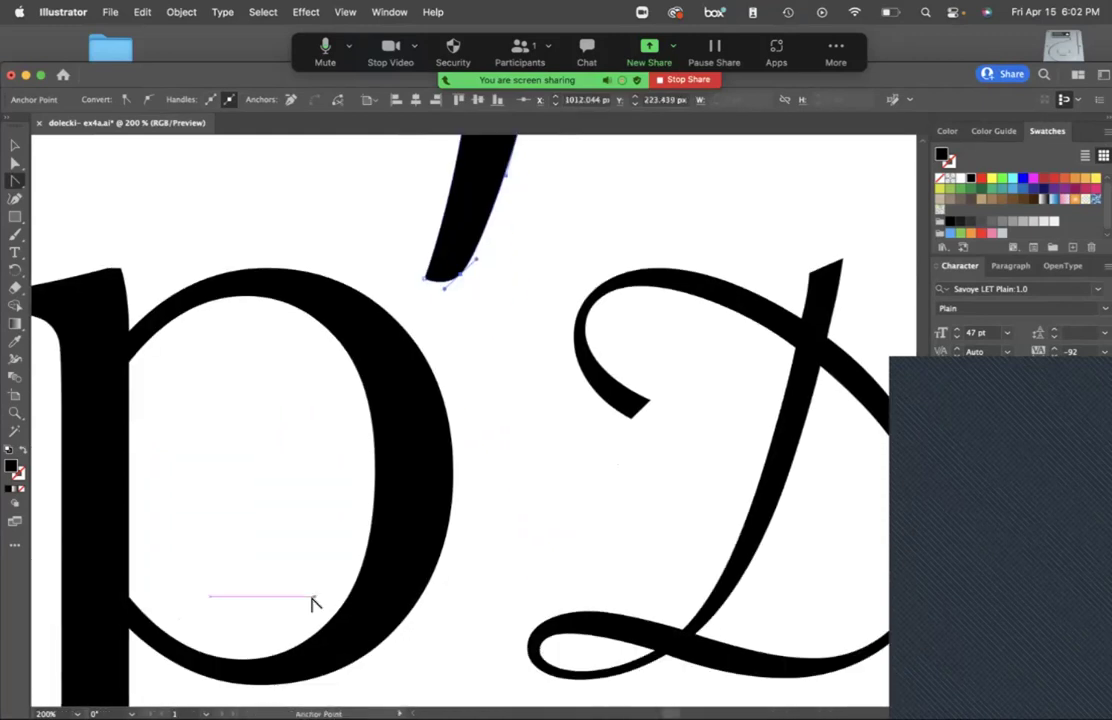
{"action": "scroll", "coordinate": [122, 350], "scroll_direction": "left", "scroll_amount": 6}
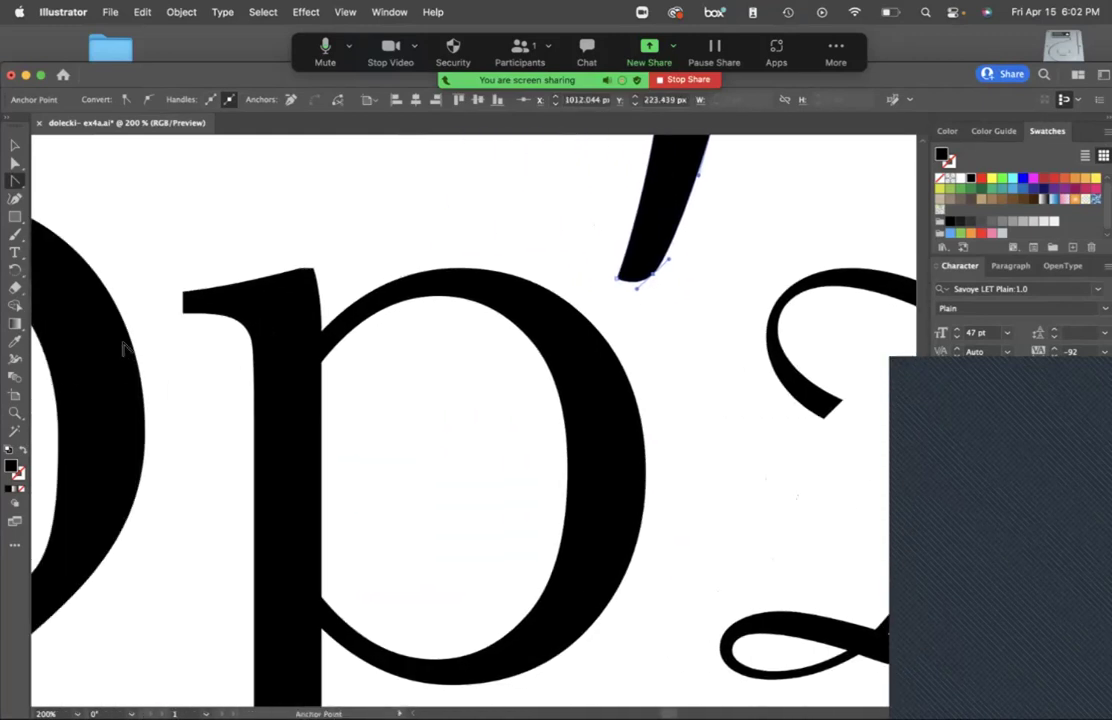
{"action": "left_click", "coordinate": [172, 304], "text": "super"}
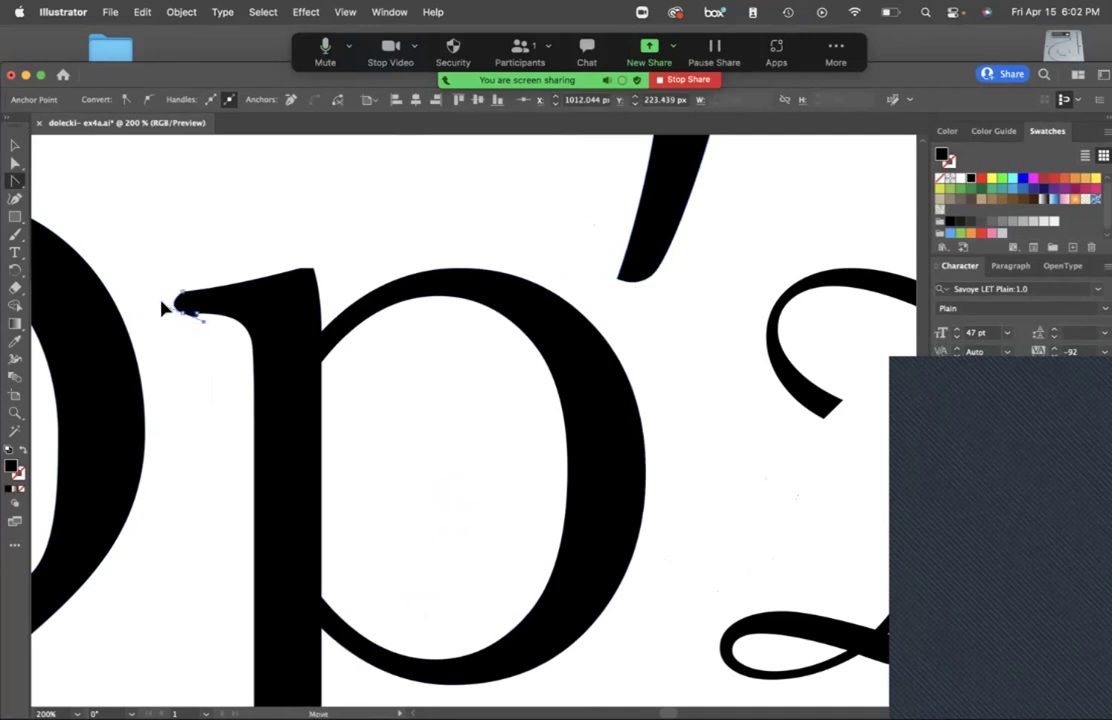
{"action": "scroll", "coordinate": [290, 425], "scroll_direction": "left", "scroll_amount": 1}
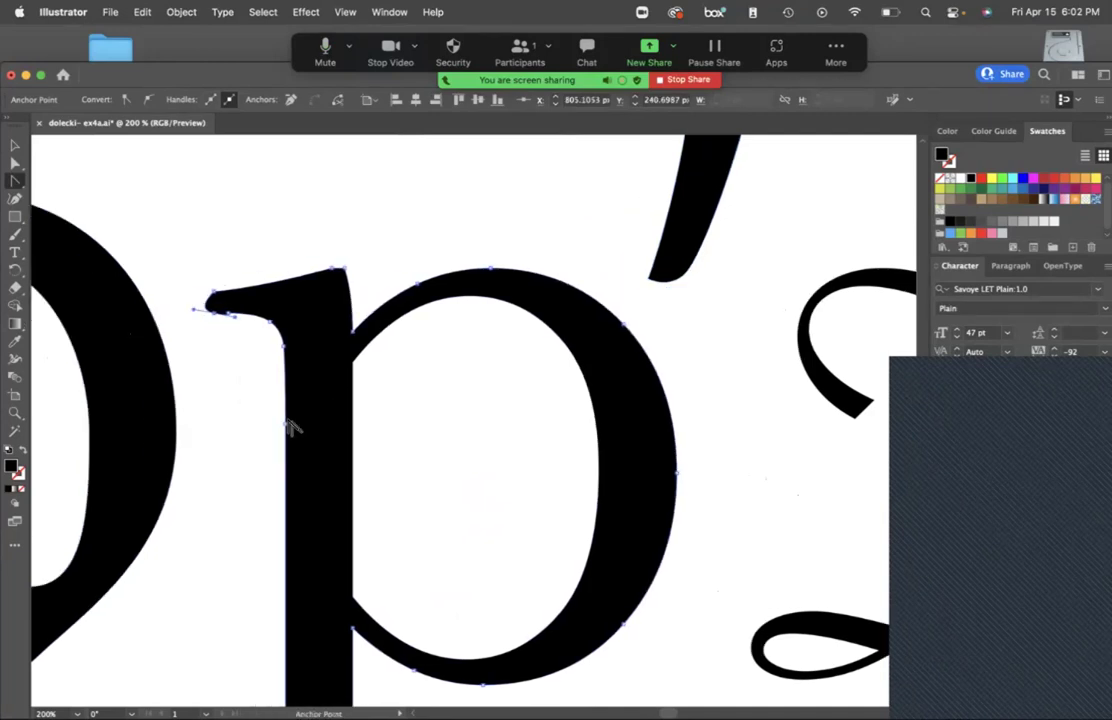
Pull anchors on the bottom edge of the bold first o's outline downward to form uneven drips.
{"action": "key", "text": "super+minus"}
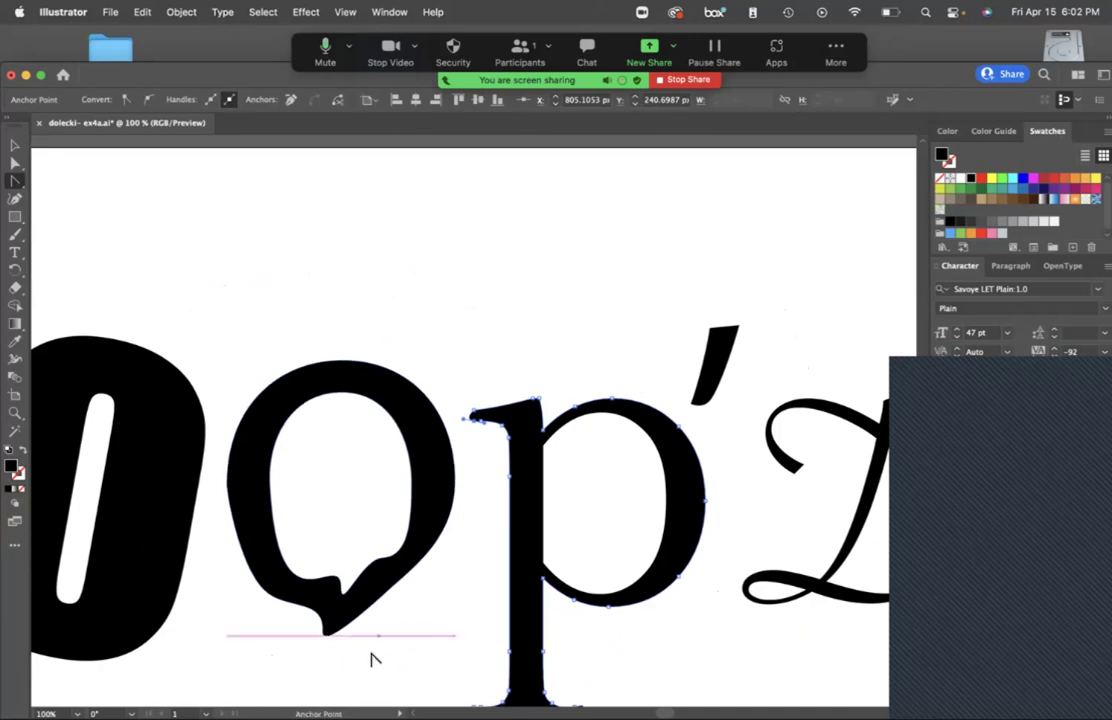
{"action": "left_click_drag", "start_coordinate": [377, 660], "coordinate": [335, 424]}
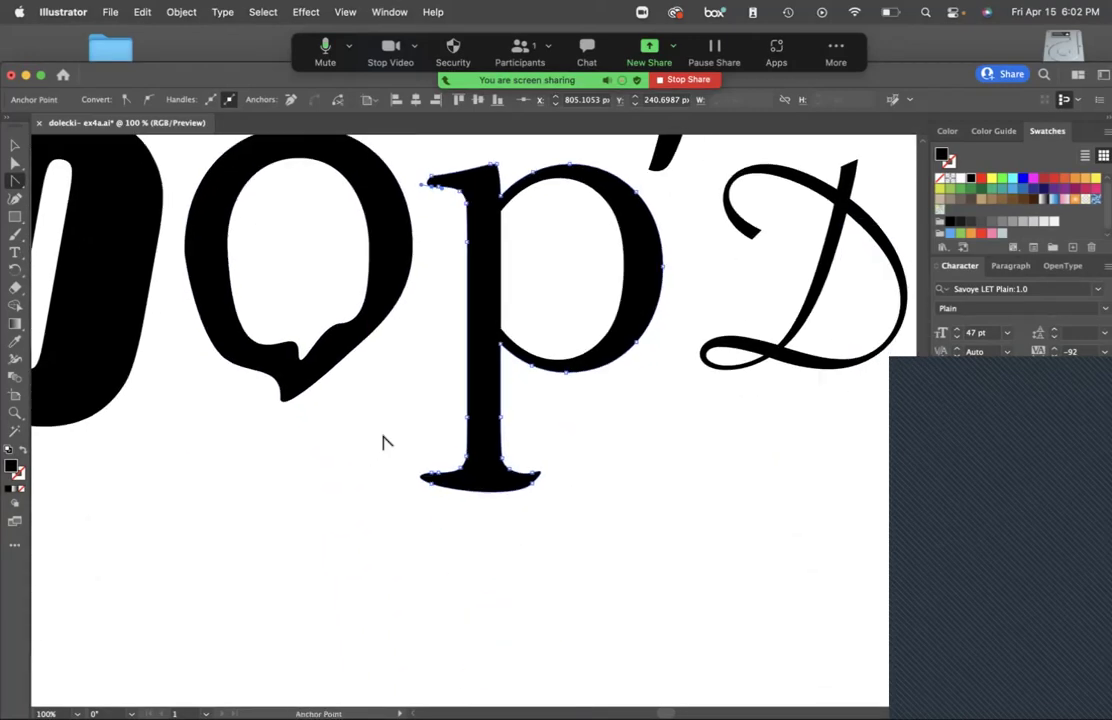
{"action": "left_click", "coordinate": [15, 163]}
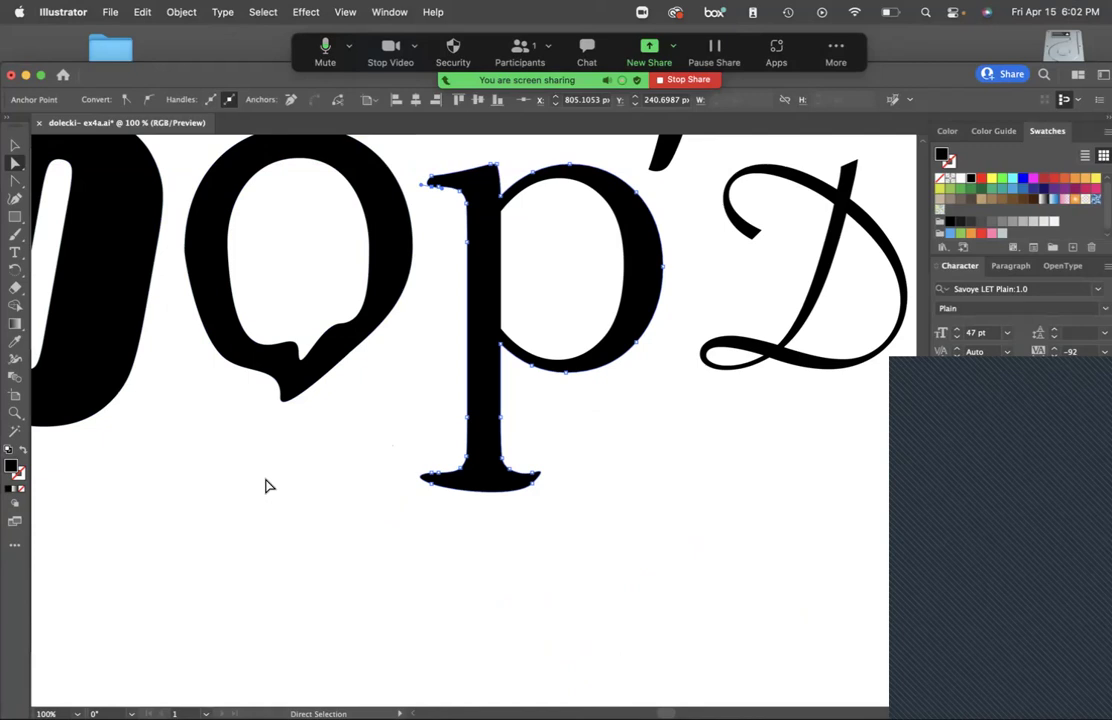
{"action": "left_click_drag", "start_coordinate": [265, 486], "coordinate": [427, 499]}
{"action": "left_click", "coordinate": [231, 447]}
{"action": "left_click", "coordinate": [229, 449]}
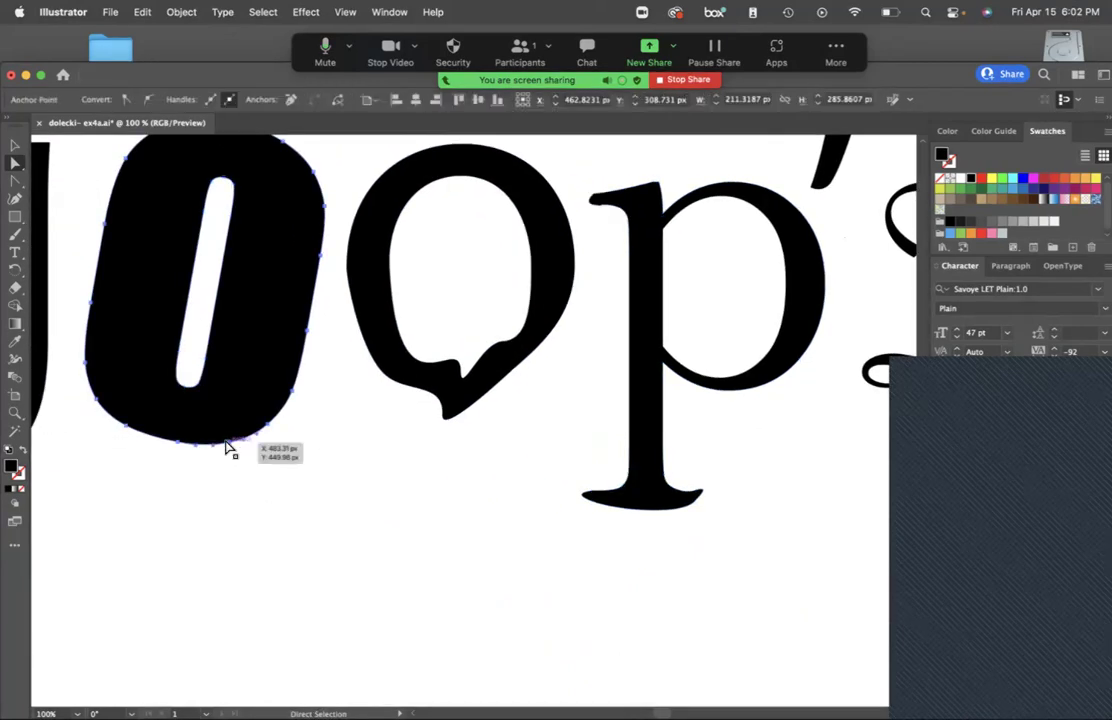
{"action": "left_click_drag", "start_coordinate": [243, 444], "coordinate": [246, 472]}
Widen the base of the bold o's counter by moving its lower anchors outward, and delete the anchor on its upper-right side.
{"action": "left_click_drag", "start_coordinate": [182, 445], "coordinate": [257, 333]}
{"action": "left_click", "coordinate": [204, 362]}
{"action": "left_click", "coordinate": [231, 214]}
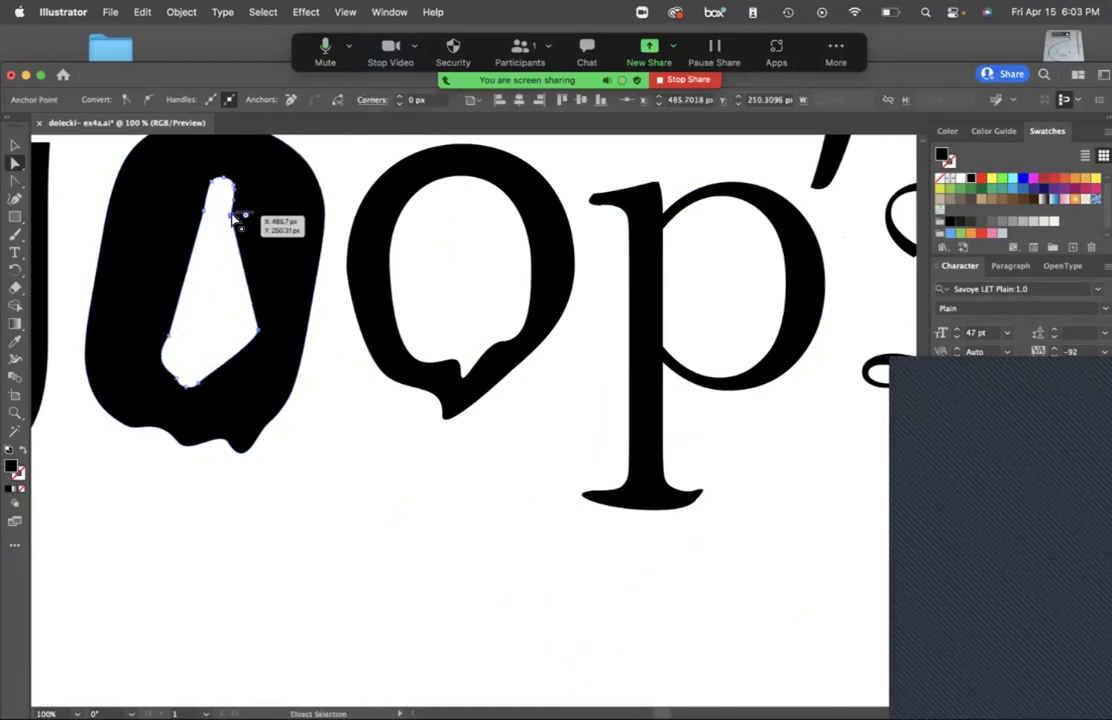
{"action": "key", "text": "p"}
{"action": "left_click", "coordinate": [232, 215]}
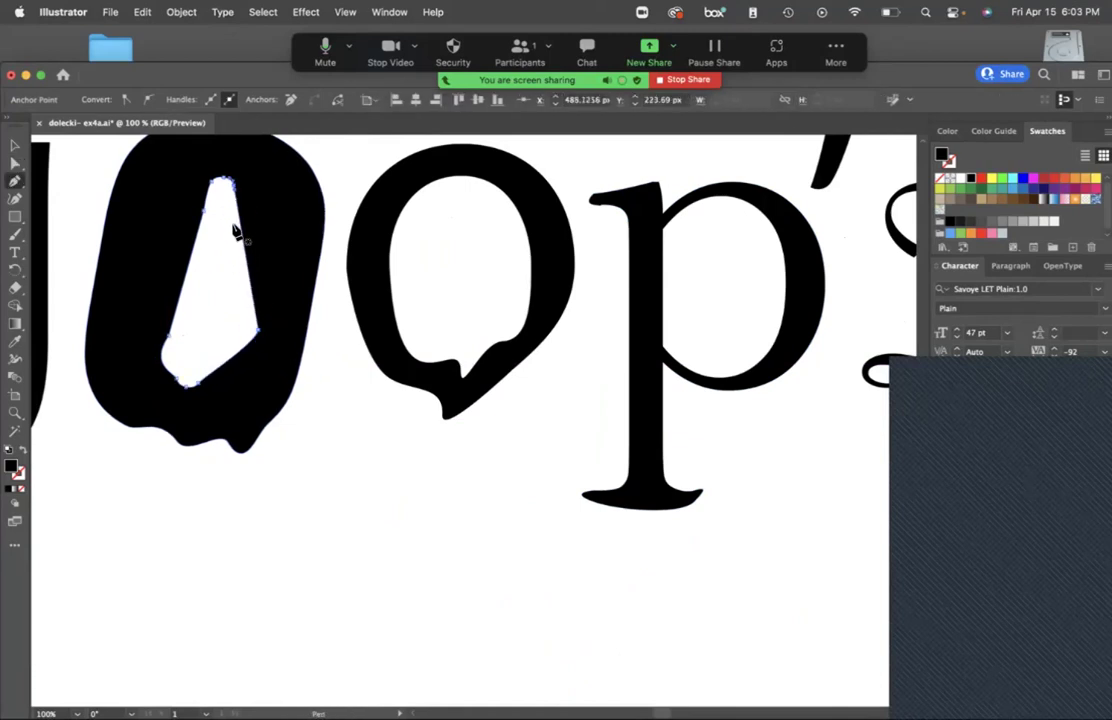
Move the bottom anchor of the g's tail to X 243 px, Y 498 px to start a drip.
{"action": "scroll", "coordinate": [240, 398], "scroll_direction": "left", "scroll_amount": 5}
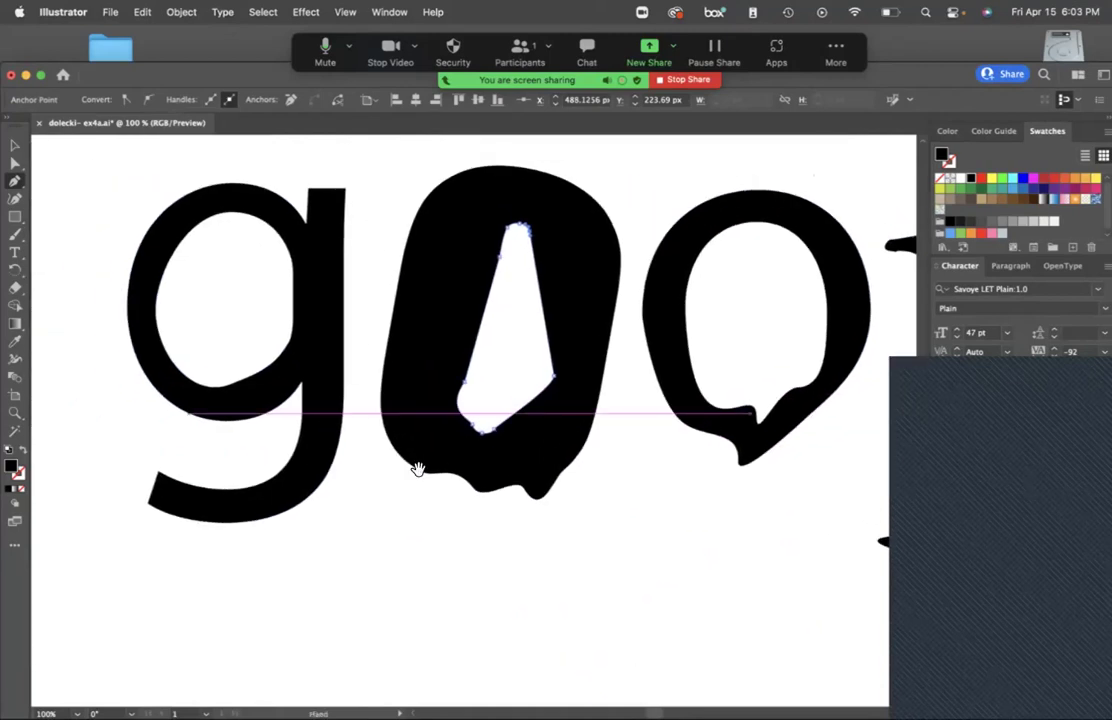
{"action": "key", "text": "a"}
{"action": "left_click", "coordinate": [287, 508]}
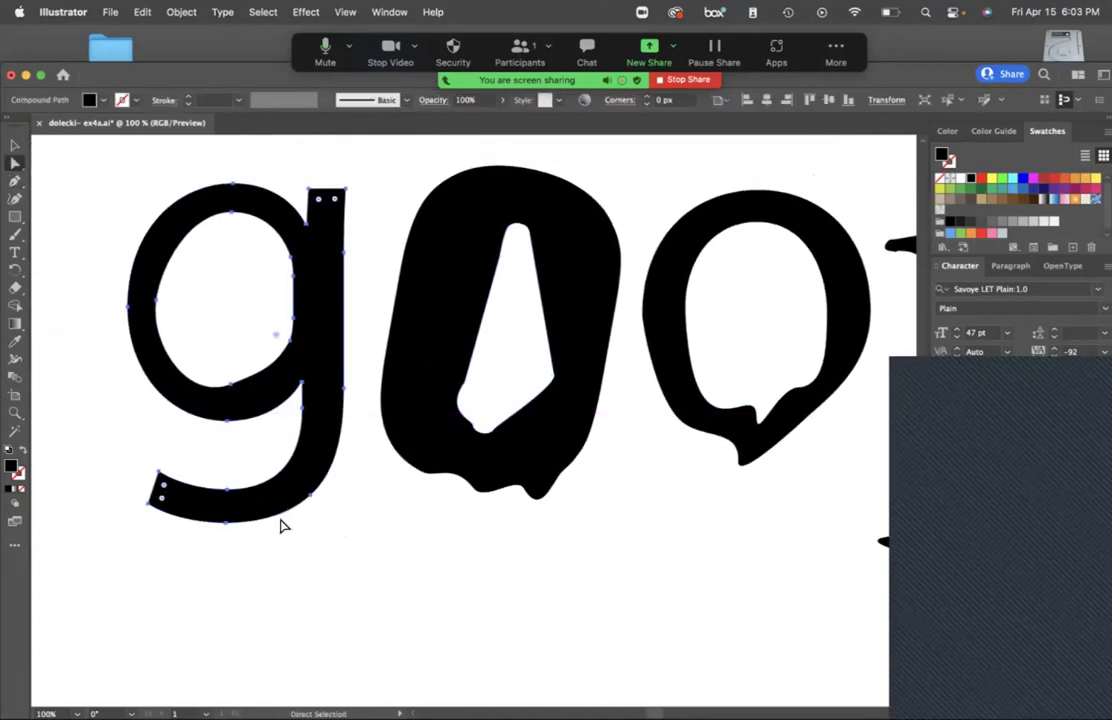
{"action": "left_click_drag", "start_coordinate": [225, 530], "coordinate": [258, 515]}
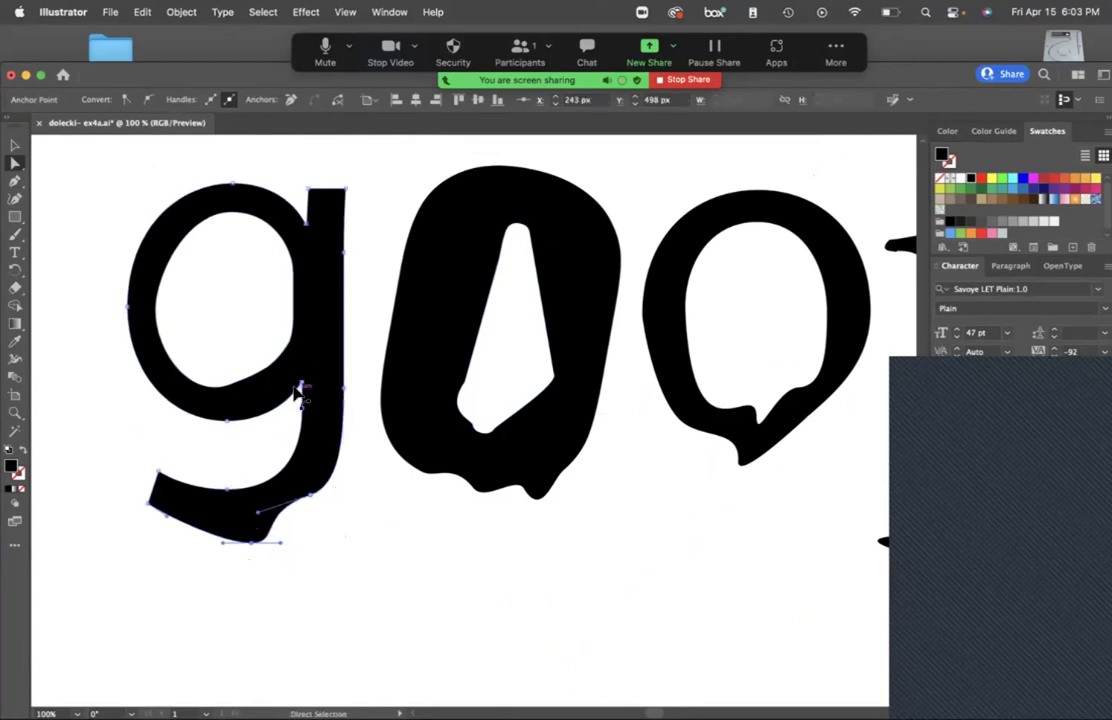
Reshape the underside of the g's bowl into a drip and add an anchor on its lower-left curve with the Pen tool.
{"action": "left_click_drag", "start_coordinate": [287, 407], "coordinate": [256, 465]}
{"action": "left_click_drag", "start_coordinate": [227, 423], "coordinate": [203, 435]}
{"action": "key", "text": "p"}
{"action": "left_click", "coordinate": [165, 393]}
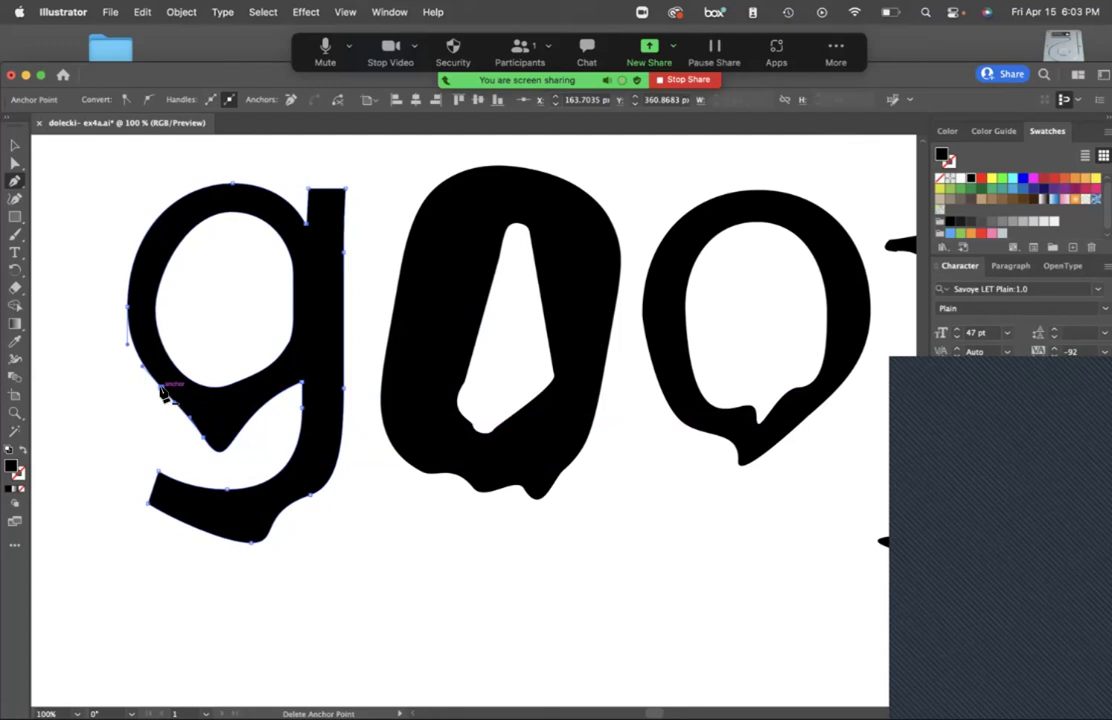
Move the bowl's new lower-left anchor to X 154 px, Y 361 px, and widen the tail's drip with its lowest anchor at X 240 px, Y 504 px.
{"action": "key", "text": "a"}
{"action": "left_click_drag", "start_coordinate": [150, 394], "coordinate": [120, 372]}
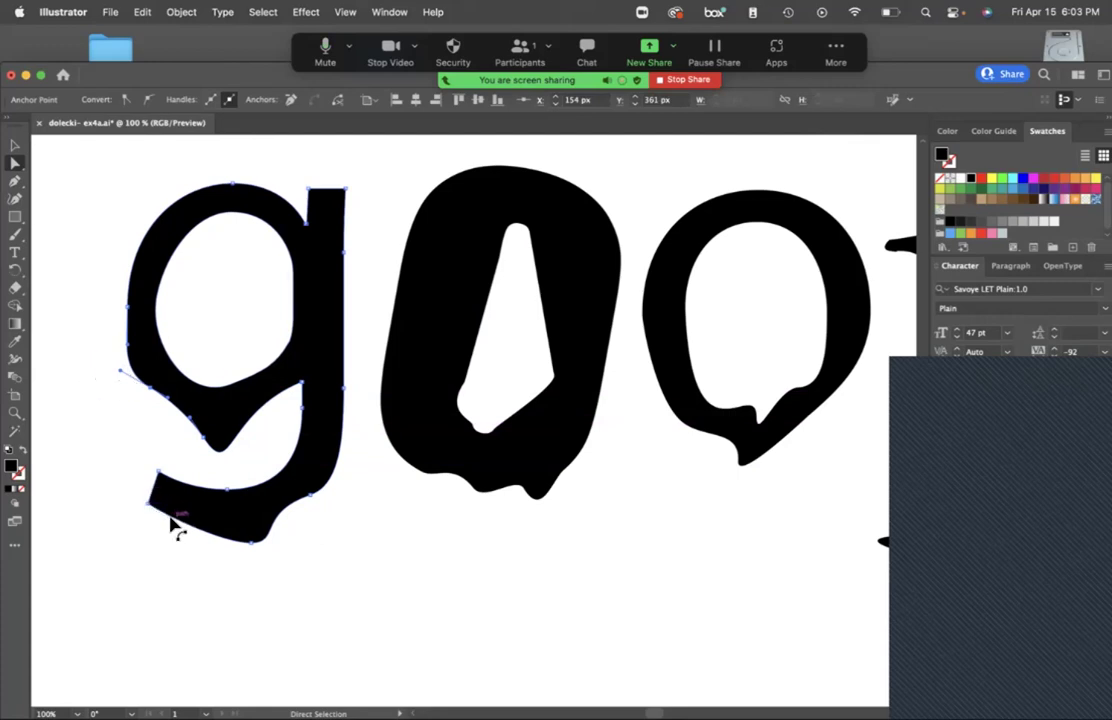
{"action": "left_click", "coordinate": [198, 536]}
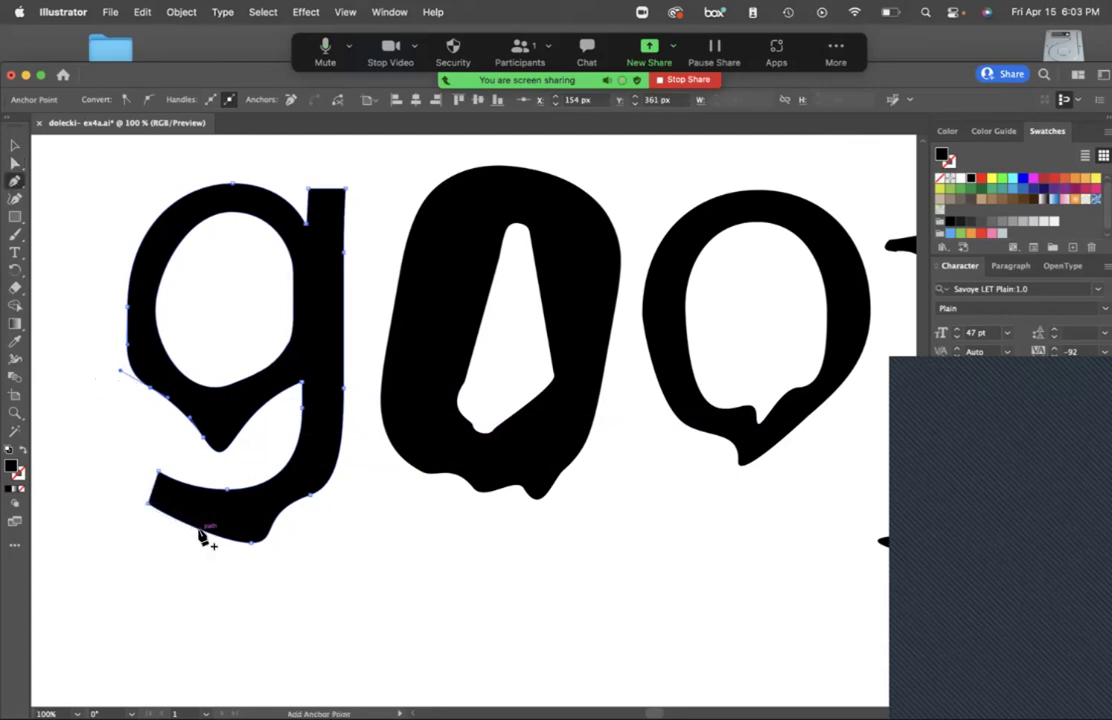
{"action": "left_click_drag", "start_coordinate": [197, 532], "coordinate": [251, 556]}
{"action": "left_click_drag", "start_coordinate": [652, 524], "coordinate": [211, 504]}
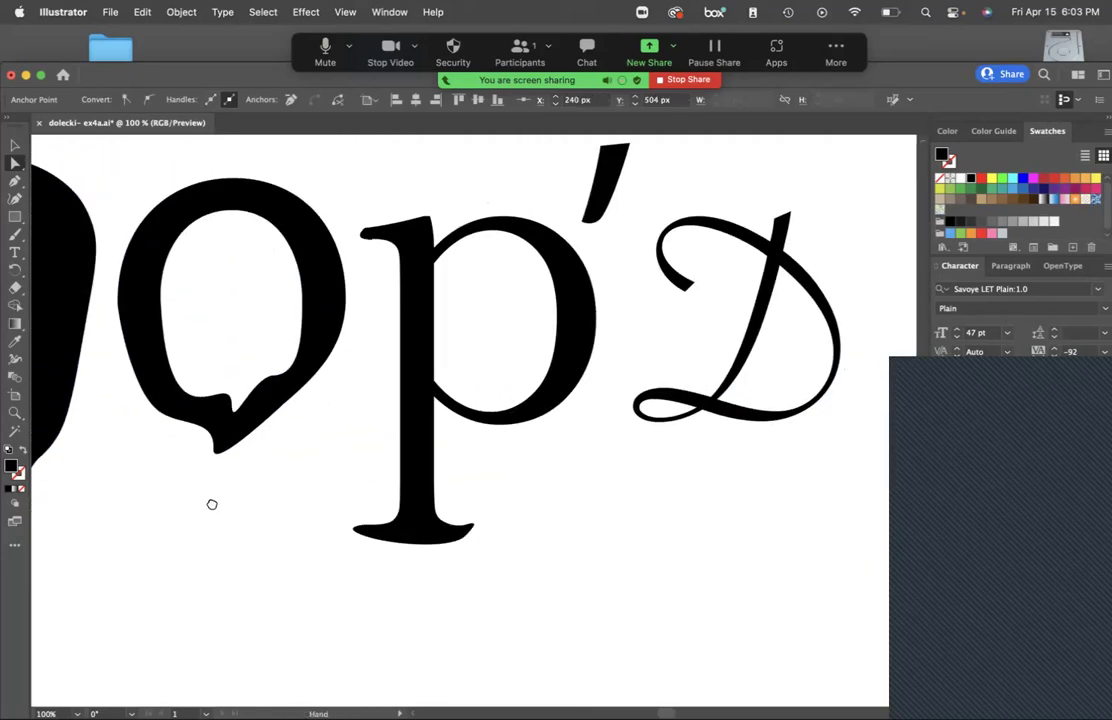
{"action": "left_click", "coordinate": [713, 416]}
{"action": "left_click_drag", "start_coordinate": [452, 511], "coordinate": [822, 521]}
{"action": "left_click_drag", "start_coordinate": [420, 457], "coordinate": [490, 442]}
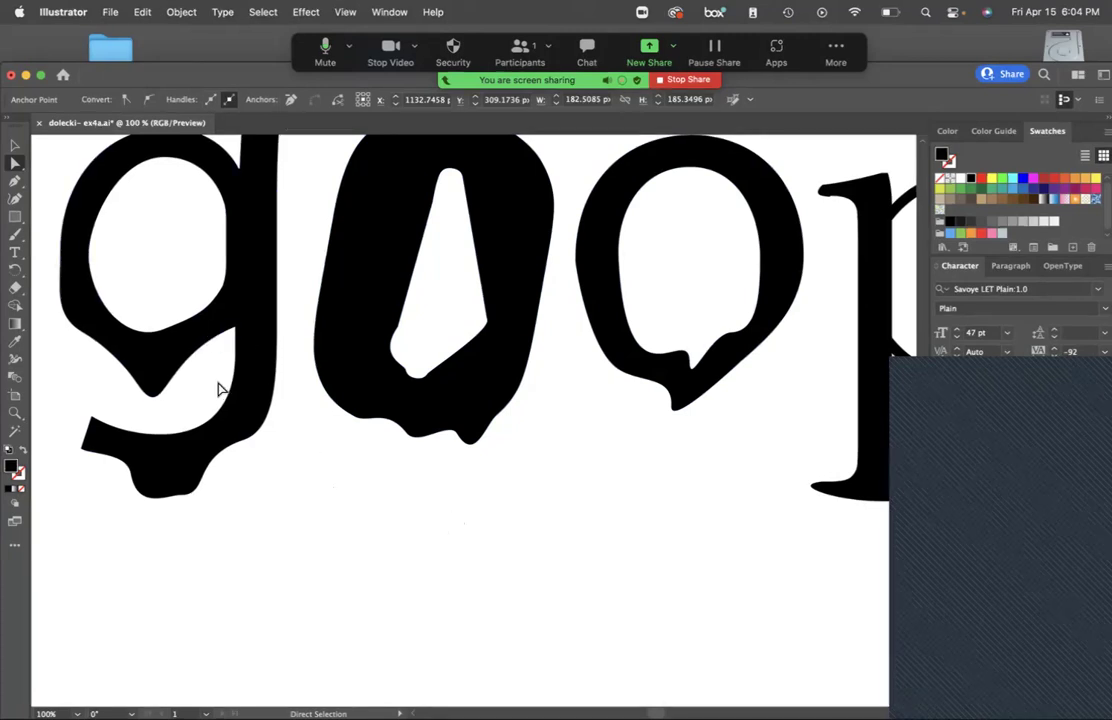
{"action": "left_click", "coordinate": [15, 146]}
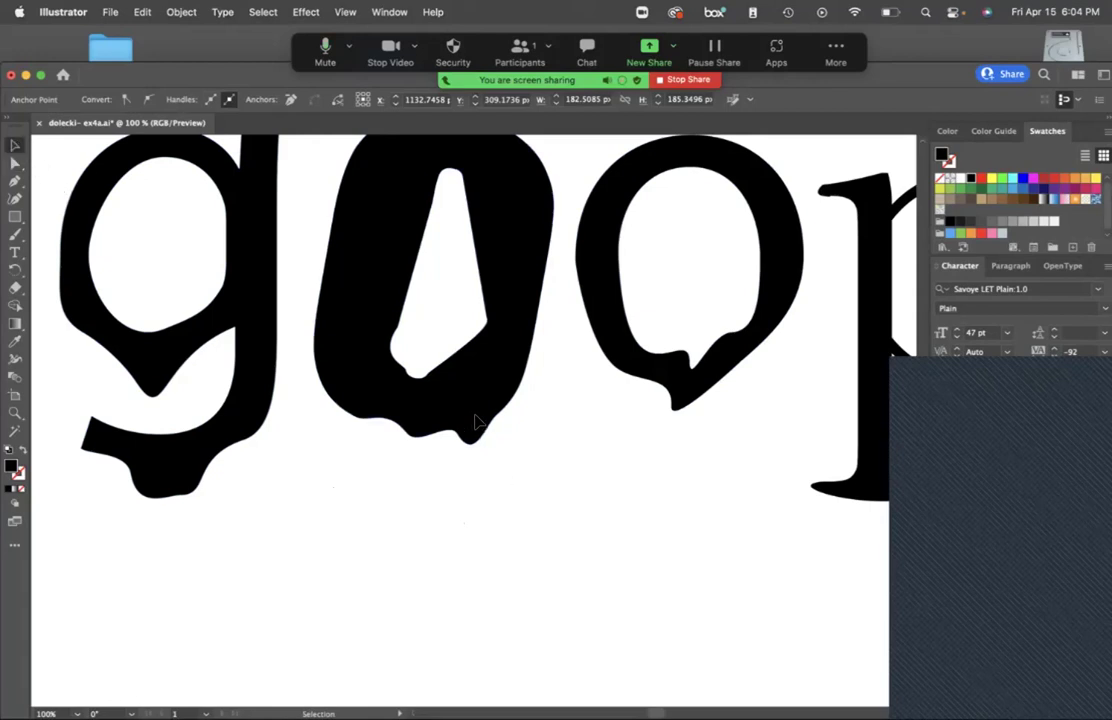
{"action": "left_click", "coordinate": [476, 422]}
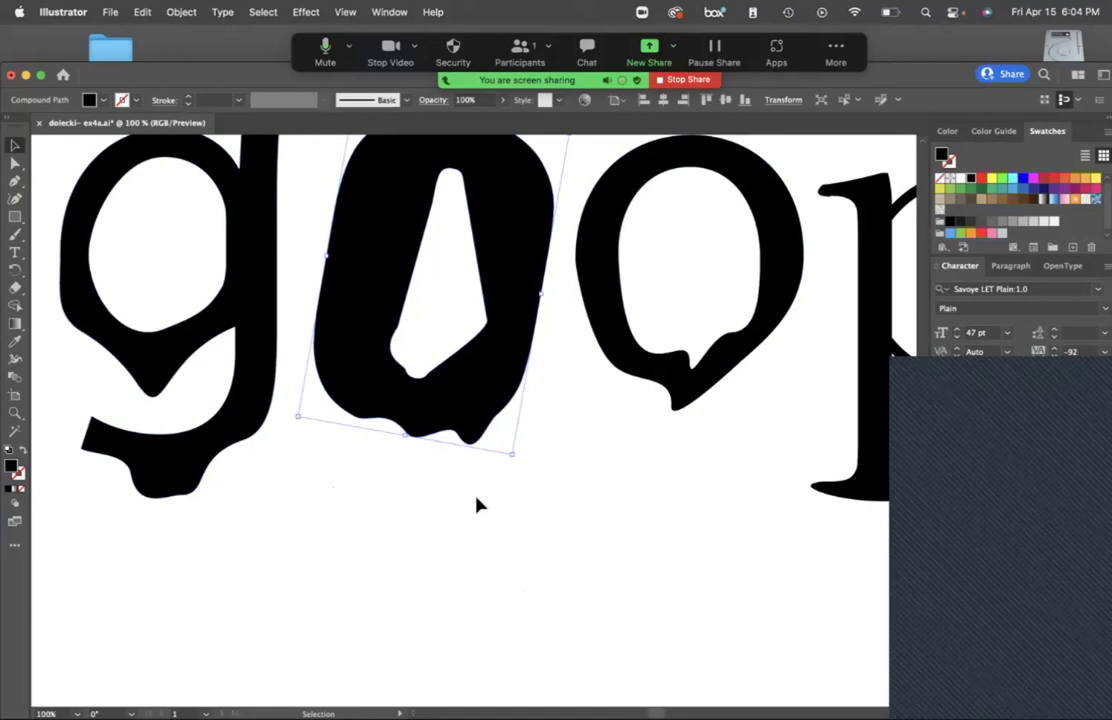
Show the rulers and place a horizontal guide at about Y 552 px and a vertical guide at about X 481 px below the first o.
{"action": "left_click", "coordinate": [16, 182]}
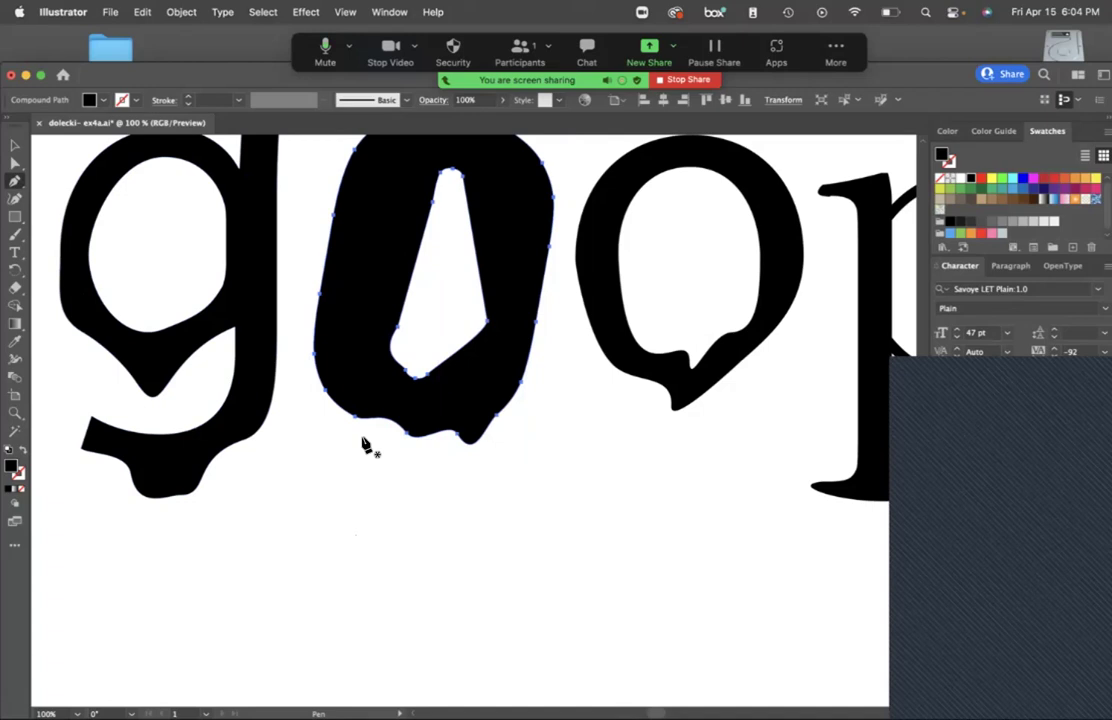
{"action": "key", "text": "super"}
{"action": "key", "text": "super"}
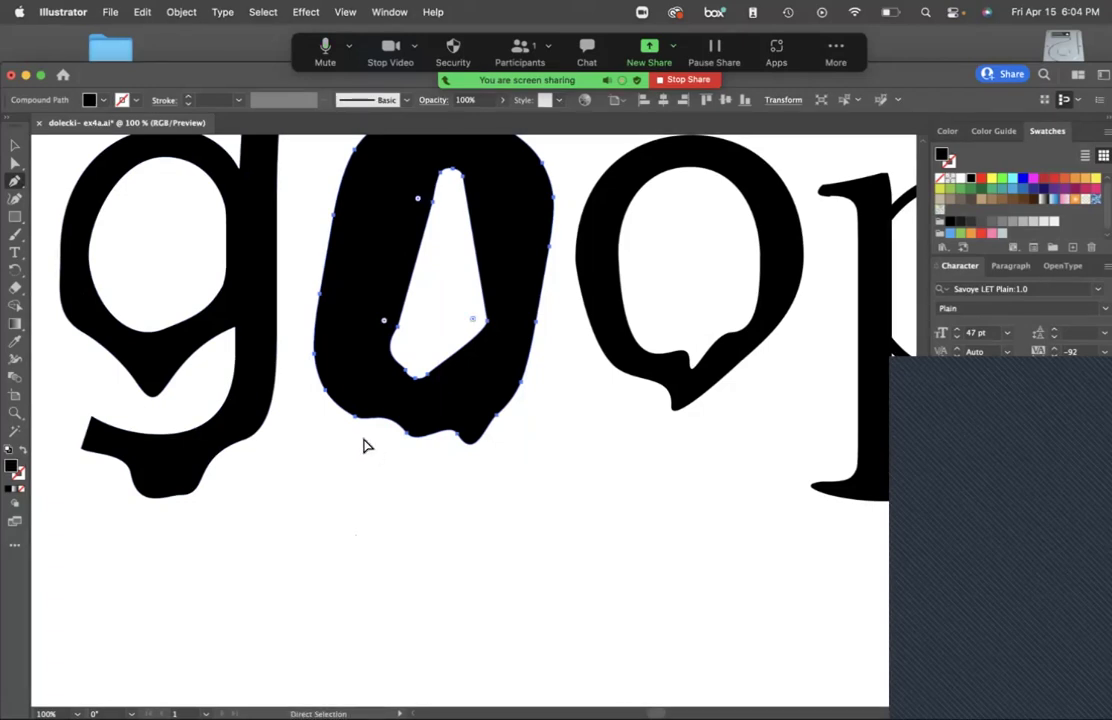
{"action": "key", "text": "super+r"}
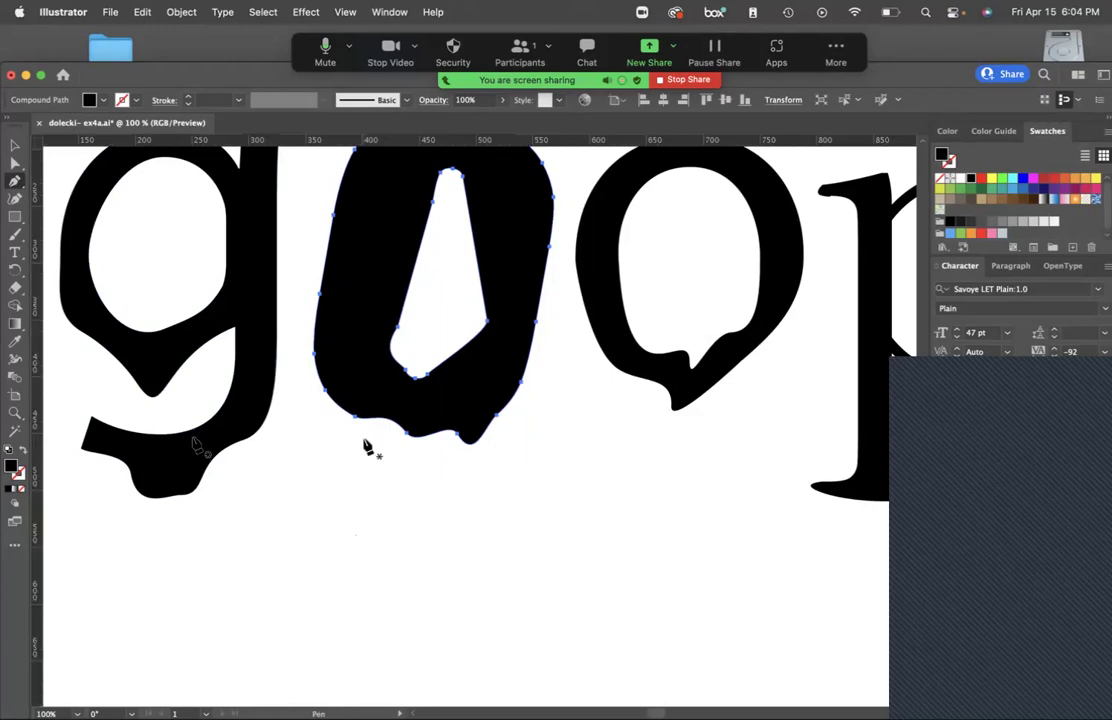
{"action": "key", "text": "super"}
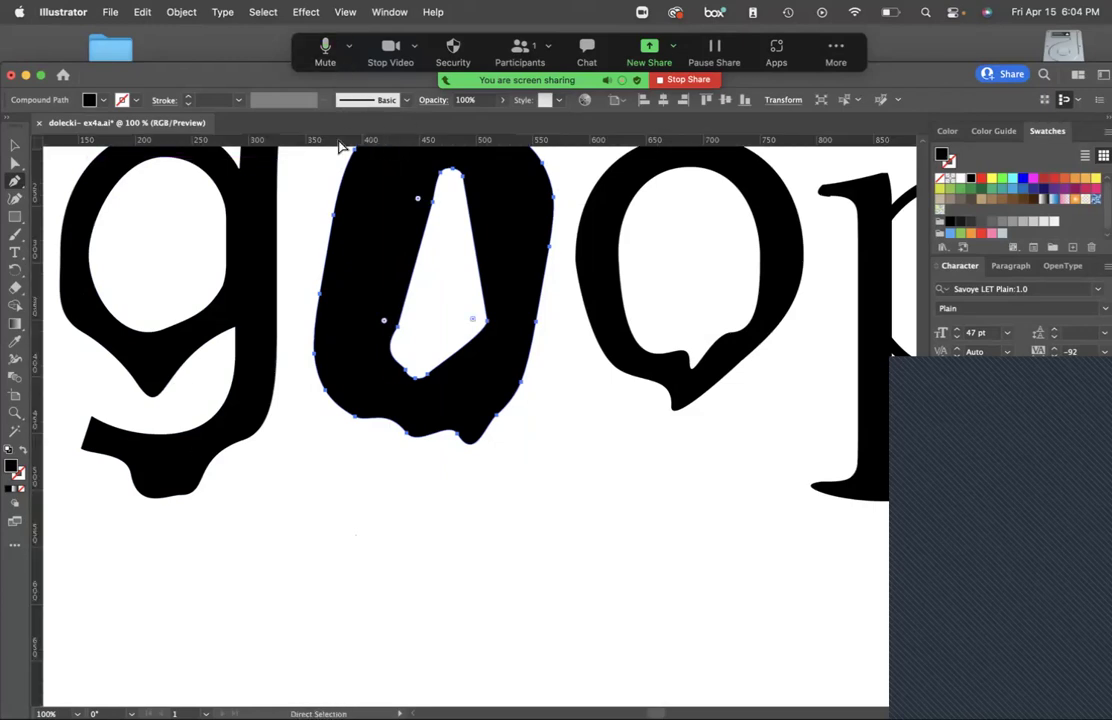
{"action": "left_click_drag", "start_coordinate": [333, 146], "coordinate": [360, 548]}
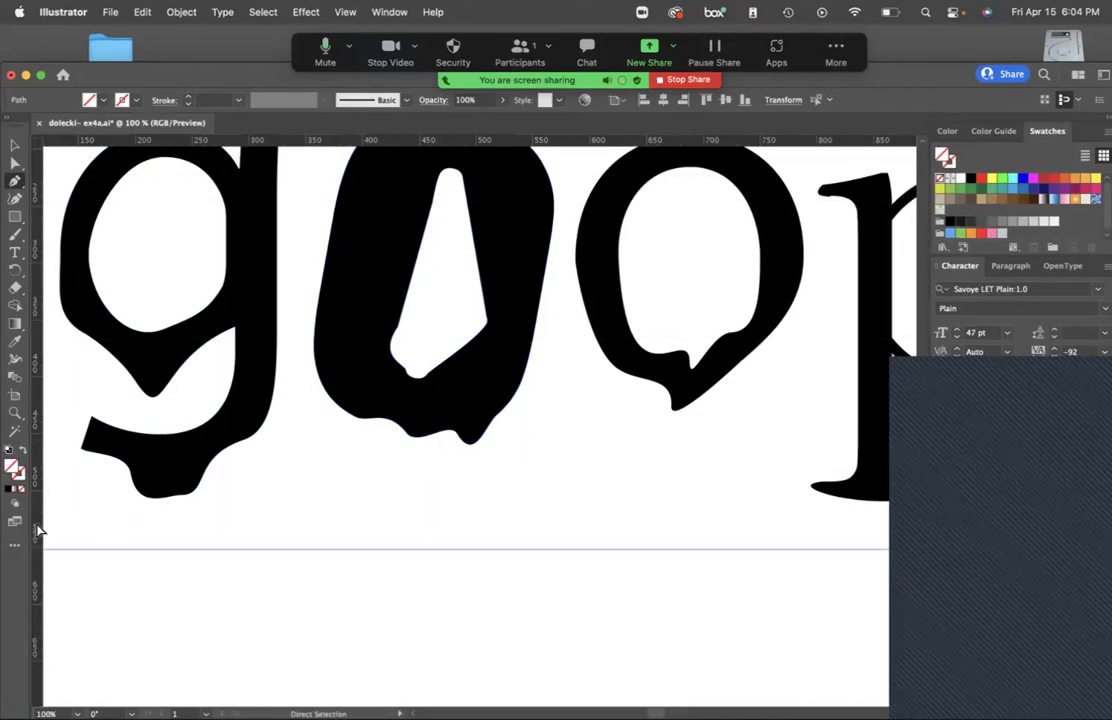
{"action": "left_click_drag", "start_coordinate": [35, 530], "coordinate": [455, 546]}
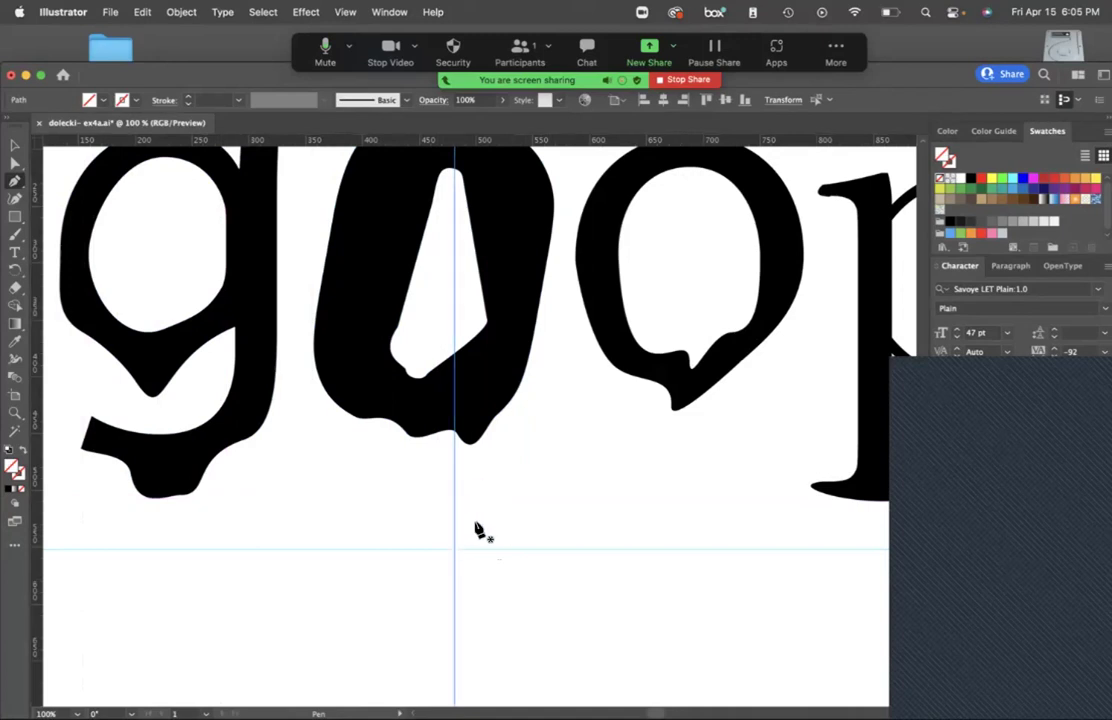
Draw a closed teardrop with the Pen tool: tip at X 481 px, Y 487 px, and curved anchors at X 510 and 451 px on the horizontal guide.
{"action": "key", "text": "super+equal"}
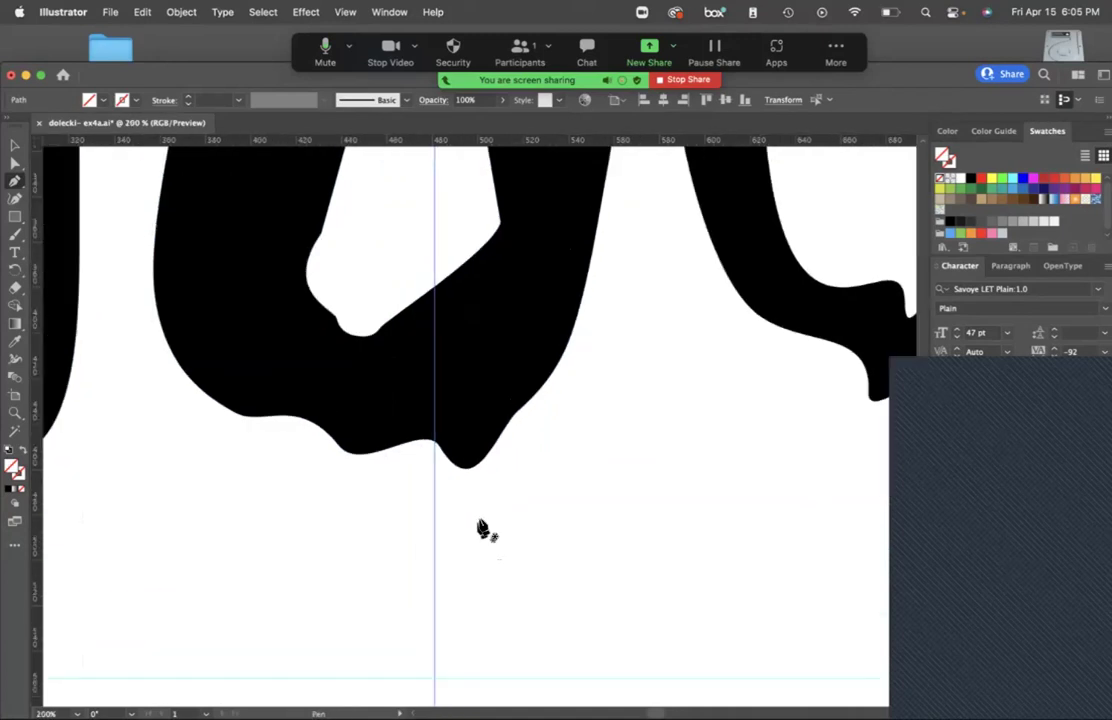
{"action": "scroll", "coordinate": [507, 513], "scroll_direction": "down", "scroll_amount": 5}
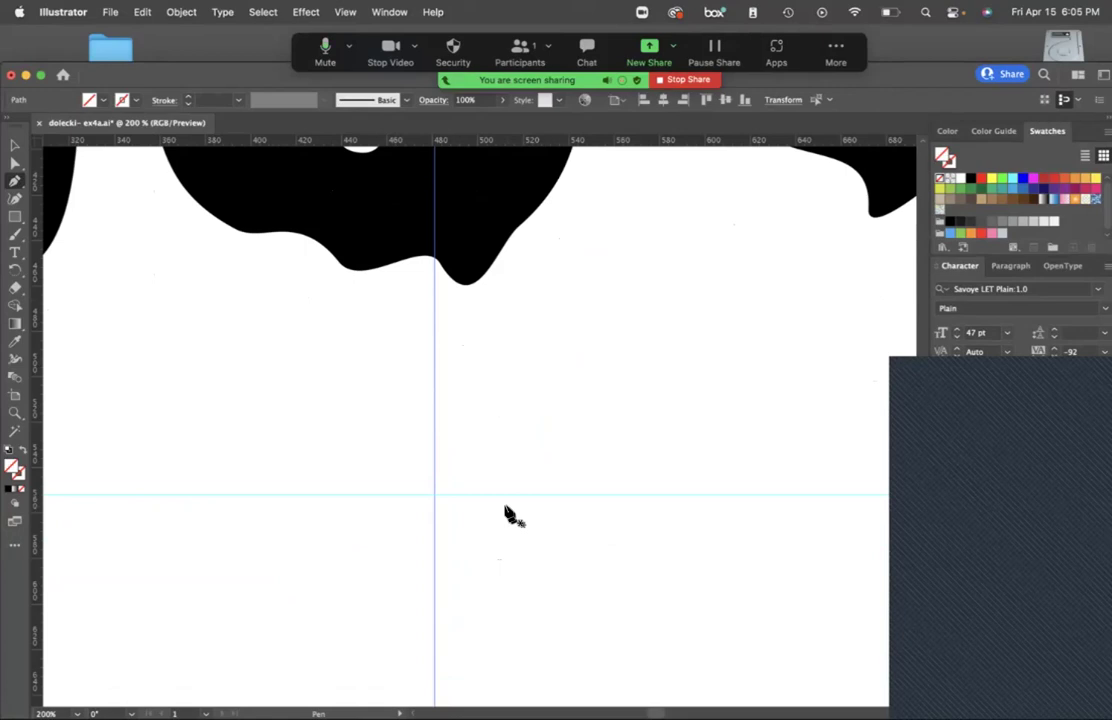
{"action": "scroll", "coordinate": [507, 513], "scroll_direction": "down", "scroll_amount": 1}
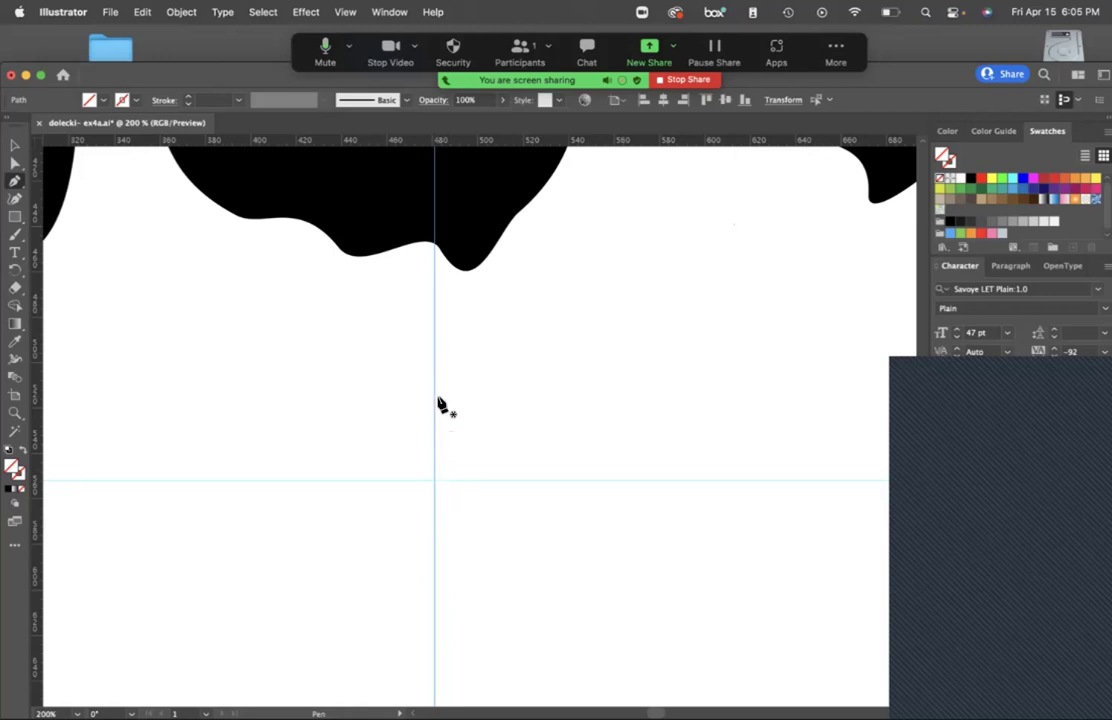
{"action": "left_click", "coordinate": [434, 334]}
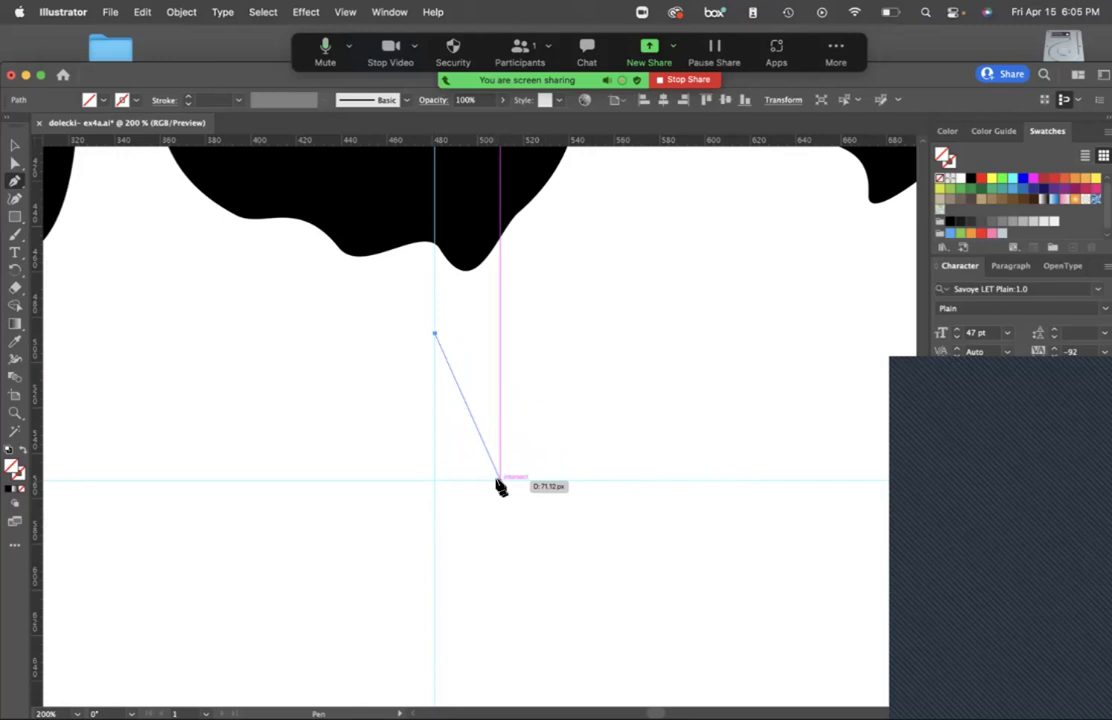
{"action": "left_click_drag", "start_coordinate": [500, 480], "coordinate": [474, 524]}
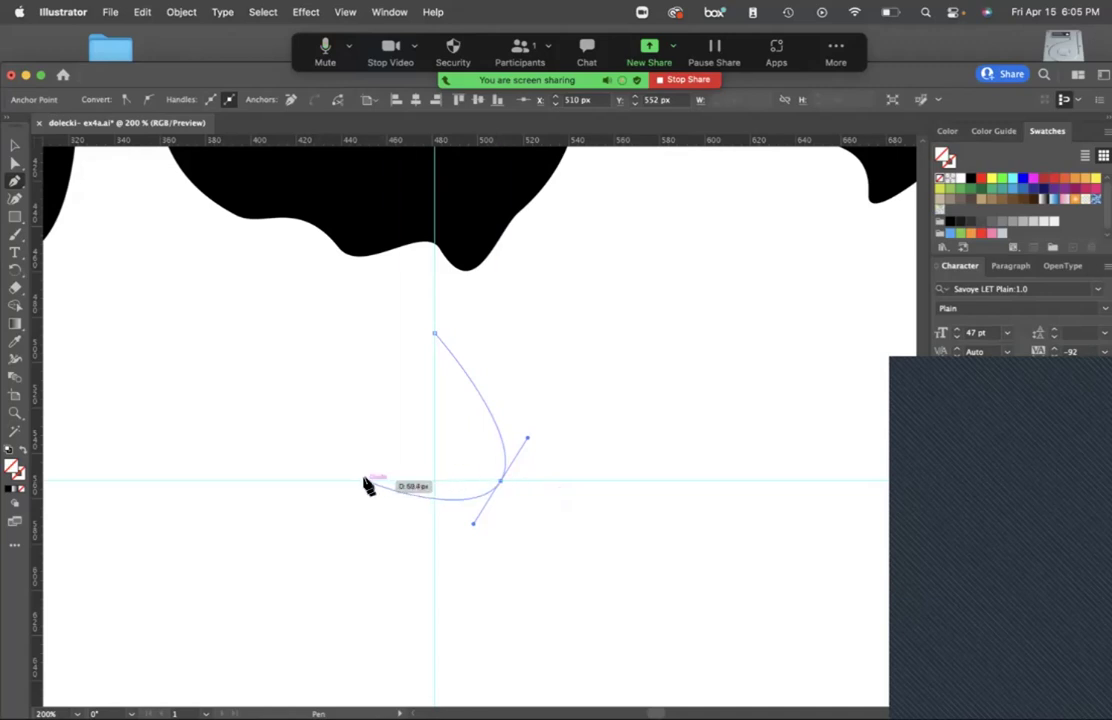
{"action": "left_click_drag", "start_coordinate": [365, 485], "coordinate": [333, 442]}
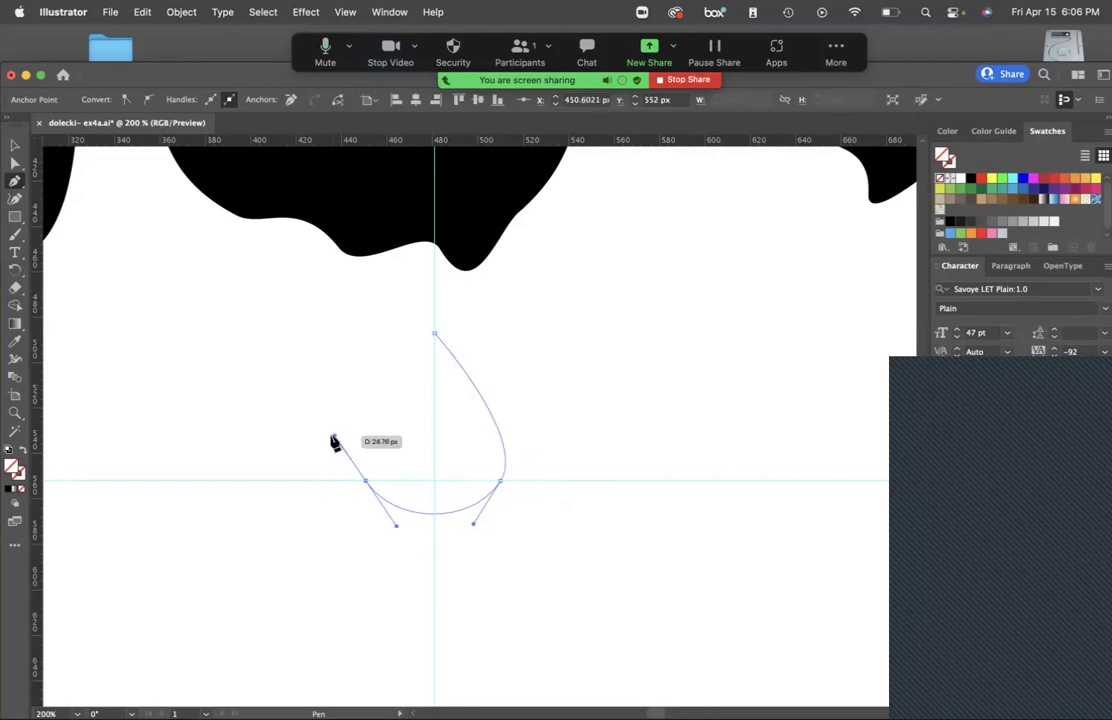
{"action": "left_click", "coordinate": [433, 336]}
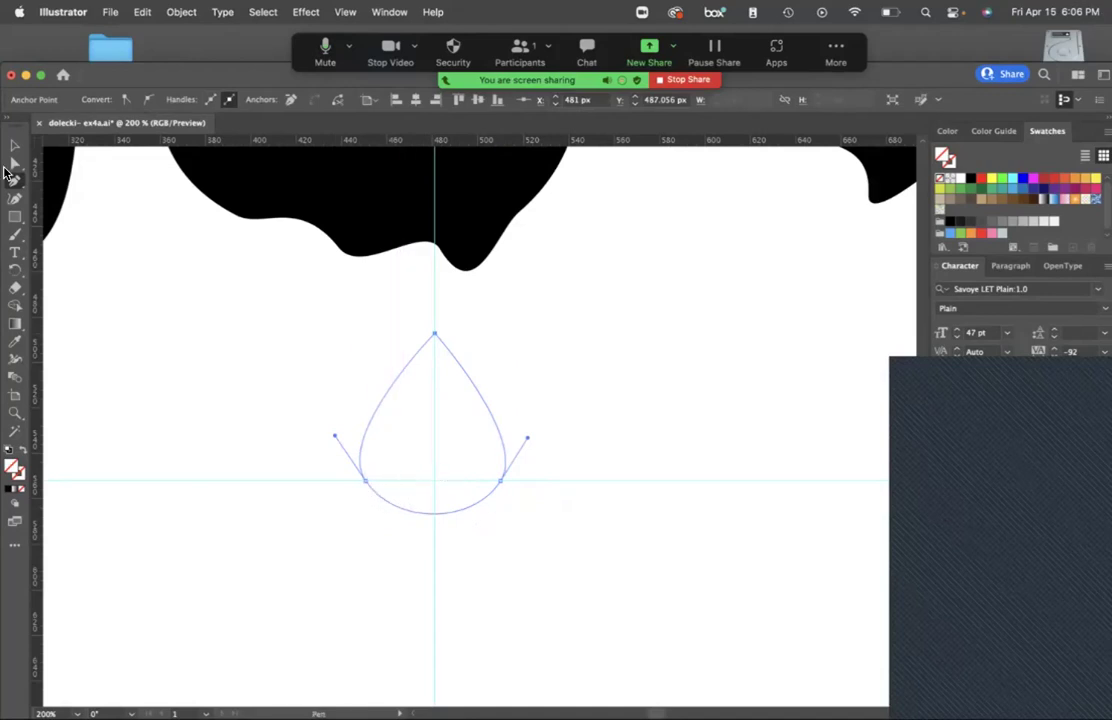
{"action": "left_click", "coordinate": [15, 180]}
{"action": "left_click", "coordinate": [14, 167]}
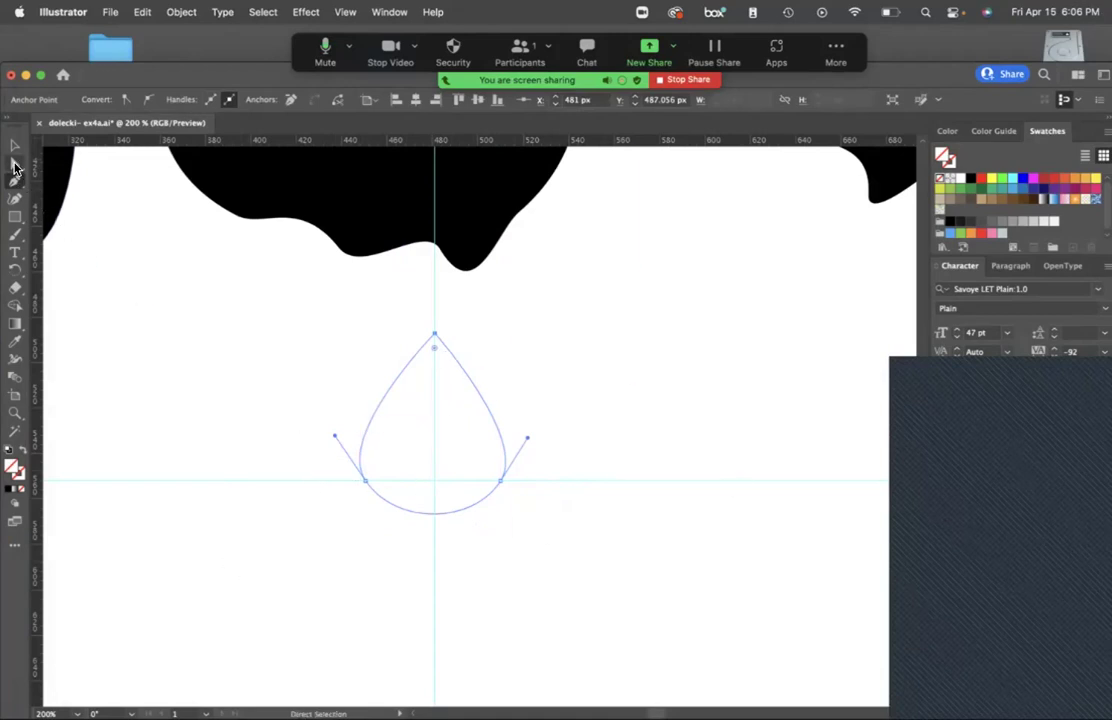
Narrow the teardrop by moving its left anchor inward along the horizontal guide to X 463 px, Y 552 px.
{"action": "left_click", "coordinate": [366, 482]}
{"action": "left_click_drag", "start_coordinate": [366, 482], "coordinate": [393, 482]}
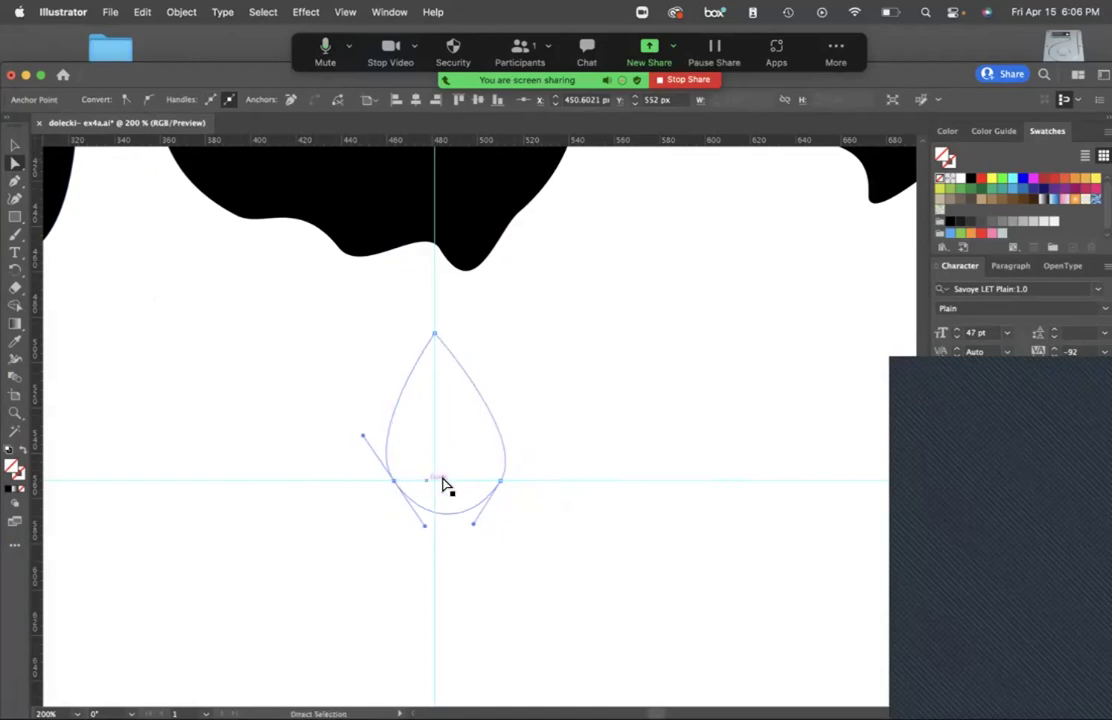
{"action": "left_click", "coordinate": [500, 483]}
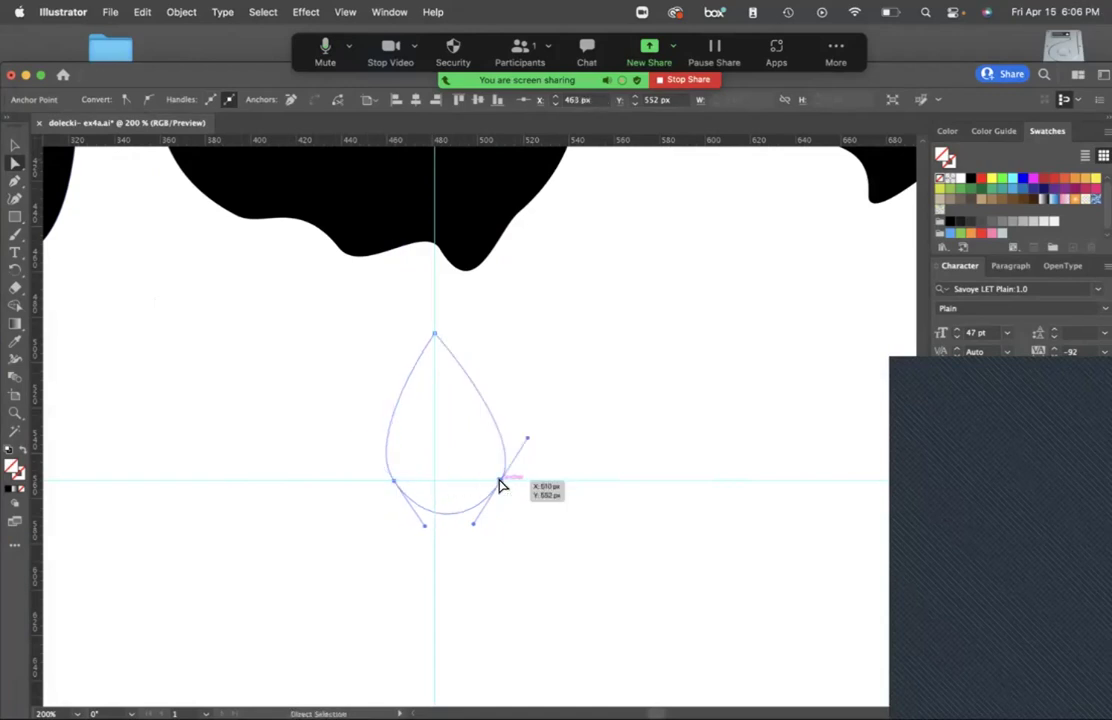
Fill the teardrop with solid black, 000000.
{"action": "double_click", "coordinate": [19, 476]}
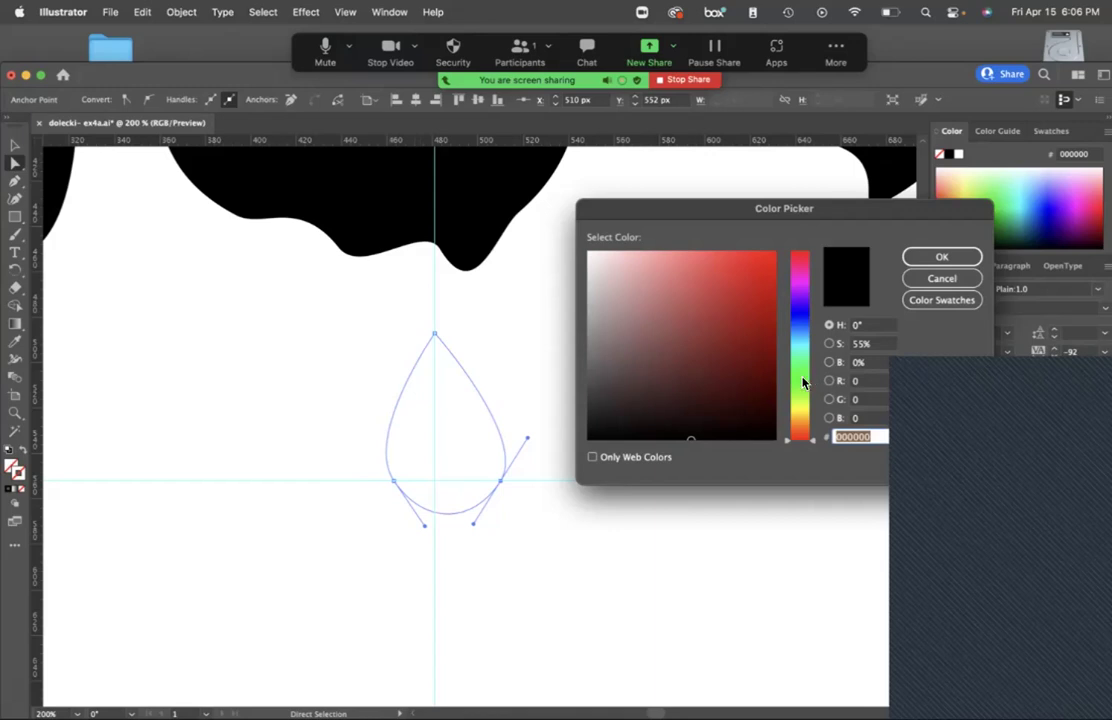
{"action": "left_click", "coordinate": [942, 279]}
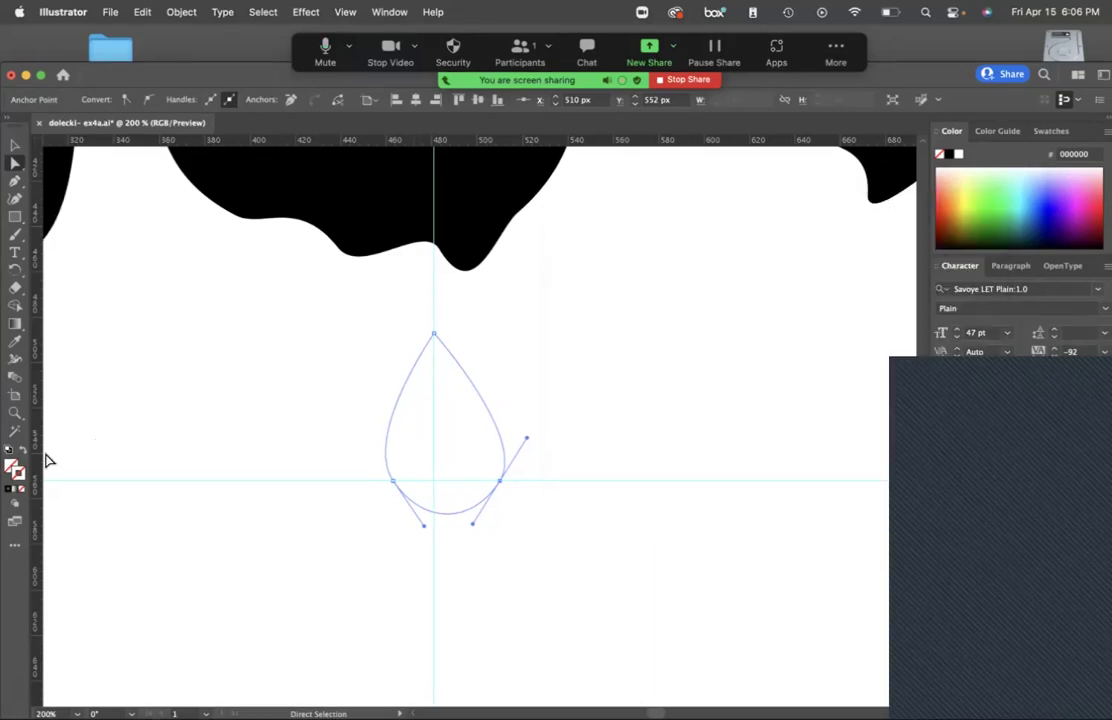
{"action": "double_click", "coordinate": [19, 476]}
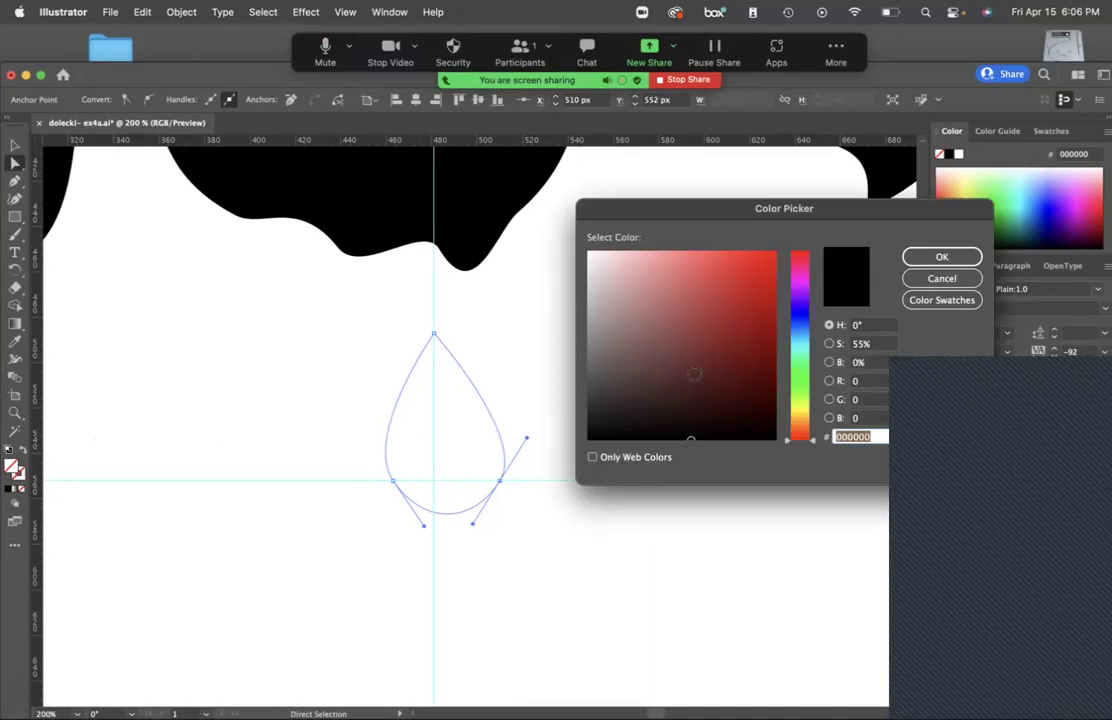
{"action": "left_click", "coordinate": [941, 257]}
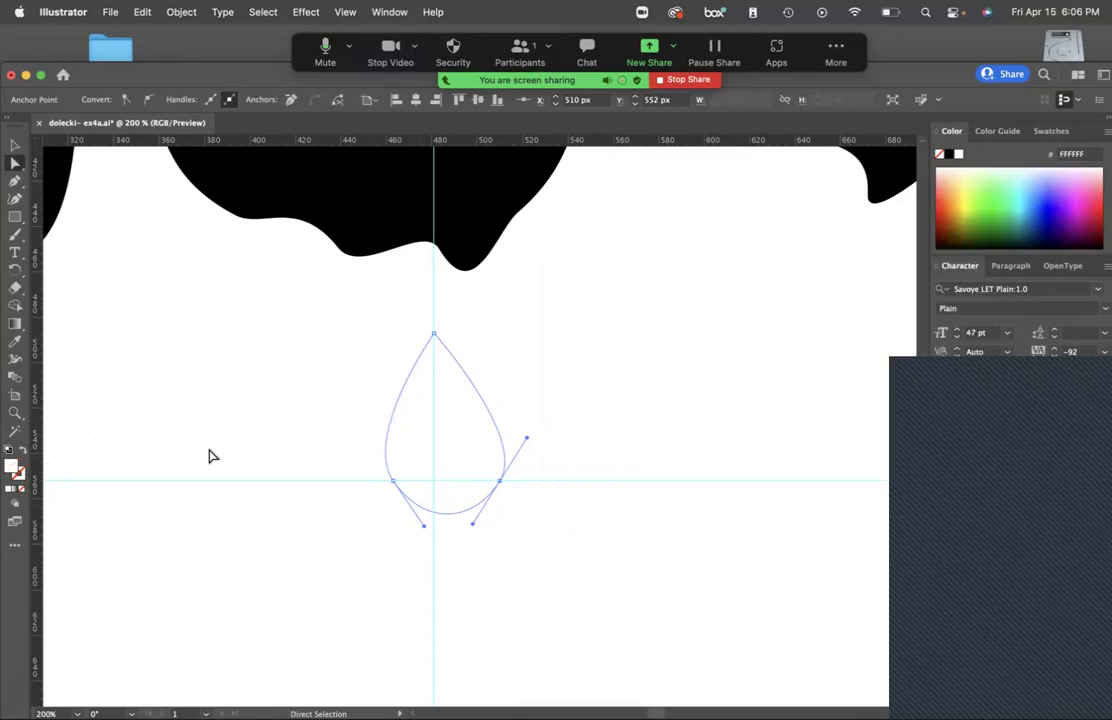
{"action": "double_click", "coordinate": [15, 470]}
{"action": "left_click_drag", "start_coordinate": [685, 397], "coordinate": [783, 453]}
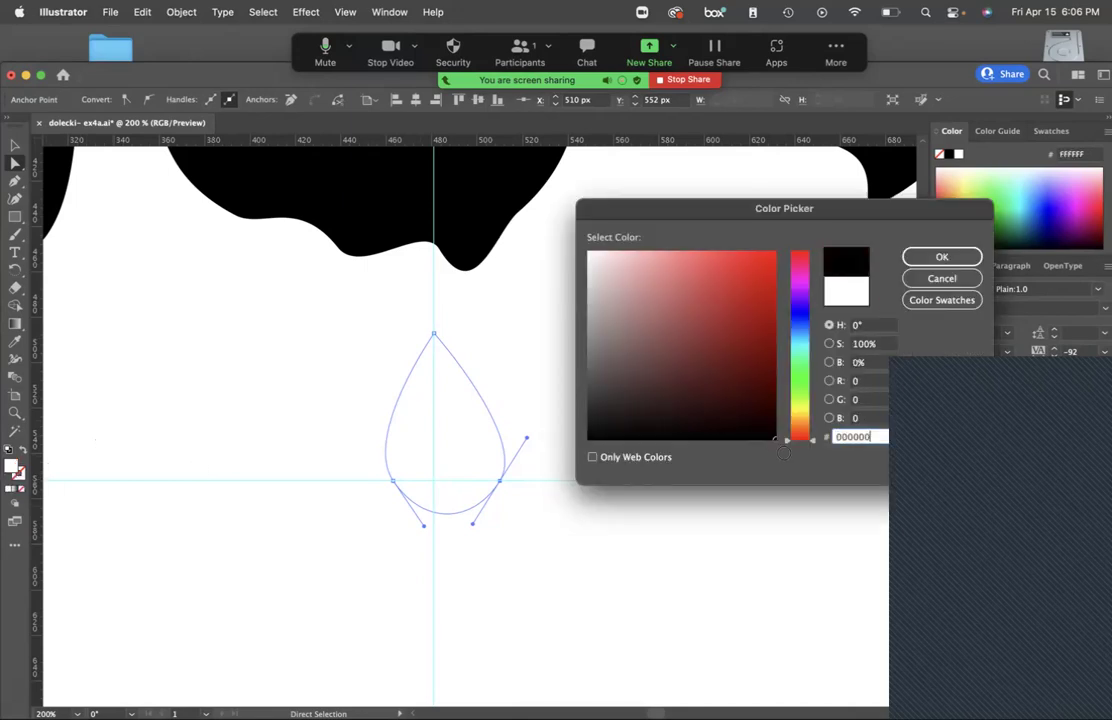
{"action": "left_click", "coordinate": [941, 257]}
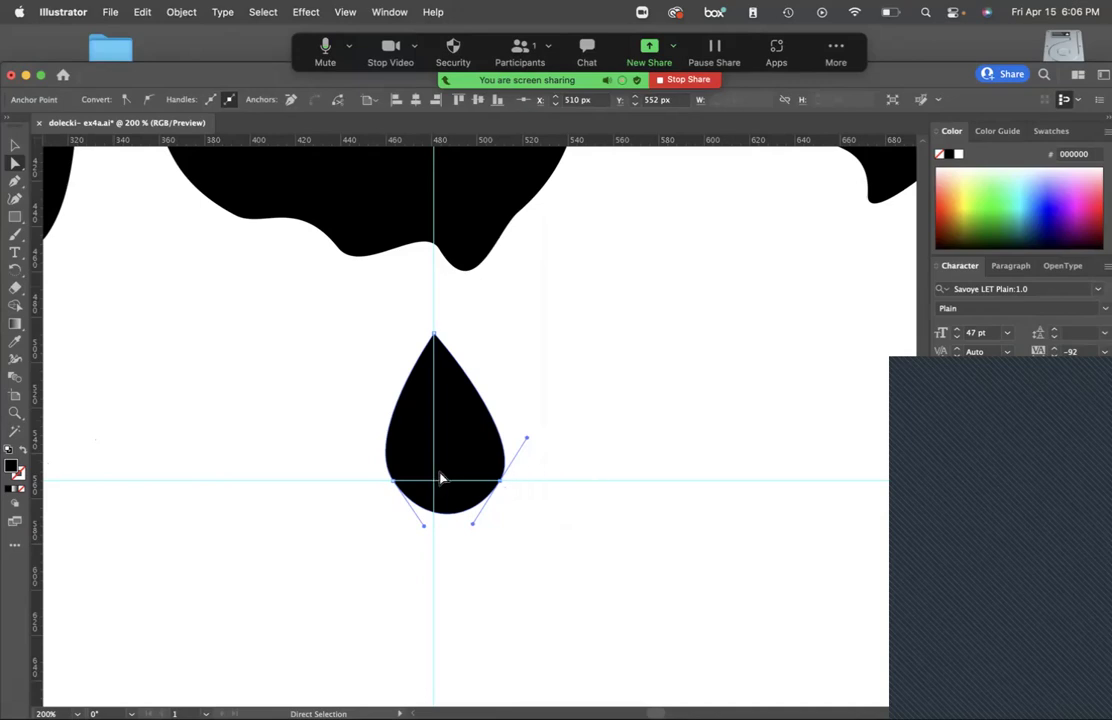
Move the teardrop's right anchor to X 502 px, Y 548 px and swing its upper handle inward so that side curves concavely.
{"action": "left_click_drag", "start_coordinate": [528, 443], "coordinate": [477, 436]}
{"action": "left_click_drag", "start_coordinate": [500, 482], "coordinate": [484, 472]}
{"action": "left_click_drag", "start_coordinate": [459, 426], "coordinate": [440, 431]}
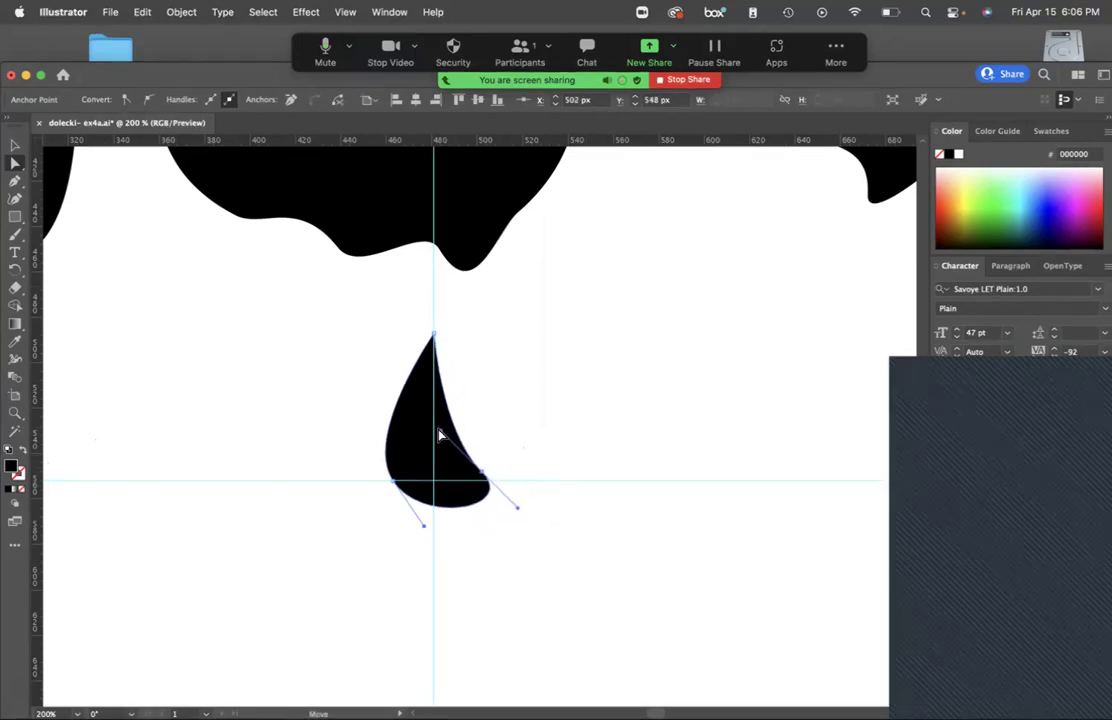
{"action": "left_click", "coordinate": [558, 462]}
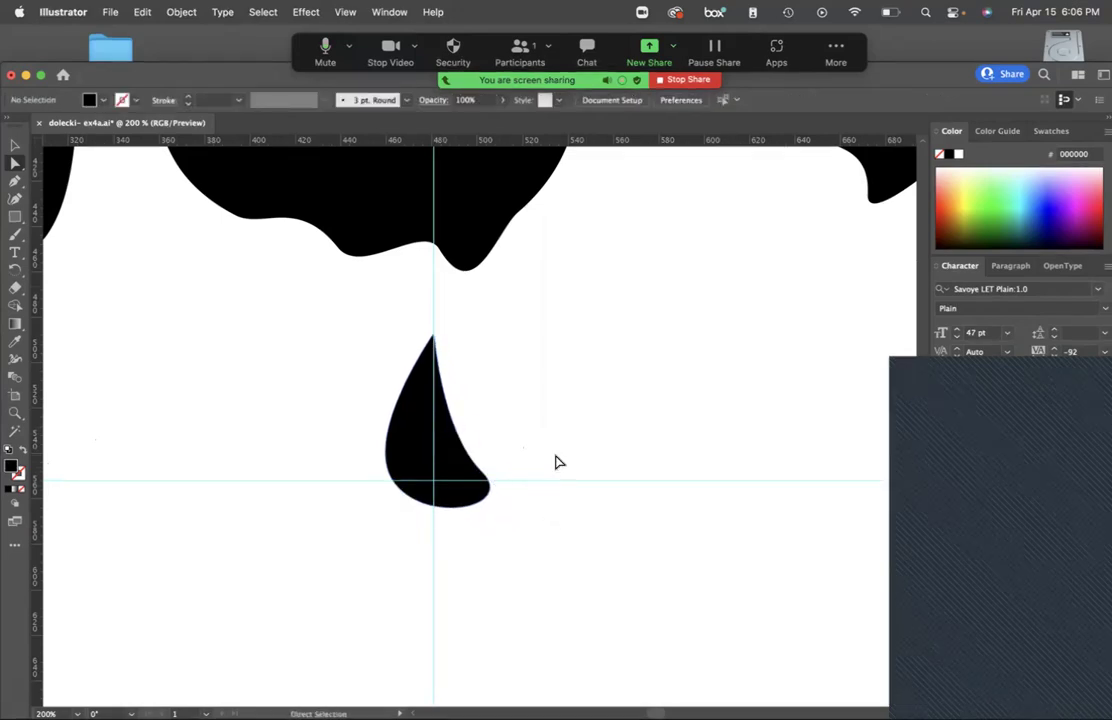
Hide the guides and the selection edges.
{"action": "key", "text": "super+semicolon"}
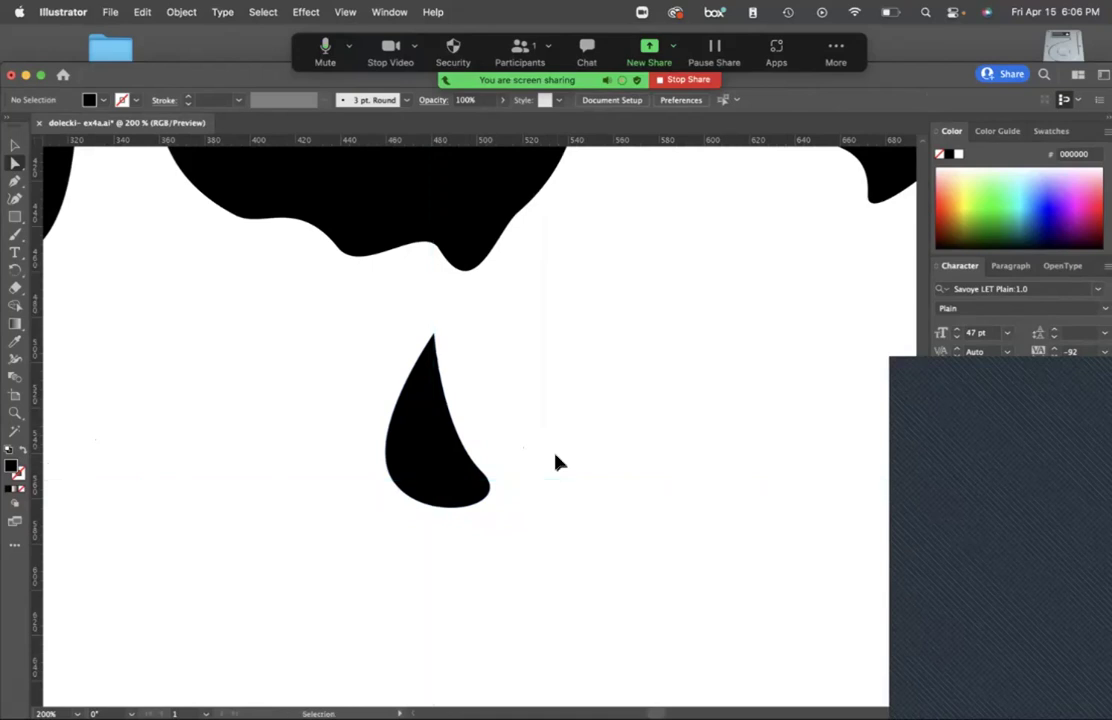
{"action": "left_click", "coordinate": [343, 12]}
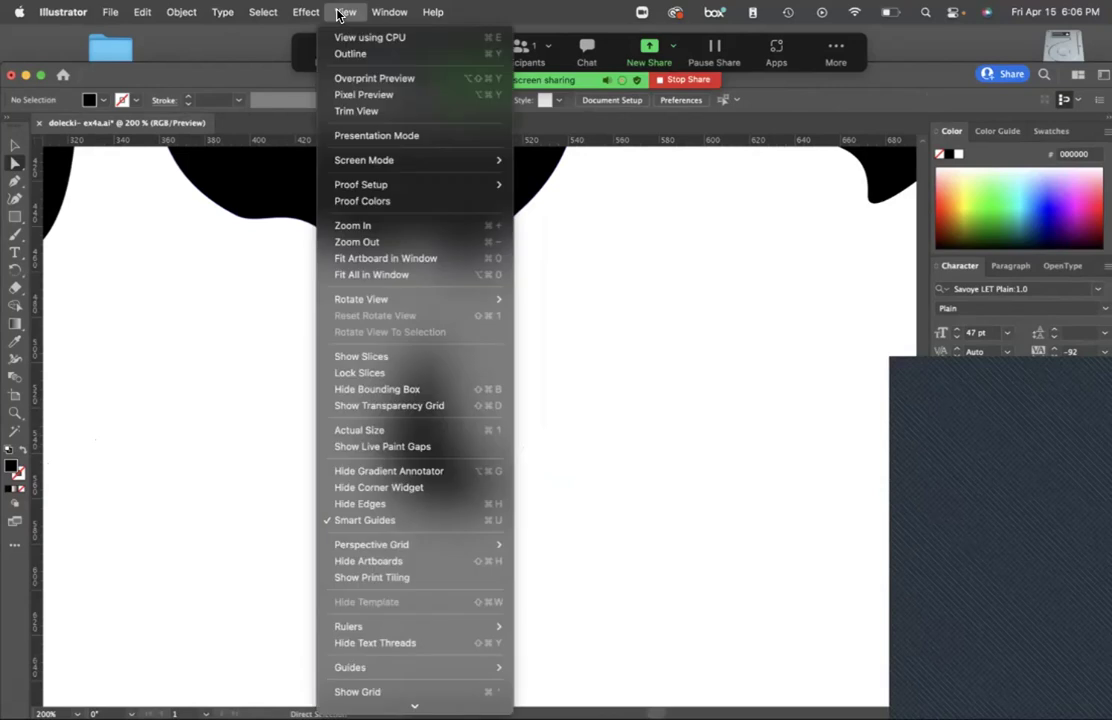
{"action": "left_click", "coordinate": [460, 505]}
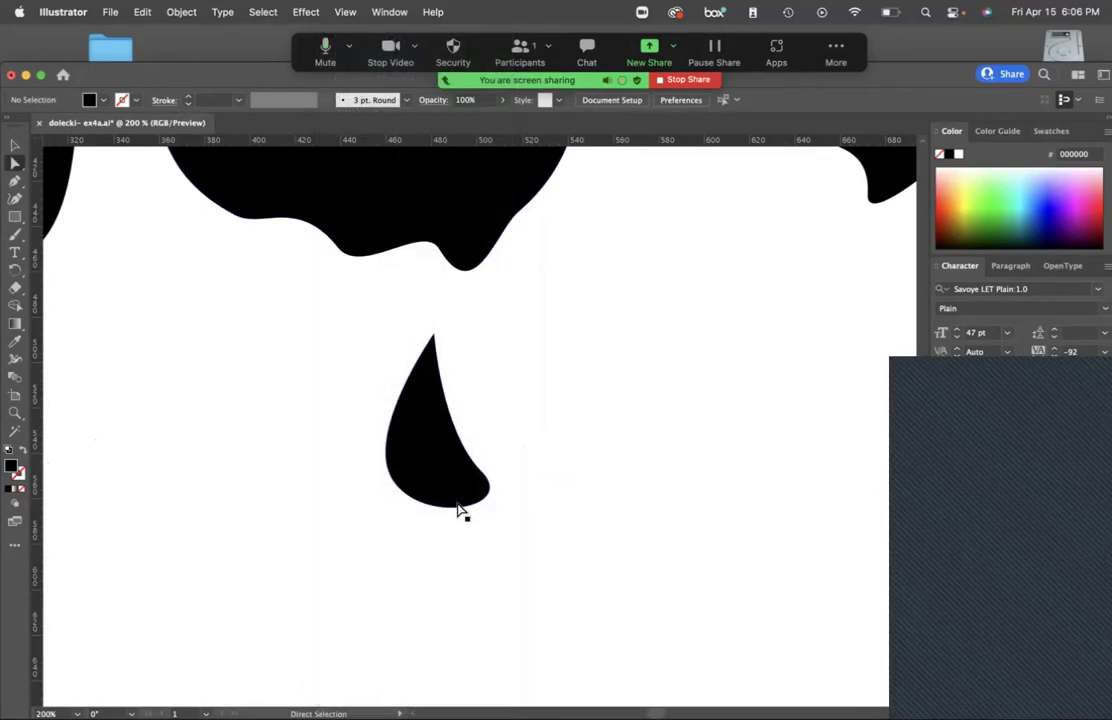
{"action": "left_click", "coordinate": [346, 13]}
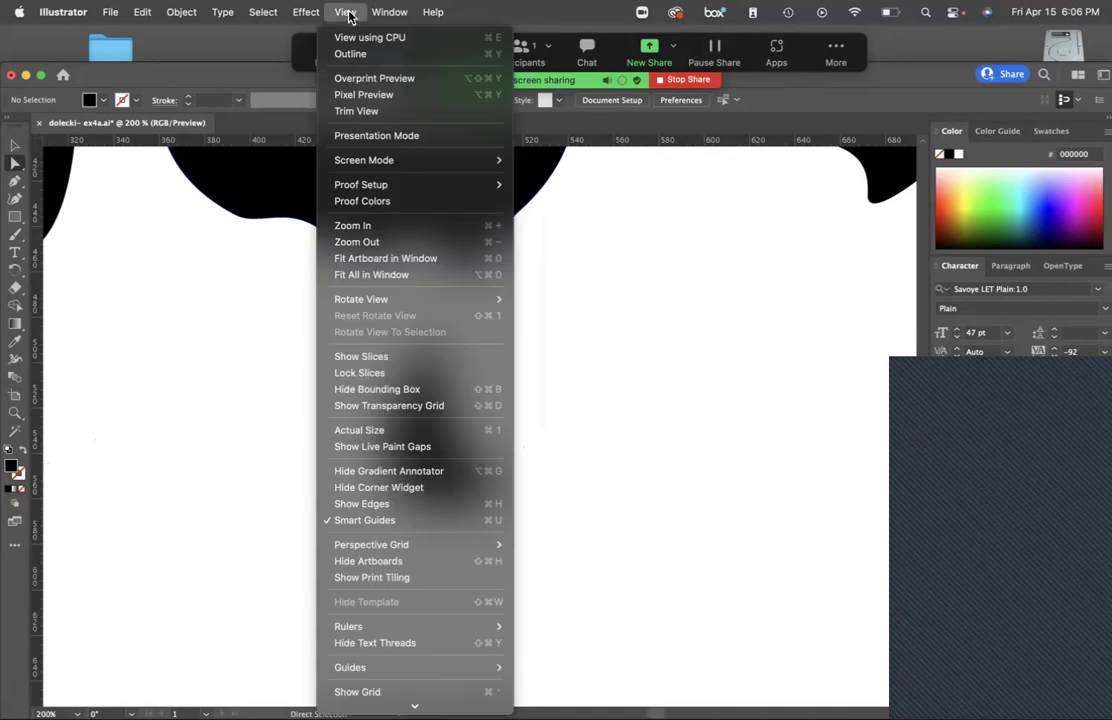
{"action": "mouse_move", "coordinate": [397, 676]}
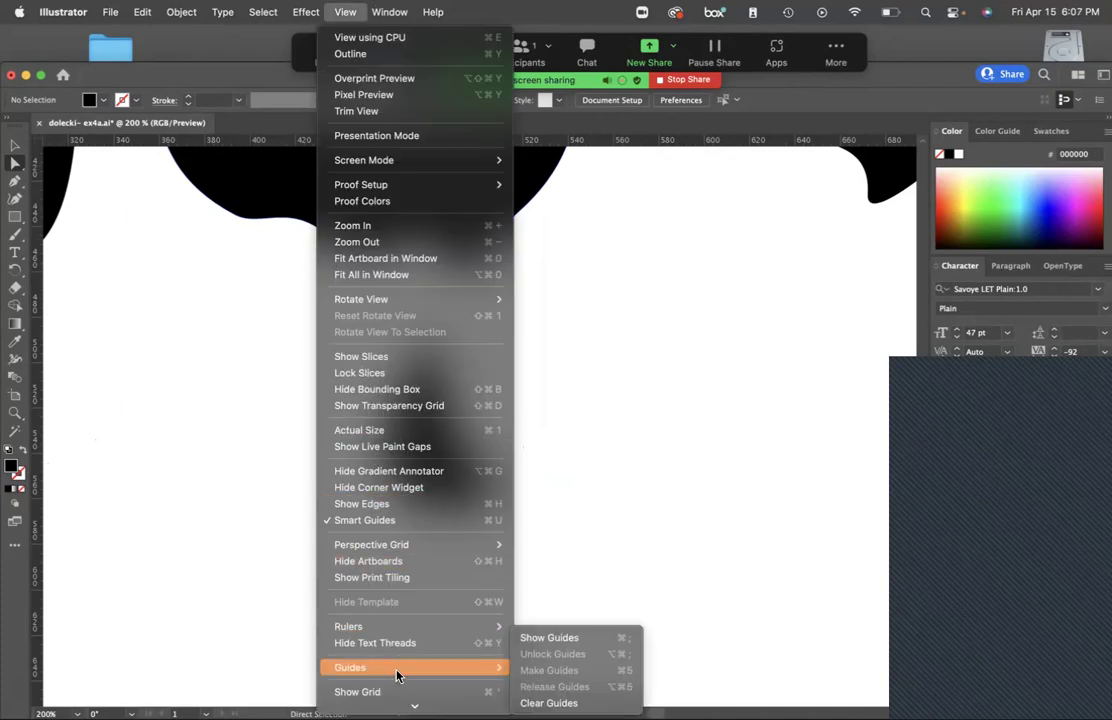
{"action": "left_click", "coordinate": [605, 547]}
{"action": "key", "text": "super+1"}
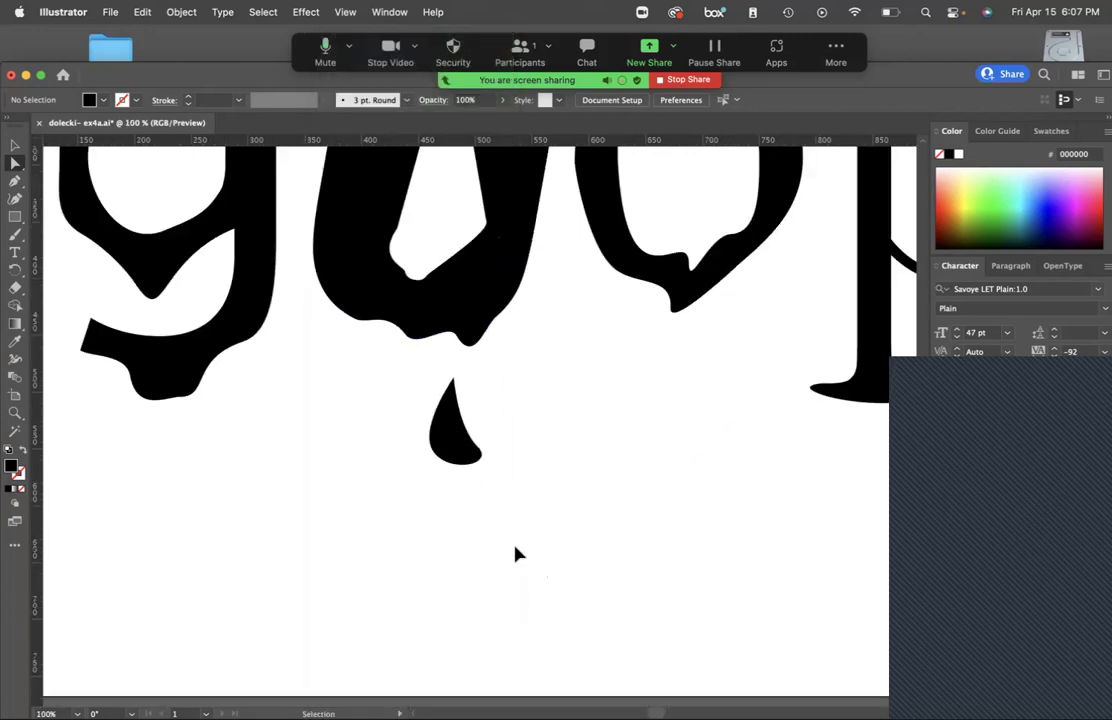
Shrink the teardrop below the first o to about 37 by 64 px and tilt it clockwise about 18°.
{"action": "left_click", "coordinate": [464, 459]}
{"action": "left_click", "coordinate": [17, 146]}
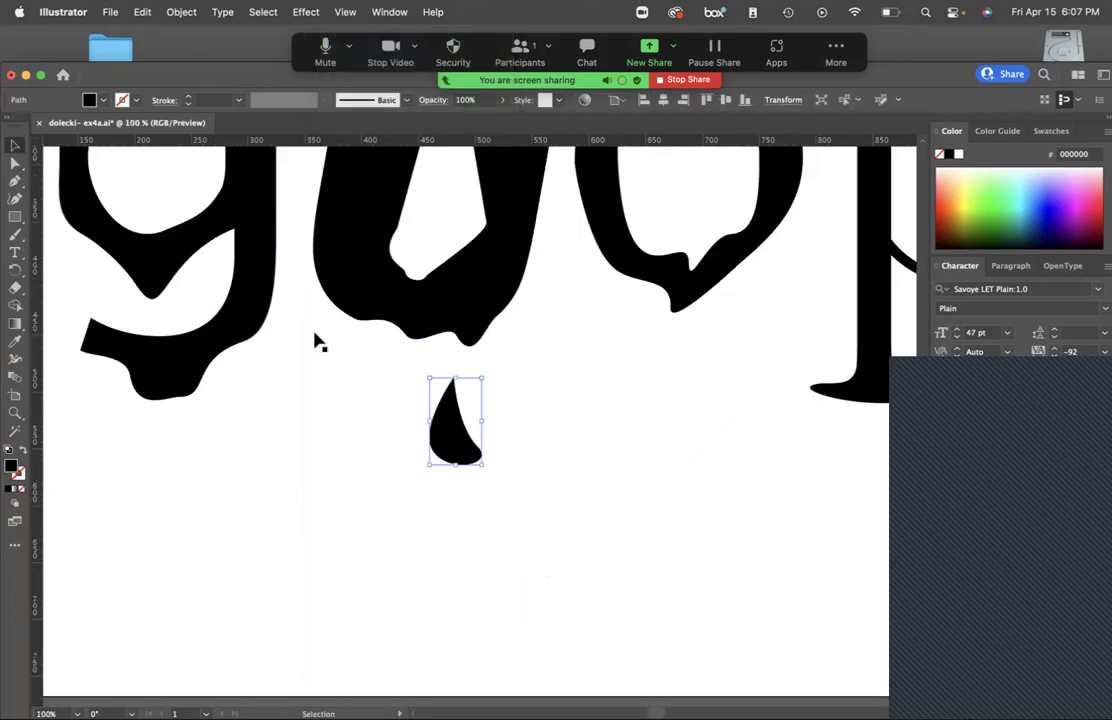
{"action": "left_click", "coordinate": [568, 452]}
{"action": "mouse_move", "coordinate": [458, 445]}
{"action": "left_mouse_down"}
{"action": "mouse_move", "coordinate": [463, 470]}
{"action": "mouse_move", "coordinate": [484, 472]}
{"action": "mouse_move", "coordinate": [462, 455]}
{"action": "left_mouse_up"}
{"action": "left_click", "coordinate": [470, 470]}
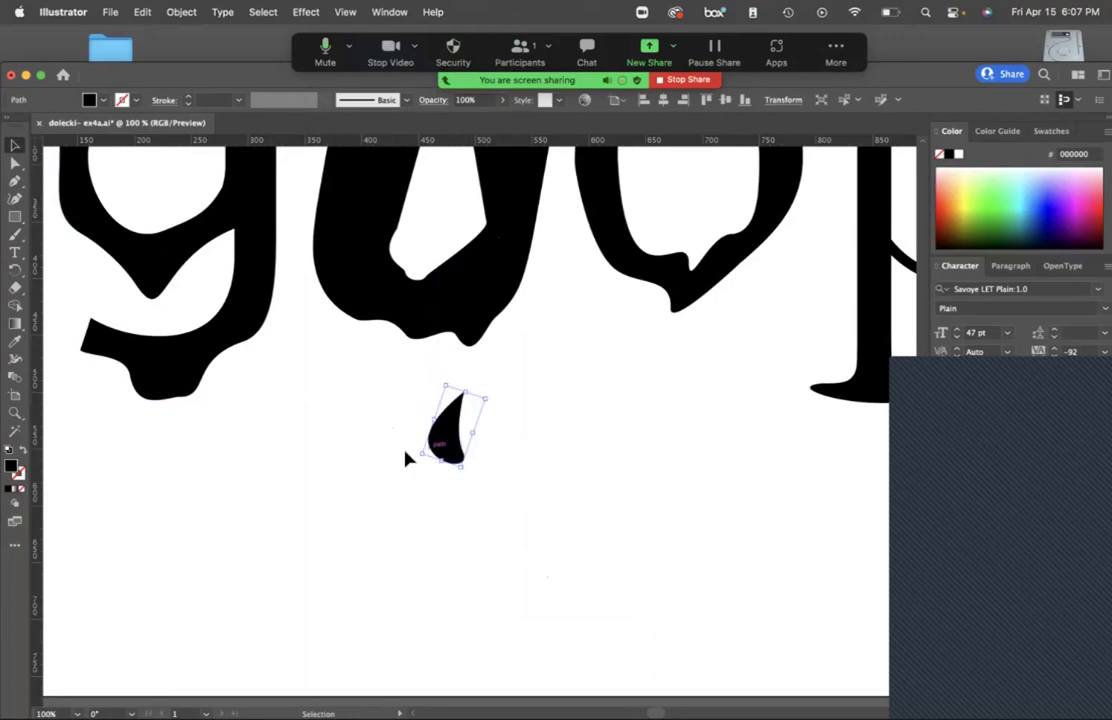
{"action": "left_click", "coordinate": [443, 507]}
{"action": "key", "text": "a"}
{"action": "key", "text": "v"}
{"action": "left_click_drag", "start_coordinate": [446, 450], "coordinate": [372, 450]}
{"action": "key", "text": "BackSpace"}
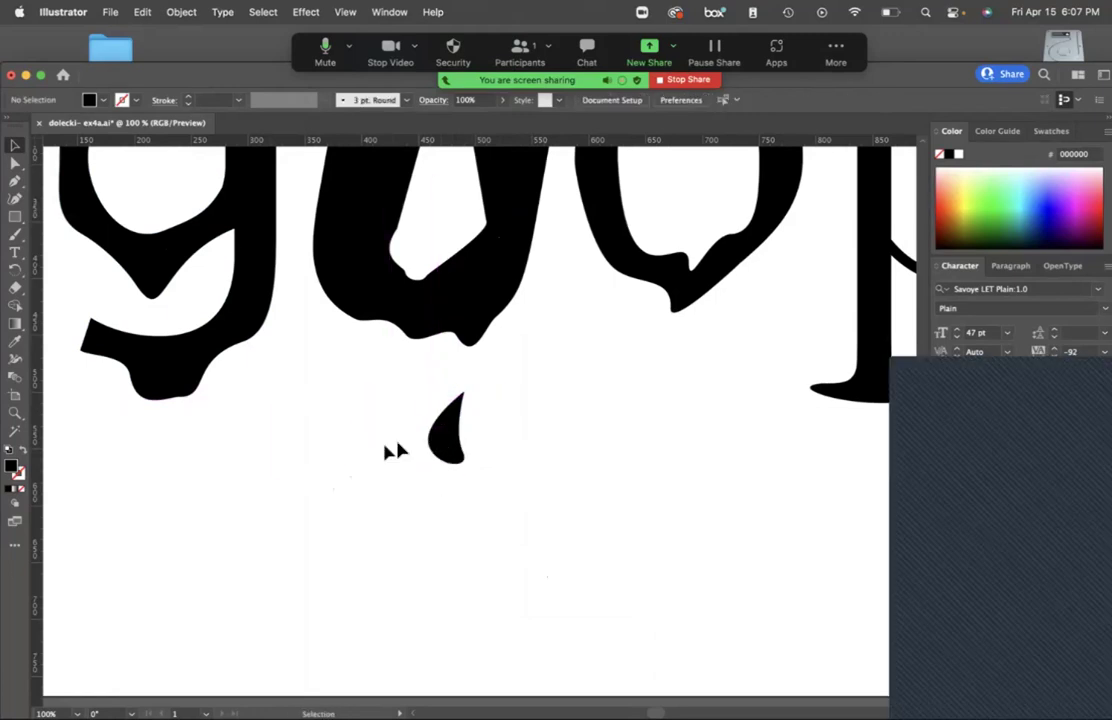
Duplicate the teardrop three times in a diagonal row descending toward the area below the g.
{"action": "left_click", "coordinate": [450, 445]}
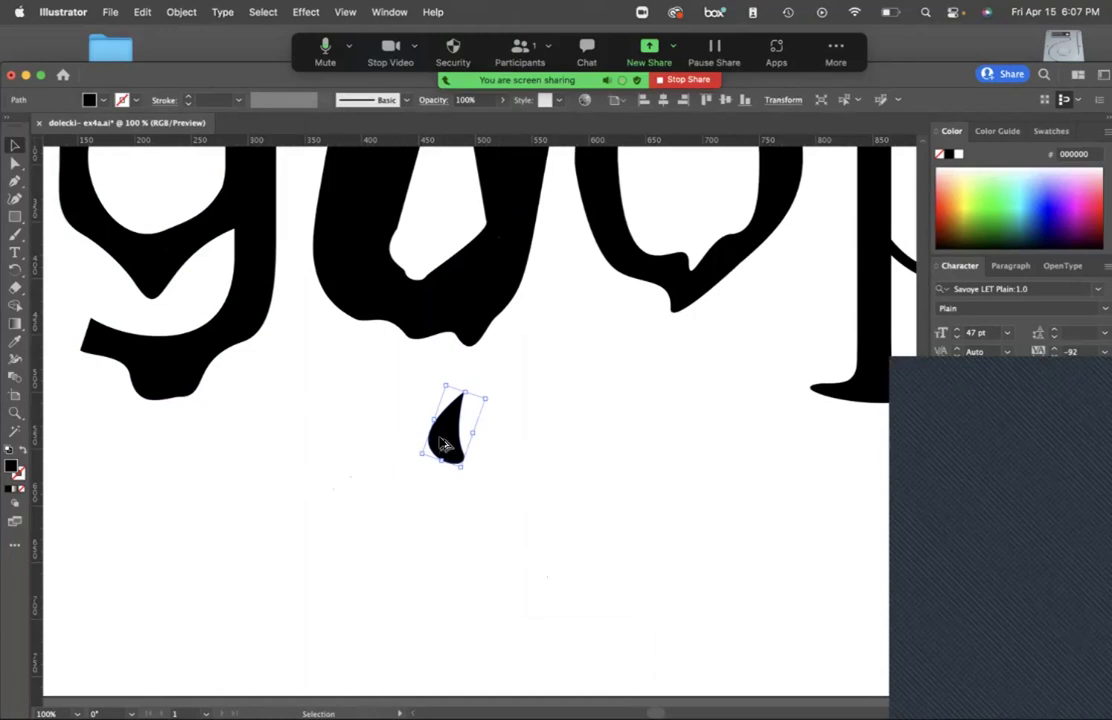
{"action": "left_click_drag", "start_coordinate": [447, 440], "coordinate": [255, 495]}
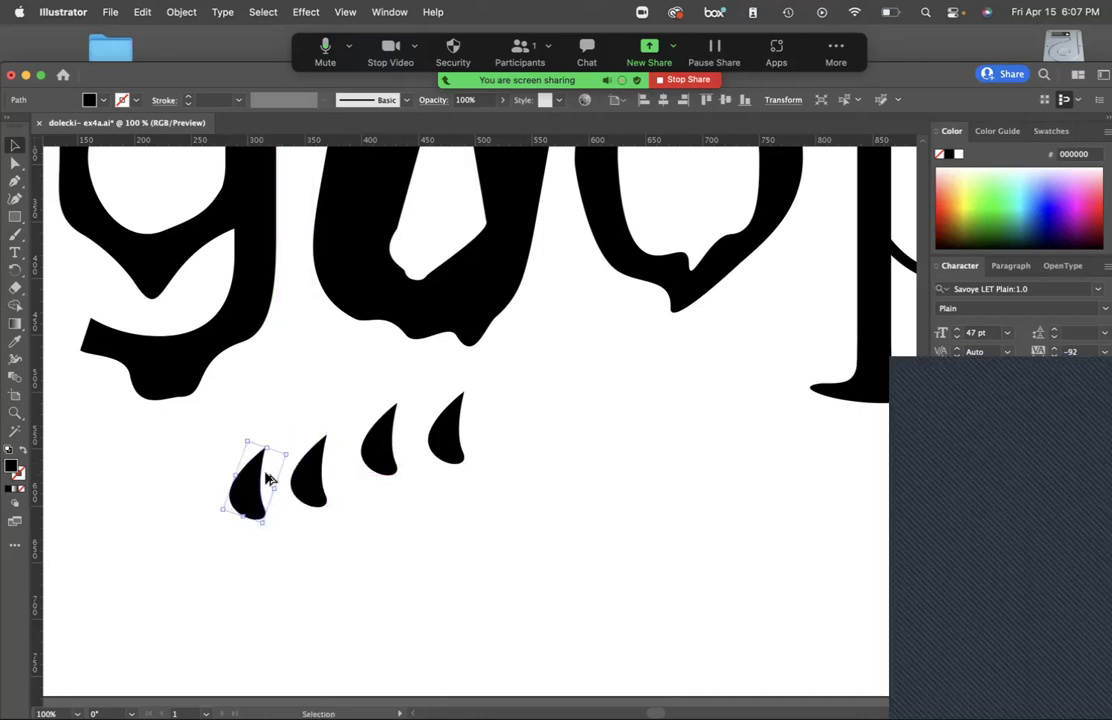
Try duplicating the row of four teardrops and the letters above it, and remove the extra copies.
{"action": "left_click_drag", "start_coordinate": [487, 587], "coordinate": [224, 436]}
{"action": "left_click_drag", "start_coordinate": [483, 598], "coordinate": [286, 601]}
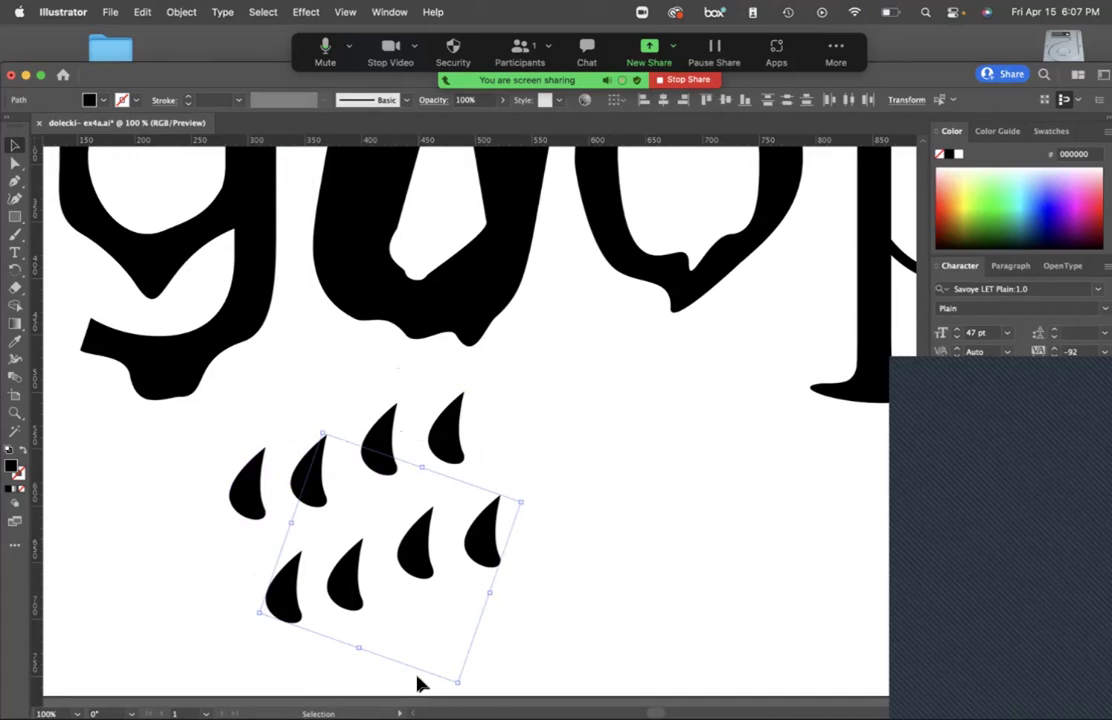
{"action": "left_click_drag", "start_coordinate": [110, 290], "coordinate": [730, 362]}
{"action": "left_click_drag", "start_coordinate": [489, 285], "coordinate": [547, 519]}
{"action": "key", "text": "ctrl+z"}
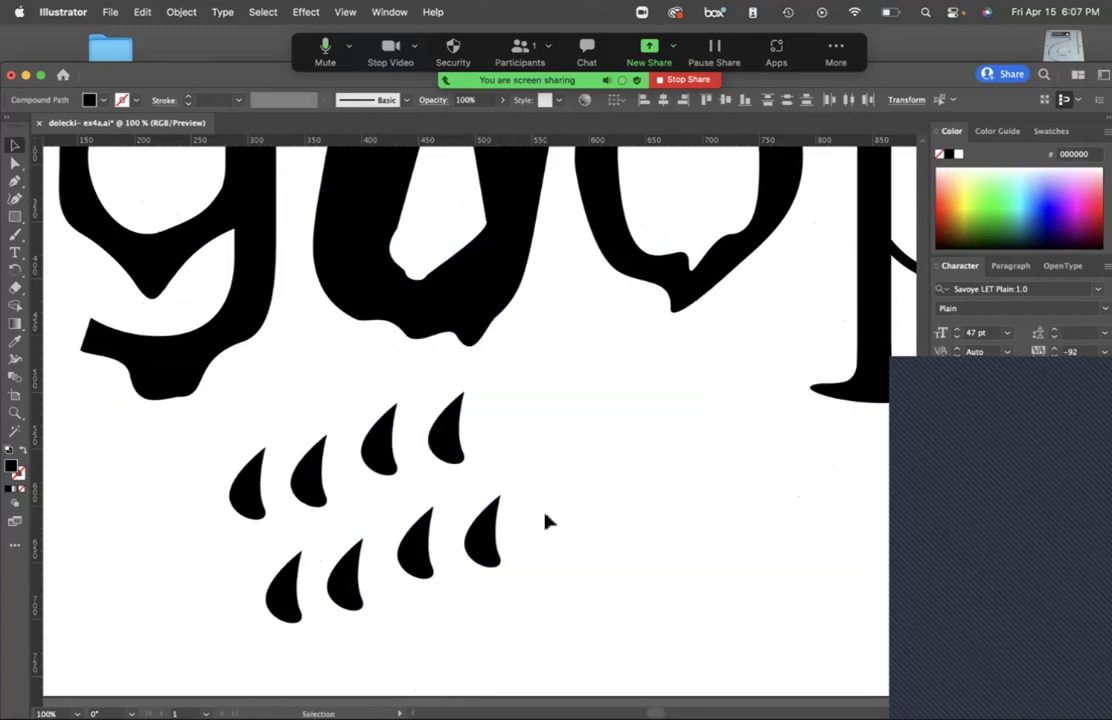
{"action": "left_click_drag", "start_coordinate": [538, 545], "coordinate": [282, 636]}
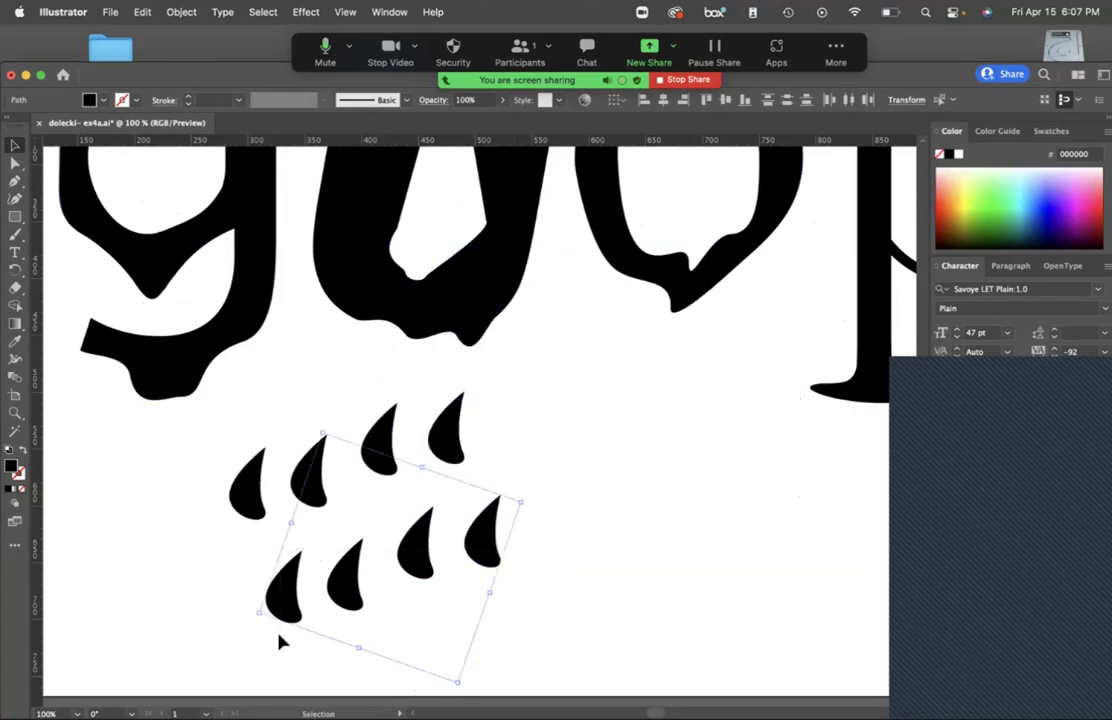
{"action": "key", "text": "Delete"}
Place teardrop copies below the g's tail, below the second o, and just below the original teardrop under the first o.
{"action": "key", "text": "v"}
{"action": "left_click_drag", "start_coordinate": [376, 468], "coordinate": [163, 480]}
{"action": "left_click_drag", "start_coordinate": [318, 490], "coordinate": [648, 388]}
{"action": "left_click_drag", "start_coordinate": [447, 449], "coordinate": [415, 528], "text": "alt"}
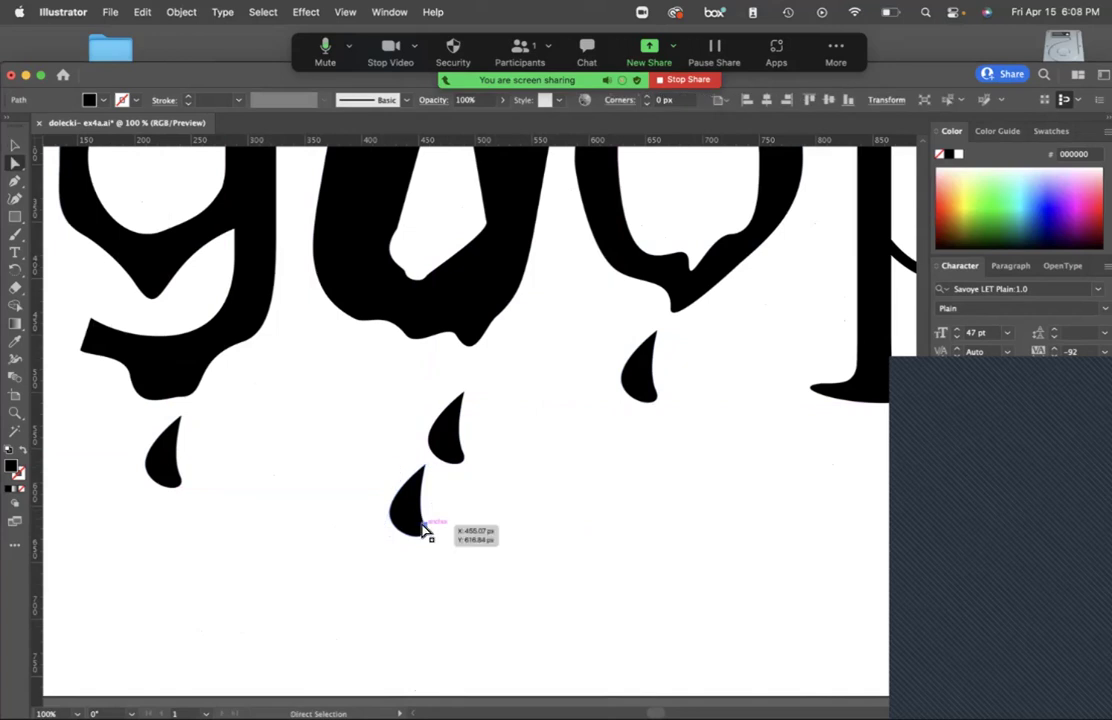
Try to select and adjust the lower-right anchor of the lowest teardrop copy.
{"action": "left_click", "coordinate": [425, 532]}
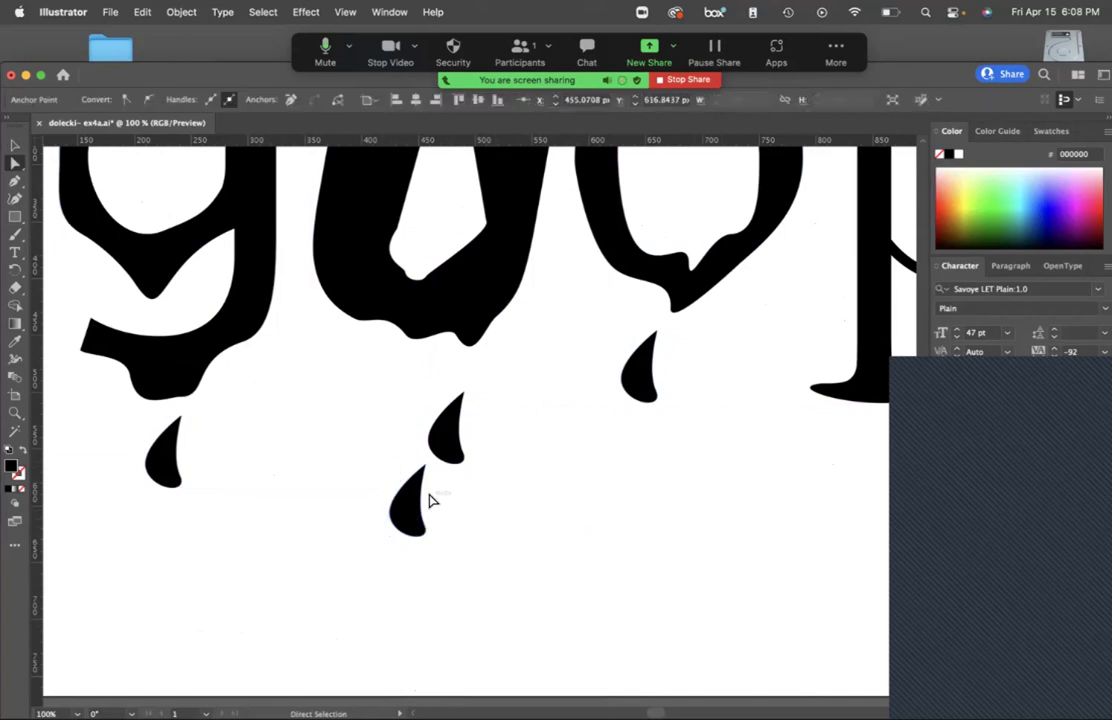
{"action": "left_click", "coordinate": [420, 502]}
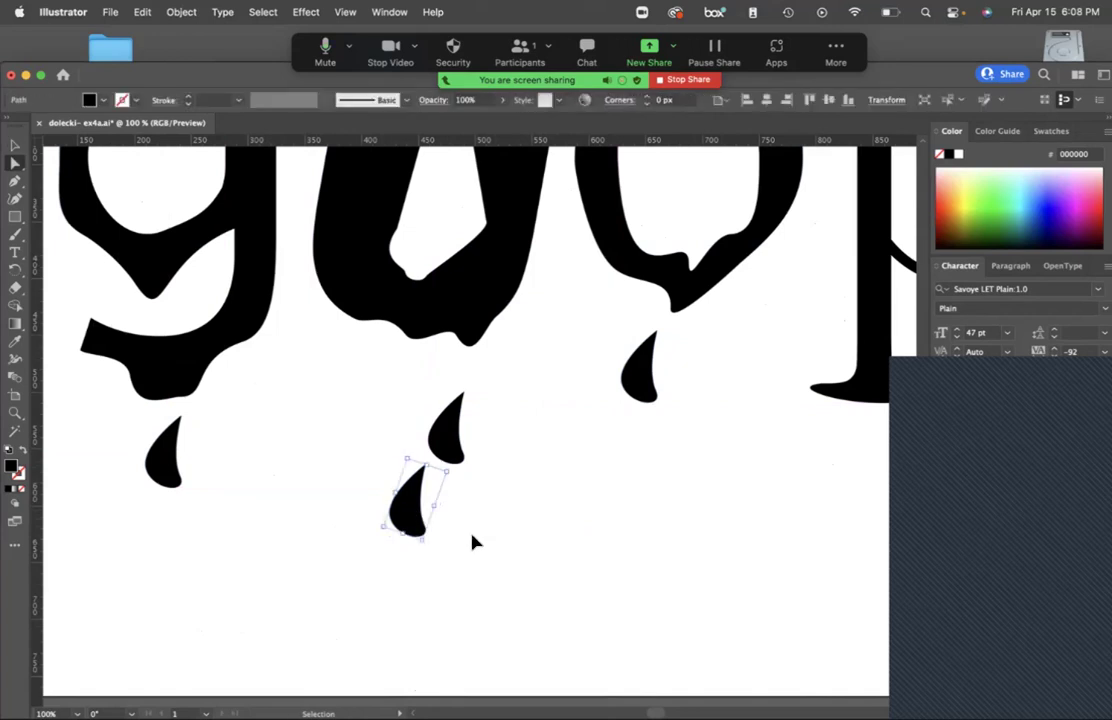
{"action": "left_click", "coordinate": [450, 521]}
{"action": "left_click", "coordinate": [415, 521]}
{"action": "mouse_move", "coordinate": [425, 538]}
{"action": "left_mouse_down"}
{"action": "mouse_move", "coordinate": [424, 524]}
{"action": "mouse_move", "coordinate": [414, 529]}
{"action": "left_mouse_up"}
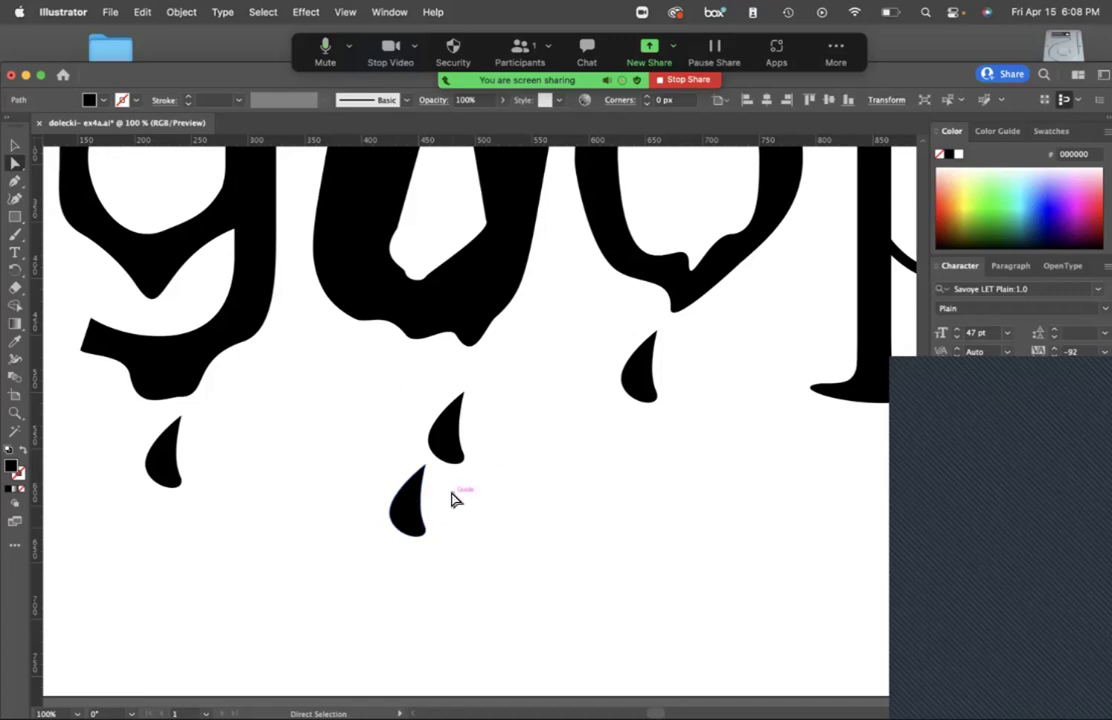
{"action": "left_click_drag", "start_coordinate": [452, 500], "coordinate": [390, 423]}
{"action": "left_click", "coordinate": [442, 549]}
{"action": "left_click", "coordinate": [424, 534]}
{"action": "left_click", "coordinate": [426, 527]}
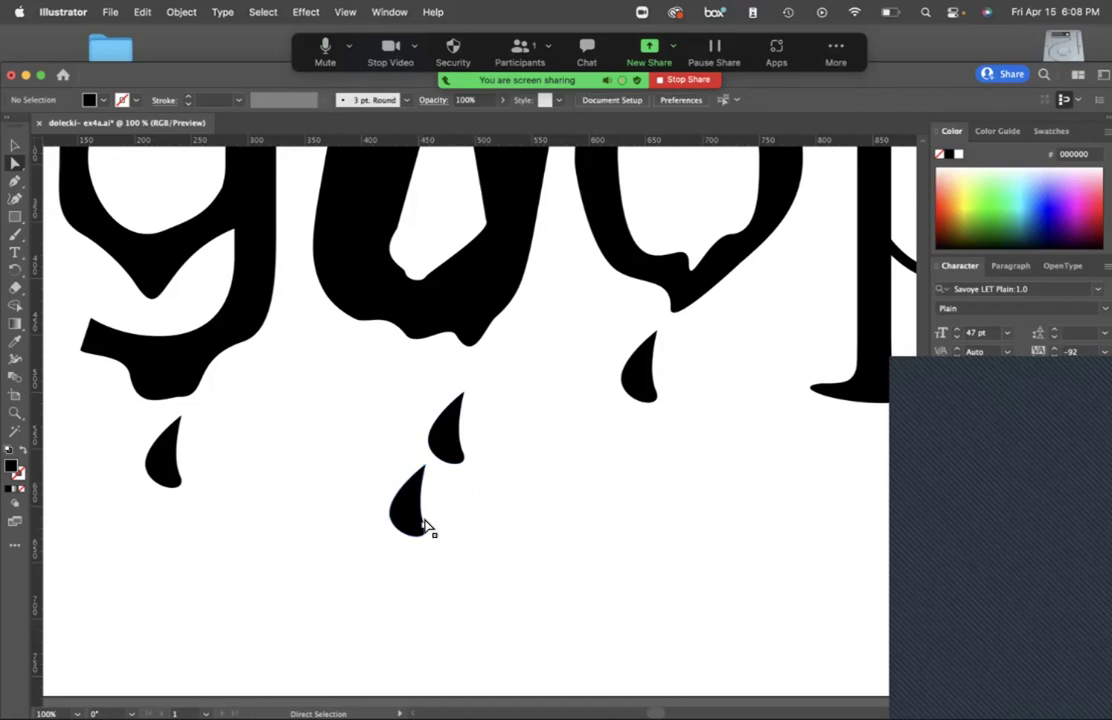
{"action": "left_click", "coordinate": [405, 509]}
{"action": "left_click", "coordinate": [536, 625]}
{"action": "left_click", "coordinate": [416, 530]}
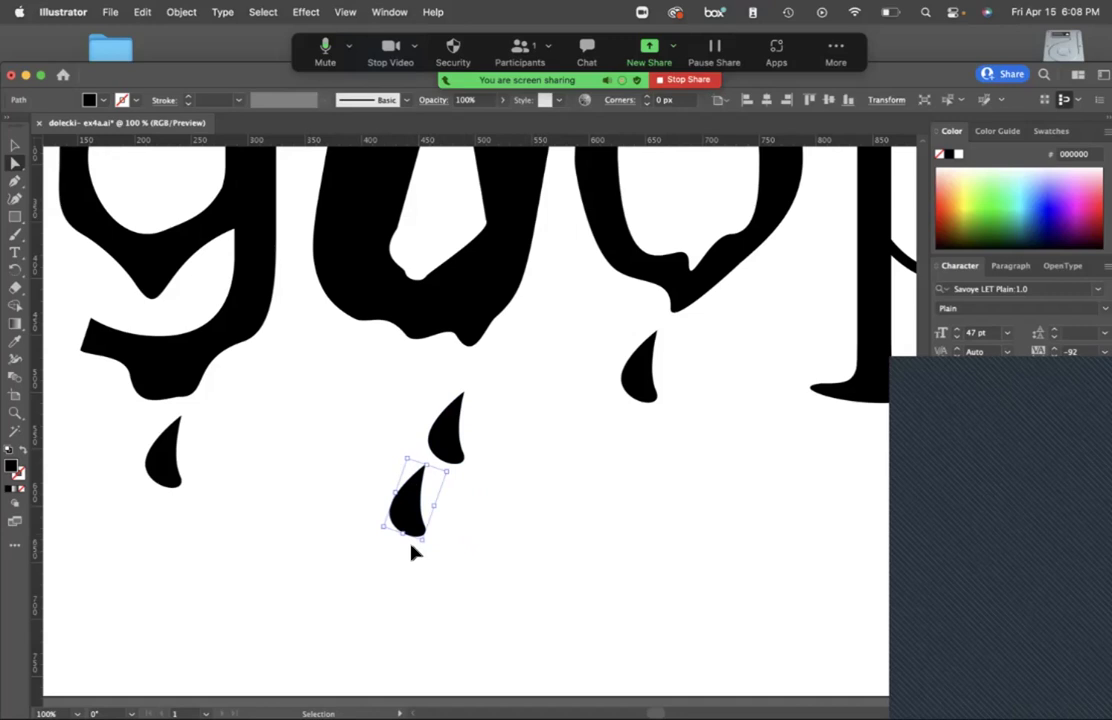
Reshape the lowest teardrop copy into a slim drip and place it below the lower-left edge of the first o.
{"action": "left_click_drag", "start_coordinate": [419, 531], "coordinate": [424, 523]}
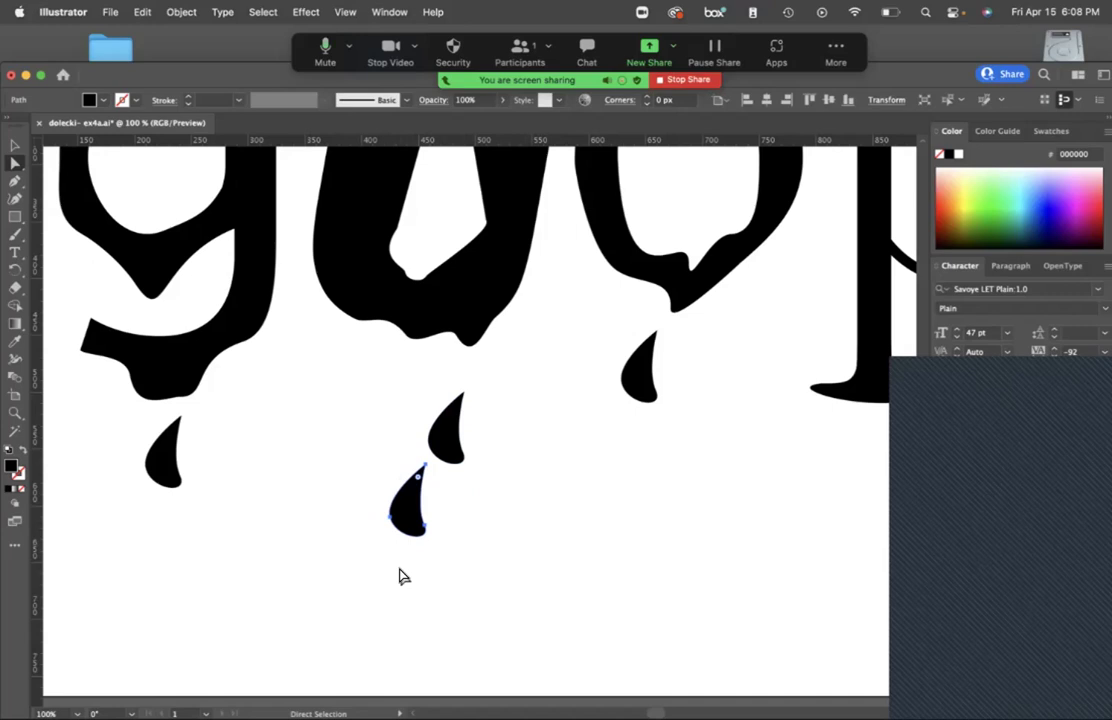
{"action": "left_click_drag", "start_coordinate": [422, 528], "coordinate": [362, 388]}
{"action": "key", "text": "v"}
Move the larger teardrop under the first o about 25 px up, closer to the letter's drip.
{"action": "scroll", "coordinate": [330, 596], "scroll_direction": "up", "scroll_amount": 3}
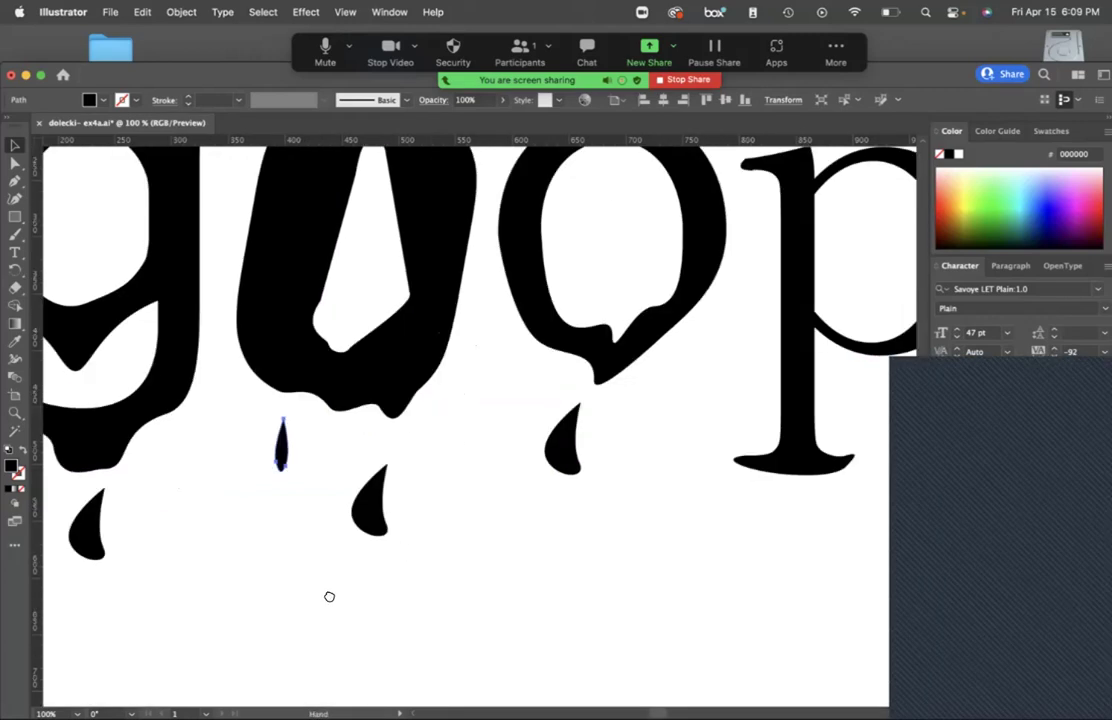
{"action": "scroll", "coordinate": [288, 598], "scroll_direction": "right", "scroll_amount": 5}
{"action": "left_click_drag", "start_coordinate": [221, 578], "coordinate": [215, 549]}
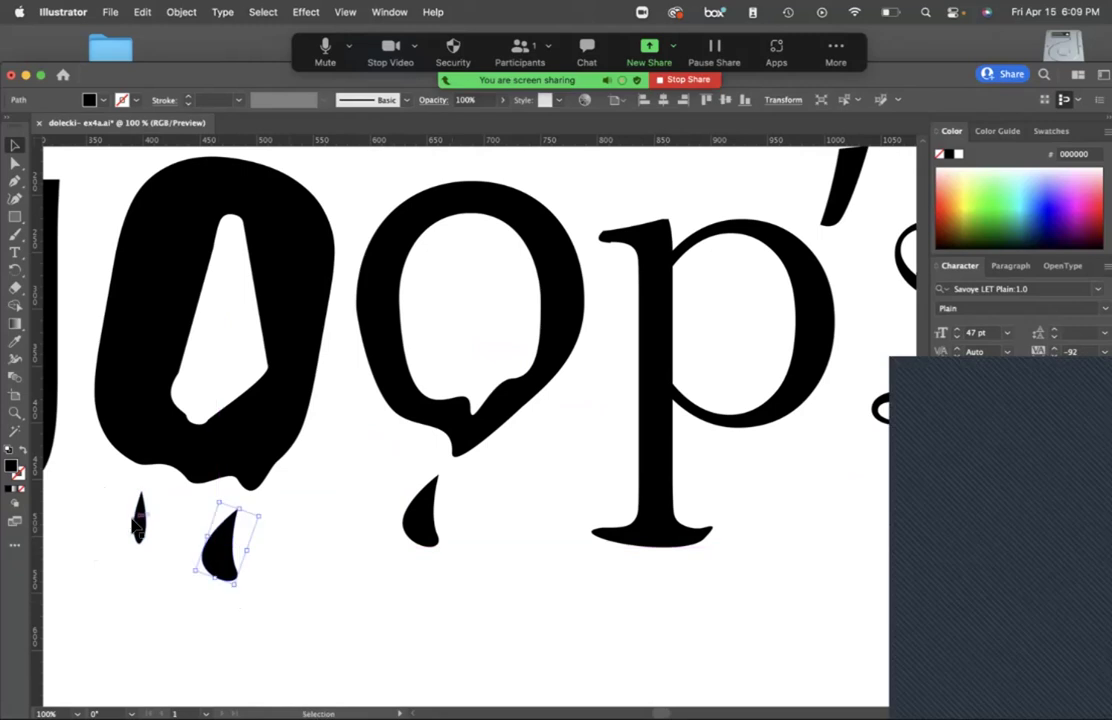
Draw a wavy freehand line about 345 px wide with the Paintbrush tool below the first o's drips, looping back at its right end.
{"action": "left_click_drag", "start_coordinate": [382, 608], "coordinate": [660, 586]}
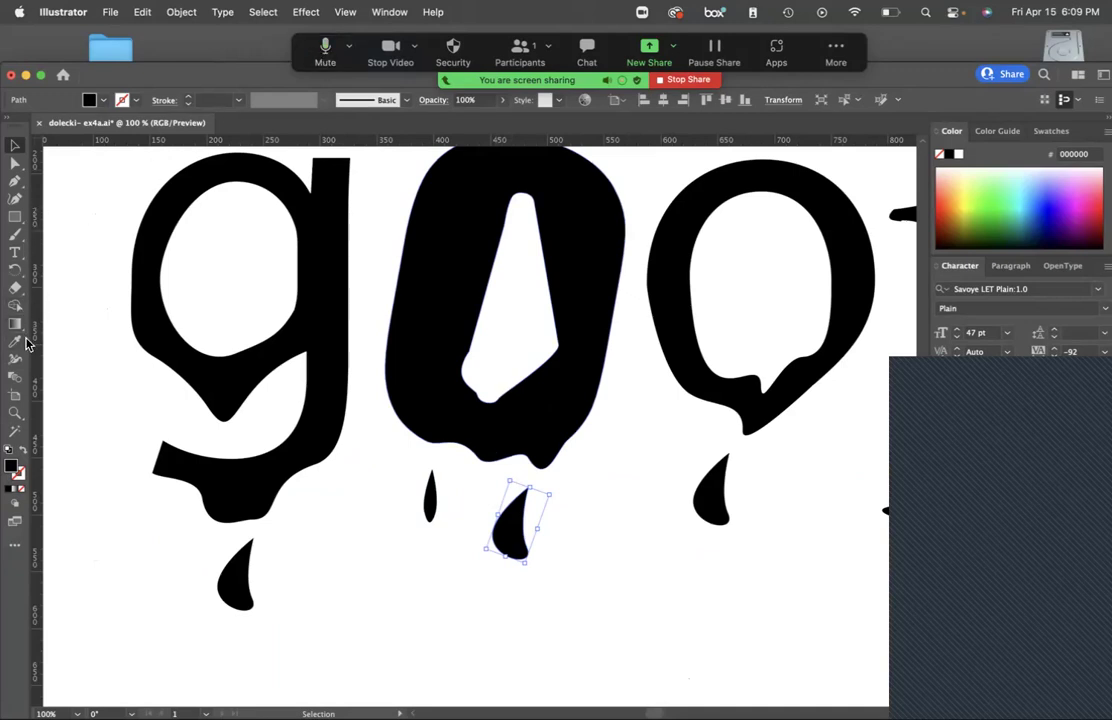
{"action": "left_click", "coordinate": [16, 238]}
{"action": "left_click_drag", "start_coordinate": [16, 243], "coordinate": [68, 206]}
{"action": "mouse_move", "coordinate": [410, 628]}
{"action": "left_mouse_down"}
{"action": "mouse_move", "coordinate": [492, 628]}
{"action": "mouse_move", "coordinate": [543, 671]}
{"action": "mouse_move", "coordinate": [678, 641]}
{"action": "mouse_move", "coordinate": [697, 685]}
{"action": "mouse_move", "coordinate": [801, 638]}
{"action": "mouse_move", "coordinate": [787, 604]}
{"action": "mouse_move", "coordinate": [699, 599]}
{"action": "mouse_move", "coordinate": [618, 560]}
{"action": "mouse_move", "coordinate": [565, 598]}
{"action": "left_mouse_up"}
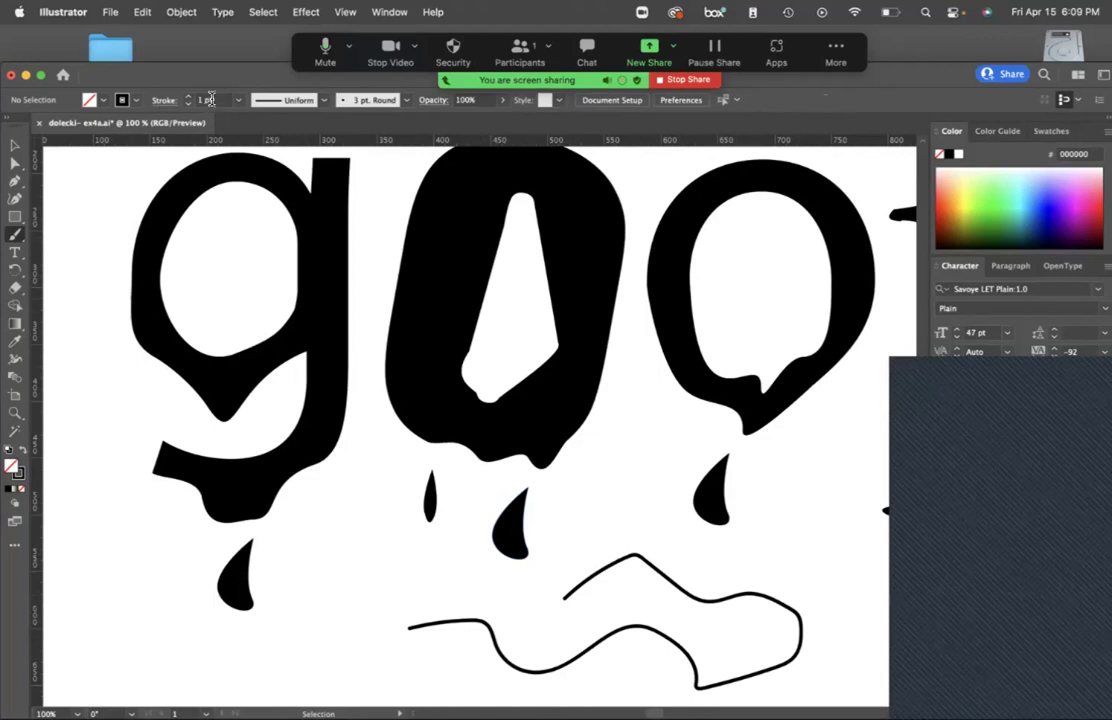
Set the wavy freehand line's stroke weight to 4 pt, and delete the line from the area below the drips.
{"action": "left_click", "coordinate": [15, 145]}
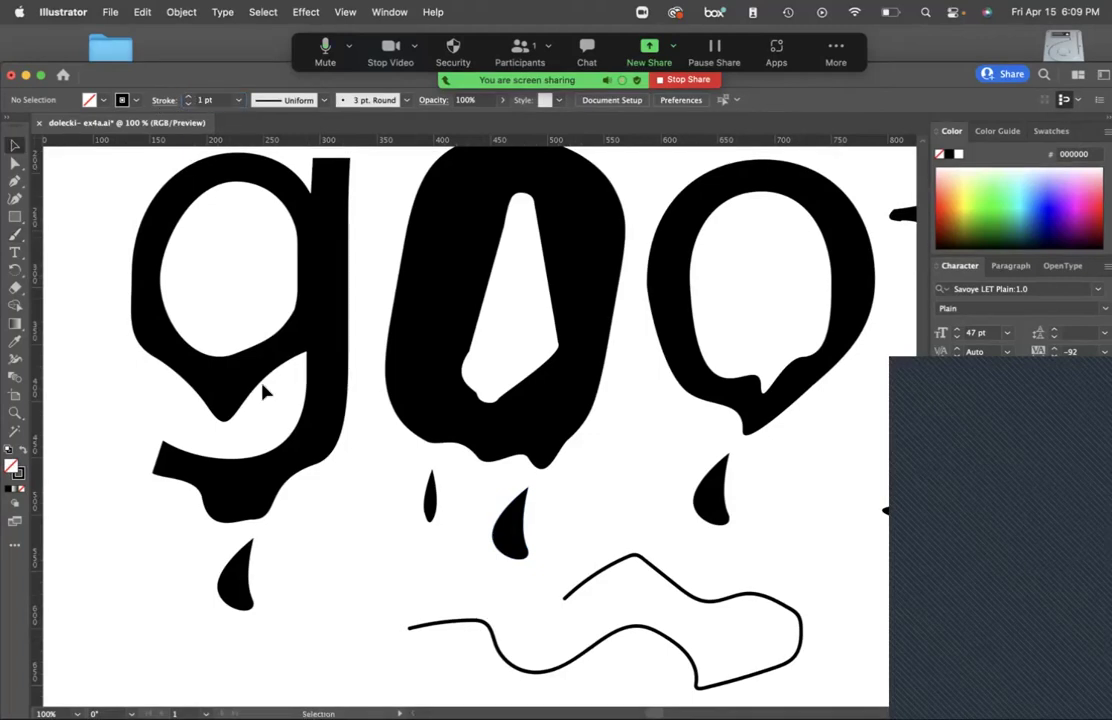
{"action": "left_click", "coordinate": [633, 641]}
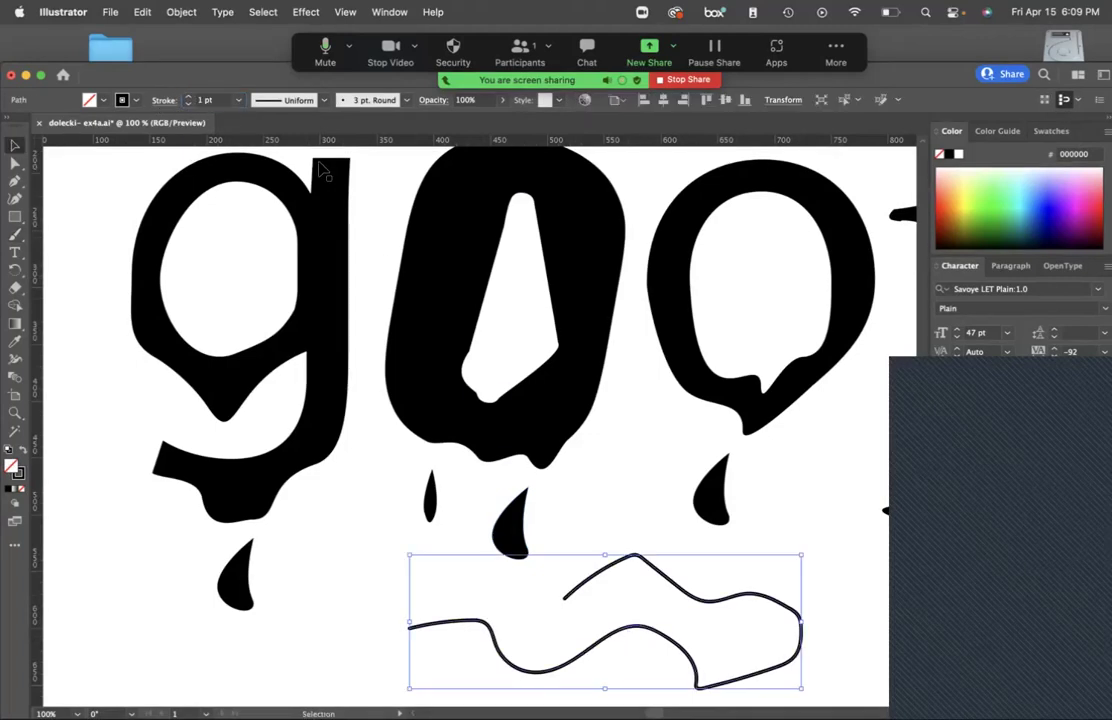
{"action": "left_click", "coordinate": [187, 97]}
{"action": "left_click", "coordinate": [187, 97]}
{"action": "left_click", "coordinate": [187, 97]}
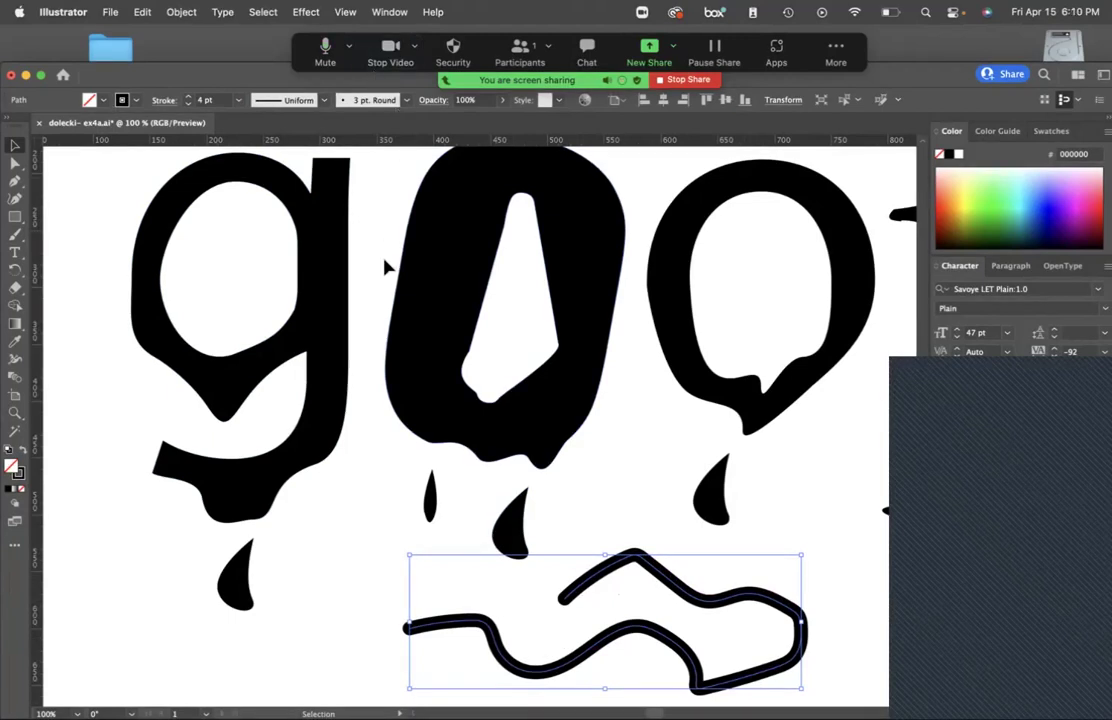
{"action": "key", "text": "Delete"}
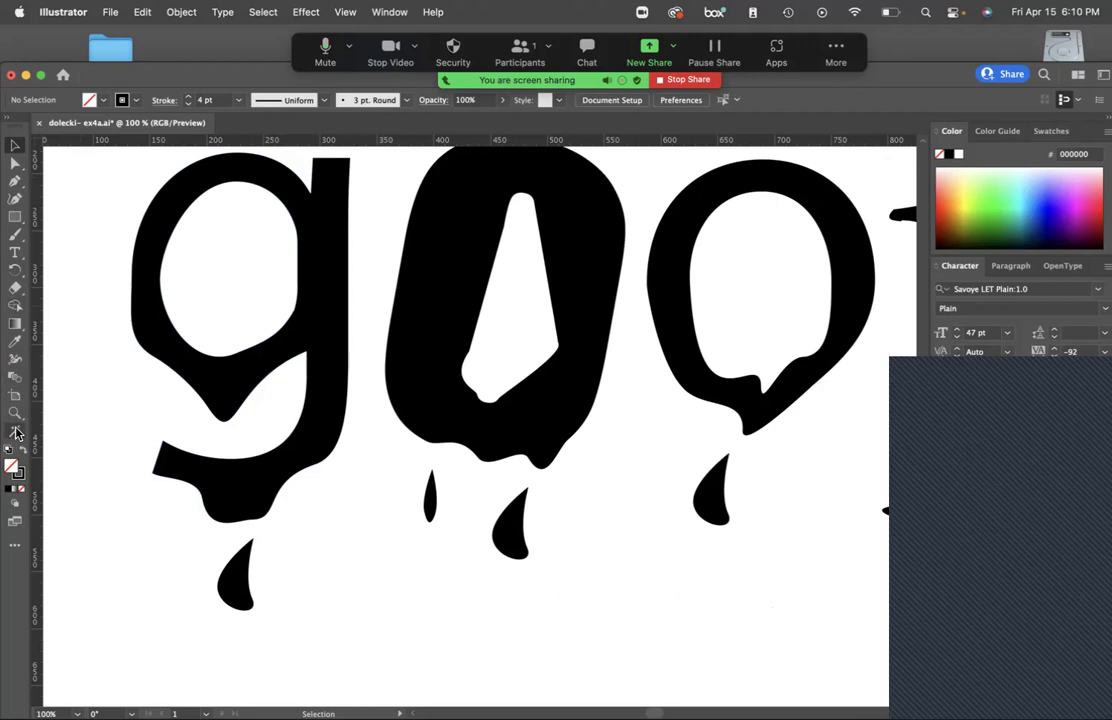
Sketch two small overlapping drop outlines and loose scribbles with the Pencil tool below the first o's drips.
{"action": "left_click", "coordinate": [14, 290]}
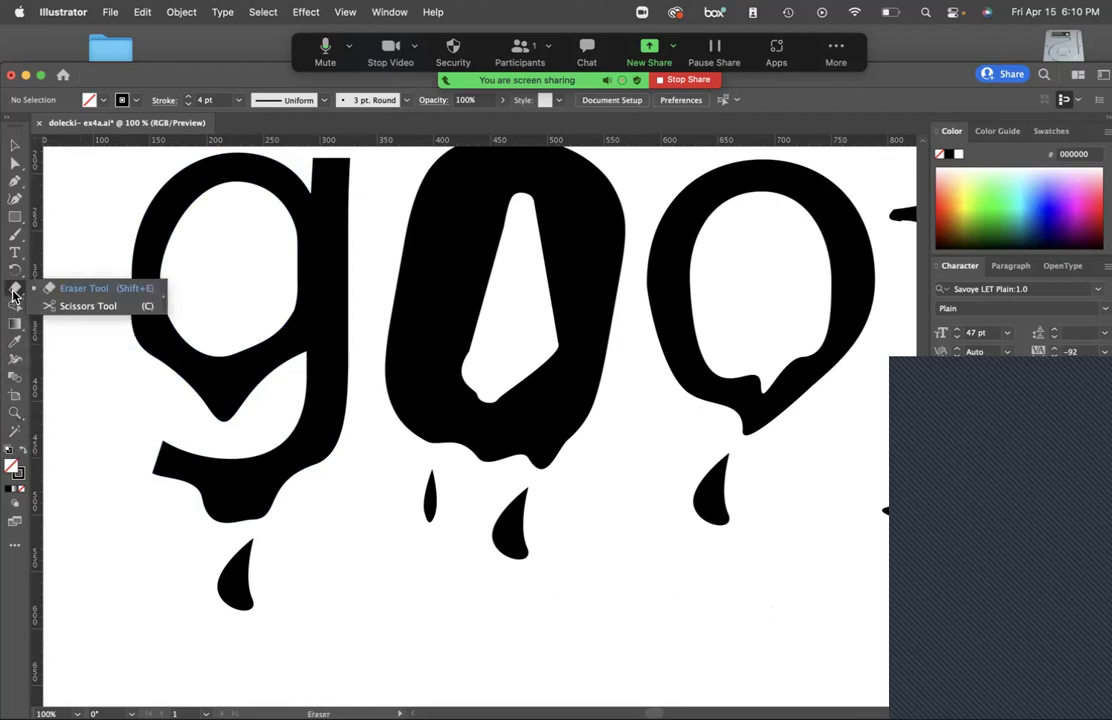
{"action": "left_click", "coordinate": [14, 234]}
{"action": "left_click", "coordinate": [68, 268]}
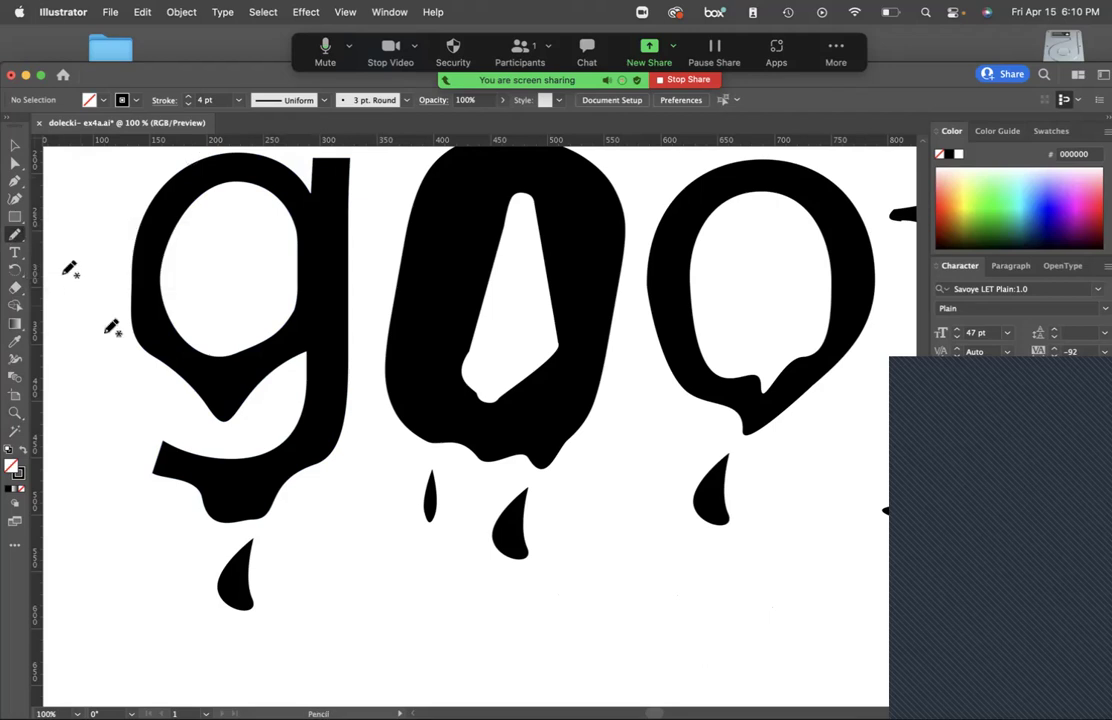
{"action": "mouse_move", "coordinate": [431, 598]}
{"action": "left_mouse_down"}
{"action": "mouse_move", "coordinate": [382, 665]}
{"action": "mouse_move", "coordinate": [445, 655]}
{"action": "mouse_move", "coordinate": [434, 589]}
{"action": "left_mouse_up"}
{"action": "mouse_move", "coordinate": [462, 640]}
{"action": "left_mouse_down"}
{"action": "mouse_move", "coordinate": [459, 630]}
{"action": "mouse_move", "coordinate": [424, 645]}
{"action": "left_mouse_up"}
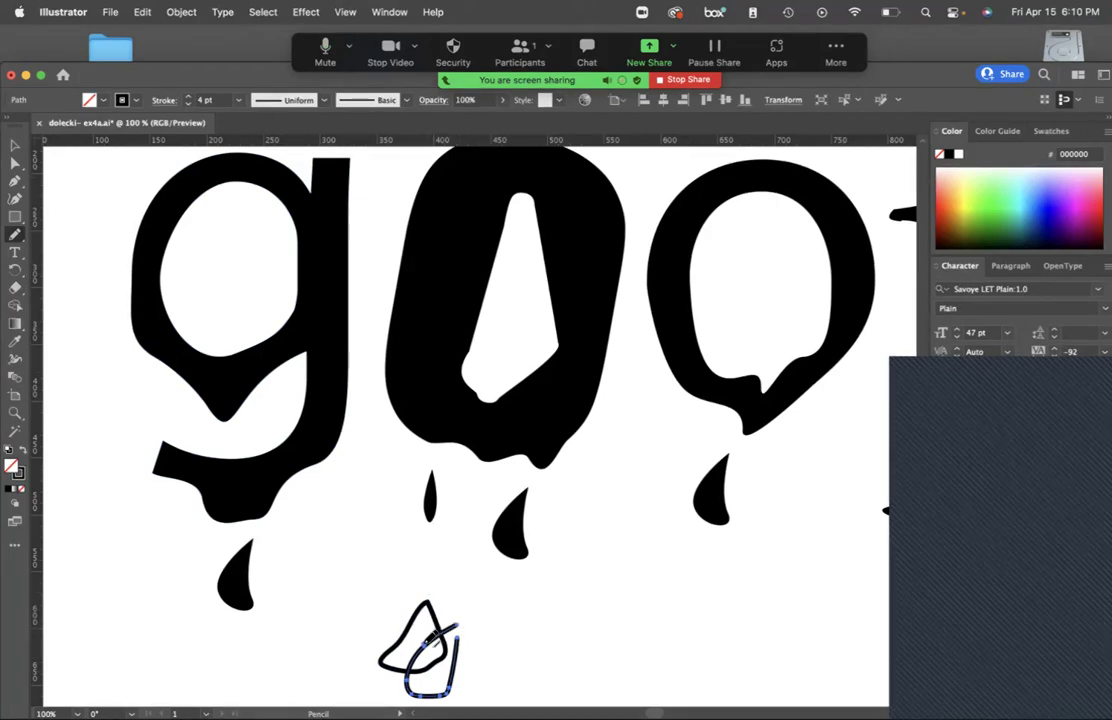
{"action": "mouse_move", "coordinate": [434, 648]}
{"action": "left_mouse_down"}
{"action": "mouse_move", "coordinate": [405, 665]}
{"action": "mouse_move", "coordinate": [449, 622]}
{"action": "mouse_move", "coordinate": [430, 645]}
{"action": "mouse_move", "coordinate": [438, 650]}
{"action": "mouse_move", "coordinate": [512, 630]}
{"action": "mouse_move", "coordinate": [352, 632]}
{"action": "mouse_move", "coordinate": [497, 700]}
{"action": "left_mouse_up"}
Select all the pencil scribbles below the first o and delete them.
{"action": "left_click", "coordinate": [26, 154]}
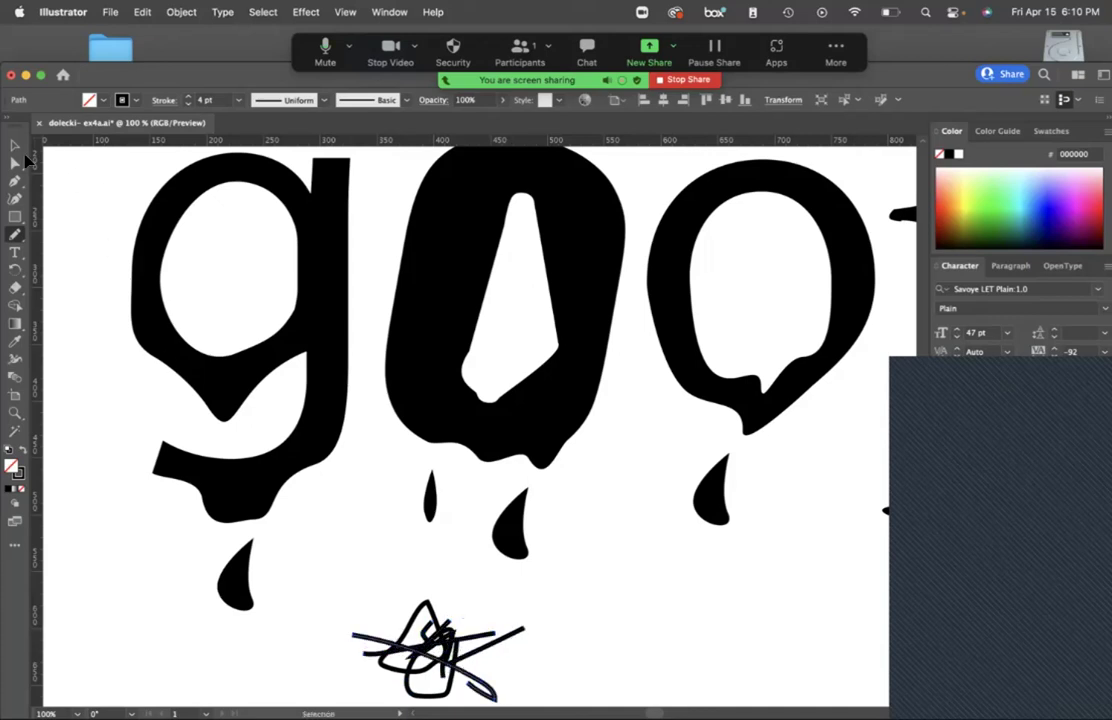
{"action": "left_click_drag", "start_coordinate": [310, 618], "coordinate": [522, 702]}
{"action": "key", "text": "Delete"}
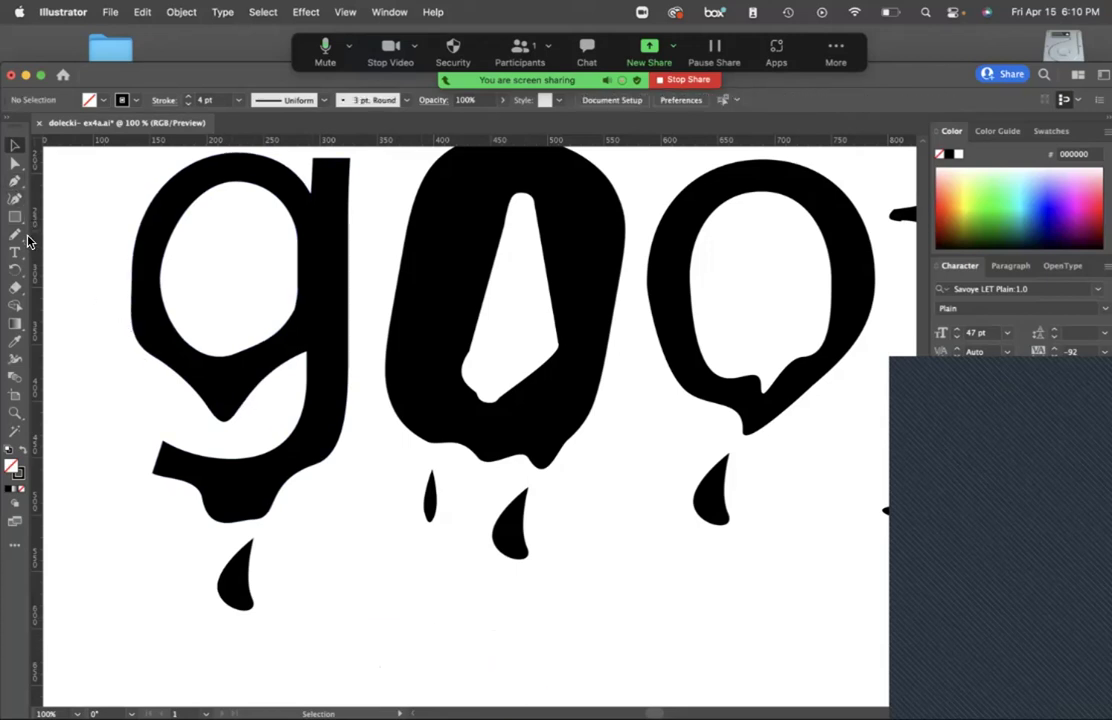
Rotate the letter p slightly counterclockwise so that its foot swings away from the second o.
{"action": "left_click_drag", "start_coordinate": [15, 234], "coordinate": [41, 207]}
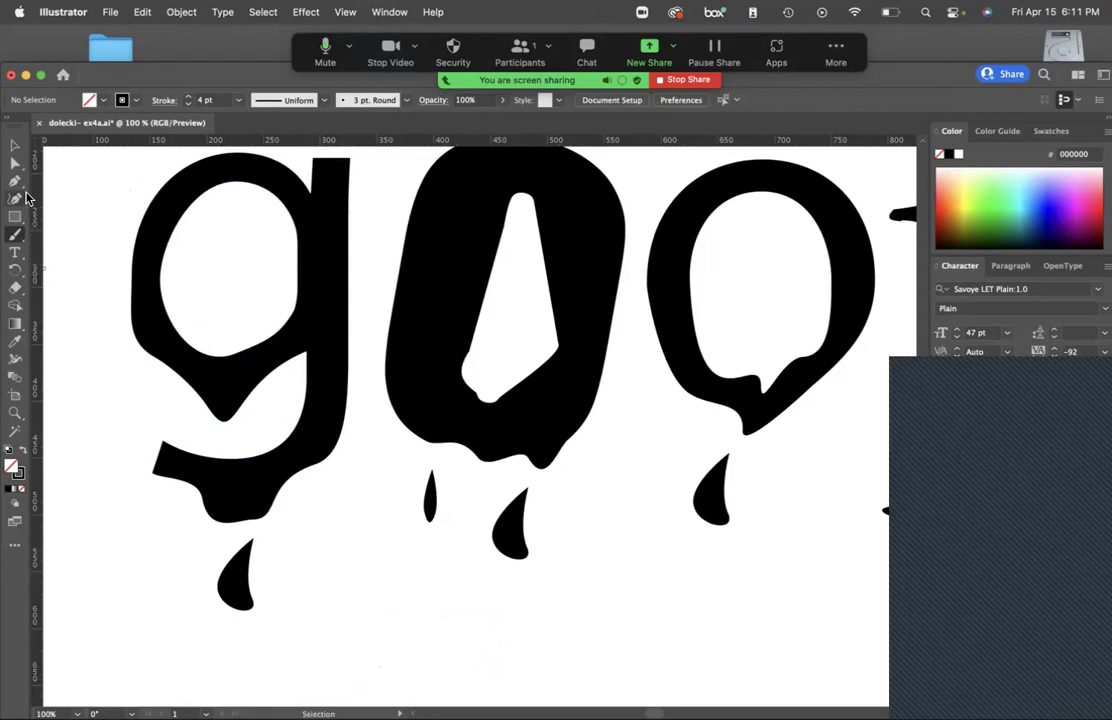
{"action": "left_click", "coordinate": [15, 145]}
{"action": "scroll", "coordinate": [552, 418], "scroll_direction": "right", "scroll_amount": 2}
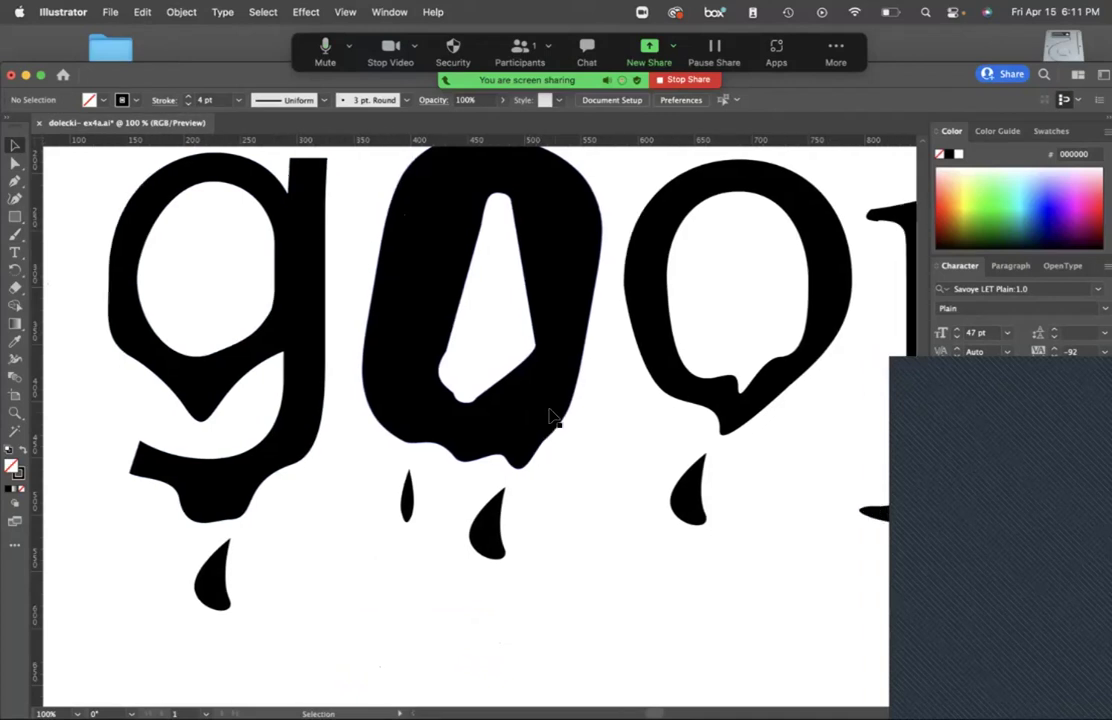
{"action": "scroll", "coordinate": [555, 410], "scroll_direction": "right", "scroll_amount": 5}
{"action": "left_click", "coordinate": [765, 398]}
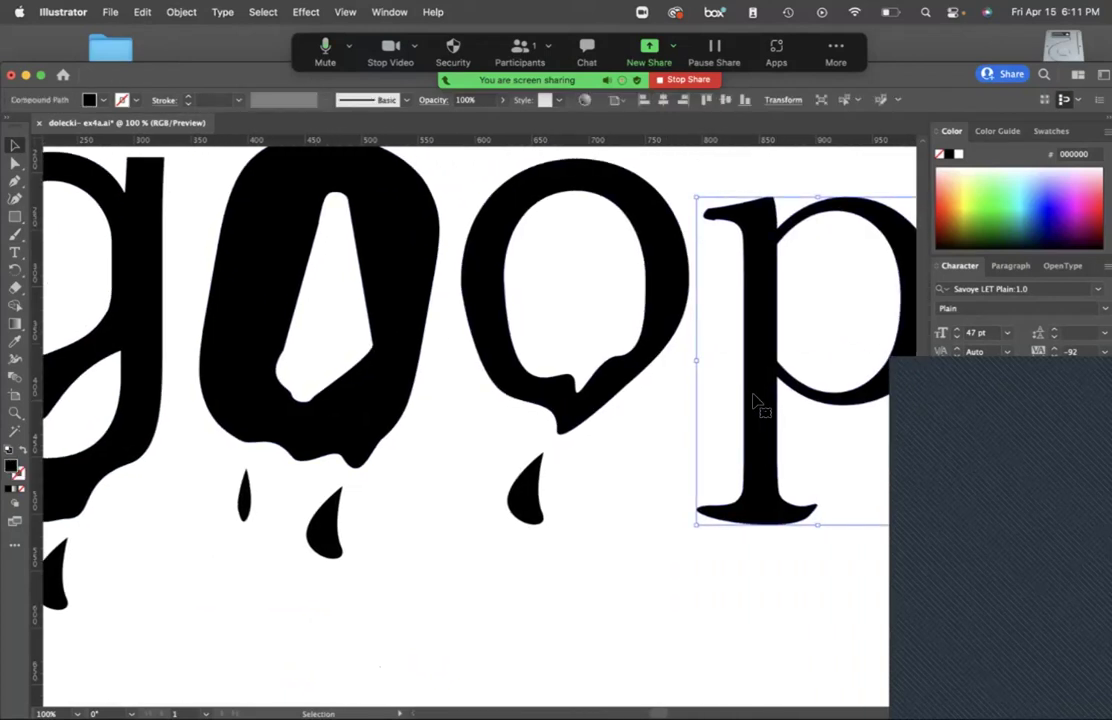
{"action": "mouse_move", "coordinate": [697, 527]}
{"action": "left_mouse_down"}
{"action": "mouse_move", "coordinate": [712, 514]}
{"action": "mouse_move", "coordinate": [702, 524]}
{"action": "mouse_move", "coordinate": [715, 541]}
{"action": "left_mouse_up"}
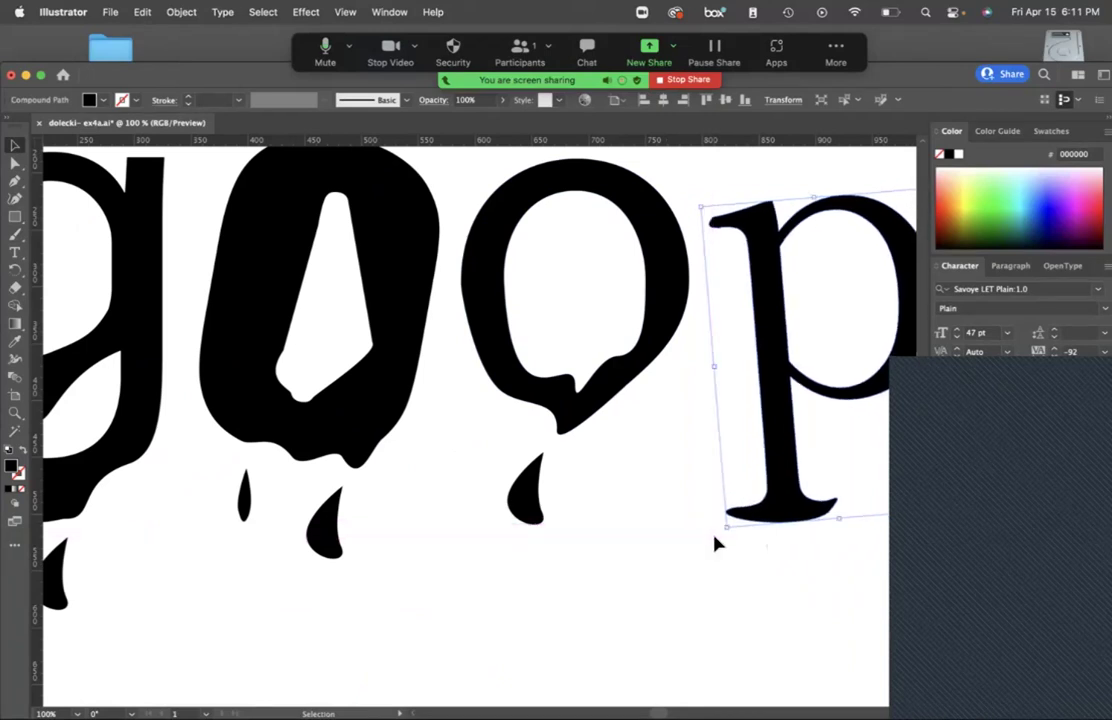
Try erasing a narrow slanted strip across the p's stem just above its foot serif, and undo the cut.
{"action": "scroll", "coordinate": [715, 541], "scroll_direction": "right", "scroll_amount": 3}
{"action": "scroll", "coordinate": [713, 543], "scroll_direction": "right", "scroll_amount": 2}
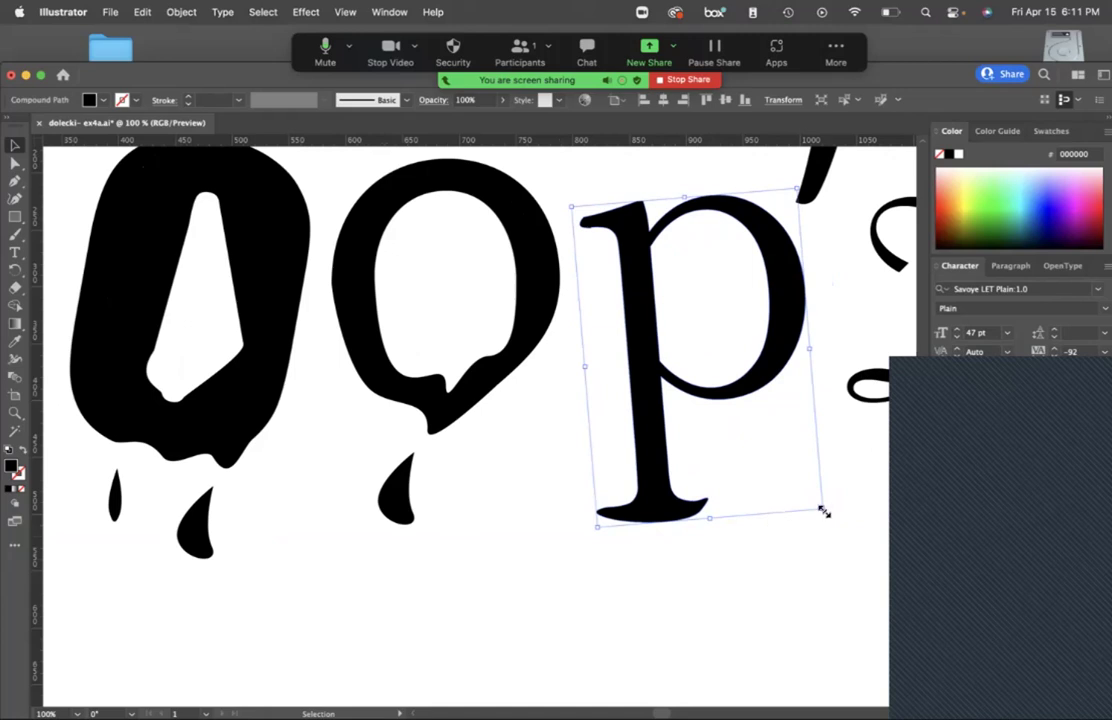
{"action": "scroll", "coordinate": [700, 350], "scroll_direction": "right", "scroll_amount": 1}
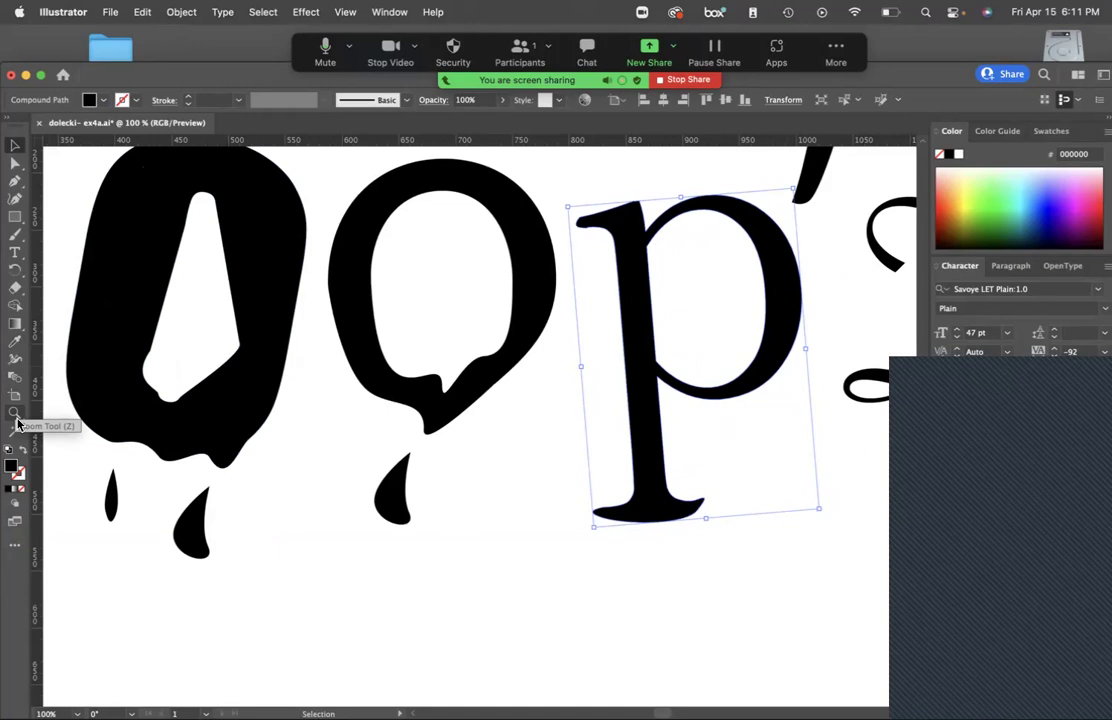
{"action": "left_click", "coordinate": [15, 288]}
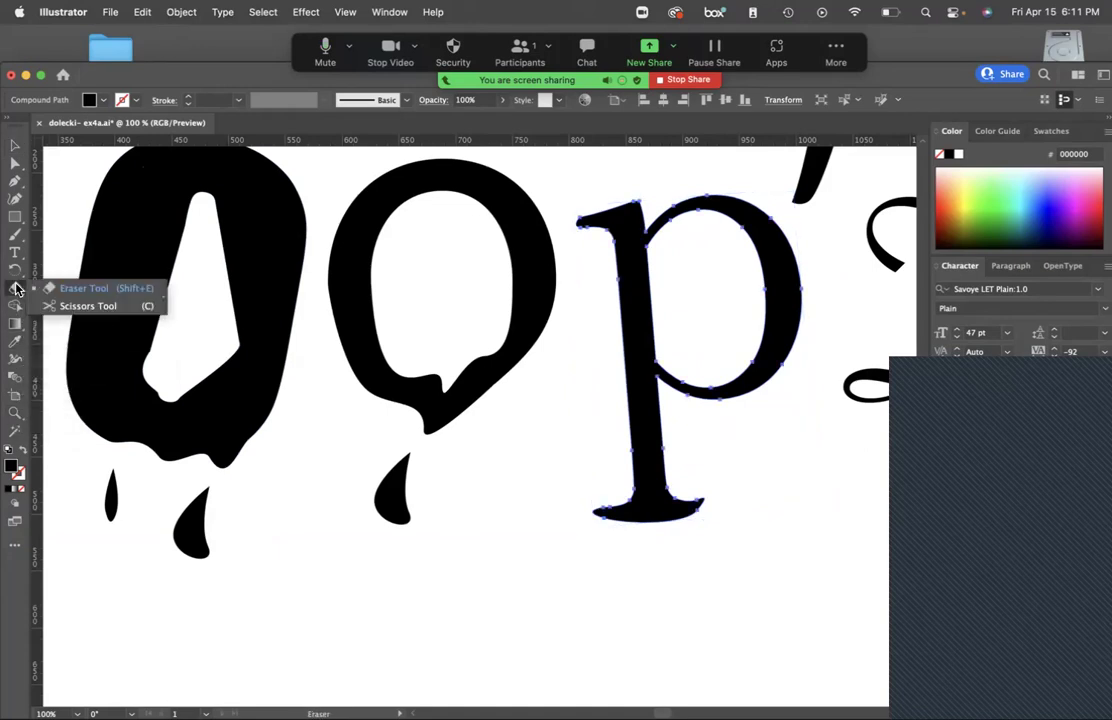
{"action": "left_click", "coordinate": [60, 288]}
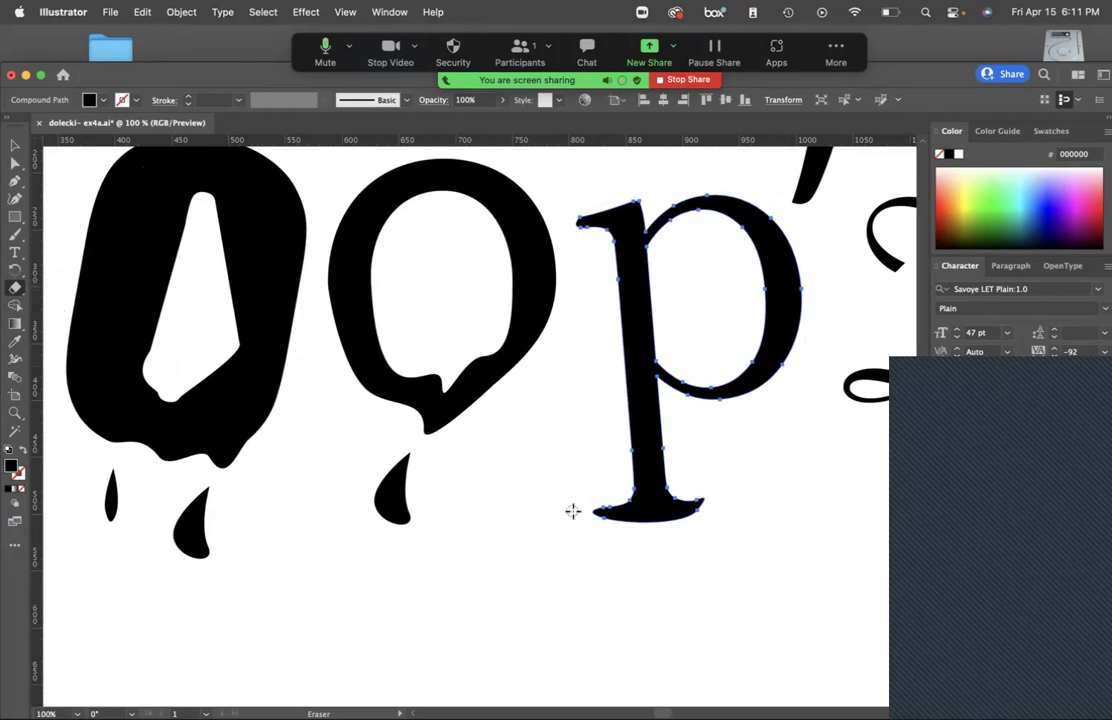
{"action": "left_click_drag", "start_coordinate": [672, 481], "coordinate": [674, 480]}
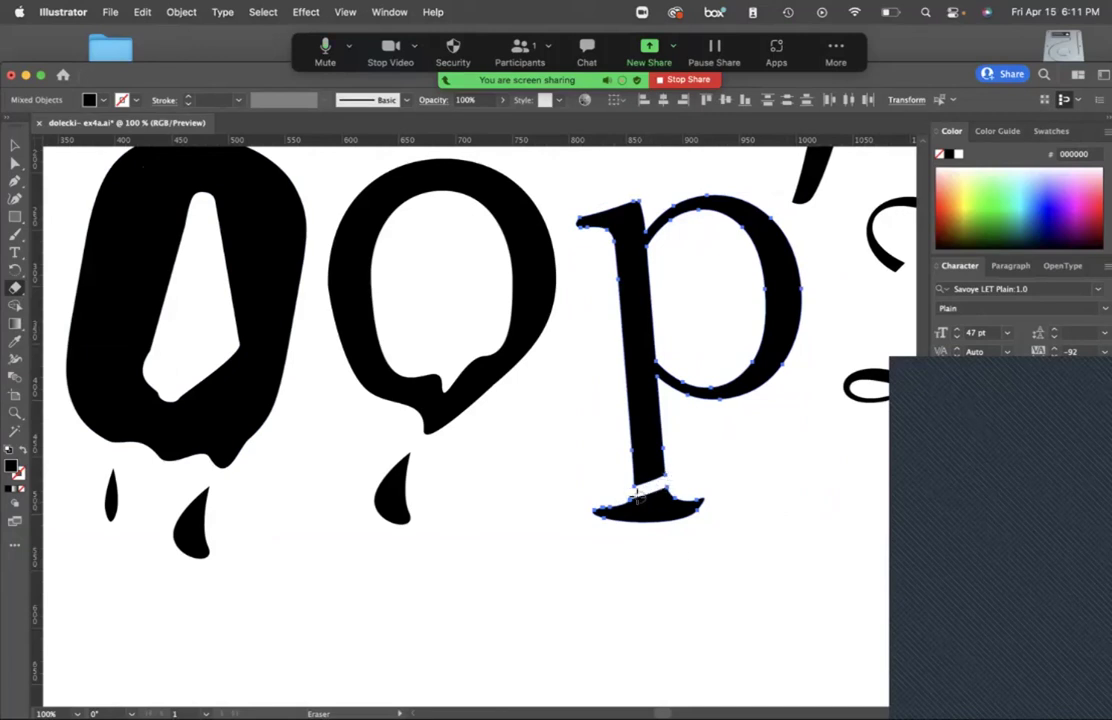
{"action": "key", "text": "super+z"}
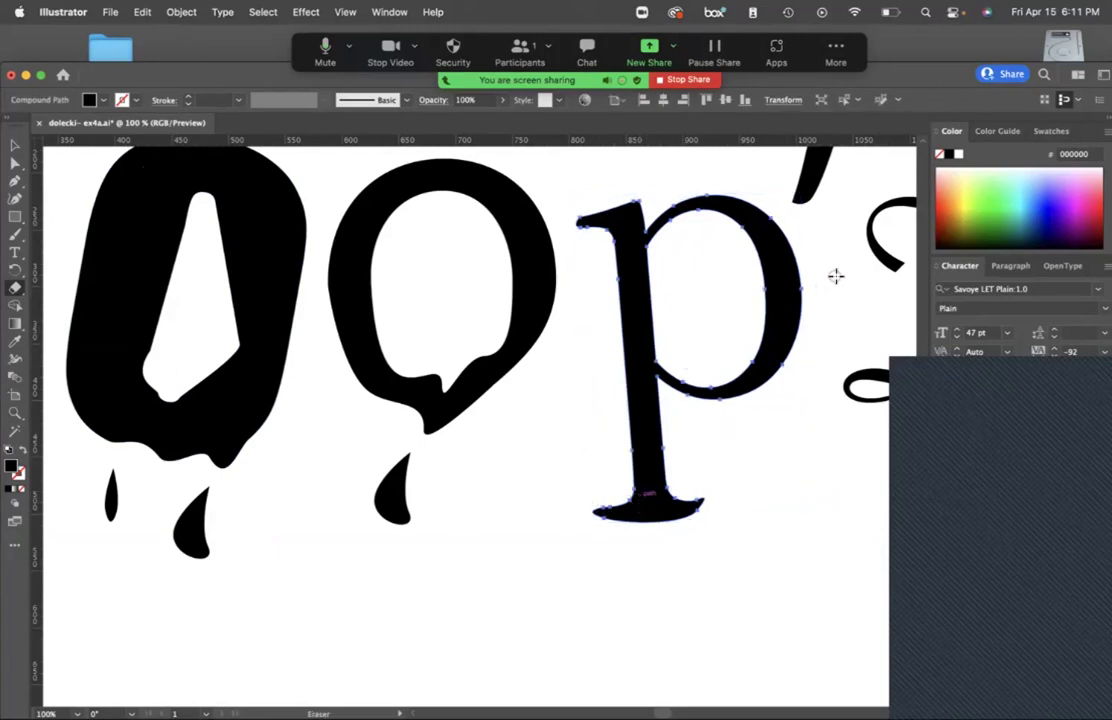
Try erasing one slanted strip through the middle of the p's stem and bowl, and undo the cut.
{"action": "left_click_drag", "start_coordinate": [590, 324], "coordinate": [805, 288]}
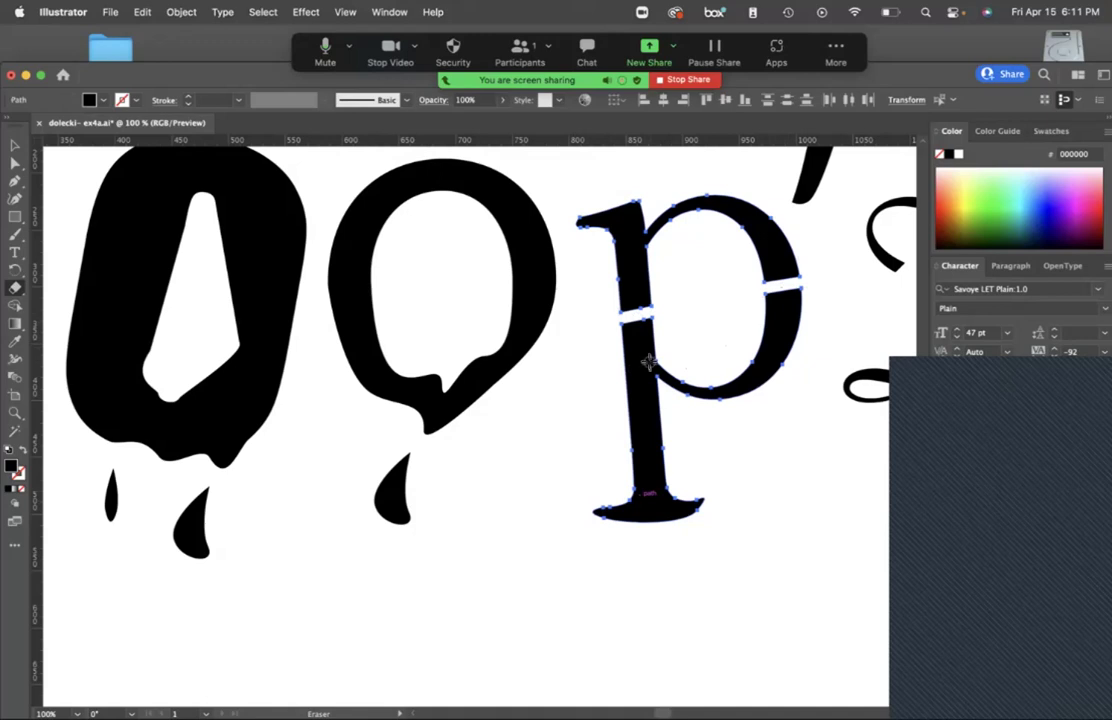
{"action": "key", "text": "super+z"}
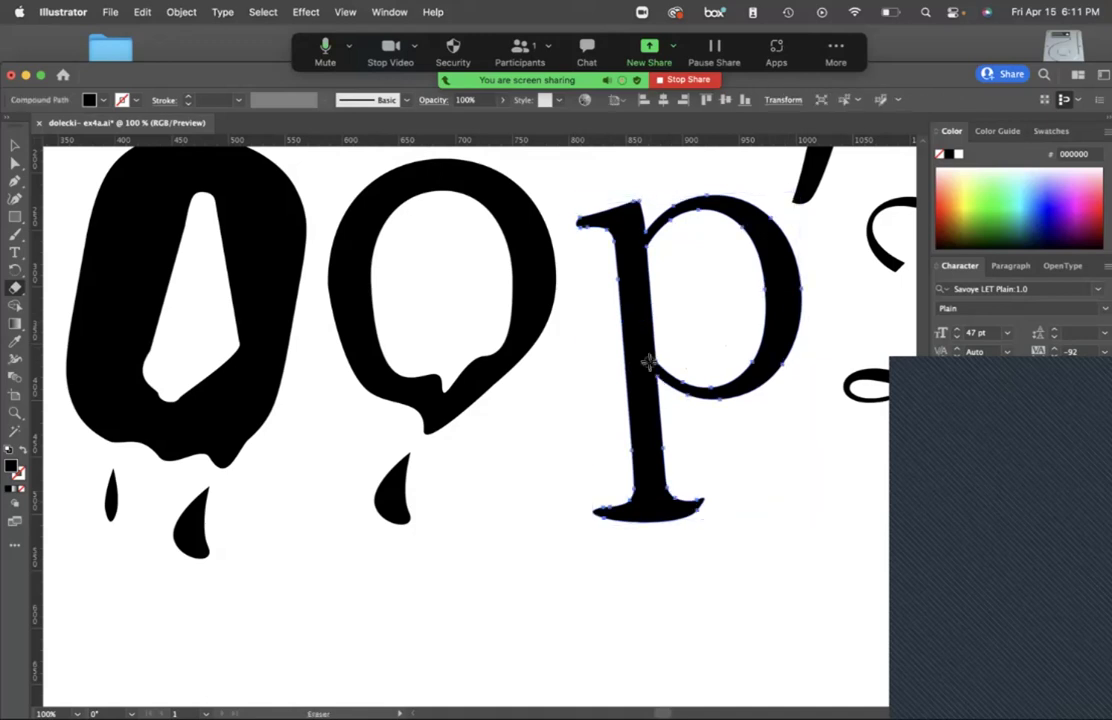
{"action": "left_click", "coordinate": [601, 328], "text": "super"}
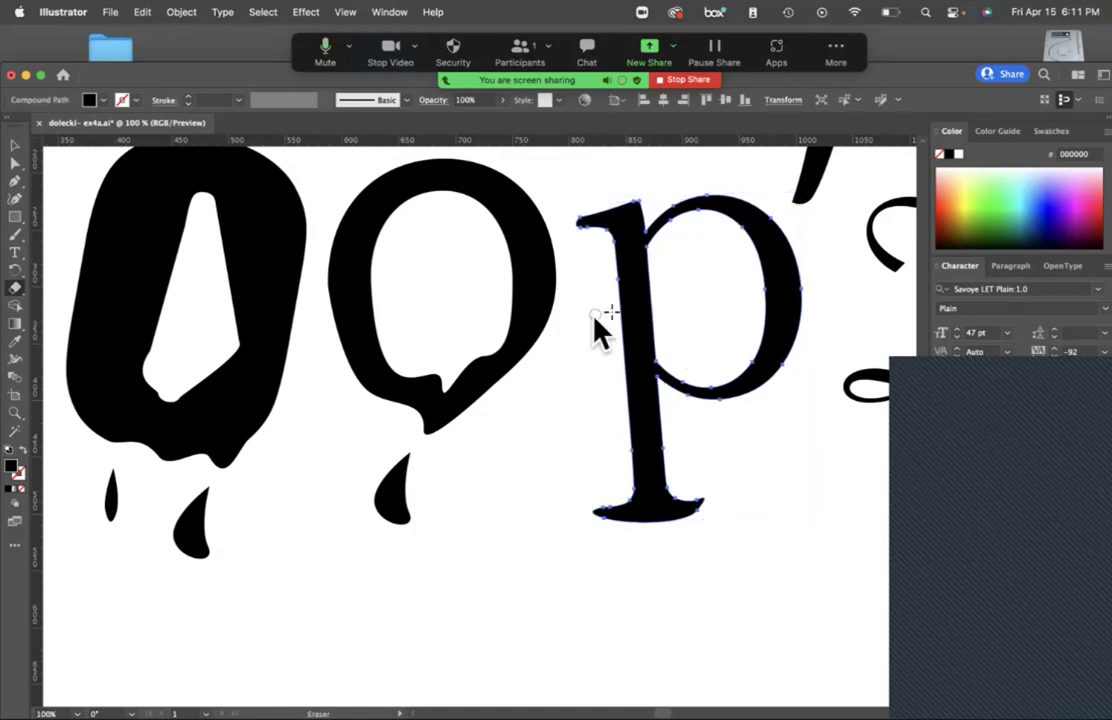
Look through the complete collection of selection, drawing, type, paint and modify tools.
{"action": "double_click", "coordinate": [15, 270]}
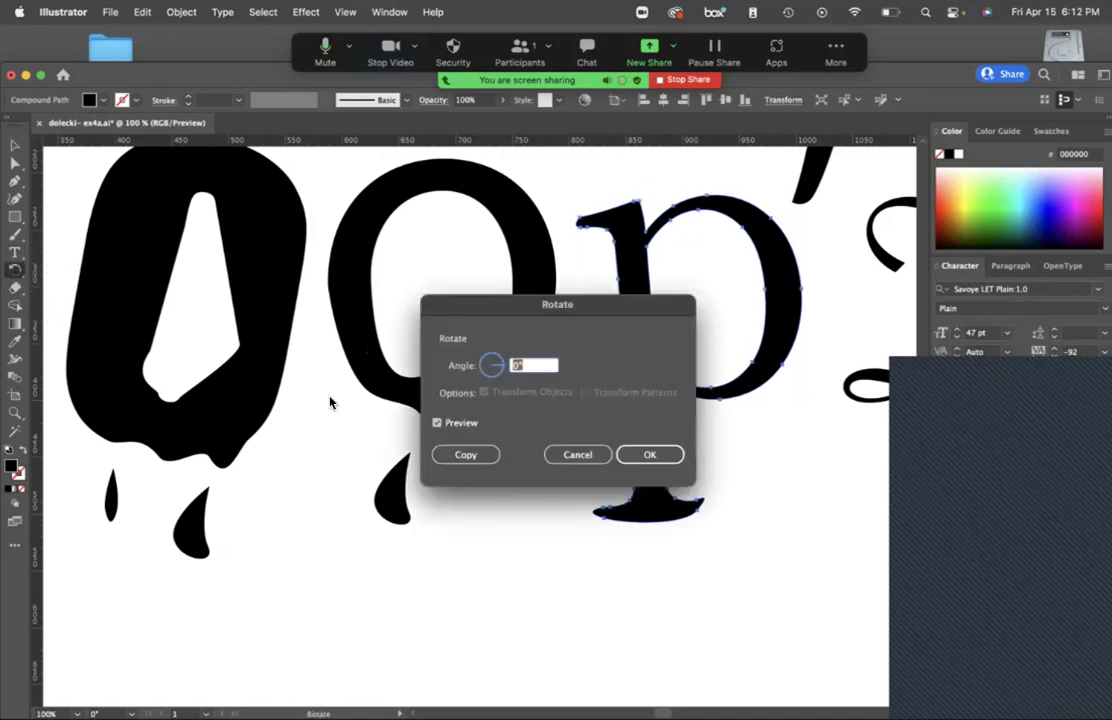
{"action": "left_click", "coordinate": [577, 454]}
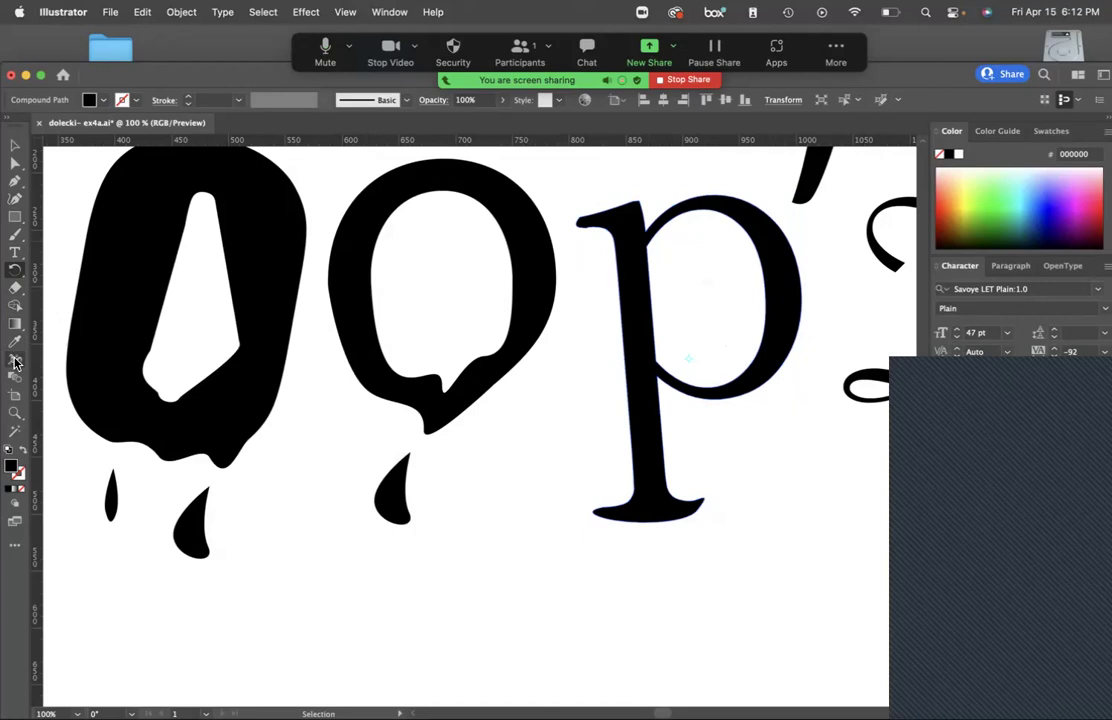
{"action": "left_click", "coordinate": [15, 323]}
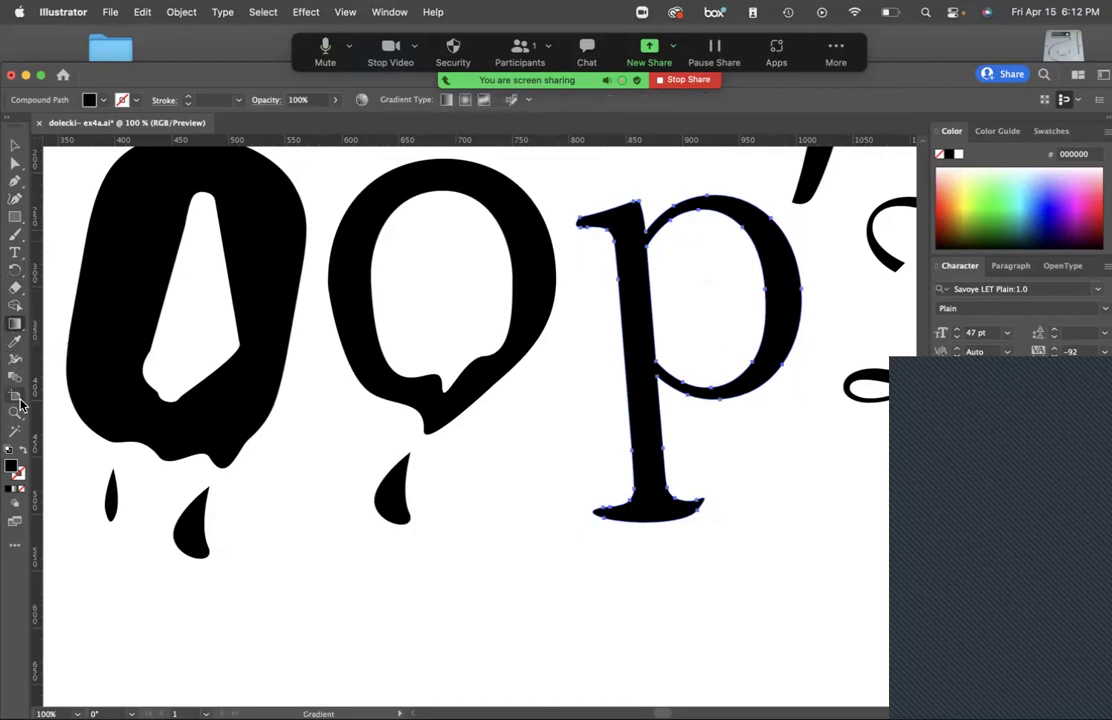
{"action": "left_click", "coordinate": [16, 545]}
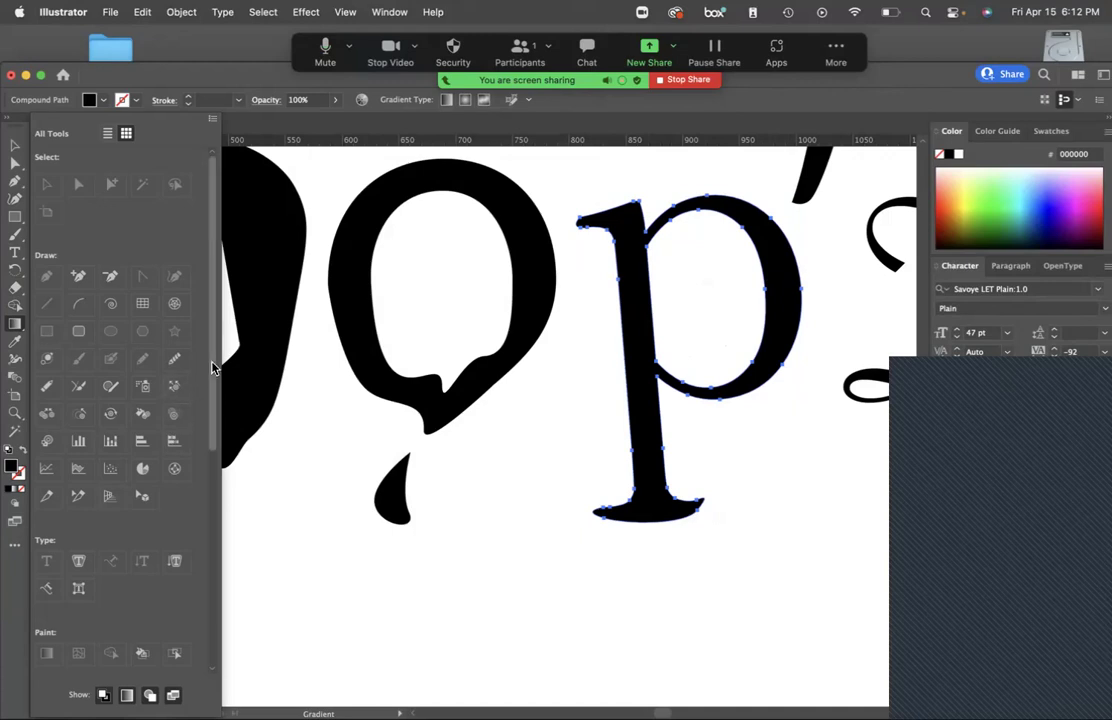
{"action": "left_click_drag", "start_coordinate": [212, 368], "coordinate": [212, 644]}
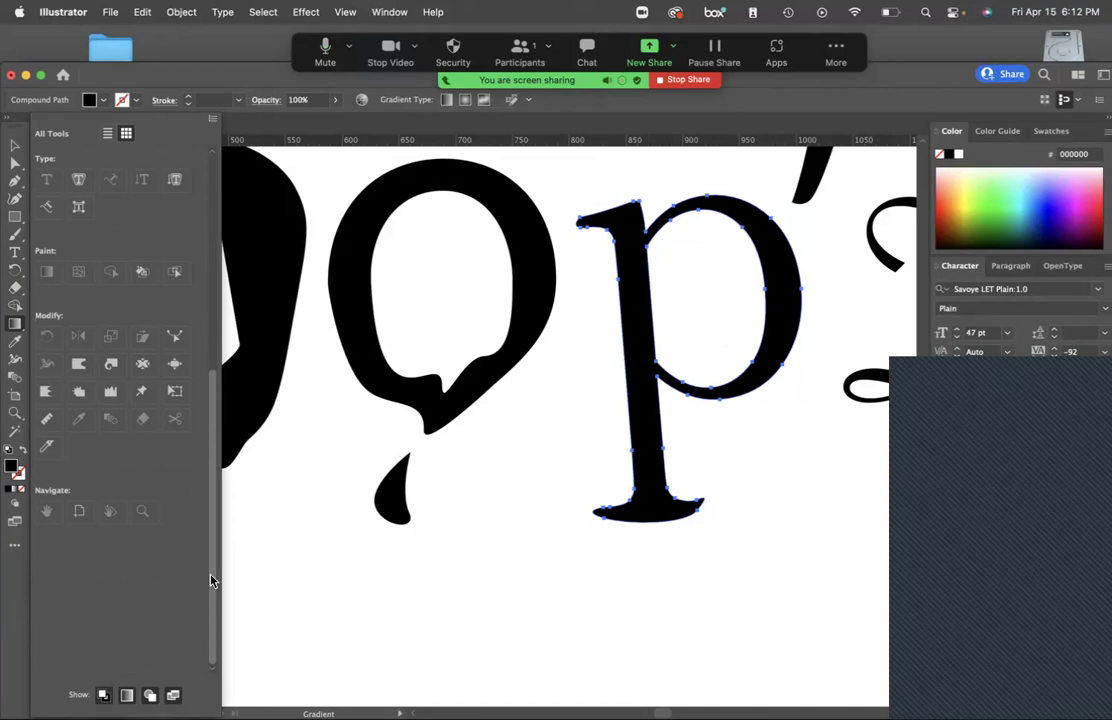
{"action": "left_click_drag", "start_coordinate": [212, 580], "coordinate": [211, 551]}
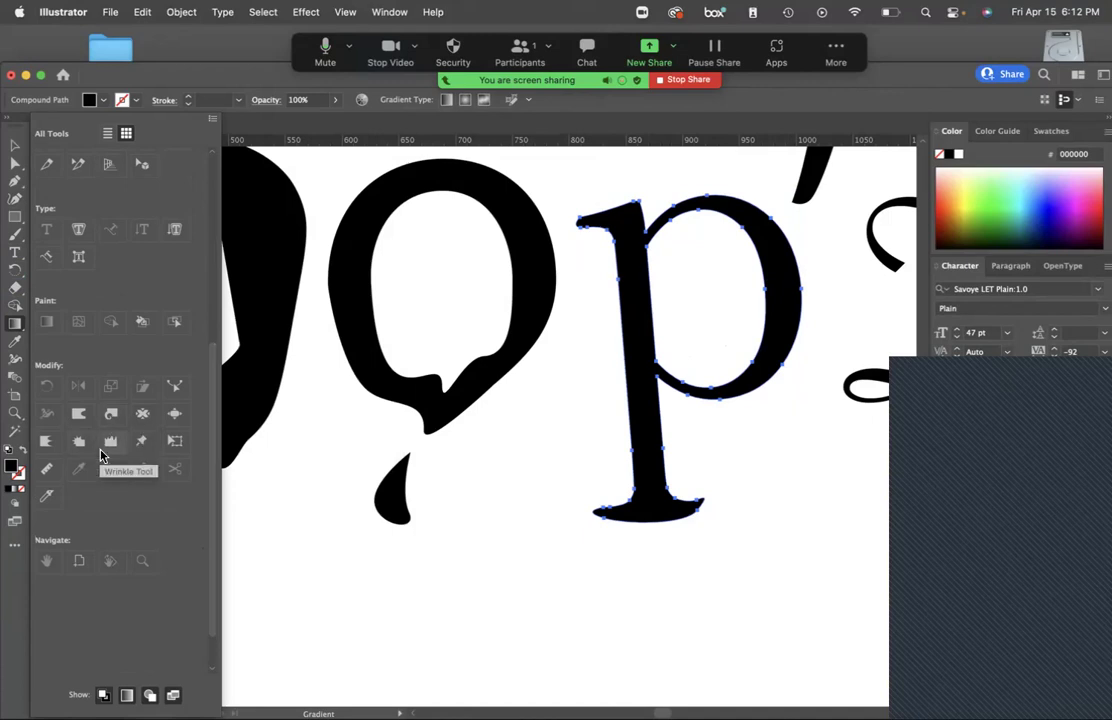
{"action": "left_click_drag", "start_coordinate": [211, 429], "coordinate": [203, 243]}
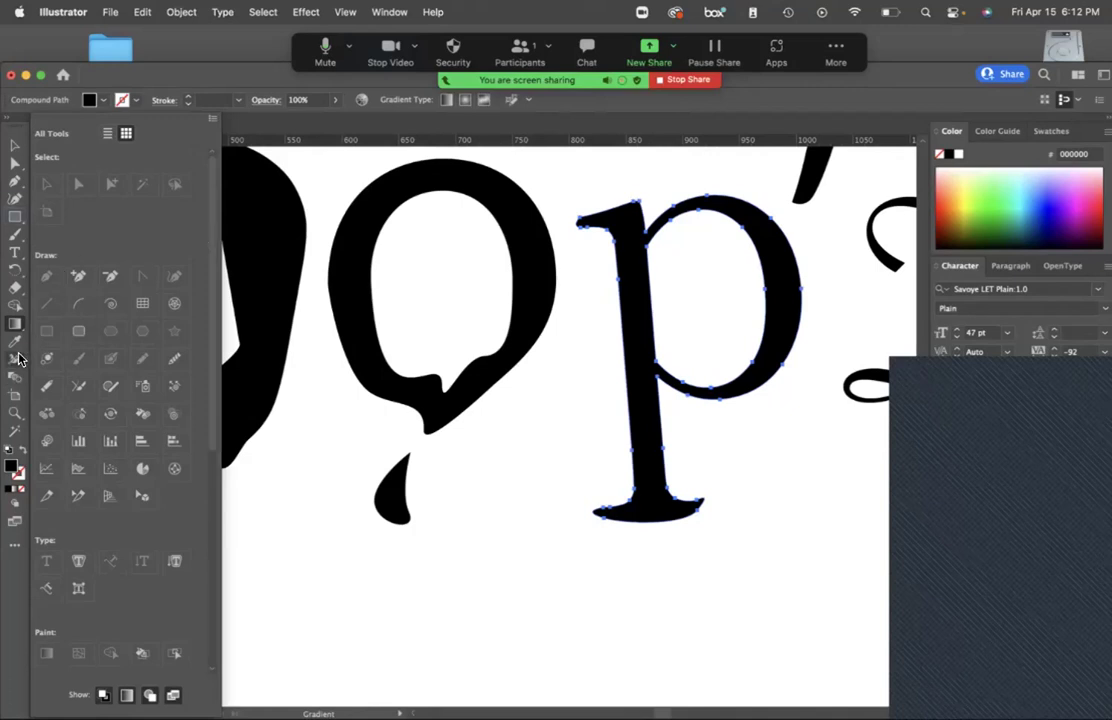
Look through the alternative tools grouped with the Zoom, Gradient, Eraser, Rotate, Paintbrush and Pen tools.
{"action": "left_click", "coordinate": [15, 416]}
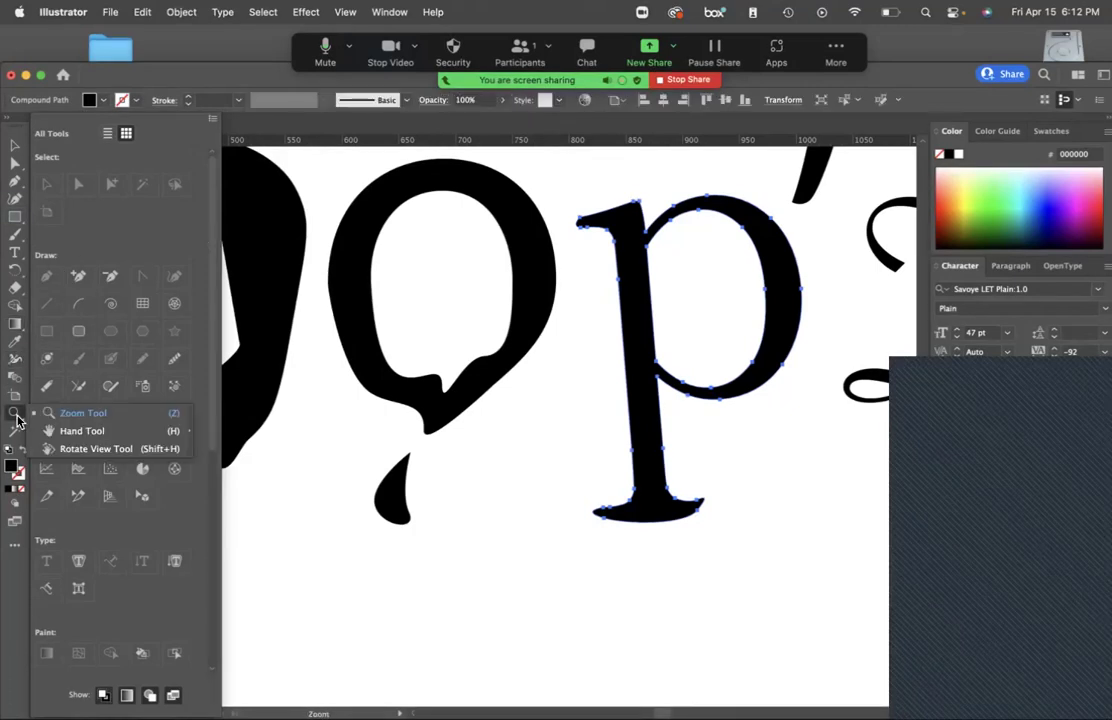
{"action": "left_click", "coordinate": [18, 326]}
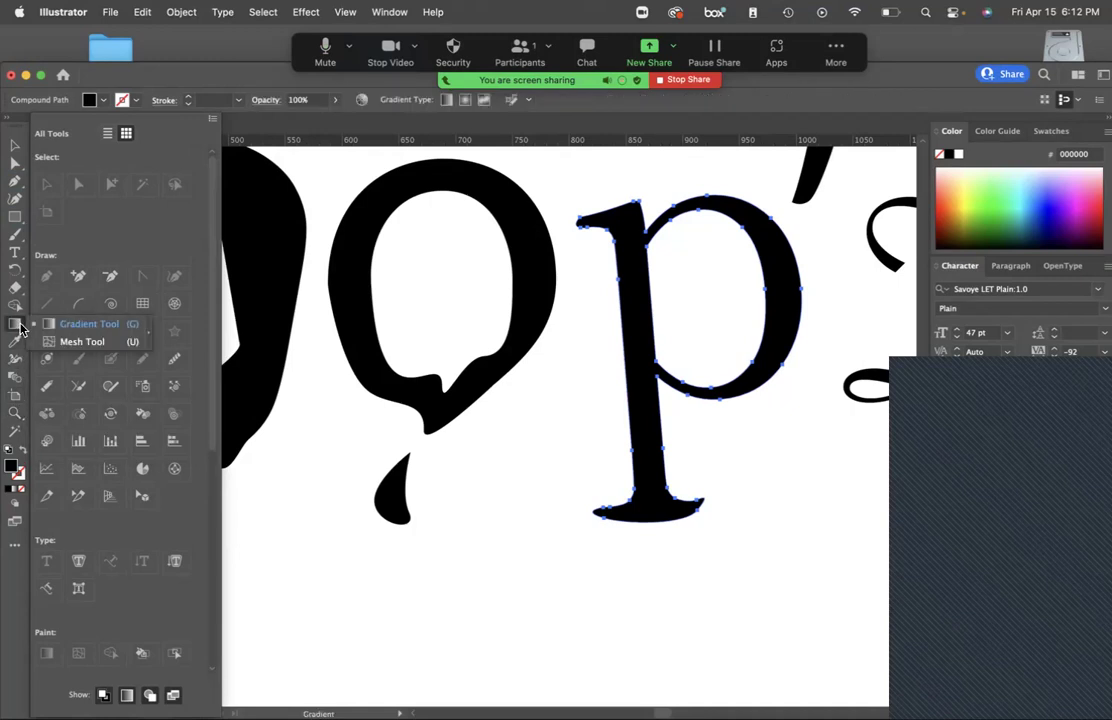
{"action": "left_click", "coordinate": [17, 289]}
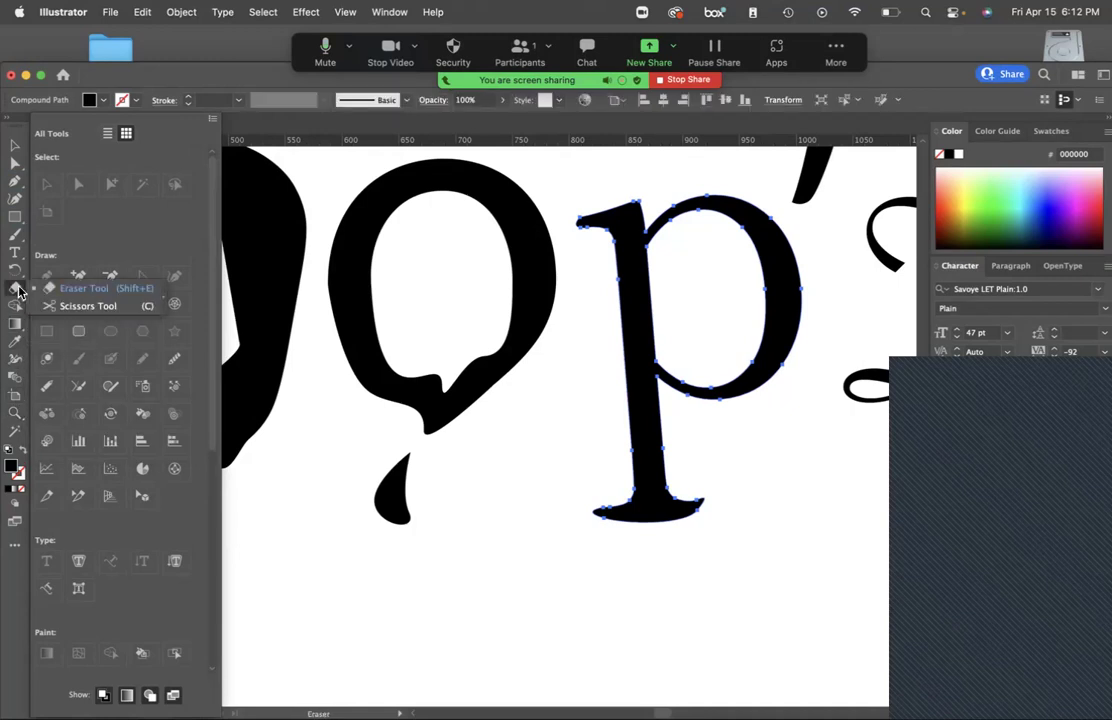
{"action": "left_click", "coordinate": [15, 272]}
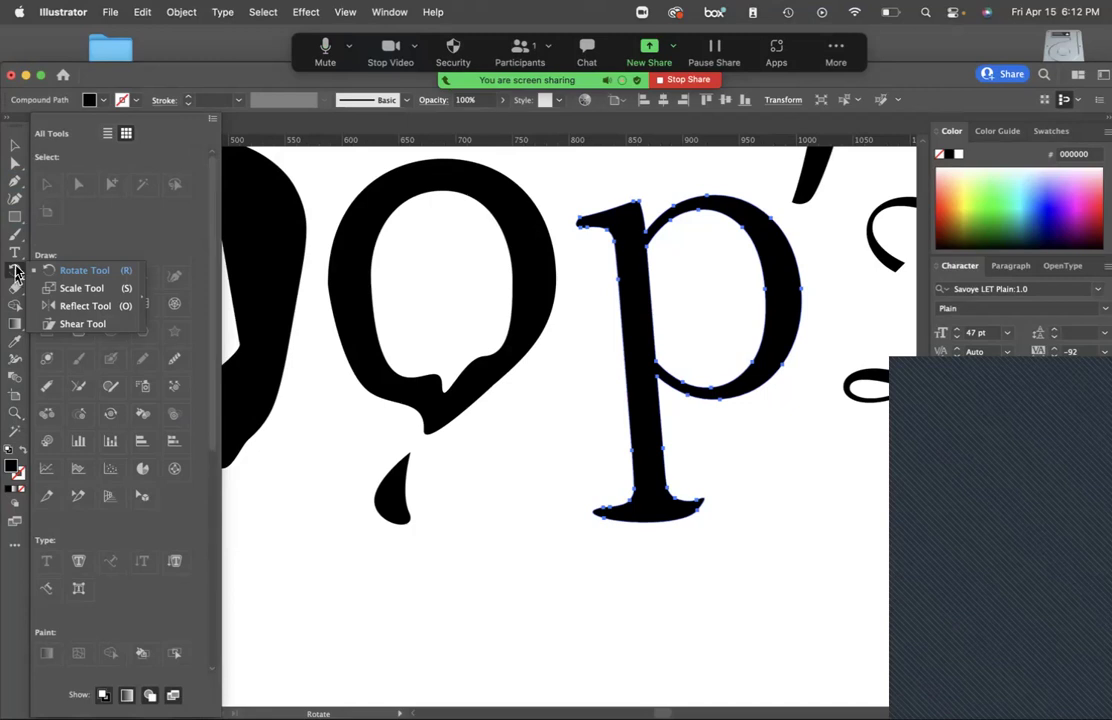
{"action": "left_click", "coordinate": [15, 252]}
{"action": "left_click", "coordinate": [14, 236]}
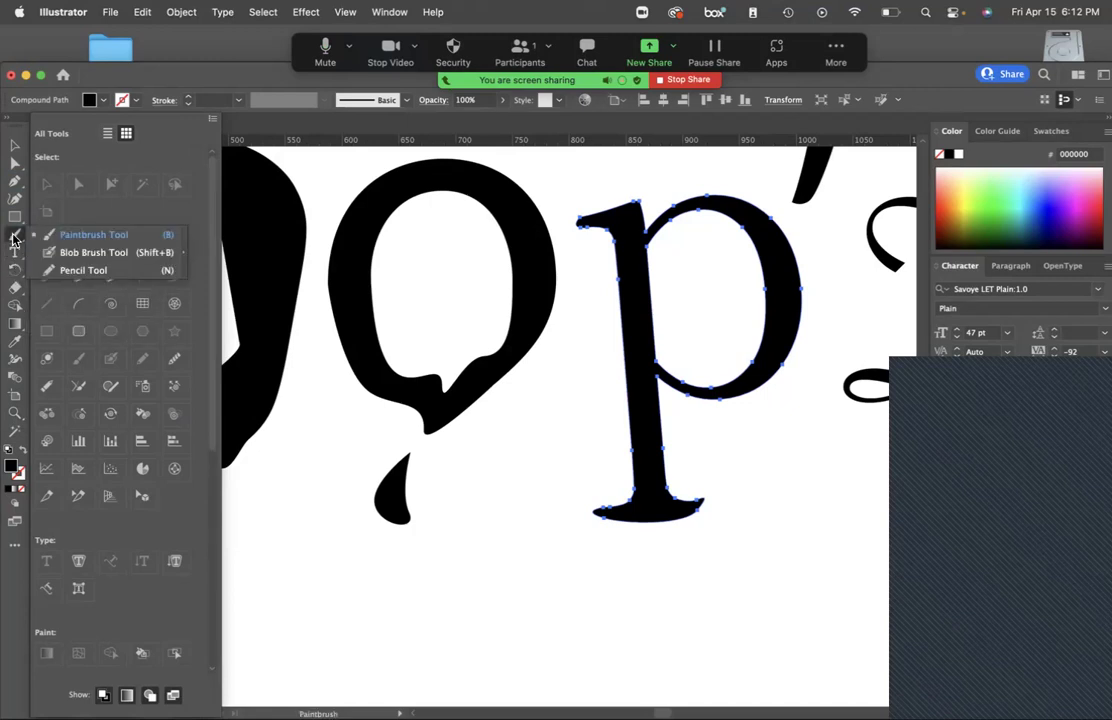
{"action": "left_click", "coordinate": [14, 219]}
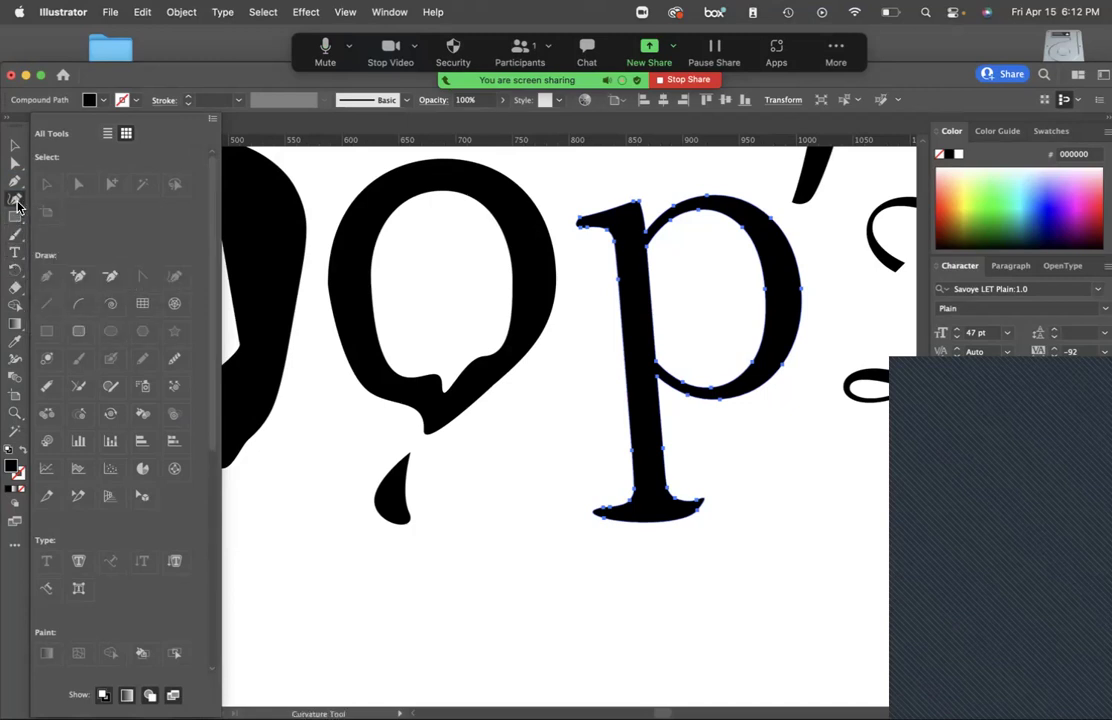
{"action": "left_click", "coordinate": [17, 184]}
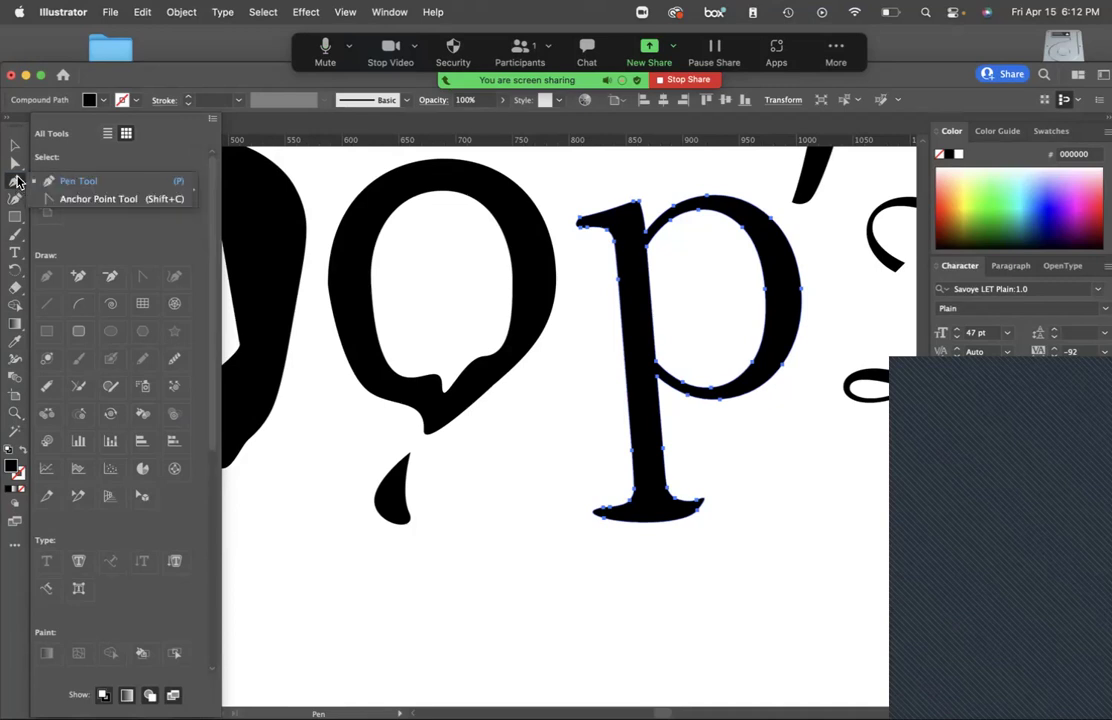
{"action": "left_click", "coordinate": [14, 164]}
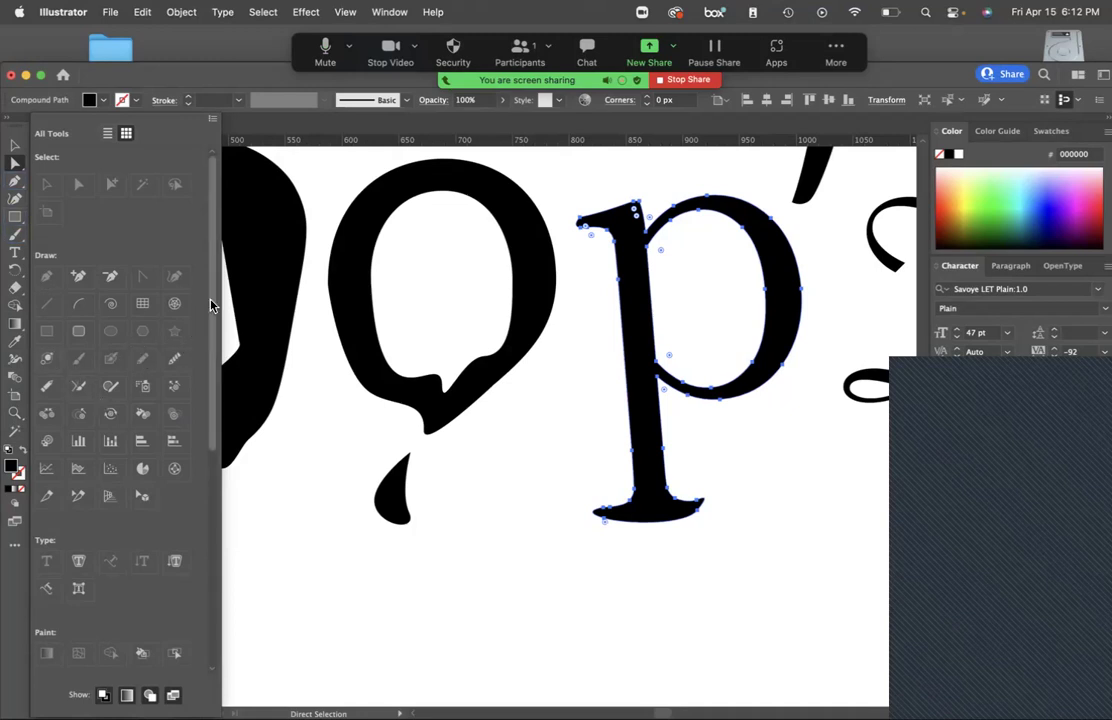
Add the Knife tool from the complete tool collection to the toolbar's Eraser group and make it active.
{"action": "left_click_drag", "start_coordinate": [211, 309], "coordinate": [196, 517]}
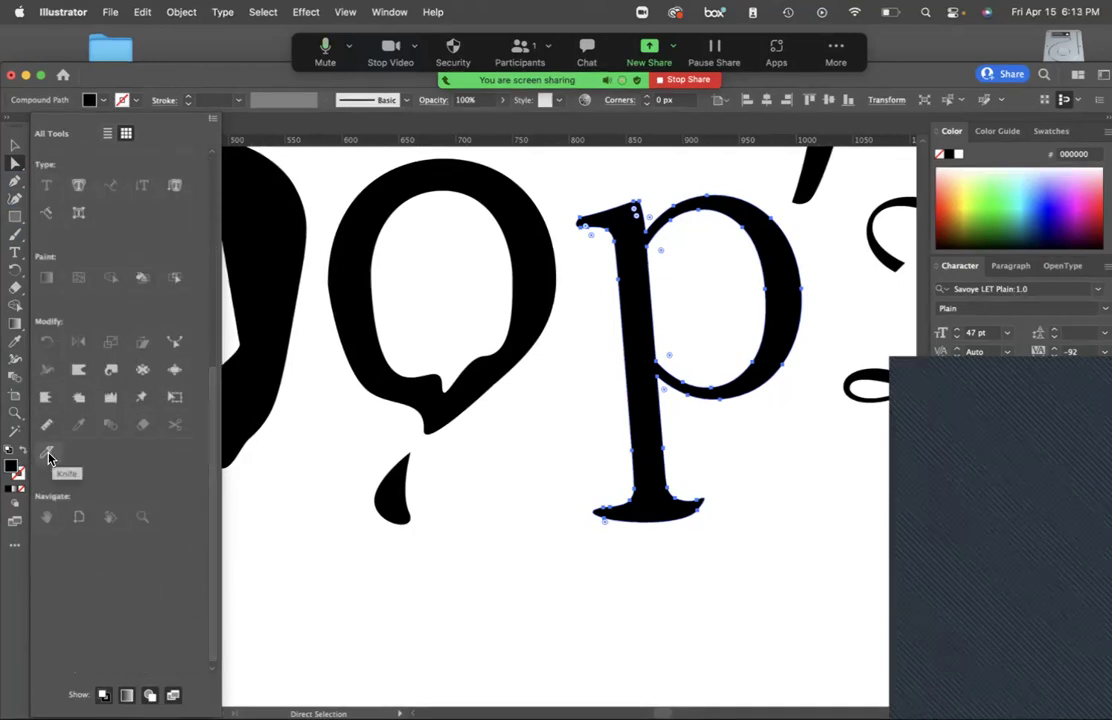
{"action": "left_click_drag", "start_coordinate": [50, 458], "coordinate": [14, 290]}
{"action": "left_click", "coordinate": [14, 289]}
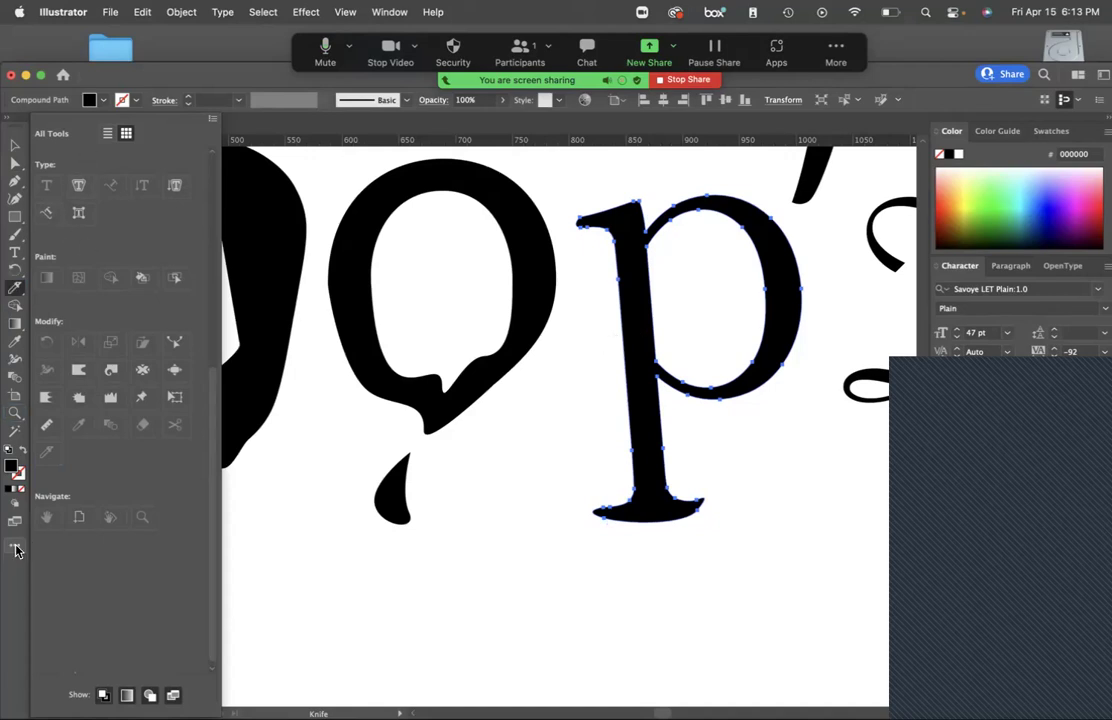
{"action": "left_click", "coordinate": [15, 477]}
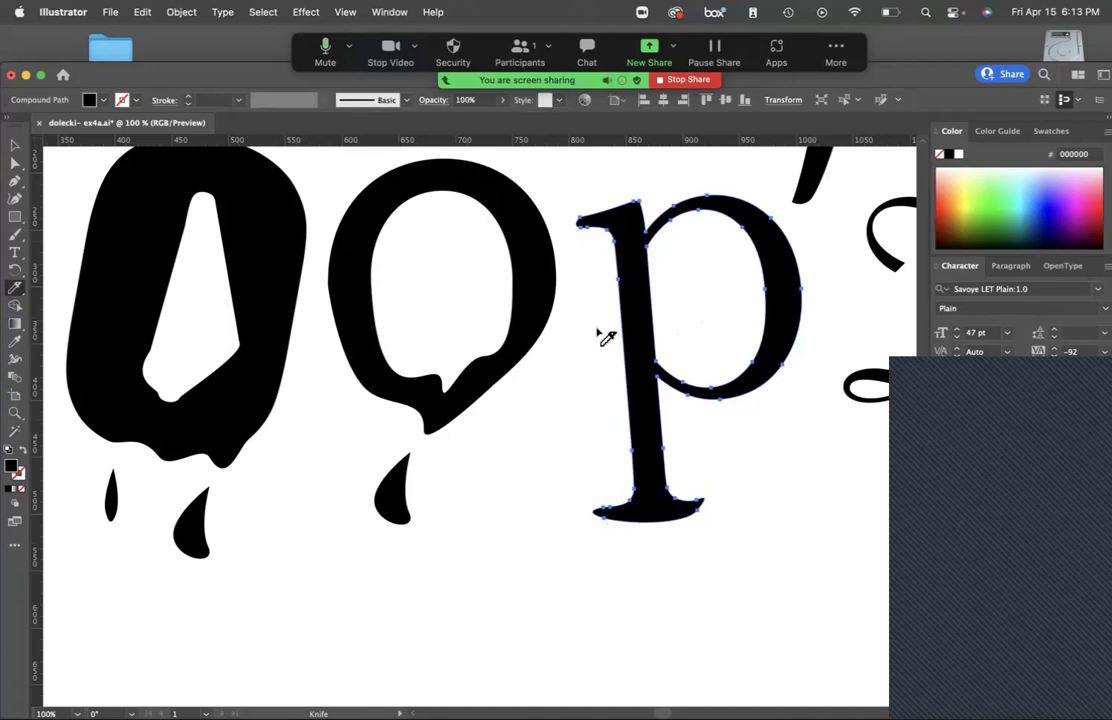
Try Knife cuts across the p's stem, one at mid-height and one just above the foot serif, select the severed foot, and undo the cuts.
{"action": "left_click_drag", "start_coordinate": [597, 330], "coordinate": [692, 318]}
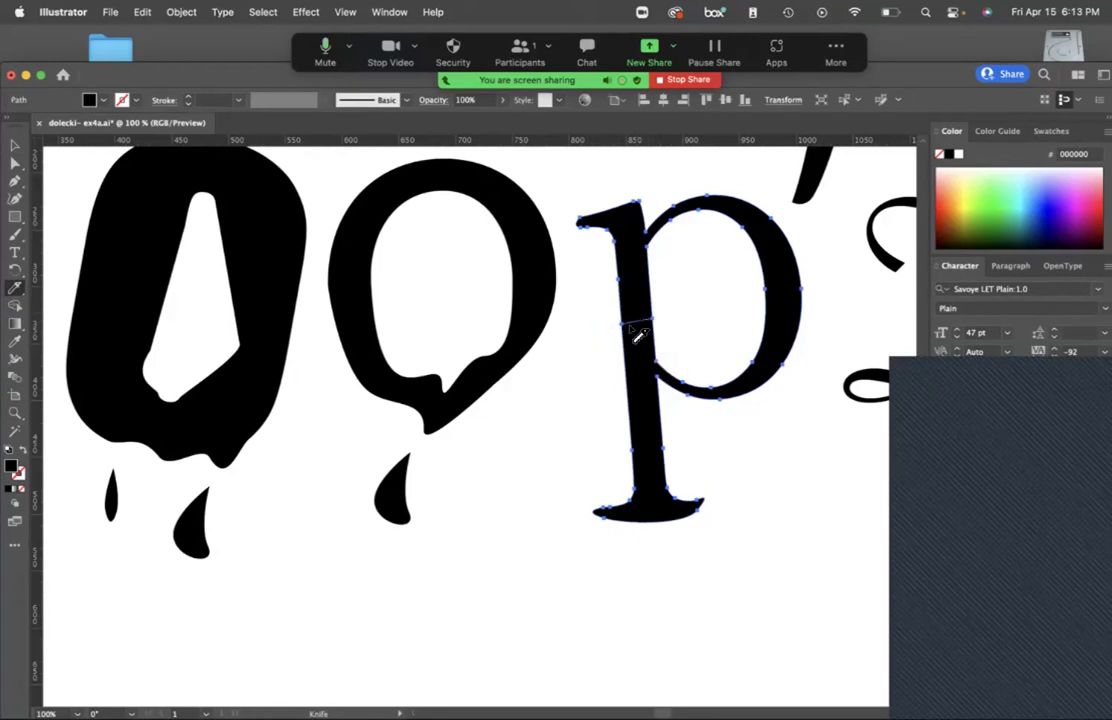
{"action": "key", "text": "super+z"}
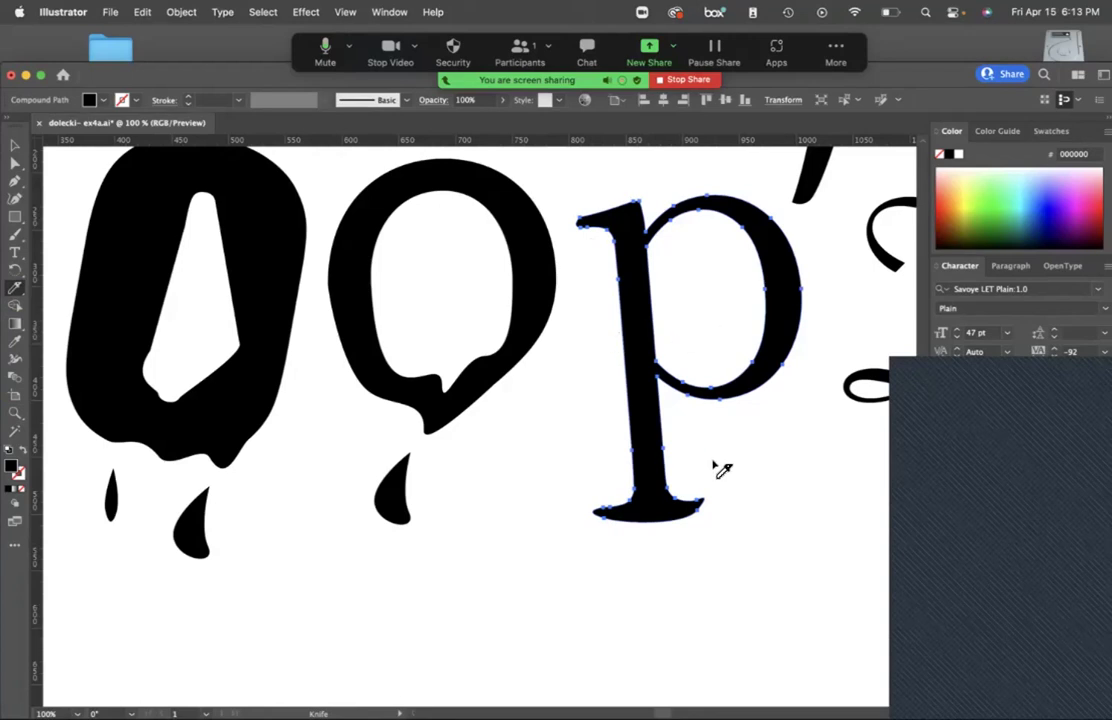
{"action": "left_click_drag", "start_coordinate": [740, 474], "coordinate": [571, 489]}
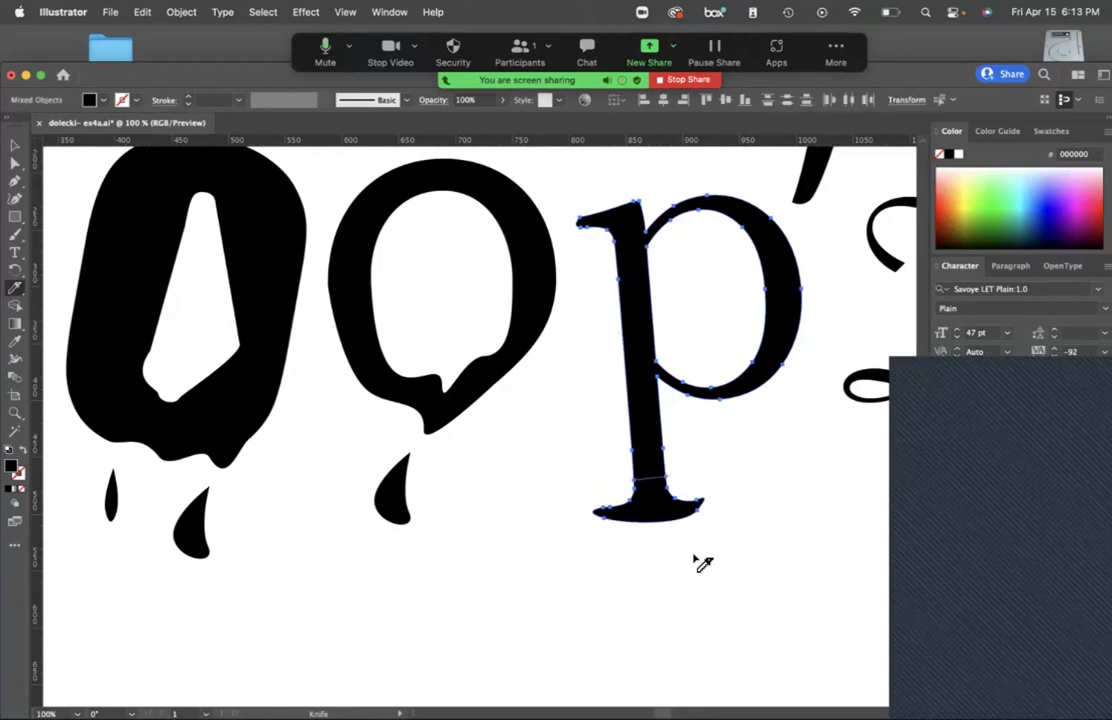
{"action": "key", "text": "v"}
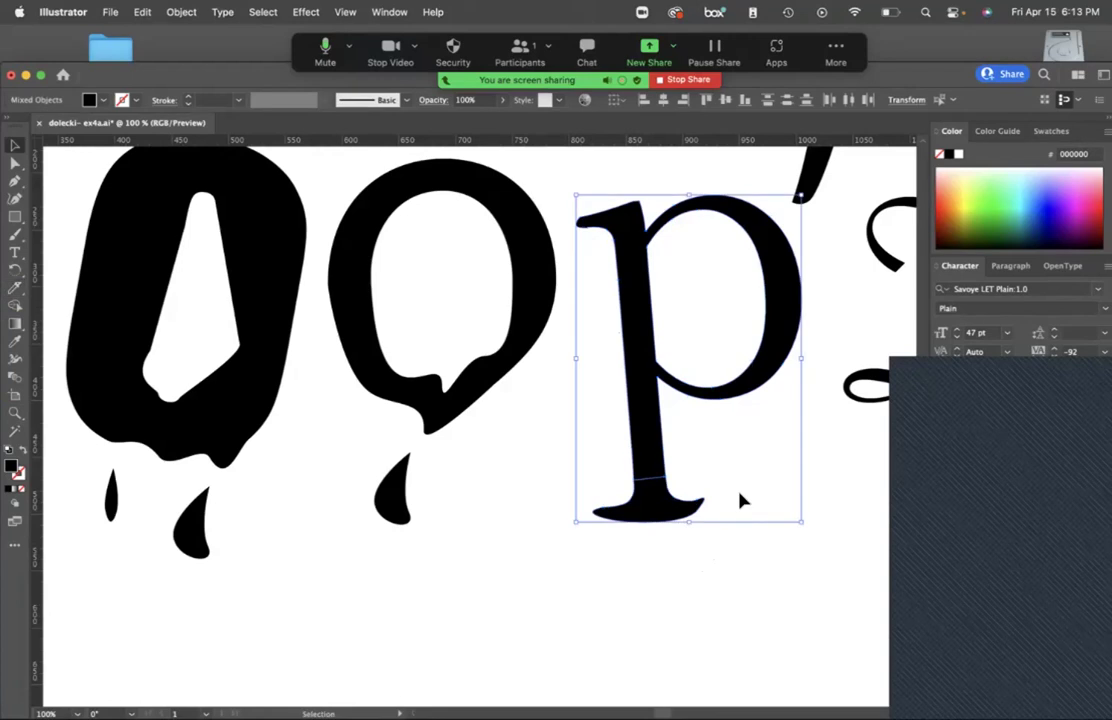
{"action": "left_click", "coordinate": [728, 490]}
{"action": "left_click", "coordinate": [672, 510]}
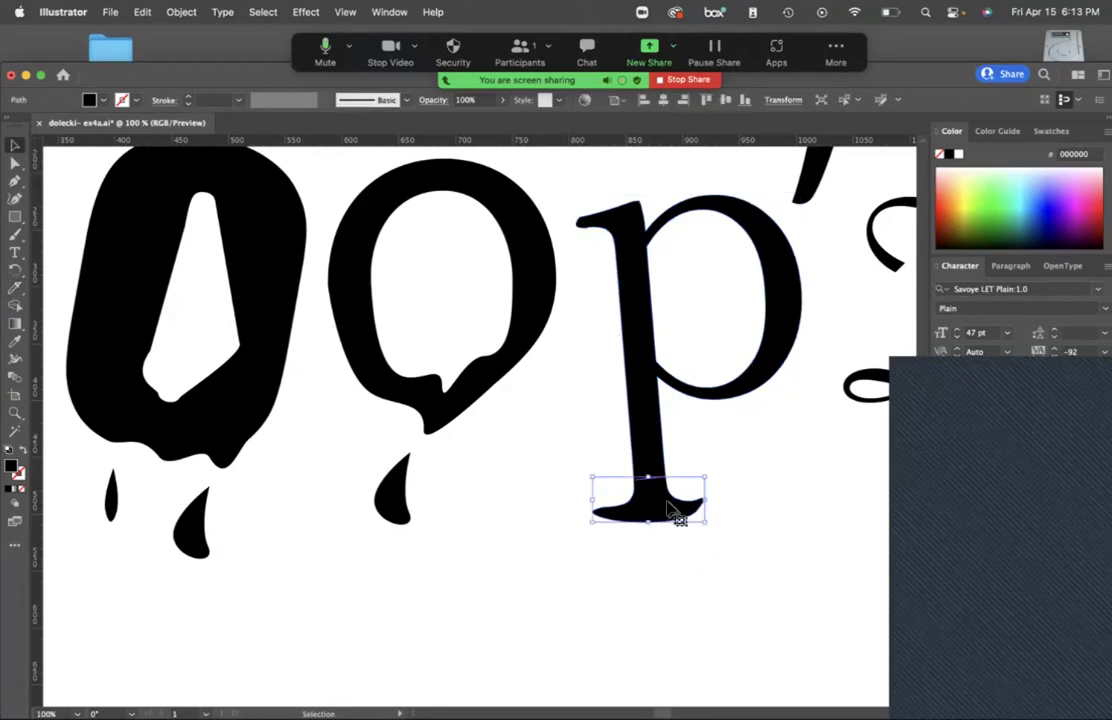
{"action": "left_click_drag", "start_coordinate": [649, 515], "coordinate": [706, 513]}
{"action": "left_click", "coordinate": [704, 514], "text": "shift"}
{"action": "key", "text": "ctrl+8"}
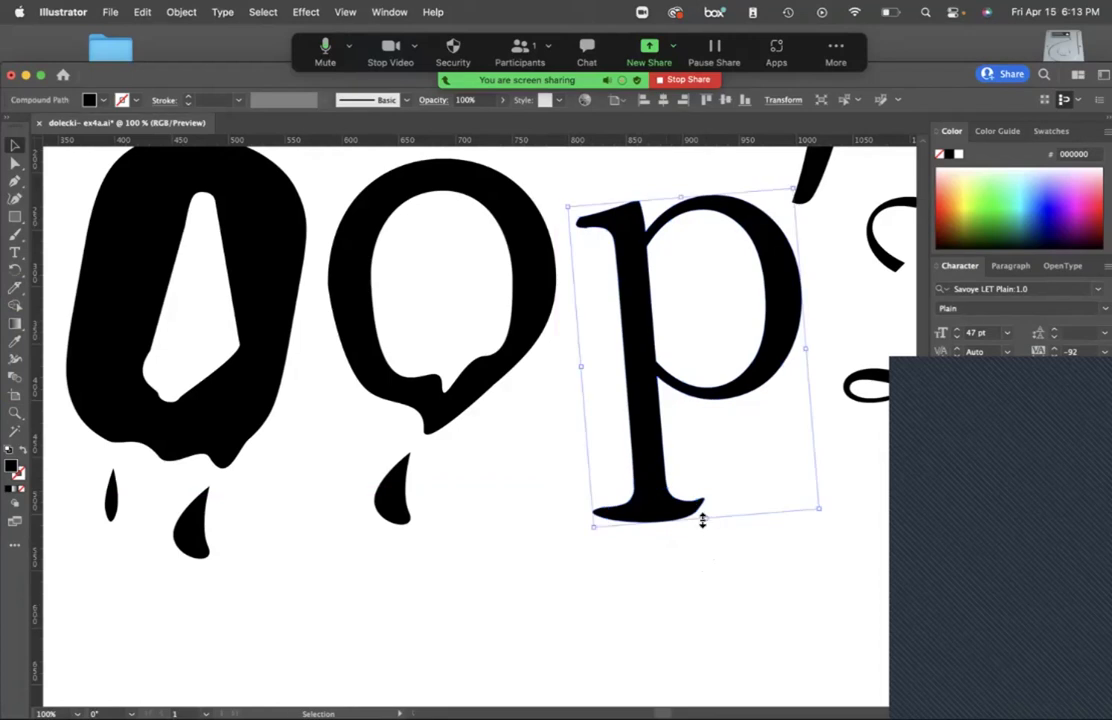
Try one Knife cut across the whole word with only the p selected, and undo it.
{"action": "key", "text": "ctrl+minus"}
{"action": "left_click_drag", "start_coordinate": [489, 467], "coordinate": [707, 467]}
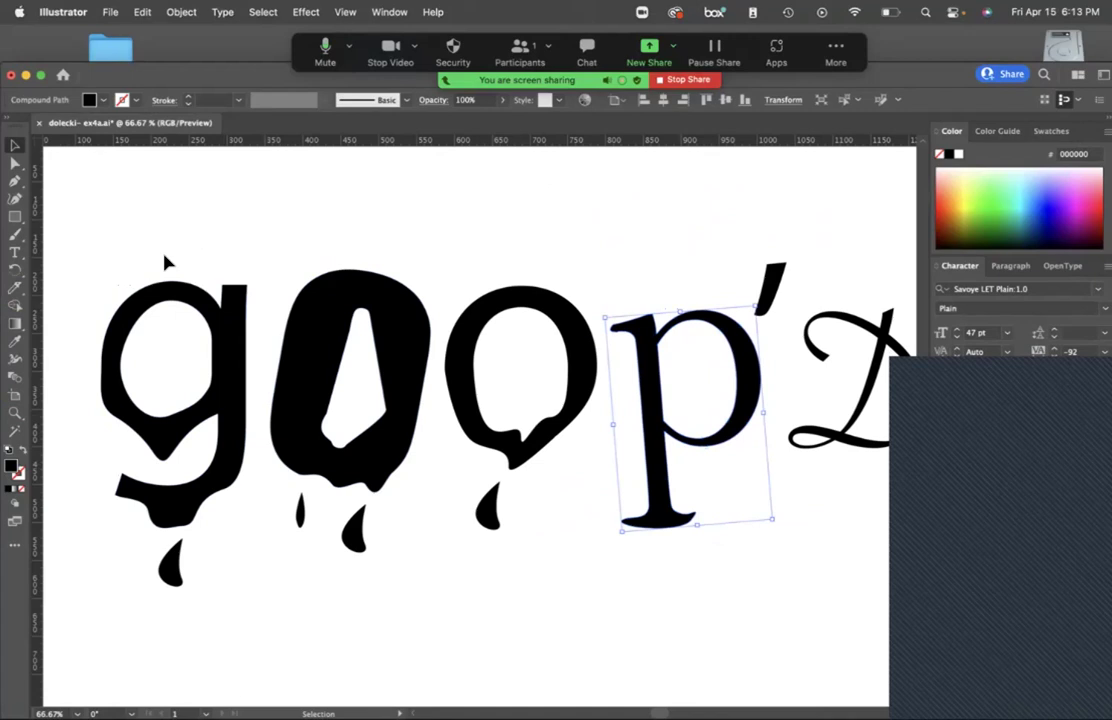
{"action": "left_click", "coordinate": [14, 287]}
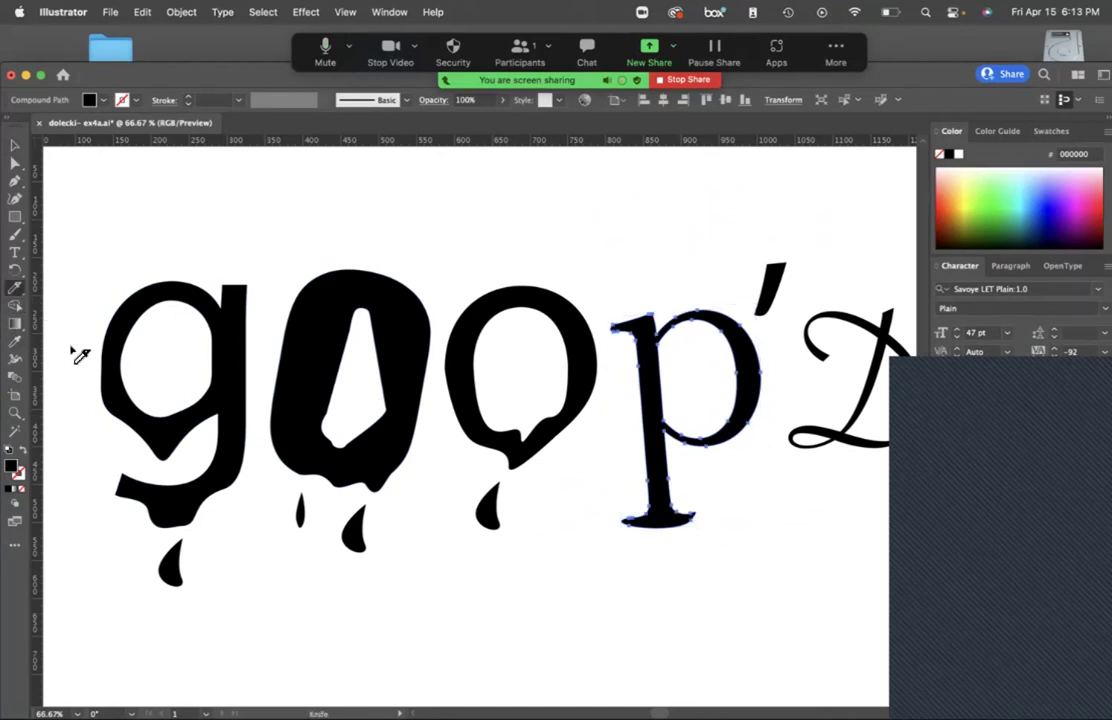
{"action": "mouse_move", "coordinate": [74, 355]}
{"action": "left_mouse_down"}
{"action": "mouse_move", "coordinate": [380, 345]}
{"action": "mouse_move", "coordinate": [785, 381]}
{"action": "left_mouse_up"}
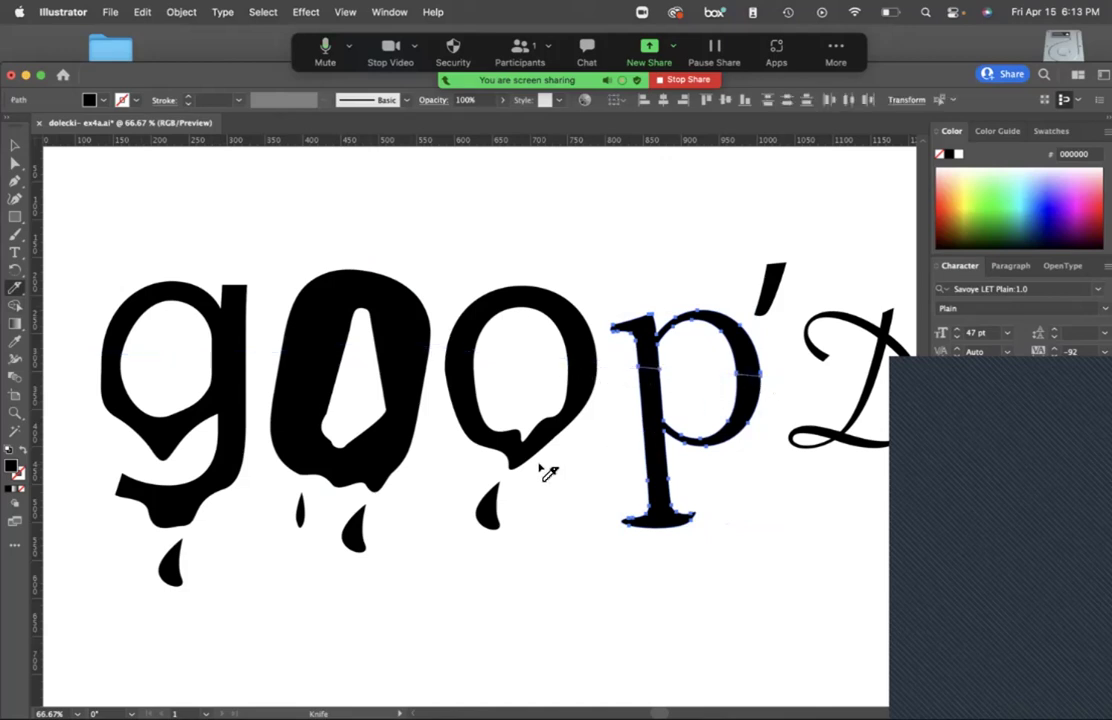
{"action": "key", "text": "v"}
{"action": "left_click", "coordinate": [585, 375]}
{"action": "left_click", "coordinate": [716, 368]}
Select the letters g, o, o and p and slice them all with one wavy Knife cut through their middles.
{"action": "left_click_drag", "start_coordinate": [148, 246], "coordinate": [702, 410]}
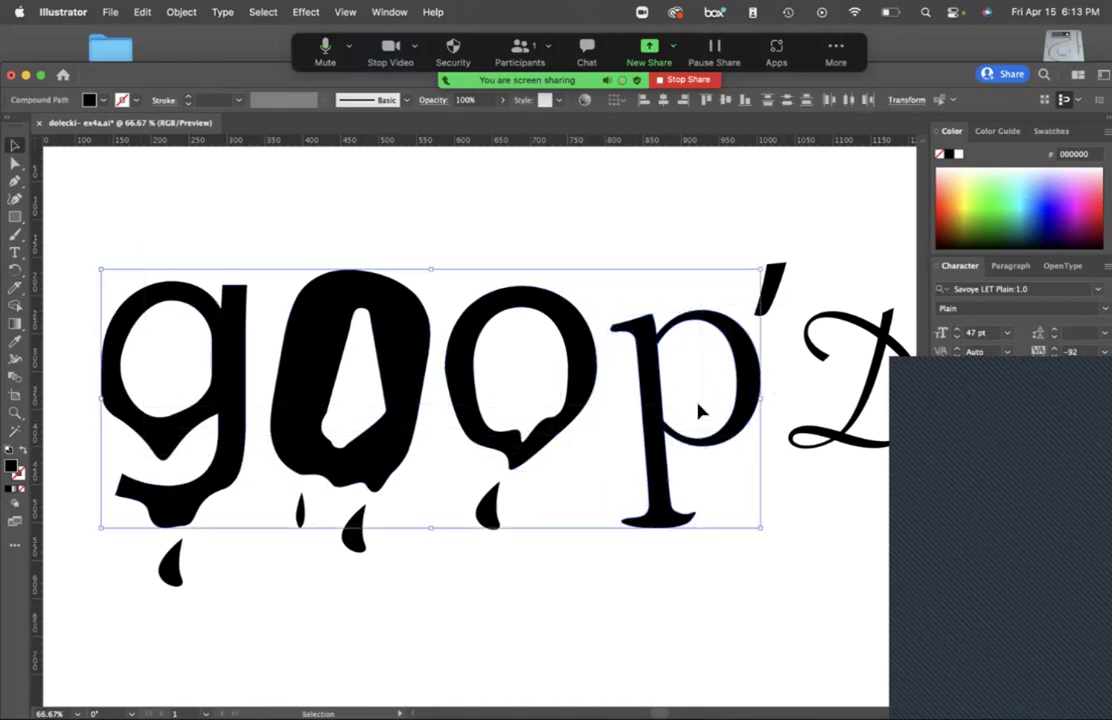
{"action": "left_click", "coordinate": [15, 286]}
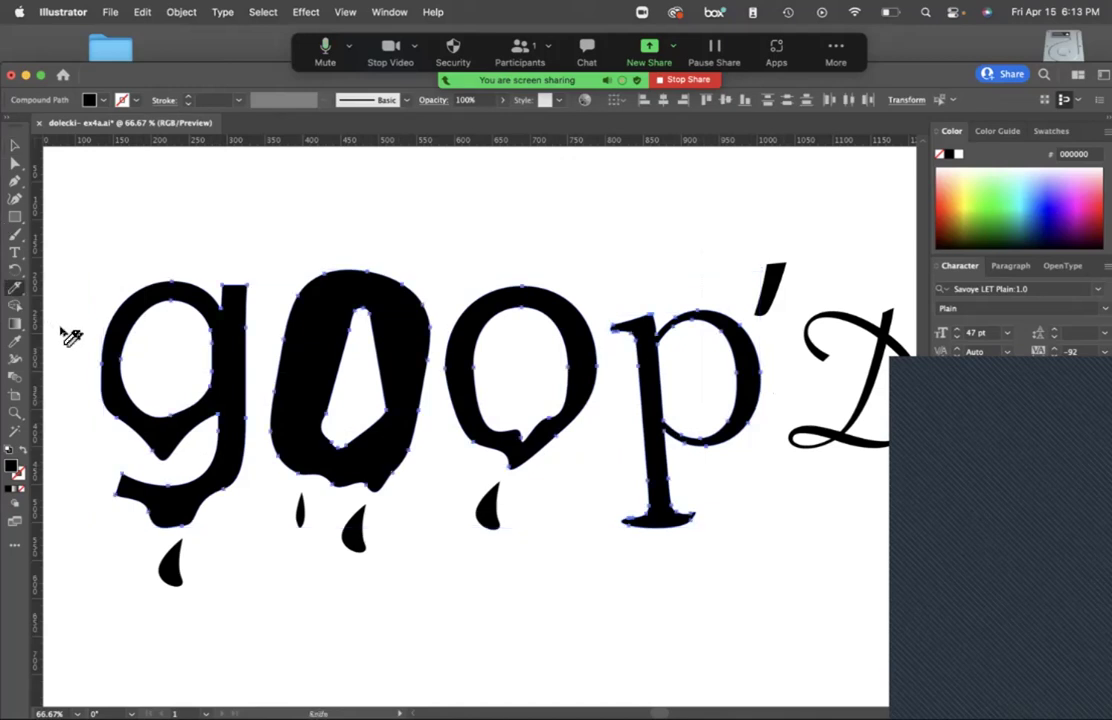
{"action": "mouse_move", "coordinate": [61, 331]}
{"action": "left_mouse_down"}
{"action": "mouse_move", "coordinate": [96, 311]}
{"action": "mouse_move", "coordinate": [148, 379]}
{"action": "mouse_move", "coordinate": [231, 338]}
{"action": "mouse_move", "coordinate": [279, 383]}
{"action": "mouse_move", "coordinate": [322, 363]}
{"action": "mouse_move", "coordinate": [384, 365]}
{"action": "mouse_move", "coordinate": [401, 388]}
{"action": "mouse_move", "coordinate": [433, 396]}
{"action": "mouse_move", "coordinate": [495, 370]}
{"action": "left_mouse_up"}
{"action": "mouse_move", "coordinate": [73, 350]}
{"action": "left_mouse_down"}
{"action": "mouse_move", "coordinate": [121, 327]}
{"action": "mouse_move", "coordinate": [199, 378]}
{"action": "mouse_move", "coordinate": [266, 333]}
{"action": "mouse_move", "coordinate": [292, 334]}
{"action": "mouse_move", "coordinate": [349, 404]}
{"action": "mouse_move", "coordinate": [399, 364]}
{"action": "mouse_move", "coordinate": [440, 356]}
{"action": "mouse_move", "coordinate": [466, 394]}
{"action": "mouse_move", "coordinate": [500, 401]}
{"action": "mouse_move", "coordinate": [555, 356]}
{"action": "mouse_move", "coordinate": [587, 349]}
{"action": "mouse_move", "coordinate": [627, 397]}
{"action": "mouse_move", "coordinate": [717, 356]}
{"action": "mouse_move", "coordinate": [758, 402]}
{"action": "mouse_move", "coordinate": [795, 390]}
{"action": "left_mouse_up"}
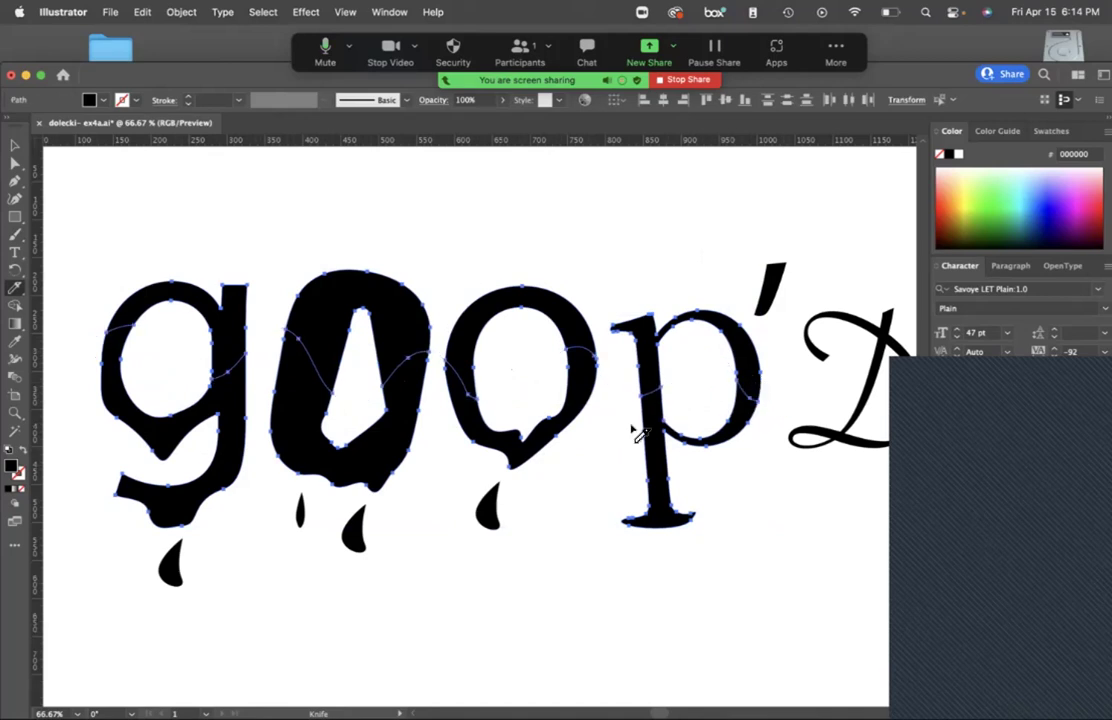
Move the lower halves of the four sliced letters and their drips slightly down to open a thin wavy gap.
{"action": "key", "text": "v"}
{"action": "left_click", "coordinate": [96, 193]}
{"action": "left_click_drag", "start_coordinate": [137, 204], "coordinate": [630, 298]}
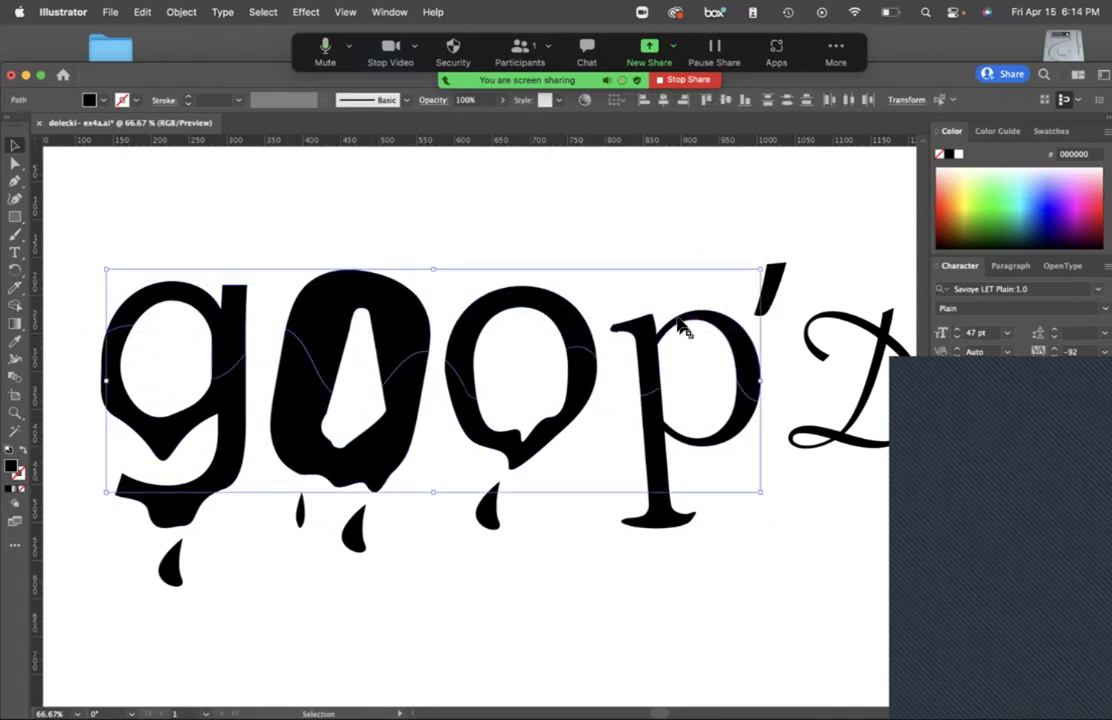
{"action": "left_click_drag", "start_coordinate": [720, 595], "coordinate": [74, 378]}
{"action": "mouse_move", "coordinate": [521, 455]}
{"action": "left_mouse_down"}
{"action": "mouse_move", "coordinate": [500, 458]}
{"action": "mouse_move", "coordinate": [520, 462]}
{"action": "left_mouse_up"}
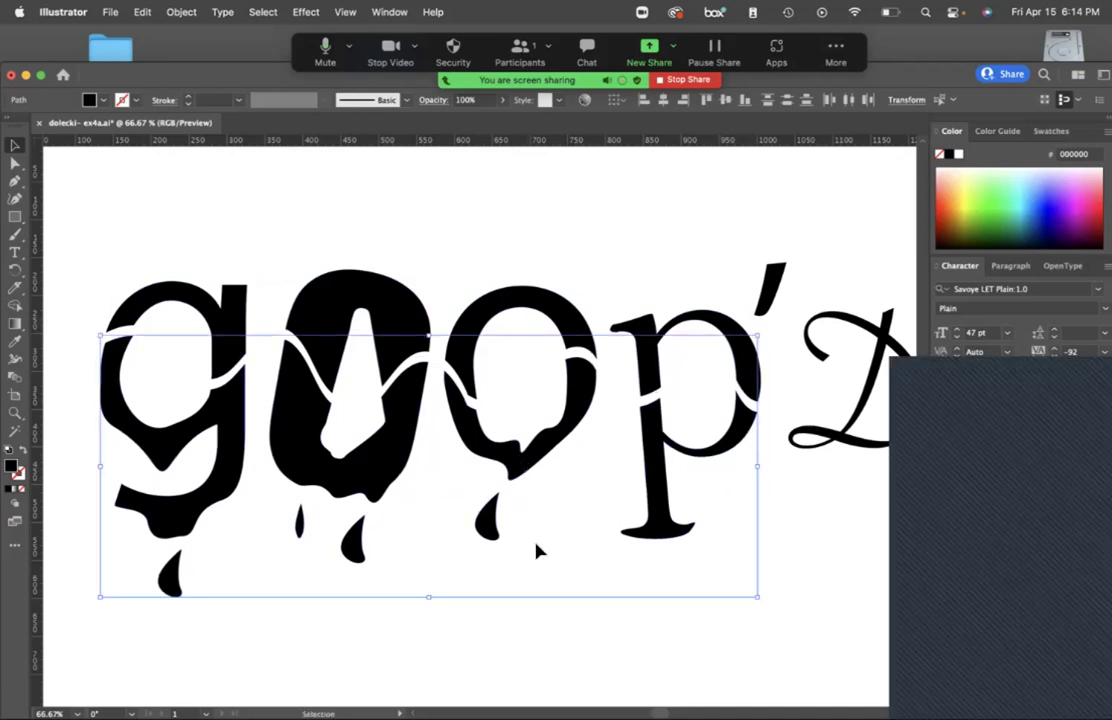
{"action": "left_click", "coordinate": [794, 611]}
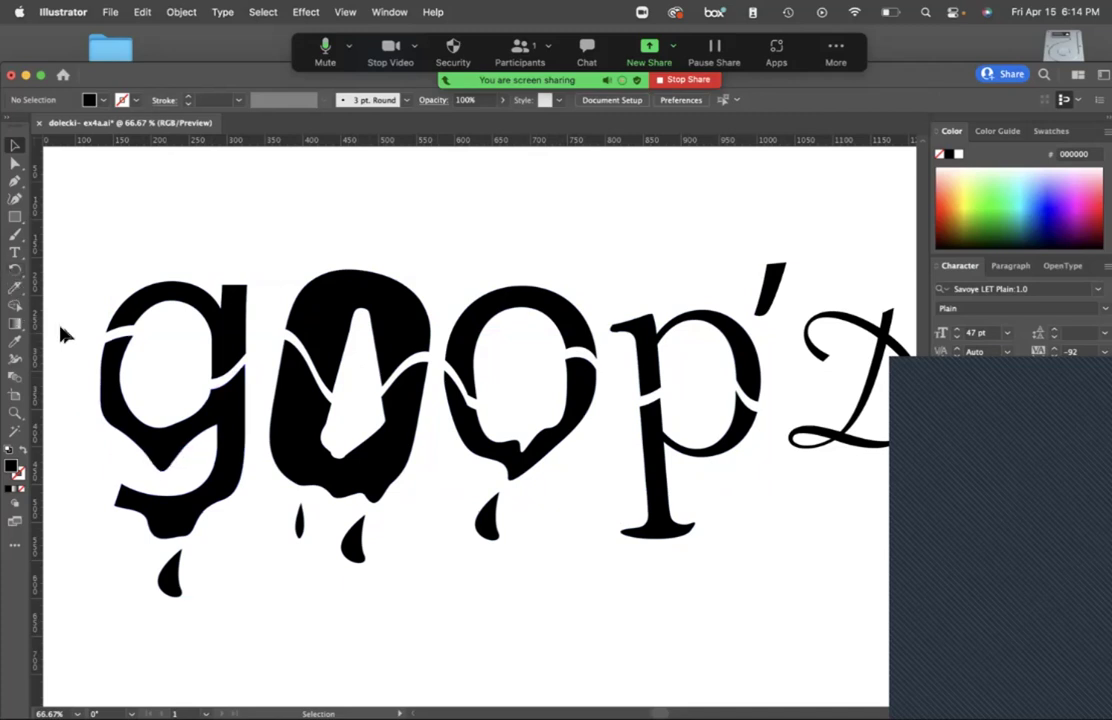
Round all the corners of the g's upper piece to a radius of about 7.6 px.
{"action": "left_click", "coordinate": [217, 364]}
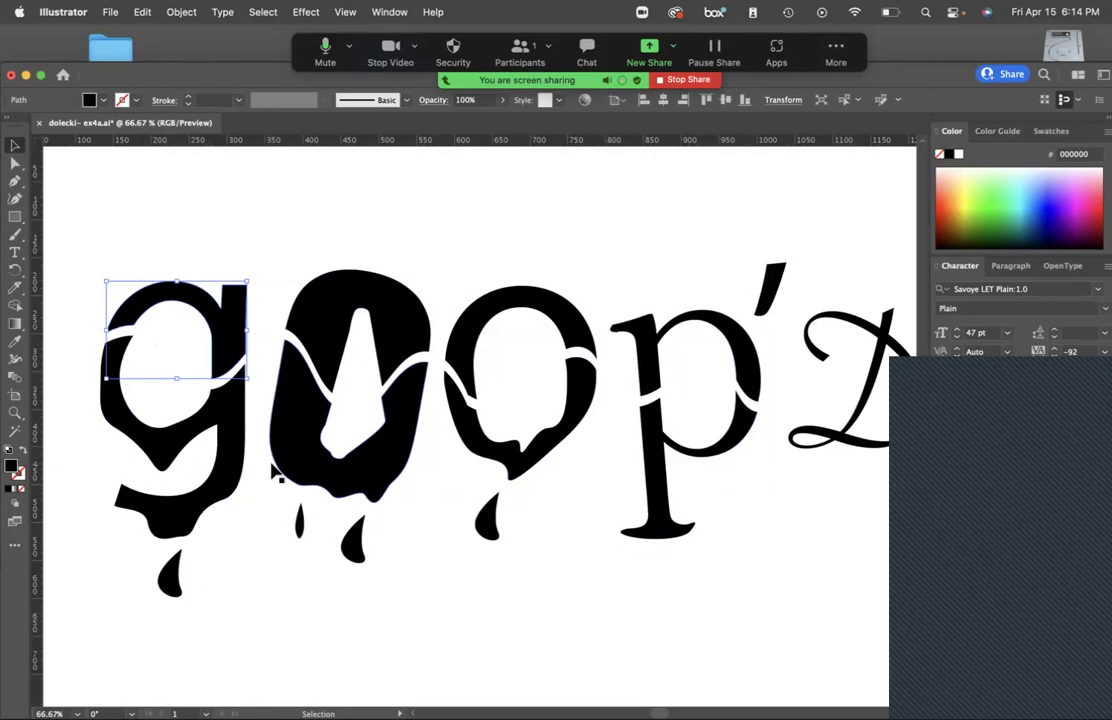
{"action": "key", "text": "a"}
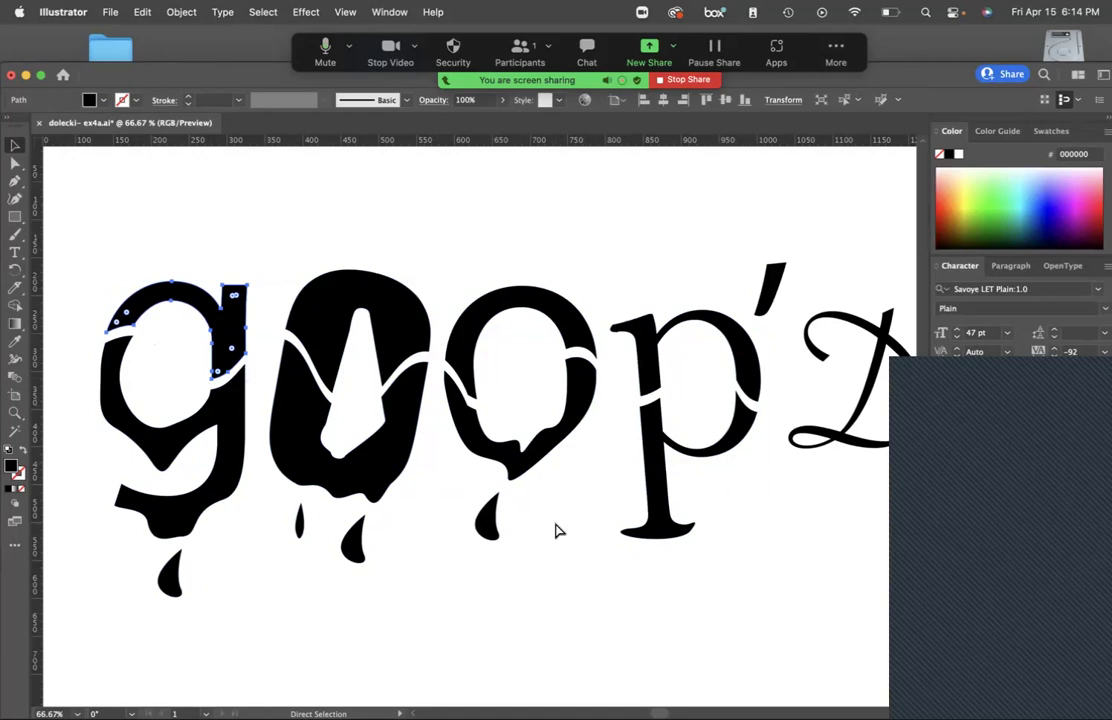
{"action": "key", "text": "v"}
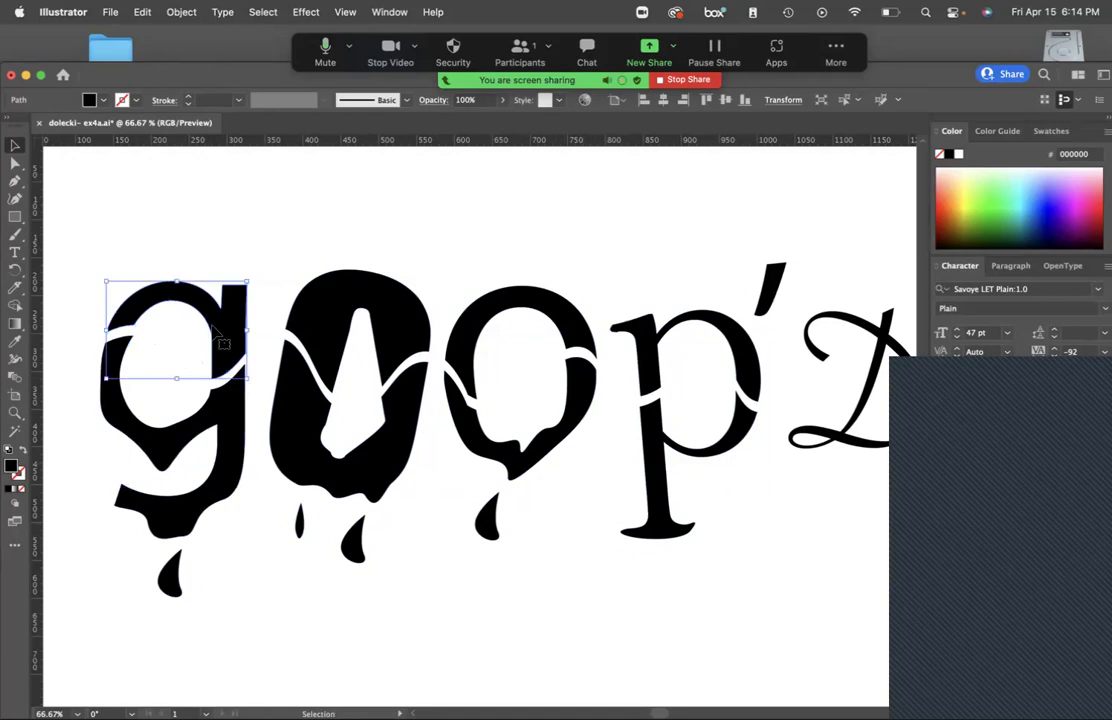
{"action": "left_click", "coordinate": [14, 164]}
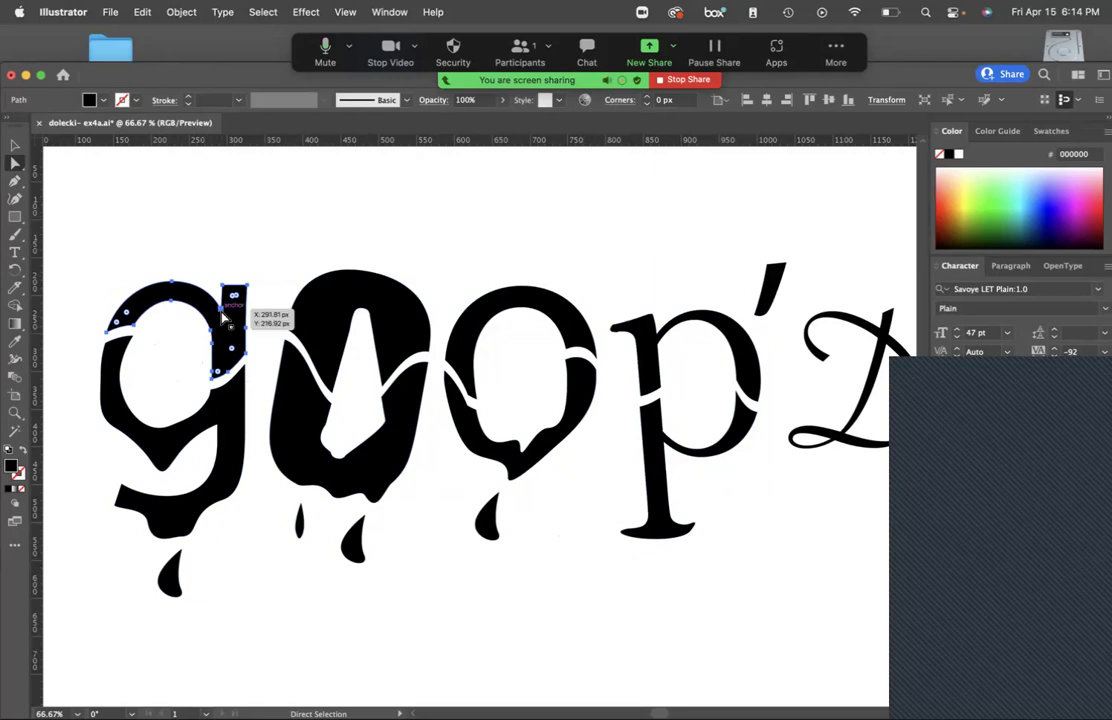
{"action": "left_click_drag", "start_coordinate": [224, 317], "coordinate": [236, 318]}
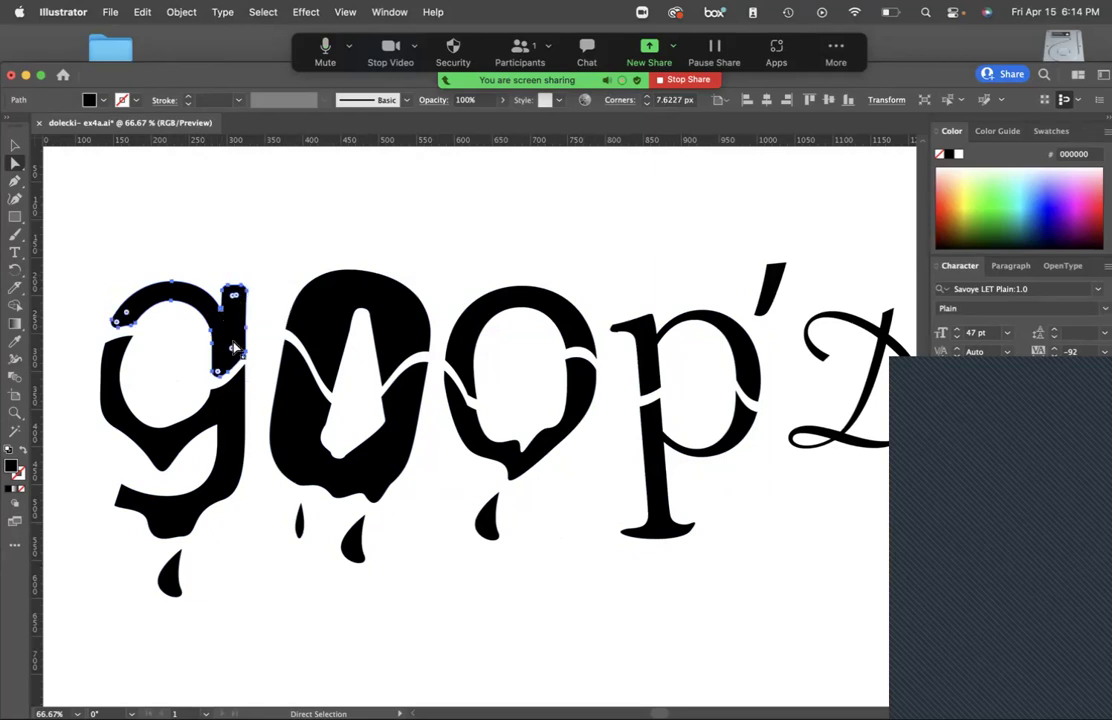
{"action": "left_click", "coordinate": [365, 603]}
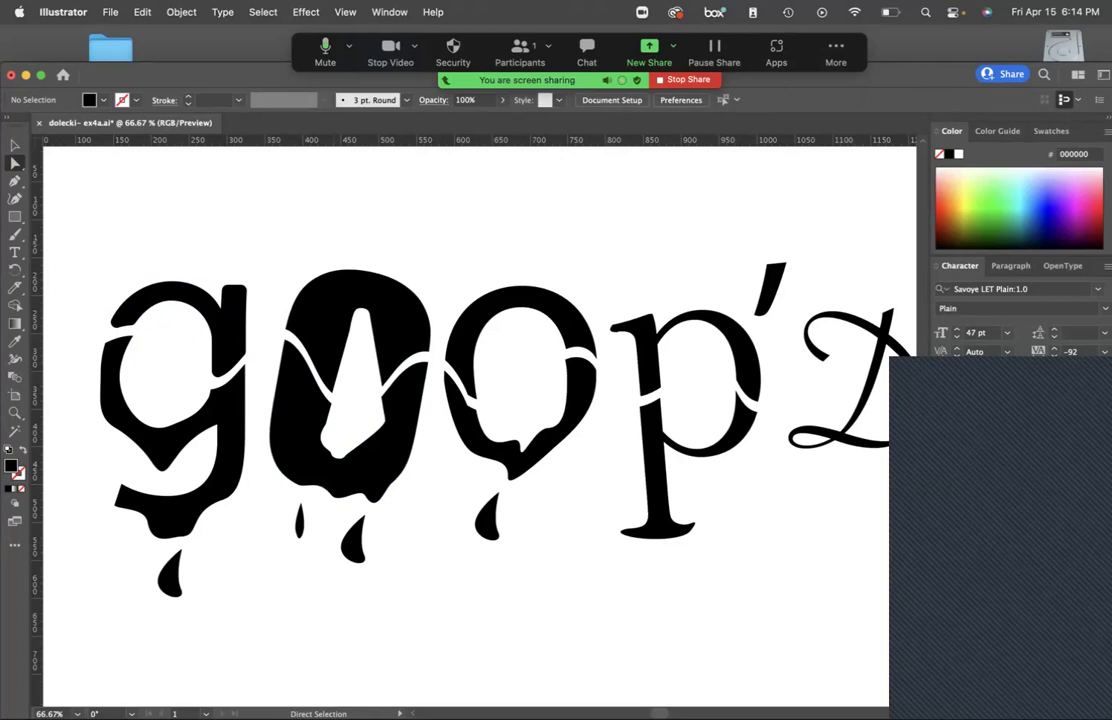
Draw a large black rectangle over the whole word, reaching nearly to both sides of the artboard.
{"action": "left_click", "coordinate": [15, 145]}
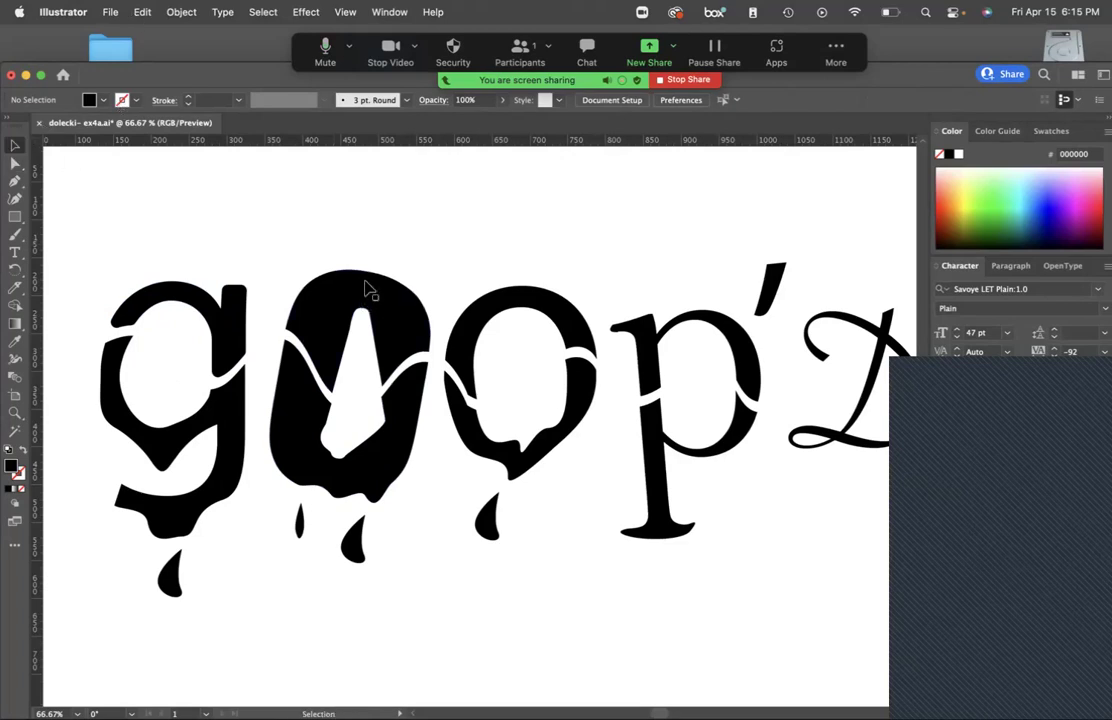
{"action": "key", "text": "super+minus"}
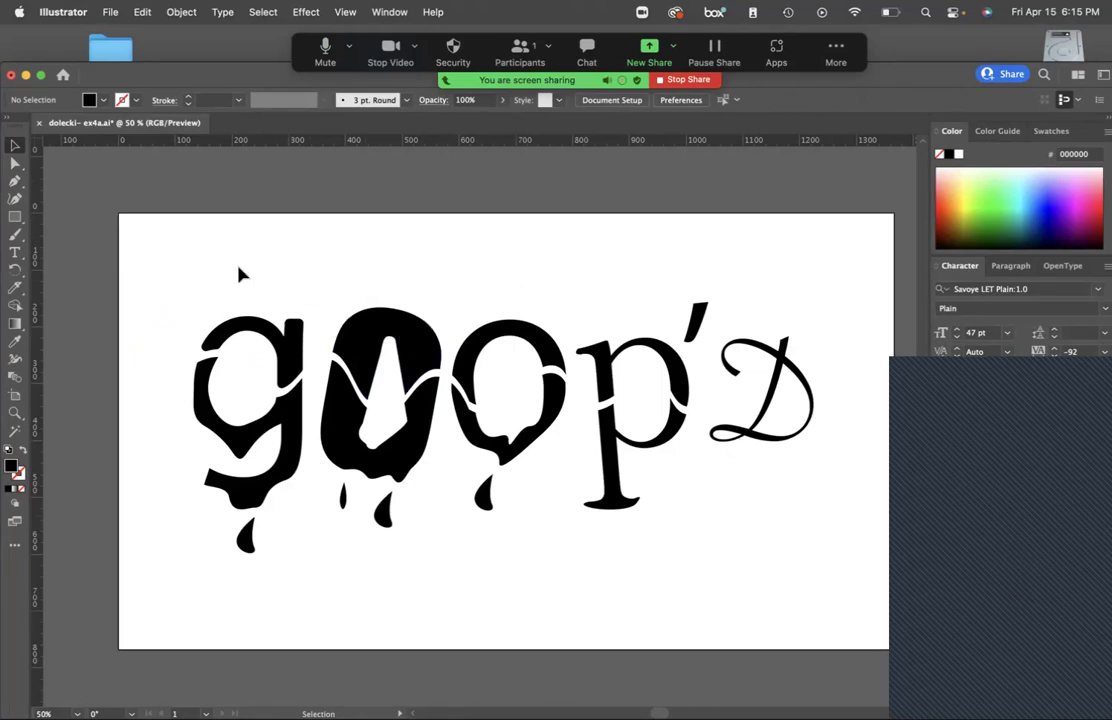
{"action": "left_click", "coordinate": [15, 216]}
{"action": "left_click_drag", "start_coordinate": [138, 260], "coordinate": [849, 556]}
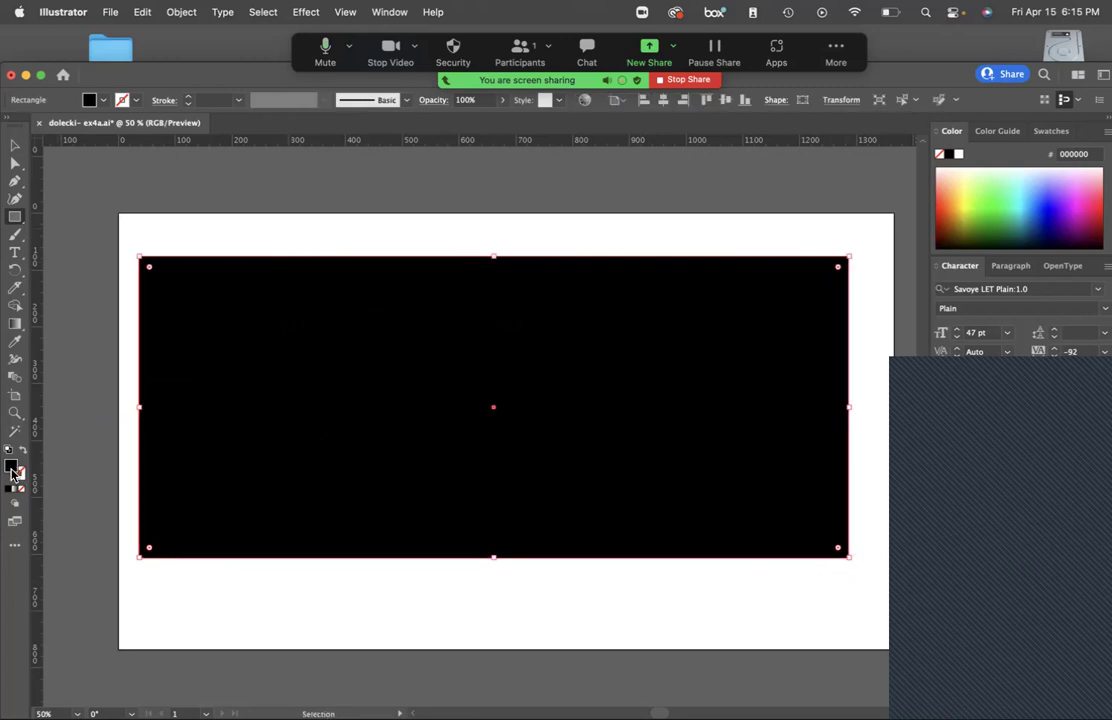
Fill the rectangle with the default white-to-black linear gradient using the Gradient tool.
{"action": "left_click", "coordinate": [15, 330]}
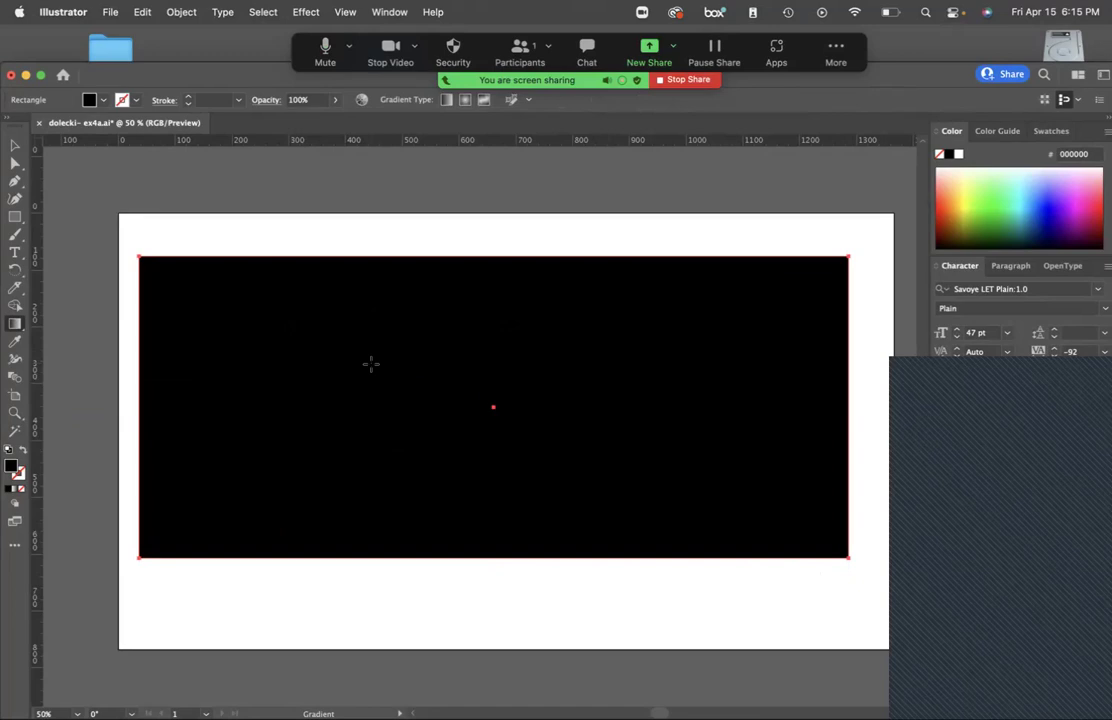
{"action": "left_click", "coordinate": [265, 284]}
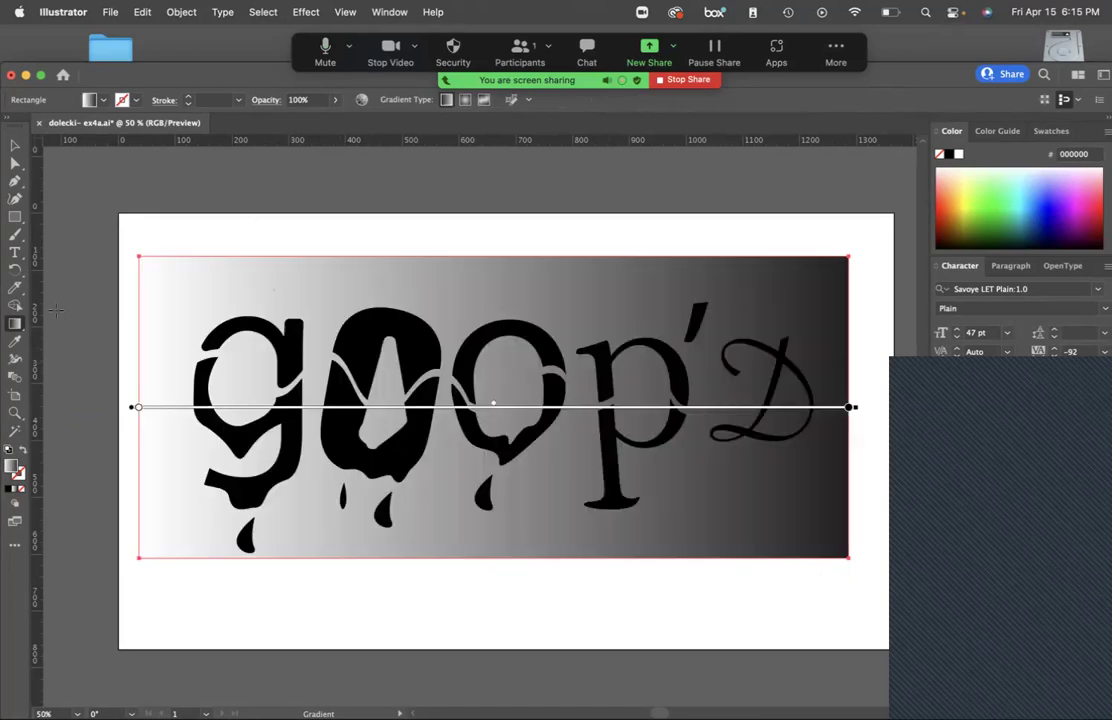
{"action": "key", "text": "super+z"}
{"action": "left_click", "coordinate": [361, 304]}
{"action": "key", "text": "v"}
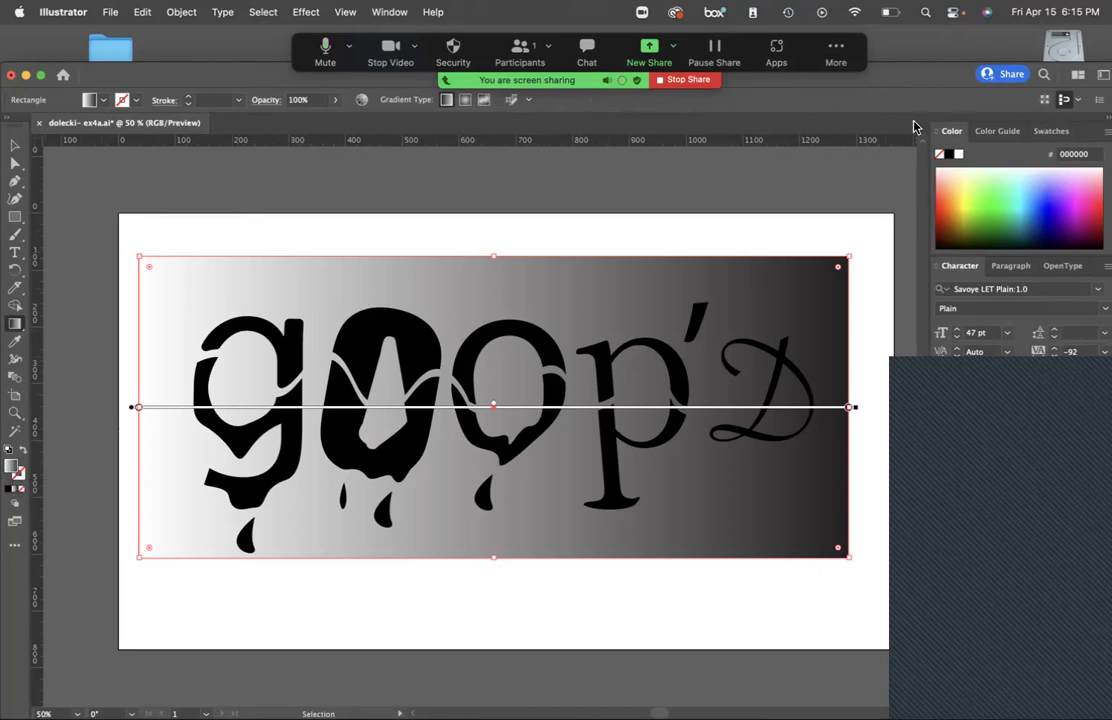
{"action": "key", "text": "g"}
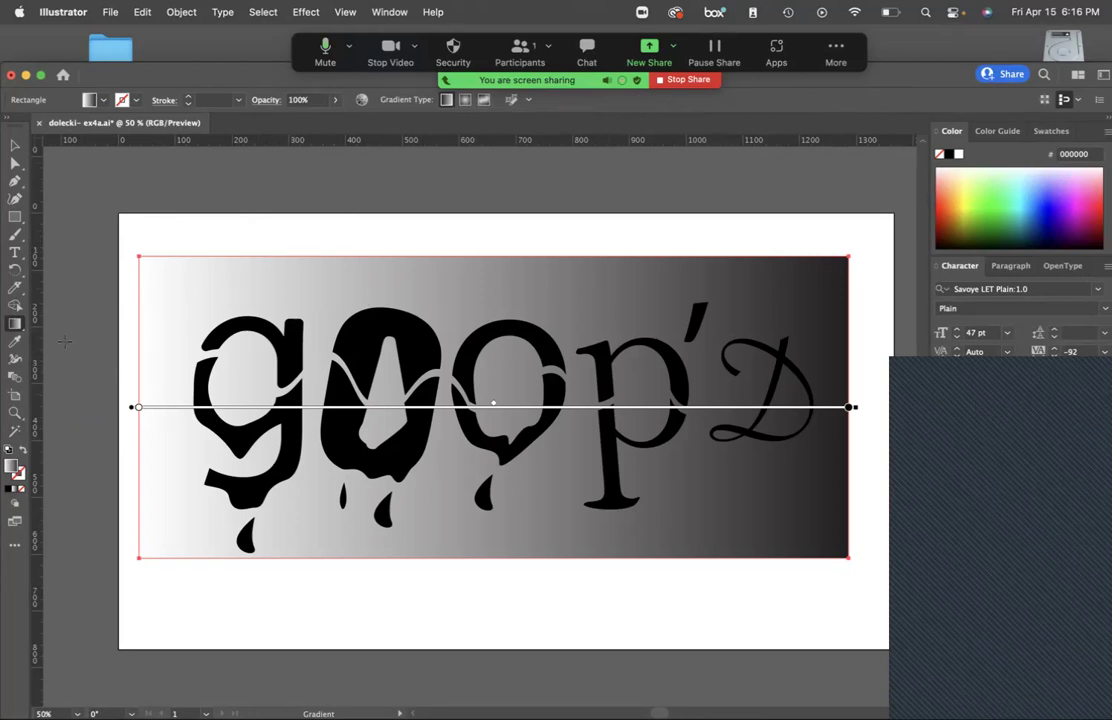
Show the gradient settings, dock them alongside the colour settings, and close the leftover floating stroke settings.
{"action": "double_click", "coordinate": [15, 323]}
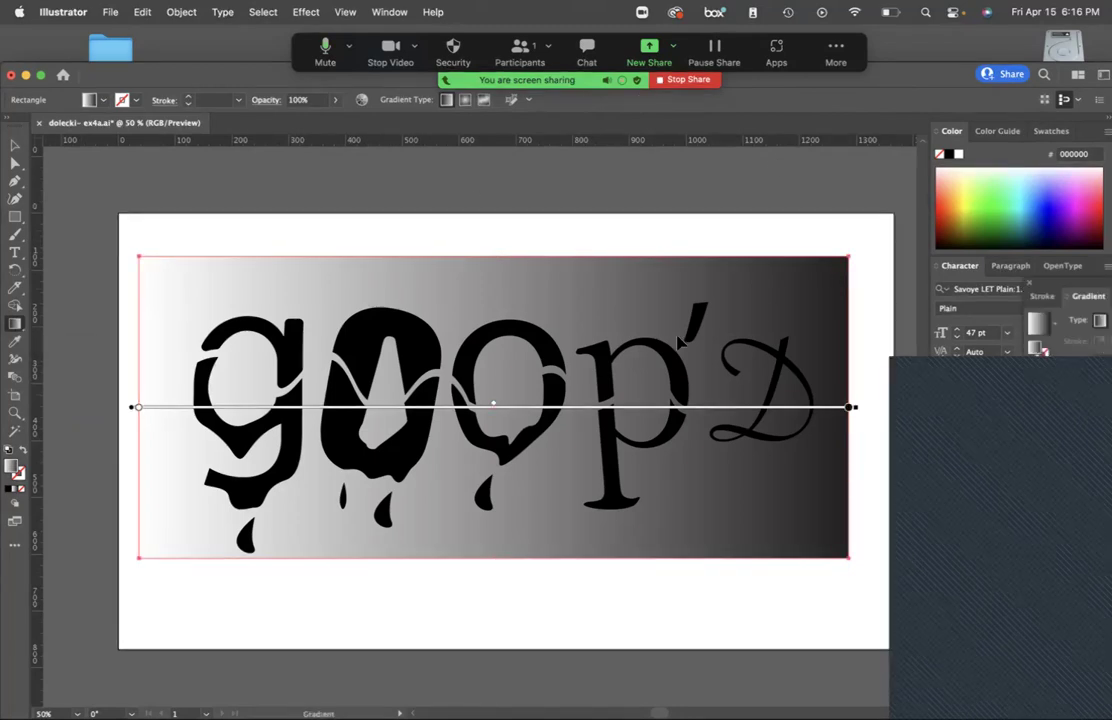
{"action": "left_click_drag", "start_coordinate": [1064, 286], "coordinate": [784, 231]}
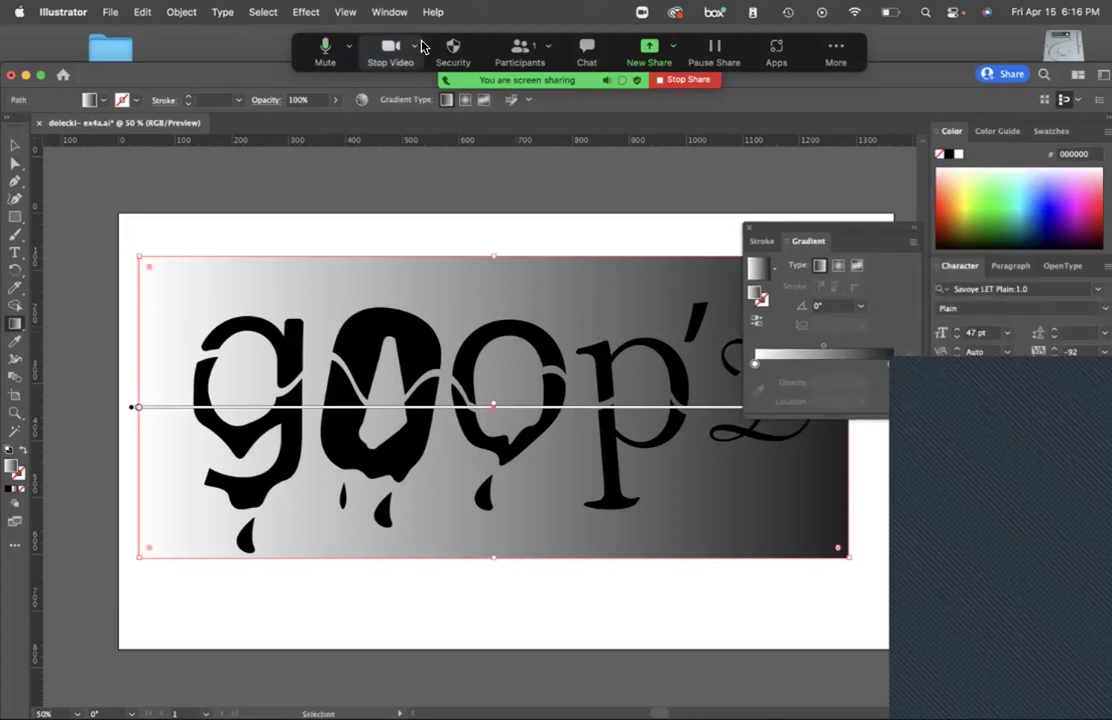
{"action": "left_click", "coordinate": [389, 12]}
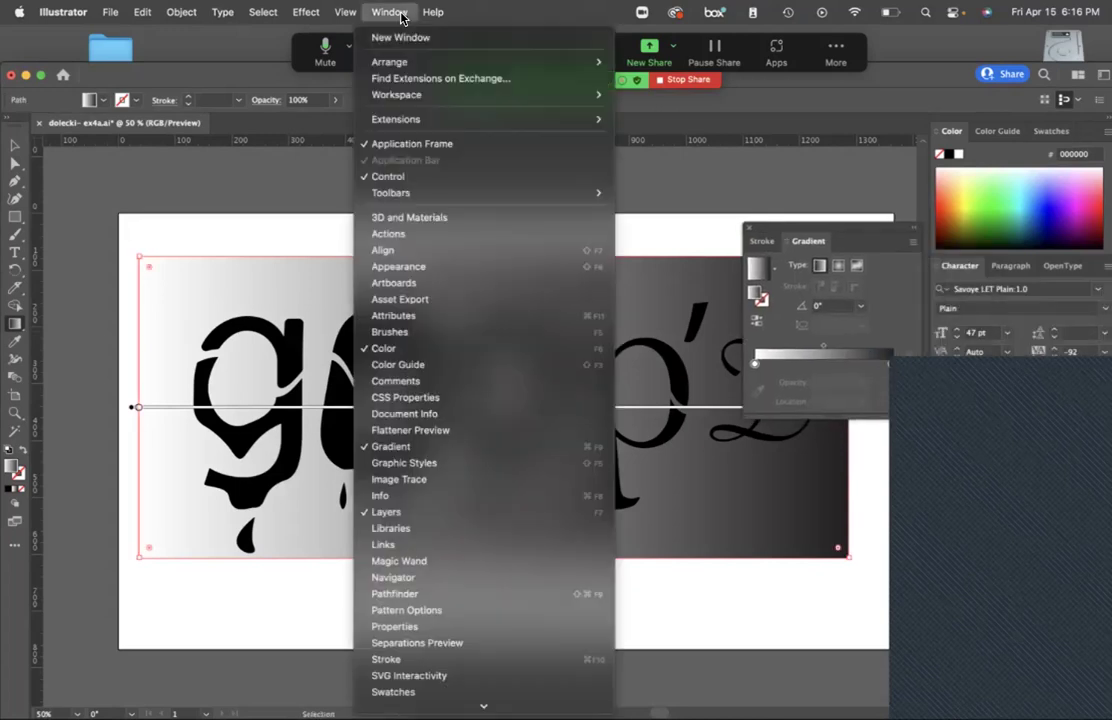
{"action": "left_click", "coordinate": [830, 260]}
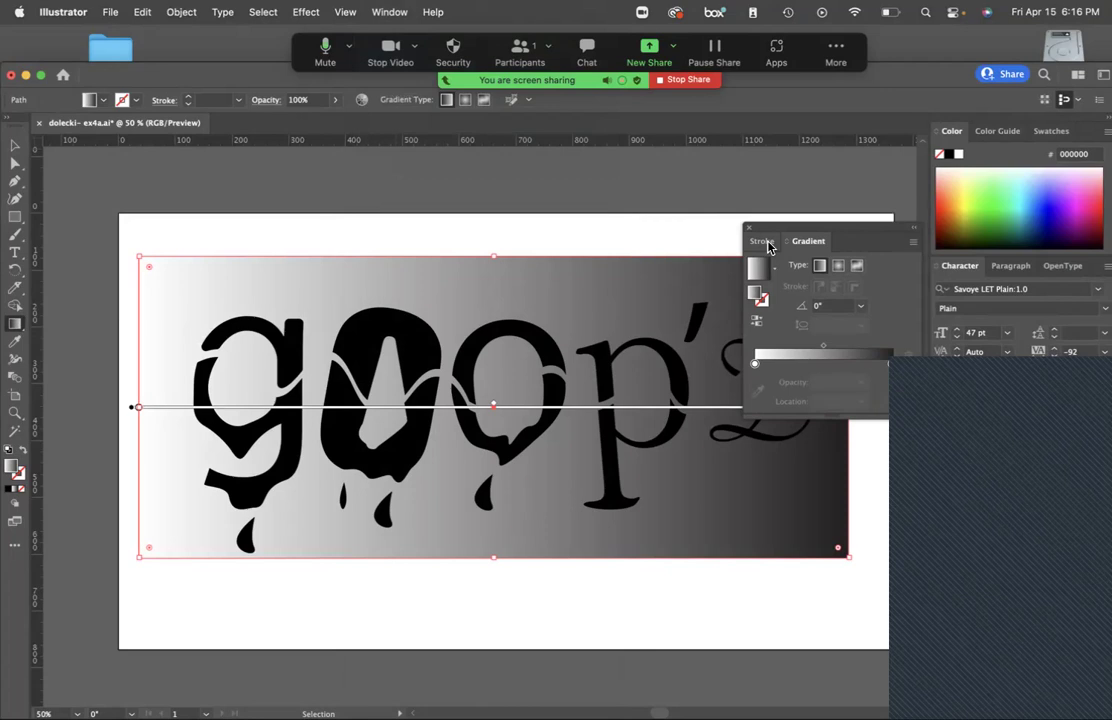
{"action": "mouse_move", "coordinate": [815, 250]}
{"action": "left_mouse_down"}
{"action": "mouse_move", "coordinate": [898, 223]}
{"action": "mouse_move", "coordinate": [1012, 149]}
{"action": "left_mouse_up"}
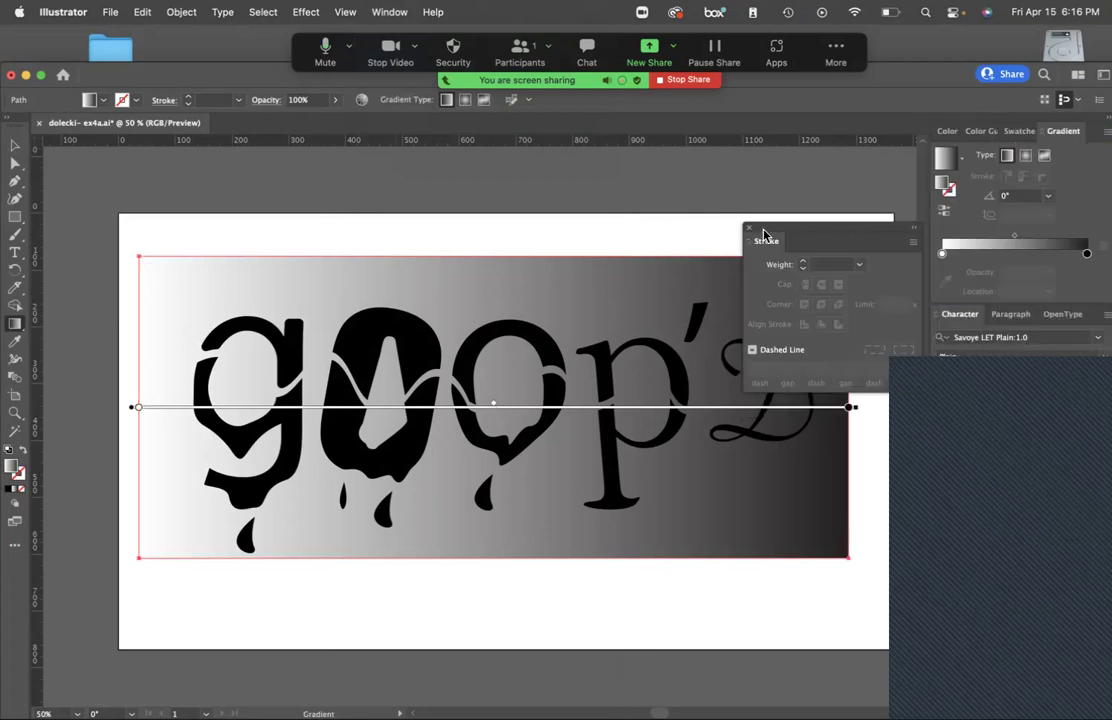
{"action": "key", "text": "super+F10"}
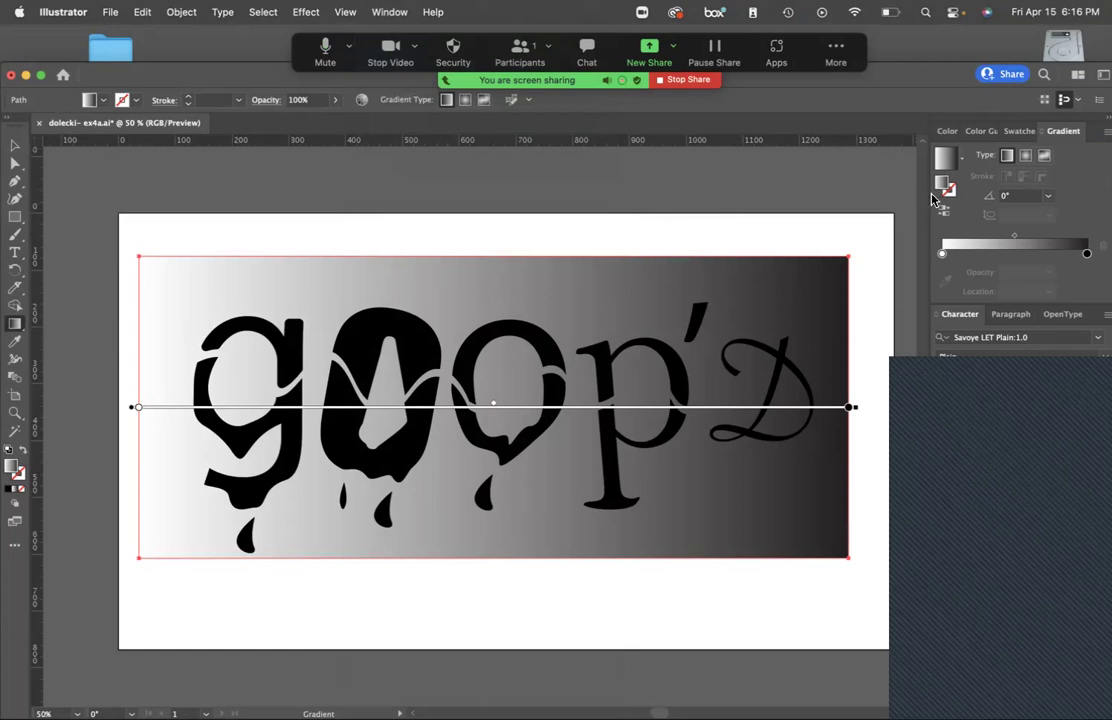
Try a radial gradient, return to linear, and redraw the gradient across the rectangle in different directions and lengths.
{"action": "left_click", "coordinate": [1024, 158]}
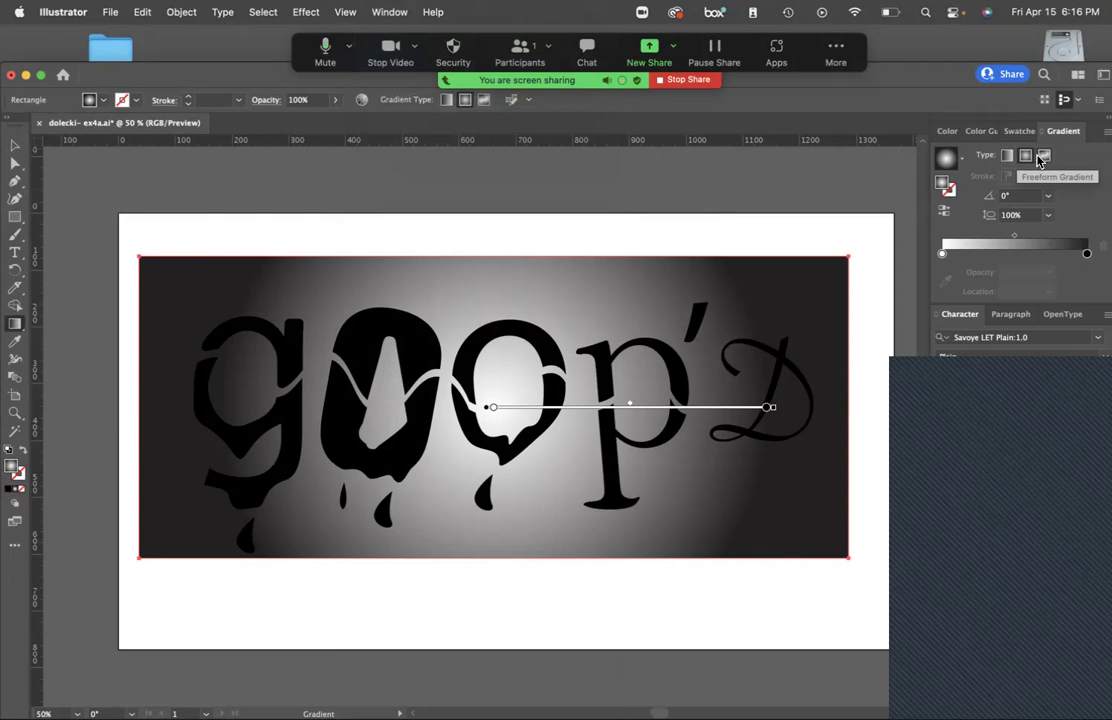
{"action": "left_click", "coordinate": [1007, 155]}
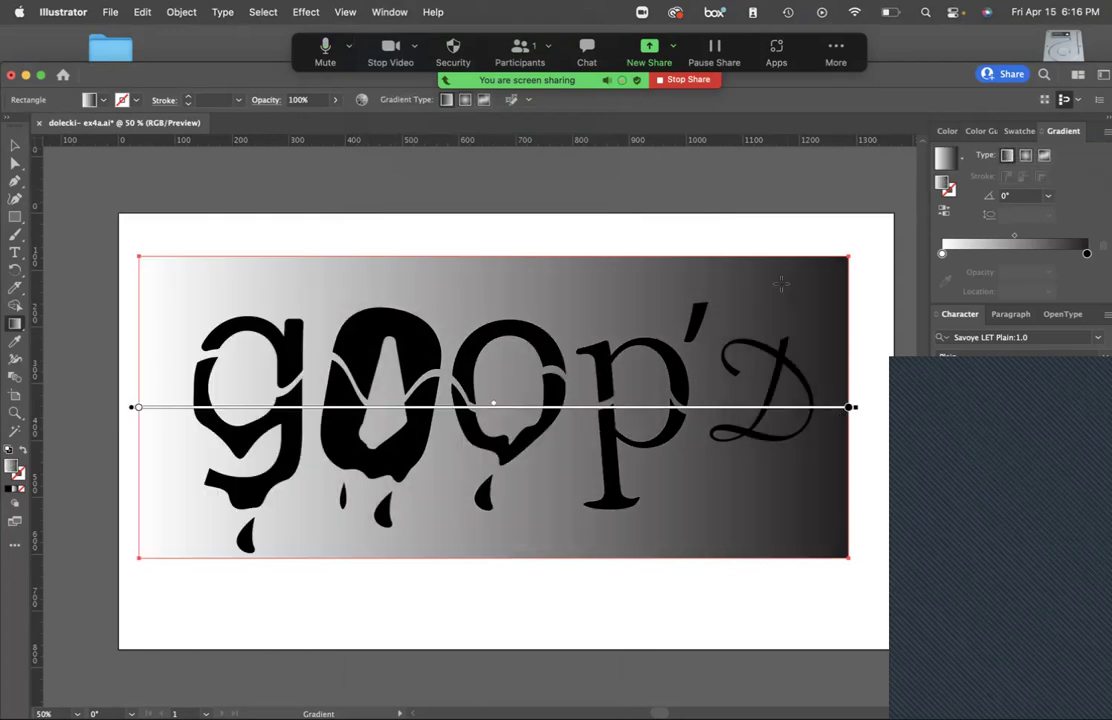
{"action": "left_click_drag", "start_coordinate": [568, 256], "coordinate": [603, 199]}
{"action": "left_click_drag", "start_coordinate": [596, 362], "coordinate": [658, 367]}
{"action": "left_click_drag", "start_coordinate": [519, 406], "coordinate": [339, 415]}
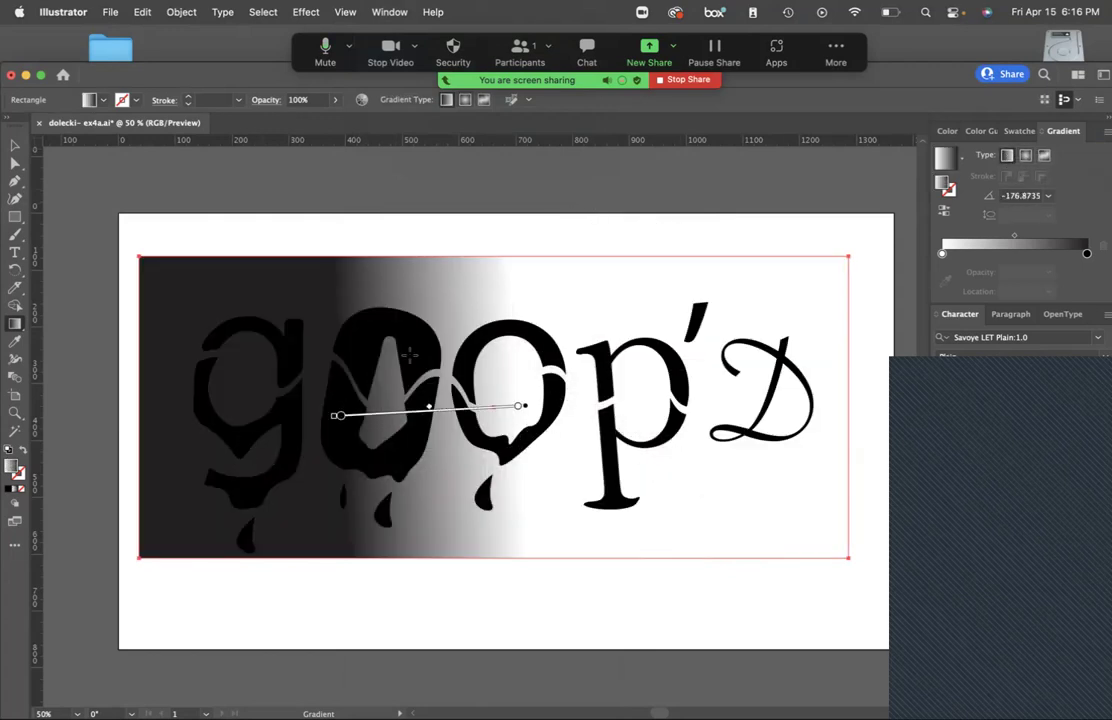
{"action": "left_click_drag", "start_coordinate": [603, 333], "coordinate": [496, 454]}
{"action": "left_click_drag", "start_coordinate": [603, 285], "coordinate": [422, 489]}
{"action": "left_click_drag", "start_coordinate": [367, 566], "coordinate": [521, 367]}
{"action": "left_click_drag", "start_coordinate": [548, 311], "coordinate": [551, 208]}
{"action": "left_click_drag", "start_coordinate": [512, 487], "coordinate": [598, 340]}
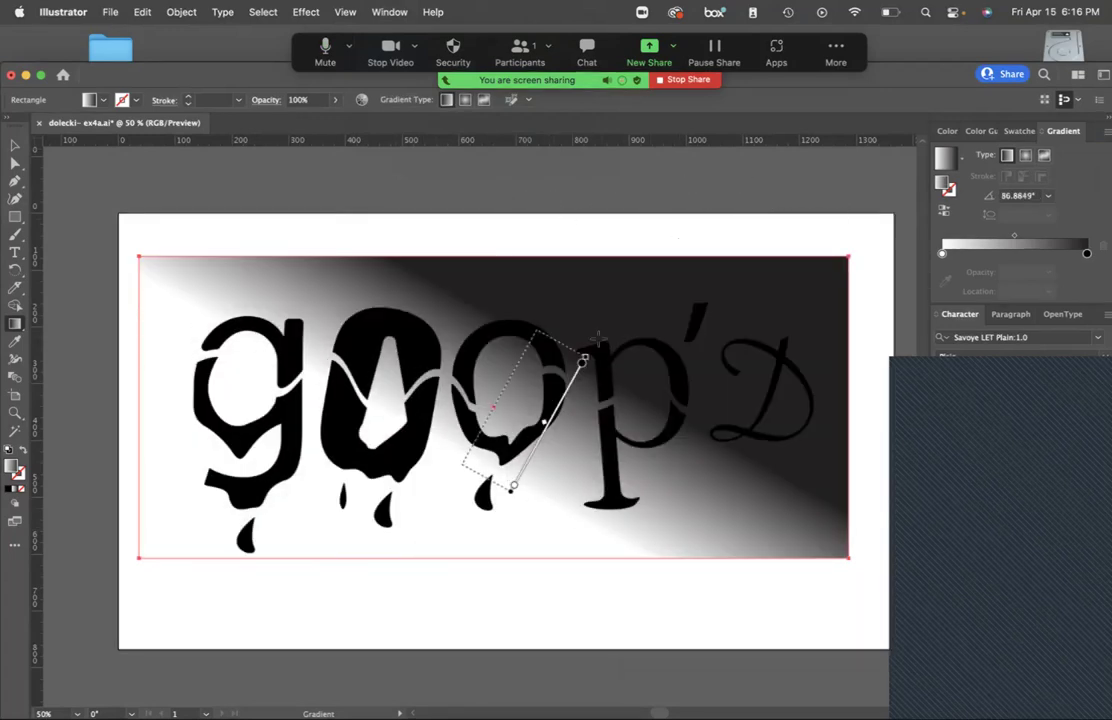
{"action": "left_click_drag", "start_coordinate": [464, 459], "coordinate": [576, 261]}
{"action": "mouse_move", "coordinate": [514, 548]}
{"action": "left_mouse_down"}
{"action": "mouse_move", "coordinate": [520, 315]}
{"action": "mouse_move", "coordinate": [546, 281]}
{"action": "left_mouse_up"}
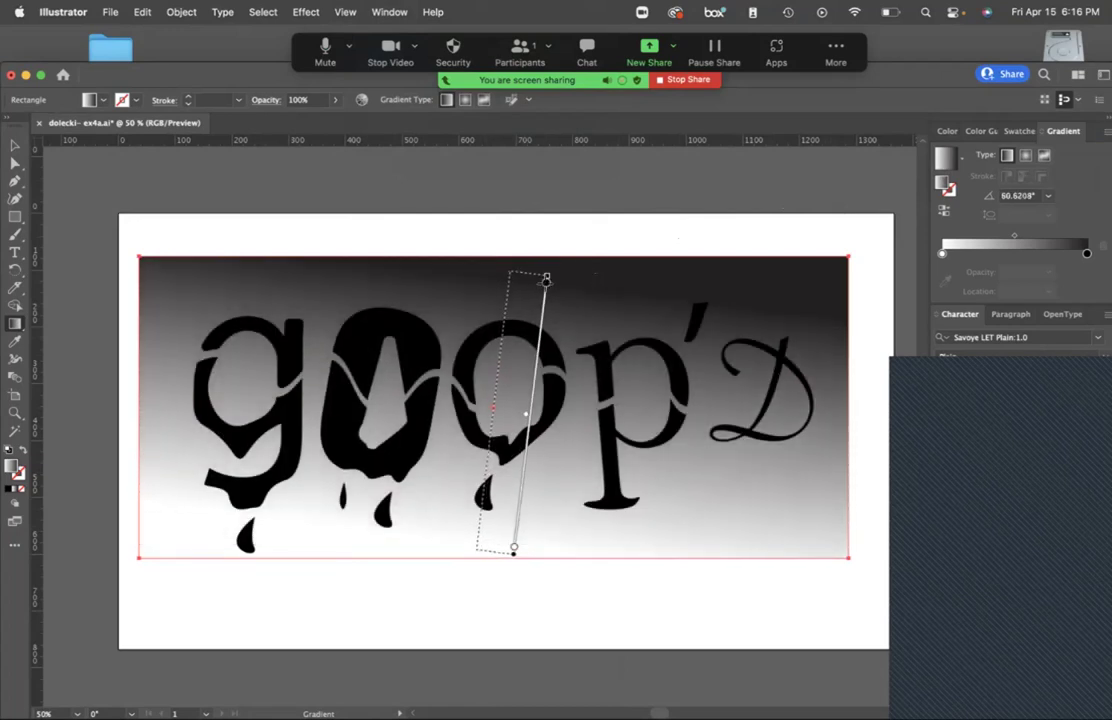
Try the radial and freeform gradient types on the rectangle, then go back to a horizontal linear gradient.
{"action": "left_click", "coordinate": [1025, 155]}
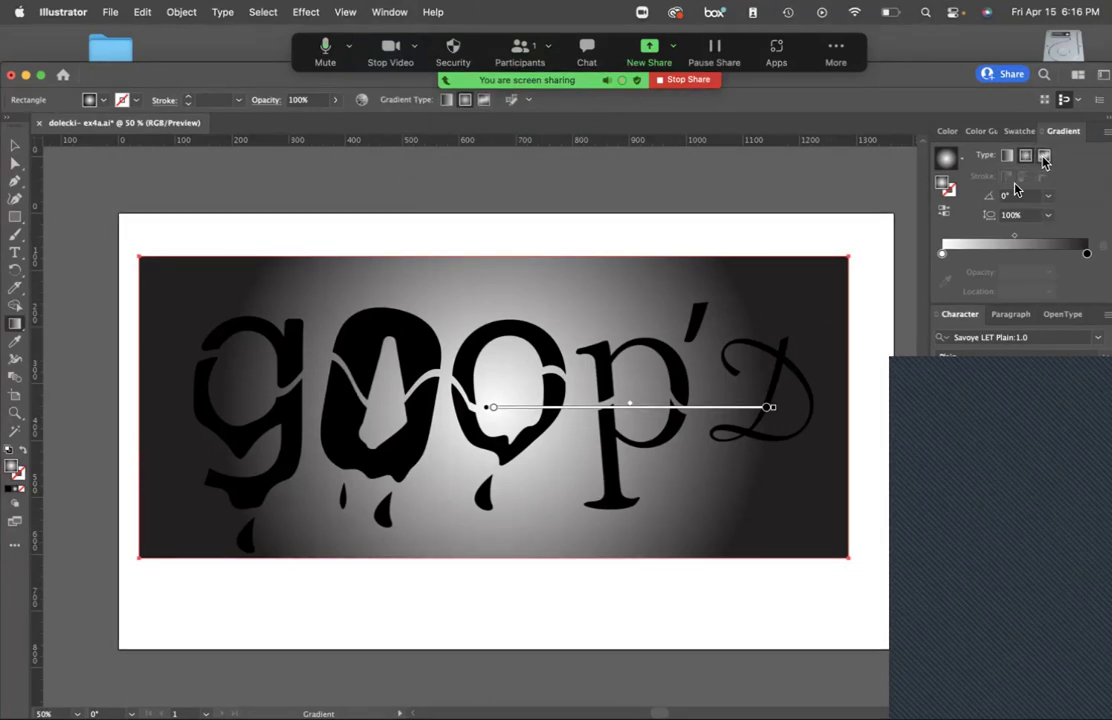
{"action": "left_click", "coordinate": [1044, 157]}
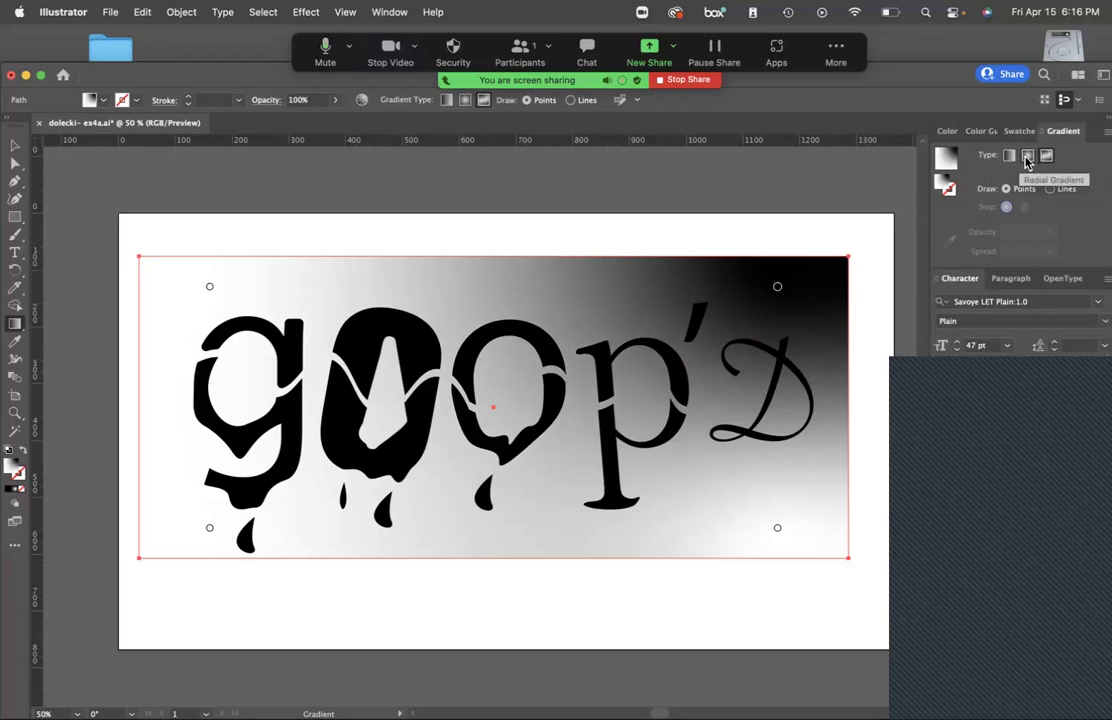
{"action": "left_click", "coordinate": [1010, 157]}
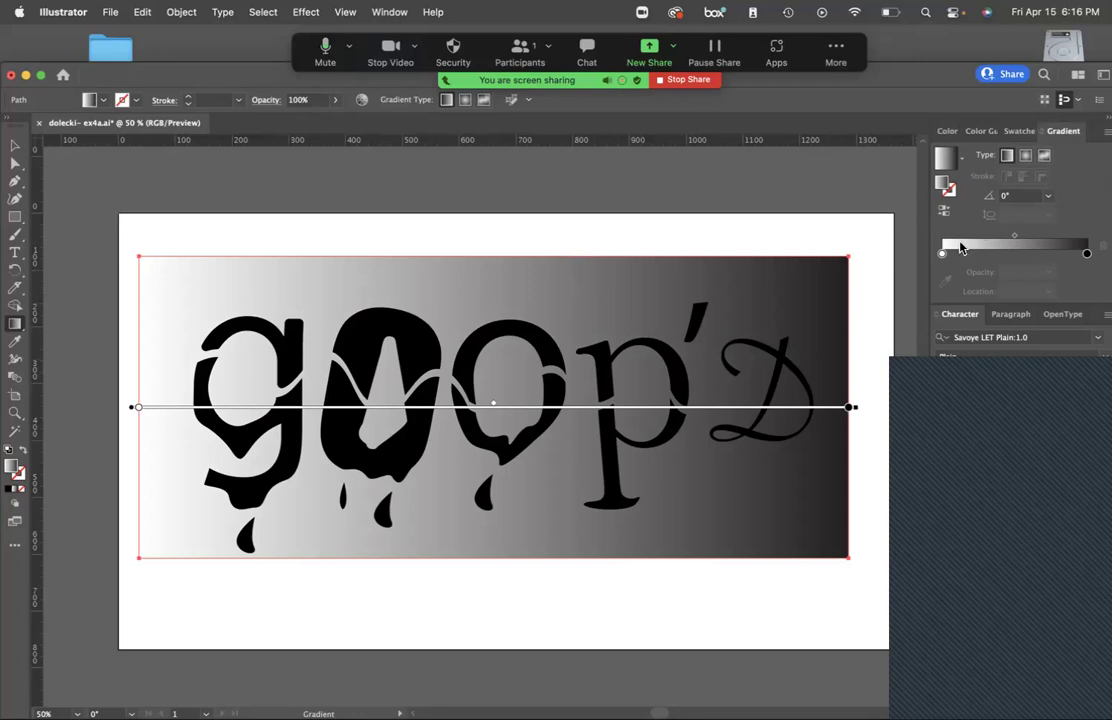
Deselect the rectangle and reposition the application window slightly up and to the left on the desktop.
{"action": "left_click", "coordinate": [962, 162]}
{"action": "left_click", "coordinate": [962, 162]}
{"action": "left_click", "coordinate": [15, 145]}
{"action": "left_click", "coordinate": [262, 190]}
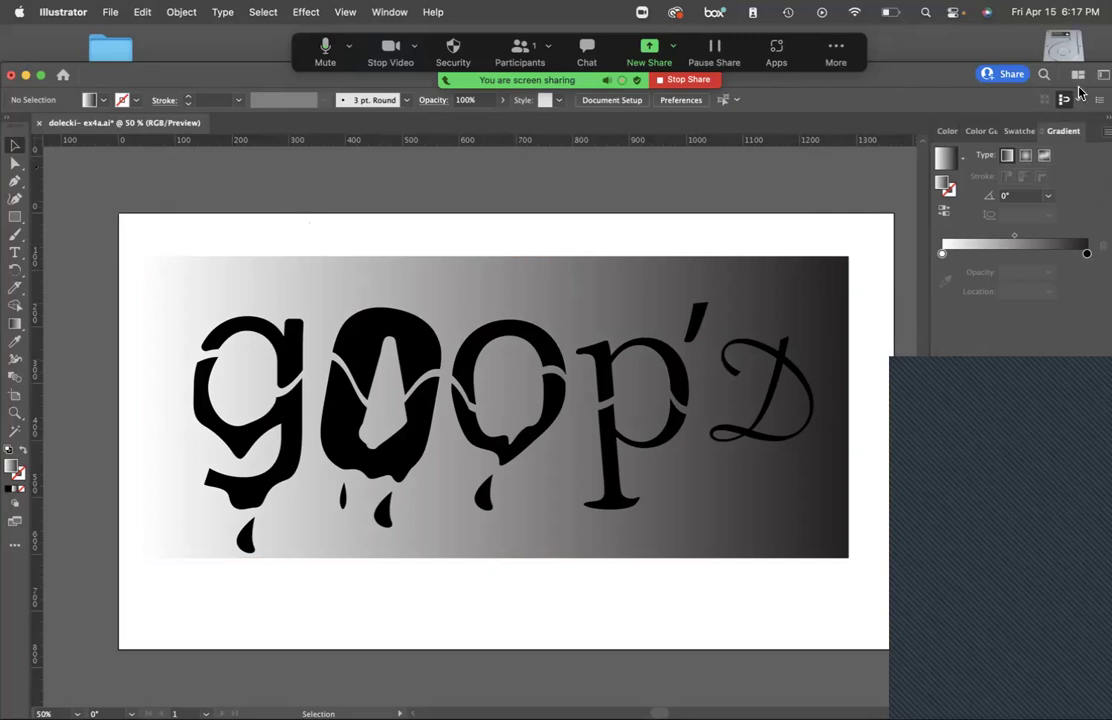
{"action": "double_click", "coordinate": [933, 74]}
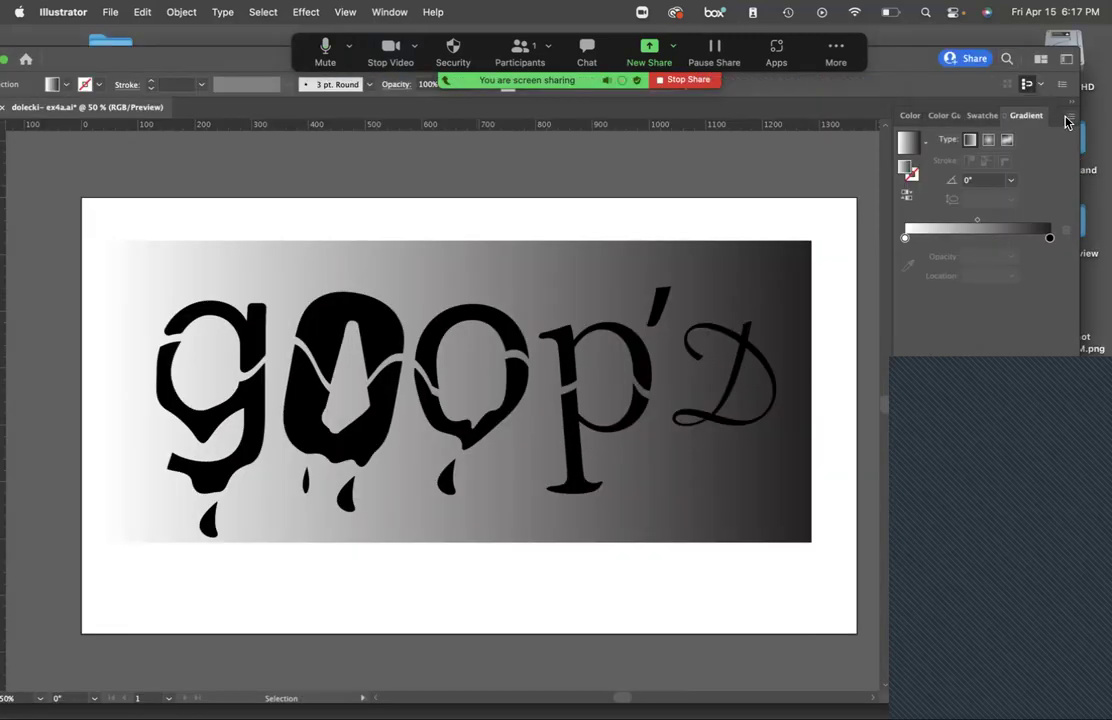
{"action": "left_click", "coordinate": [1068, 119]}
{"action": "left_click", "coordinate": [923, 67]}
{"action": "left_click_drag", "start_coordinate": [923, 67], "coordinate": [968, 59]}
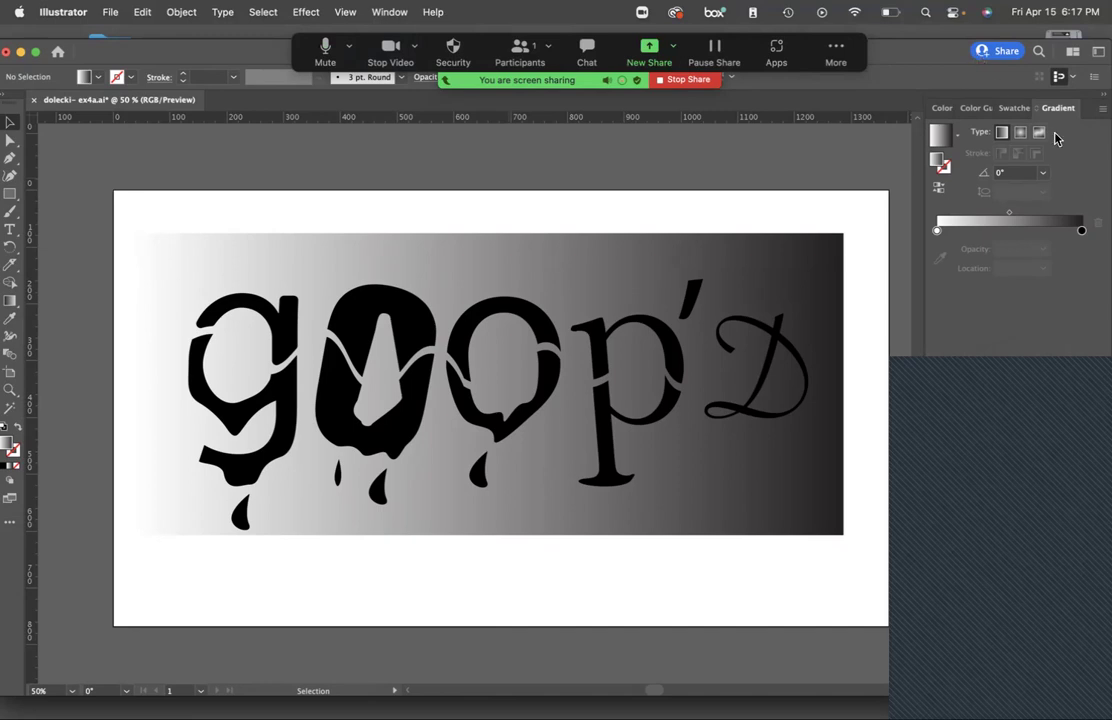
Select the gradient rectangle and look through the white stop's swatches and colour mode choices, keeping Grayscale.
{"action": "left_click", "coordinate": [750, 278]}
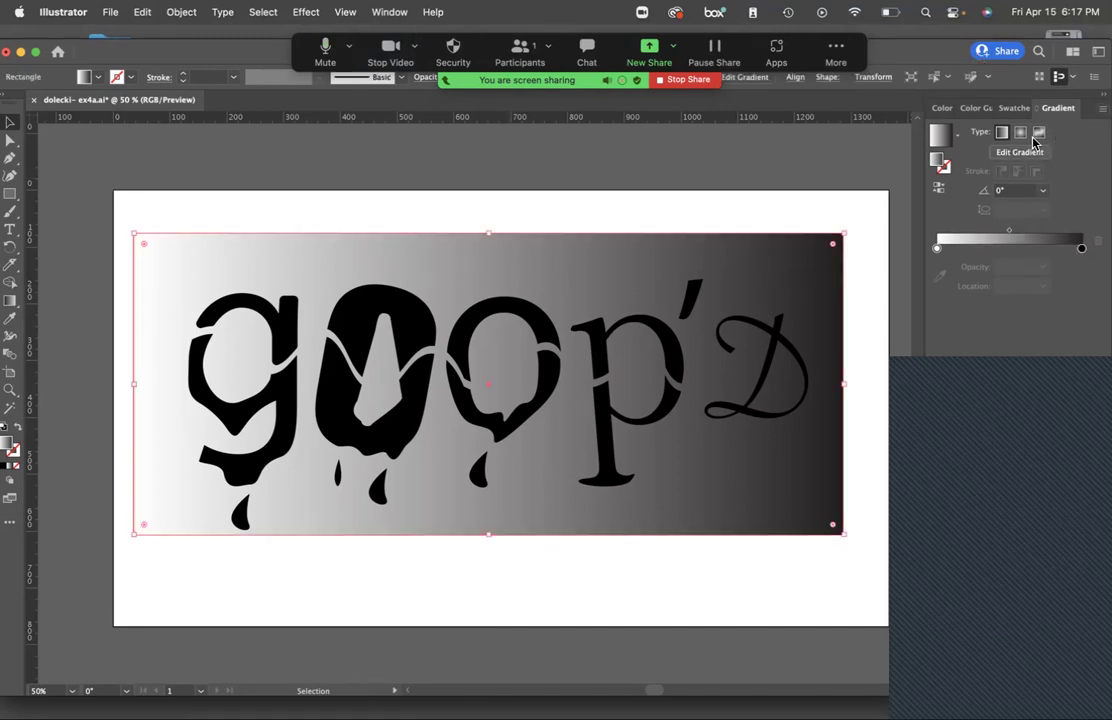
{"action": "double_click", "coordinate": [937, 249]}
{"action": "left_click", "coordinate": [890, 329]}
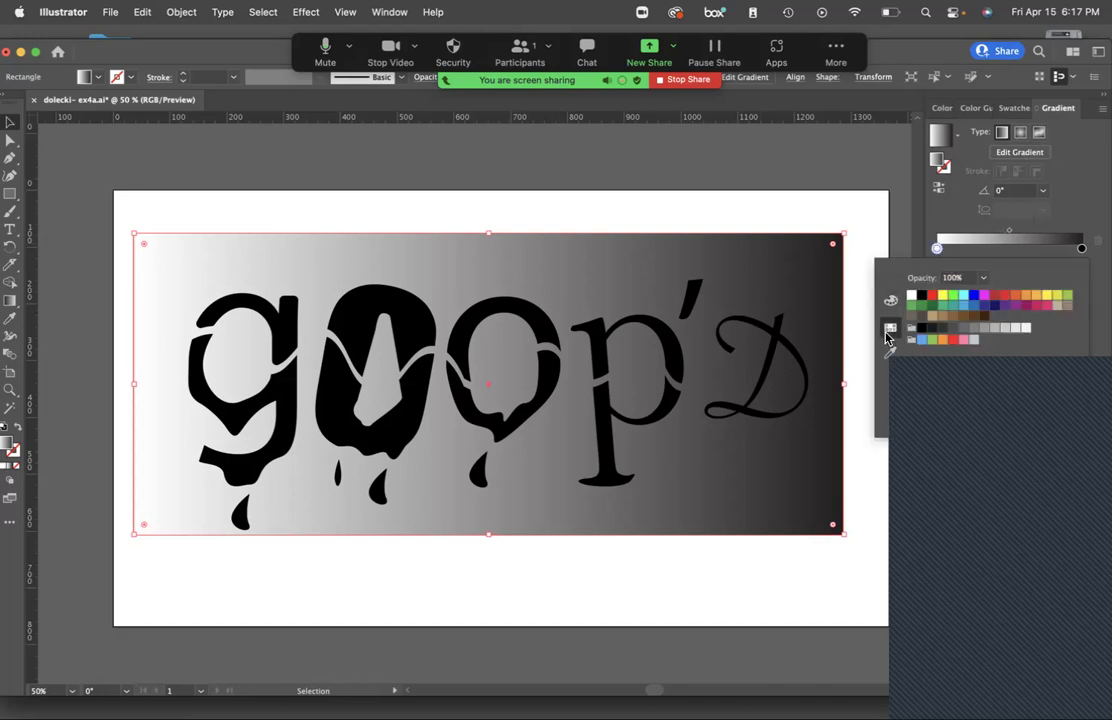
{"action": "left_click", "coordinate": [890, 300]}
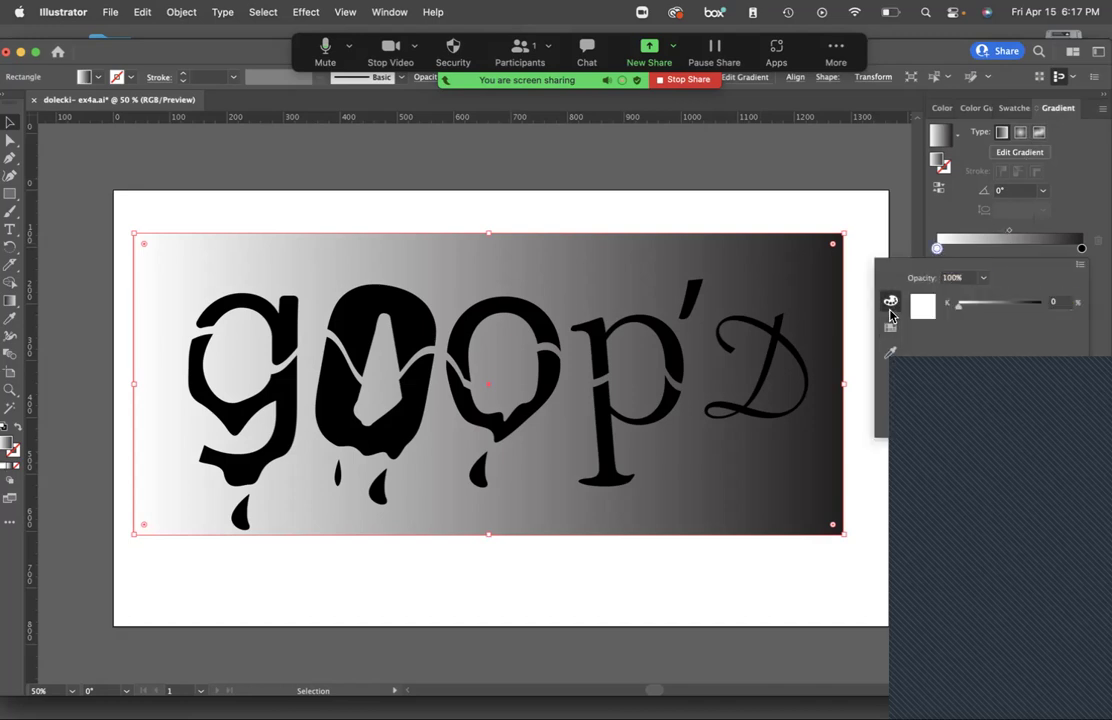
{"action": "left_click", "coordinate": [1081, 267]}
{"action": "left_click", "coordinate": [1022, 277]}
{"action": "left_click", "coordinate": [928, 195]}
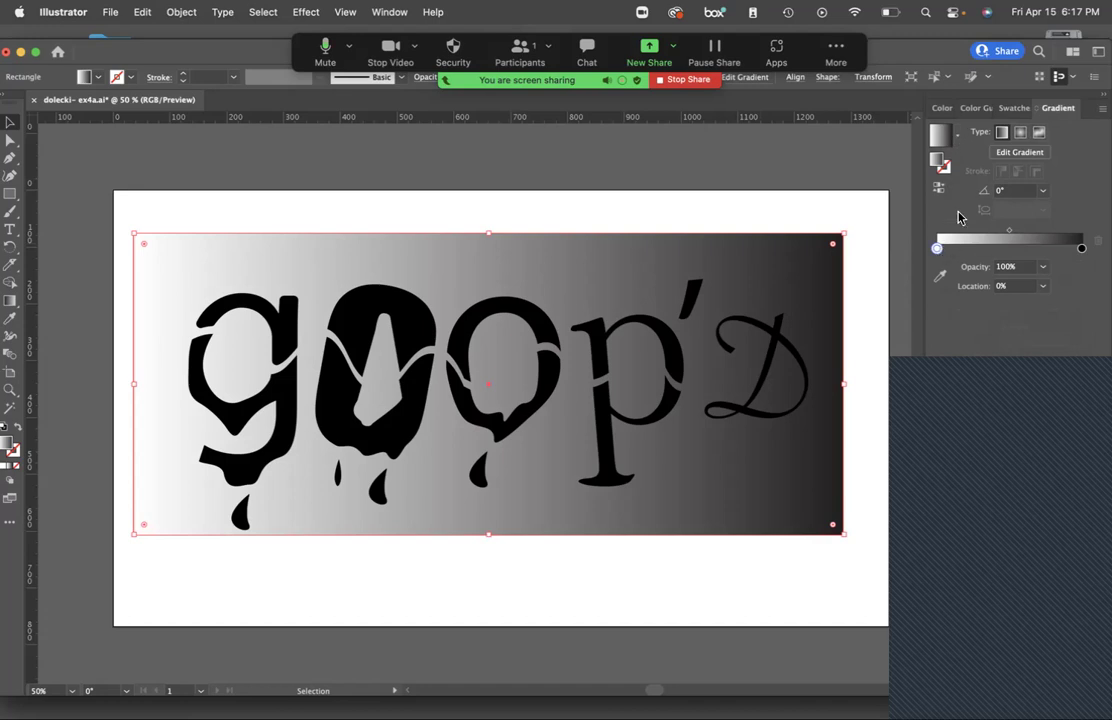
Shift the midpoint between the white and black gradient stops to a location of about 42.85%.
{"action": "mouse_move", "coordinate": [938, 249]}
{"action": "left_mouse_down"}
{"action": "mouse_move", "coordinate": [957, 249]}
{"action": "mouse_move", "coordinate": [937, 249]}
{"action": "left_mouse_up"}
{"action": "mouse_move", "coordinate": [1008, 232]}
{"action": "left_mouse_down"}
{"action": "mouse_move", "coordinate": [968, 233]}
{"action": "mouse_move", "coordinate": [1045, 233]}
{"action": "mouse_move", "coordinate": [998, 232]}
{"action": "left_mouse_up"}
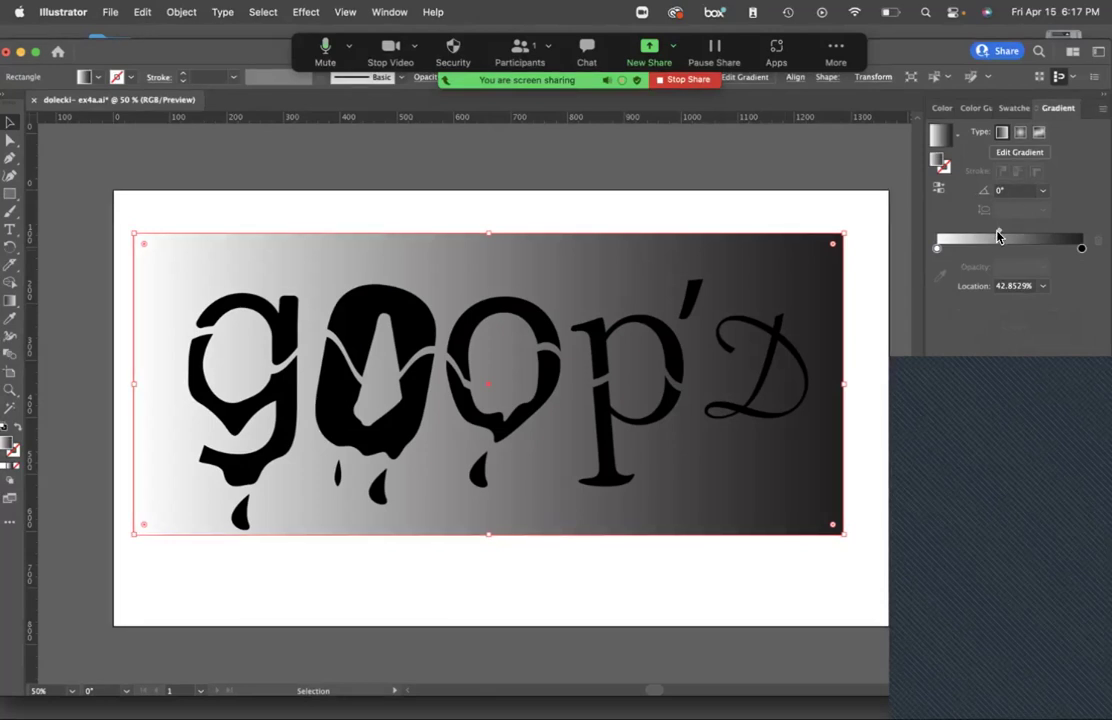
Switch the white starting stop of the gradient to RGB and recolour it a muted teal.
{"action": "left_click", "coordinate": [938, 250]}
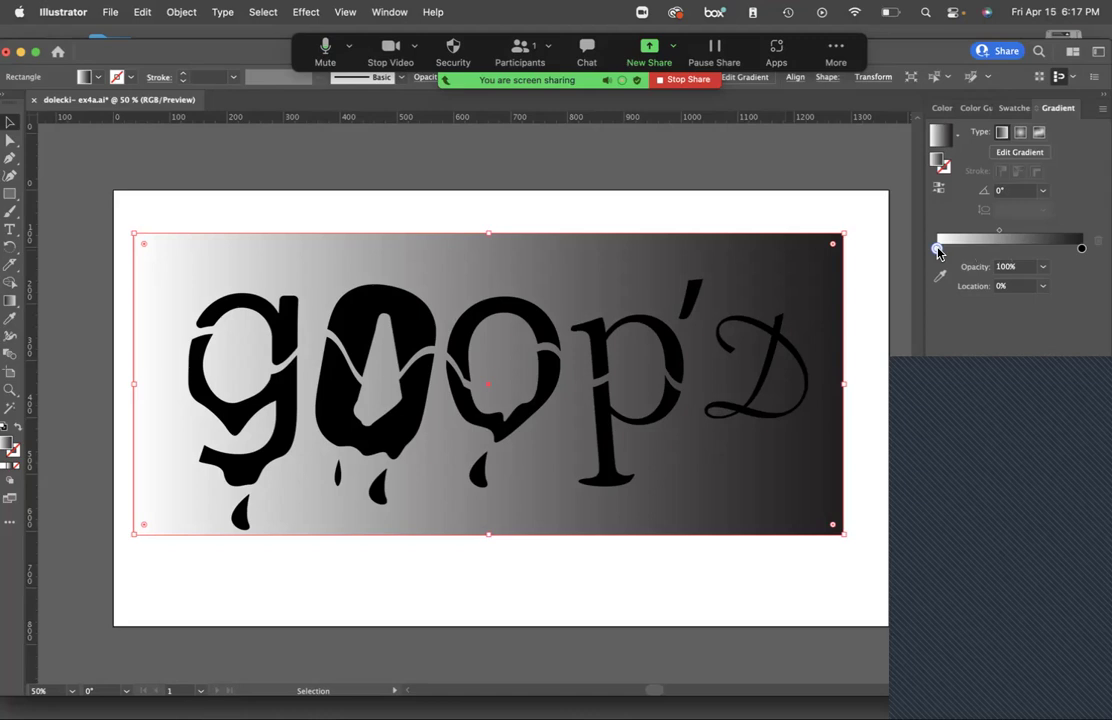
{"action": "double_click", "coordinate": [937, 250]}
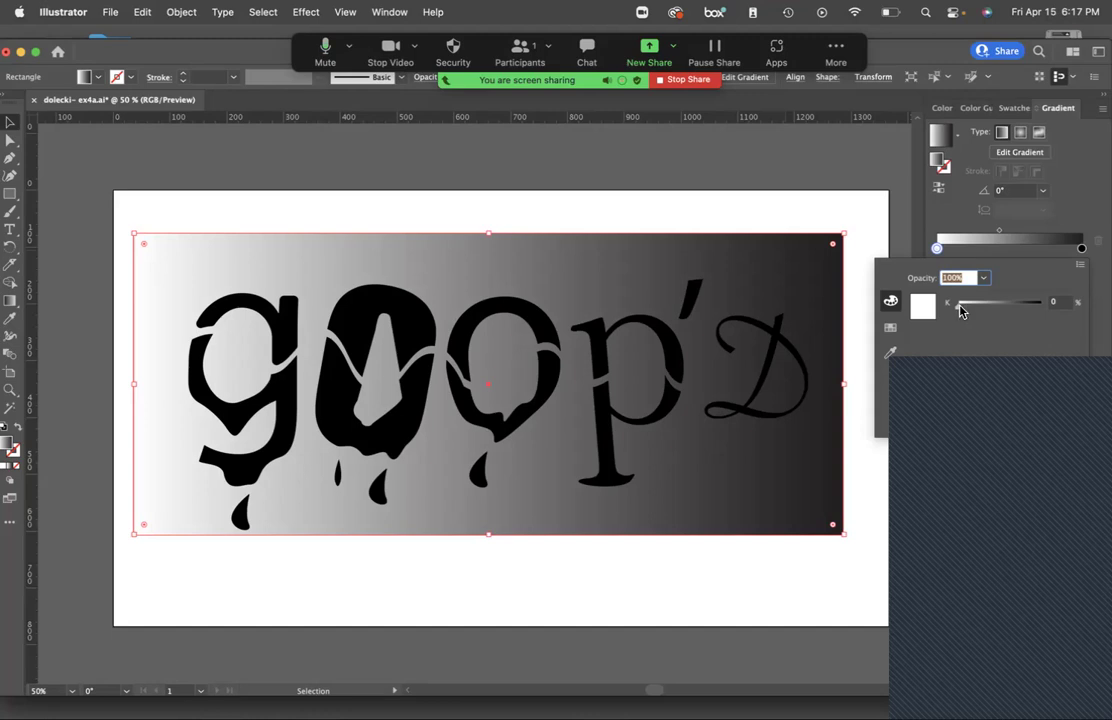
{"action": "left_click", "coordinate": [1080, 266]}
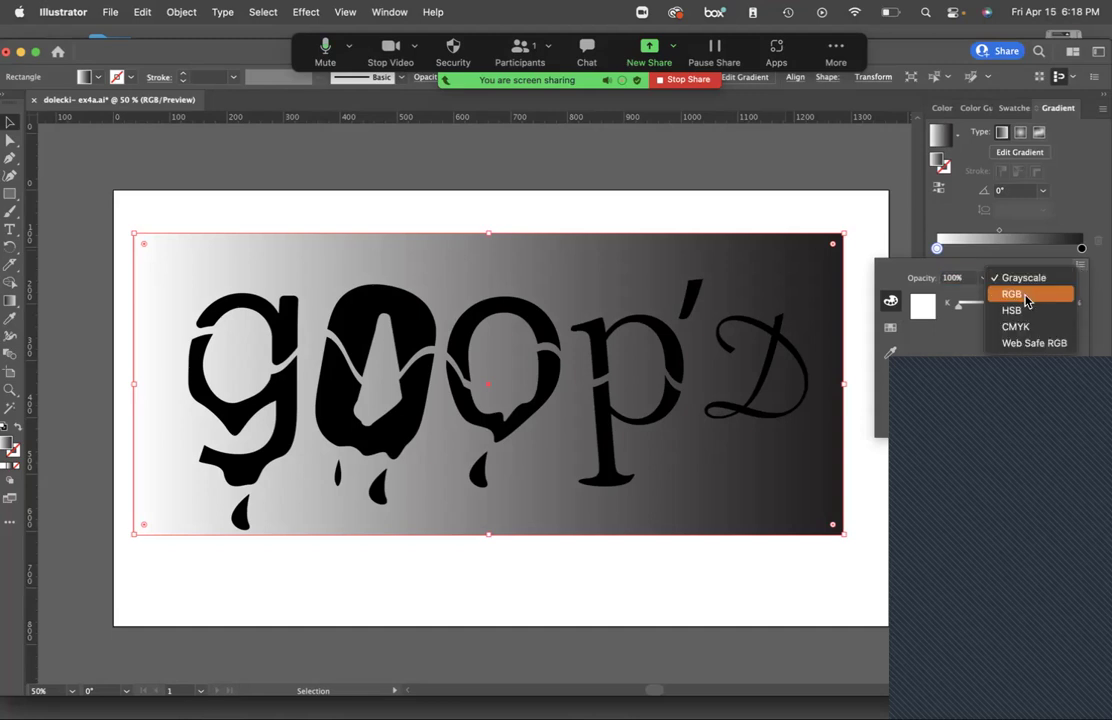
{"action": "left_click", "coordinate": [1081, 265]}
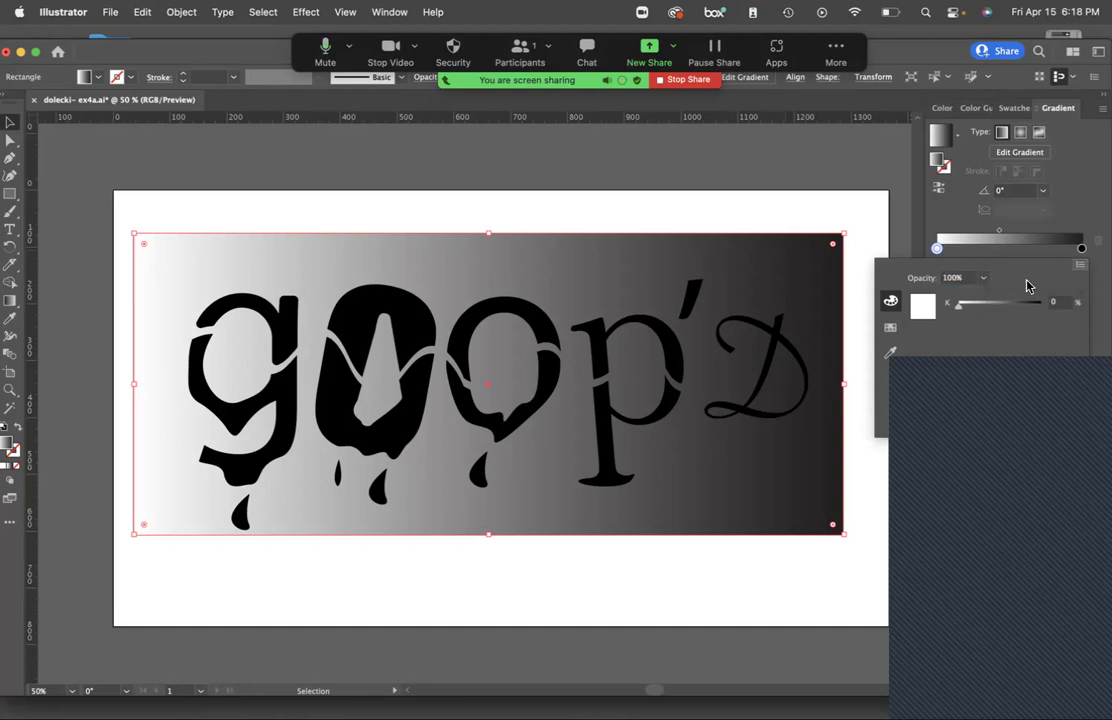
{"action": "left_click", "coordinate": [1081, 265]}
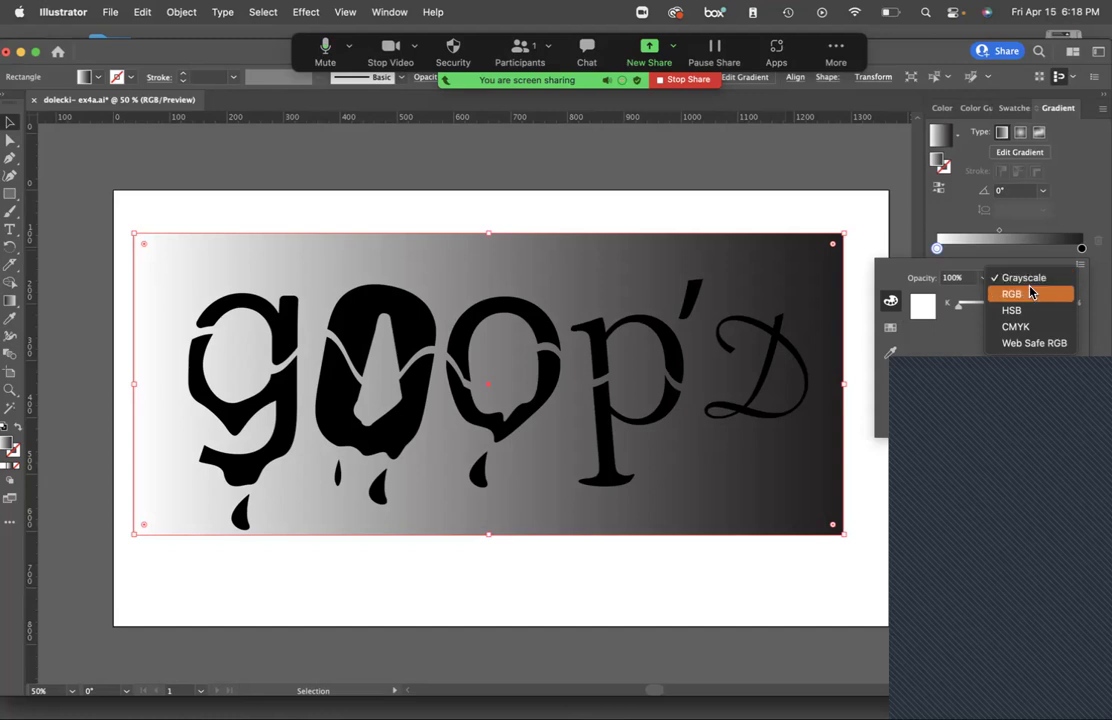
{"action": "left_click", "coordinate": [1035, 294]}
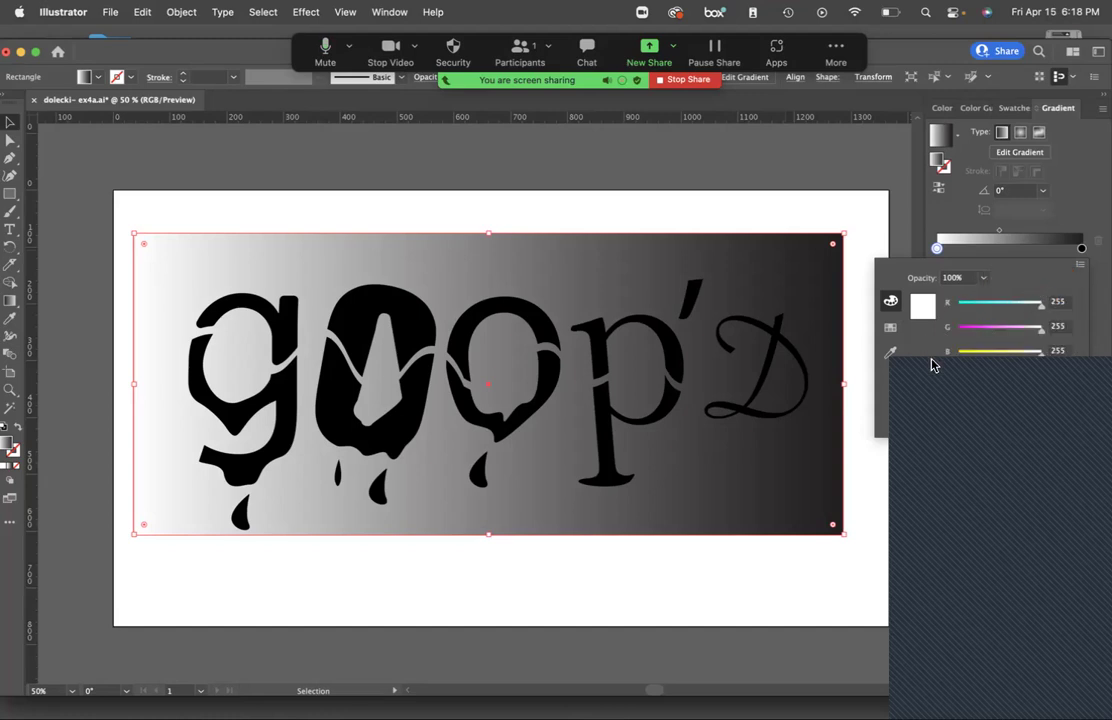
{"action": "left_click", "coordinate": [980, 390]}
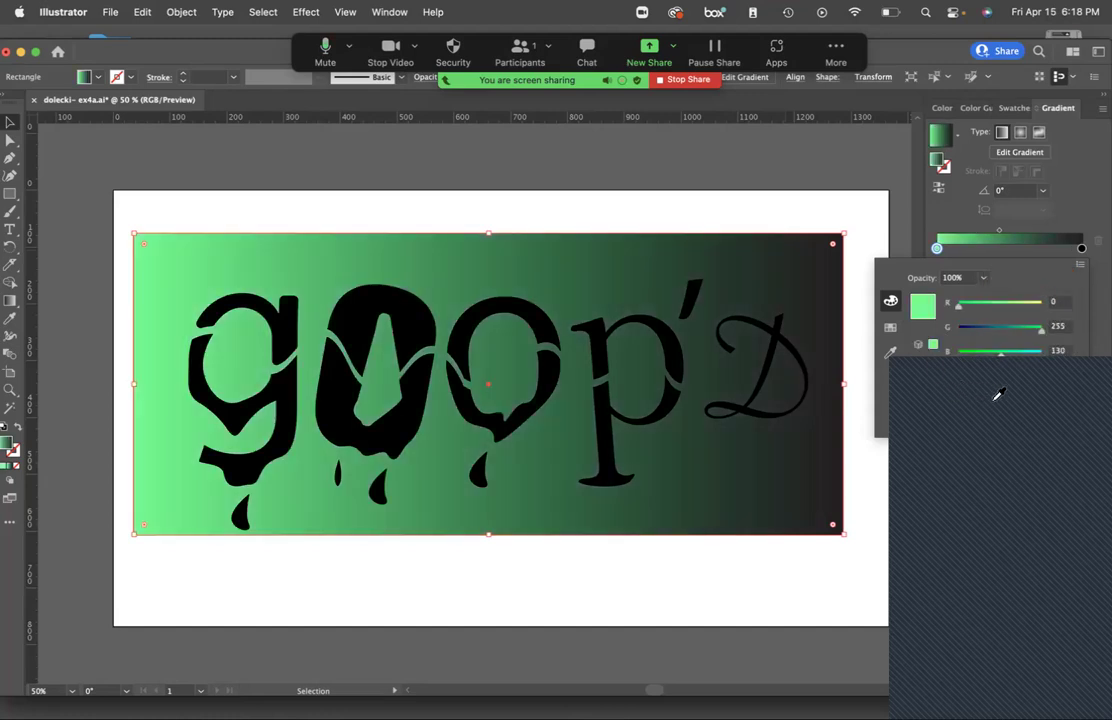
{"action": "left_click", "coordinate": [990, 388]}
Add a gradient stop slightly before the middle and colour it purple, R 169, G 0, B 170.
{"action": "left_click", "coordinate": [995, 256]}
{"action": "left_click", "coordinate": [1001, 249]}
{"action": "double_click", "coordinate": [1001, 249]}
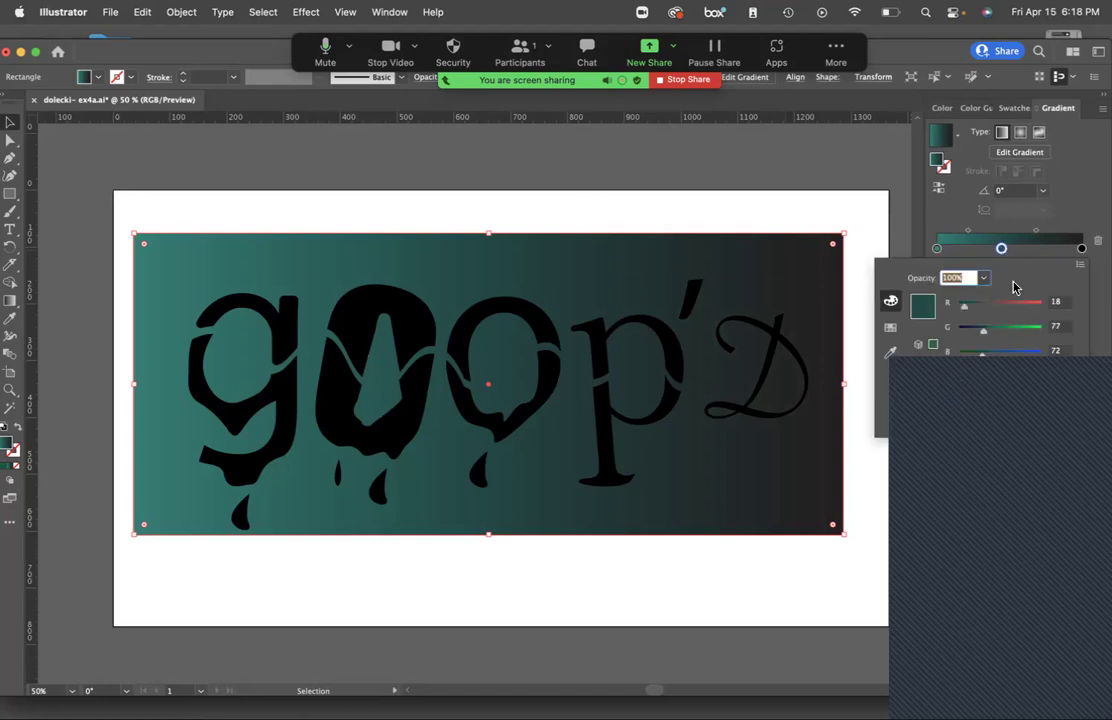
{"action": "left_click_drag", "start_coordinate": [1037, 398], "coordinate": [1050, 390]}
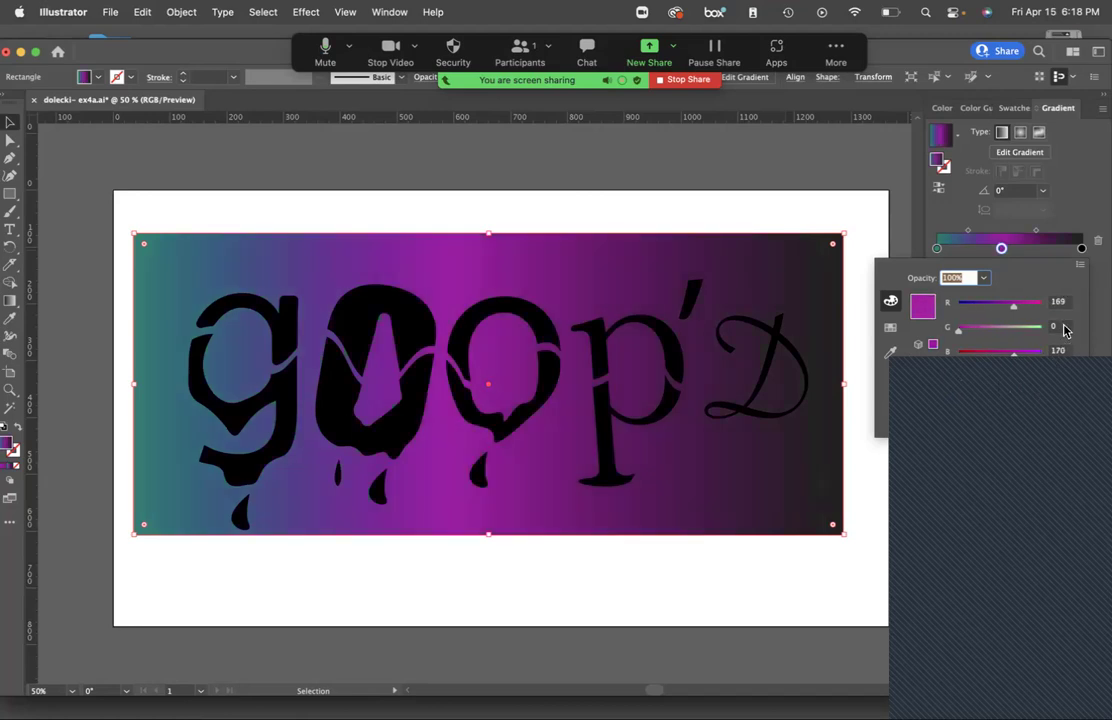
Switch the black end stop of the gradient to RGB and recolour it mustard yellow, R 191, G 181, B 0.
{"action": "left_click", "coordinate": [1081, 250]}
{"action": "double_click", "coordinate": [1081, 249]}
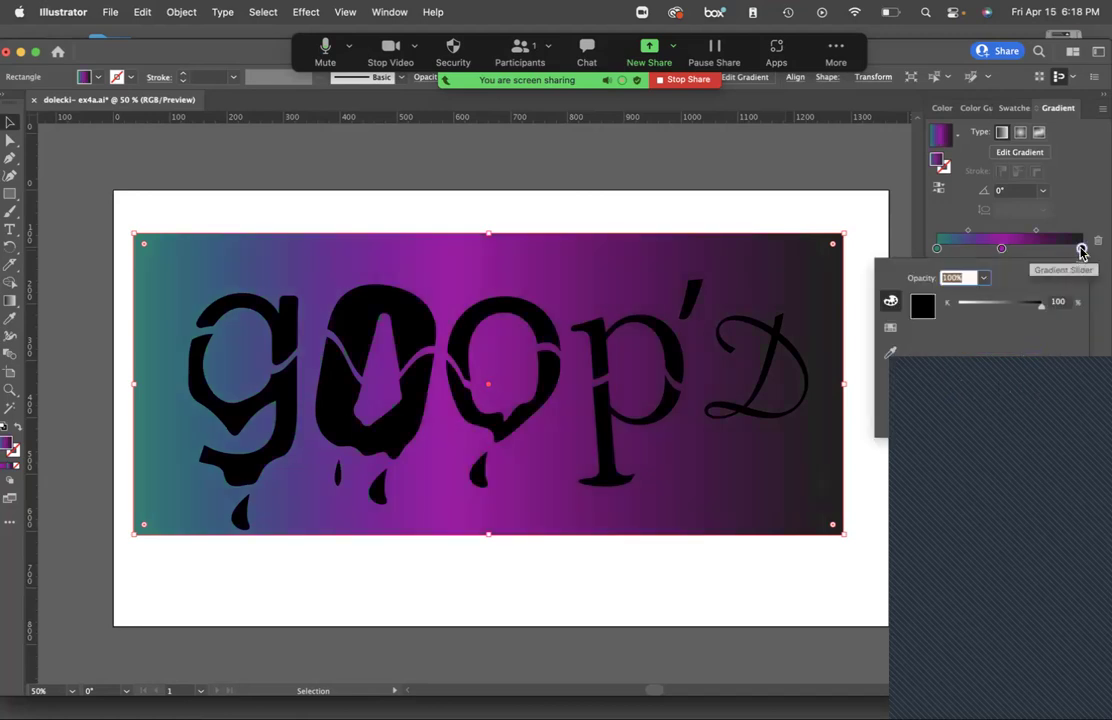
{"action": "left_click", "coordinate": [1080, 265]}
{"action": "left_click", "coordinate": [1041, 295]}
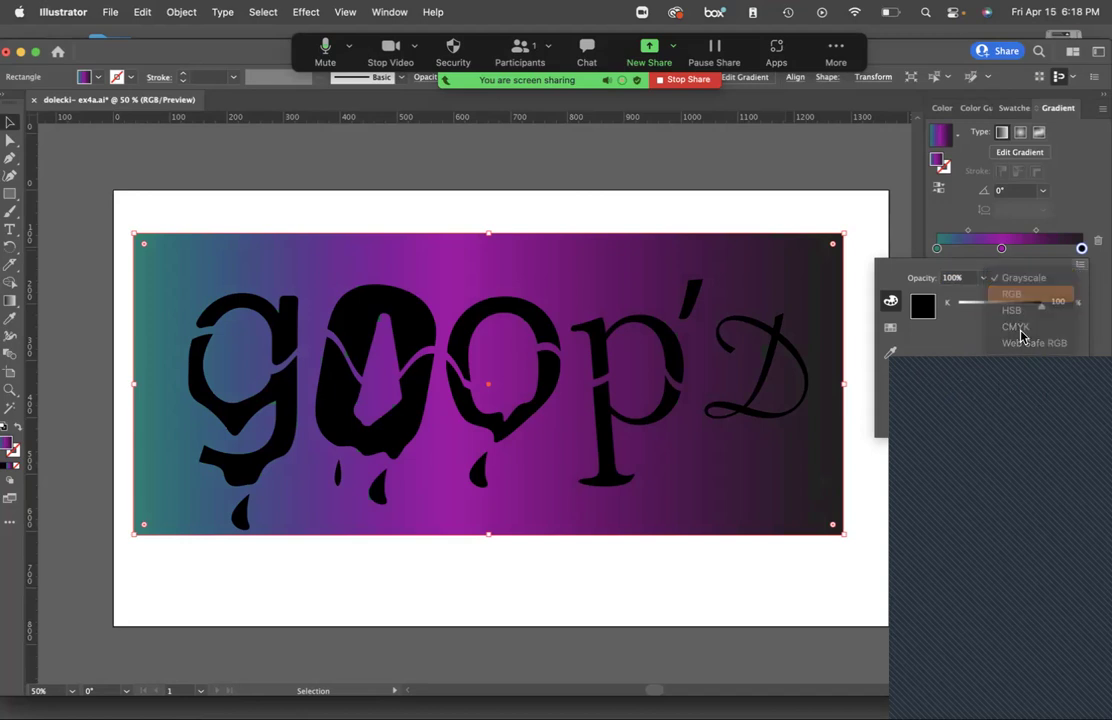
{"action": "left_click_drag", "start_coordinate": [958, 396], "coordinate": [936, 393]}
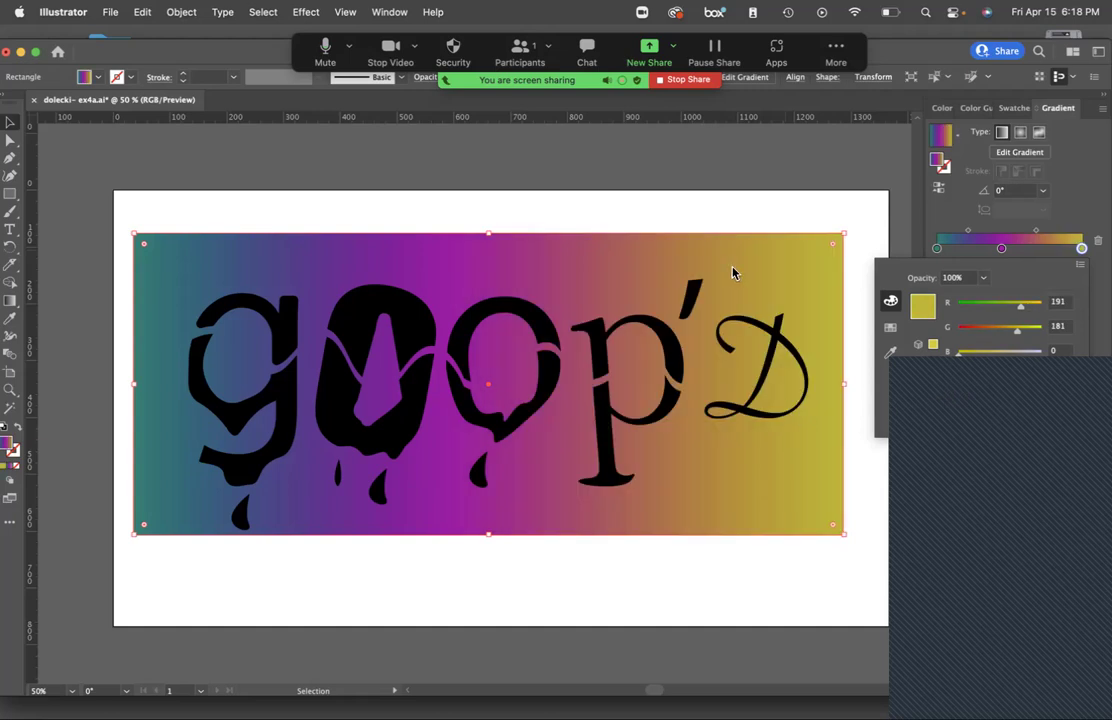
Make the rectangle's gradient radial and shift the yellow end stop to a location of 93.7598%.
{"action": "left_click", "coordinate": [1020, 133]}
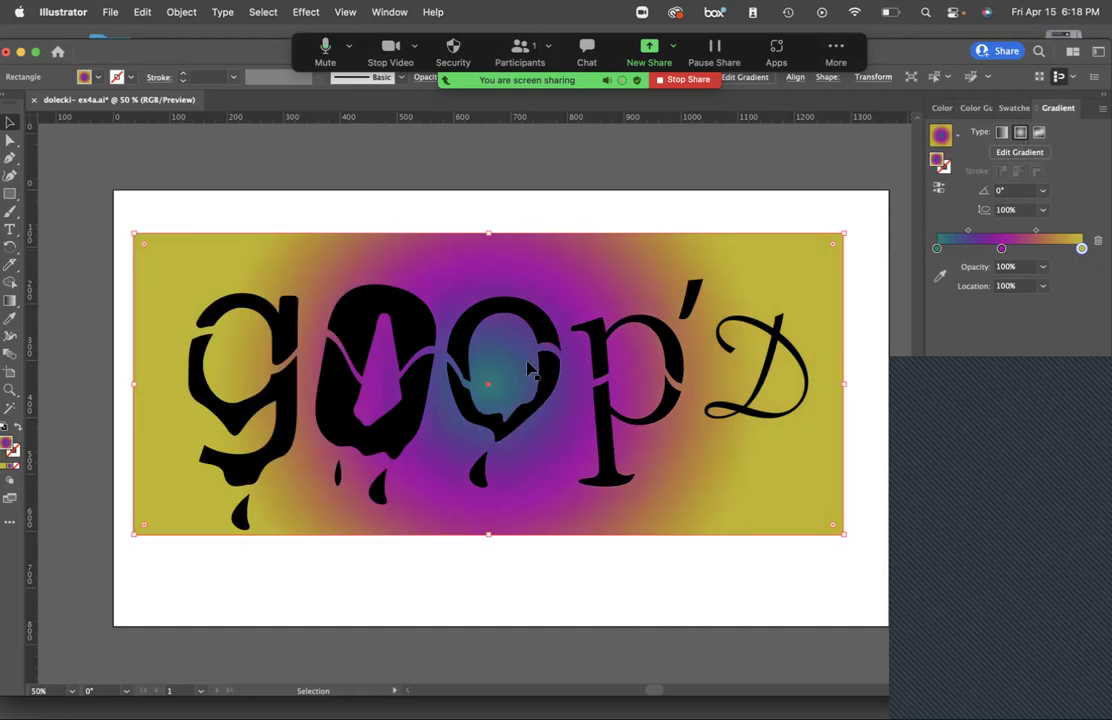
{"action": "mouse_move", "coordinate": [1081, 248]}
{"action": "left_mouse_down"}
{"action": "mouse_move", "coordinate": [1051, 248]}
{"action": "mouse_move", "coordinate": [1073, 248]}
{"action": "left_mouse_up"}
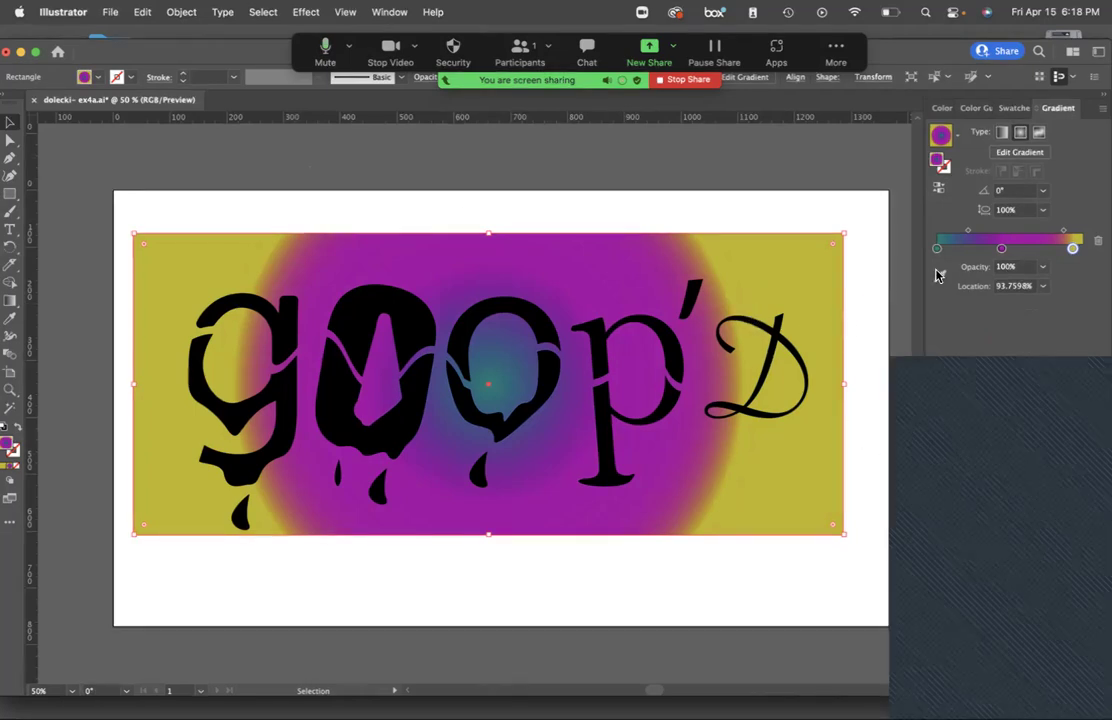
{"action": "left_click", "coordinate": [940, 110]}
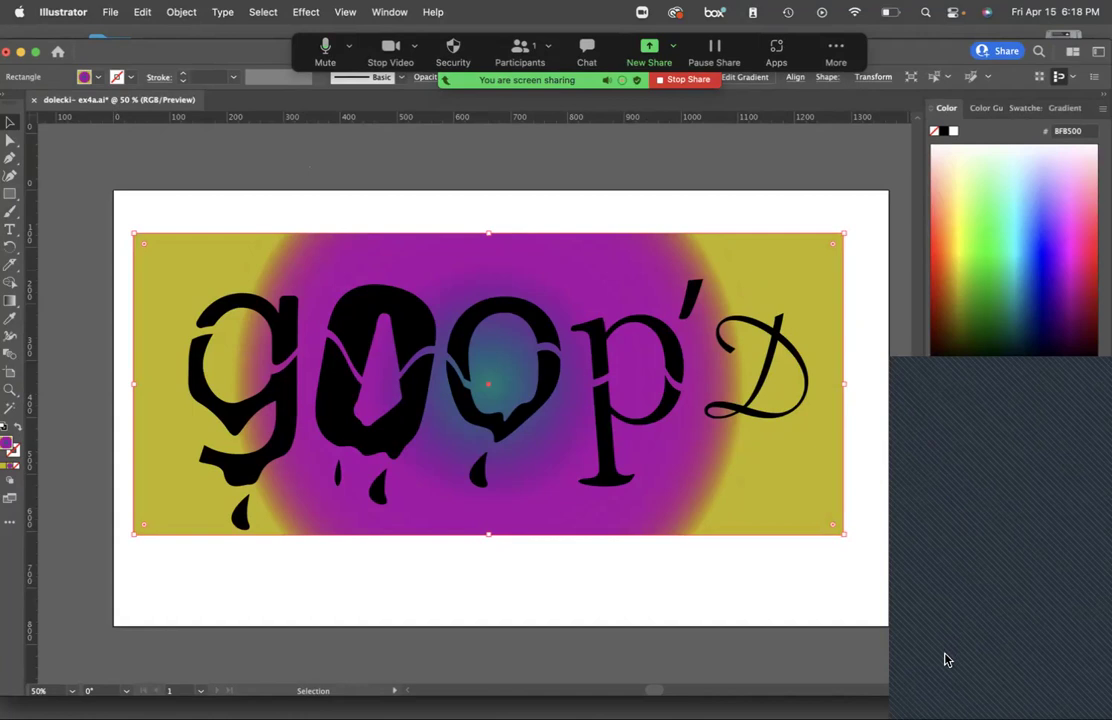
Try moving the gradient rectangle to a different position behind the letters and undo the move.
{"action": "key", "text": "super+t"}
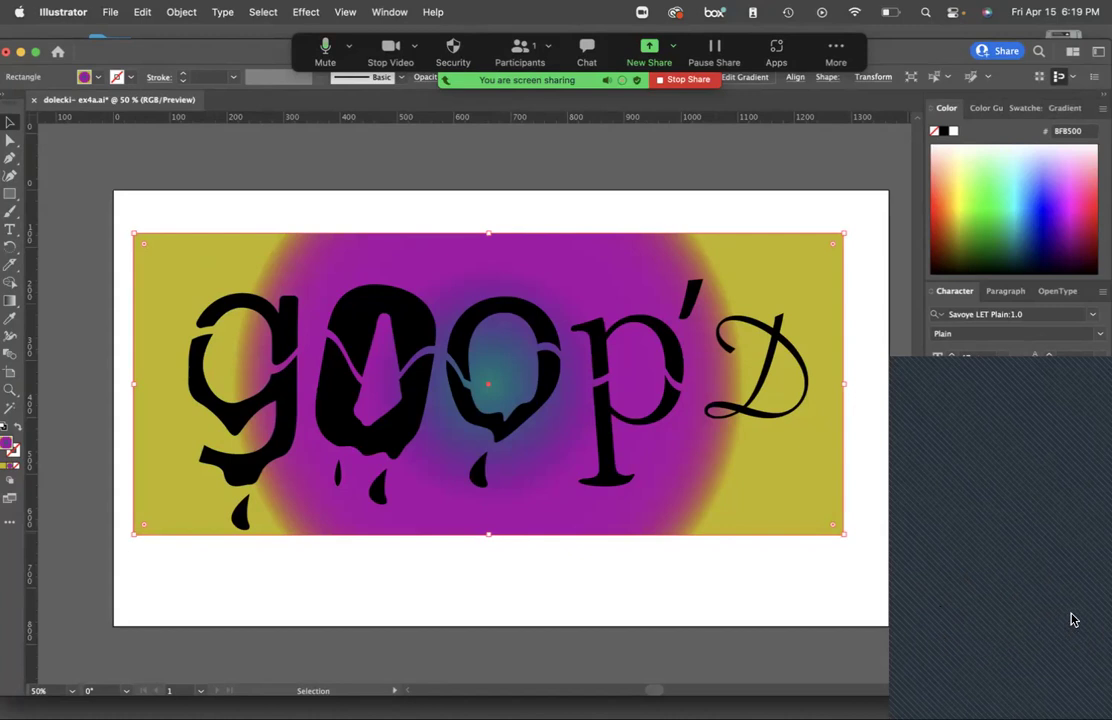
{"action": "key", "text": "super+shift+a"}
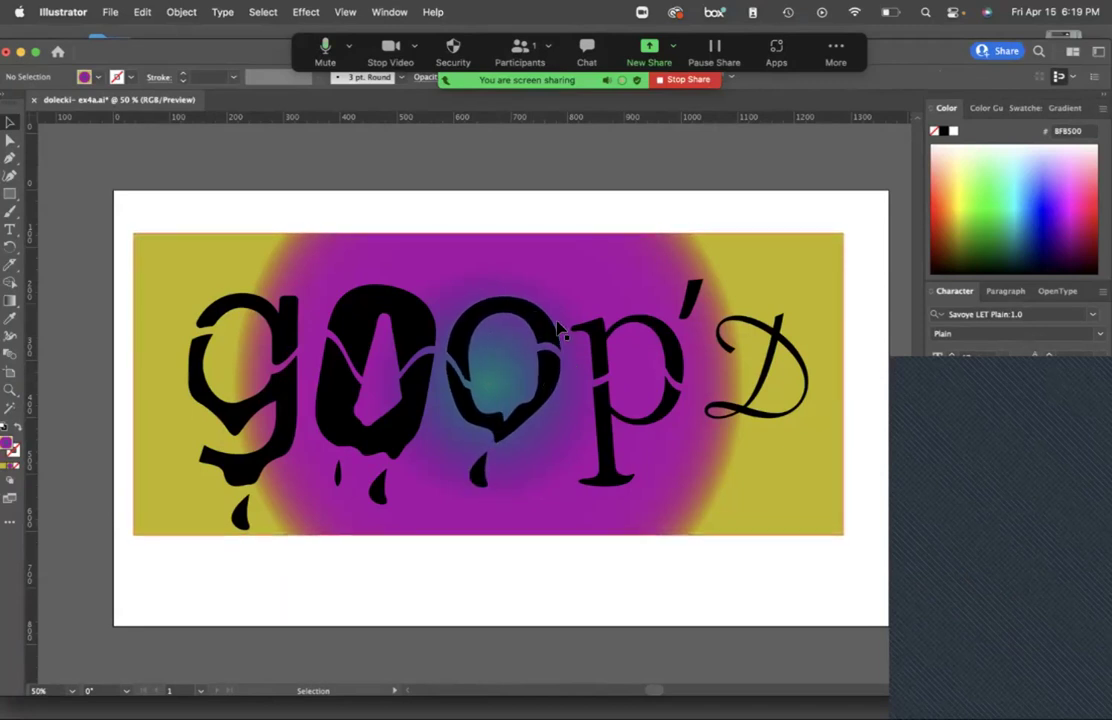
{"action": "left_click_drag", "start_coordinate": [555, 273], "coordinate": [476, 433]}
{"action": "key", "text": "super+z"}
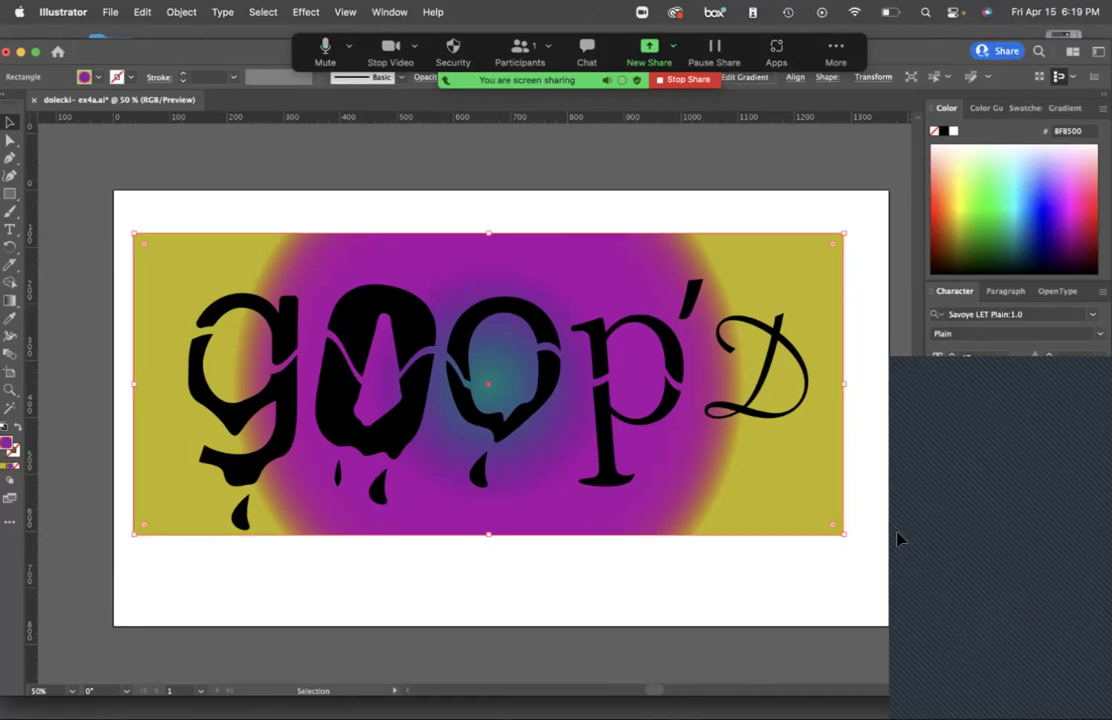
Check which layers hold the gradient rectangle and the upper part of the p, and view the type layer's options without changing them.
{"action": "left_click", "coordinate": [667, 200]}
{"action": "left_click", "coordinate": [655, 252]}
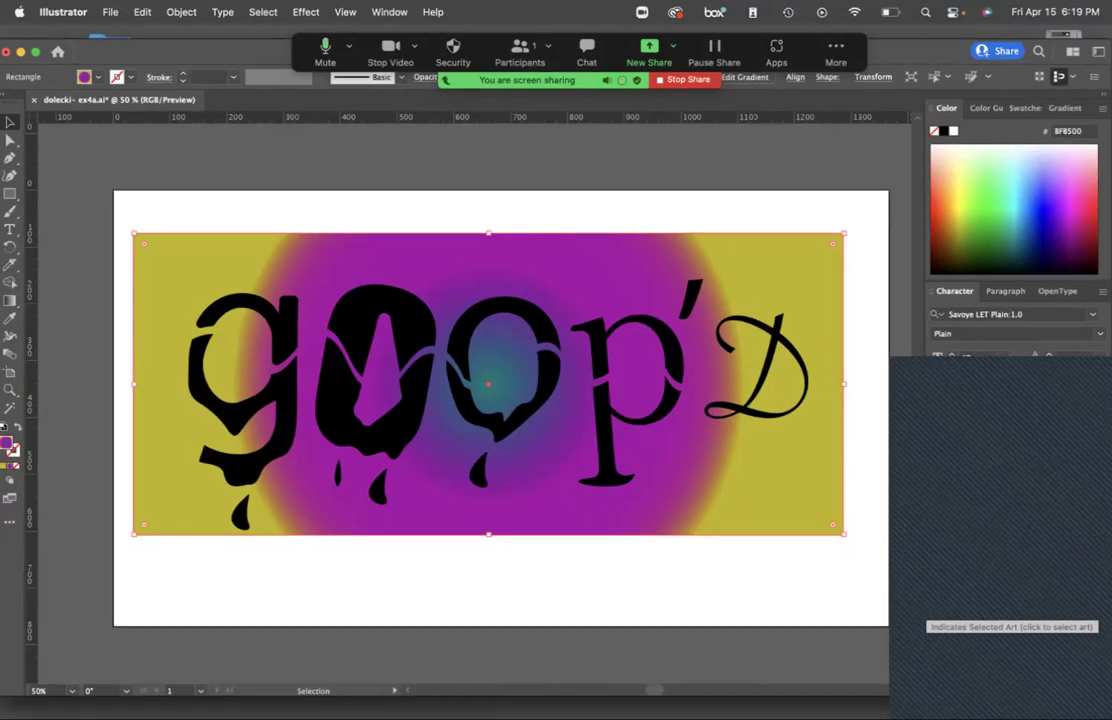
{"action": "left_click", "coordinate": [600, 352]}
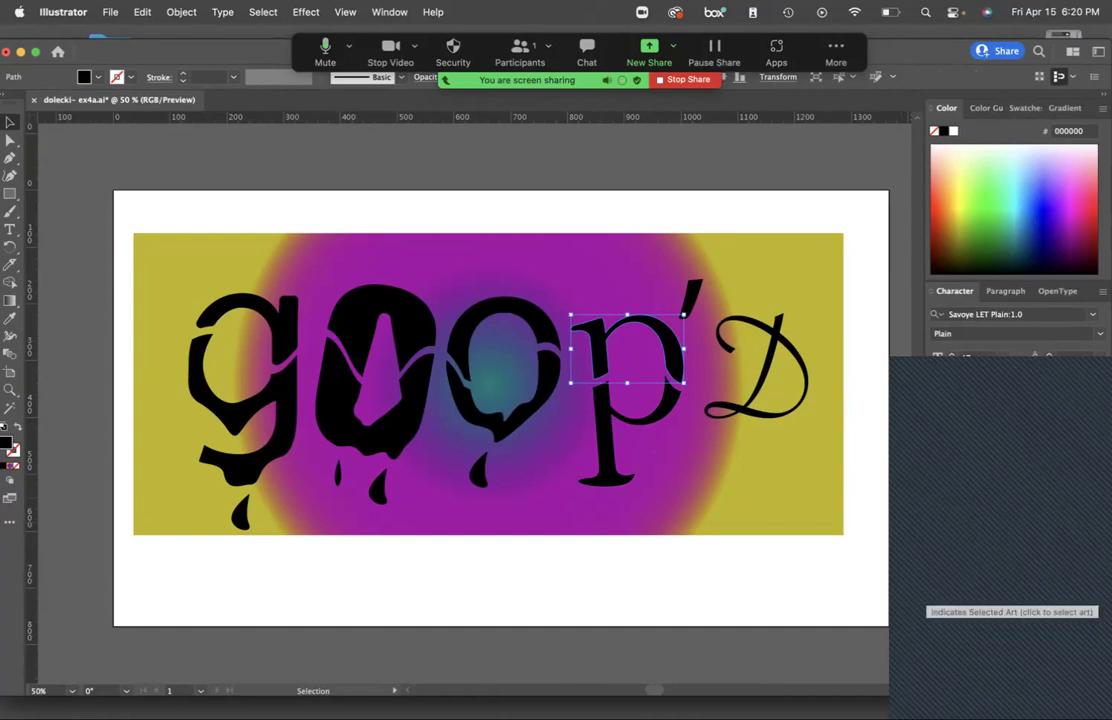
{"action": "double_click", "coordinate": [980, 593]}
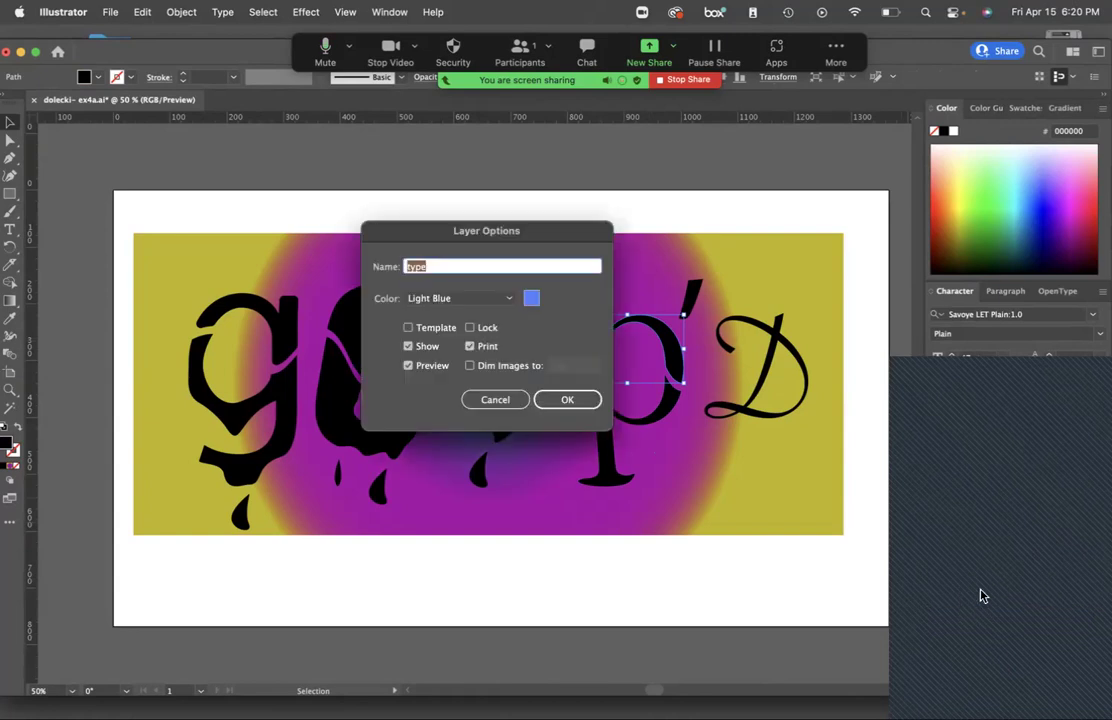
{"action": "left_click", "coordinate": [506, 397]}
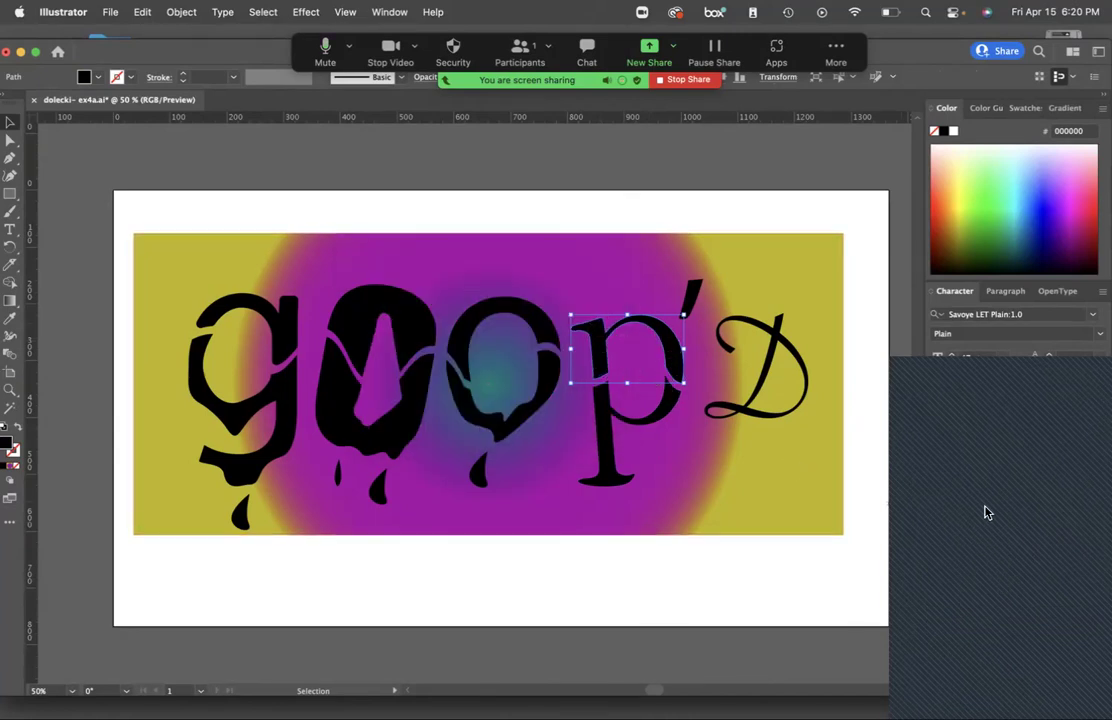
{"action": "left_click", "coordinate": [705, 428]}
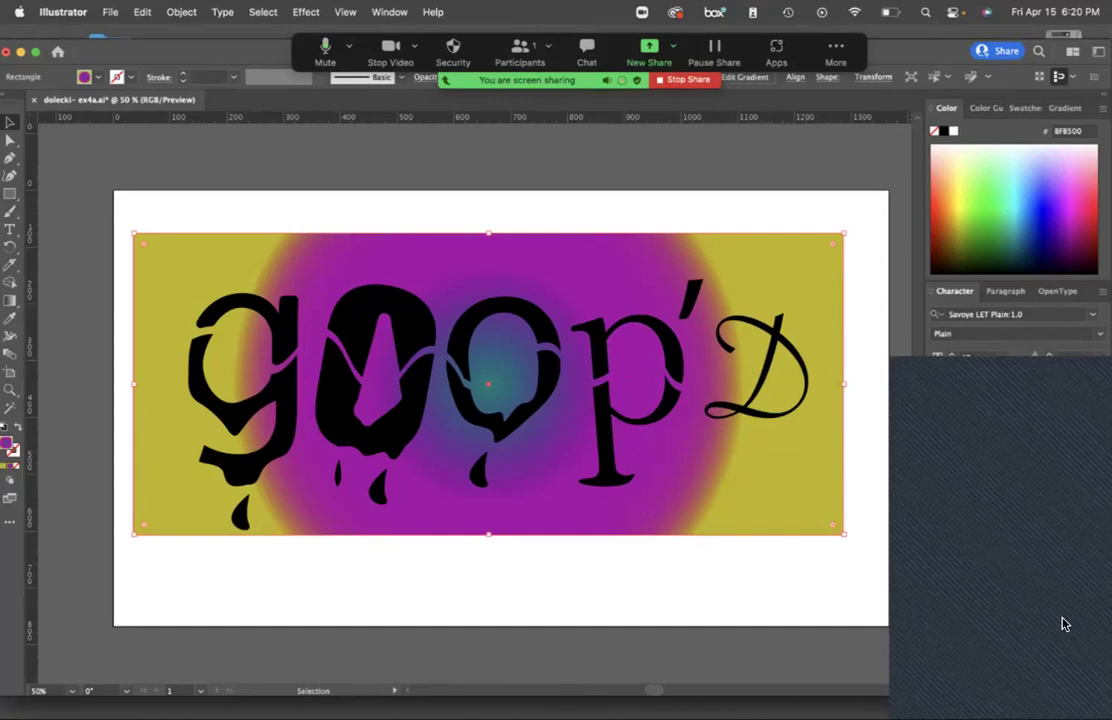
Round the gradient rectangle's corners into a pill shape, try it in front of the letters, and return it behind them.
{"action": "left_click_drag", "start_coordinate": [833, 525], "coordinate": [647, 478]}
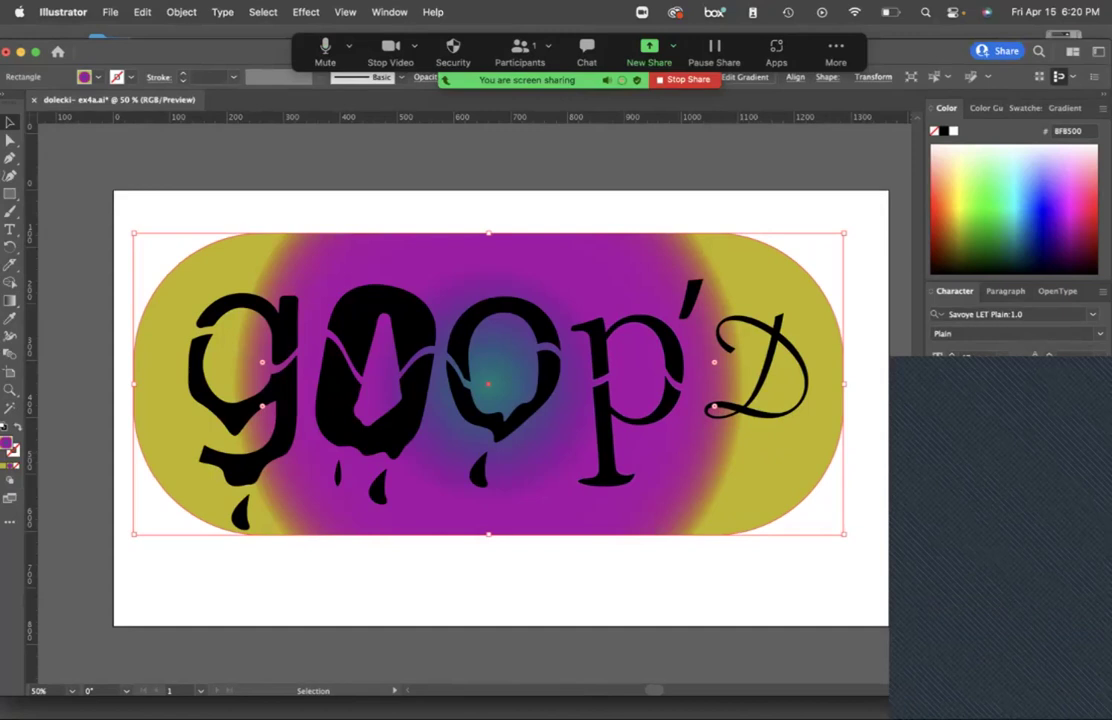
{"action": "key", "text": "super+z"}
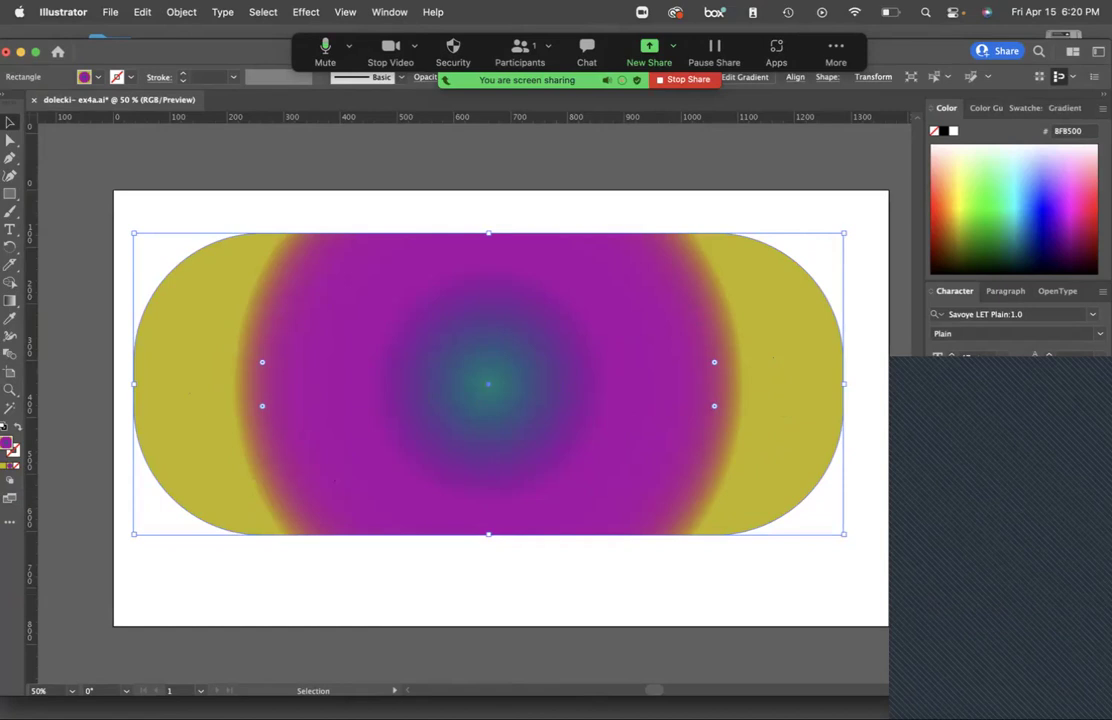
{"action": "key", "text": "super+shift+z"}
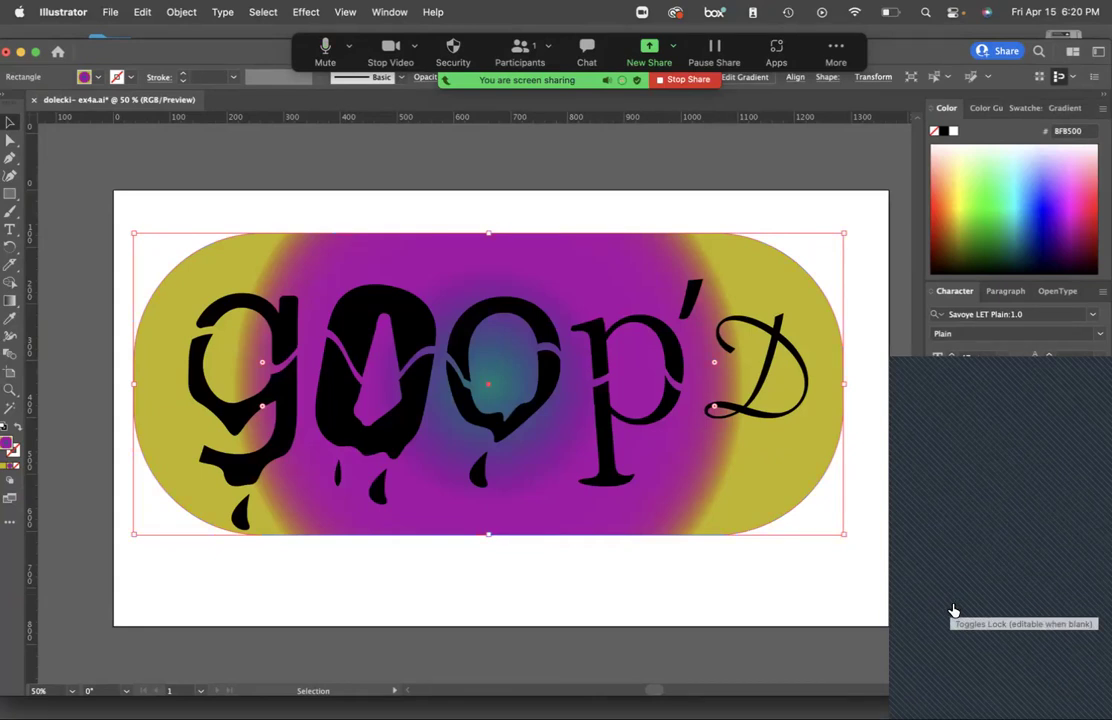
{"action": "key", "text": "super+shift+a"}
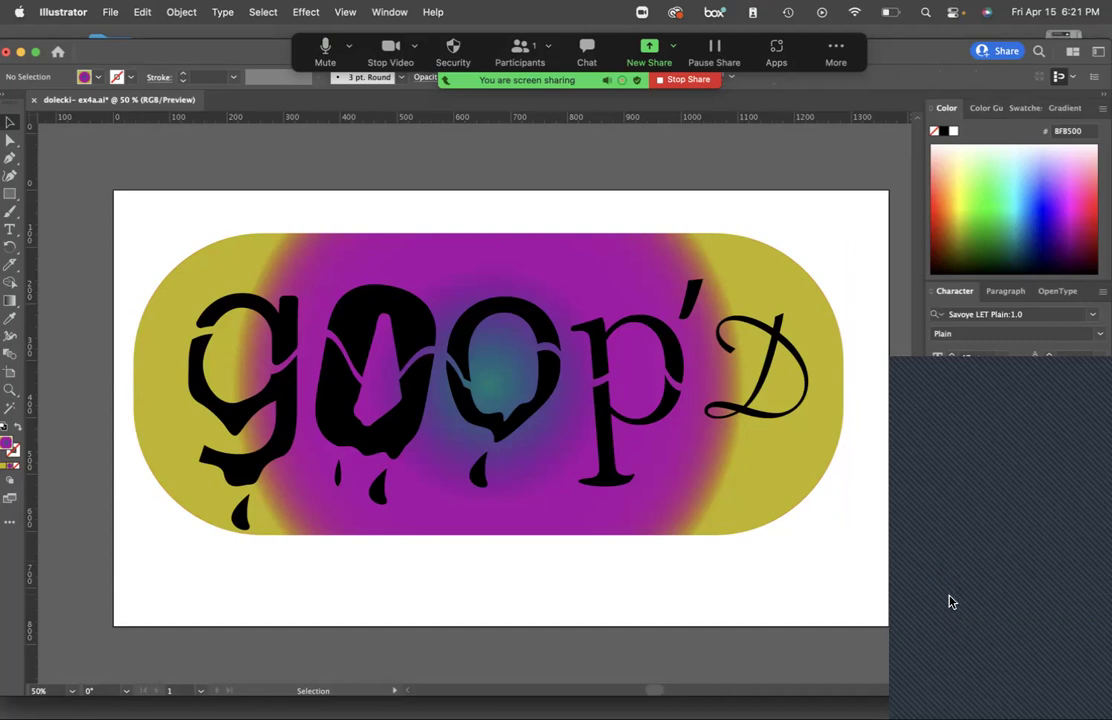
Hide the lettering and the gradient shape to leave an empty artboard in Preview mode.
{"action": "key", "text": "super+y"}
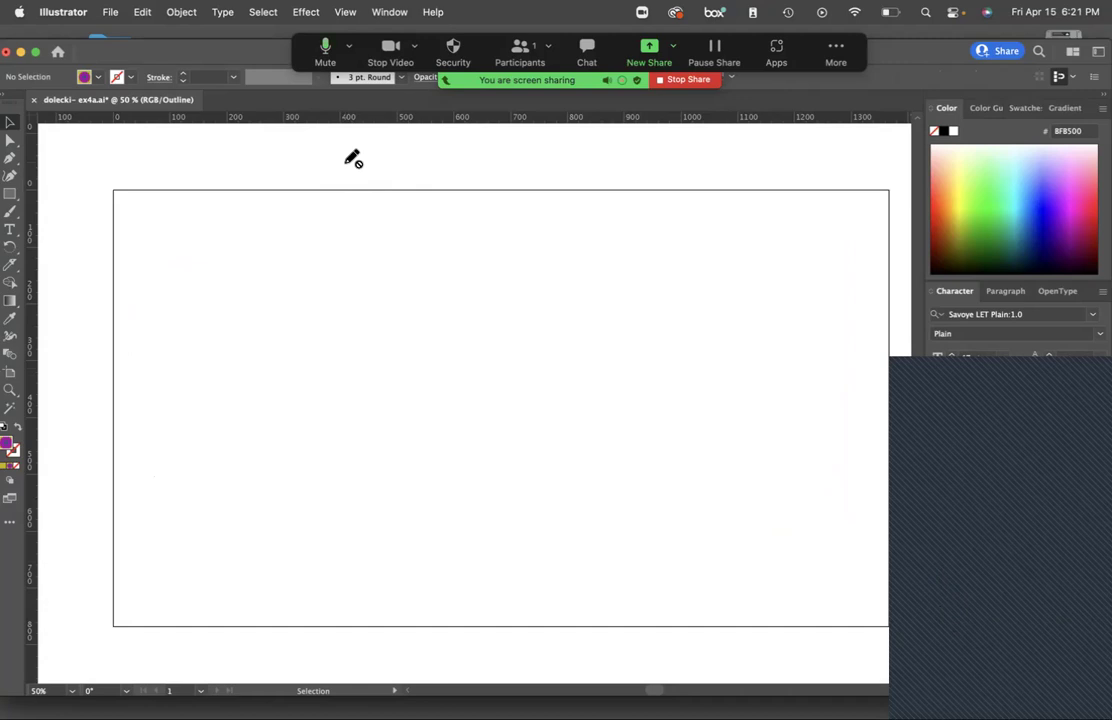
{"action": "left_click", "coordinate": [11, 159]}
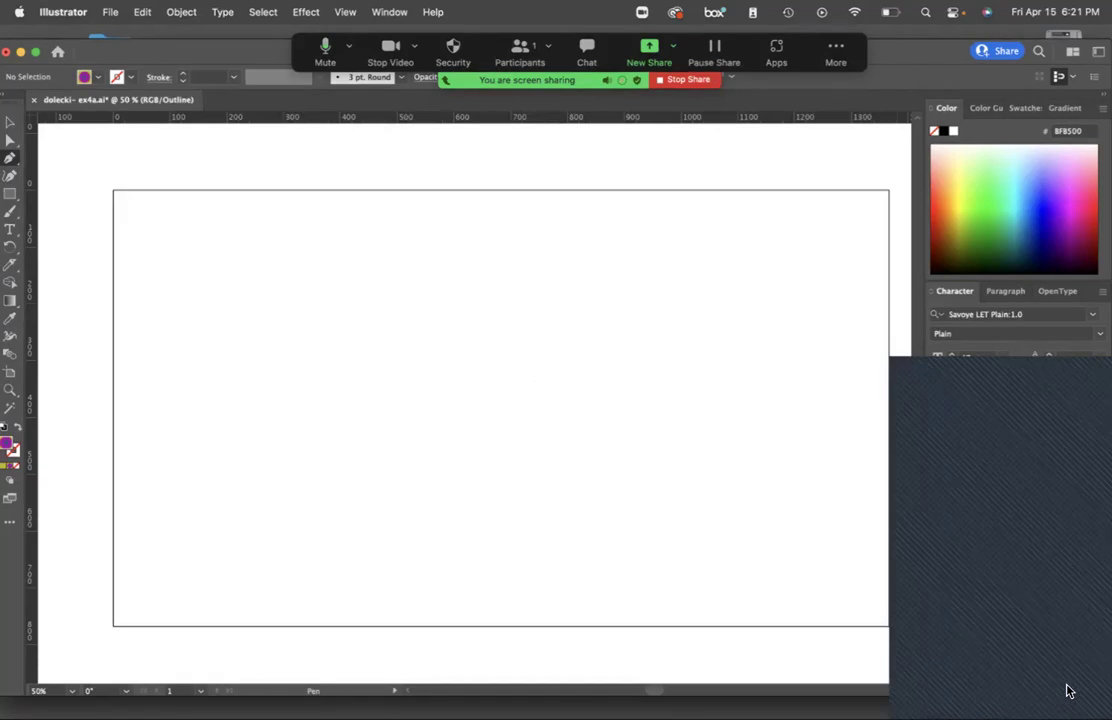
{"action": "key", "text": "super+y"}
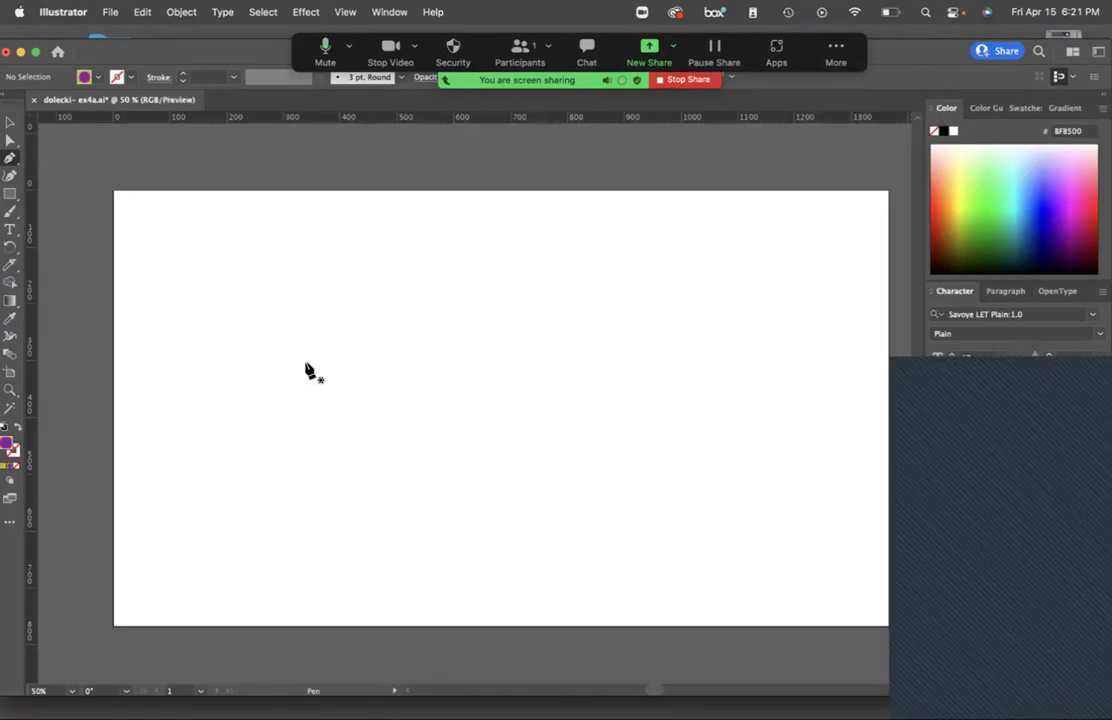
Draw a small closed angular shape on the empty artboard with the Pen tool and fill it with dark red 661717.
{"action": "left_click", "coordinate": [364, 318]}
{"action": "left_click_drag", "start_coordinate": [449, 340], "coordinate": [365, 320]}
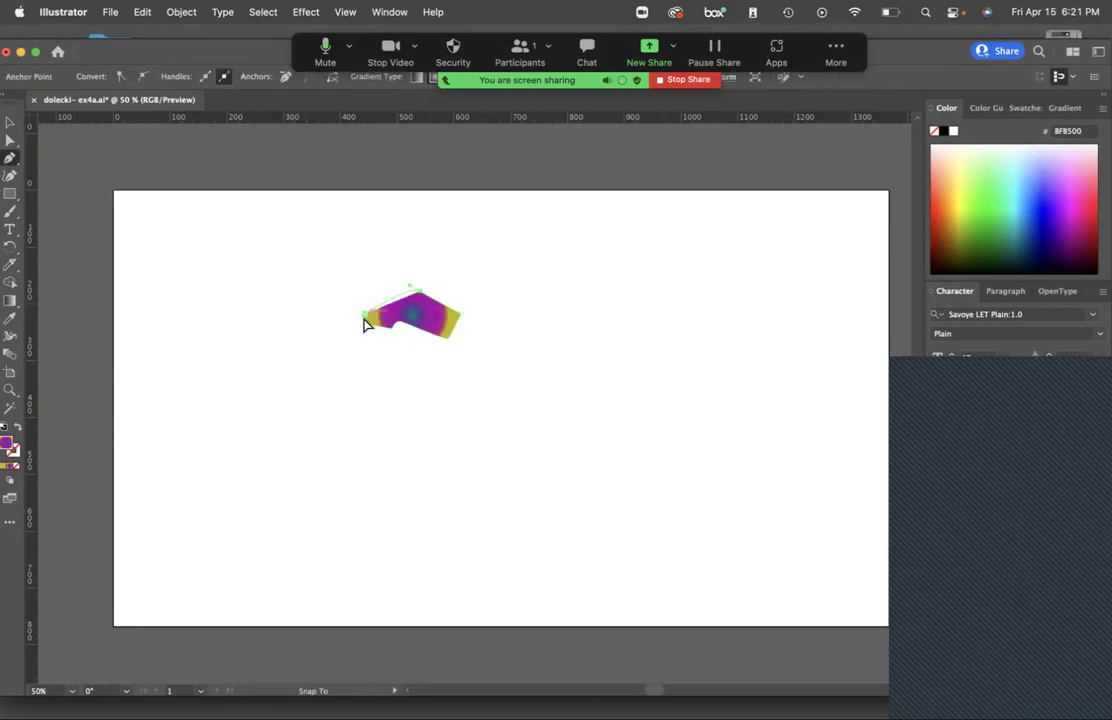
{"action": "left_click", "coordinate": [10, 122]}
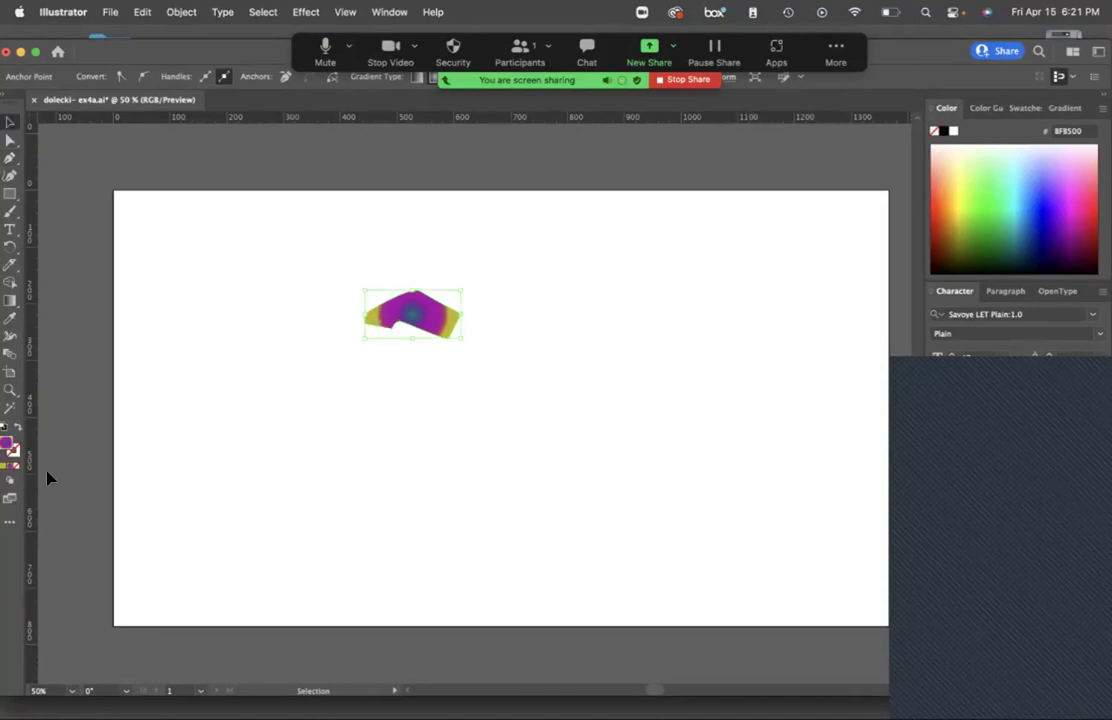
{"action": "double_click", "coordinate": [10, 447]}
{"action": "left_click", "coordinate": [732, 362]}
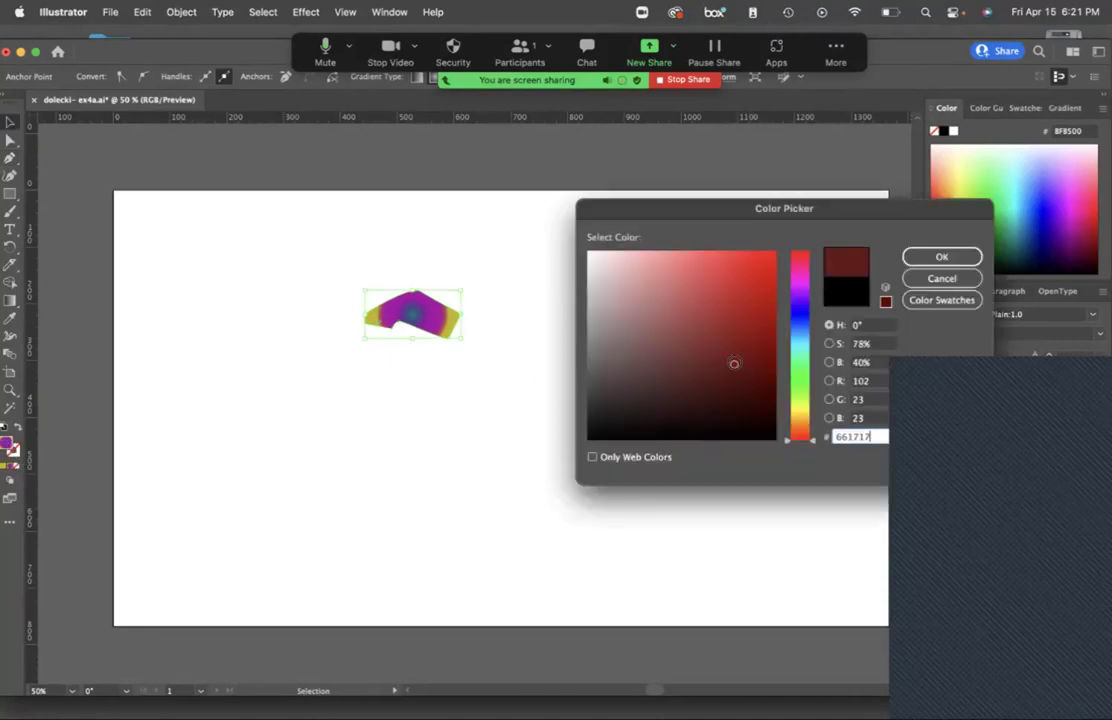
{"action": "left_click", "coordinate": [943, 256]}
Delete the dark red shape from the artboard.
{"action": "left_click", "coordinate": [529, 320]}
{"action": "left_click_drag", "start_coordinate": [489, 251], "coordinate": [333, 387]}
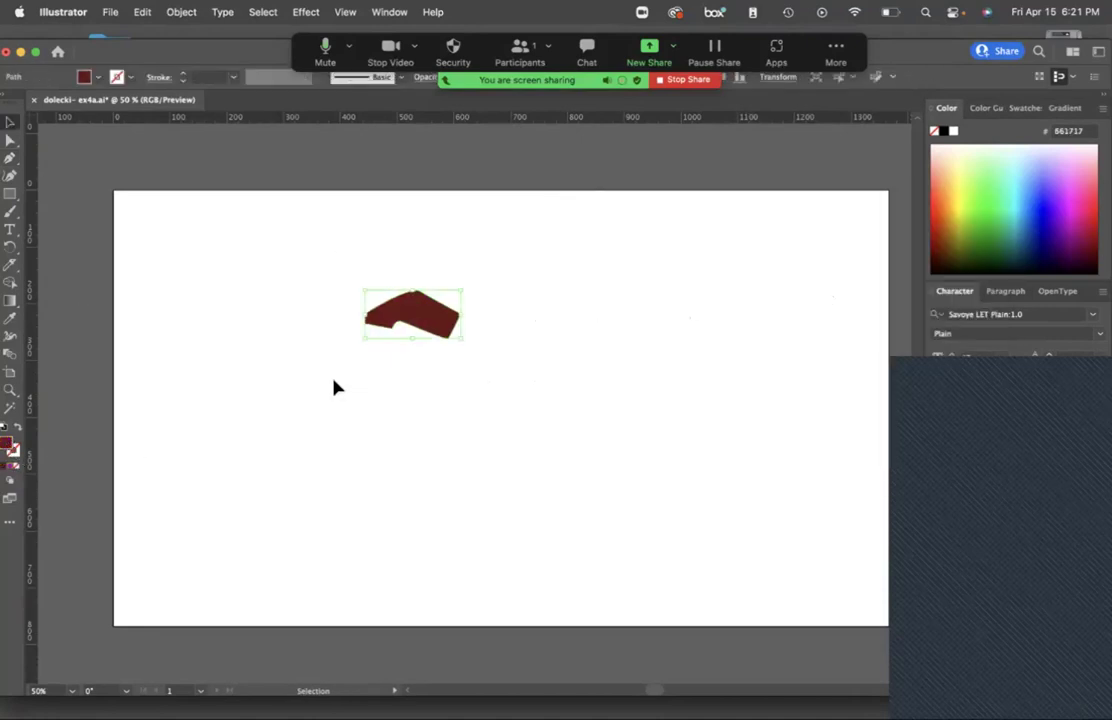
{"action": "key", "text": "Delete"}
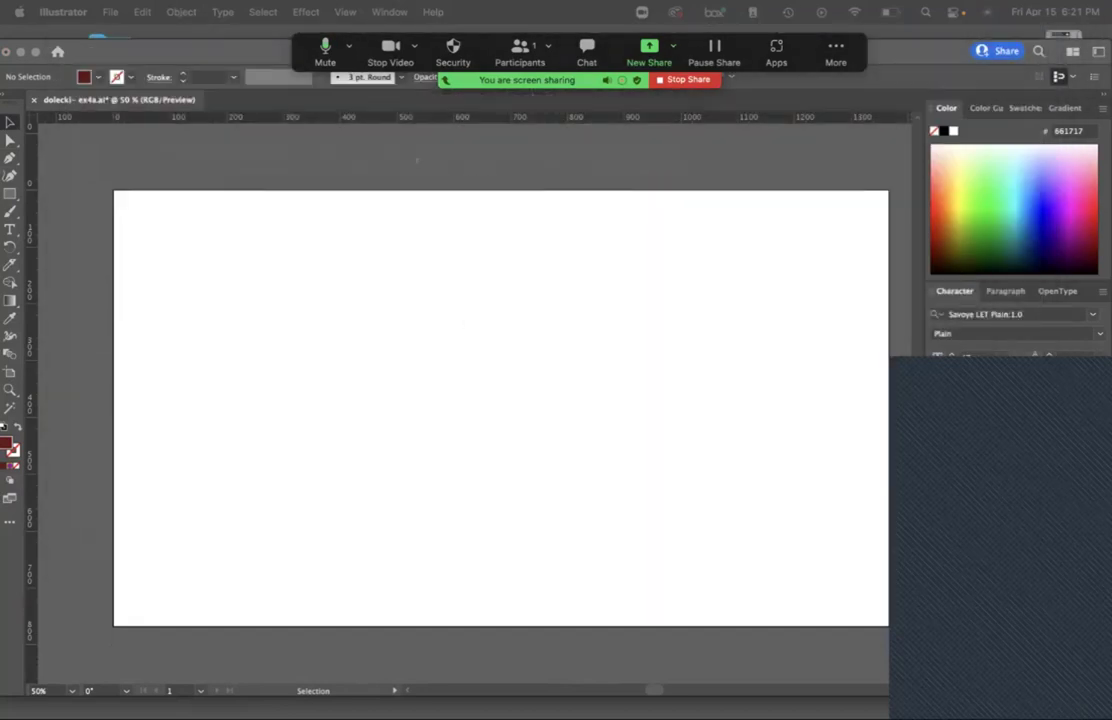
Switch to Safari and examine the exercise page's first Image Trace example, showing the placed horse photo.
{"action": "key", "text": "ctrl+Up"}
{"action": "key", "text": "Escape"}
{"action": "key", "text": "super+Tab"}
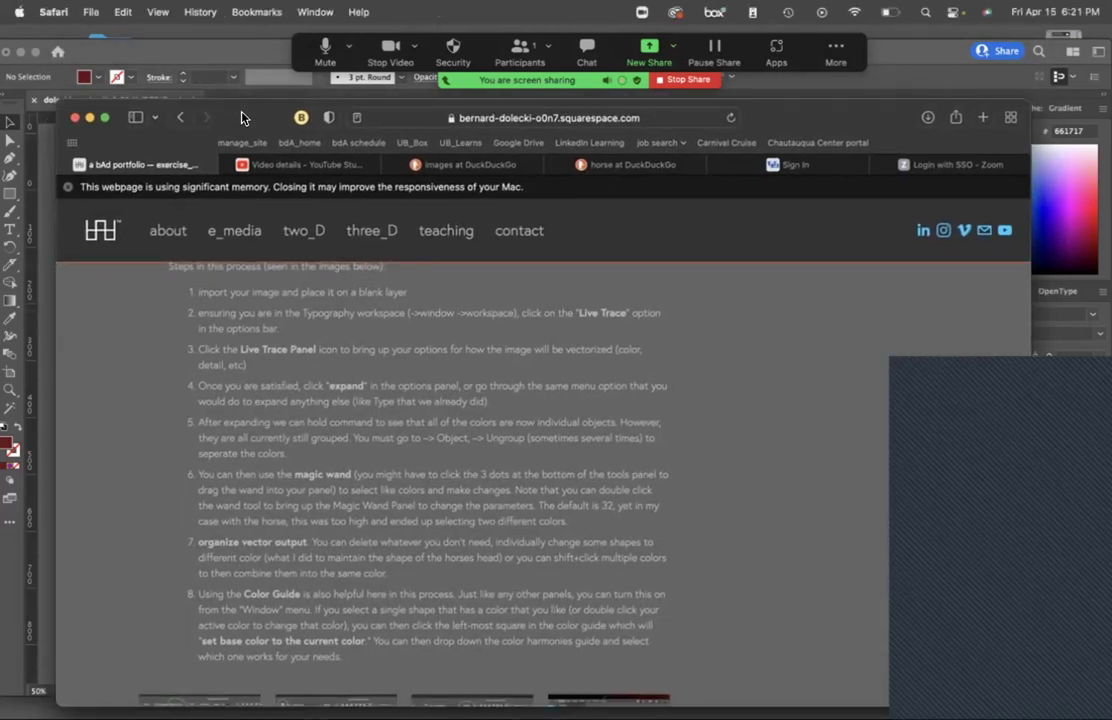
{"action": "left_click", "coordinate": [598, 166]}
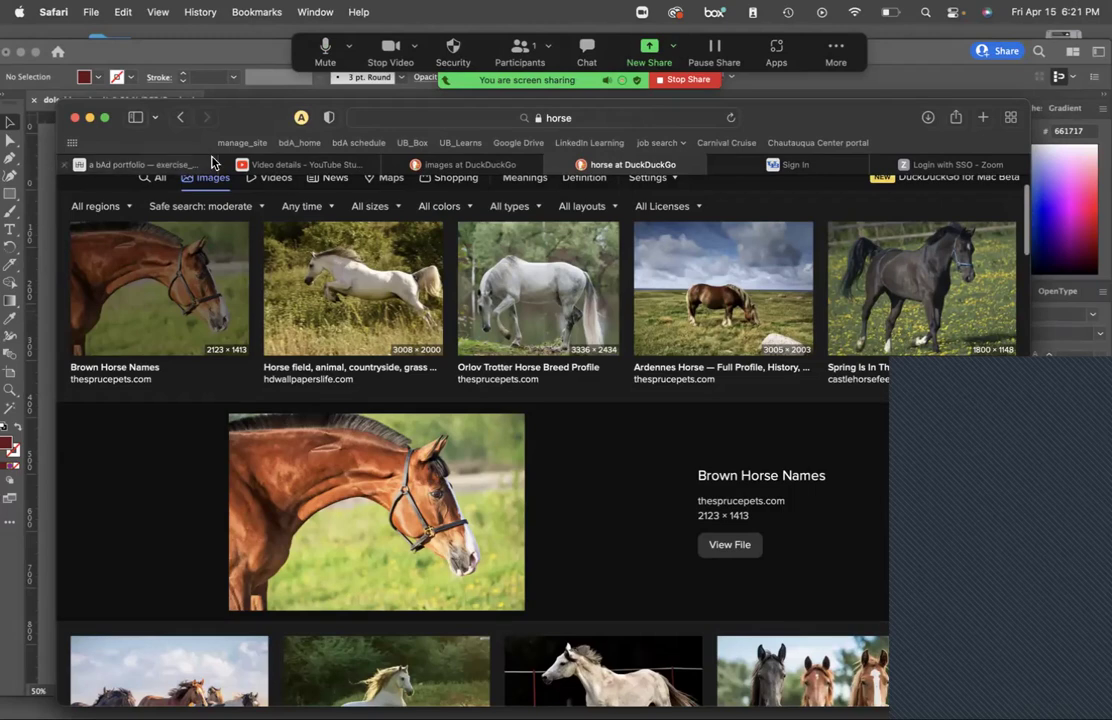
{"action": "left_click", "coordinate": [150, 162]}
{"action": "scroll", "coordinate": [467, 336], "scroll_direction": "down", "scroll_amount": 10}
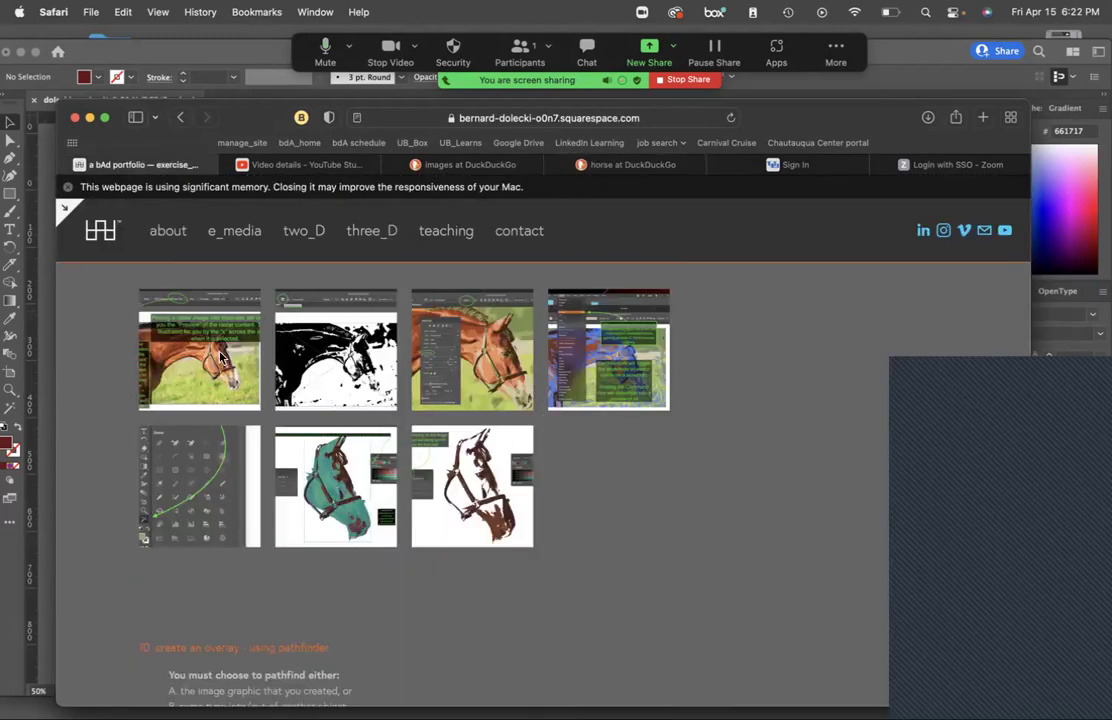
{"action": "left_click", "coordinate": [202, 352]}
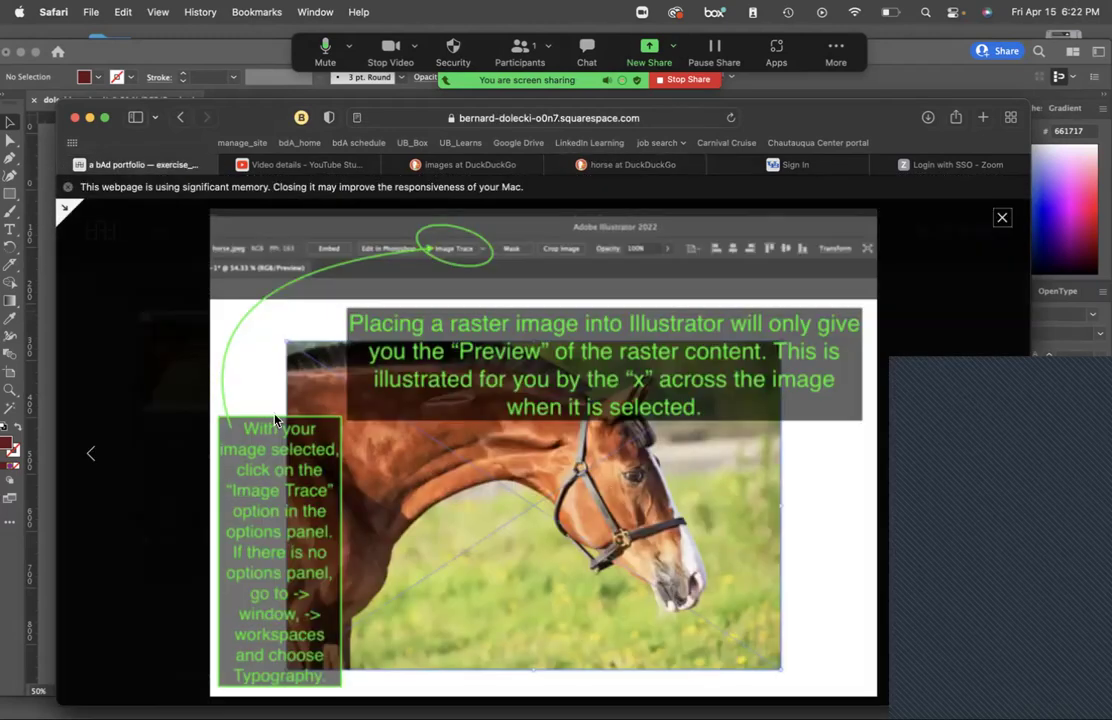
{"action": "key", "text": "Escape"}
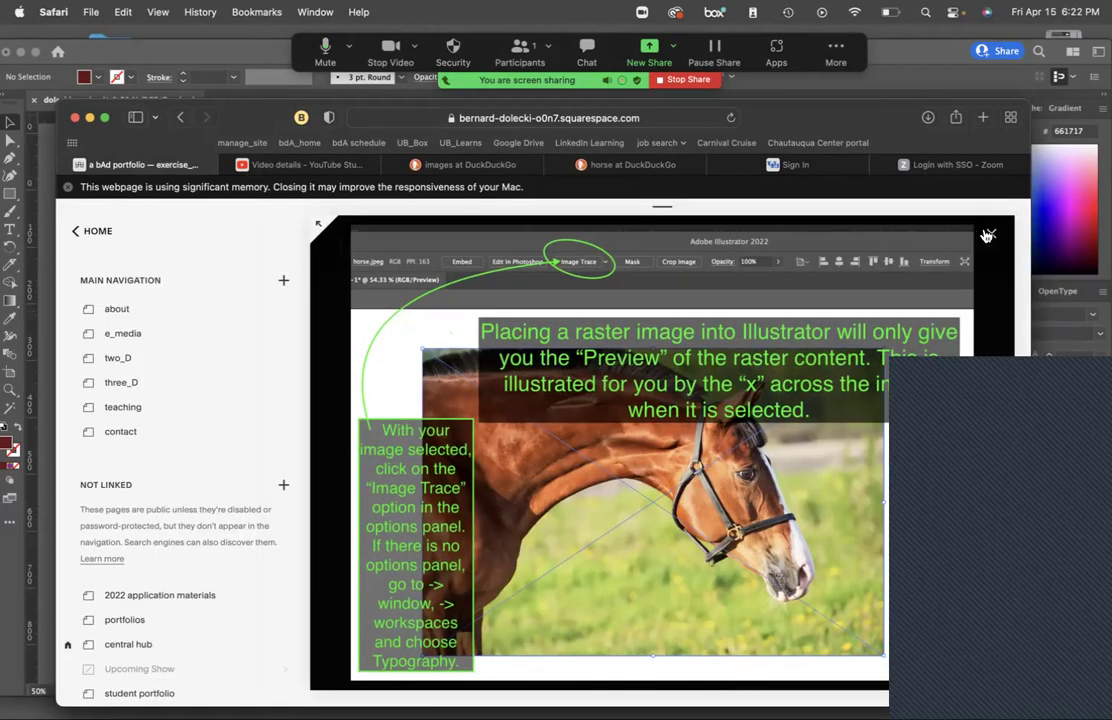
{"action": "key", "text": "Escape"}
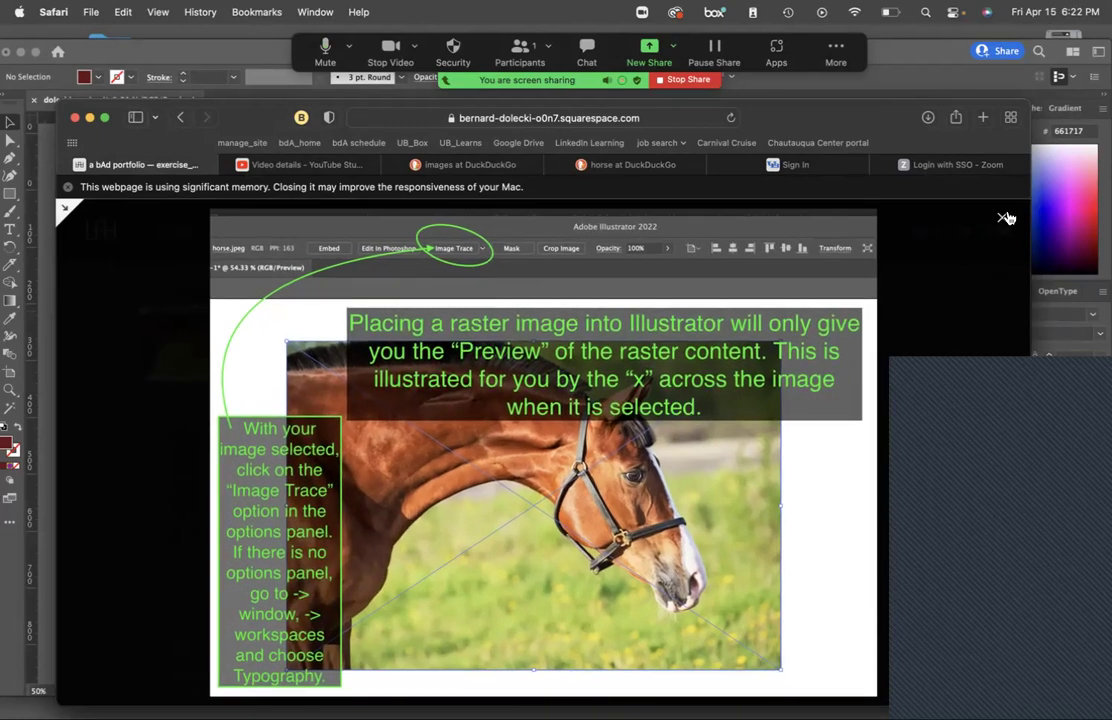
{"action": "left_click", "coordinate": [1003, 219]}
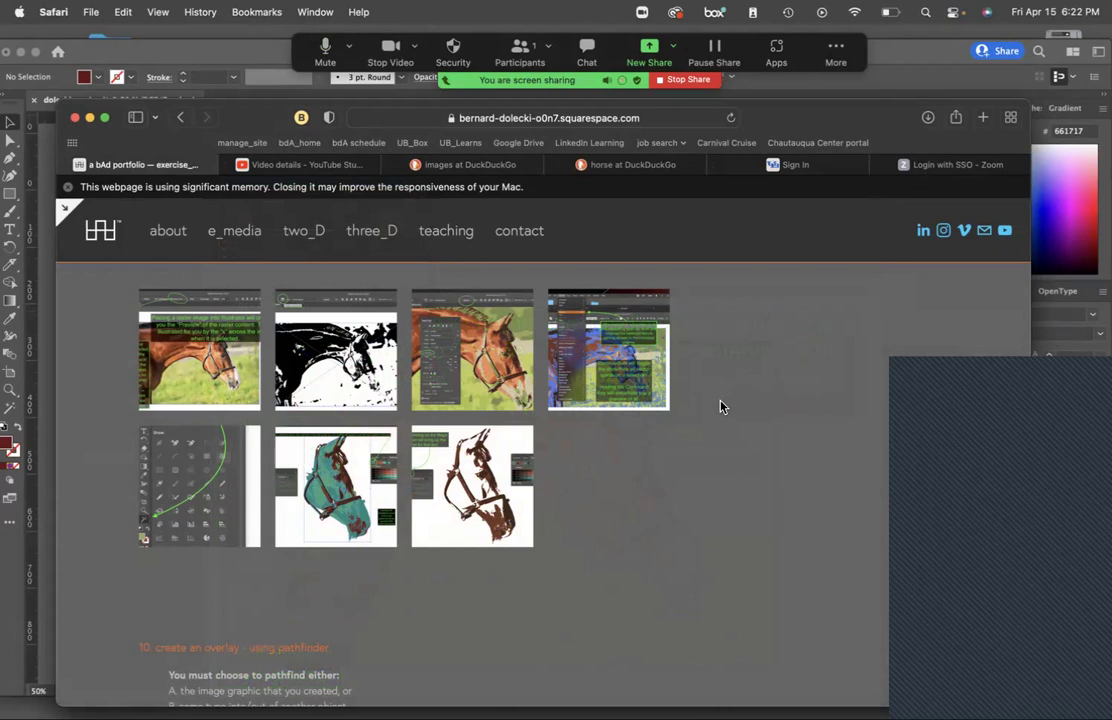
Switch to the open horse image search and search images for "clown" instead.
{"action": "scroll", "coordinate": [720, 406], "scroll_direction": "up", "scroll_amount": 5}
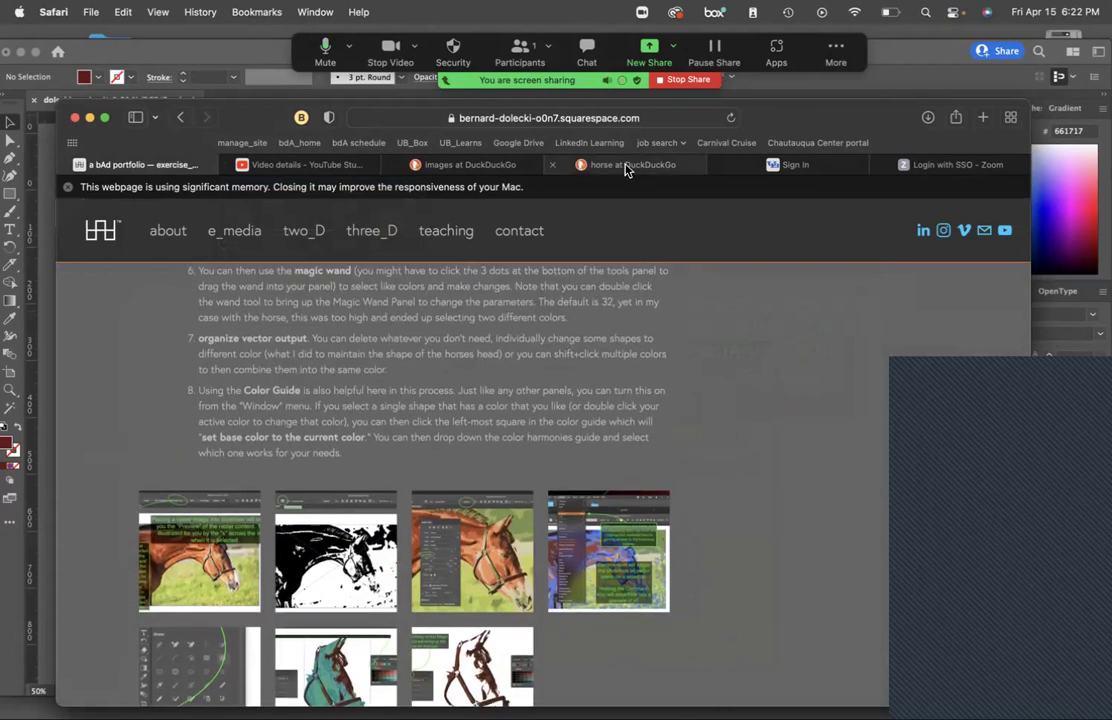
{"action": "left_click", "coordinate": [664, 165]}
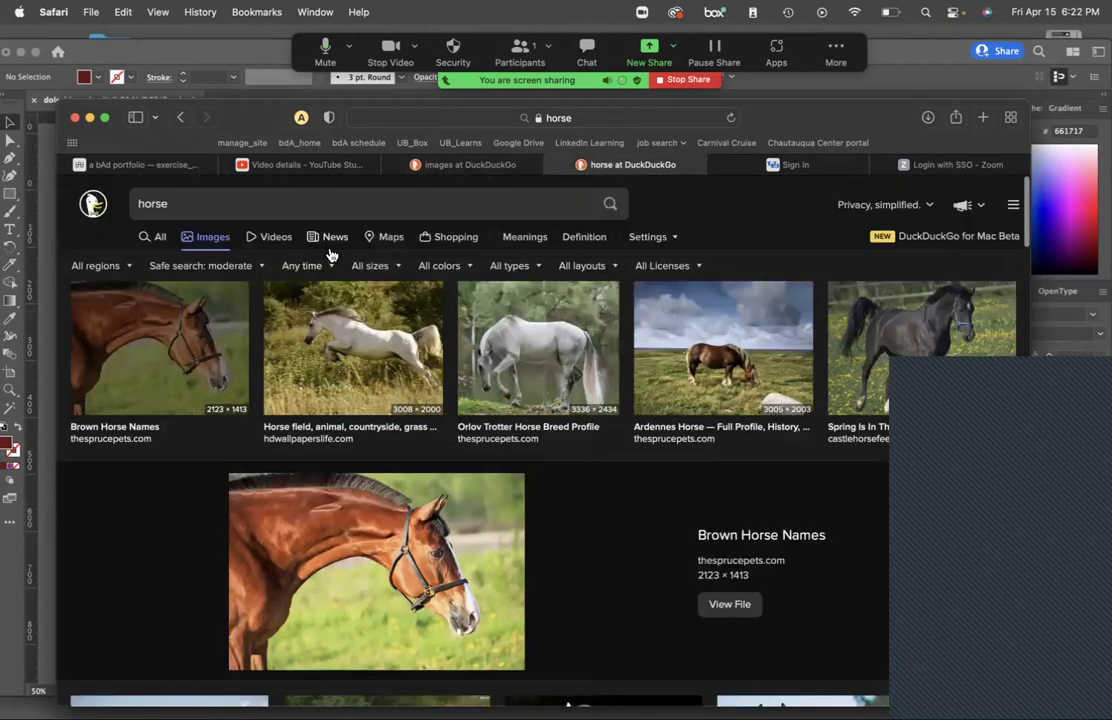
{"action": "left_click", "coordinate": [305, 205]}
{"action": "left_click_drag", "start_coordinate": [305, 205], "coordinate": [127, 202]}
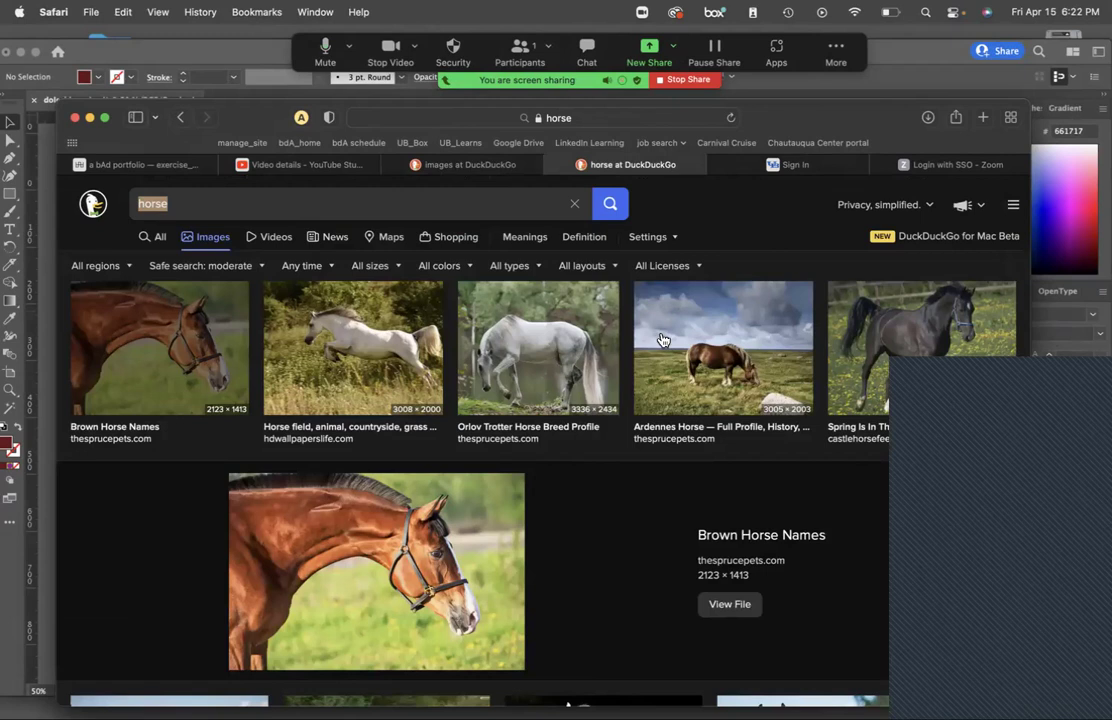
{"action": "type", "text": "clown"}
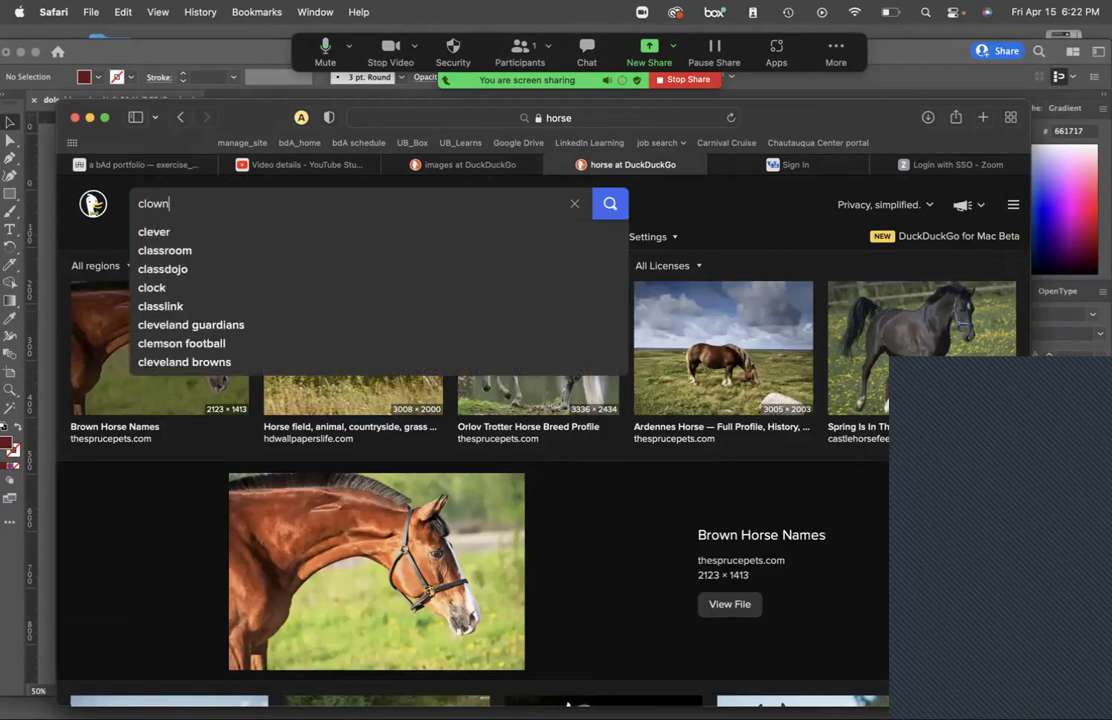
{"action": "key", "text": "Return"}
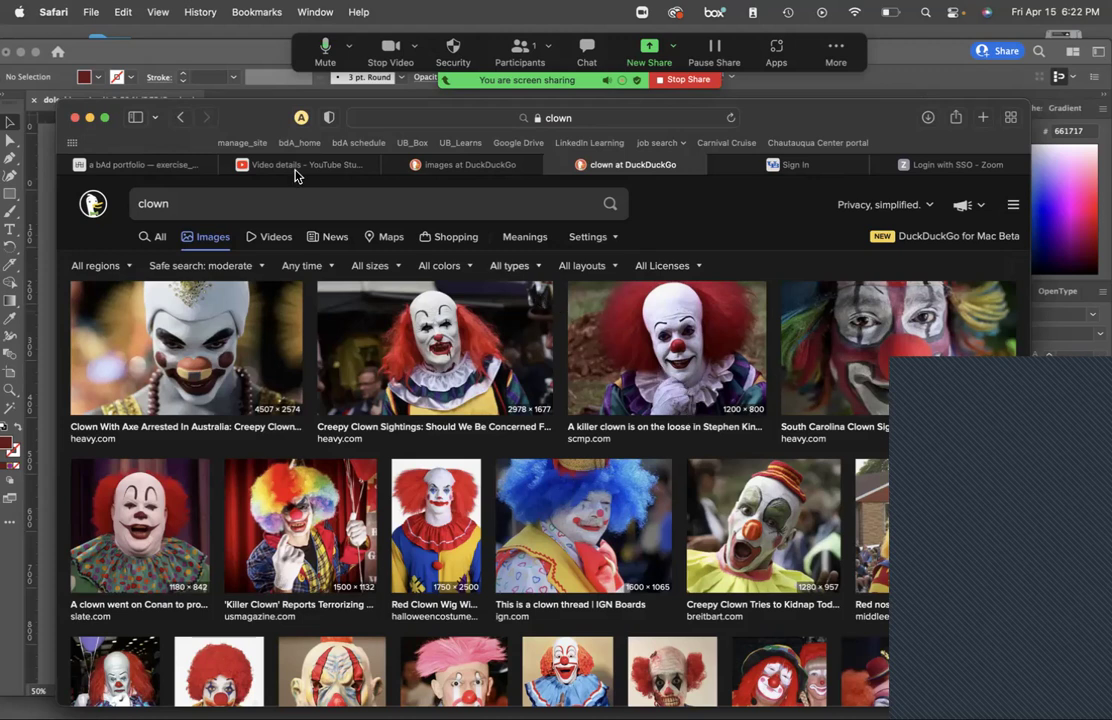
Search images for "graphic pattern" and browse the results.
{"action": "left_click_drag", "start_coordinate": [244, 198], "coordinate": [140, 170]}
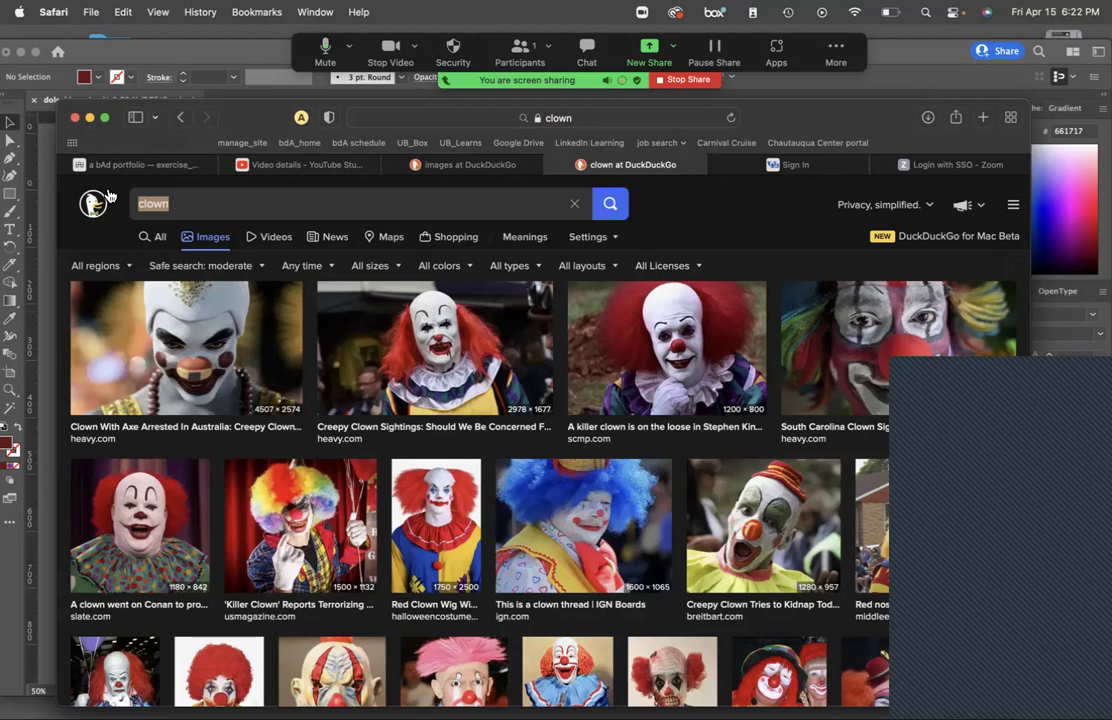
{"action": "type", "text": "graphic"}
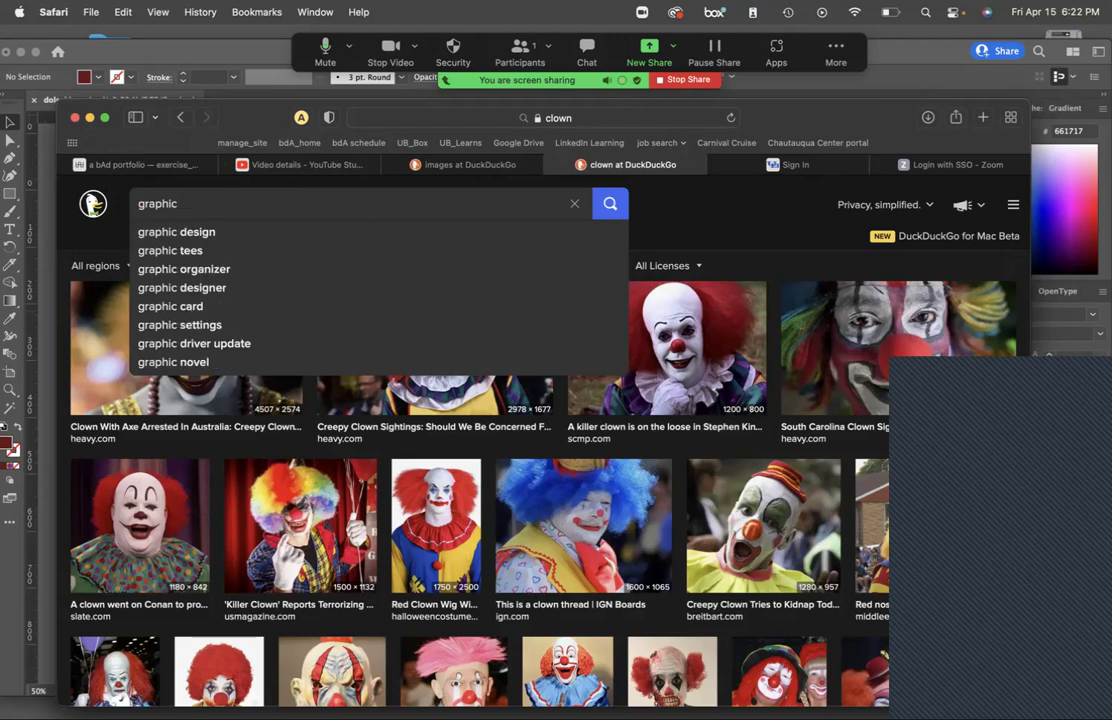
{"action": "type", "text": " pattern"}
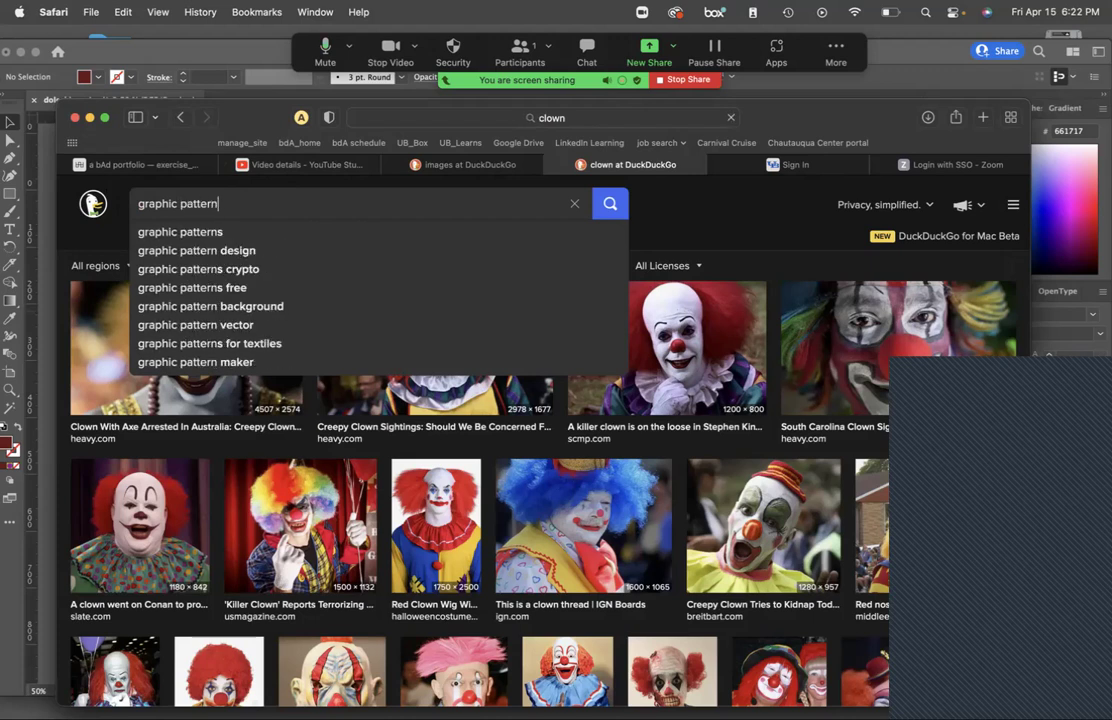
{"action": "key", "text": "Return"}
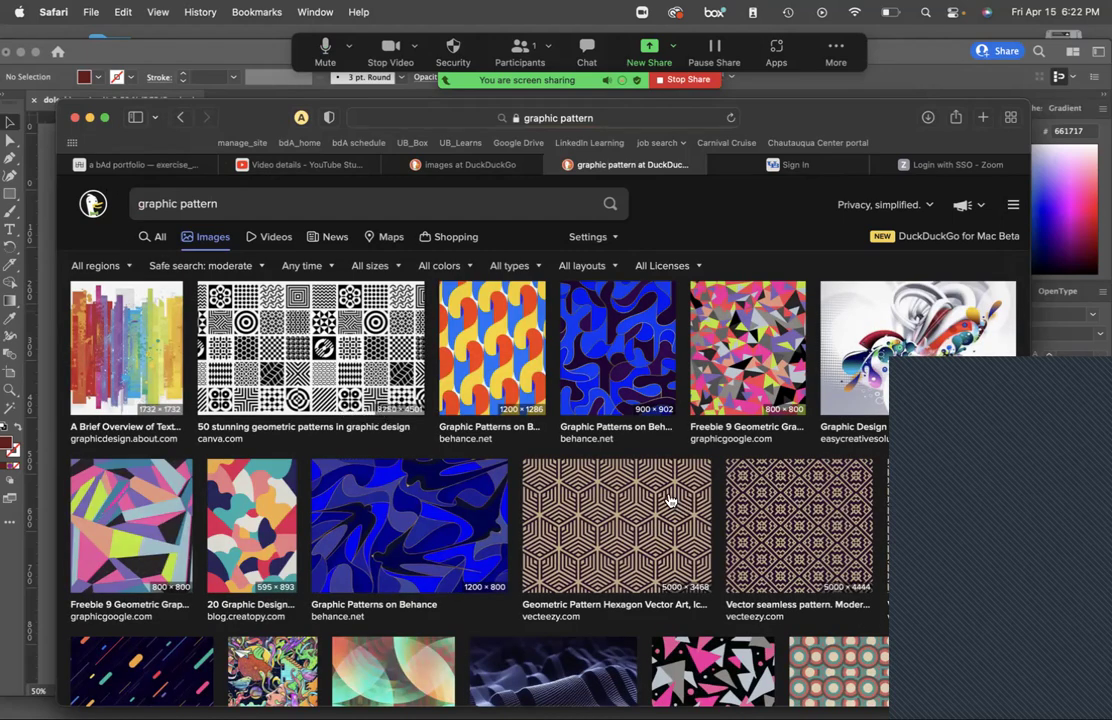
{"action": "scroll", "coordinate": [670, 500], "scroll_direction": "down", "scroll_amount": 8}
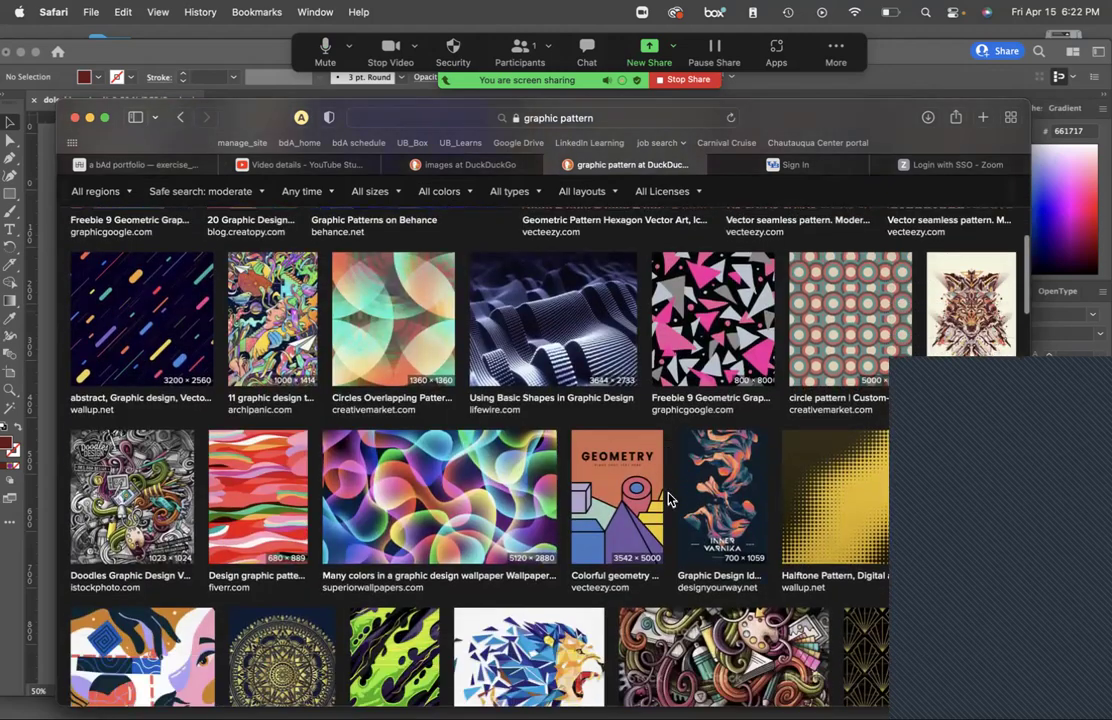
{"action": "scroll", "coordinate": [670, 500], "scroll_direction": "down", "scroll_amount": 4}
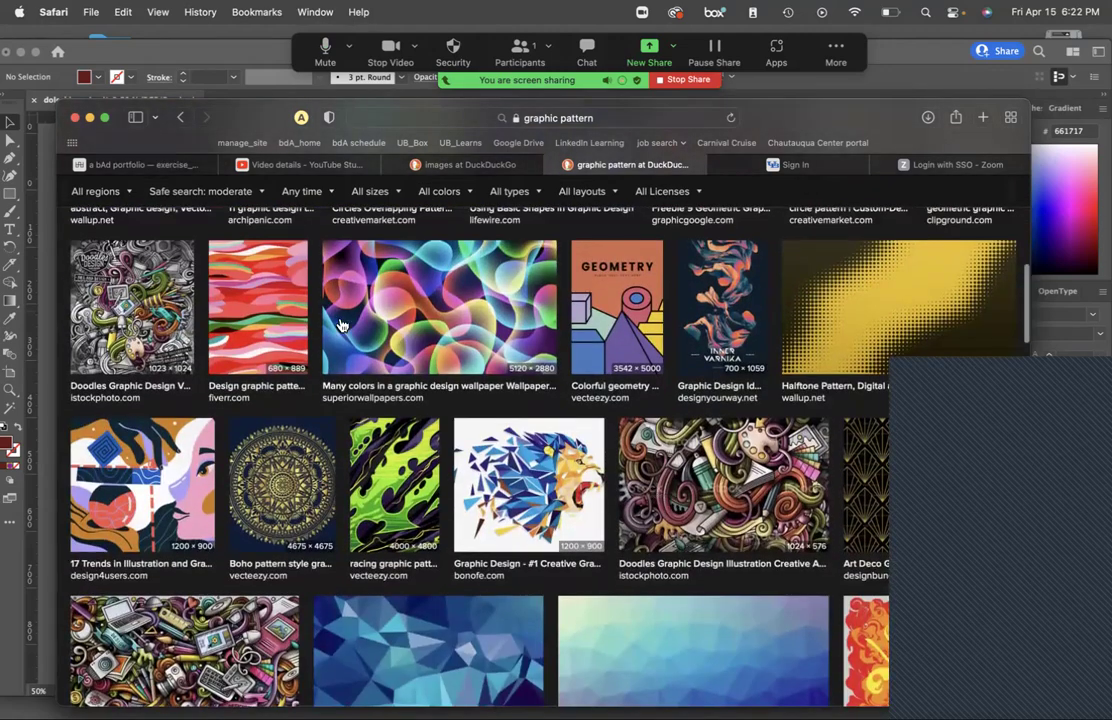
{"action": "scroll", "coordinate": [372, 292], "scroll_direction": "down", "scroll_amount": 10}
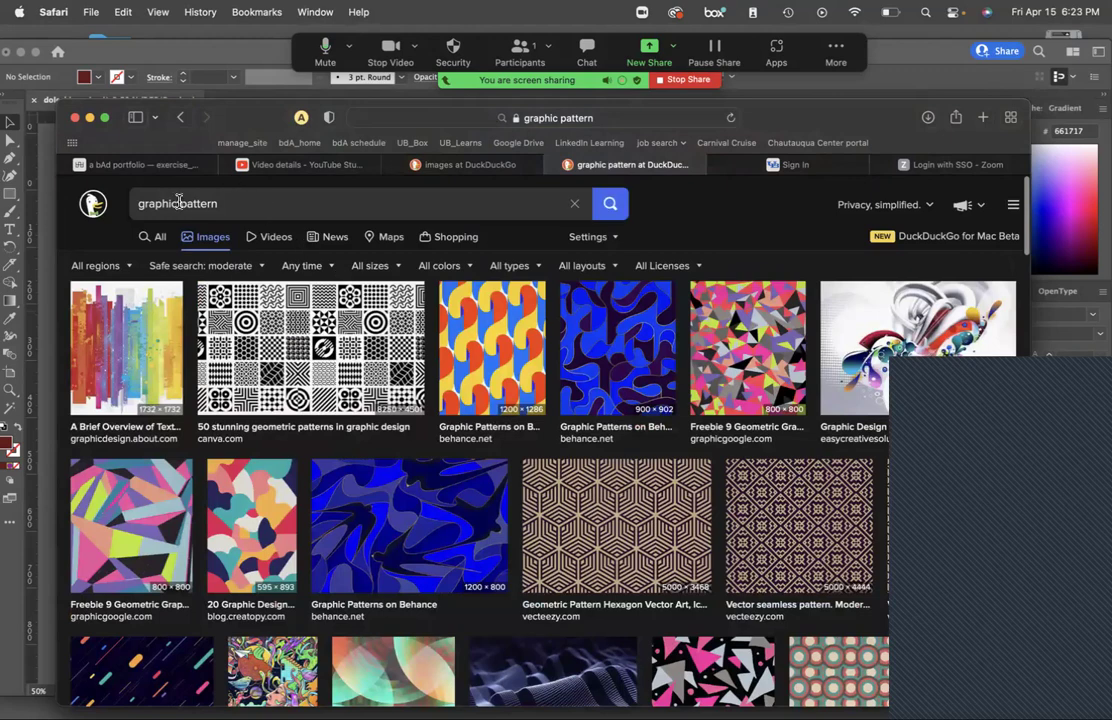
Shorten the image search to "pattern" and look over the results.
{"action": "left_click_drag", "start_coordinate": [177, 203], "coordinate": [118, 206]}
{"action": "key", "text": "BackSpace"}
{"action": "key", "text": "Return"}
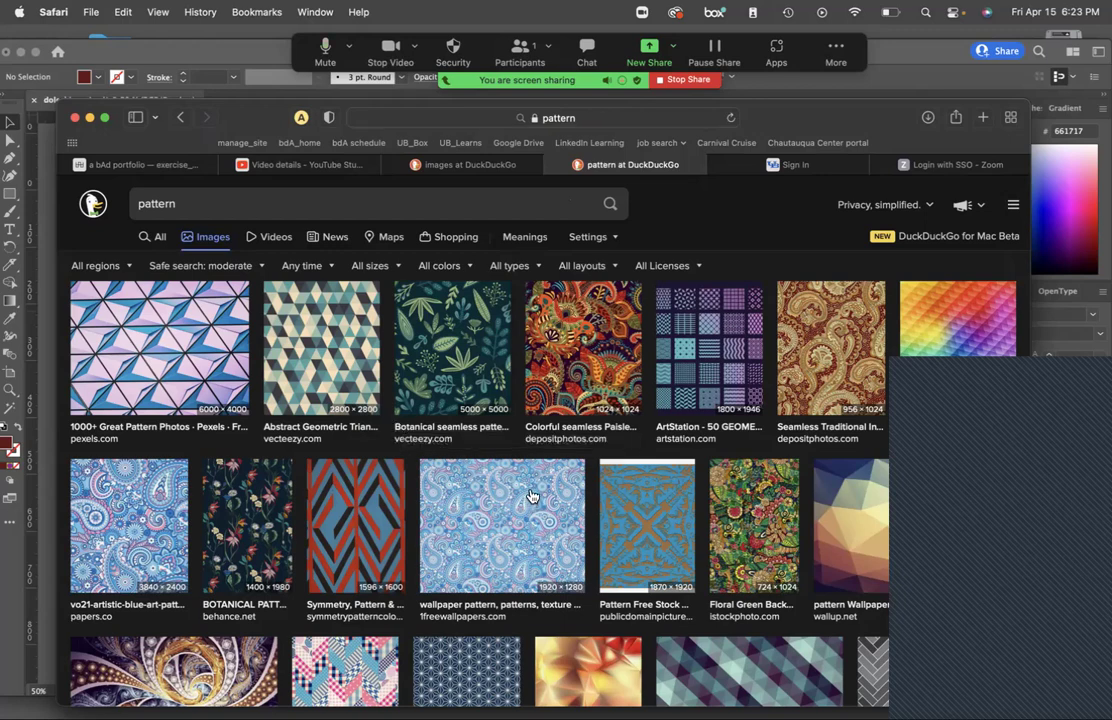
{"action": "scroll", "coordinate": [531, 496], "scroll_direction": "down", "scroll_amount": 1}
{"action": "scroll", "coordinate": [531, 496], "scroll_direction": "down", "scroll_amount": 1}
{"action": "scroll", "coordinate": [529, 492], "scroll_direction": "up", "scroll_amount": 2}
Replace the image search term with "texture" and run the search.
{"action": "left_click", "coordinate": [181, 204]}
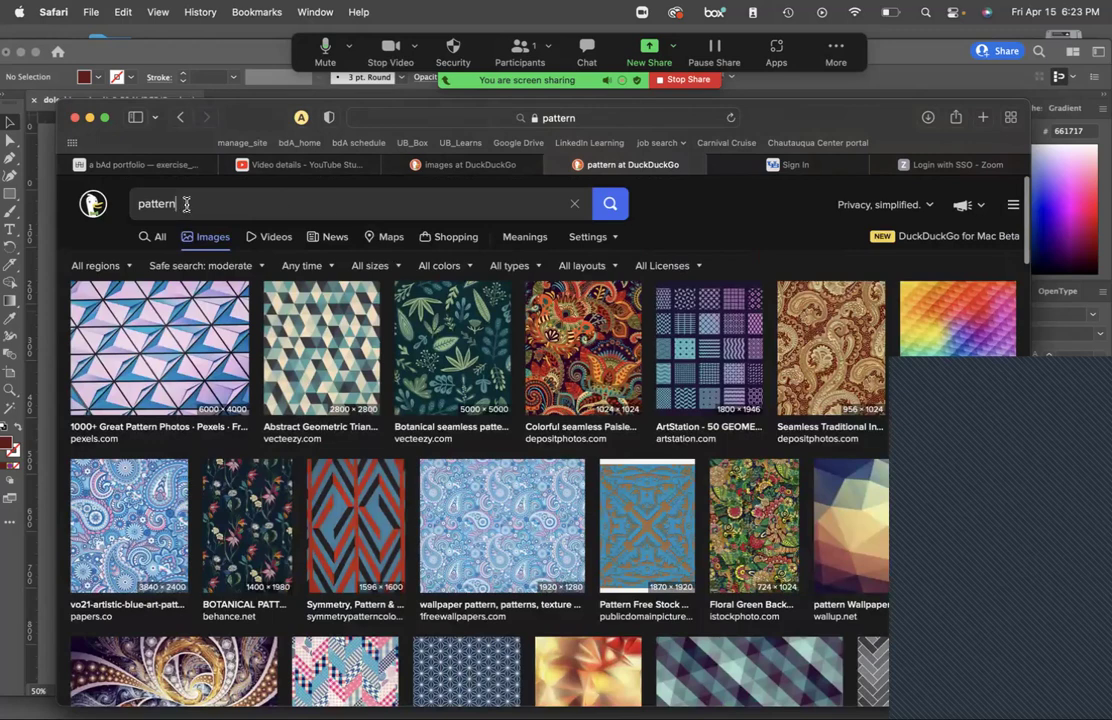
{"action": "left_click_drag", "start_coordinate": [181, 204], "coordinate": [64, 203]}
{"action": "type", "text": "texture"}
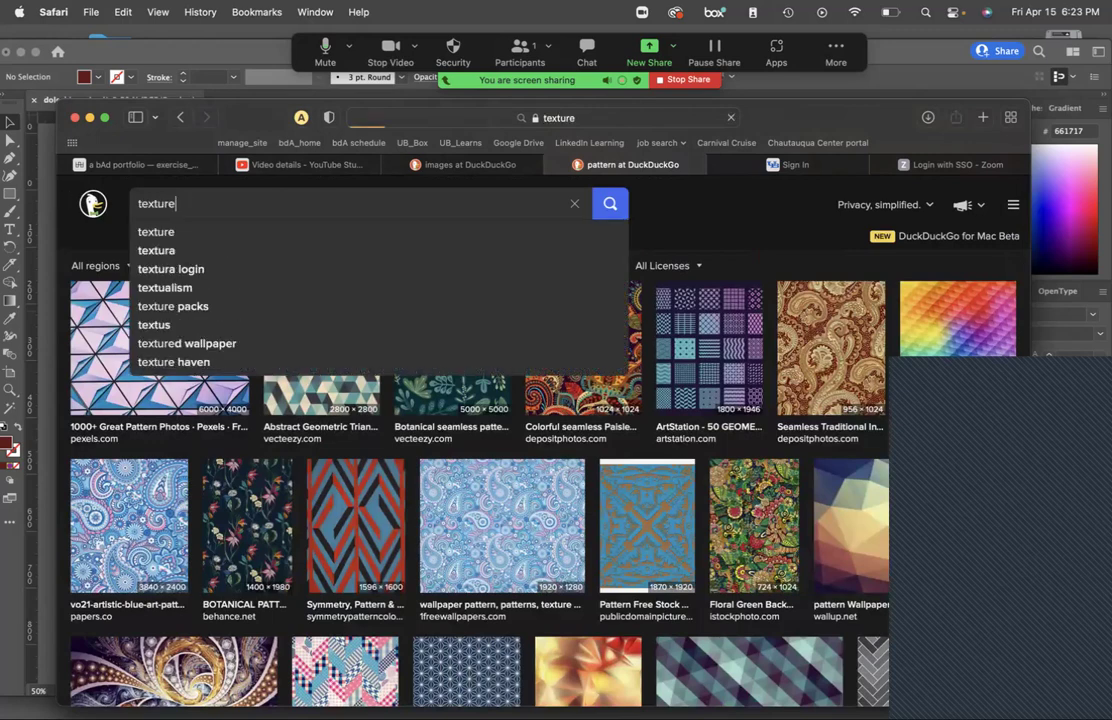
{"action": "key", "text": "Return"}
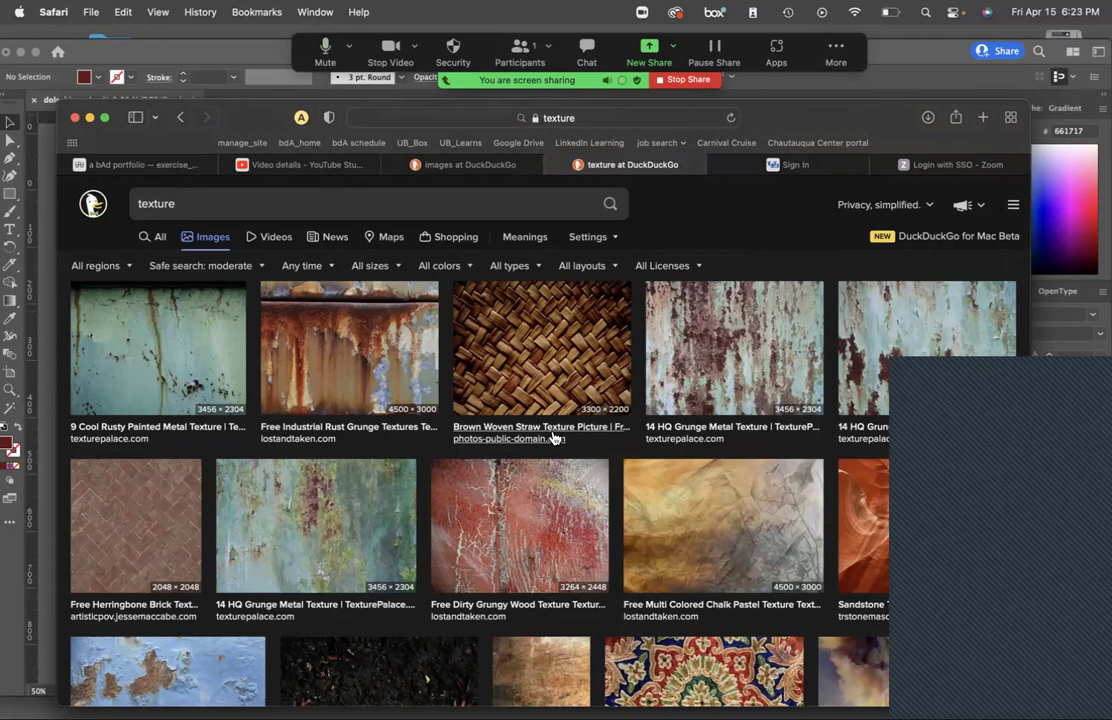
Extend the image search to "texture goop" and look through the slime textures.
{"action": "left_click", "coordinate": [240, 203]}
{"action": "type", "text": "goop"}
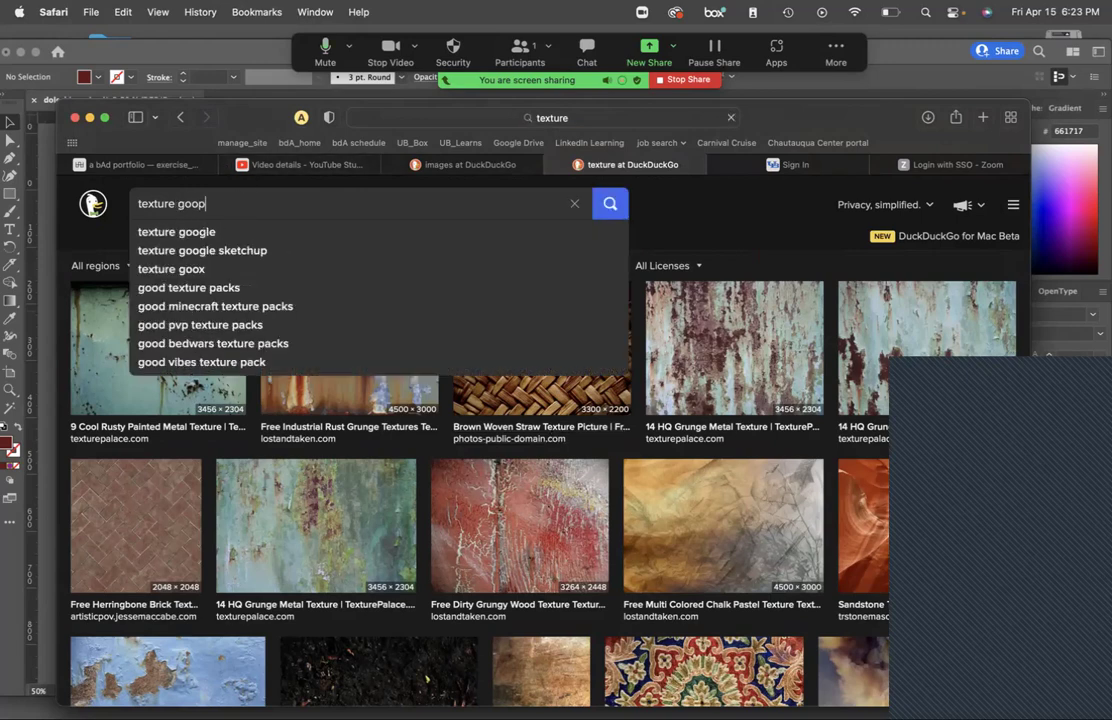
{"action": "key", "text": "Return"}
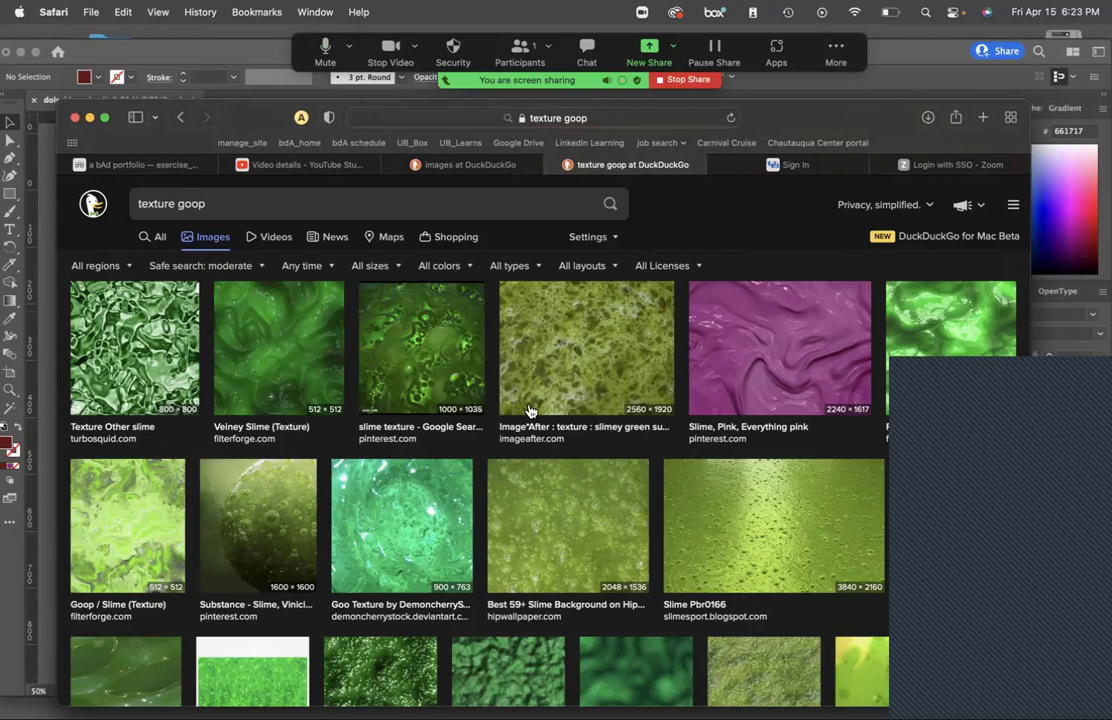
{"action": "scroll", "coordinate": [530, 400], "scroll_direction": "down", "scroll_amount": 3}
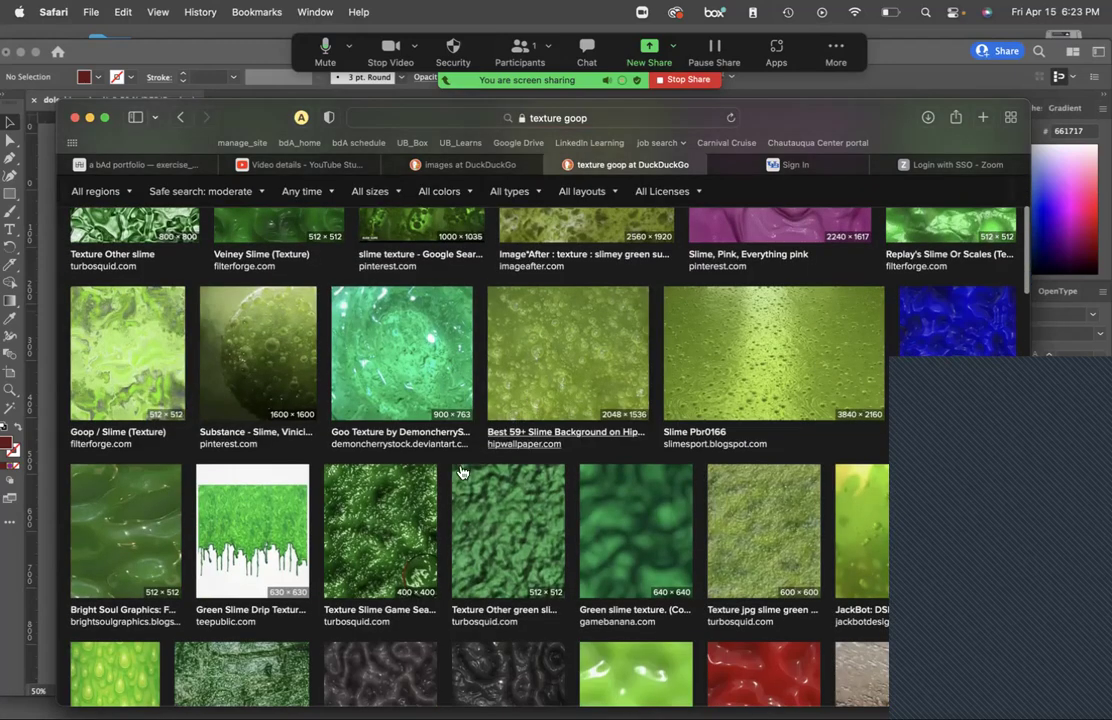
{"action": "scroll", "coordinate": [464, 478], "scroll_direction": "down", "scroll_amount": 3}
{"action": "scroll", "coordinate": [464, 478], "scroll_direction": "up", "scroll_amount": 6}
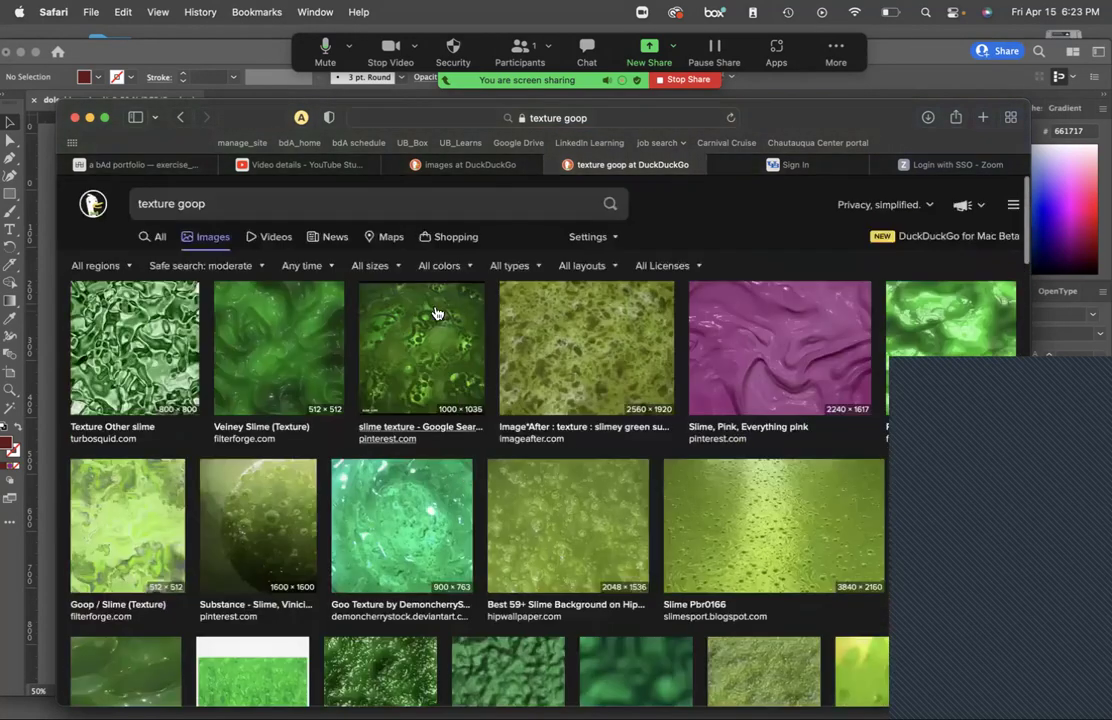
Filter the goop texture results to Medium size and browse them.
{"action": "left_click", "coordinate": [372, 266]}
{"action": "left_click", "coordinate": [370, 346]}
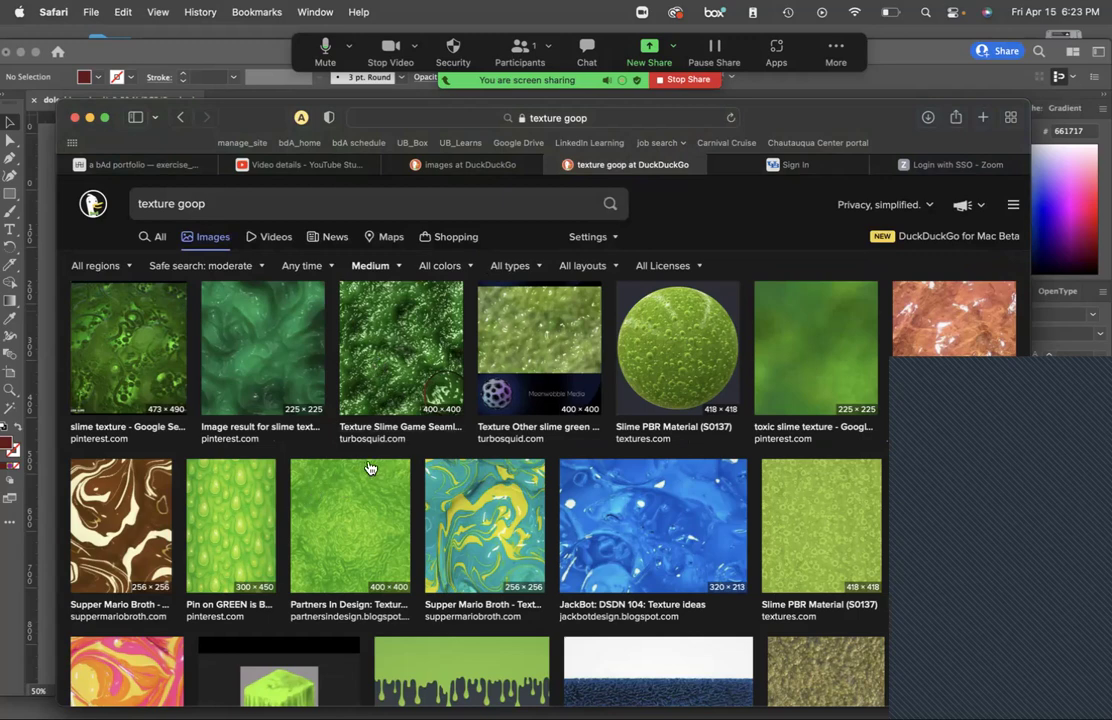
{"action": "scroll", "coordinate": [368, 464], "scroll_direction": "down", "scroll_amount": 4}
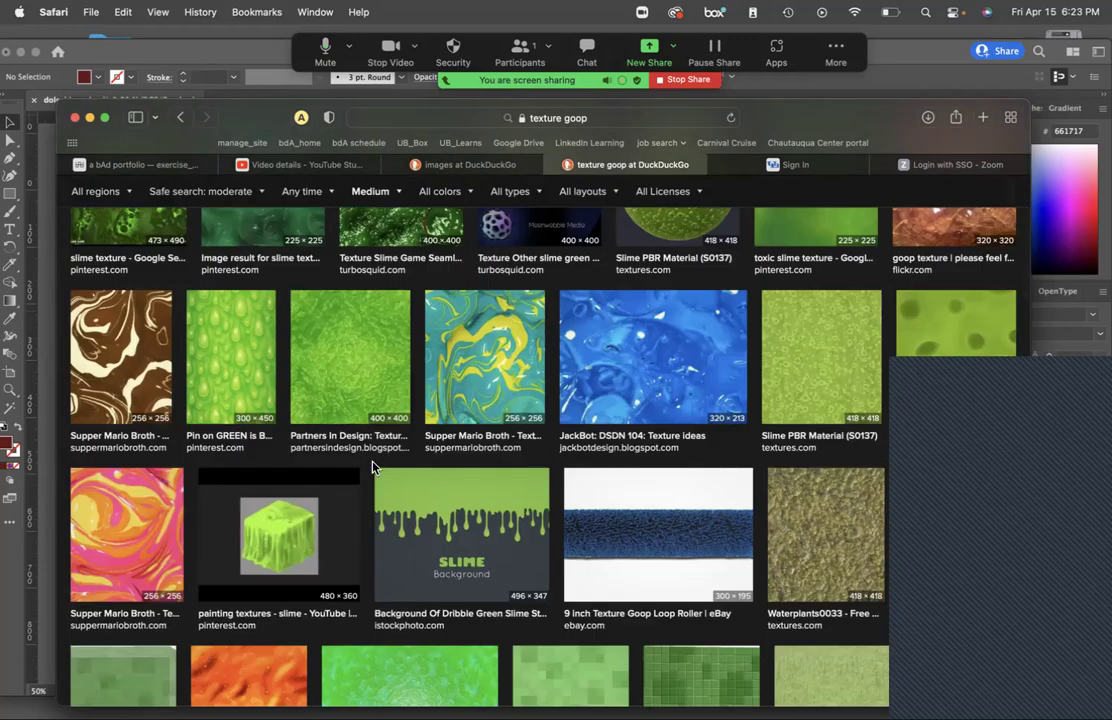
{"action": "scroll", "coordinate": [370, 465], "scroll_direction": "down", "scroll_amount": 12}
{"action": "scroll", "coordinate": [370, 469], "scroll_direction": "down", "scroll_amount": 8}
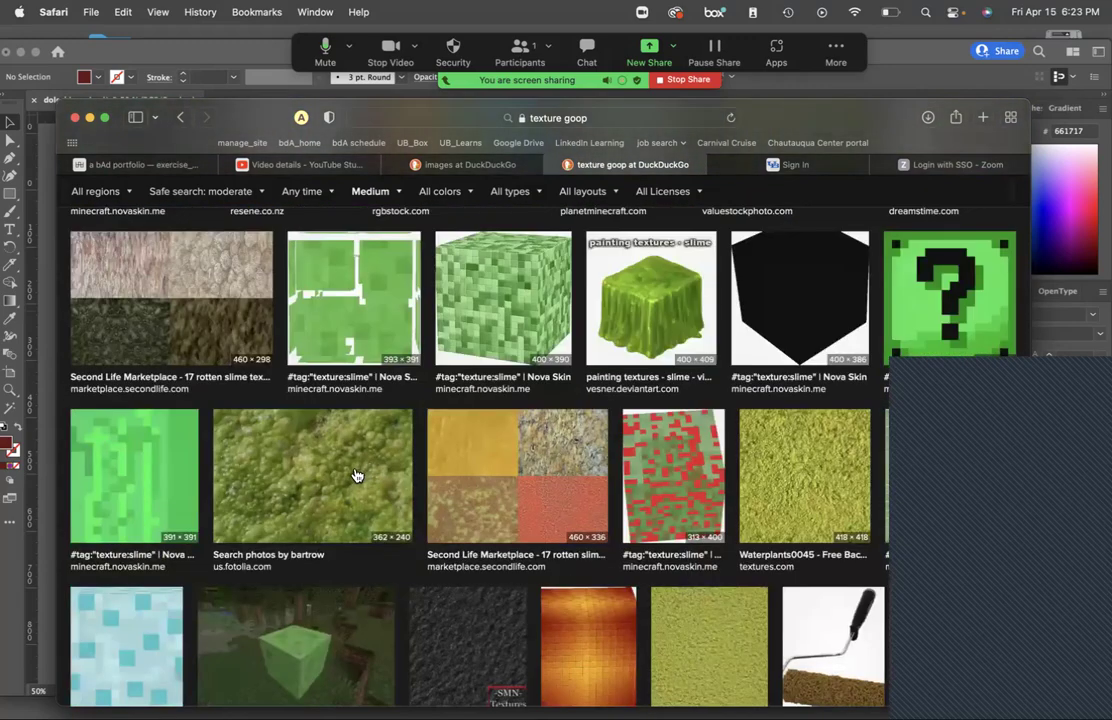
{"action": "scroll", "coordinate": [348, 472], "scroll_direction": "down", "scroll_amount": 10}
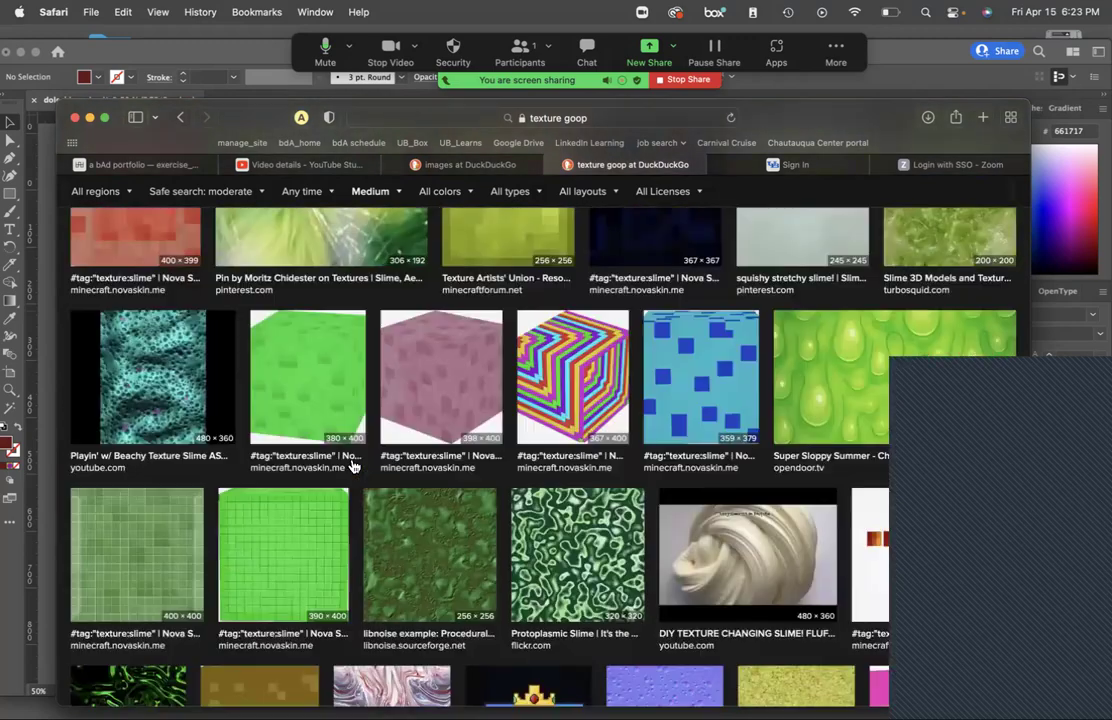
{"action": "scroll", "coordinate": [352, 466], "scroll_direction": "up", "scroll_amount": 10}
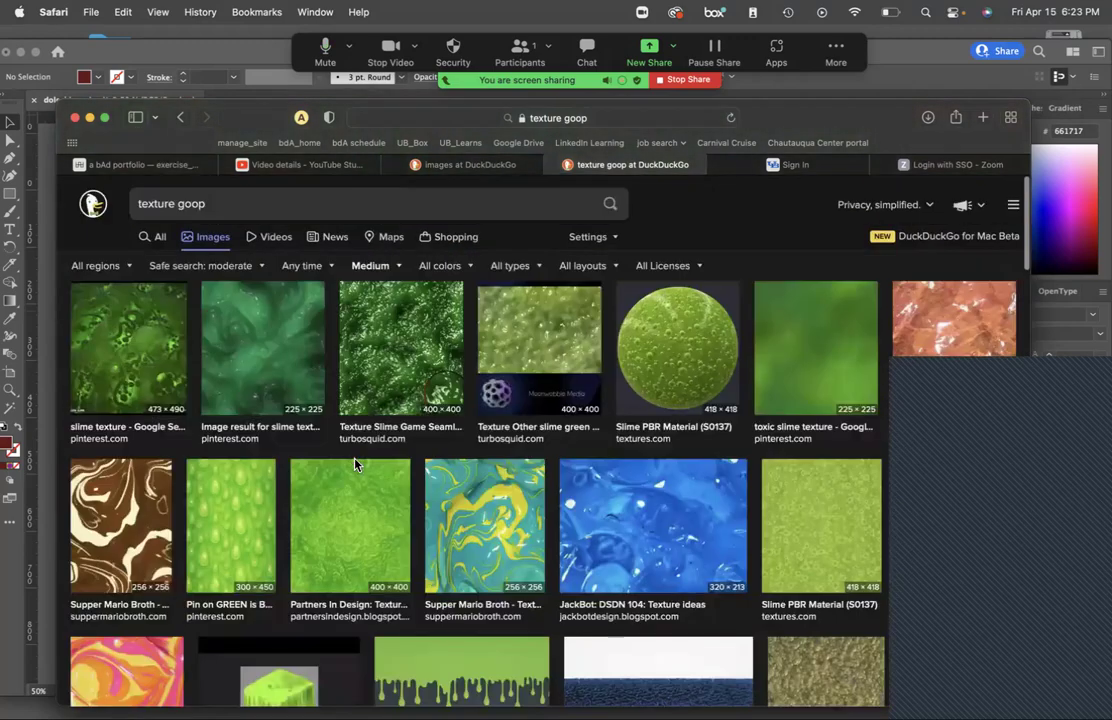
Filter the goop texture results to Large size and browse for a suitable slime image.
{"action": "left_click", "coordinate": [383, 268]}
{"action": "left_click", "coordinate": [377, 370]}
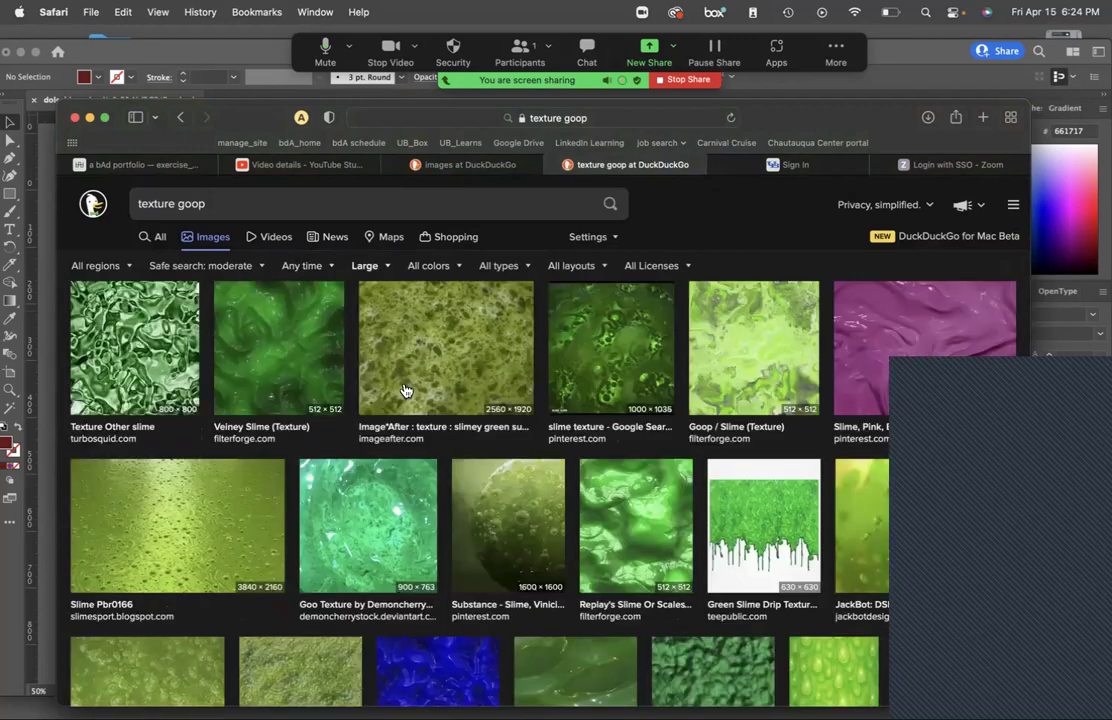
{"action": "scroll", "coordinate": [478, 460], "scroll_direction": "down", "scroll_amount": 5}
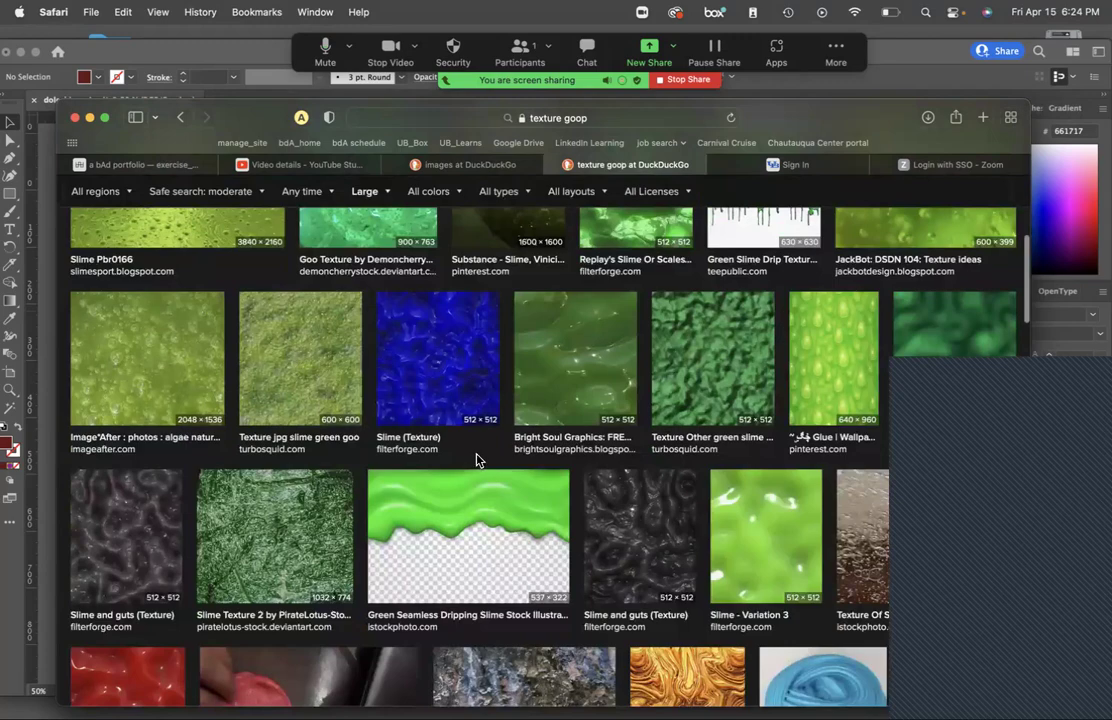
{"action": "scroll", "coordinate": [478, 460], "scroll_direction": "down", "scroll_amount": 3}
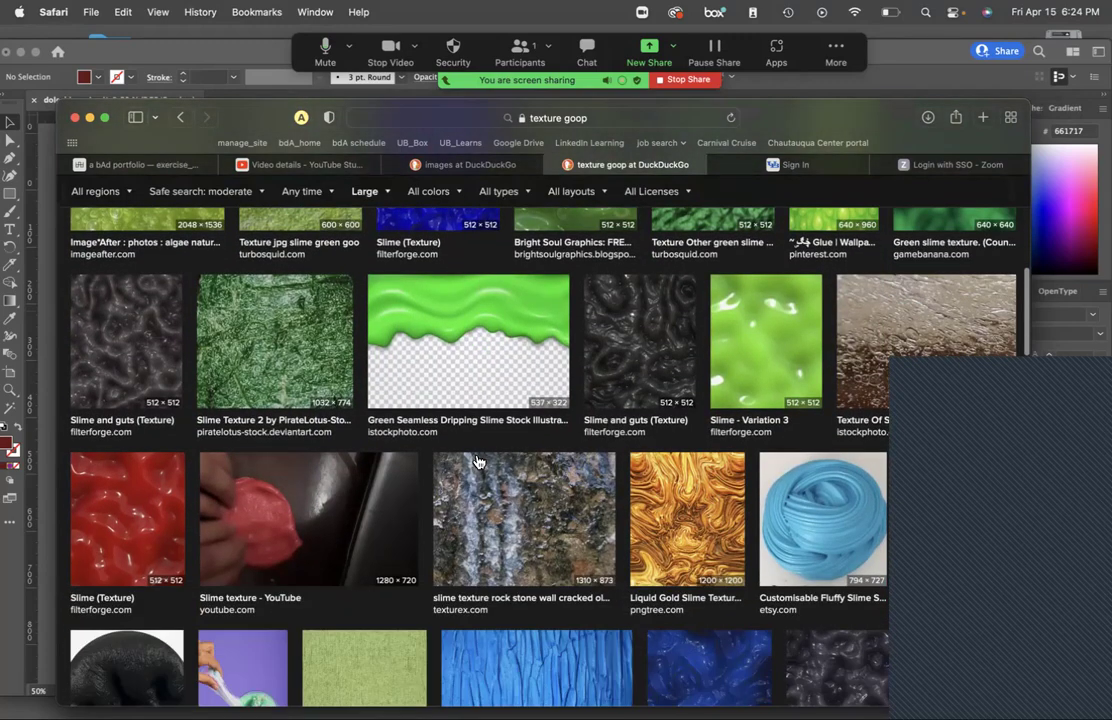
{"action": "scroll", "coordinate": [478, 460], "scroll_direction": "down", "scroll_amount": 8}
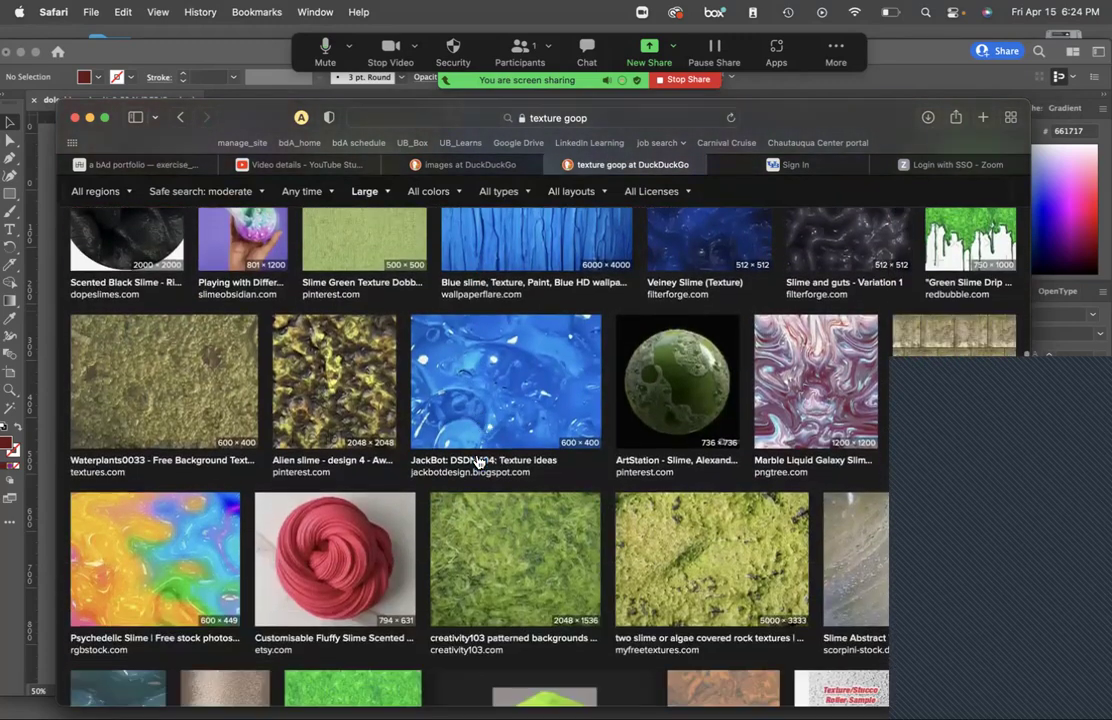
{"action": "scroll", "coordinate": [478, 462], "scroll_direction": "down", "scroll_amount": 7}
{"action": "scroll", "coordinate": [474, 470], "scroll_direction": "up", "scroll_amount": 3}
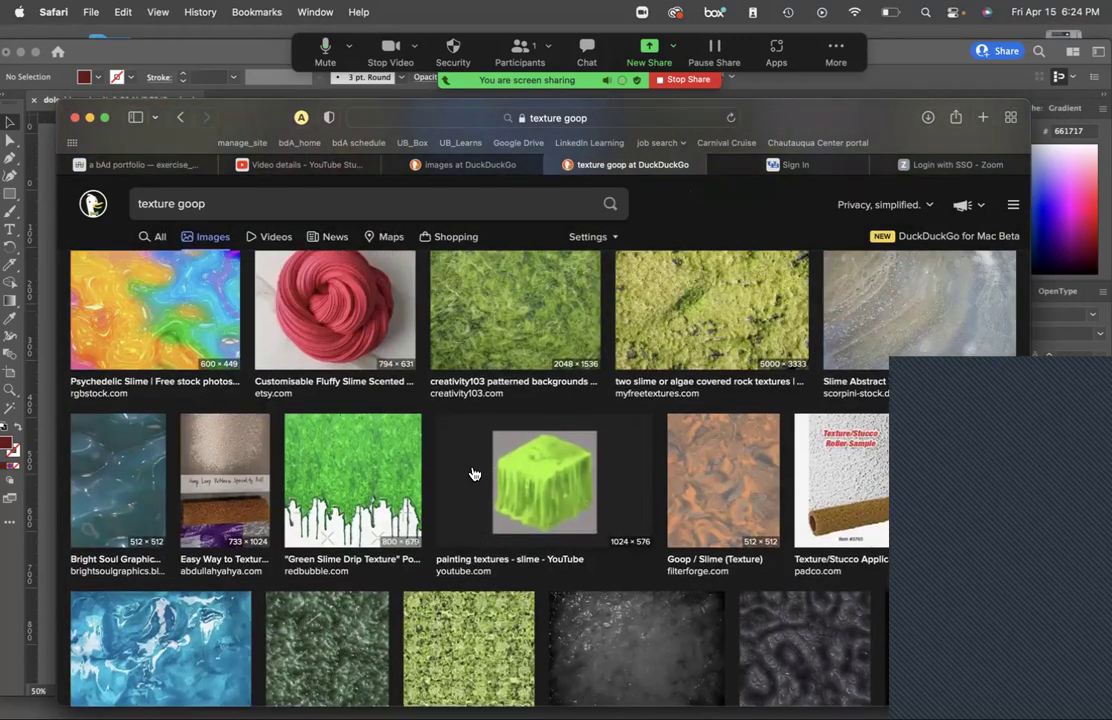
{"action": "scroll", "coordinate": [474, 473], "scroll_direction": "down", "scroll_amount": 6}
{"action": "scroll", "coordinate": [473, 471], "scroll_direction": "down", "scroll_amount": 1}
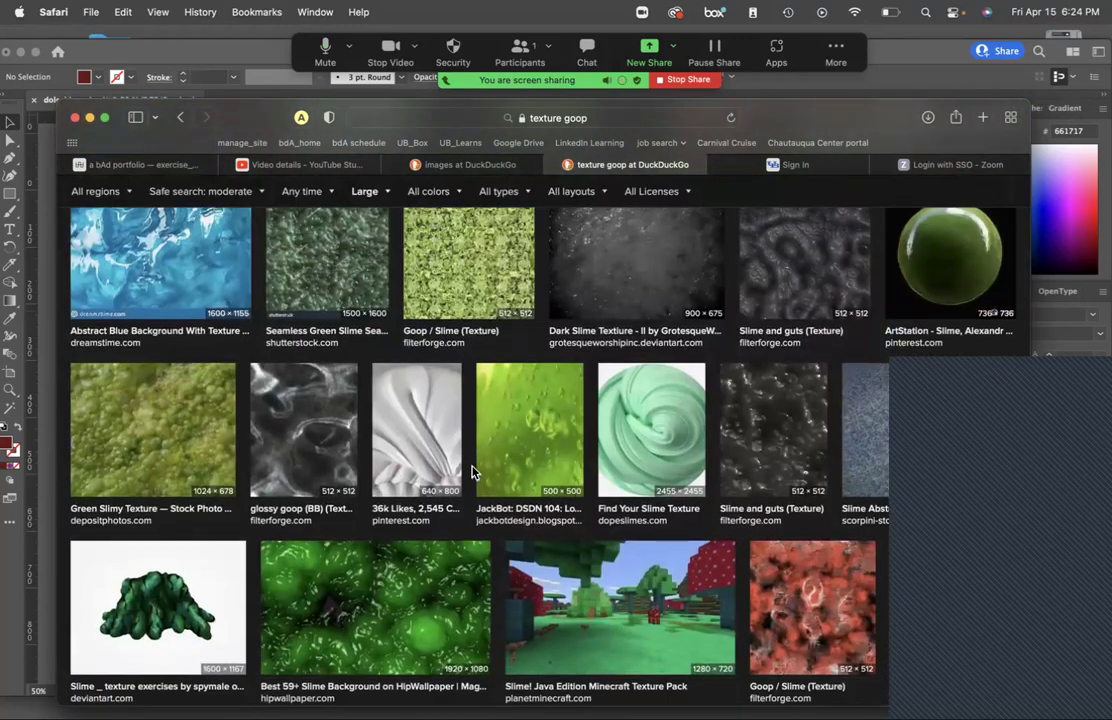
Open the bubbly green 1920 × 1080 slime background from hipwallpaper.com and save the image as goop in the images folder.
{"action": "left_click", "coordinate": [414, 600]}
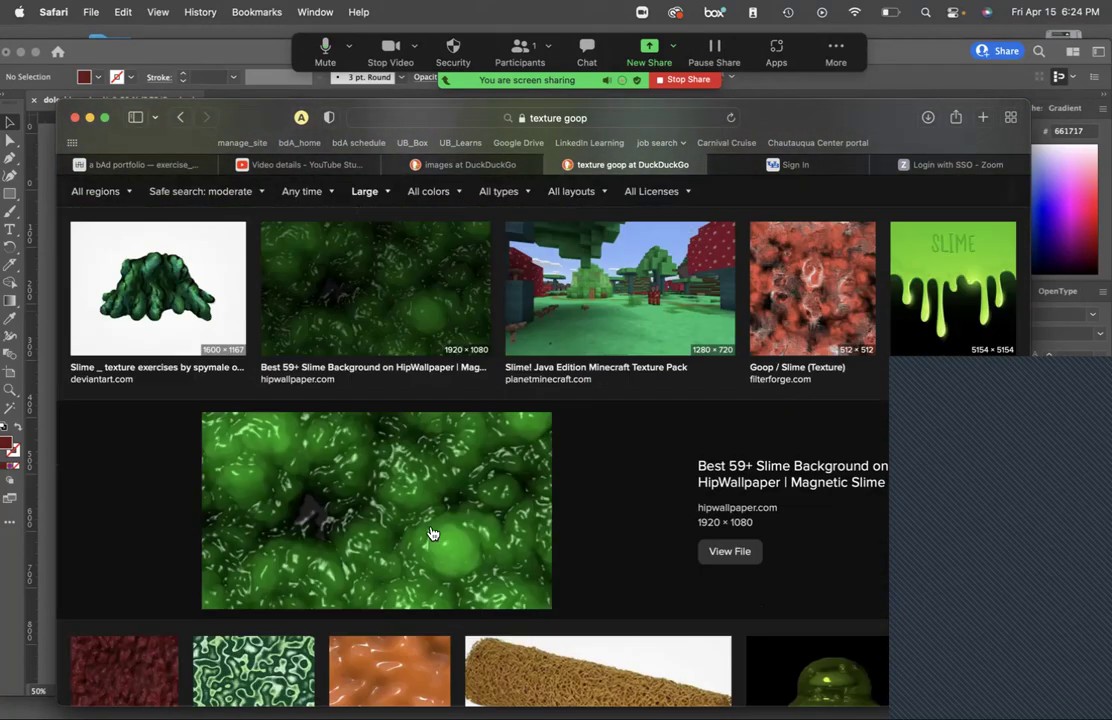
{"action": "right_click", "coordinate": [314, 494]}
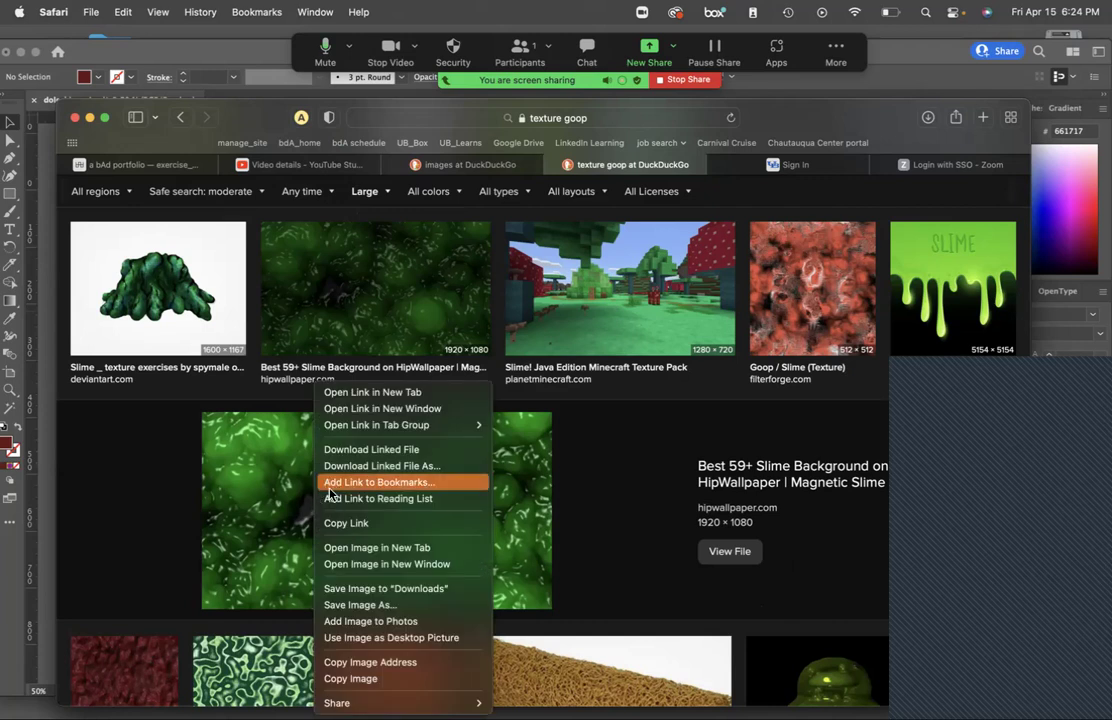
{"action": "left_click", "coordinate": [352, 605]}
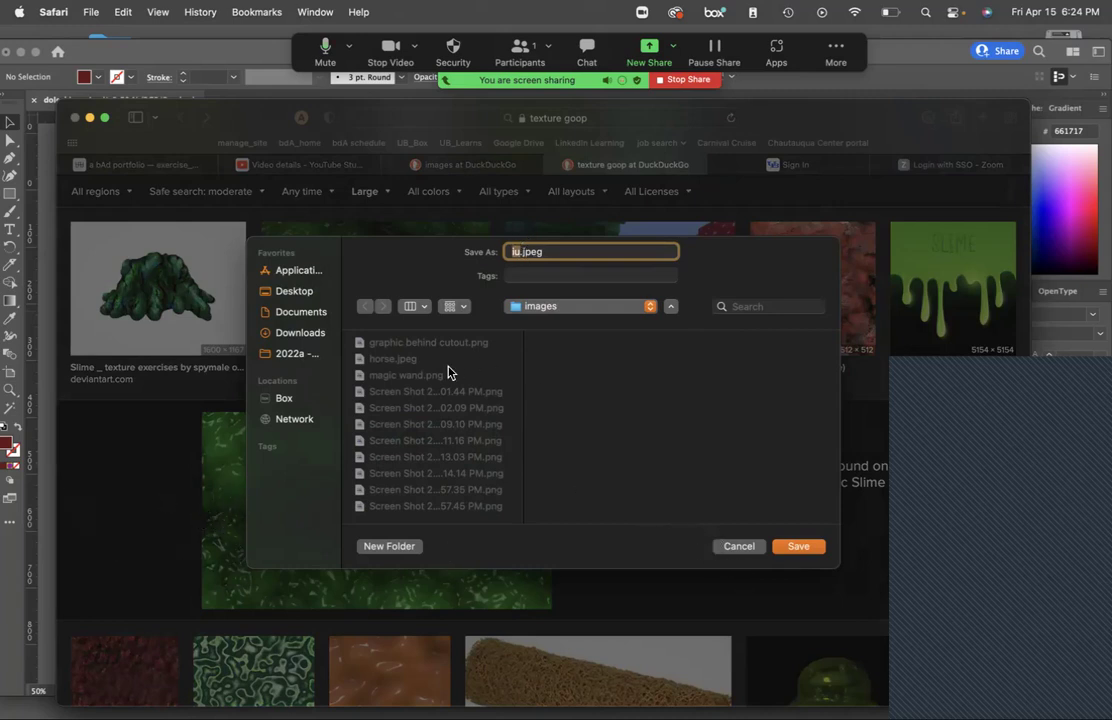
{"action": "type", "text": "goop"}
{"action": "left_click", "coordinate": [795, 549]}
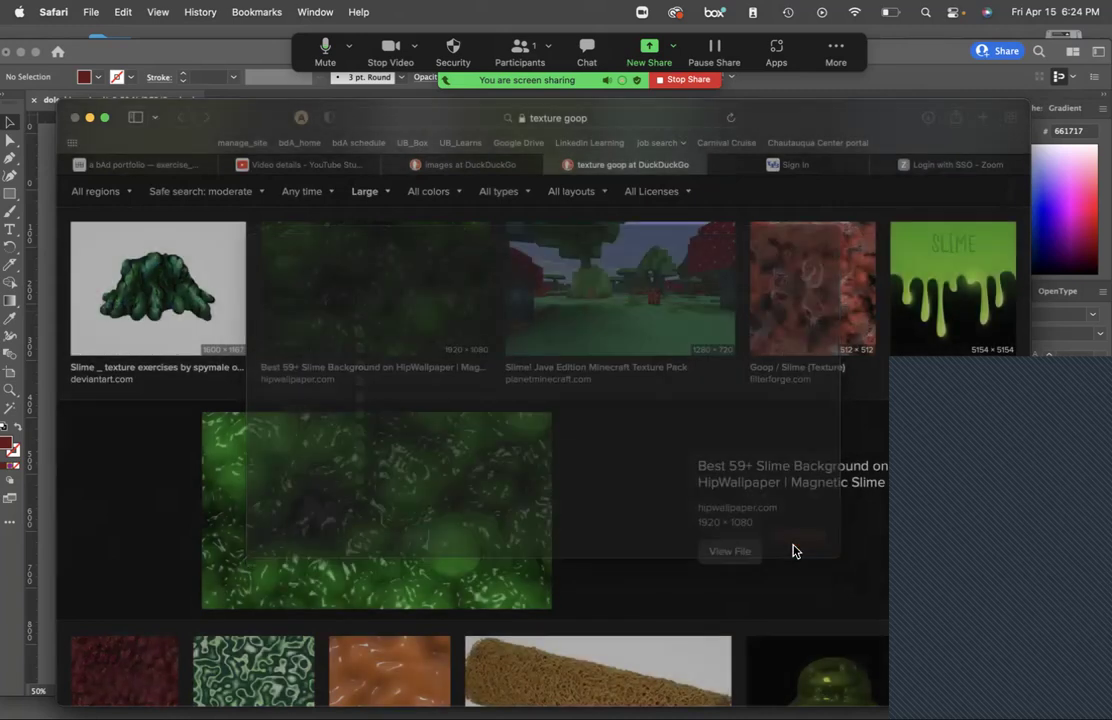
Switch to Illustrator and start placing goop.jpeg from the images folder with linking turned off.
{"action": "left_click", "coordinate": [219, 60]}
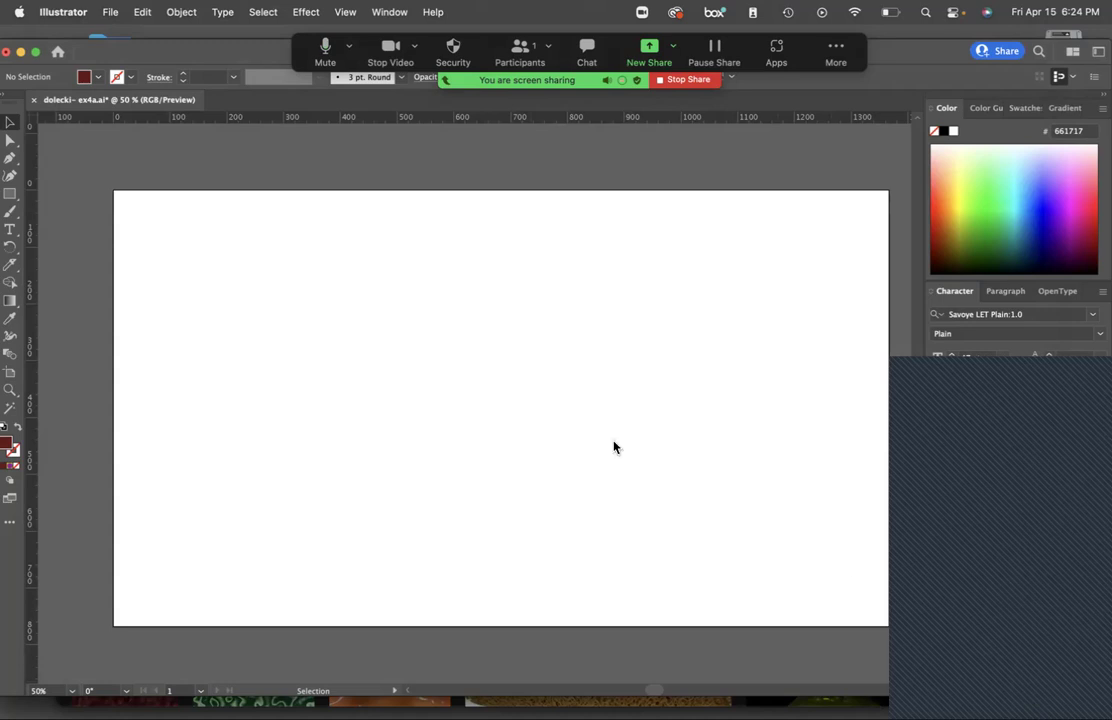
{"action": "left_click", "coordinate": [105, 13]}
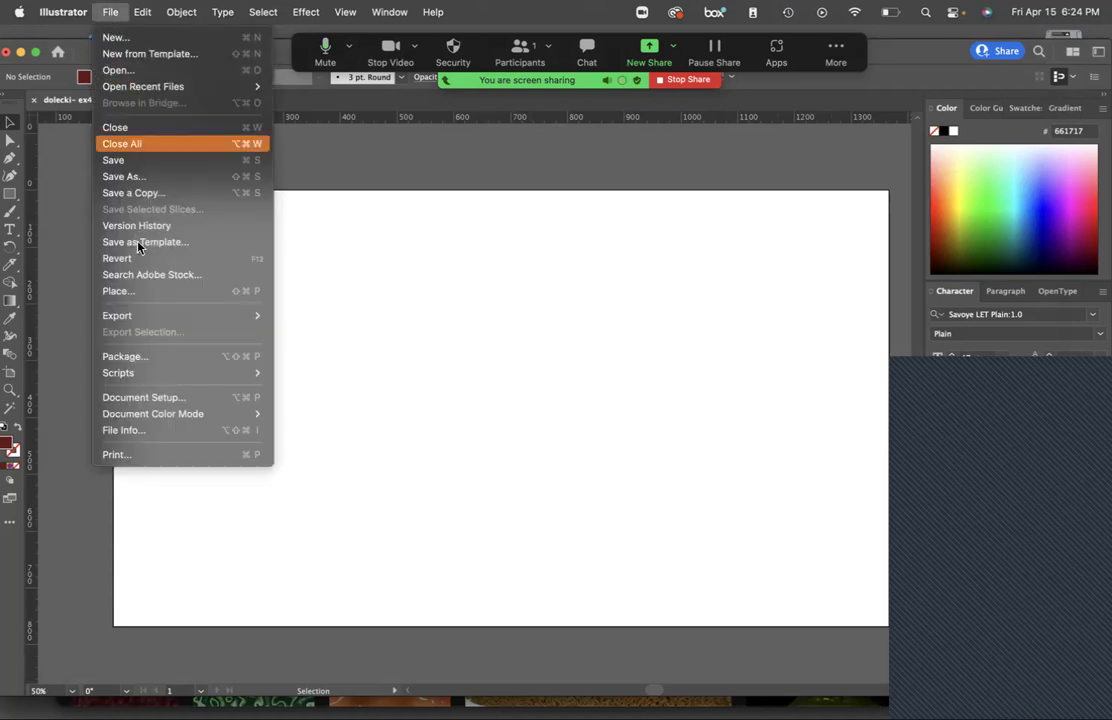
{"action": "left_click", "coordinate": [137, 298]}
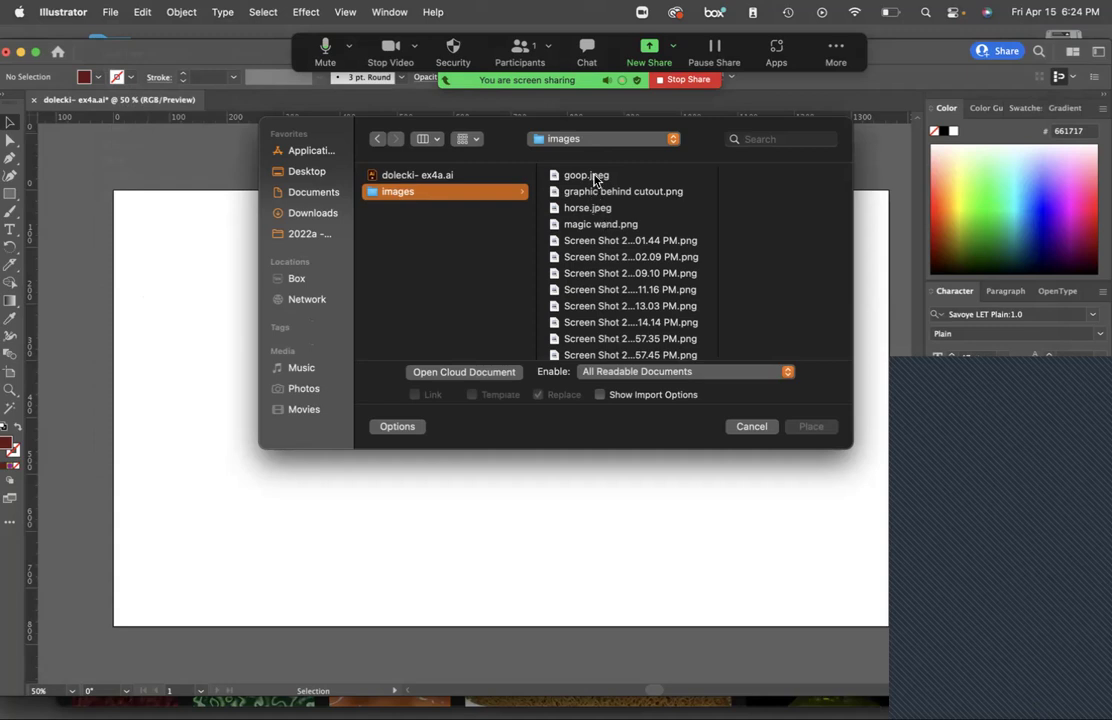
{"action": "left_click", "coordinate": [590, 176]}
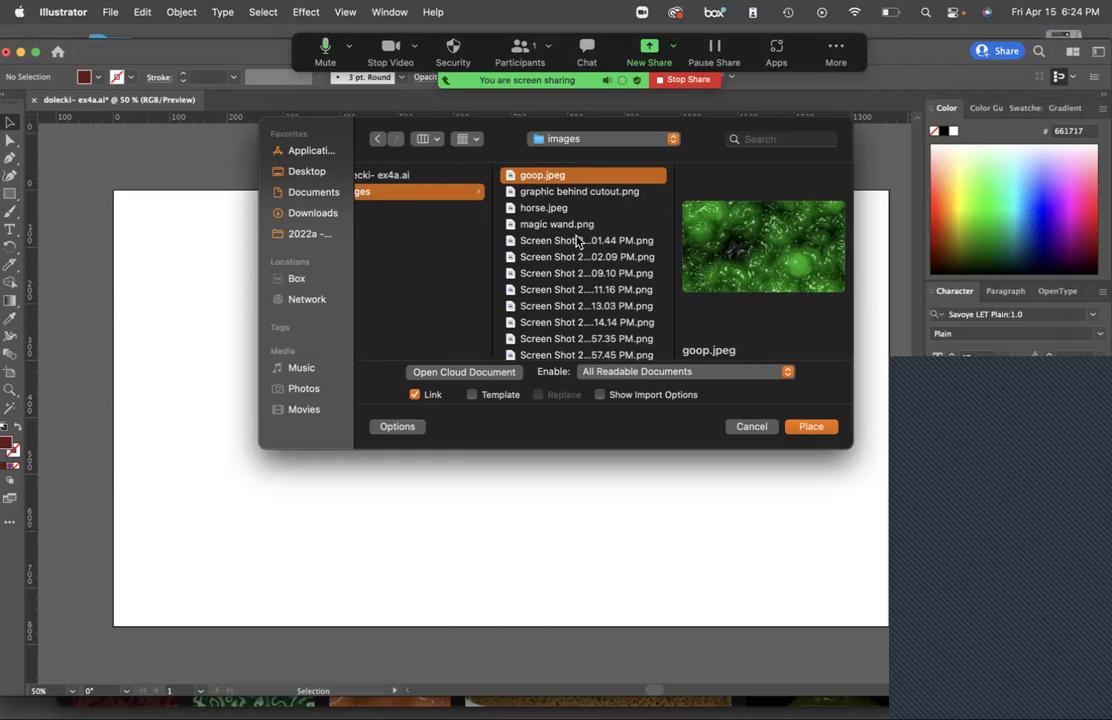
{"action": "scroll", "coordinate": [392, 229], "scroll_direction": "left", "scroll_amount": 2}
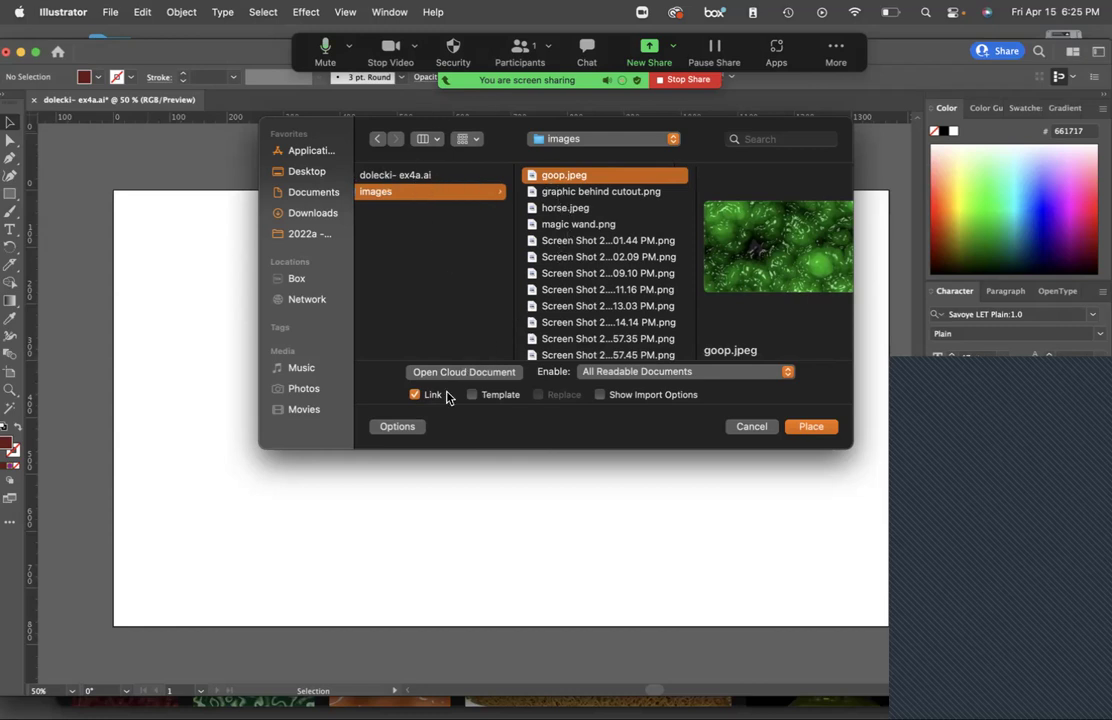
{"action": "left_click", "coordinate": [413, 395]}
{"action": "left_click", "coordinate": [398, 427]}
{"action": "left_click", "coordinate": [409, 429]}
{"action": "left_click", "coordinate": [411, 429]}
{"action": "left_click", "coordinate": [397, 426]}
{"action": "left_click", "coordinate": [809, 427]}
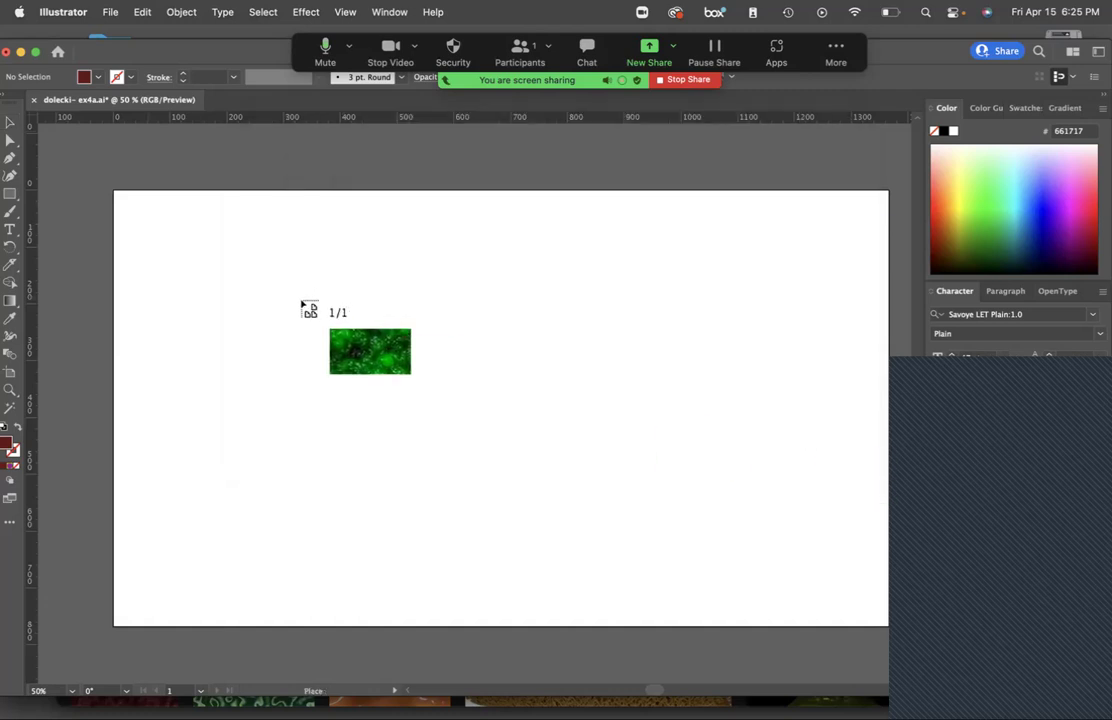
Try placing the goop image at full size near the artboard's upper-left corner.
{"action": "left_click", "coordinate": [200, 240]}
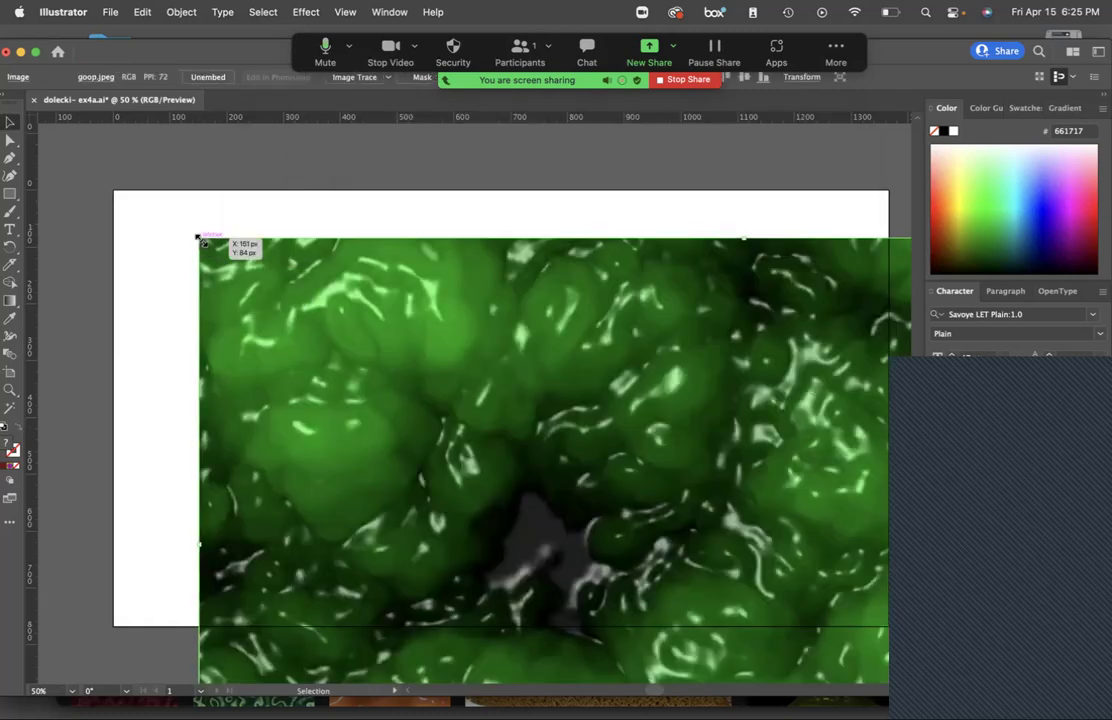
{"action": "key", "text": "a"}
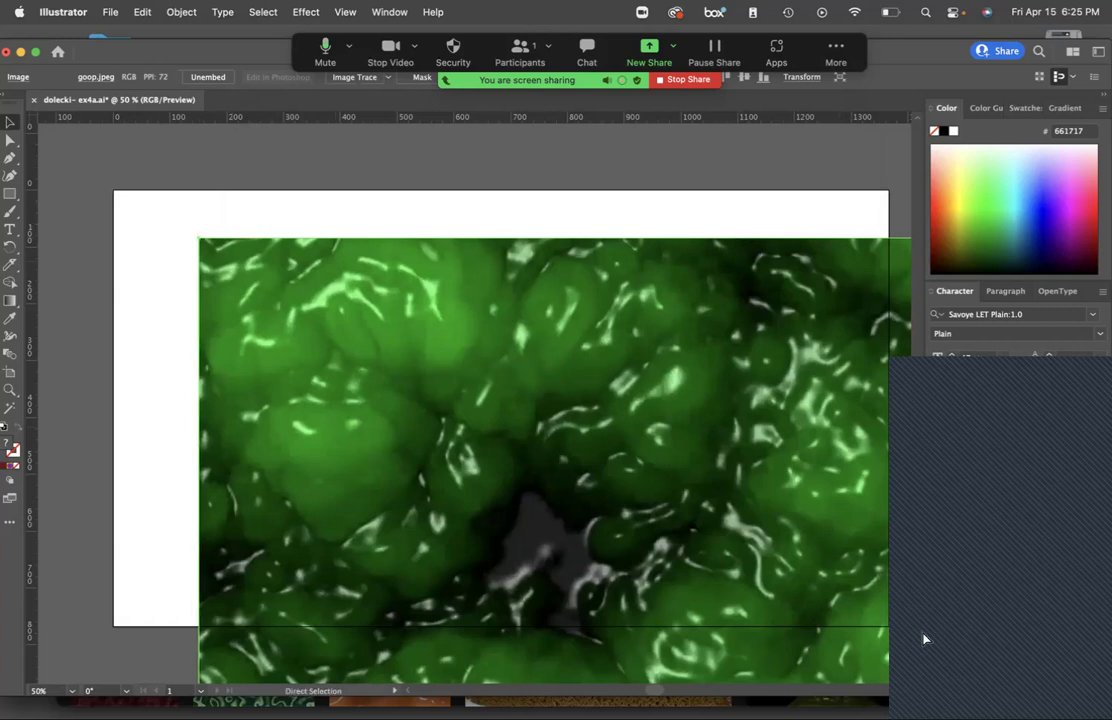
{"action": "key", "text": "super+z"}
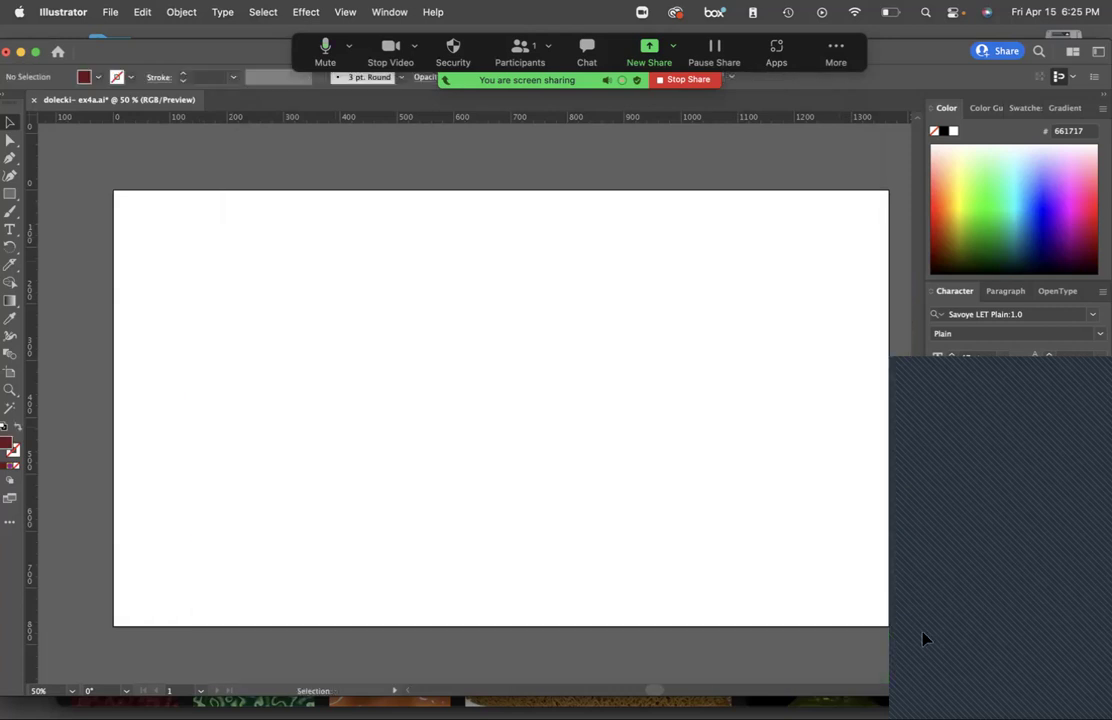
Place goop.jpeg unlinked, scaled to fit within the artboard, and shift it slightly right towards the centre.
{"action": "left_click", "coordinate": [110, 12]}
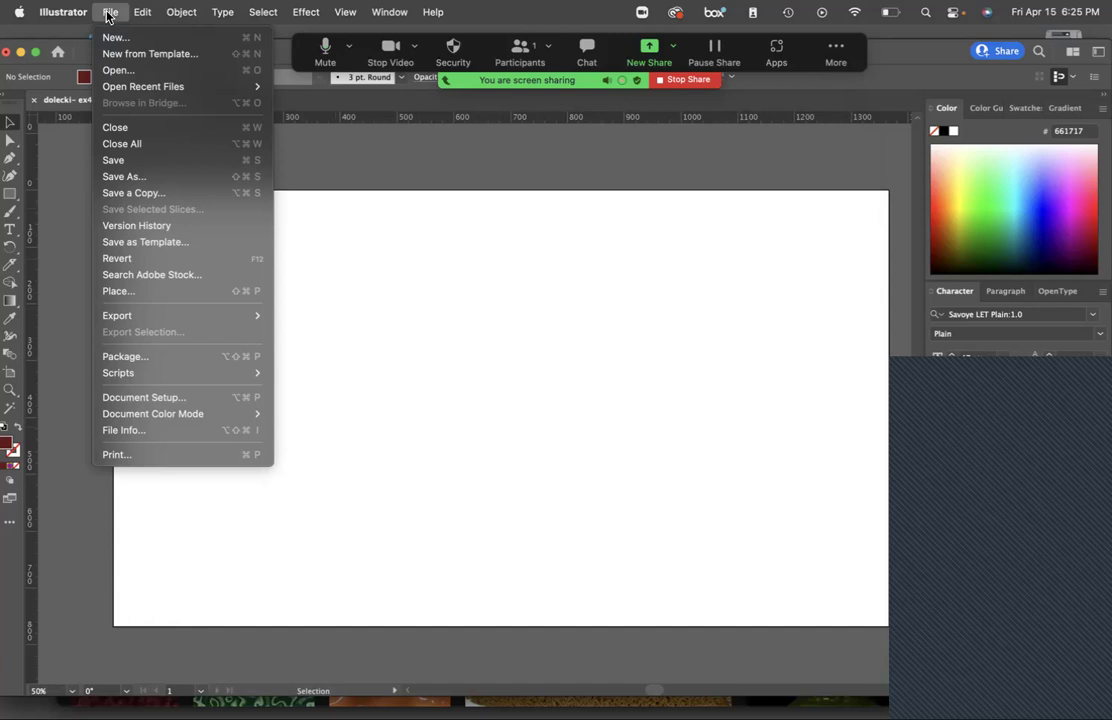
{"action": "left_click", "coordinate": [134, 292]}
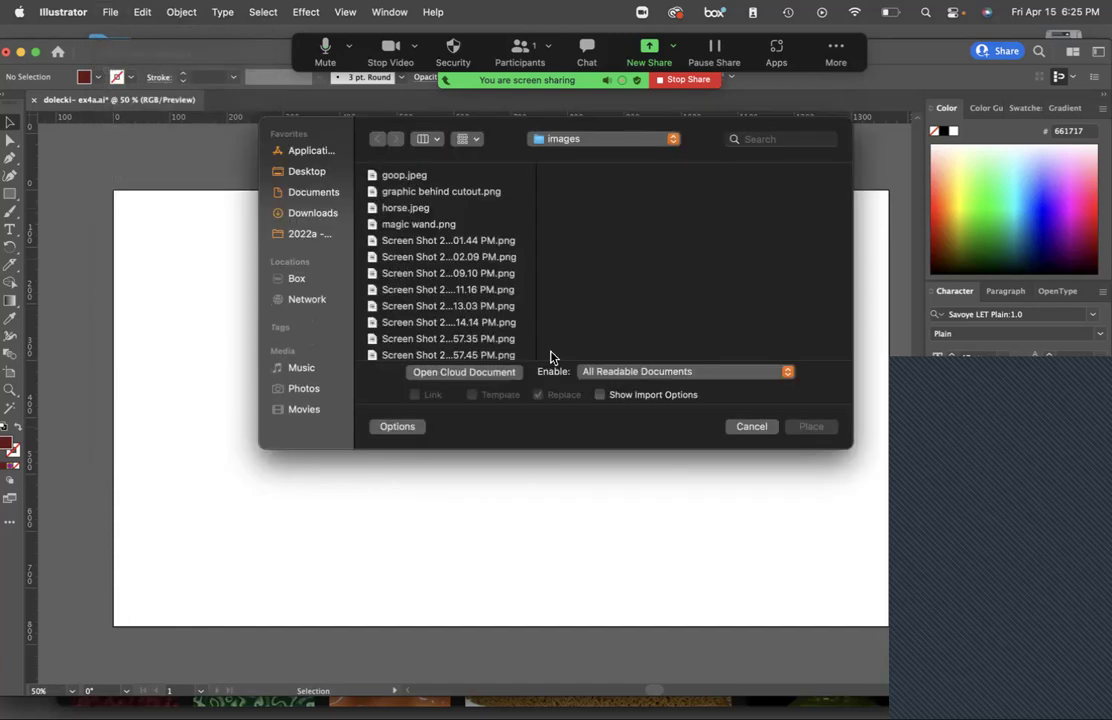
{"action": "left_click", "coordinate": [405, 175]}
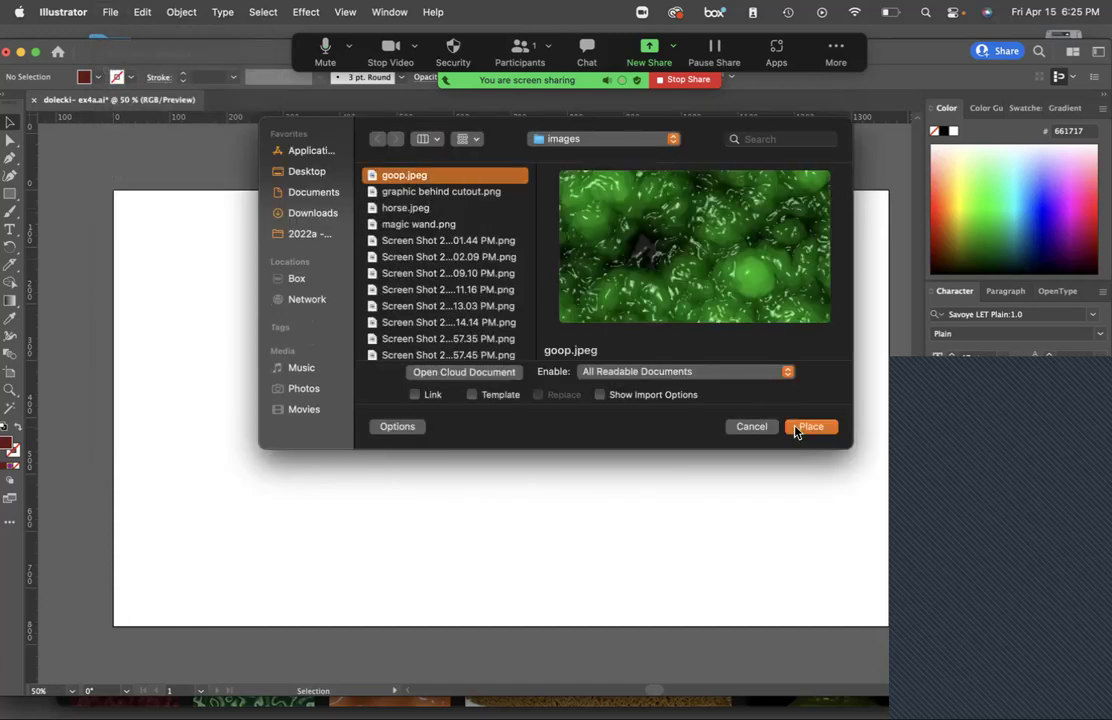
{"action": "left_click", "coordinate": [811, 426]}
{"action": "left_click_drag", "start_coordinate": [179, 223], "coordinate": [855, 578]}
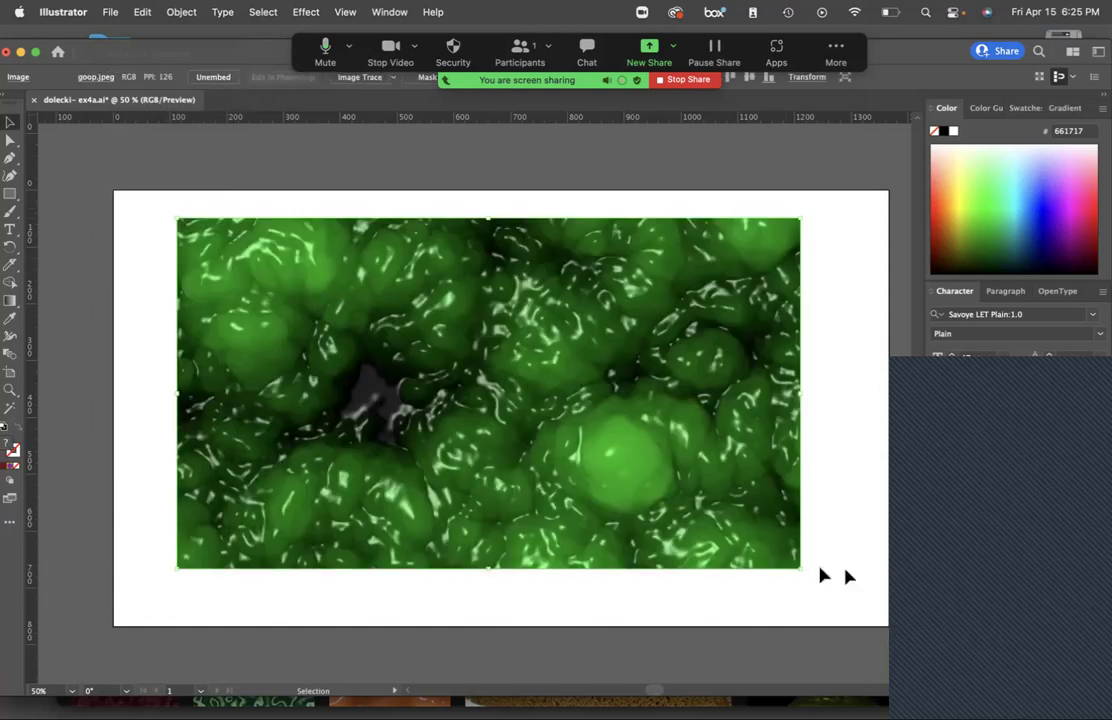
{"action": "left_click_drag", "start_coordinate": [475, 418], "coordinate": [504, 418]}
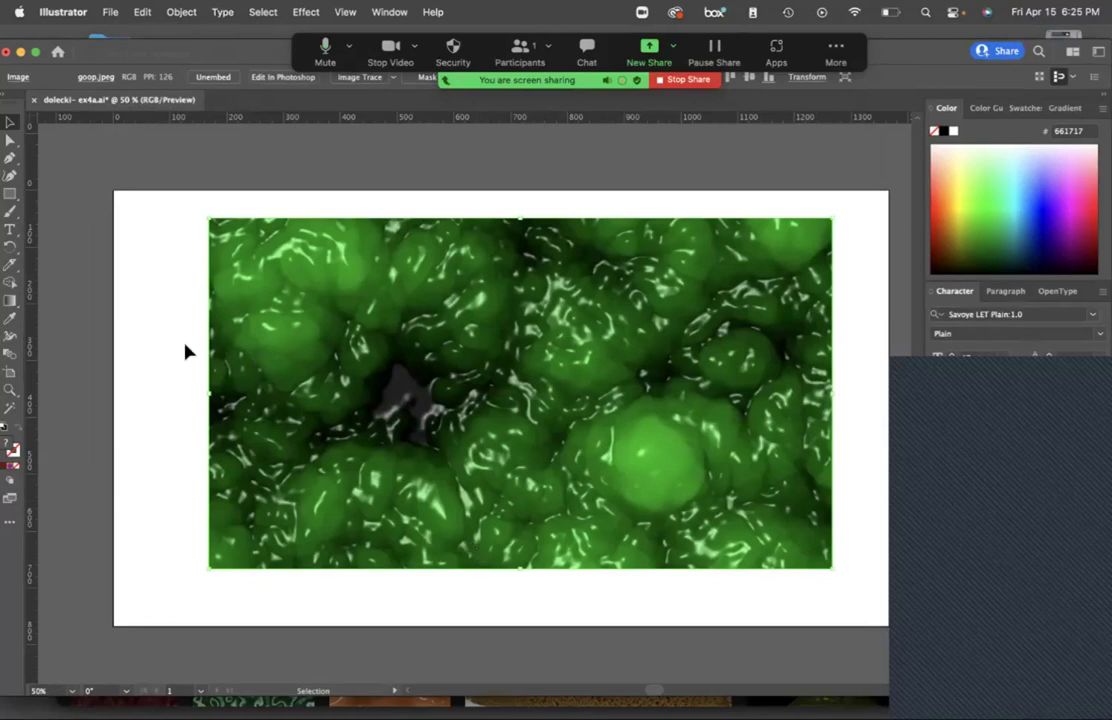
{"action": "left_click", "coordinate": [172, 309]}
{"action": "left_click", "coordinate": [436, 334]}
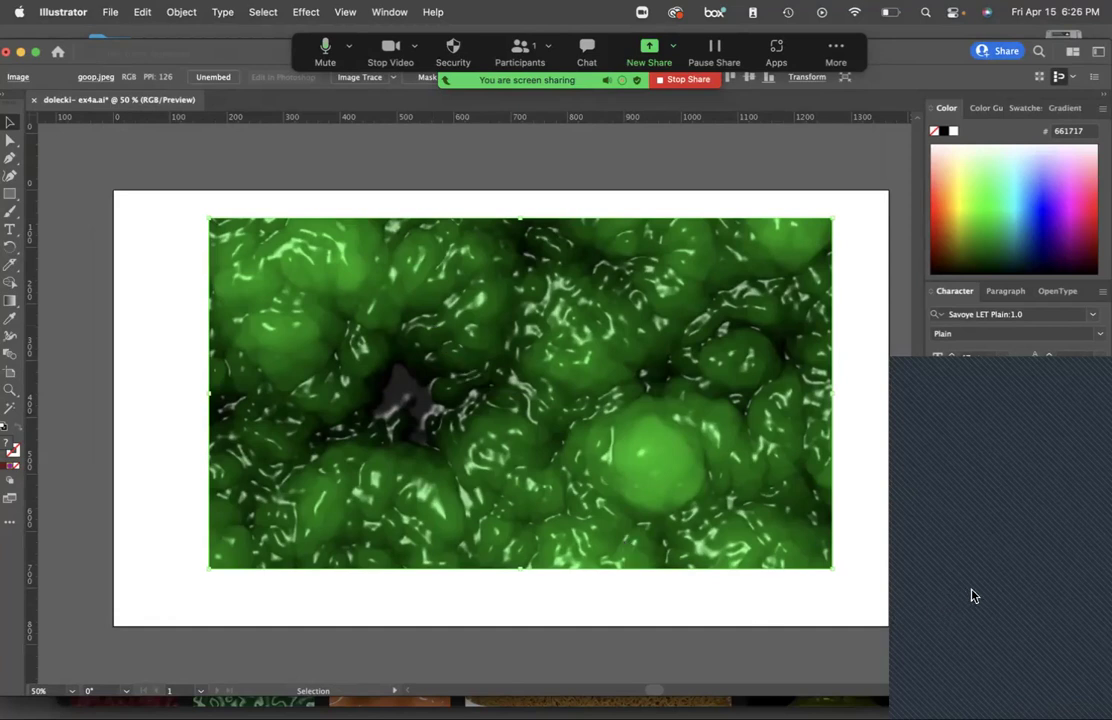
Set the goop image layer's colour to a custom blue.
{"action": "double_click", "coordinate": [1005, 573]}
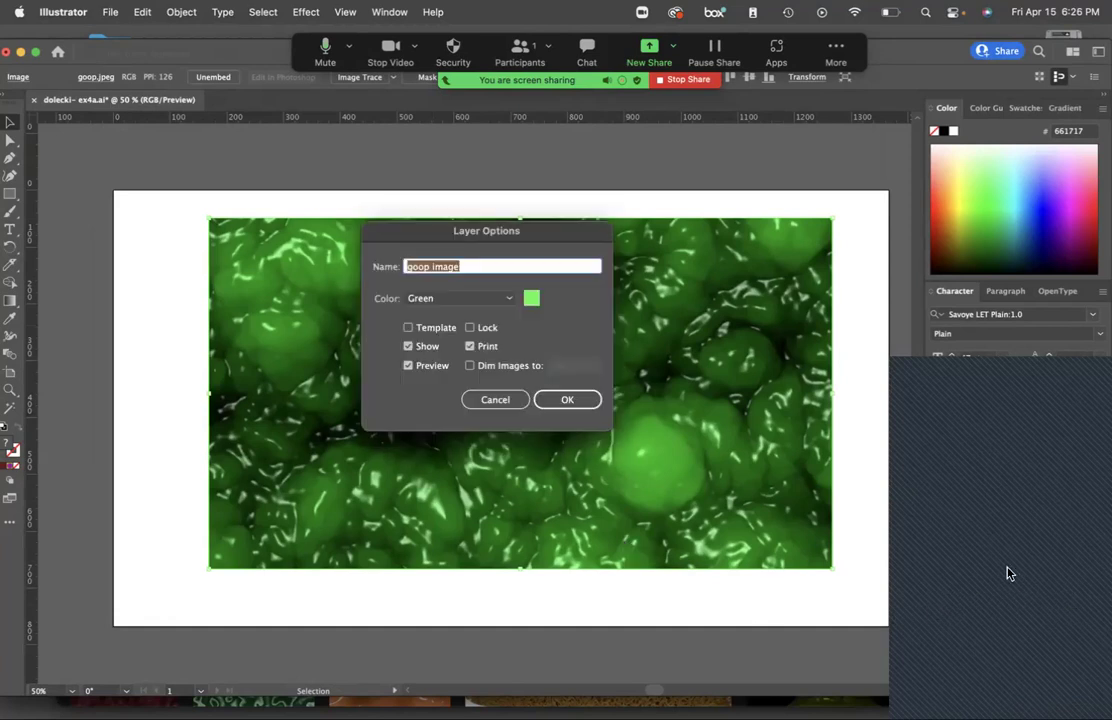
{"action": "left_click", "coordinate": [538, 303]}
{"action": "mouse_move", "coordinate": [484, 420]}
{"action": "left_mouse_down"}
{"action": "mouse_move", "coordinate": [479, 437]}
{"action": "mouse_move", "coordinate": [447, 455]}
{"action": "left_mouse_up"}
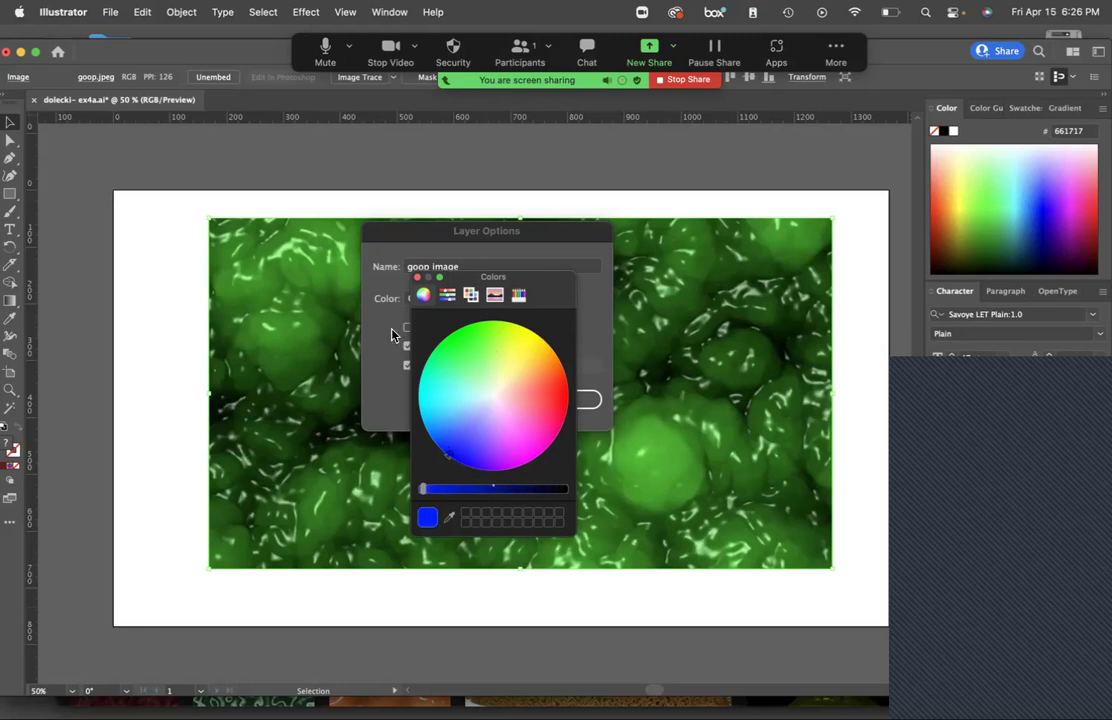
{"action": "left_click", "coordinate": [417, 278]}
{"action": "left_click", "coordinate": [566, 399]}
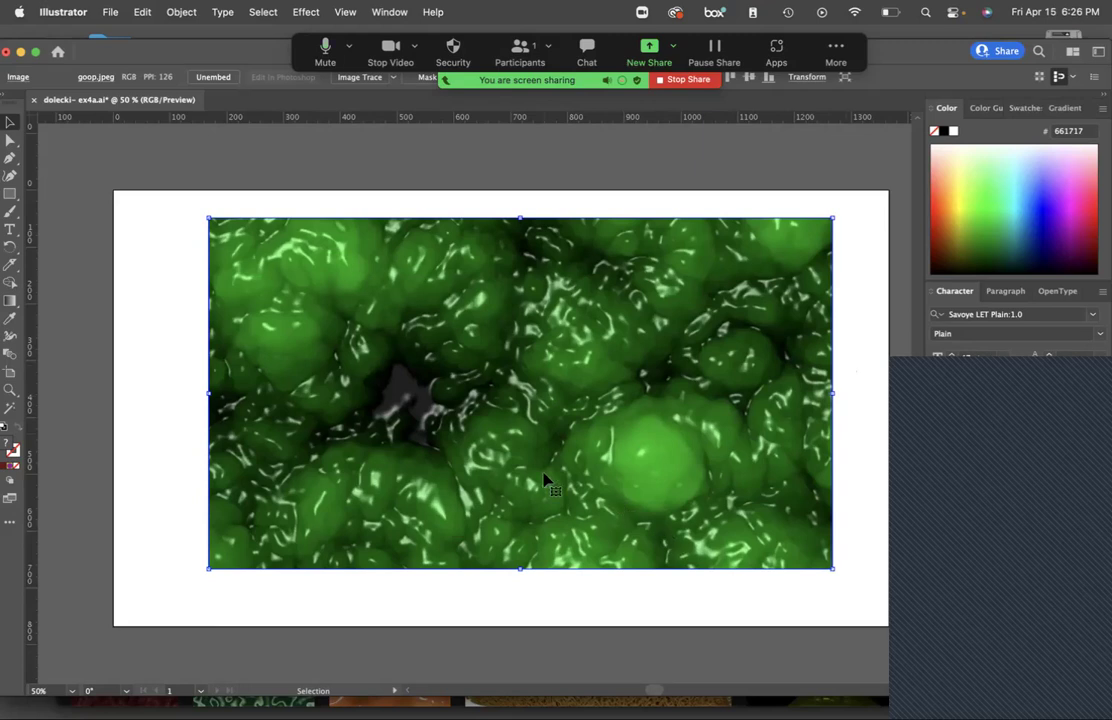
Switch to Finder and reopen the ex4a Illustrator document from the exercise_04a folder on the Desktop.
{"action": "key", "text": "a"}
{"action": "key", "text": "super+Tab"}
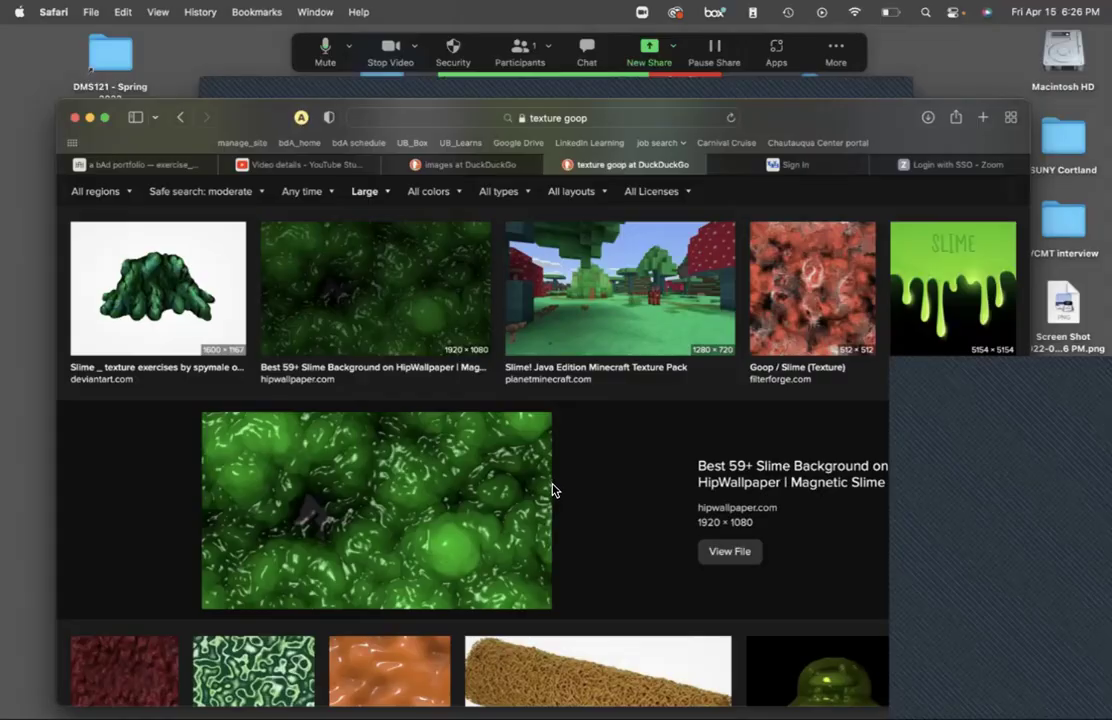
{"action": "key", "text": "ctrl+Up"}
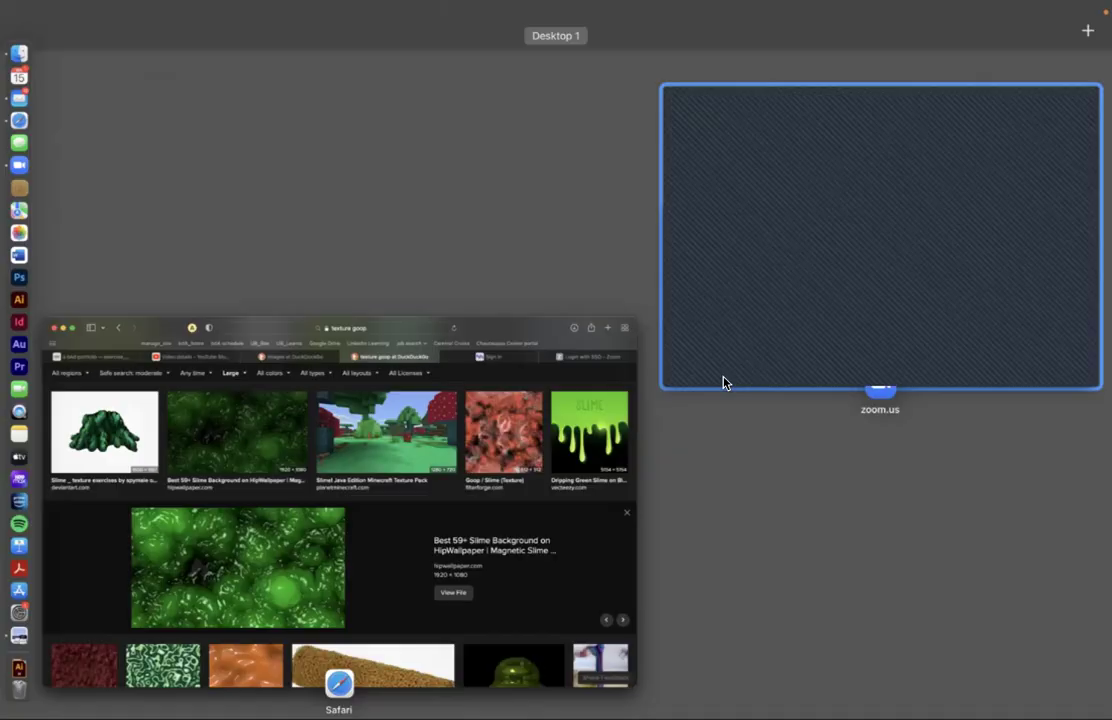
{"action": "left_click", "coordinate": [19, 53]}
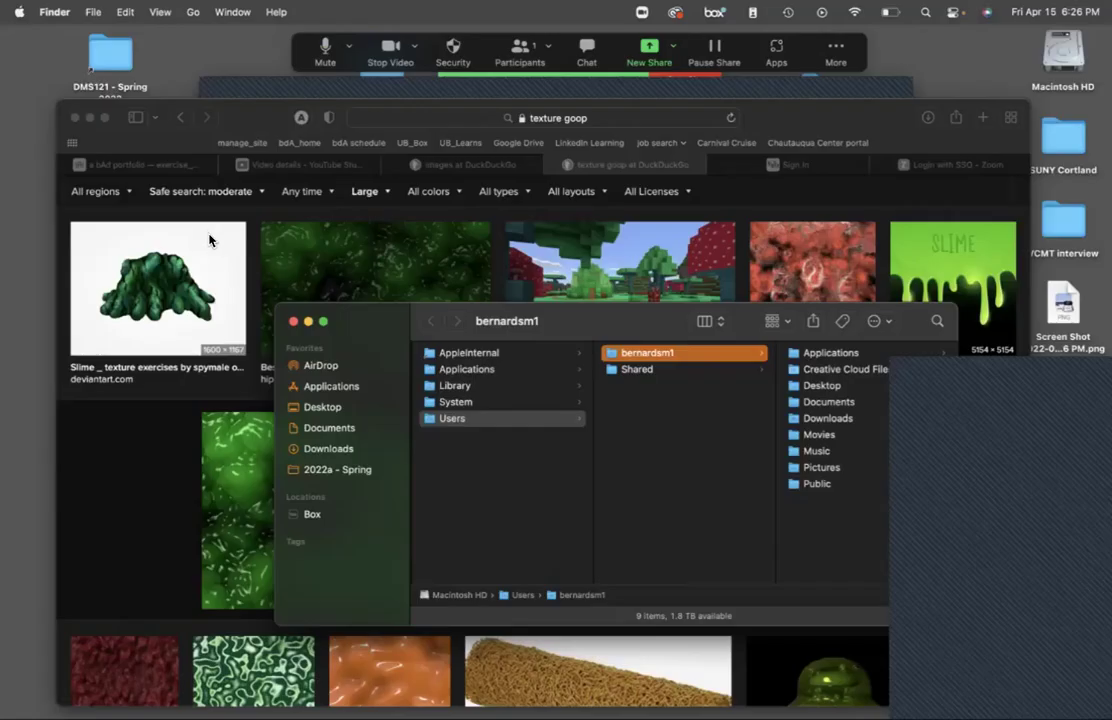
{"action": "left_click", "coordinate": [324, 408]}
{"action": "left_click", "coordinate": [480, 434]}
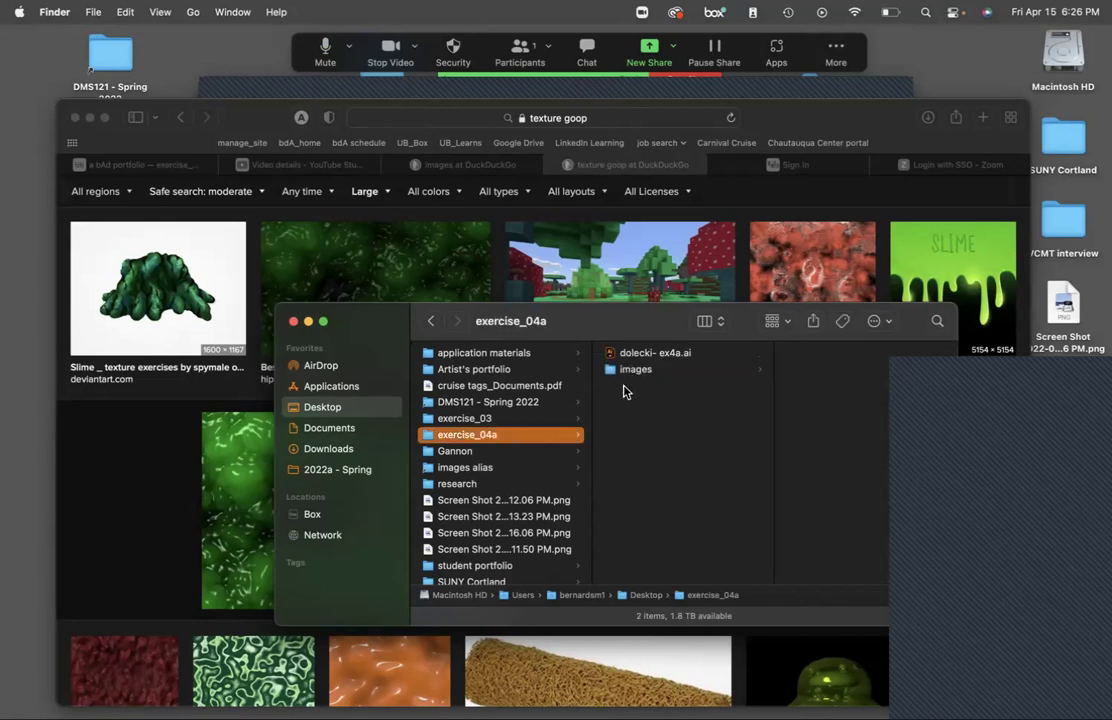
{"action": "double_click", "coordinate": [650, 353]}
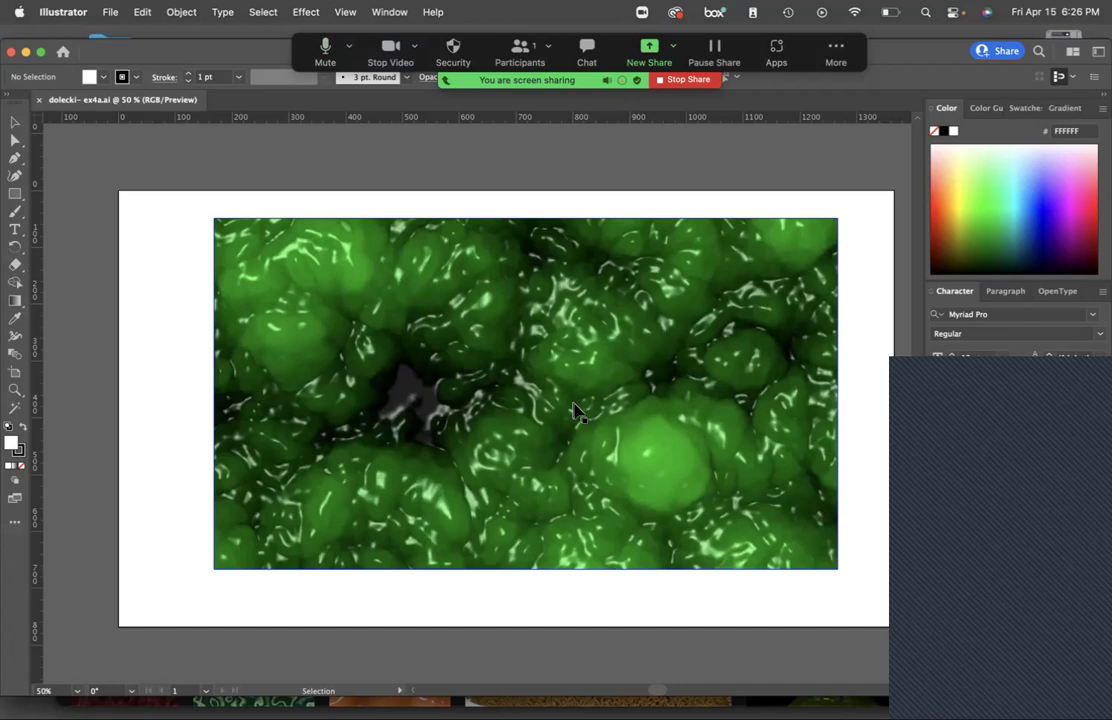
Place horse.jpeg unlinked as a small image about 115 px wide over the artboard's left edge.
{"action": "left_click", "coordinate": [575, 410]}
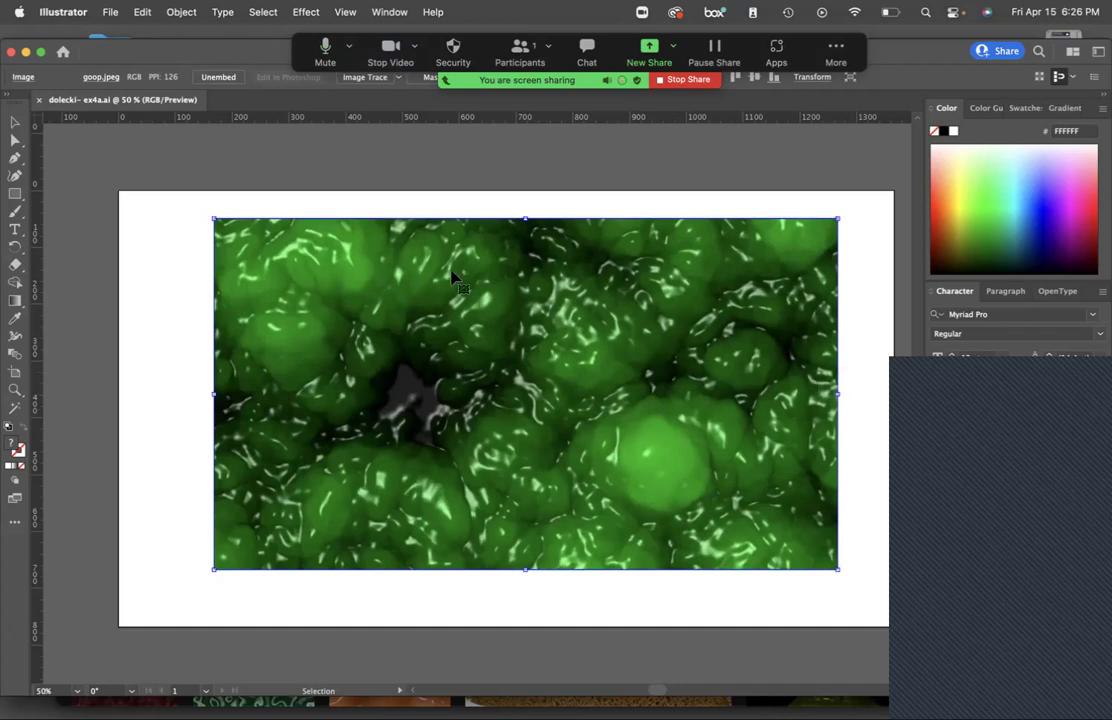
{"action": "left_click", "coordinate": [160, 305]}
{"action": "left_click", "coordinate": [108, 16]}
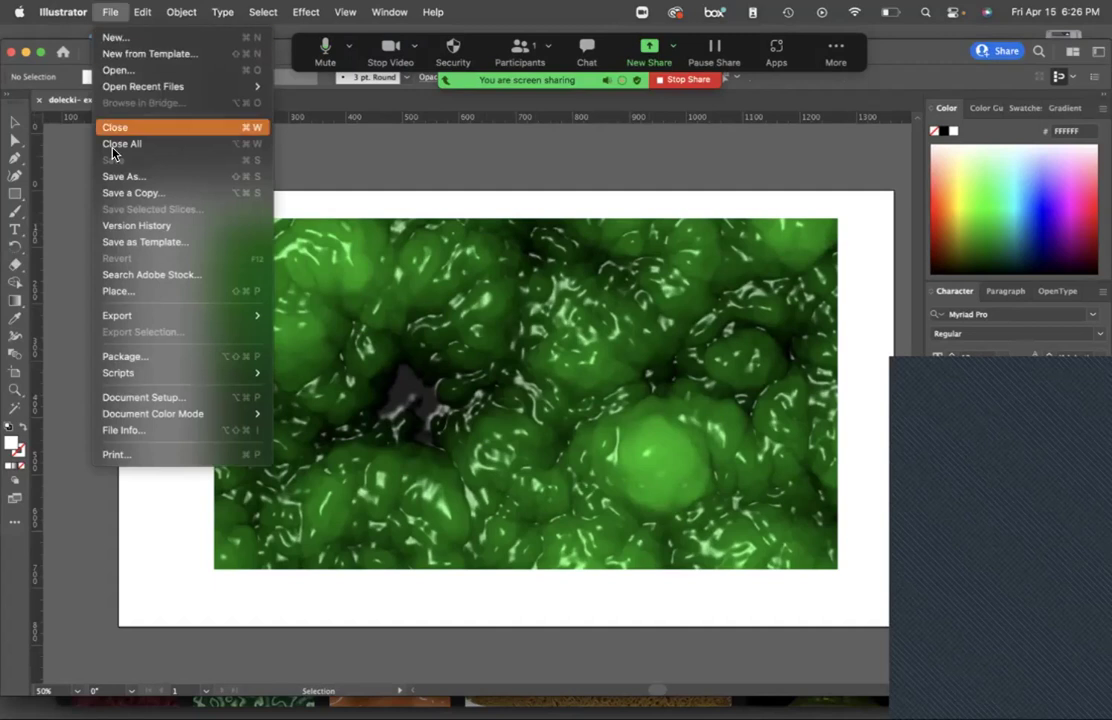
{"action": "left_click", "coordinate": [129, 290]}
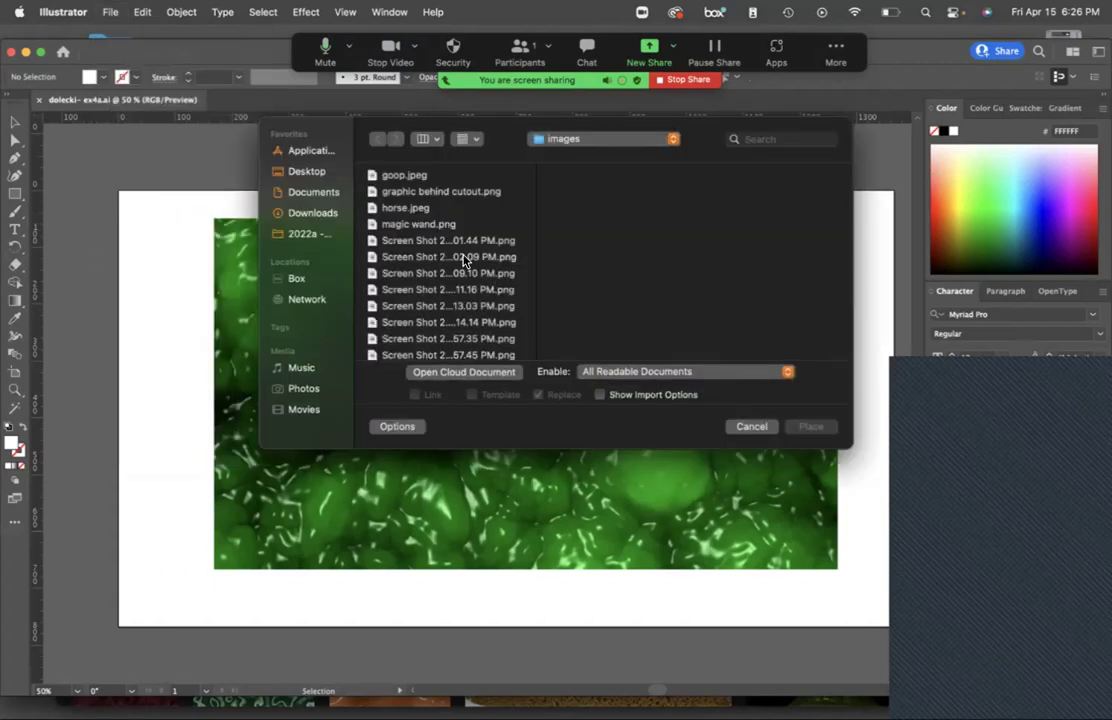
{"action": "left_click", "coordinate": [403, 175]}
{"action": "left_click", "coordinate": [400, 207]}
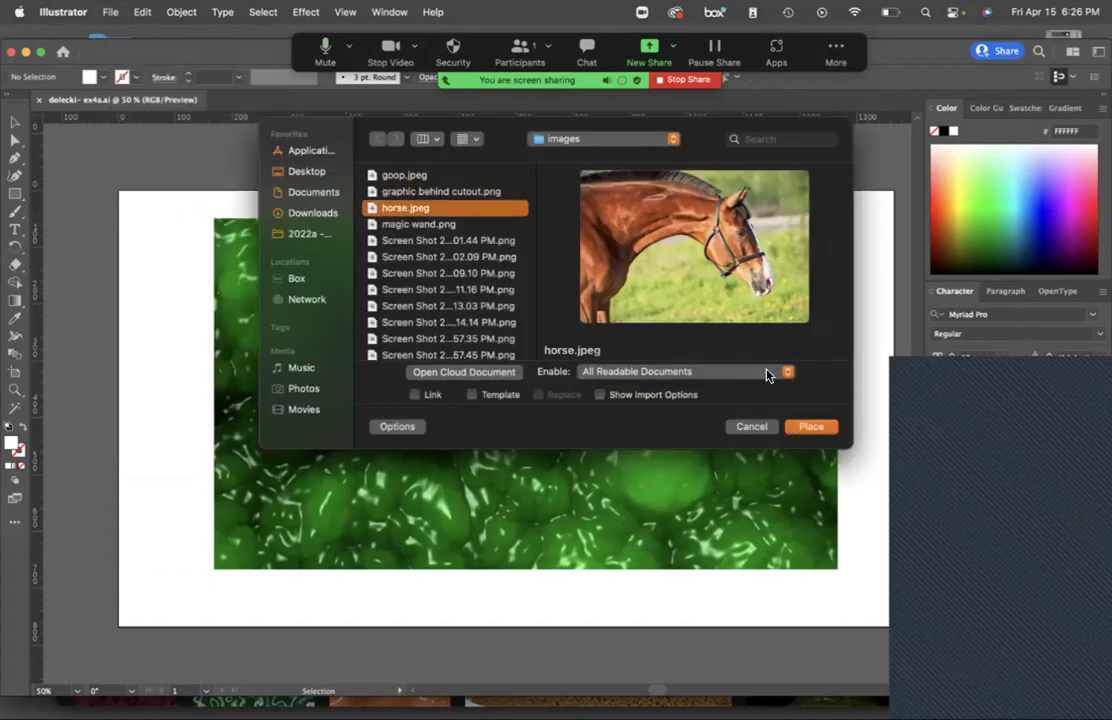
{"action": "left_click", "coordinate": [811, 426]}
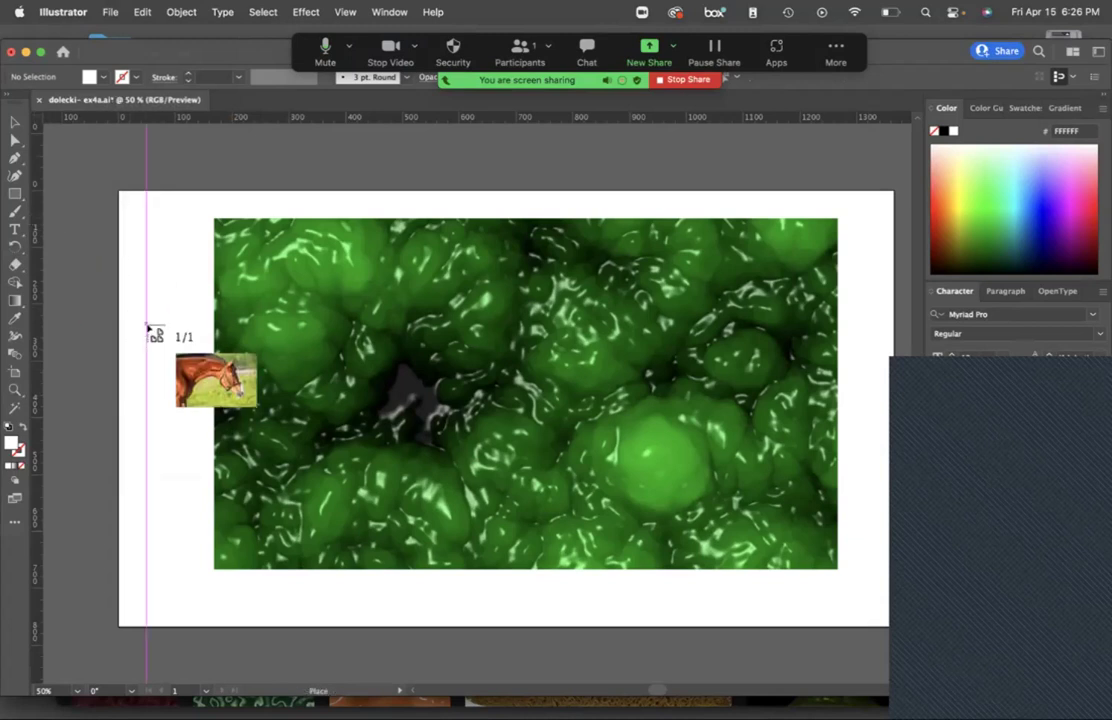
{"action": "left_click_drag", "start_coordinate": [114, 281], "coordinate": [180, 323]}
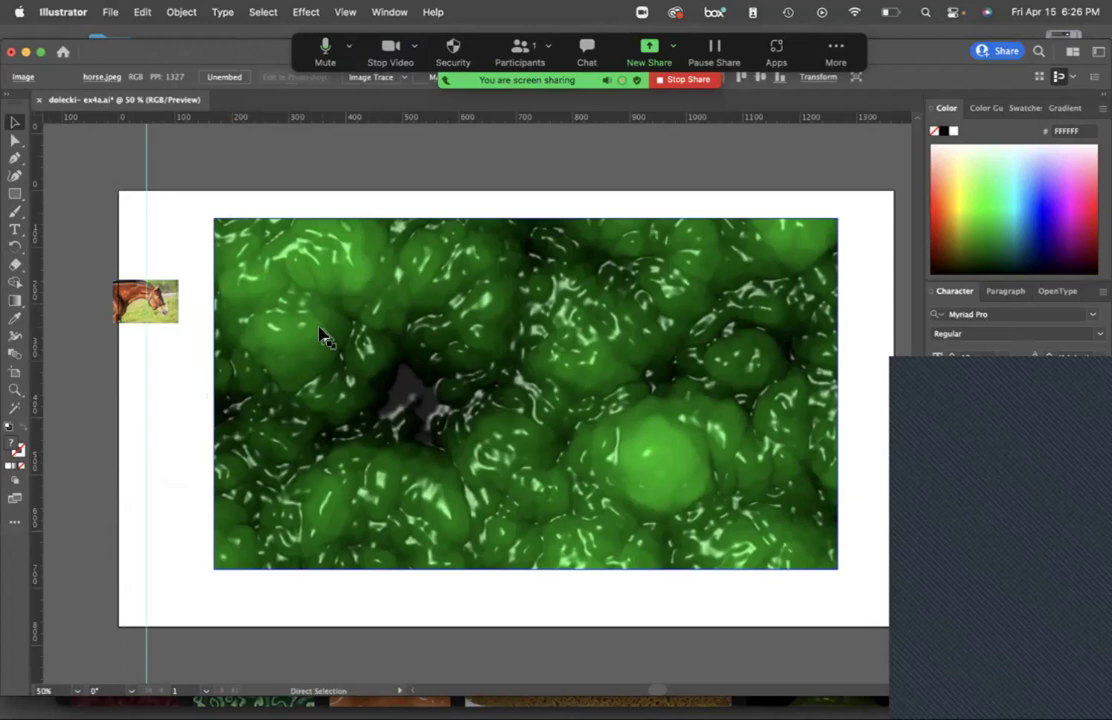
Select the horse image at 200% zoom and turn on the display of selection edges.
{"action": "left_click", "coordinate": [165, 255]}
{"action": "left_click", "coordinate": [167, 296]}
{"action": "key", "text": "super+equal"}
{"action": "key", "text": "super+equal"}
{"action": "key", "text": "super+equal"}
{"action": "key", "text": "super+equal"}
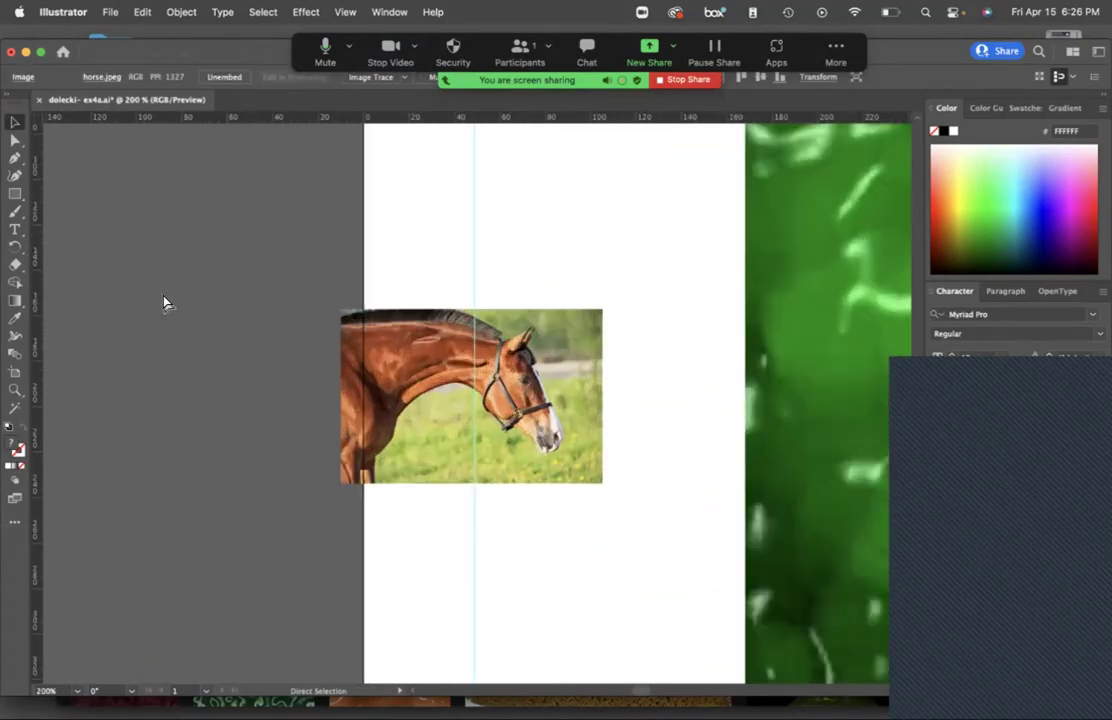
{"action": "left_click", "coordinate": [565, 288]}
{"action": "left_click", "coordinate": [543, 350]}
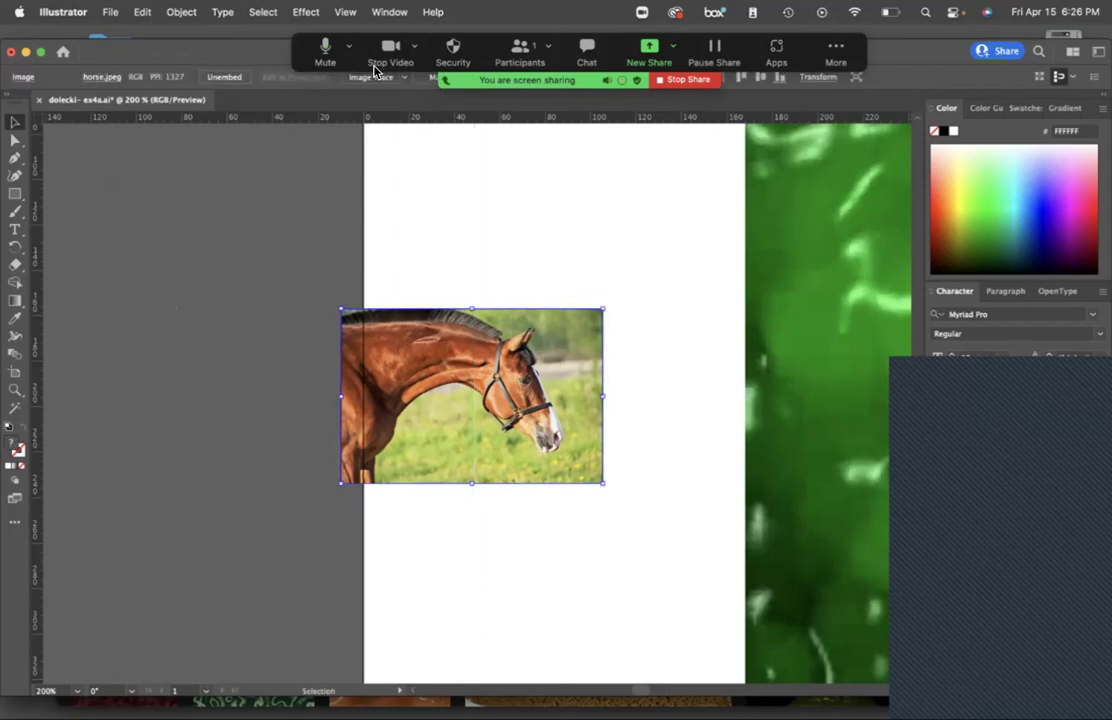
{"action": "left_click", "coordinate": [345, 12]}
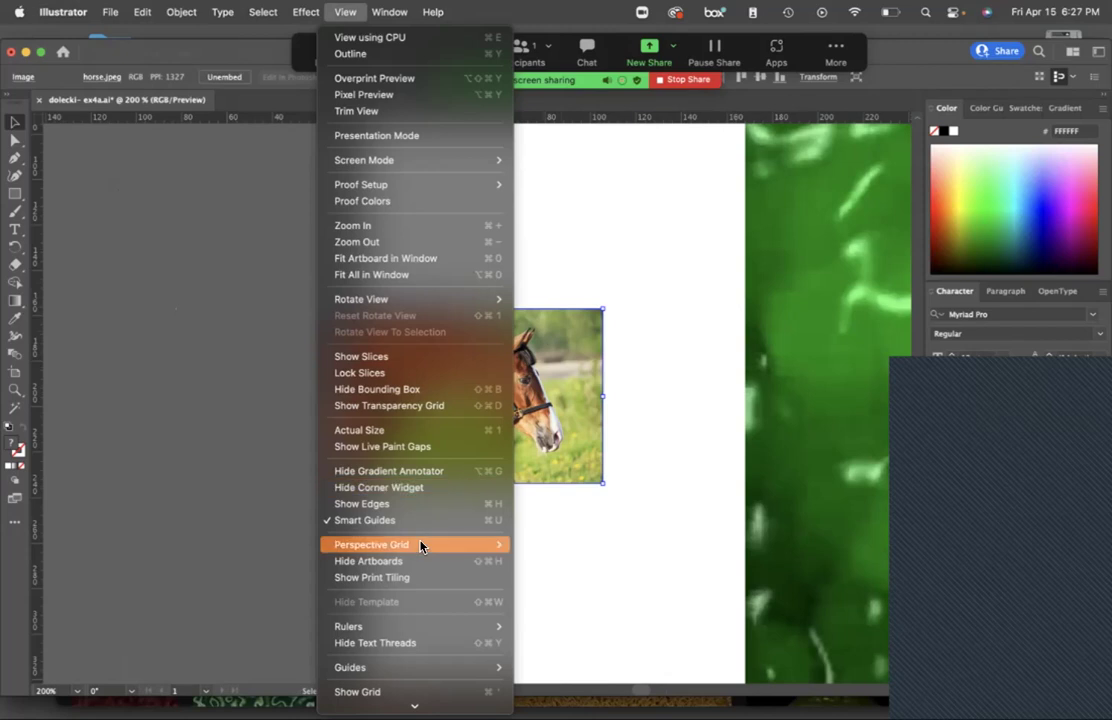
{"action": "mouse_move", "coordinate": [420, 548]}
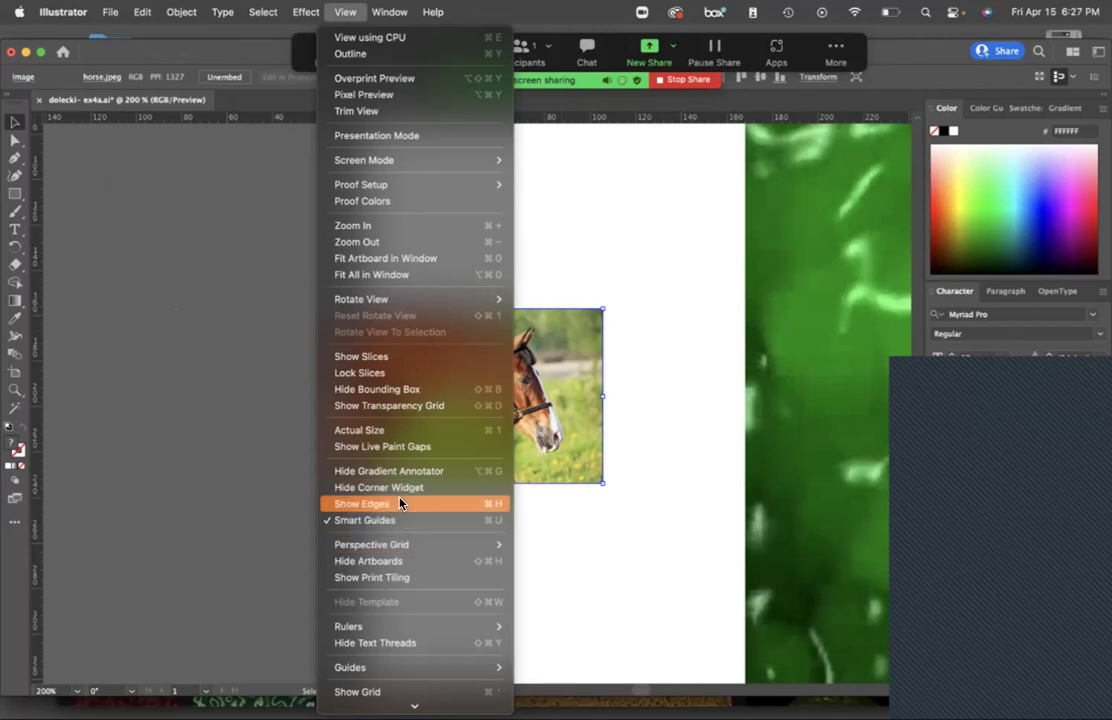
{"action": "left_click", "coordinate": [400, 504]}
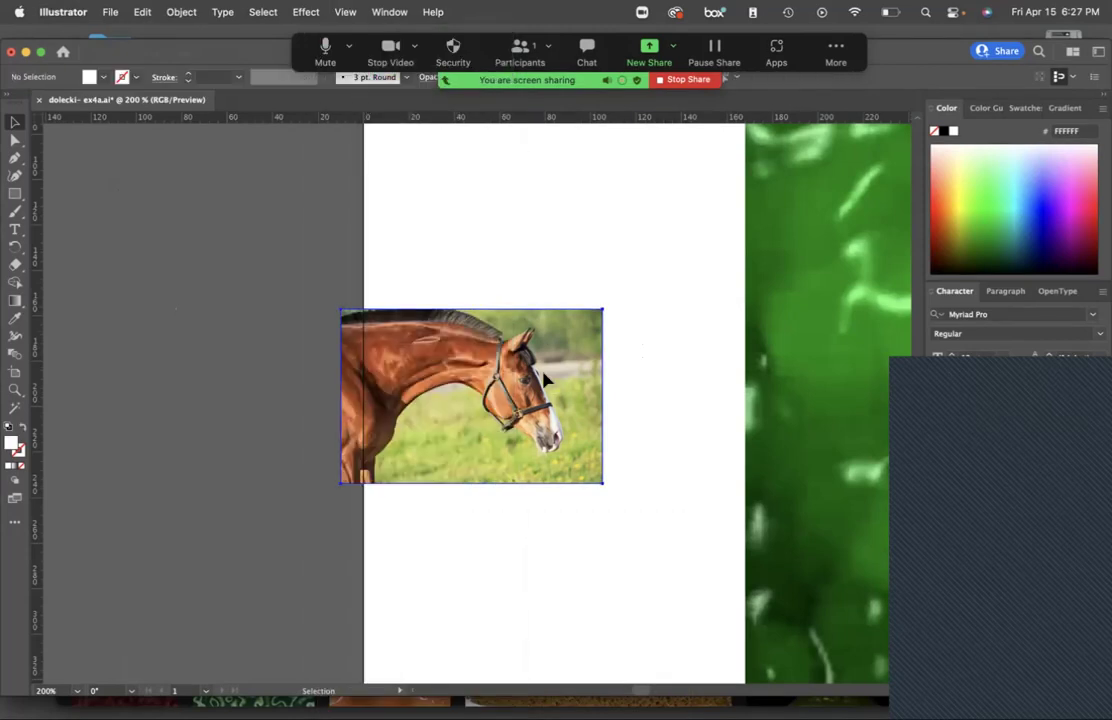
{"action": "left_click", "coordinate": [345, 13]}
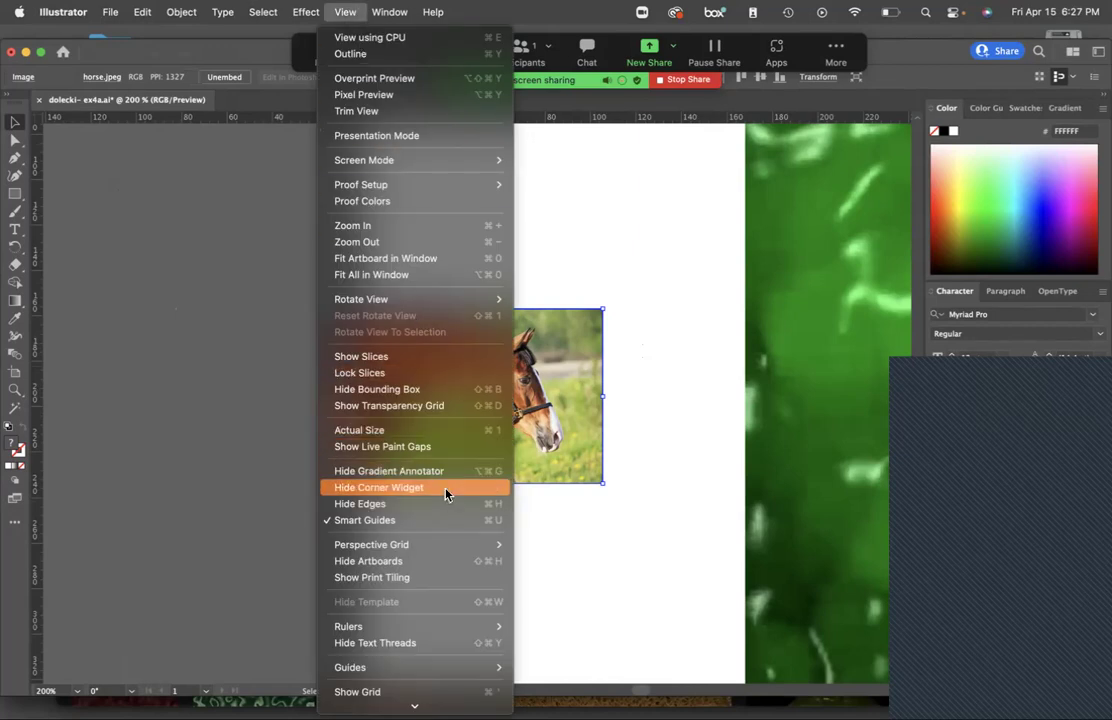
Turn on print tiling, and display the transparency grid behind the artwork briefly before hiding it again.
{"action": "left_click", "coordinate": [432, 578]}
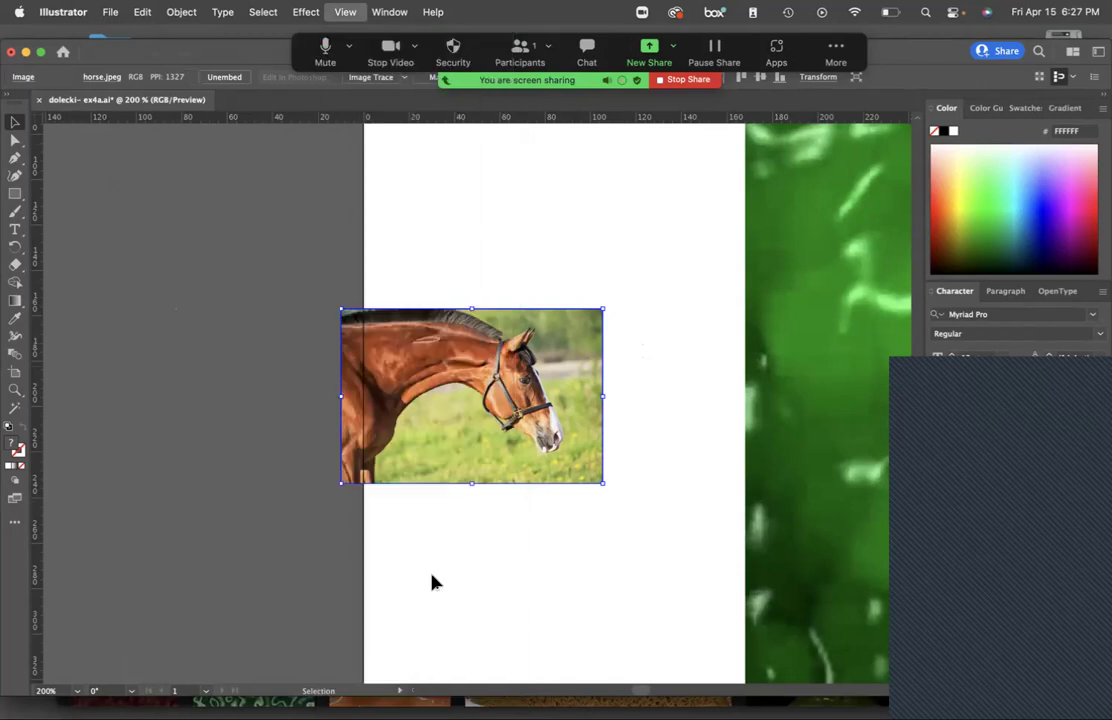
{"action": "left_click", "coordinate": [345, 12]}
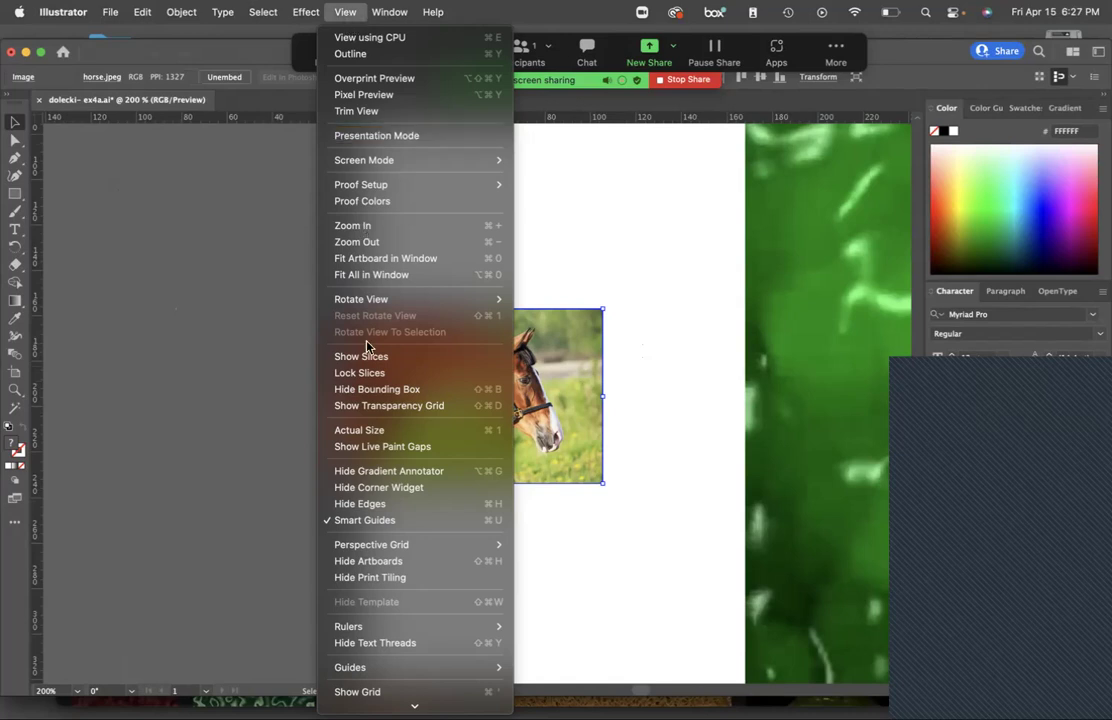
{"action": "mouse_move", "coordinate": [414, 706]}
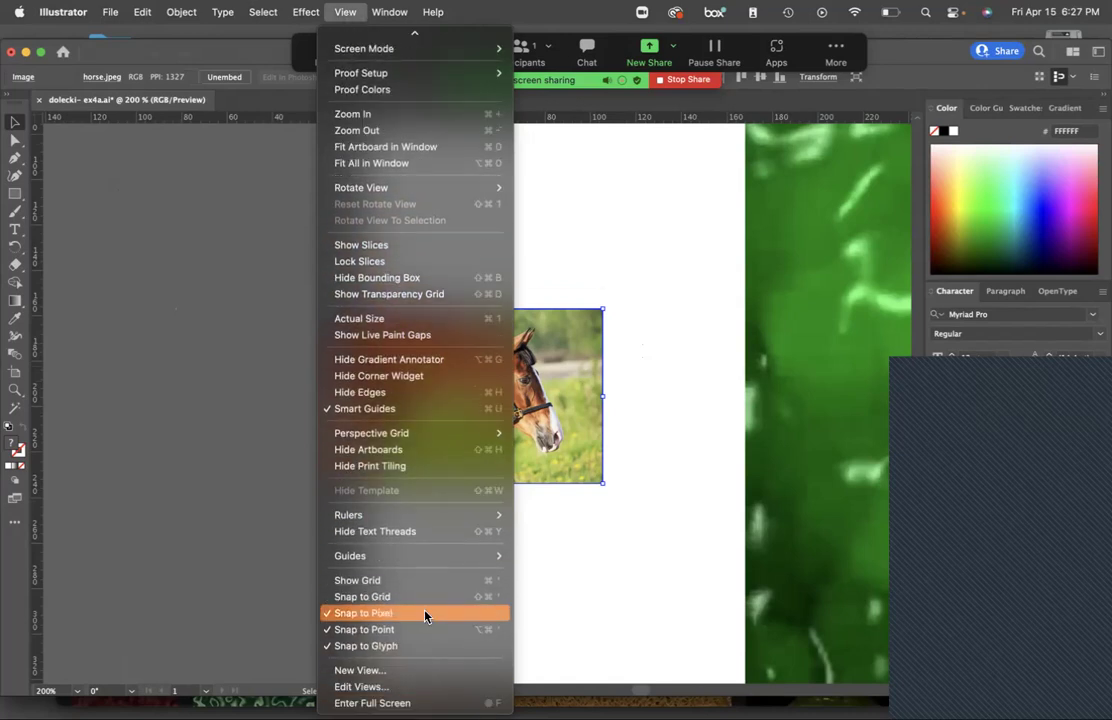
{"action": "mouse_move", "coordinate": [427, 556]}
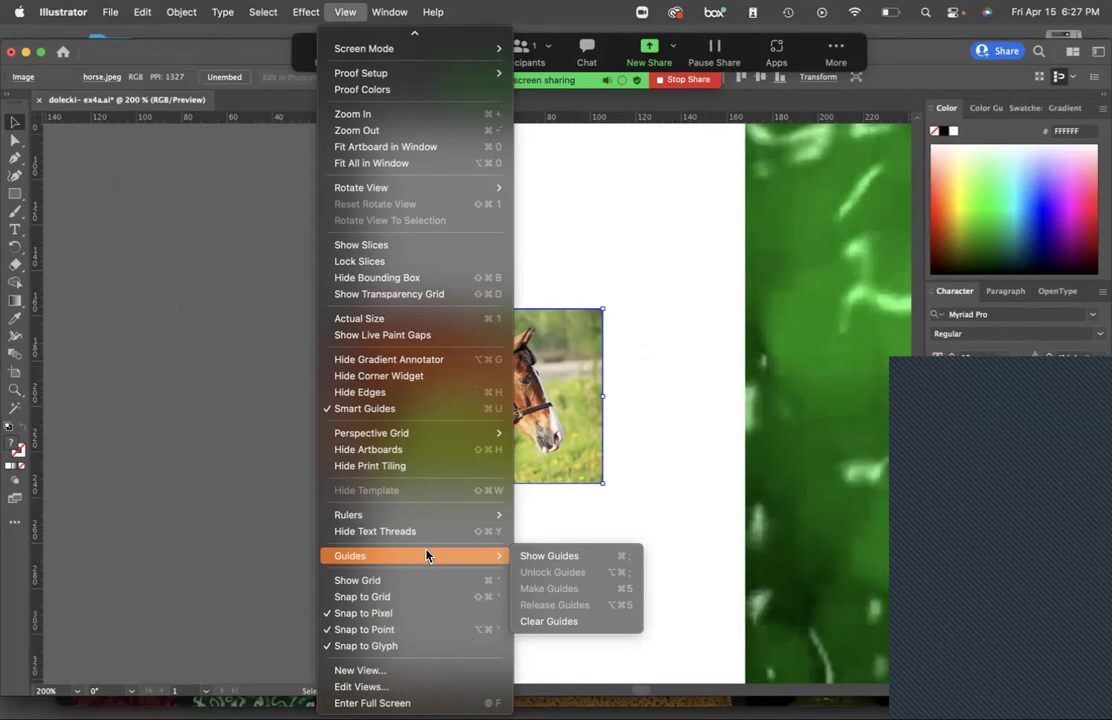
{"action": "left_click", "coordinate": [395, 295]}
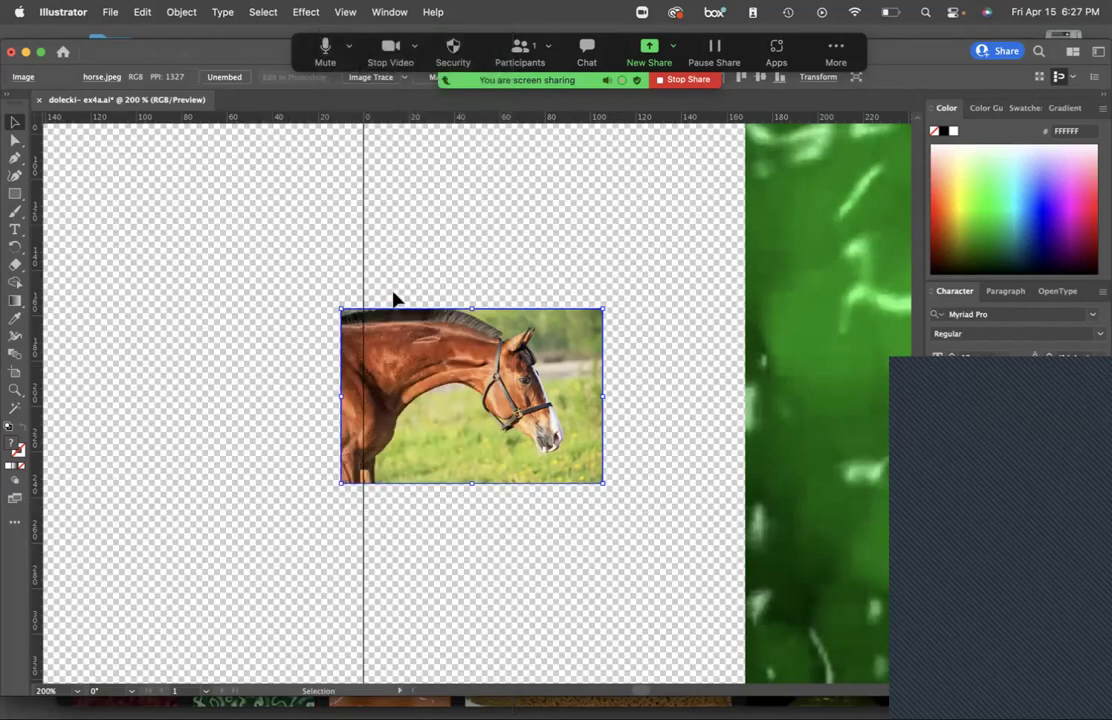
{"action": "left_click", "coordinate": [345, 12]}
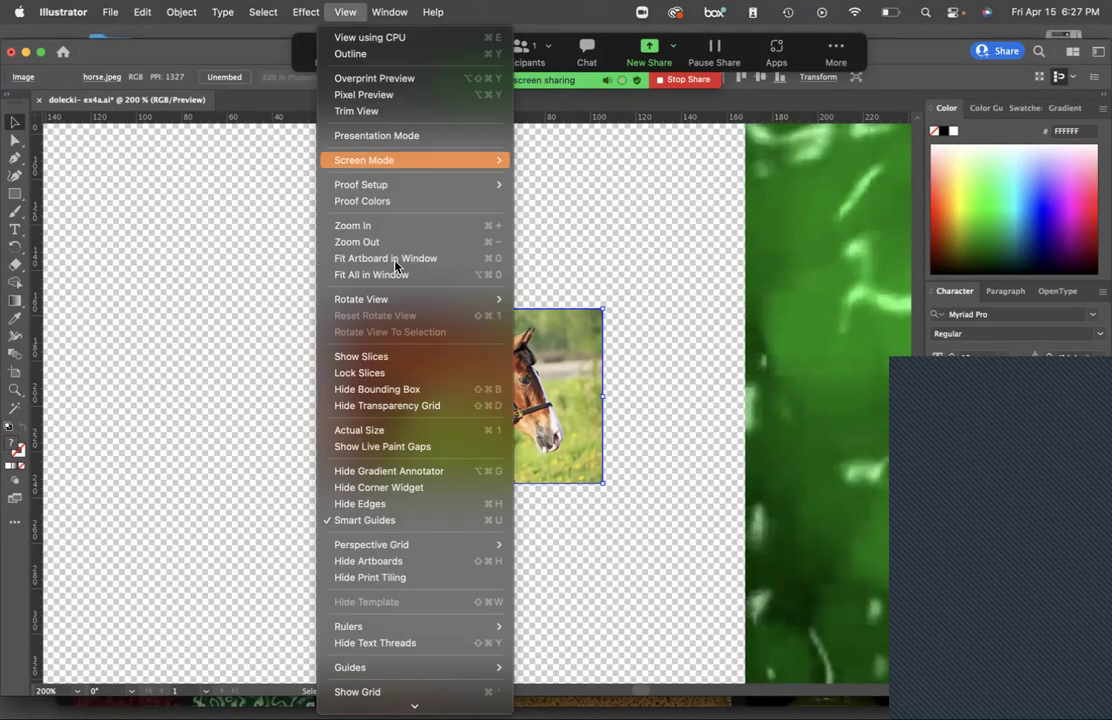
{"action": "left_click", "coordinate": [409, 405]}
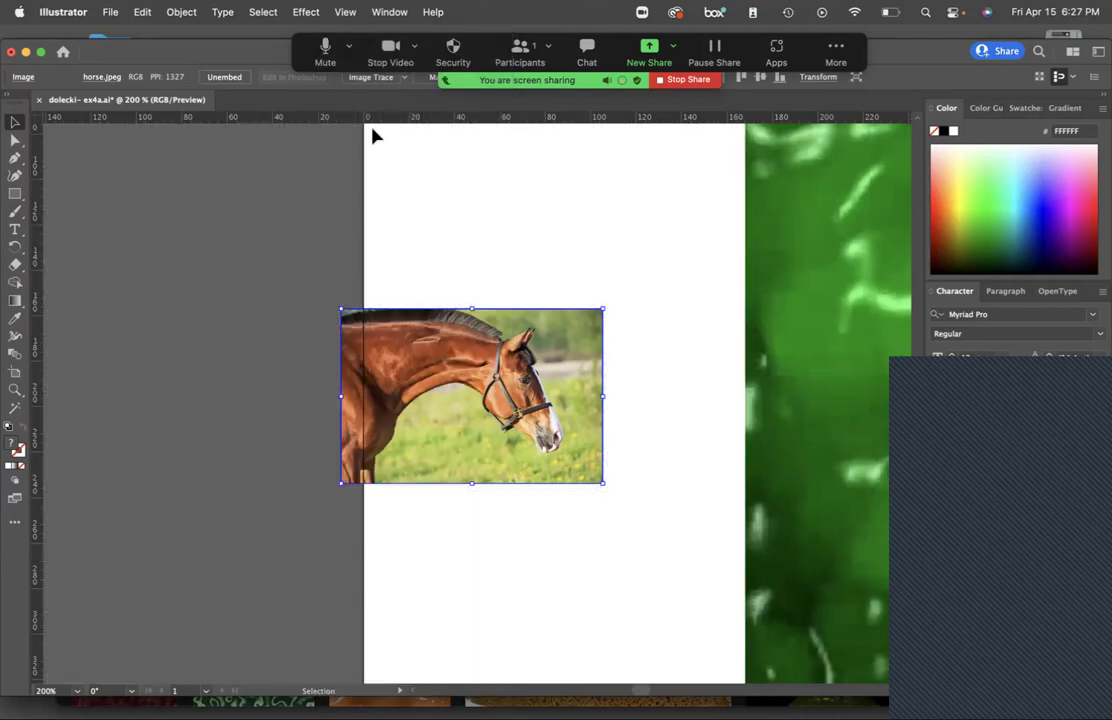
Hide the bounding box around the selected horse image and show it again.
{"action": "left_click", "coordinate": [345, 14]}
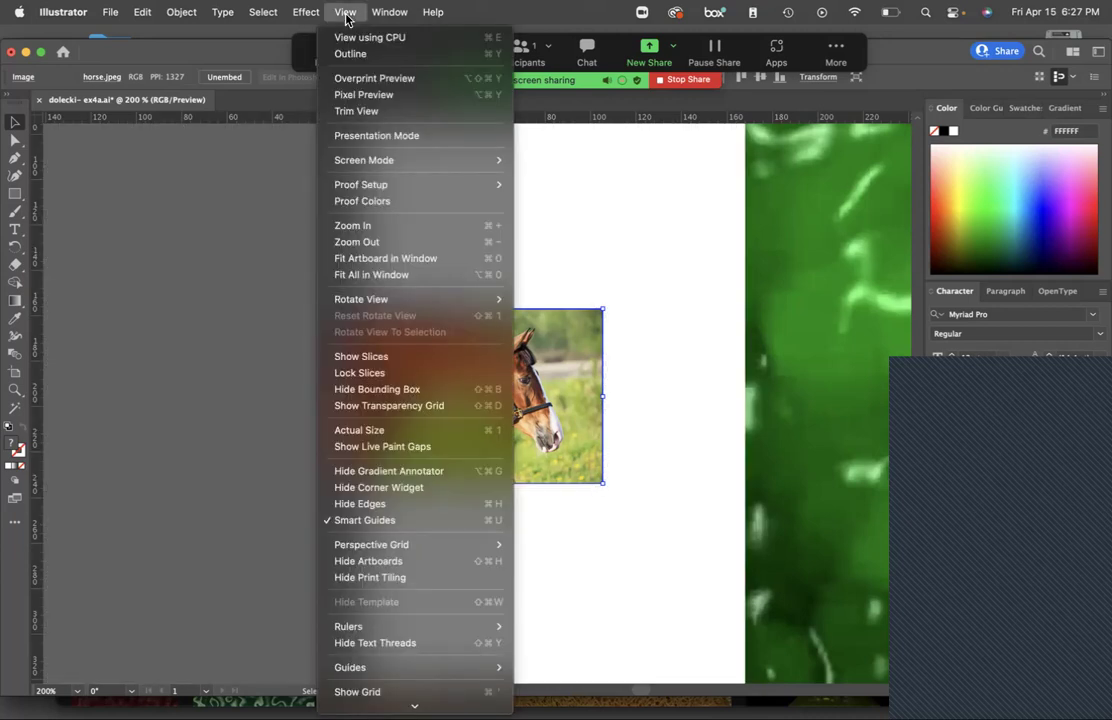
{"action": "left_click", "coordinate": [408, 392]}
{"action": "left_click", "coordinate": [422, 278]}
{"action": "left_click", "coordinate": [425, 332]}
{"action": "left_click", "coordinate": [346, 13]}
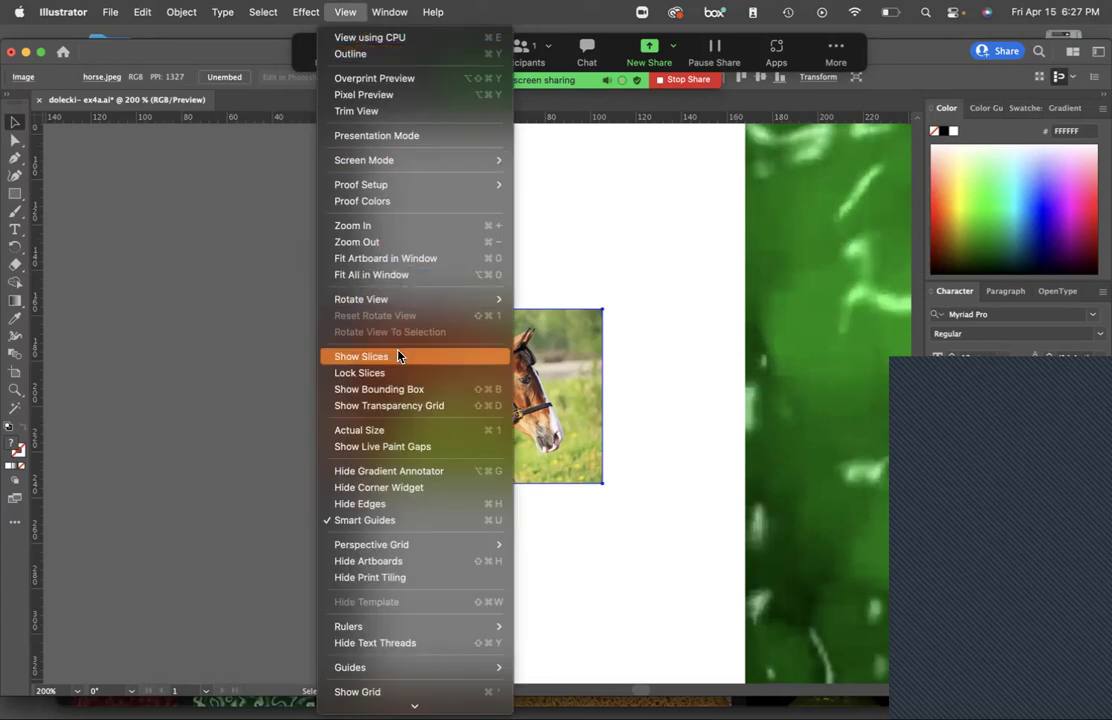
{"action": "left_click", "coordinate": [400, 392]}
Turn on the display of live paint gaps and look through the remaining view options.
{"action": "left_click", "coordinate": [345, 12]}
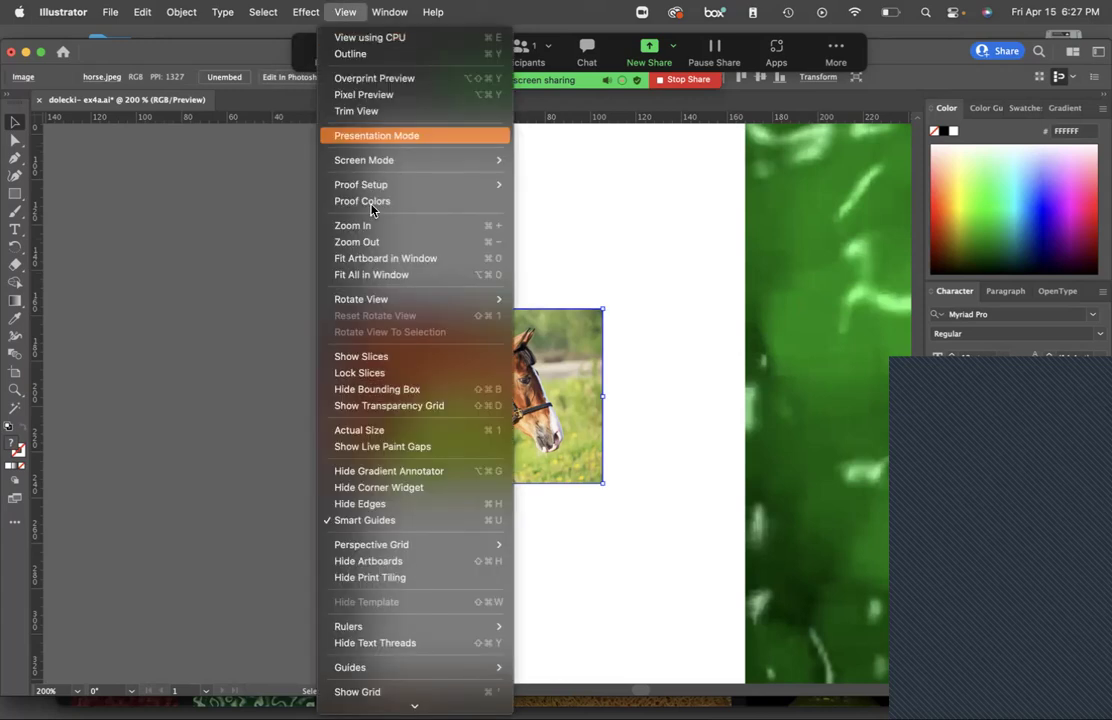
{"action": "left_click", "coordinate": [425, 456]}
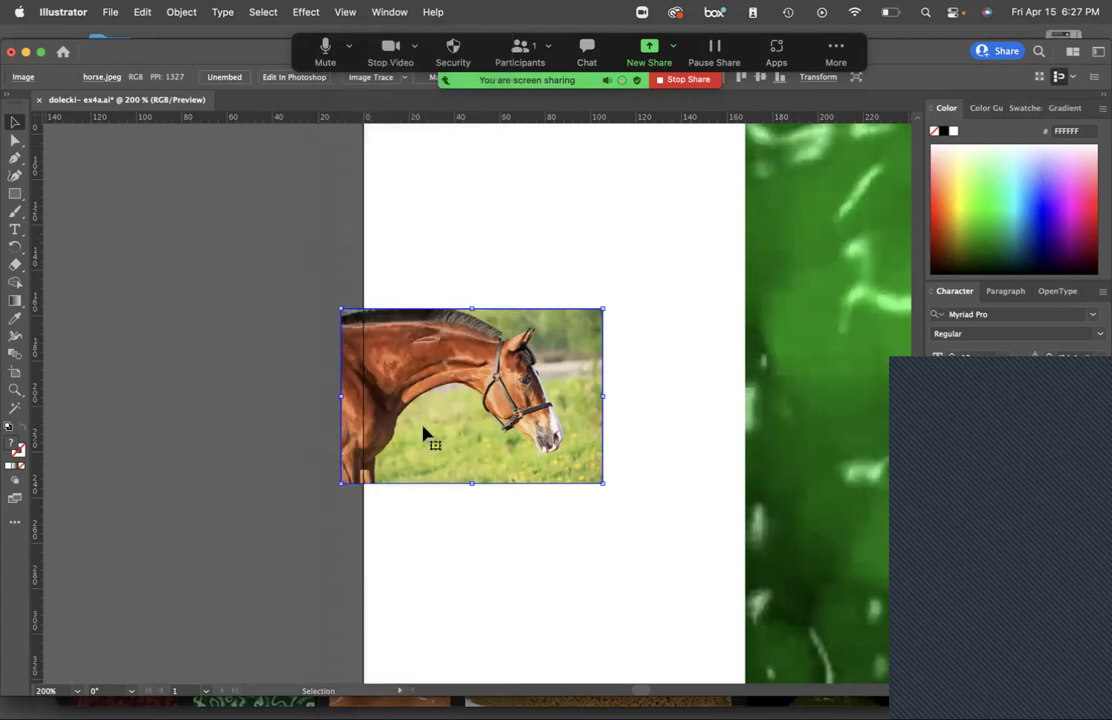
{"action": "left_click", "coordinate": [345, 12]}
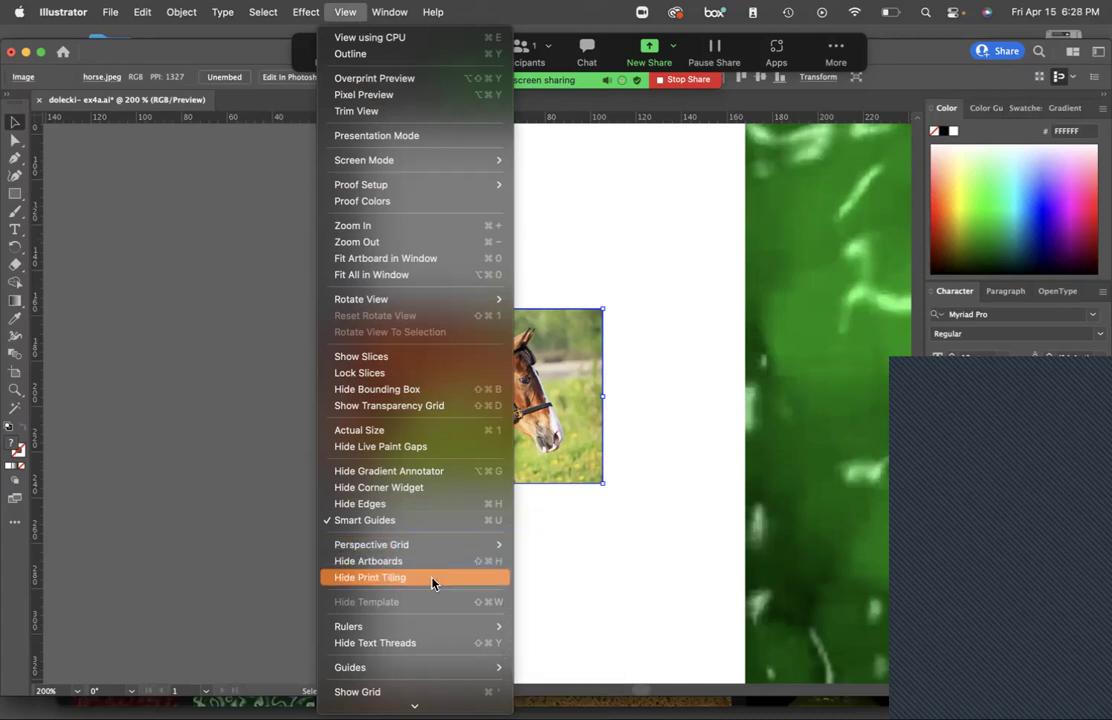
{"action": "scroll", "coordinate": [453, 653], "scroll_direction": "down", "scroll_amount": 4}
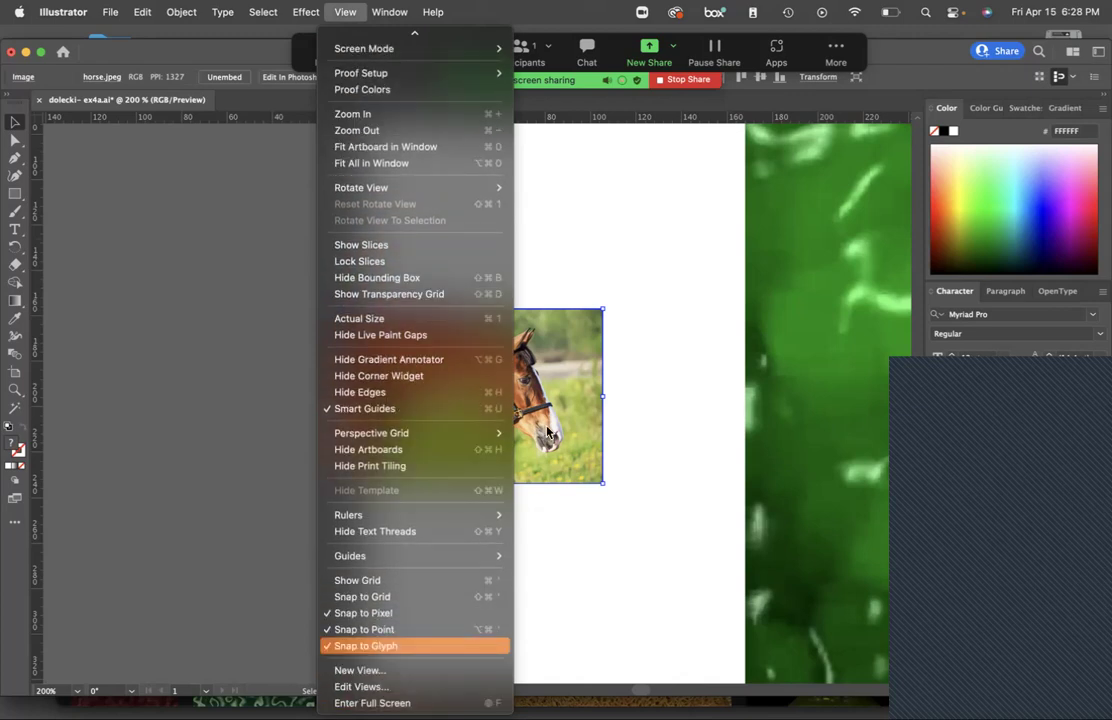
{"action": "left_click", "coordinate": [610, 293]}
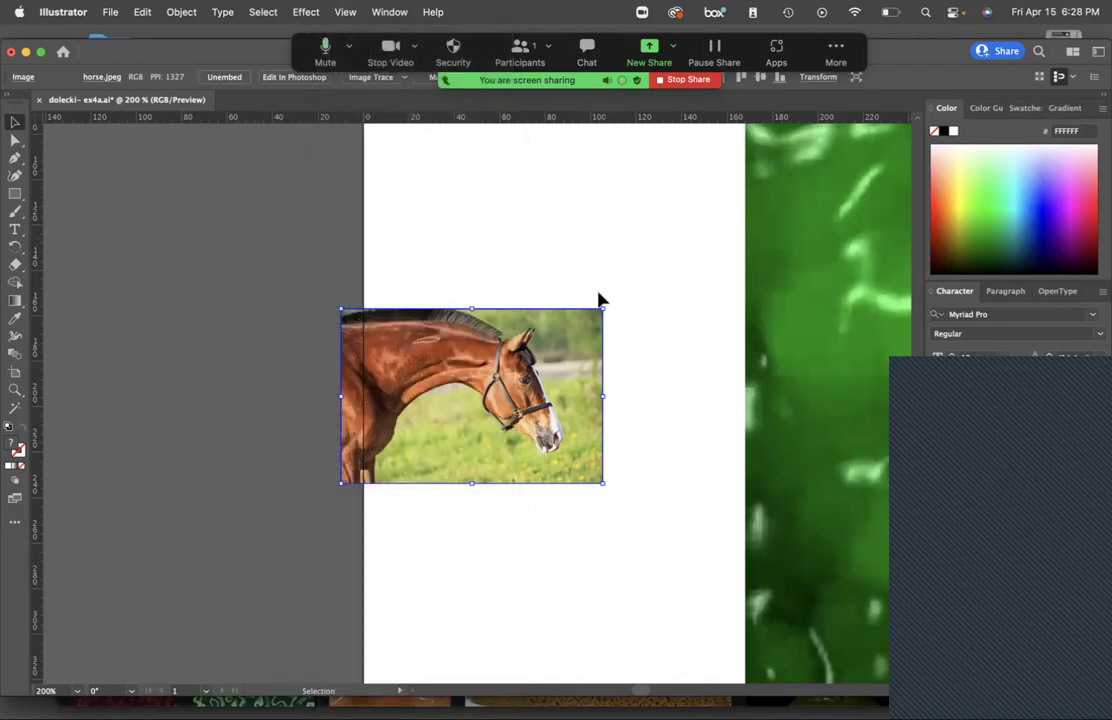
Delete the small horse image from the artboard's left edge.
{"action": "key", "text": "super+minus"}
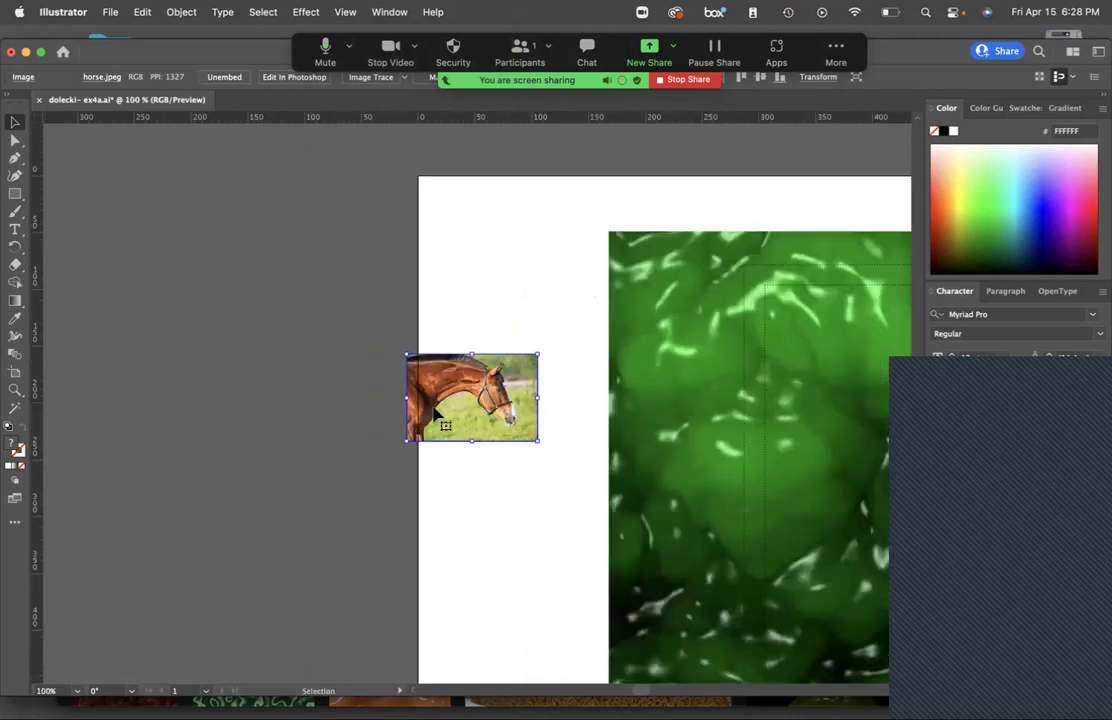
{"action": "left_click_drag", "start_coordinate": [586, 355], "coordinate": [222, 293]}
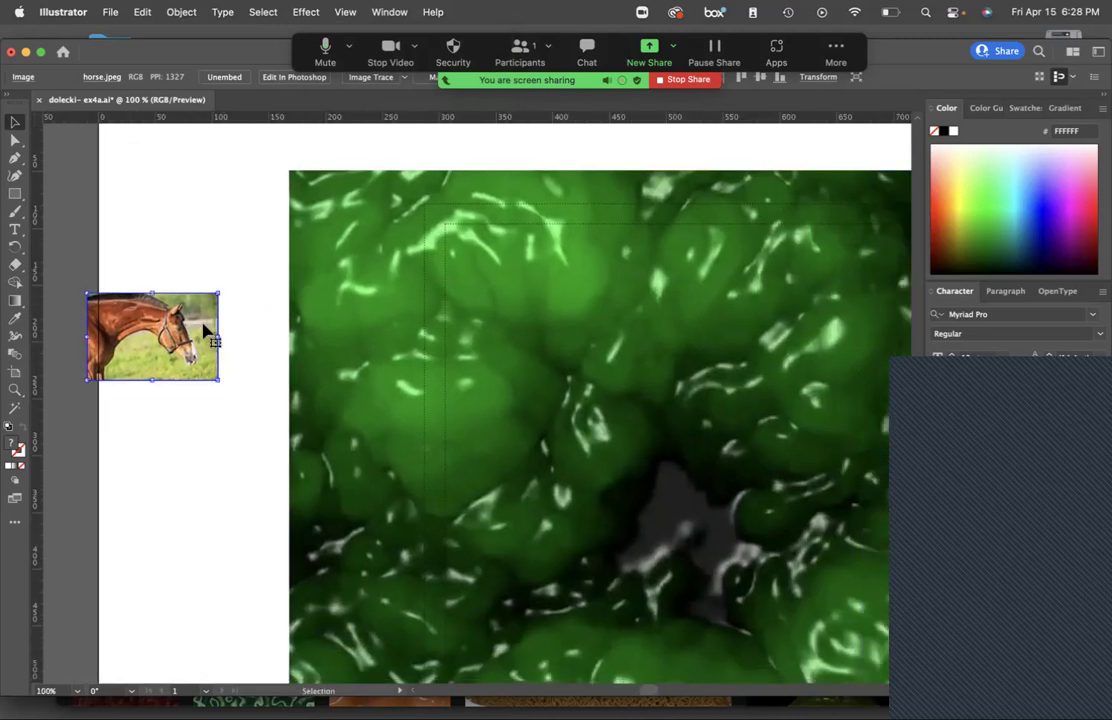
{"action": "key", "text": "Delete"}
Select the goop image at 50% zoom and move it down past the artboard's lower edge to uncover the print tiling lines.
{"action": "left_click_drag", "start_coordinate": [551, 367], "coordinate": [339, 332]}
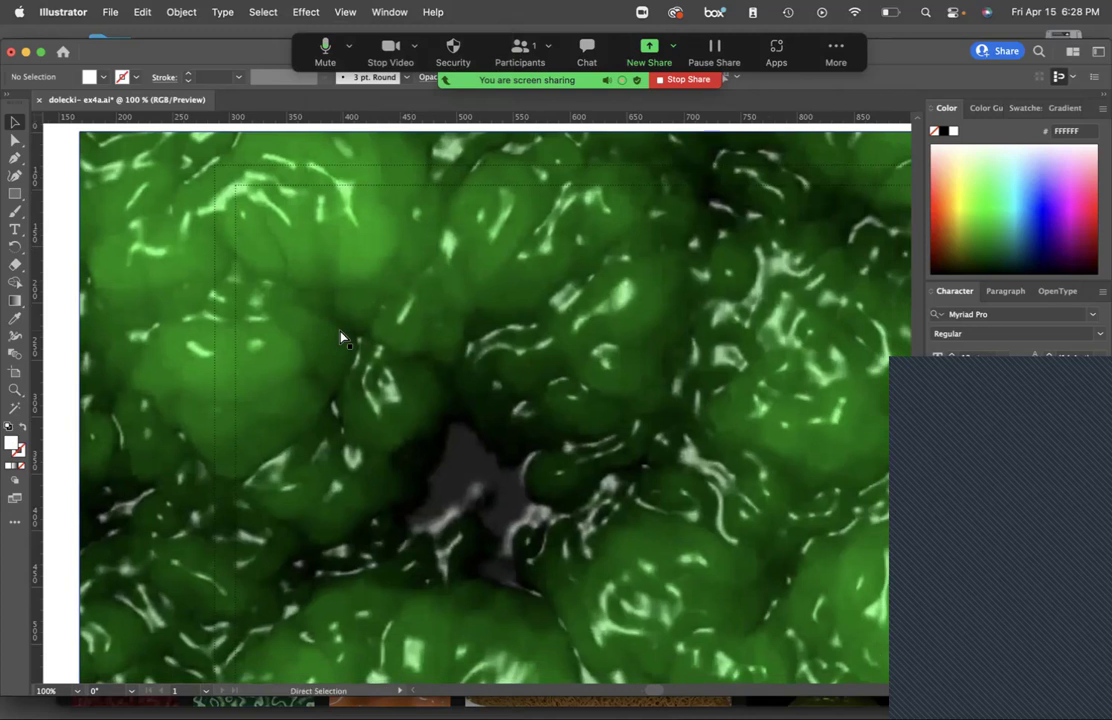
{"action": "key", "text": "super+minus"}
{"action": "key", "text": "super+minus"}
{"action": "left_click_drag", "start_coordinate": [566, 410], "coordinate": [407, 387]}
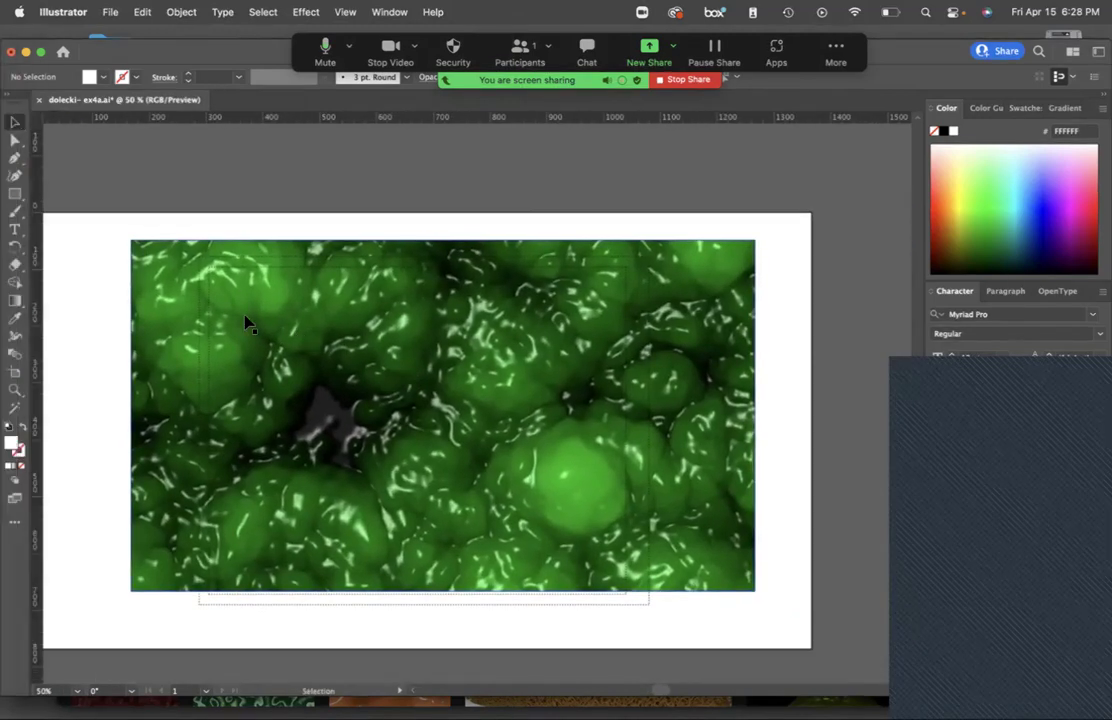
{"action": "left_click", "coordinate": [215, 280]}
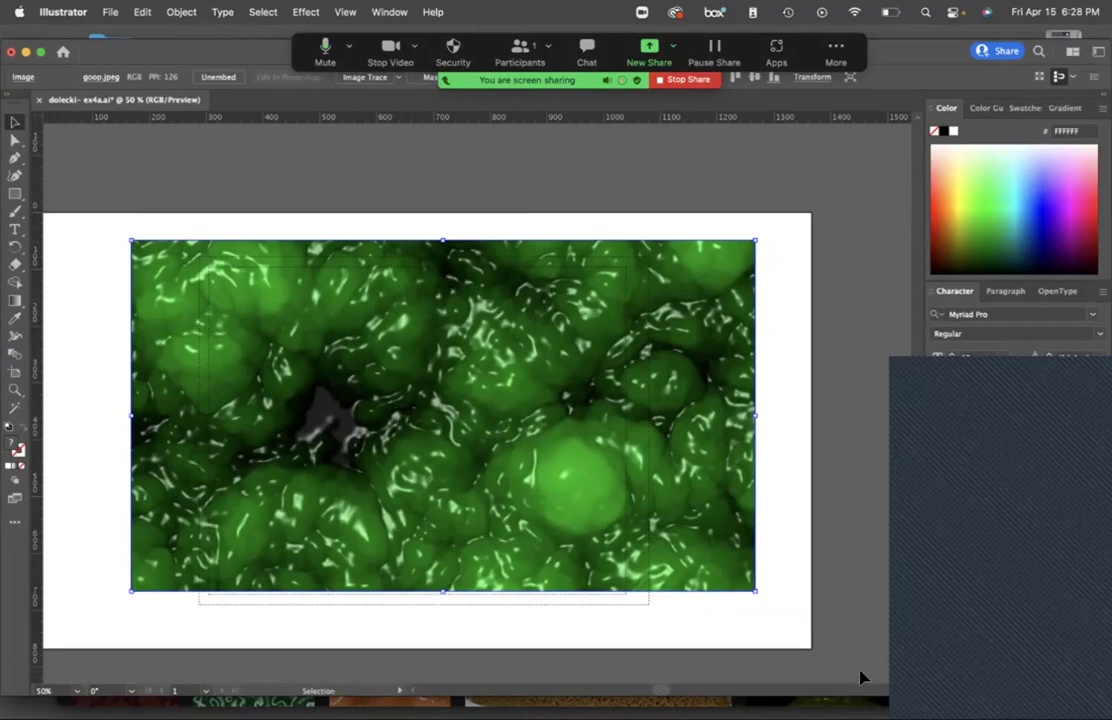
{"action": "left_click", "coordinate": [273, 603]}
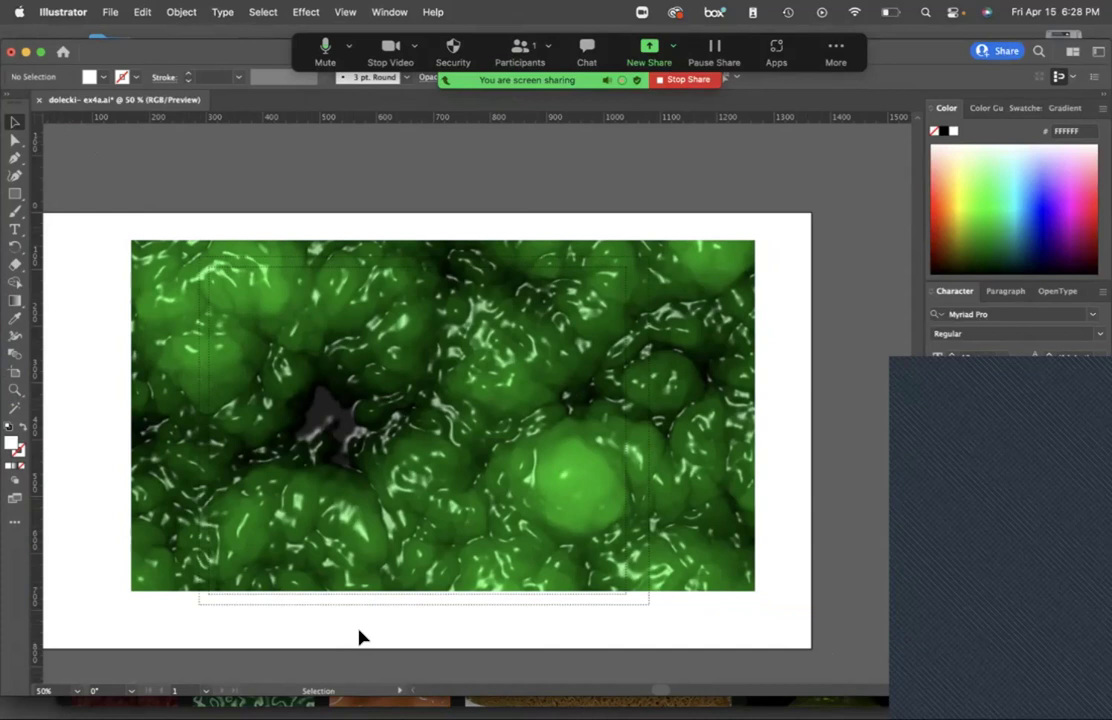
{"action": "left_click_drag", "start_coordinate": [695, 511], "coordinate": [651, 604]}
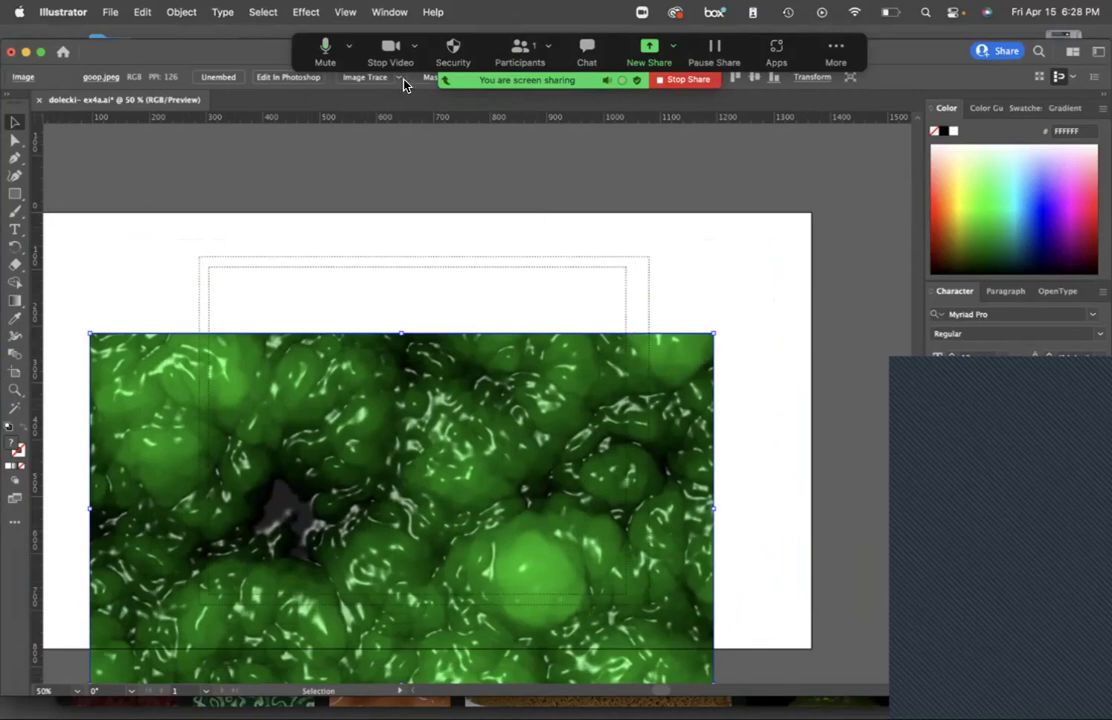
Hide the print tiling and move the goop image back up inside the artboard.
{"action": "left_click", "coordinate": [345, 12]}
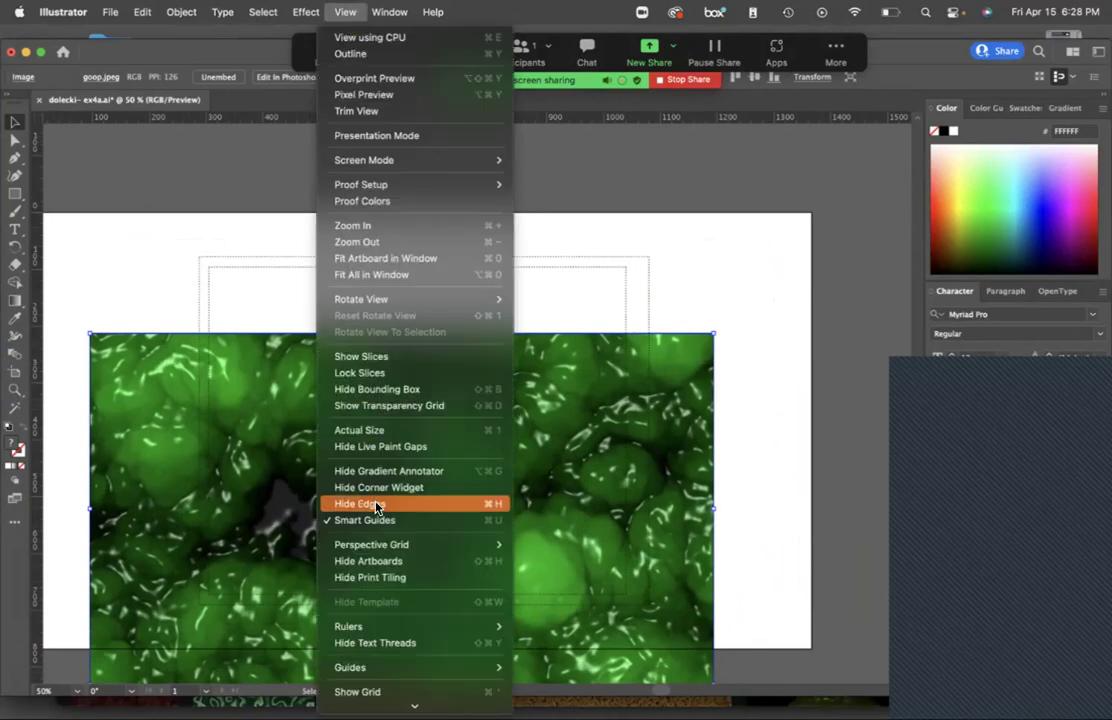
{"action": "left_click", "coordinate": [365, 577]}
{"action": "left_click_drag", "start_coordinate": [367, 467], "coordinate": [370, 385]}
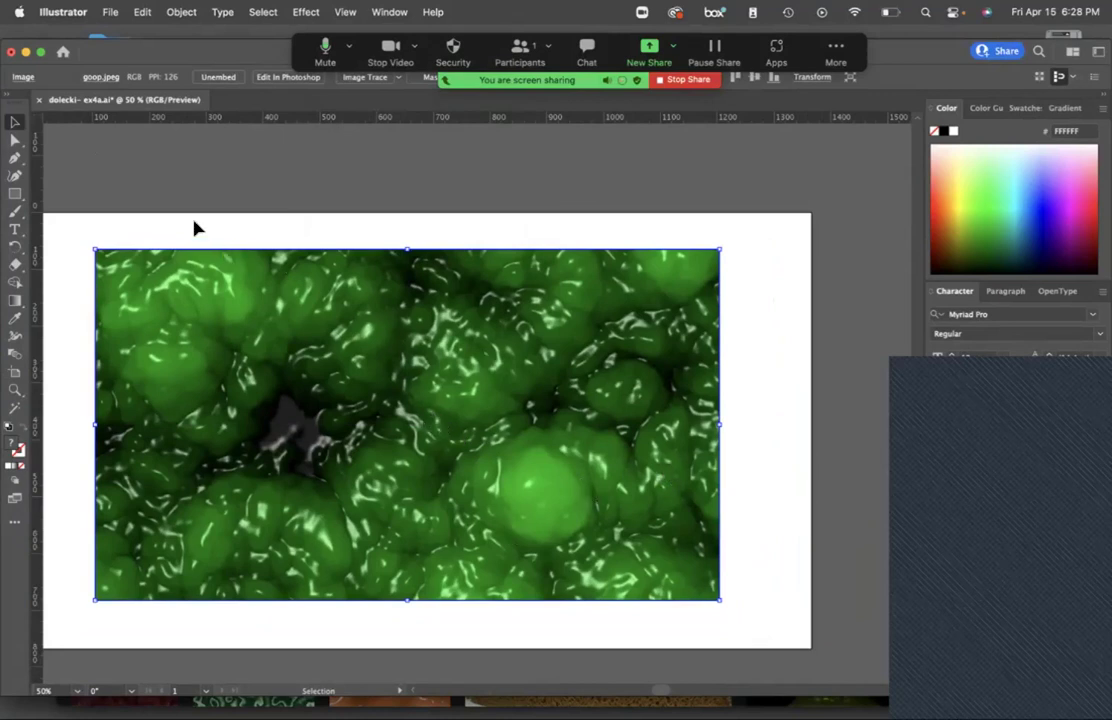
Reposition the goop image slightly by its upper-left corner anchor with the Direct Selection tool.
{"action": "left_click", "coordinate": [15, 140]}
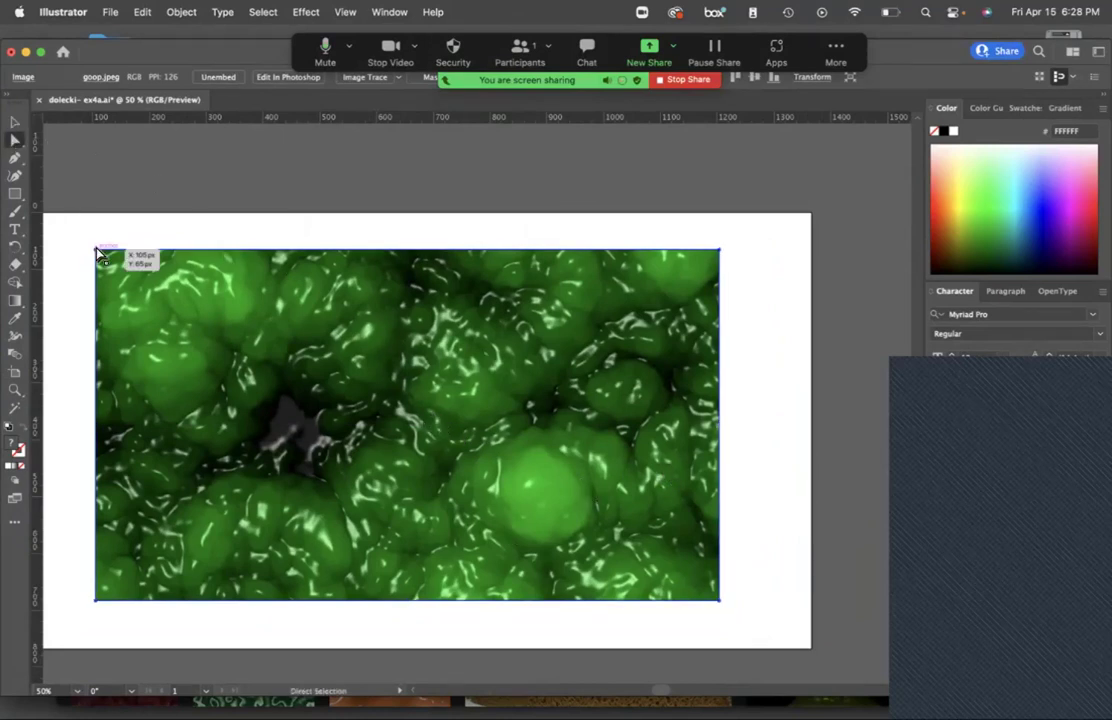
{"action": "left_click_drag", "start_coordinate": [95, 252], "coordinate": [119, 236]}
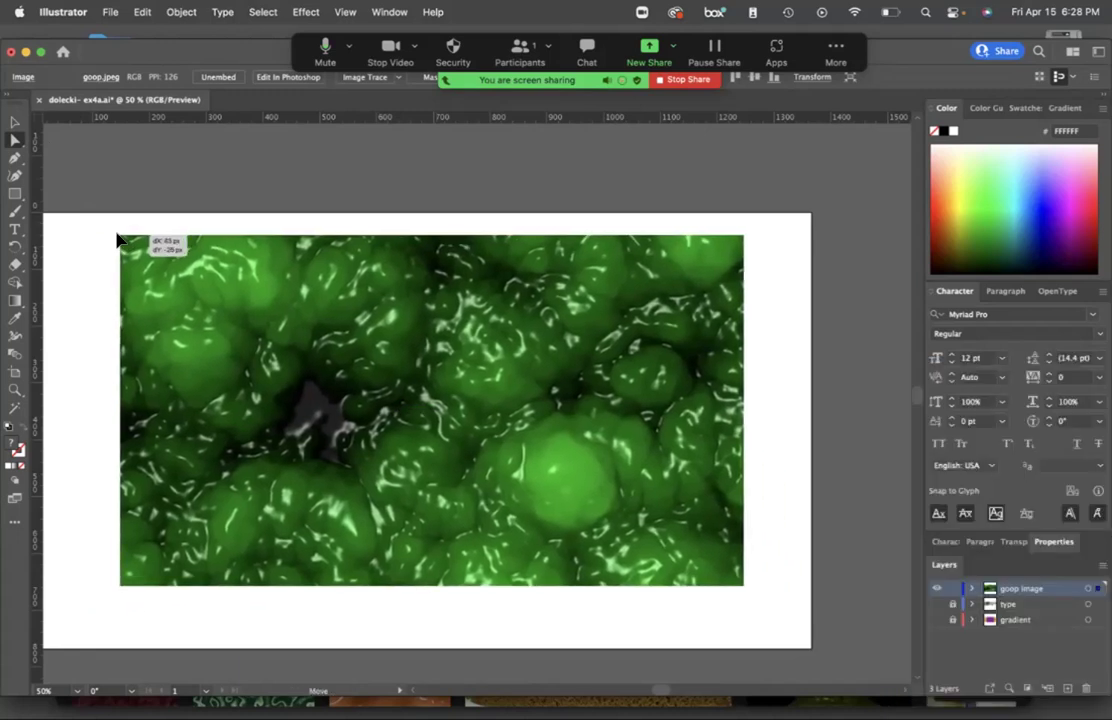
{"action": "left_click", "coordinate": [150, 223]}
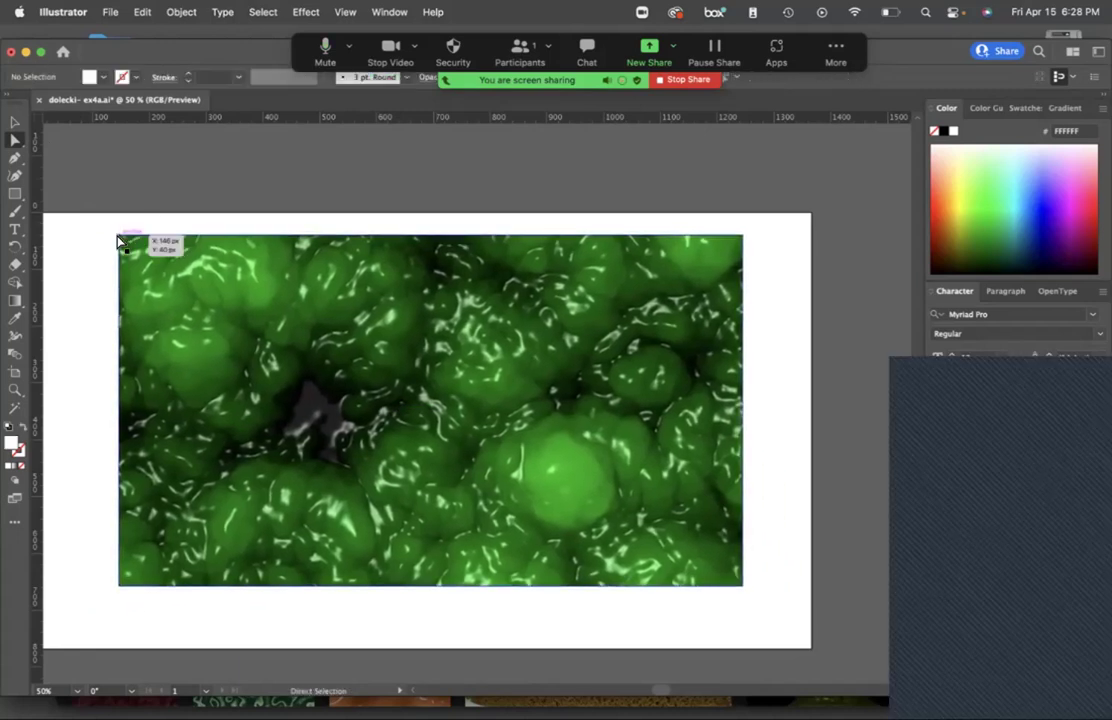
{"action": "left_click", "coordinate": [119, 236]}
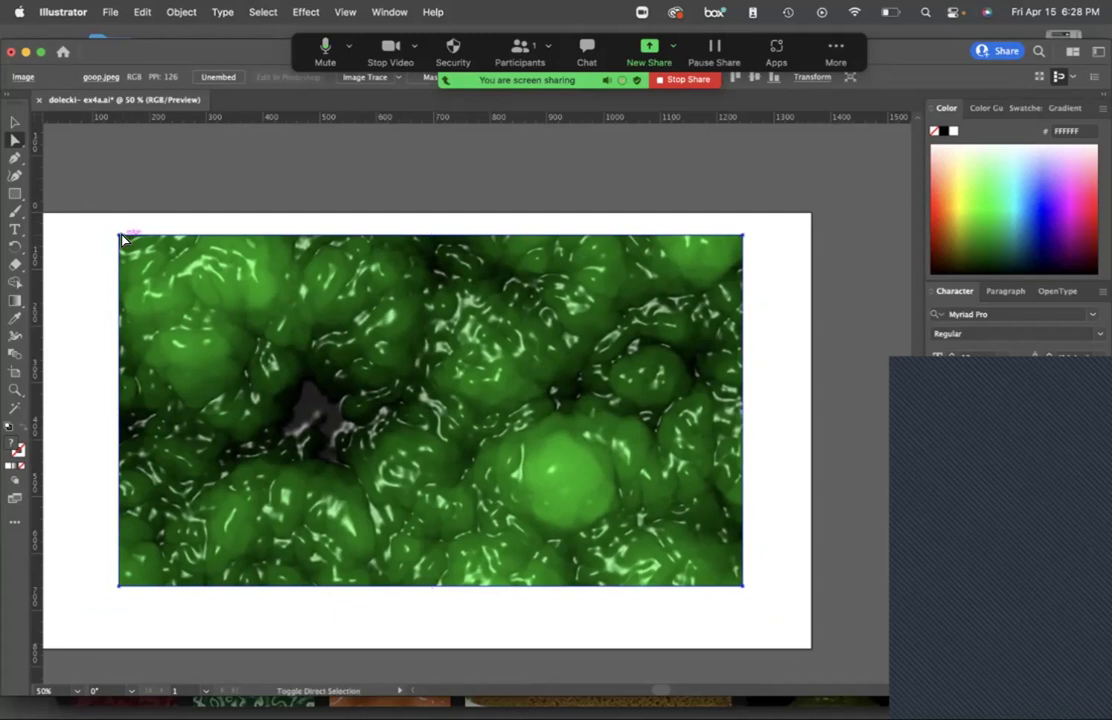
{"action": "left_click", "coordinate": [122, 226]}
{"action": "left_click", "coordinate": [120, 241]}
{"action": "mouse_move", "coordinate": [120, 241]}
{"action": "left_mouse_down"}
{"action": "mouse_move", "coordinate": [141, 256]}
{"action": "mouse_move", "coordinate": [119, 228]}
{"action": "mouse_move", "coordinate": [114, 243]}
{"action": "left_mouse_up"}
{"action": "left_click", "coordinate": [161, 247]}
Select the whole goop image with the Selection tool and apply Image Trace with the default preset.
{"action": "left_click", "coordinate": [15, 121]}
{"action": "left_click", "coordinate": [201, 221]}
{"action": "left_click", "coordinate": [208, 285]}
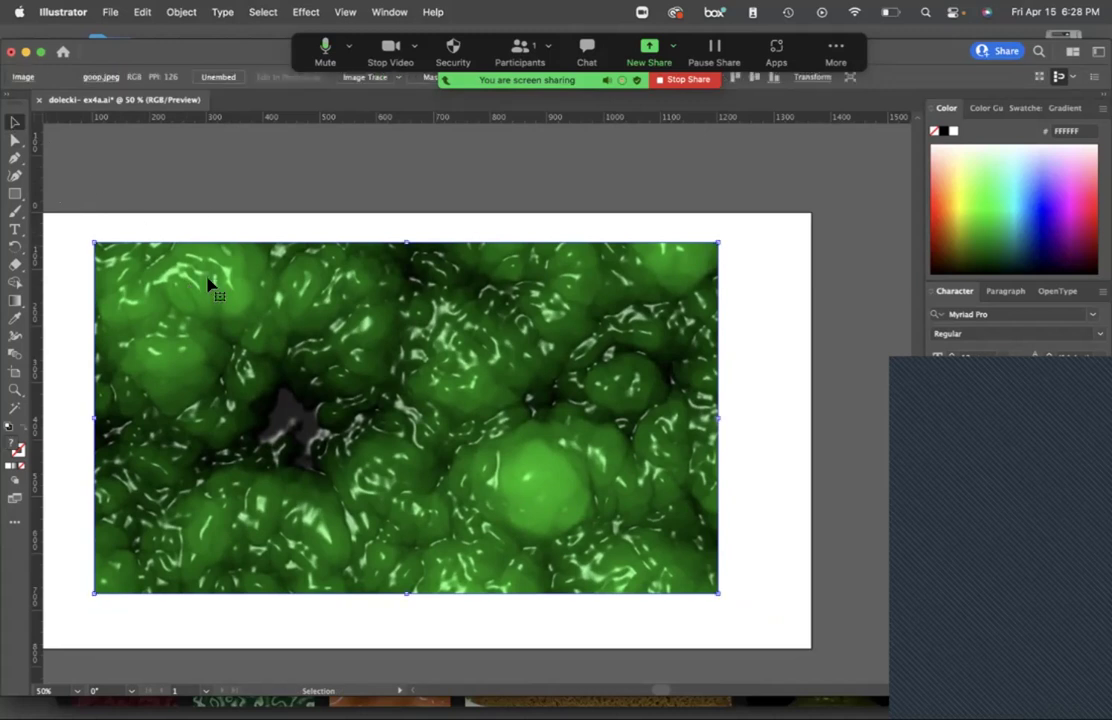
{"action": "left_click", "coordinate": [357, 85]}
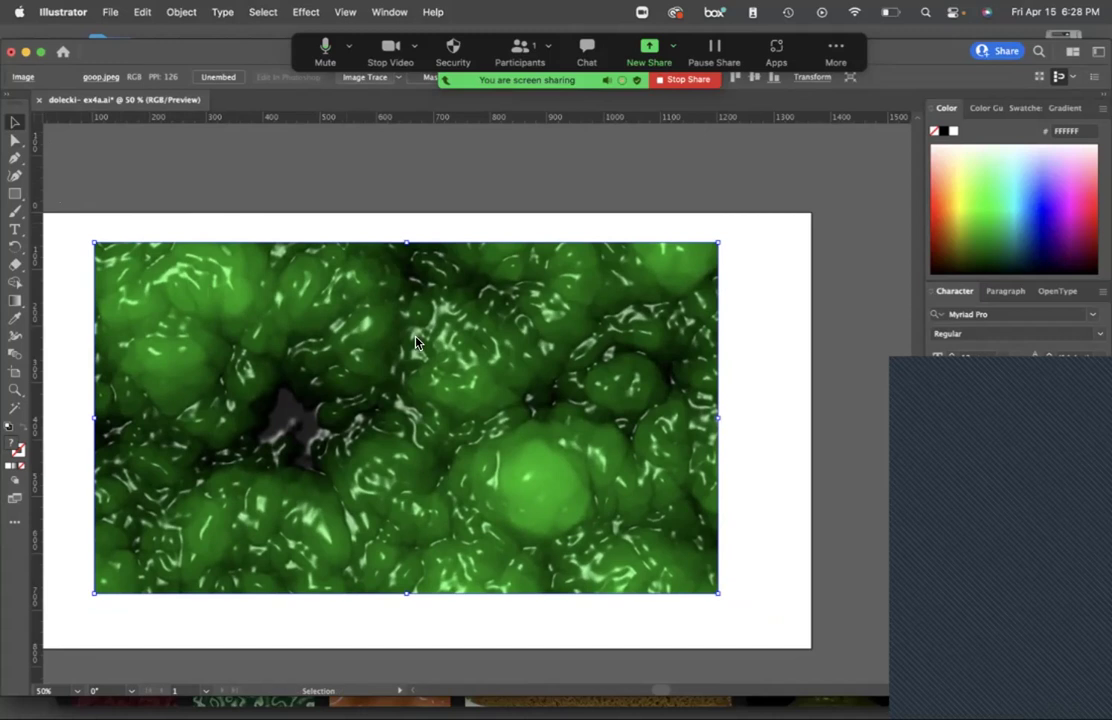
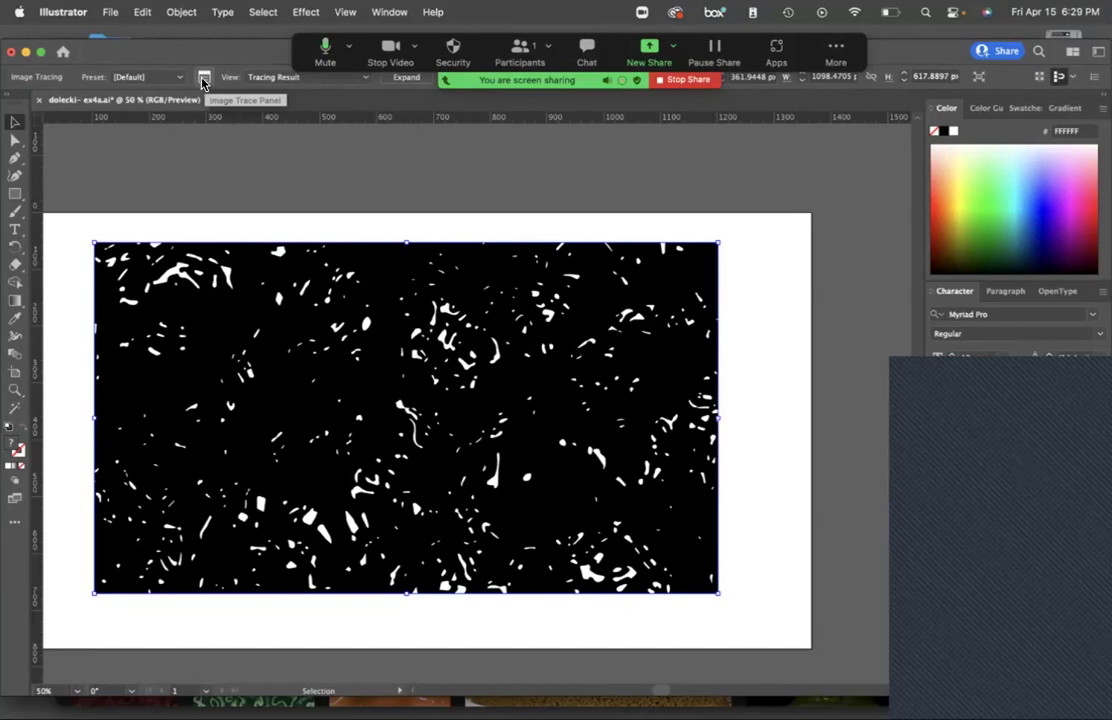
Bring up the Image Trace settings for the goop tracing and set its mode to Color.
{"action": "left_click", "coordinate": [388, 12]}
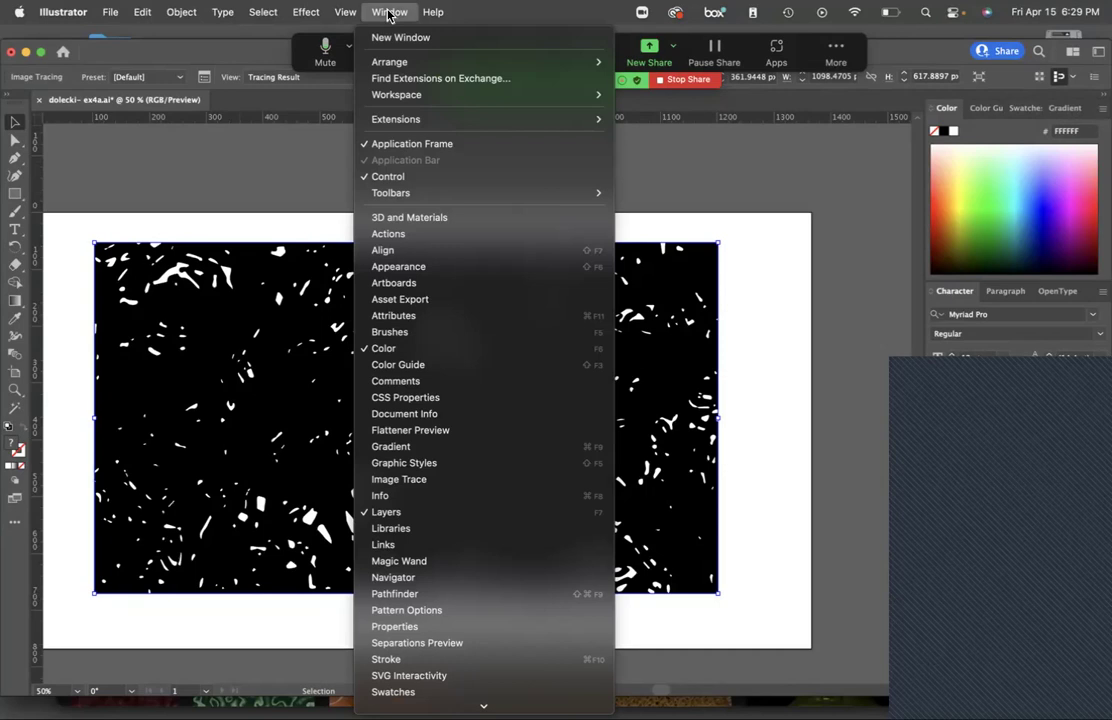
{"action": "left_click", "coordinate": [409, 486]}
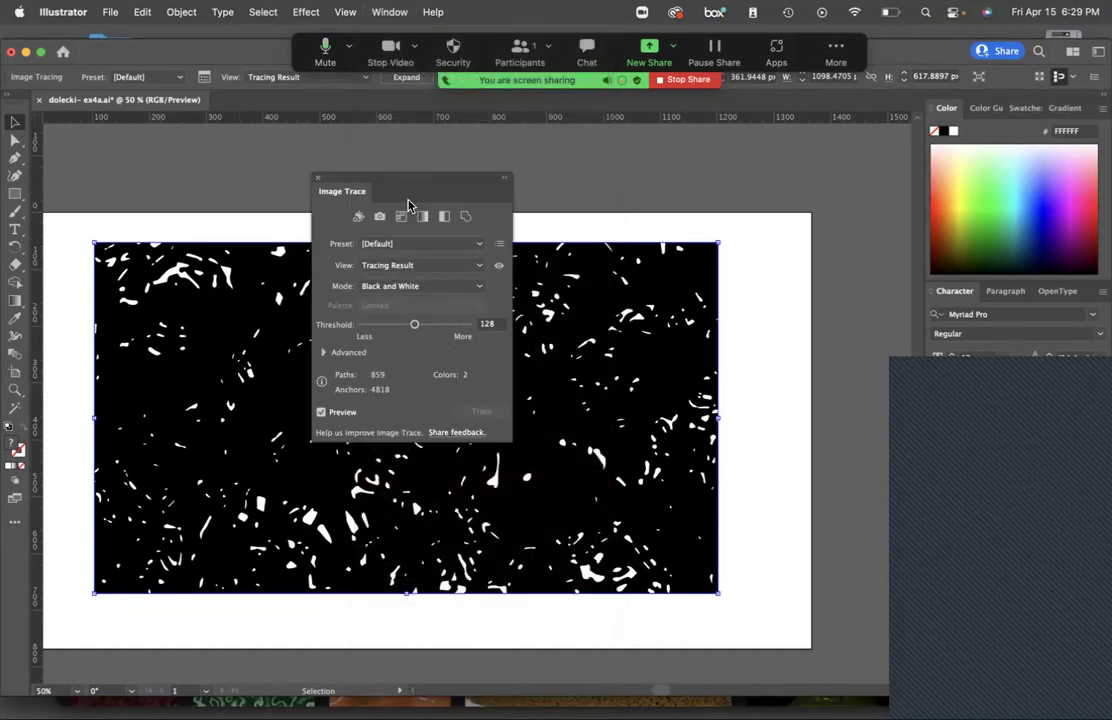
{"action": "left_click_drag", "start_coordinate": [405, 180], "coordinate": [165, 144]}
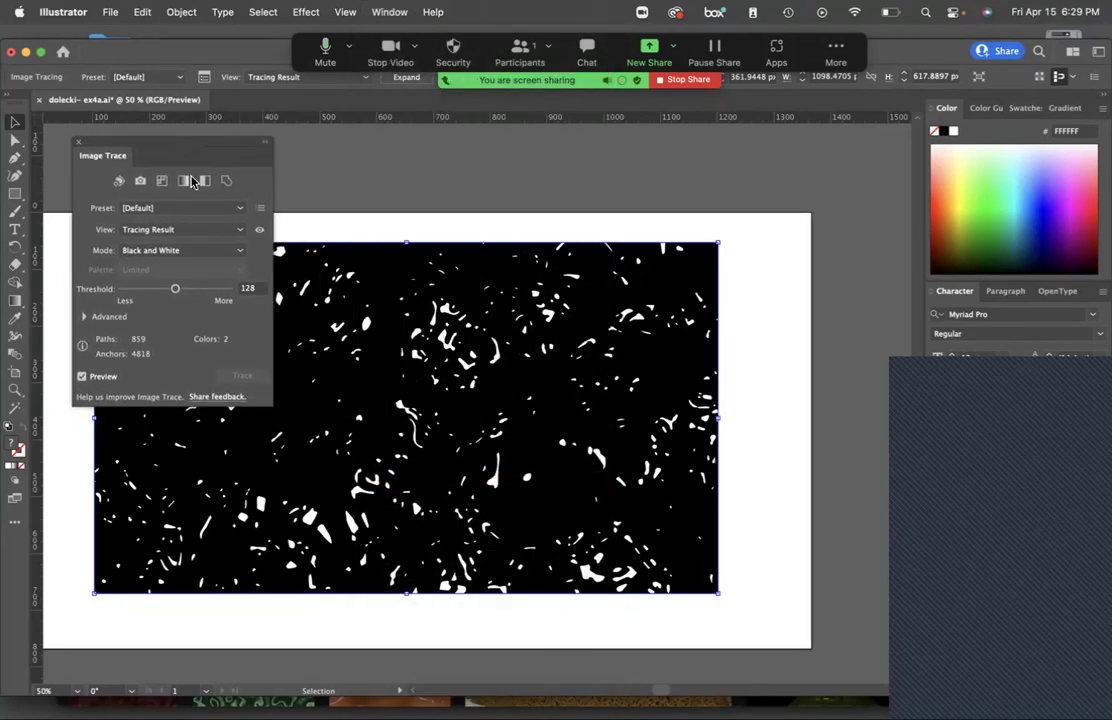
{"action": "left_click", "coordinate": [240, 250]}
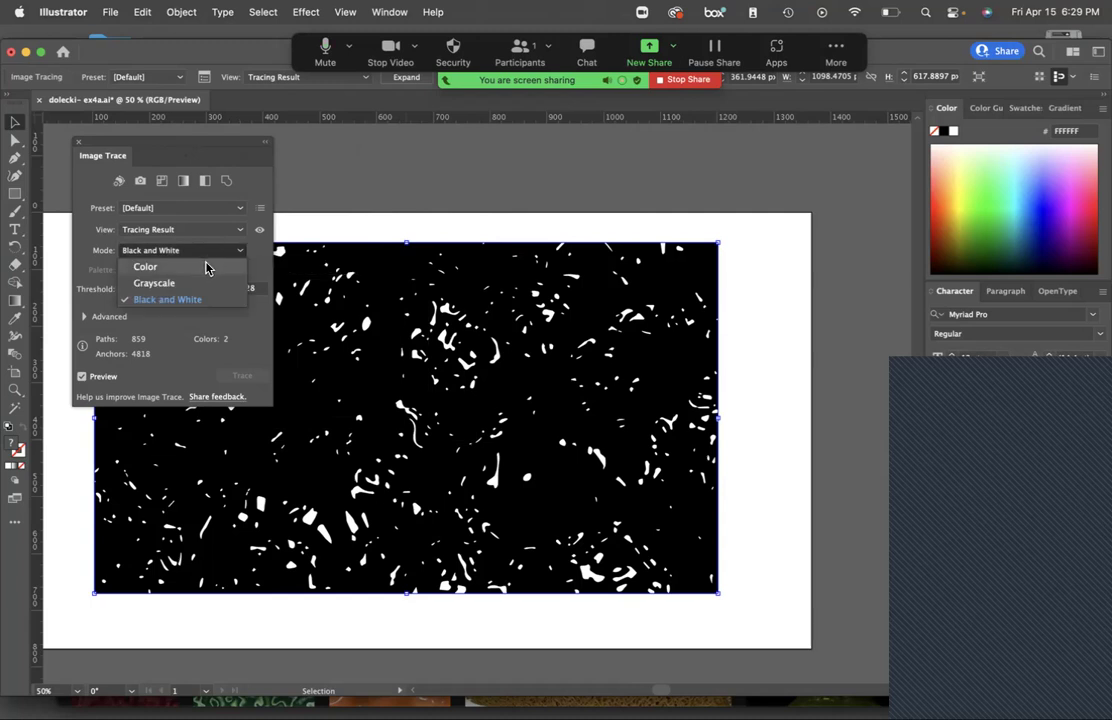
{"action": "left_click", "coordinate": [207, 267]}
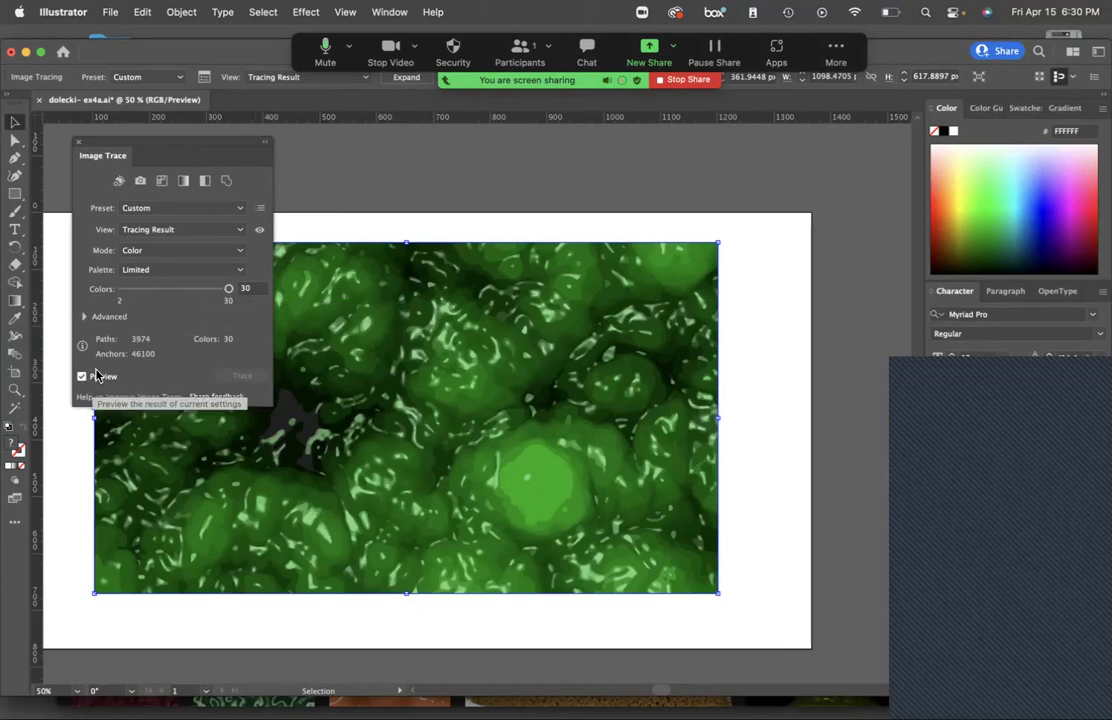
Reveal the advanced options of the Image Trace settings.
{"action": "left_click", "coordinate": [88, 316]}
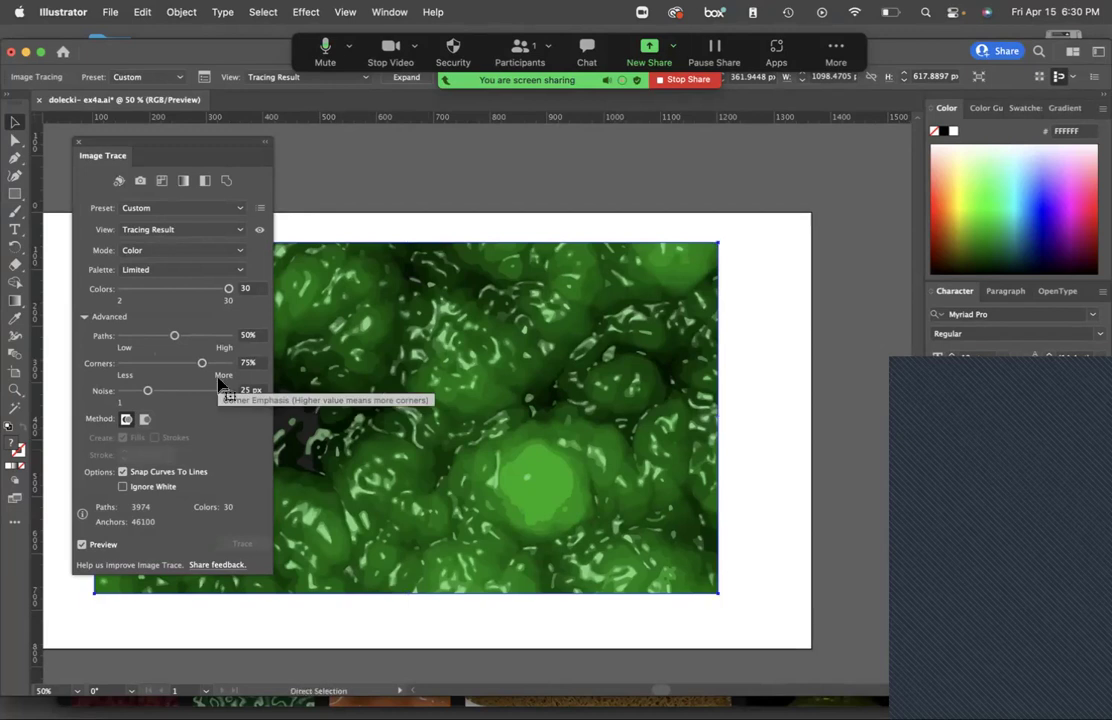
{"action": "key", "text": "a"}
{"action": "key", "text": "super+alt+Escape"}
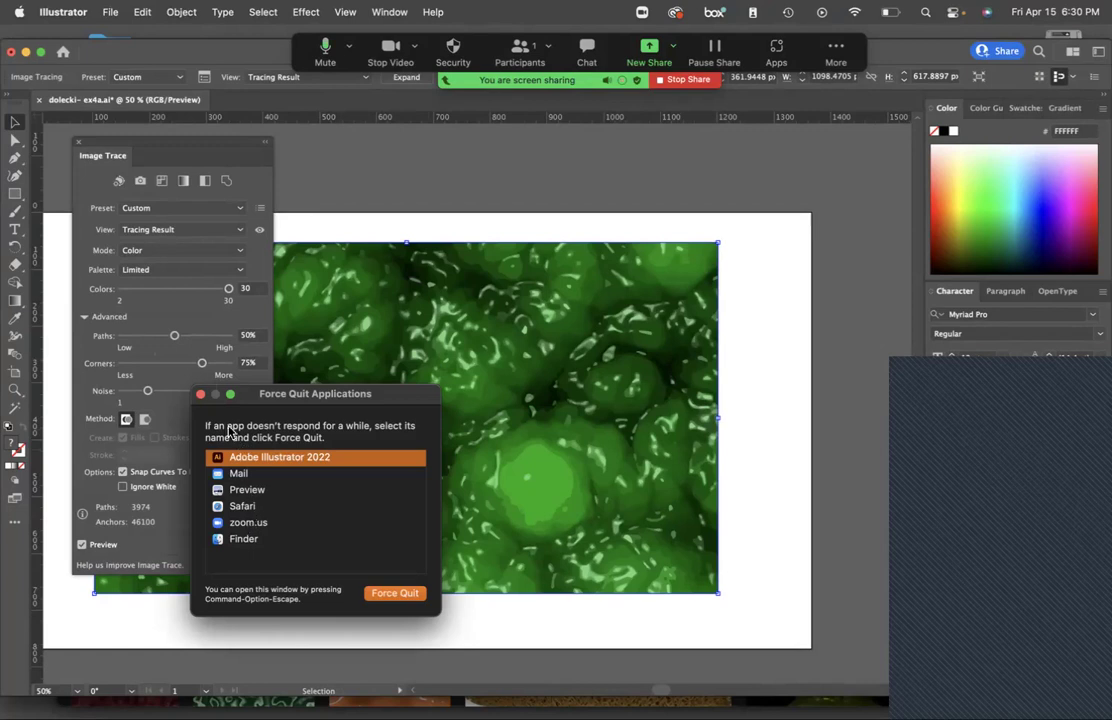
{"action": "left_click", "coordinate": [202, 396]}
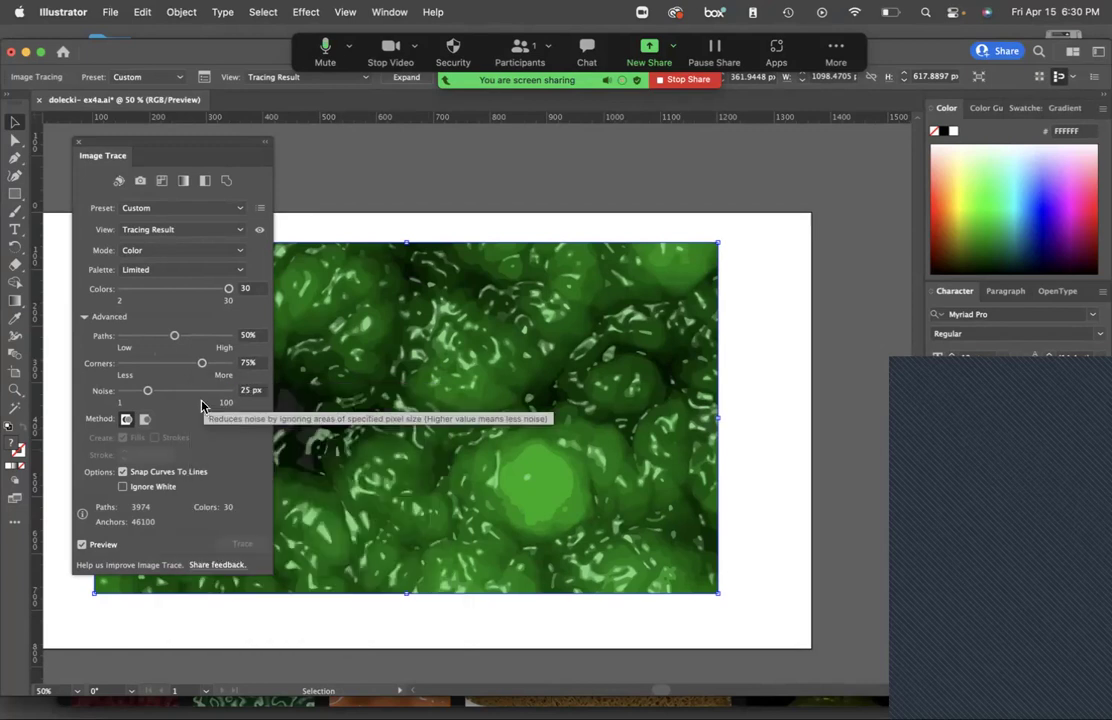
Turn off the live trace preview and set the goop tracing to 6 colors, 12% paths, 94% corners and 27 px noise.
{"action": "left_click", "coordinate": [82, 545]}
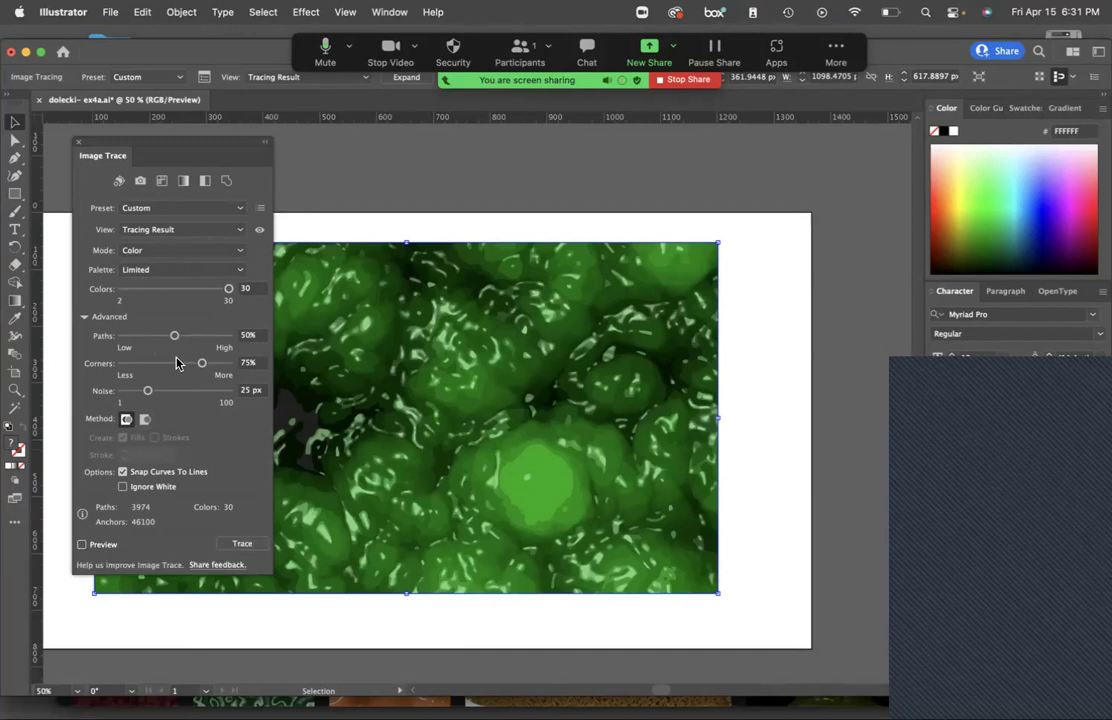
{"action": "mouse_move", "coordinate": [174, 336]}
{"action": "left_mouse_down"}
{"action": "mouse_move", "coordinate": [143, 343]}
{"action": "mouse_move", "coordinate": [209, 335]}
{"action": "left_mouse_up"}
{"action": "left_click_drag", "start_coordinate": [228, 289], "coordinate": [134, 300]}
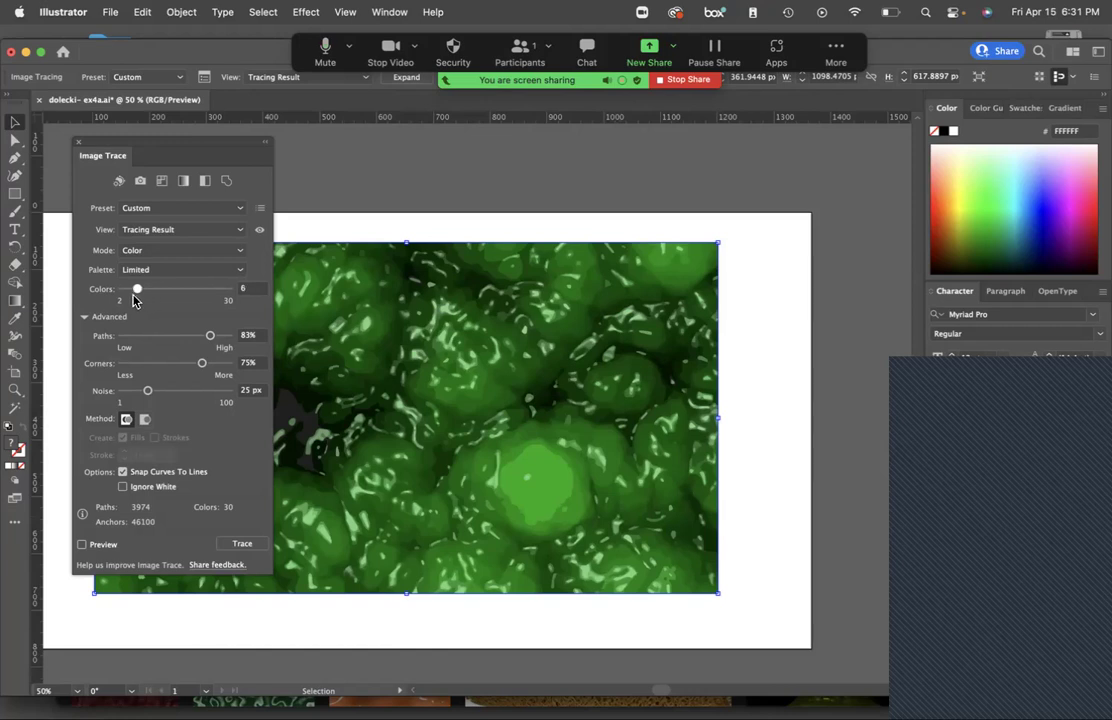
{"action": "left_click_drag", "start_coordinate": [210, 335], "coordinate": [131, 339]}
{"action": "left_click_drag", "start_coordinate": [201, 363], "coordinate": [222, 363]}
{"action": "mouse_move", "coordinate": [146, 390]}
{"action": "left_mouse_down"}
{"action": "mouse_move", "coordinate": [170, 392]}
{"action": "mouse_move", "coordinate": [147, 396]}
{"action": "left_mouse_up"}
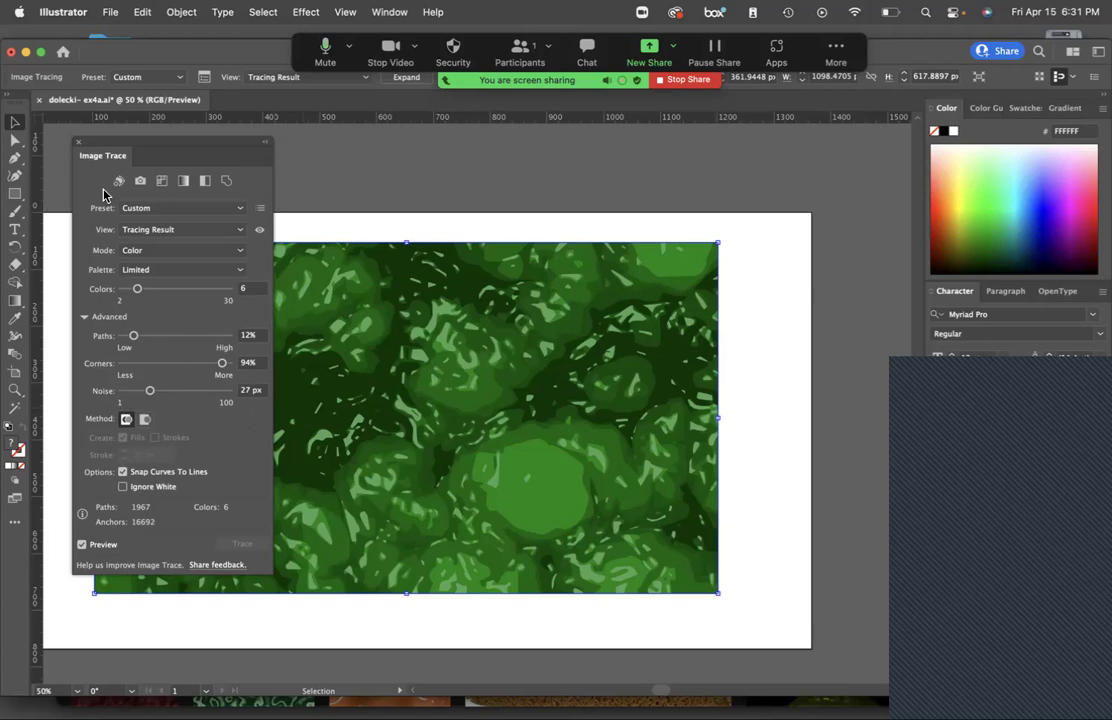
Switch to Finder, preview horse.jpeg from the images folder of exercise_04a at large size, and close the preview and the folder window.
{"action": "key", "text": "ctrl+Up"}
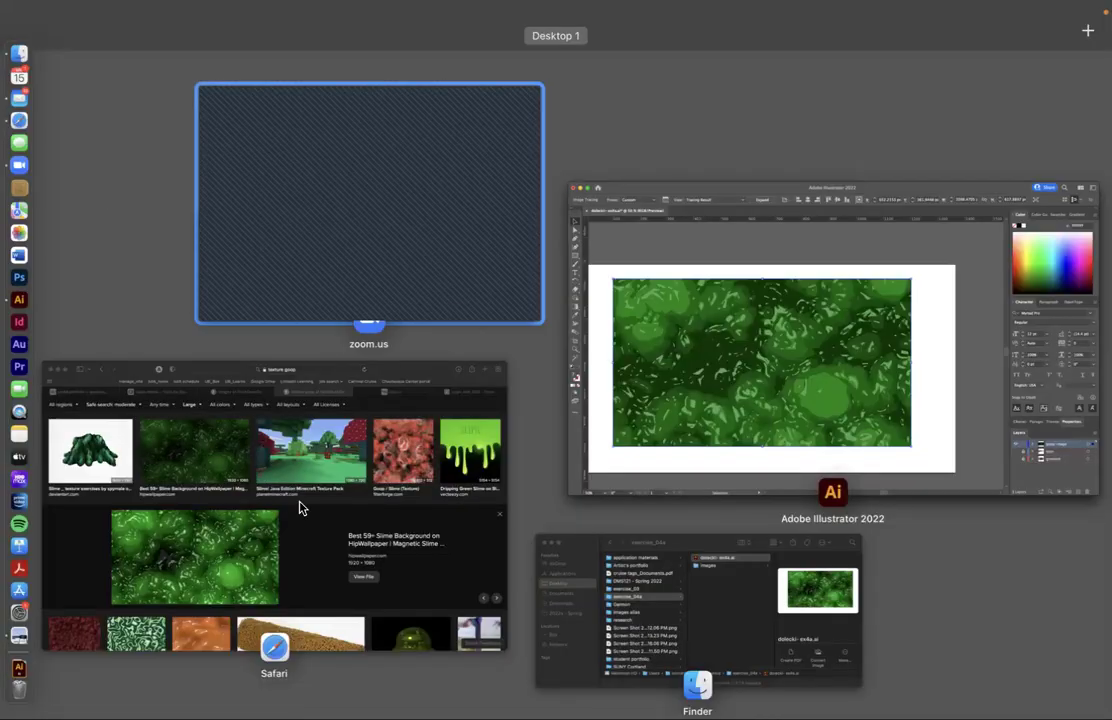
{"action": "left_click", "coordinate": [606, 601]}
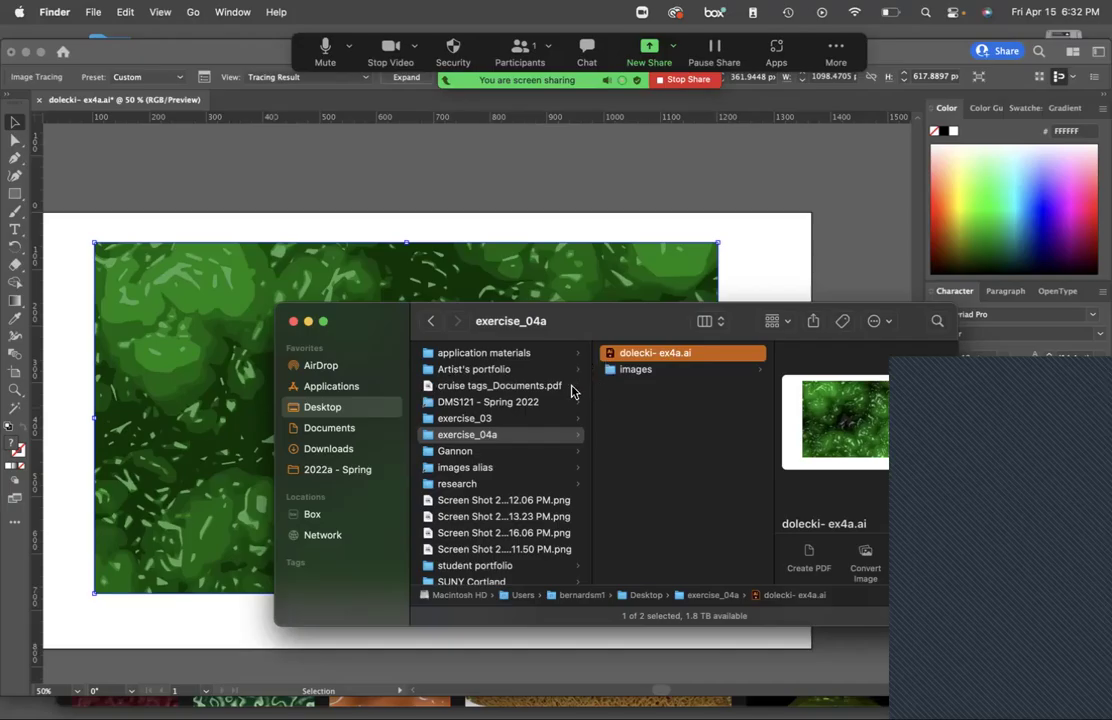
{"action": "left_click", "coordinate": [641, 370]}
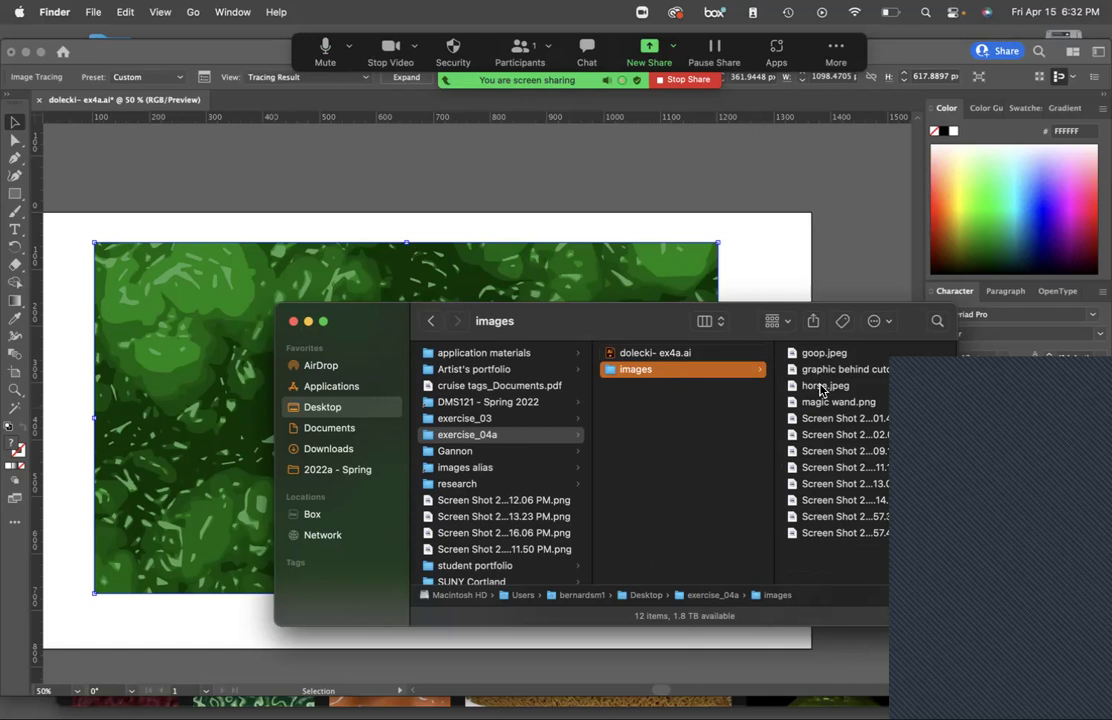
{"action": "left_click", "coordinate": [812, 385]}
{"action": "key", "text": "space"}
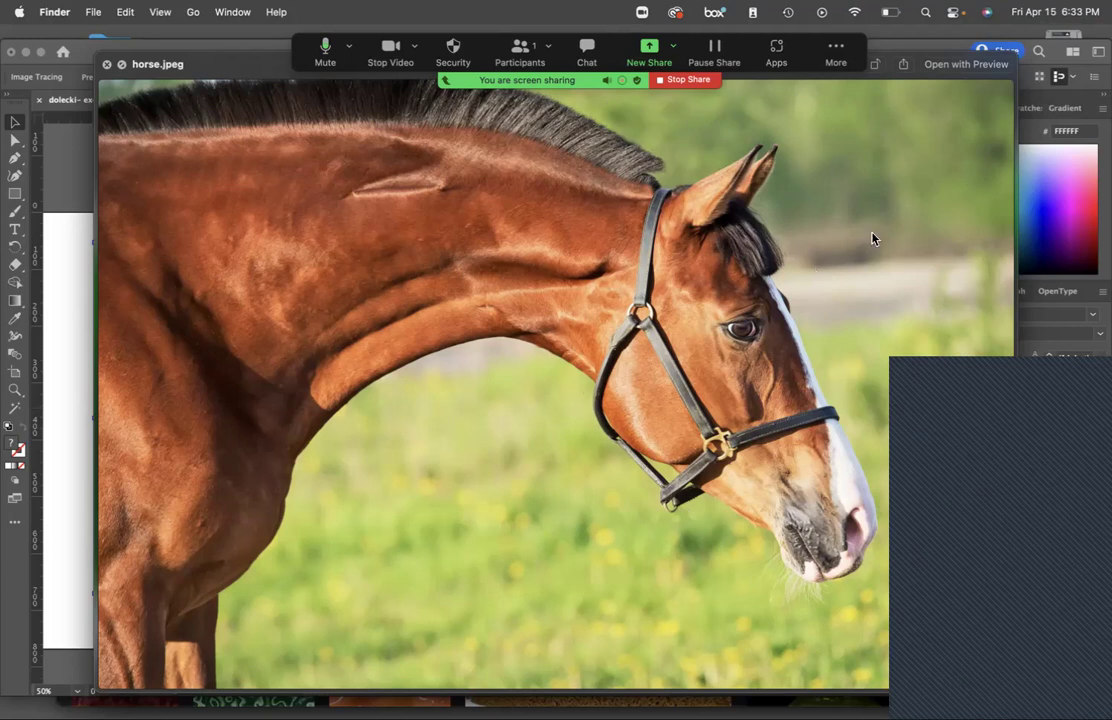
{"action": "left_click", "coordinate": [107, 65]}
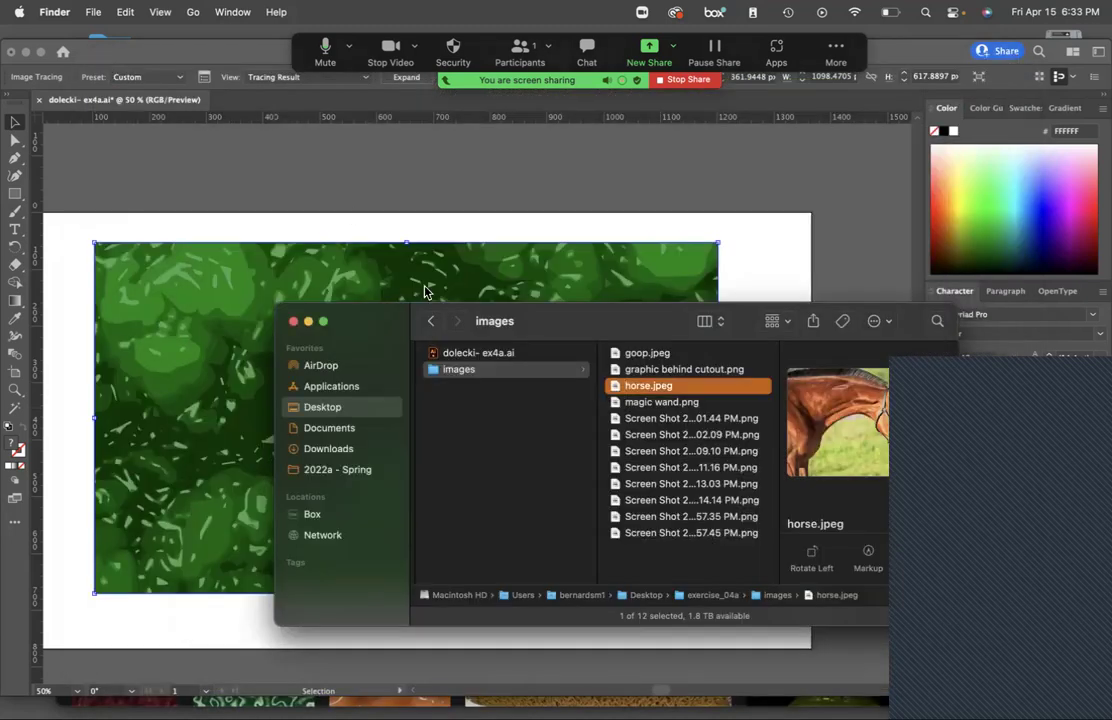
{"action": "left_click", "coordinate": [292, 323]}
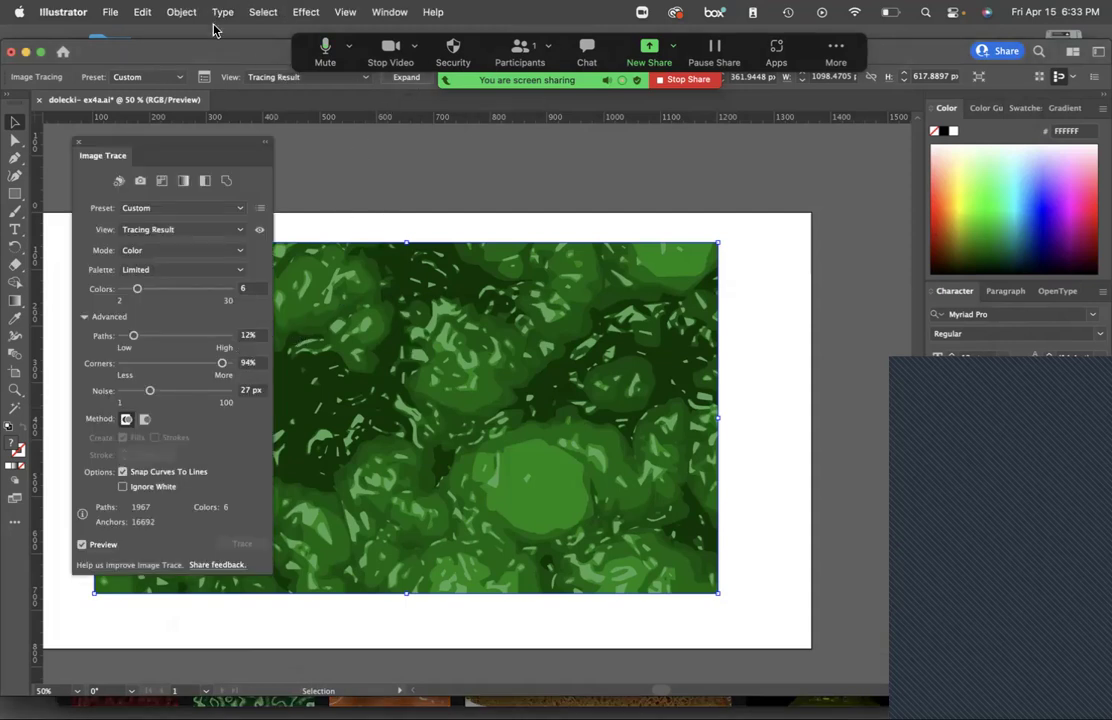
Expand the goop tracing's object and fill into vector paths and close the Image Trace settings.
{"action": "left_click", "coordinate": [178, 12]}
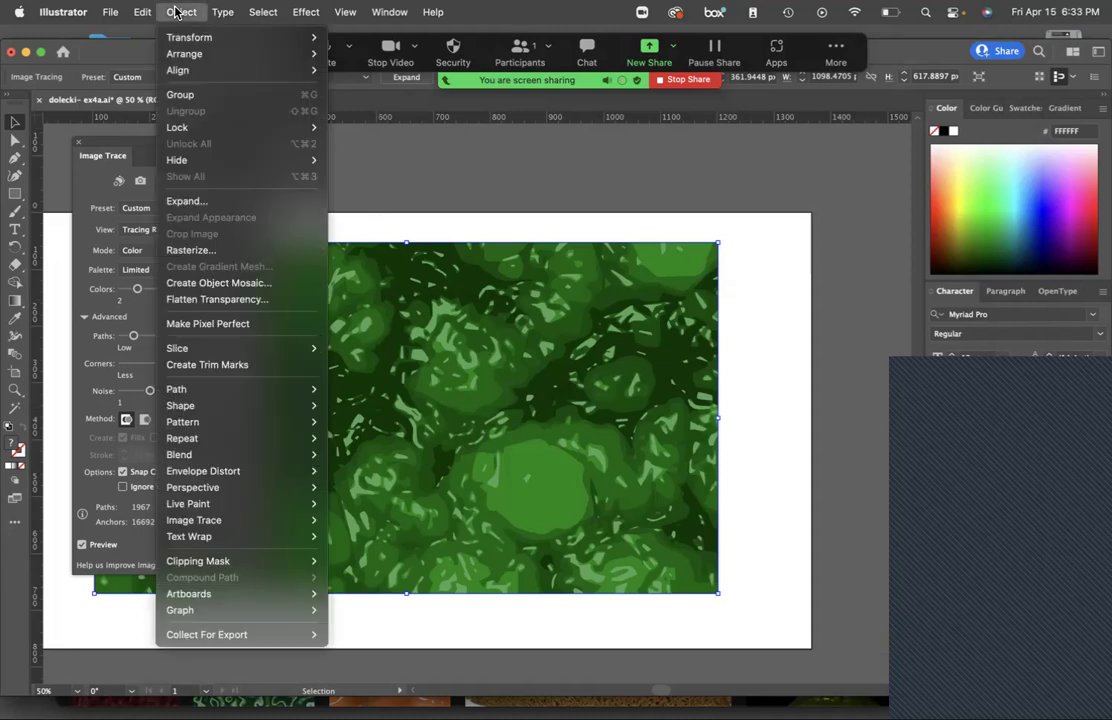
{"action": "left_click", "coordinate": [201, 201]}
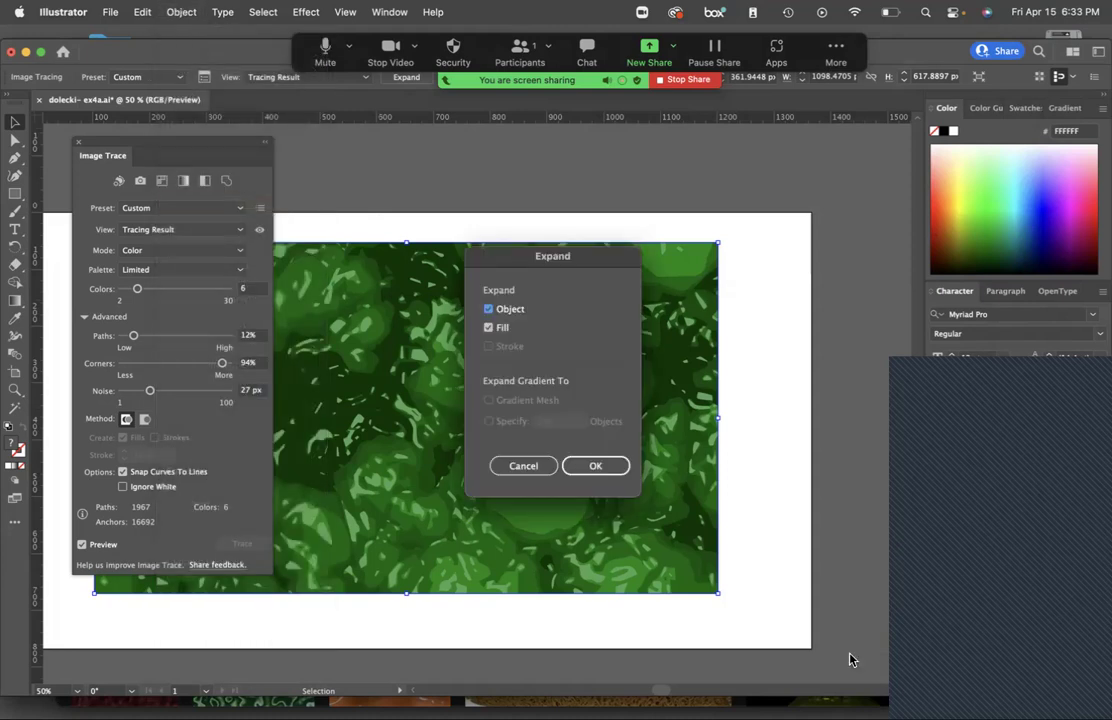
{"action": "left_click", "coordinate": [619, 470]}
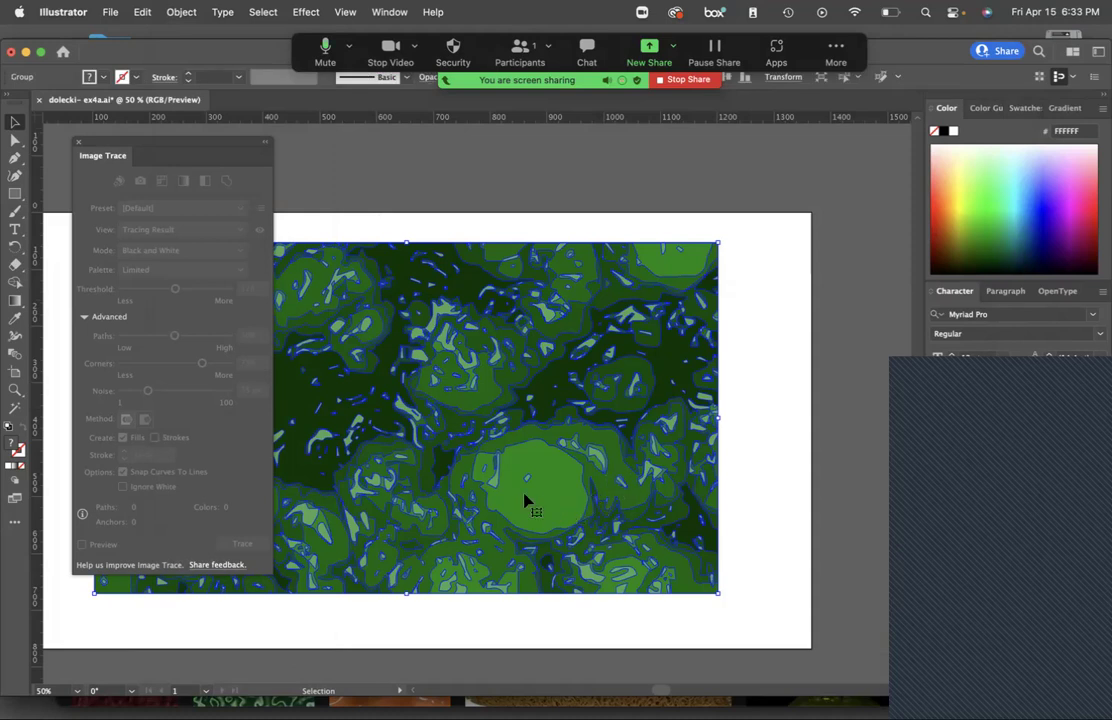
{"action": "left_click", "coordinate": [80, 145]}
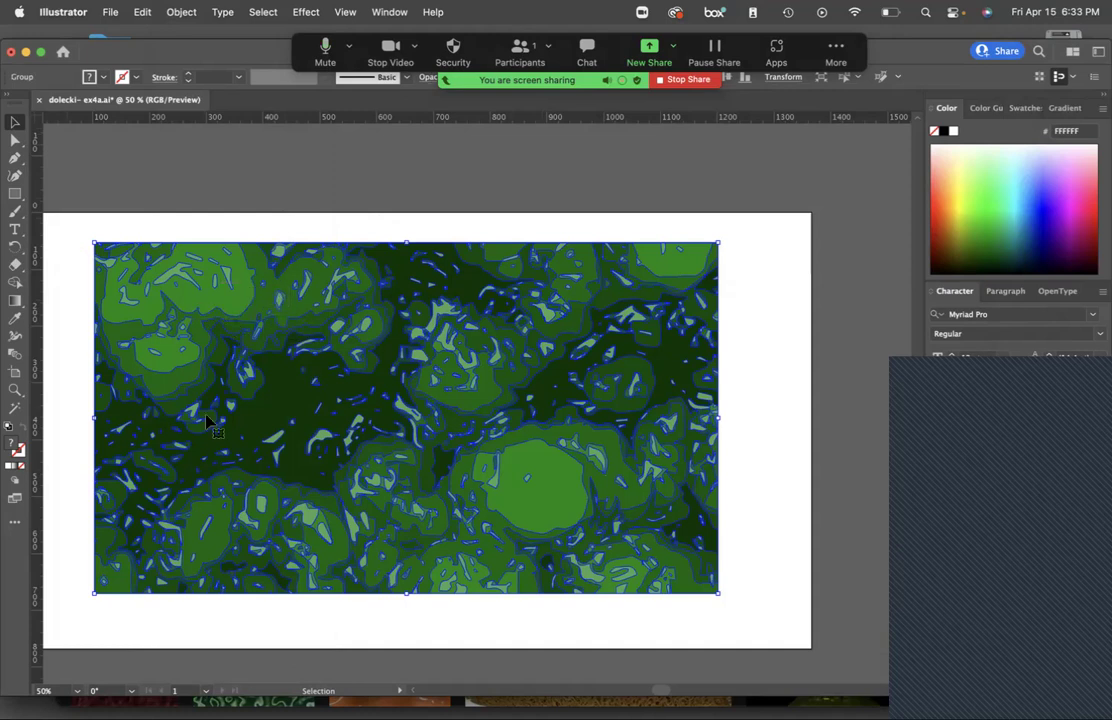
Toggle the selection edges of the traced green artwork off and on, and display its anchor points.
{"action": "key", "text": "super+h"}
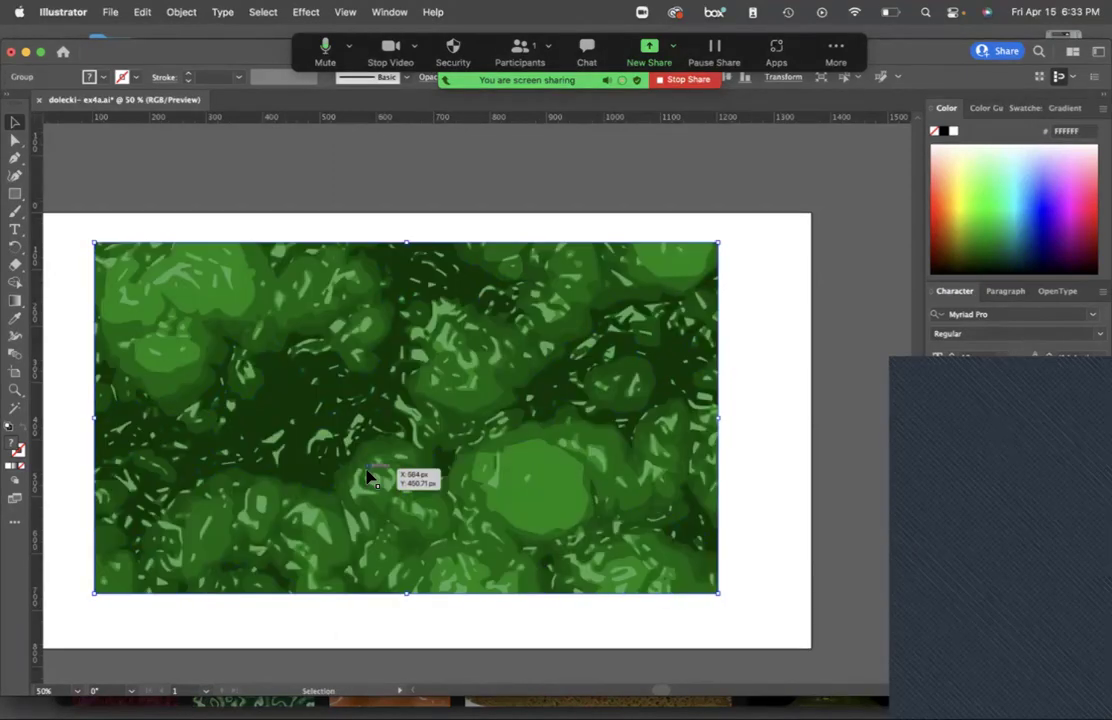
{"action": "key", "text": "super+h"}
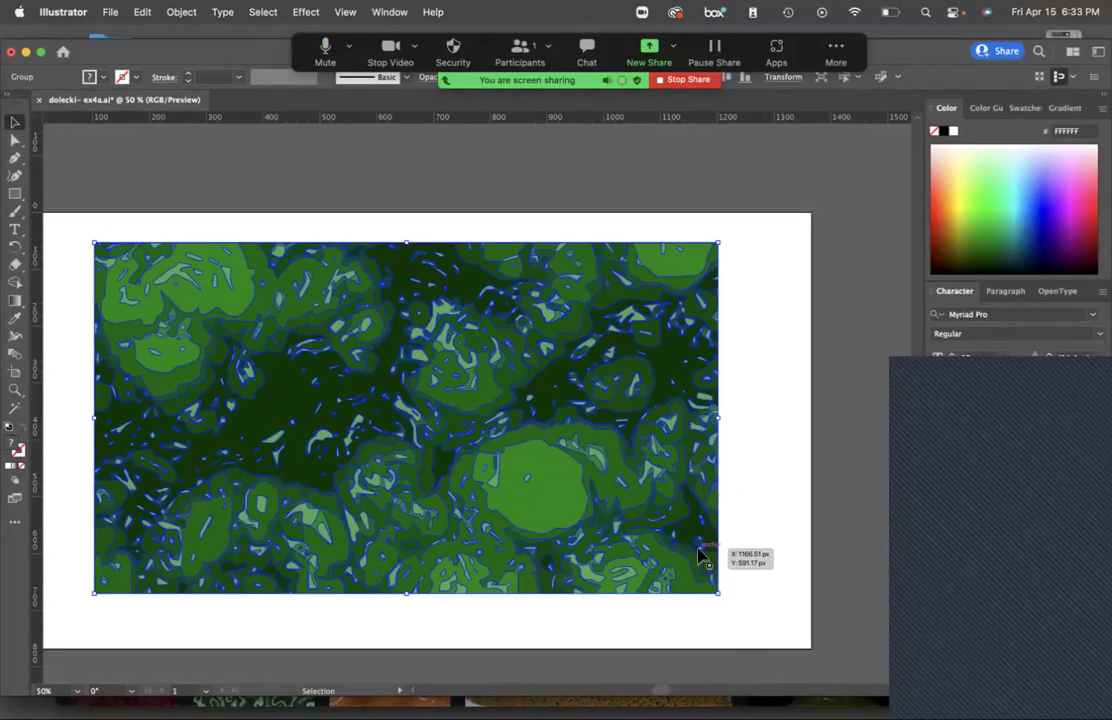
{"action": "key", "text": "a"}
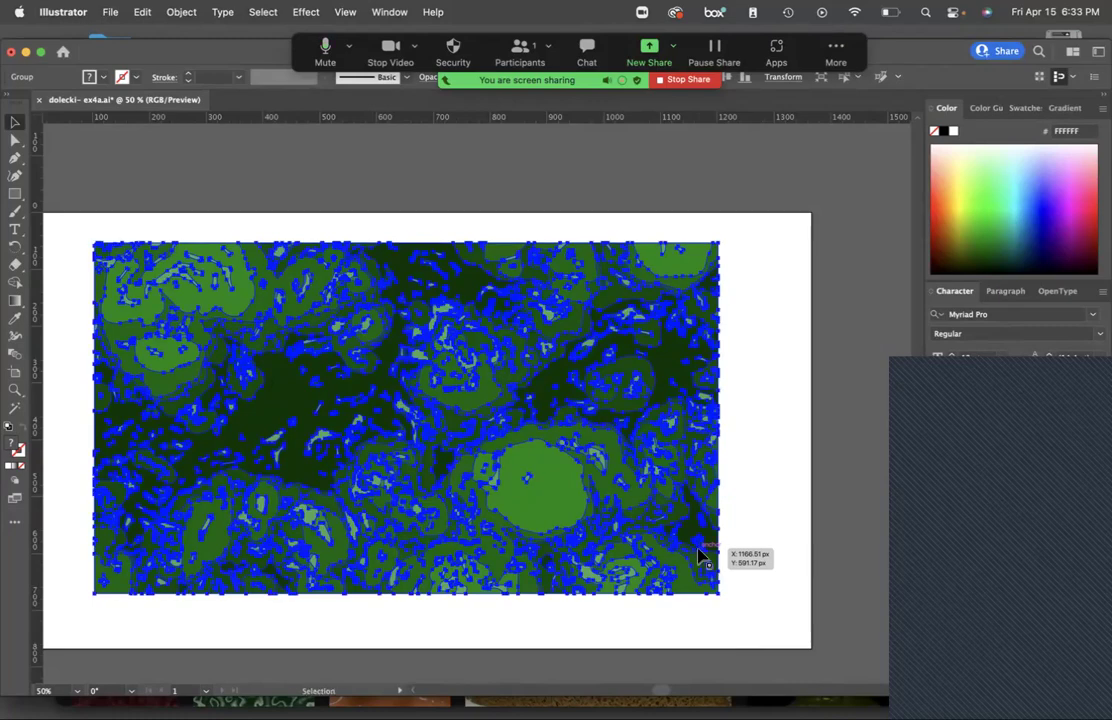
Shift the traced artwork slightly as one object and ungroup it.
{"action": "left_click", "coordinate": [712, 578]}
{"action": "mouse_move", "coordinate": [560, 497]}
{"action": "left_mouse_down"}
{"action": "mouse_move", "coordinate": [542, 497]}
{"action": "mouse_move", "coordinate": [568, 501]}
{"action": "left_mouse_up"}
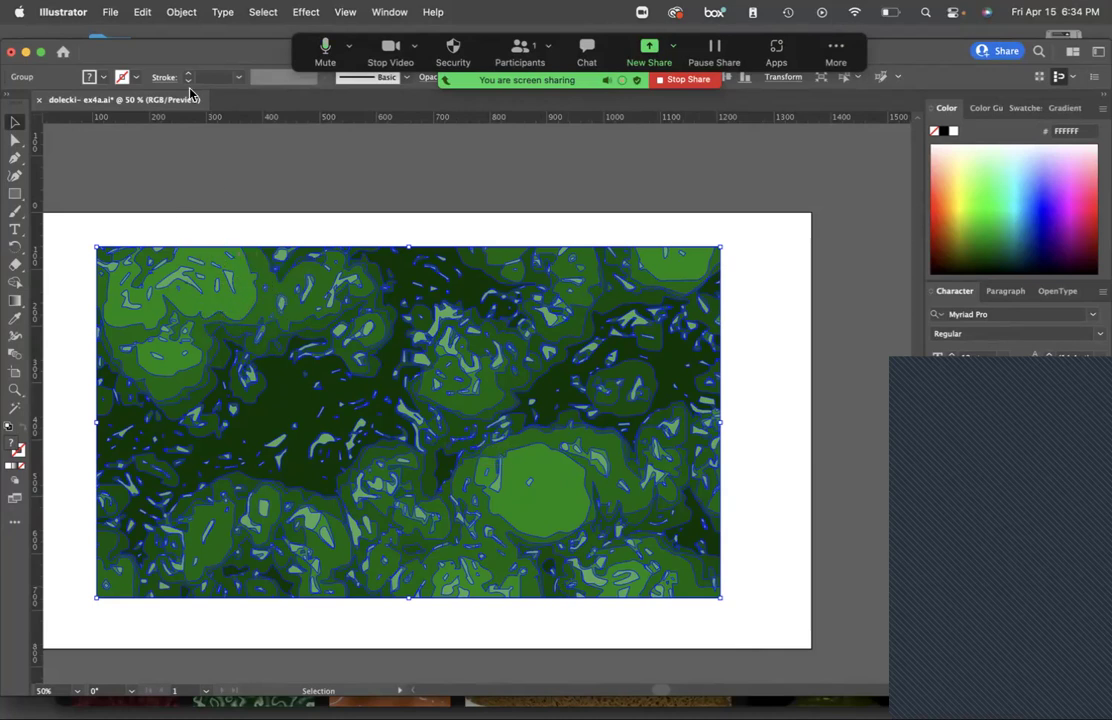
{"action": "left_click", "coordinate": [181, 12]}
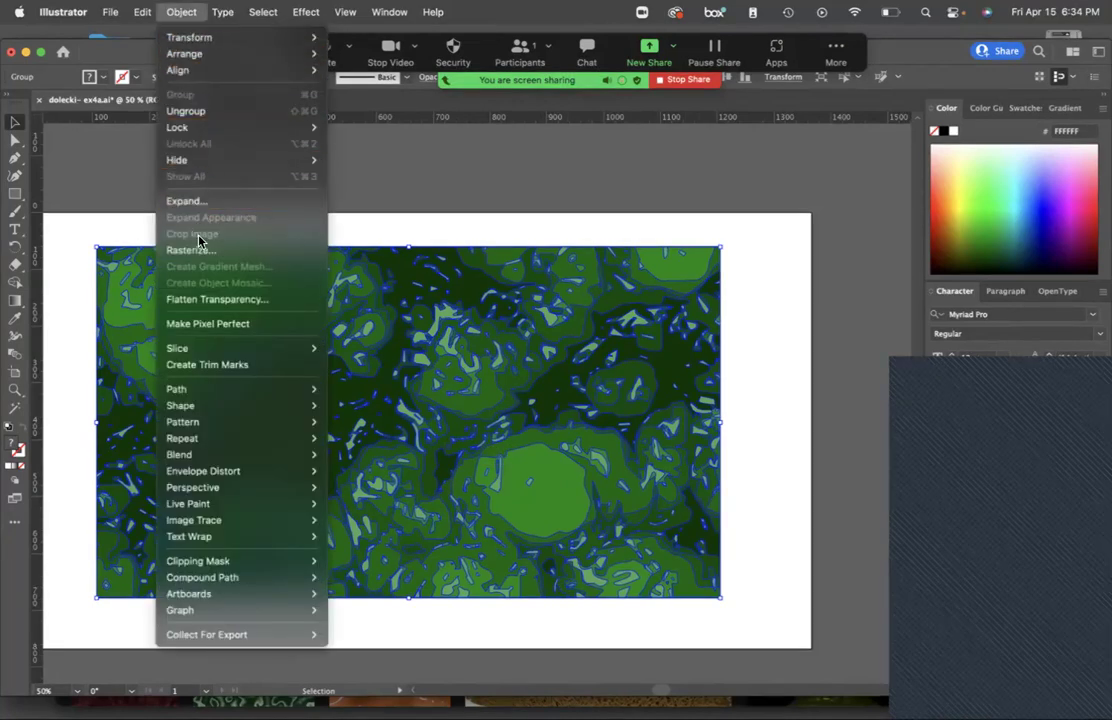
{"action": "left_click", "coordinate": [191, 112]}
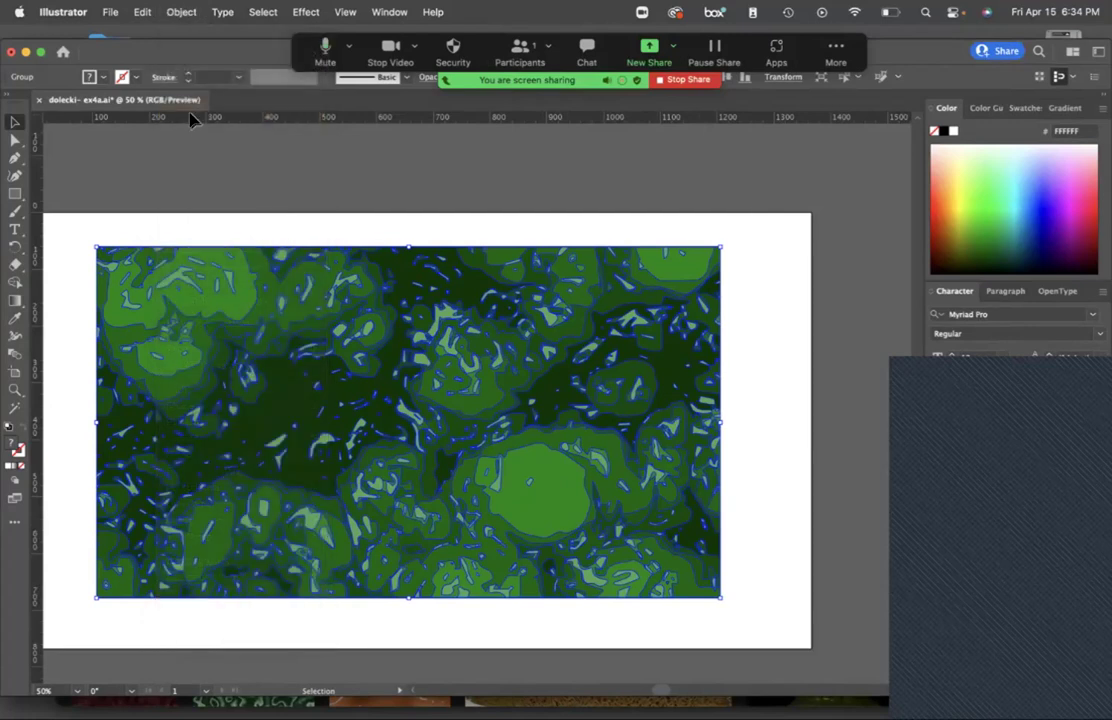
{"action": "left_click", "coordinate": [196, 233]}
{"action": "left_click", "coordinate": [211, 281]}
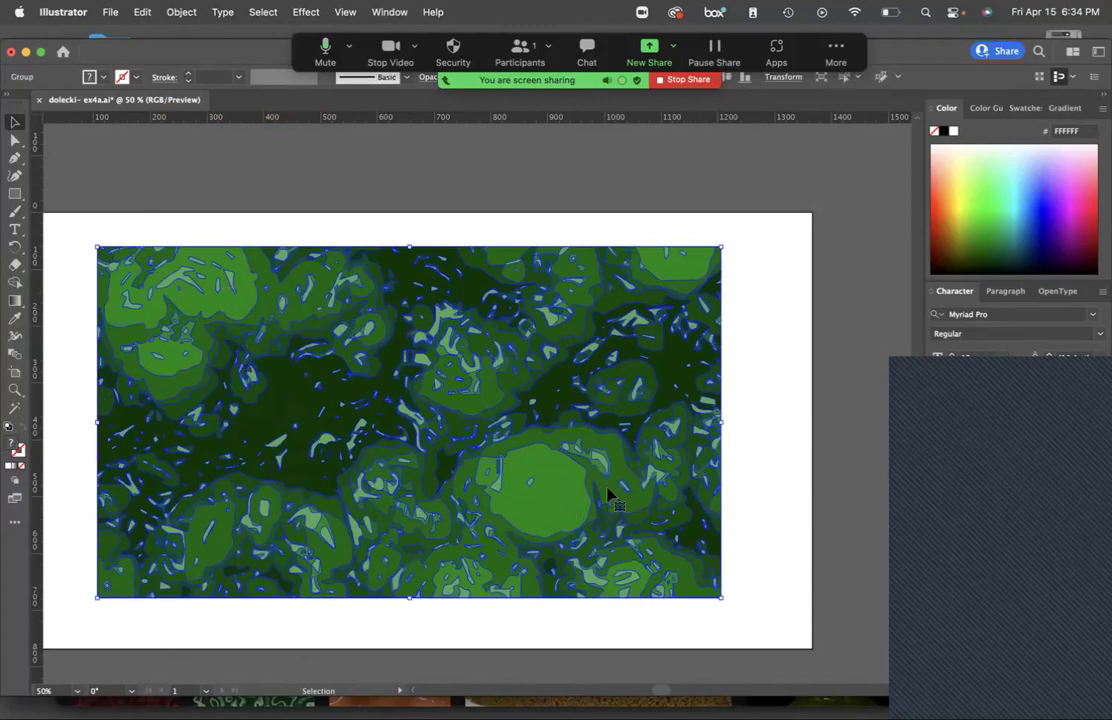
Shift the artwork slightly up and to the right, ungroup the remaining nested group, and deselect everything.
{"action": "left_click", "coordinate": [735, 459]}
{"action": "left_click_drag", "start_coordinate": [562, 497], "coordinate": [583, 487]}
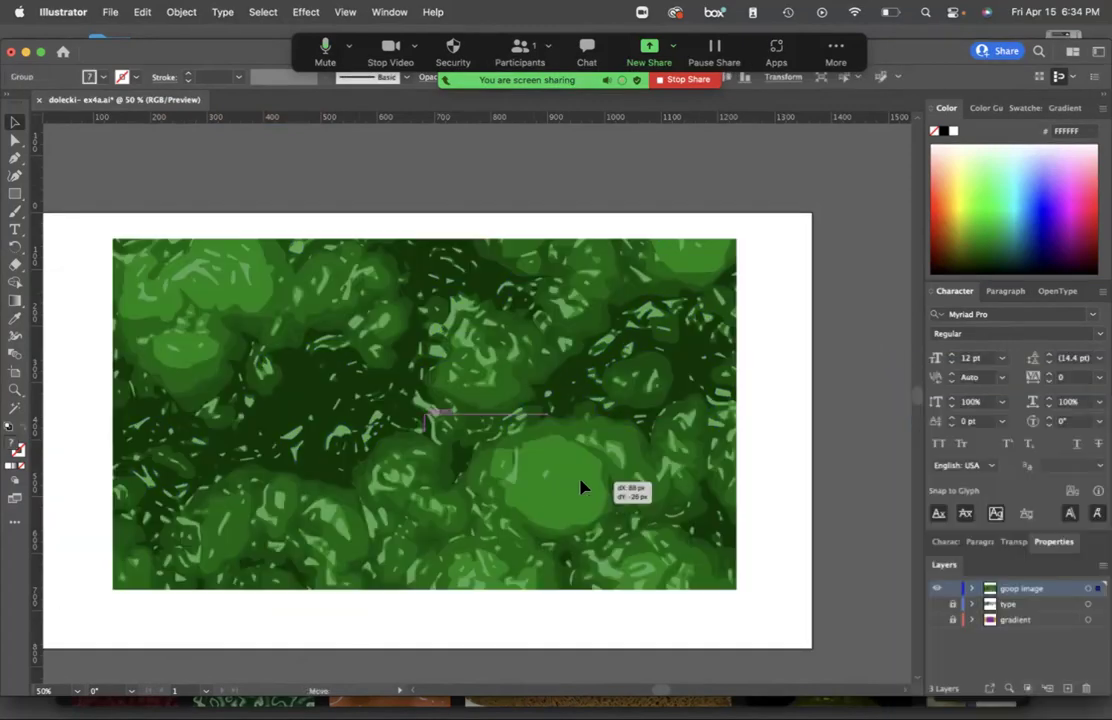
{"action": "left_click", "coordinate": [743, 472]}
{"action": "left_click", "coordinate": [561, 521]}
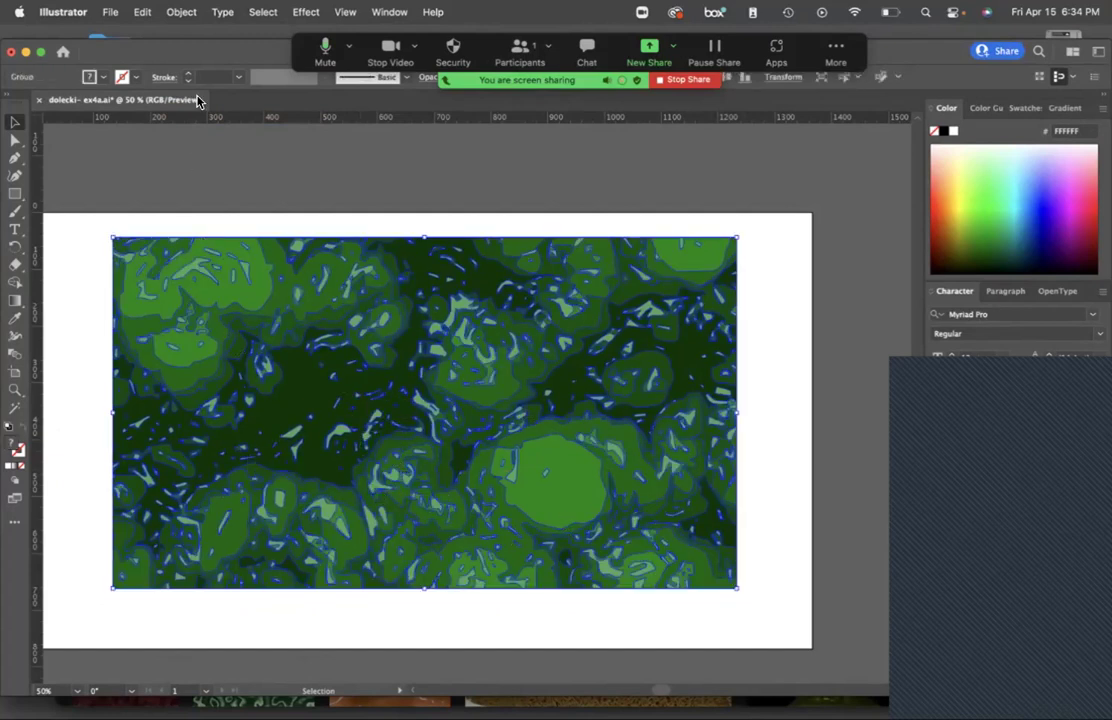
{"action": "left_click", "coordinate": [181, 12]}
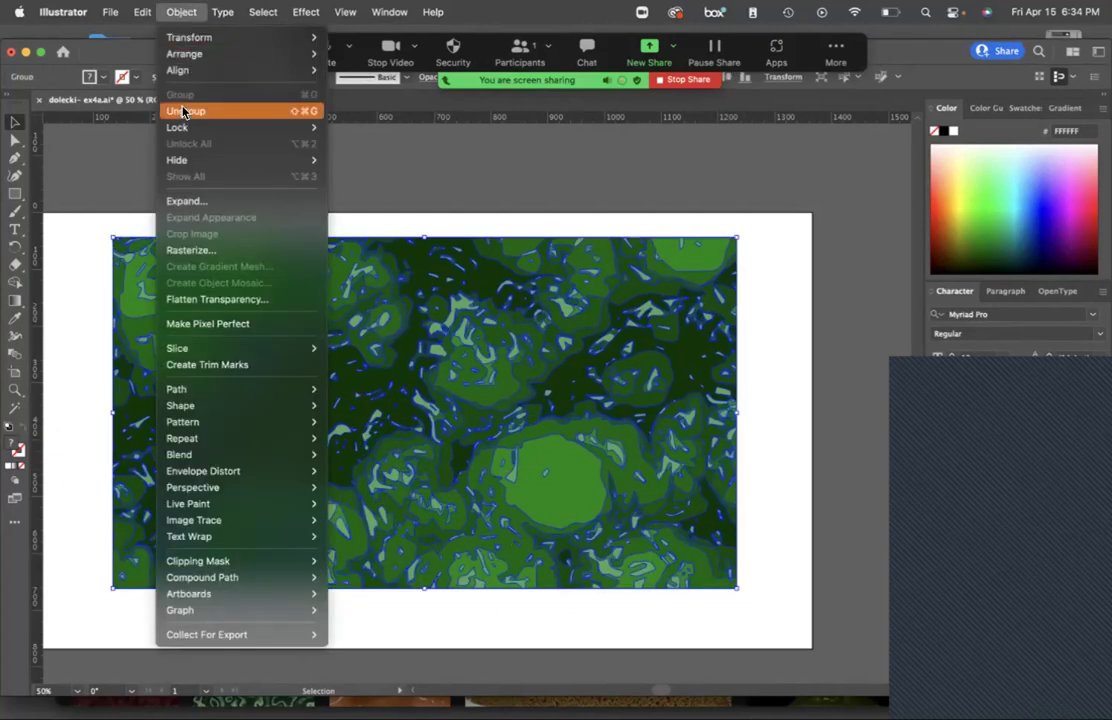
{"action": "left_click", "coordinate": [181, 116]}
{"action": "left_click", "coordinate": [181, 12]}
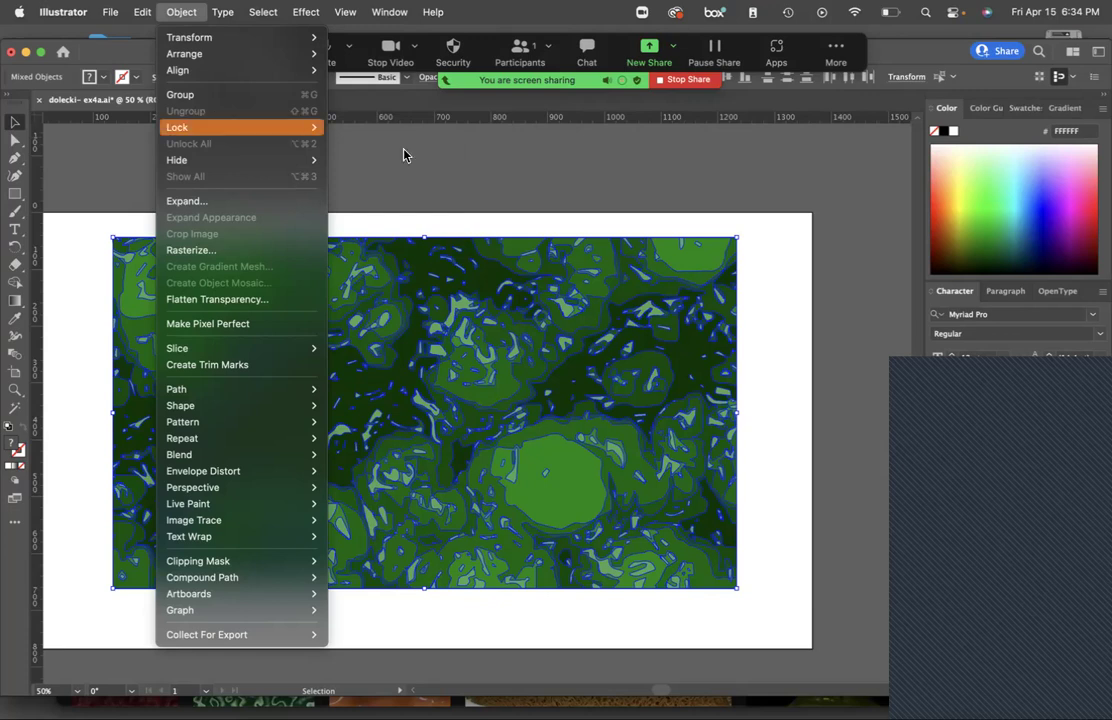
{"action": "left_click", "coordinate": [429, 186]}
{"action": "left_click", "coordinate": [410, 195]}
Try pulling the bright green shape in the artwork's upper-left corner out of place, and undo the moves.
{"action": "left_click_drag", "start_coordinate": [268, 287], "coordinate": [345, 298]}
{"action": "left_click_drag", "start_coordinate": [280, 280], "coordinate": [201, 207]}
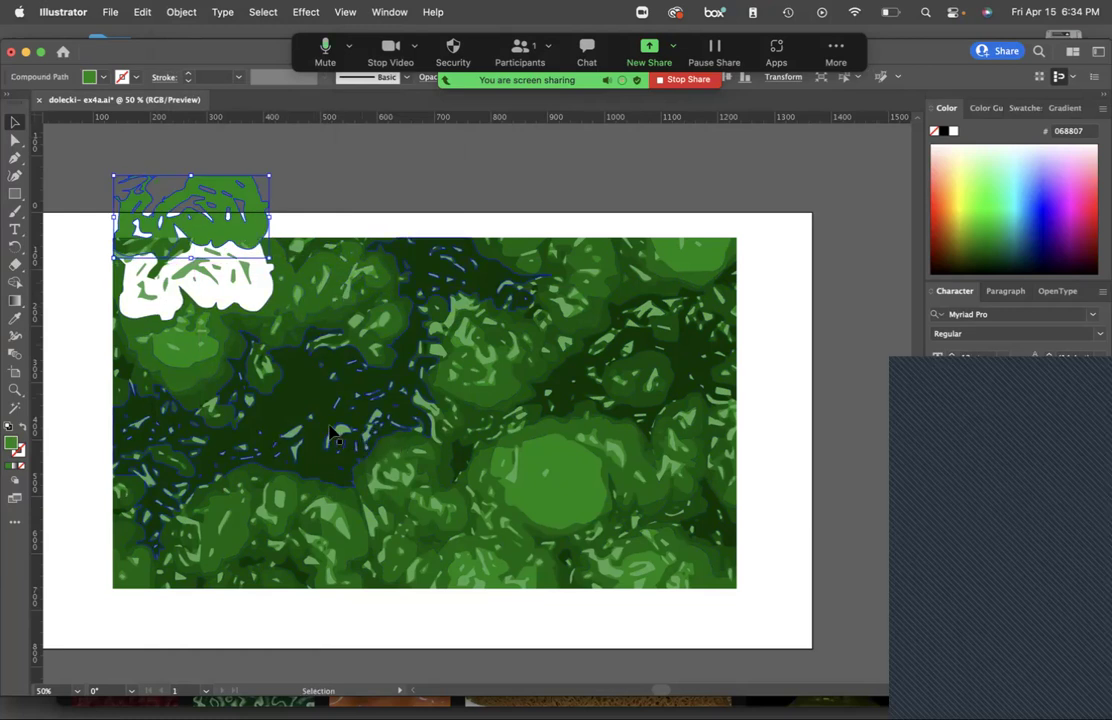
{"action": "key", "text": "super+z"}
{"action": "key", "text": "super+z"}
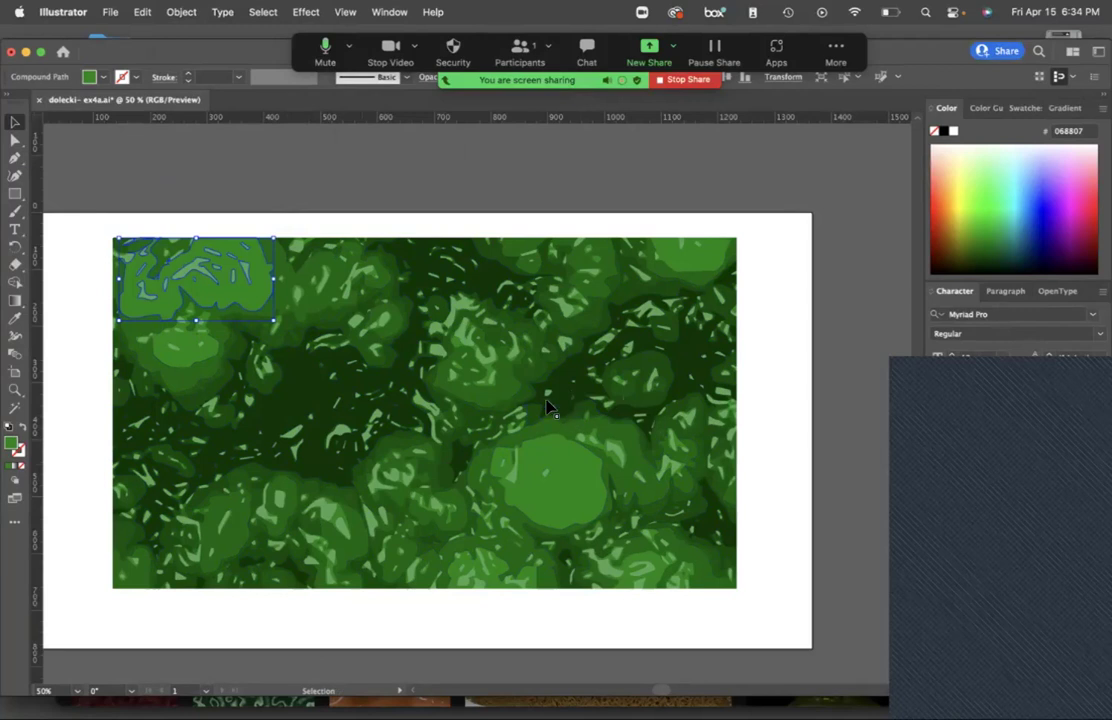
Try moving a mid-green shape from the artwork's centre off the artboard with several duplicates, and undo all of it.
{"action": "left_click_drag", "start_coordinate": [509, 385], "coordinate": [870, 296]}
{"action": "left_click_drag", "start_coordinate": [850, 311], "coordinate": [711, 300]}
{"action": "key", "text": "a"}
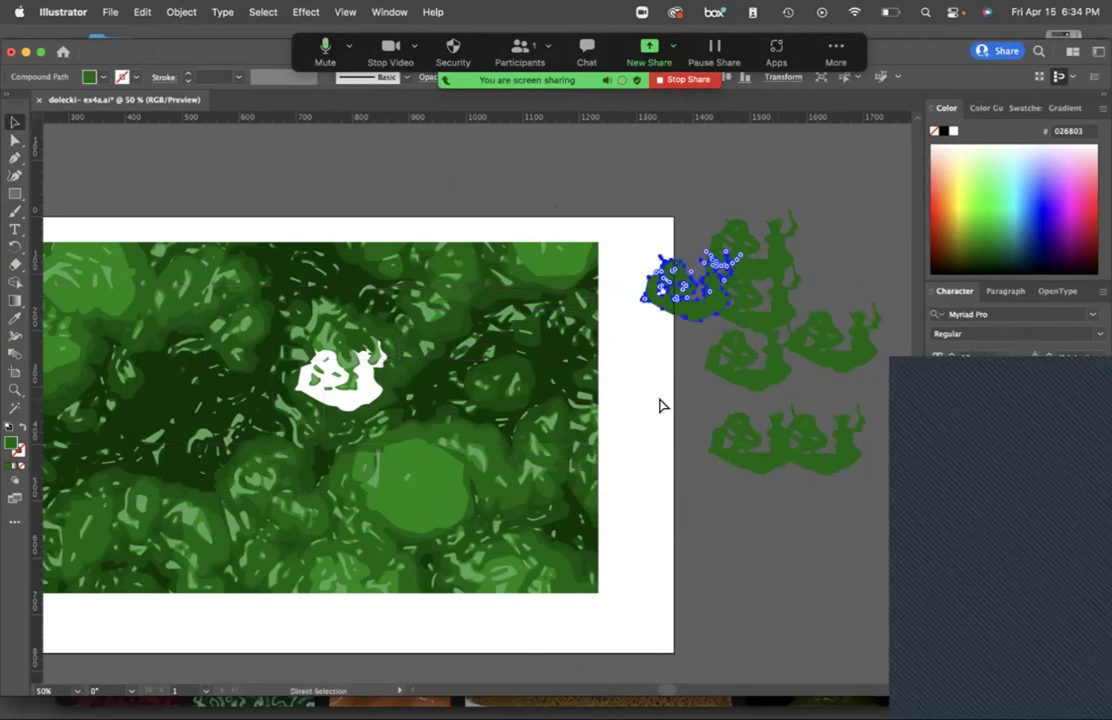
{"action": "key", "text": "super+z"}
{"action": "key", "text": "super+z"}
{"action": "key", "text": "super+z"}
{"action": "key", "text": "super+z"}
{"action": "key", "text": "super+z"}
{"action": "key", "text": "super+z"}
{"action": "key", "text": "super+z"}
Try moving the large dark green shape off the artboard, undo the moves, and deselect it.
{"action": "left_click_drag", "start_coordinate": [700, 305], "coordinate": [330, 365]}
{"action": "left_click", "coordinate": [372, 410]}
{"action": "left_click_drag", "start_coordinate": [372, 410], "coordinate": [303, 293]}
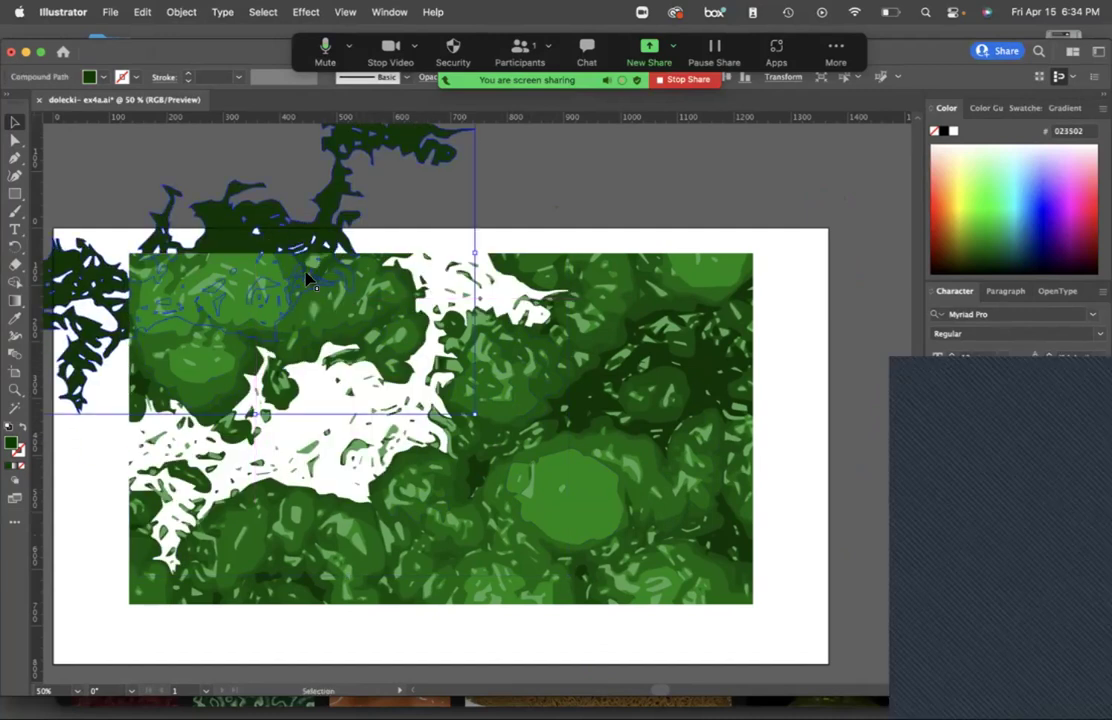
{"action": "left_click_drag", "start_coordinate": [227, 233], "coordinate": [270, 254]}
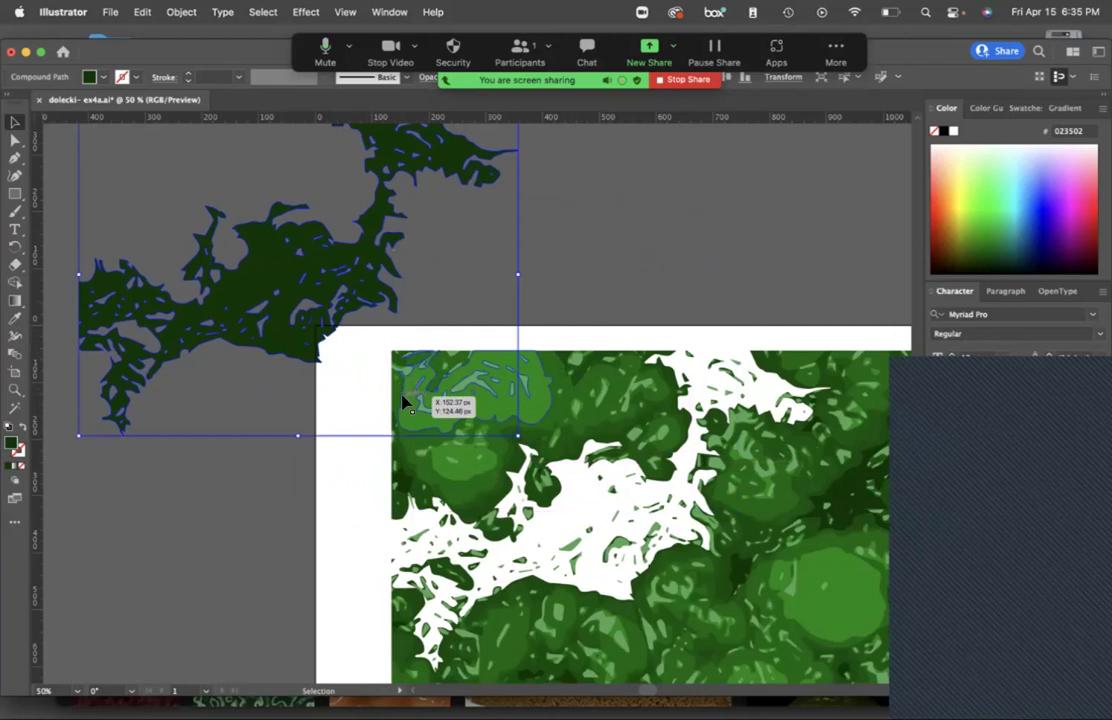
{"action": "key", "text": "super+z"}
{"action": "key", "text": "a"}
{"action": "key", "text": "super+z"}
{"action": "key", "text": "v"}
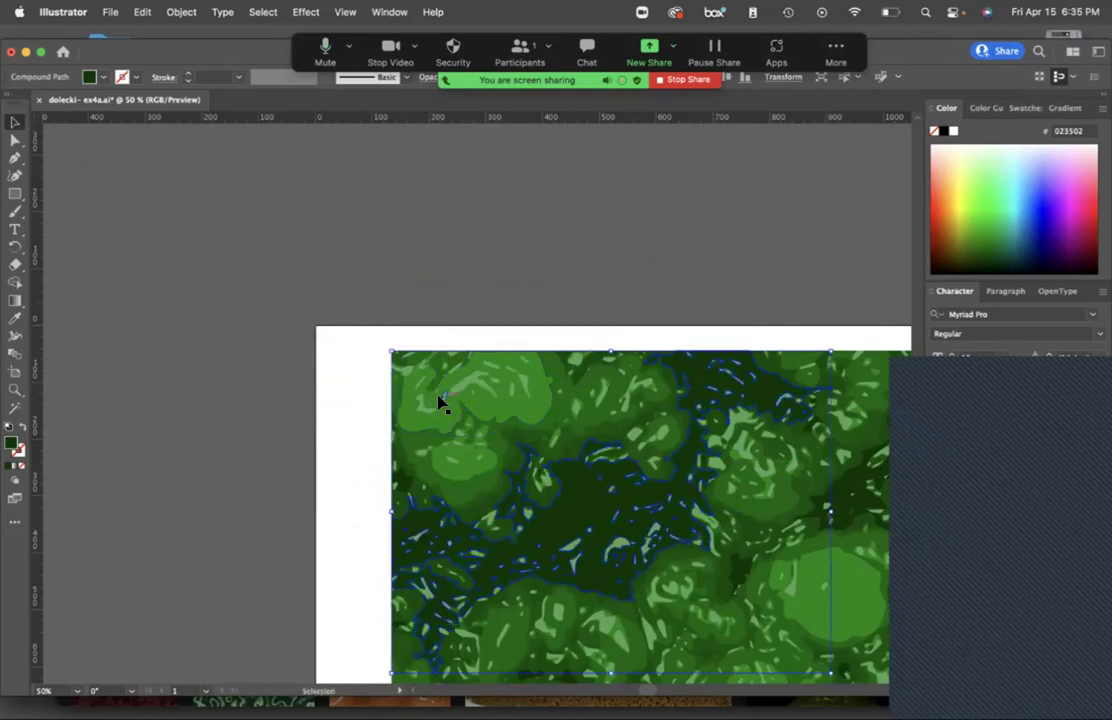
{"action": "left_click_drag", "start_coordinate": [761, 424], "coordinate": [536, 328]}
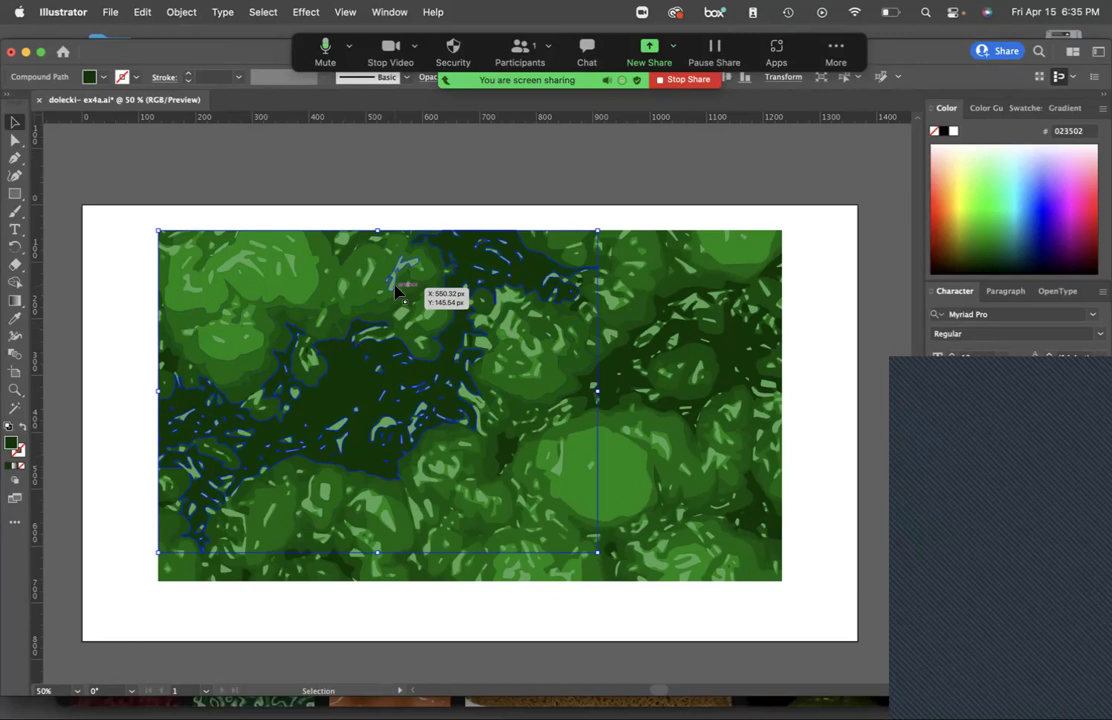
{"action": "left_click", "coordinate": [385, 192]}
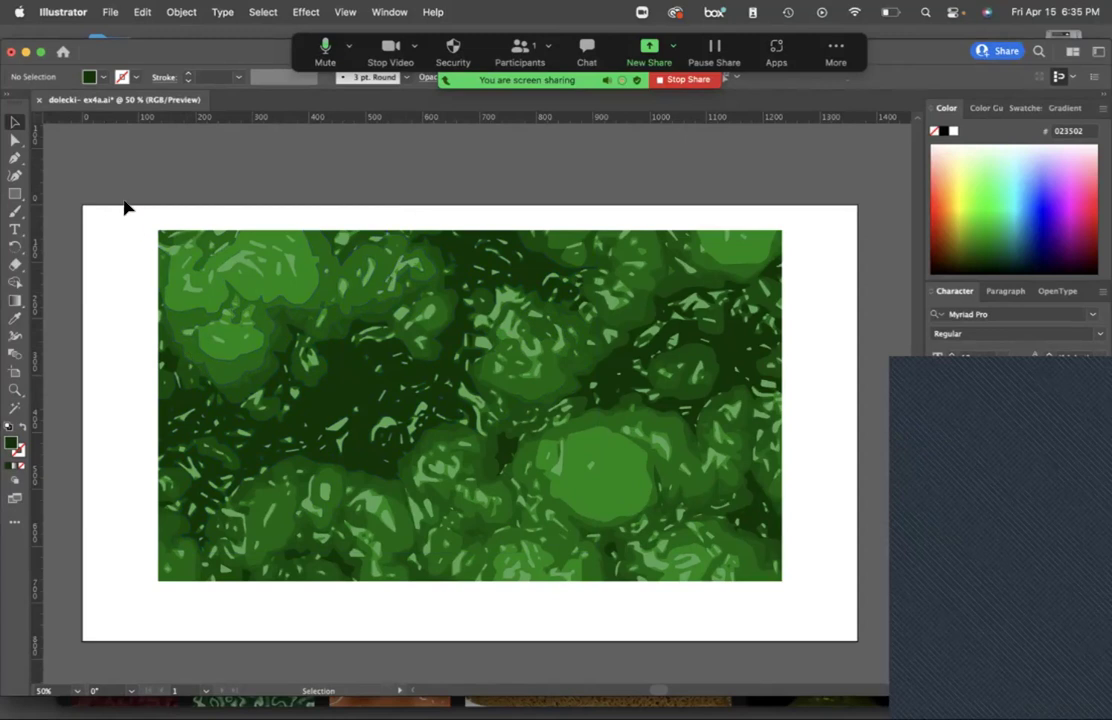
Select all the shapes of the traced artwork and fill them with the dusty red AD5A5A.
{"action": "left_click_drag", "start_coordinate": [120, 197], "coordinate": [836, 613]}
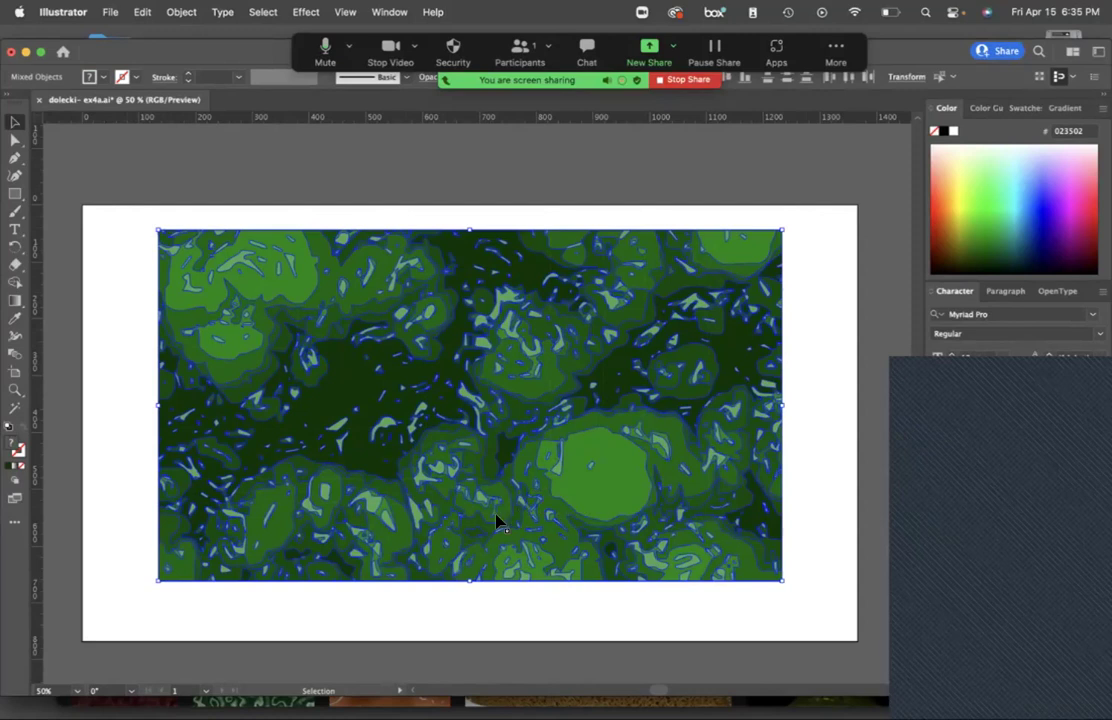
{"action": "left_click", "coordinate": [843, 342]}
{"action": "left_click_drag", "start_coordinate": [832, 212], "coordinate": [135, 615]}
{"action": "double_click", "coordinate": [17, 449]}
{"action": "left_click", "coordinate": [940, 262]}
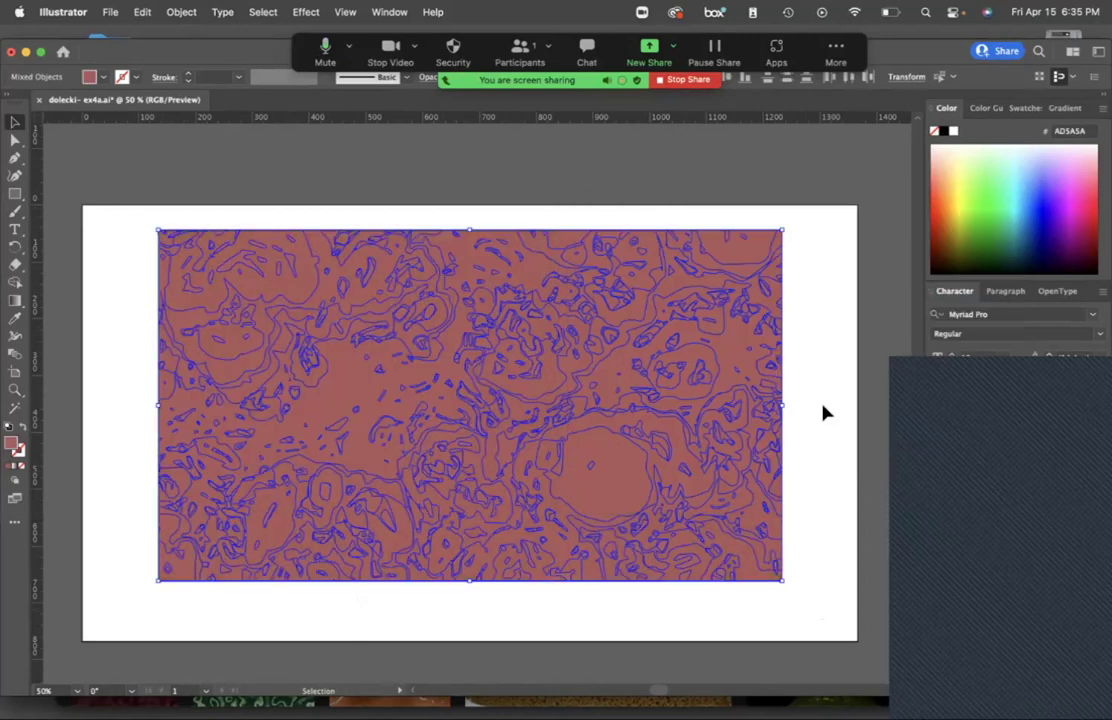
{"action": "left_click", "coordinate": [820, 455]}
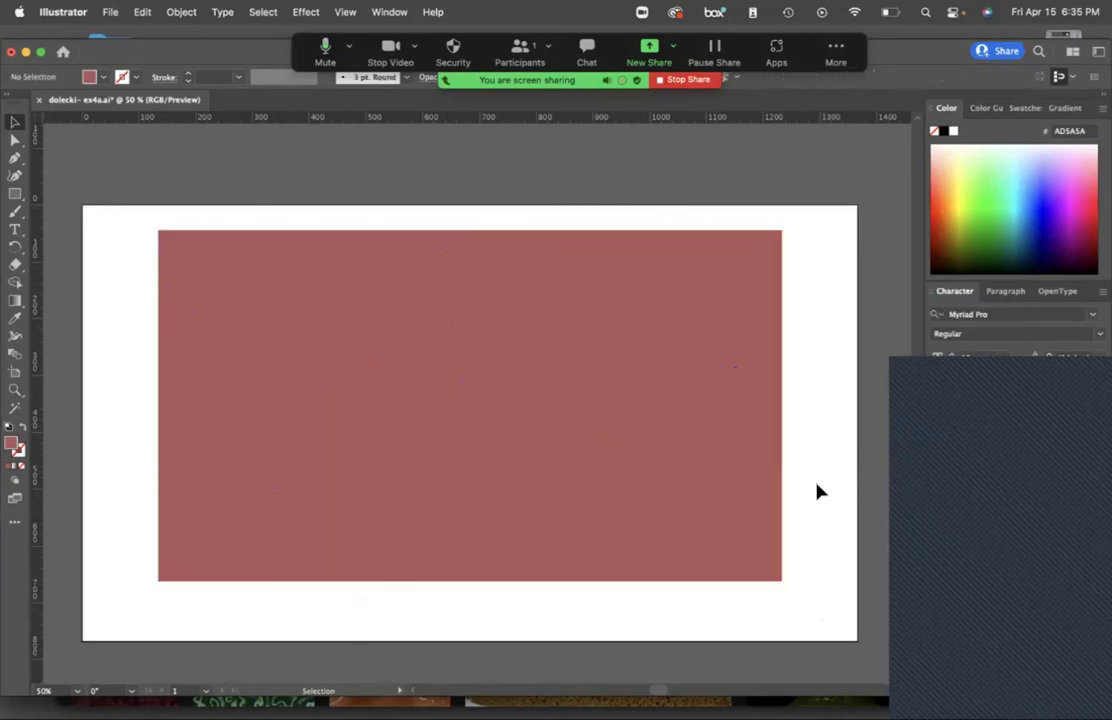
Reselect the red shapes, display their anchor points, and undo the red fill.
{"action": "left_click", "coordinate": [559, 424]}
{"action": "left_click_drag", "start_coordinate": [820, 218], "coordinate": [149, 618]}
{"action": "key", "text": "a"}
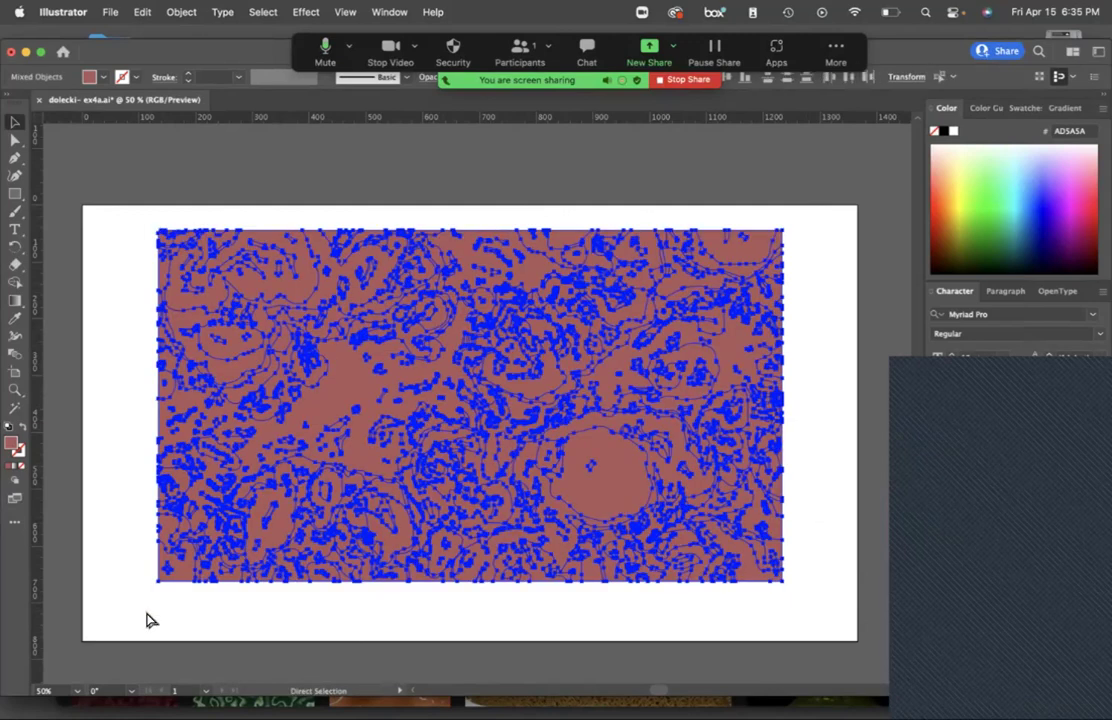
{"action": "key", "text": "v"}
{"action": "left_click", "coordinate": [137, 467]}
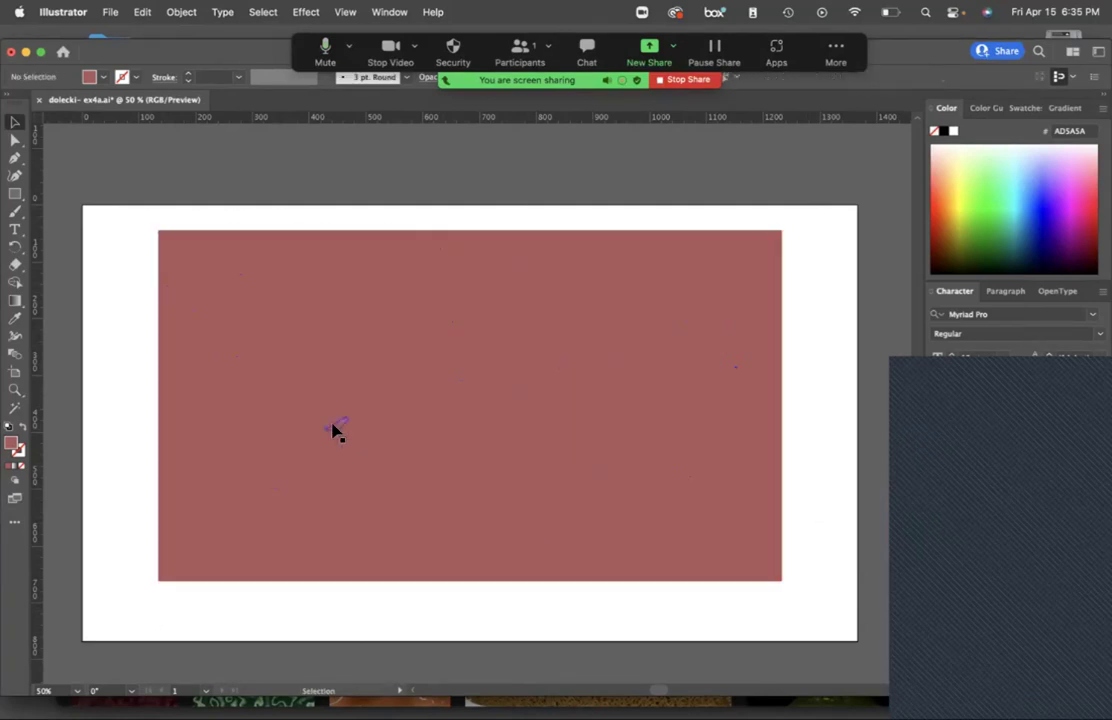
{"action": "key", "text": "super+z"}
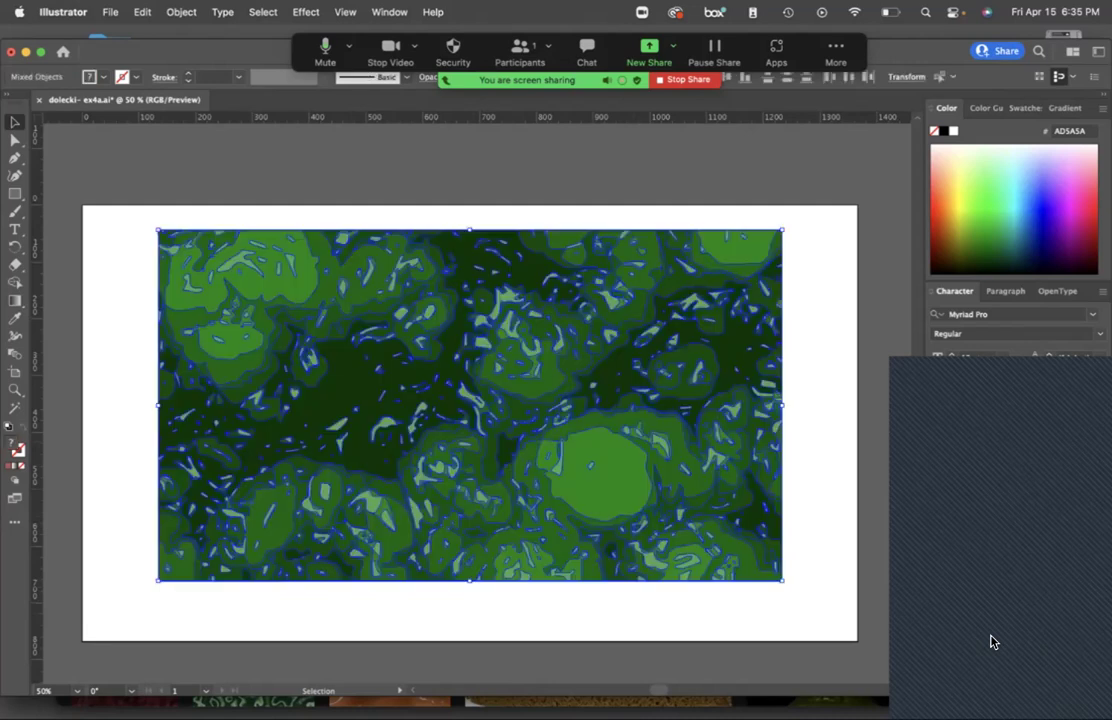
{"action": "left_click", "coordinate": [862, 384]}
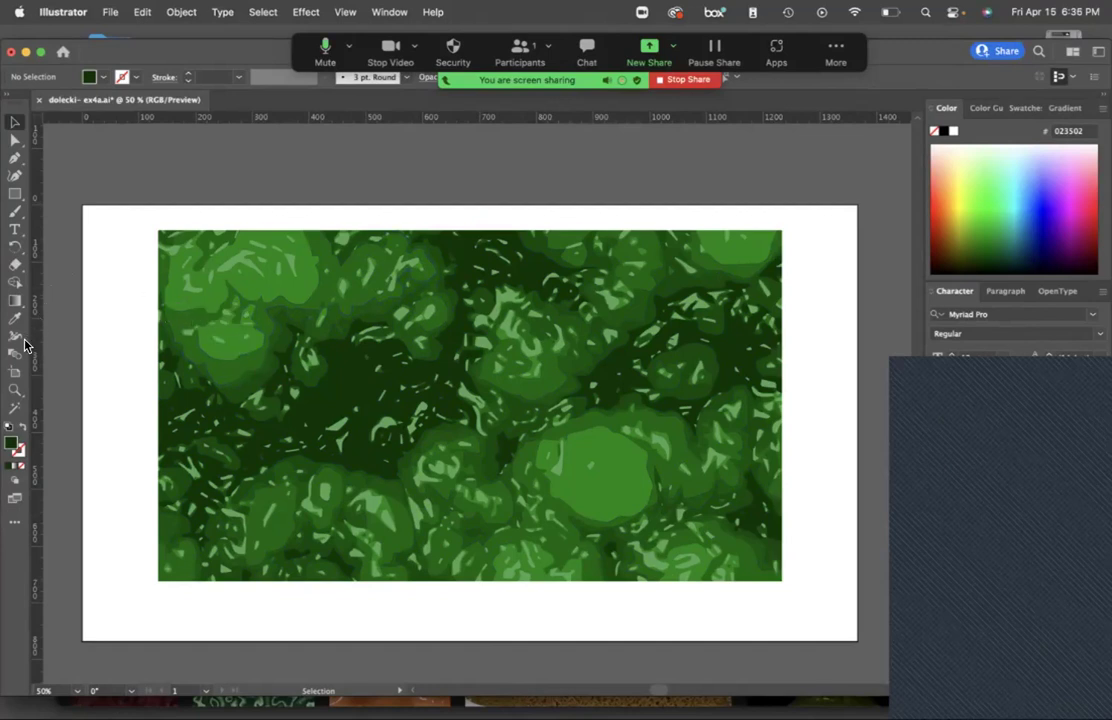
Select a light green highlight shape and set the Magic Wand tool's fill color tolerance to 15.
{"action": "left_click", "coordinate": [243, 274]}
{"action": "left_click_drag", "start_coordinate": [243, 274], "coordinate": [186, 290]}
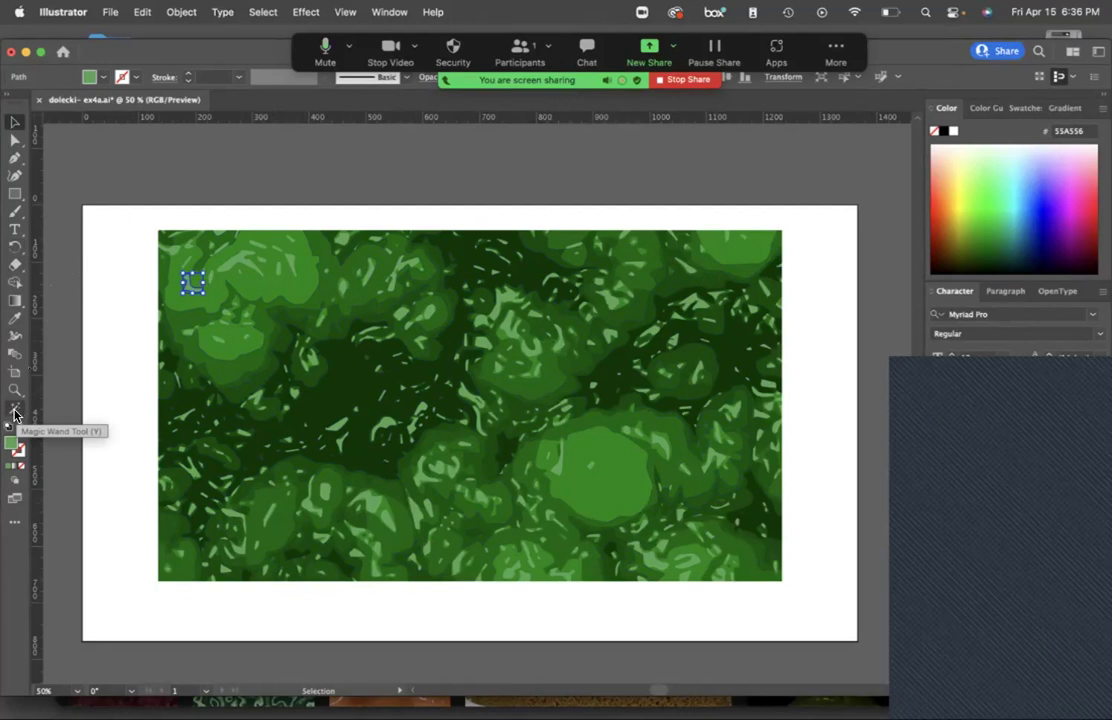
{"action": "left_click", "coordinate": [14, 526]}
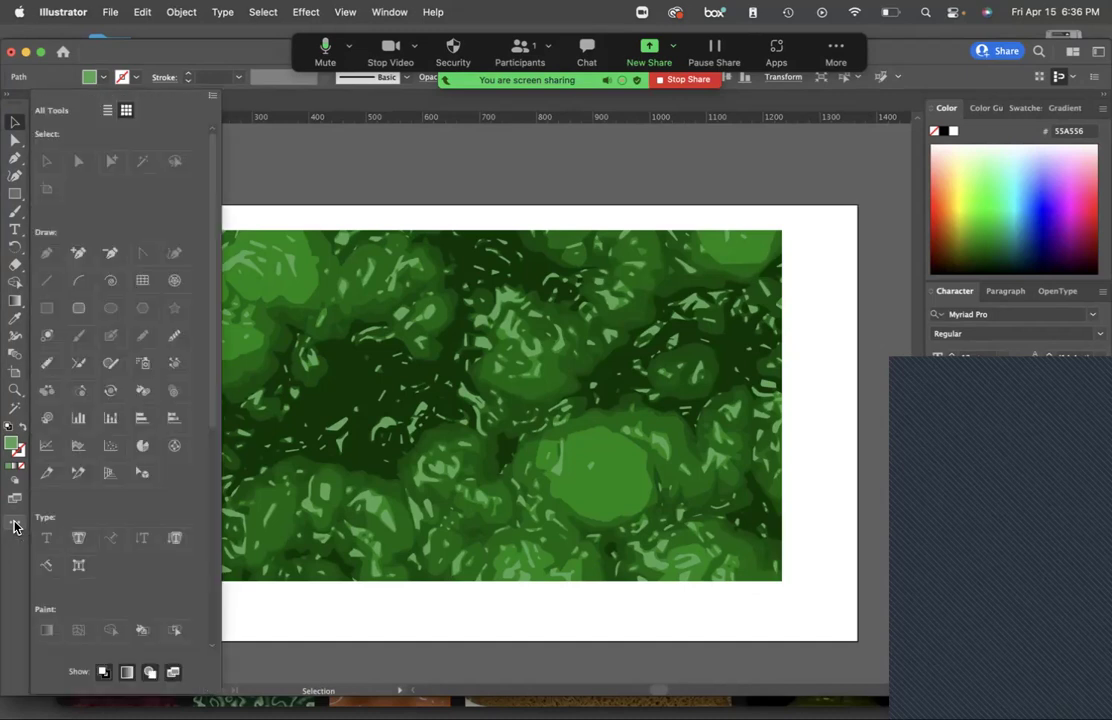
{"action": "left_click", "coordinate": [144, 166]}
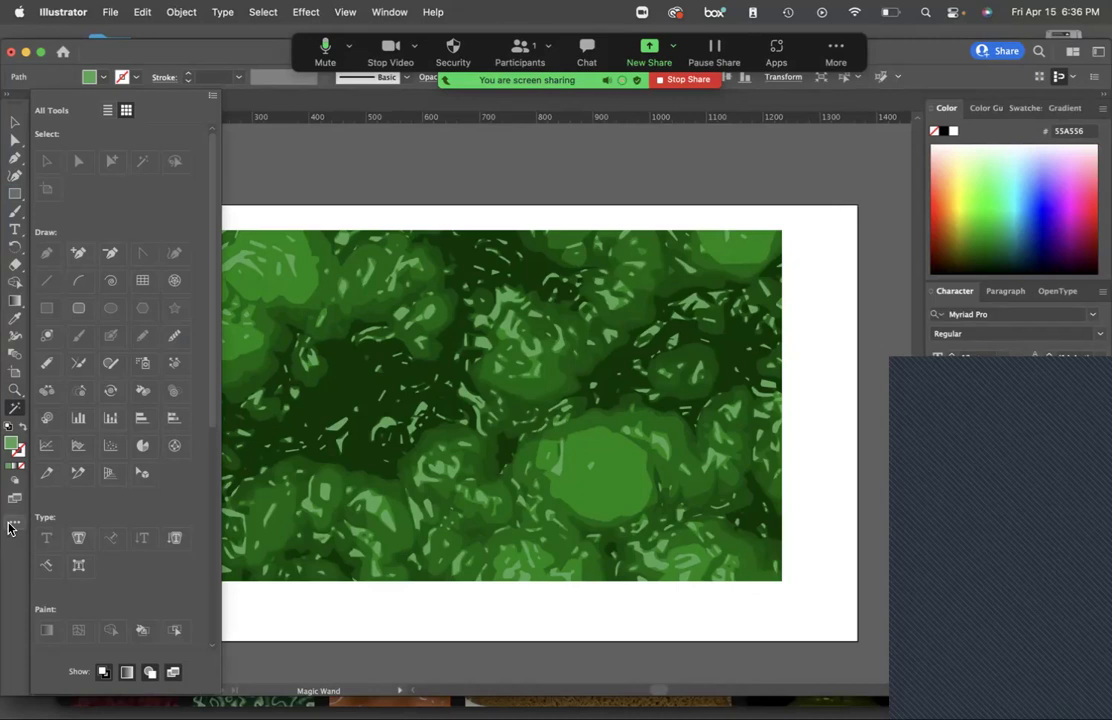
{"action": "left_click", "coordinate": [14, 408]}
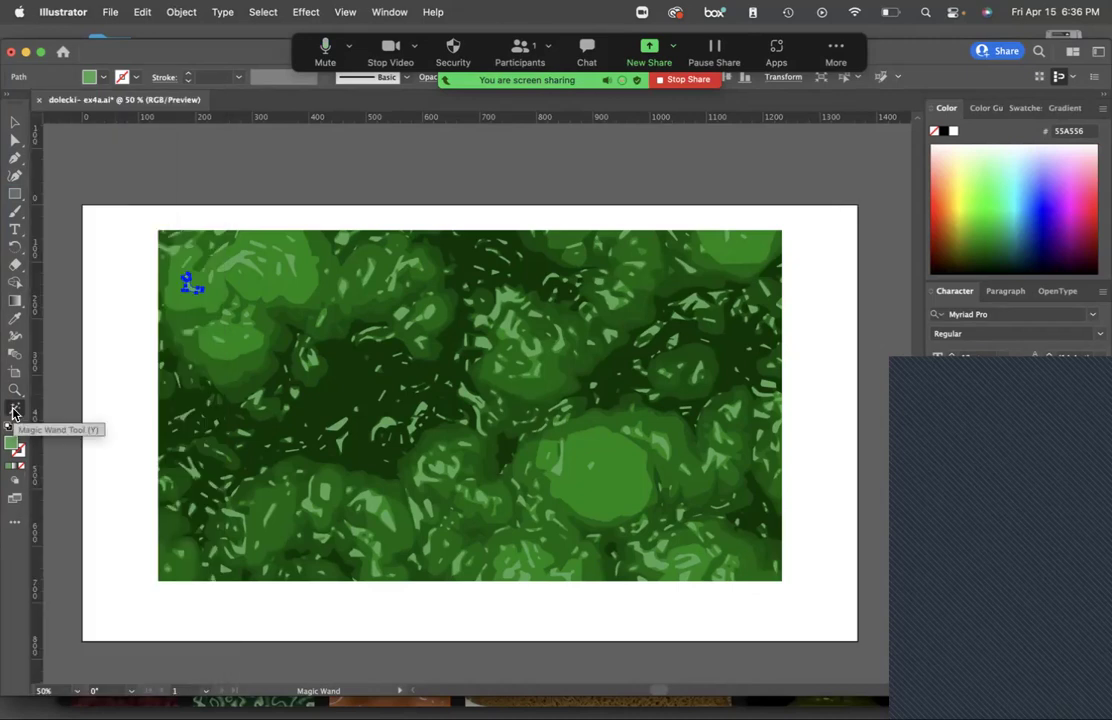
{"action": "double_click", "coordinate": [14, 408]}
{"action": "left_click", "coordinate": [216, 347]}
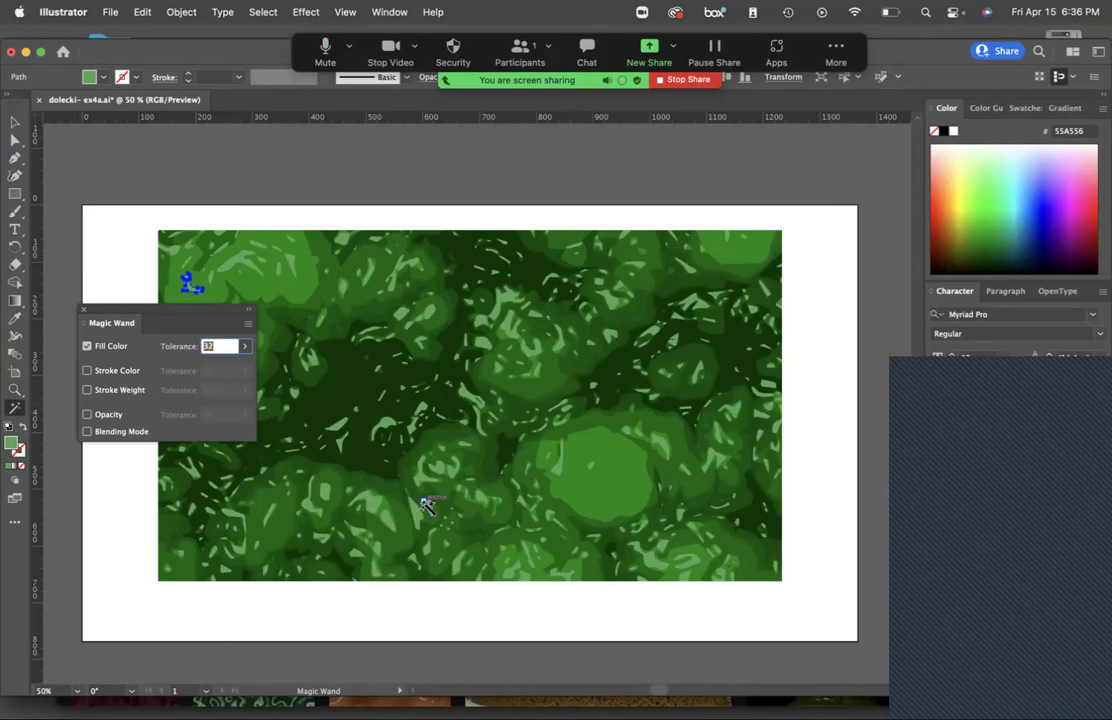
{"action": "type", "text": "15"}
{"action": "key", "text": "Return"}
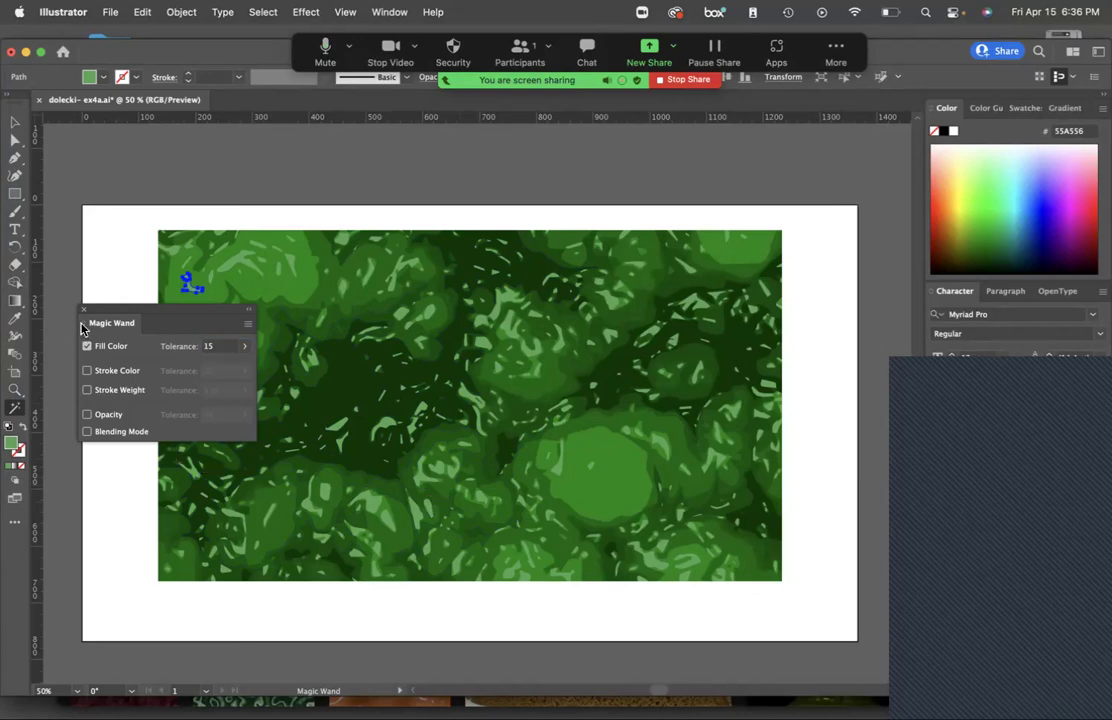
{"action": "left_click", "coordinate": [86, 310]}
Select all the light green highlight shapes across the artwork with the Magic Wand and delete them.
{"action": "left_click", "coordinate": [472, 402]}
{"action": "left_click", "coordinate": [551, 448]}
{"action": "left_click", "coordinate": [541, 397]}
{"action": "left_click", "coordinate": [555, 522]}
{"action": "left_click", "coordinate": [230, 262]}
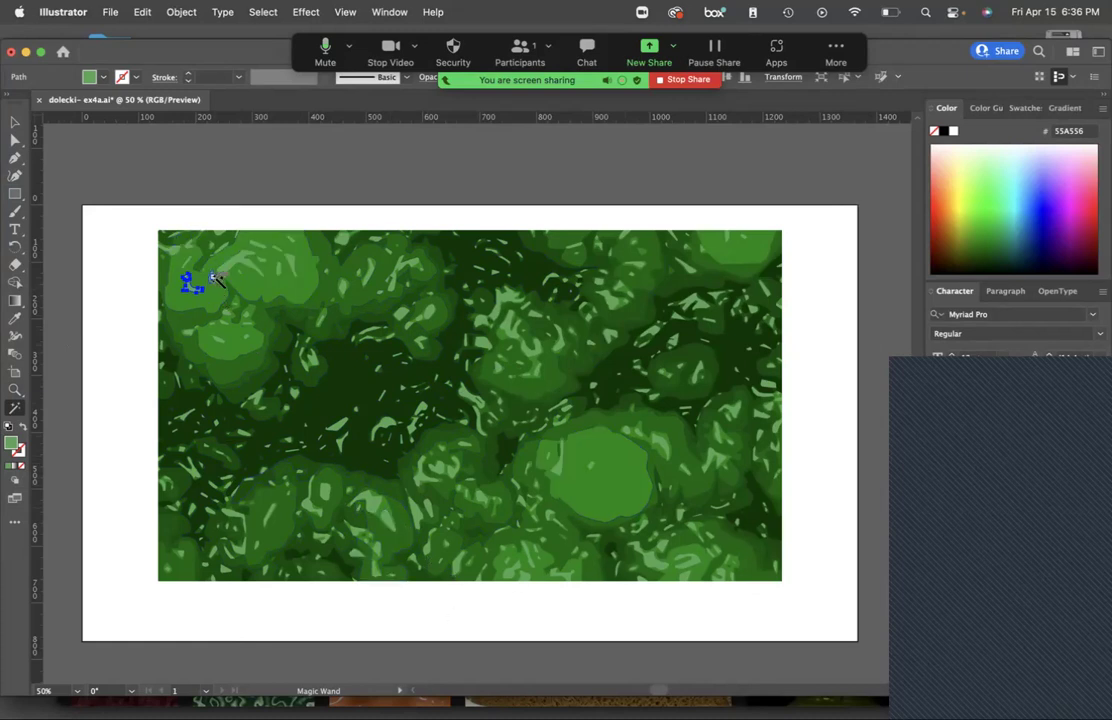
{"action": "left_click", "coordinate": [230, 262]}
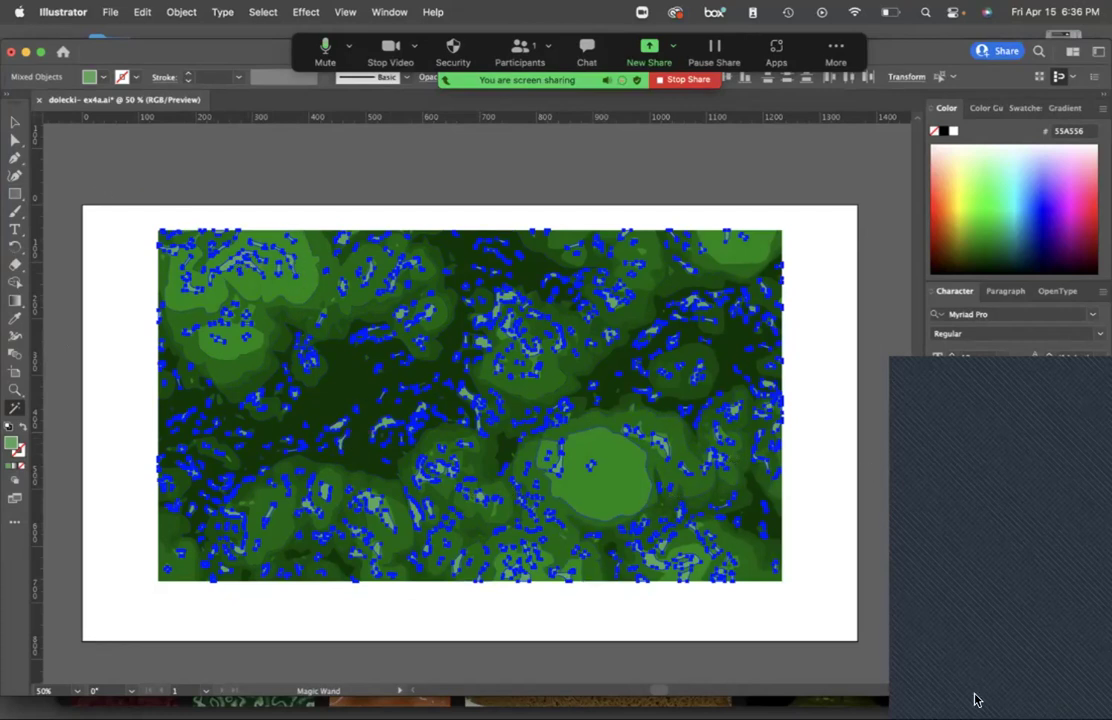
{"action": "key", "text": "Delete"}
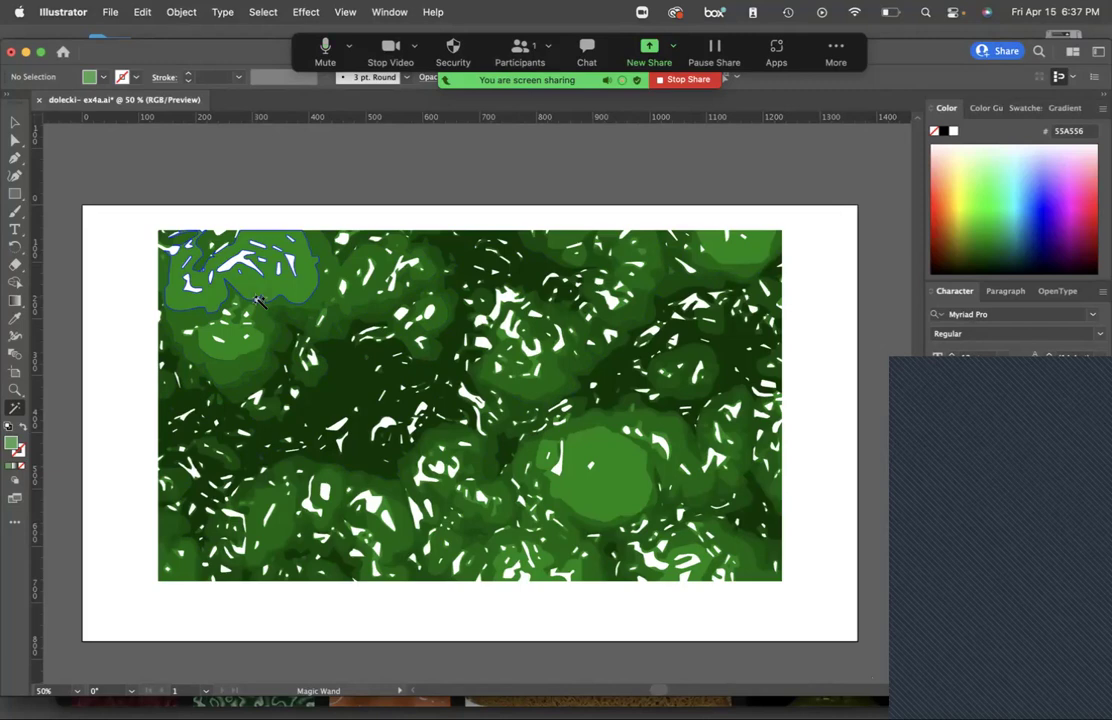
Switch to Safari, search DuckDuckGo images for "op art", and return to Illustrator.
{"action": "key", "text": "ctrl+Up"}
{"action": "left_click", "coordinate": [260, 431]}
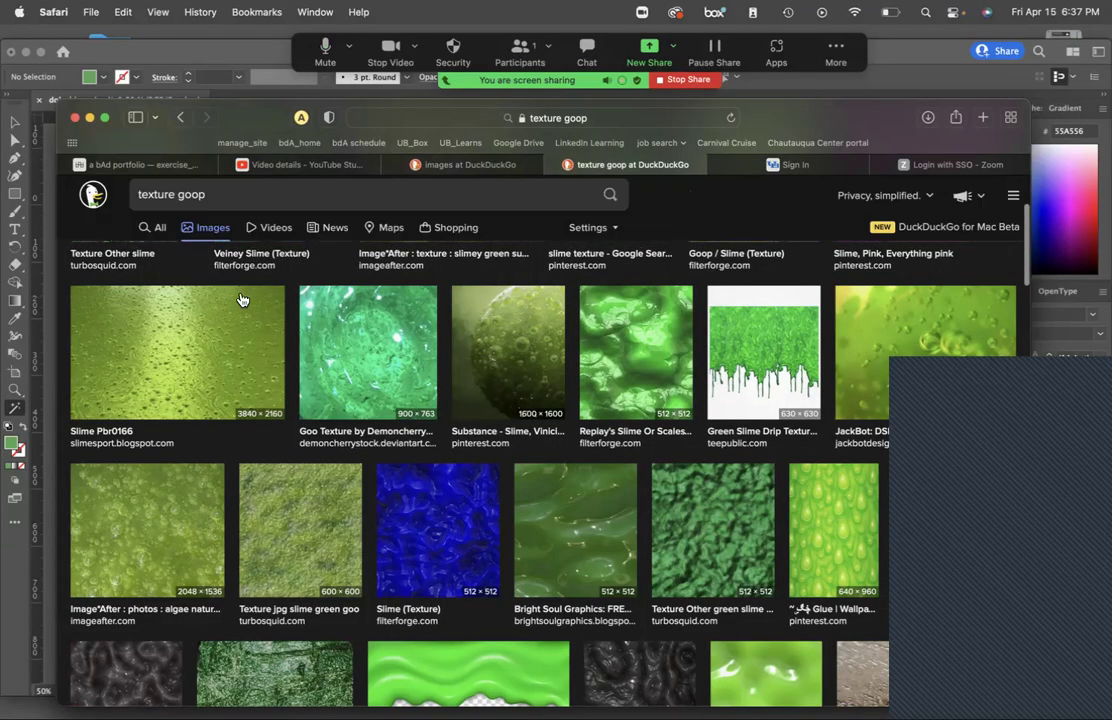
{"action": "scroll", "coordinate": [240, 300], "scroll_direction": "up", "scroll_amount": 5}
{"action": "left_click", "coordinate": [231, 208]}
{"action": "left_click_drag", "start_coordinate": [231, 208], "coordinate": [92, 205]}
{"action": "type", "text": "op art"}
{"action": "key", "text": "Return"}
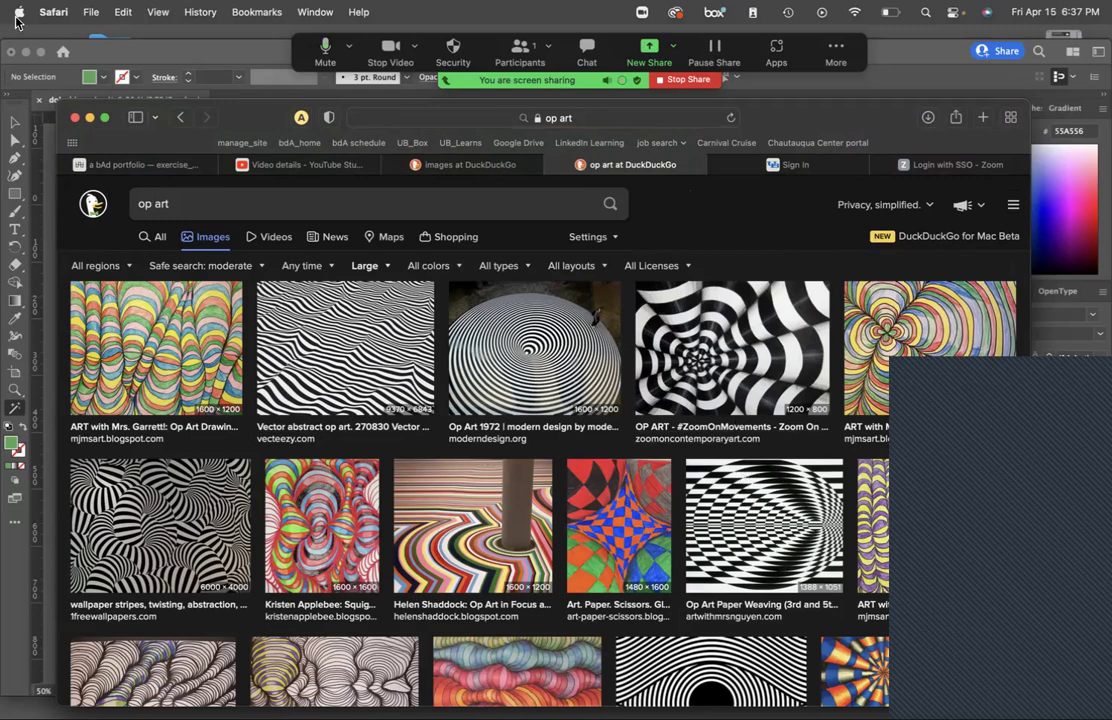
{"action": "left_click", "coordinate": [90, 117]}
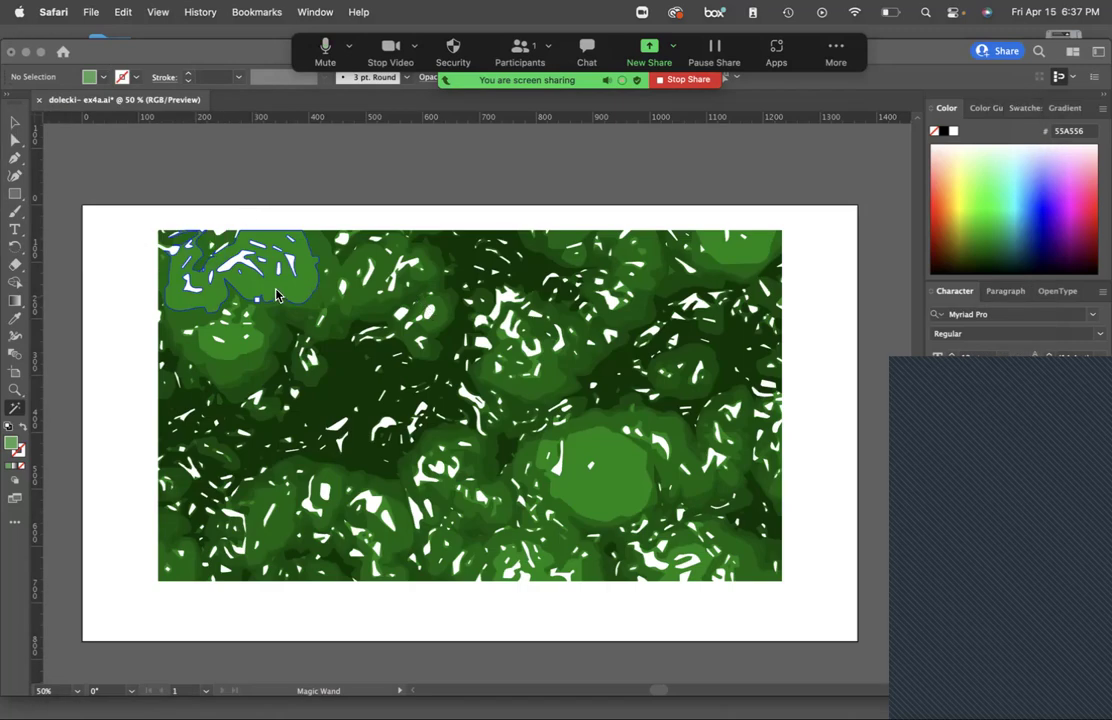
Try deleting the medium green shapes by colour with the Magic Wand, and undo the deletion.
{"action": "left_click", "coordinate": [178, 265]}
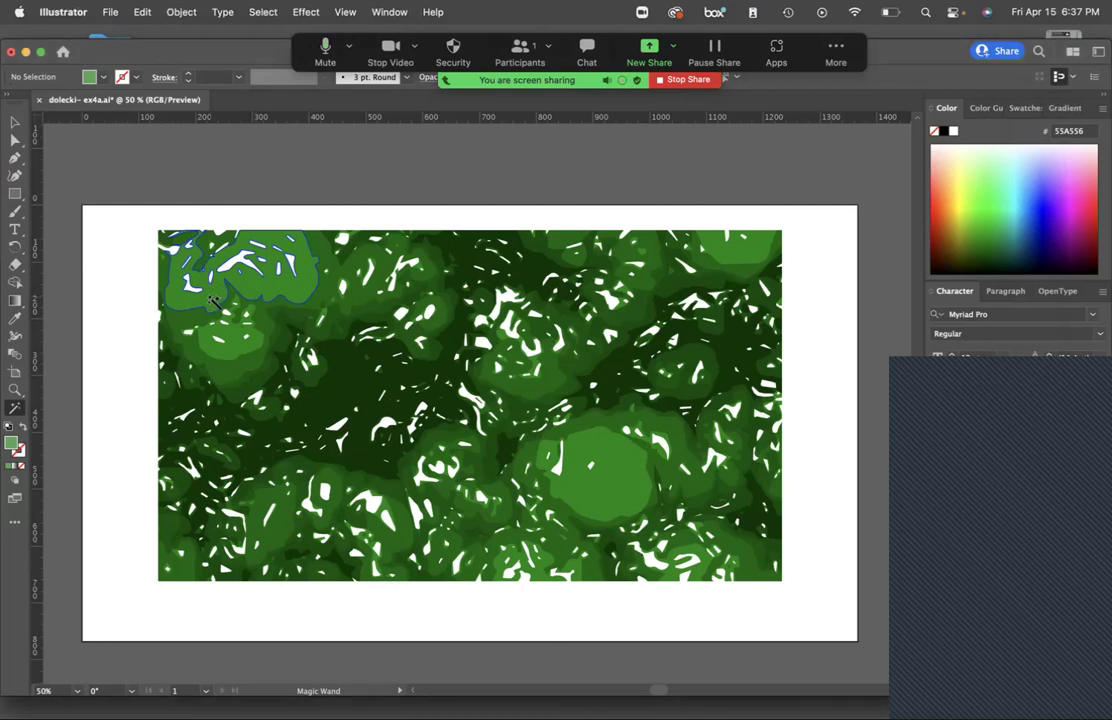
{"action": "left_click", "coordinate": [185, 318]}
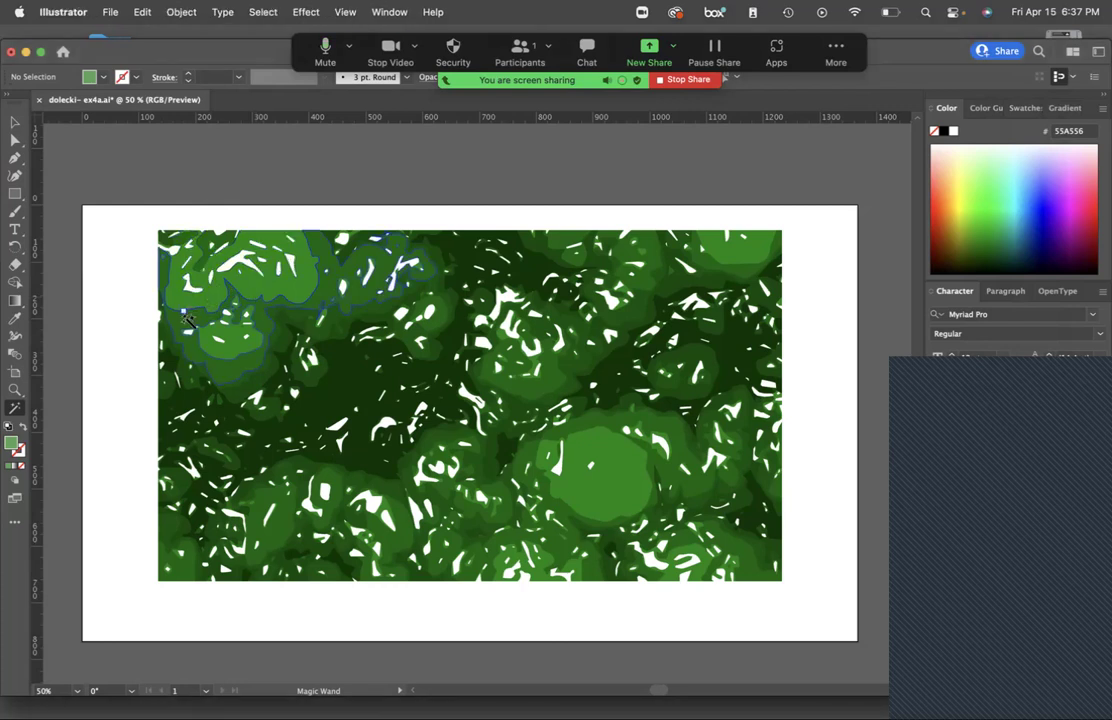
{"action": "left_click", "coordinate": [187, 318]}
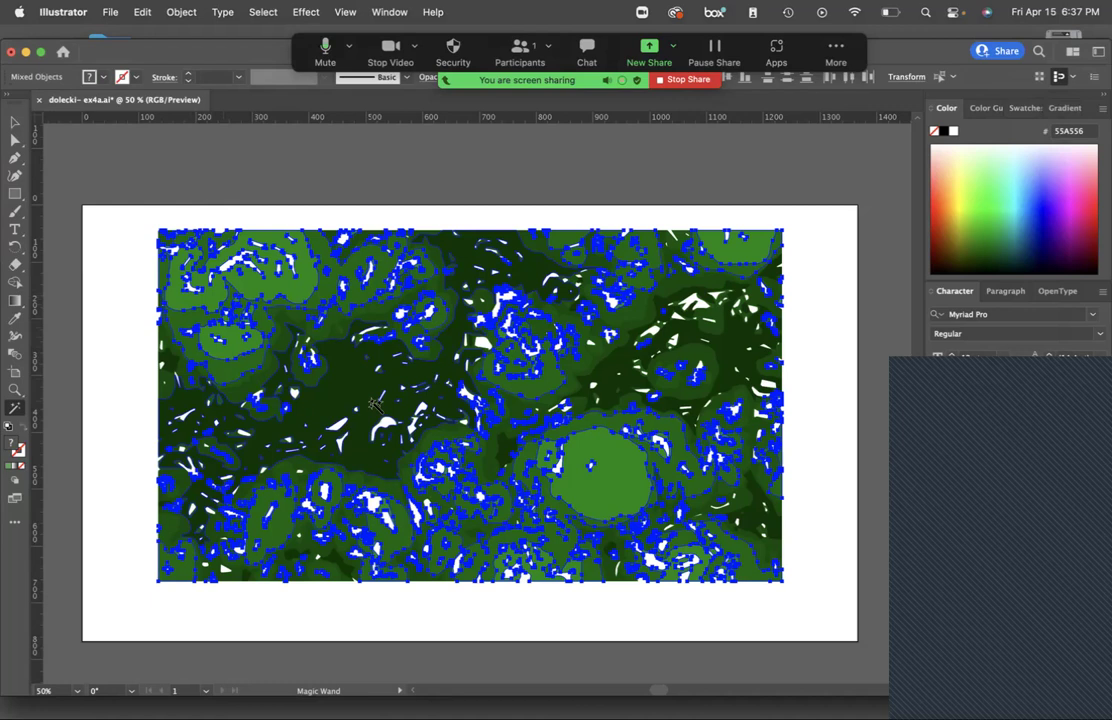
{"action": "key", "text": "Delete"}
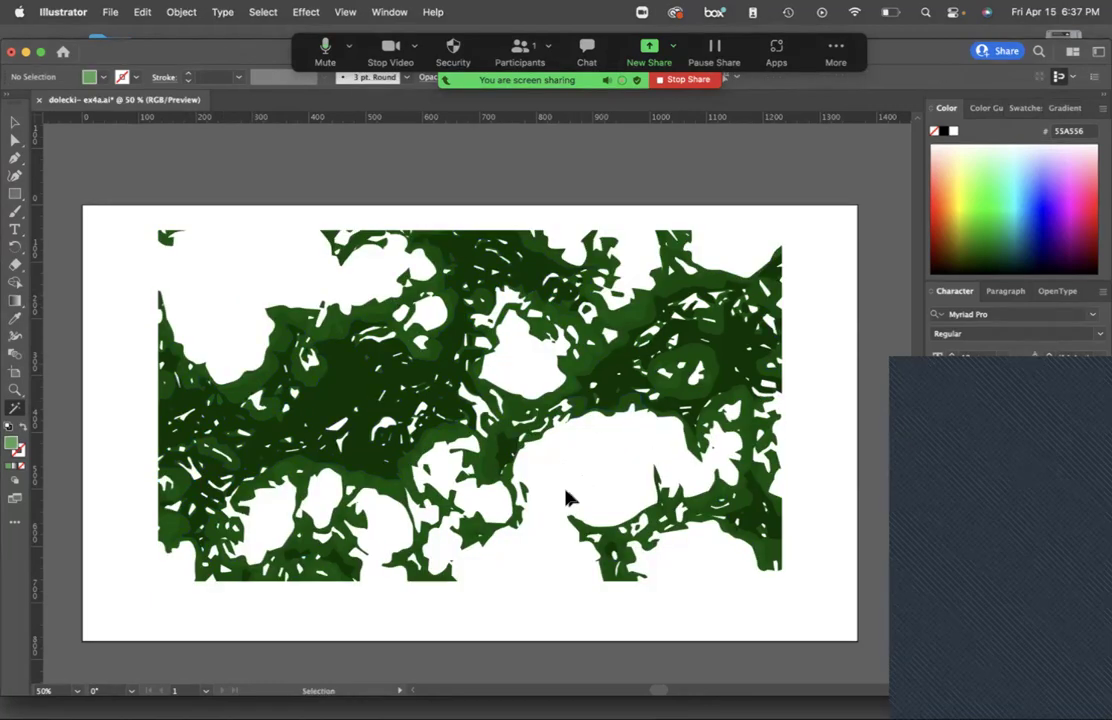
{"action": "key", "text": "super+z"}
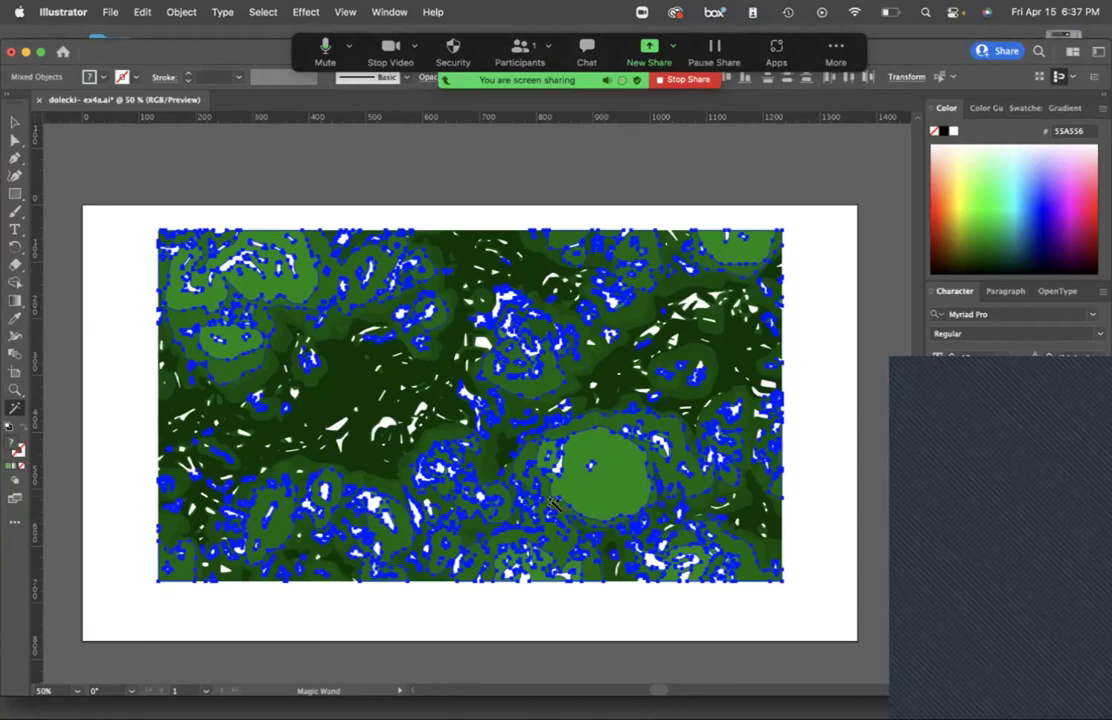
Clear the selection, try deleting the darker green shapes by colour, and undo that deletion.
{"action": "left_click", "coordinate": [838, 444]}
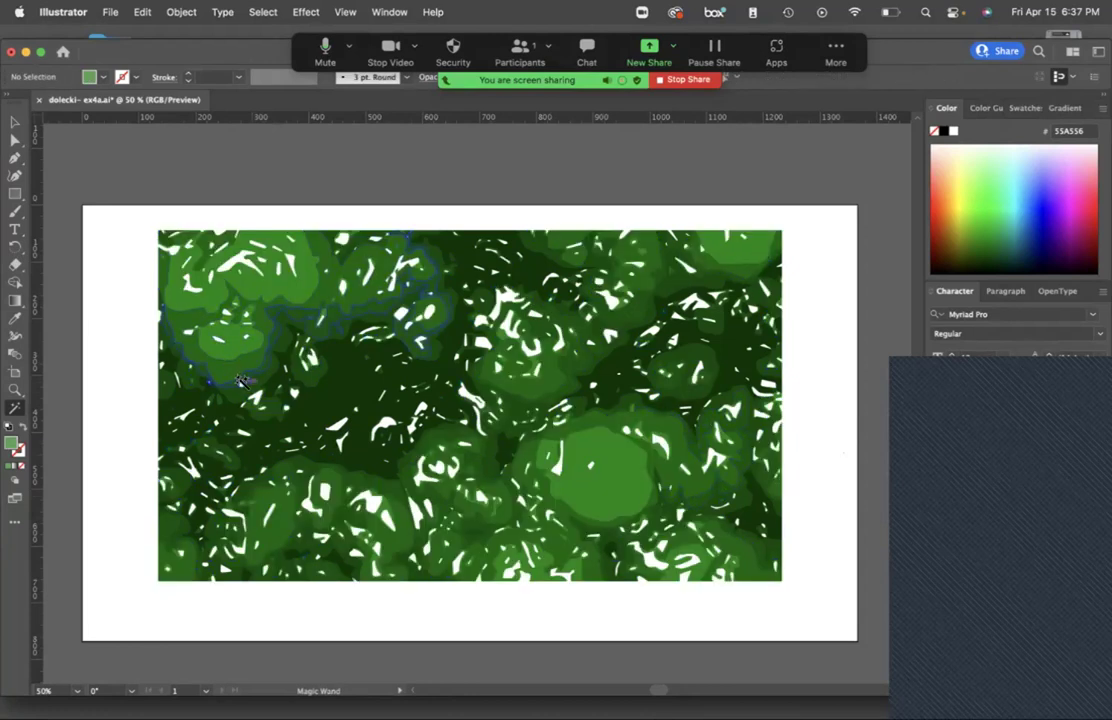
{"action": "key", "text": "super+a"}
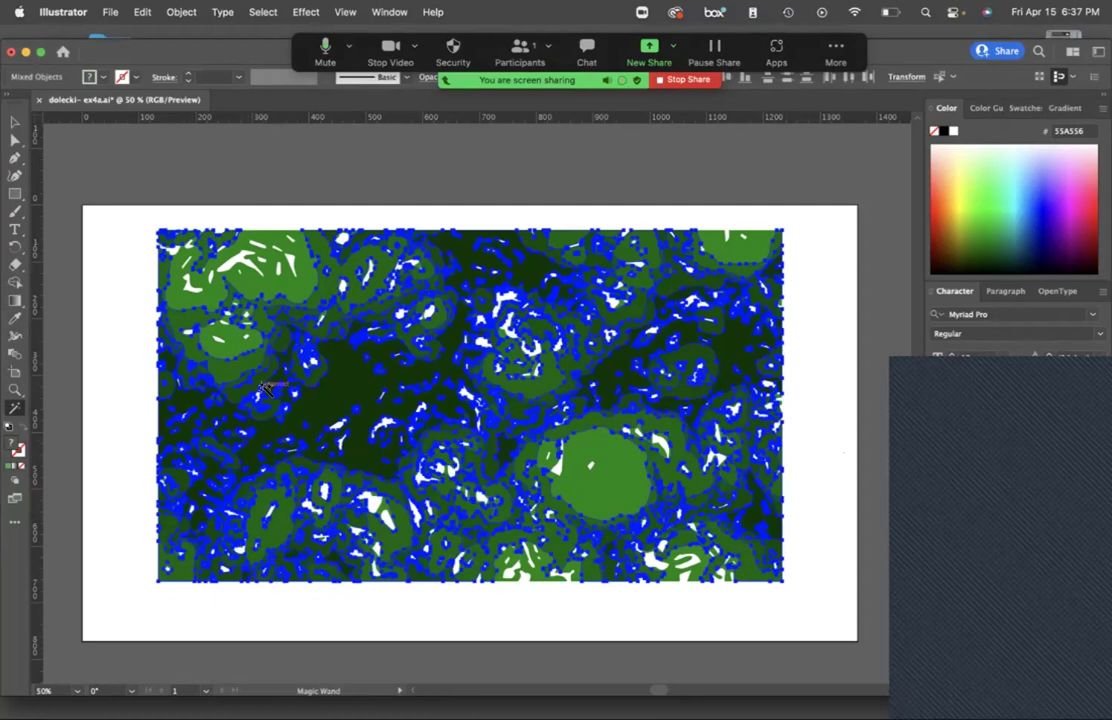
{"action": "key", "text": "Delete"}
{"action": "key", "text": "super+z"}
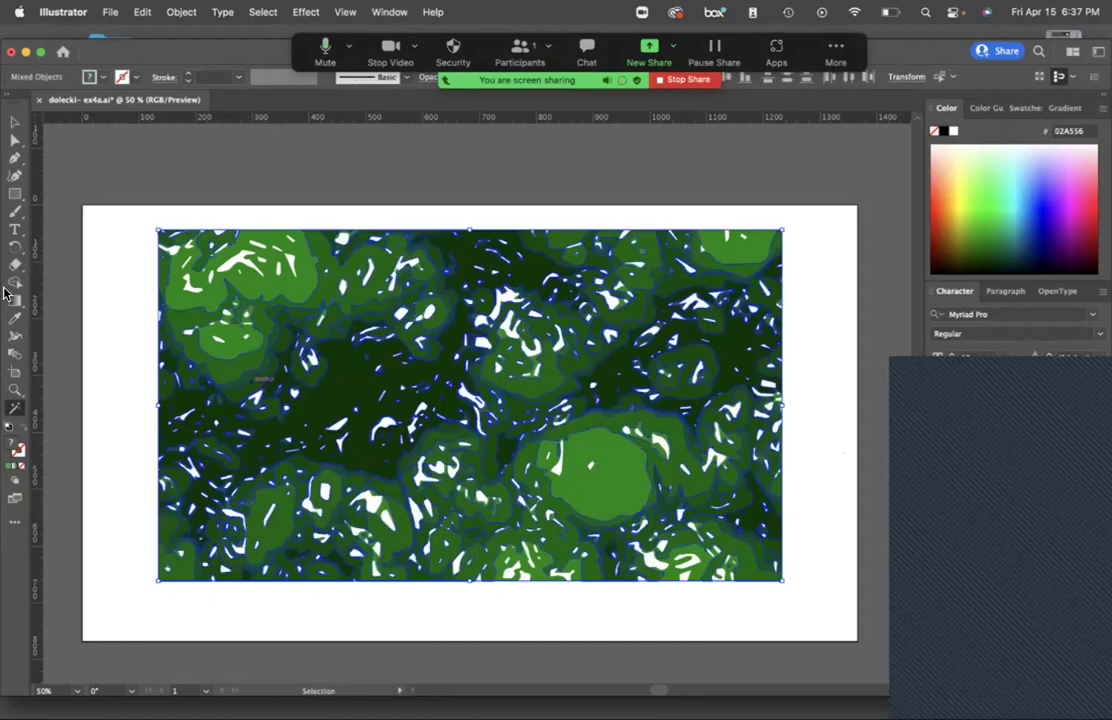
Set the Magic Wand's fill color tolerance to 1 and delete all the medium green shapes around the bright green blobs.
{"action": "double_click", "coordinate": [9, 413]}
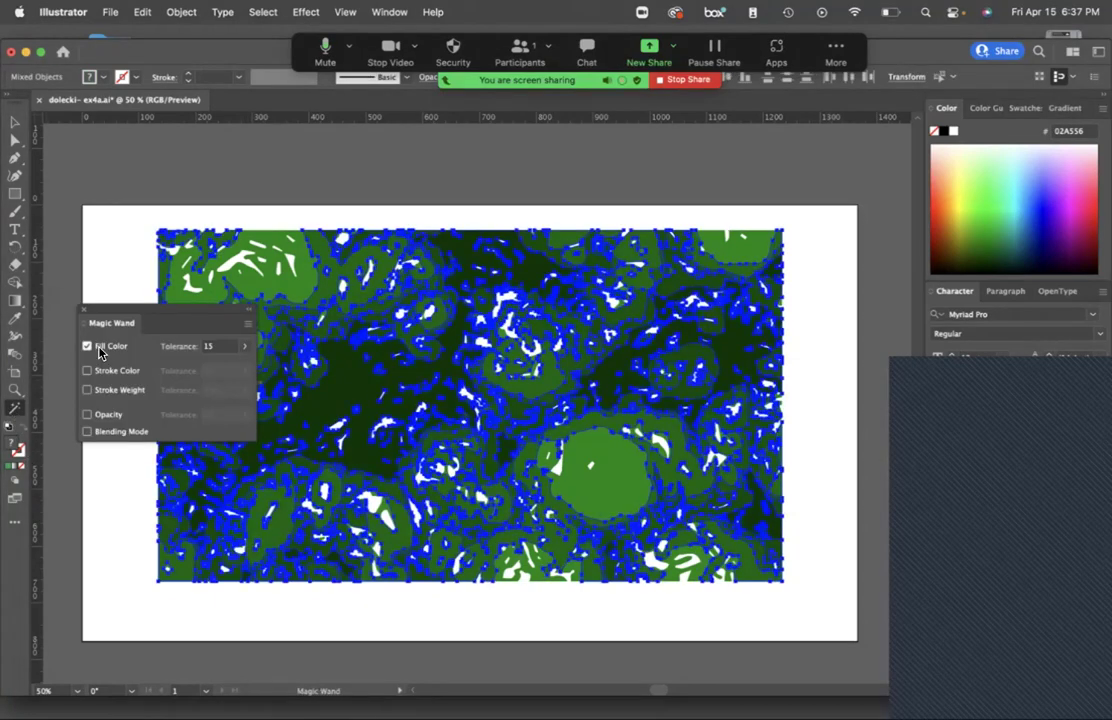
{"action": "left_click", "coordinate": [205, 345]}
{"action": "type", "text": "1"}
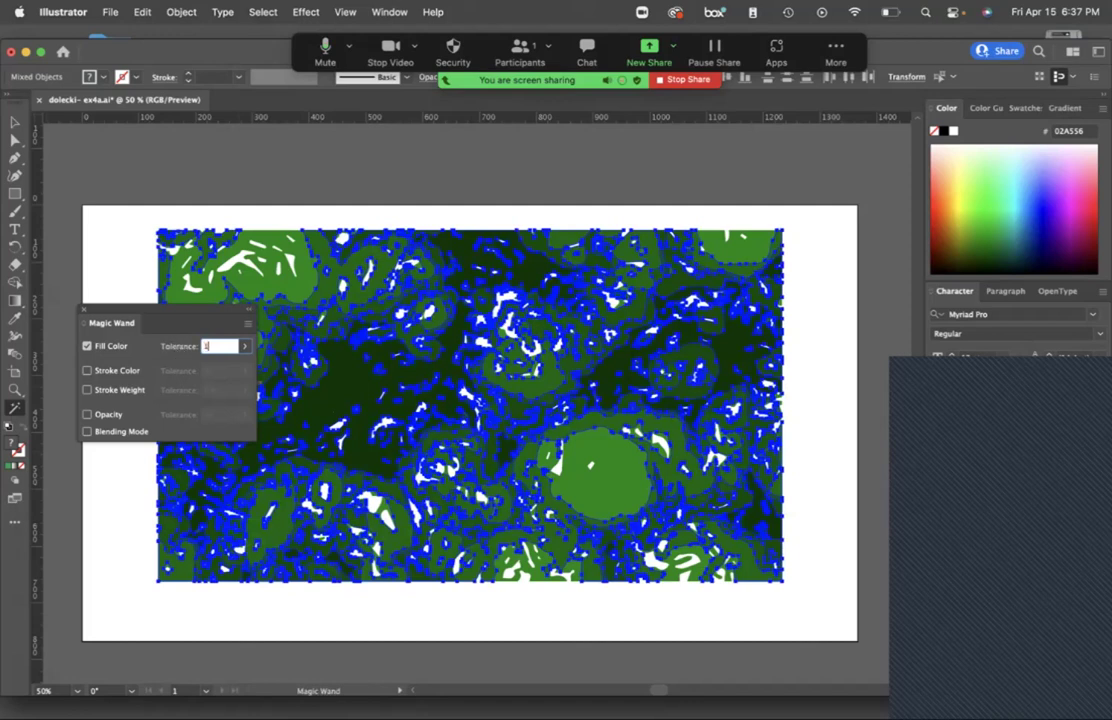
{"action": "left_click", "coordinate": [155, 222]}
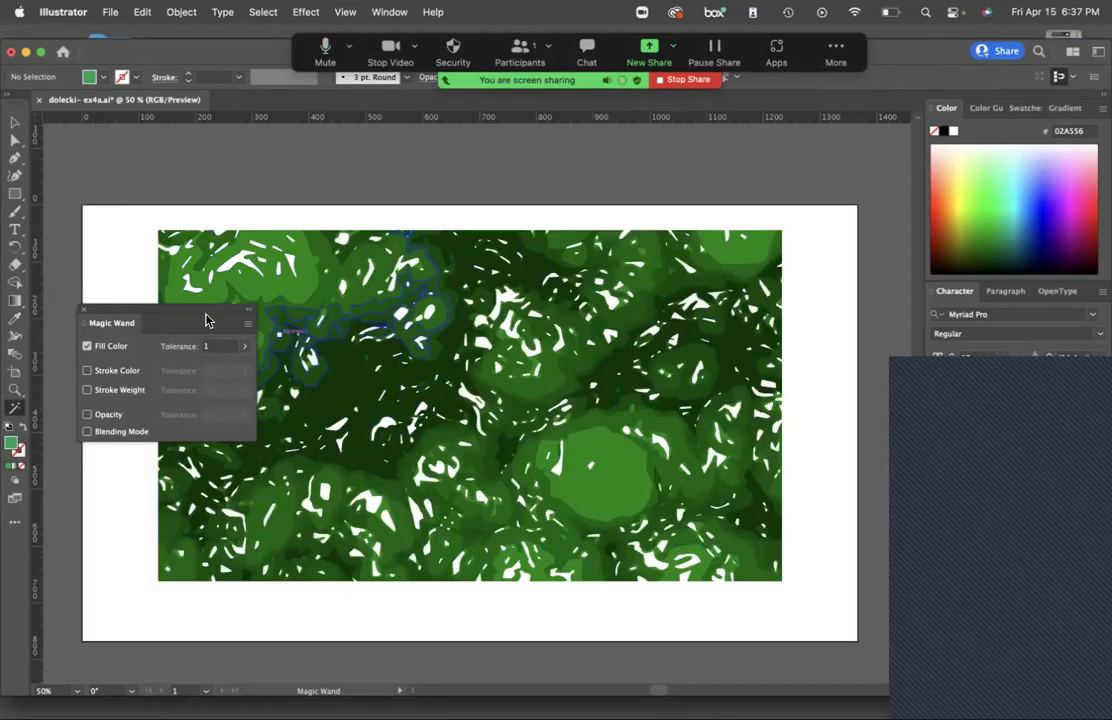
{"action": "left_click", "coordinate": [85, 310]}
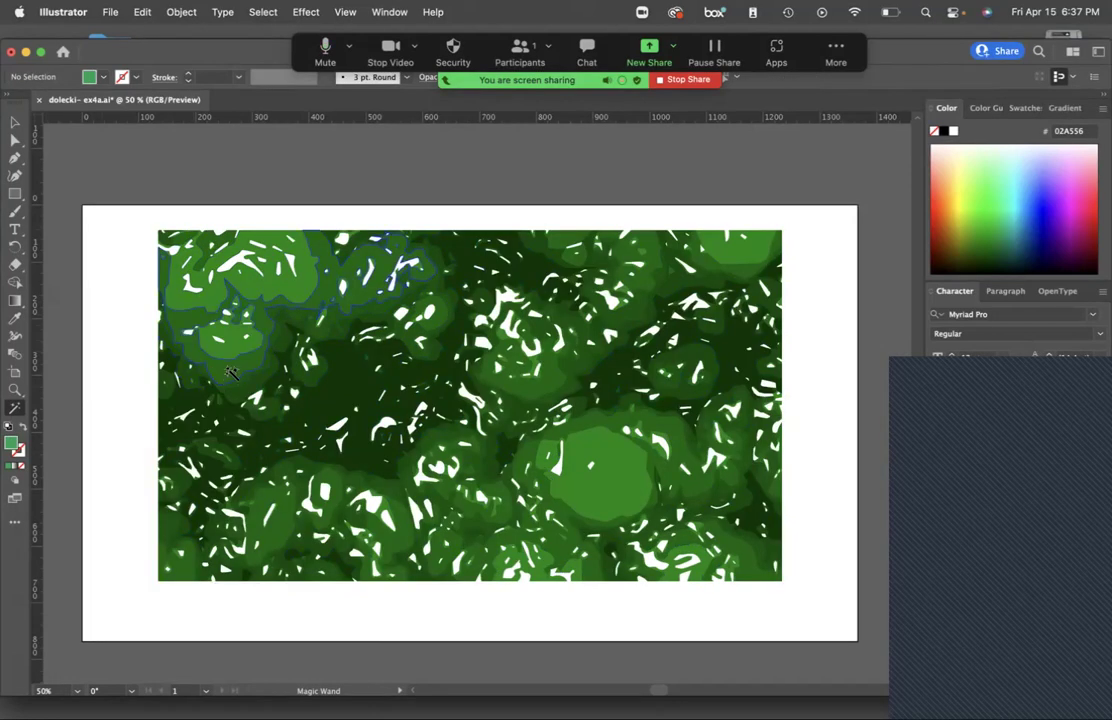
{"action": "left_click", "coordinate": [231, 373]}
{"action": "key", "text": "Delete"}
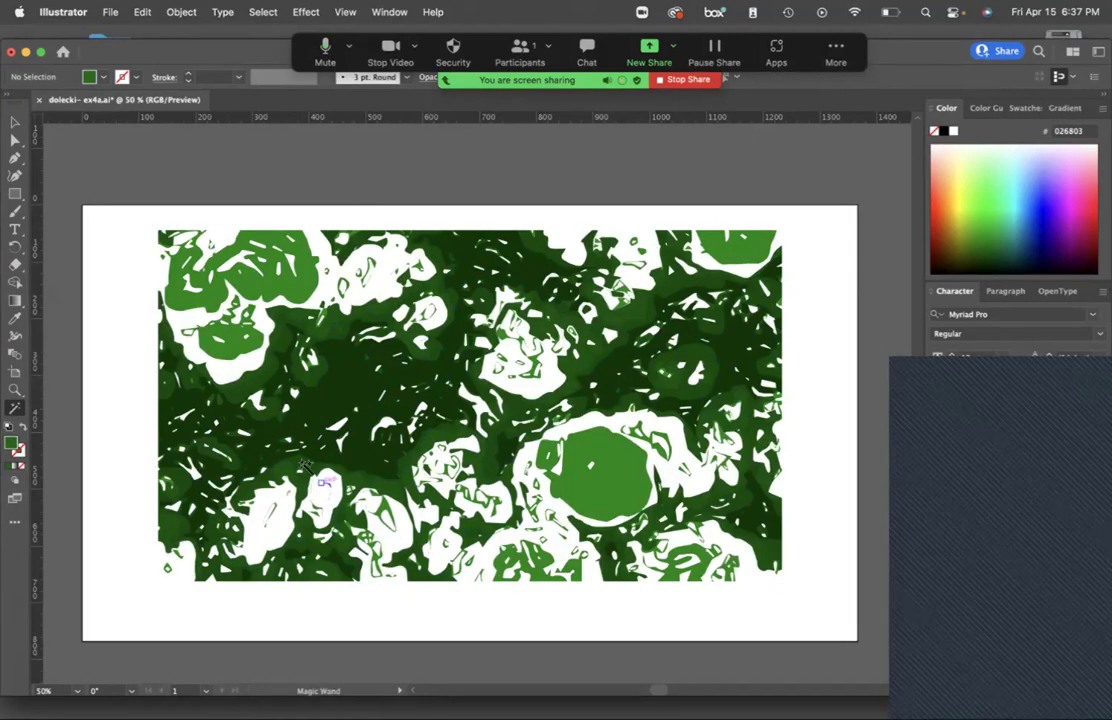
Select all the dark green 024802 shapes across the artwork with the Magic Wand and delete them.
{"action": "left_click", "coordinate": [260, 385]}
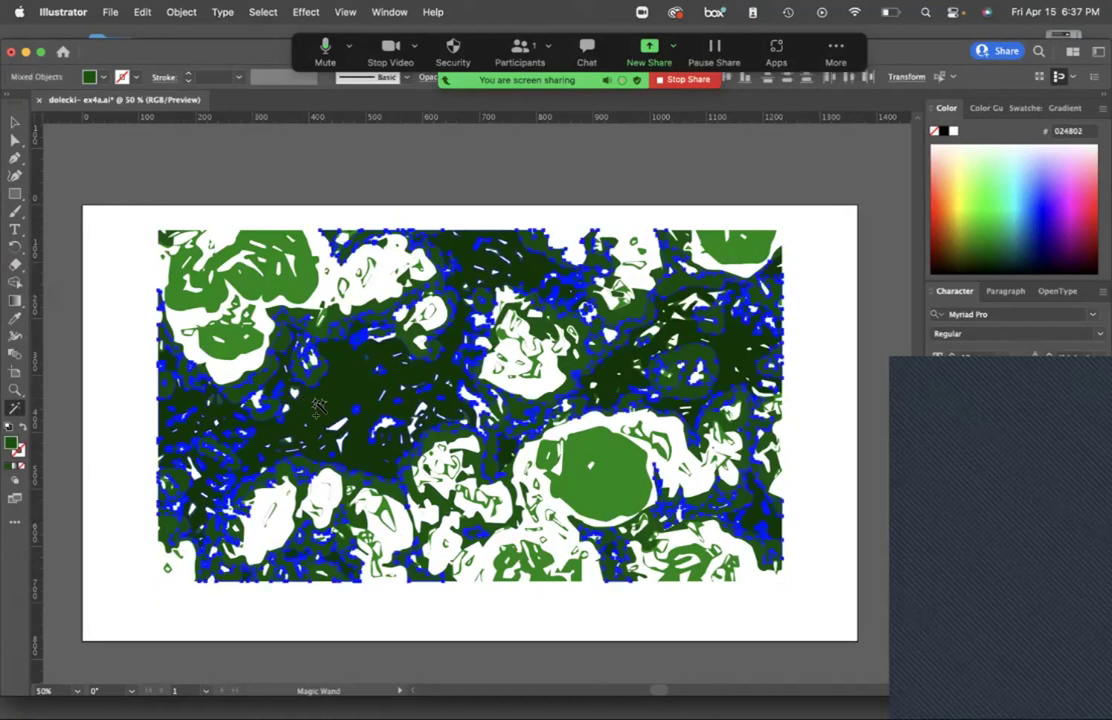
{"action": "left_click", "coordinate": [365, 169]}
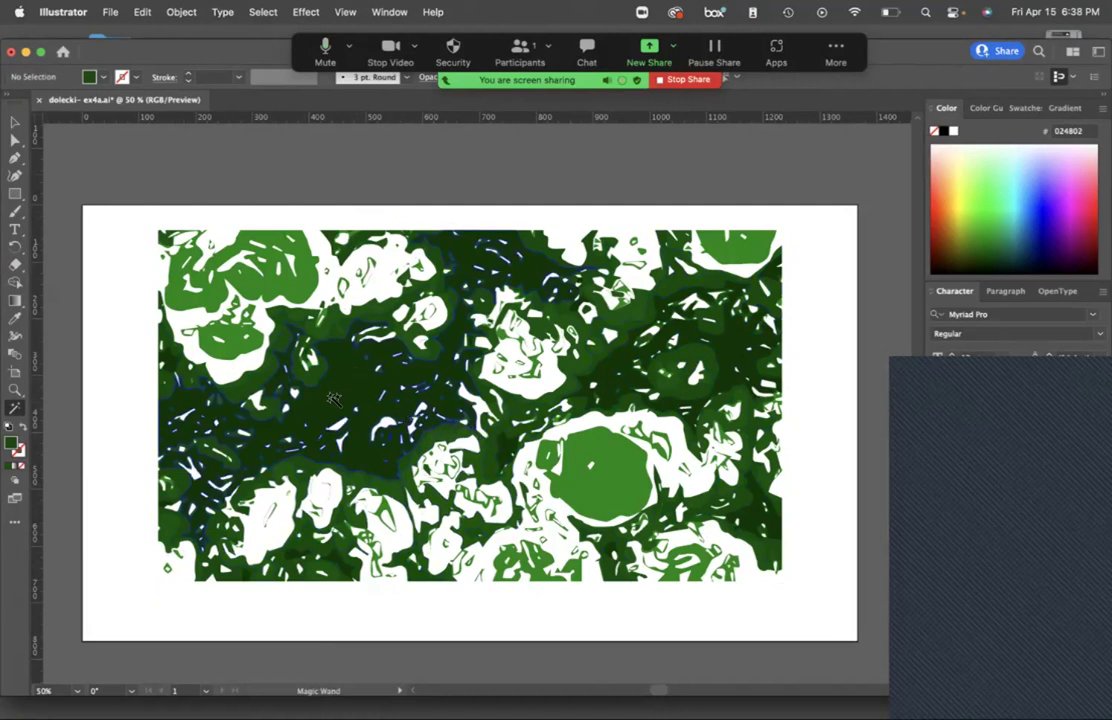
{"action": "left_click", "coordinate": [293, 393]}
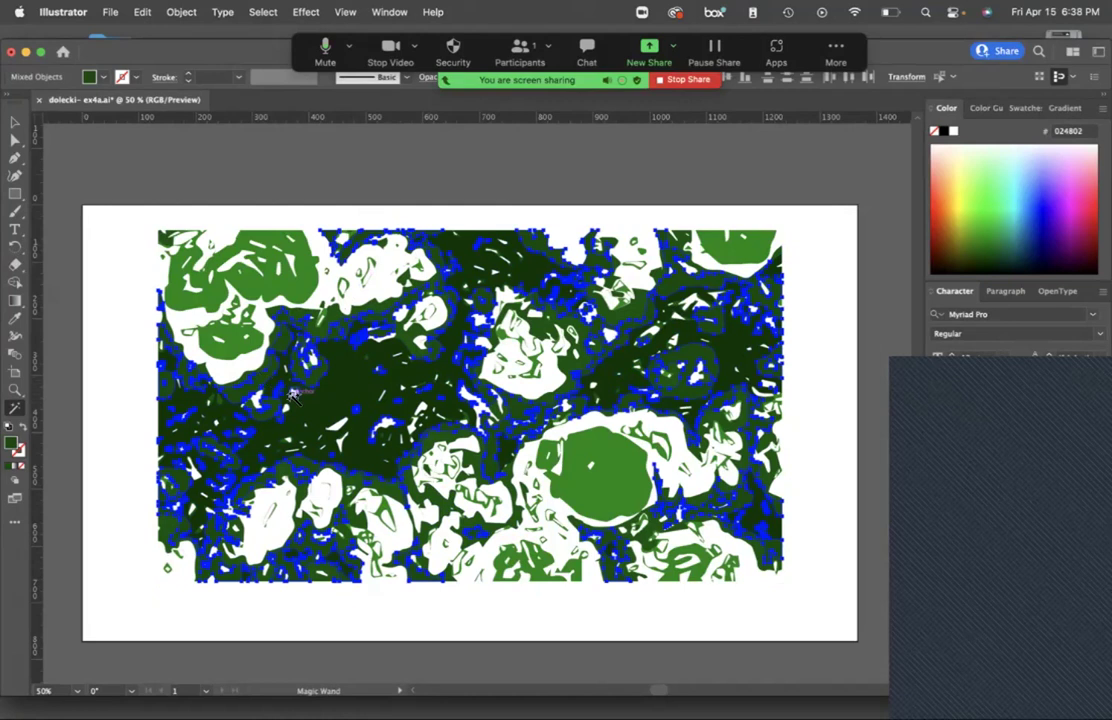
{"action": "key", "text": "Delete"}
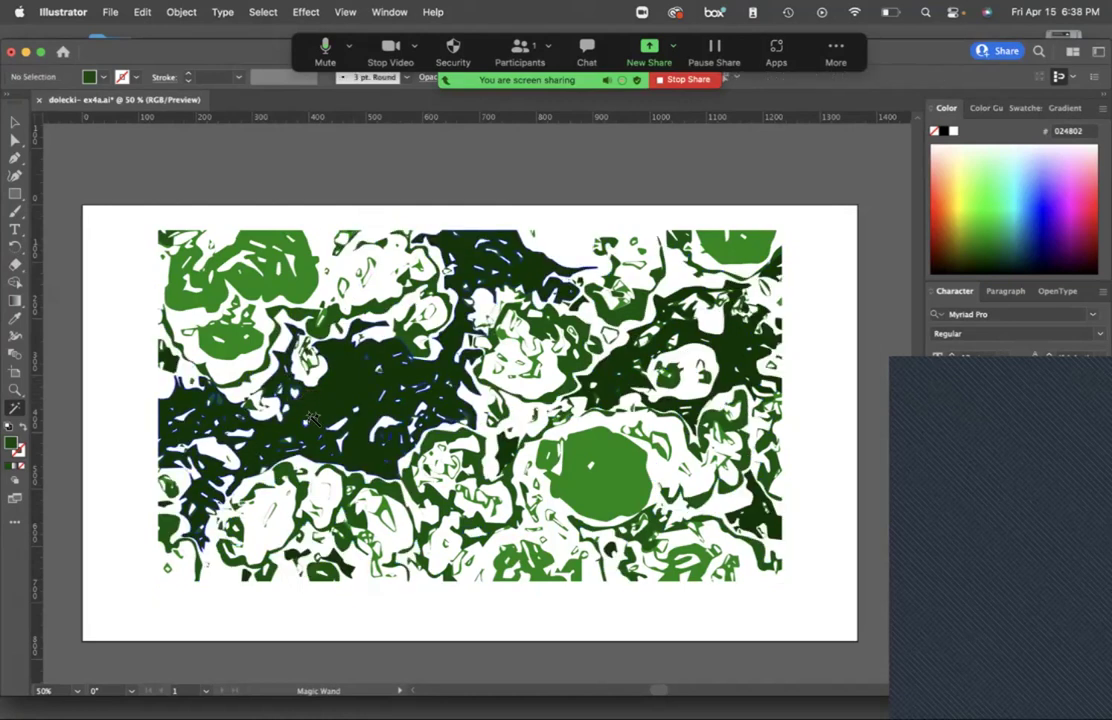
Select all the darkest green 023502 shapes by colour, switch to the Selection tool, and clear the selection.
{"action": "left_click", "coordinate": [298, 370]}
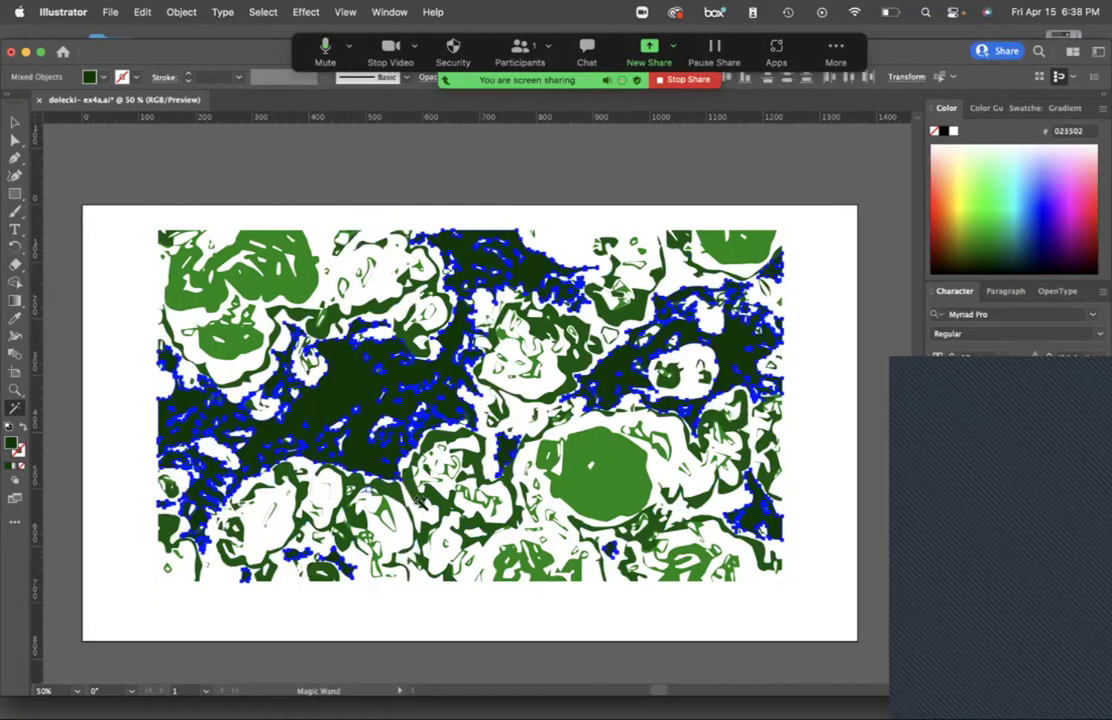
{"action": "key", "text": "v"}
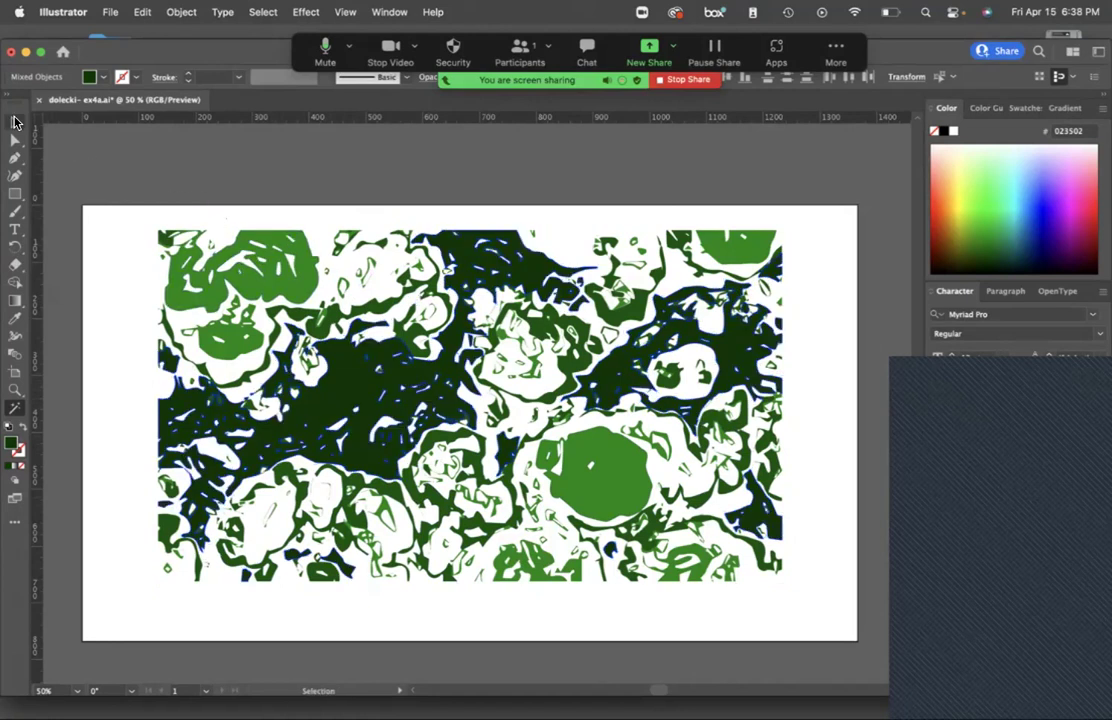
{"action": "left_click", "coordinate": [385, 181]}
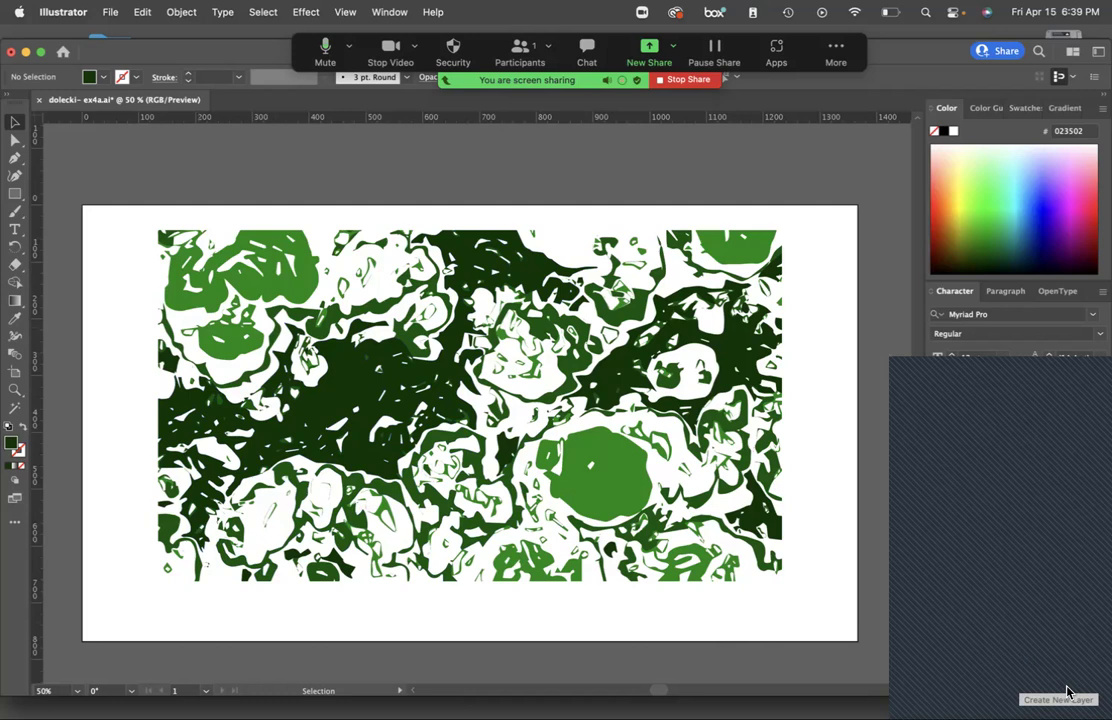
With the goop'd lettering shown, resize and reposition the whole traced artwork so it spans the full width of the lettering.
{"action": "left_click_drag", "start_coordinate": [822, 199], "coordinate": [160, 604]}
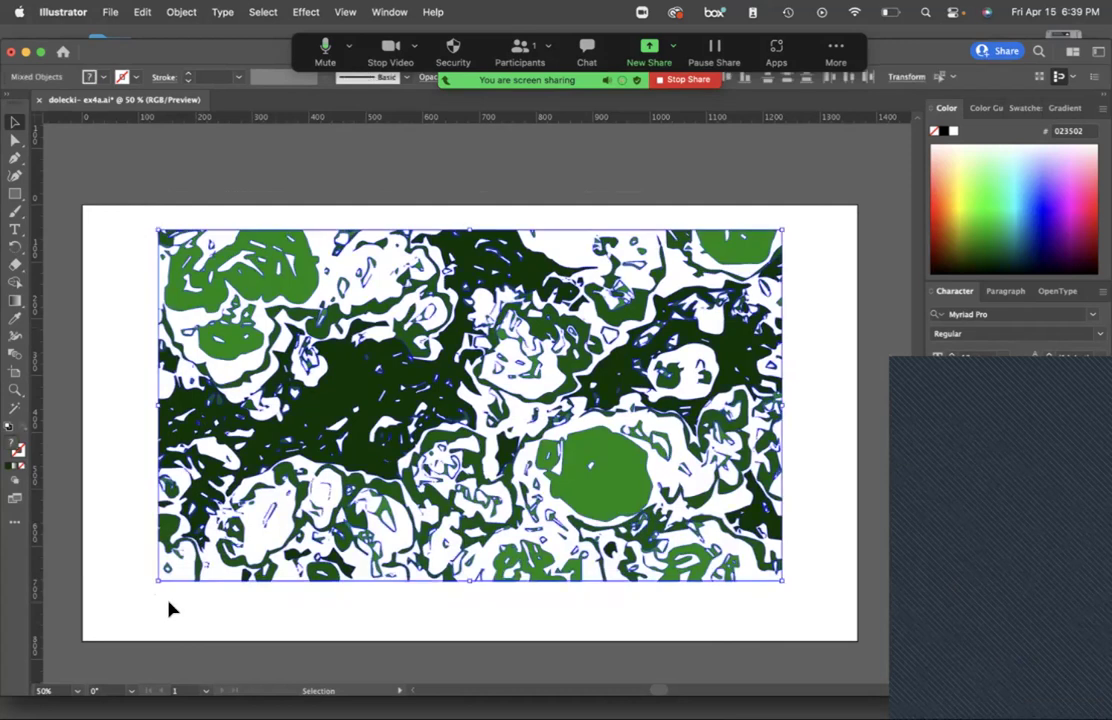
{"action": "left_click", "coordinate": [937, 607]}
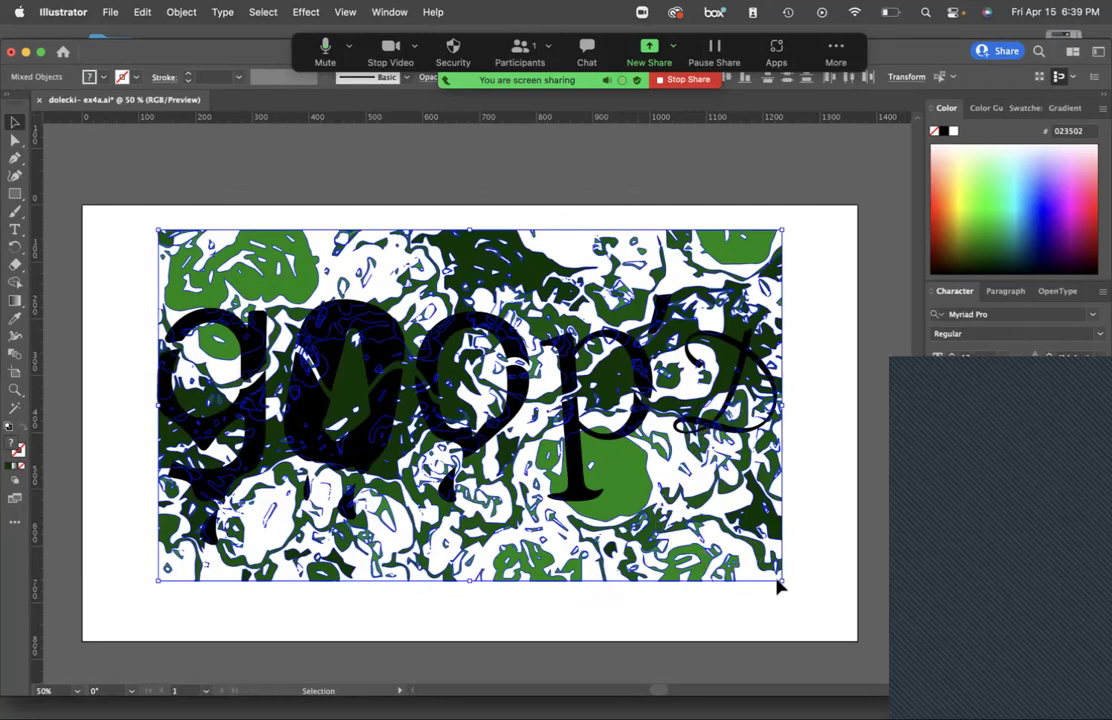
{"action": "left_click_drag", "start_coordinate": [781, 581], "coordinate": [833, 571]}
{"action": "left_click_drag", "start_coordinate": [666, 485], "coordinate": [638, 497]}
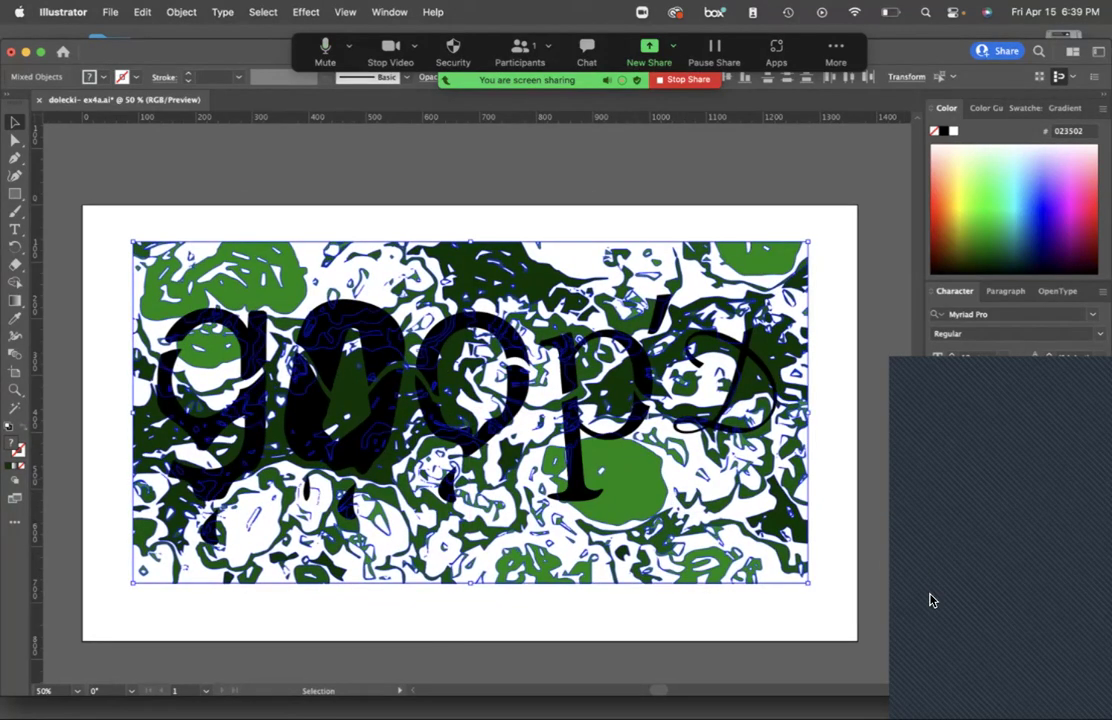
{"action": "key", "text": "super+z"}
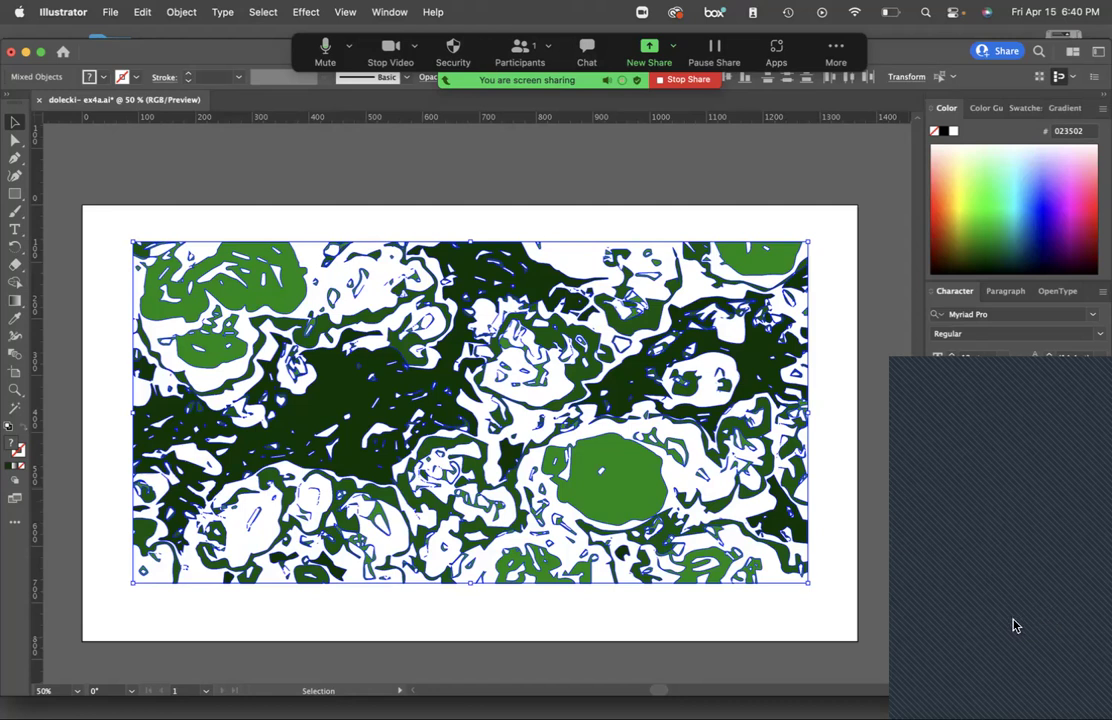
Paste a copy of the whole goop artwork in place on the goop-modified layer, with the original artwork's layer hidden.
{"action": "left_click_drag", "start_coordinate": [827, 207], "coordinate": [108, 620]}
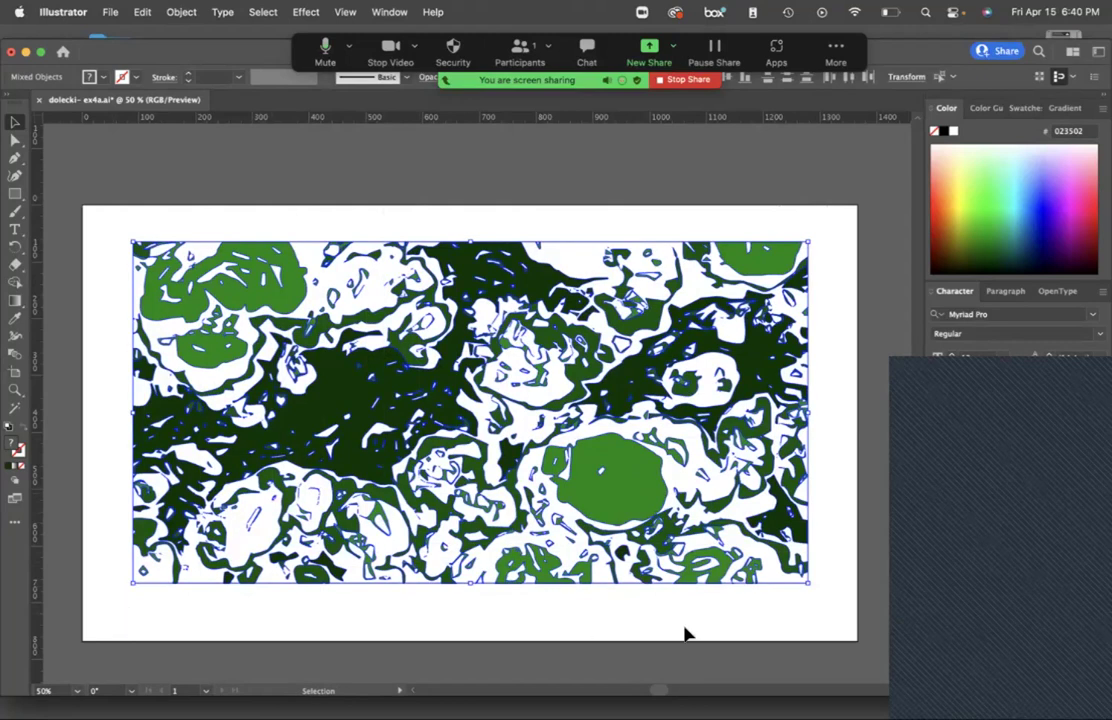
{"action": "left_click", "coordinate": [940, 624]}
{"action": "left_click", "coordinate": [940, 624]}
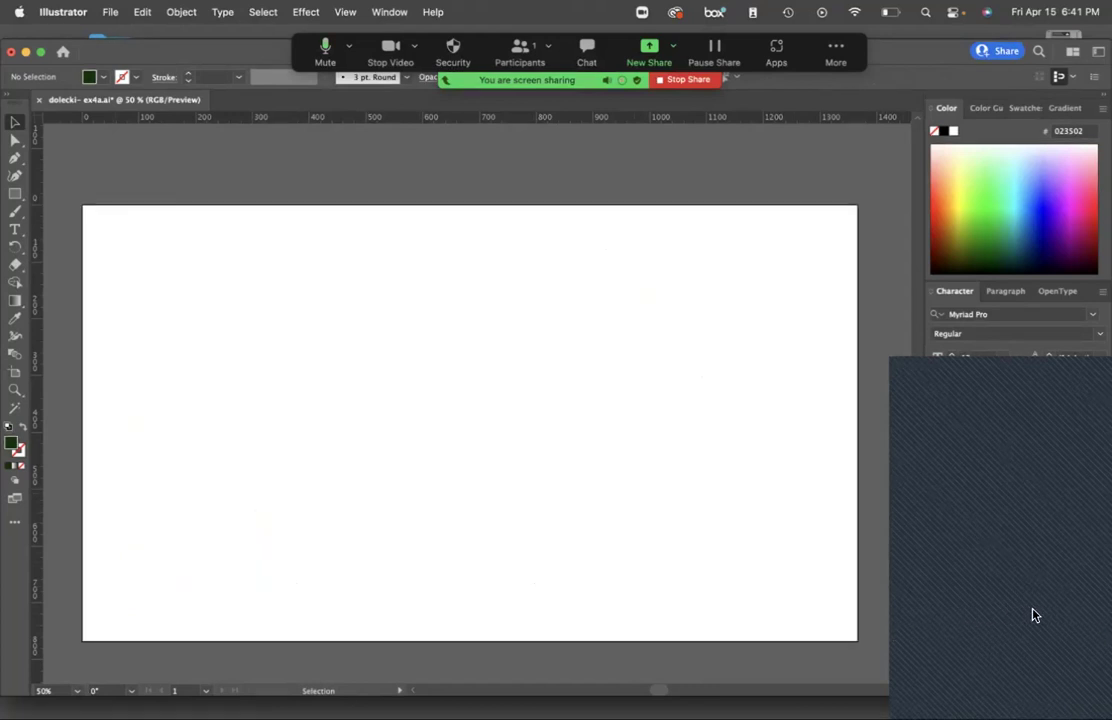
{"action": "left_click", "coordinate": [143, 12]}
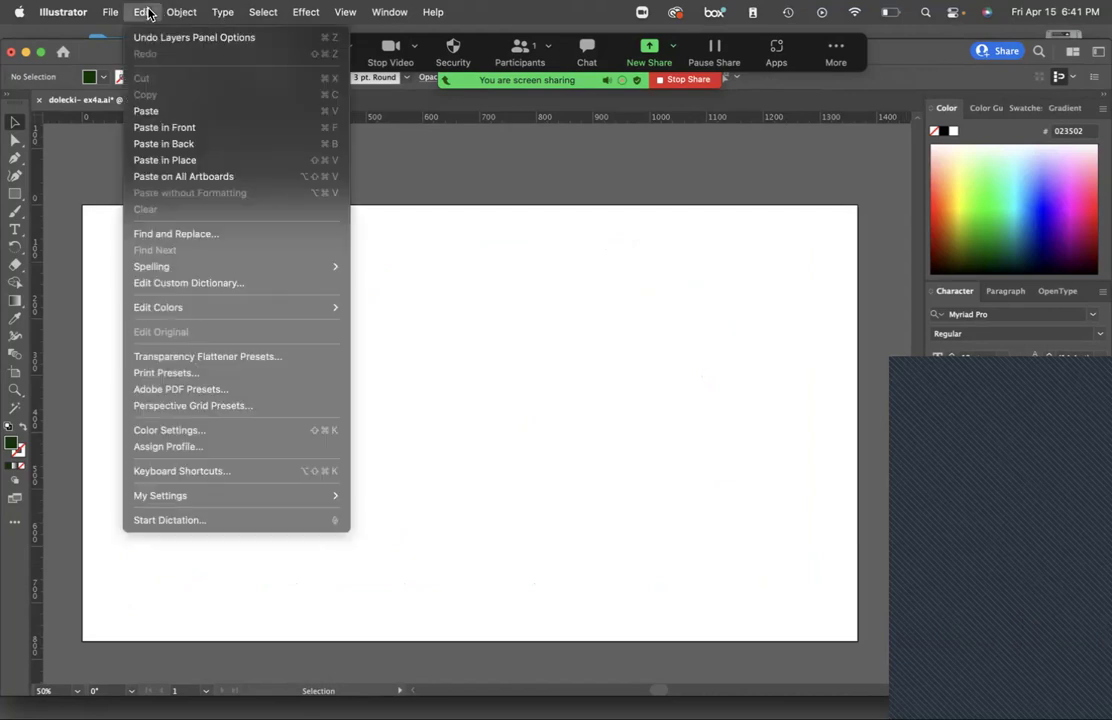
{"action": "left_click", "coordinate": [157, 165]}
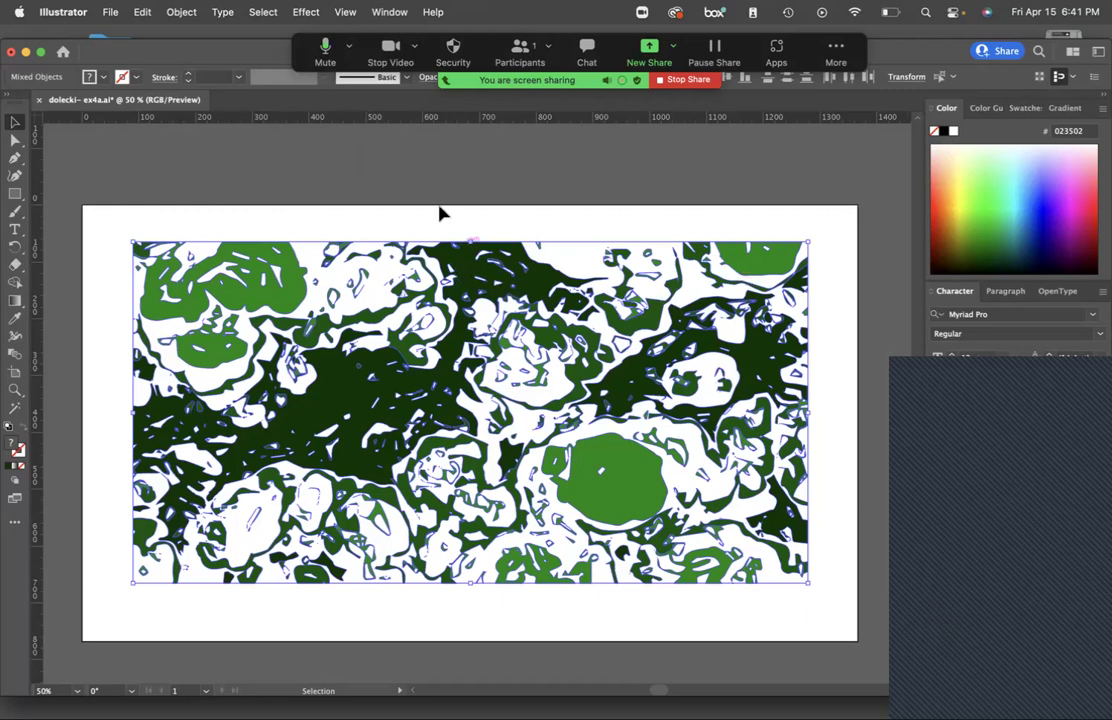
Switch to Safari, review the portfolio exercise page's section on creating an overlay with Pathfinder, and return to Illustrator.
{"action": "key", "text": "ctrl+Up"}
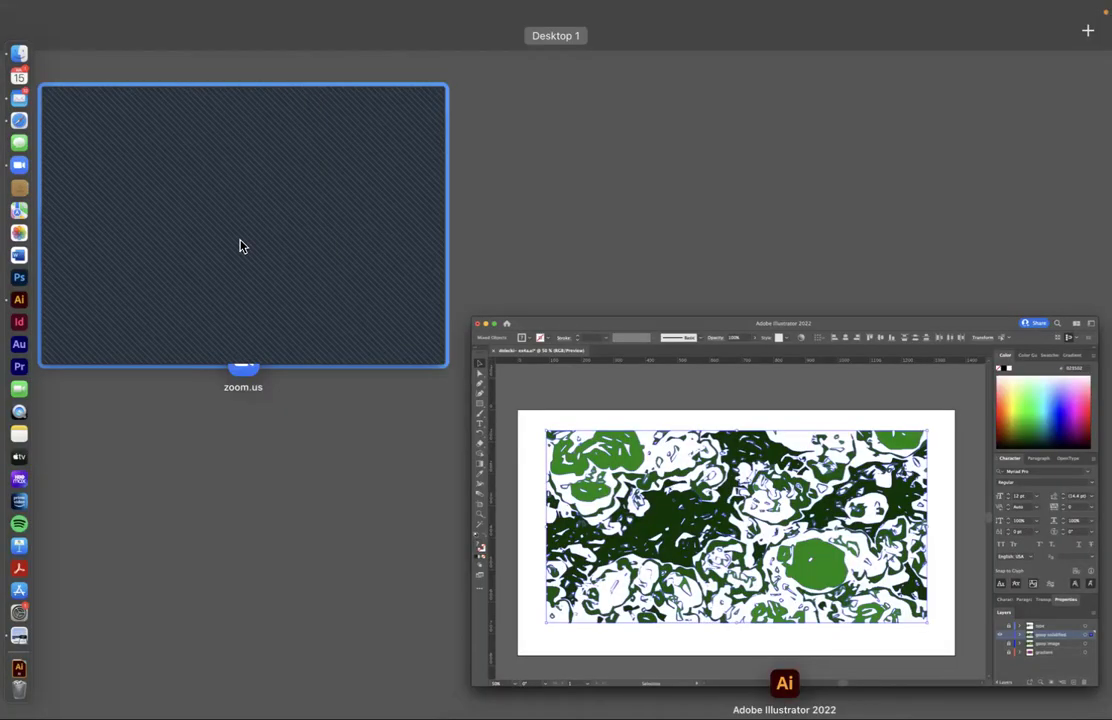
{"action": "left_click", "coordinate": [19, 120]}
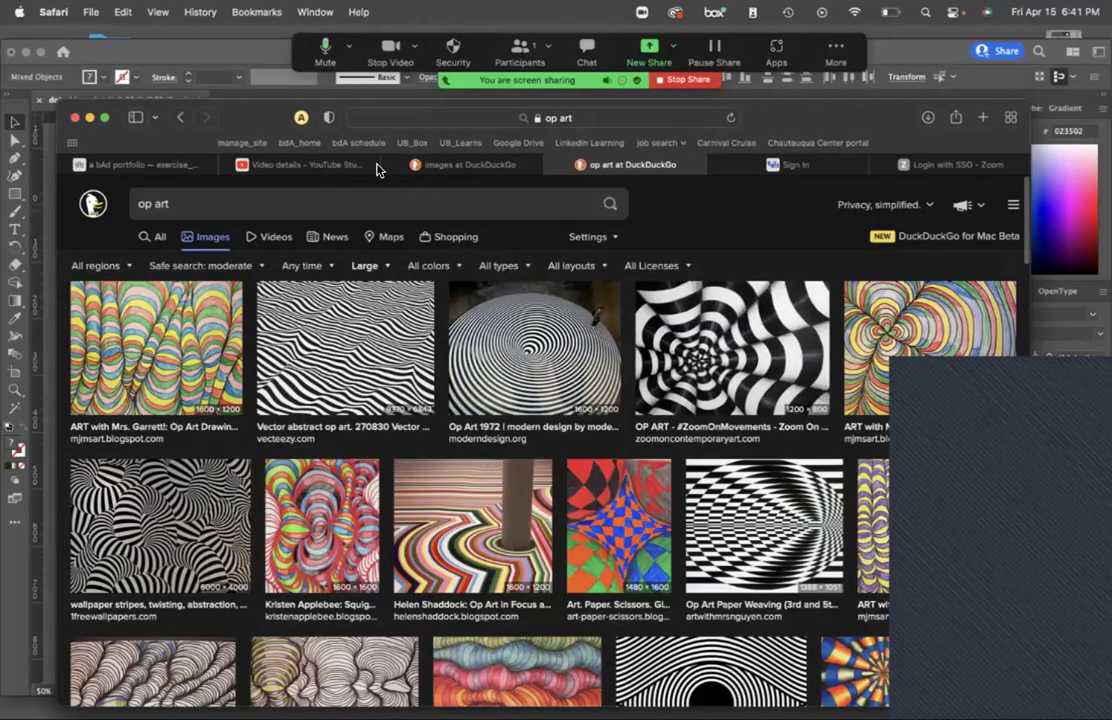
{"action": "left_click", "coordinate": [178, 166]}
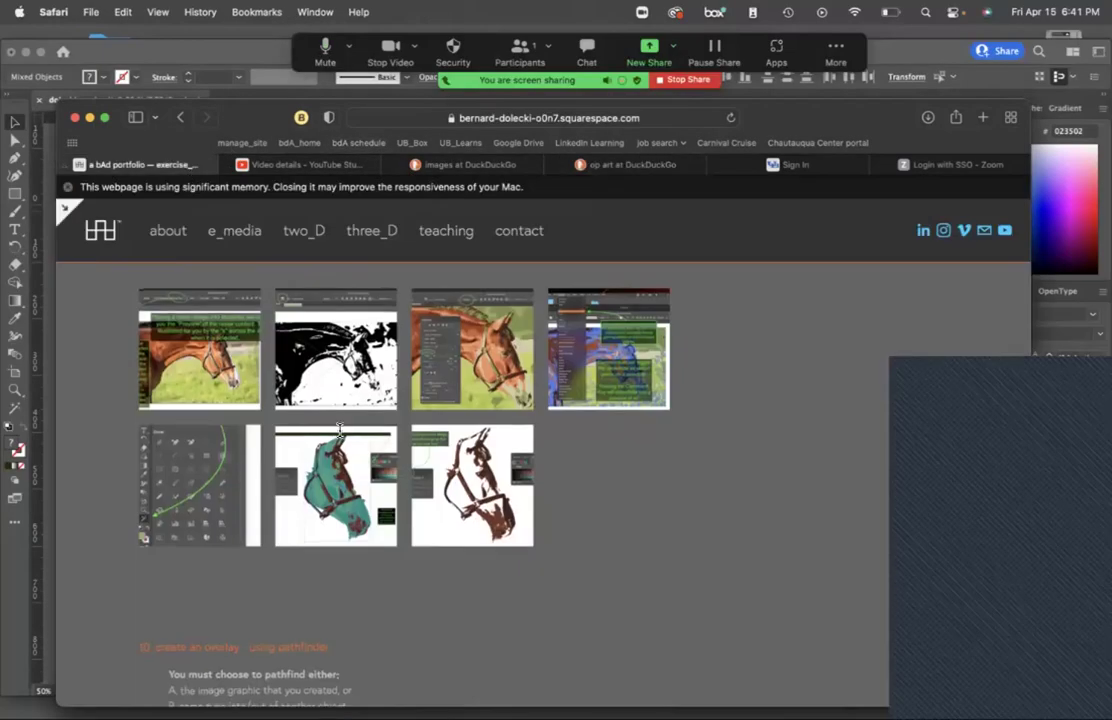
{"action": "key", "text": "super+m"}
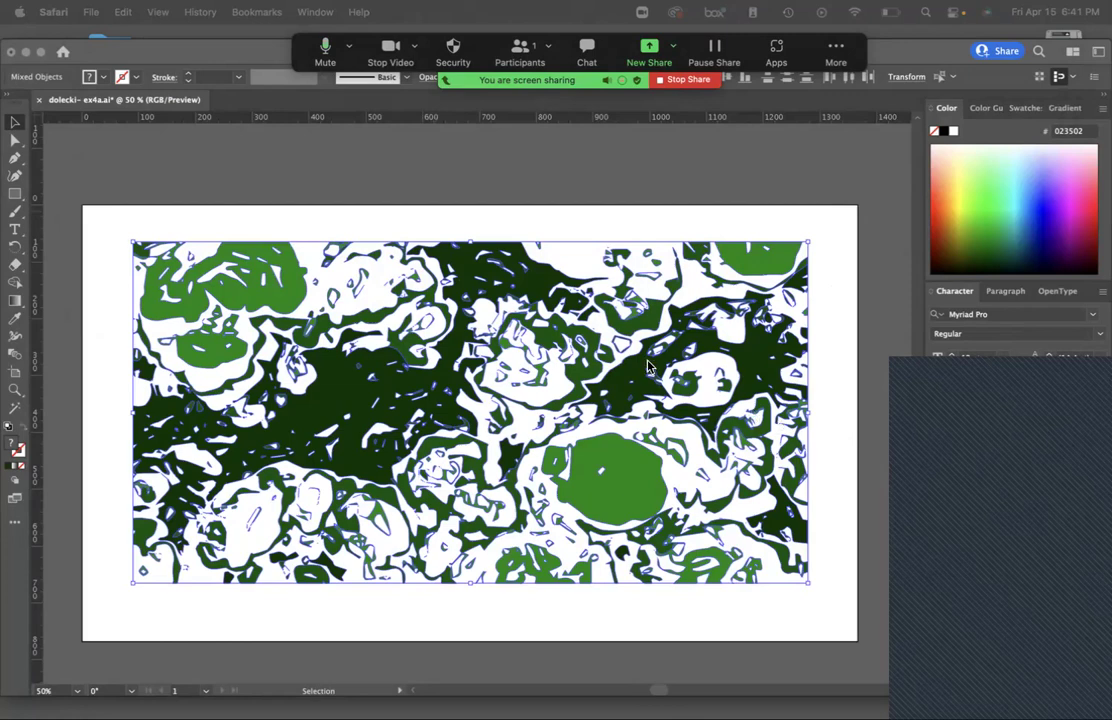
Save the document, show the Pathfinder panel, and move it clear of the goop artwork.
{"action": "left_click", "coordinate": [565, 318]}
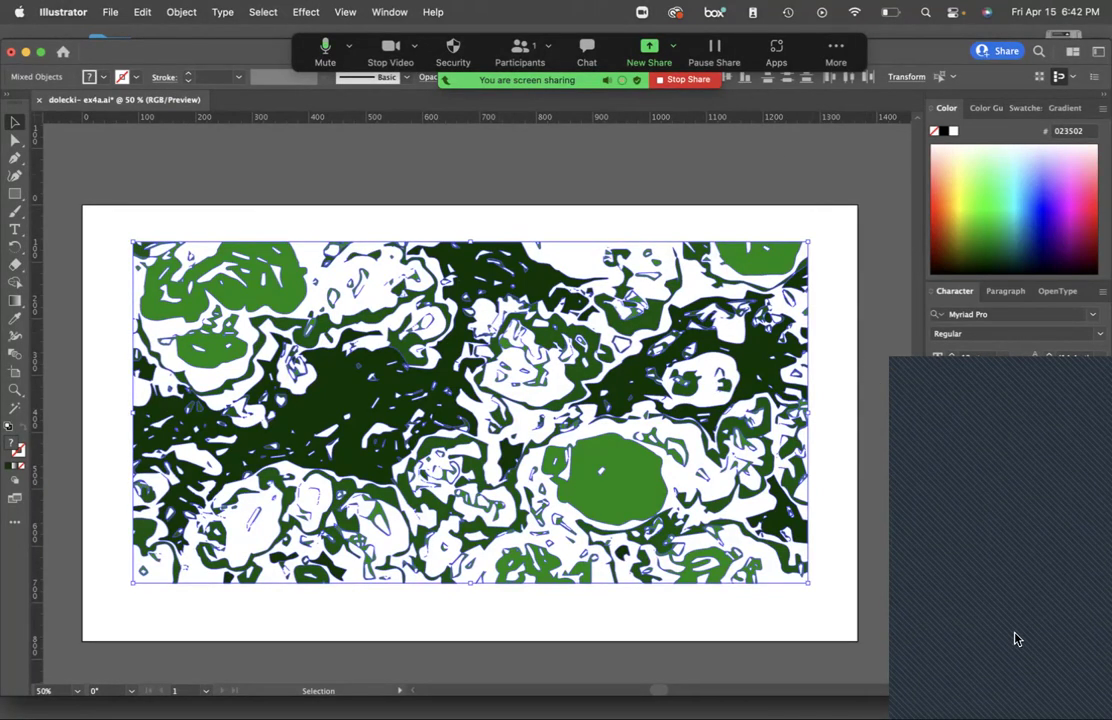
{"action": "left_click", "coordinate": [378, 12]}
{"action": "key", "text": "super+s"}
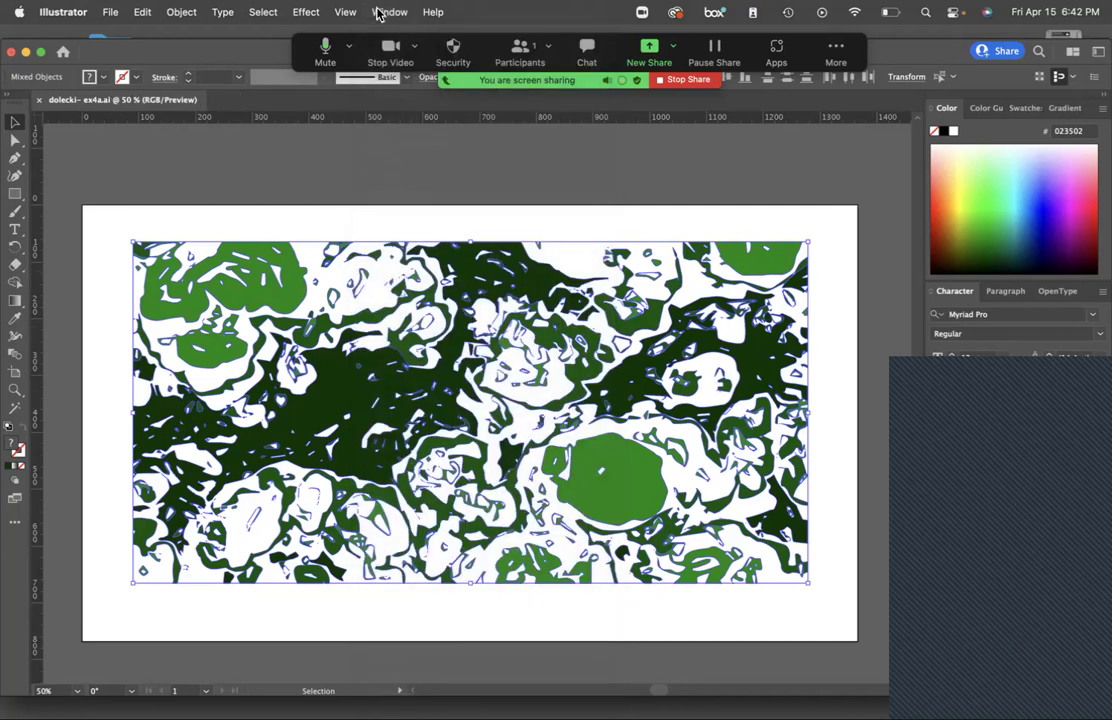
{"action": "left_click", "coordinate": [378, 12]}
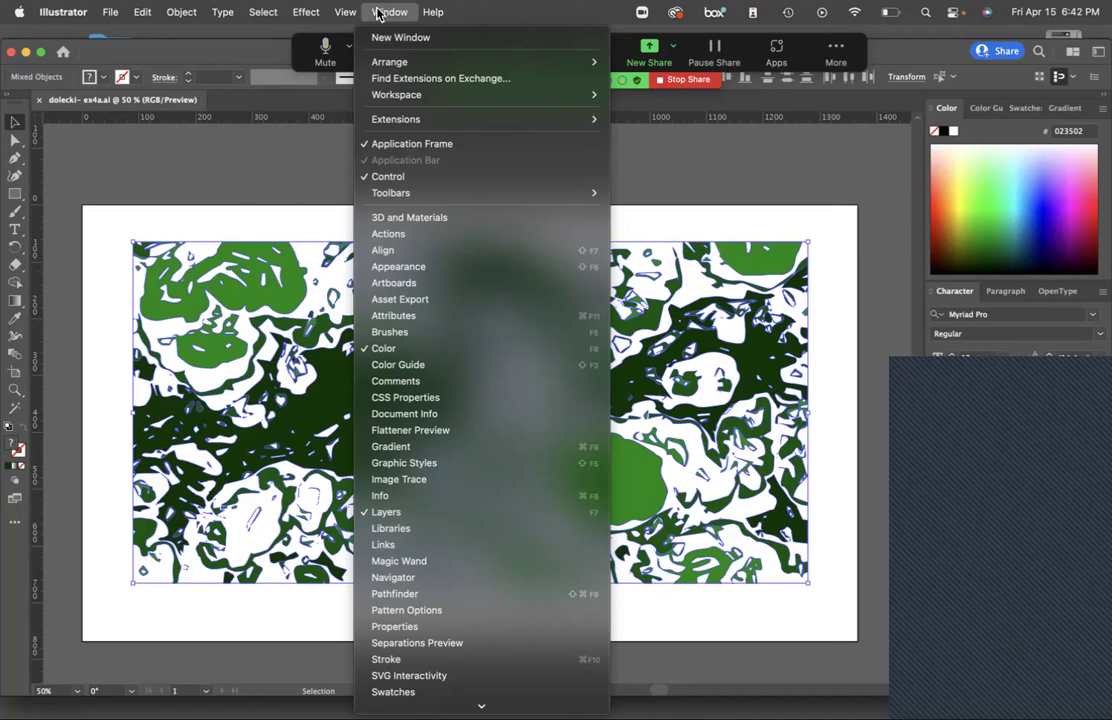
{"action": "left_click", "coordinate": [420, 596]}
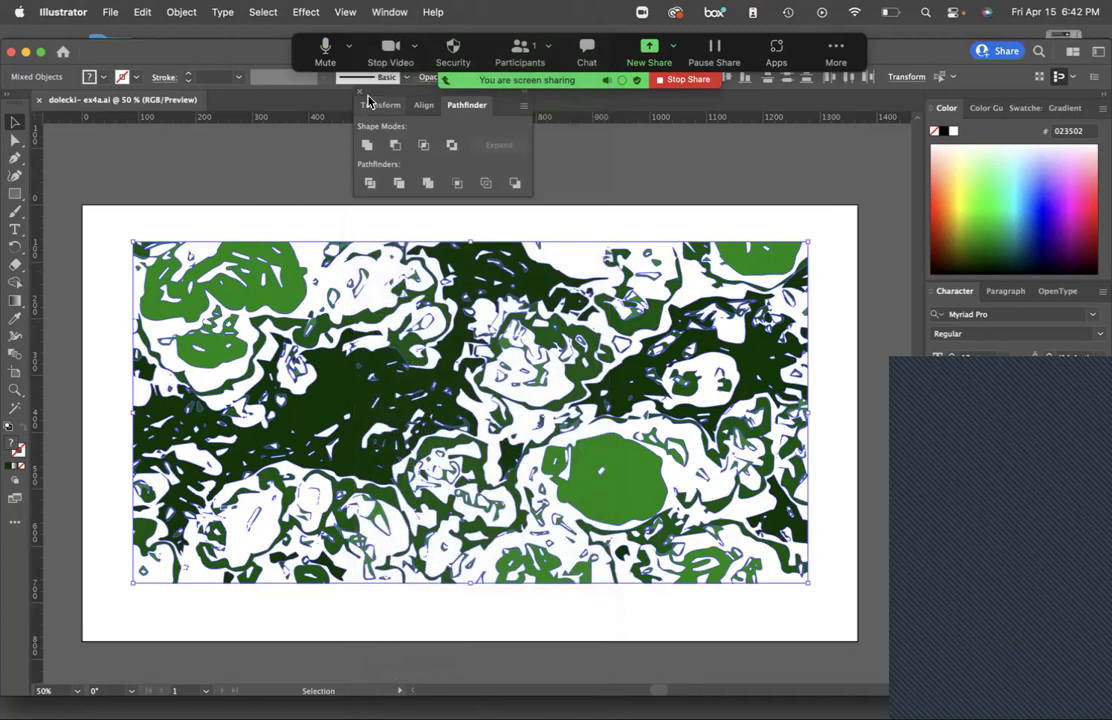
{"action": "left_click_drag", "start_coordinate": [396, 97], "coordinate": [292, 139]}
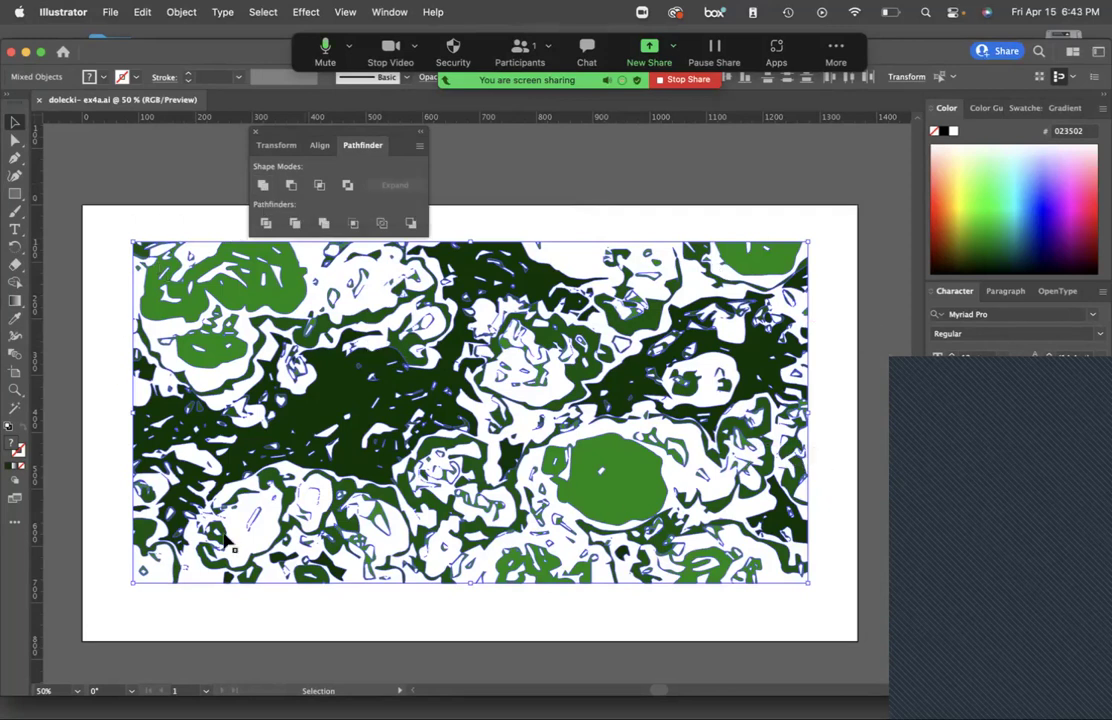
Merge all the selected goop shapes into one solid green group with Unite, and reselect the merged artwork to check it.
{"action": "left_click", "coordinate": [261, 186]}
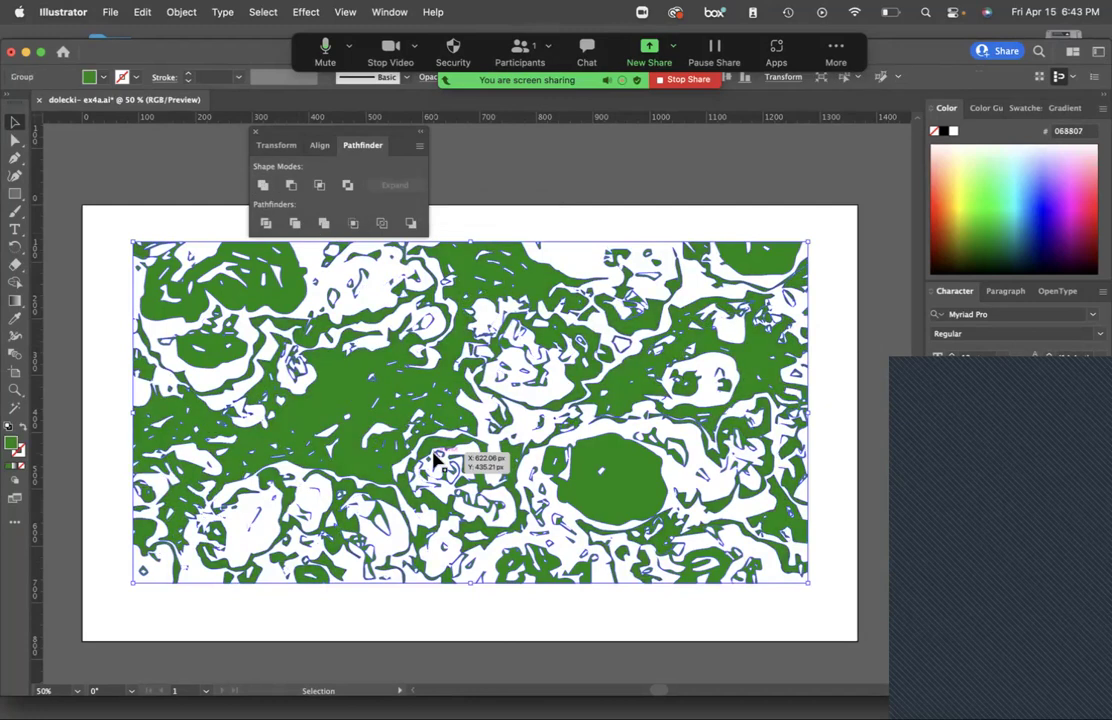
{"action": "left_click", "coordinate": [532, 186]}
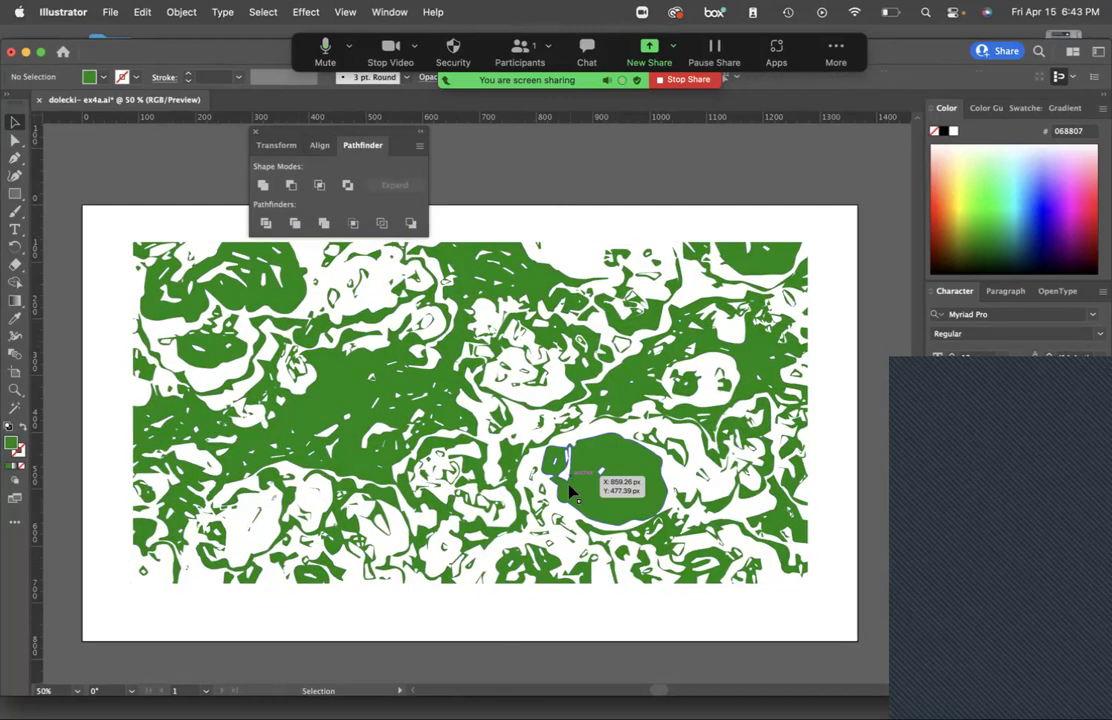
{"action": "left_click", "coordinate": [667, 297]}
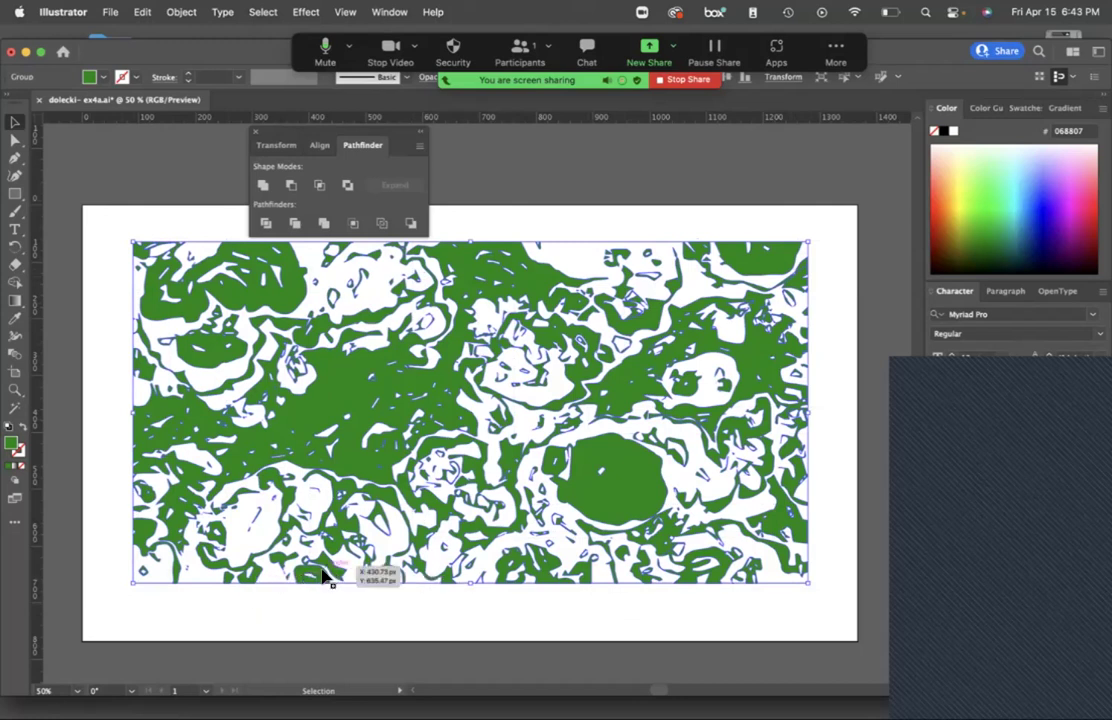
{"action": "left_click", "coordinate": [648, 630]}
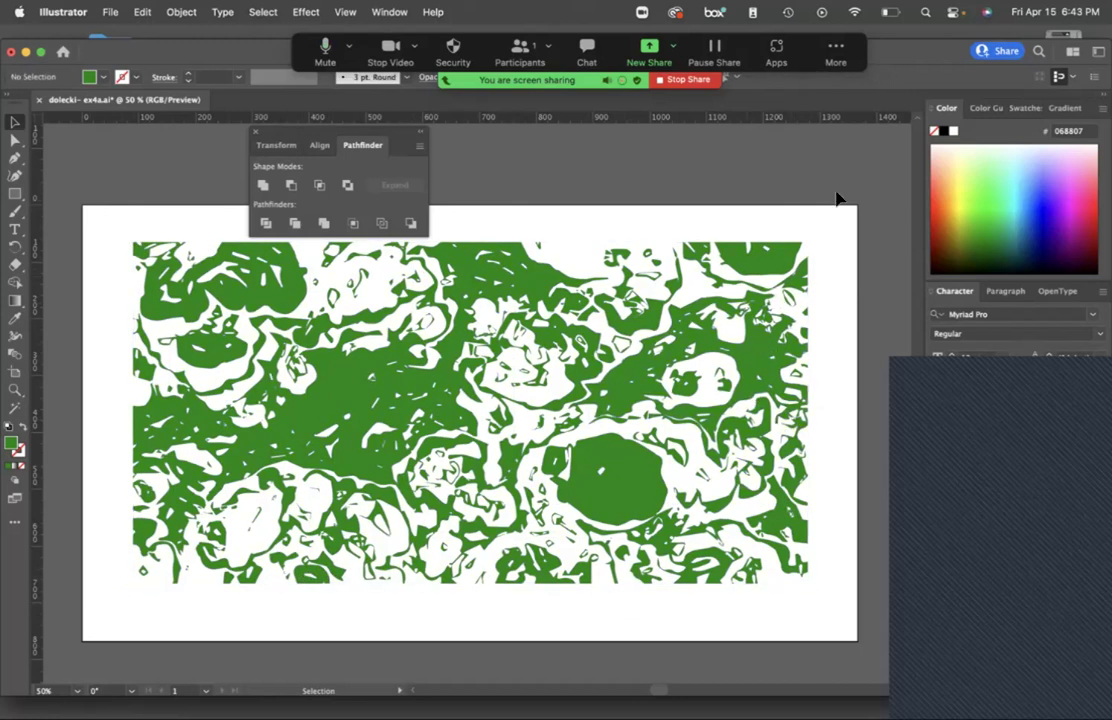
{"action": "left_click_drag", "start_coordinate": [132, 600], "coordinate": [218, 526]}
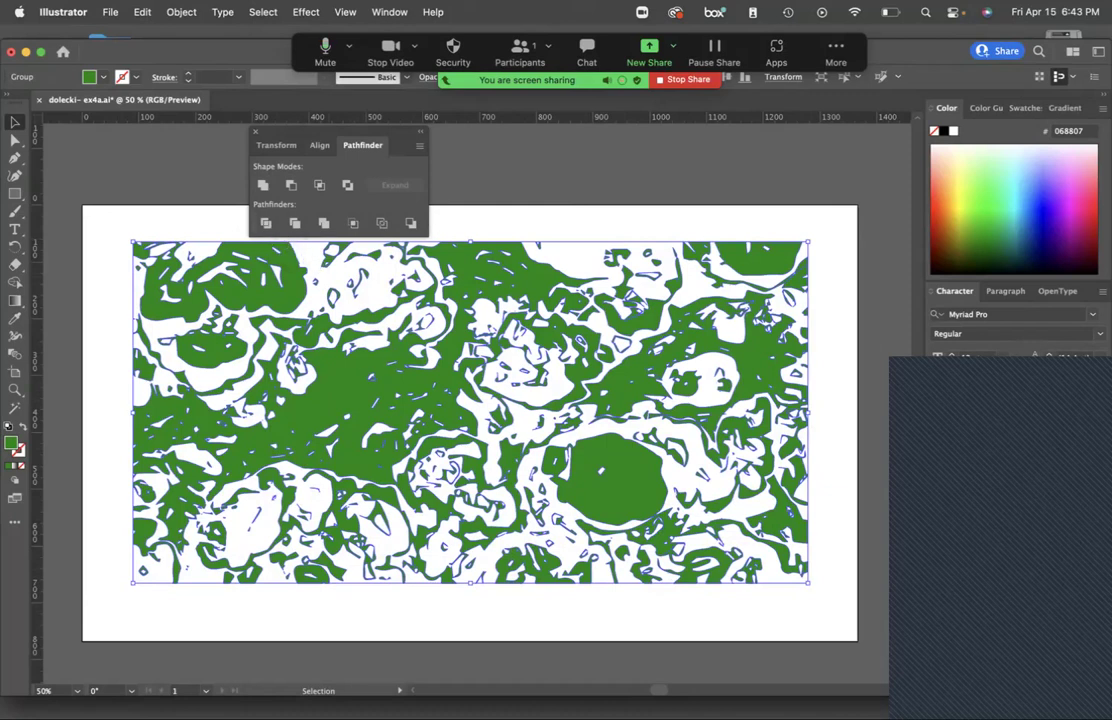
Show the goop'd lettering with the green goop artwork hidden, and select all the letter and drip shapes.
{"action": "left_click", "coordinate": [940, 597]}
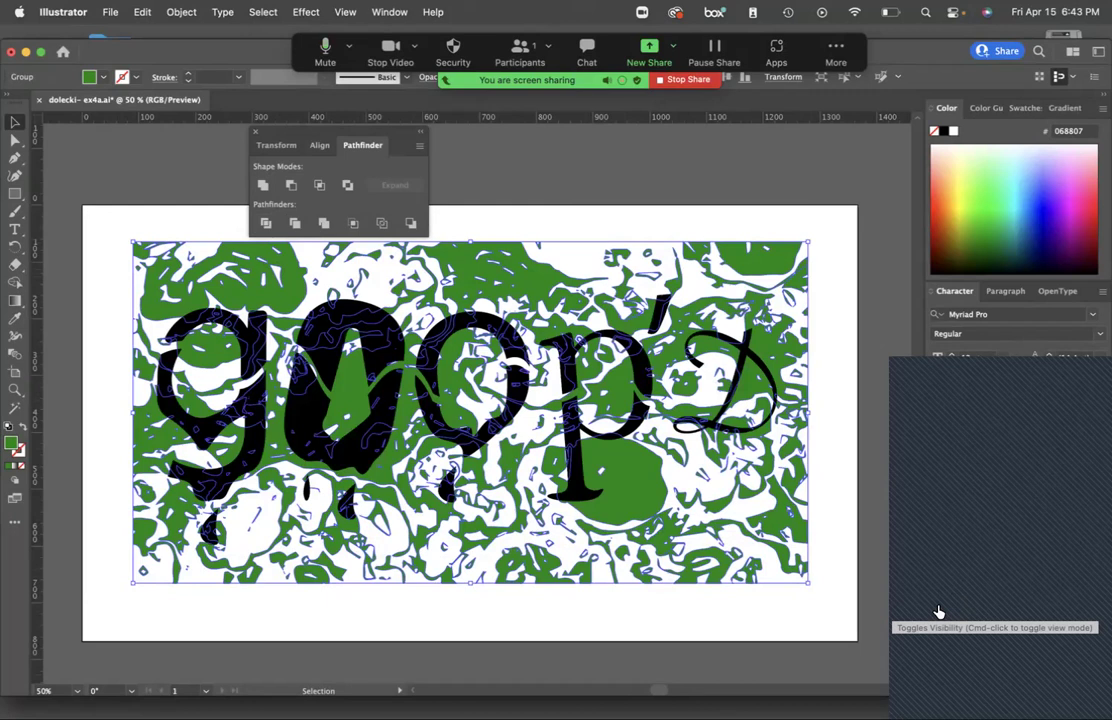
{"action": "left_click", "coordinate": [938, 611]}
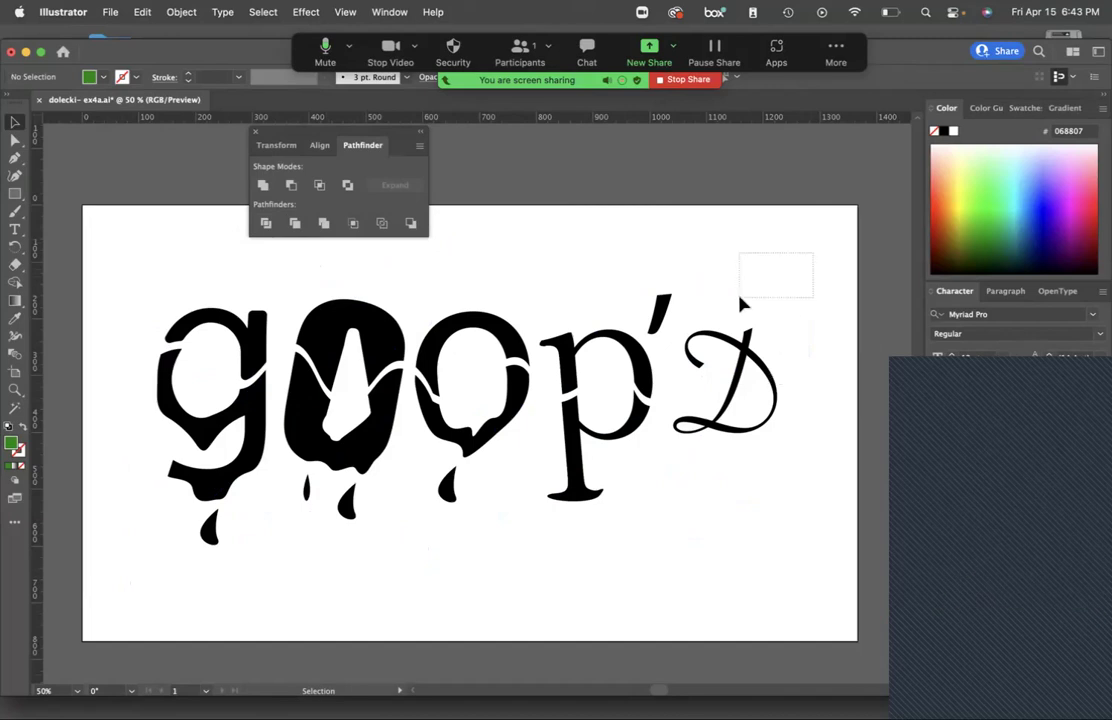
{"action": "scroll", "coordinate": [94, 574], "scroll_direction": "left", "scroll_amount": 5}
{"action": "key", "text": "ctrl+a"}
{"action": "scroll", "coordinate": [196, 608], "scroll_direction": "right", "scroll_amount": 2}
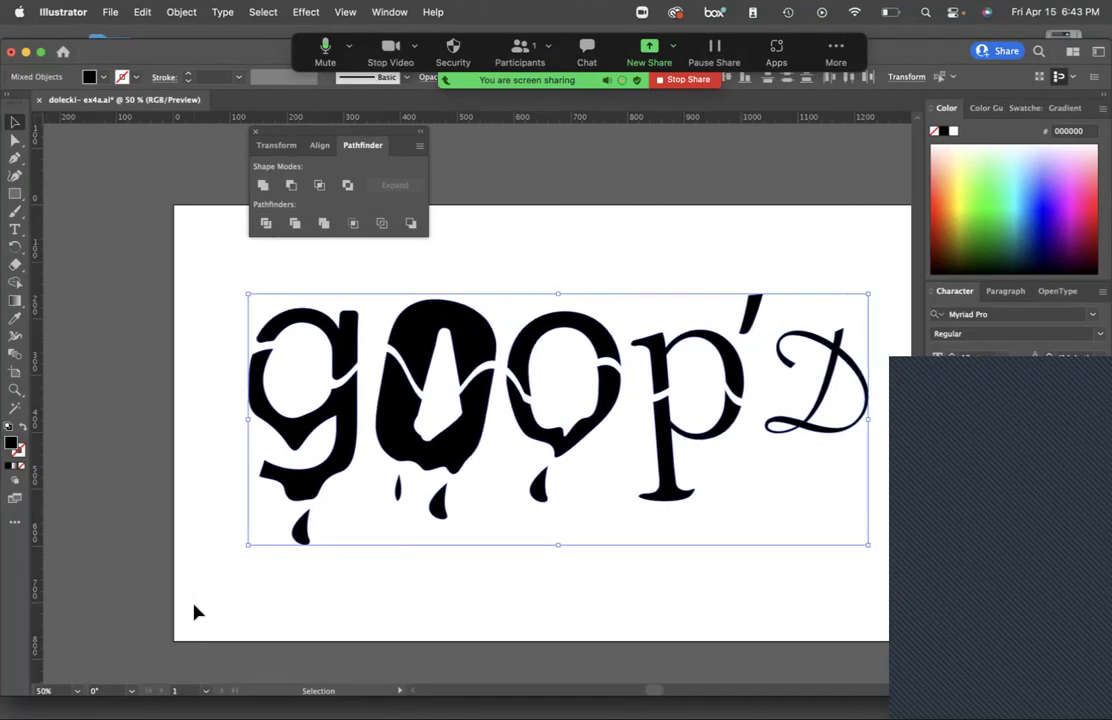
{"action": "scroll", "coordinate": [336, 607], "scroll_direction": "right", "scroll_amount": 5}
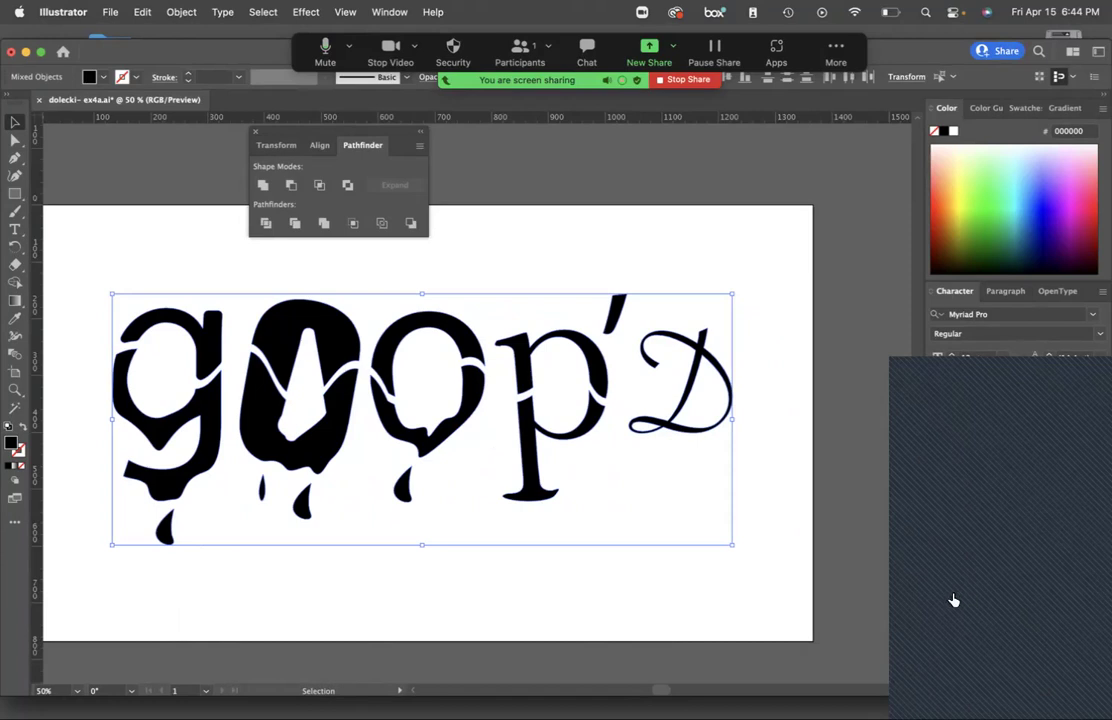
Paste a copy of the lettering in place on a layer named duplicated type, with the original type layer hidden.
{"action": "key", "text": "super+z"}
{"action": "key", "text": "super+z"}
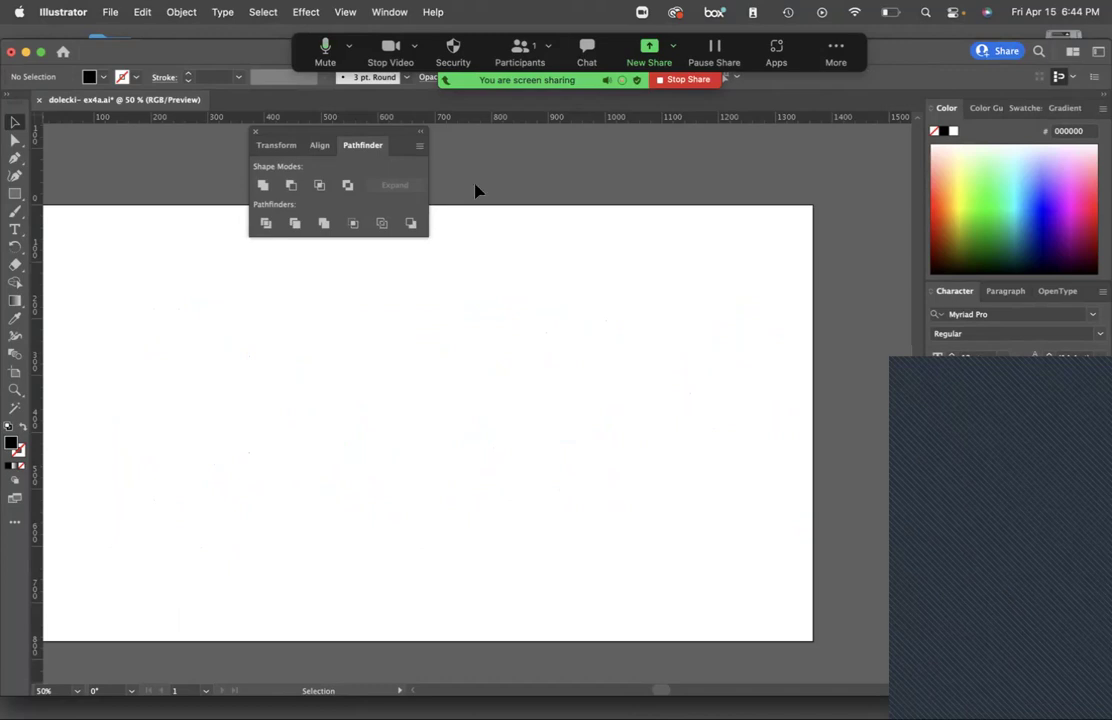
{"action": "left_click", "coordinate": [141, 12]}
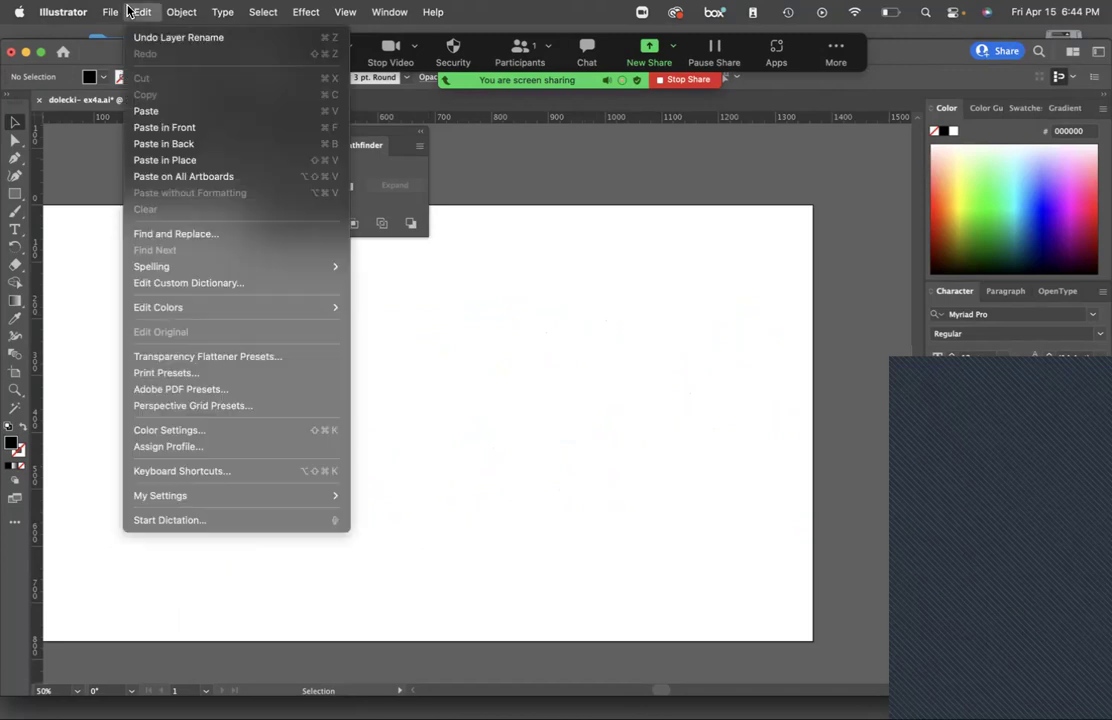
{"action": "left_click", "coordinate": [177, 160]}
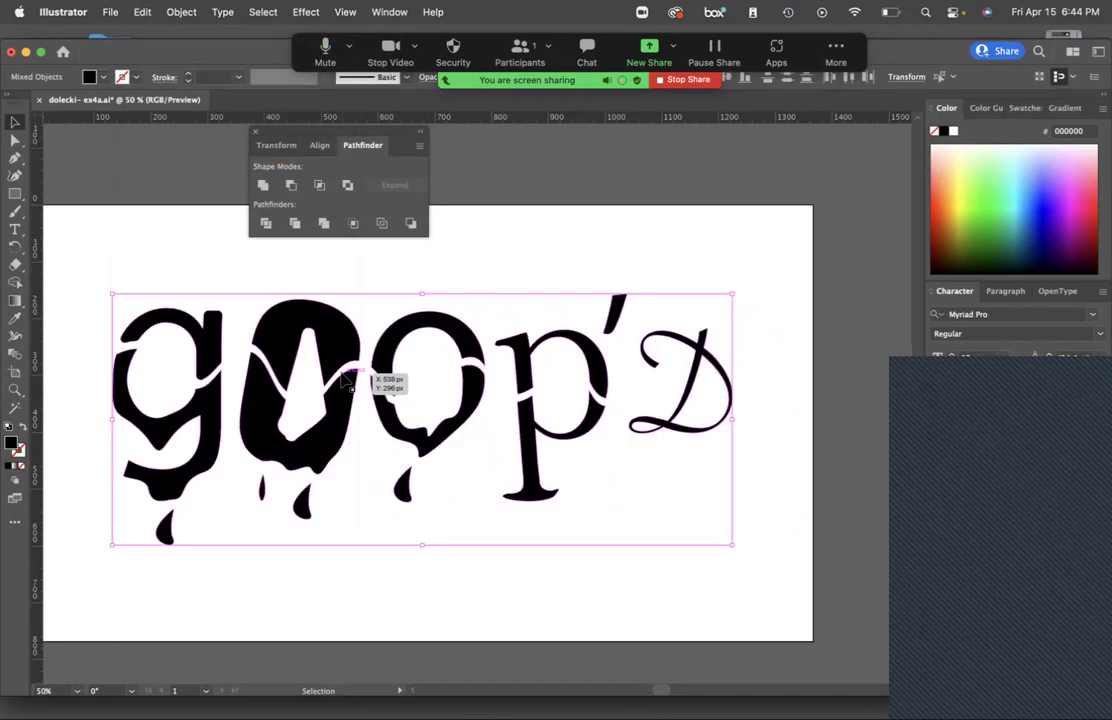
Show the goop solidified layer, move it above duplicated type, and select the goop together with the lettering.
{"action": "left_click", "coordinate": [939, 626]}
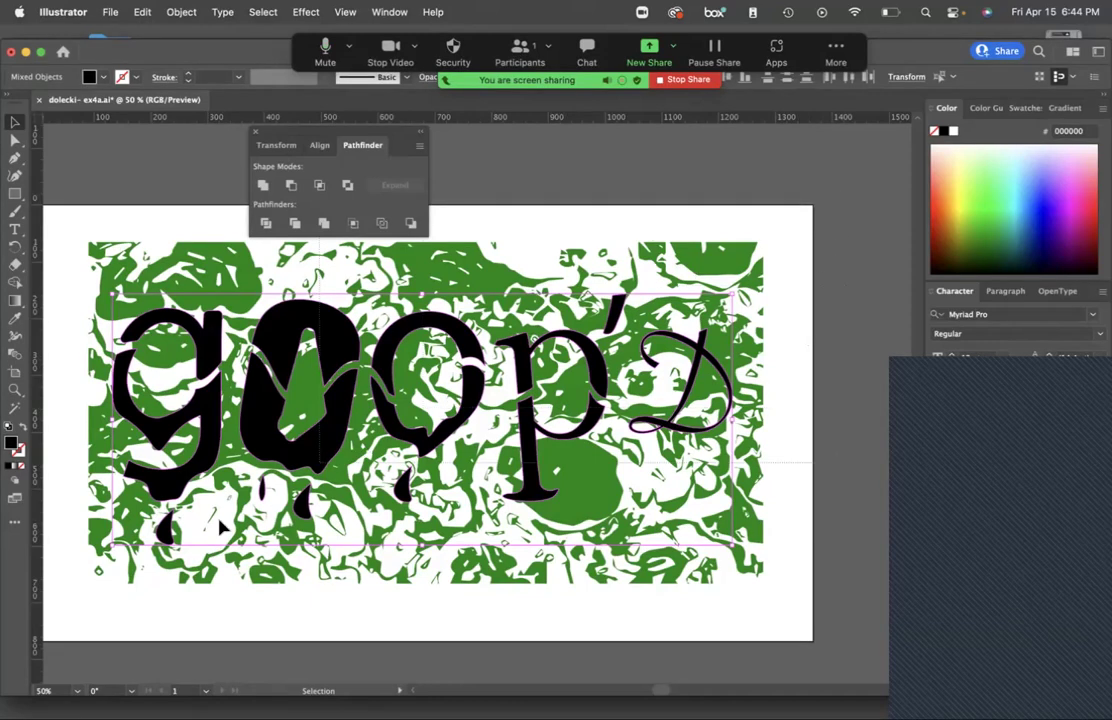
{"action": "left_click", "coordinate": [66, 614]}
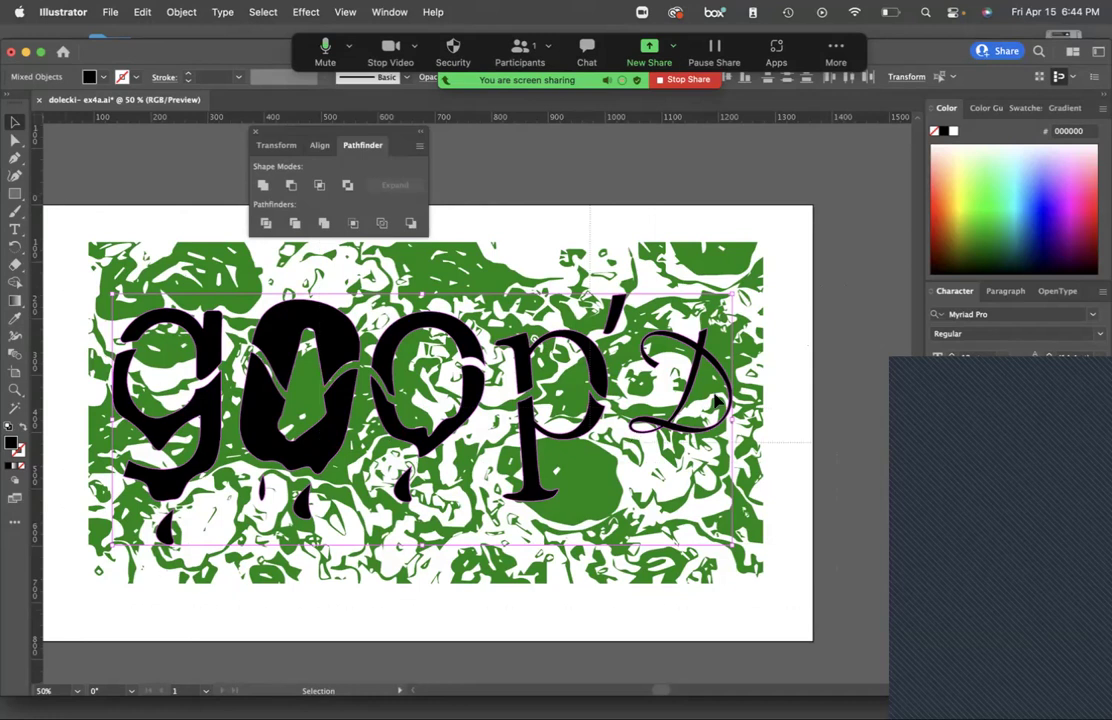
{"action": "left_click", "coordinate": [758, 362]}
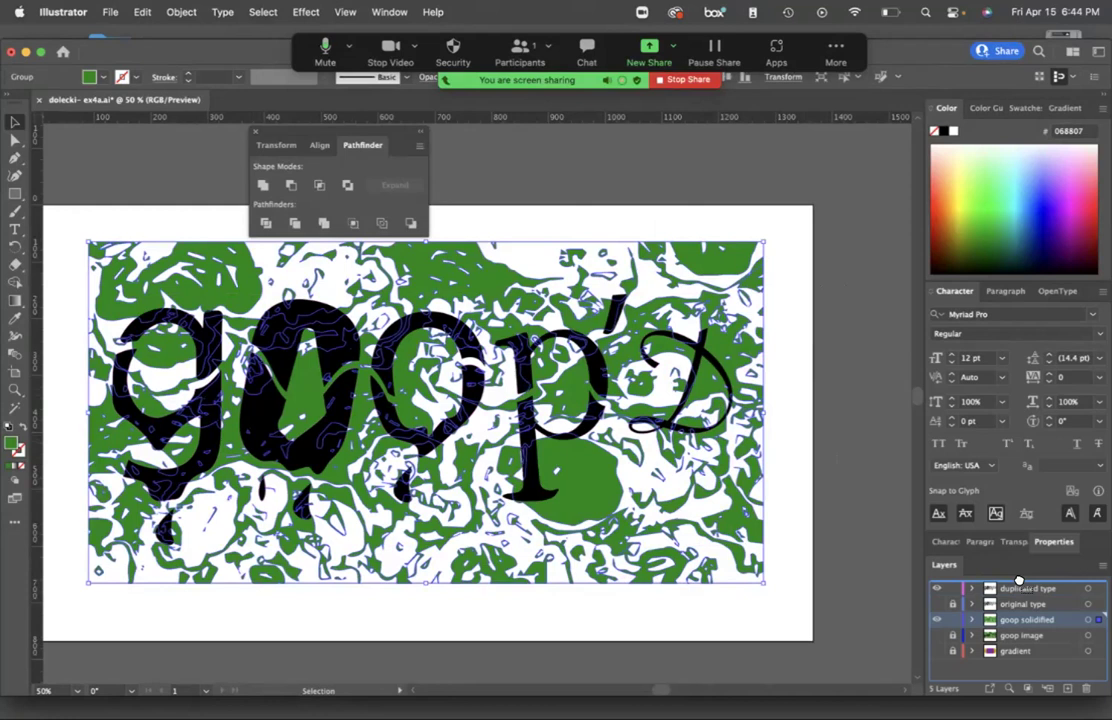
{"action": "left_click", "coordinate": [1024, 590]}
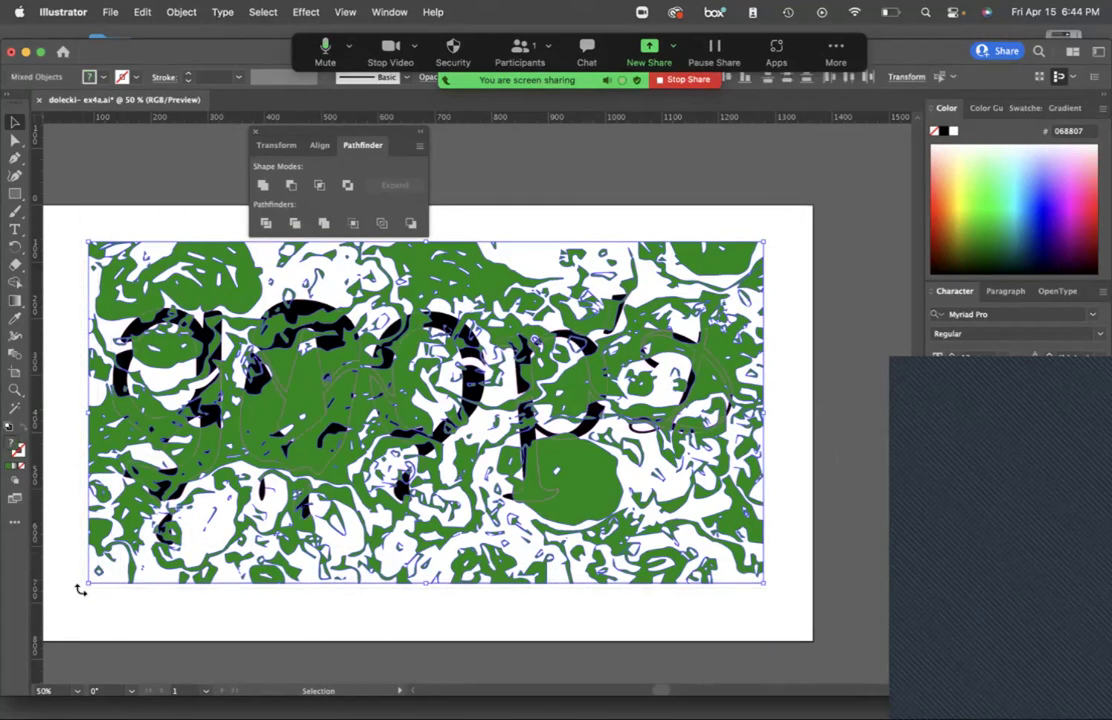
Try Minus Front to subtract the solid goop from all the duplicated lettering, and undo it.
{"action": "left_click", "coordinate": [267, 225]}
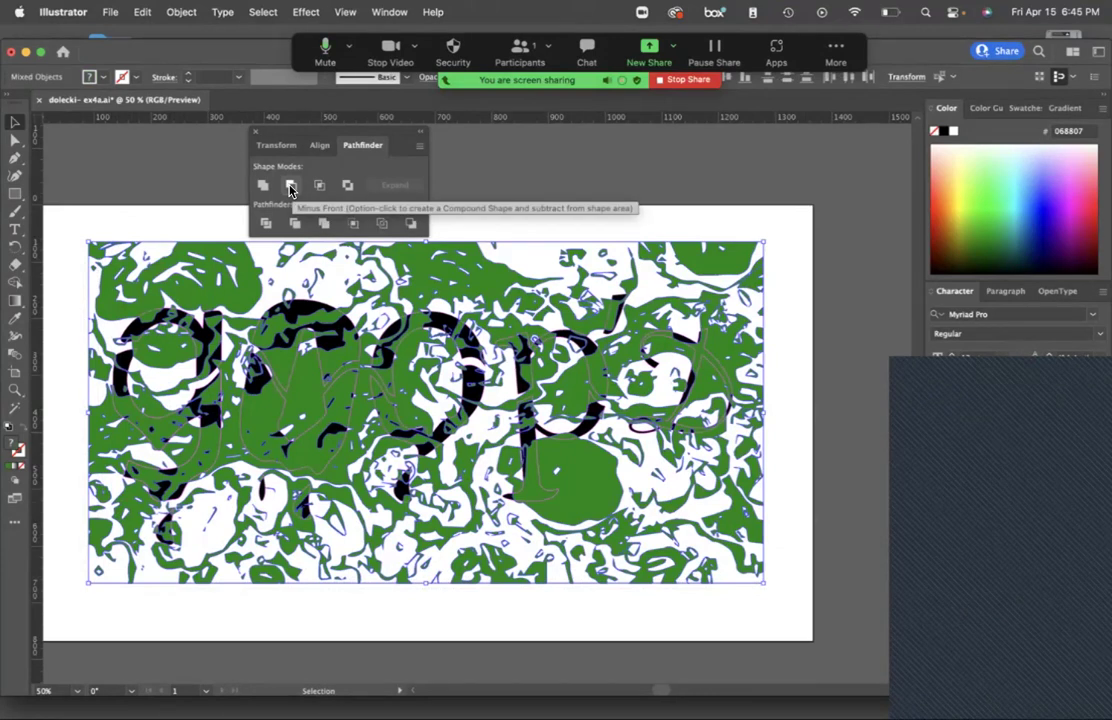
{"action": "left_click", "coordinate": [290, 187]}
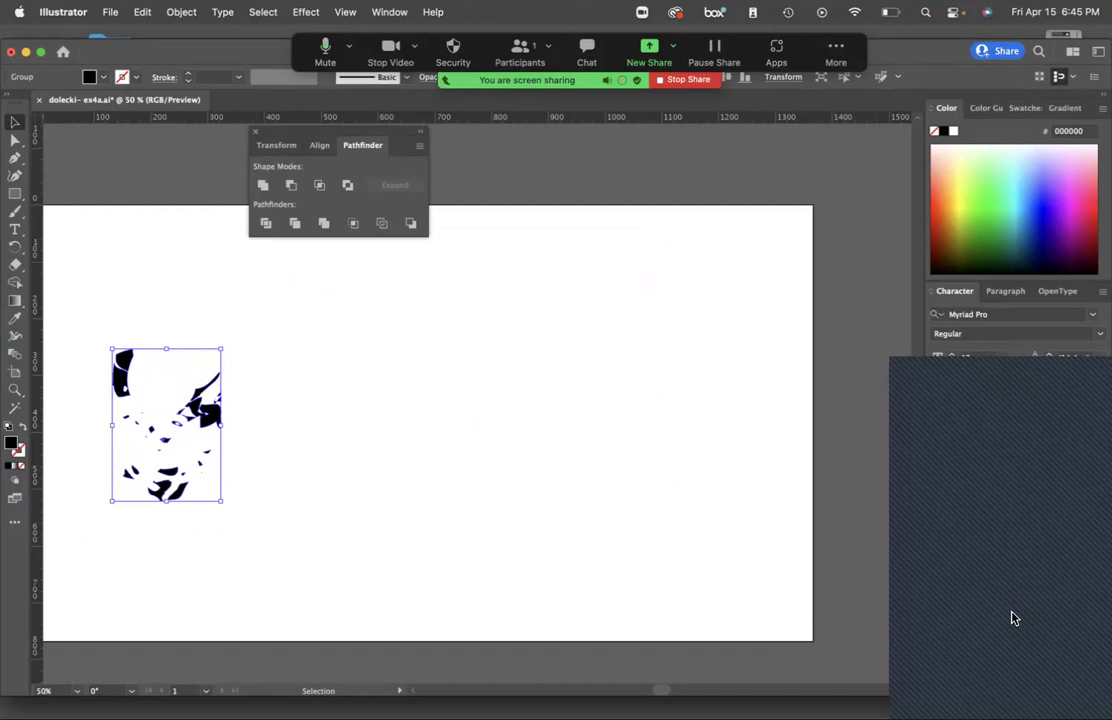
{"action": "key", "text": "super+z"}
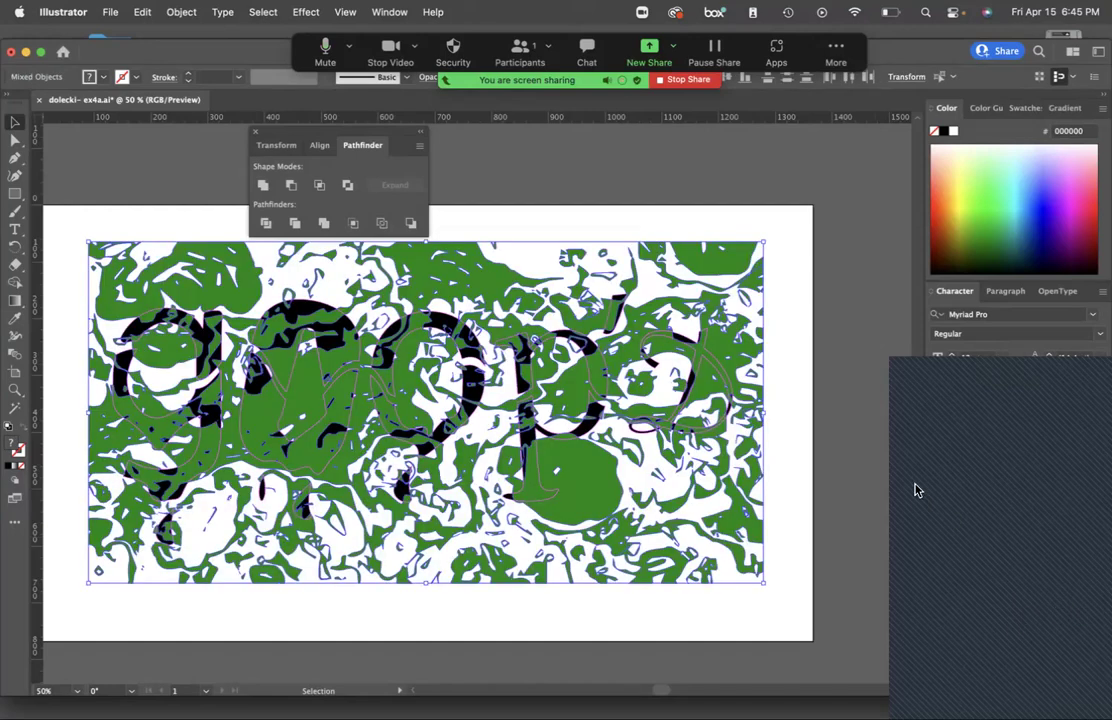
Reselect the goop and all the lettering by marquee, try Minus Front again, and undo the subtraction.
{"action": "left_click", "coordinate": [880, 471]}
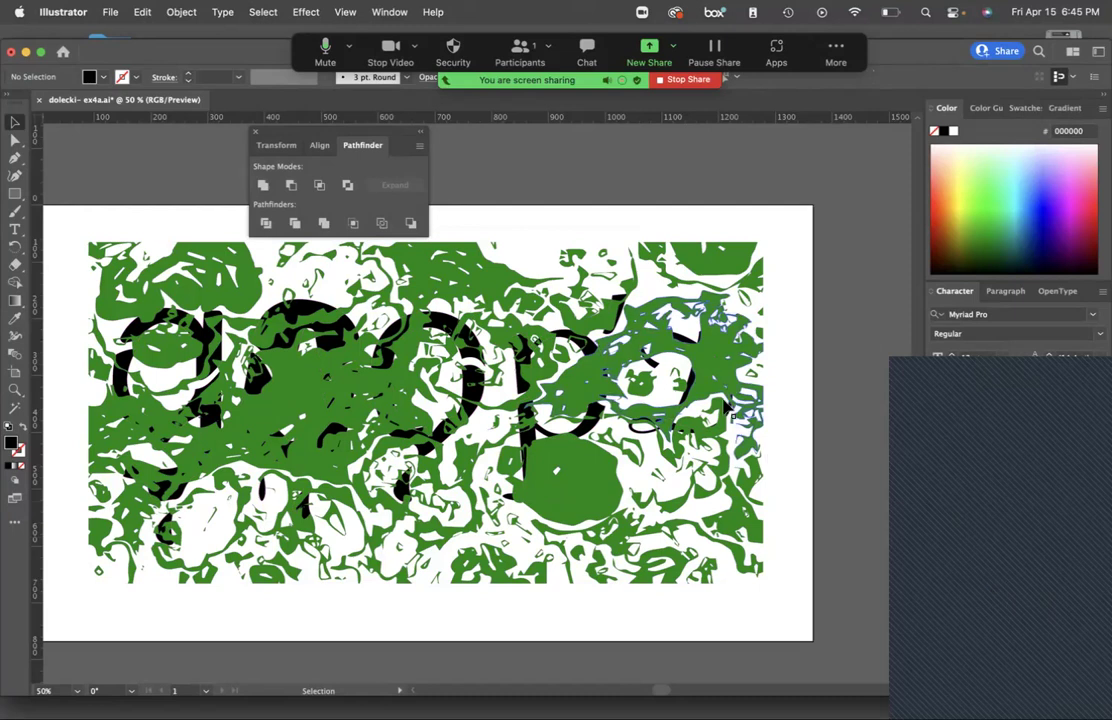
{"action": "left_click", "coordinate": [640, 330]}
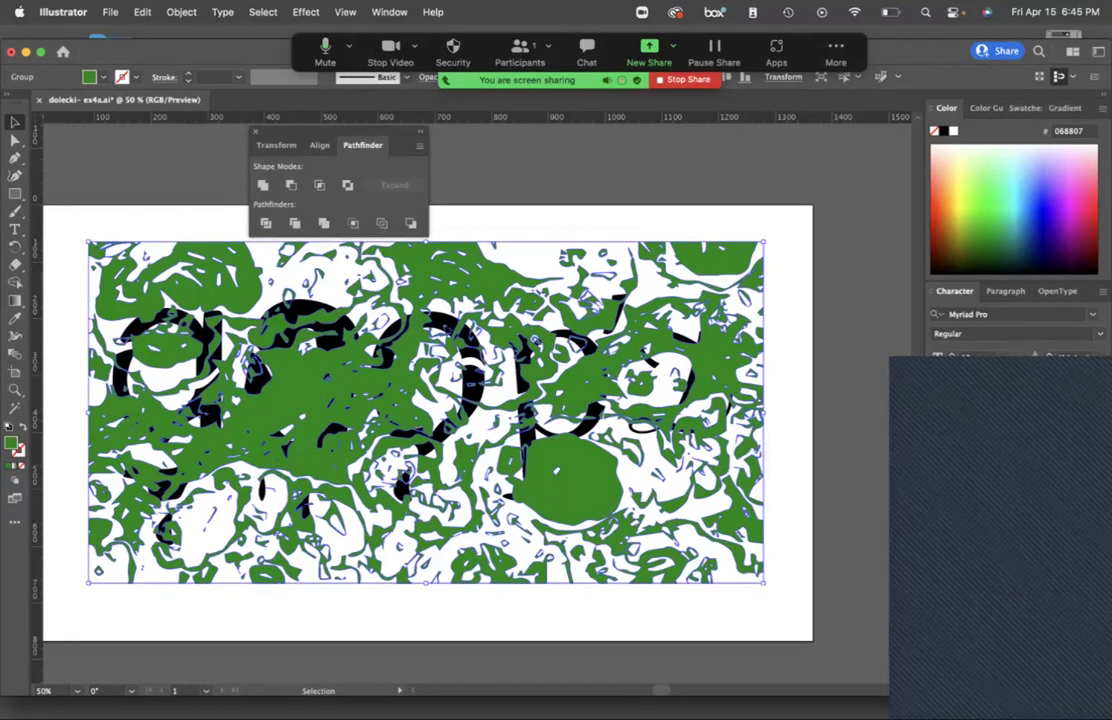
{"action": "left_click_drag", "start_coordinate": [766, 188], "coordinate": [87, 588]}
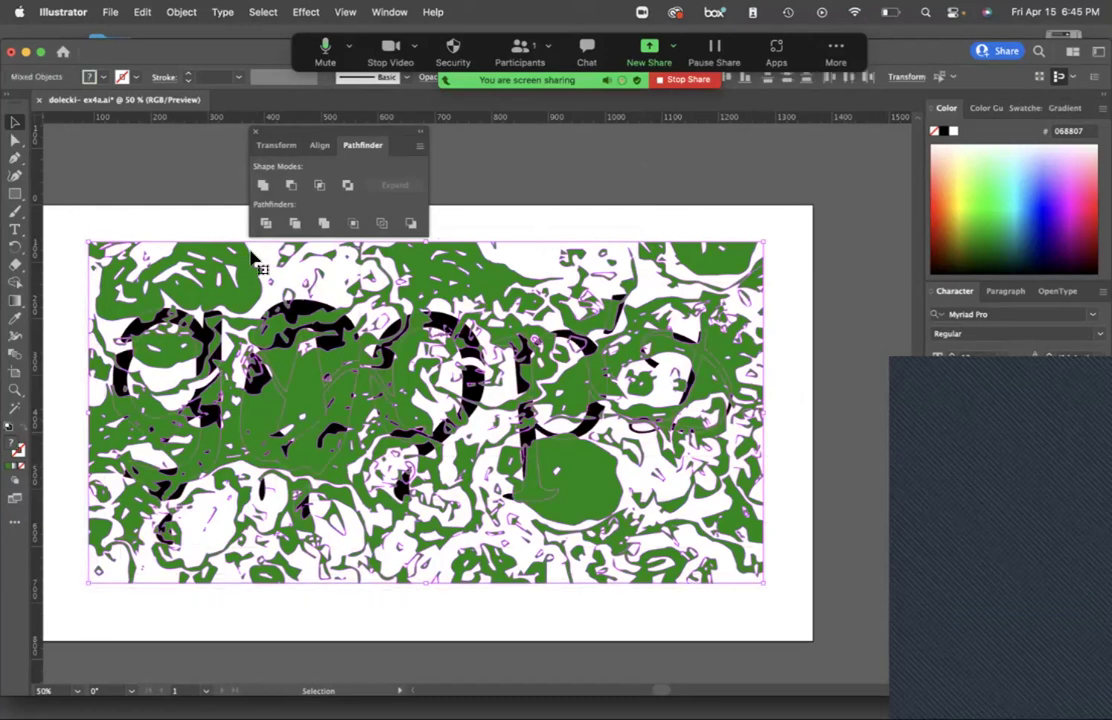
{"action": "left_click", "coordinate": [291, 185]}
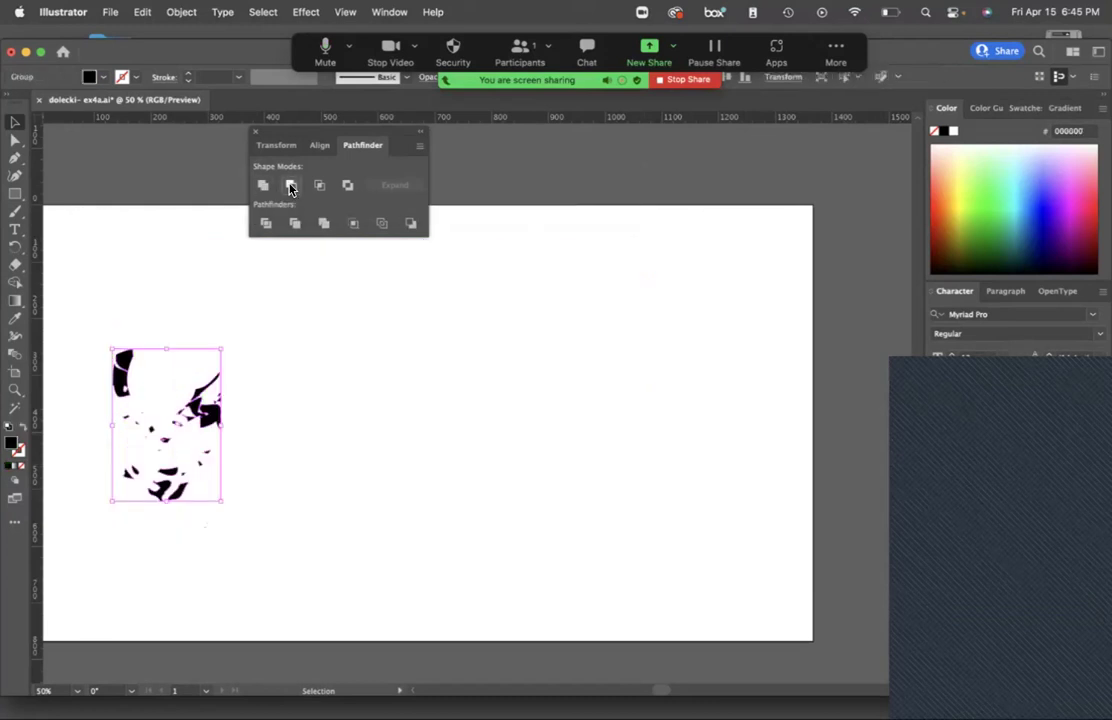
{"action": "key", "text": "super+z"}
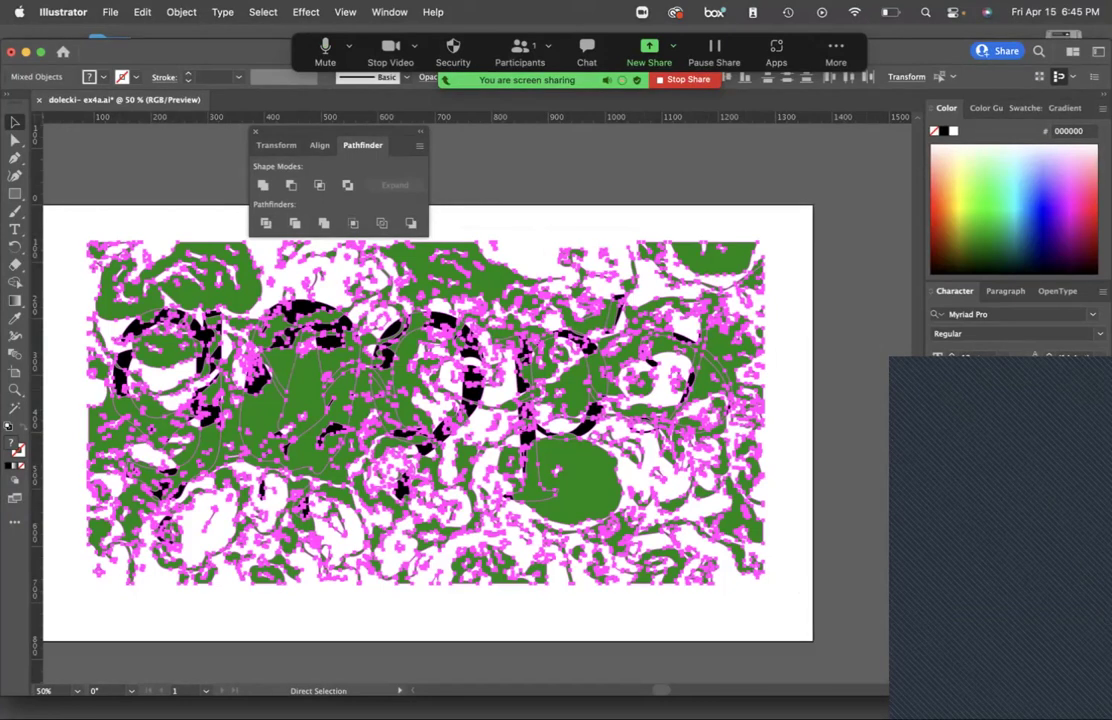
Using the Selection tool, try reselecting the goop with only the letter g and with all letters, apply Minus Front, and undo it.
{"action": "key", "text": "v"}
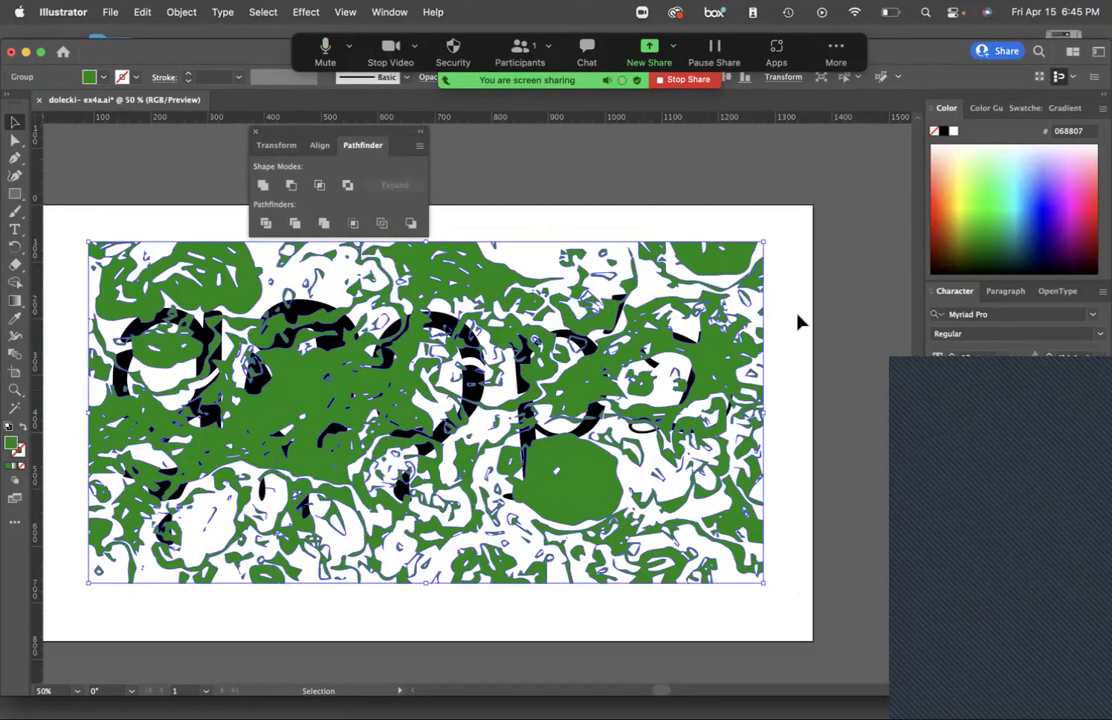
{"action": "left_click", "coordinate": [82, 187]}
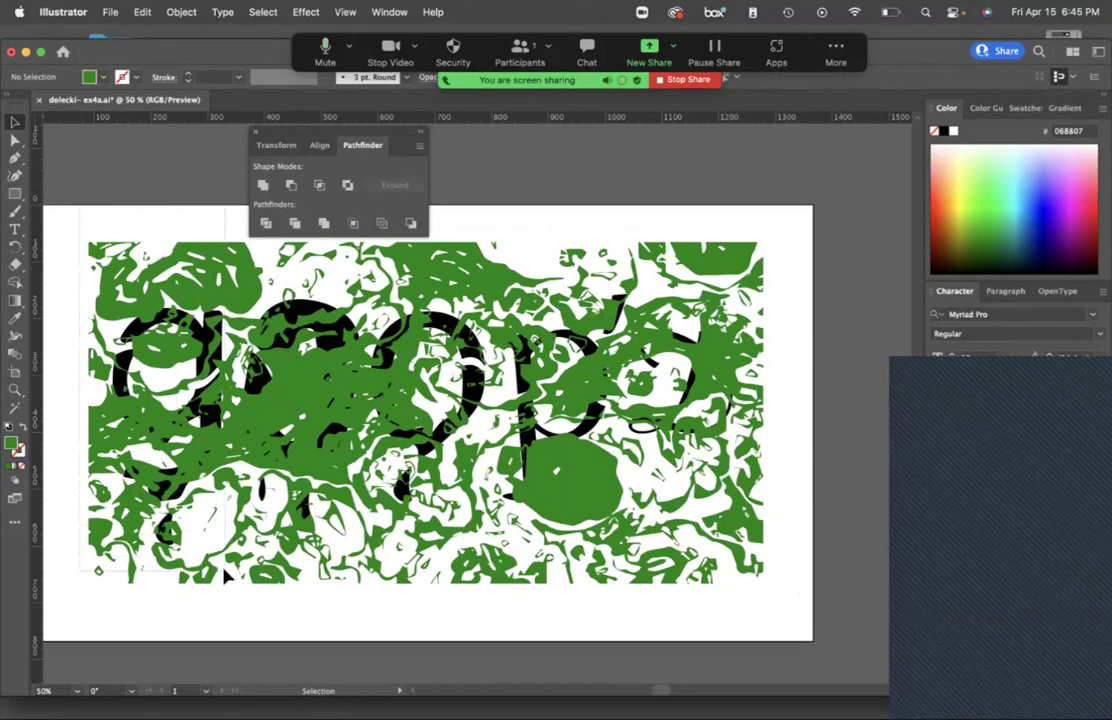
{"action": "key", "text": "super+a"}
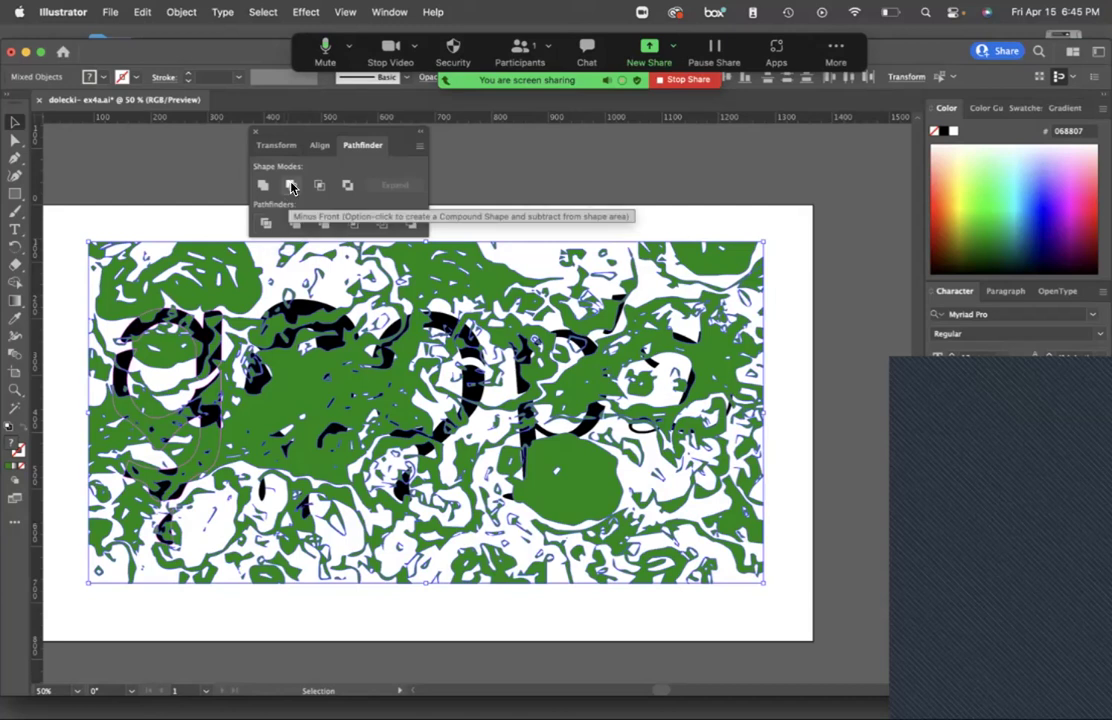
{"action": "left_click_drag", "start_coordinate": [84, 176], "coordinate": [817, 598]}
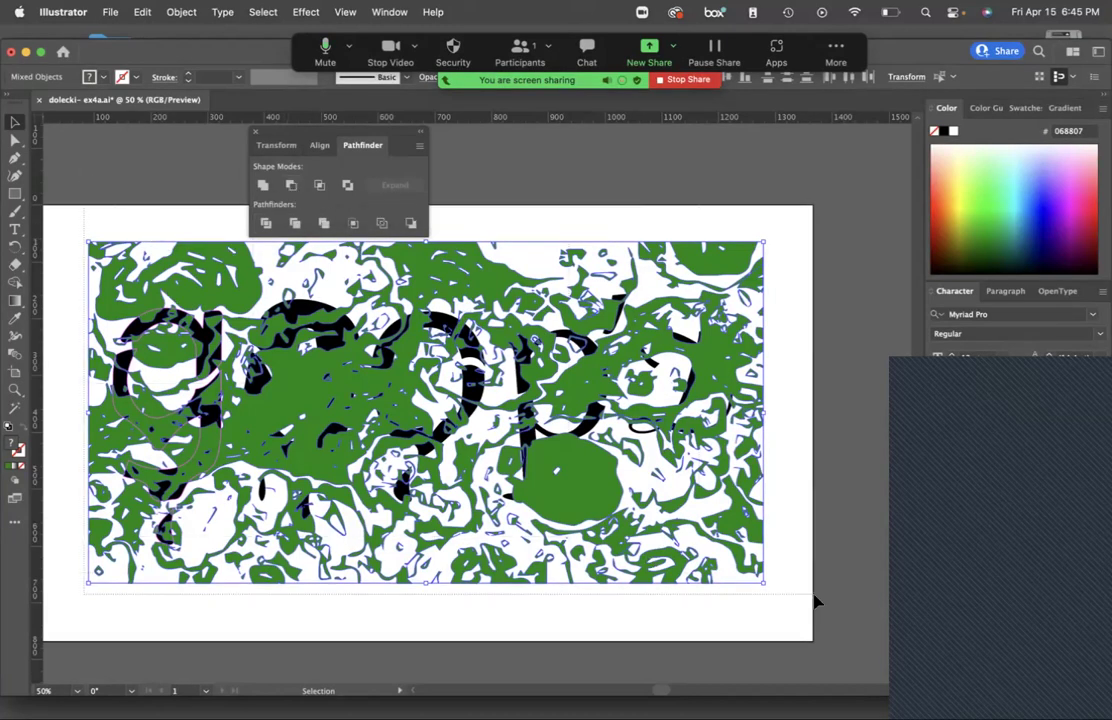
{"action": "left_click", "coordinate": [291, 186]}
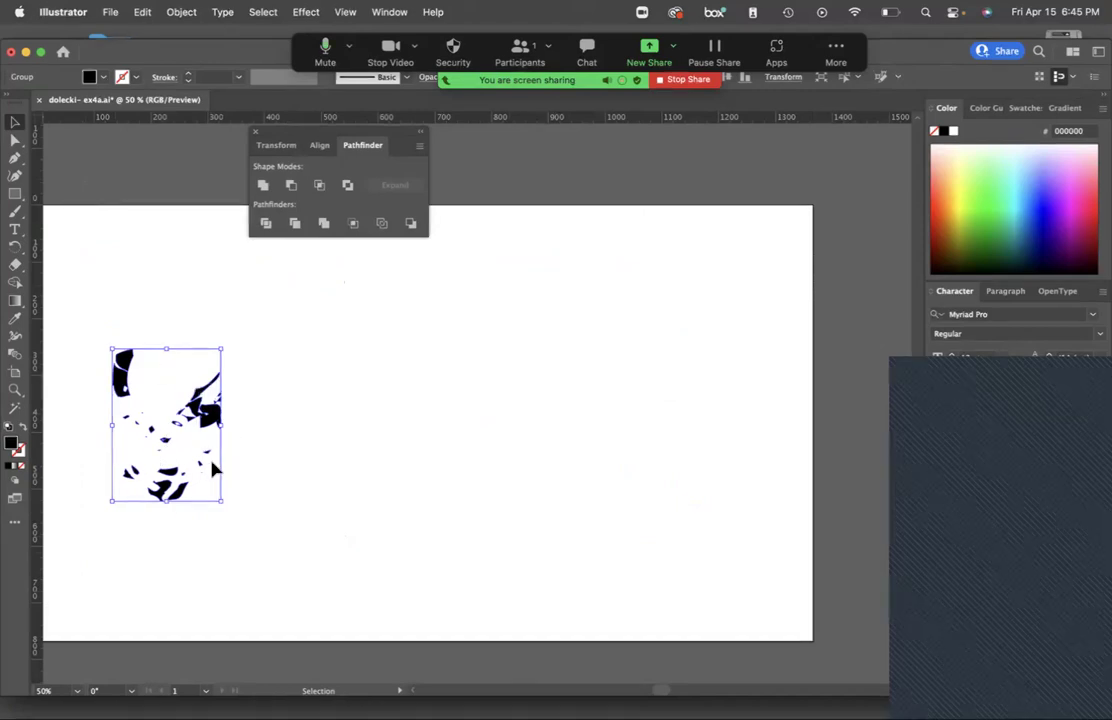
{"action": "key", "text": "super+z"}
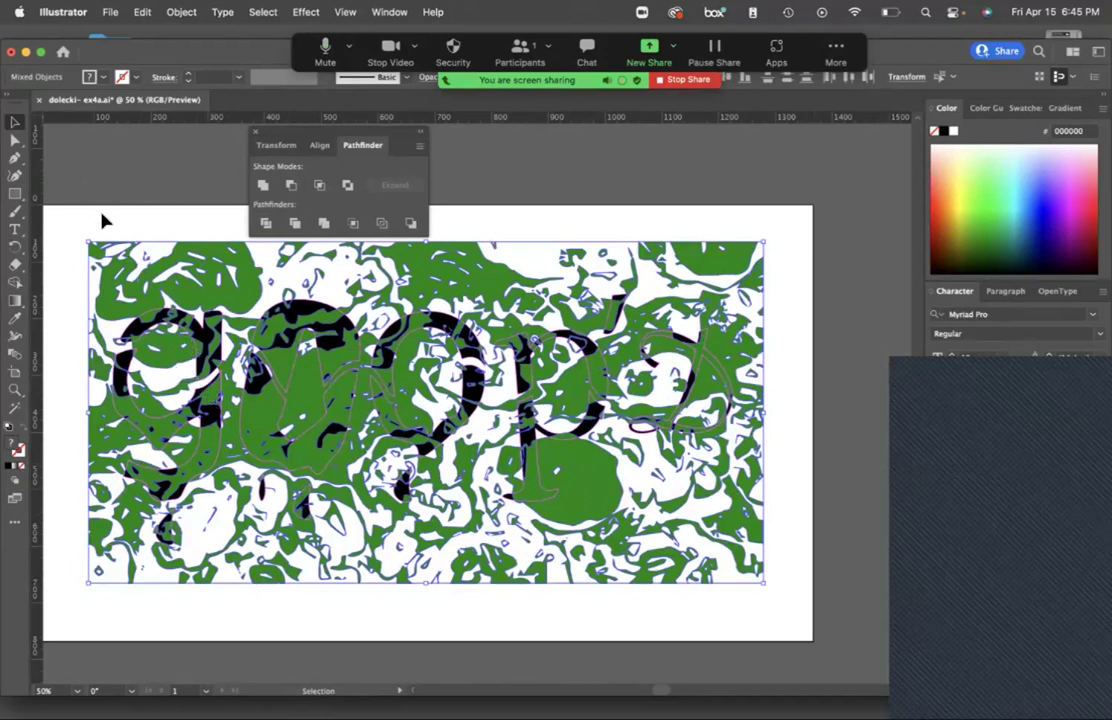
Reselect the goop with only the letter g by marquee, try Minus Front, and undo the subtraction.
{"action": "left_click", "coordinate": [78, 183]}
{"action": "left_click", "coordinate": [121, 273]}
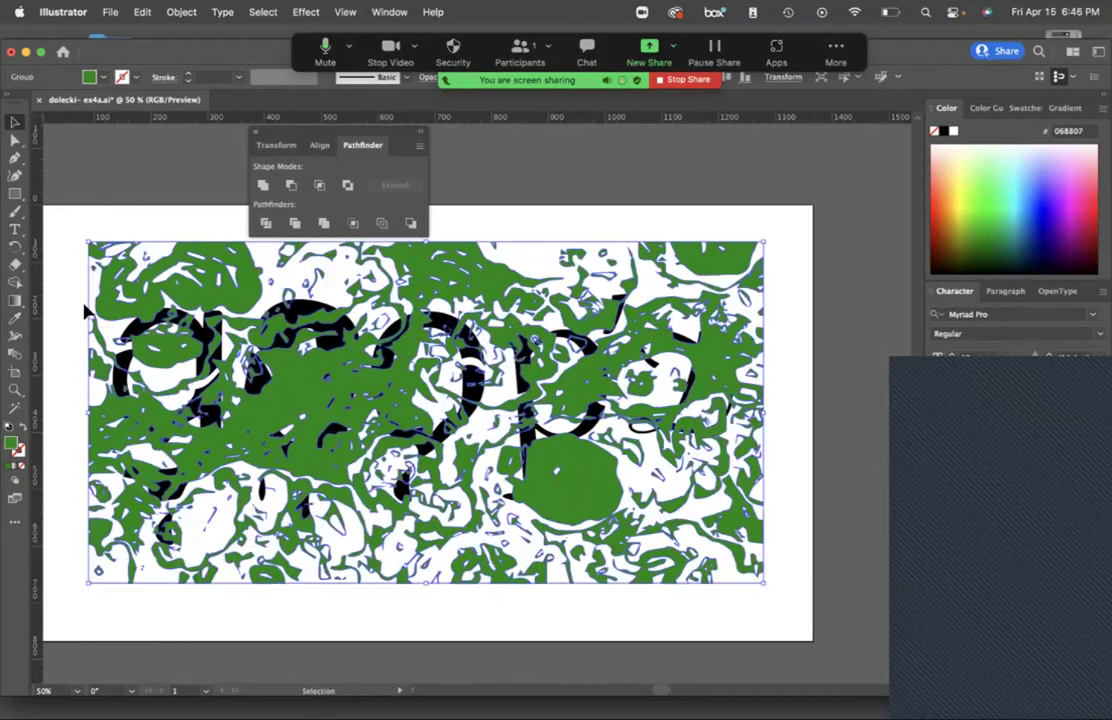
{"action": "left_click_drag", "start_coordinate": [74, 207], "coordinate": [220, 565]}
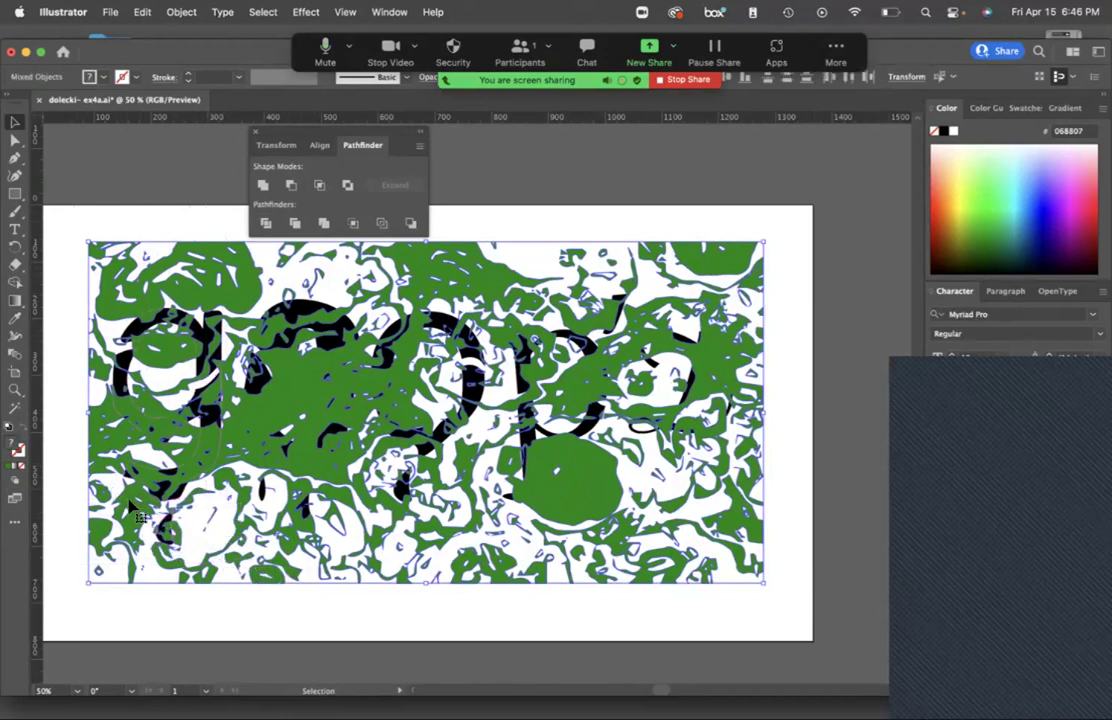
{"action": "left_click", "coordinate": [291, 186]}
{"action": "key", "text": "a"}
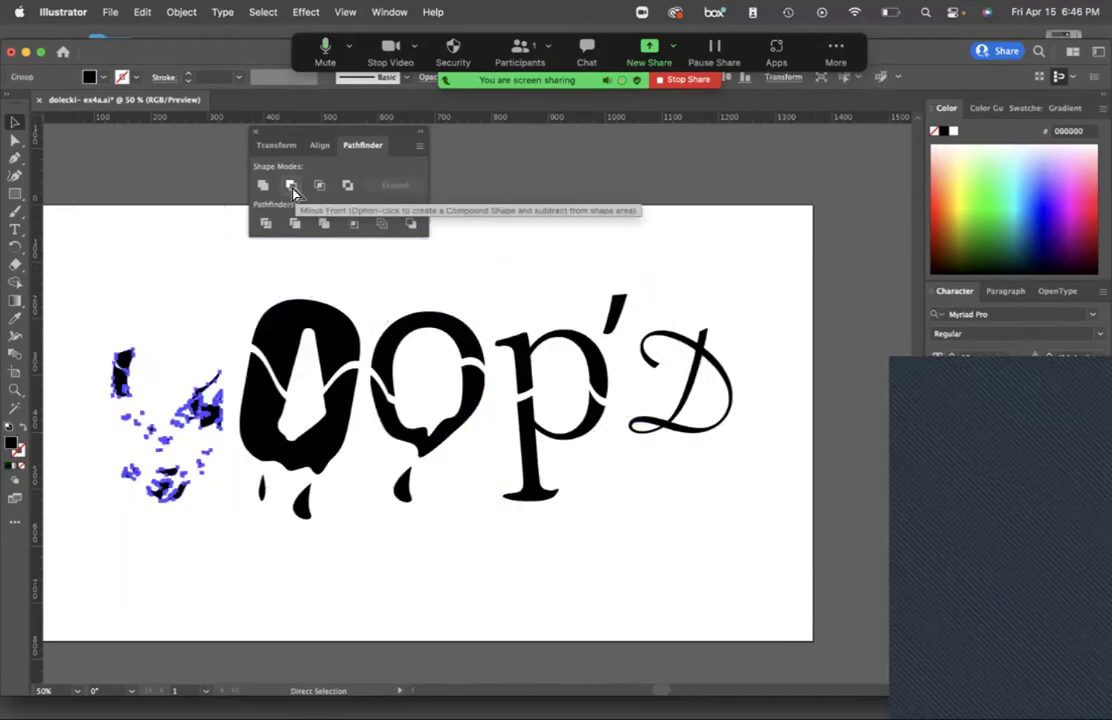
{"action": "key", "text": "super+z"}
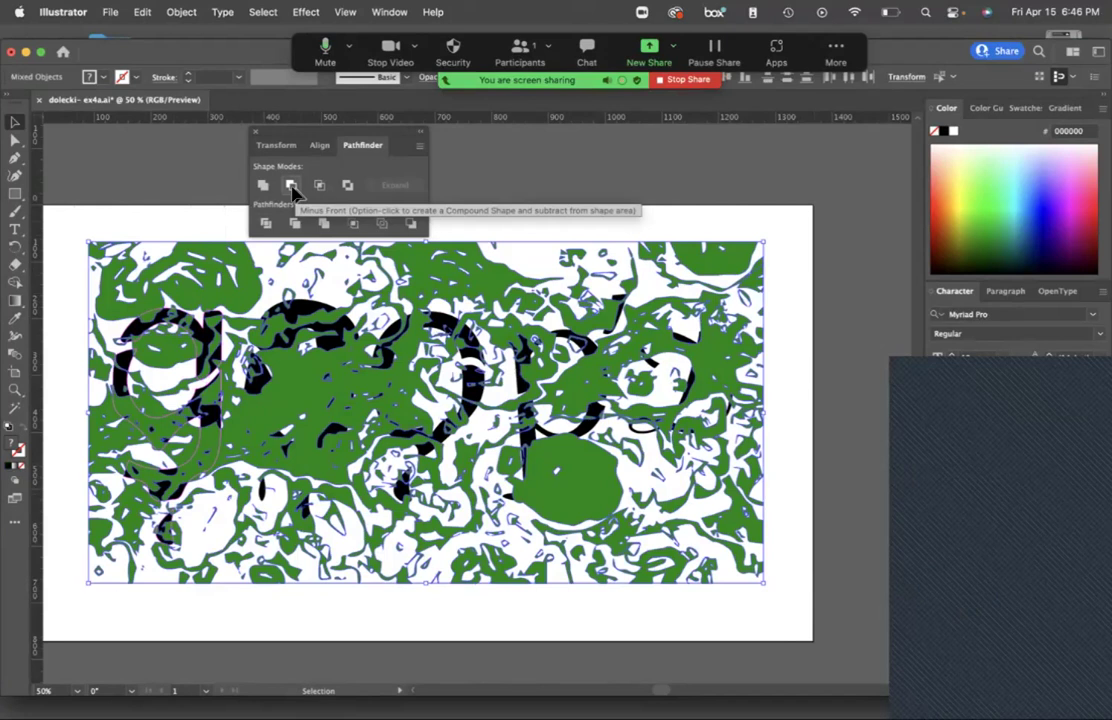
Select the goop alone and cut a freehand loop around the letter g area with the Knife tool.
{"action": "left_click", "coordinate": [90, 169]}
{"action": "left_click", "coordinate": [108, 300]}
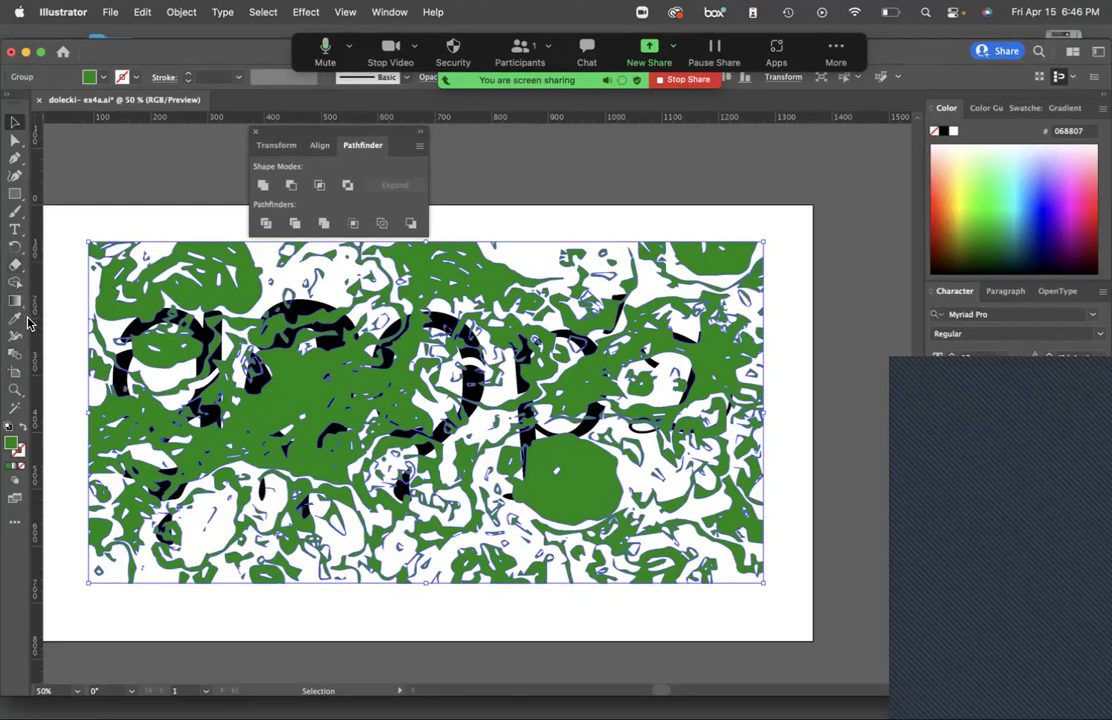
{"action": "left_click", "coordinate": [16, 265]}
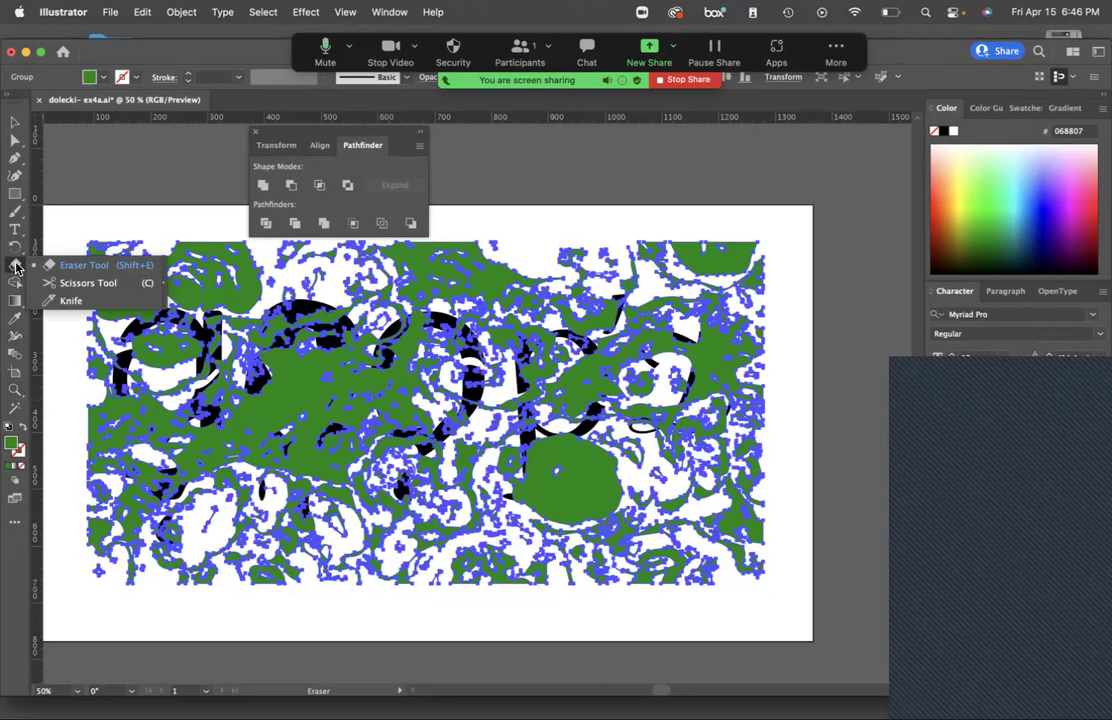
{"action": "left_click", "coordinate": [55, 301]}
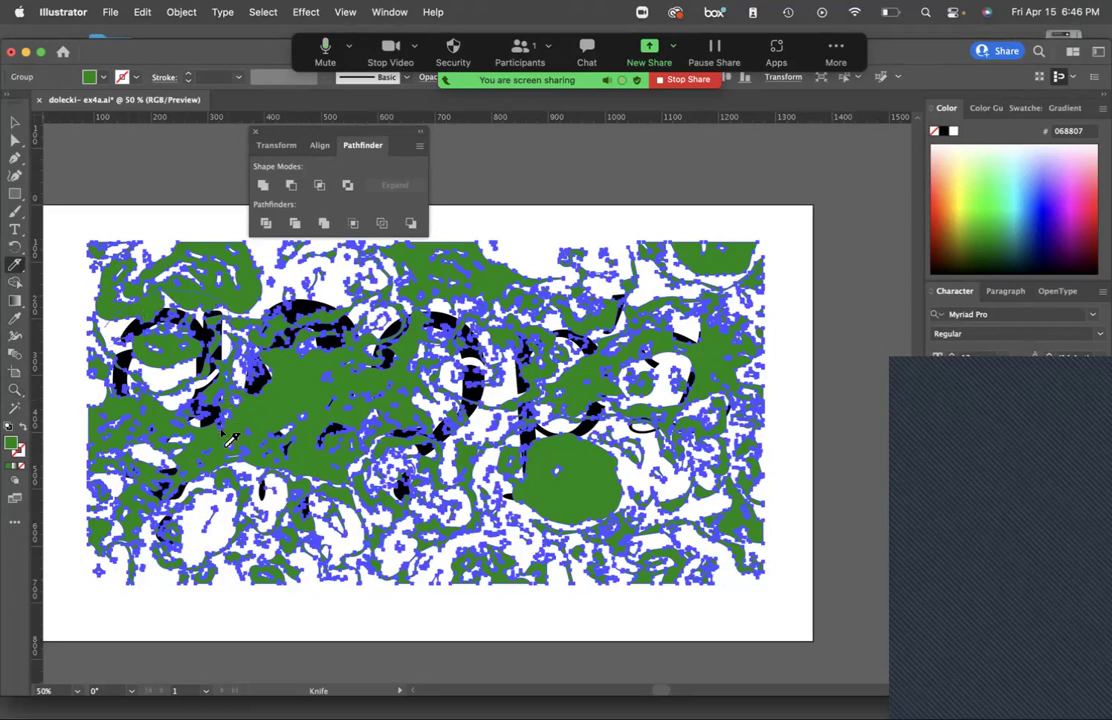
{"action": "mouse_move", "coordinate": [160, 478]}
{"action": "left_mouse_down"}
{"action": "mouse_move", "coordinate": [125, 490]}
{"action": "mouse_move", "coordinate": [130, 535]}
{"action": "mouse_move", "coordinate": [94, 392]}
{"action": "mouse_move", "coordinate": [106, 344]}
{"action": "mouse_move", "coordinate": [93, 312]}
{"action": "left_mouse_up"}
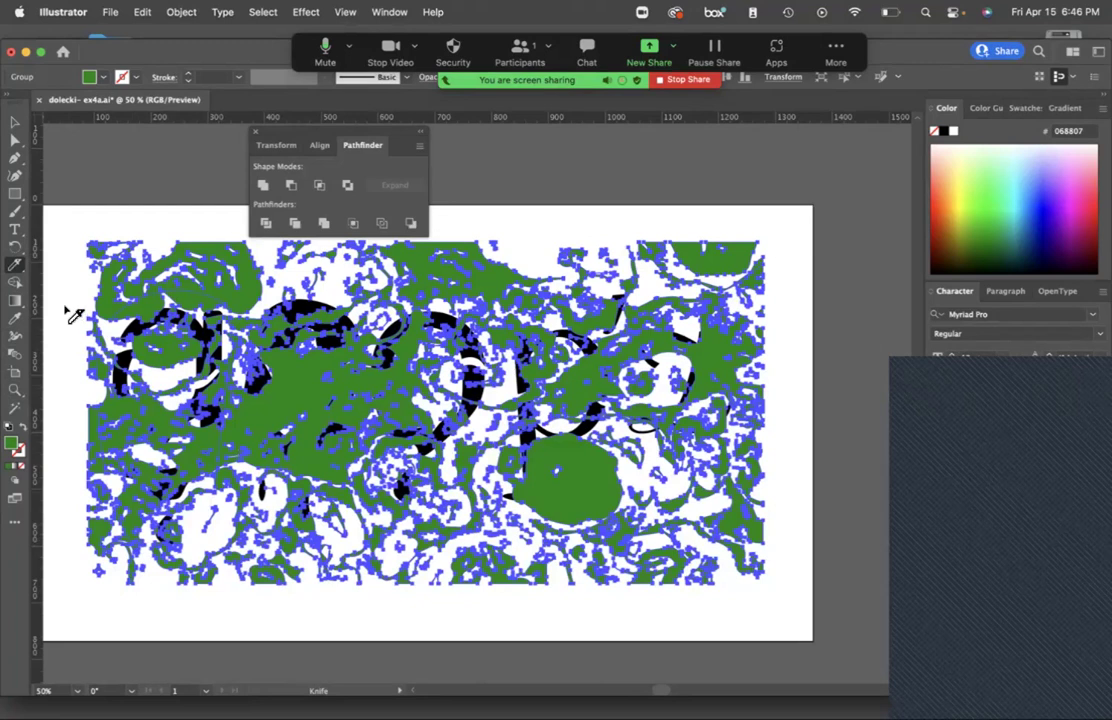
{"action": "left_click", "coordinate": [16, 122]}
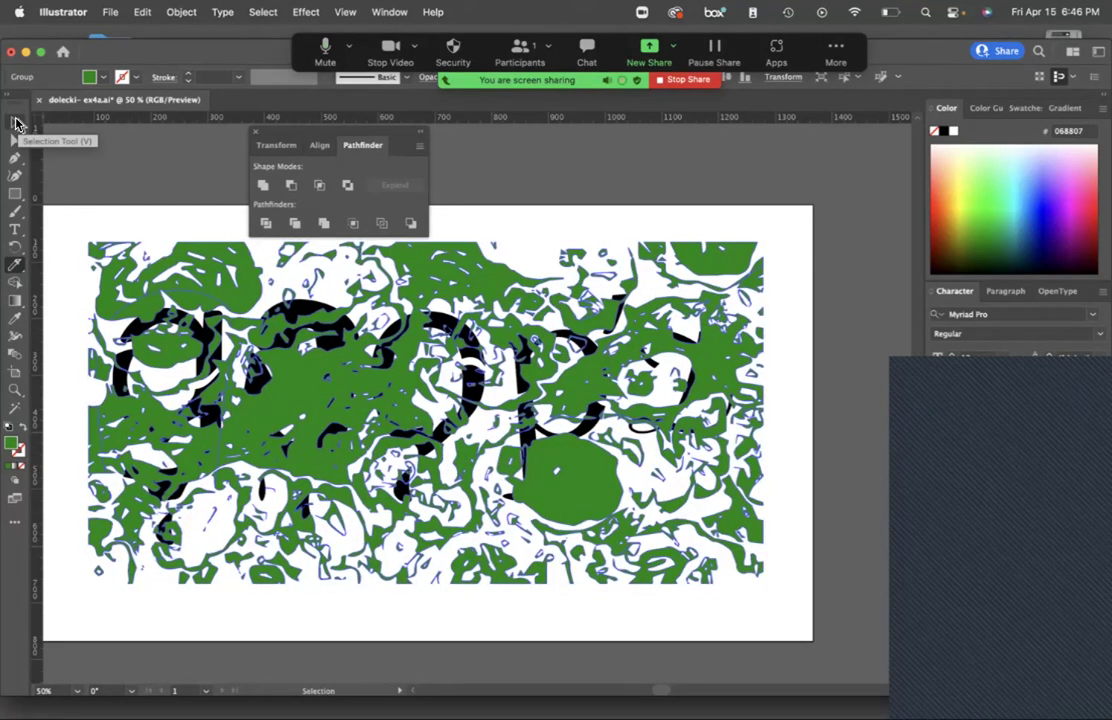
Ungroup the knife-cut goop so the piece over the letter g can be selected separately.
{"action": "key", "text": "super+a"}
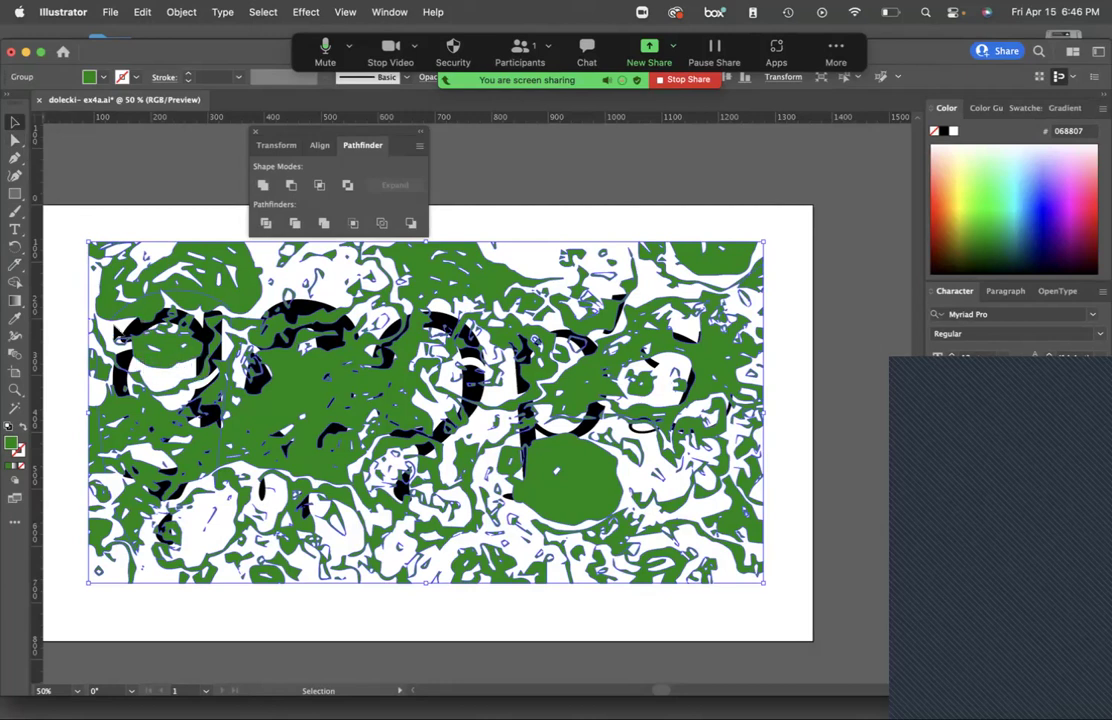
{"action": "left_click_drag", "start_coordinate": [70, 280], "coordinate": [225, 551]}
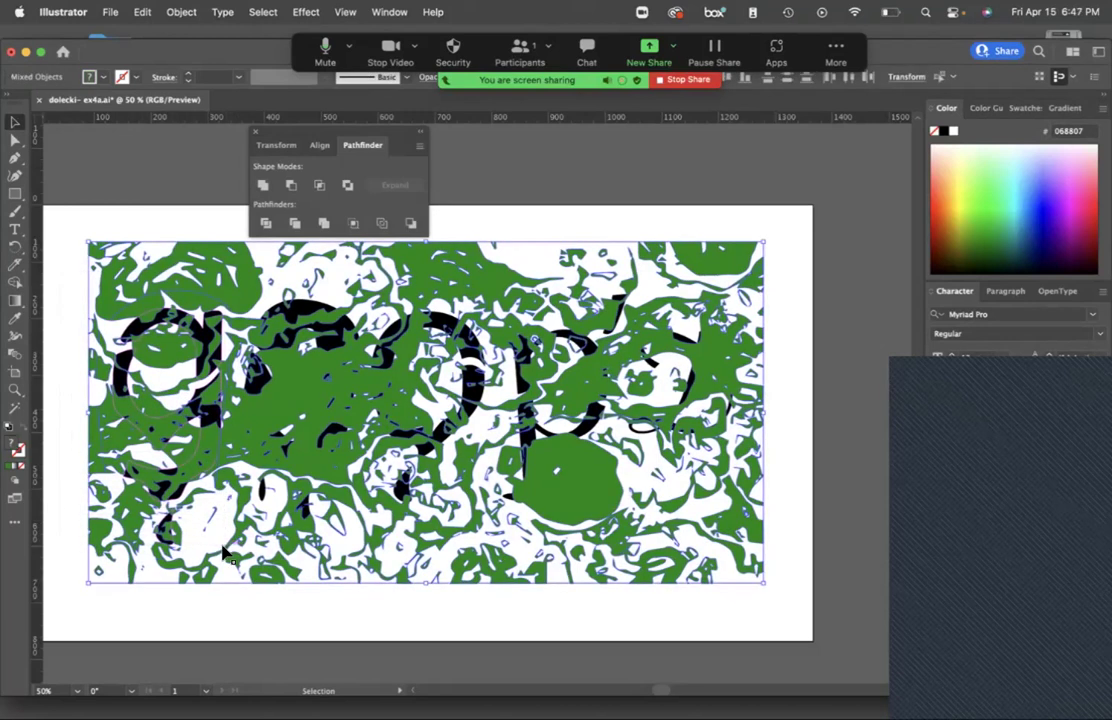
{"action": "key", "text": "super+g"}
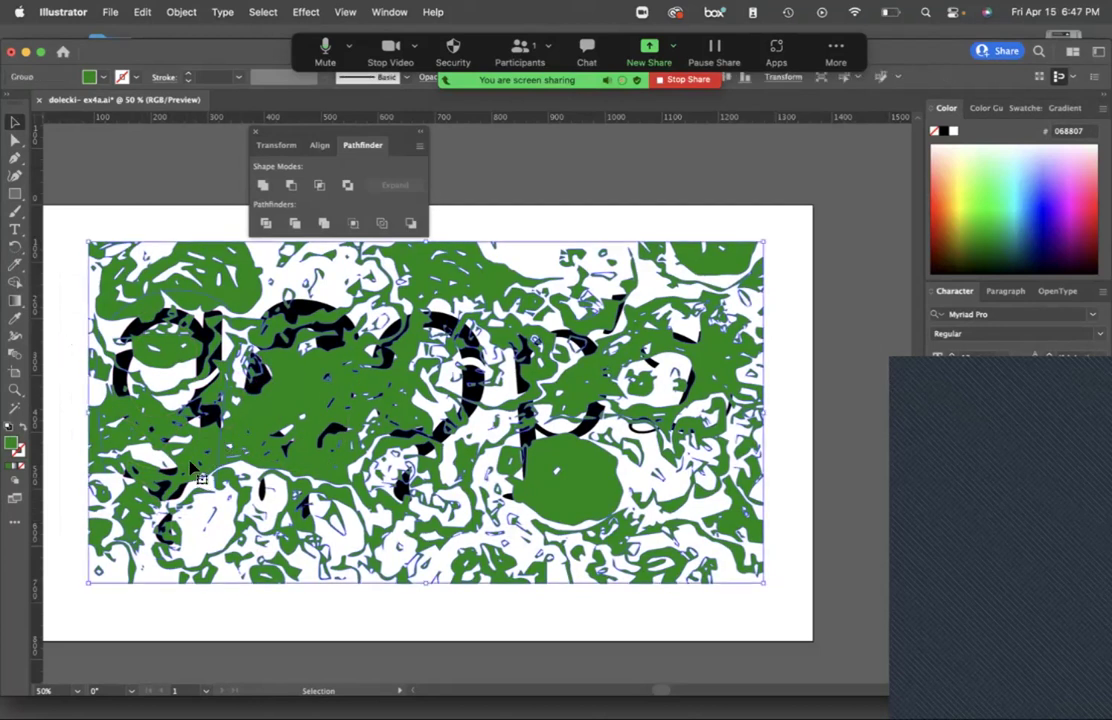
{"action": "left_click", "coordinate": [66, 385]}
{"action": "left_click", "coordinate": [114, 411]}
{"action": "key", "text": "super+shift+g"}
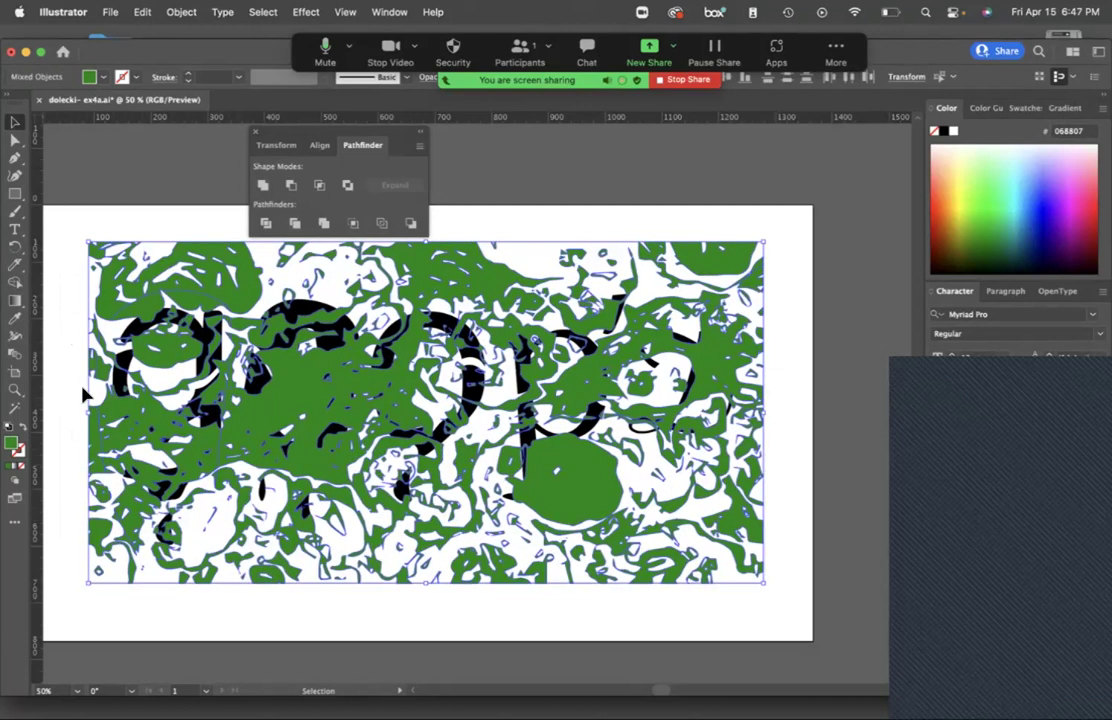
Select the cut goop piece together with the letter g, try Minus Front, and undo it.
{"action": "left_click", "coordinate": [77, 345]}
{"action": "left_click", "coordinate": [118, 413]}
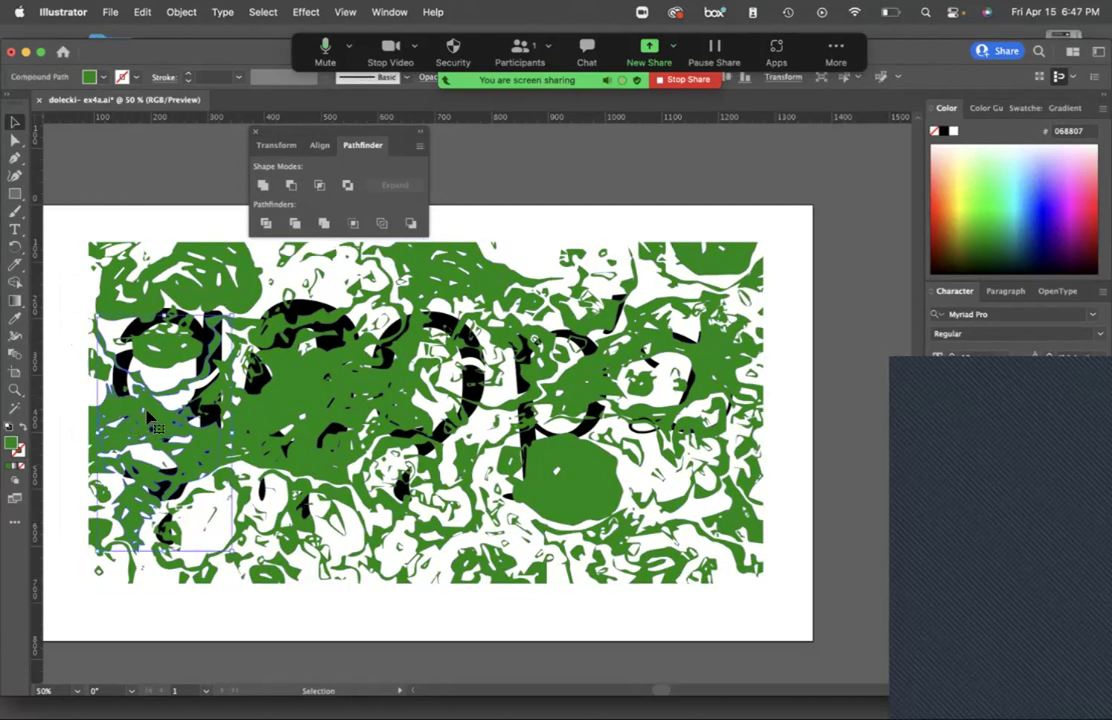
{"action": "left_click", "coordinate": [116, 342], "text": "shift"}
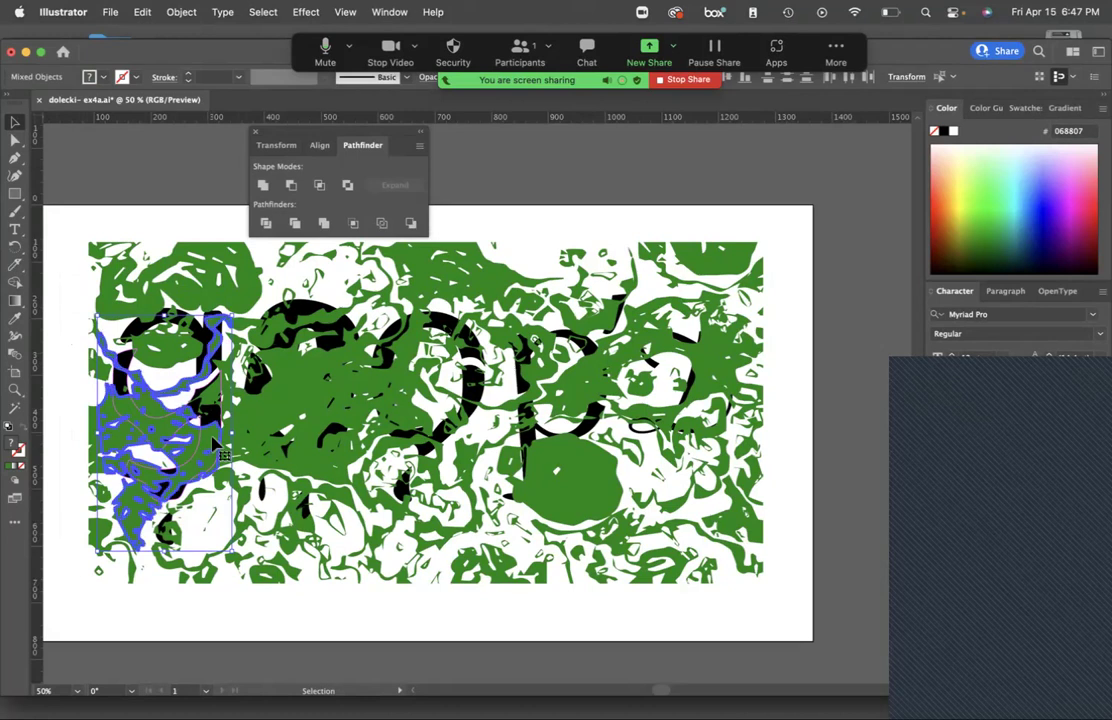
{"action": "left_click", "coordinate": [68, 360]}
{"action": "left_click", "coordinate": [130, 415]}
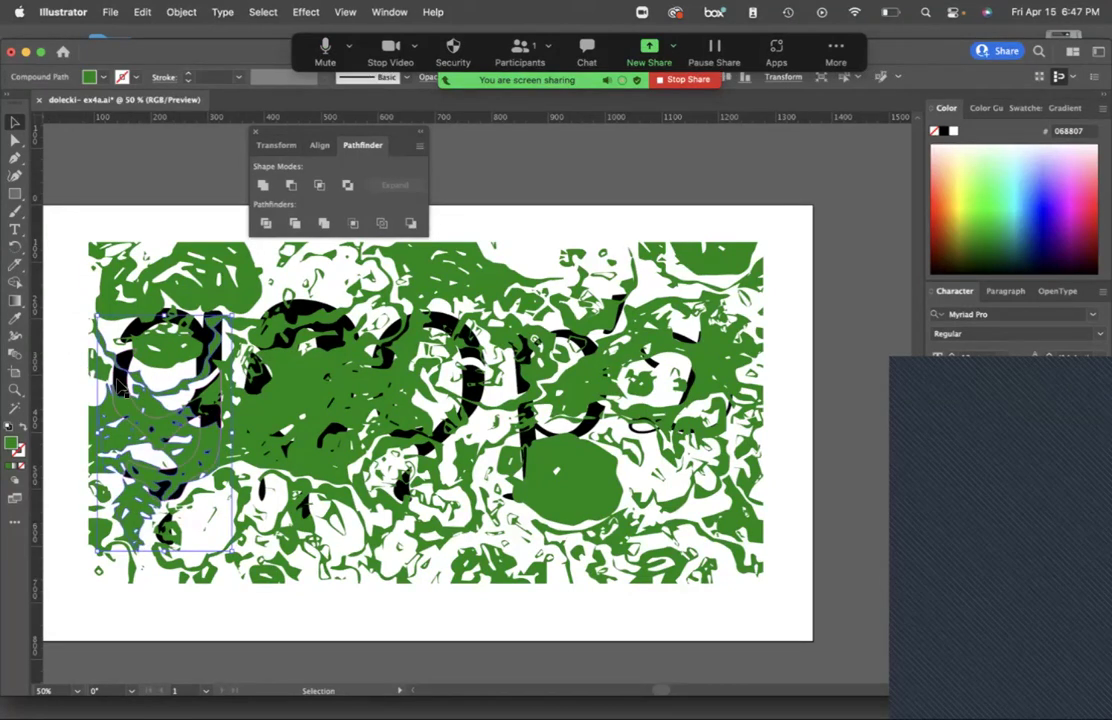
{"action": "left_click", "coordinate": [118, 388], "text": "shift"}
{"action": "left_click", "coordinate": [291, 185]}
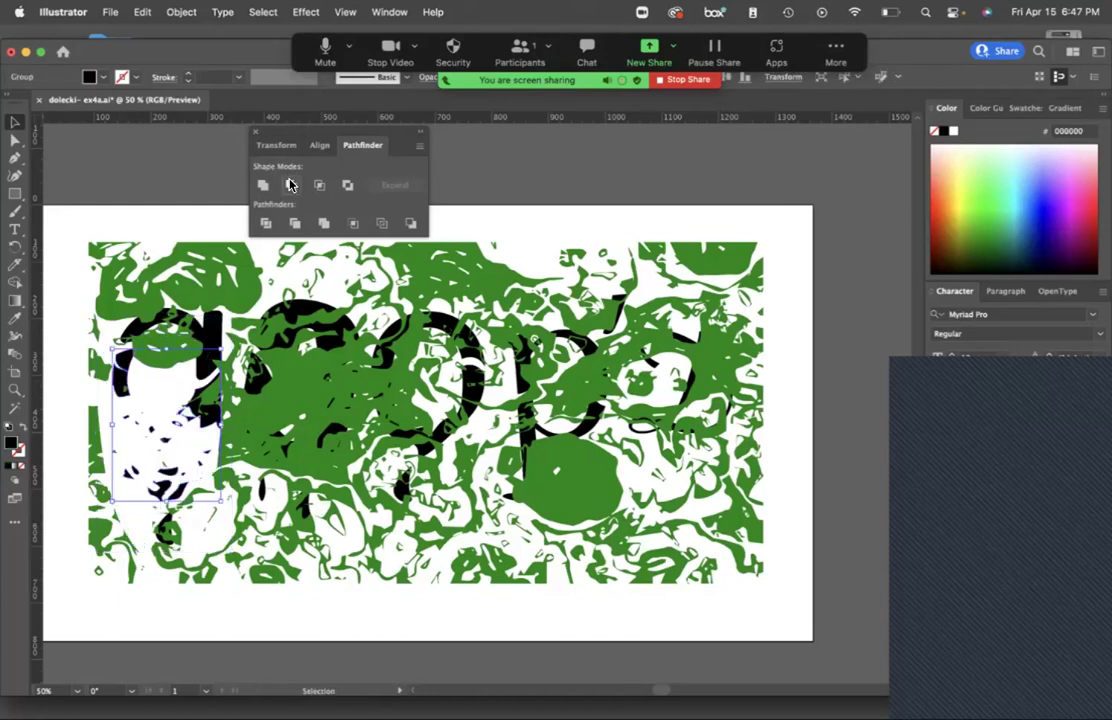
{"action": "key", "text": "super+z"}
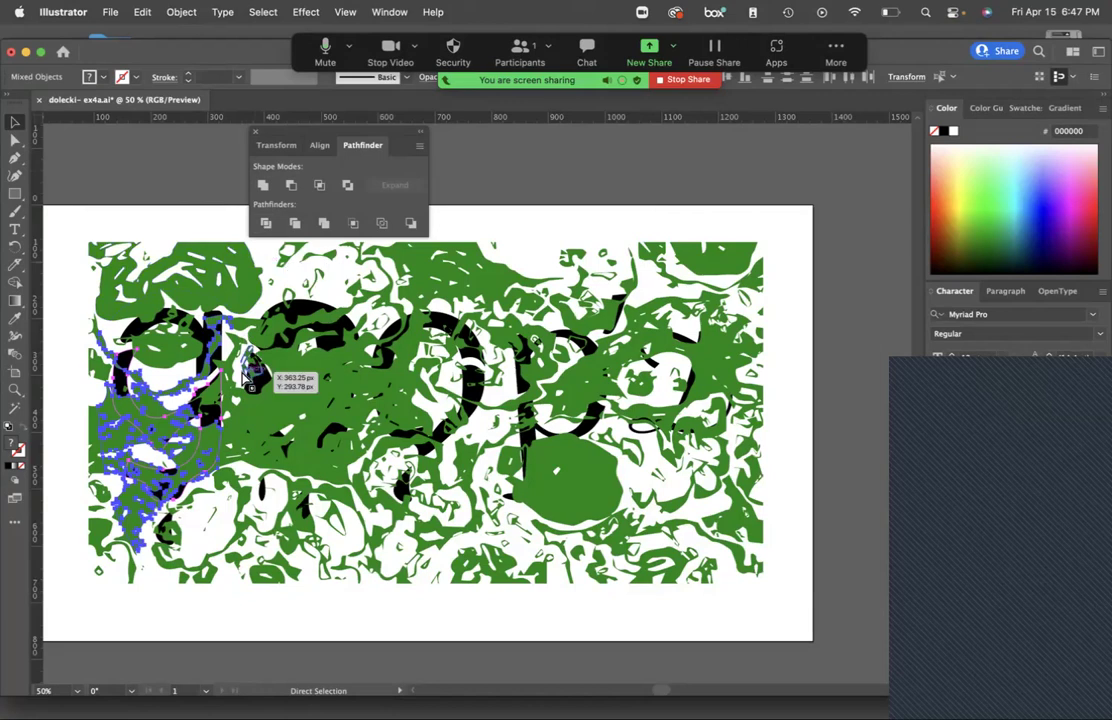
Deselect the artwork and hide the goop and lettering layers to leave an empty artboard.
{"action": "key", "text": "v"}
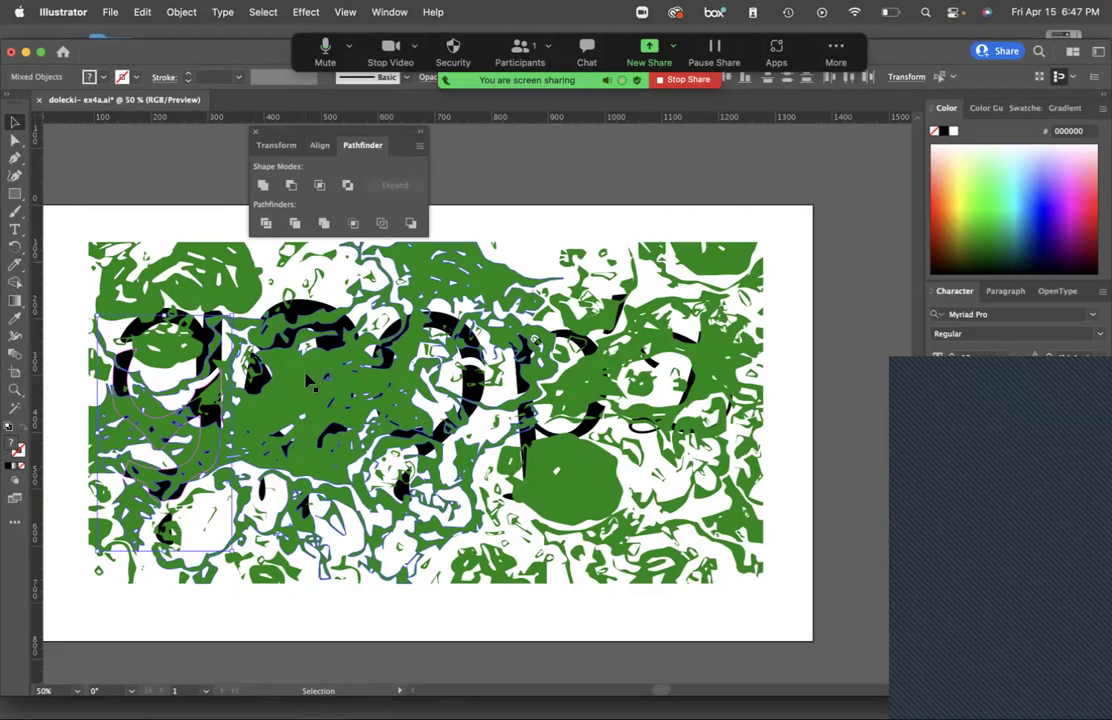
{"action": "left_click", "coordinate": [310, 380], "text": "shift"}
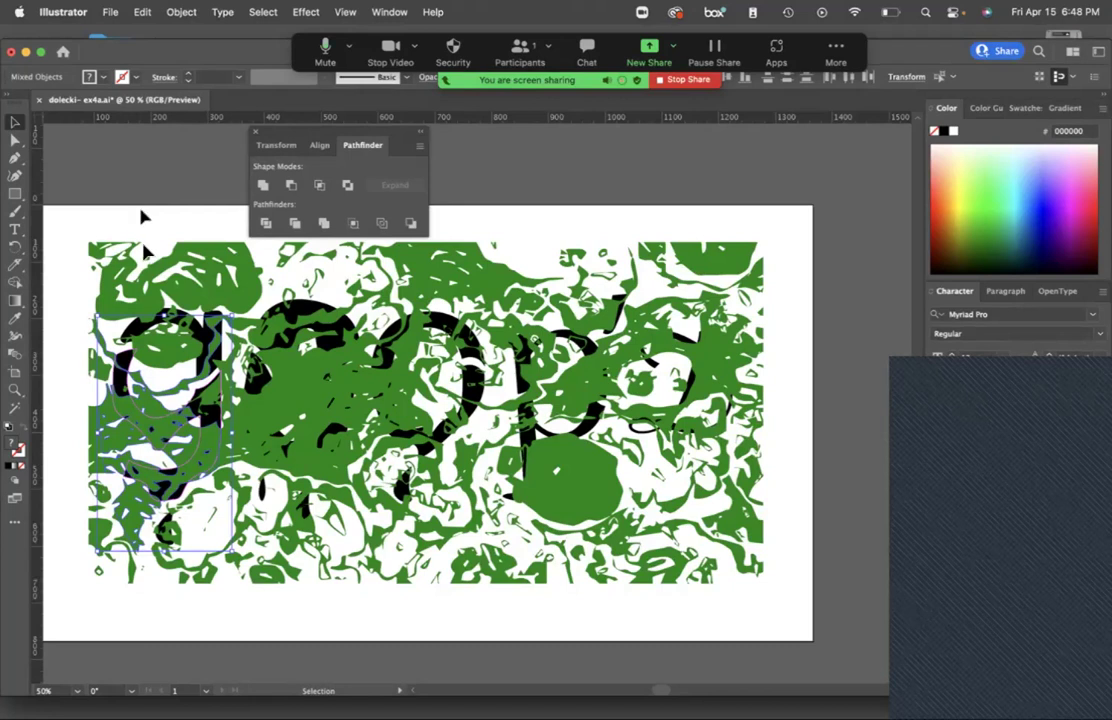
{"action": "left_click", "coordinate": [143, 275]}
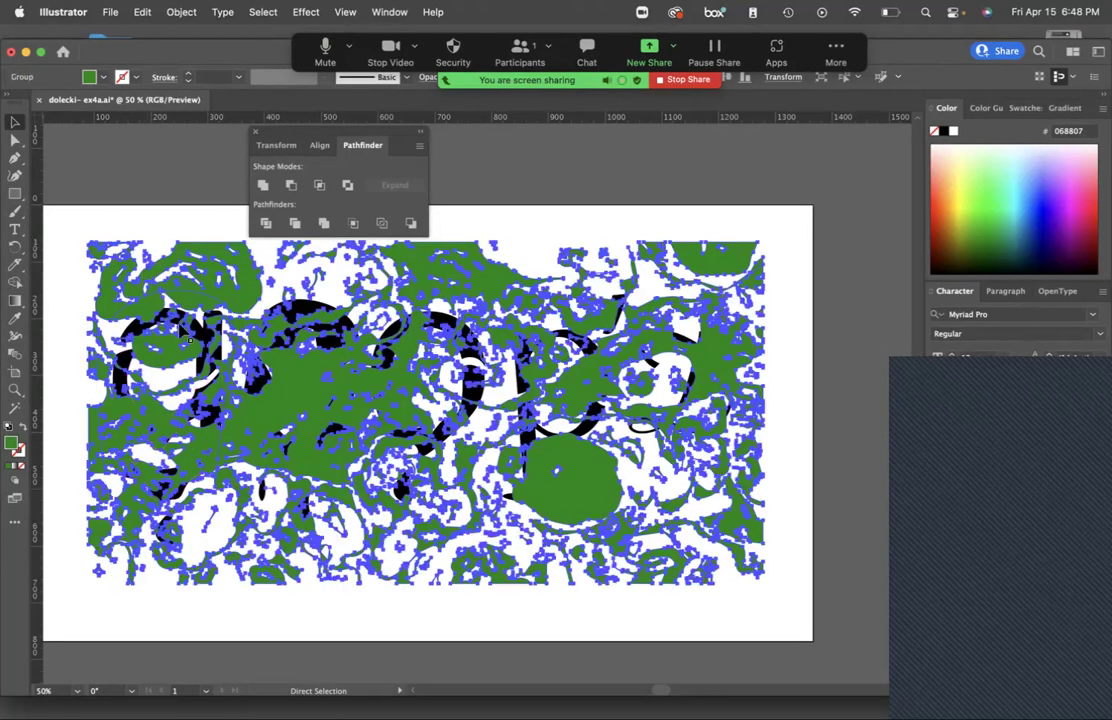
{"action": "left_click", "coordinate": [128, 218]}
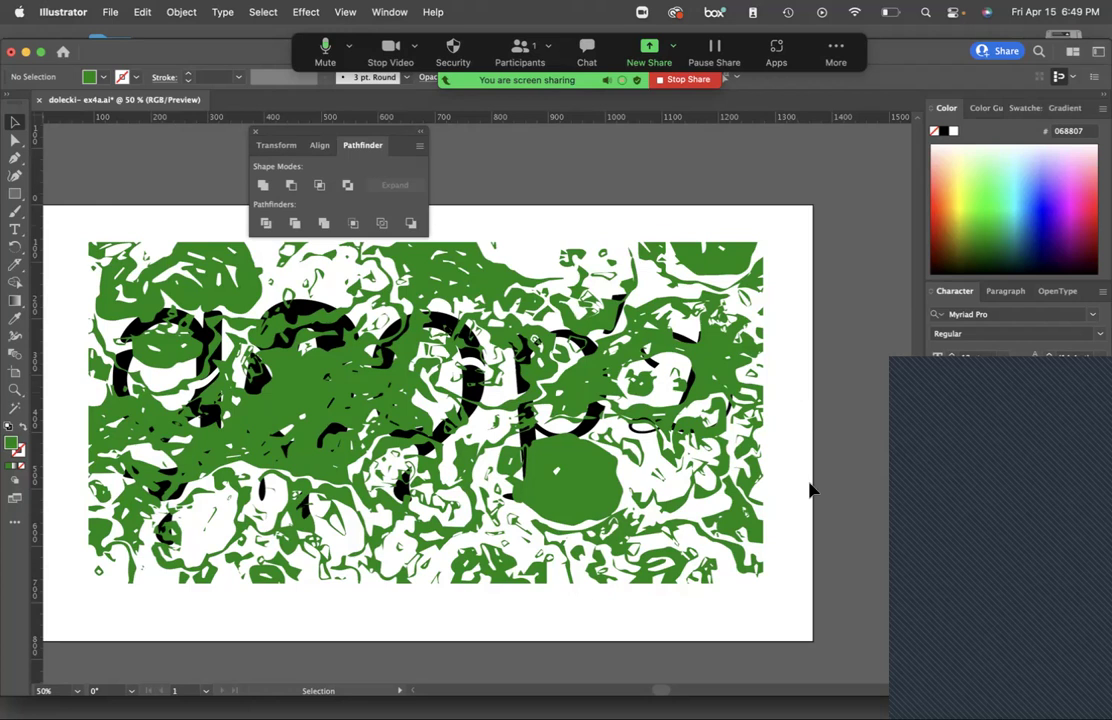
{"action": "left_click", "coordinate": [1080, 692]}
{"action": "left_click", "coordinate": [697, 395]}
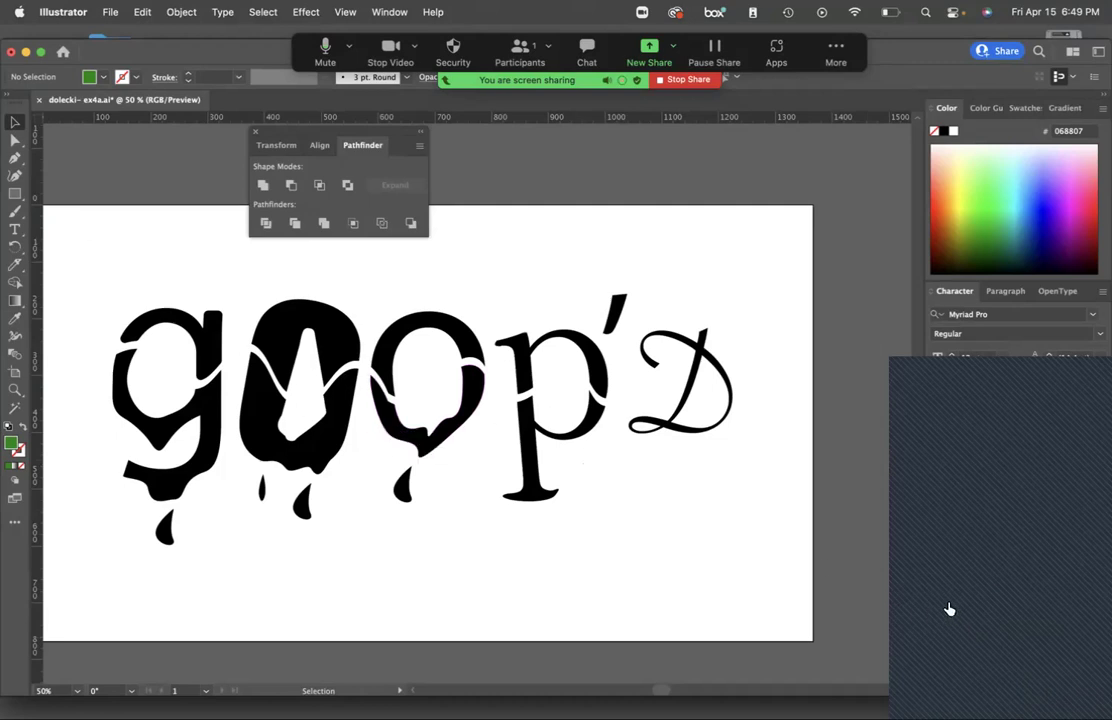
{"action": "key", "text": "super+z"}
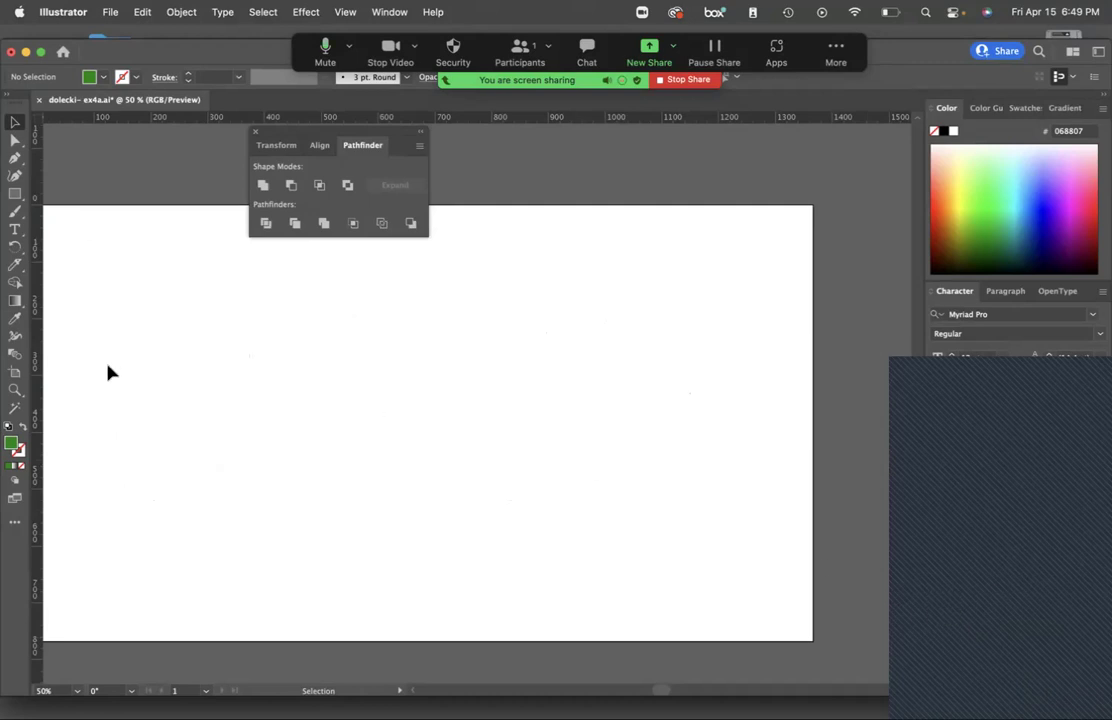
Draw a green hexagon about 138 px wide near the artboard's upper-left corner with the Polygon tool.
{"action": "left_click", "coordinate": [14, 194]}
{"action": "left_click_drag", "start_coordinate": [14, 194], "coordinate": [72, 198]}
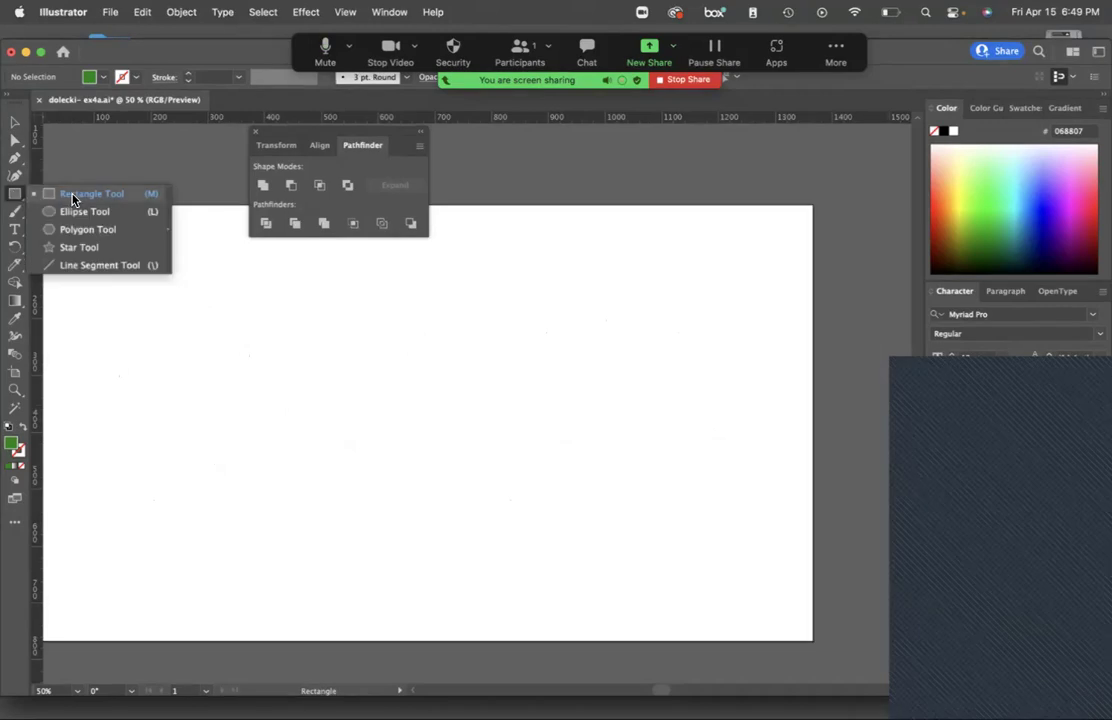
{"action": "left_click_drag", "start_coordinate": [72, 198], "coordinate": [80, 232]}
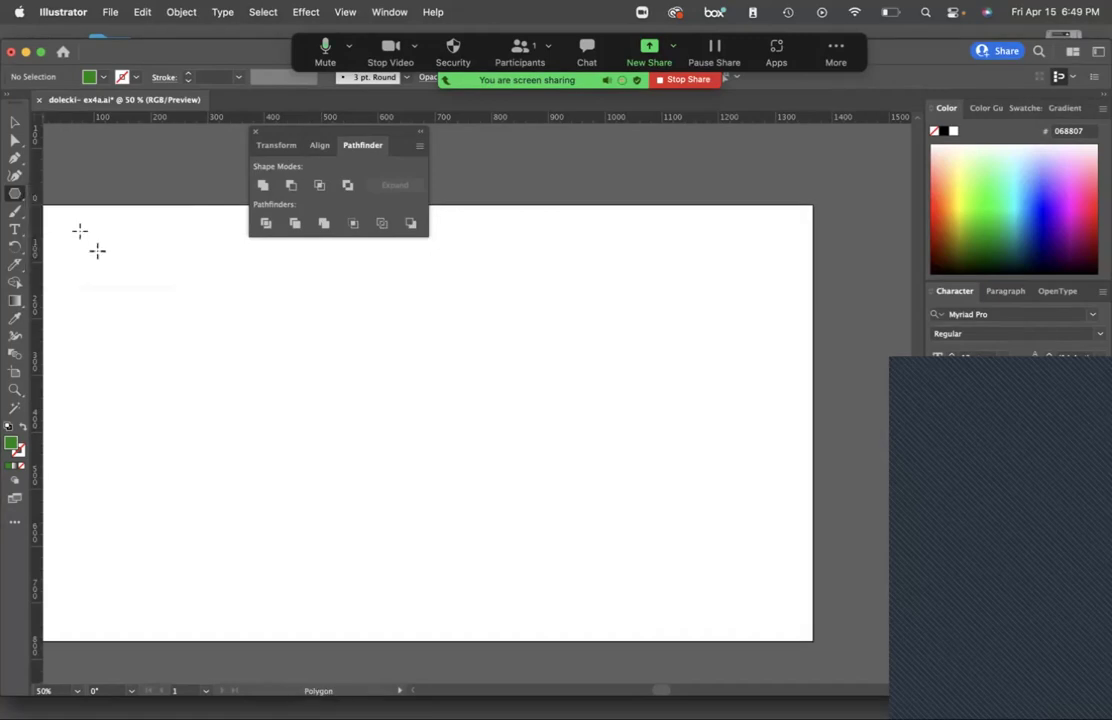
{"action": "left_click_drag", "start_coordinate": [139, 321], "coordinate": [158, 357]}
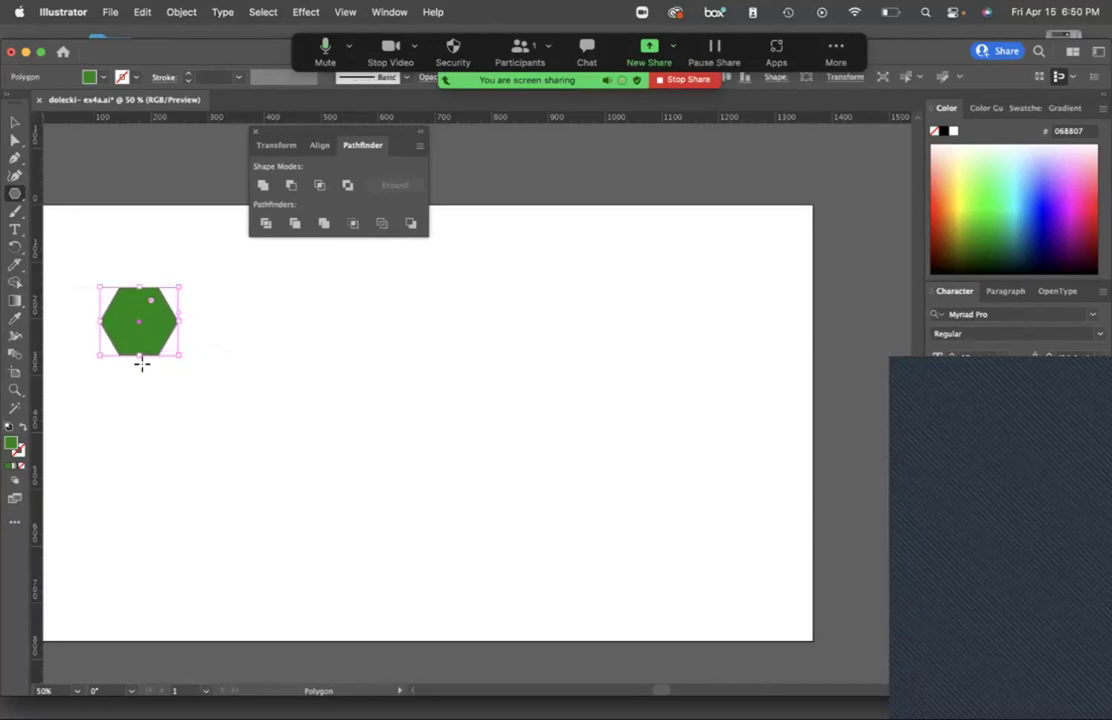
{"action": "key", "text": "v"}
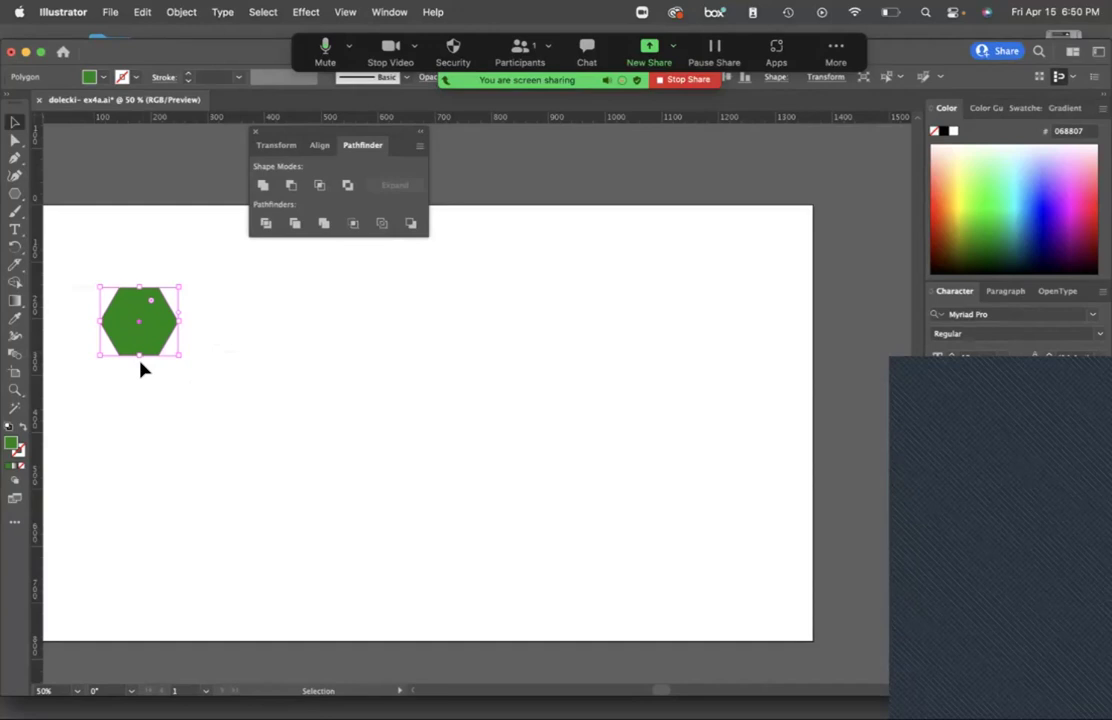
{"action": "left_click", "coordinate": [218, 305]}
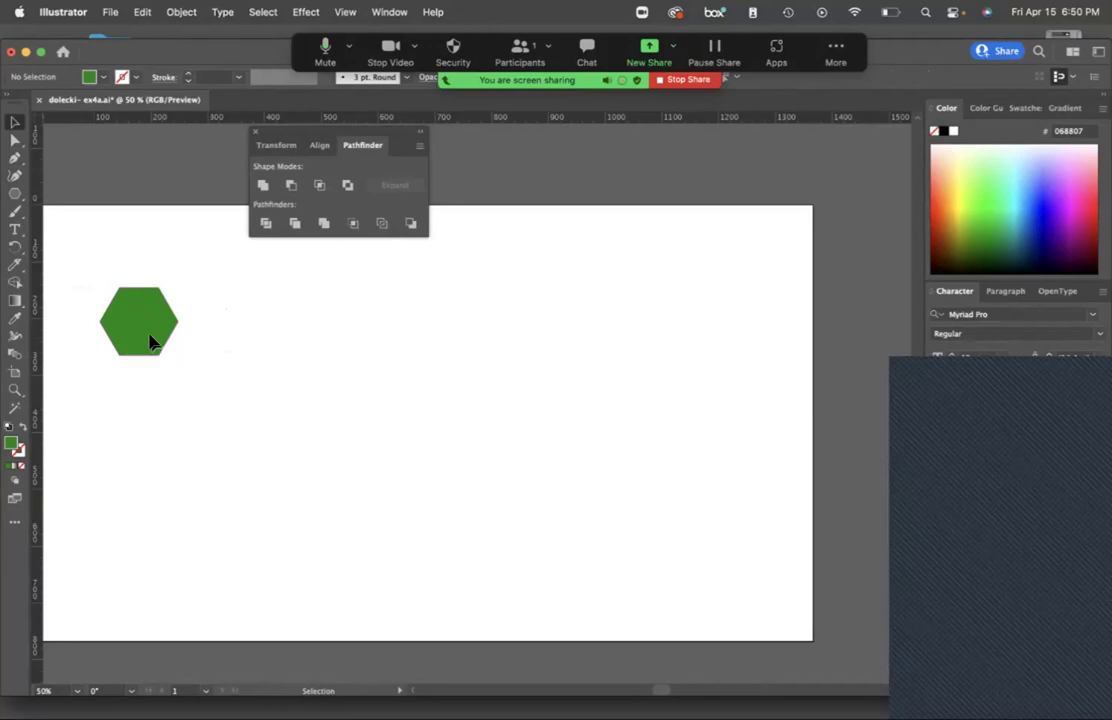
Duplicate the hexagon and snap the copy against the original's lower-right edge.
{"action": "left_click", "coordinate": [150, 342]}
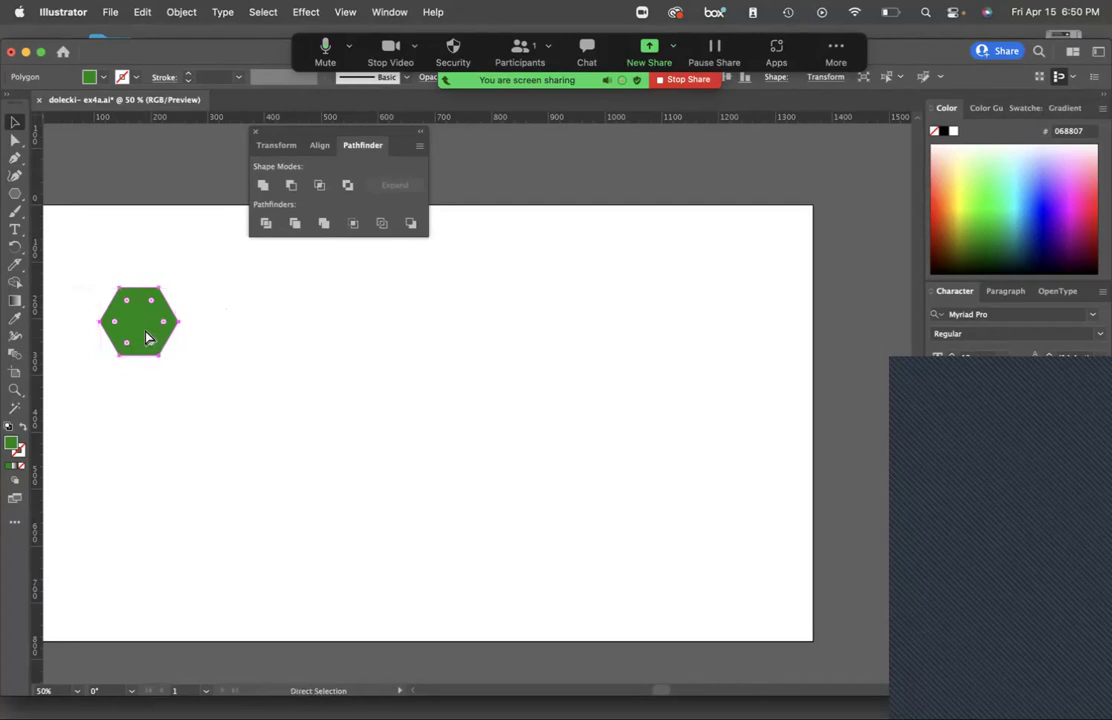
{"action": "key", "text": "super+equal"}
{"action": "key", "text": "super+equal"}
{"action": "key", "text": "super+equal"}
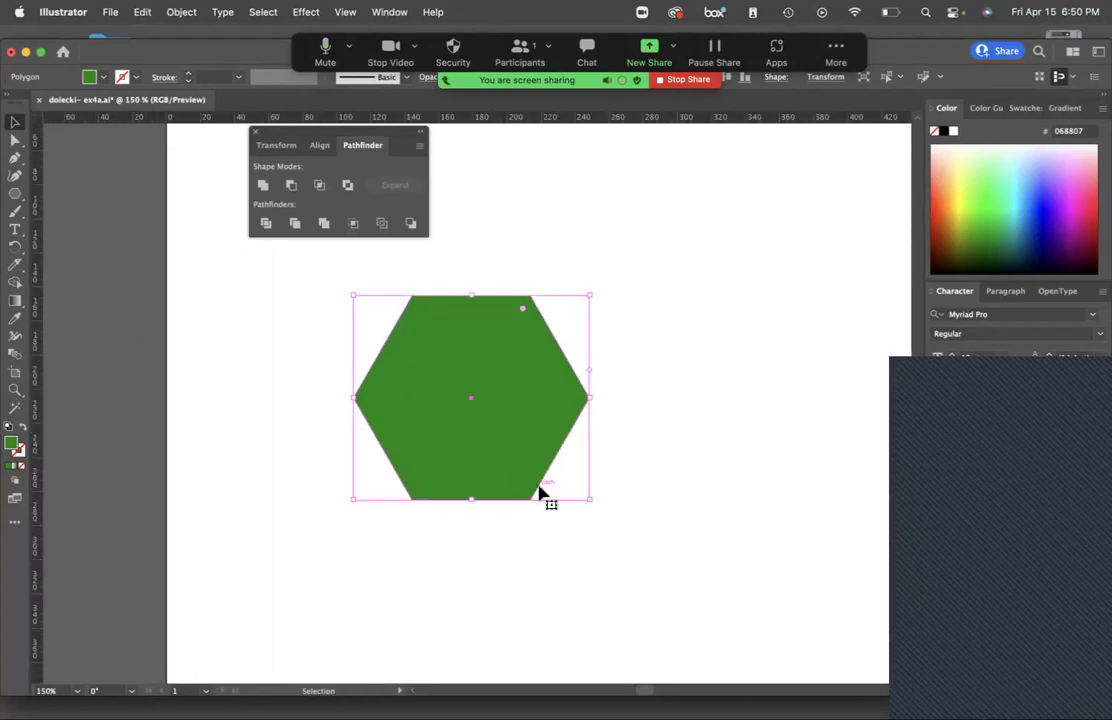
{"action": "scroll", "coordinate": [541, 496], "scroll_direction": "right", "scroll_amount": 4}
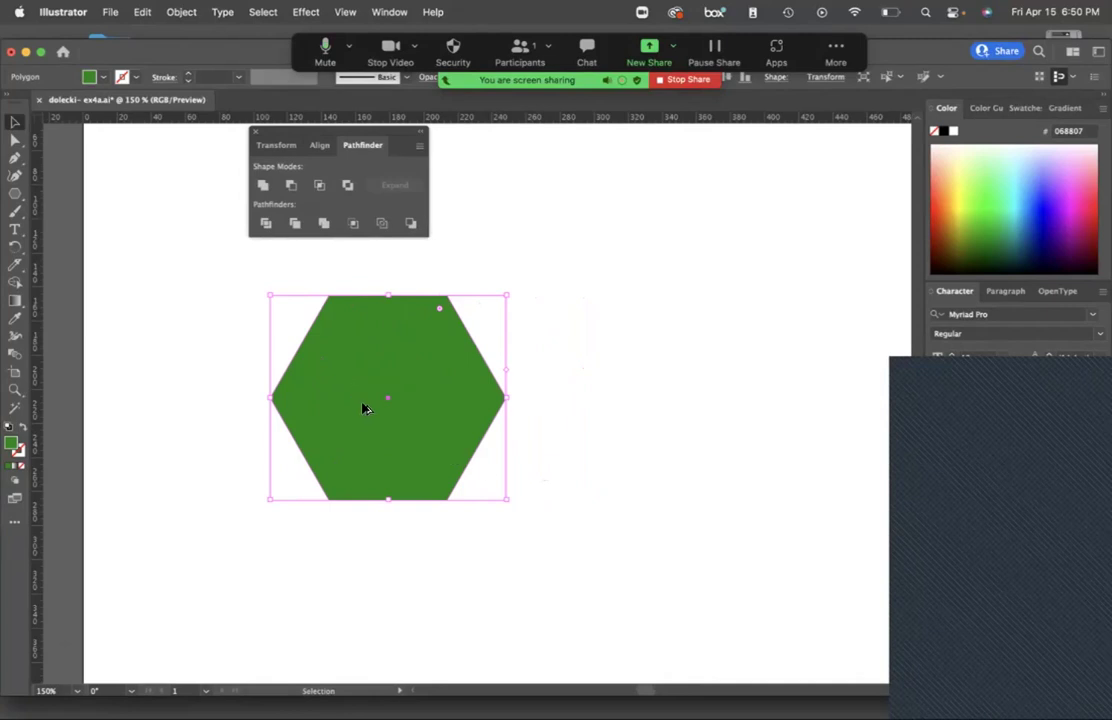
{"action": "left_click_drag", "start_coordinate": [362, 410], "coordinate": [541, 509]}
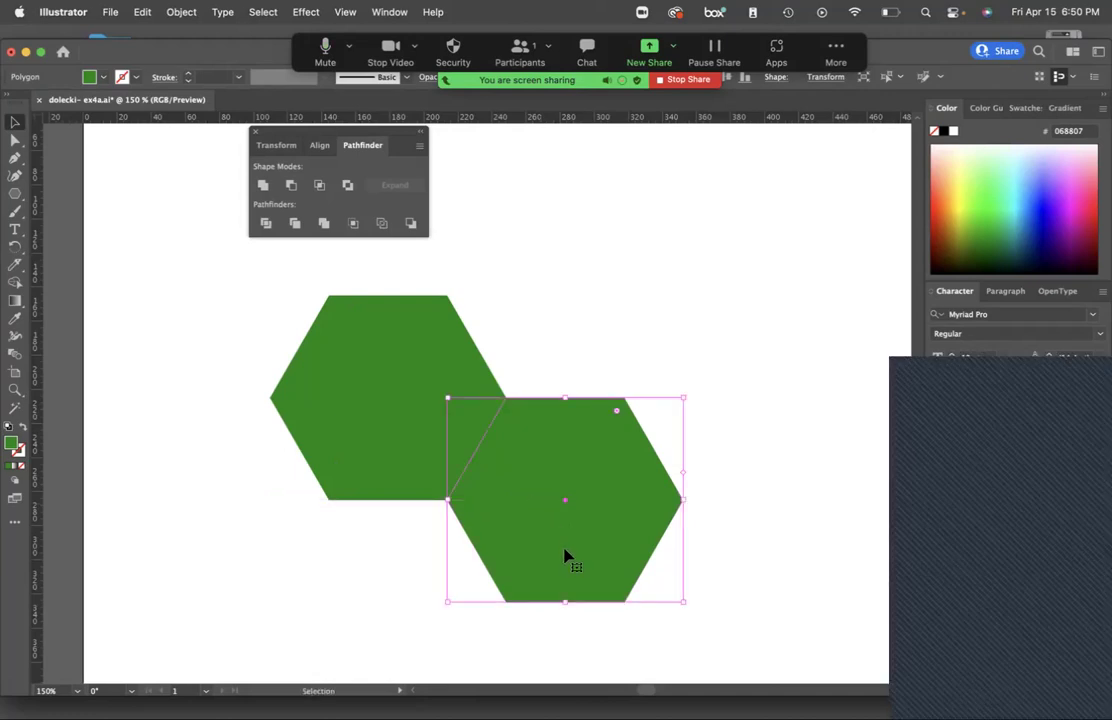
{"action": "key", "text": "a"}
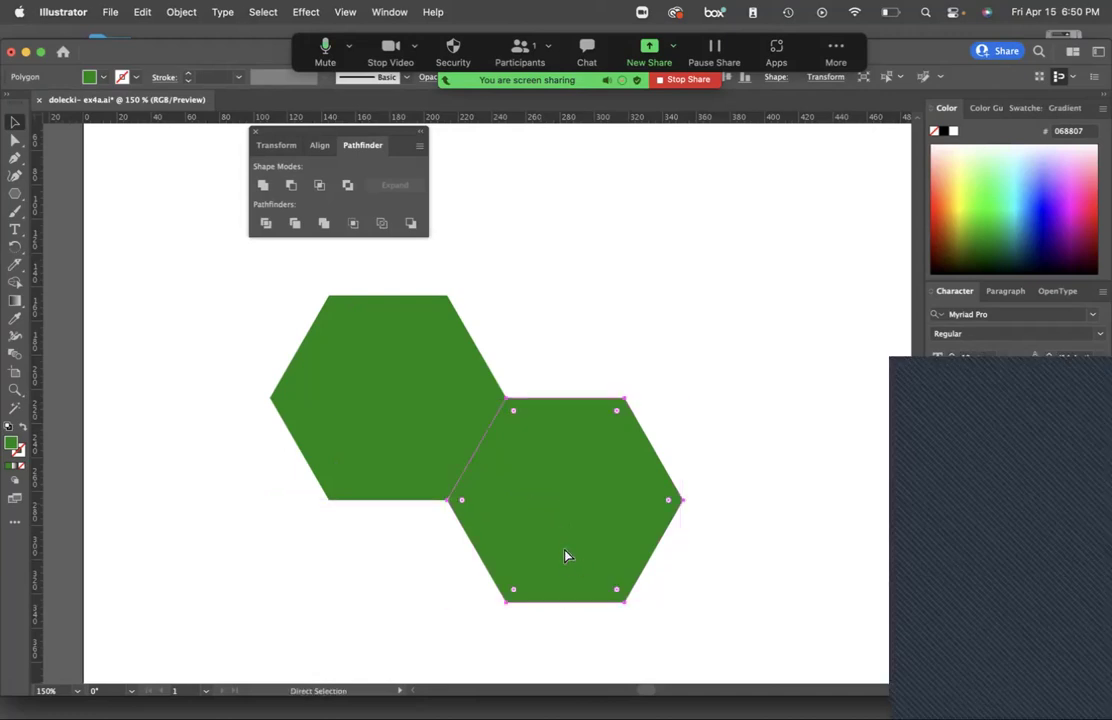
{"action": "key", "text": "v"}
{"action": "key", "text": "a"}
{"action": "key", "text": "v"}
{"action": "left_click_drag", "start_coordinate": [634, 562], "coordinate": [521, 551]}
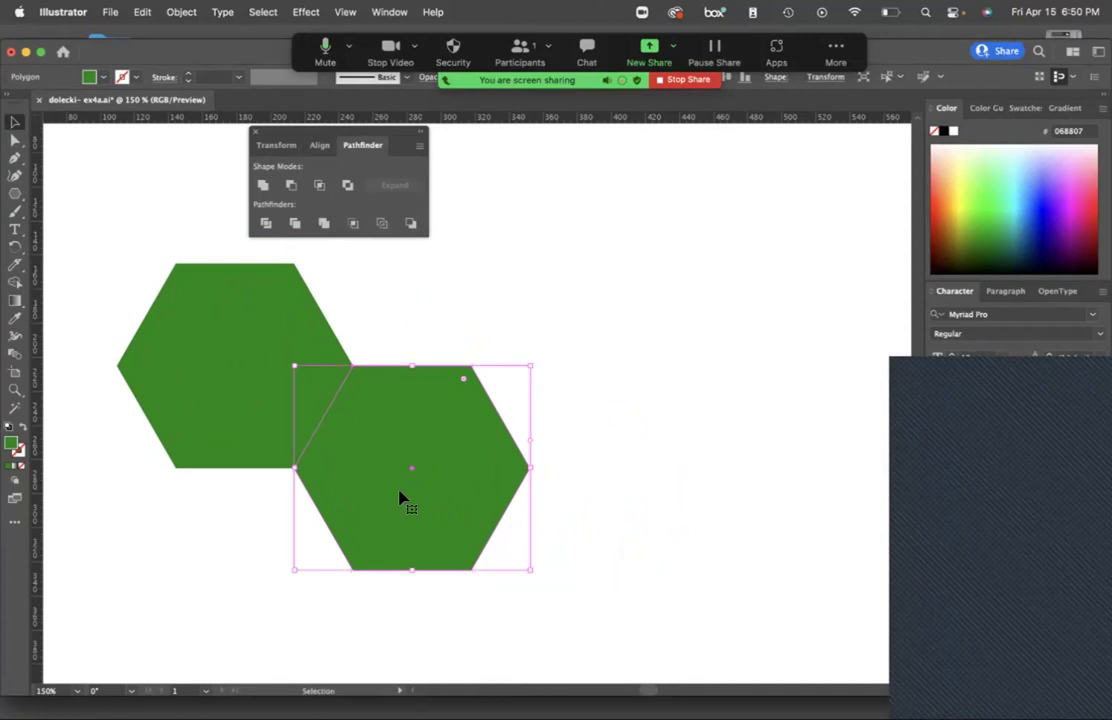
{"action": "left_click", "coordinate": [143, 13]}
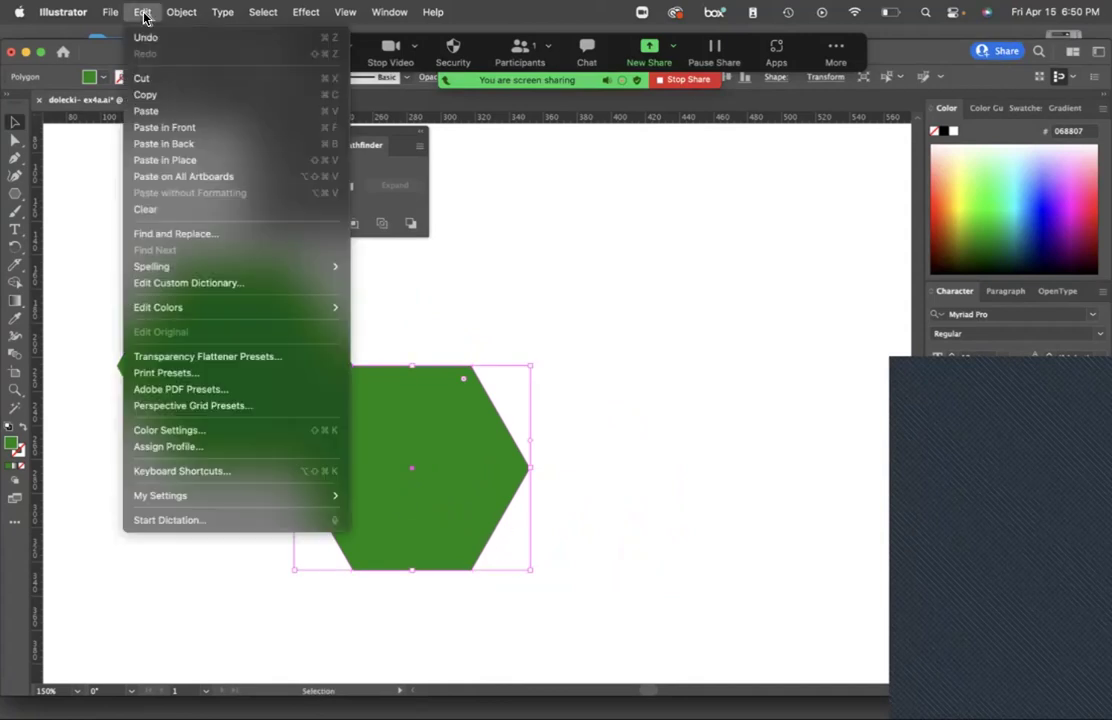
{"action": "left_click", "coordinate": [145, 97]}
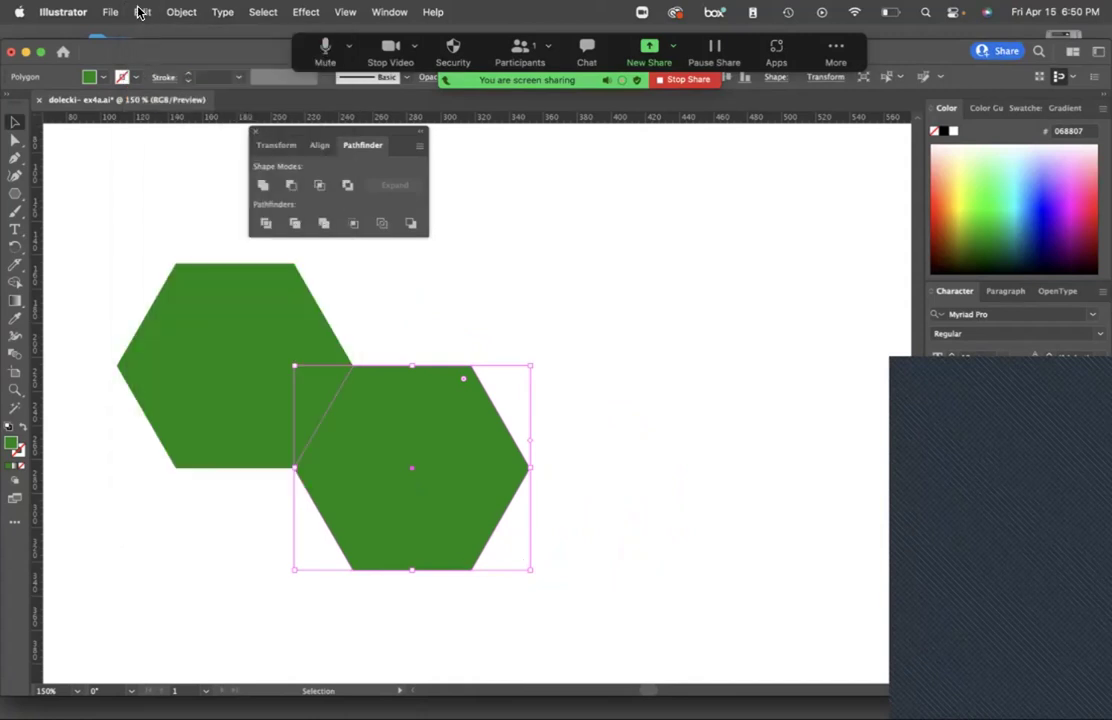
{"action": "left_click", "coordinate": [139, 12]}
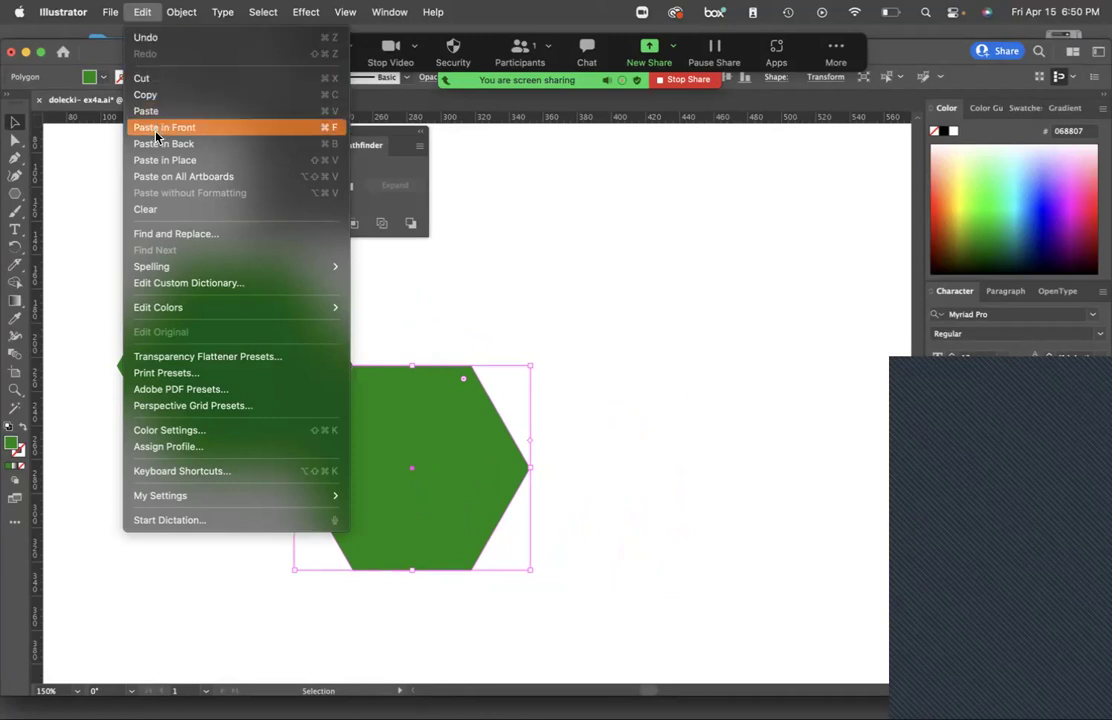
{"action": "mouse_move", "coordinate": [184, 267]}
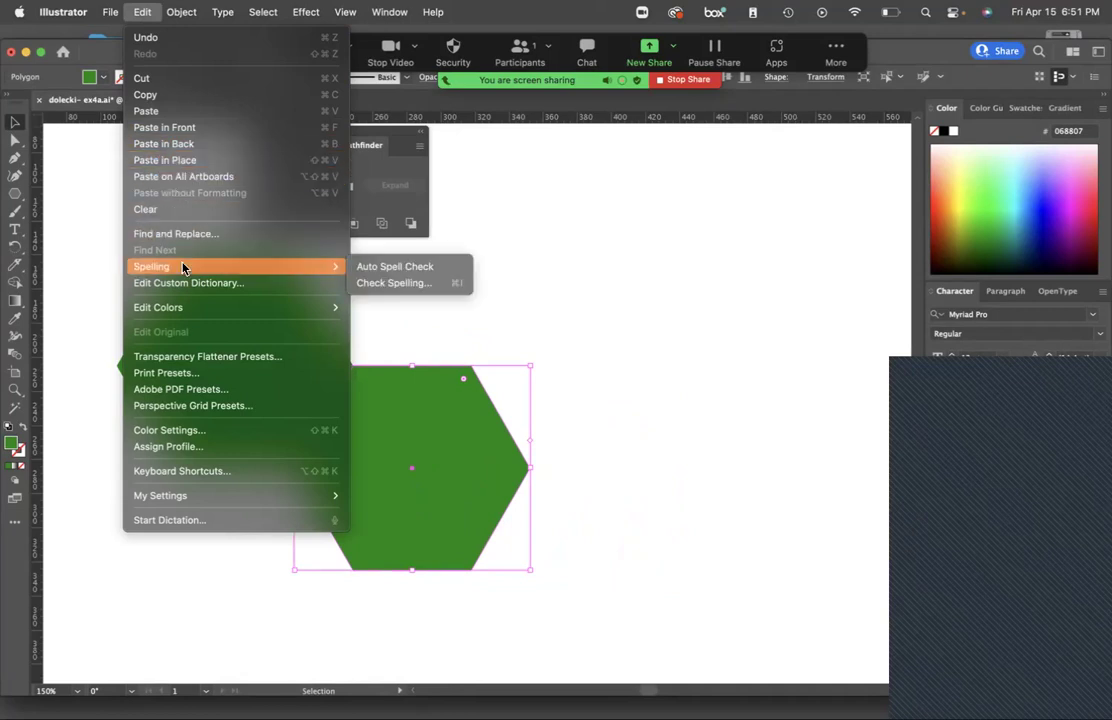
{"action": "mouse_move", "coordinate": [203, 18]}
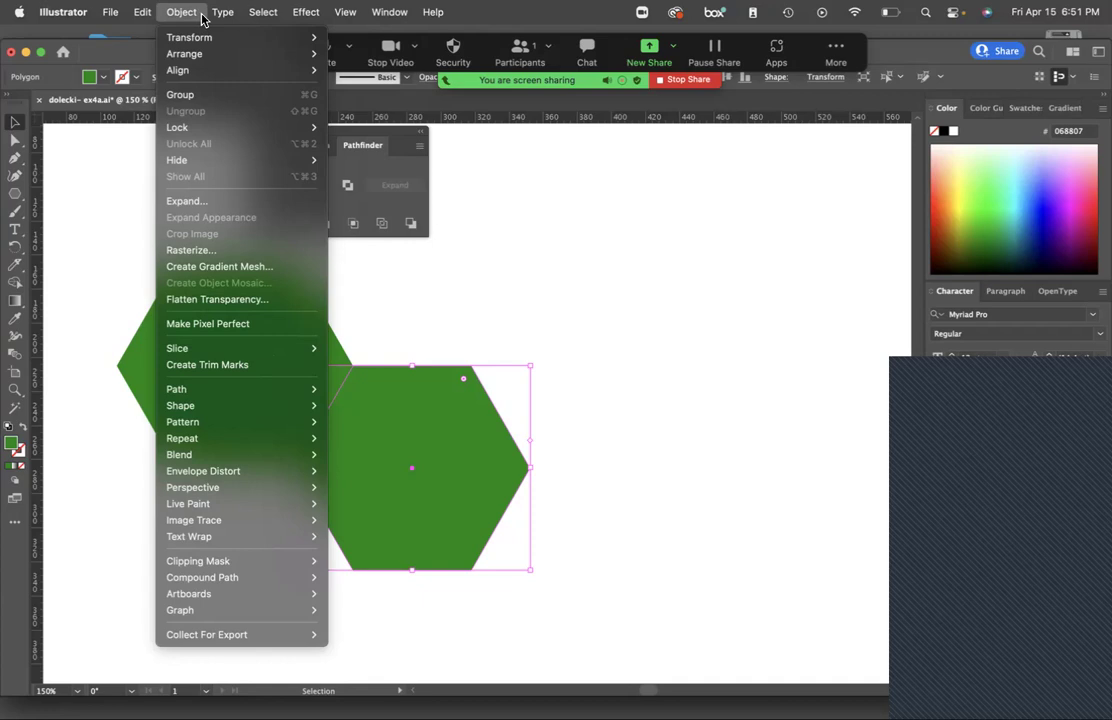
{"action": "left_click", "coordinate": [203, 18]}
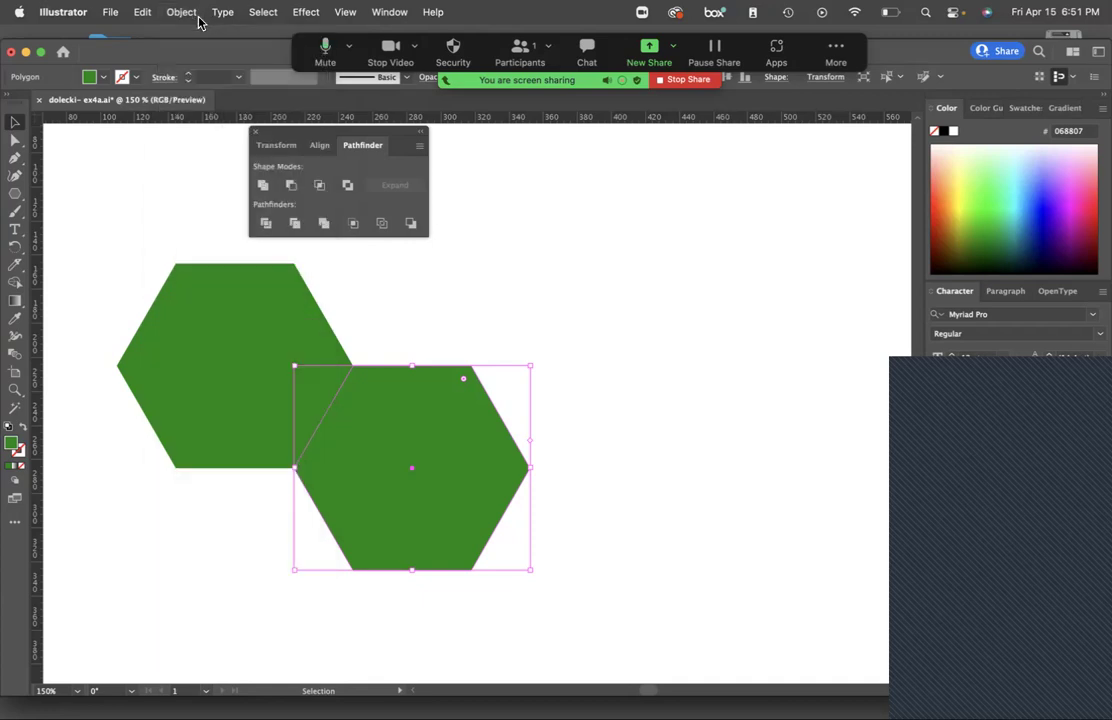
Repeat the hexagon's duplicate-and-move transformation twice, extending the diagonal chain to four hexagons.
{"action": "key", "text": "super+d"}
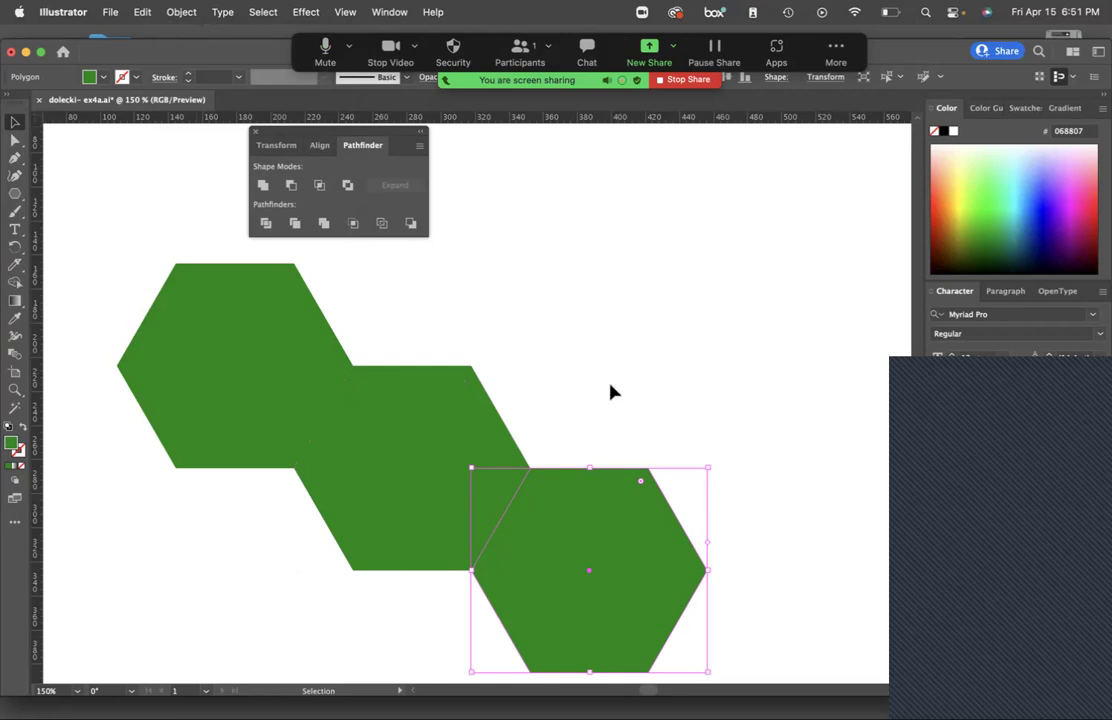
{"action": "left_click_drag", "start_coordinate": [638, 427], "coordinate": [566, 374]}
{"action": "key", "text": "a"}
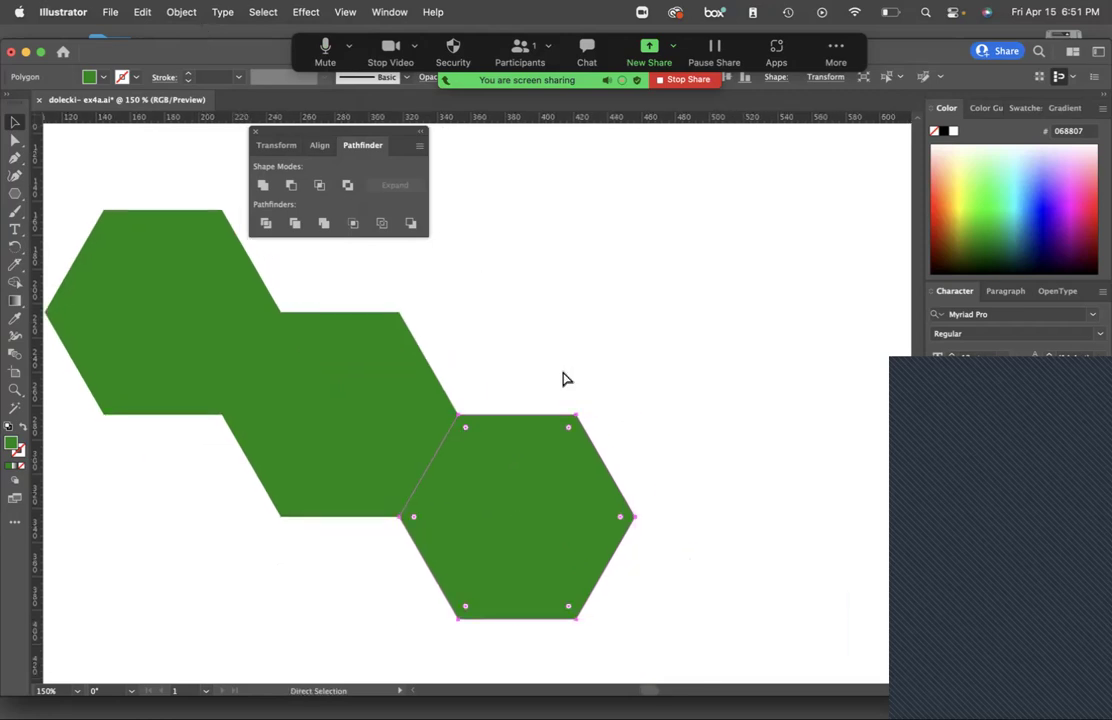
{"action": "key", "text": "super+minus"}
{"action": "left_click_drag", "start_coordinate": [561, 373], "coordinate": [571, 436]}
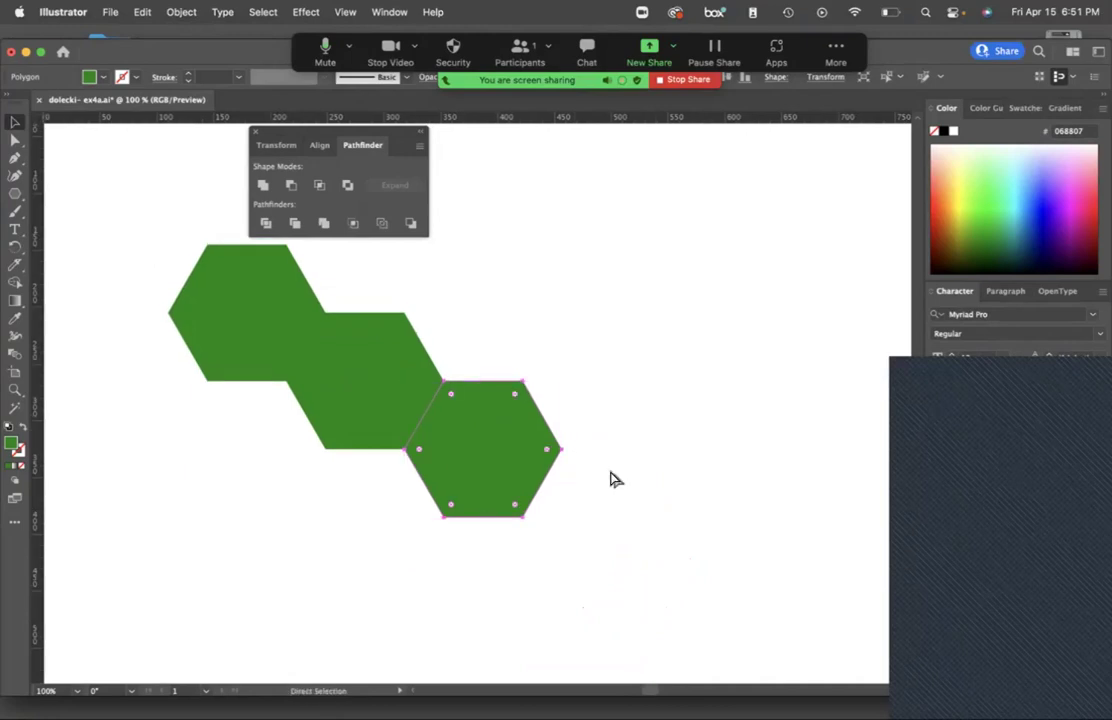
{"action": "key", "text": "super+minus"}
{"action": "key", "text": "v"}
{"action": "left_click_drag", "start_coordinate": [596, 469], "coordinate": [578, 521]}
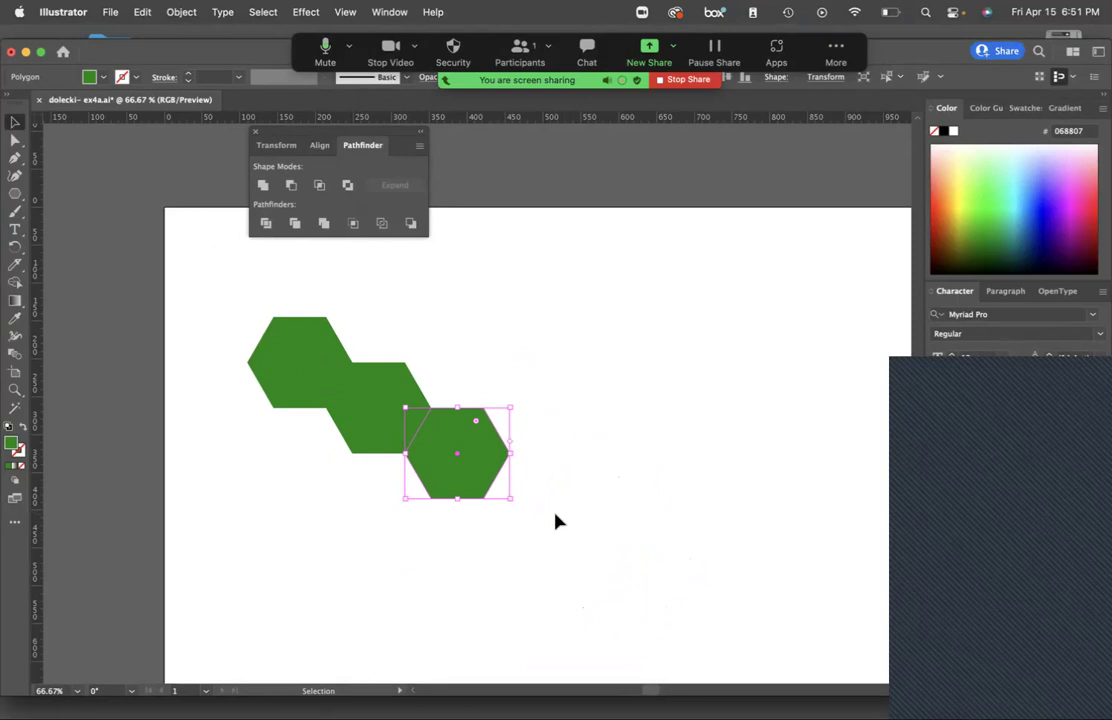
{"action": "key", "text": "a"}
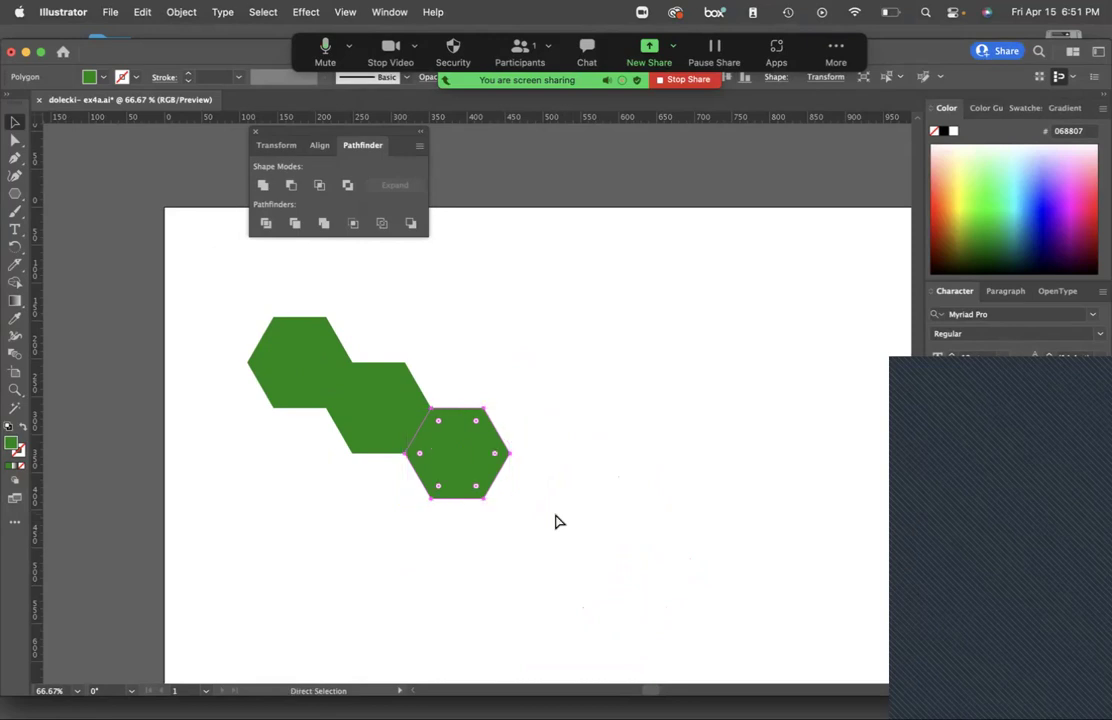
{"action": "key", "text": "v"}
{"action": "key", "text": "super+d"}
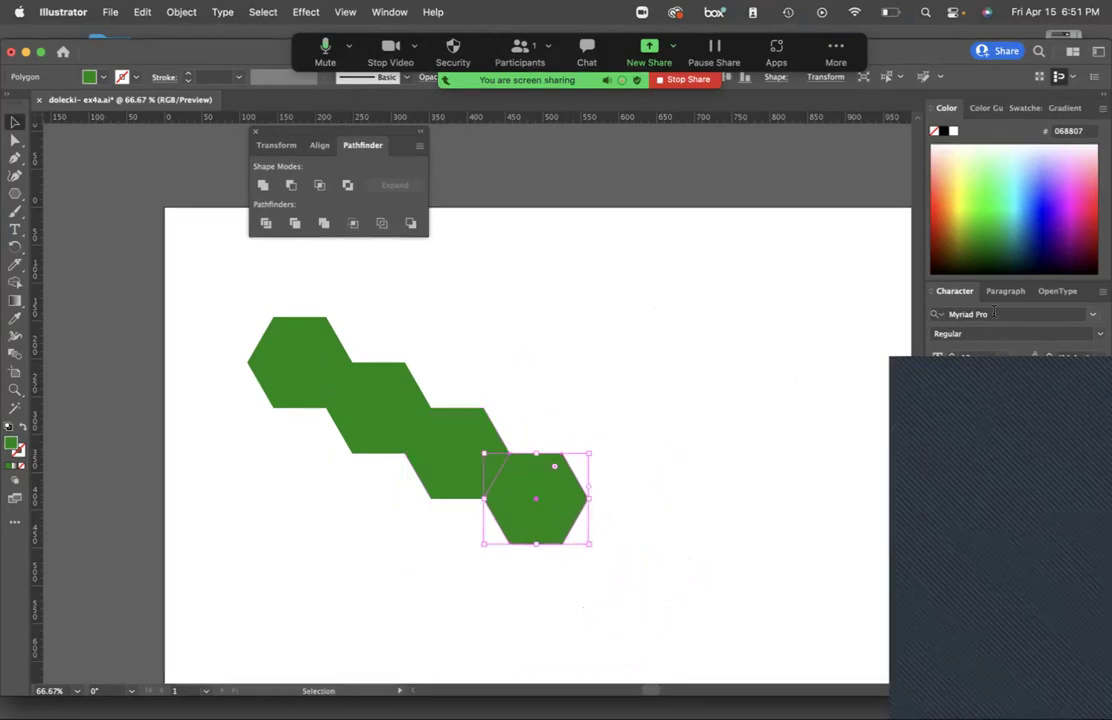
Show the Color Guide with its shades and tints while the last hexagon is selected.
{"action": "left_click", "coordinate": [985, 110]}
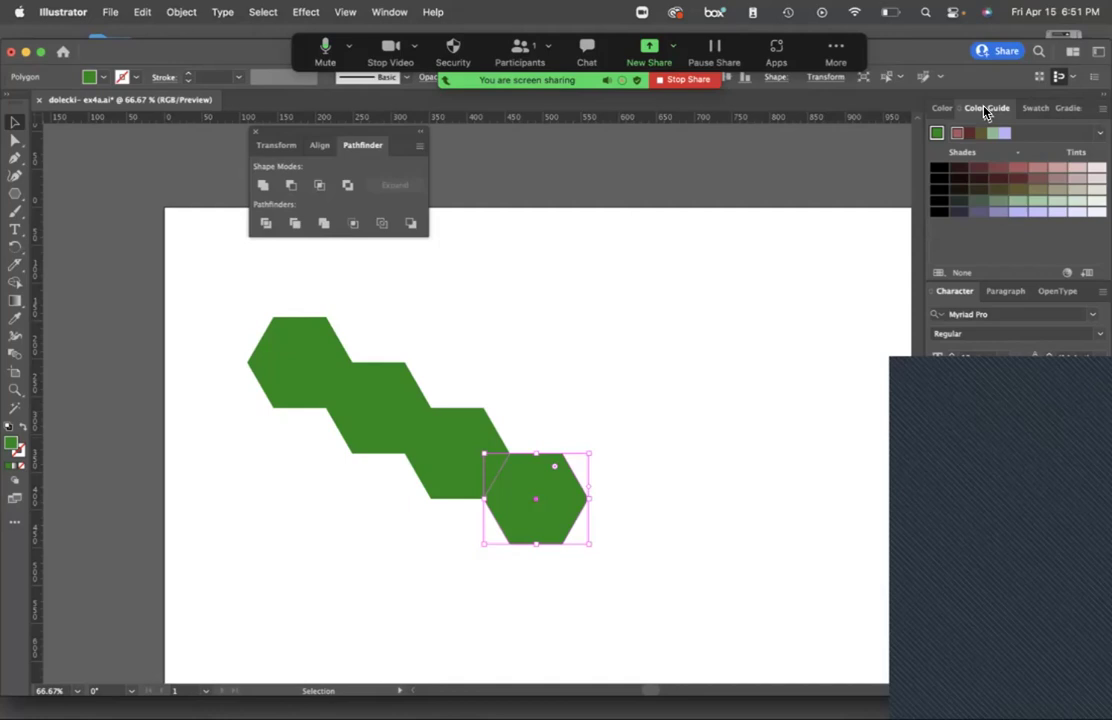
{"action": "left_click", "coordinate": [389, 12]}
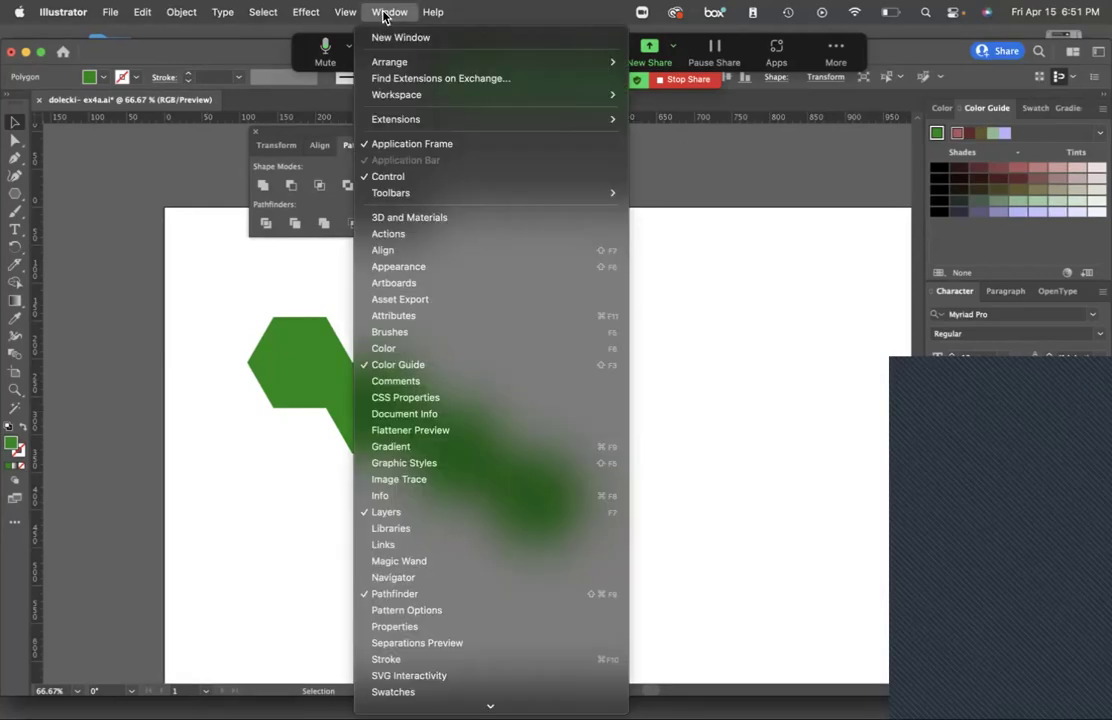
{"action": "left_click", "coordinate": [795, 304]}
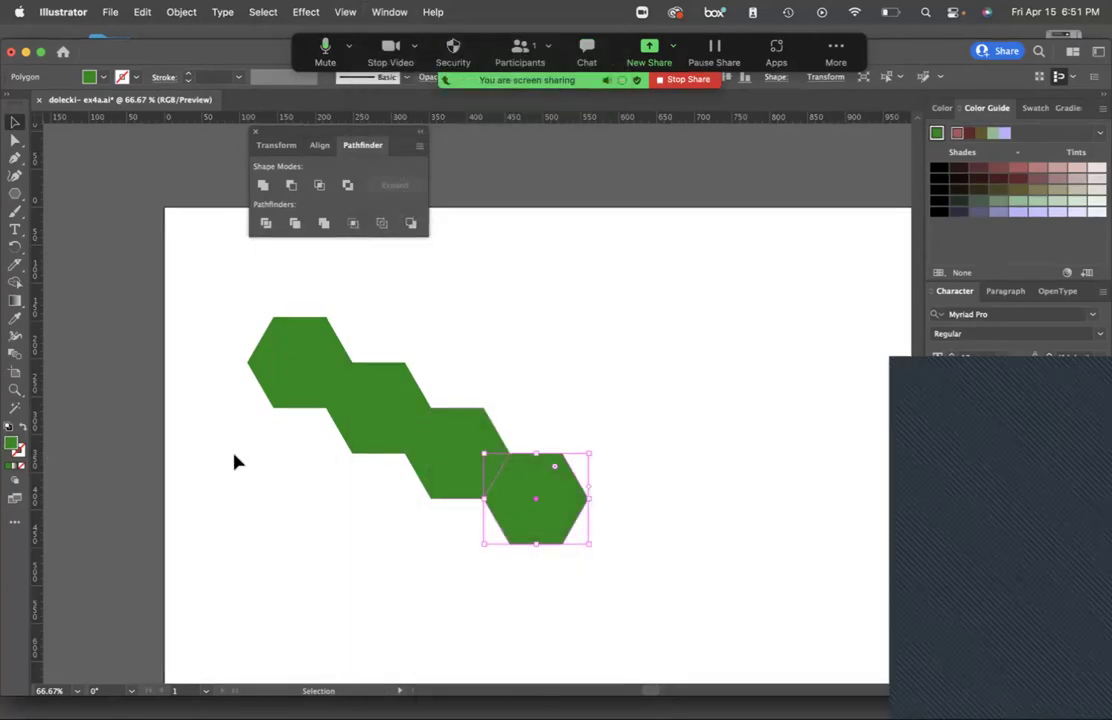
Change the fill of the chain's upper-left hexagon to a dark brown with the Color Picker.
{"action": "left_click", "coordinate": [289, 387]}
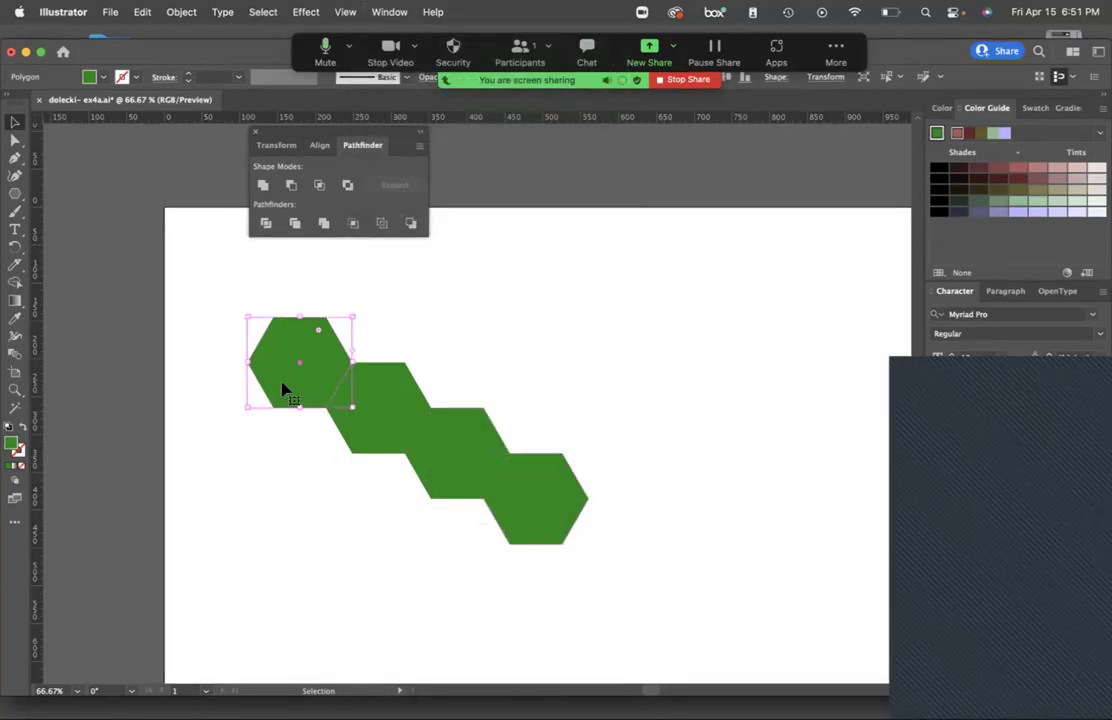
{"action": "double_click", "coordinate": [10, 446]}
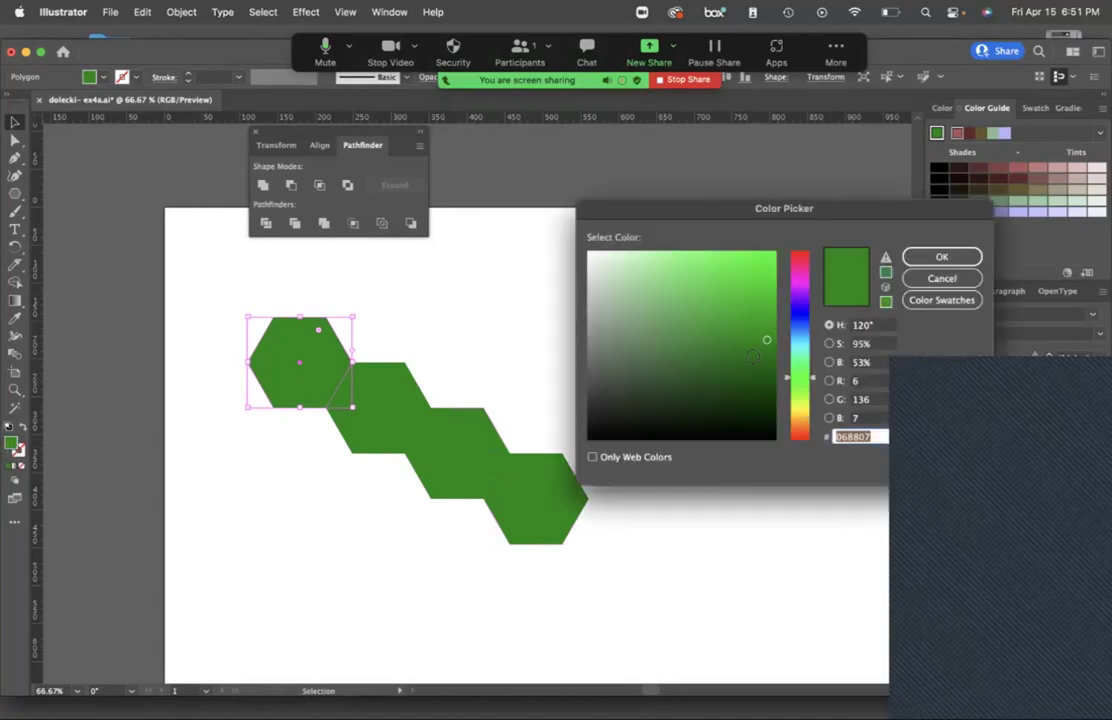
{"action": "type", "text": "126812"}
{"action": "left_click", "coordinate": [715, 310]}
{"action": "left_click_drag", "start_coordinate": [800, 398], "coordinate": [806, 420]}
{"action": "left_click_drag", "start_coordinate": [740, 367], "coordinate": [738, 360]}
{"action": "left_click_drag", "start_coordinate": [800, 421], "coordinate": [800, 423]}
{"action": "left_click", "coordinate": [930, 258]}
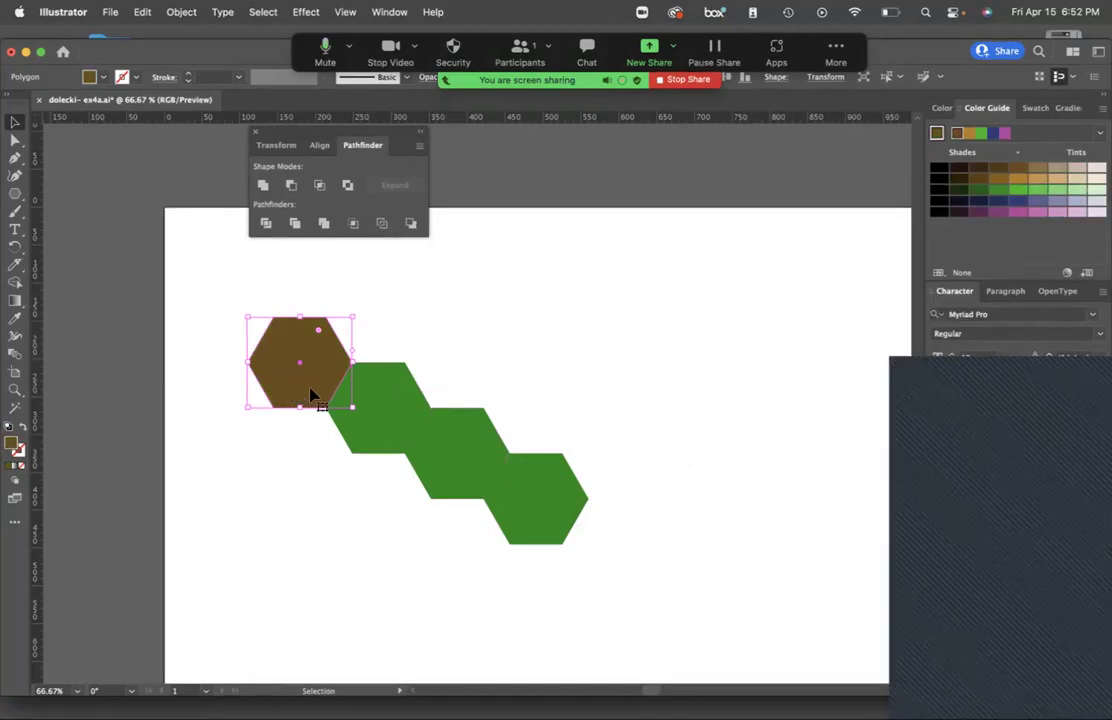
Set the dark brown as the Color Guide's base colour and apply the Tetrad harmony rule.
{"action": "left_click", "coordinate": [936, 134]}
{"action": "left_click", "coordinate": [1099, 133]}
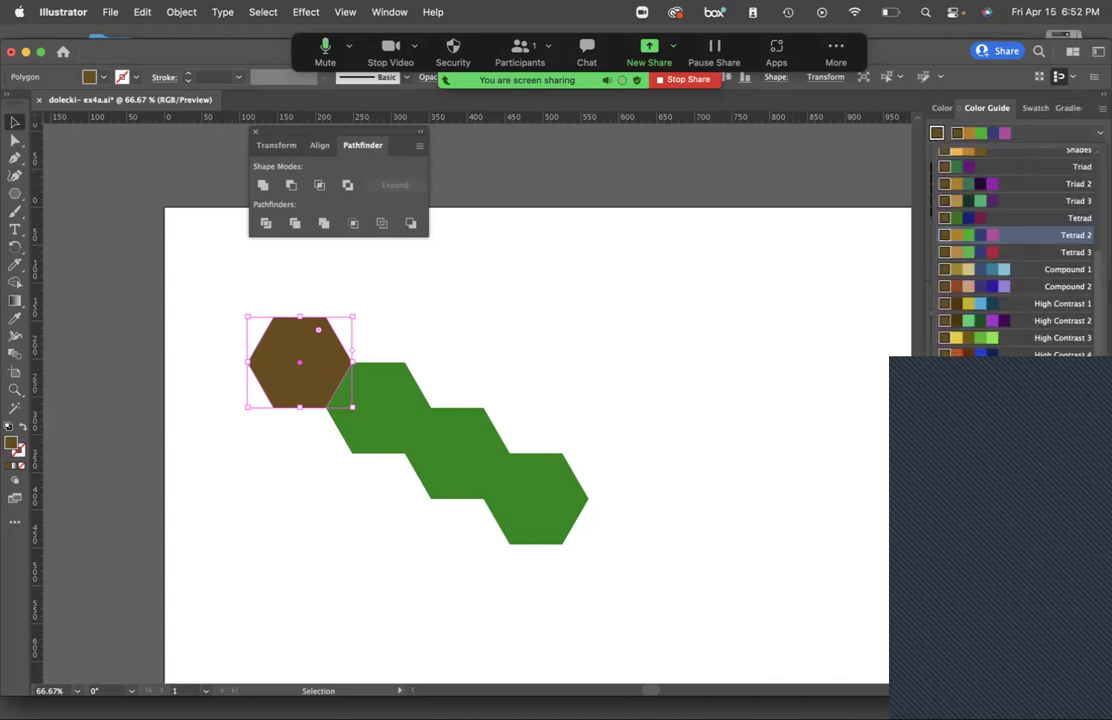
{"action": "scroll", "coordinate": [1015, 250], "scroll_direction": "up", "scroll_amount": 6}
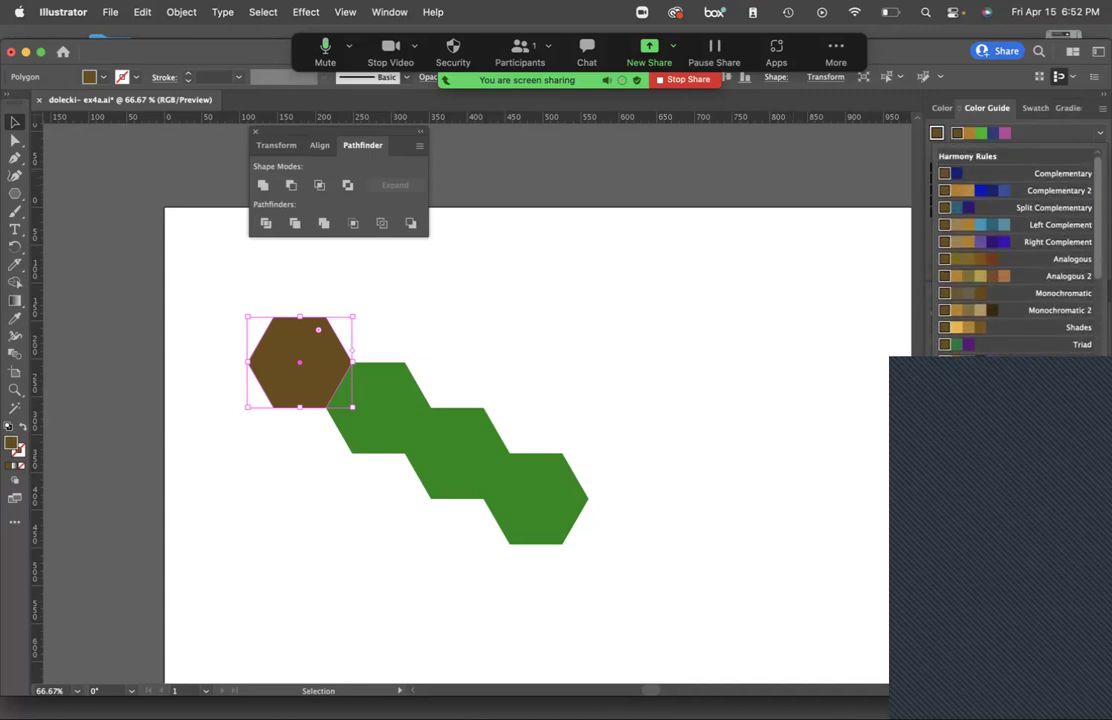
{"action": "left_click_drag", "start_coordinate": [1094, 181], "coordinate": [1094, 289]}
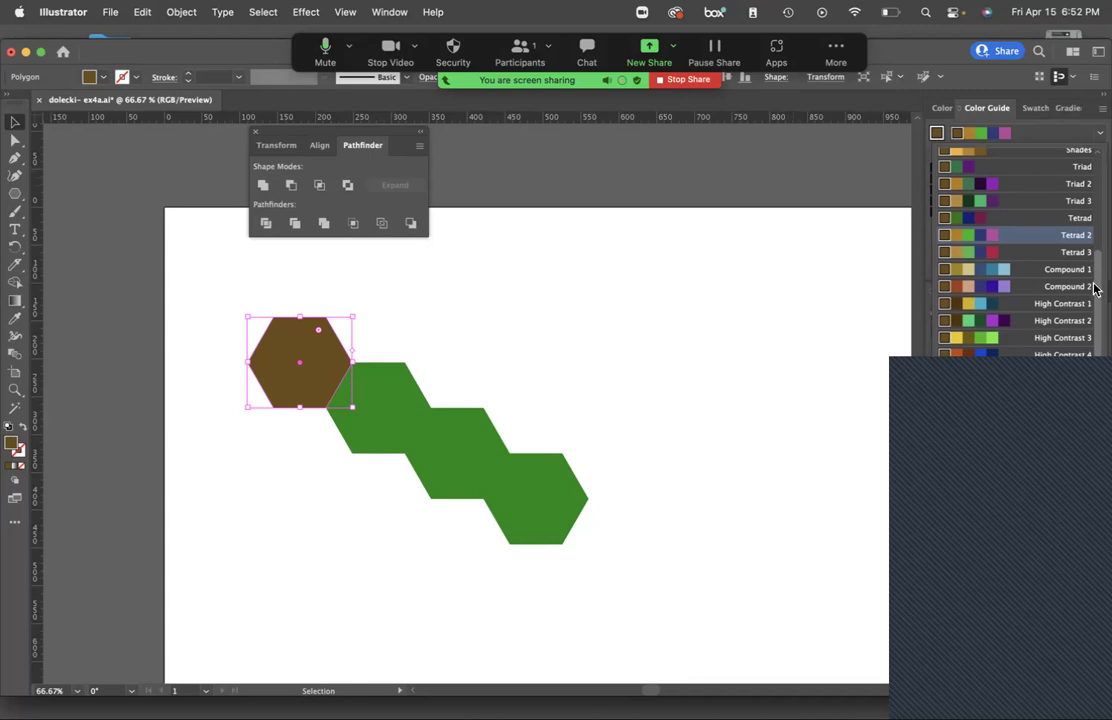
{"action": "scroll", "coordinate": [1094, 289], "scroll_direction": "up", "scroll_amount": 5}
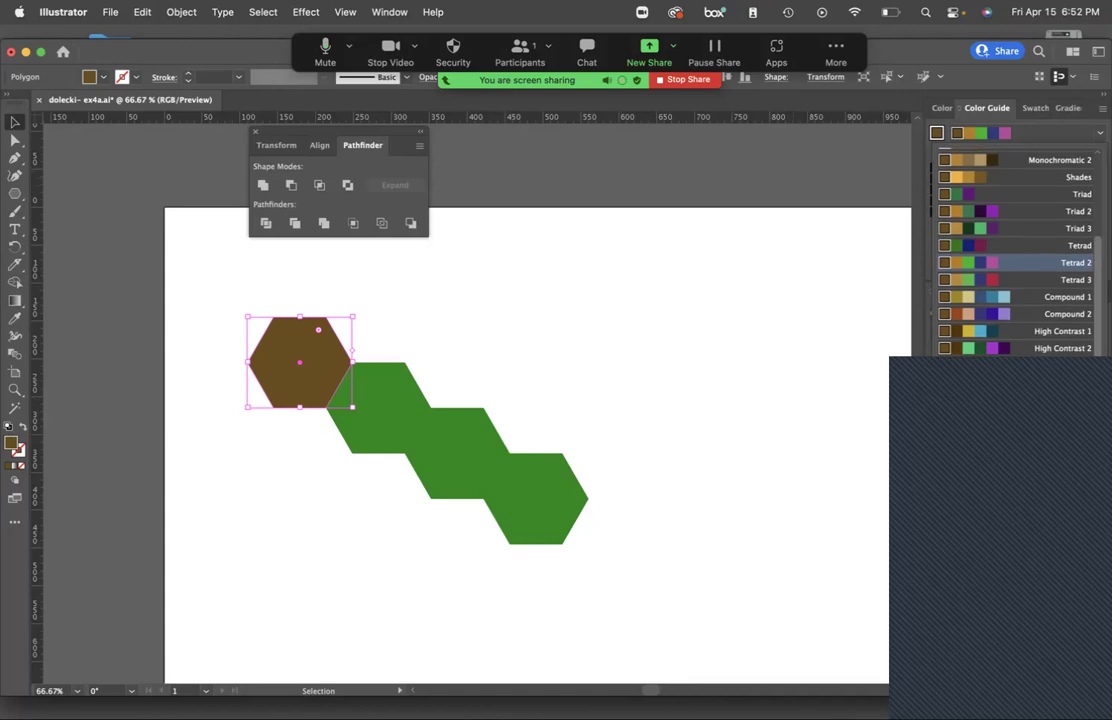
{"action": "scroll", "coordinate": [1015, 250], "scroll_direction": "up", "scroll_amount": 3}
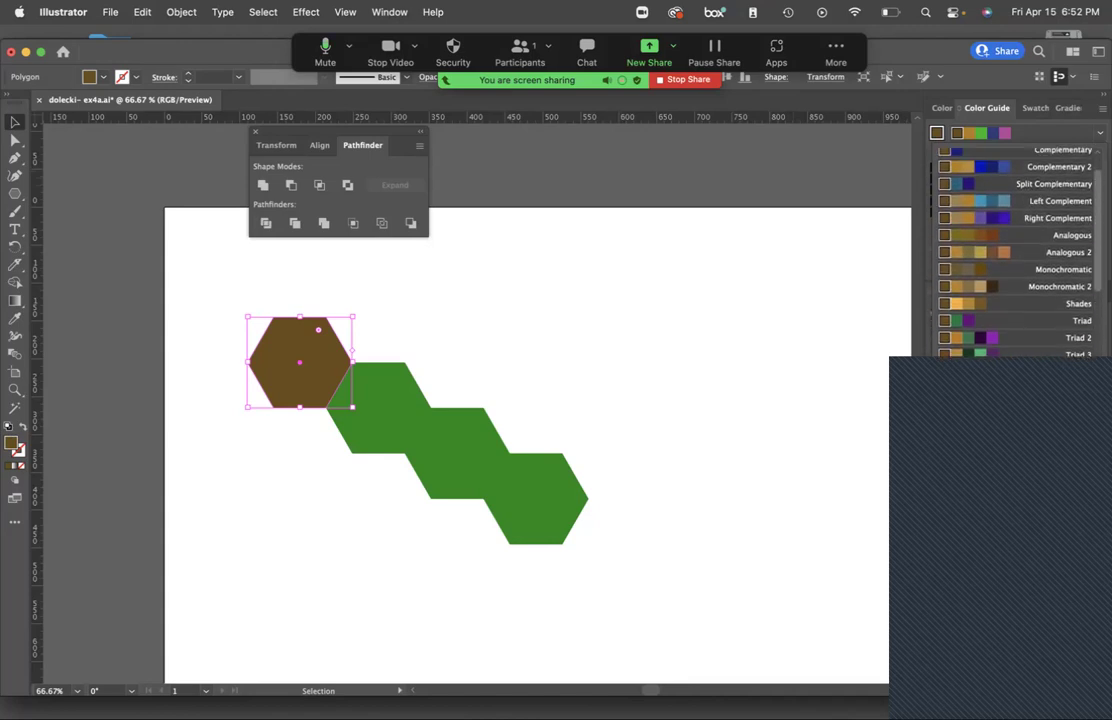
{"action": "scroll", "coordinate": [1094, 263], "scroll_direction": "down", "scroll_amount": 5}
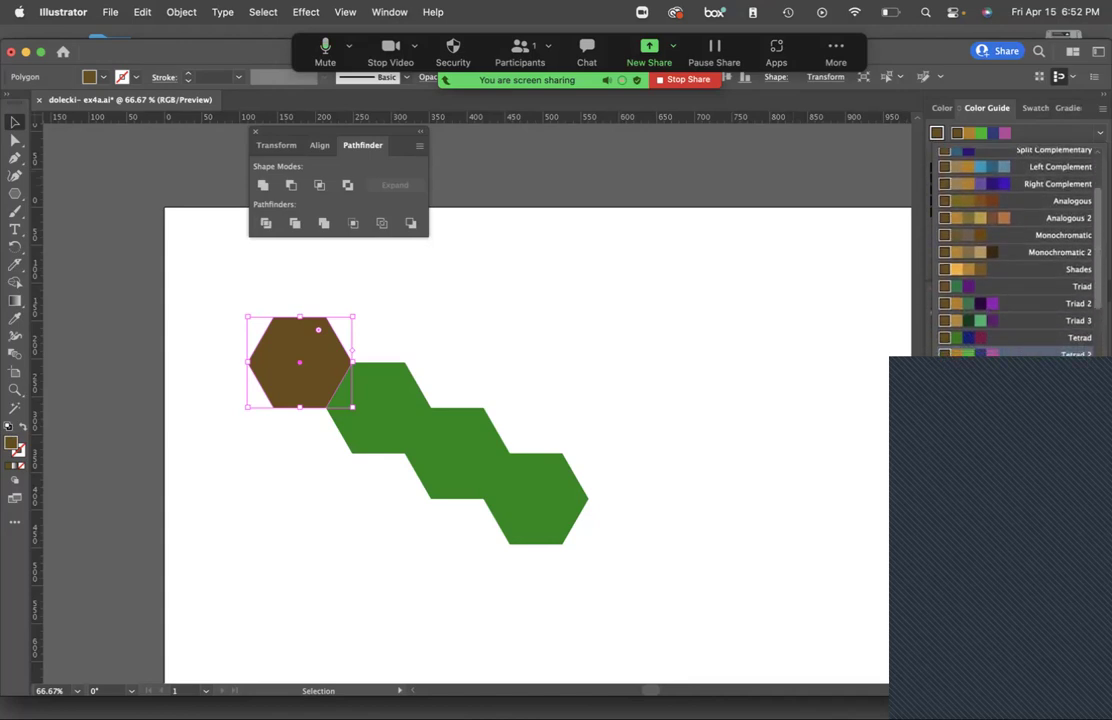
{"action": "scroll", "coordinate": [1093, 270], "scroll_direction": "down", "scroll_amount": 1}
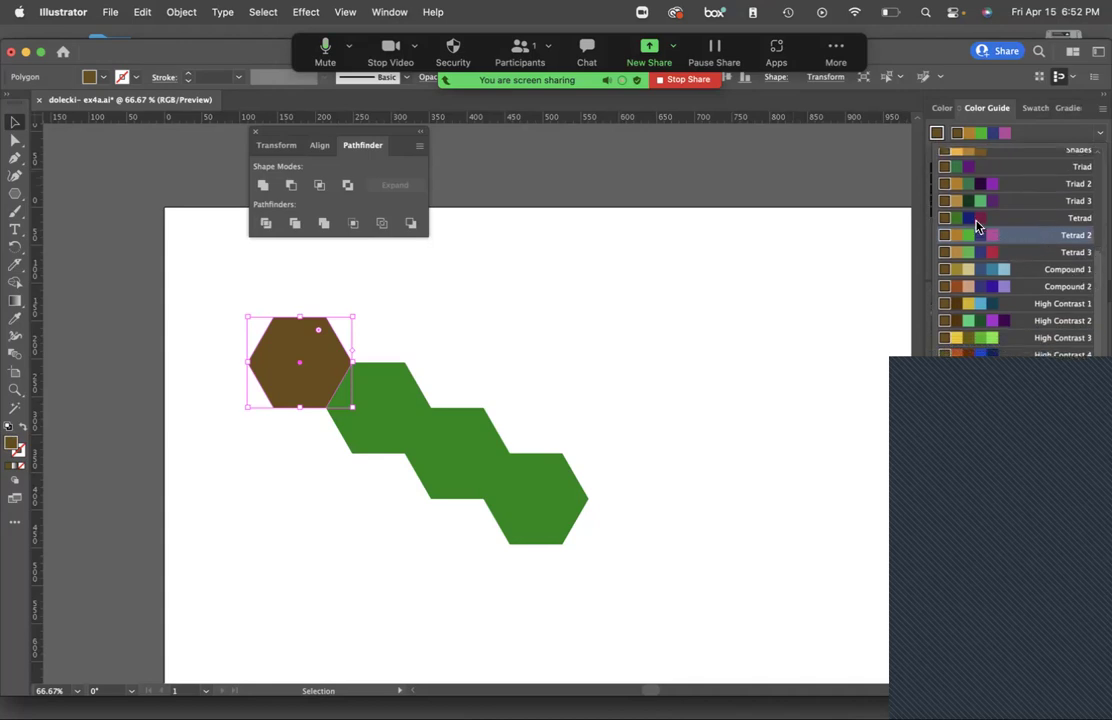
{"action": "left_click", "coordinate": [1015, 222]}
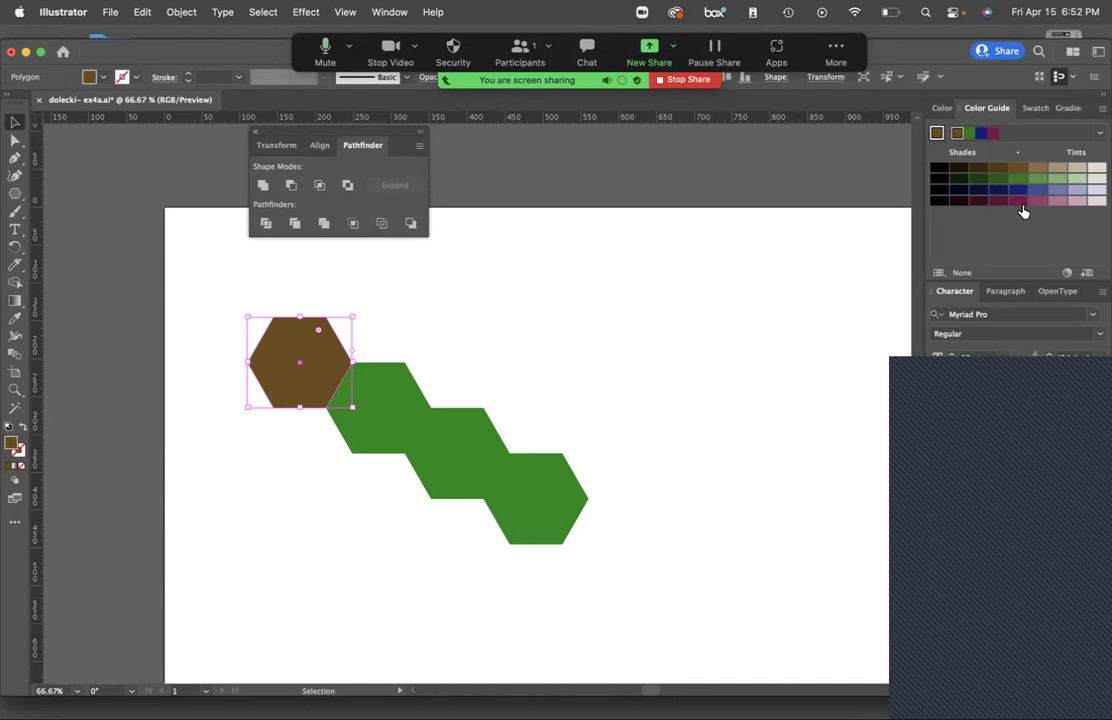
Fill the four hexagons in chain order with the Tetrad harmony's lighter brown, green, blue and magenta tints.
{"action": "left_click", "coordinate": [1038, 169]}
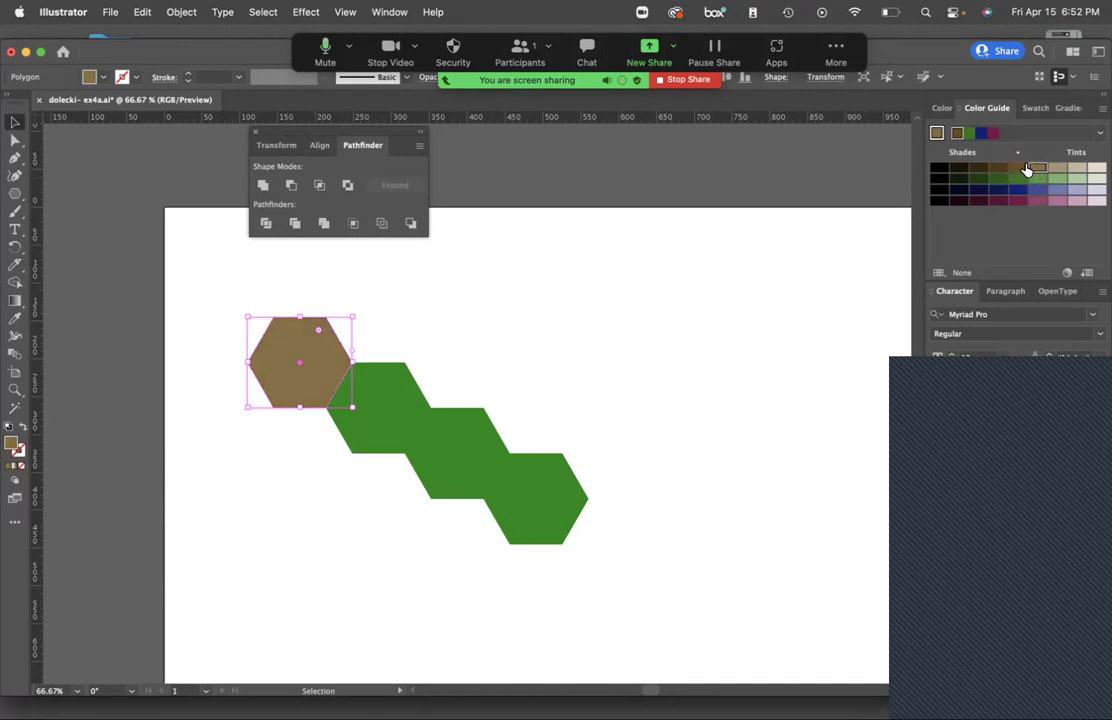
{"action": "left_click", "coordinate": [354, 365]}
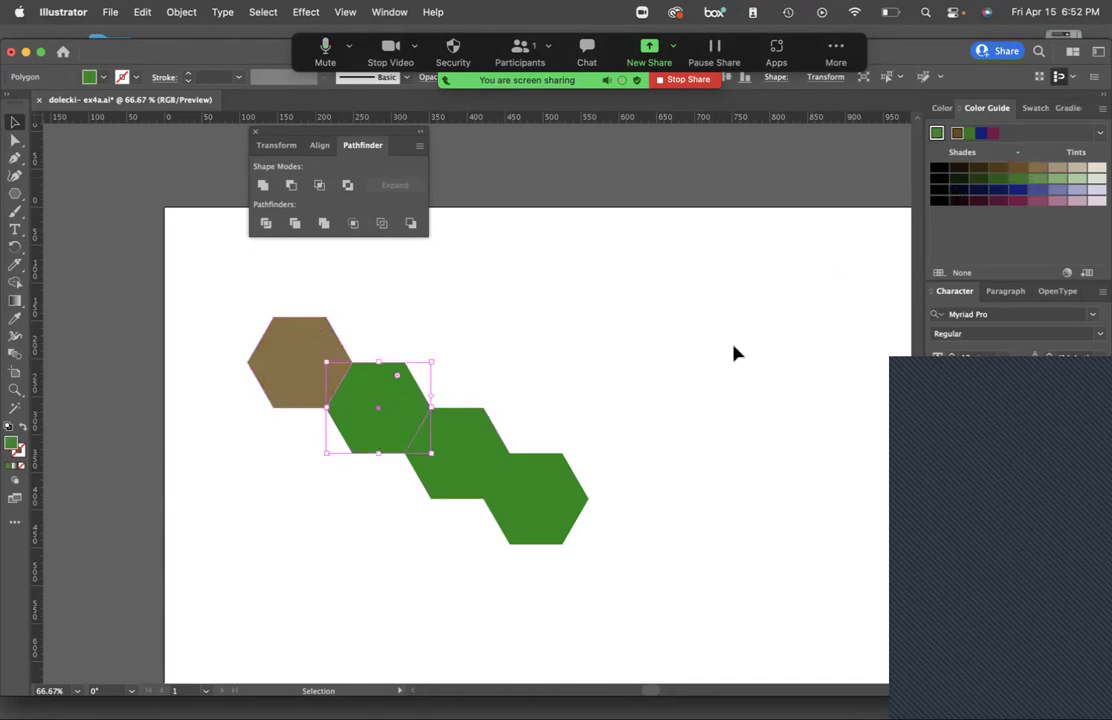
{"action": "left_click", "coordinate": [1039, 181]}
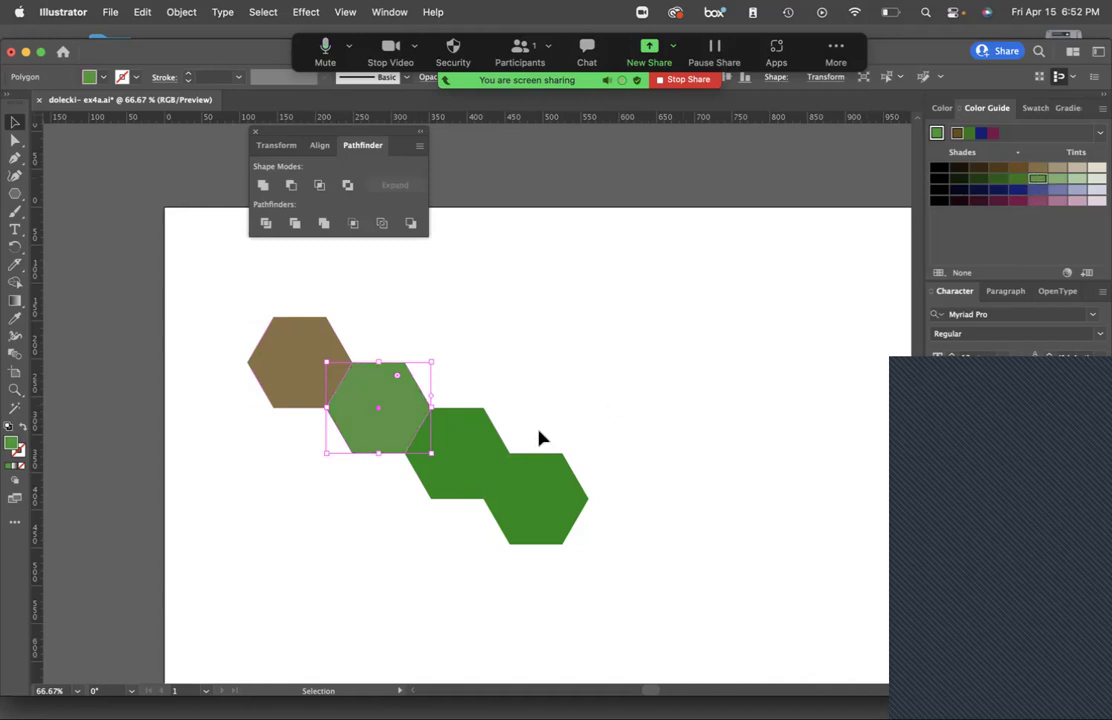
{"action": "left_click", "coordinate": [494, 457]}
{"action": "left_click", "coordinate": [1017, 190]}
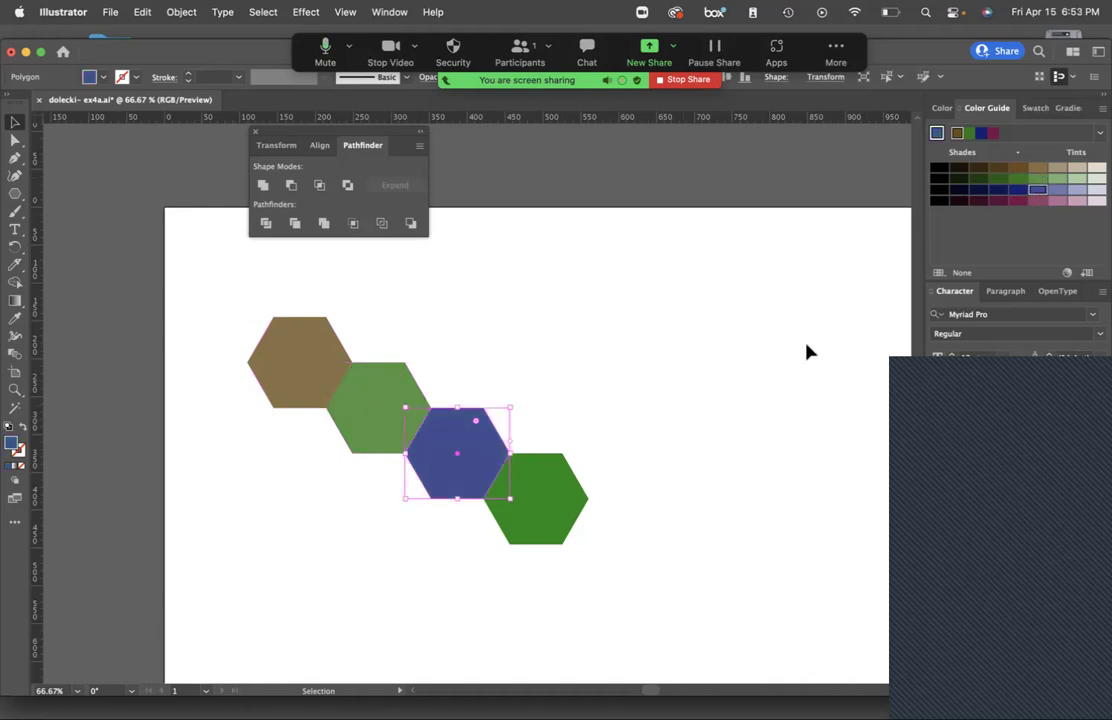
{"action": "left_click", "coordinate": [558, 497]}
{"action": "left_click", "coordinate": [1037, 200]}
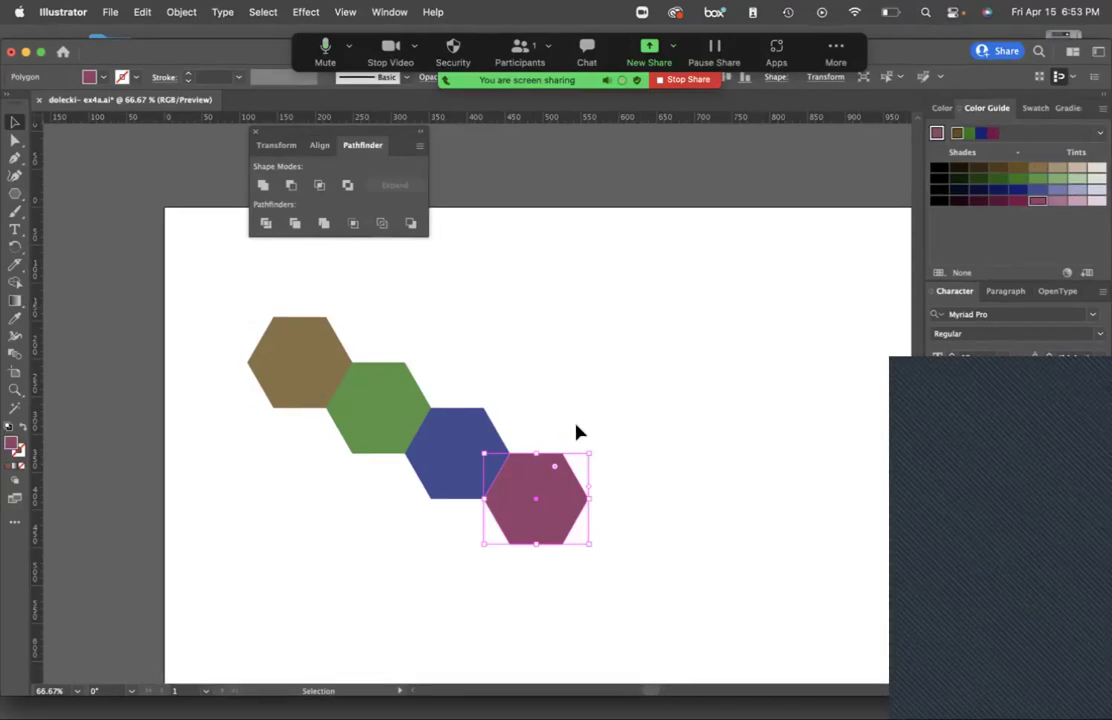
Duplicate the row of four coloured hexagons and snap the copy onto the chain's lower-right end.
{"action": "left_click_drag", "start_coordinate": [683, 286], "coordinate": [178, 588]}
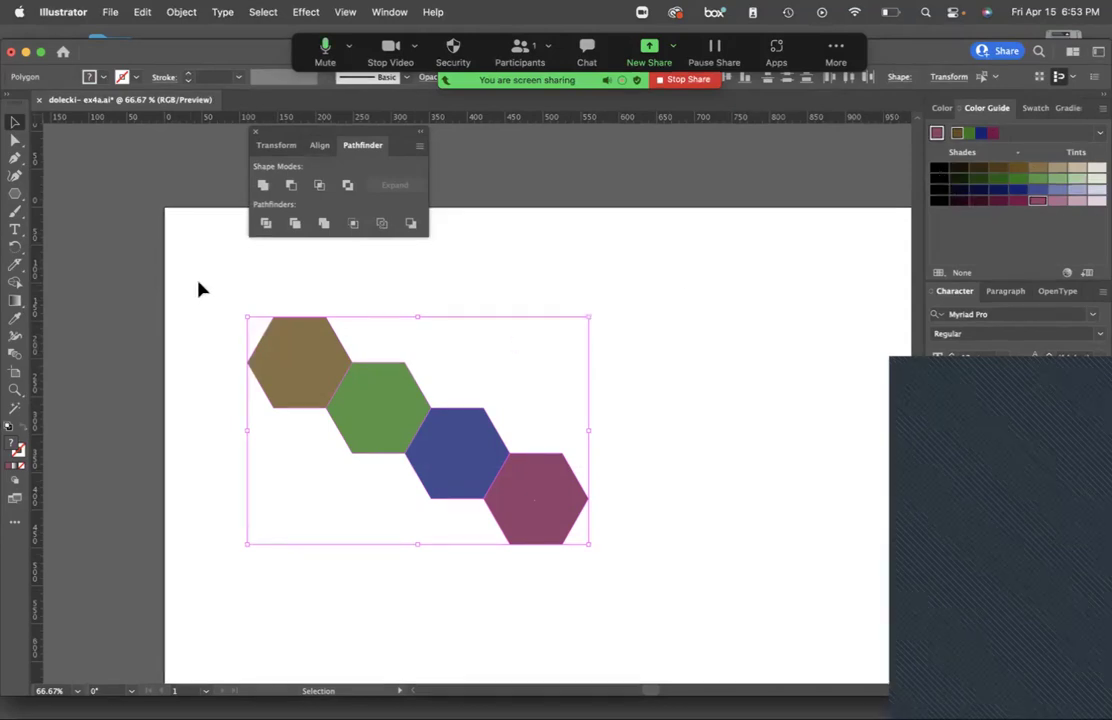
{"action": "key", "text": "super+minus"}
{"action": "key", "text": "super+minus"}
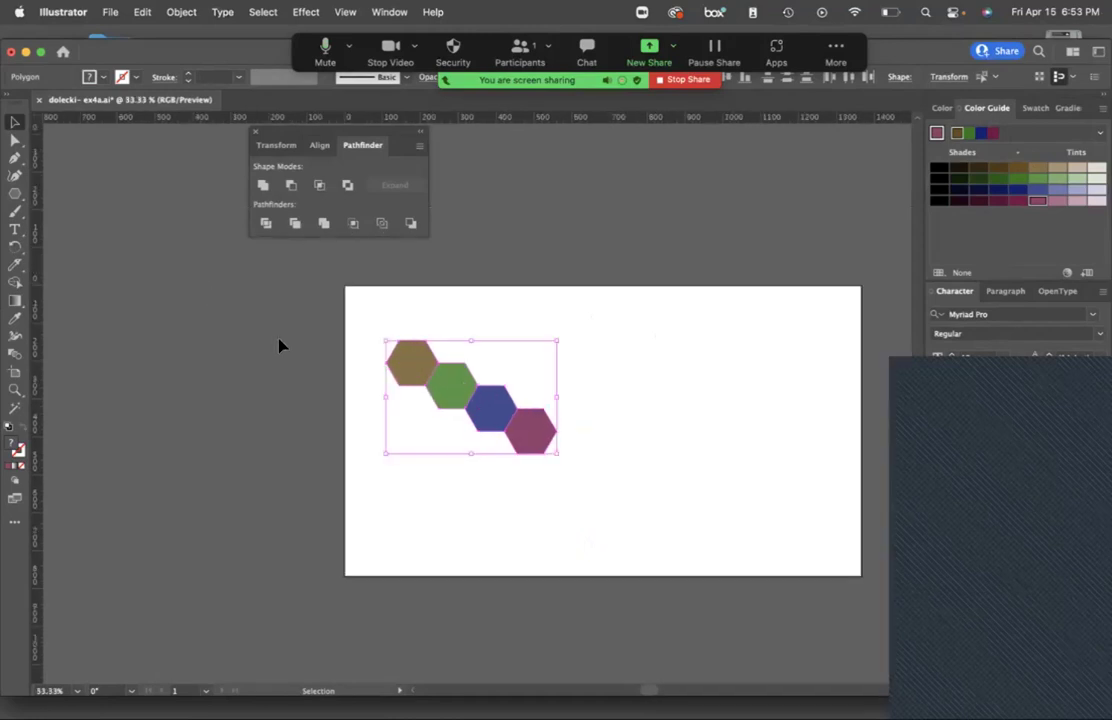
{"action": "left_click_drag", "start_coordinate": [359, 311], "coordinate": [588, 509]}
{"action": "left_click_drag", "start_coordinate": [362, 300], "coordinate": [630, 500]}
{"action": "left_click_drag", "start_coordinate": [352, 302], "coordinate": [645, 537]}
{"action": "left_click_drag", "start_coordinate": [410, 370], "coordinate": [562, 456]}
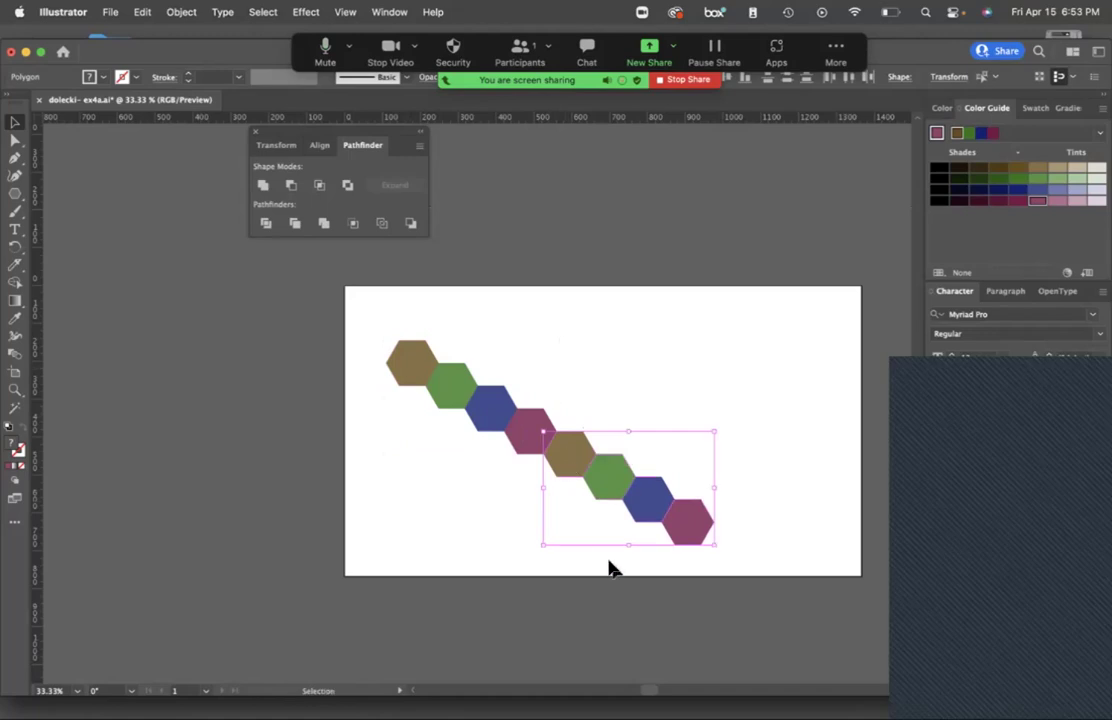
{"action": "left_click_drag", "start_coordinate": [603, 578], "coordinate": [491, 447]}
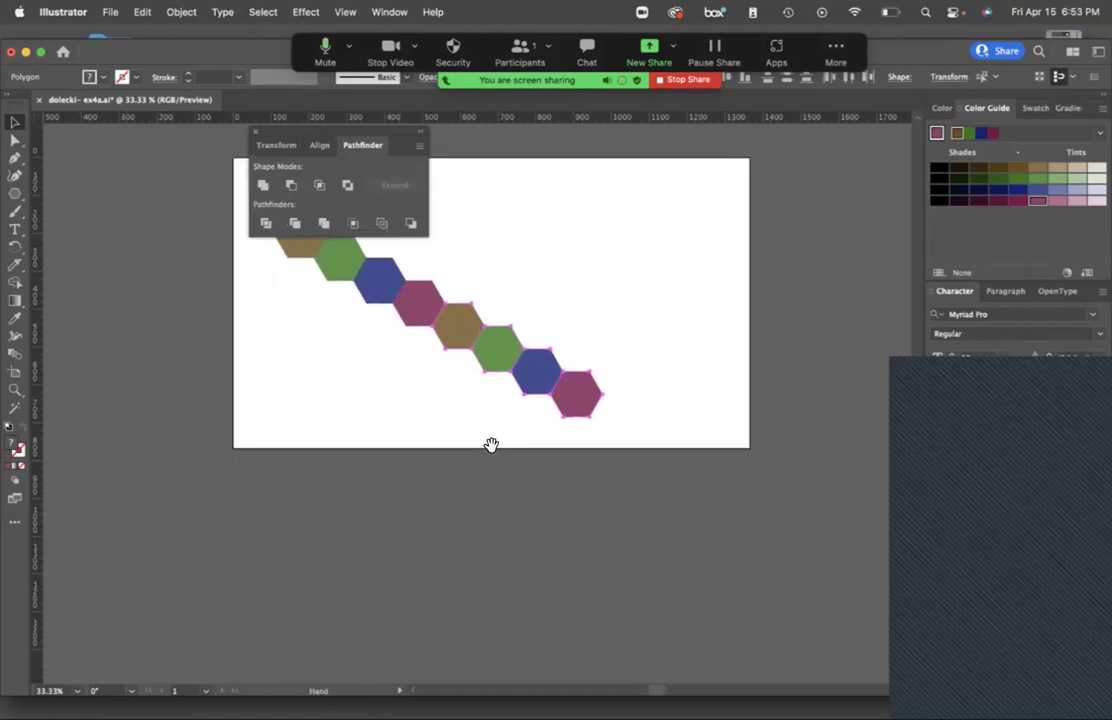
Repeat the duplication of the four-hexagon row until the coloured chain extends diagonally well past the artboard's lower-right corner.
{"action": "key", "text": "a"}
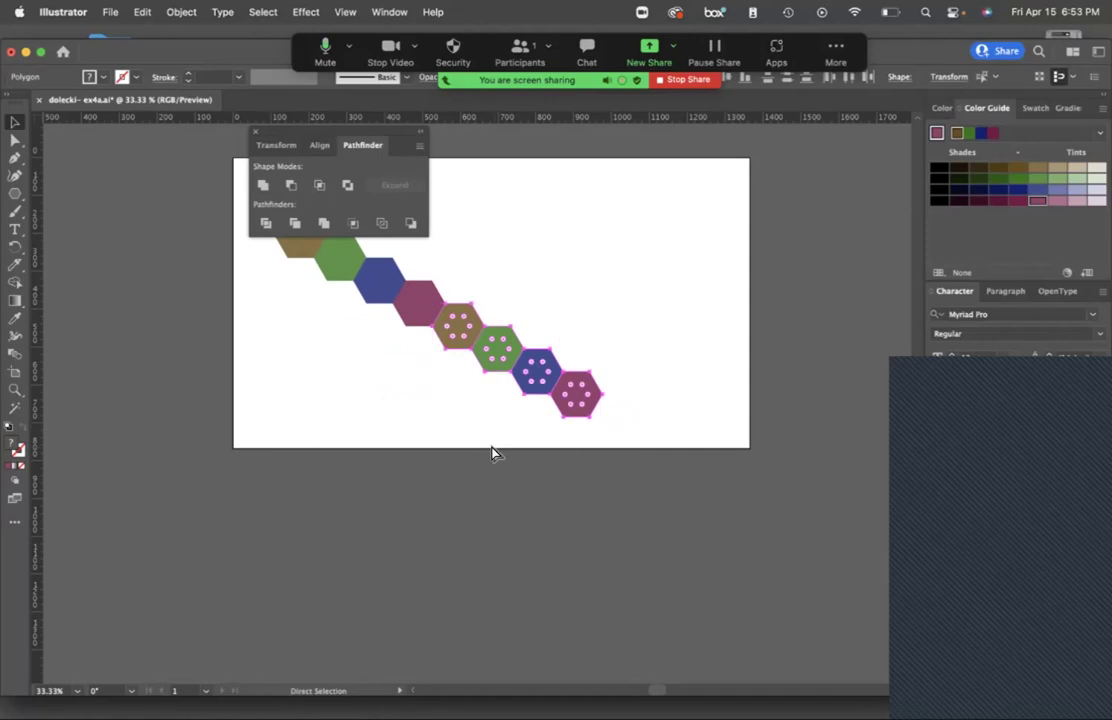
{"action": "key", "text": "super+d"}
{"action": "key", "text": "super+d"}
{"action": "key", "text": "super+shift+a"}
{"action": "key", "text": "v"}
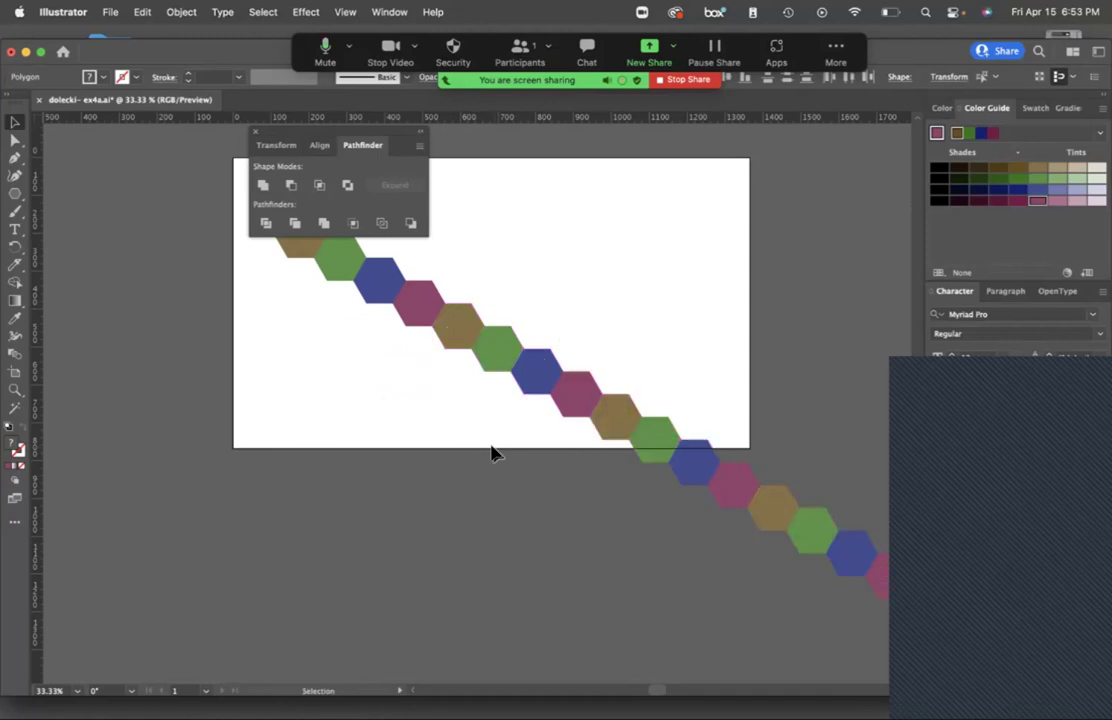
{"action": "key", "text": "a"}
{"action": "key", "text": "super+z"}
{"action": "key", "text": "super+minus"}
{"action": "key", "text": "super+minus"}
{"action": "key", "text": "v"}
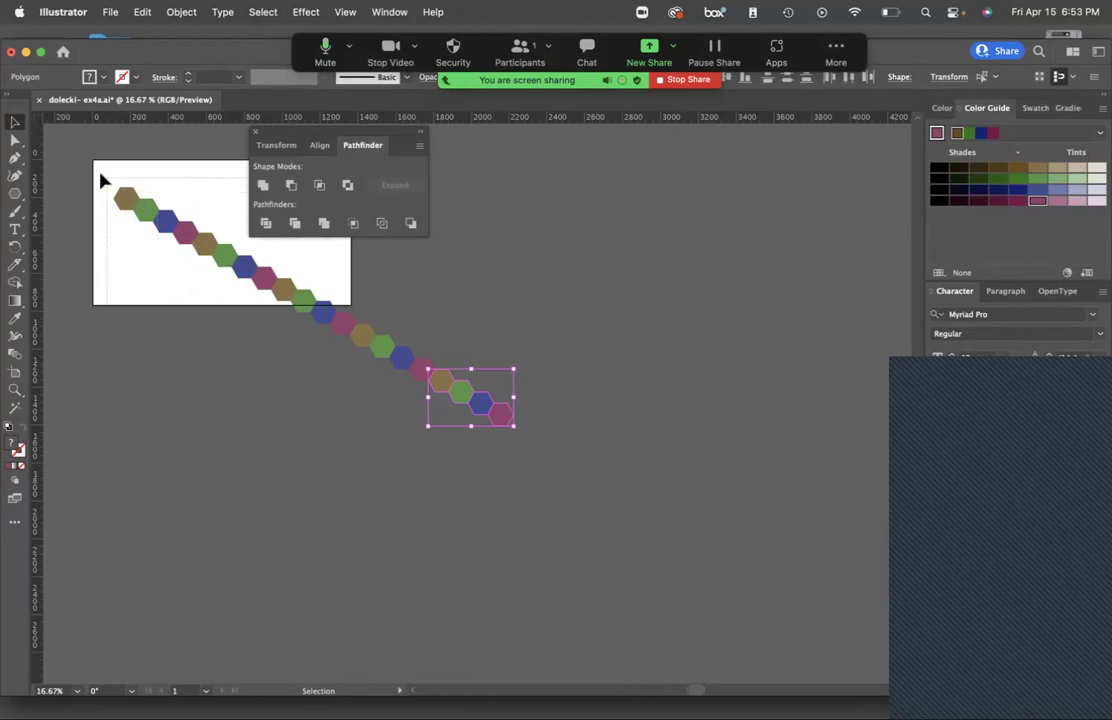
Duplicate the entire hexagon chain and snap the copy directly beneath it, offset 104 px across and 180 px down.
{"action": "key", "text": "super+a"}
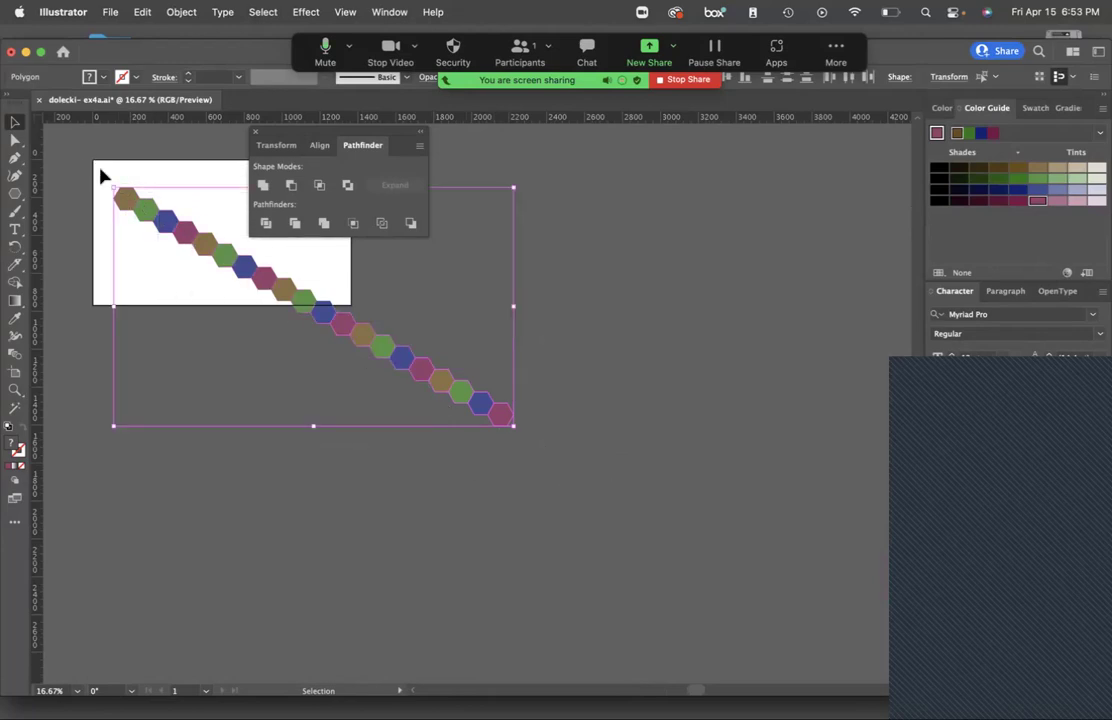
{"action": "key", "text": "a"}
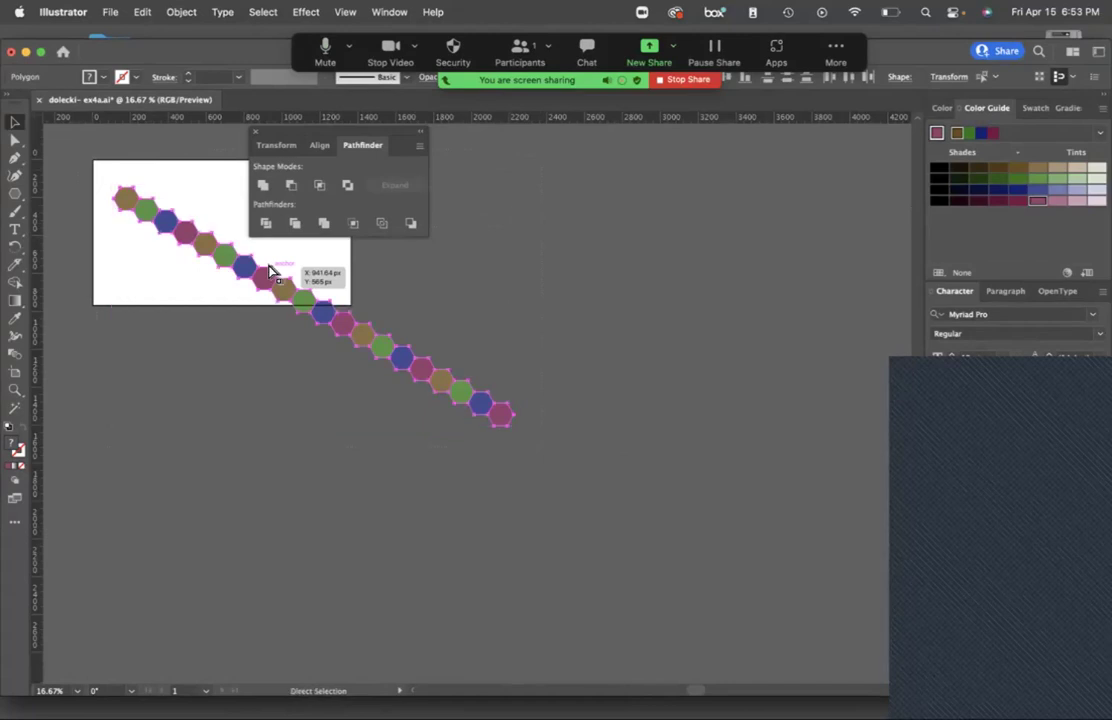
{"action": "scroll", "coordinate": [270, 272], "scroll_direction": "up", "scroll_amount": 5}
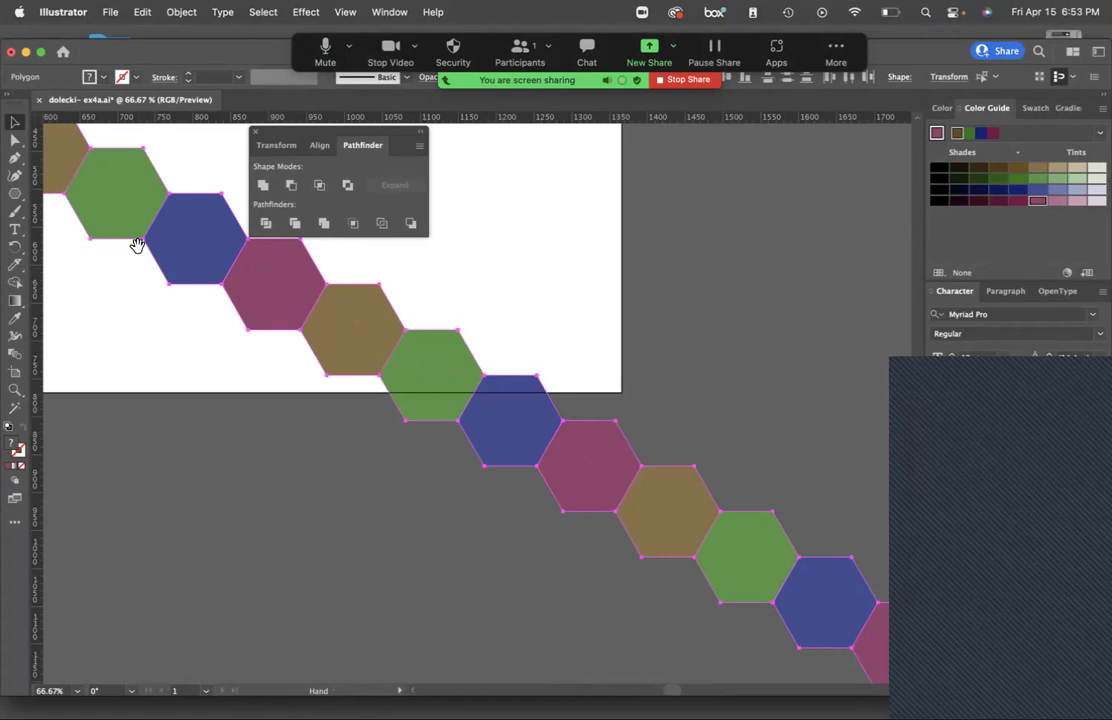
{"action": "left_click_drag", "start_coordinate": [129, 251], "coordinate": [395, 420]}
{"action": "left_click_drag", "start_coordinate": [223, 342], "coordinate": [593, 531]}
{"action": "key", "text": "v"}
{"action": "left_click", "coordinate": [486, 420]}
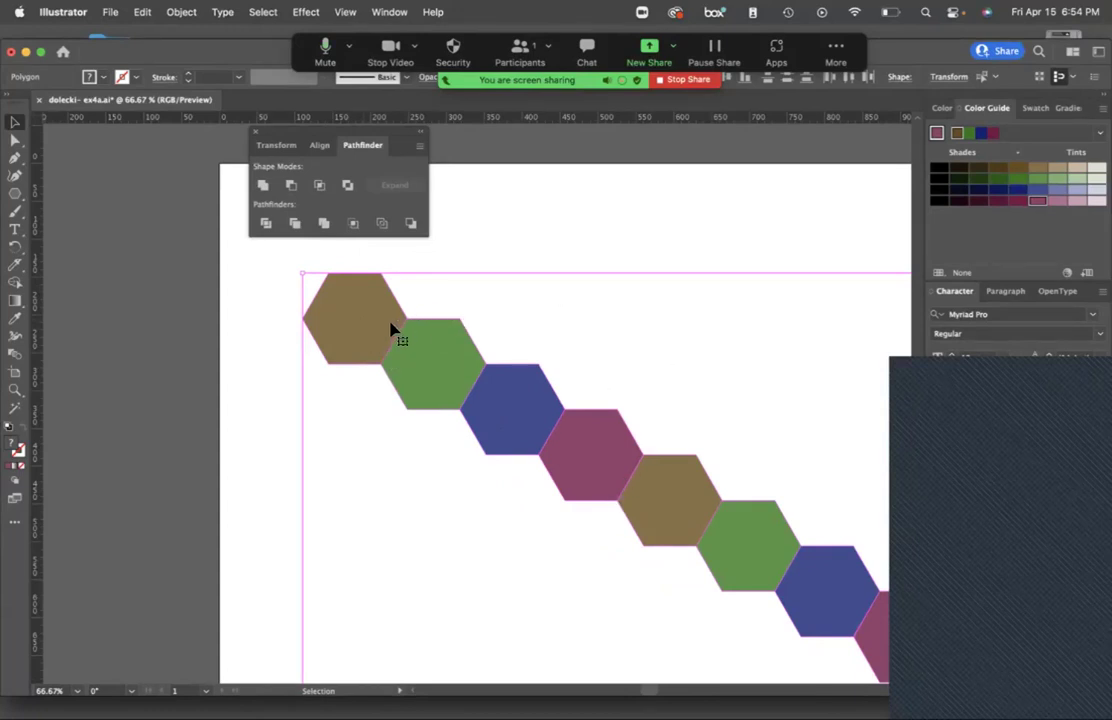
{"action": "left_click_drag", "start_coordinate": [365, 310], "coordinate": [445, 451]}
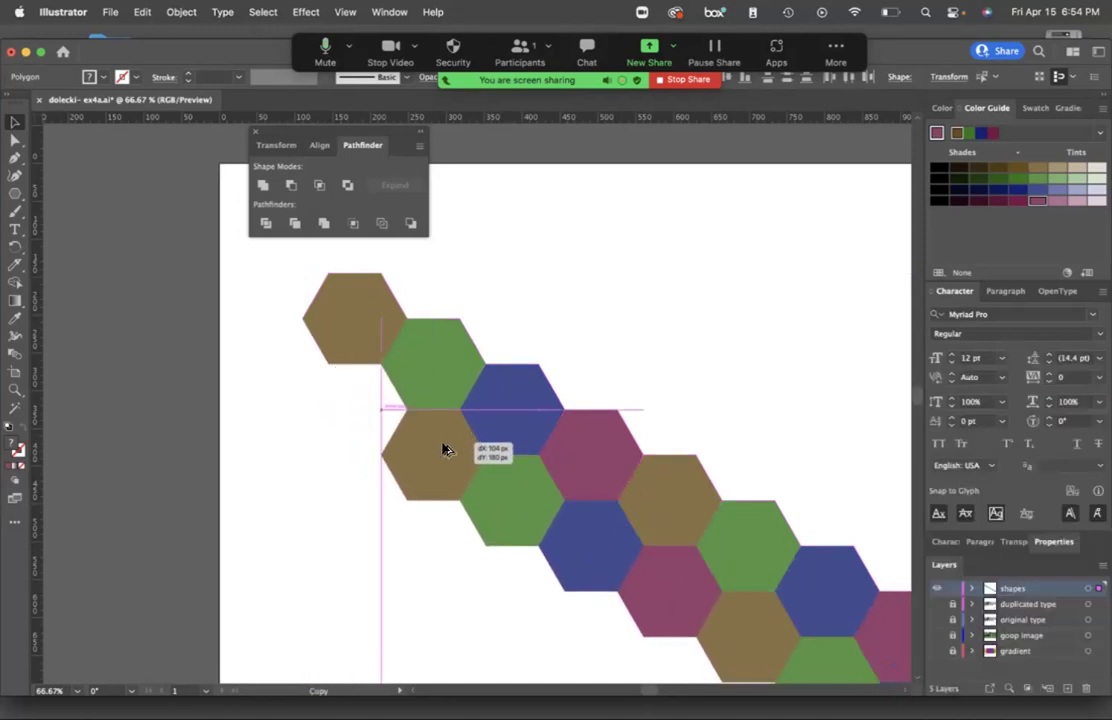
{"action": "left_click_drag", "start_coordinate": [446, 450], "coordinate": [443, 448]}
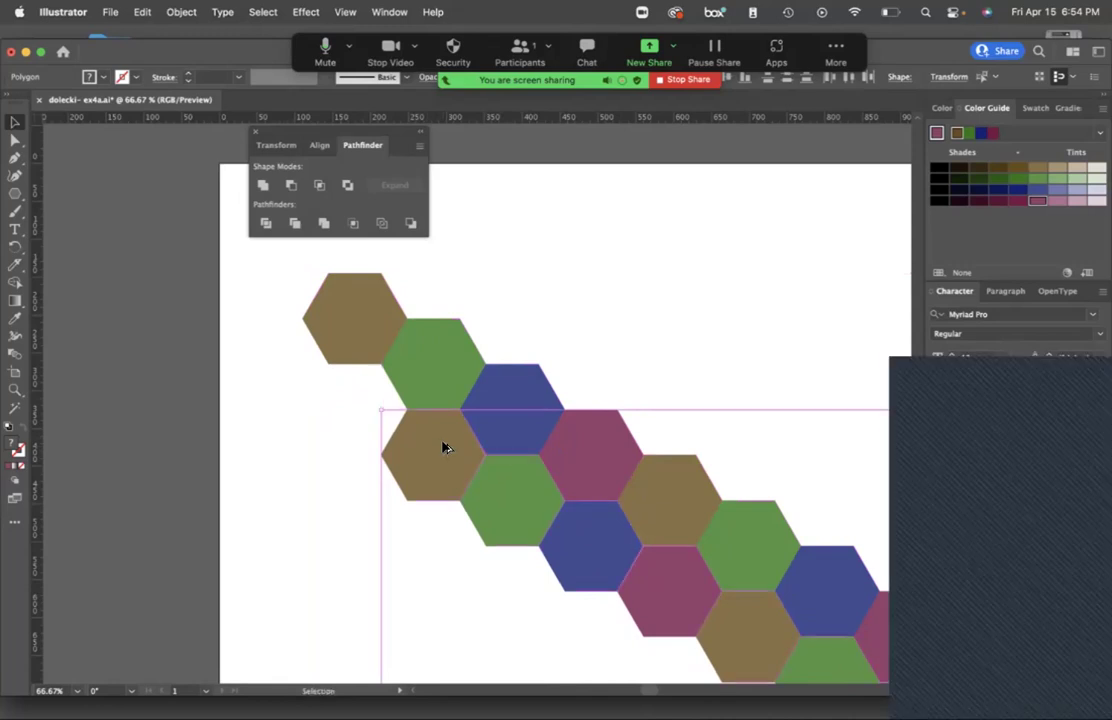
Repeat the offset chain copy many times to build a large honeycomb field of coloured rows running down past the artboard.
{"action": "key", "text": "a"}
{"action": "key", "text": "super+minus"}
{"action": "key", "text": "super+minus"}
{"action": "key", "text": "super+minus"}
{"action": "key", "text": "super+minus"}
{"action": "key", "text": "v"}
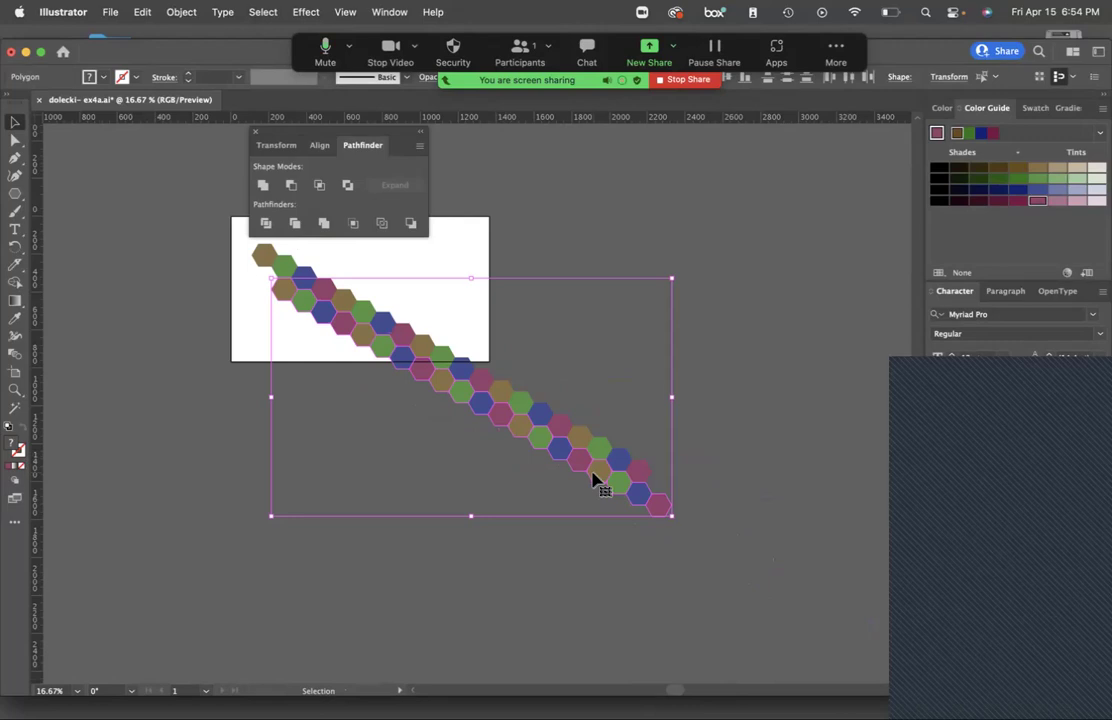
{"action": "key", "text": "a"}
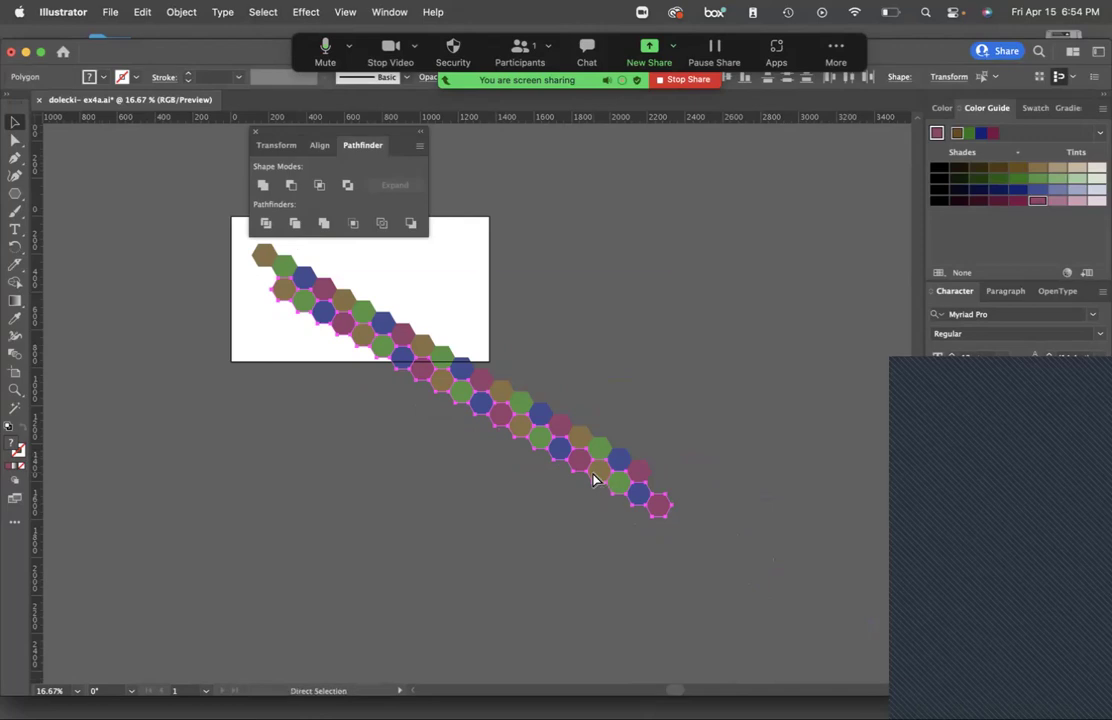
{"action": "key", "text": "ctrl+d"}
{"action": "key", "text": "ctrl+d"}
{"action": "key", "text": "ctrl+d"}
{"action": "key", "text": "ctrl+d"}
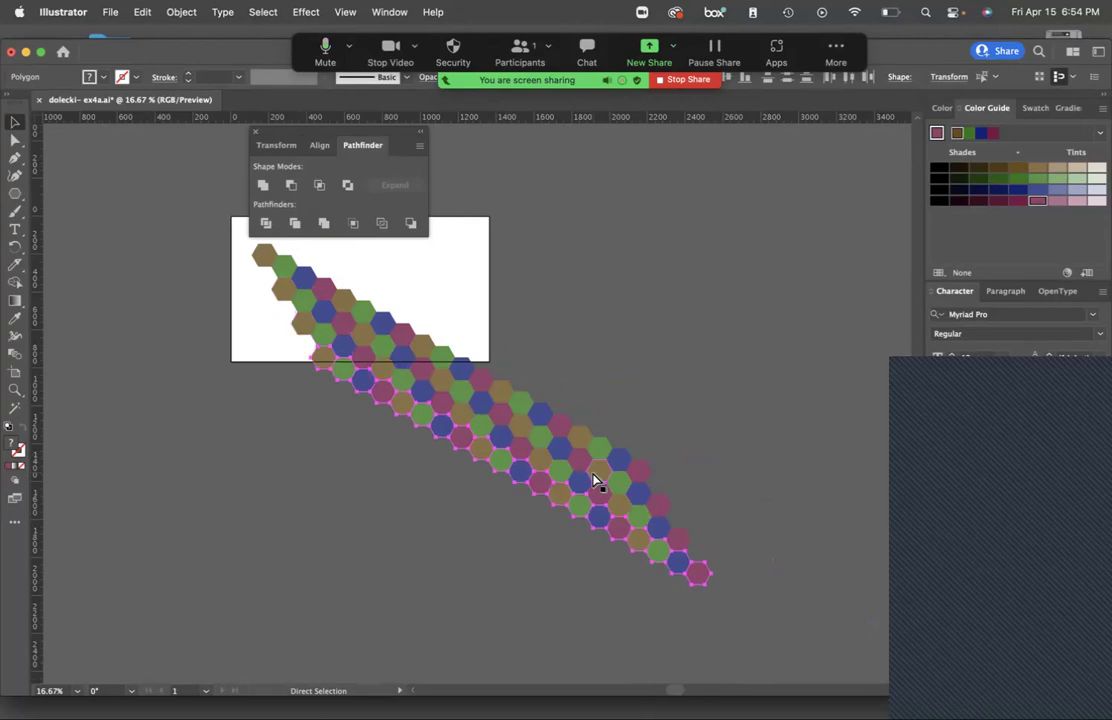
{"action": "key", "text": "ctrl+d"}
{"action": "key", "text": "ctrl+d"}
{"action": "key", "text": "ctrl+d"}
{"action": "key", "text": "ctrl+d"}
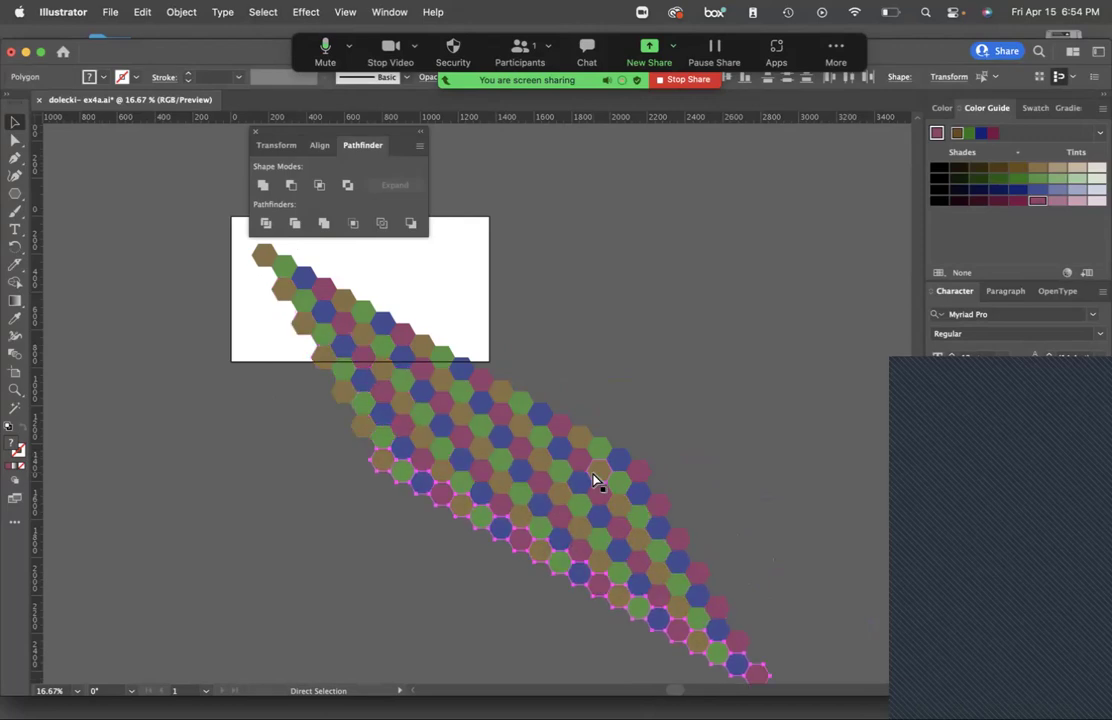
{"action": "key", "text": "ctrl+d"}
{"action": "key", "text": "ctrl+d"}
{"action": "key", "text": "ctrl+d"}
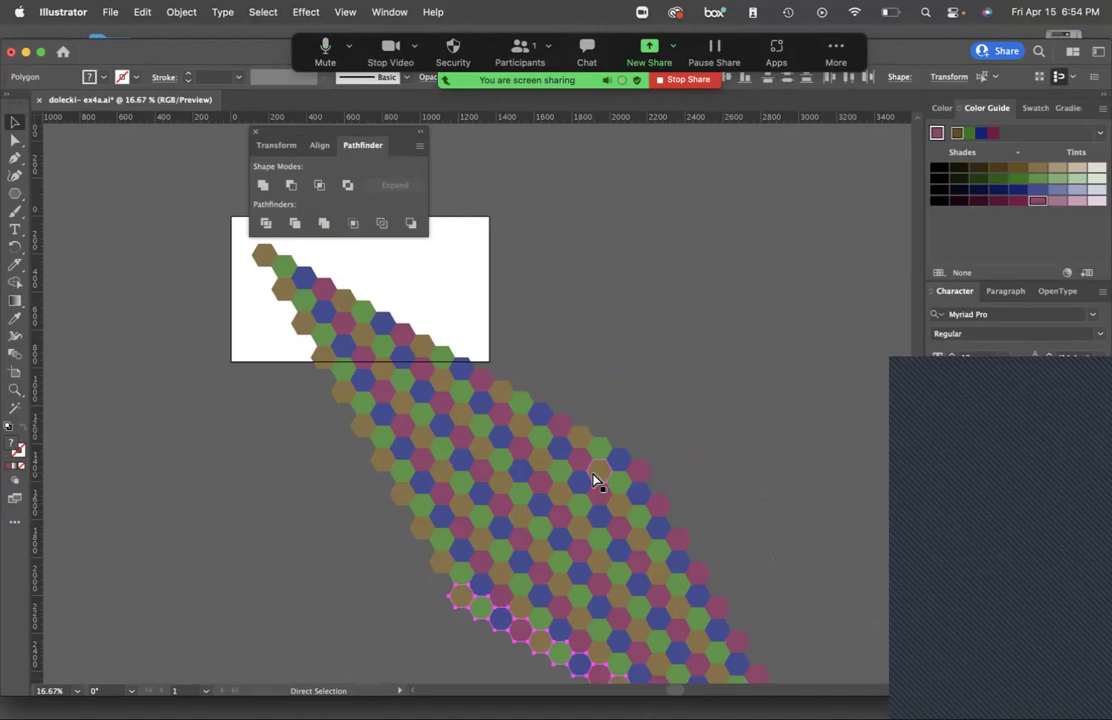
{"action": "key", "text": "ctrl+shift+a"}
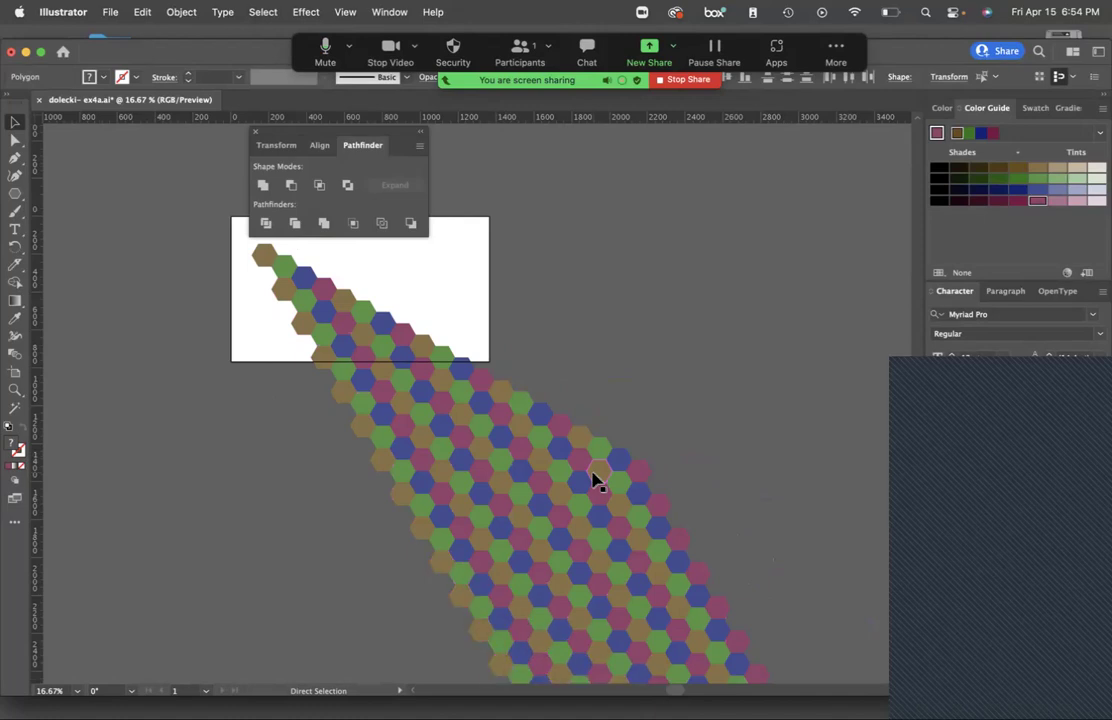
Select the whole honeycomb, rotate it into a nearly horizontal diamond, scale it down and position it over the artboard.
{"action": "key", "text": "ctrl+z"}
{"action": "key", "text": "ctrl+minus"}
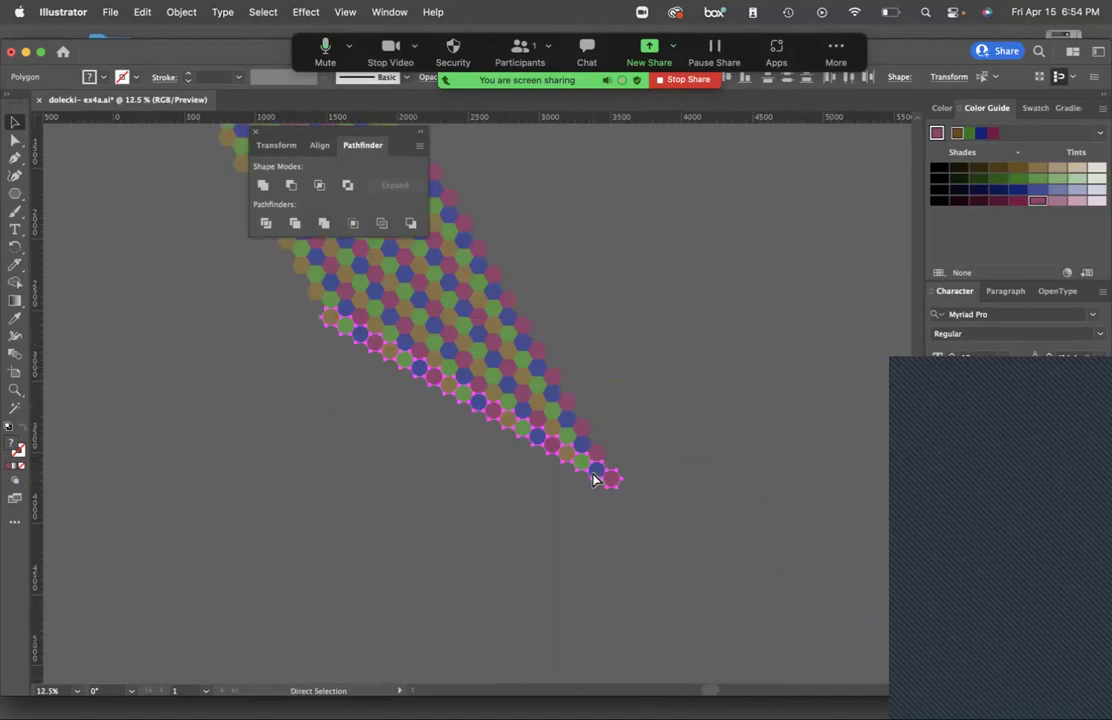
{"action": "key", "text": "v"}
{"action": "key", "text": "ctrl+minus"}
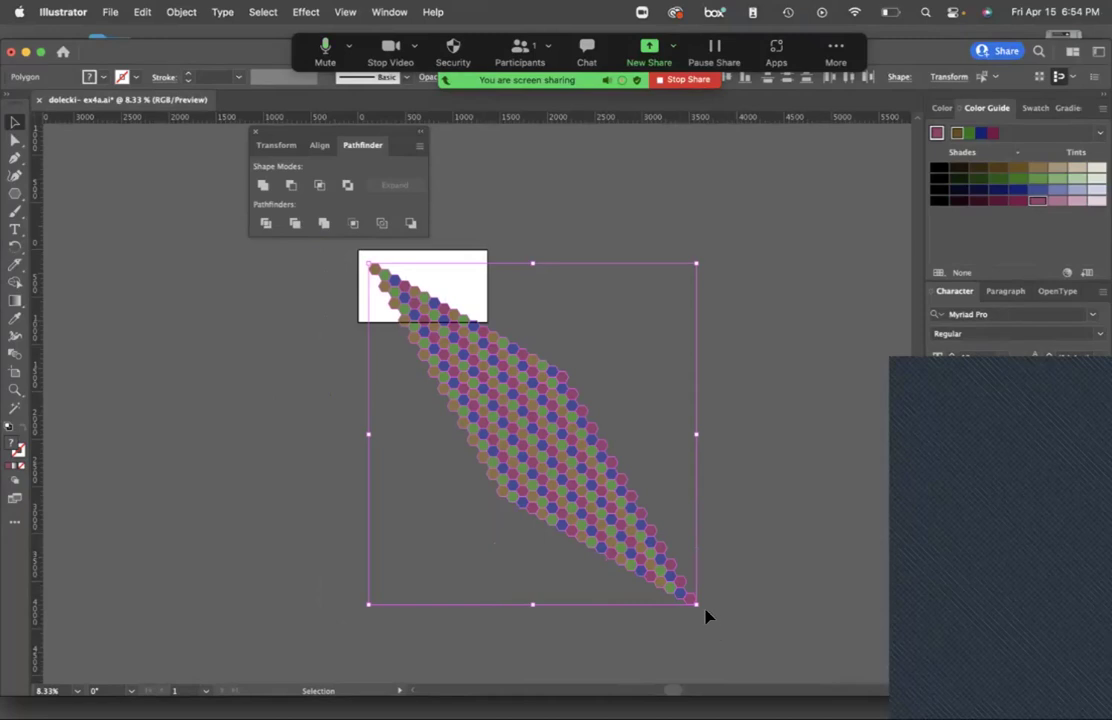
{"action": "left_click_drag", "start_coordinate": [700, 607], "coordinate": [751, 460]}
{"action": "left_click_drag", "start_coordinate": [621, 479], "coordinate": [523, 336]}
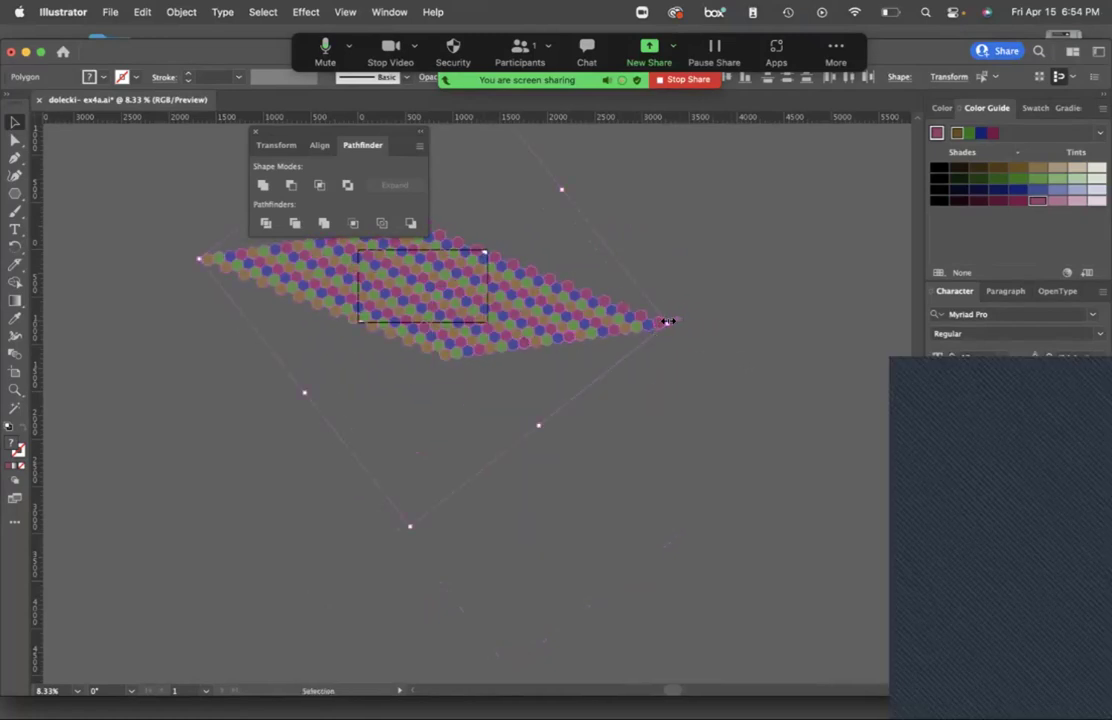
{"action": "left_click_drag", "start_coordinate": [668, 321], "coordinate": [551, 299]}
{"action": "left_click_drag", "start_coordinate": [397, 293], "coordinate": [433, 291]}
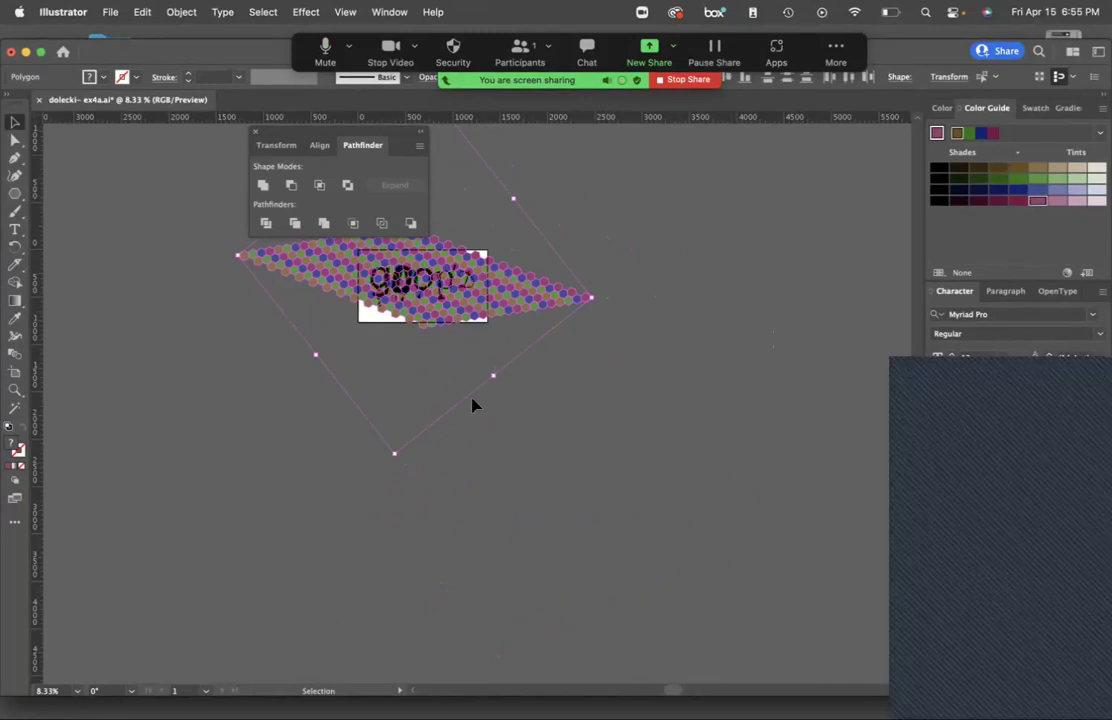
Scale the honeycomb down further, rotate it level and centre it over the goop'd lettering.
{"action": "key", "text": "a"}
{"action": "key", "text": "super+0"}
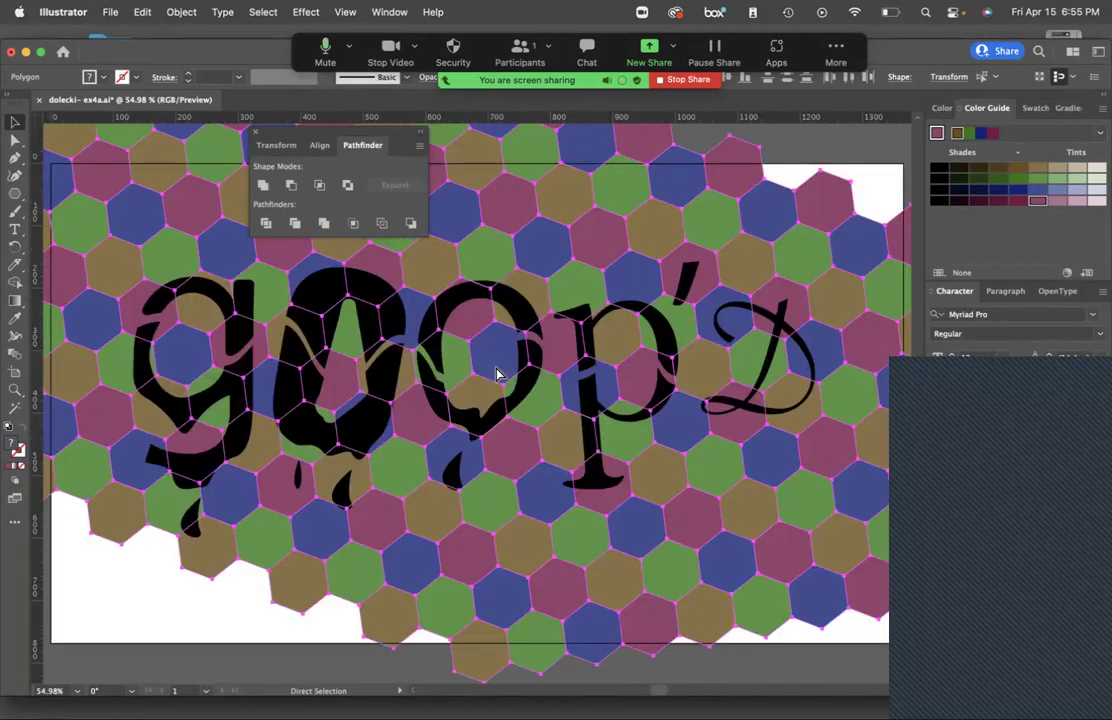
{"action": "key", "text": "super+minus"}
{"action": "key", "text": "super+minus"}
{"action": "key", "text": "super+minus"}
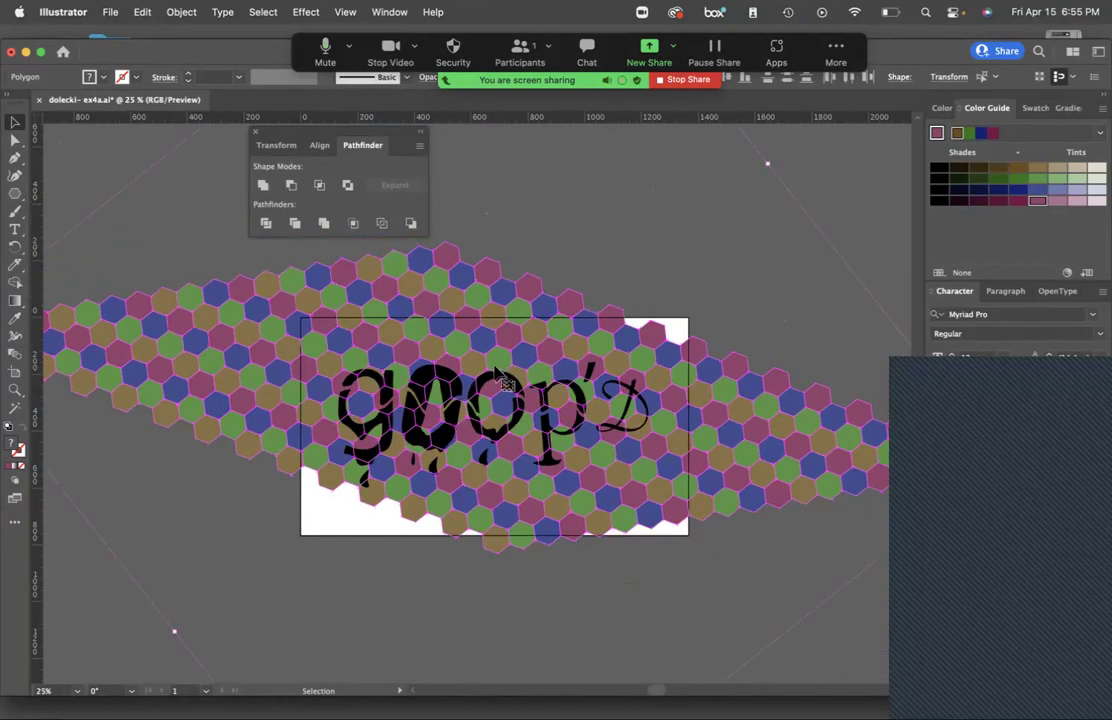
{"action": "key", "text": "super+minus"}
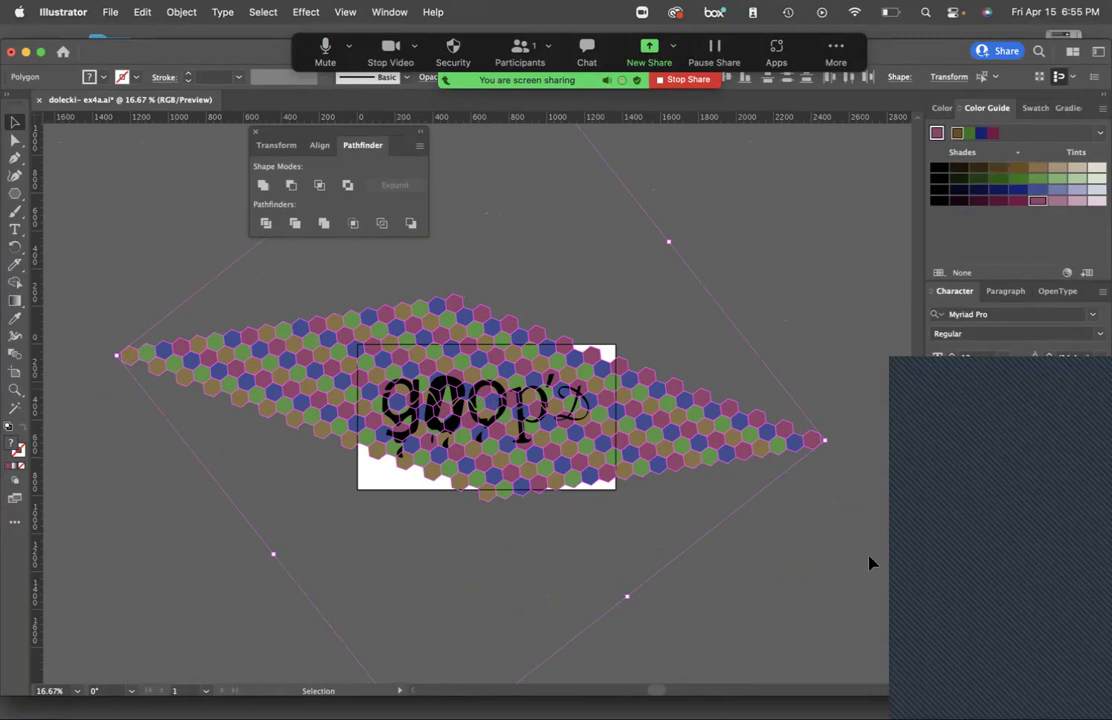
{"action": "left_click_drag", "start_coordinate": [825, 440], "coordinate": [664, 414]}
{"action": "left_click_drag", "start_coordinate": [298, 377], "coordinate": [377, 414]}
{"action": "left_click_drag", "start_coordinate": [195, 387], "coordinate": [290, 404]}
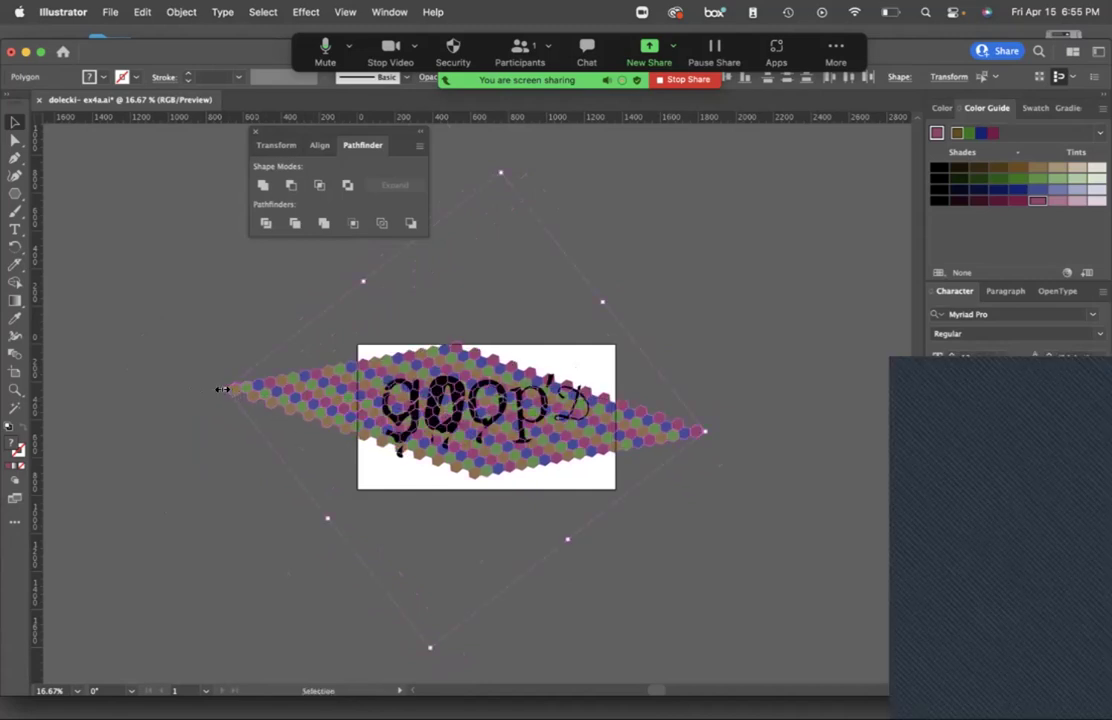
{"action": "left_click_drag", "start_coordinate": [219, 387], "coordinate": [229, 409]}
{"action": "left_click_drag", "start_coordinate": [296, 437], "coordinate": [322, 420]}
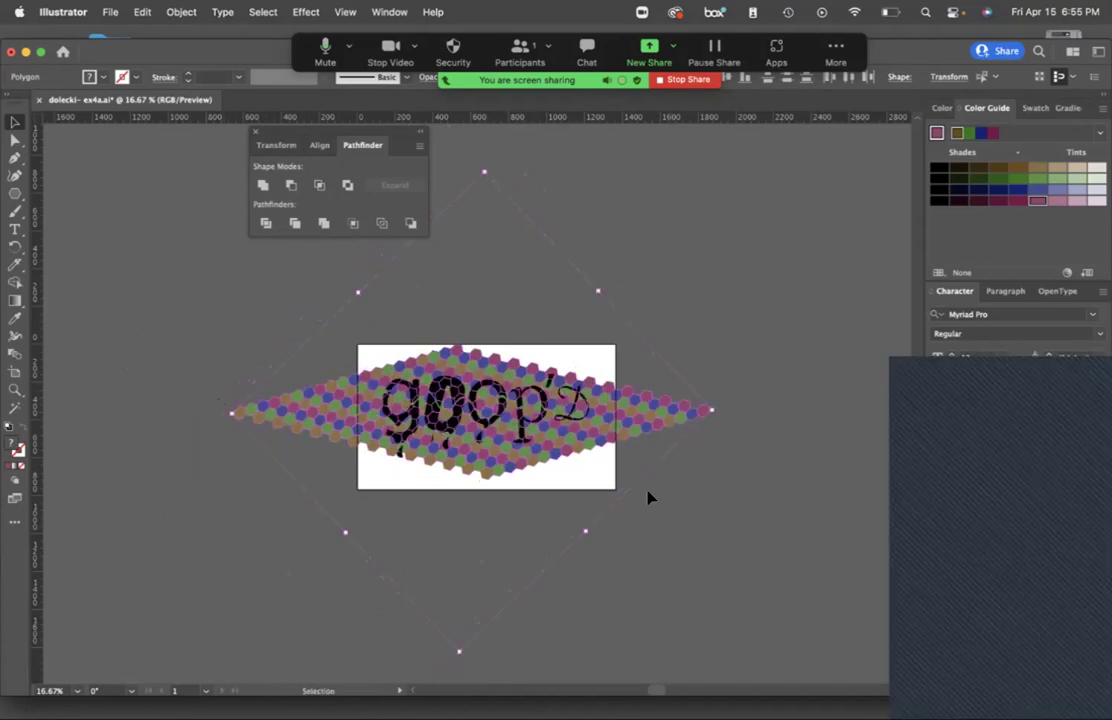
Try Pathfinder's Minus Front on all the selected hexagons, undo it and deselect everything.
{"action": "left_click", "coordinate": [840, 346]}
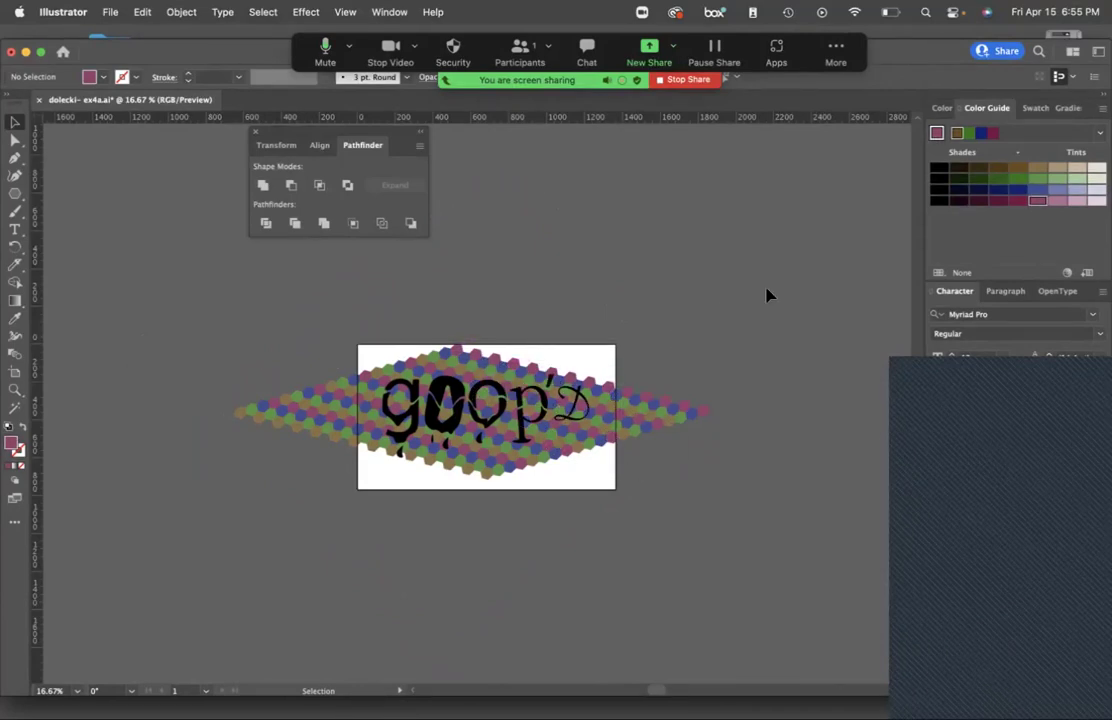
{"action": "key", "text": "super+a"}
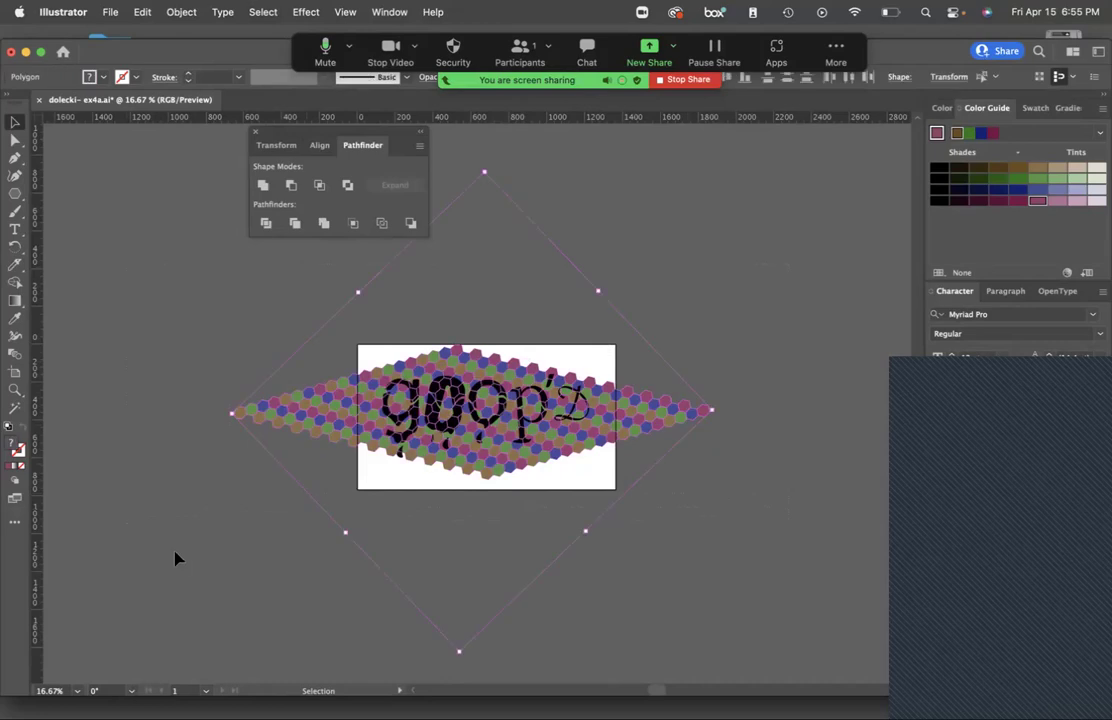
{"action": "key", "text": "super+shift+a"}
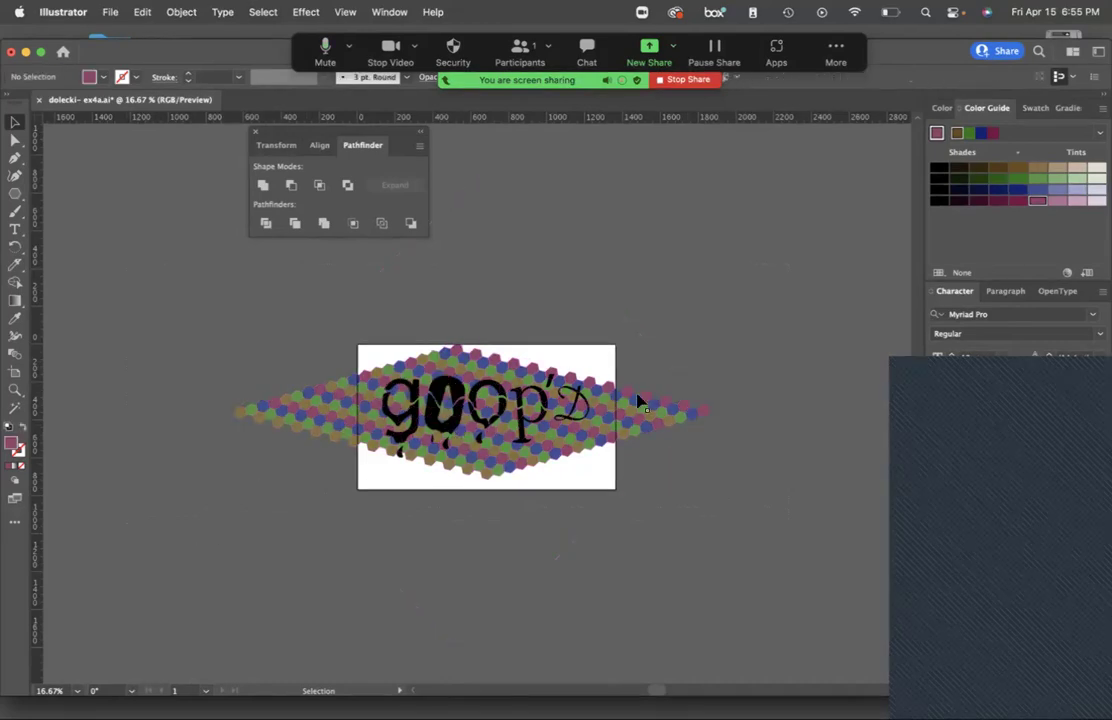
{"action": "key", "text": "super+a"}
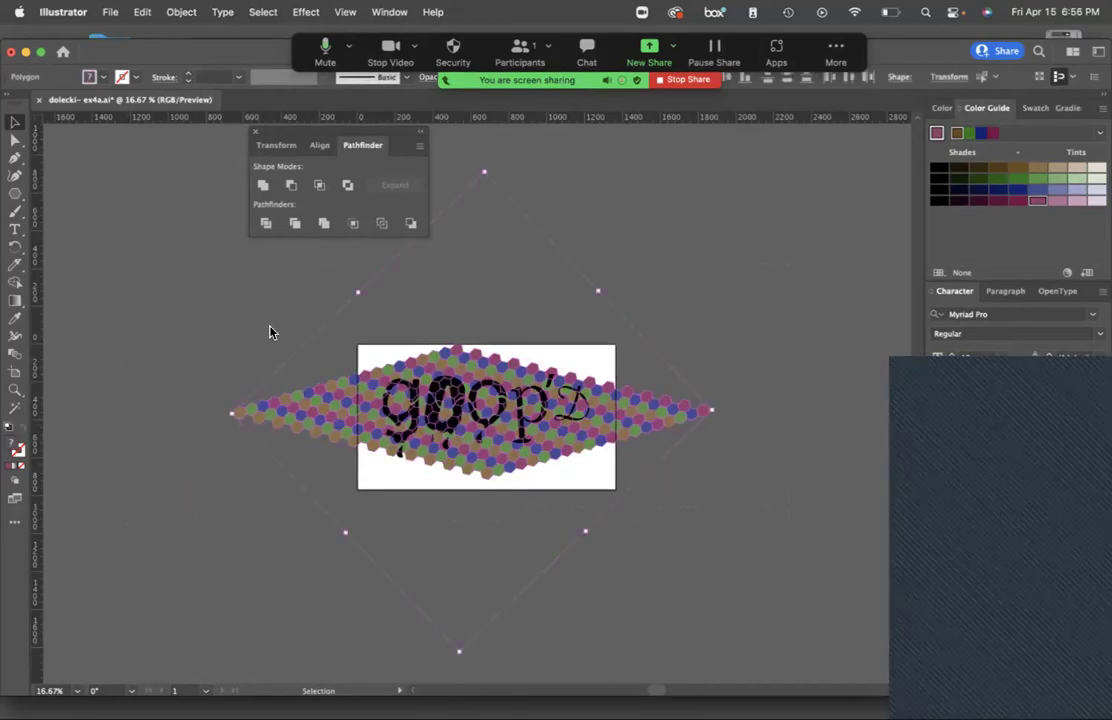
{"action": "left_click", "coordinate": [290, 186]}
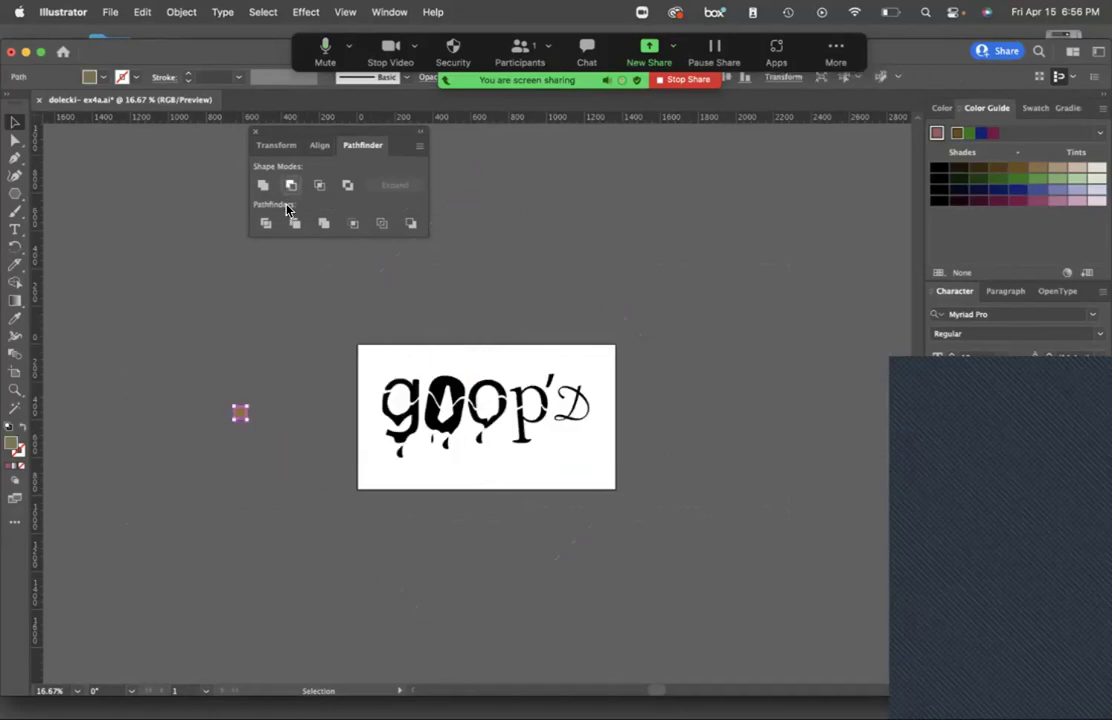
{"action": "left_click", "coordinate": [288, 373]}
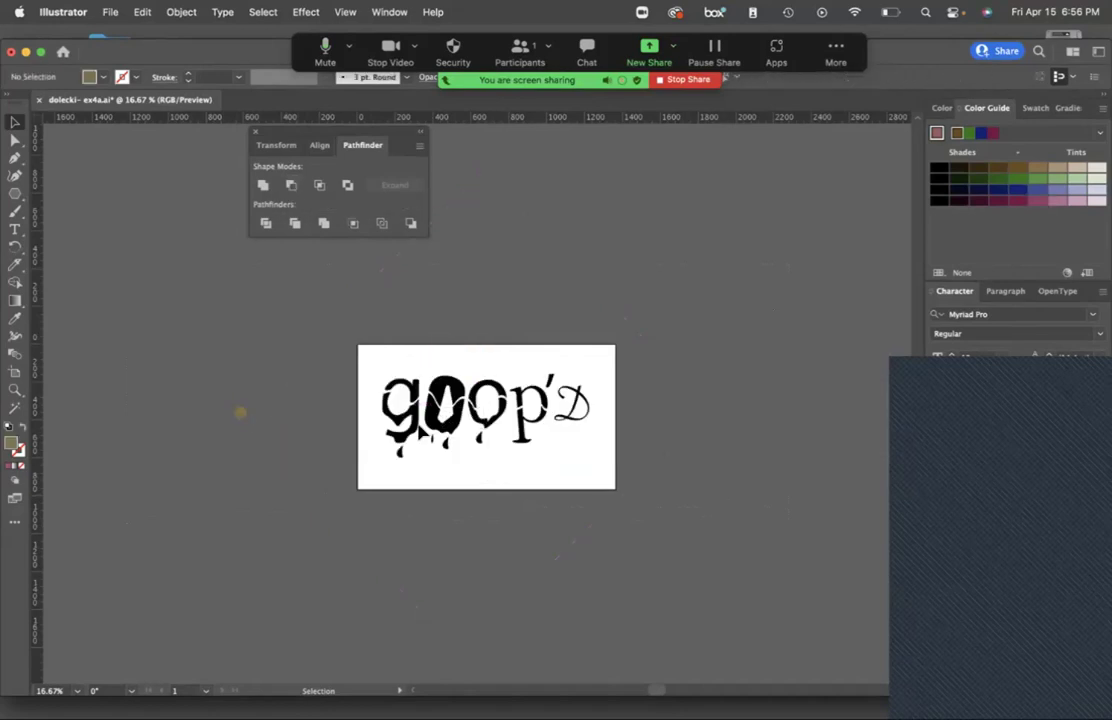
{"action": "key", "text": "super+z"}
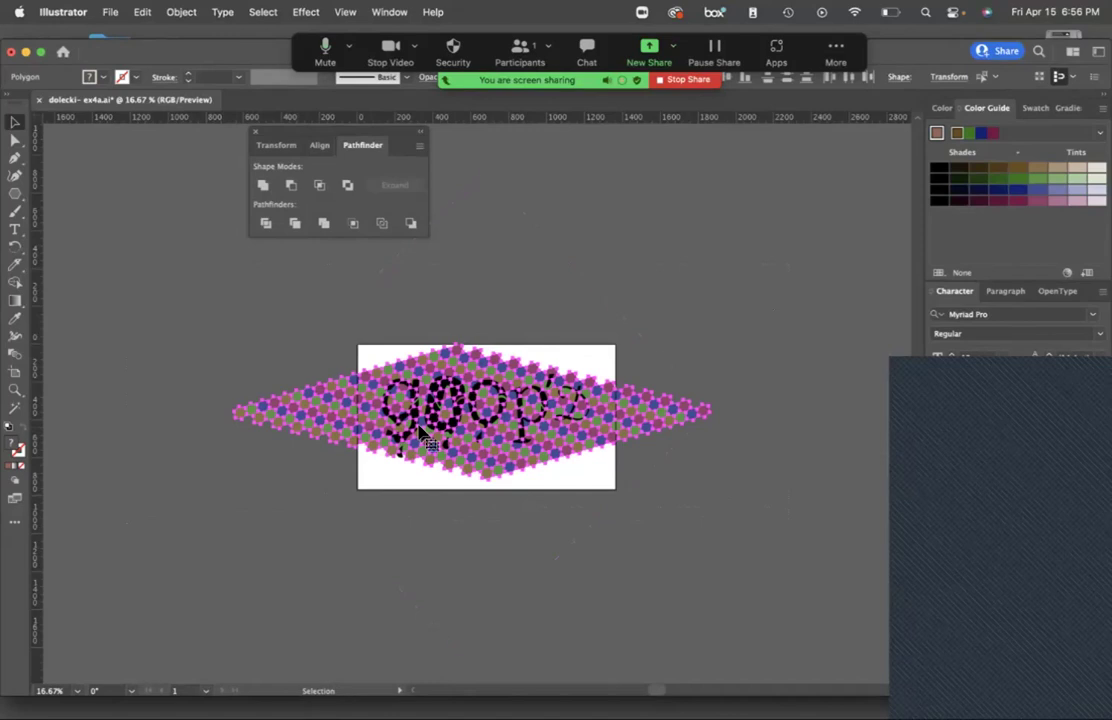
{"action": "left_click", "coordinate": [715, 357]}
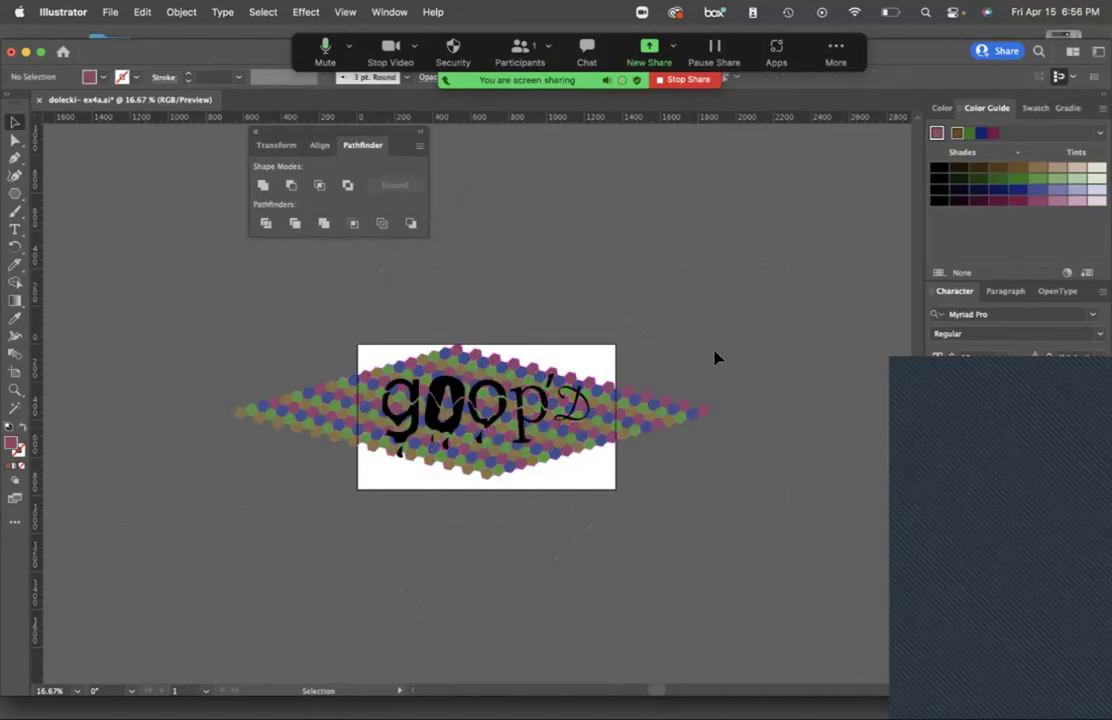
Hide the layers holding the hexagons and the goop'd lettering, switching to Outline view and back to Preview.
{"action": "left_click", "coordinate": [577, 420]}
{"action": "left_click", "coordinate": [561, 429]}
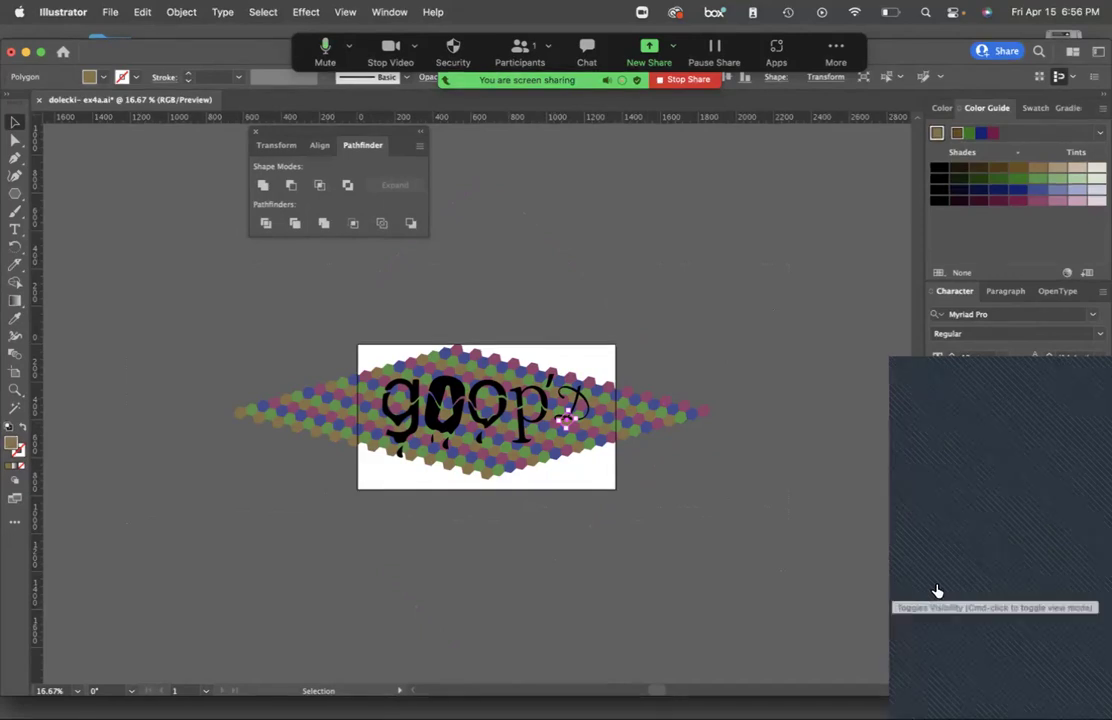
{"action": "key", "text": "super+y"}
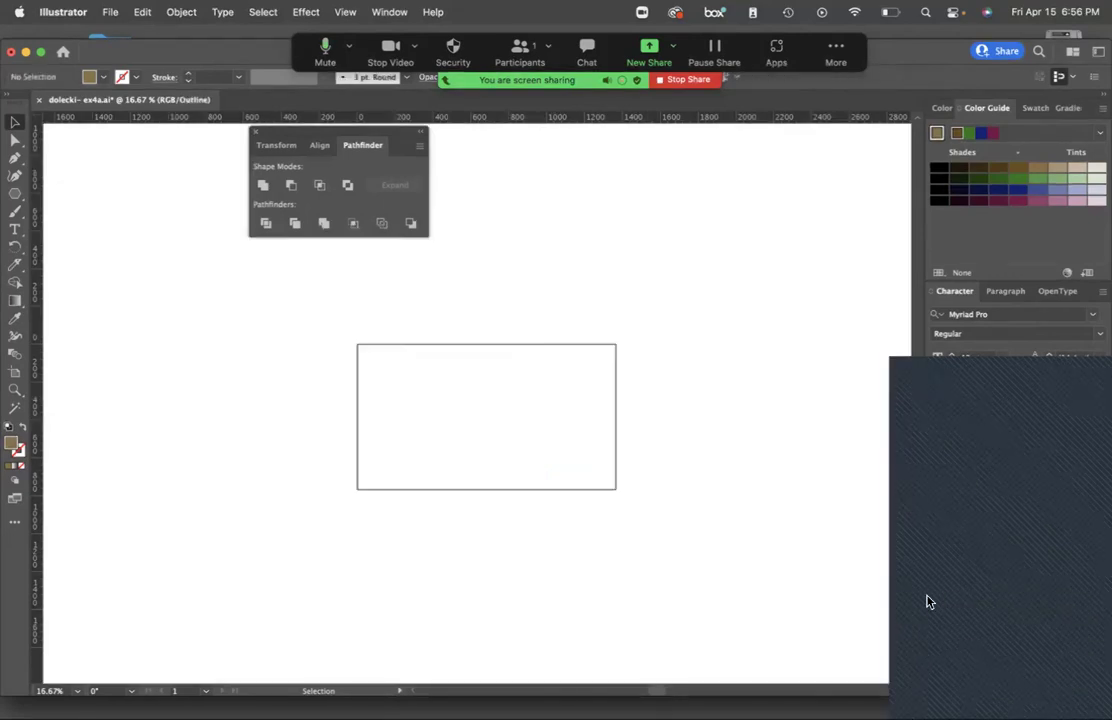
{"action": "key", "text": "super+y"}
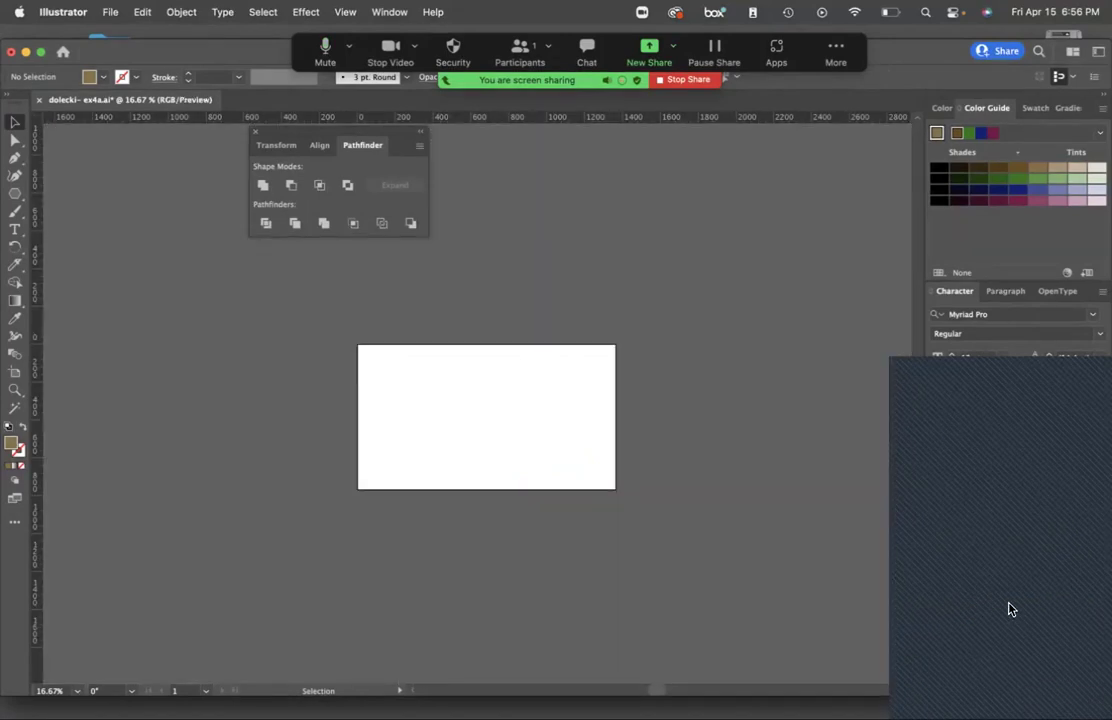
Create a text frame on the artboard containing only the letter b, set at 72 pt.
{"action": "left_click", "coordinate": [15, 229]}
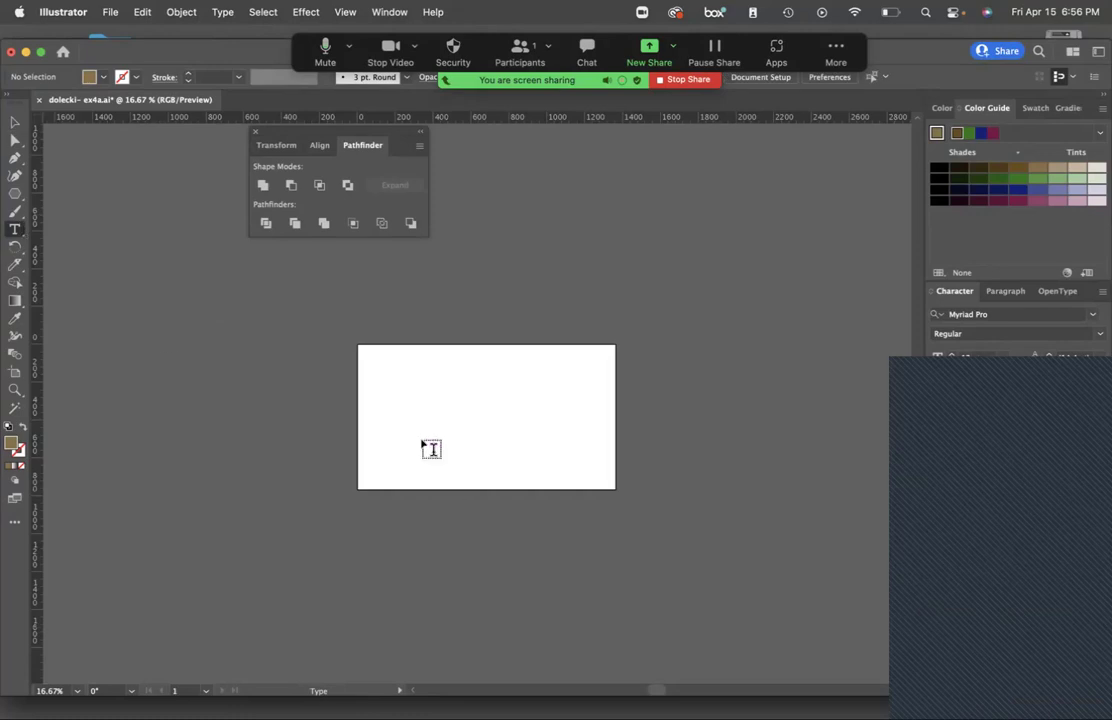
{"action": "left_click_drag", "start_coordinate": [384, 371], "coordinate": [507, 462]}
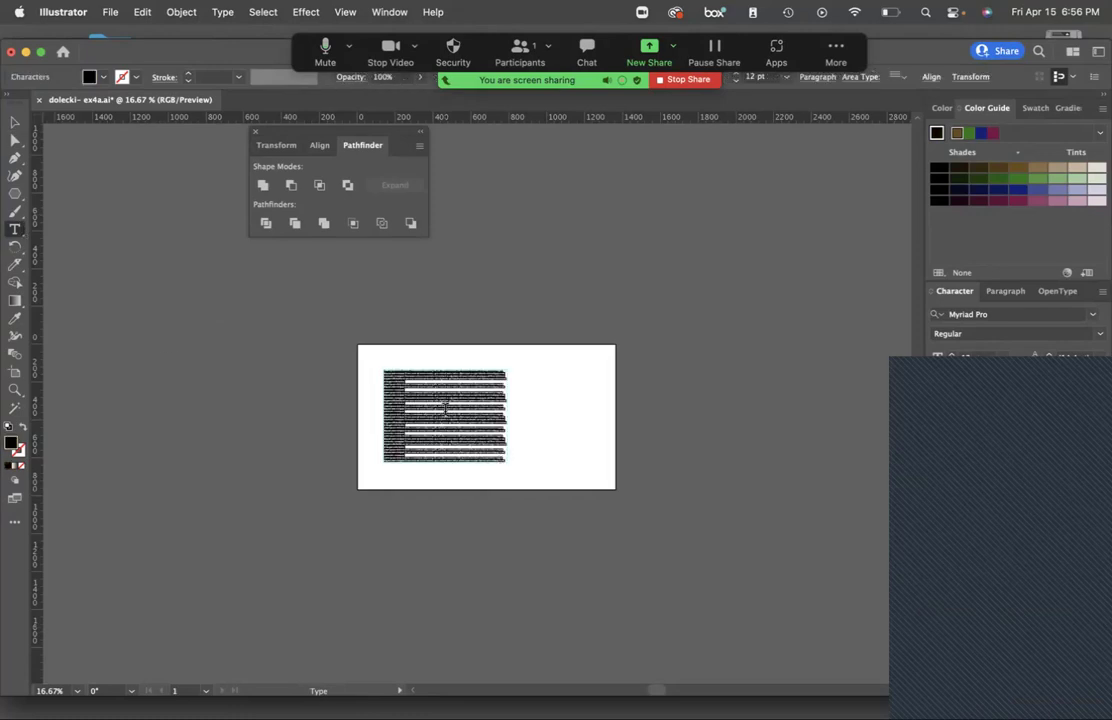
{"action": "key", "text": "BackSpace"}
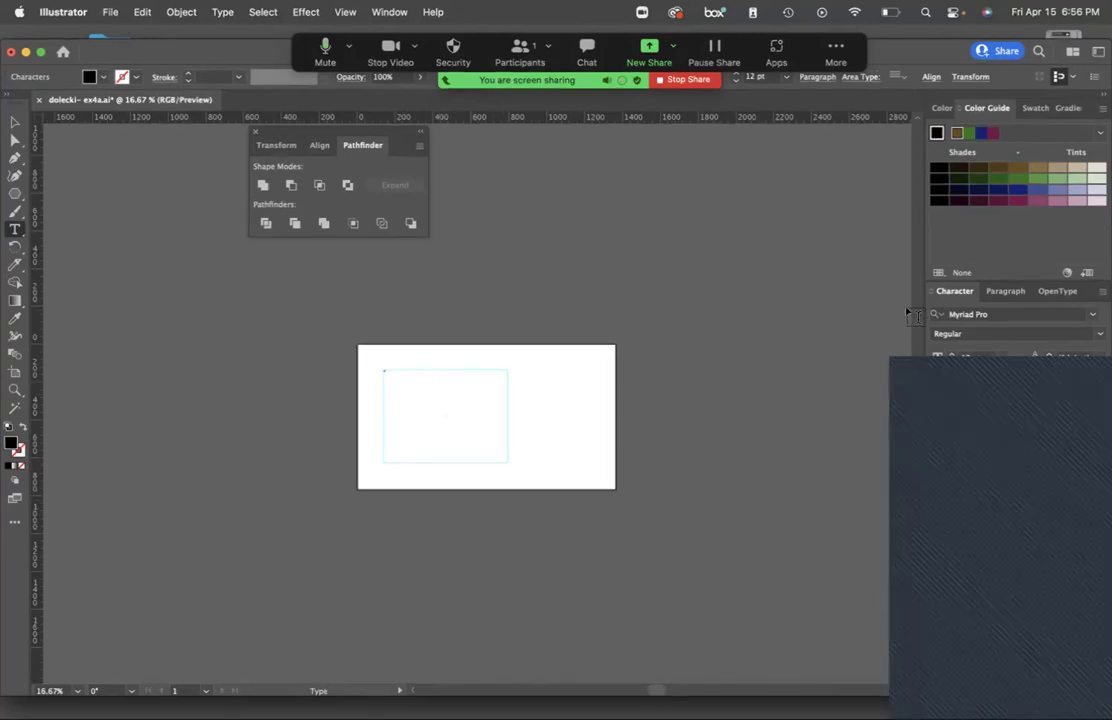
{"action": "left_click", "coordinate": [998, 362]}
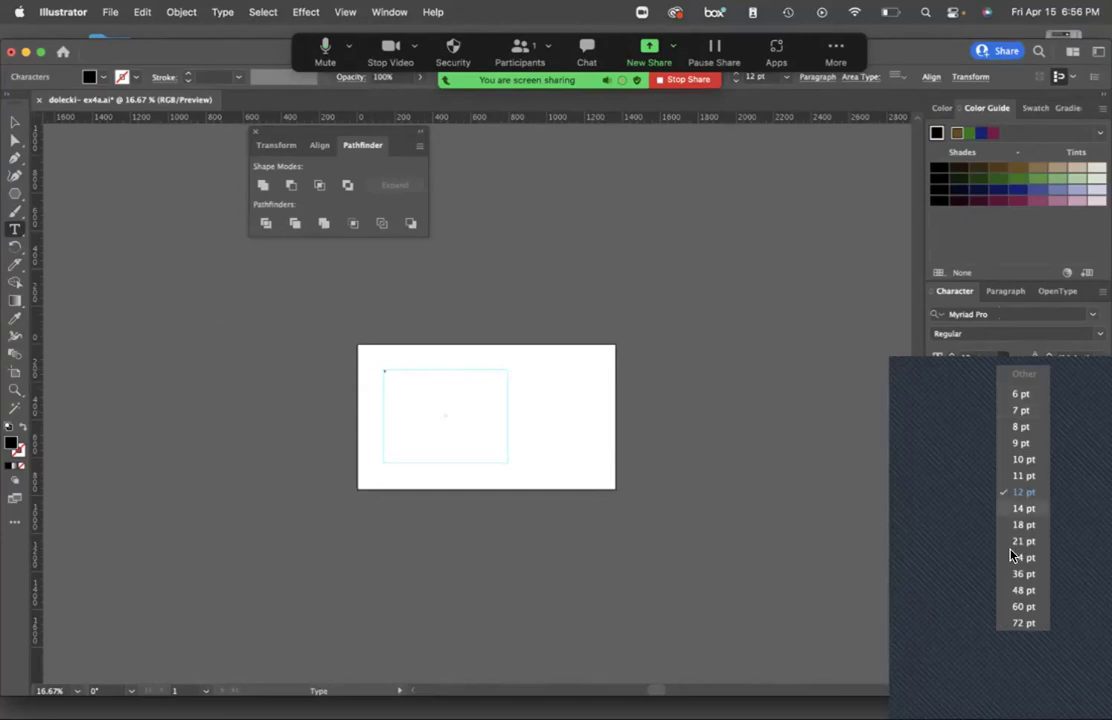
{"action": "left_click", "coordinate": [1020, 624]}
{"action": "left_click", "coordinate": [16, 121]}
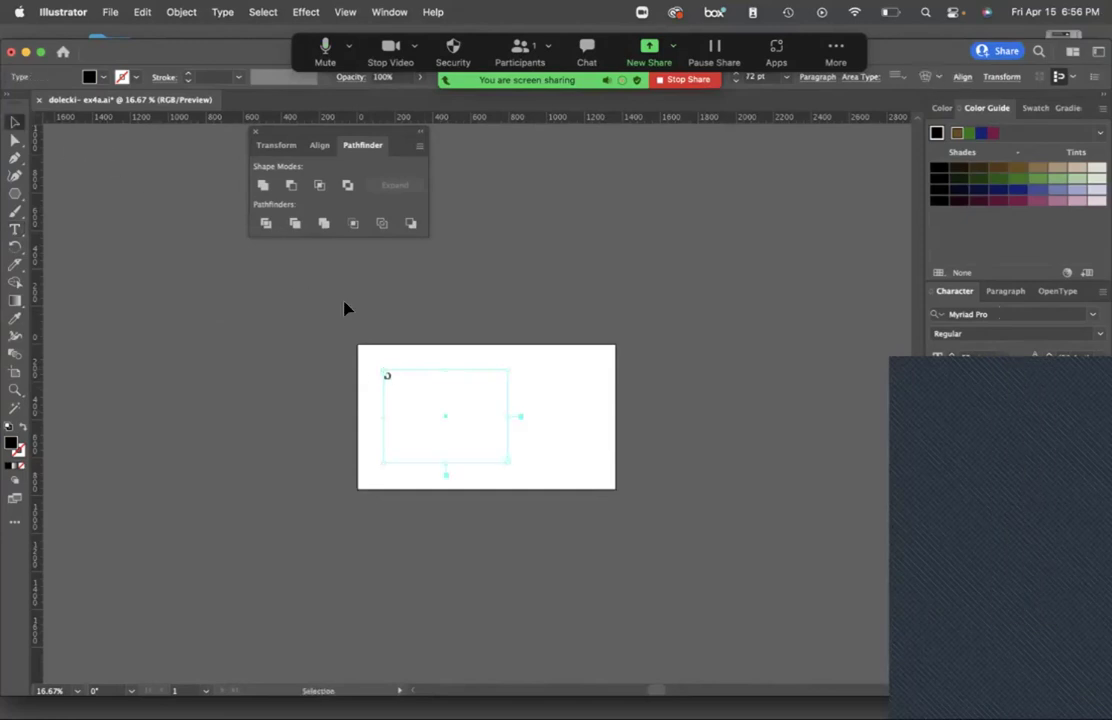
Expand the letter b into editable shapes.
{"action": "left_click", "coordinate": [181, 12]}
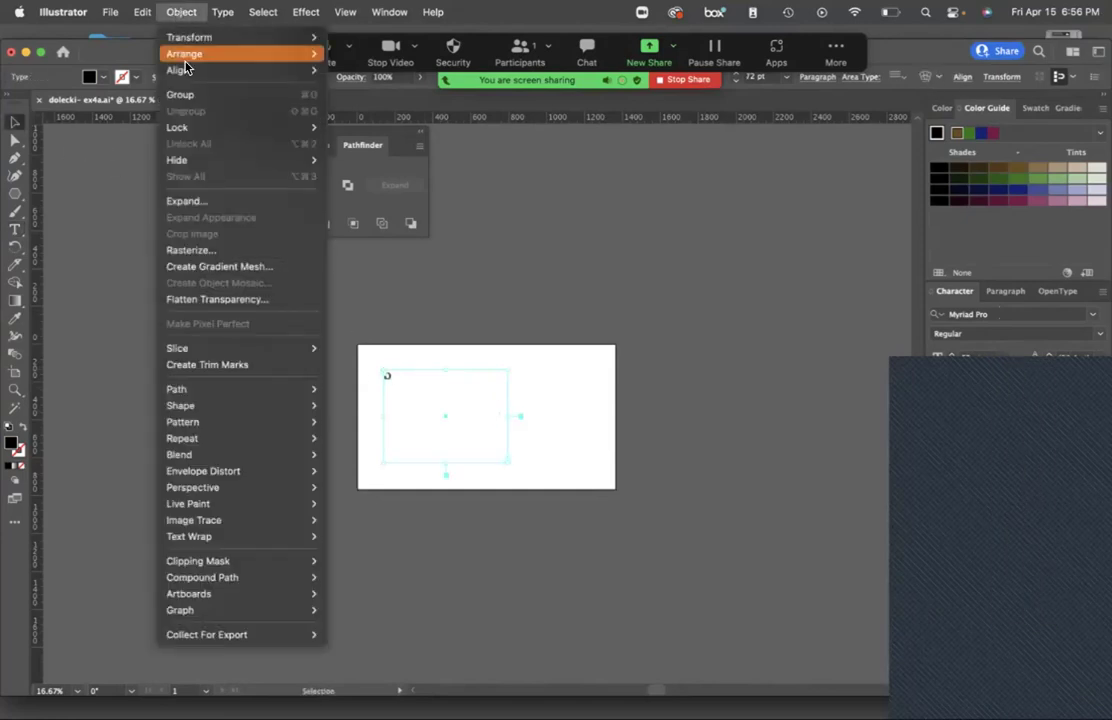
{"action": "left_click", "coordinate": [190, 199]}
{"action": "left_click", "coordinate": [597, 467]}
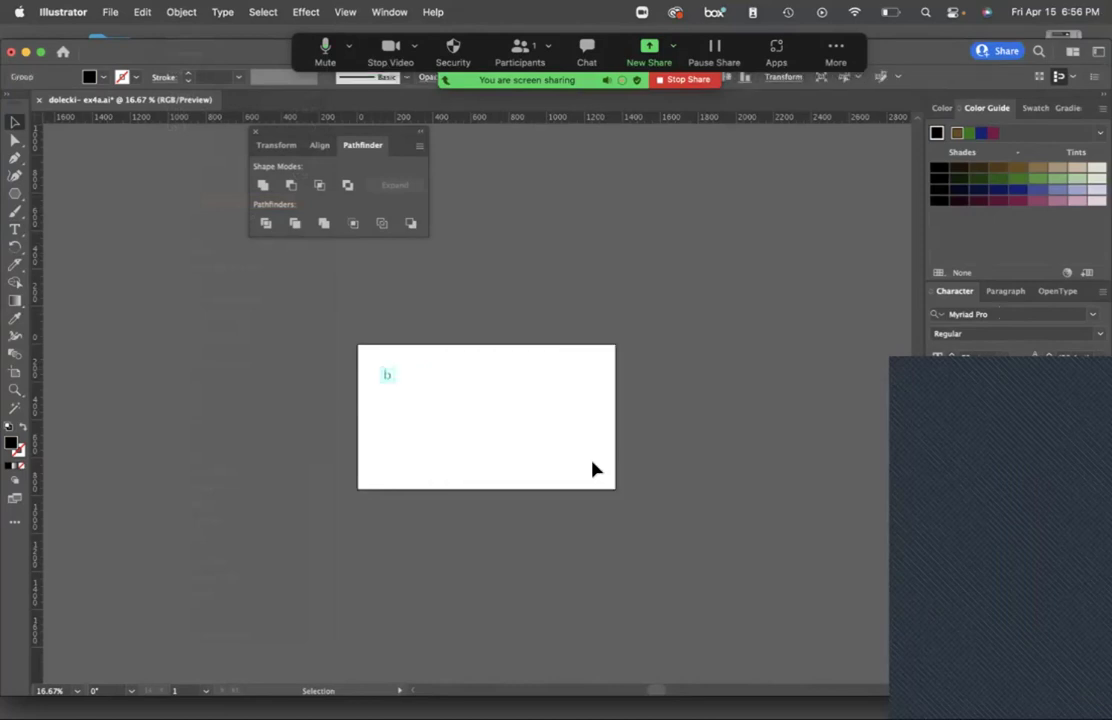
Stretch the expanded b into a large, wide letter filling much of the artboard, and deselect it.
{"action": "key", "text": "a"}
{"action": "key", "text": "super+equal"}
{"action": "key", "text": "super+equal"}
{"action": "key", "text": "super+equal"}
{"action": "key", "text": "super+equal"}
{"action": "key", "text": "super+equal"}
{"action": "key", "text": "super+equal"}
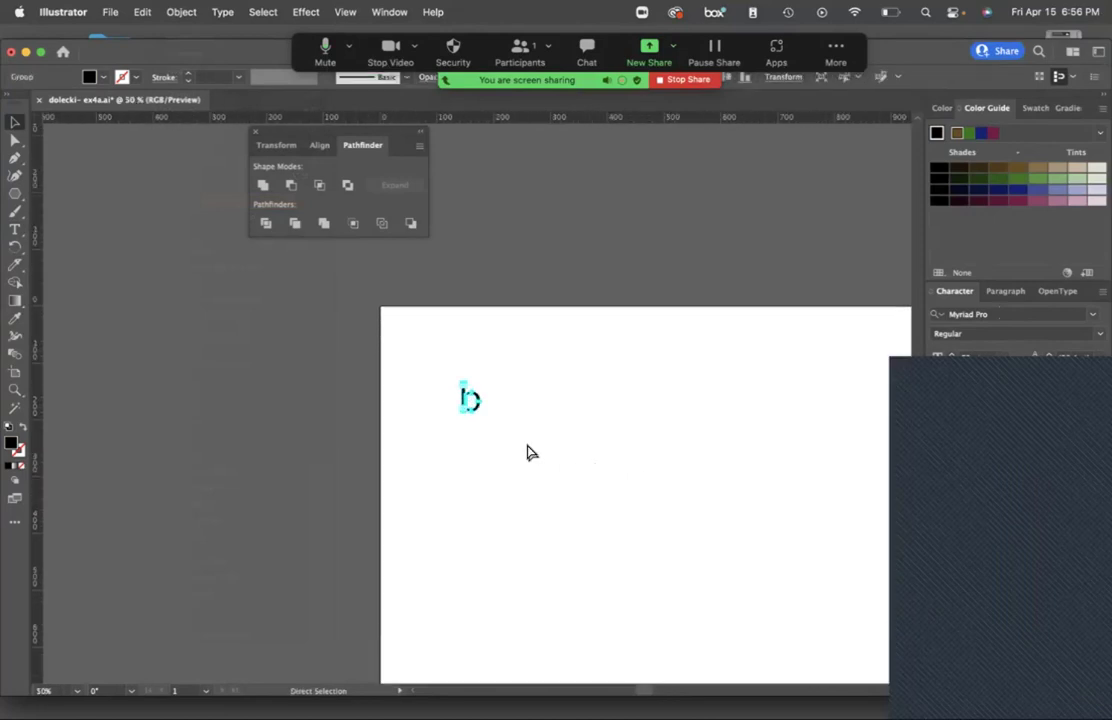
{"action": "key", "text": "v"}
{"action": "key", "text": "super+equal"}
{"action": "key", "text": "super+equal"}
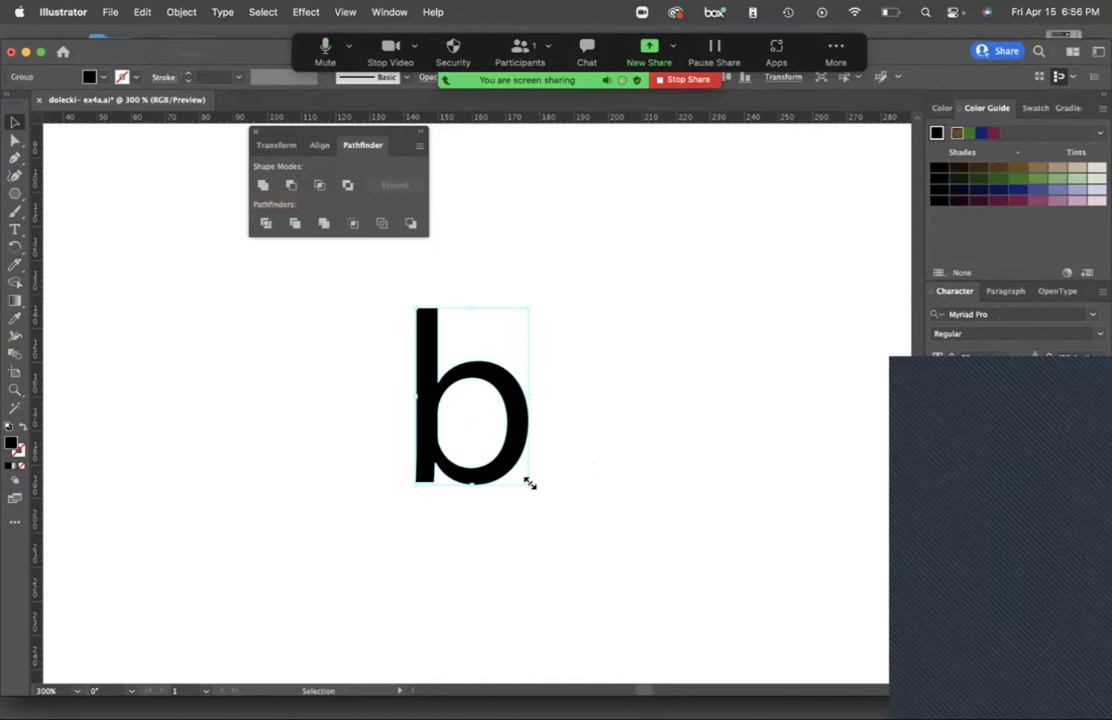
{"action": "key", "text": "super+minus"}
{"action": "key", "text": "super+minus"}
{"action": "key", "text": "super+minus"}
{"action": "key", "text": "super+minus"}
{"action": "key", "text": "super+minus"}
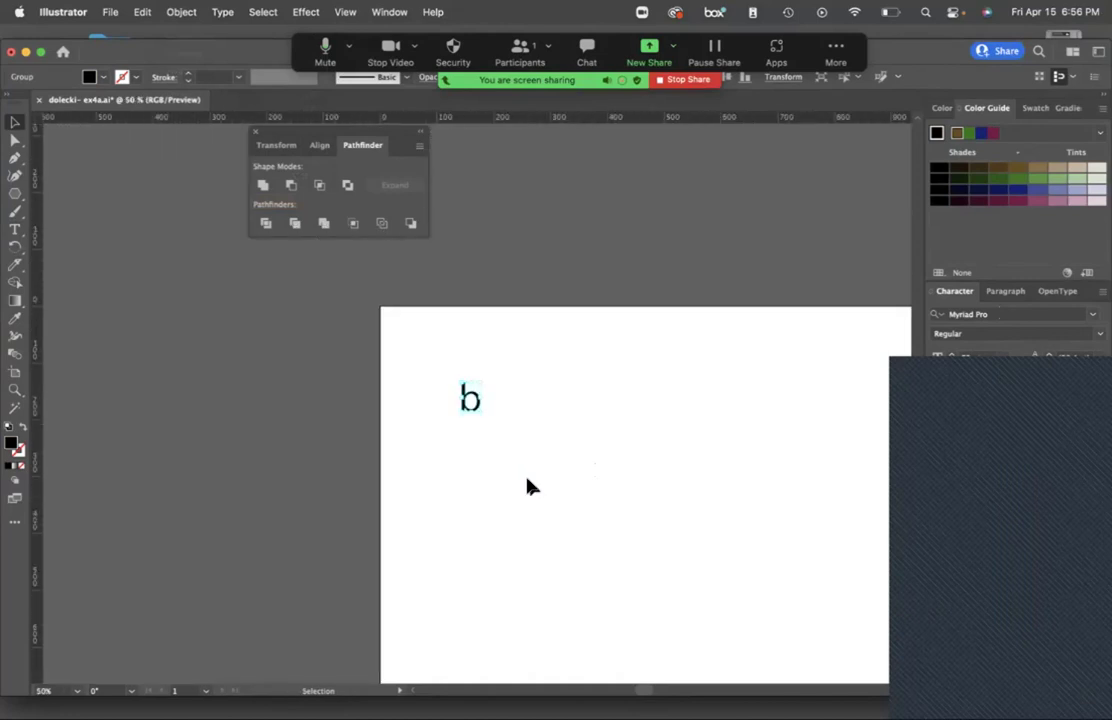
{"action": "left_click_drag", "start_coordinate": [481, 413], "coordinate": [841, 640]}
{"action": "scroll", "coordinate": [803, 612], "scroll_direction": "right", "scroll_amount": 5}
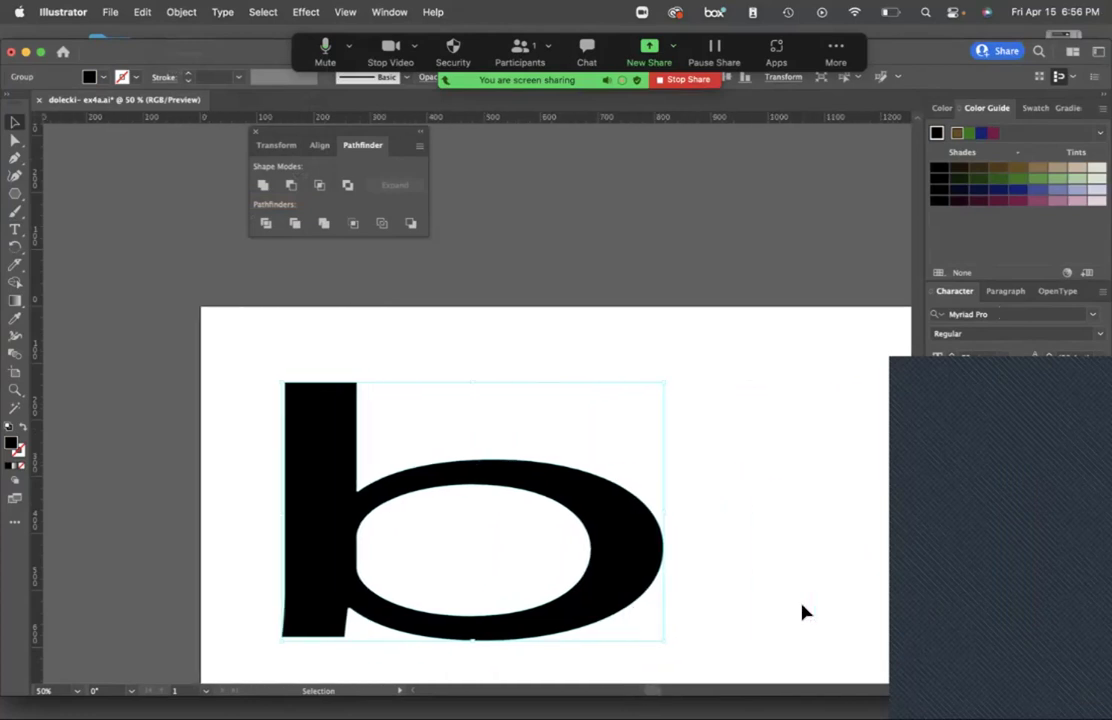
{"action": "scroll", "coordinate": [803, 612], "scroll_direction": "up", "scroll_amount": 2}
{"action": "left_click", "coordinate": [740, 355]}
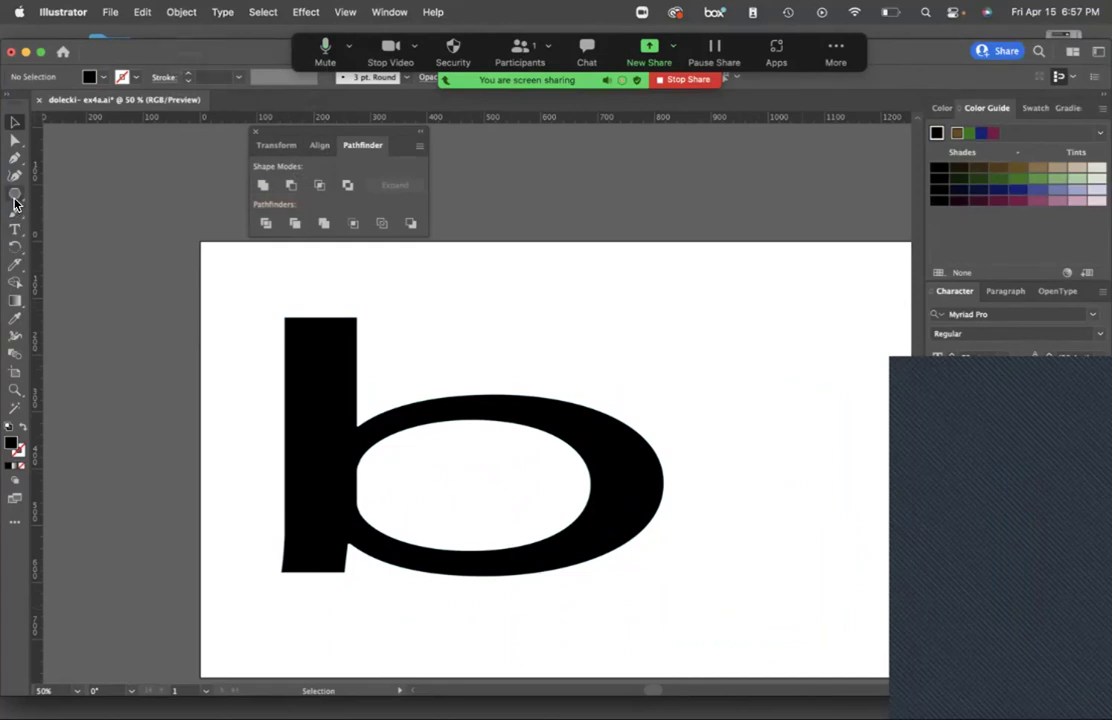
Add a text frame above the large b reading #baddemo.
{"action": "left_click", "coordinate": [14, 231]}
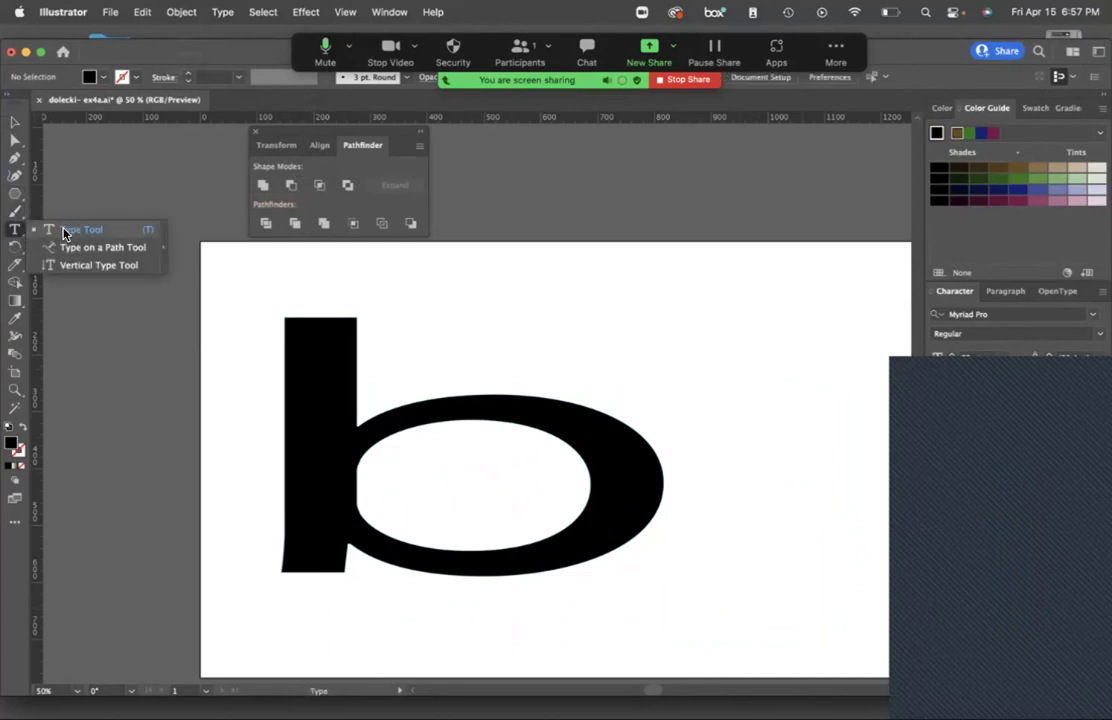
{"action": "left_click_drag", "start_coordinate": [406, 270], "coordinate": [757, 330]}
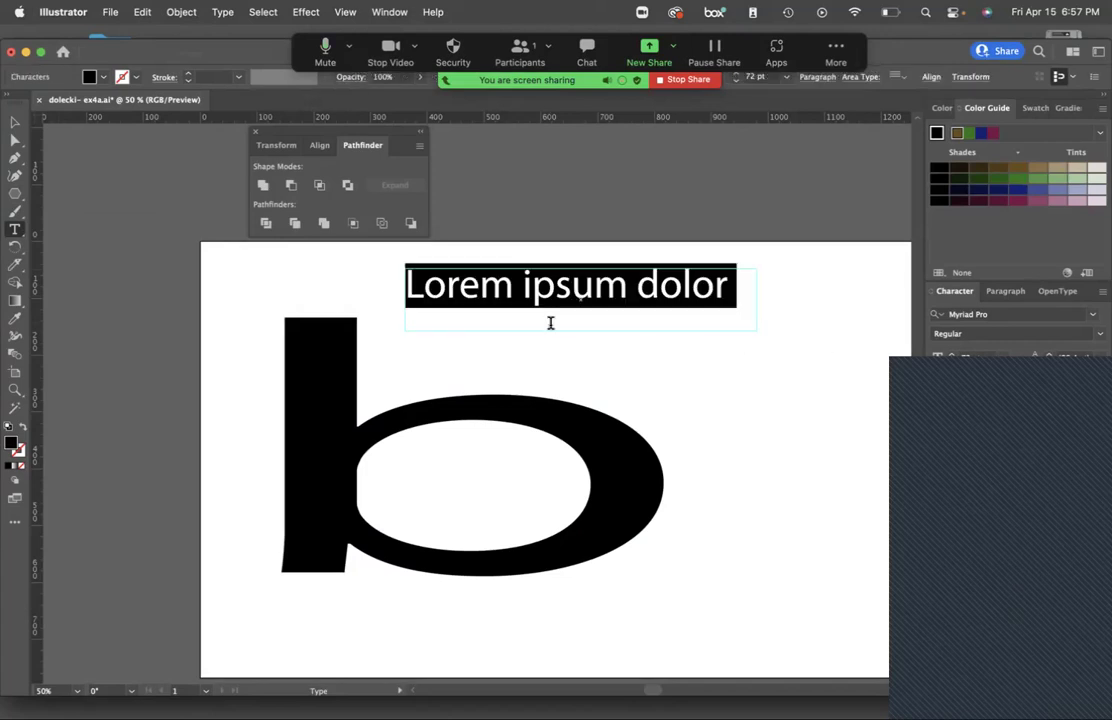
{"action": "type", "text": "fai"}
{"action": "key", "text": "BackSpace"}
{"action": "key", "text": "BackSpace"}
{"action": "key", "text": "BackSpace"}
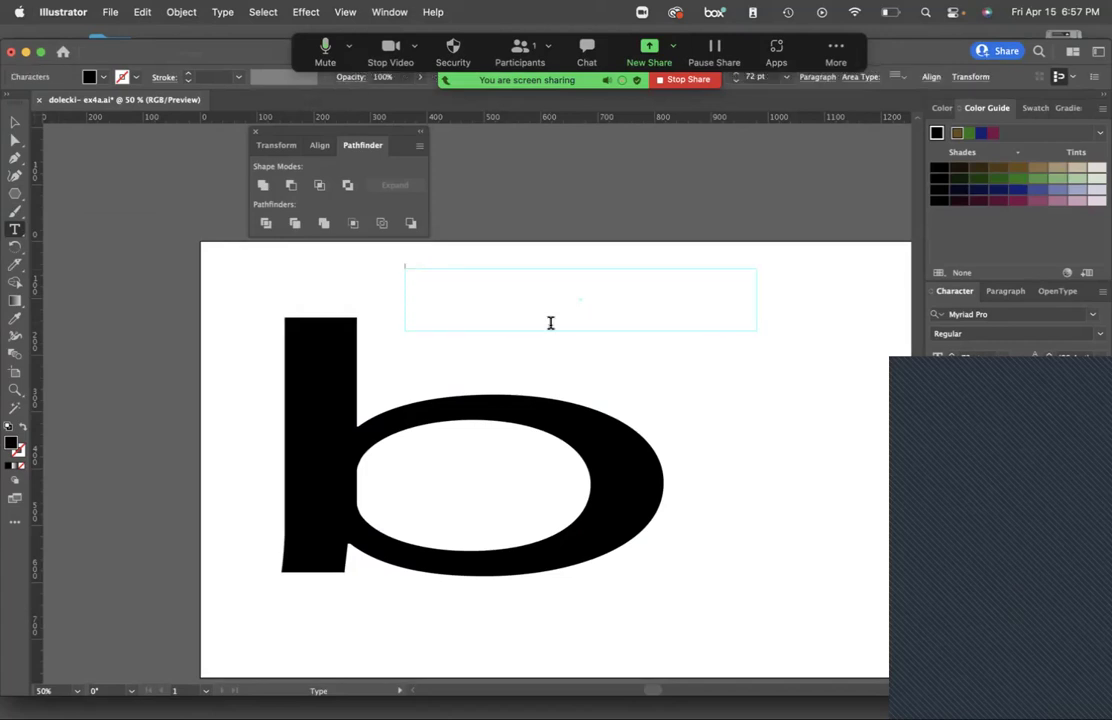
{"action": "type", "text": "#fail"}
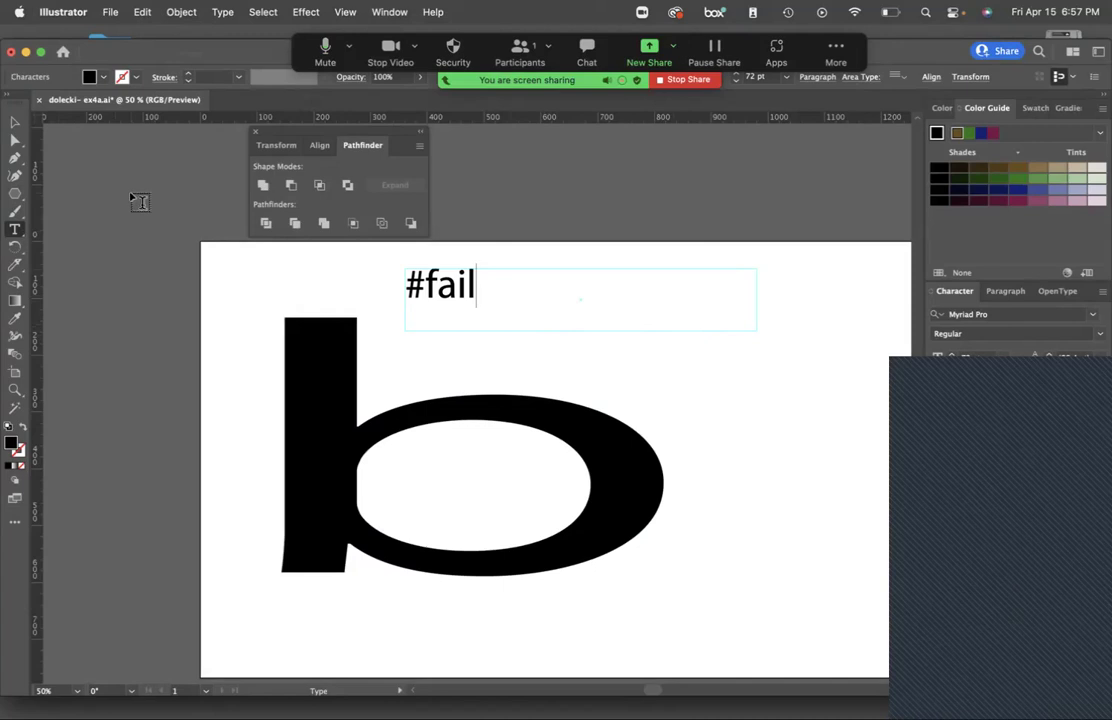
{"action": "key", "text": "BackSpace"}
{"action": "key", "text": "BackSpace"}
{"action": "key", "text": "BackSpace"}
{"action": "key", "text": "BackSpace"}
{"action": "type", "text": "bad-de"}
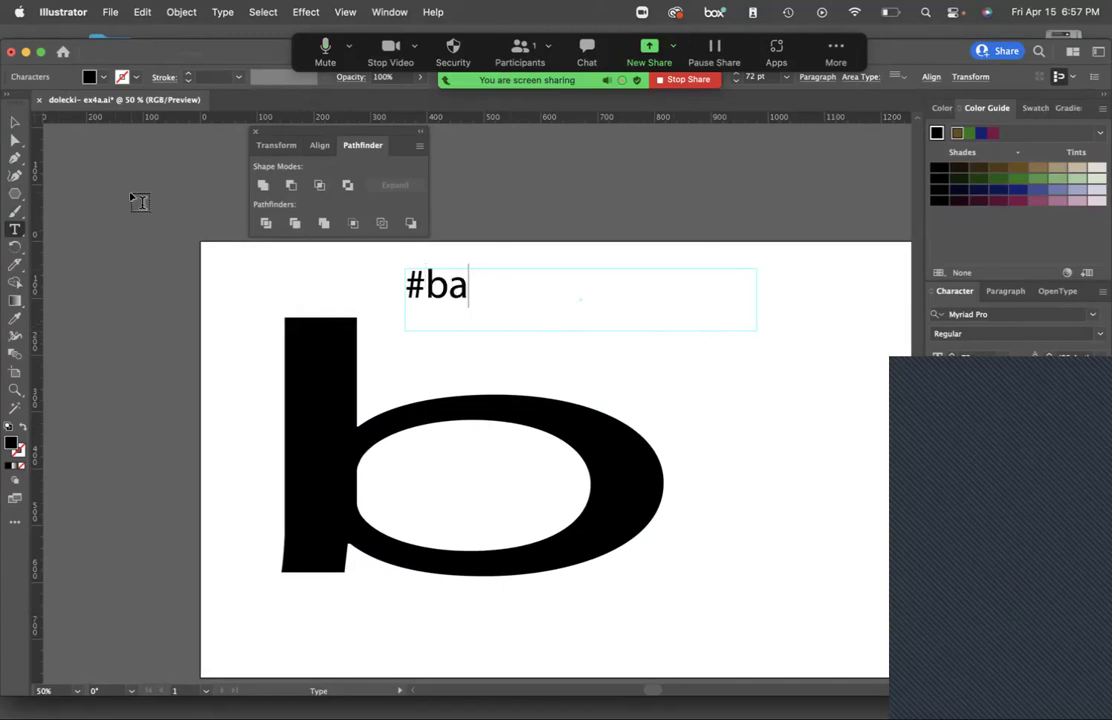
{"action": "key", "text": "BackSpace"}
{"action": "key", "text": "BackSpace"}
{"action": "key", "text": "BackSpace"}
{"action": "type", "text": "demo"}
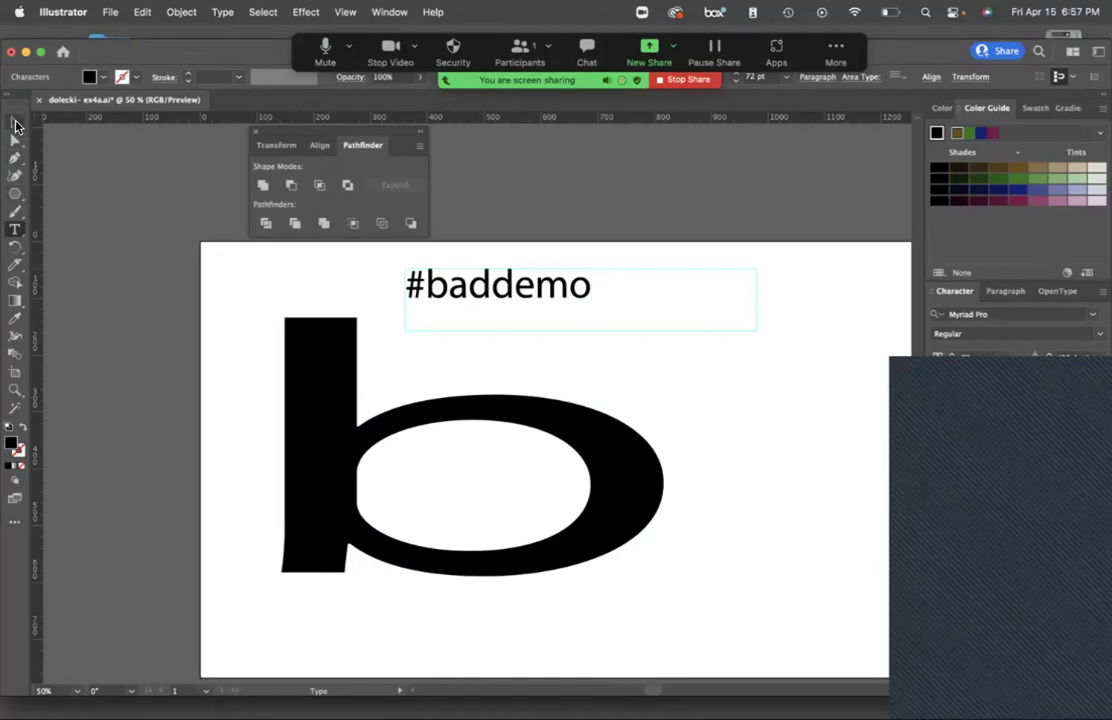
Expand the #baddemo text into shapes and fill them with green 258C25.
{"action": "left_click", "coordinate": [15, 123]}
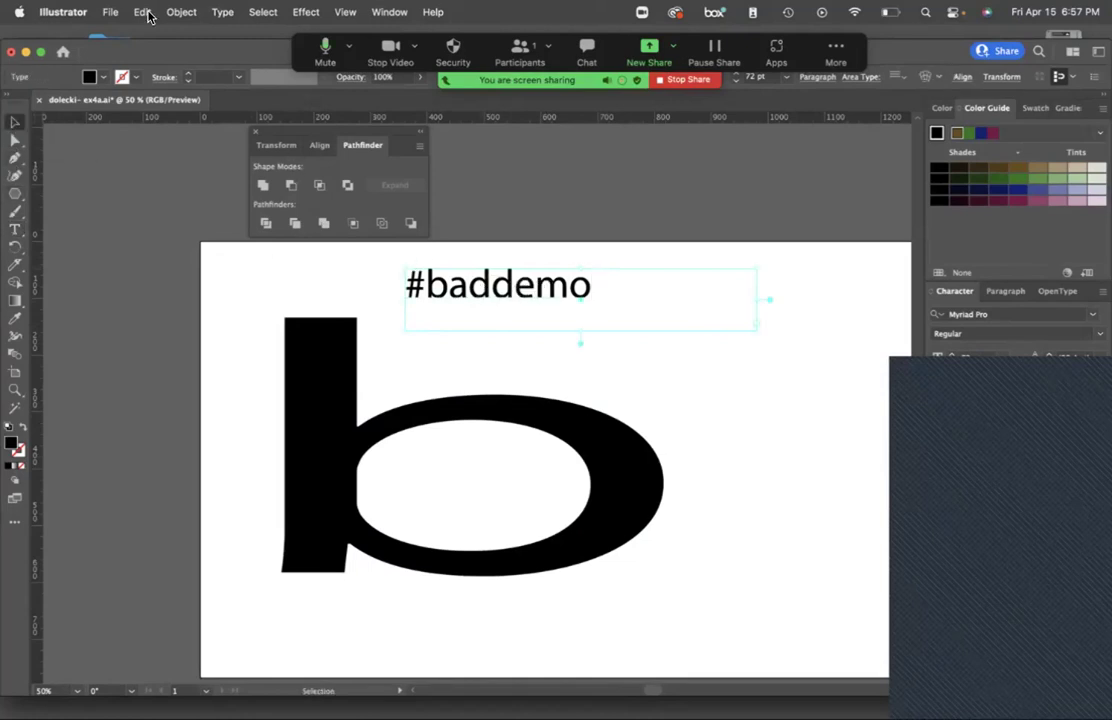
{"action": "left_click", "coordinate": [180, 11]}
{"action": "left_click", "coordinate": [206, 199]}
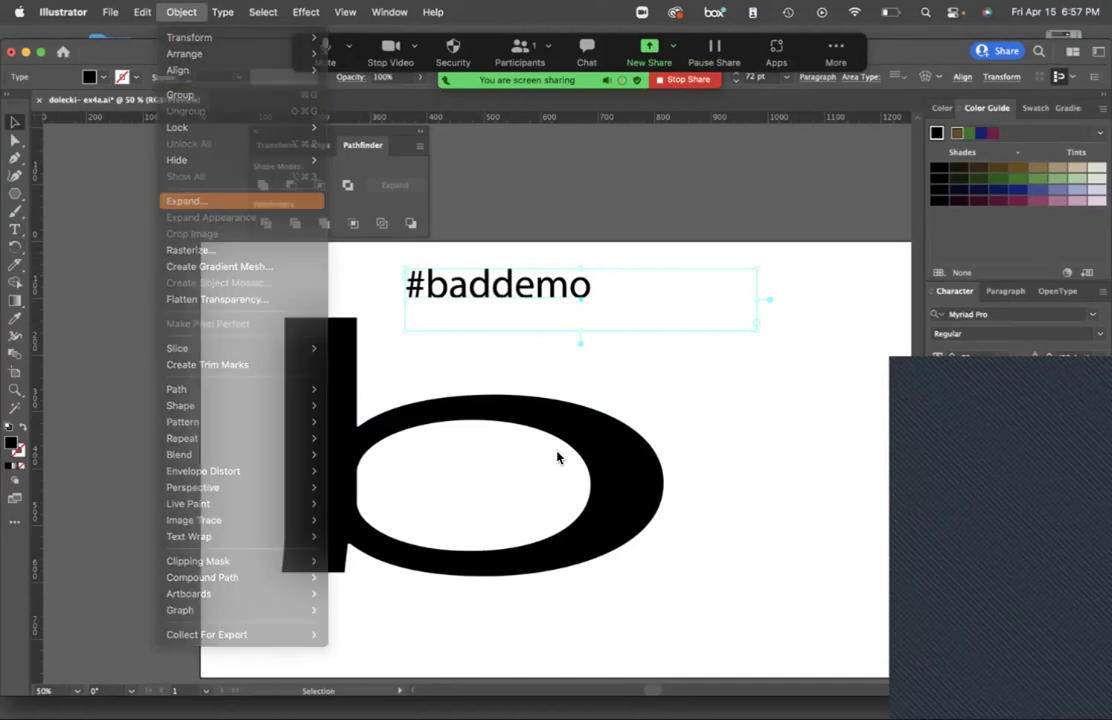
{"action": "left_click", "coordinate": [595, 465]}
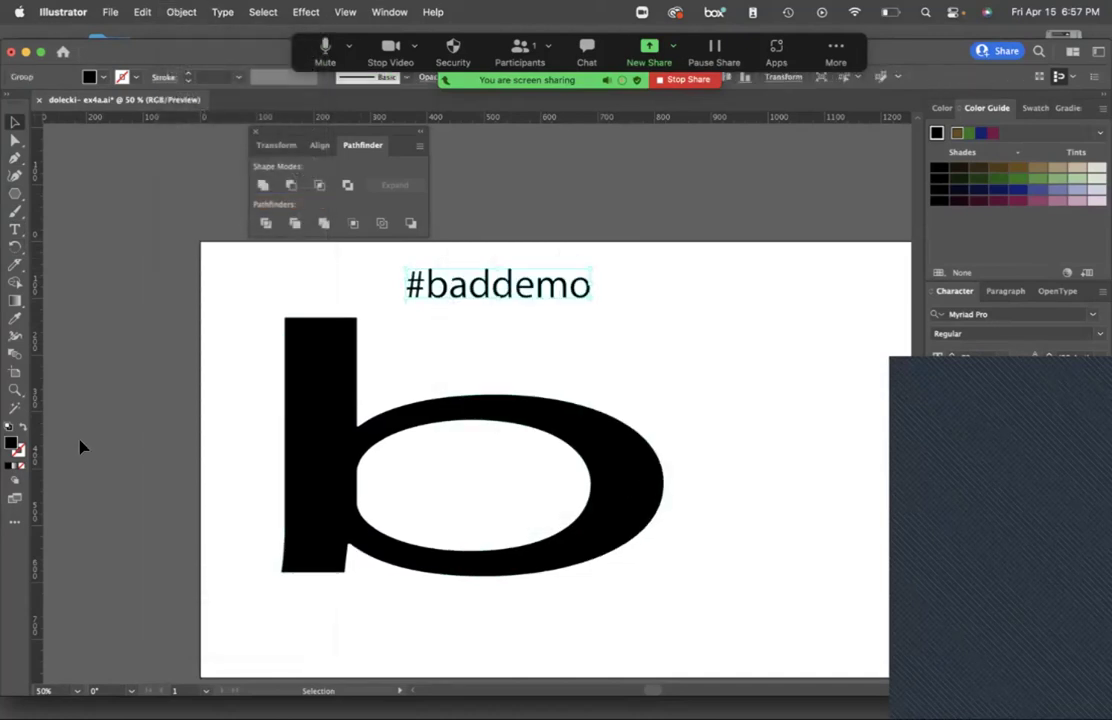
{"action": "double_click", "coordinate": [15, 445]}
{"action": "left_click", "coordinate": [727, 330]}
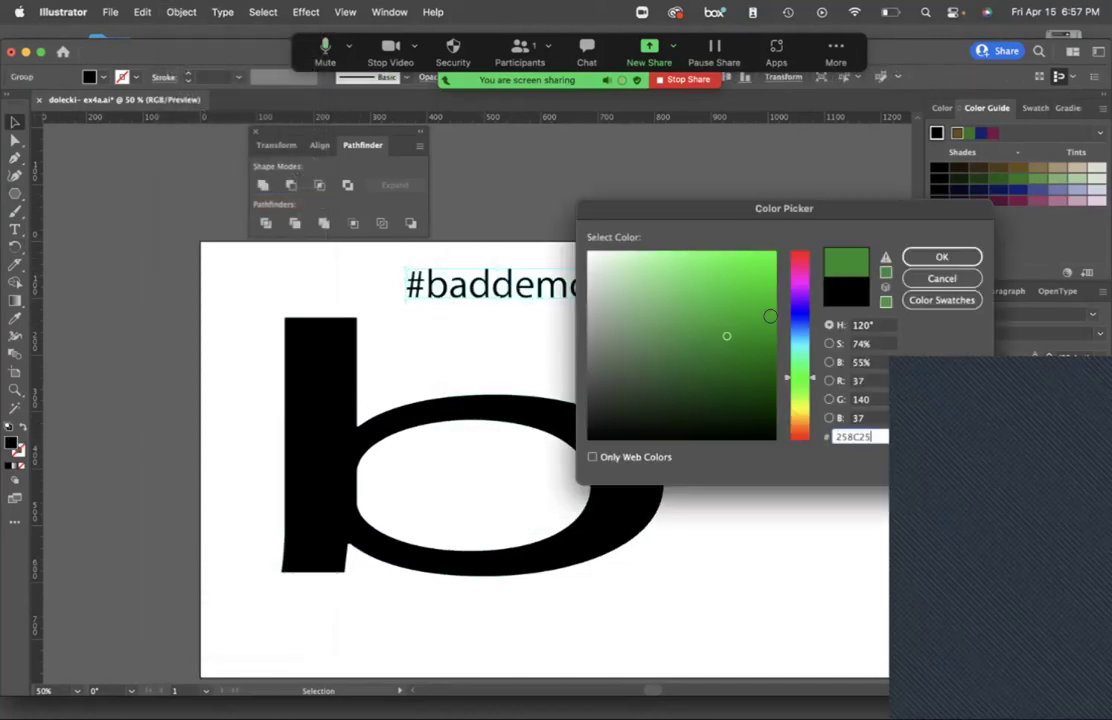
{"action": "left_click", "coordinate": [933, 258]}
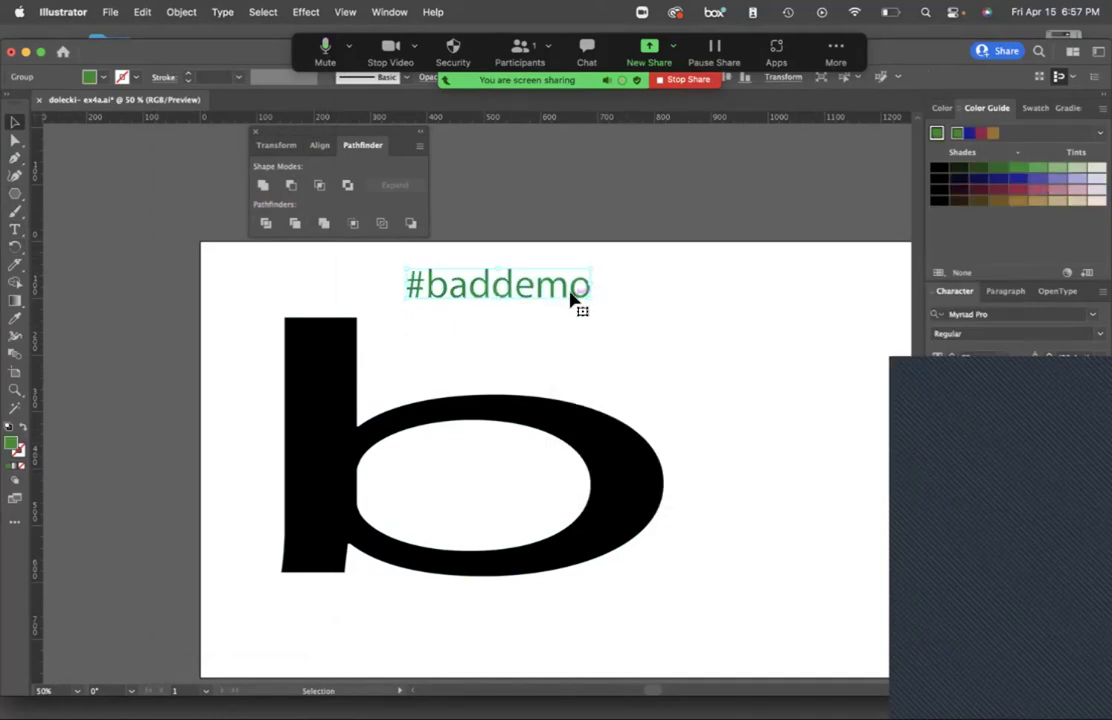
Place #baddemo vertically on the b's stem and cut it out of the letter with Pathfinder's Minus Front.
{"action": "left_click_drag", "start_coordinate": [596, 292], "coordinate": [317, 375]}
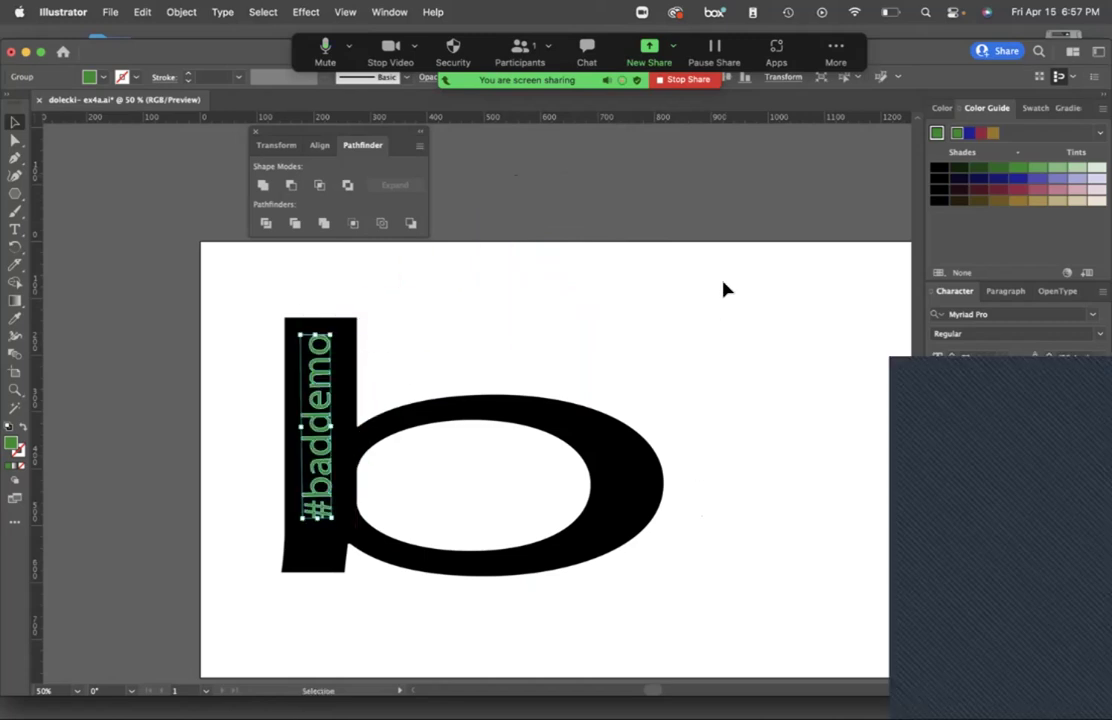
{"action": "left_click_drag", "start_coordinate": [716, 282], "coordinate": [270, 610]}
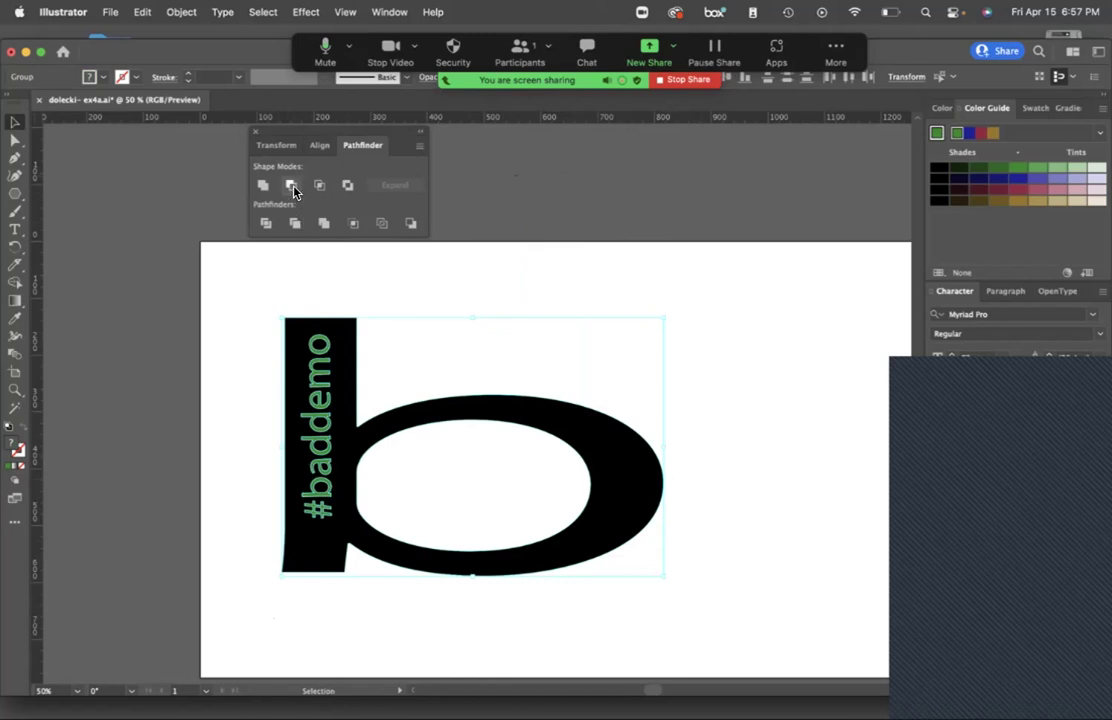
{"action": "left_click", "coordinate": [228, 295]}
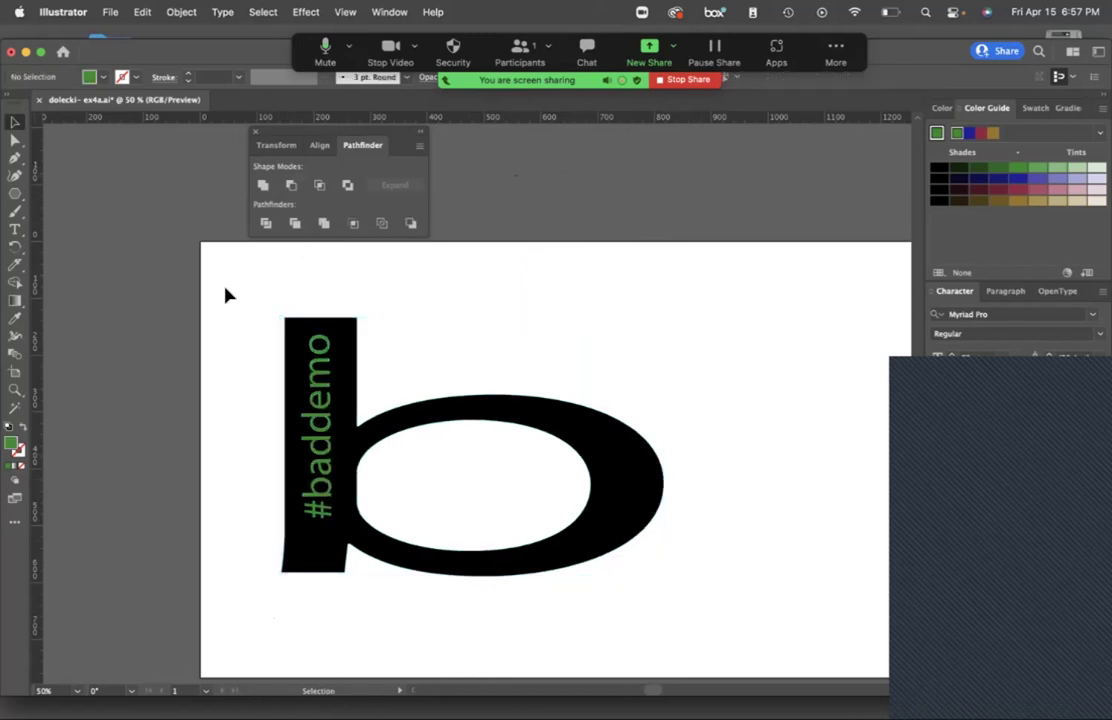
{"action": "left_click_drag", "start_coordinate": [268, 303], "coordinate": [400, 514]}
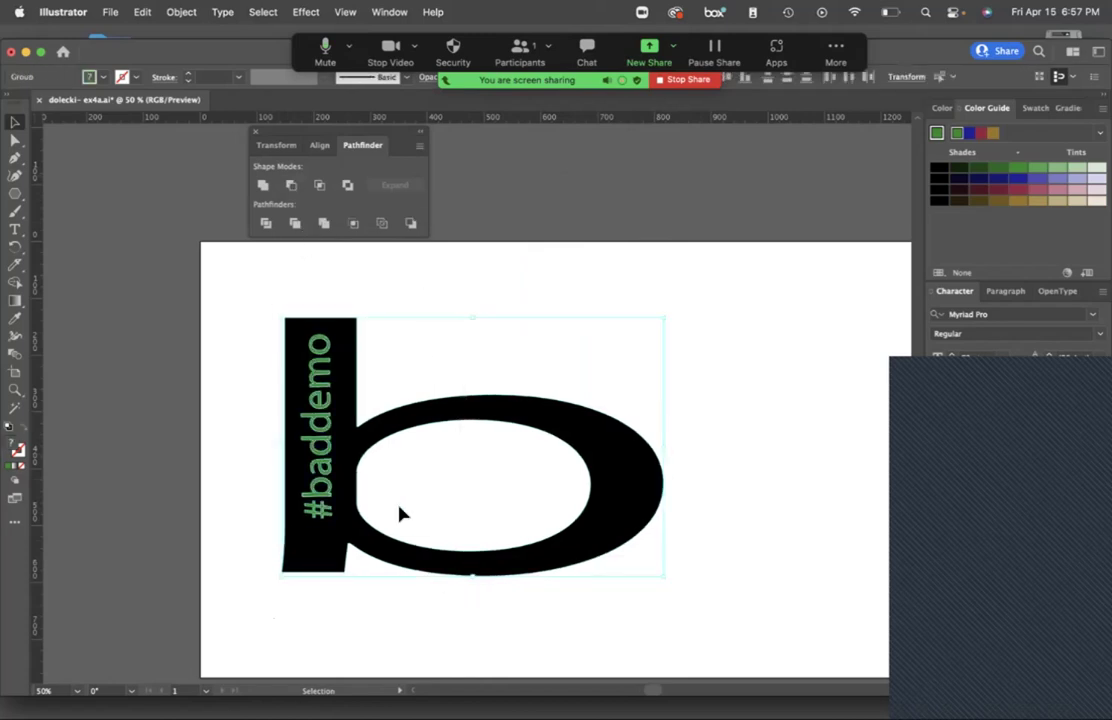
{"action": "left_click", "coordinate": [290, 191]}
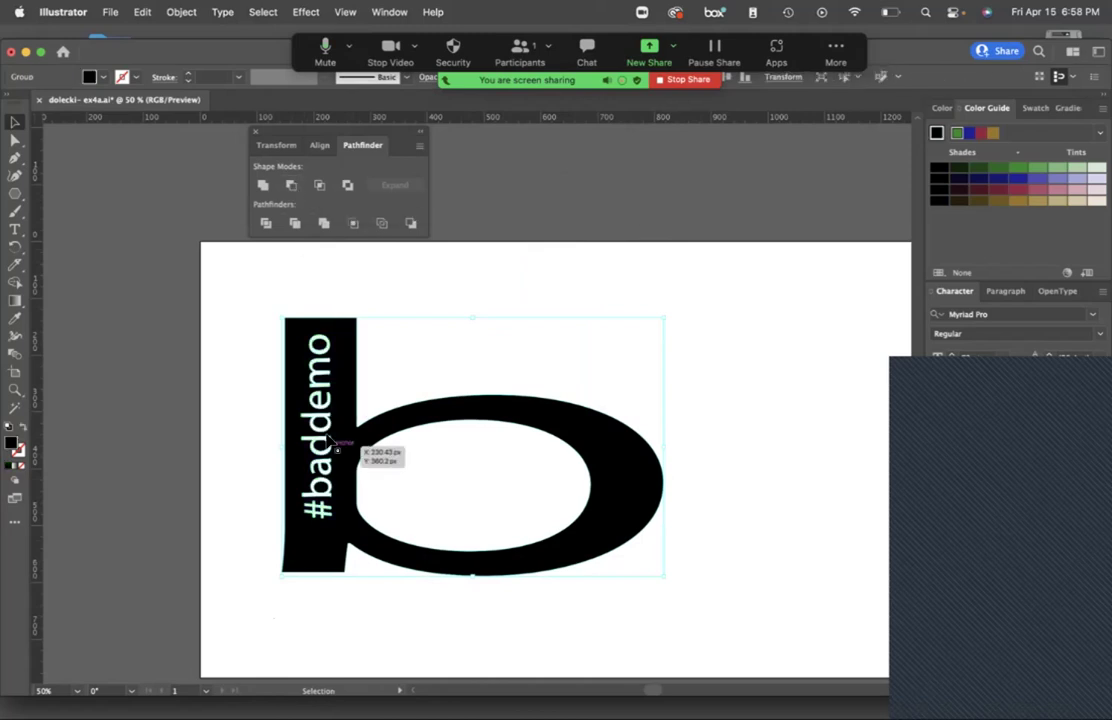
Draw a large hexagon overlapping the b and fill it with a white-to-black linear gradient.
{"action": "left_click", "coordinate": [15, 196]}
{"action": "left_click_drag", "start_coordinate": [213, 298], "coordinate": [437, 575]}
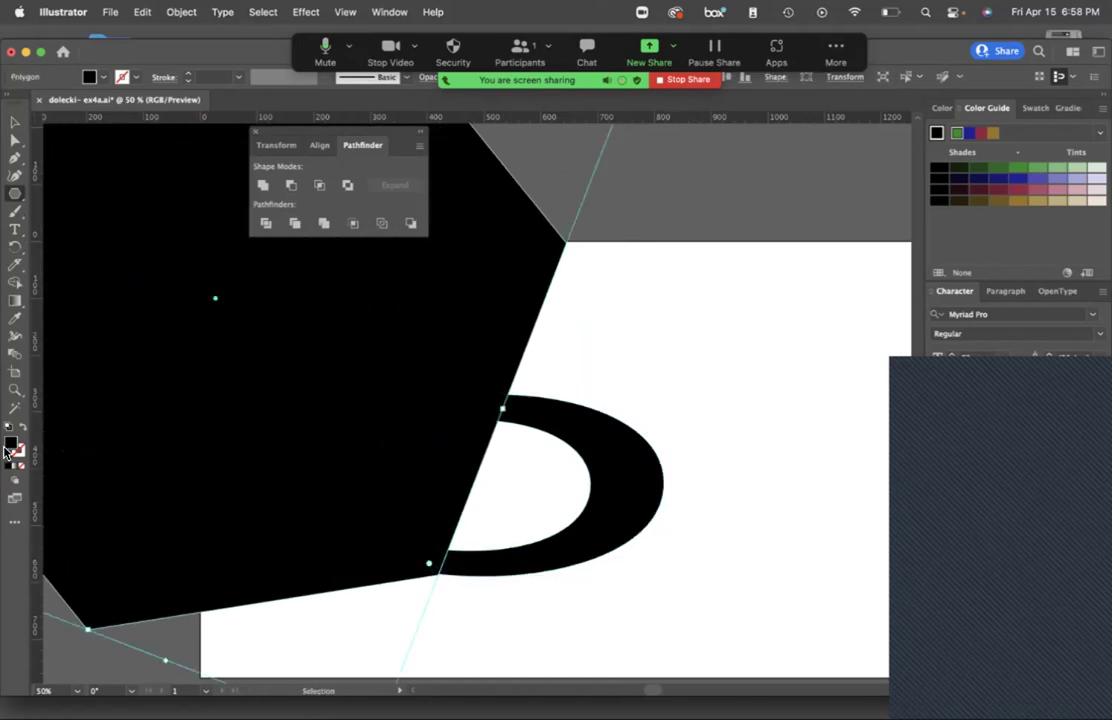
{"action": "left_click", "coordinate": [15, 300]}
{"action": "left_click", "coordinate": [101, 294]}
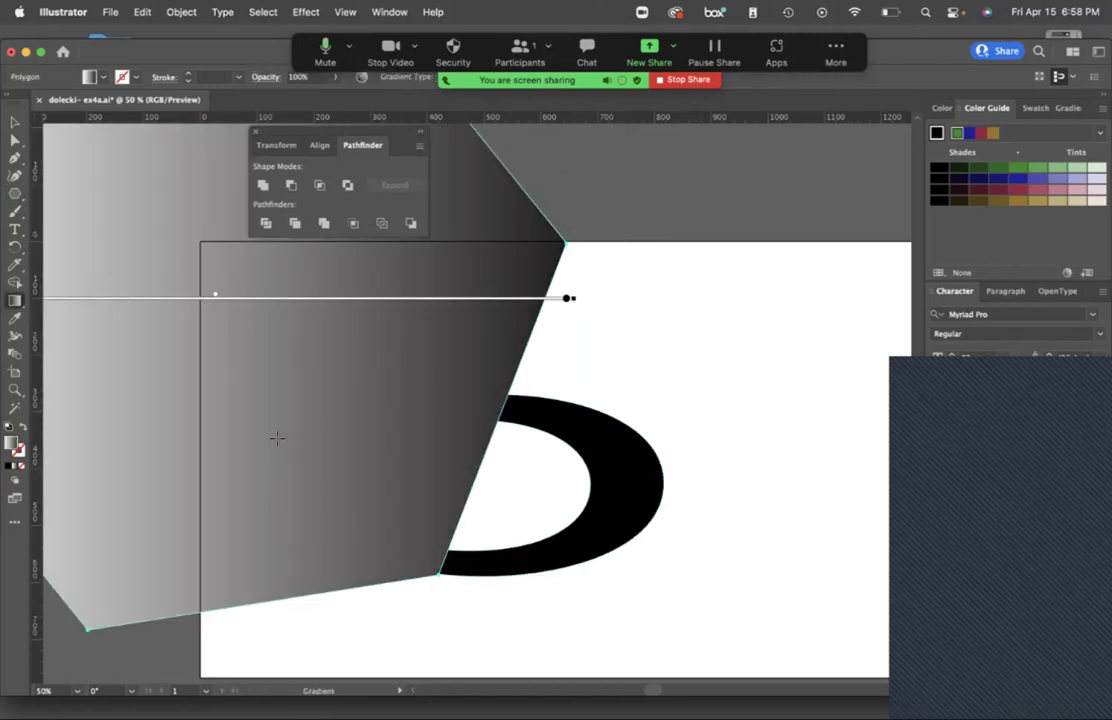
Send the gradient hexagon behind the b and review the Arrange options.
{"action": "key", "text": "ctrl+shift+bracketleft"}
{"action": "key", "text": "ctrl"}
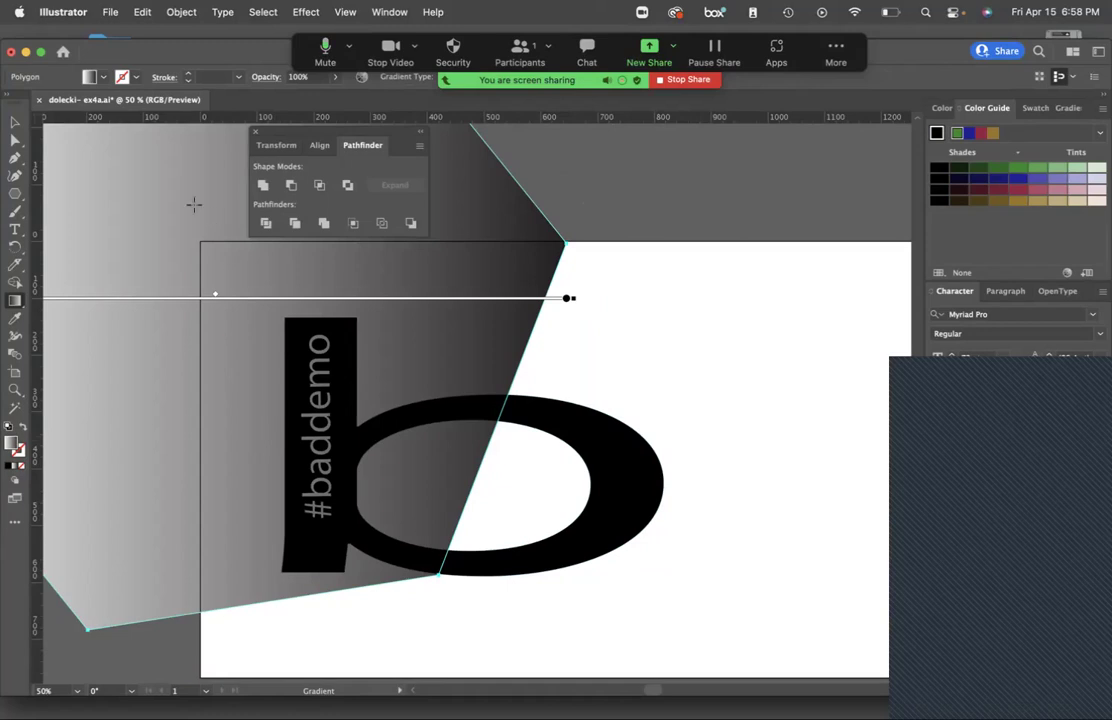
{"action": "left_click", "coordinate": [183, 12]}
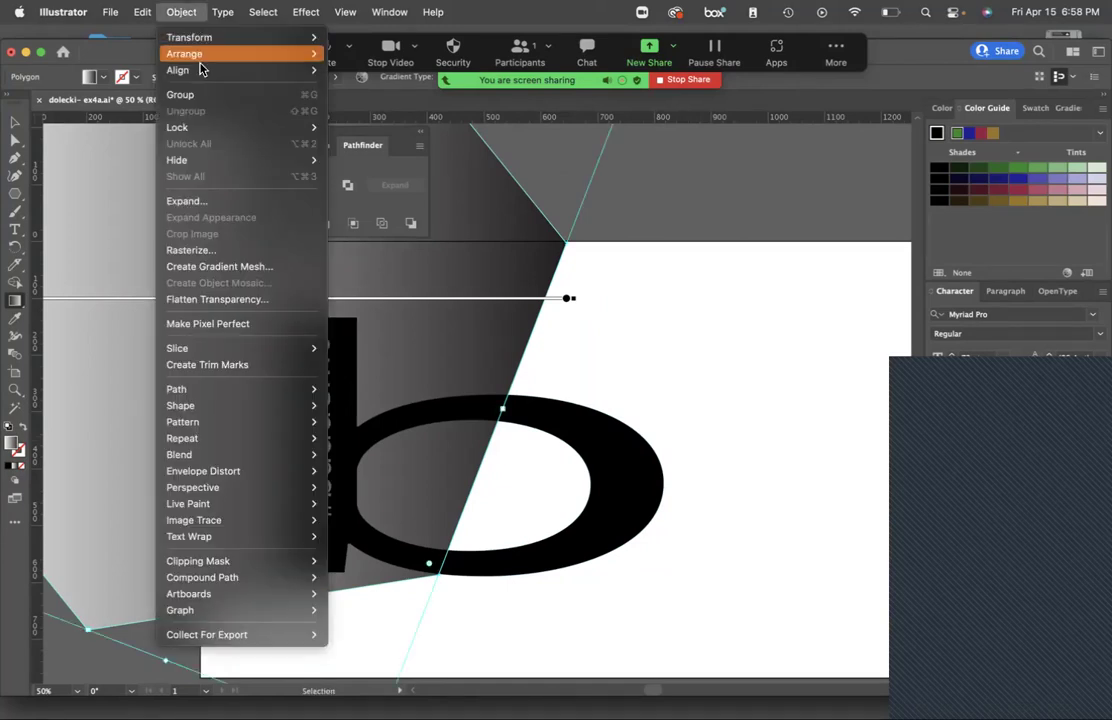
{"action": "mouse_move", "coordinate": [204, 58]}
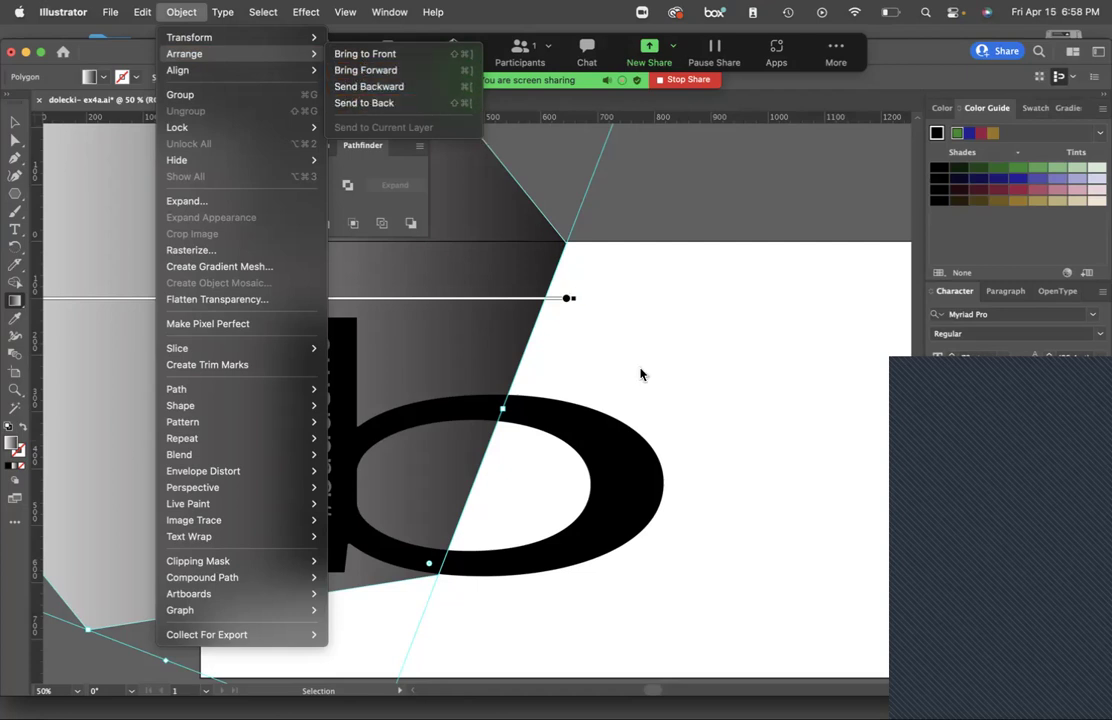
{"action": "left_click", "coordinate": [734, 472]}
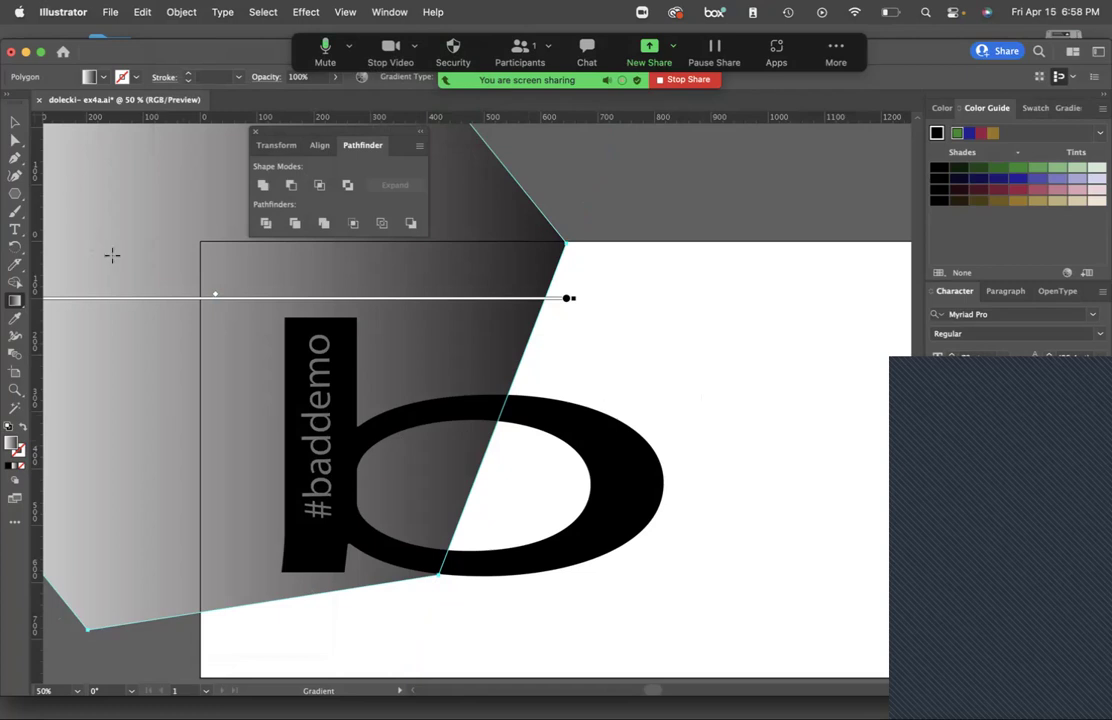
{"action": "key", "text": "super+minus"}
{"action": "key", "text": "super+minus"}
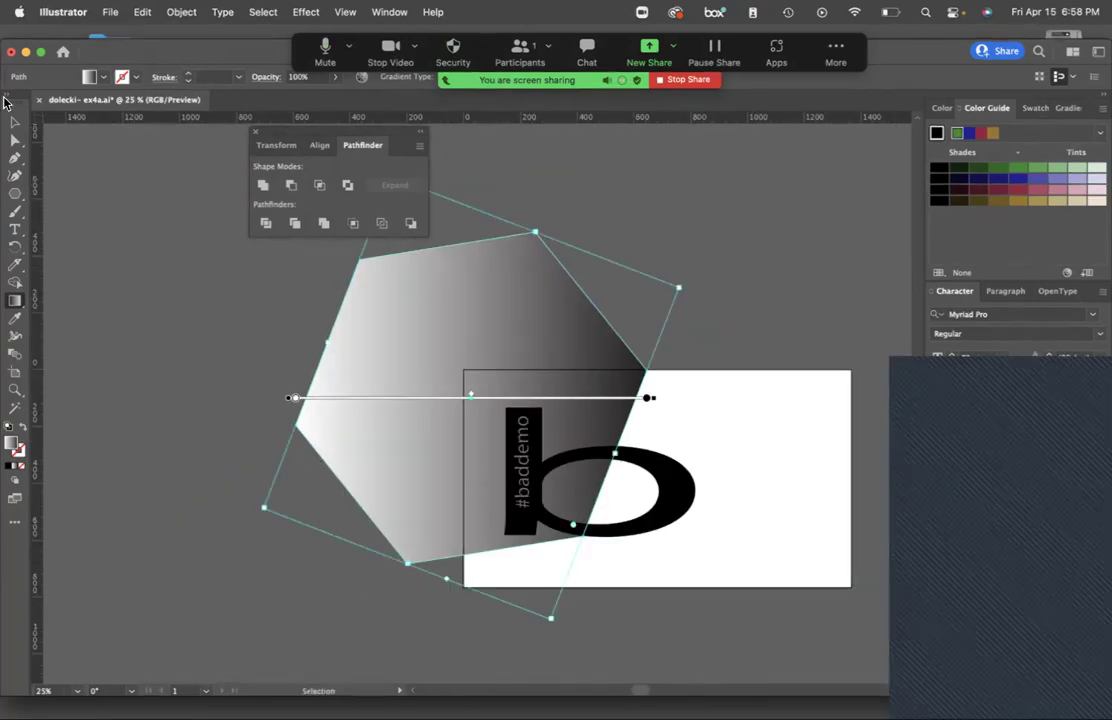
Shrink the gradient hexagon and move it behind the #baddemo cutout in the b's stem.
{"action": "left_click", "coordinate": [15, 121]}
{"action": "left_click_drag", "start_coordinate": [262, 510], "coordinate": [577, 304]}
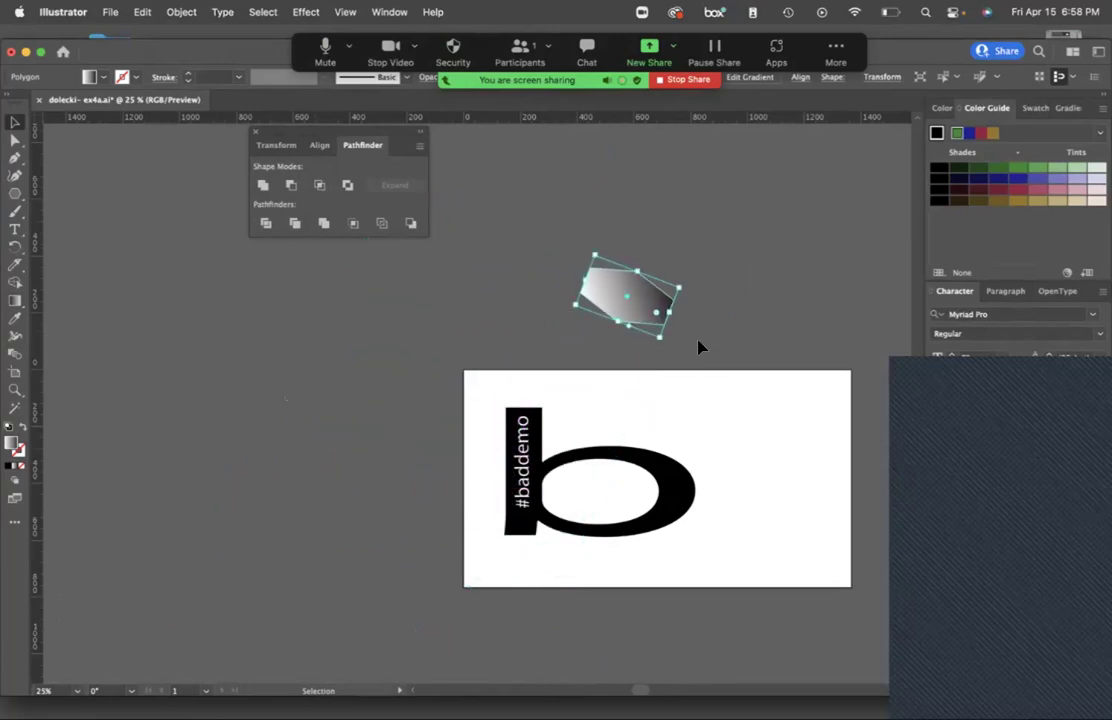
{"action": "left_click_drag", "start_coordinate": [659, 341], "coordinate": [518, 480]}
{"action": "left_click", "coordinate": [548, 545]}
{"action": "key", "text": "super+equal"}
{"action": "key", "text": "super+equal"}
{"action": "key", "text": "super+equal"}
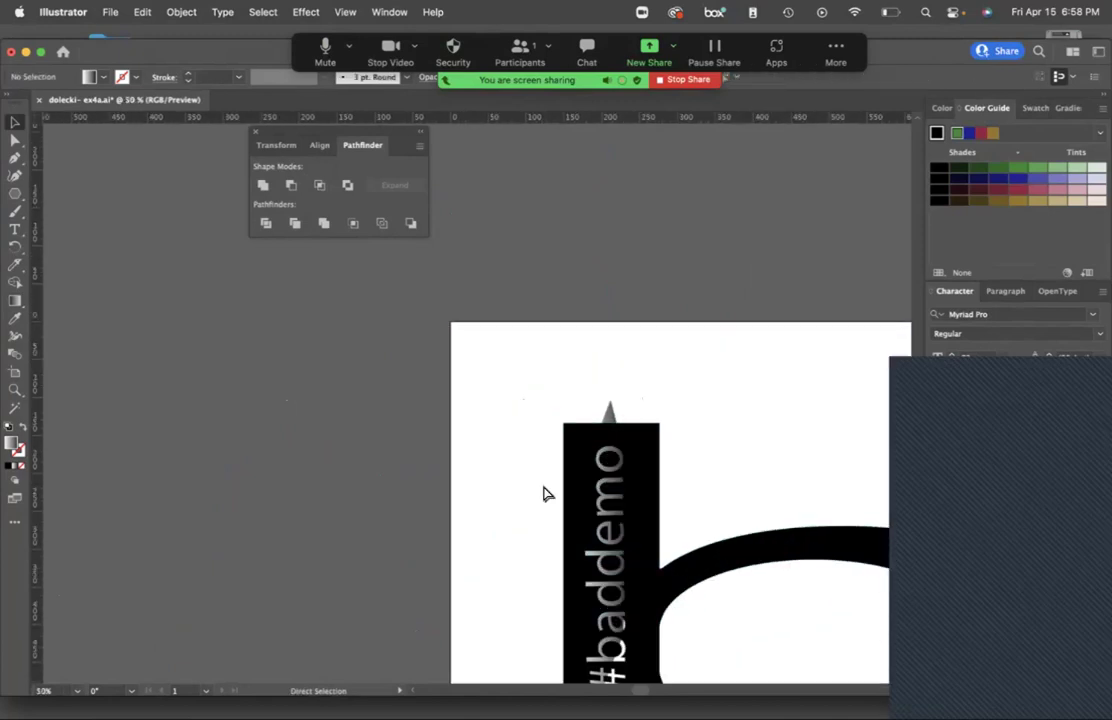
Reorient the gradient hexagon diagonally behind the b's stem to change how the gradient shows through #baddemo.
{"action": "scroll", "coordinate": [650, 600], "scroll_direction": "down", "scroll_amount": 3}
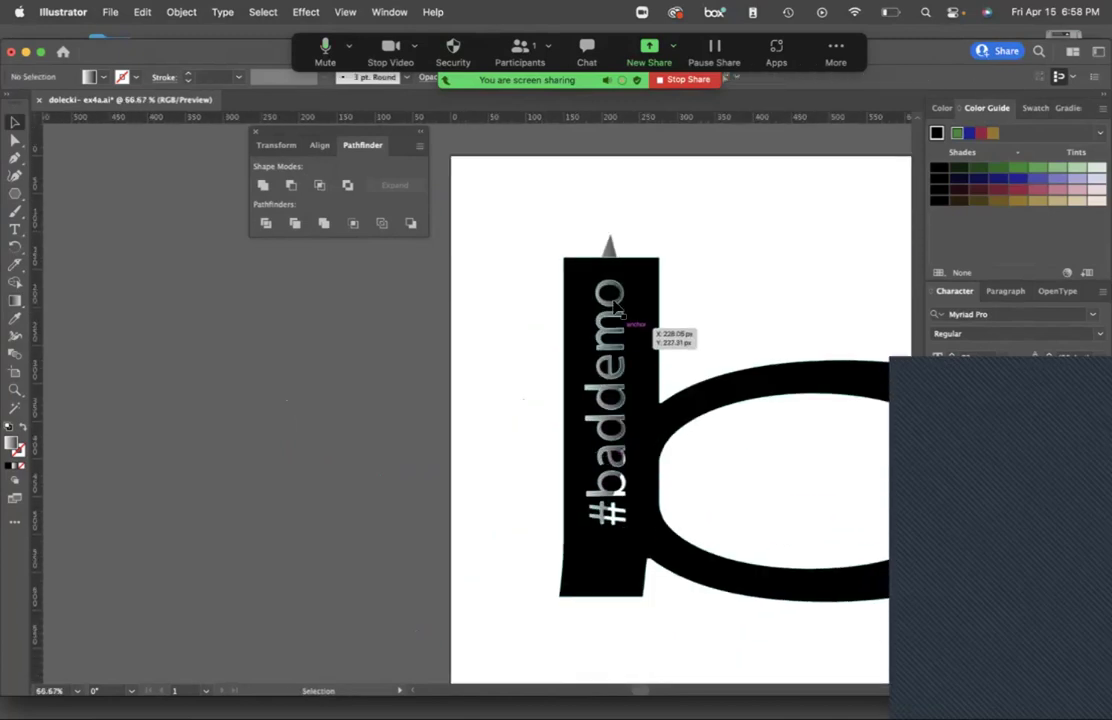
{"action": "left_click_drag", "start_coordinate": [607, 255], "coordinate": [600, 225]}
{"action": "left_click_drag", "start_coordinate": [515, 360], "coordinate": [625, 355]}
{"action": "left_click", "coordinate": [474, 362]}
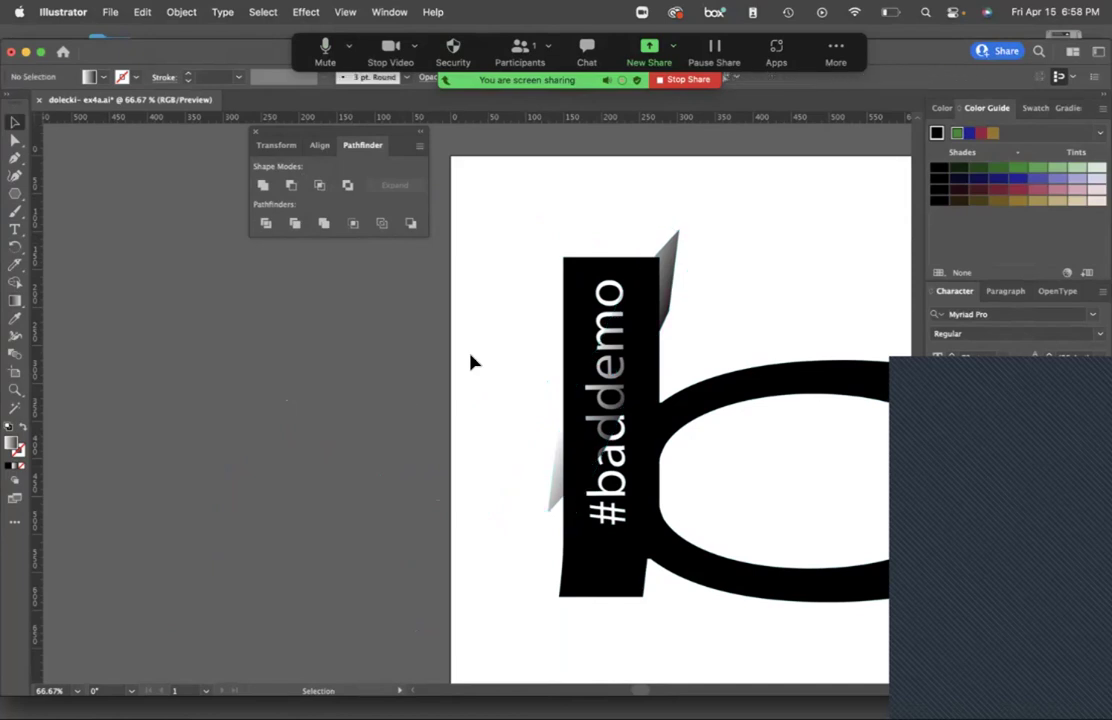
{"action": "scroll", "coordinate": [474, 362], "scroll_direction": "down", "scroll_amount": 5}
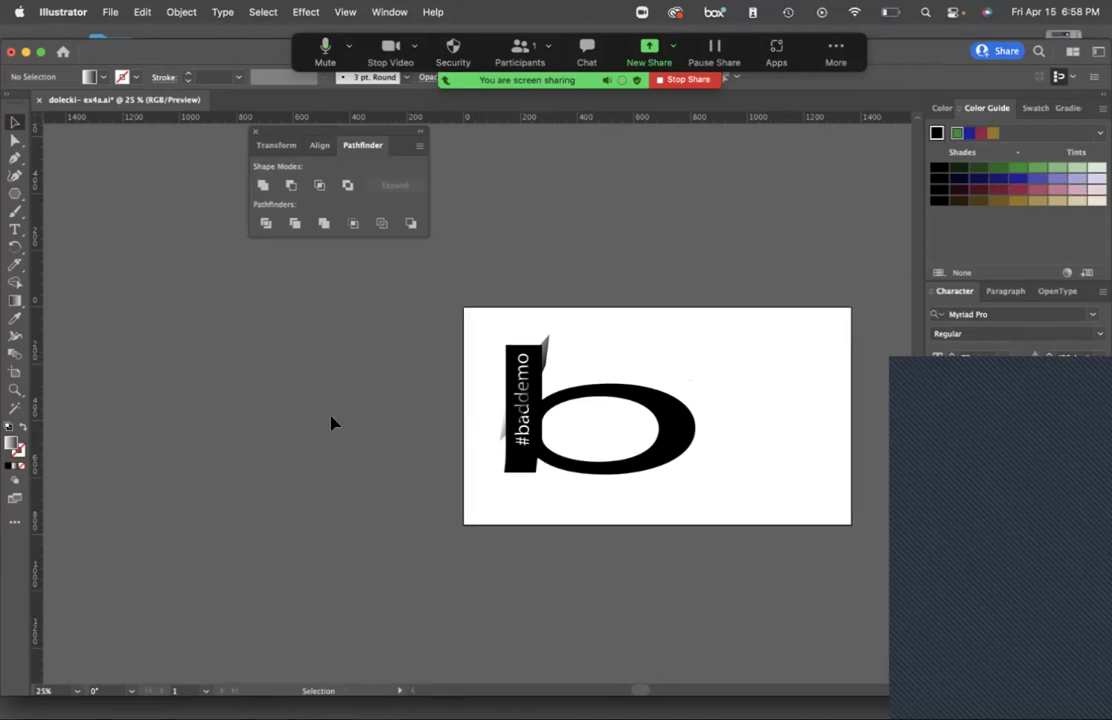
{"action": "scroll", "coordinate": [351, 434], "scroll_direction": "right", "scroll_amount": 2}
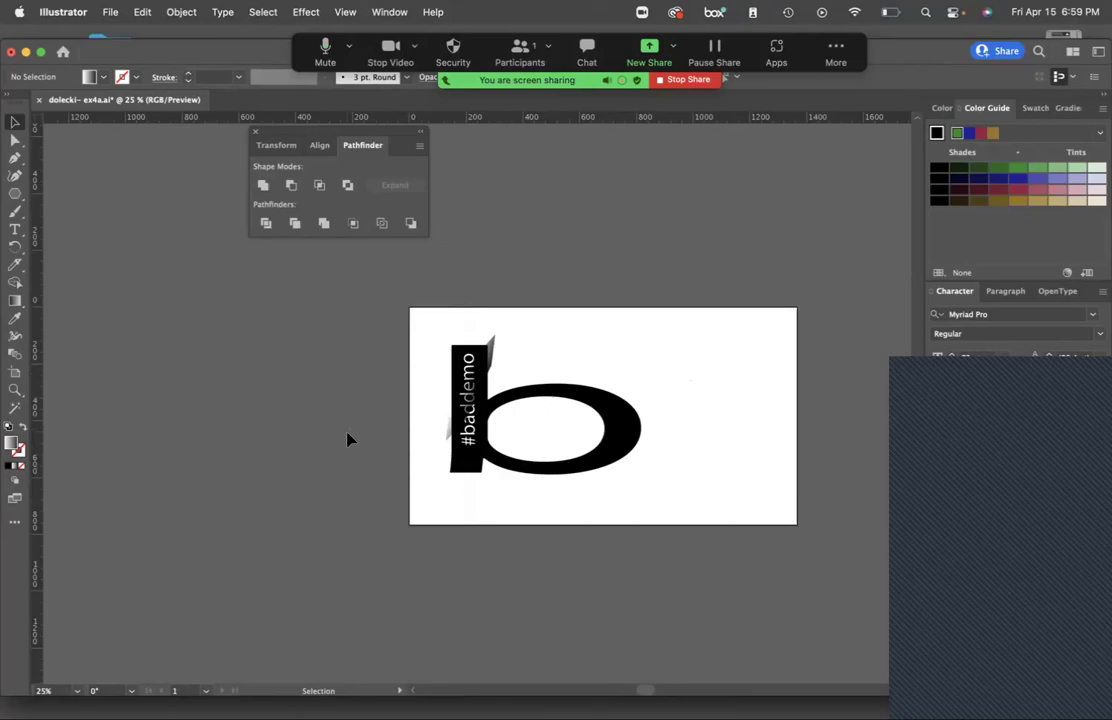
Switch to Safari and search DuckDuckGo images for clown.
{"action": "key", "text": "ctrl+Up"}
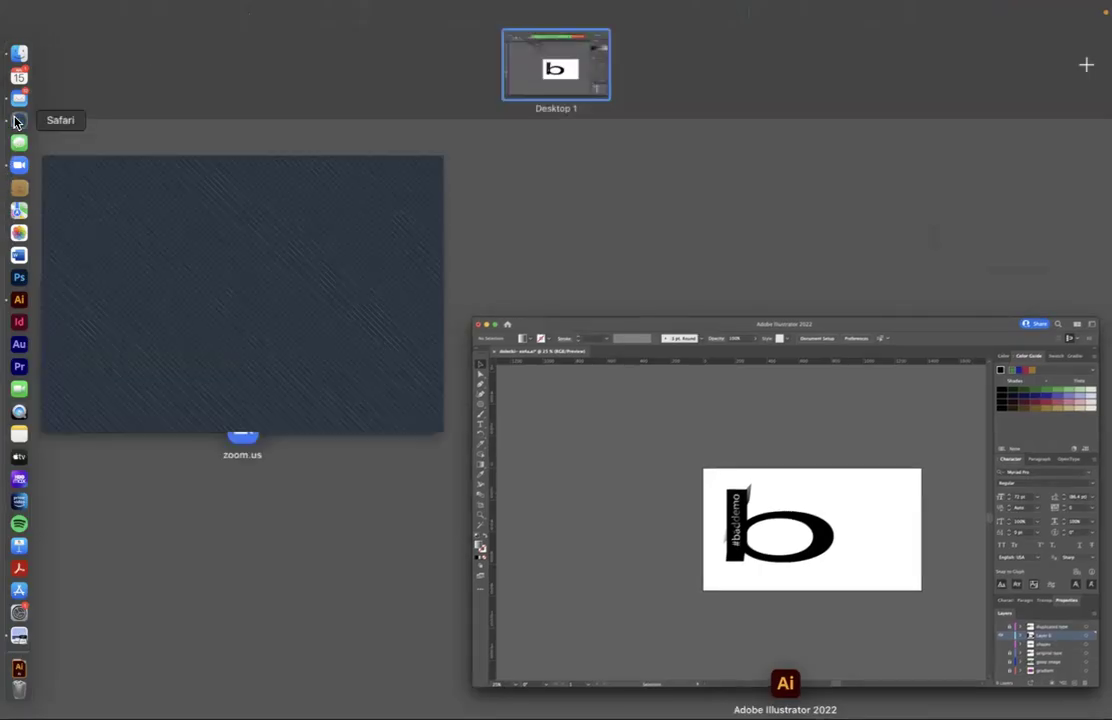
{"action": "left_click", "coordinate": [660, 112]}
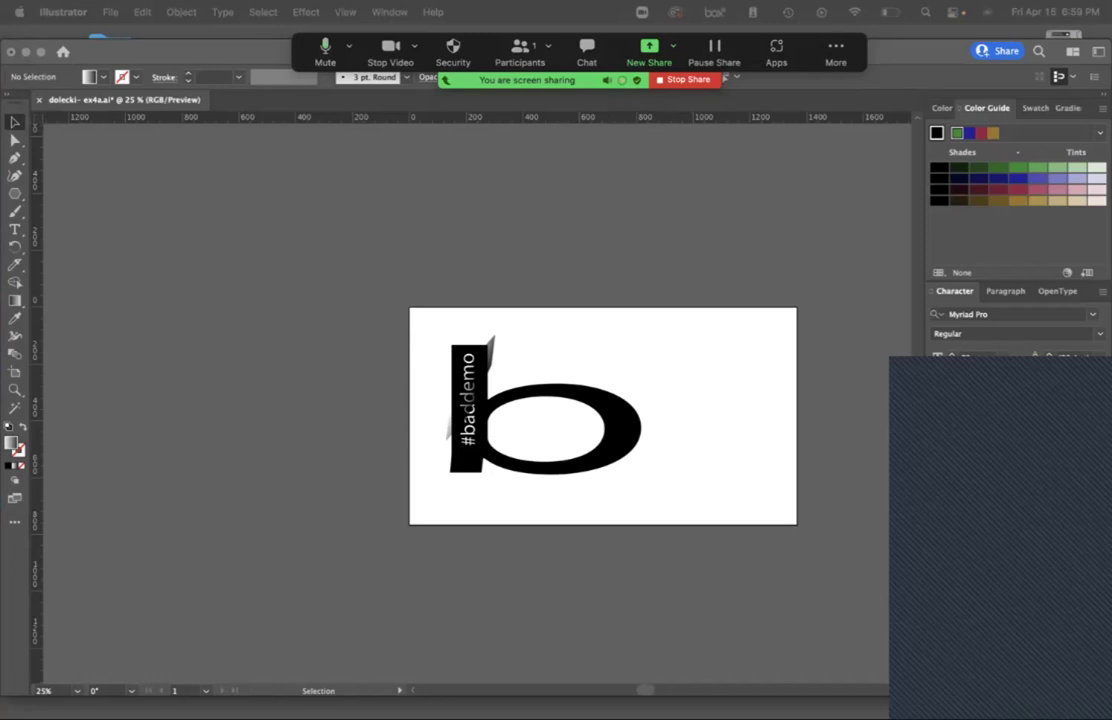
{"action": "key", "text": "super+Tab"}
{"action": "left_click", "coordinate": [670, 216]}
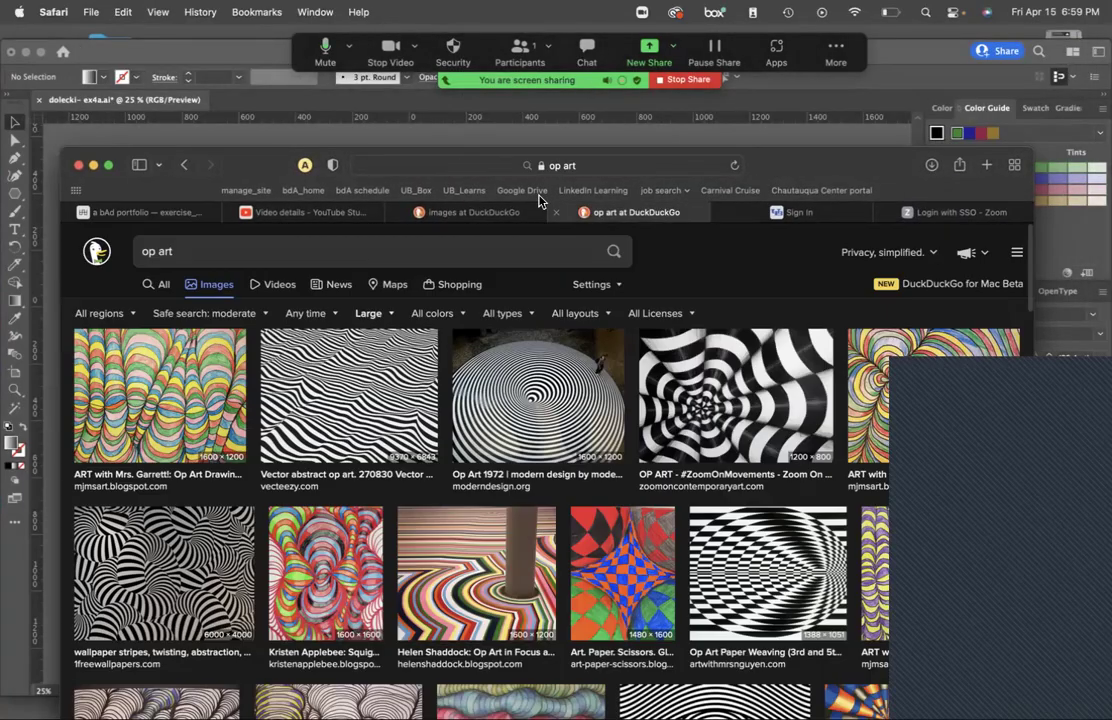
{"action": "left_click", "coordinate": [430, 252]}
{"action": "key", "text": "super+a"}
{"action": "type", "text": "clown"}
{"action": "key", "text": "Return"}
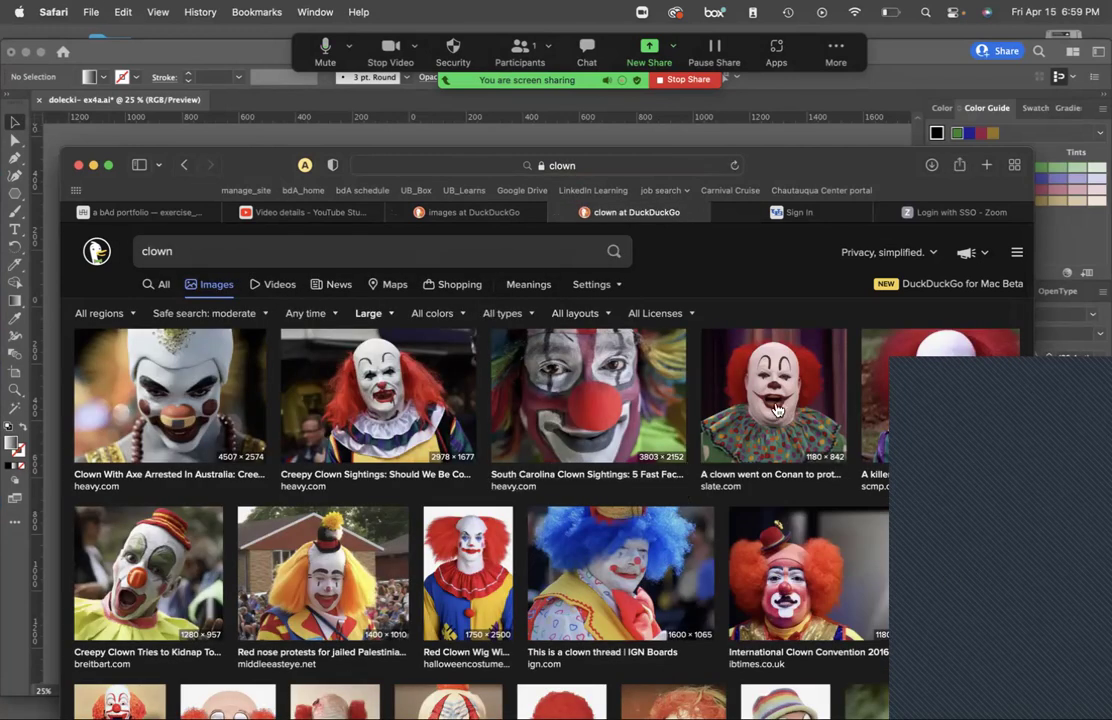
Save the red clown wig picture as clown.jpeg in the images folder.
{"action": "left_click", "coordinate": [470, 565]}
{"action": "right_click", "coordinate": [424, 546]}
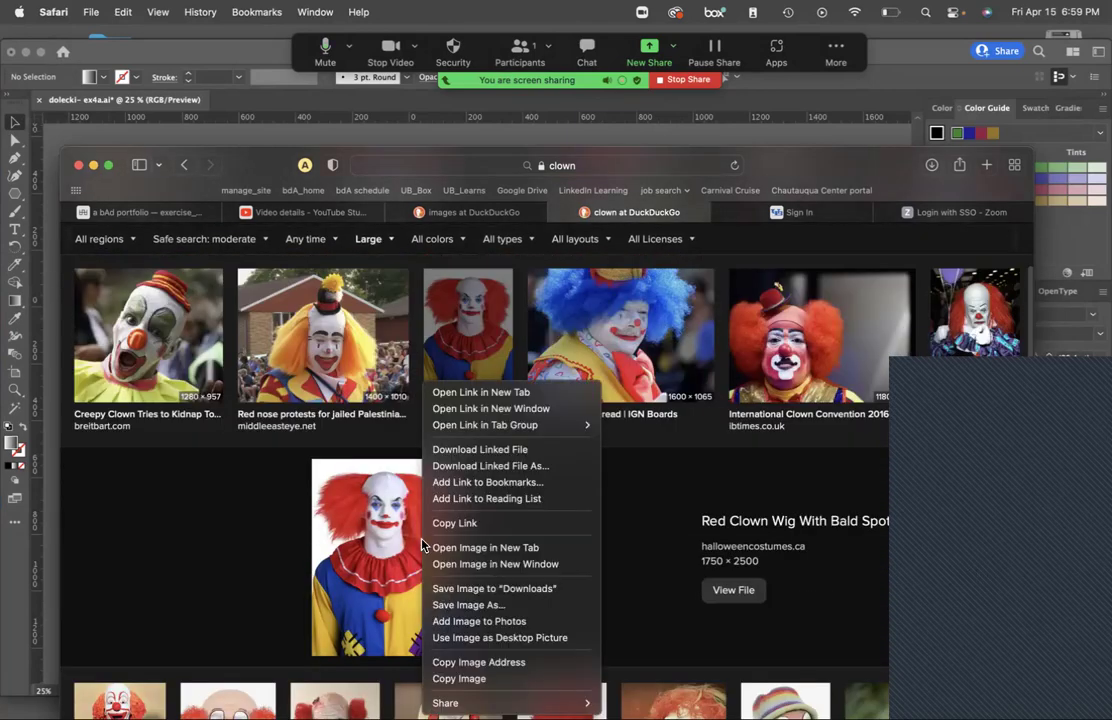
{"action": "left_click", "coordinate": [462, 606]}
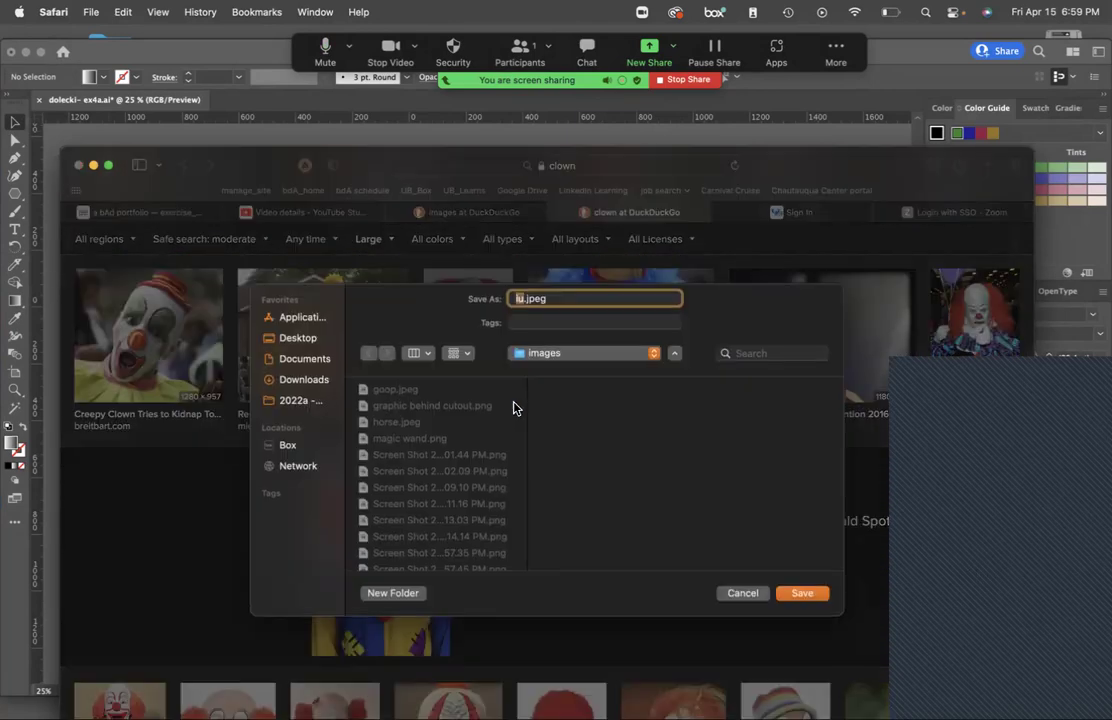
{"action": "type", "text": "clo"}
{"action": "key", "text": "Return"}
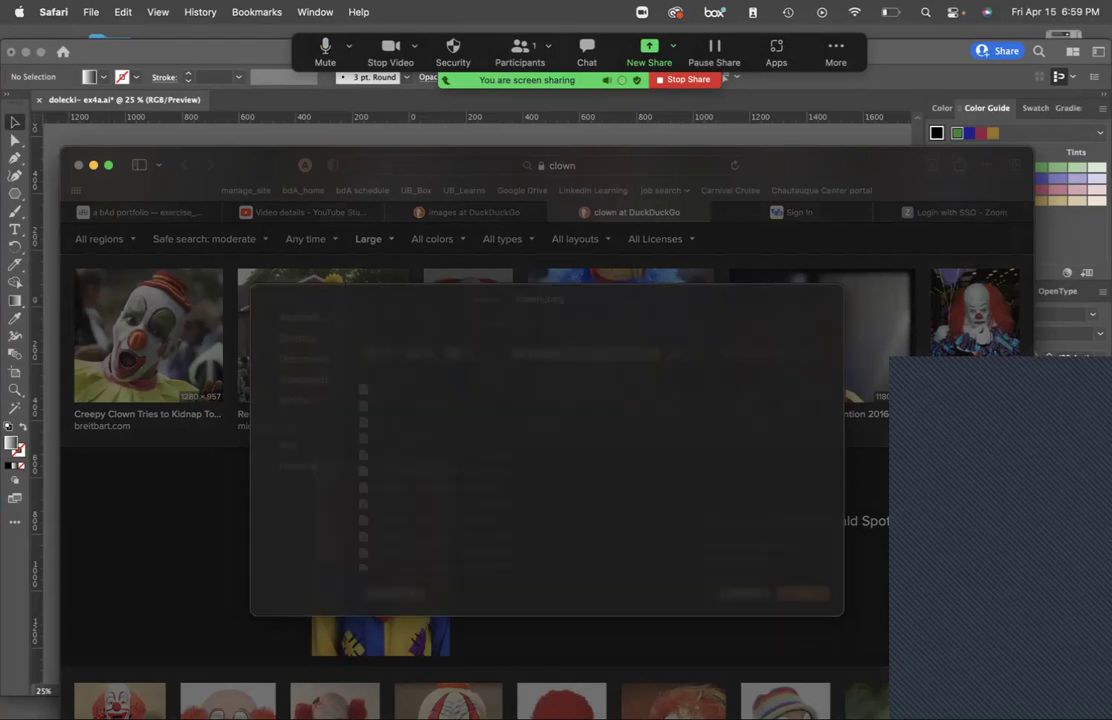
Return to Illustrator, hide the b artwork and place clown.jpeg on the artboard at nearly its full height.
{"action": "left_click", "coordinate": [195, 143]}
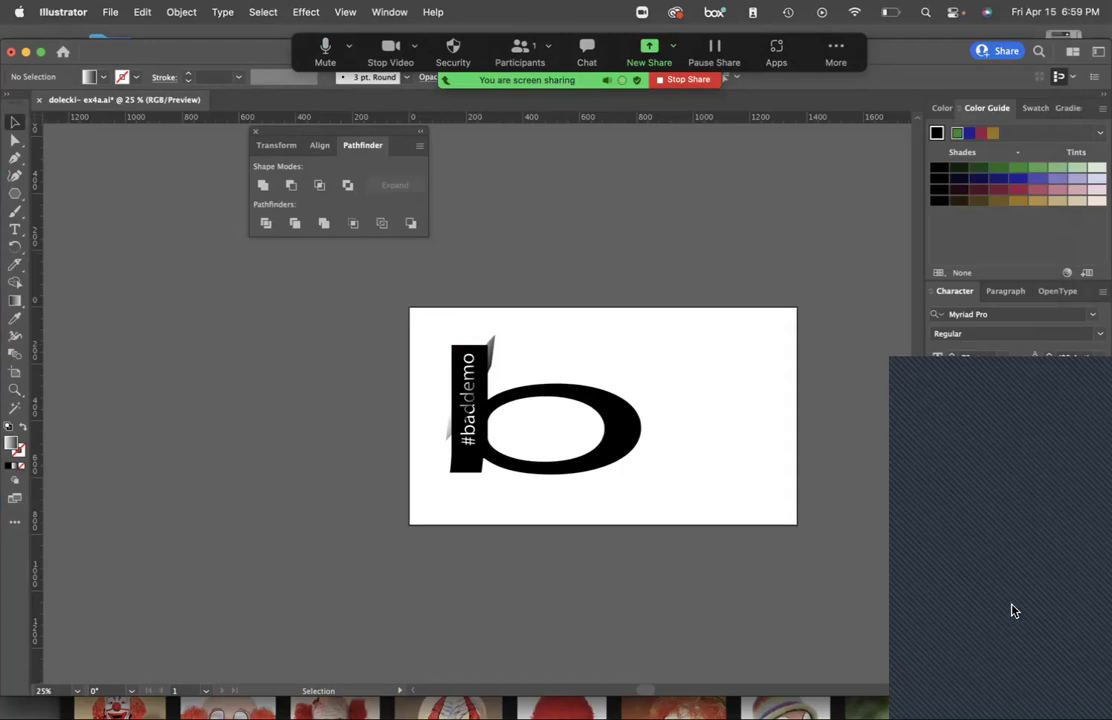
{"action": "key", "text": "ctrl+z"}
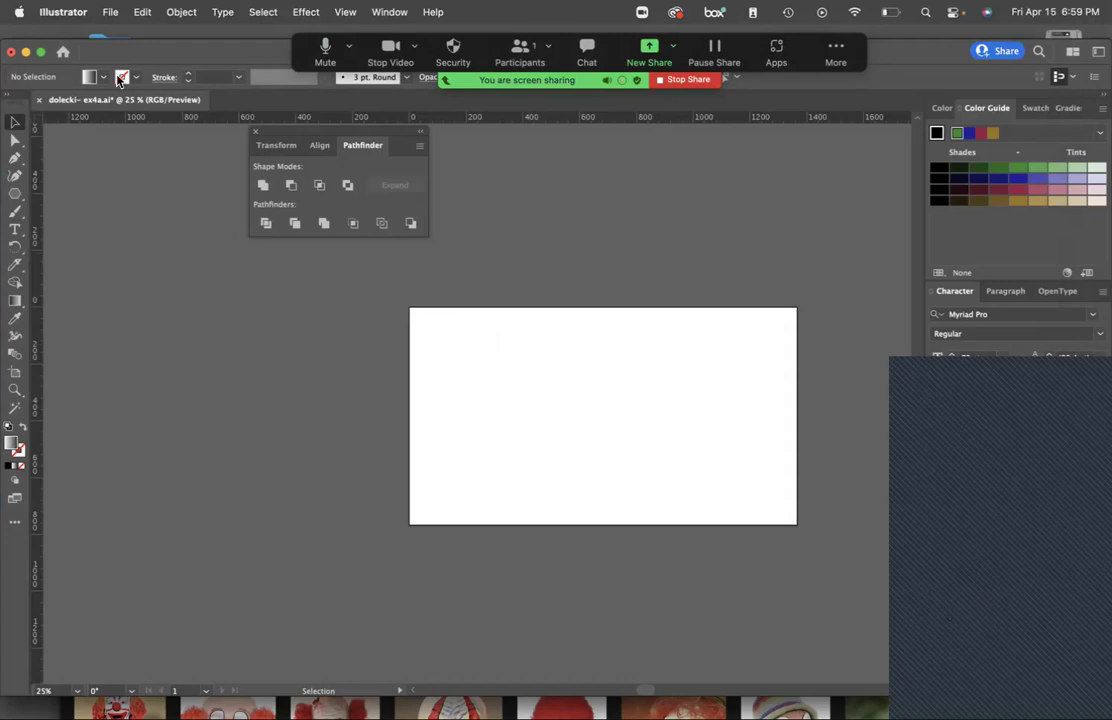
{"action": "left_click", "coordinate": [112, 12]}
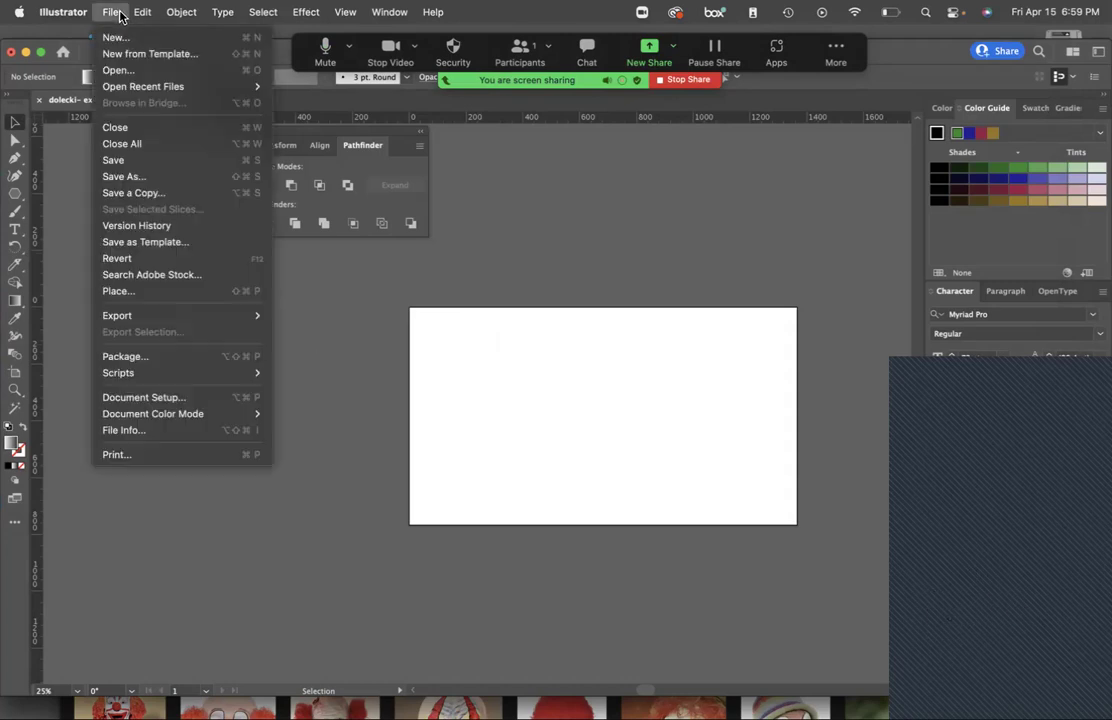
{"action": "left_click", "coordinate": [128, 291]}
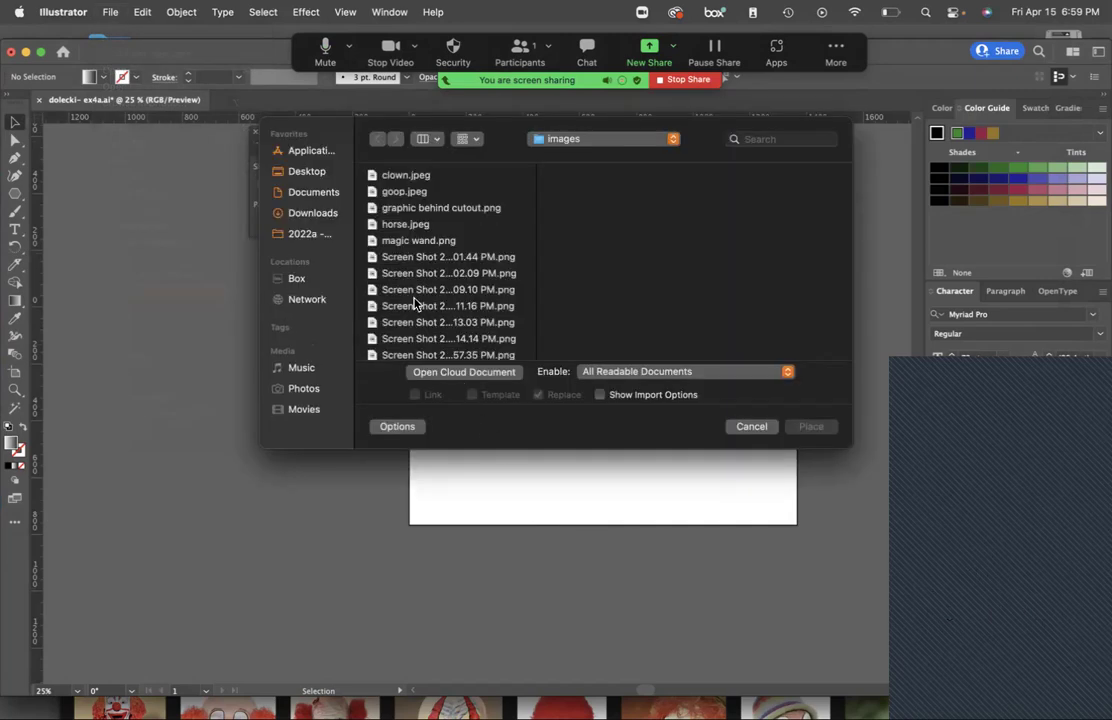
{"action": "left_click", "coordinate": [403, 177]}
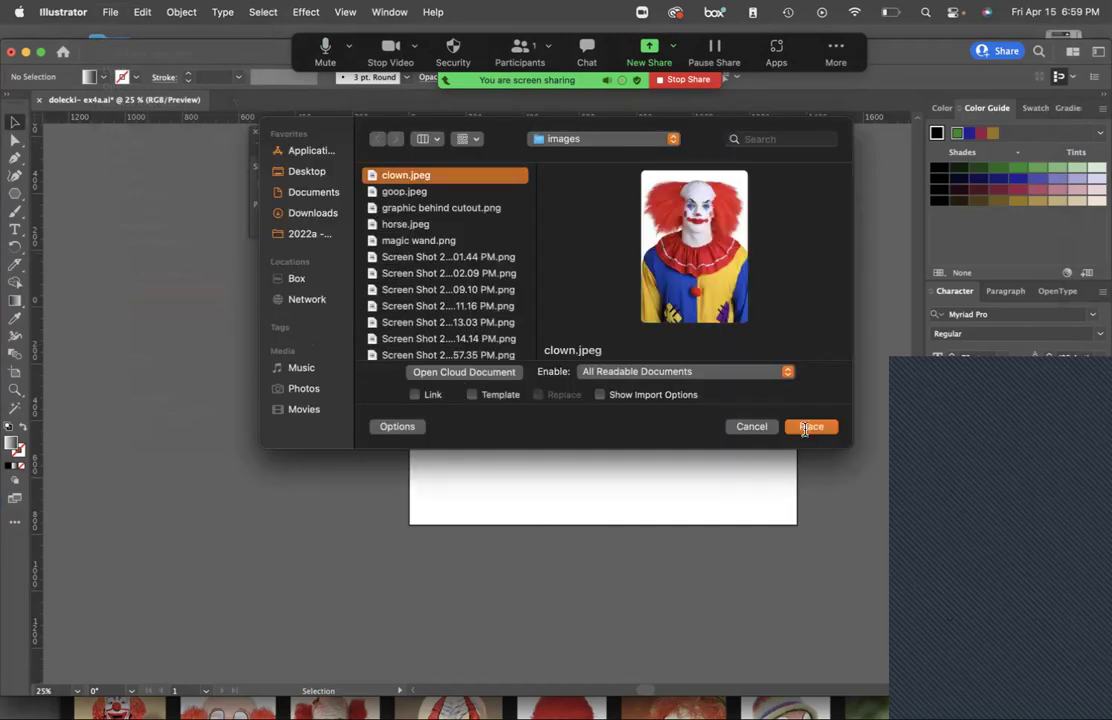
{"action": "left_click", "coordinate": [805, 428]}
{"action": "left_click_drag", "start_coordinate": [472, 330], "coordinate": [602, 517]}
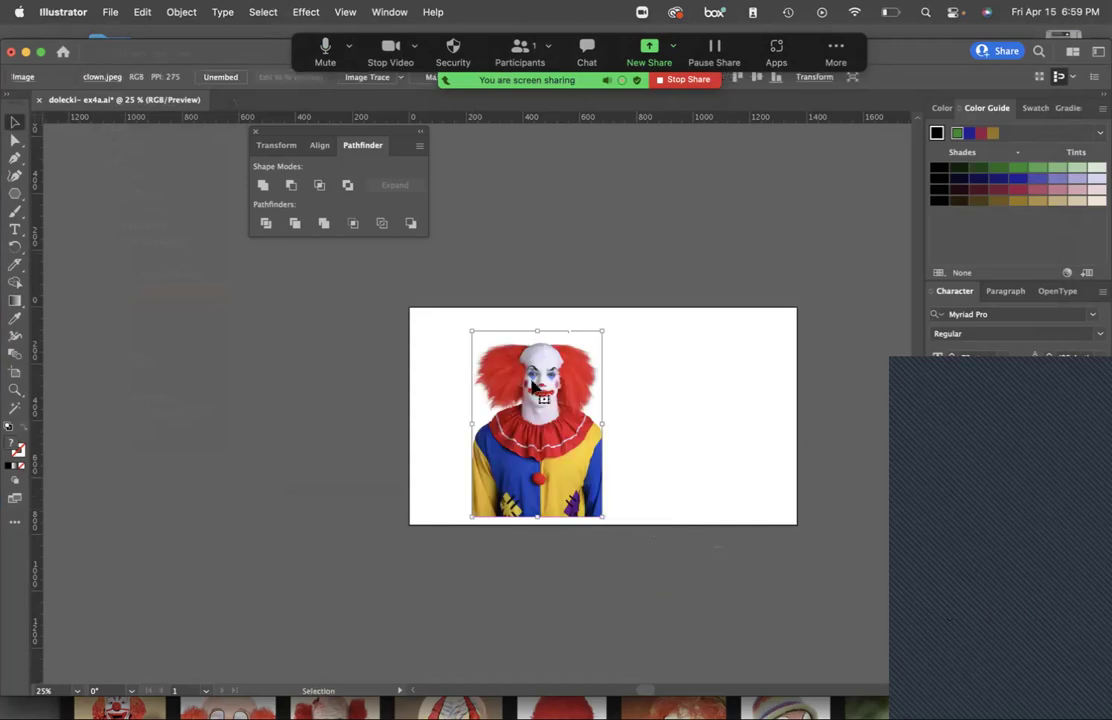
Run Image Trace with the default preset on the clown picture, accepting the slow tracing of a large image.
{"action": "left_click", "coordinate": [353, 79]}
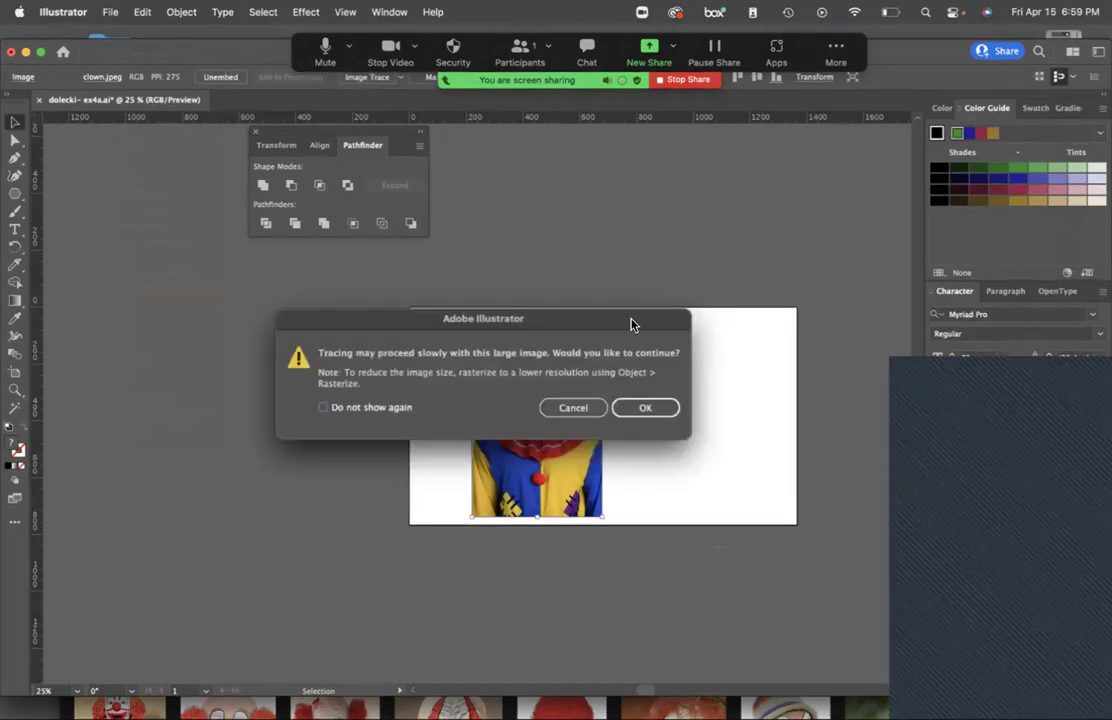
{"action": "left_click", "coordinate": [649, 407]}
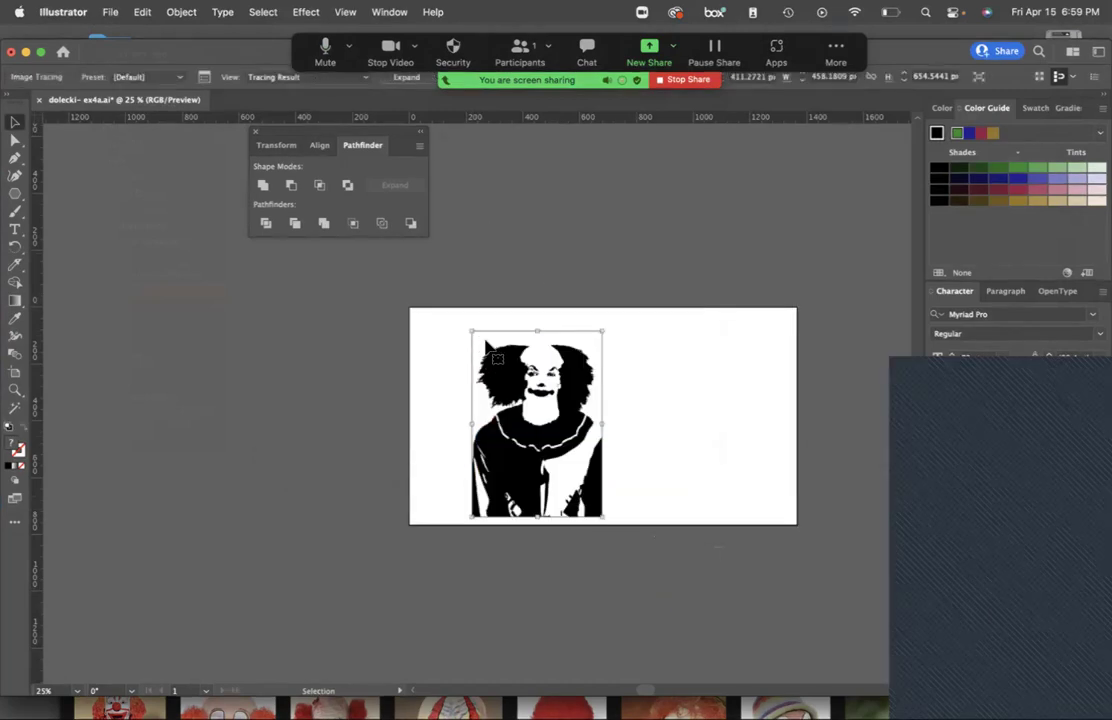
{"action": "key", "text": "super+equal"}
{"action": "key", "text": "super+equal"}
{"action": "key", "text": "super+equal"}
{"action": "left_click_drag", "start_coordinate": [513, 299], "coordinate": [557, 435]}
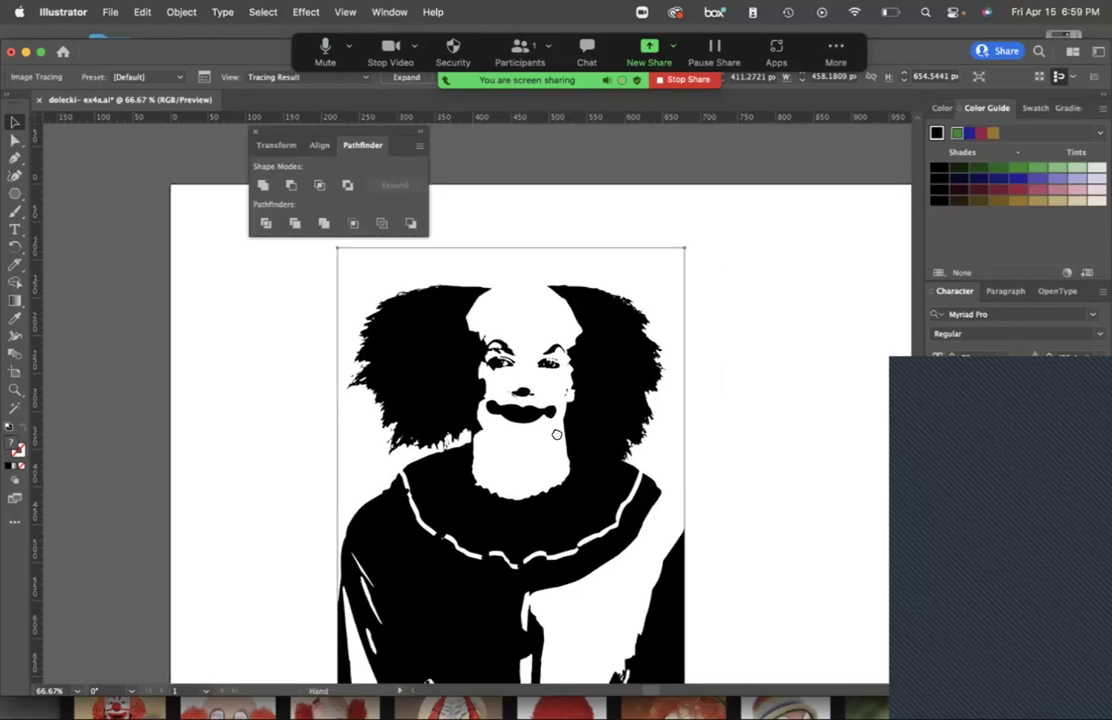
Set the clown's Image Trace to Color mode with 11 colors, 18% paths, 86% corners and 52 px noise.
{"action": "left_click", "coordinate": [203, 77]}
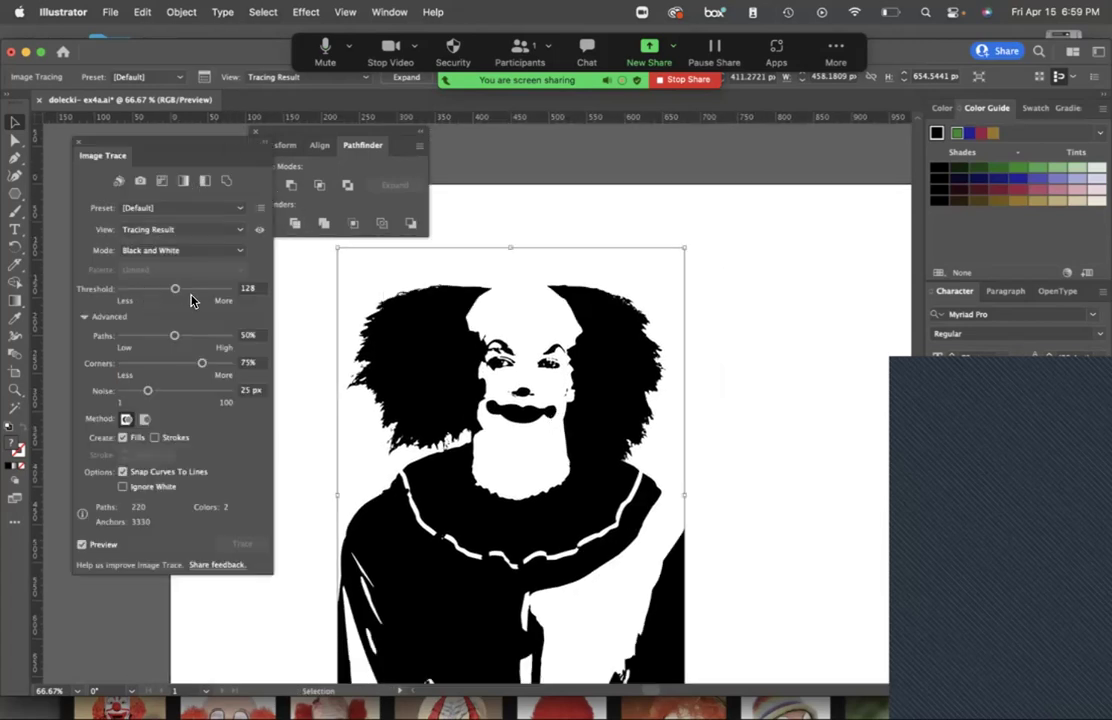
{"action": "left_click", "coordinate": [210, 251]}
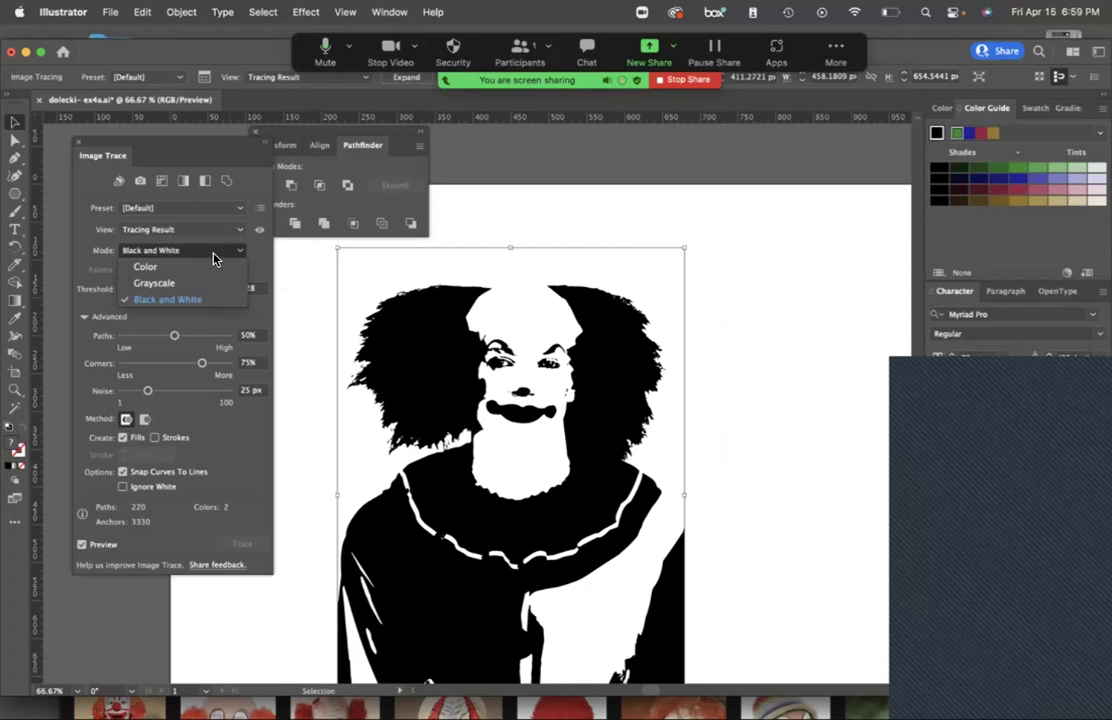
{"action": "left_click", "coordinate": [87, 553]}
{"action": "left_click", "coordinate": [82, 546]}
{"action": "left_click", "coordinate": [211, 251]}
{"action": "left_click", "coordinate": [243, 266]}
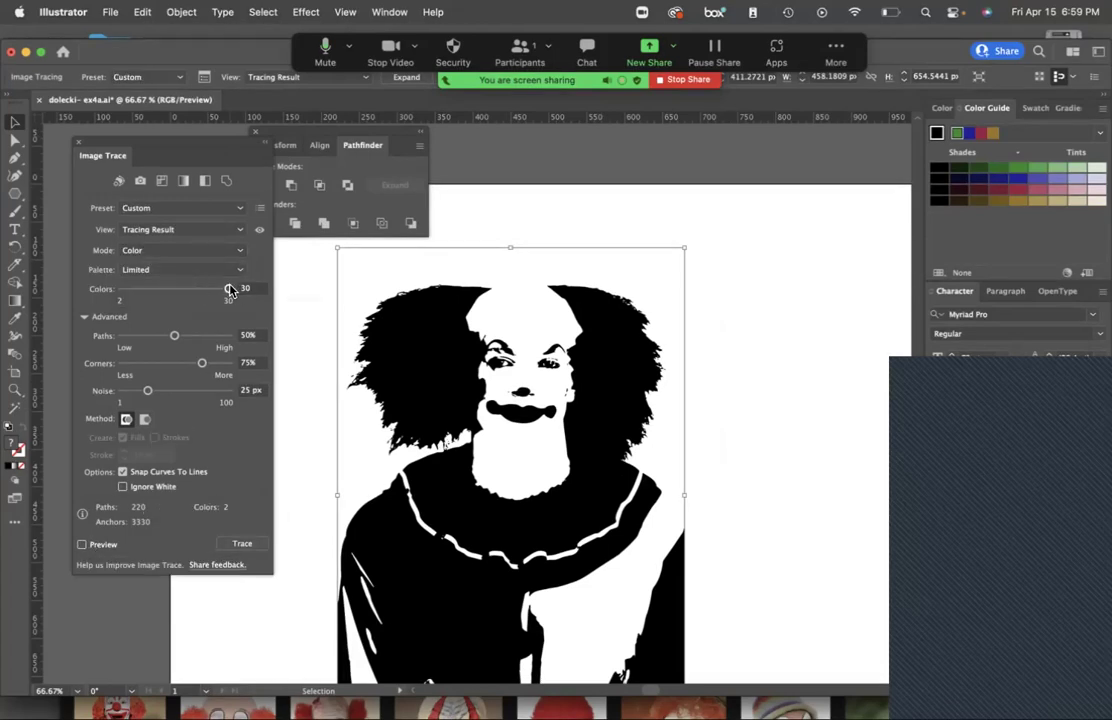
{"action": "mouse_move", "coordinate": [164, 297]}
{"action": "left_mouse_down"}
{"action": "mouse_move", "coordinate": [155, 298]}
{"action": "mouse_move", "coordinate": [165, 337]}
{"action": "mouse_move", "coordinate": [140, 337]}
{"action": "left_mouse_up"}
{"action": "left_click_drag", "start_coordinate": [200, 366], "coordinate": [213, 364]}
{"action": "left_click_drag", "start_coordinate": [147, 391], "coordinate": [176, 391]}
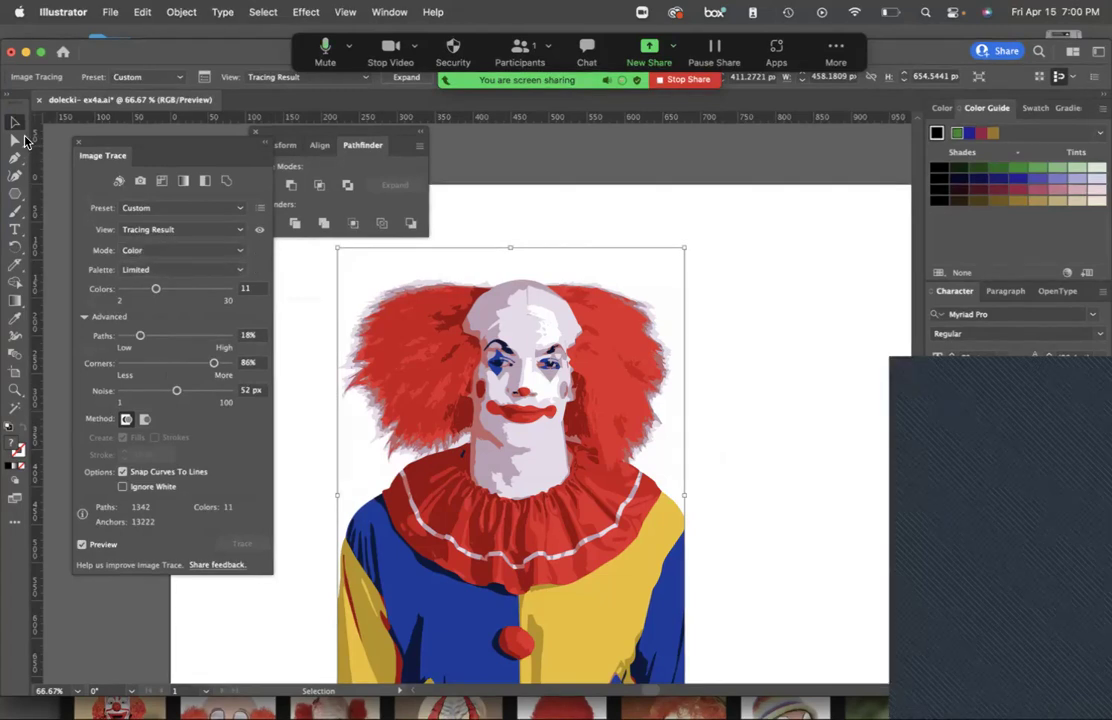
Expand the traced clown into editable shapes and deselect it.
{"action": "left_click", "coordinate": [443, 80]}
{"action": "left_click", "coordinate": [727, 361]}
{"action": "key", "text": "super+equal"}
{"action": "key", "text": "super+equal"}
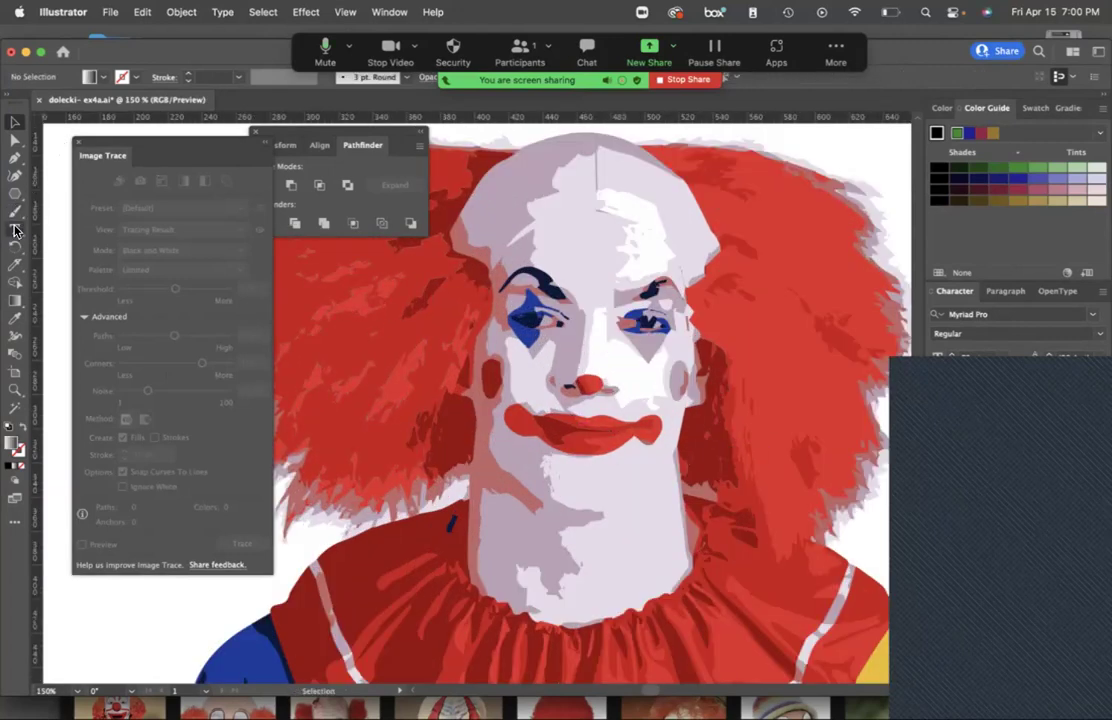
Select the clown's mauve, white and dark red areas with the Magic Wand and cut them out of the tracing.
{"action": "left_click", "coordinate": [15, 408]}
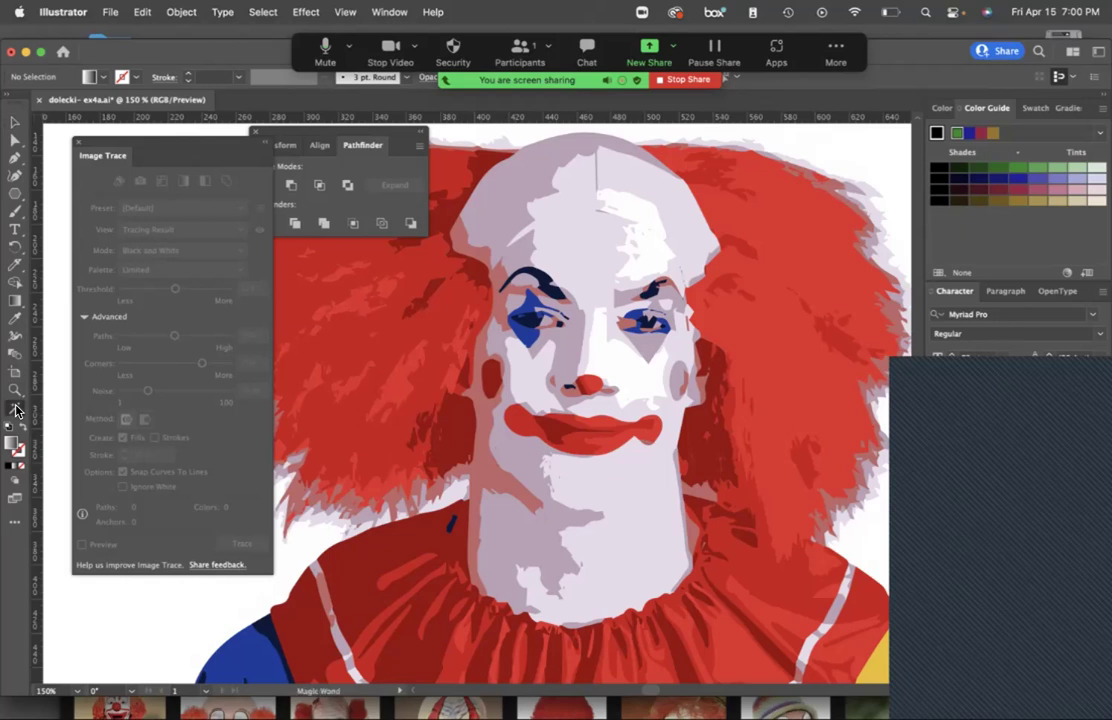
{"action": "left_click", "coordinate": [573, 340]}
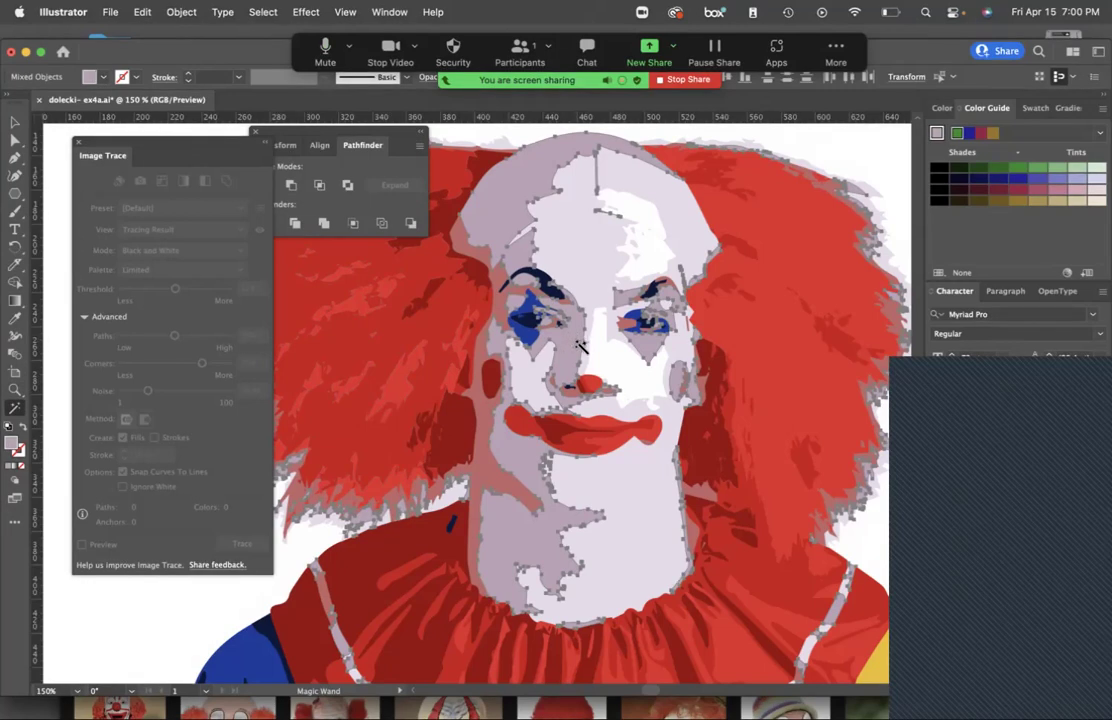
{"action": "left_click", "coordinate": [622, 367]}
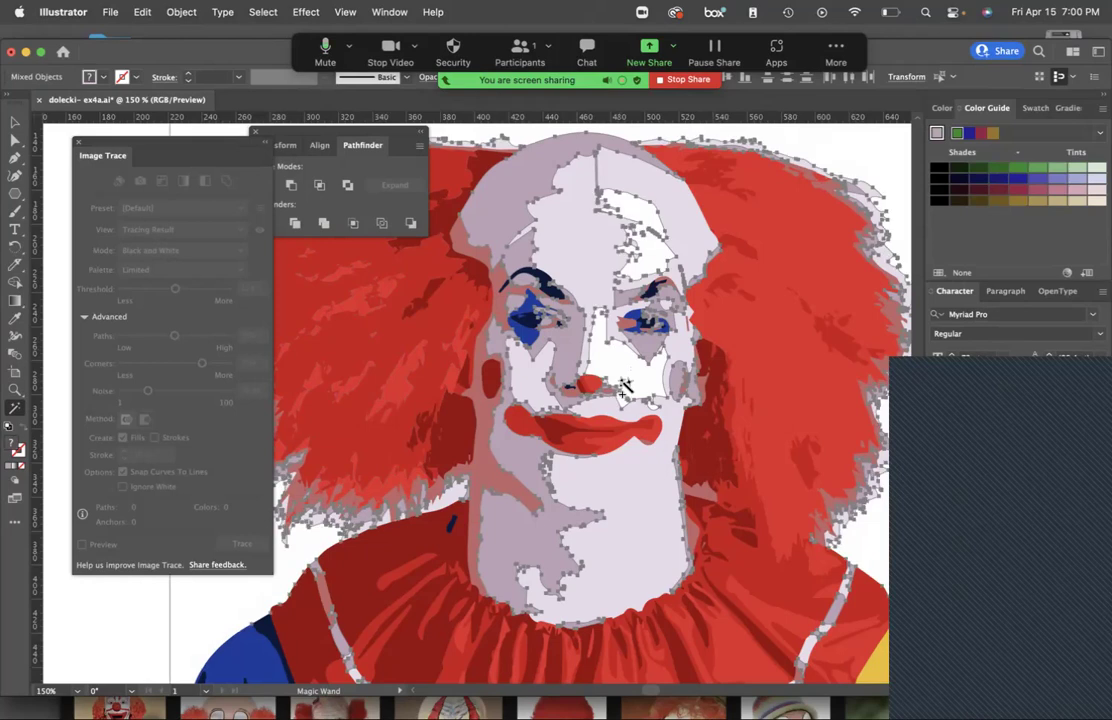
{"action": "left_click", "coordinate": [561, 433], "text": "shift"}
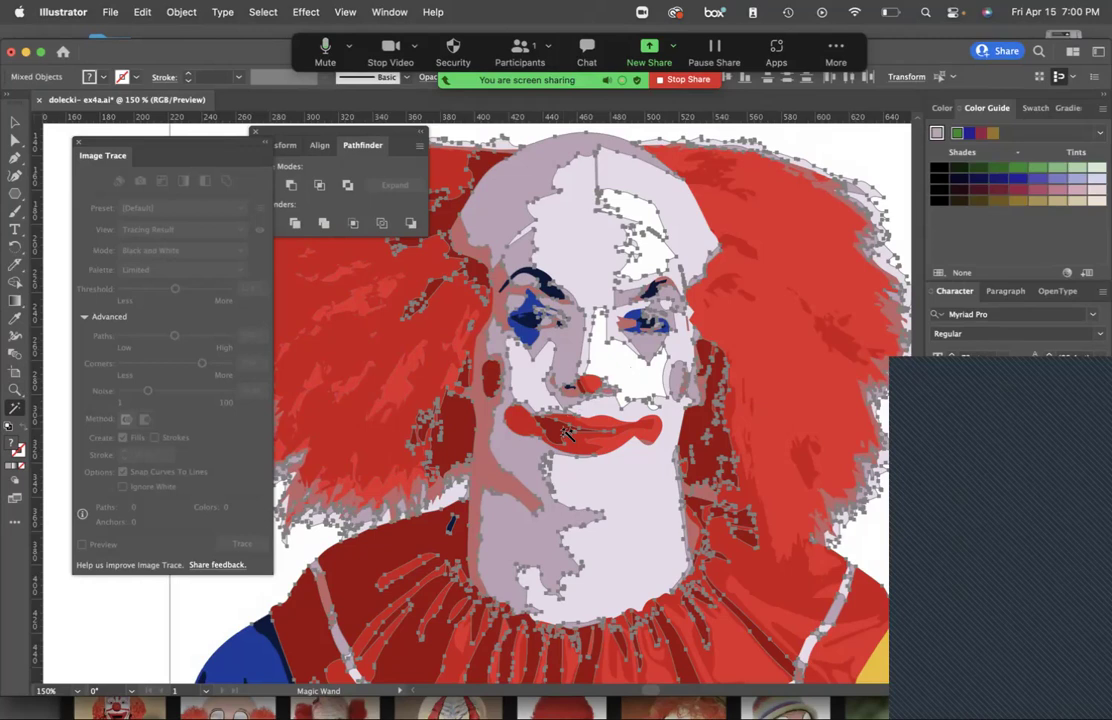
{"action": "key", "text": "super+shift+a"}
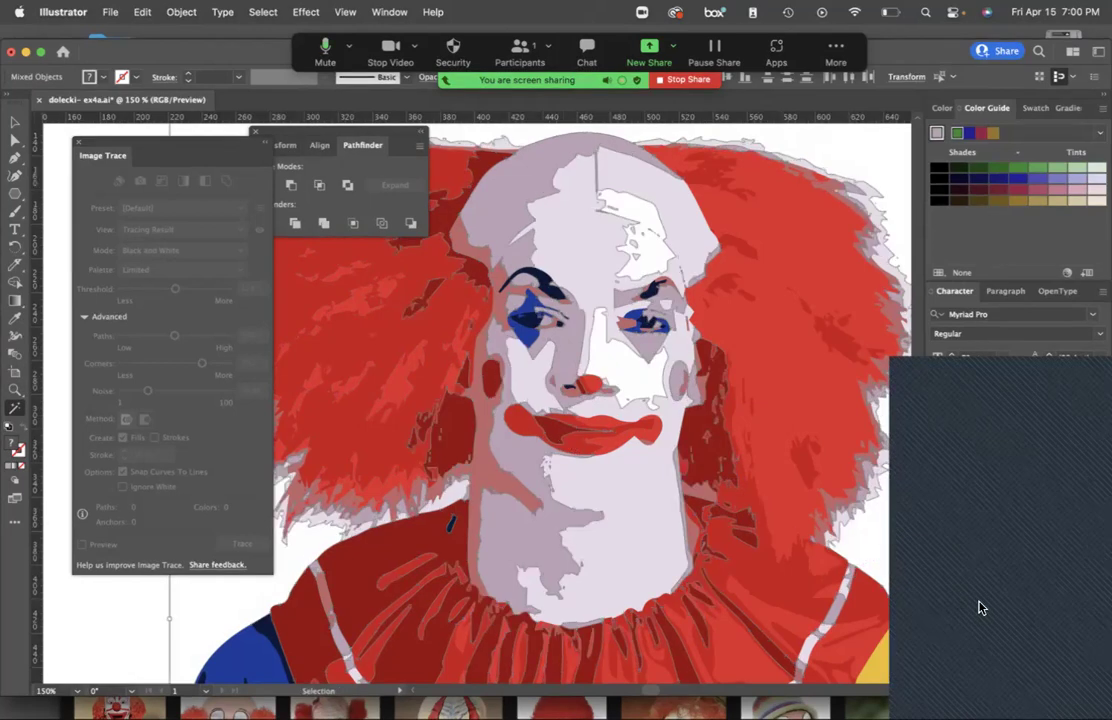
{"action": "key", "text": "Delete"}
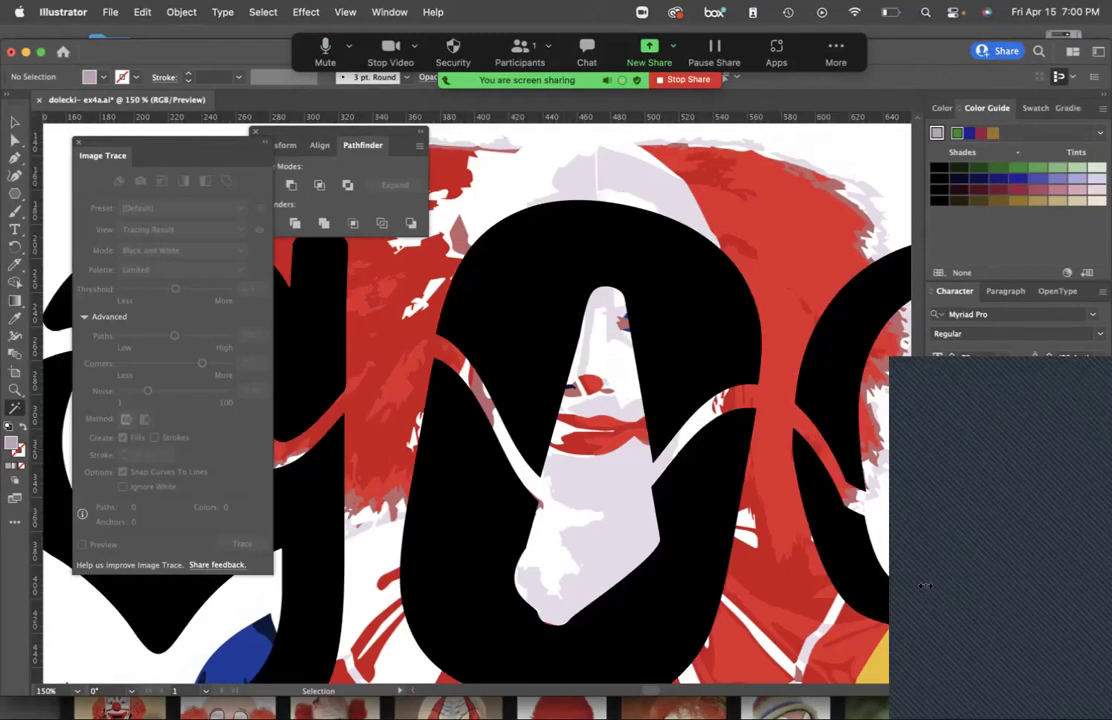
Paste the cut mauve, white and dark red clown shapes over the goop'D lettering, with the rest of the traced clown hidden.
{"action": "key", "text": "super+minus"}
{"action": "key", "text": "super+minus"}
{"action": "key", "text": "super+minus"}
{"action": "key", "text": "y"}
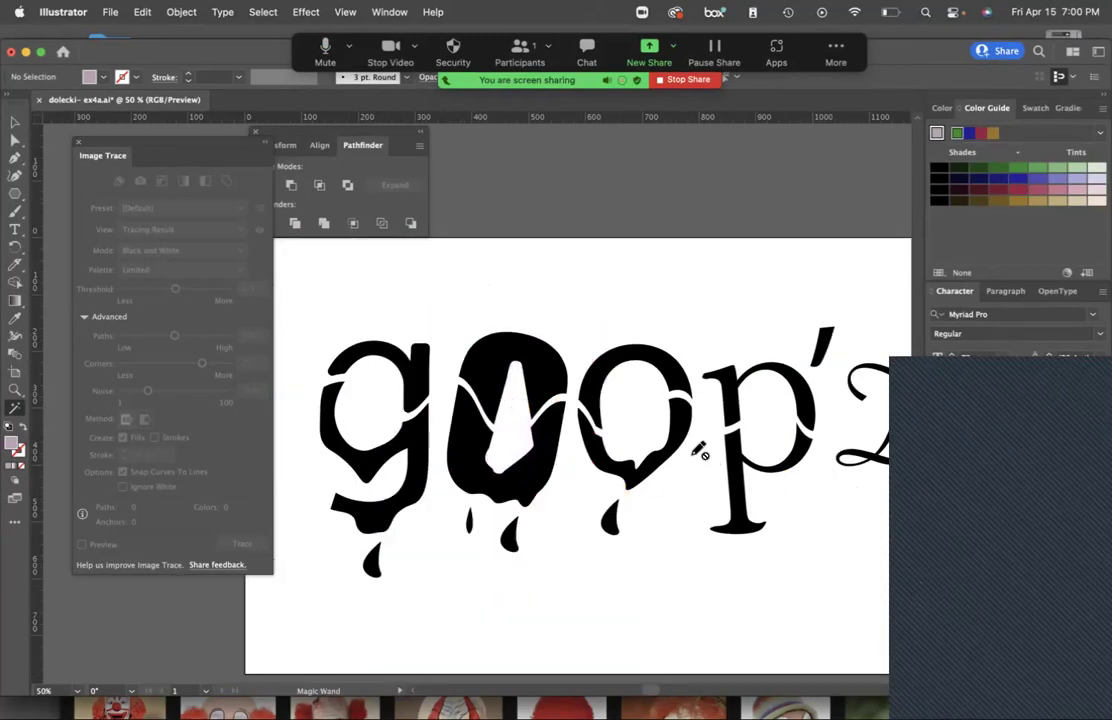
{"action": "key", "text": "super+v"}
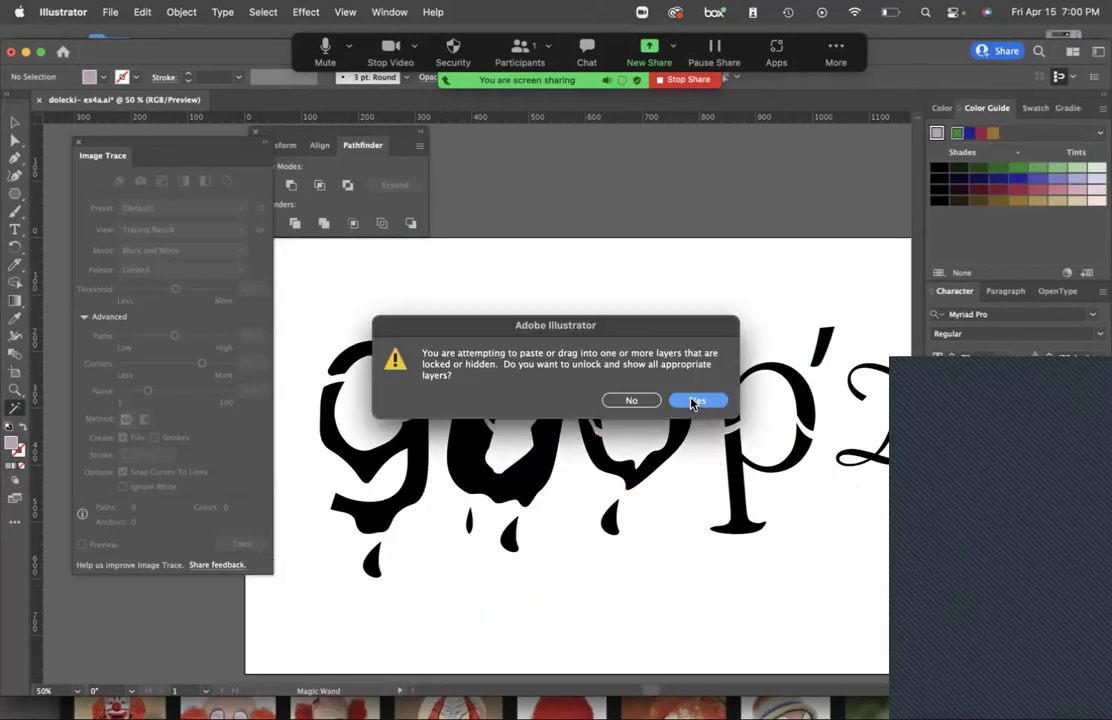
{"action": "left_click", "coordinate": [695, 401]}
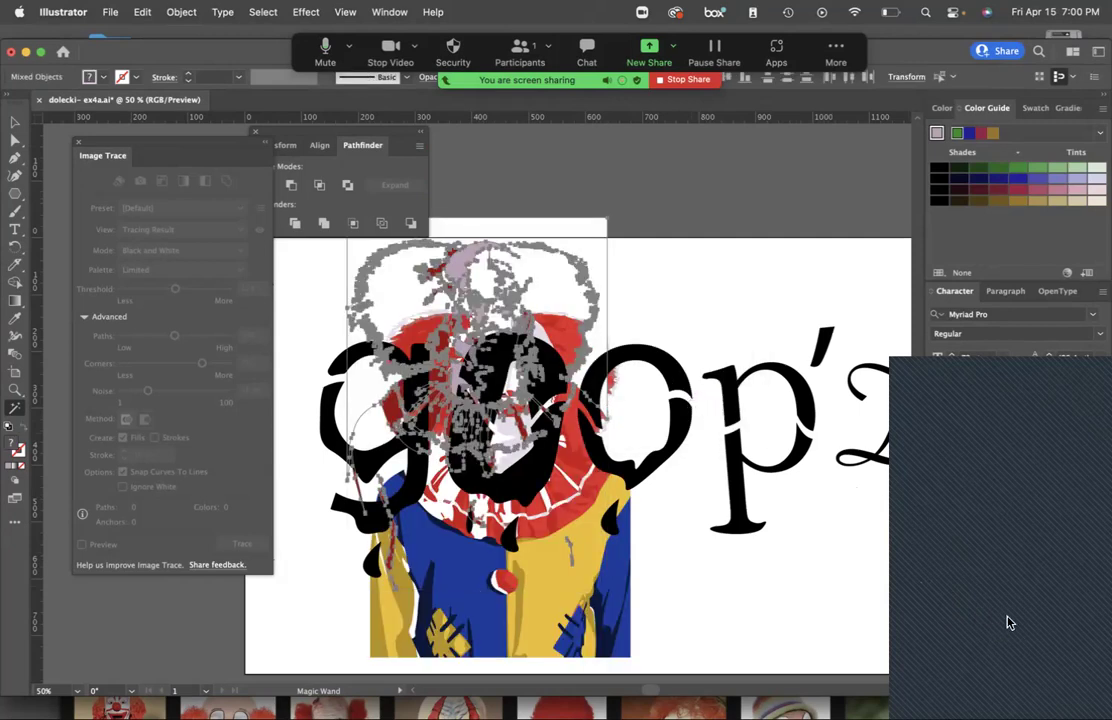
{"action": "key", "text": "super+z"}
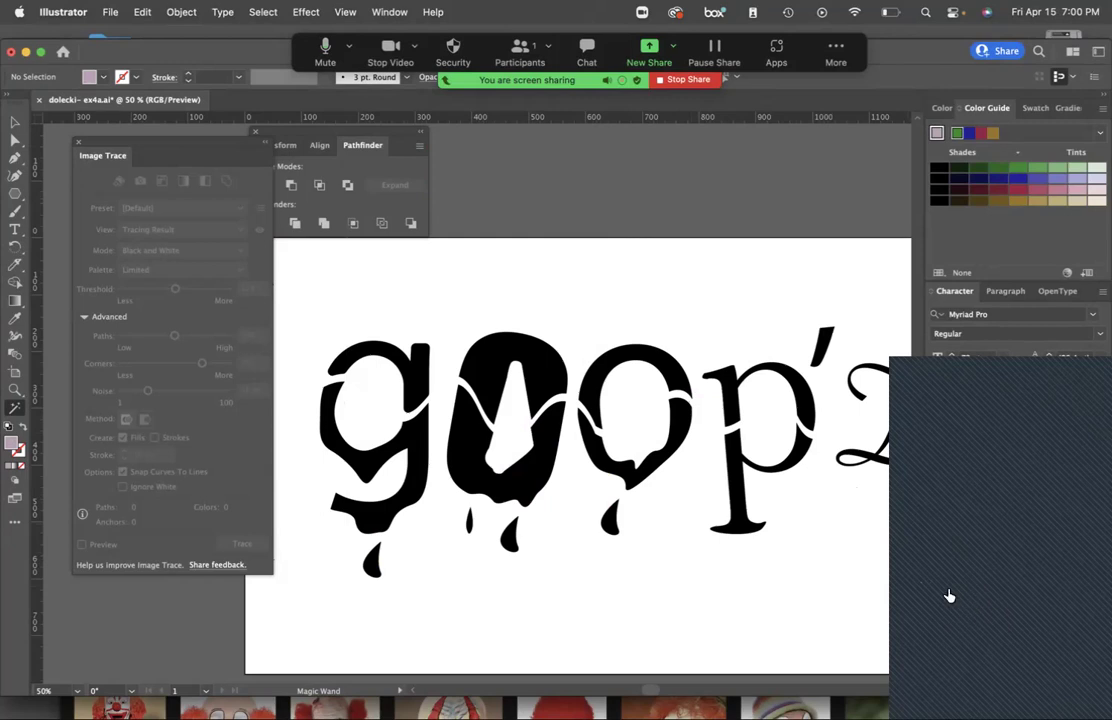
{"action": "key", "text": "super+shift+z"}
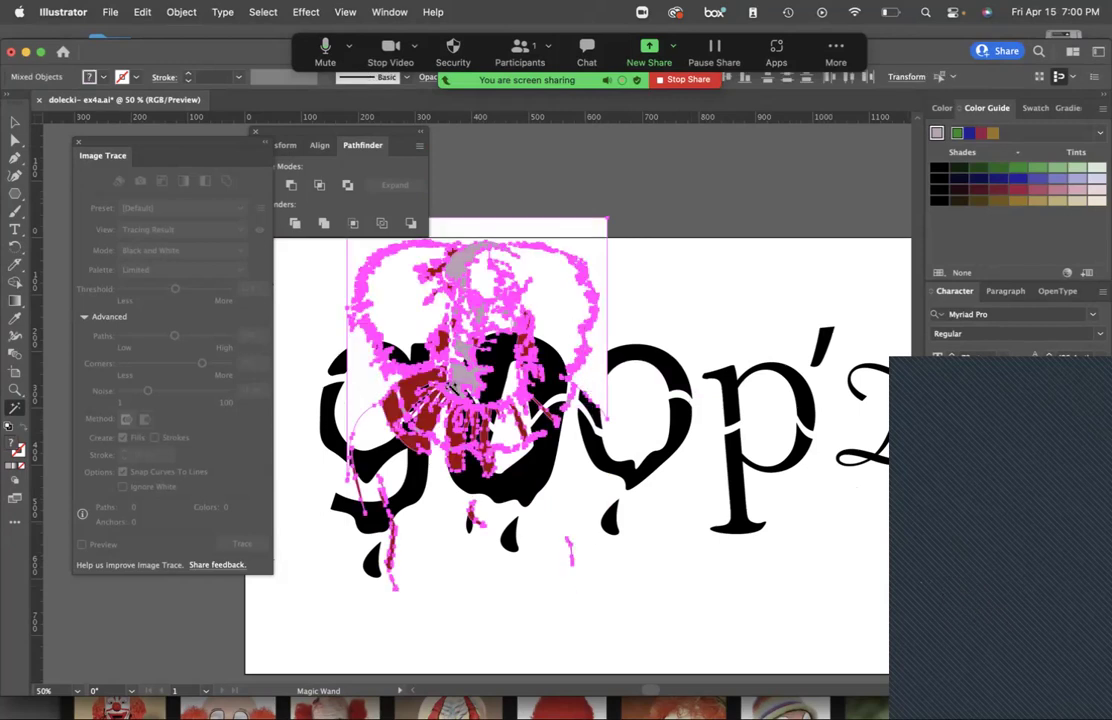
Scale the pasted clown shapes down over the first o of the goop'D lettering.
{"action": "key", "text": "v"}
{"action": "left_click_drag", "start_coordinate": [605, 587], "coordinate": [760, 657]}
{"action": "scroll", "coordinate": [765, 620], "scroll_direction": "down", "scroll_amount": 2}
{"action": "scroll", "coordinate": [765, 620], "scroll_direction": "left", "scroll_amount": 3}
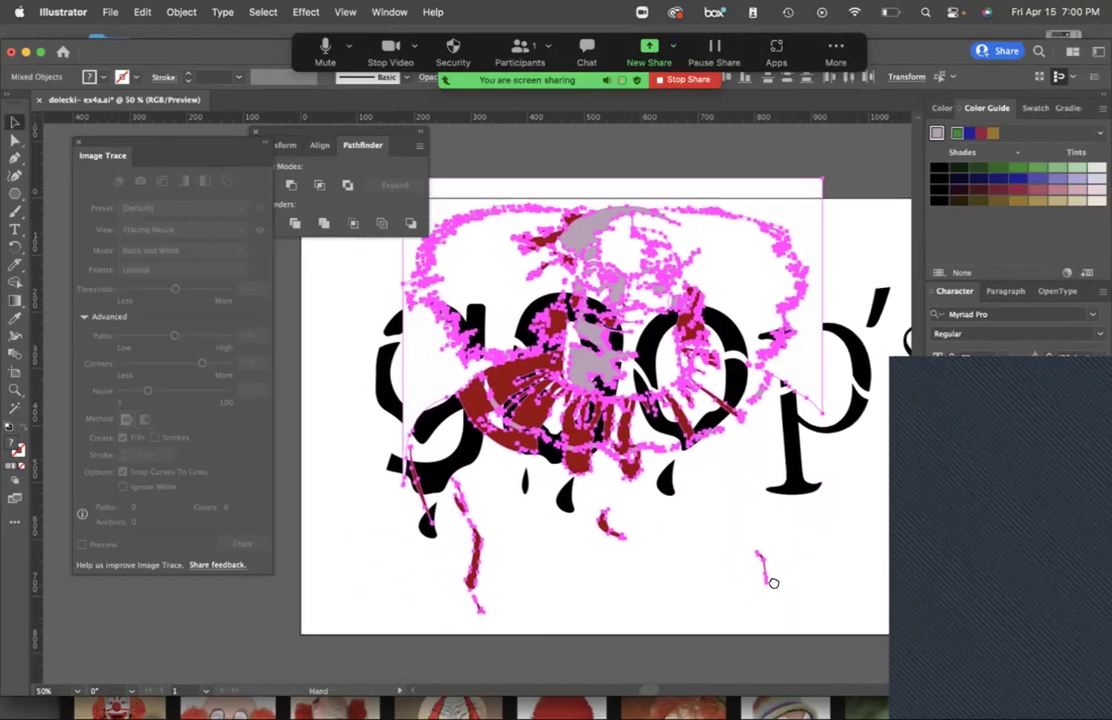
{"action": "left_click_drag", "start_coordinate": [820, 612], "coordinate": [575, 392]}
{"action": "scroll", "coordinate": [575, 410], "scroll_direction": "up", "scroll_amount": 6}
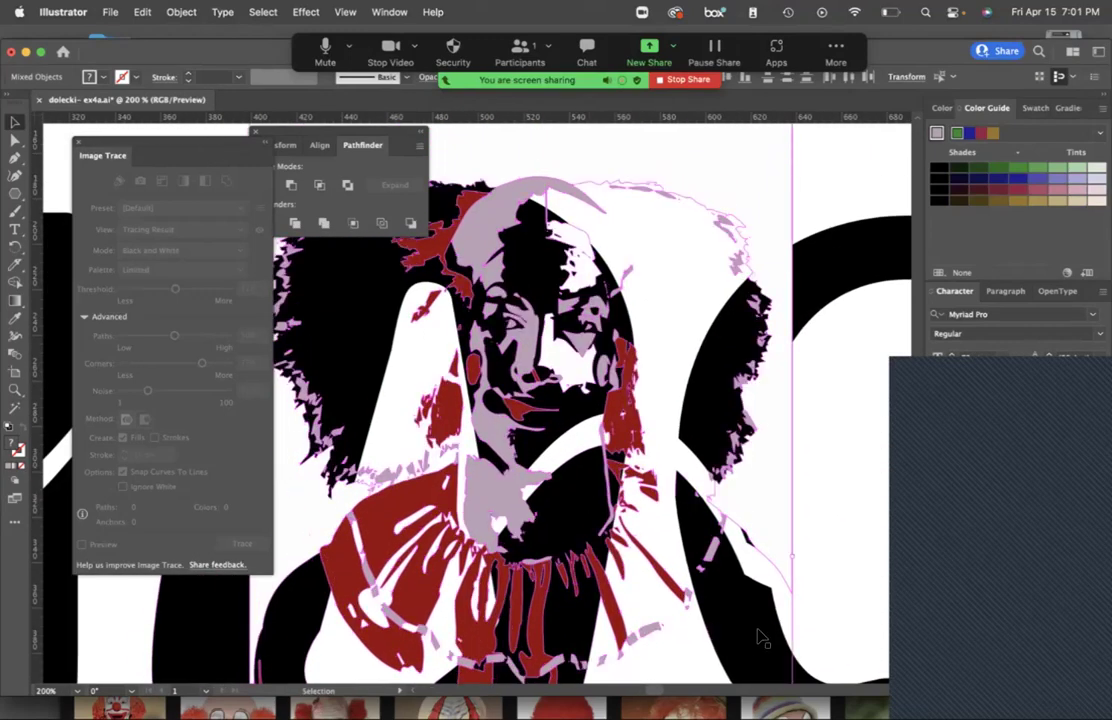
Shrink the clown shapes further and move them onto the upper right part of the first o.
{"action": "scroll", "coordinate": [715, 595], "scroll_direction": "down", "scroll_amount": 1}
{"action": "key", "text": "v"}
{"action": "left_click_drag", "start_coordinate": [605, 610], "coordinate": [486, 410]}
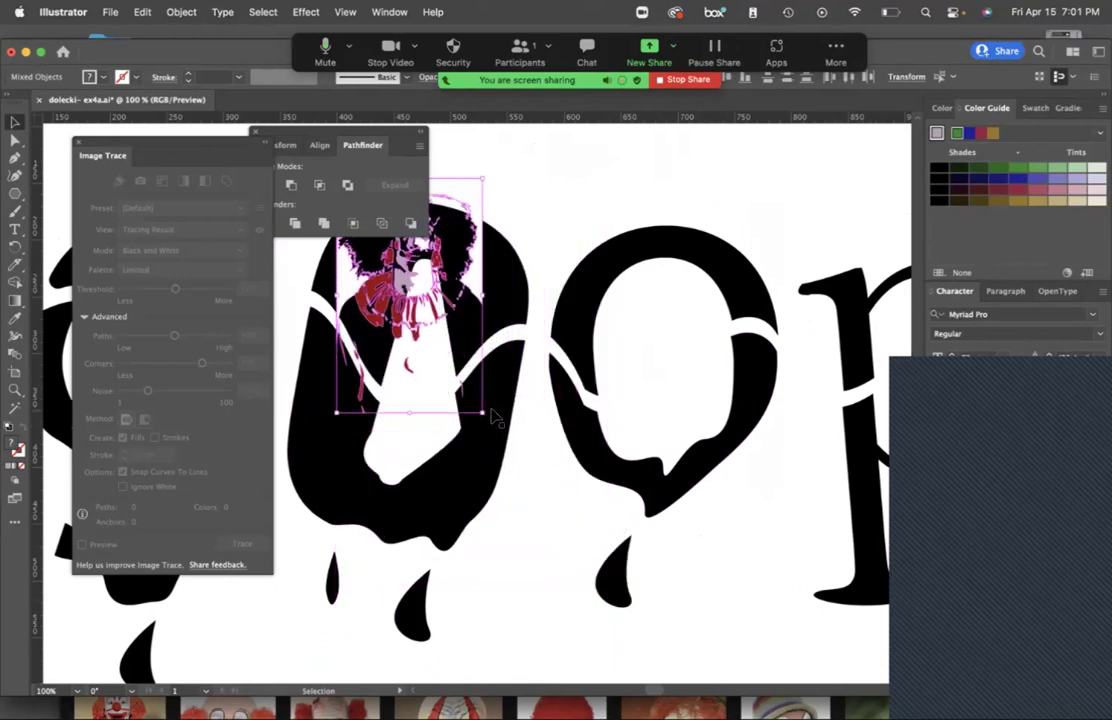
{"action": "scroll", "coordinate": [520, 450], "scroll_direction": "up", "scroll_amount": 3}
{"action": "scroll", "coordinate": [520, 450], "scroll_direction": "left", "scroll_amount": 3}
{"action": "left_click_drag", "start_coordinate": [570, 405], "coordinate": [638, 434]}
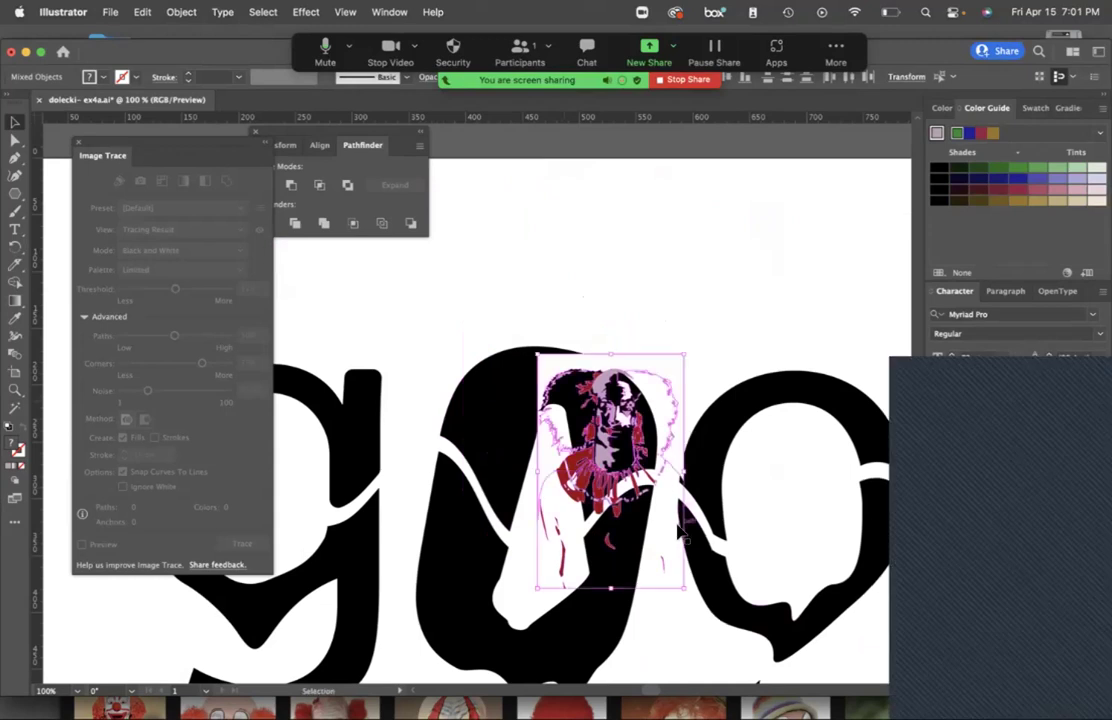
Try uniting all the clown shapes with Pathfinder while the background is still included, and revert it.
{"action": "scroll", "coordinate": [680, 535], "scroll_direction": "up", "scroll_amount": 5}
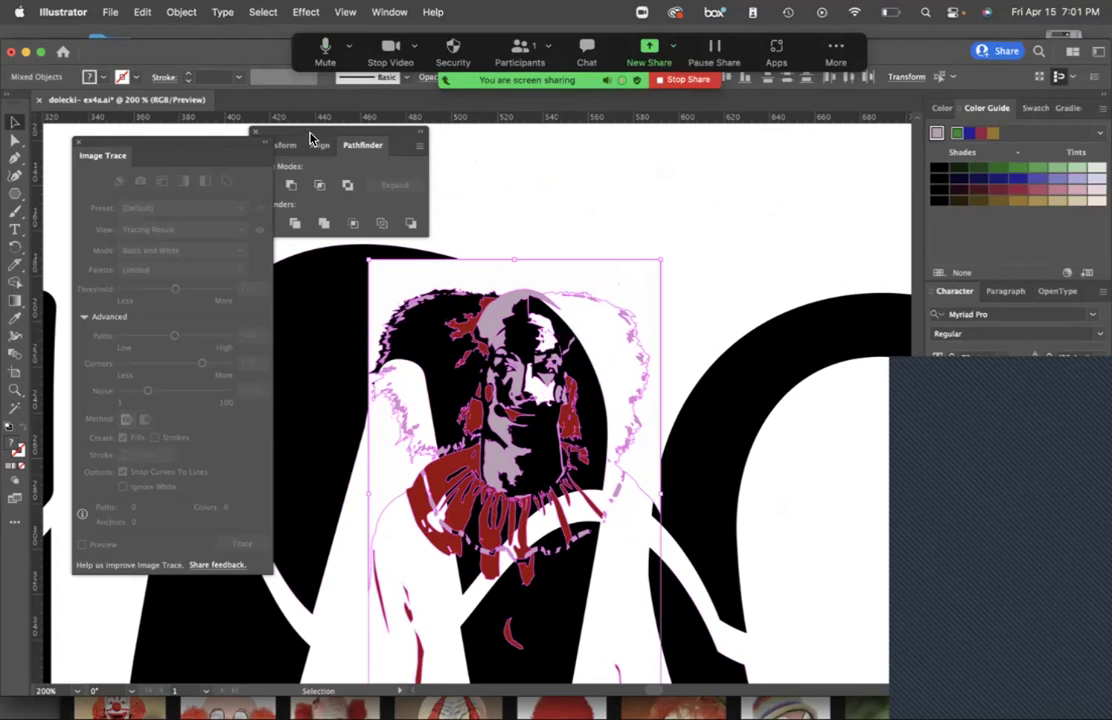
{"action": "left_click", "coordinate": [272, 132]}
{"action": "left_click", "coordinate": [263, 186]}
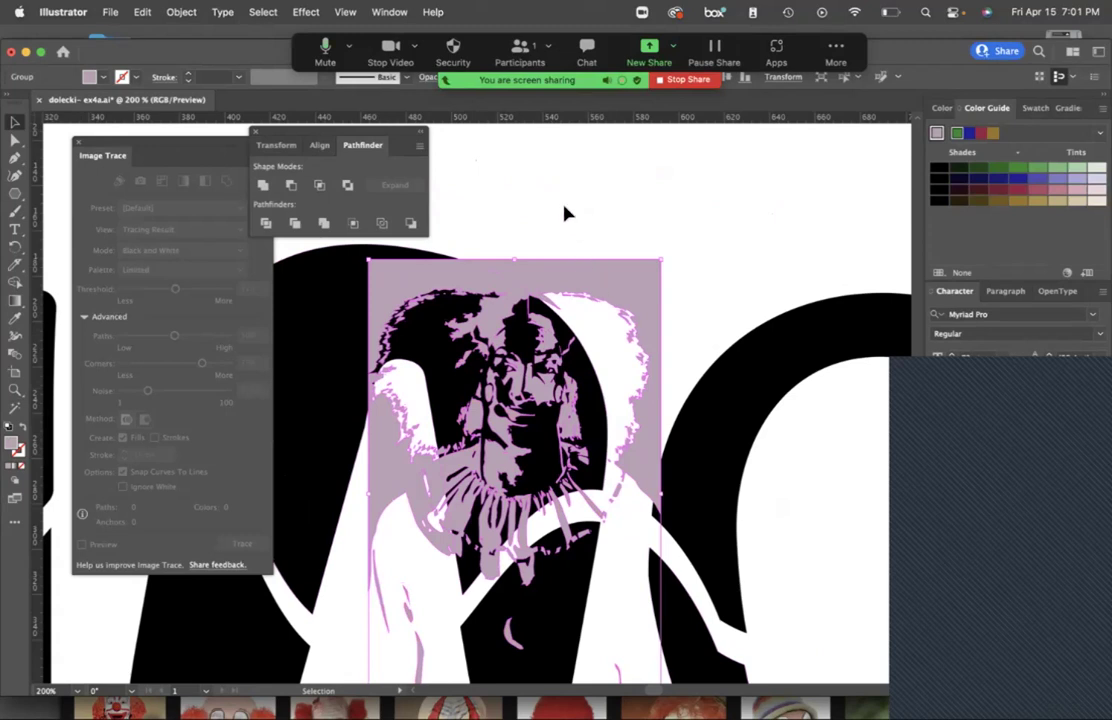
{"action": "key", "text": "super+shift+g"}
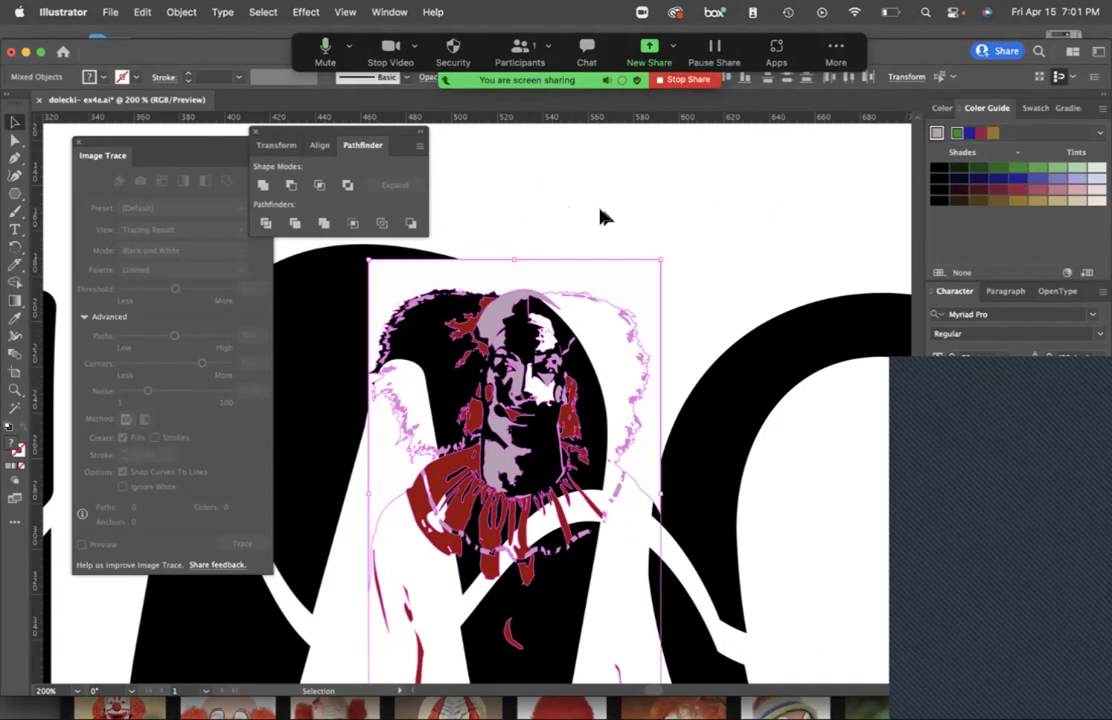
Remove the white background around the small clown and select the clown shapes together with the first o.
{"action": "left_click", "coordinate": [600, 217]}
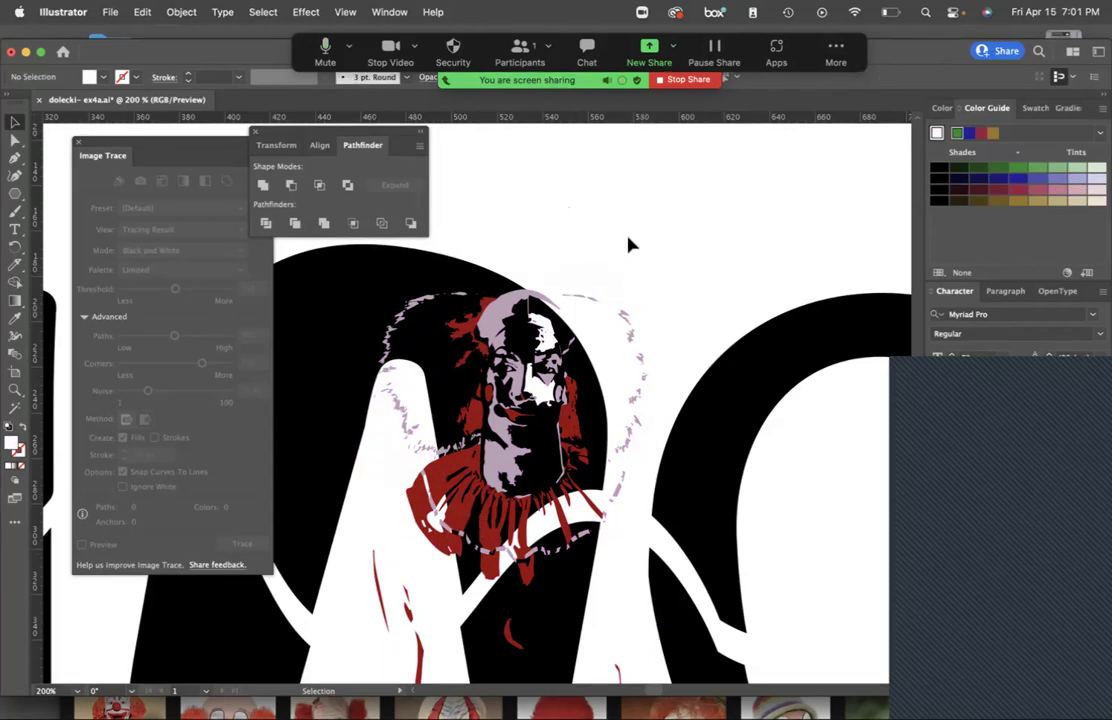
{"action": "mouse_move", "coordinate": [631, 233]}
{"action": "left_mouse_down"}
{"action": "mouse_move", "coordinate": [520, 480]}
{"action": "mouse_move", "coordinate": [365, 640]}
{"action": "mouse_move", "coordinate": [360, 630]}
{"action": "mouse_move", "coordinate": [396, 610]}
{"action": "mouse_move", "coordinate": [404, 530]}
{"action": "left_mouse_up"}
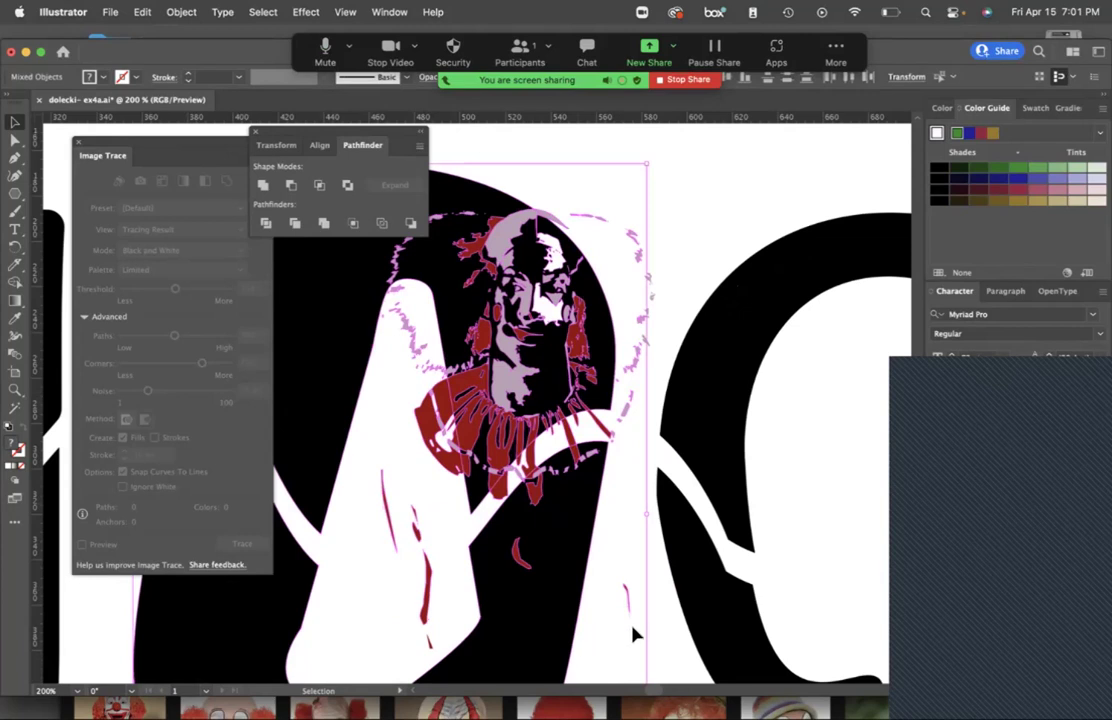
{"action": "key", "text": "a"}
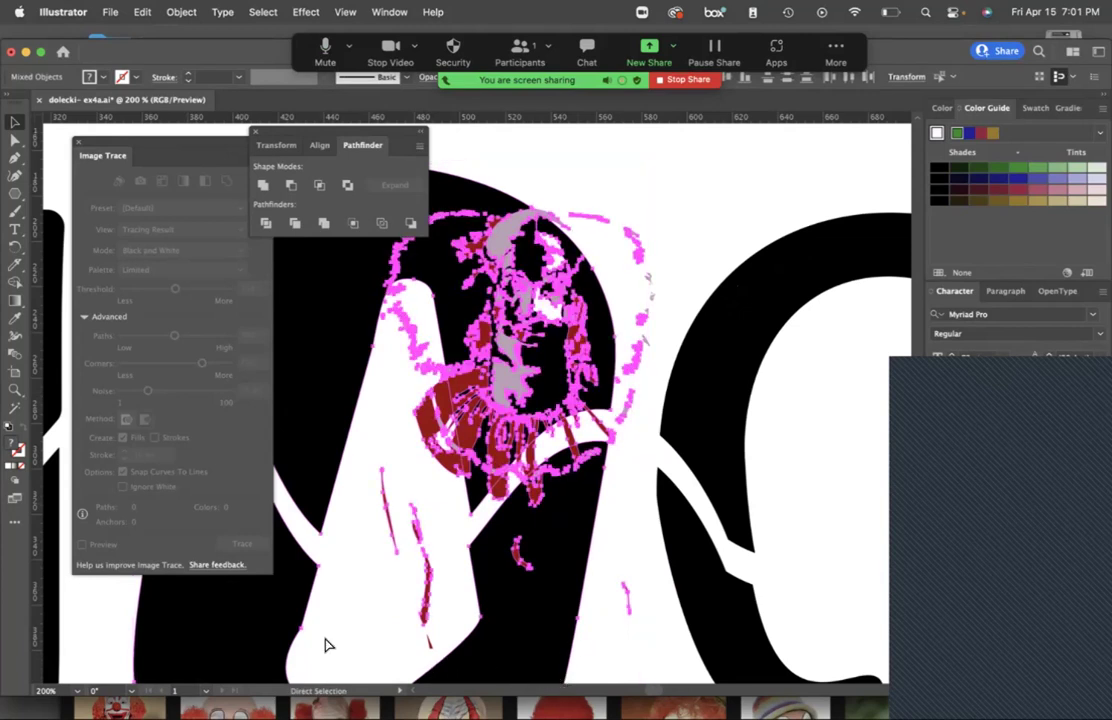
{"action": "key", "text": "v"}
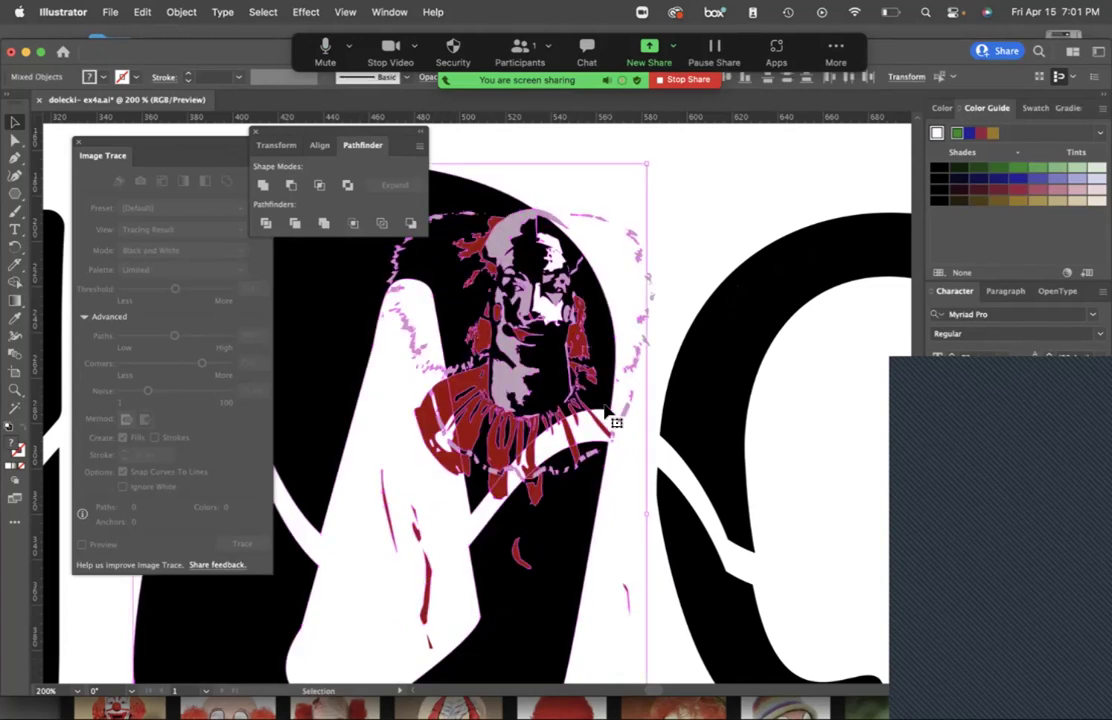
Undo the selection, background removal, repositioning and last shrinking of the clown shapes.
{"action": "key", "text": "super+z"}
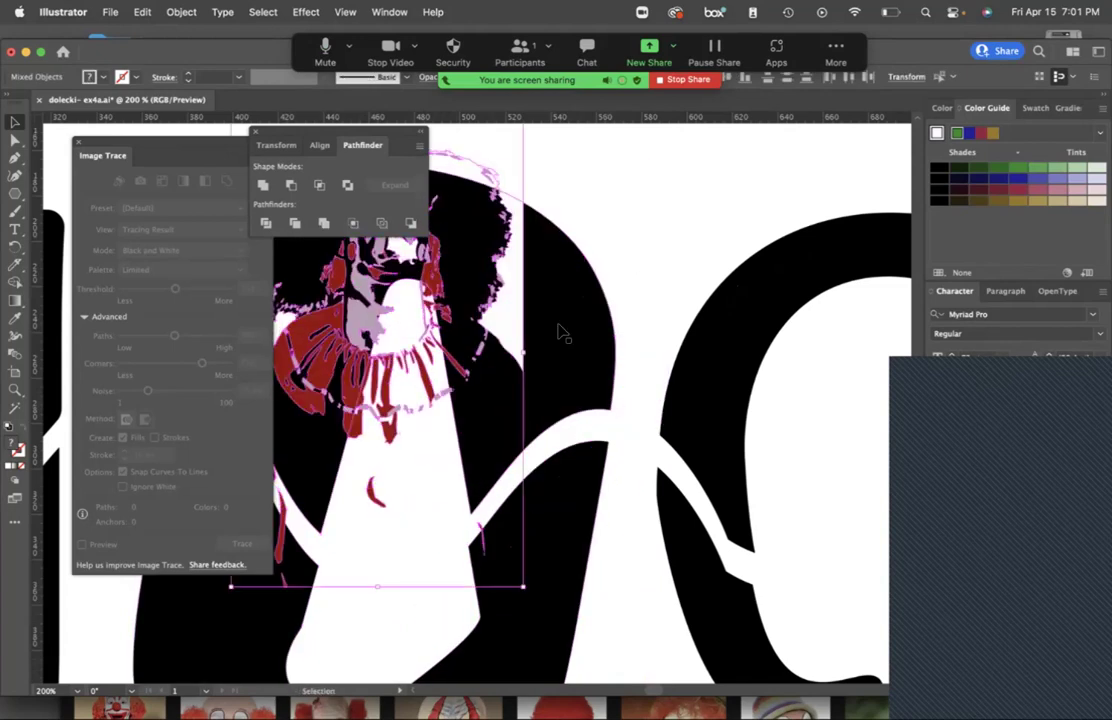
{"action": "key", "text": "super+z"}
{"action": "left_click_drag", "start_coordinate": [536, 580], "coordinate": [653, 313]}
{"action": "key", "text": "super+z"}
{"action": "left_click", "coordinate": [531, 516]}
{"action": "left_click_drag", "start_coordinate": [452, 527], "coordinate": [539, 385]}
{"action": "key", "text": "super+z"}
{"action": "key", "text": "super+z"}
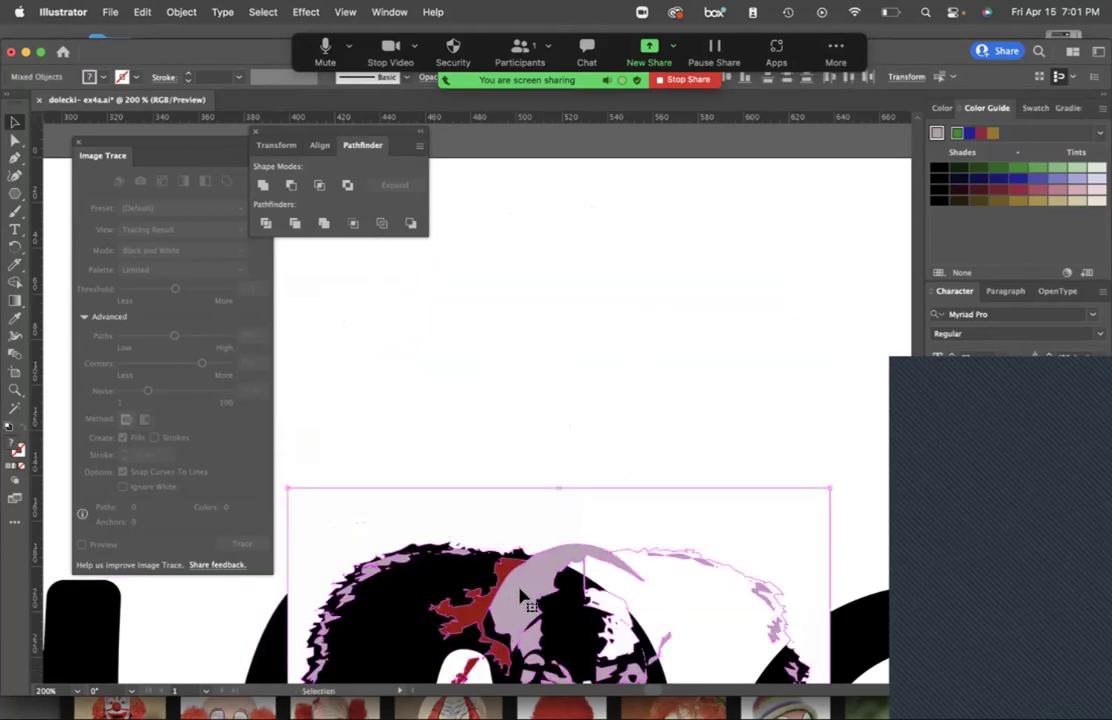
Move the clown shapes off the lettering onto the empty canvas above the artboard.
{"action": "mouse_move", "coordinate": [522, 598]}
{"action": "left_mouse_down"}
{"action": "mouse_move", "coordinate": [598, 169]}
{"action": "mouse_move", "coordinate": [592, 257]}
{"action": "left_mouse_up"}
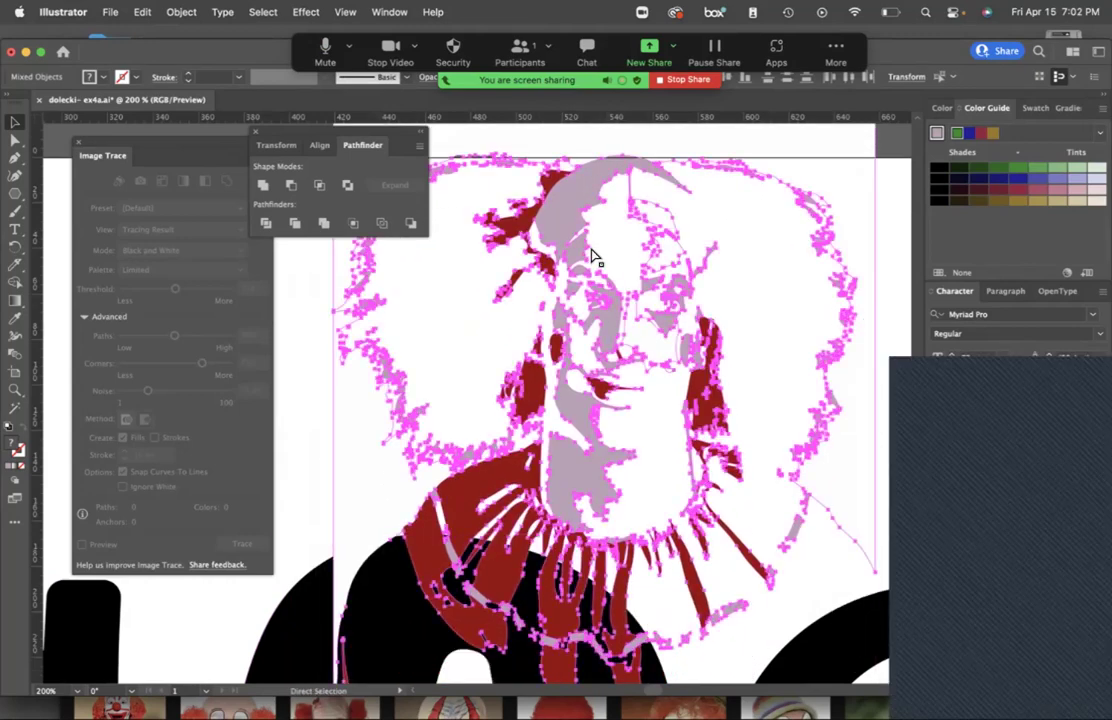
{"action": "key", "text": "super+minus"}
{"action": "scroll", "coordinate": [598, 372], "scroll_direction": "up", "scroll_amount": 5}
{"action": "mouse_move", "coordinate": [561, 422]}
{"action": "left_mouse_down"}
{"action": "mouse_move", "coordinate": [585, 178]}
{"action": "mouse_move", "coordinate": [610, 140]}
{"action": "mouse_move", "coordinate": [580, 392]}
{"action": "mouse_move", "coordinate": [598, 390]}
{"action": "mouse_move", "coordinate": [620, 240]}
{"action": "left_mouse_up"}
Delete the white background pieces surrounding the clown's head and shoulder.
{"action": "left_click", "coordinate": [688, 241]}
{"action": "key", "text": "Delete"}
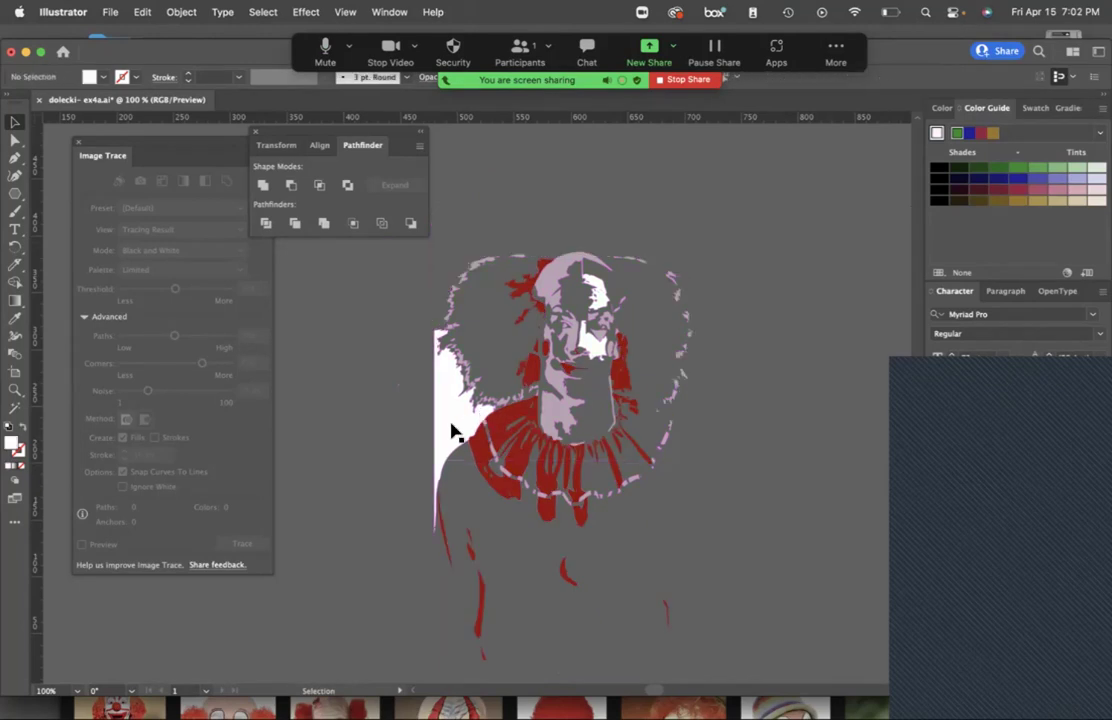
{"action": "left_click", "coordinate": [452, 432]}
{"action": "key", "text": "Delete"}
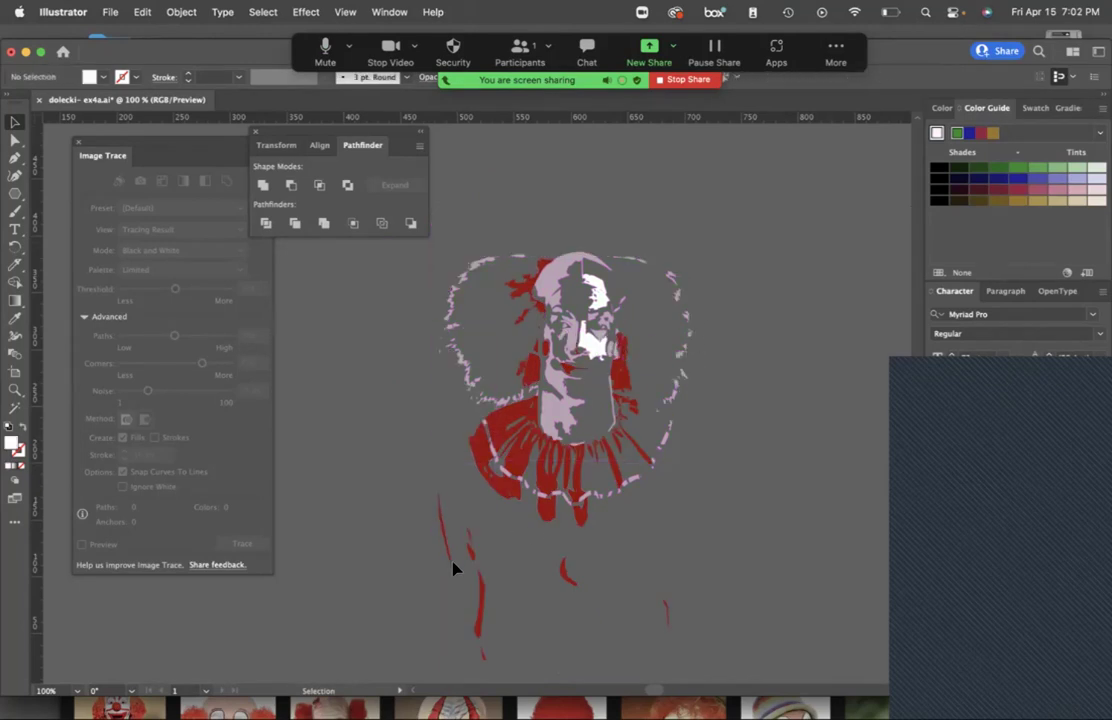
Delete the stray dark red fragments below the clown's ruffled collar.
{"action": "left_click", "coordinate": [479, 608]}
{"action": "key", "text": "Delete"}
{"action": "left_click", "coordinate": [484, 651]}
{"action": "key", "text": "Delete"}
{"action": "left_click", "coordinate": [665, 610]}
{"action": "key", "text": "Delete"}
{"action": "left_click", "coordinate": [568, 571]}
{"action": "key", "text": "Delete"}
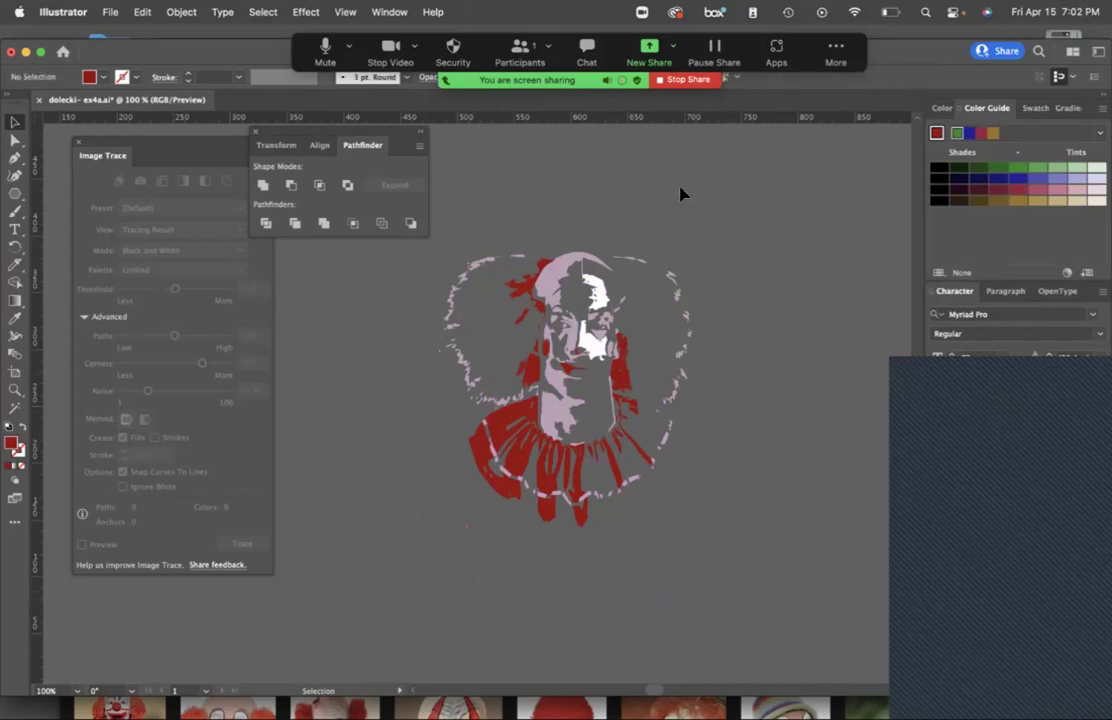
Unite all the remaining clown shapes with Pathfinder and move the result back over the lettering.
{"action": "key", "text": "super+a"}
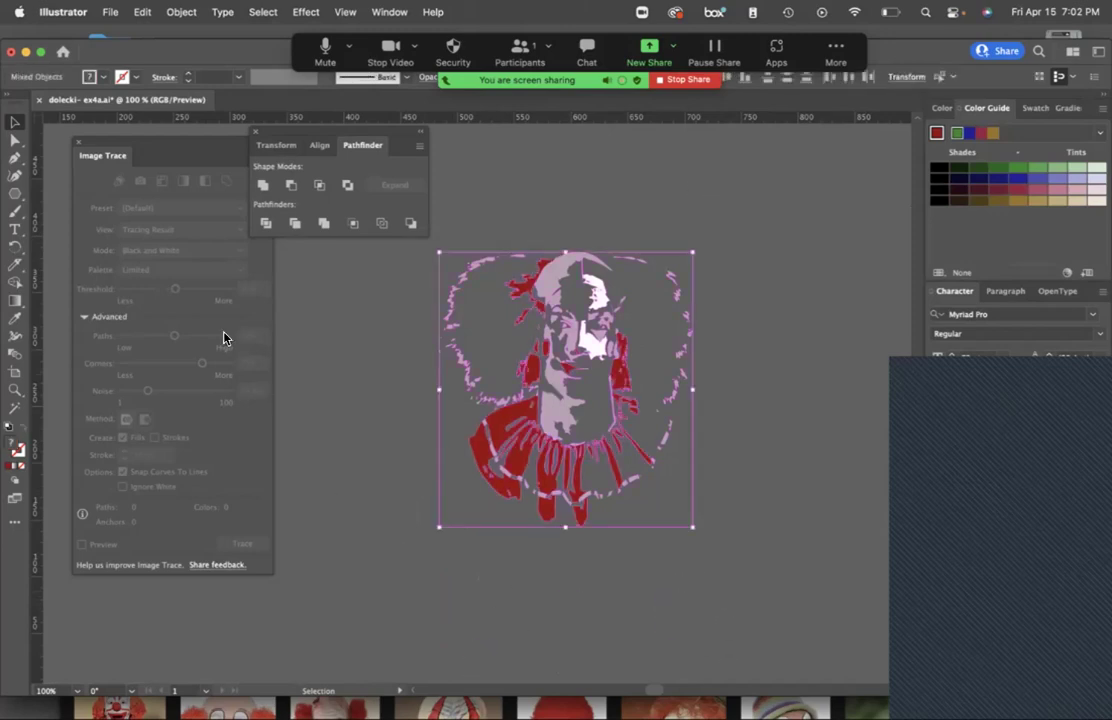
{"action": "left_click", "coordinate": [262, 185]}
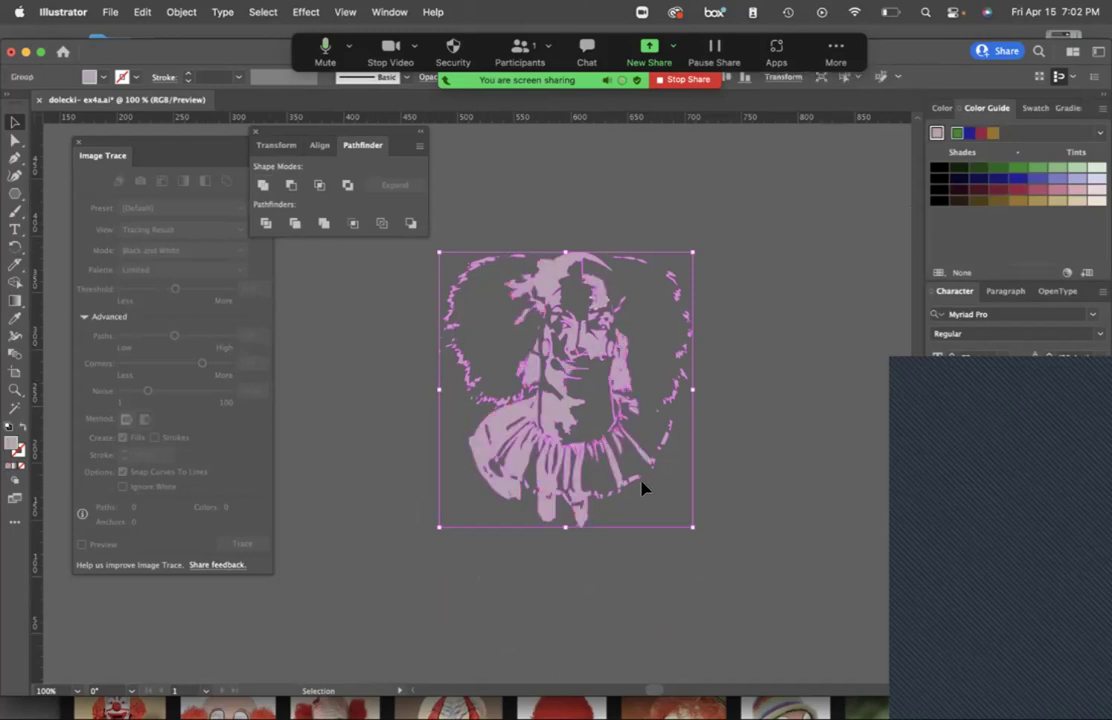
{"action": "key", "text": "Delete"}
{"action": "left_click_drag", "start_coordinate": [519, 559], "coordinate": [544, 307]}
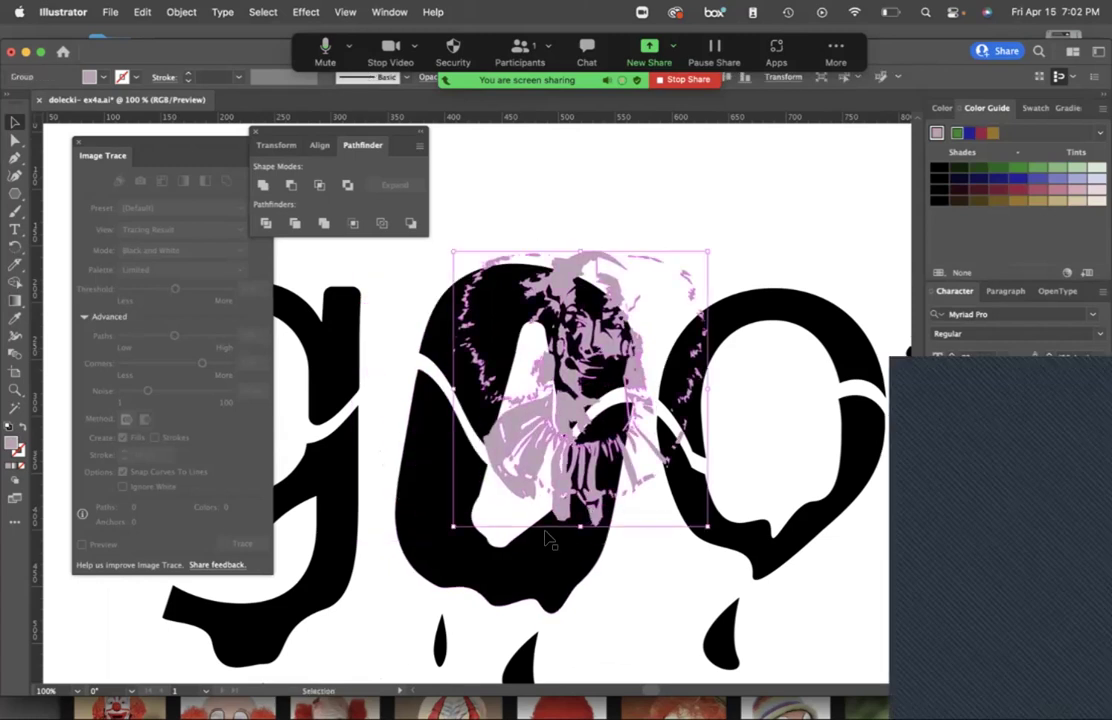
Scale the united clown down and position it over the upper right part of the first o.
{"action": "left_click_drag", "start_coordinate": [449, 530], "coordinate": [600, 367]}
{"action": "left_click_drag", "start_coordinate": [642, 318], "coordinate": [585, 362]}
{"action": "key", "text": "super+equal"}
{"action": "key", "text": "super+equal"}
{"action": "key", "text": "super+equal"}
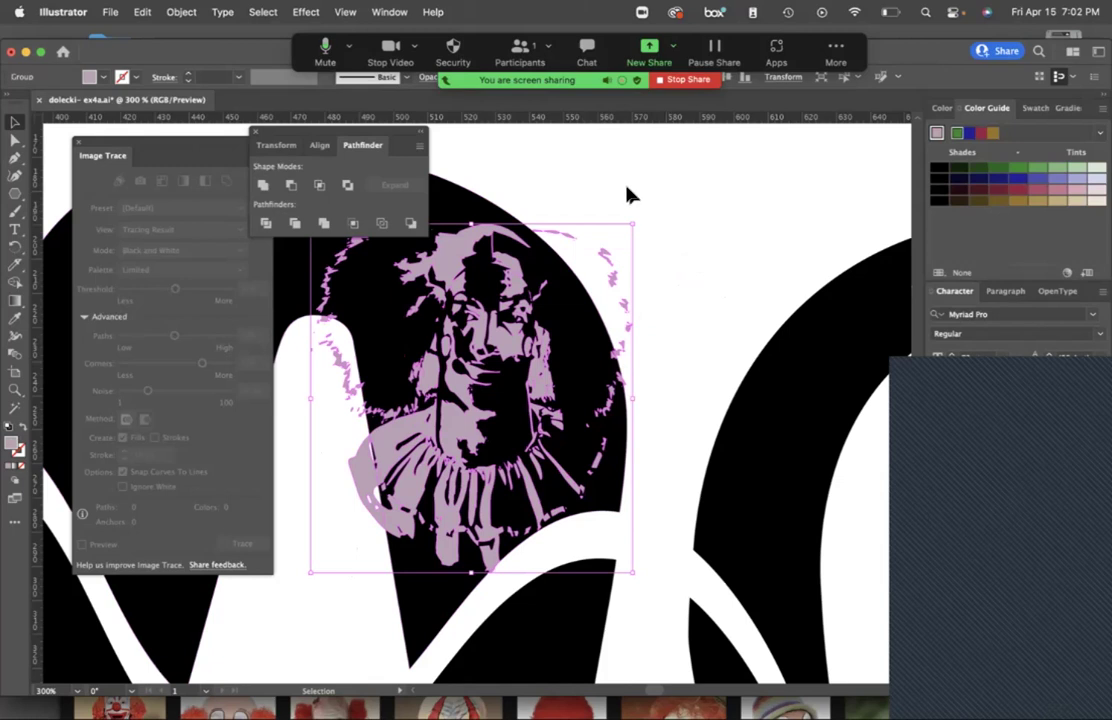
Cut the clown out of the first o's upper part with Pathfinder Minus Front and deselect the result.
{"action": "left_click_drag", "start_coordinate": [649, 179], "coordinate": [307, 555]}
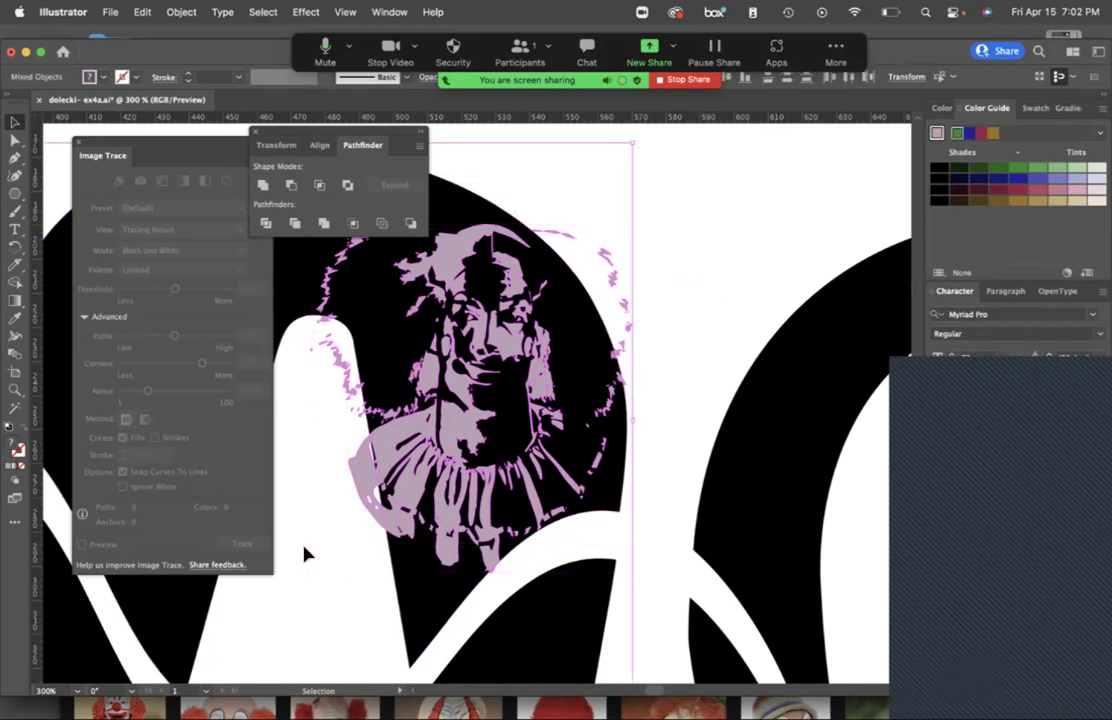
{"action": "left_click", "coordinate": [291, 185]}
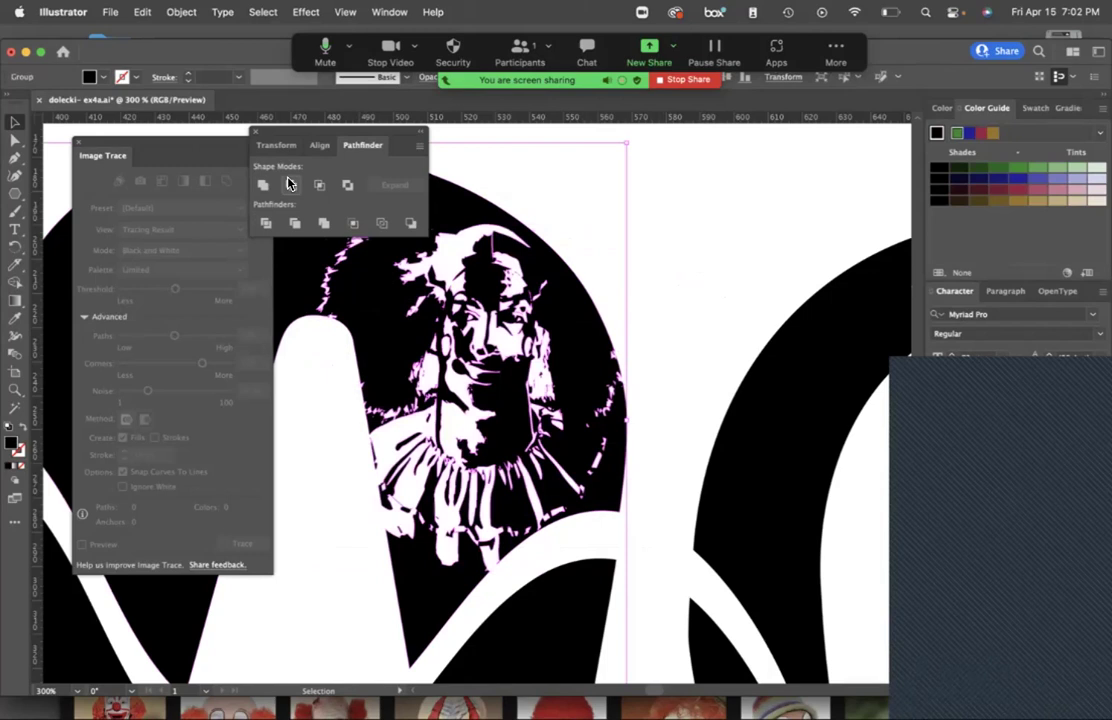
{"action": "left_click", "coordinate": [665, 292]}
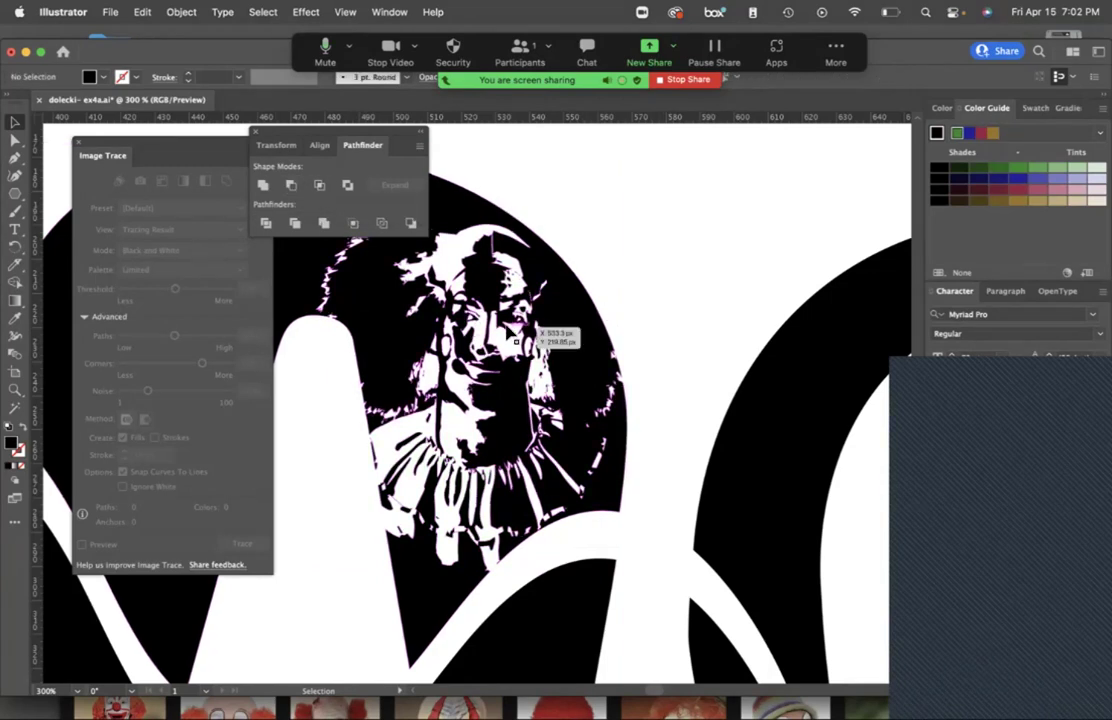
{"action": "key", "text": "a"}
{"action": "key", "text": "v"}
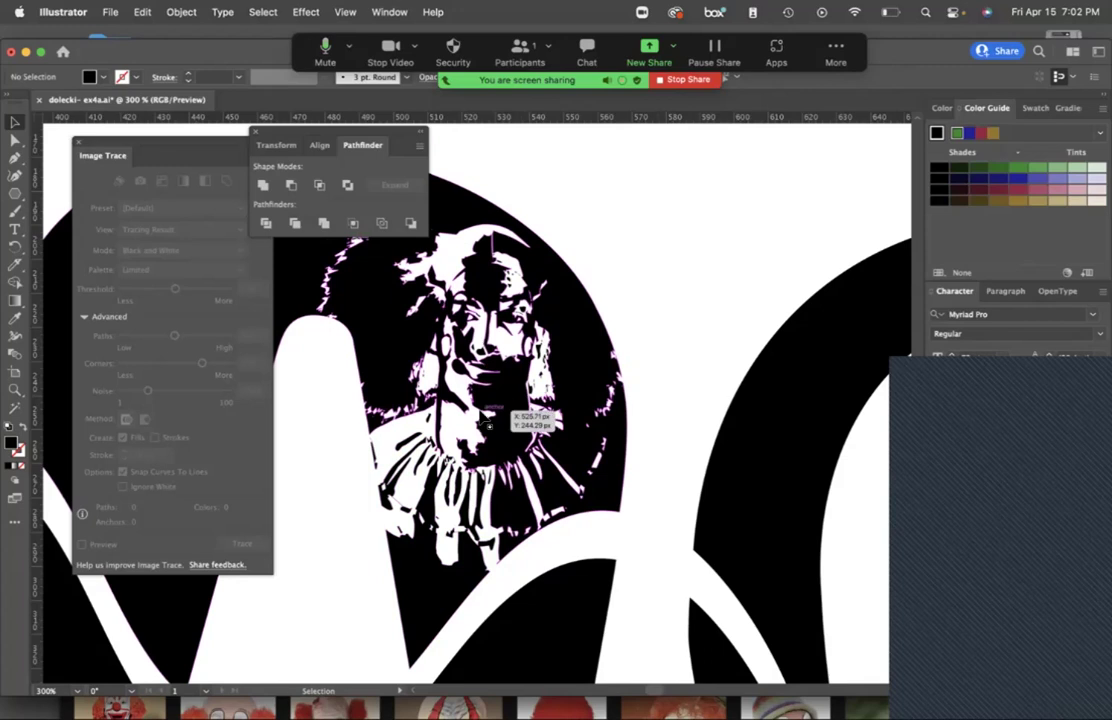
{"action": "scroll", "coordinate": [487, 424], "scroll_direction": "down", "scroll_amount": 4}
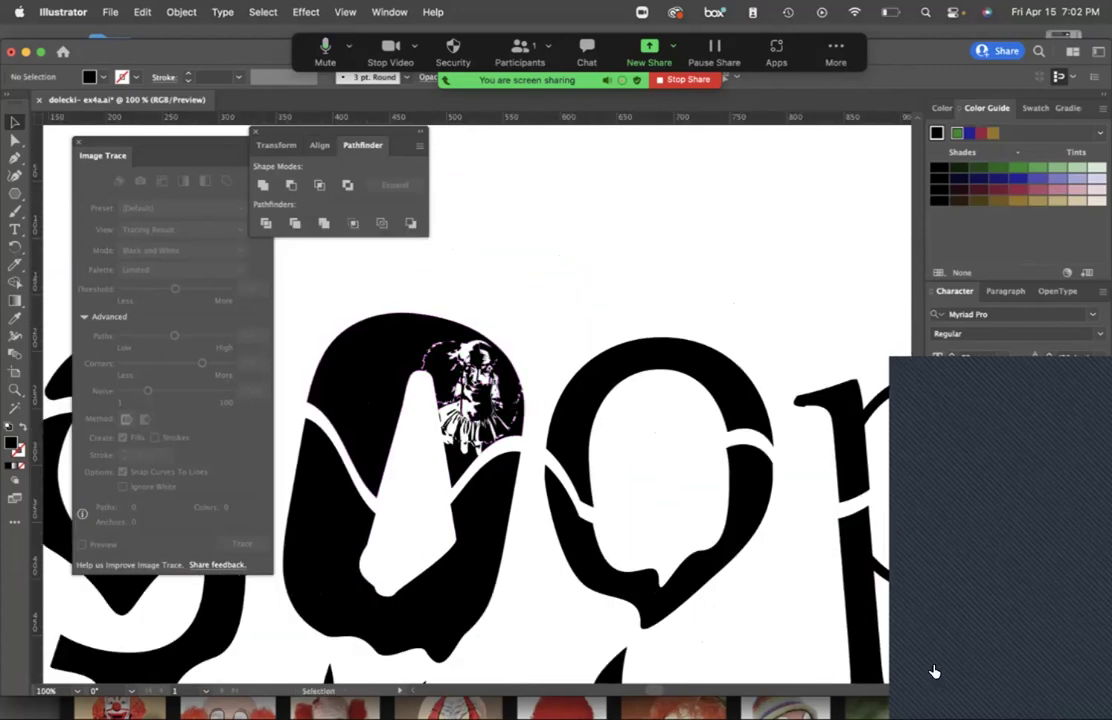
Show the green traced texture layer behind the complete lettering and hide it again.
{"action": "left_click", "coordinate": [934, 671]}
{"action": "left_click", "coordinate": [934, 671]}
{"action": "key", "text": "super+minus"}
{"action": "key", "text": "super+minus"}
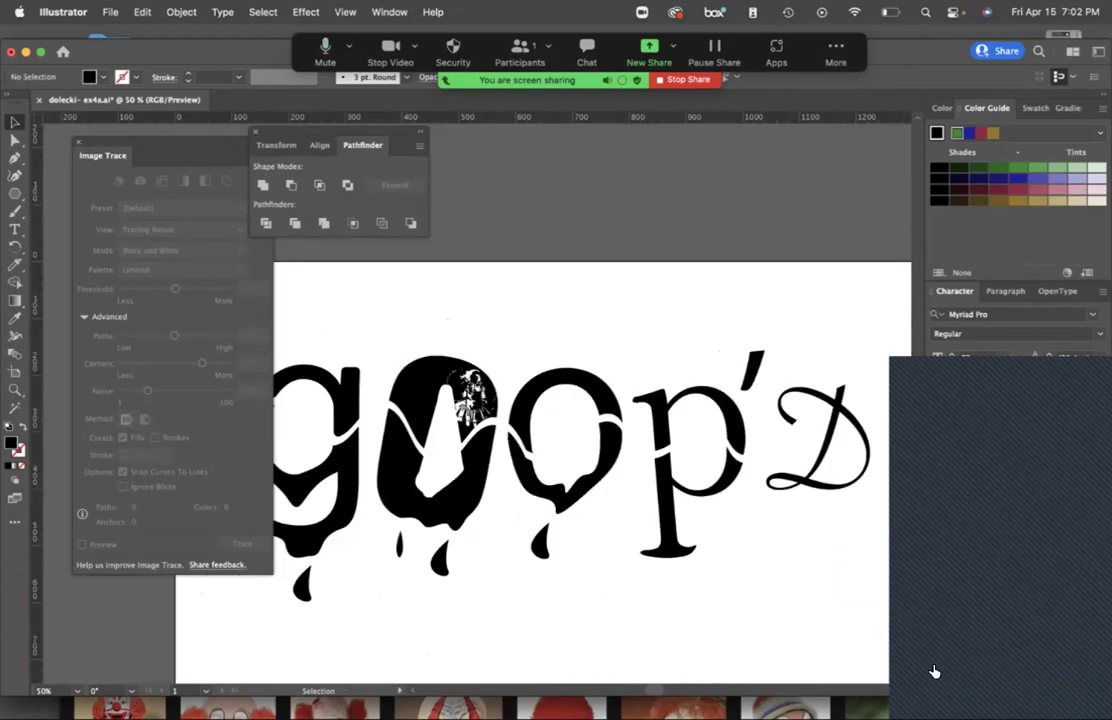
{"action": "left_click", "coordinate": [934, 671]}
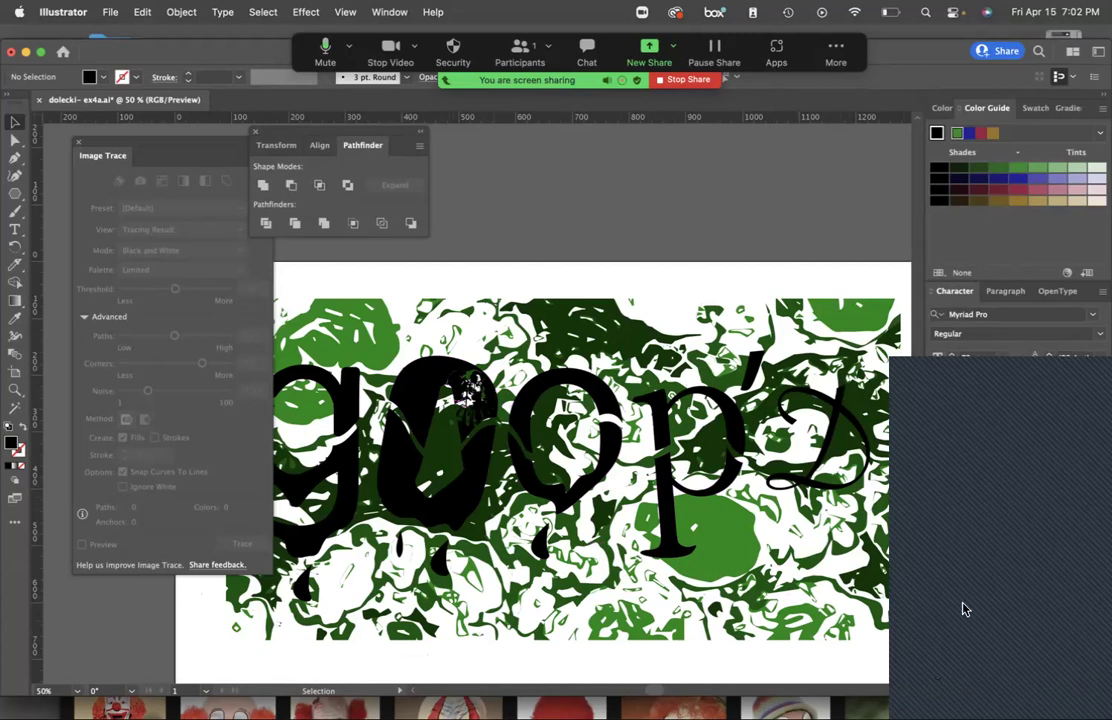
{"action": "left_click", "coordinate": [941, 673]}
Draw a large rectangle across the goop'D lettering and fill it with green.
{"action": "left_click", "coordinate": [14, 195]}
{"action": "left_click_drag", "start_coordinate": [14, 195], "coordinate": [69, 191]}
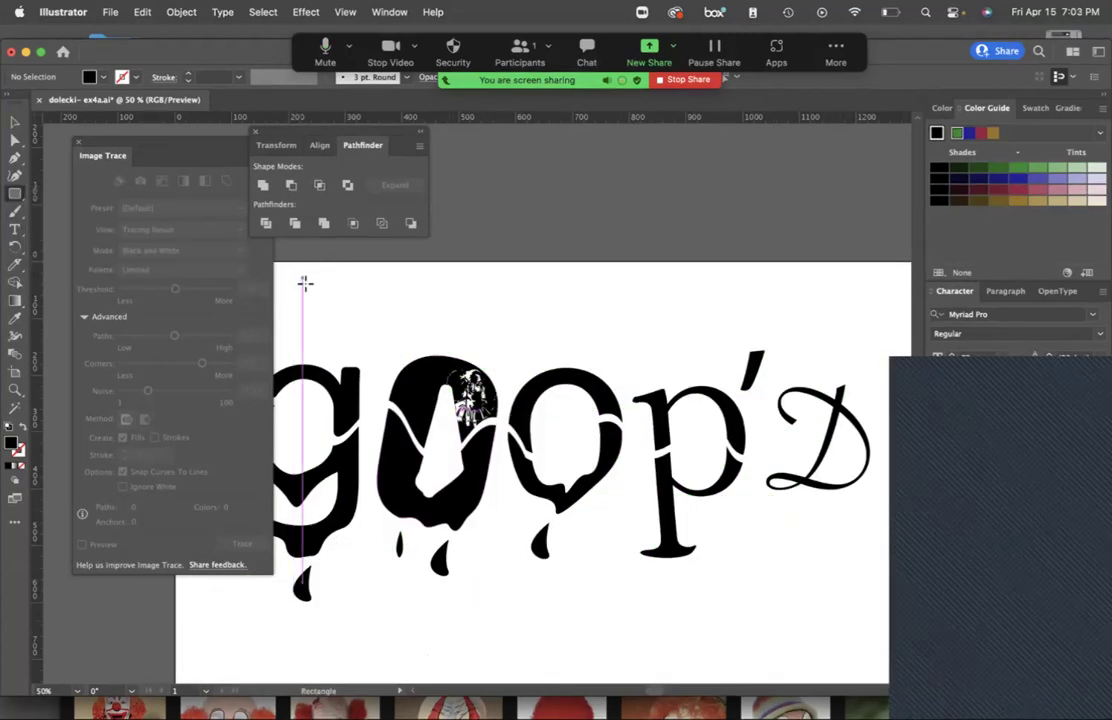
{"action": "left_click_drag", "start_coordinate": [303, 282], "coordinate": [831, 679]}
{"action": "double_click", "coordinate": [12, 444]}
{"action": "left_click", "coordinate": [942, 257]}
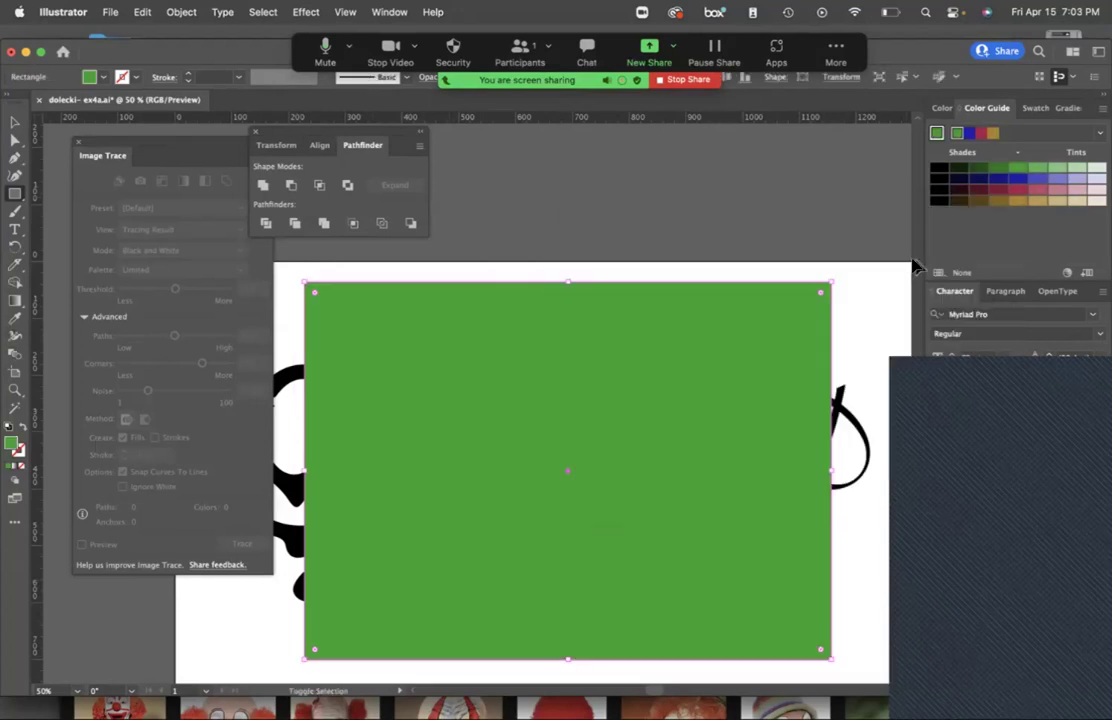
Send the green rectangle to the back, behind the goop'D lettering.
{"action": "key", "text": "super+shift+bracketleft"}
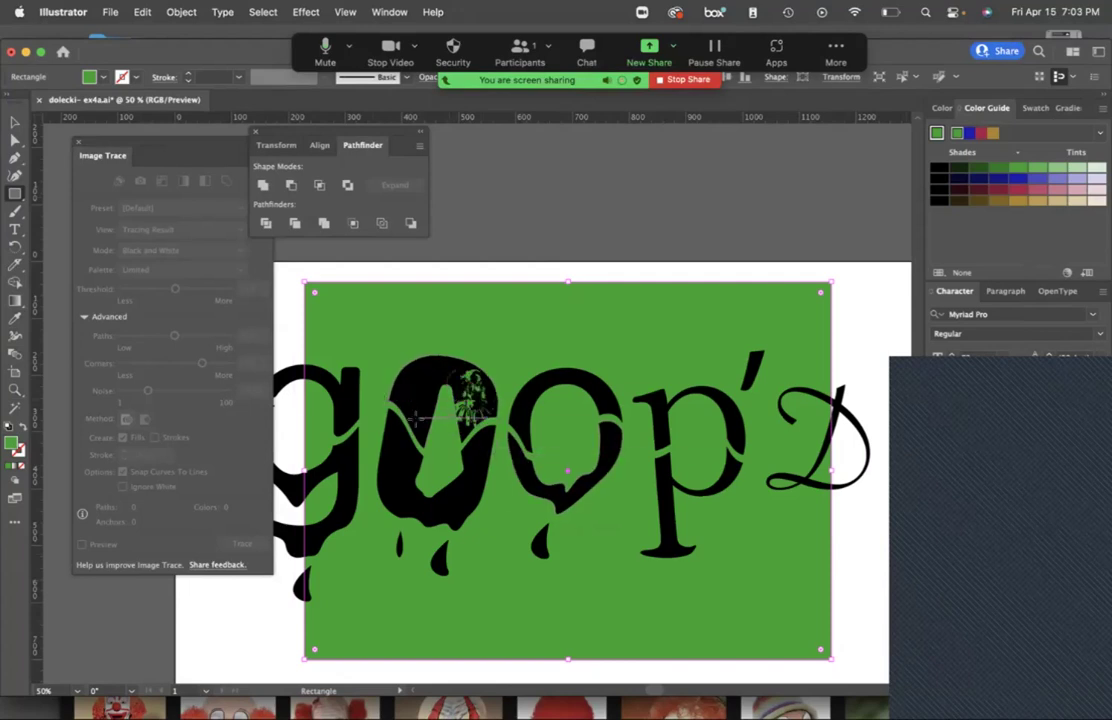
{"action": "left_click", "coordinate": [14, 193]}
Switch to Safari and replace the clown image search with a search for "logo".
{"action": "key", "text": "ctrl+Up"}
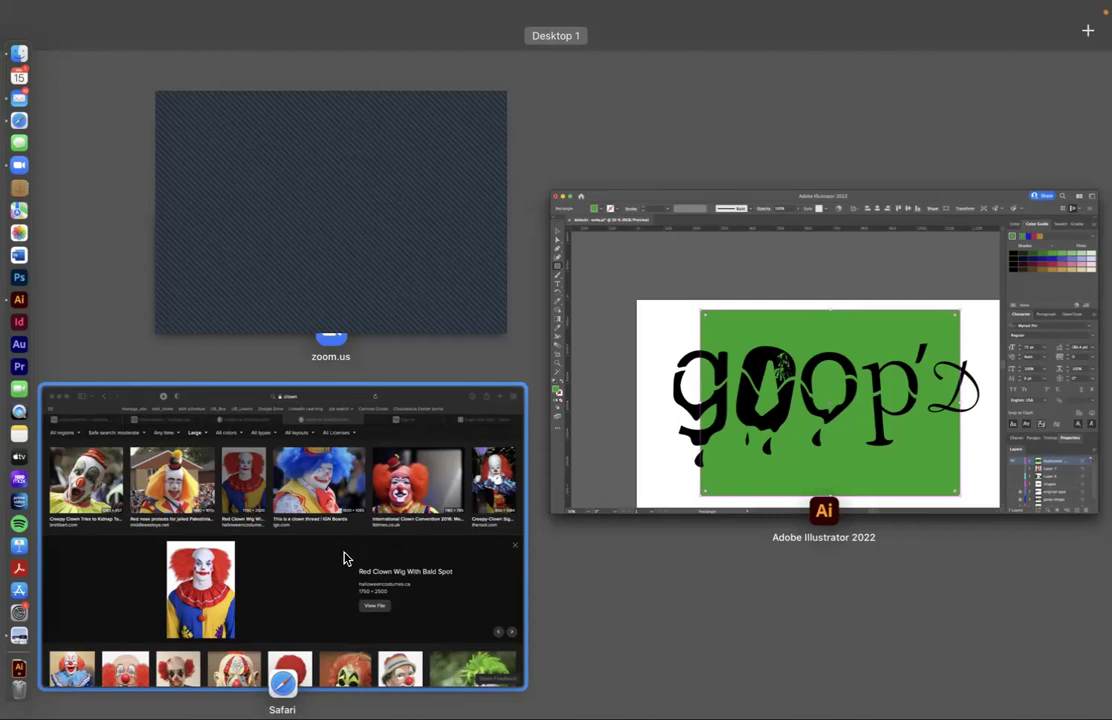
{"action": "left_click", "coordinate": [344, 558]}
{"action": "scroll", "coordinate": [335, 468], "scroll_direction": "up", "scroll_amount": 5}
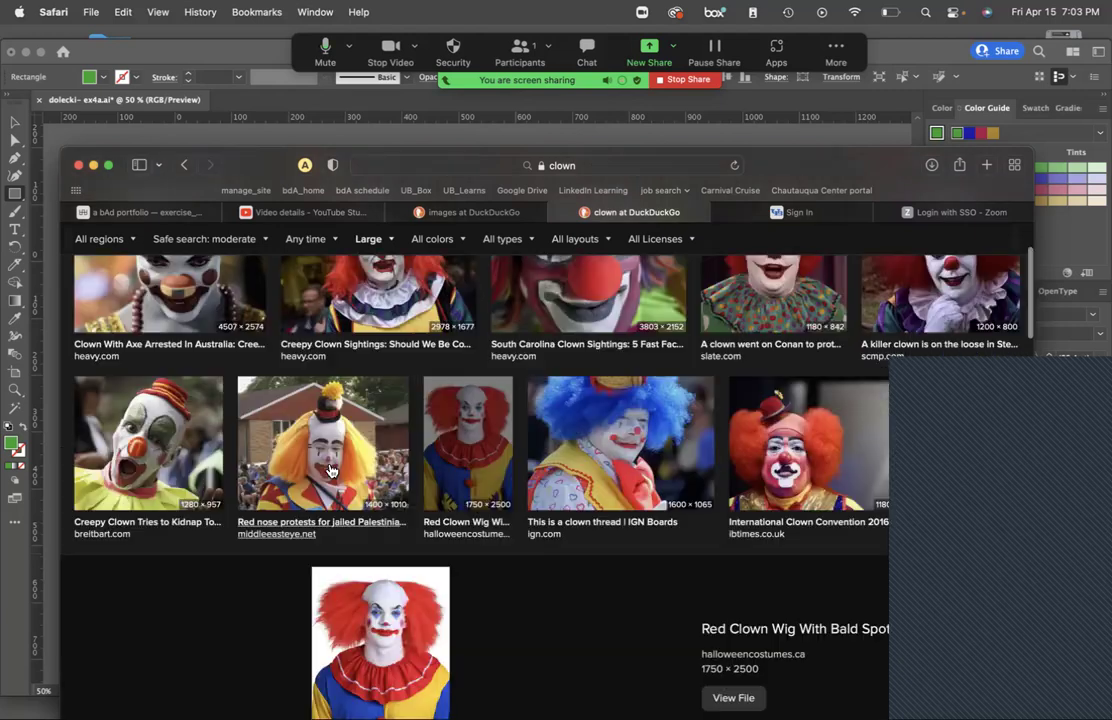
{"action": "left_click_drag", "start_coordinate": [340, 256], "coordinate": [64, 251]}
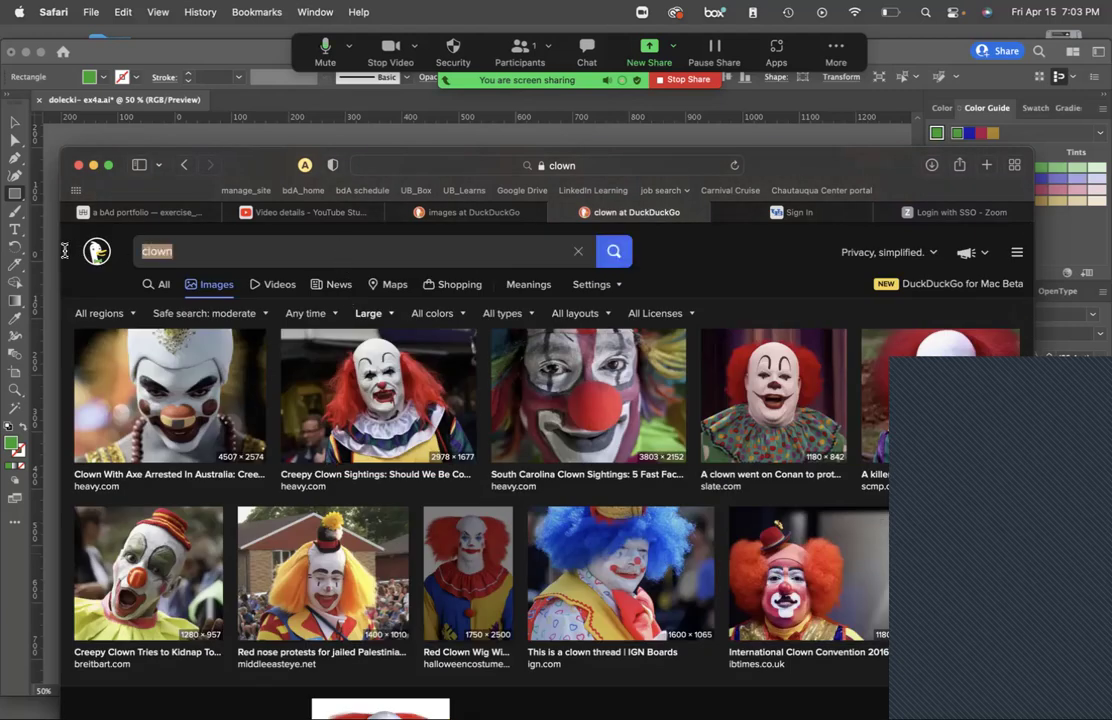
{"action": "type", "text": "logo"}
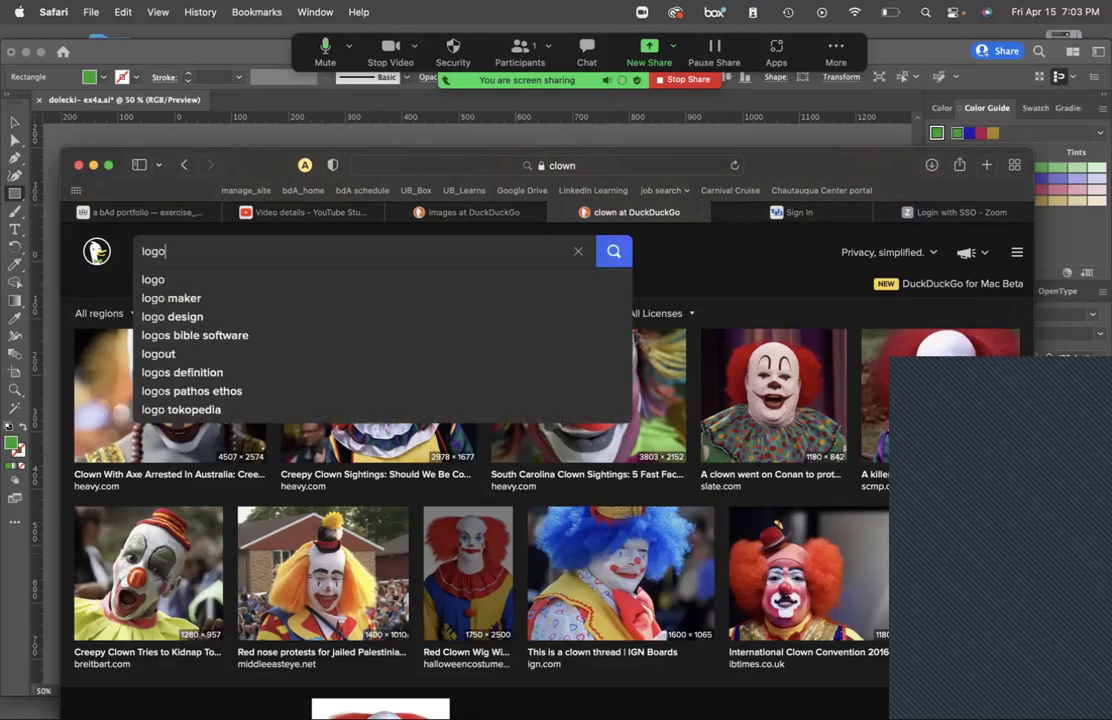
{"action": "key", "text": "Return"}
Browse the logo image results and examine how logos place lettering and symbols on simple background shapes.
{"action": "scroll", "coordinate": [450, 447], "scroll_direction": "down", "scroll_amount": 5}
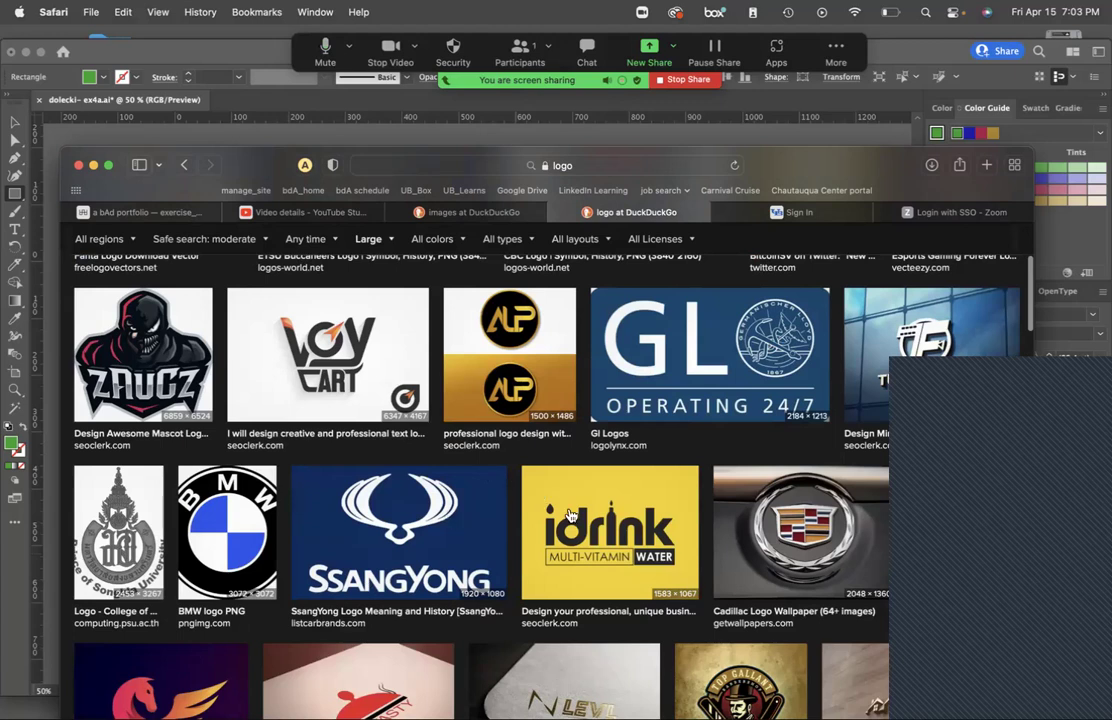
{"action": "scroll", "coordinate": [591, 537], "scroll_direction": "down", "scroll_amount": 3}
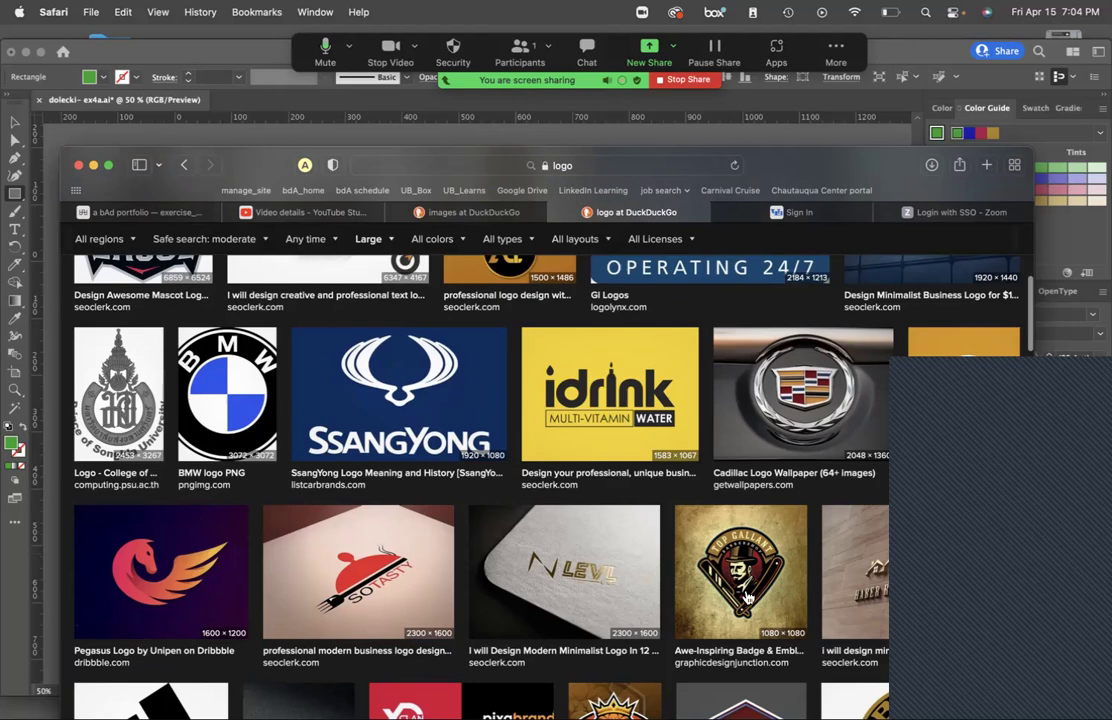
{"action": "scroll", "coordinate": [350, 485], "scroll_direction": "down", "scroll_amount": 2}
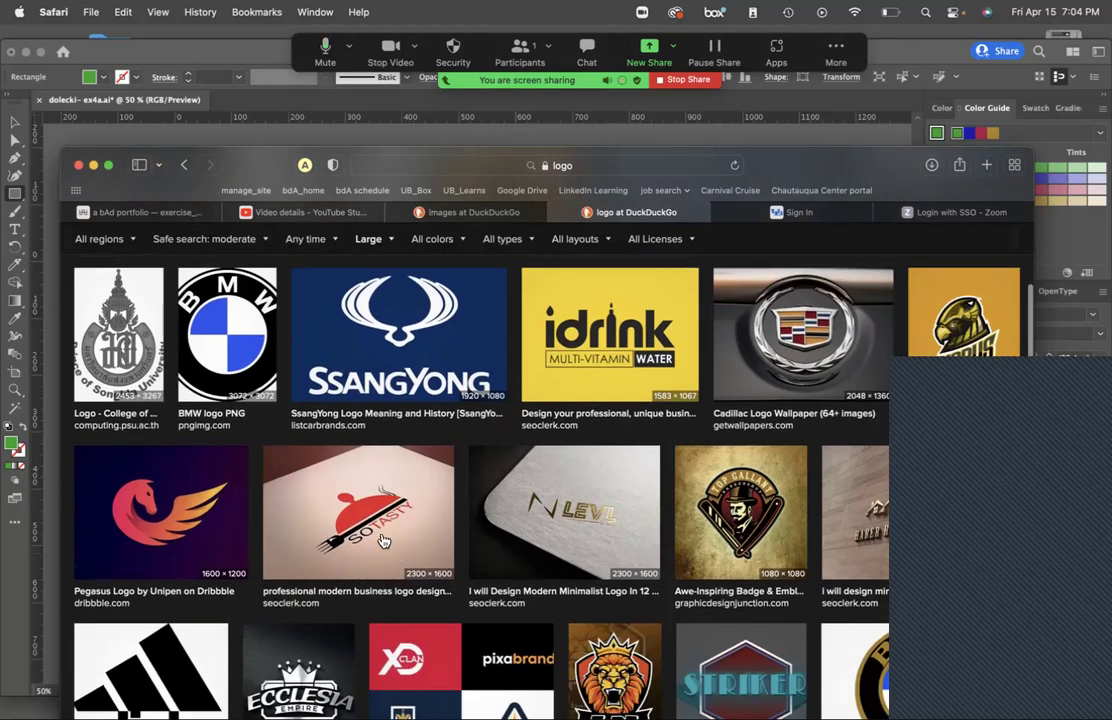
{"action": "scroll", "coordinate": [400, 520], "scroll_direction": "down", "scroll_amount": 6}
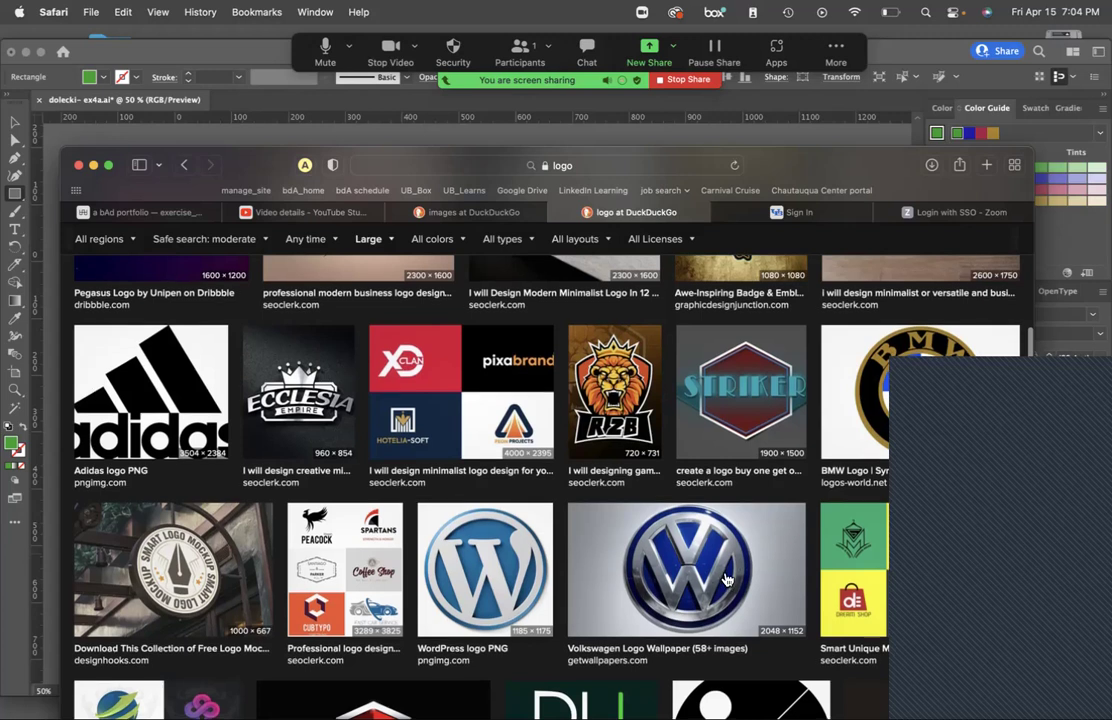
{"action": "scroll", "coordinate": [727, 580], "scroll_direction": "down", "scroll_amount": 1}
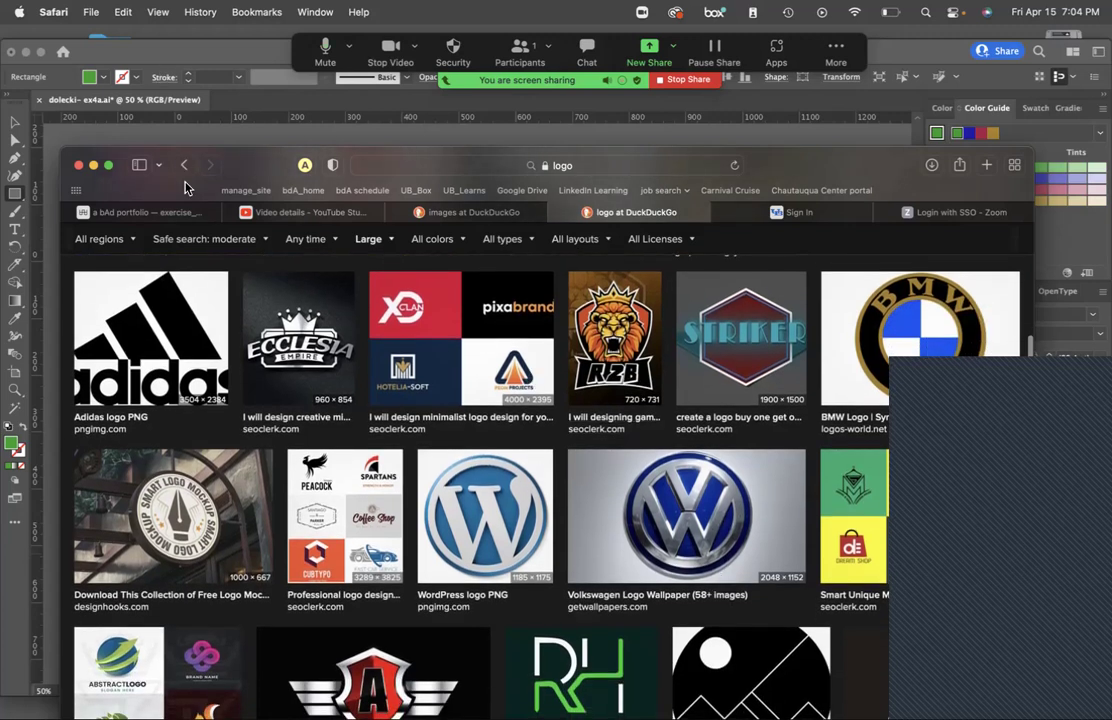
{"action": "left_click", "coordinate": [137, 213]}
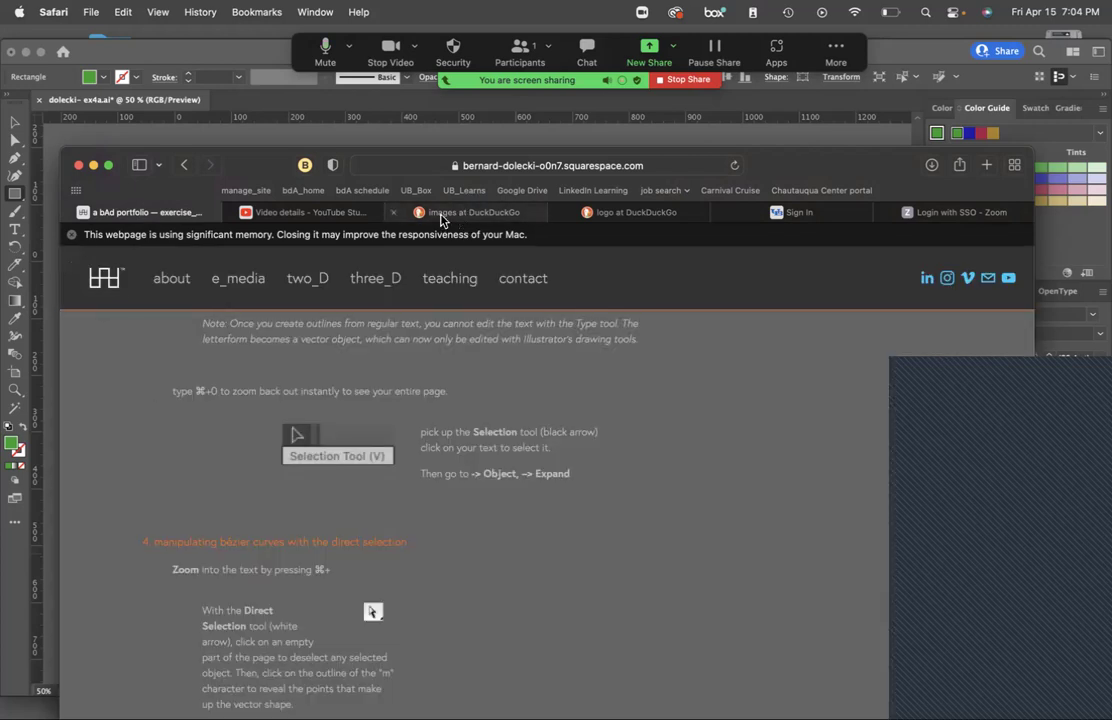
{"action": "left_click", "coordinate": [600, 212]}
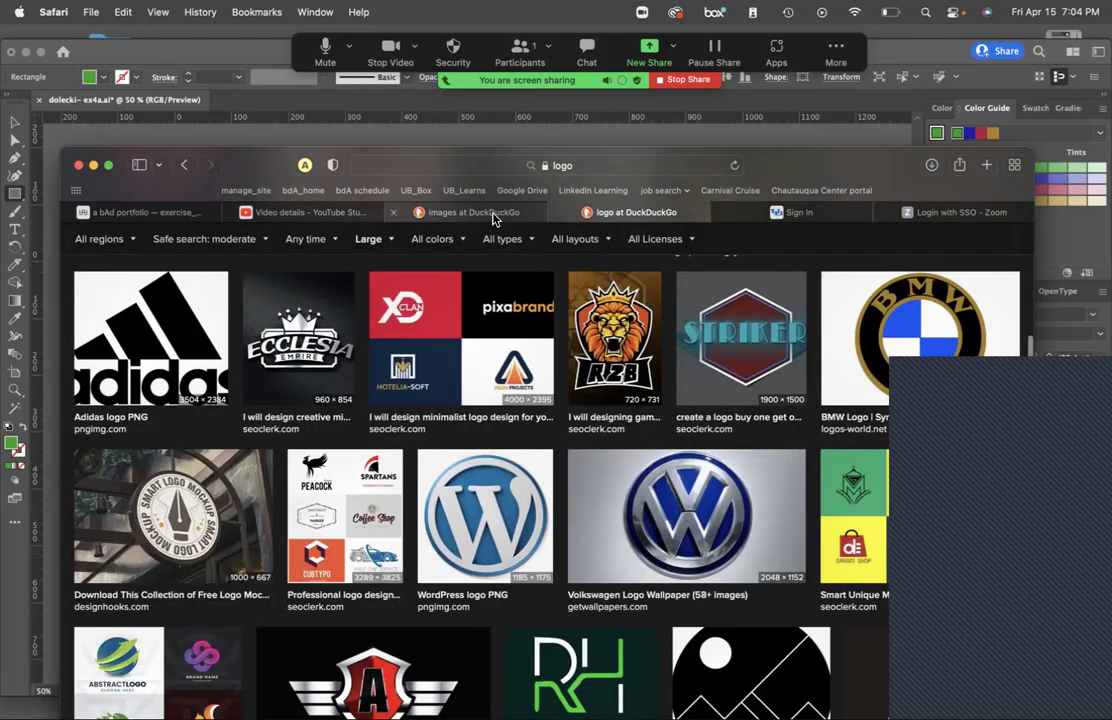
{"action": "scroll", "coordinate": [479, 523], "scroll_direction": "down", "scroll_amount": 3}
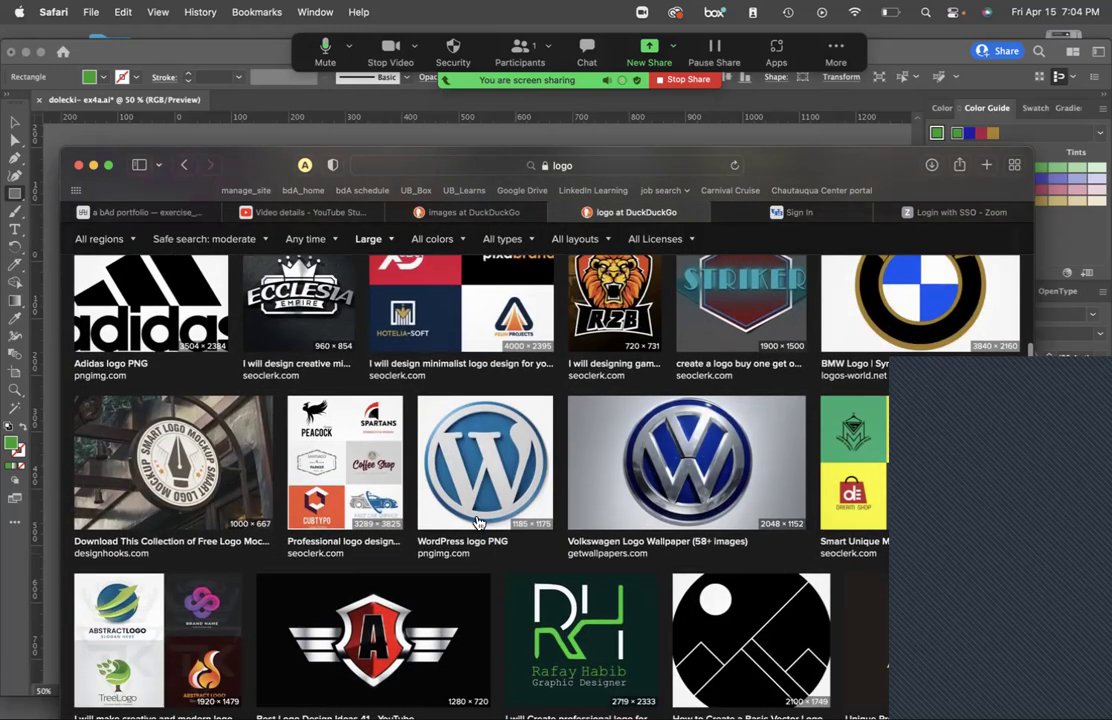
{"action": "scroll", "coordinate": [494, 556], "scroll_direction": "down", "scroll_amount": 1}
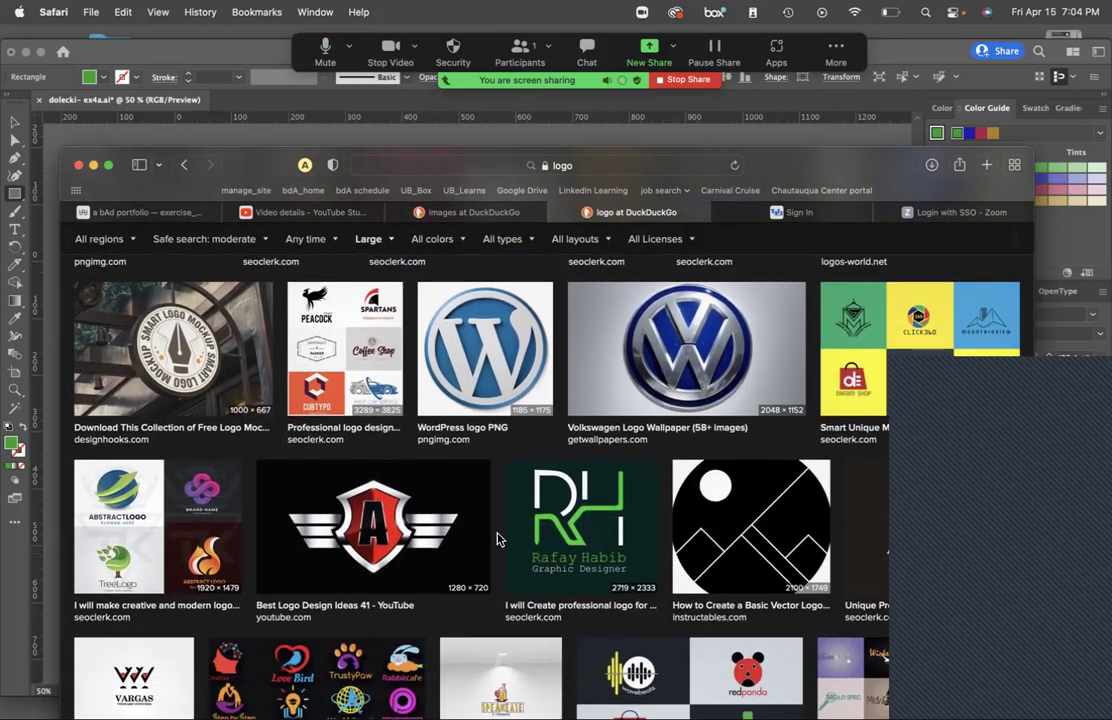
{"action": "scroll", "coordinate": [494, 550], "scroll_direction": "down", "scroll_amount": 5}
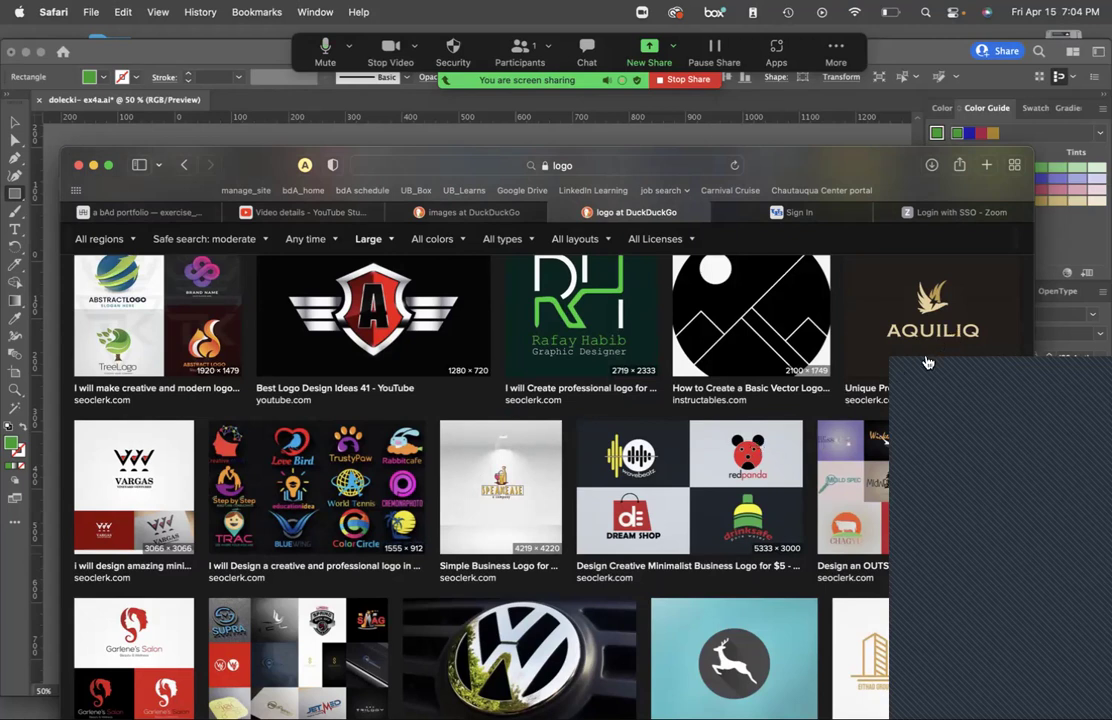
{"action": "scroll", "coordinate": [628, 467], "scroll_direction": "down", "scroll_amount": 3}
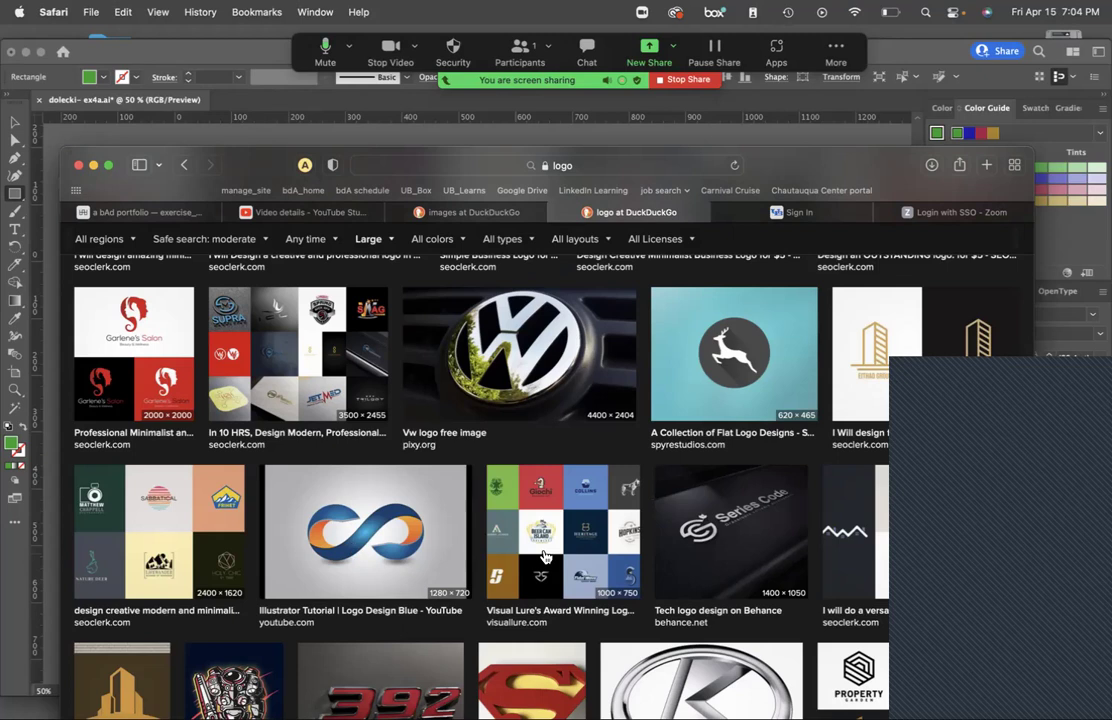
{"action": "scroll", "coordinate": [148, 515], "scroll_direction": "down", "scroll_amount": 1}
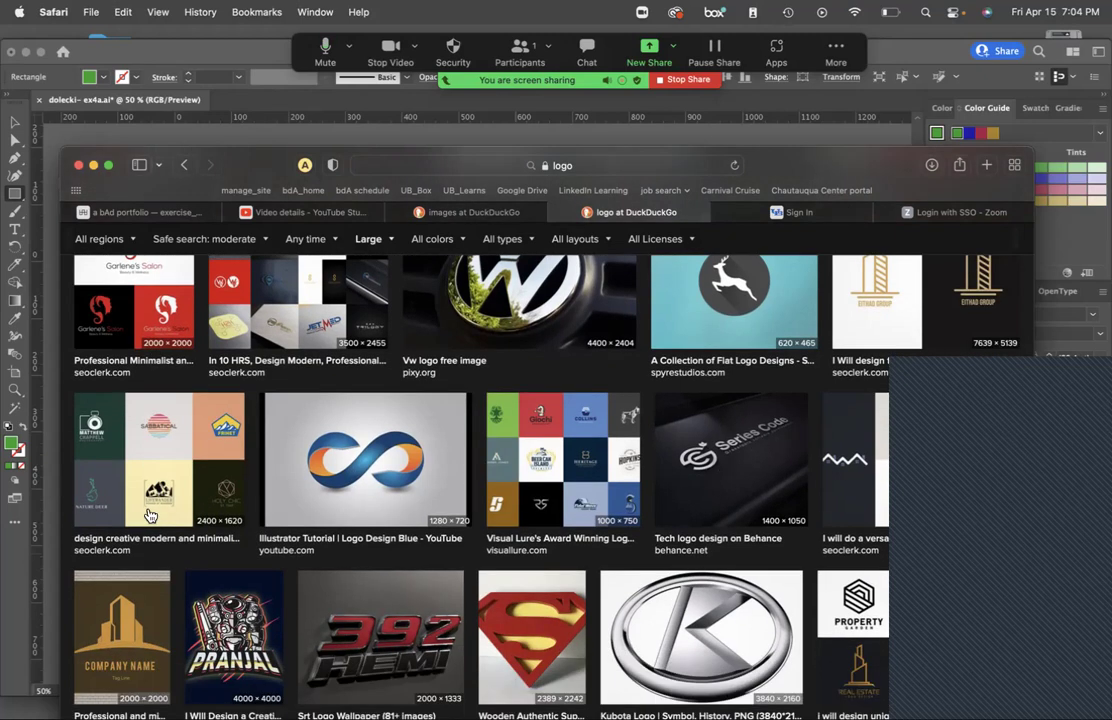
Switch back to Illustrator and draw a large, slightly rotated green hexagon above the artboard with the Polygon tool.
{"action": "key", "text": "ctrl+Up"}
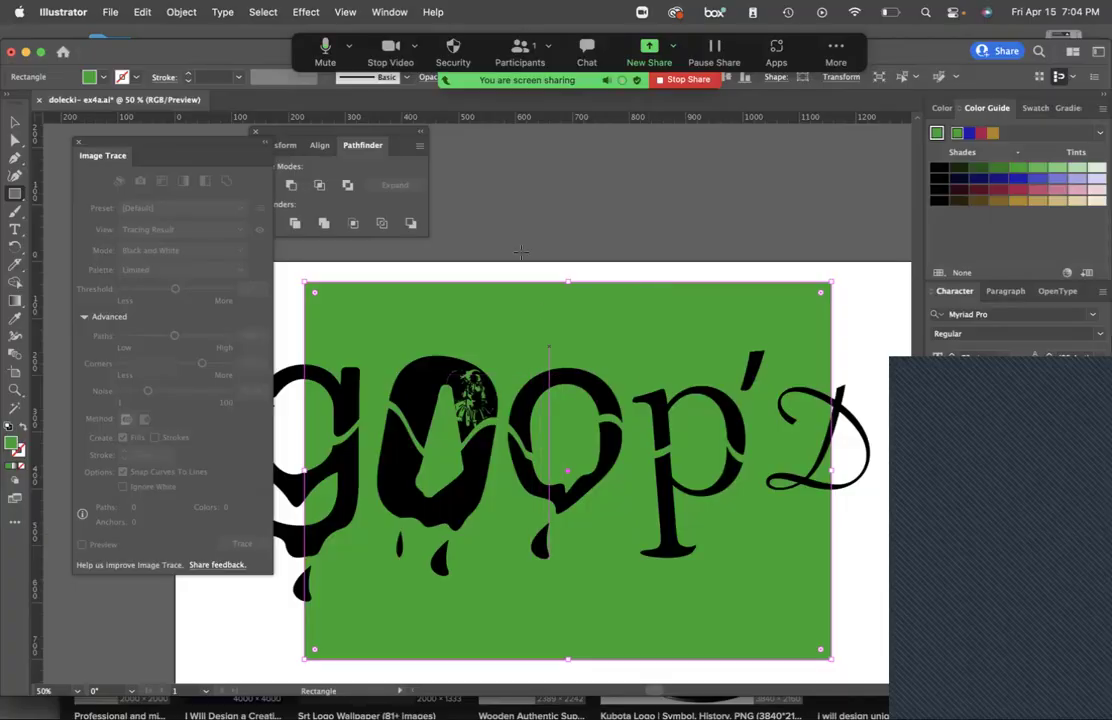
{"action": "scroll", "coordinate": [553, 310], "scroll_direction": "up", "scroll_amount": 5}
{"action": "scroll", "coordinate": [536, 330], "scroll_direction": "left", "scroll_amount": 3}
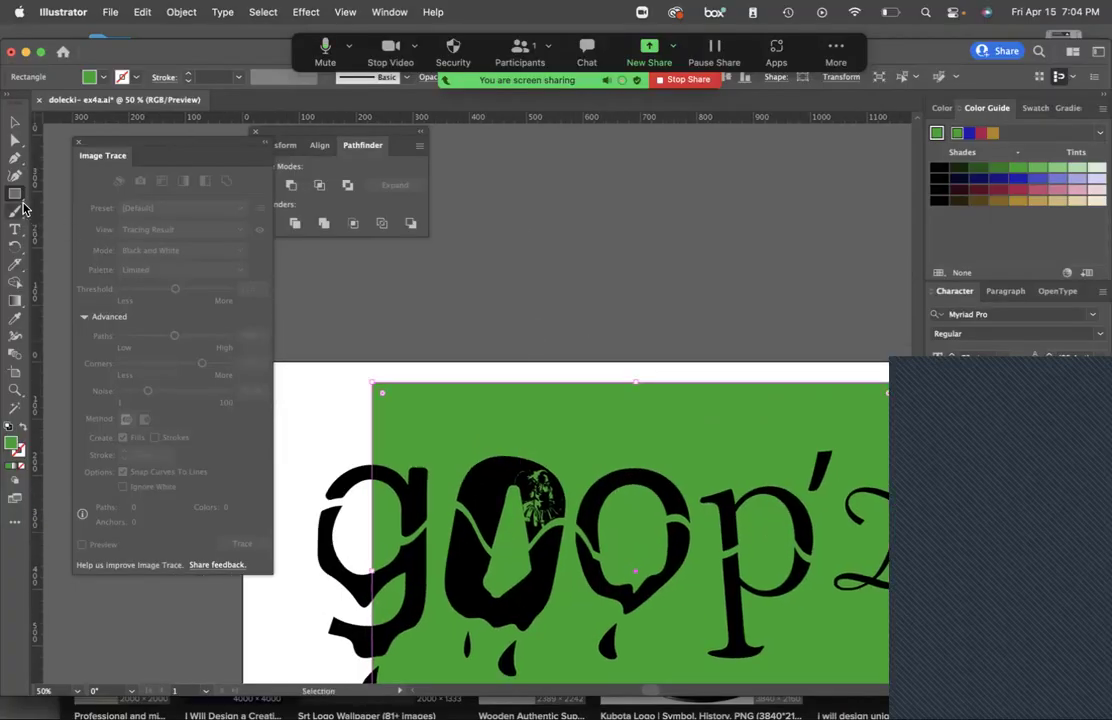
{"action": "left_click_drag", "start_coordinate": [15, 193], "coordinate": [80, 229]}
{"action": "mouse_move", "coordinate": [588, 244]}
{"action": "left_mouse_down"}
{"action": "mouse_move", "coordinate": [782, 310]}
{"action": "mouse_move", "coordinate": [697, 273]}
{"action": "mouse_move", "coordinate": [648, 325]}
{"action": "left_mouse_up"}
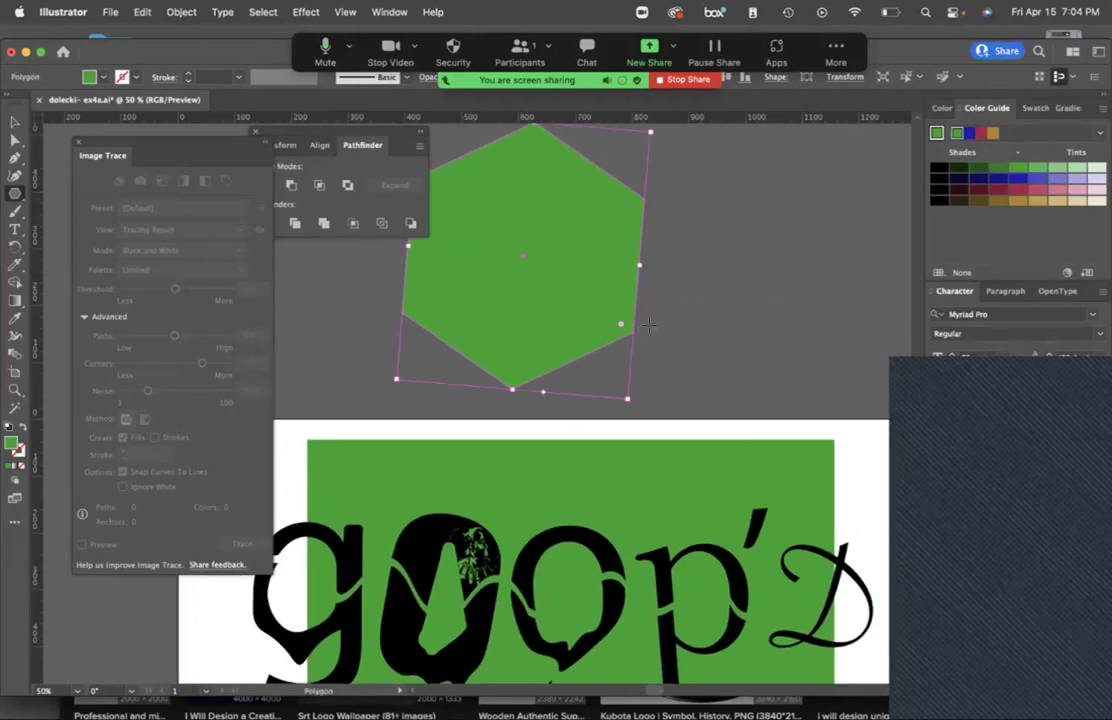
Return to the logo results in Safari and examine further examples of emblem shapes combined with type.
{"action": "key", "text": "ctrl+Up"}
{"action": "left_click", "coordinate": [360, 489]}
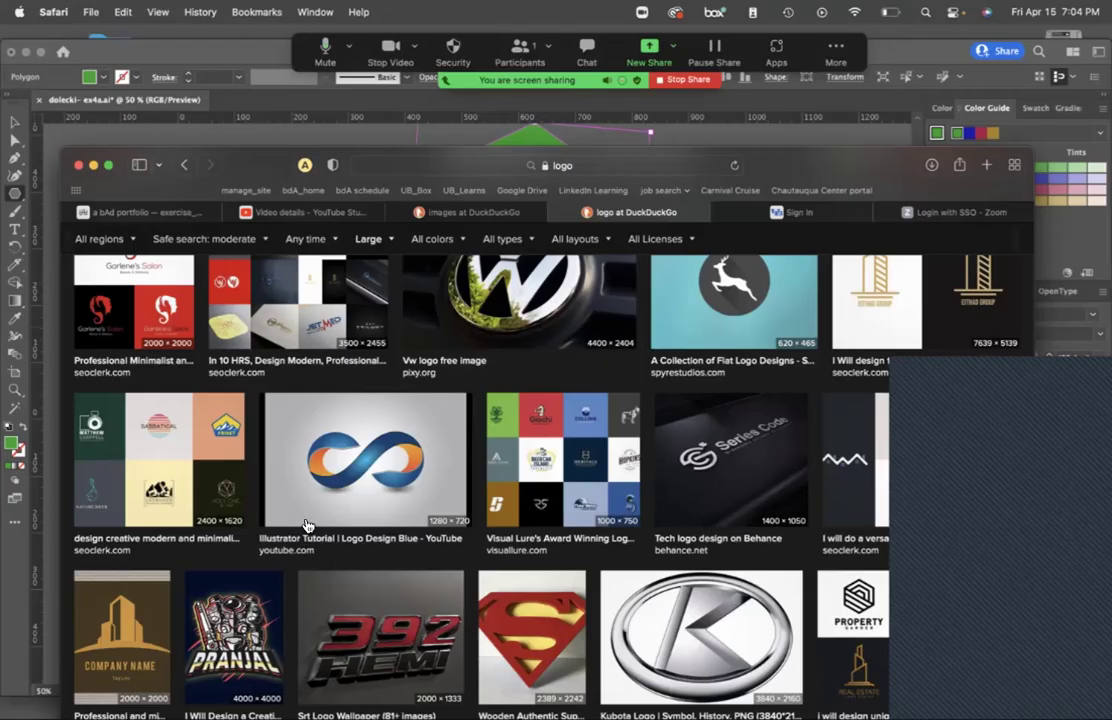
{"action": "scroll", "coordinate": [318, 518], "scroll_direction": "down", "scroll_amount": 2}
{"action": "scroll", "coordinate": [318, 518], "scroll_direction": "down", "scroll_amount": 2}
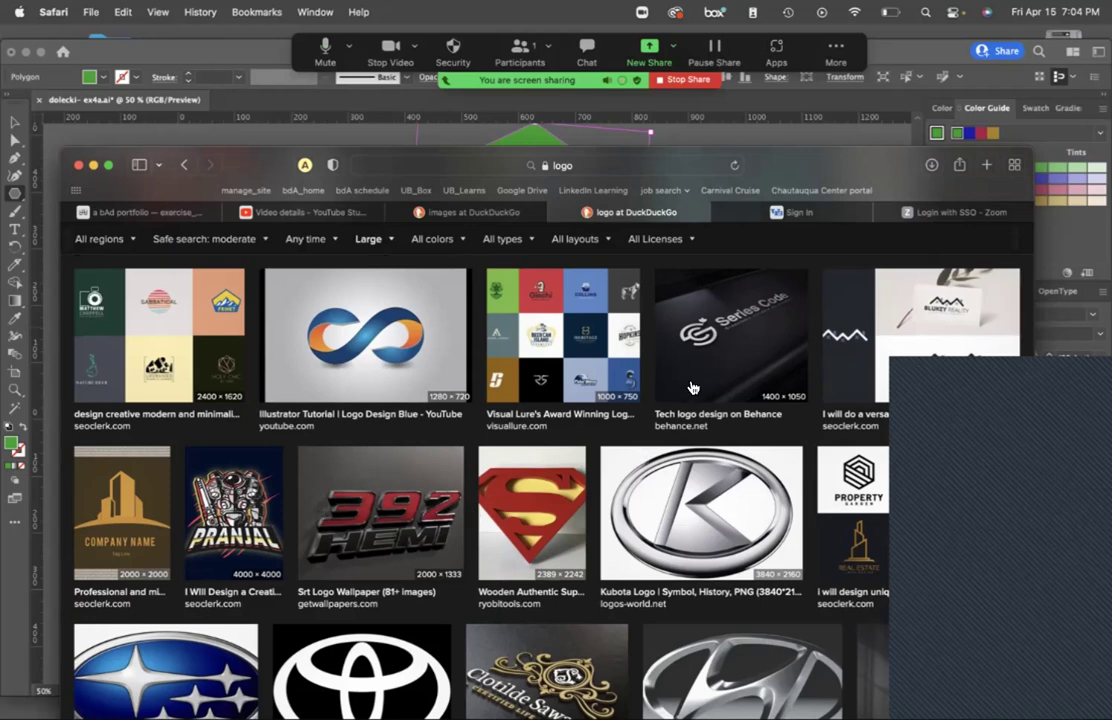
{"action": "scroll", "coordinate": [645, 356], "scroll_direction": "down", "scroll_amount": 3}
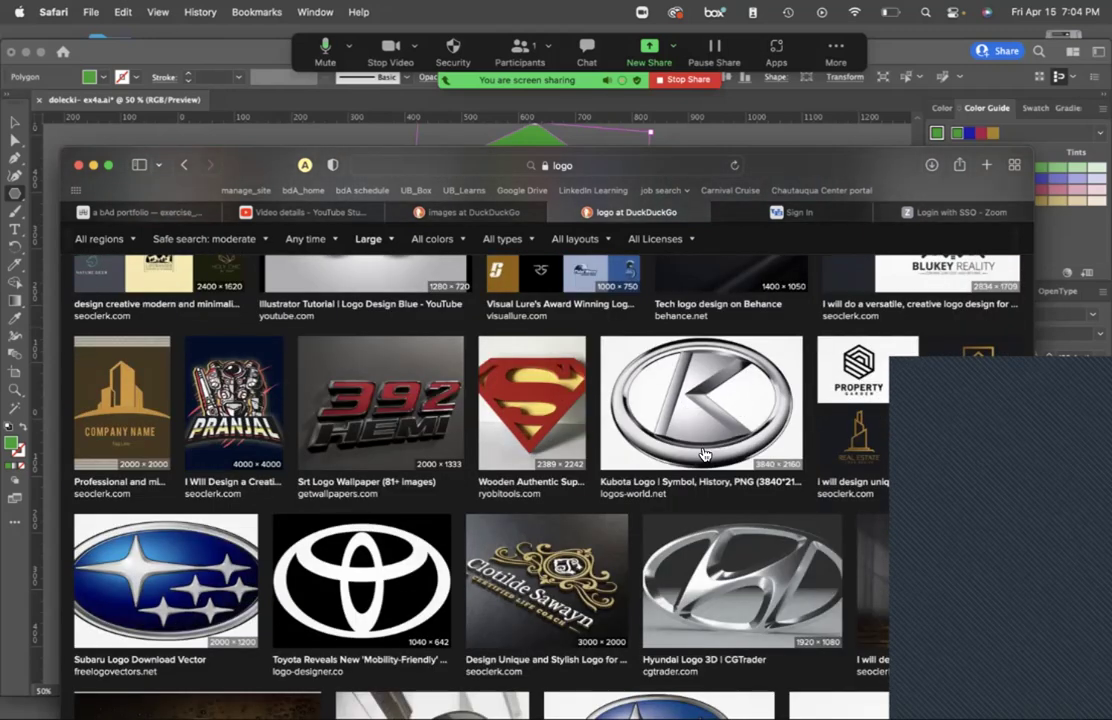
{"action": "key", "text": "ctrl+Up"}
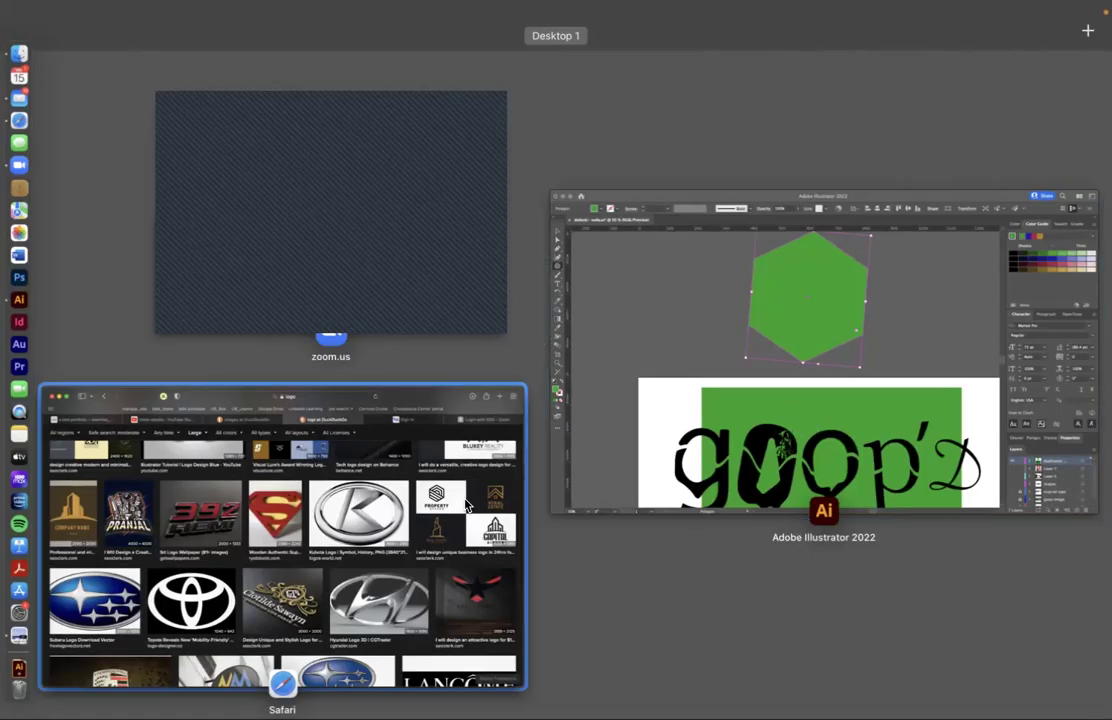
{"action": "left_click", "coordinate": [372, 525]}
{"action": "scroll", "coordinate": [728, 435], "scroll_direction": "down", "scroll_amount": 6}
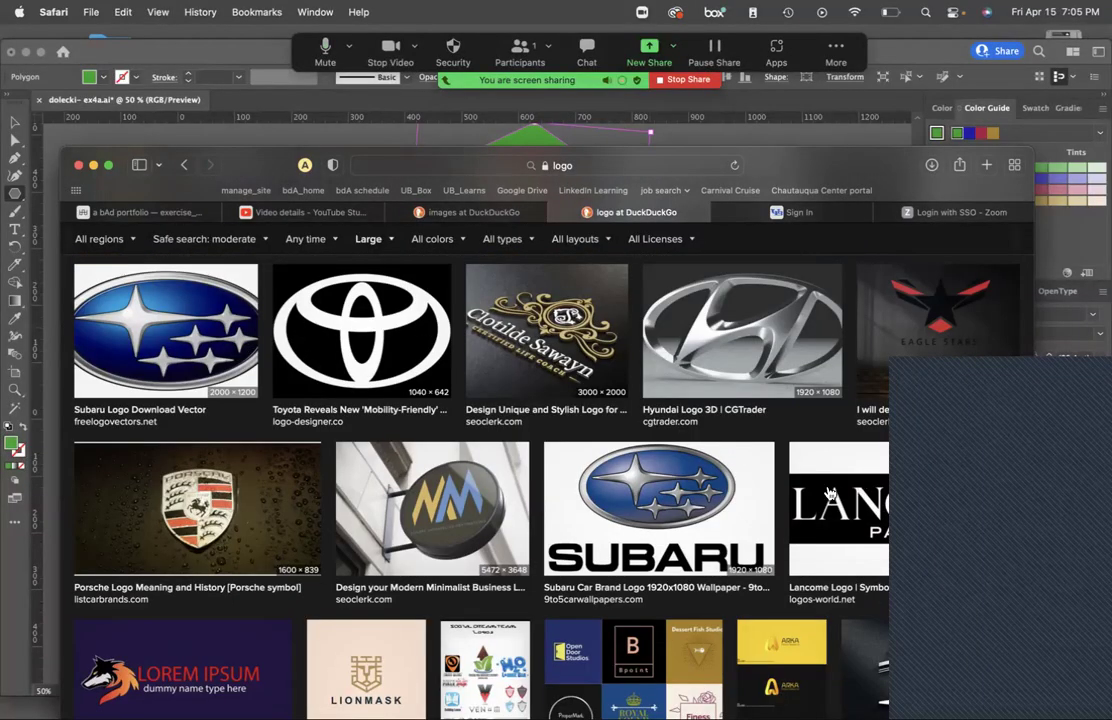
{"action": "scroll", "coordinate": [730, 580], "scroll_direction": "down", "scroll_amount": 4}
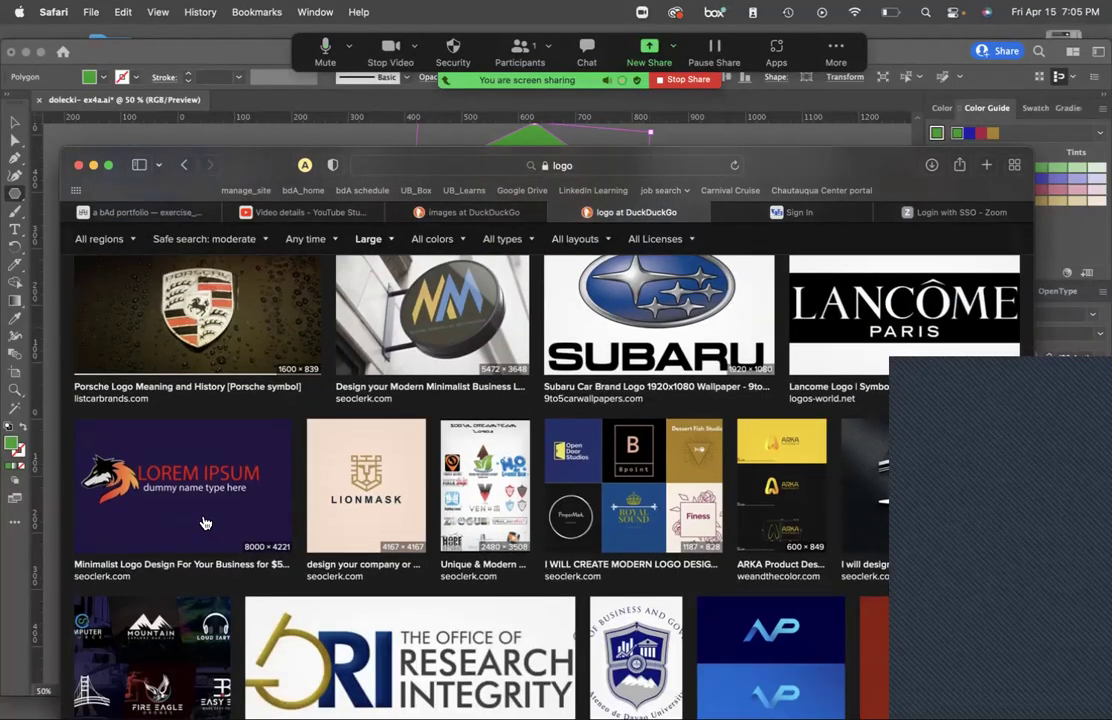
{"action": "scroll", "coordinate": [516, 490], "scroll_direction": "down", "scroll_amount": 5}
{"action": "scroll", "coordinate": [480, 450], "scroll_direction": "down", "scroll_amount": 3}
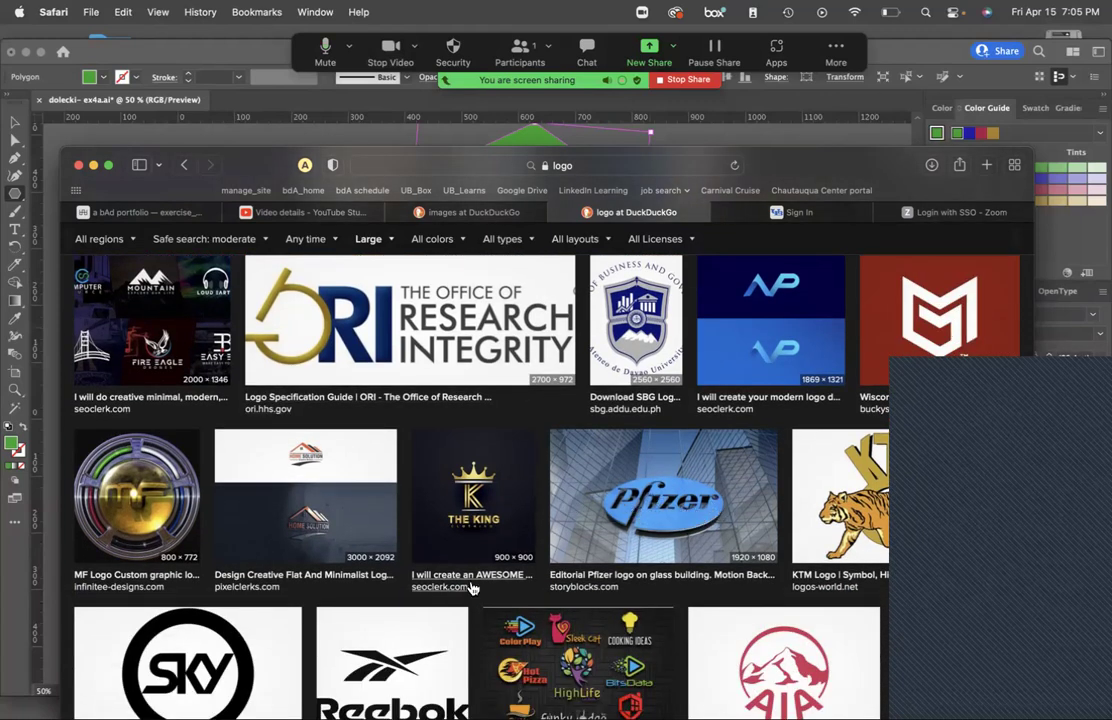
{"action": "scroll", "coordinate": [408, 512], "scroll_direction": "down", "scroll_amount": 4}
{"action": "scroll", "coordinate": [464, 588], "scroll_direction": "down", "scroll_amount": 2}
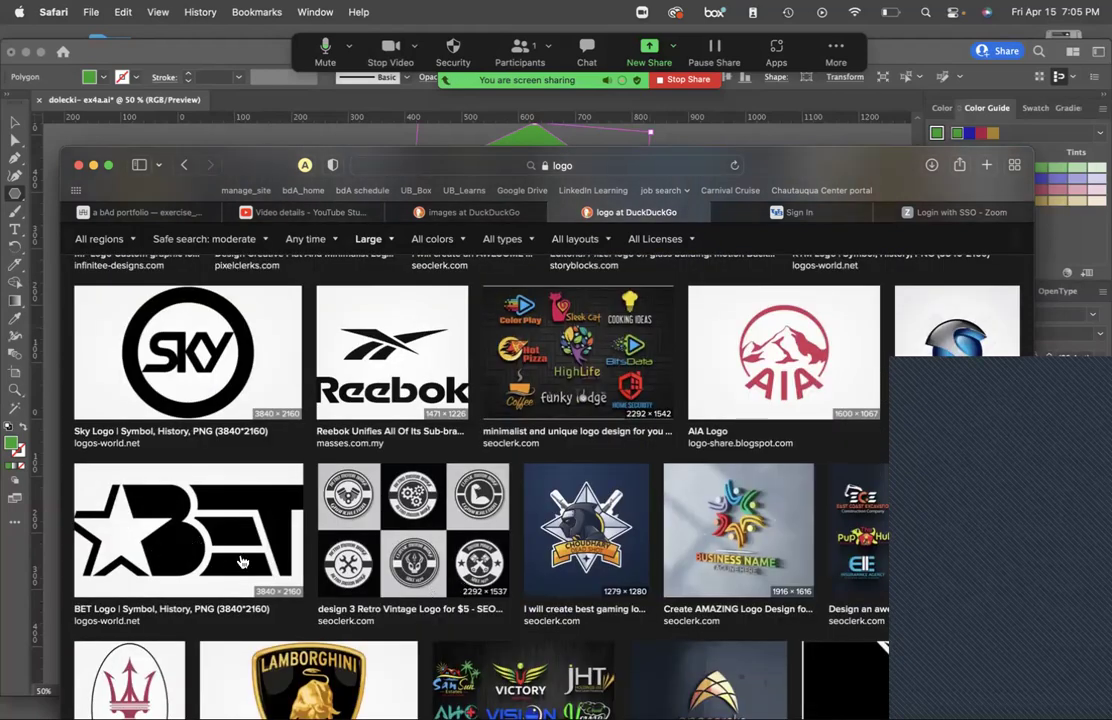
{"action": "scroll", "coordinate": [480, 570], "scroll_direction": "down", "scroll_amount": 4}
{"action": "scroll", "coordinate": [488, 558], "scroll_direction": "down", "scroll_amount": 6}
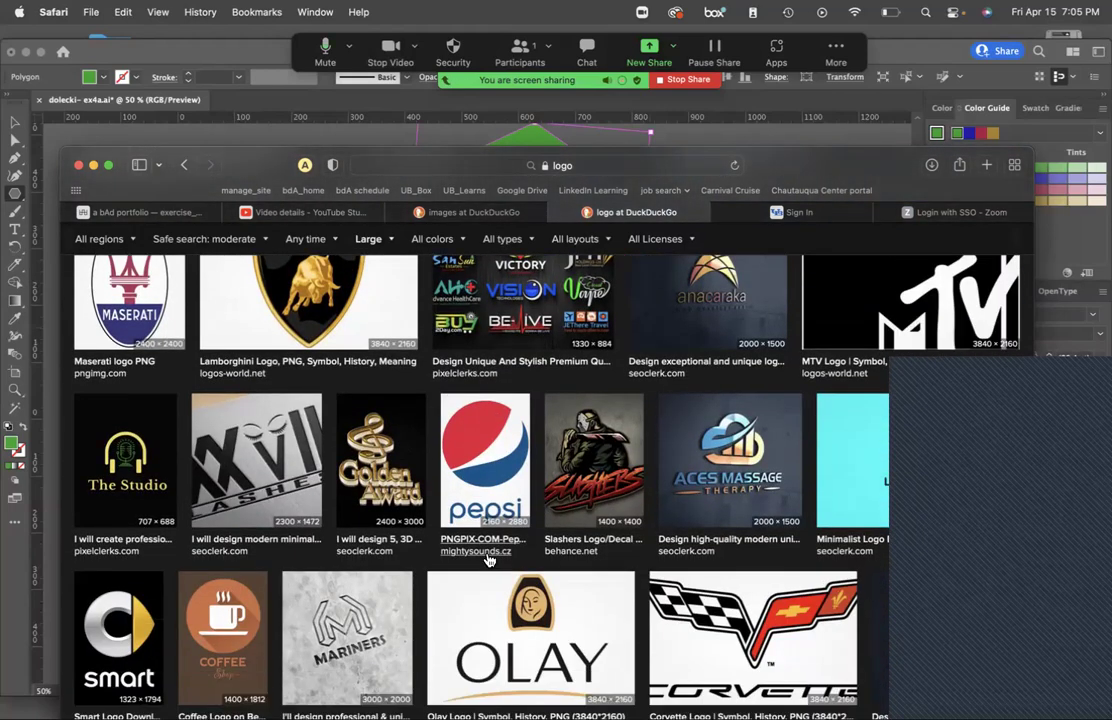
Switch to Illustrator and close the floating Pathfinder and Image Trace panels.
{"action": "key", "text": "ctrl+Up"}
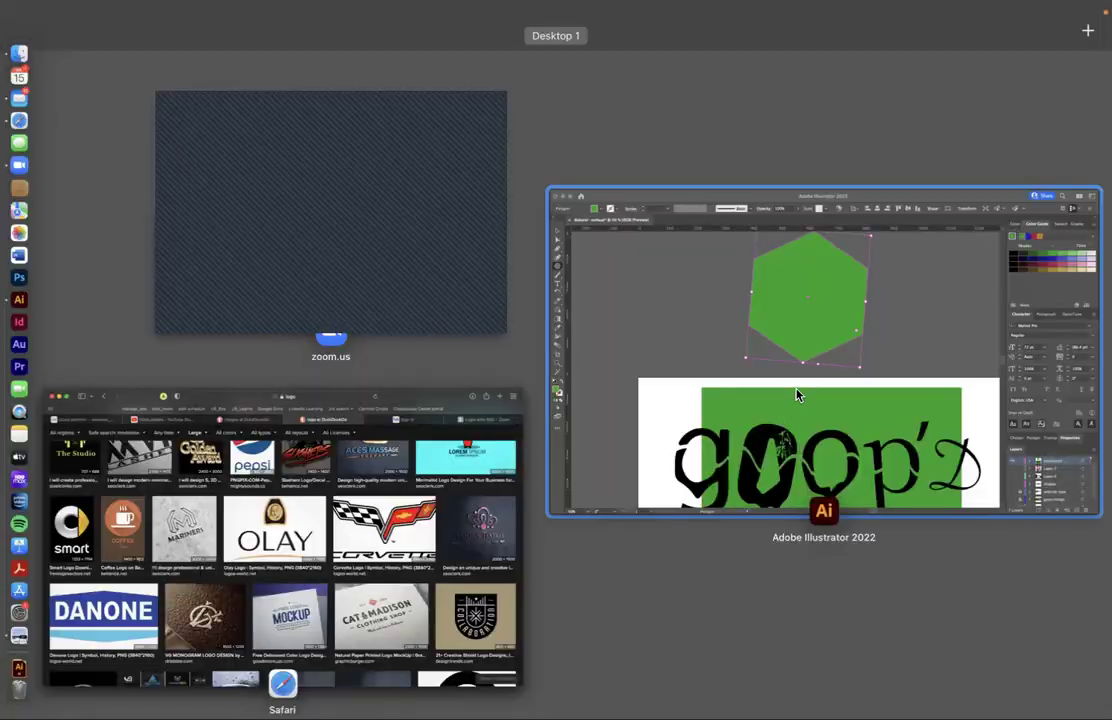
{"action": "left_click", "coordinate": [692, 337]}
{"action": "left_click_drag", "start_coordinate": [342, 143], "coordinate": [197, 137]}
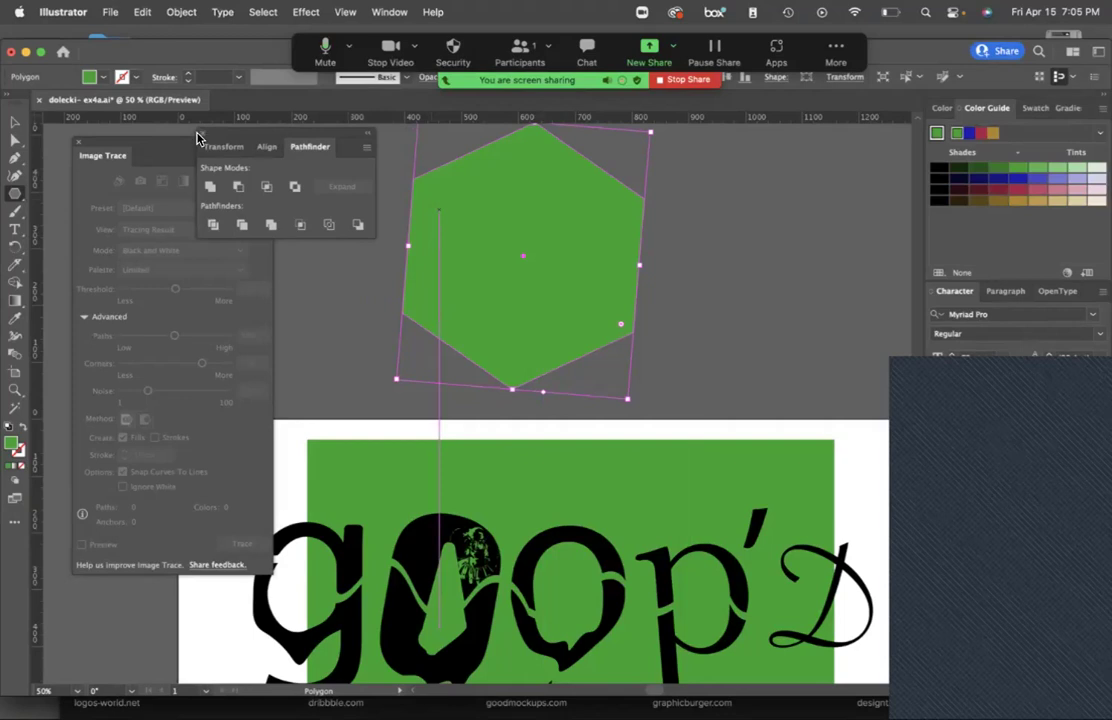
{"action": "left_click", "coordinate": [201, 133]}
{"action": "left_click", "coordinate": [78, 143]}
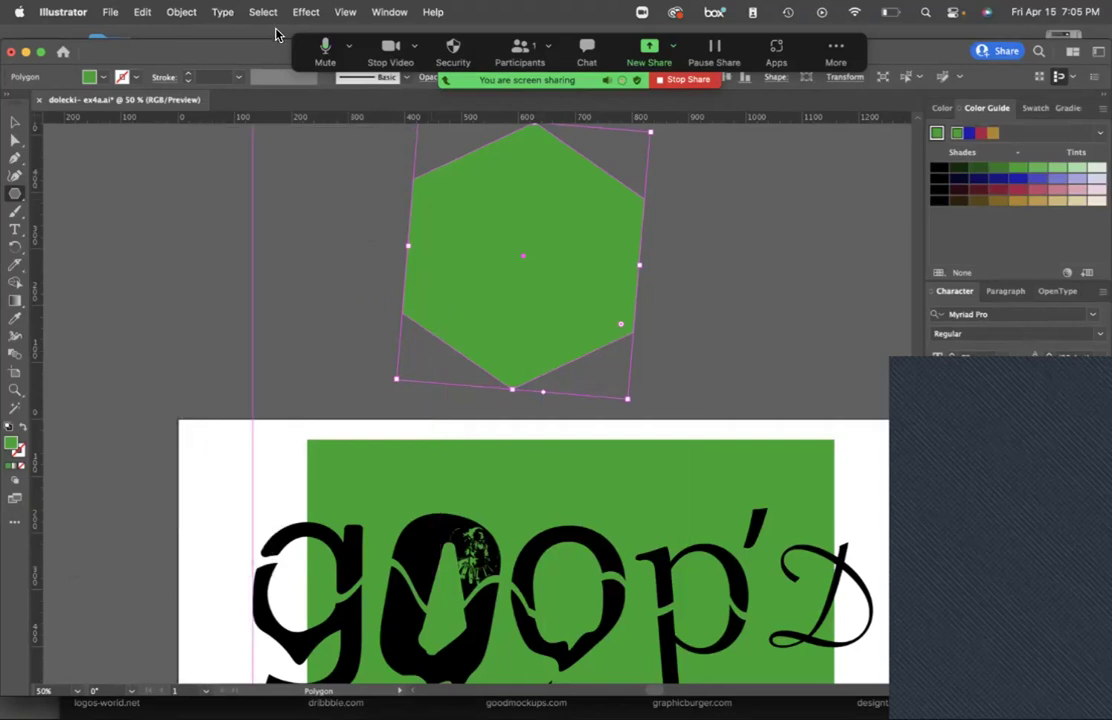
Switch to the exercise page in Safari and move the browser window up to read the Pathfinder overlay instructions.
{"action": "key", "text": "ctrl+Up"}
{"action": "left_click", "coordinate": [200, 480]}
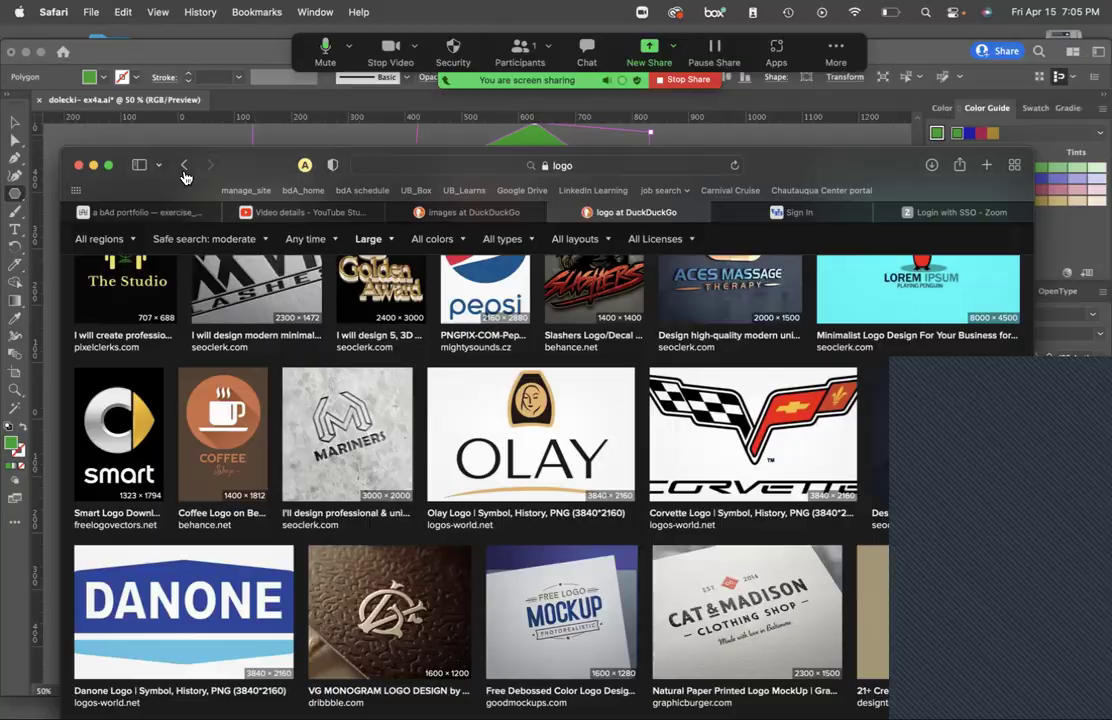
{"action": "left_click", "coordinate": [140, 212]}
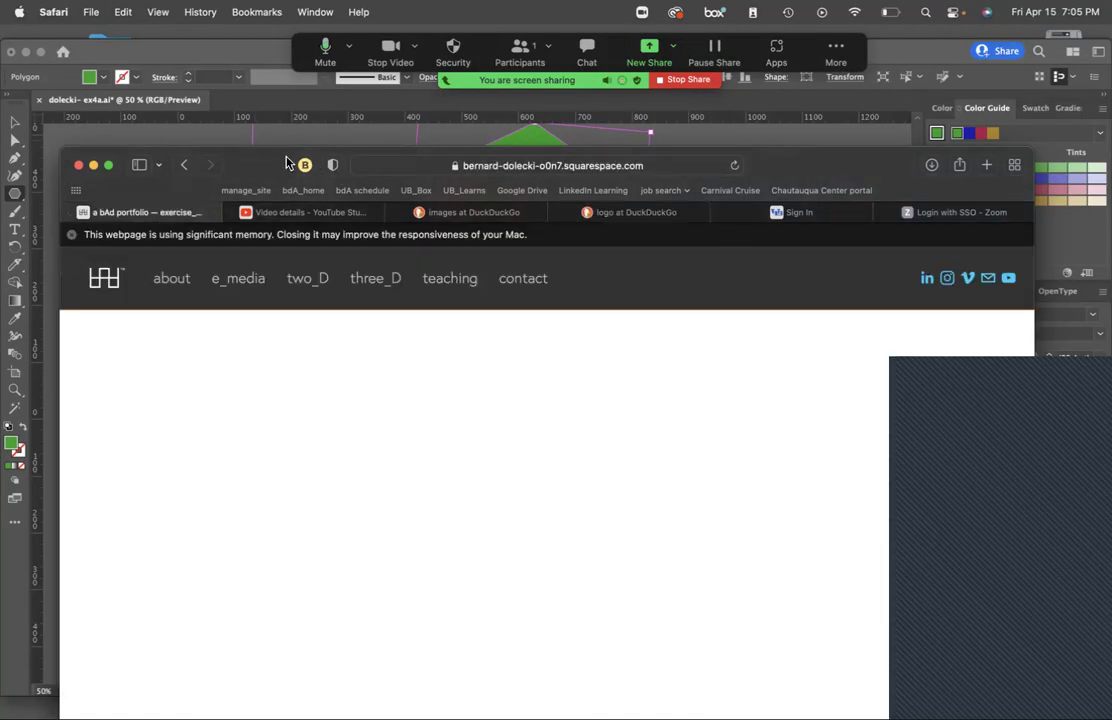
{"action": "left_click_drag", "start_coordinate": [251, 163], "coordinate": [226, 42]}
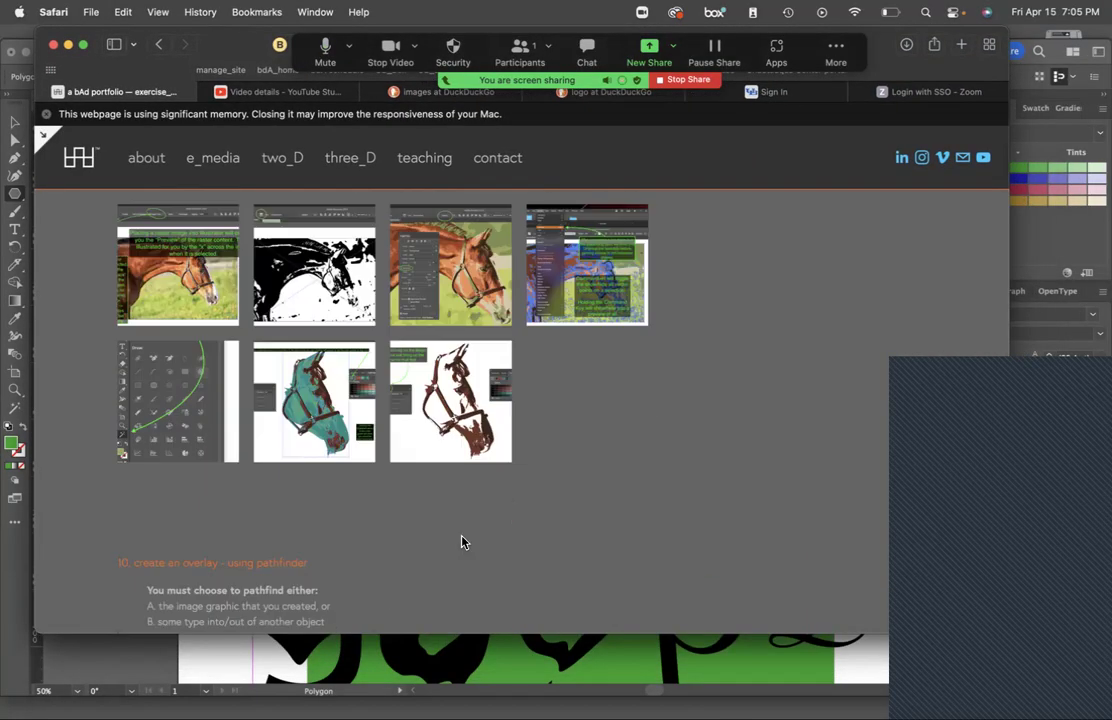
Read the Option A instructions for creating an overlay with Pathfinder on the exercise page.
{"action": "scroll", "coordinate": [461, 542], "scroll_direction": "down", "scroll_amount": 2}
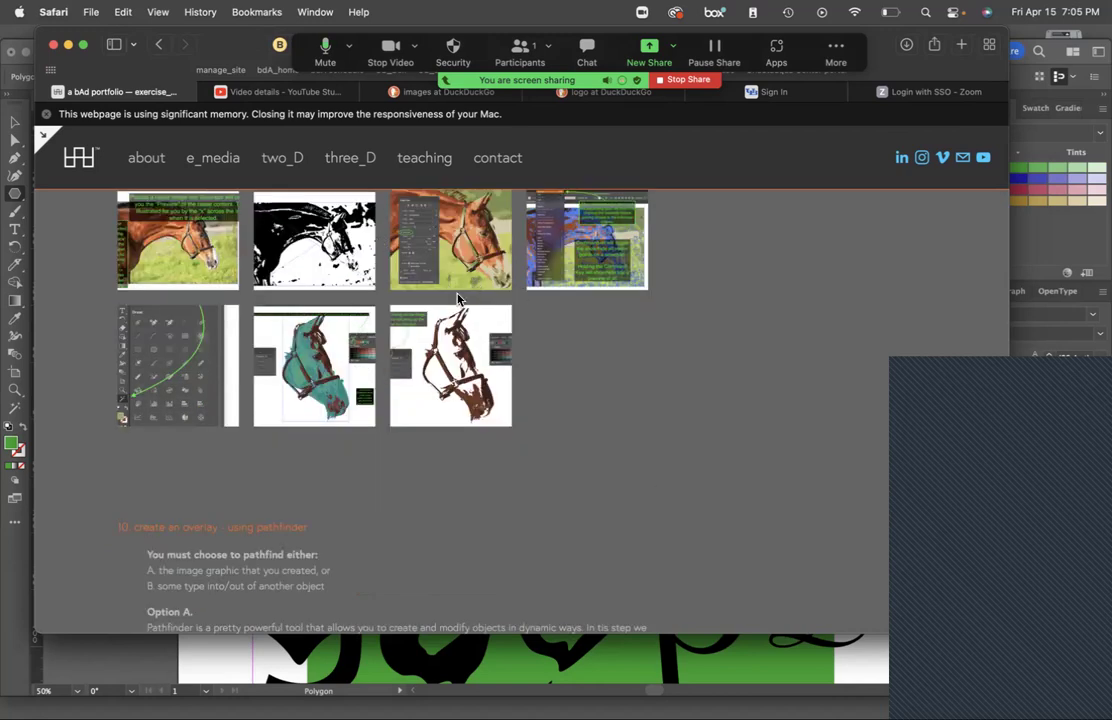
{"action": "scroll", "coordinate": [544, 389], "scroll_direction": "down", "scroll_amount": 3}
{"action": "scroll", "coordinate": [542, 390], "scroll_direction": "up", "scroll_amount": 6}
{"action": "scroll", "coordinate": [540, 391], "scroll_direction": "down", "scroll_amount": 8}
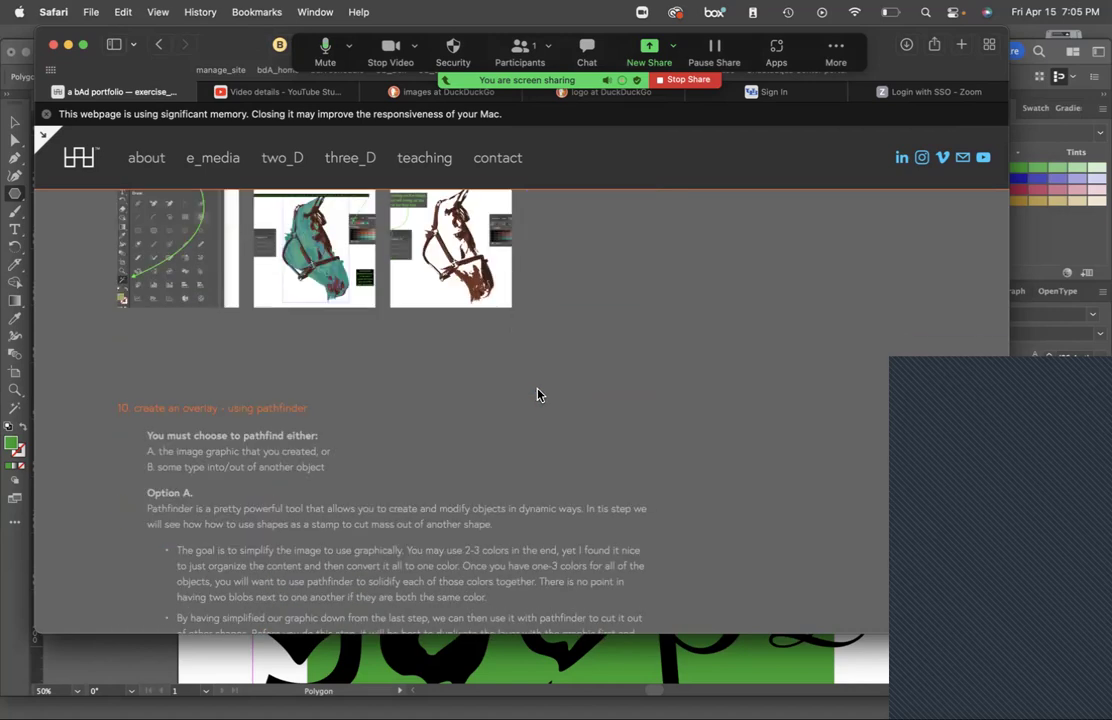
{"action": "scroll", "coordinate": [540, 389], "scroll_direction": "down", "scroll_amount": 5}
{"action": "scroll", "coordinate": [539, 389], "scroll_direction": "down", "scroll_amount": 2}
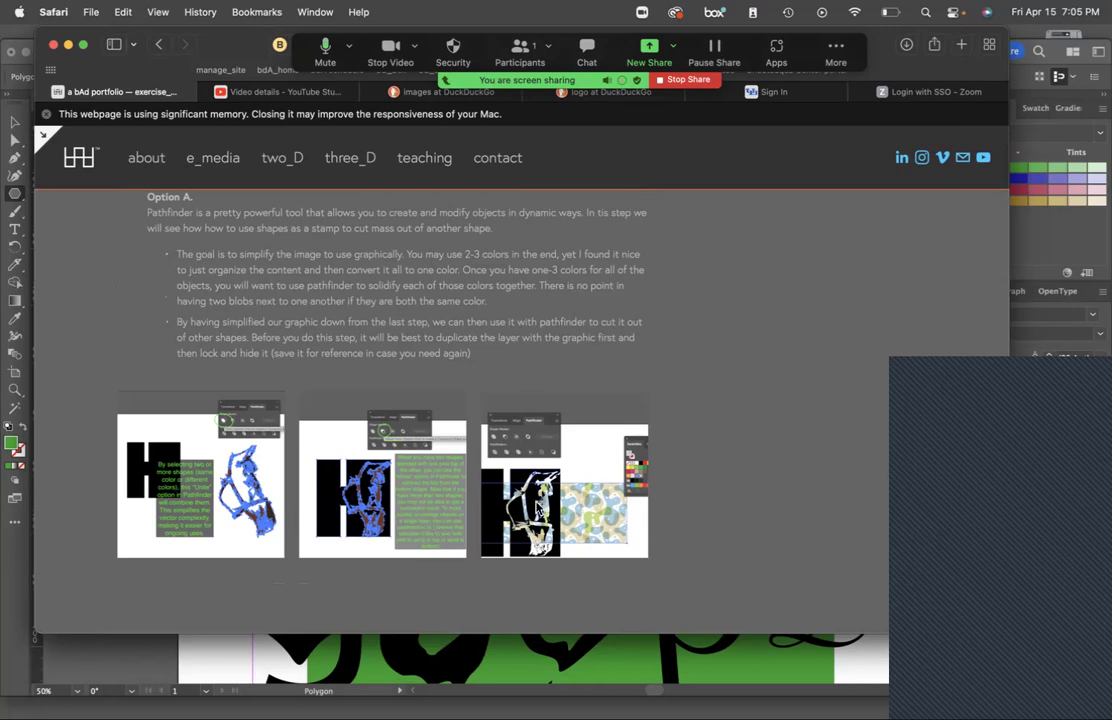
{"action": "scroll", "coordinate": [555, 517], "scroll_direction": "down", "scroll_amount": 4}
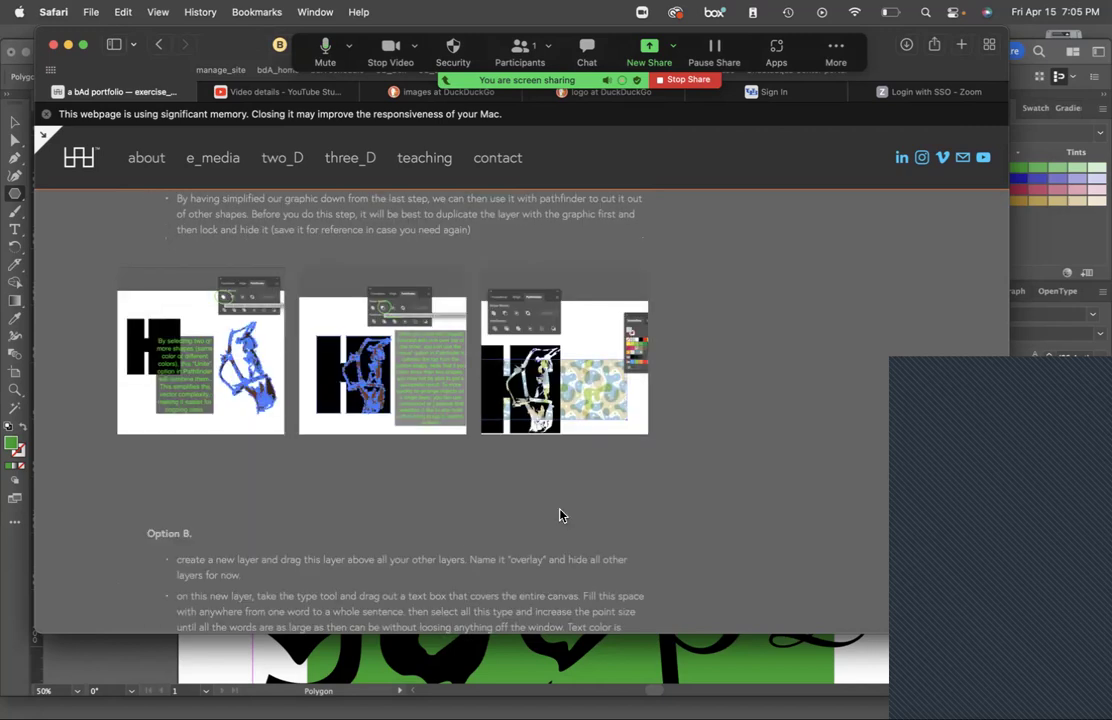
View the enlarged example of the horse graphic cut out of the letter H and continue reading through the export and submission instructions.
{"action": "left_click", "coordinate": [547, 396]}
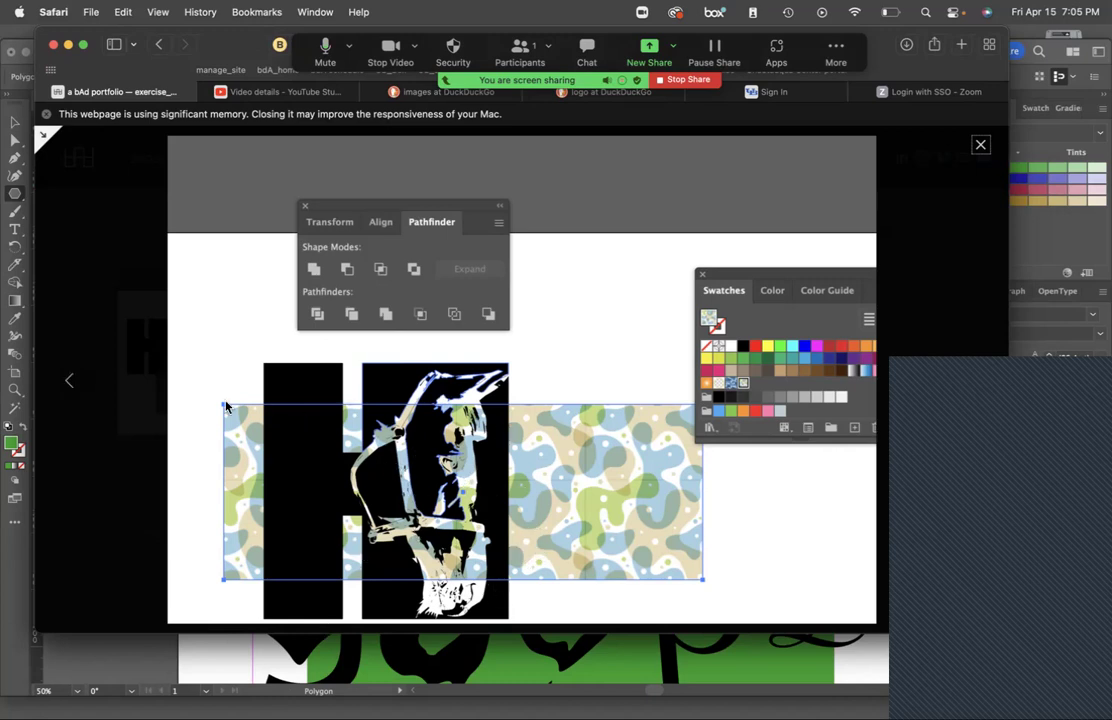
{"action": "left_click", "coordinate": [980, 145]}
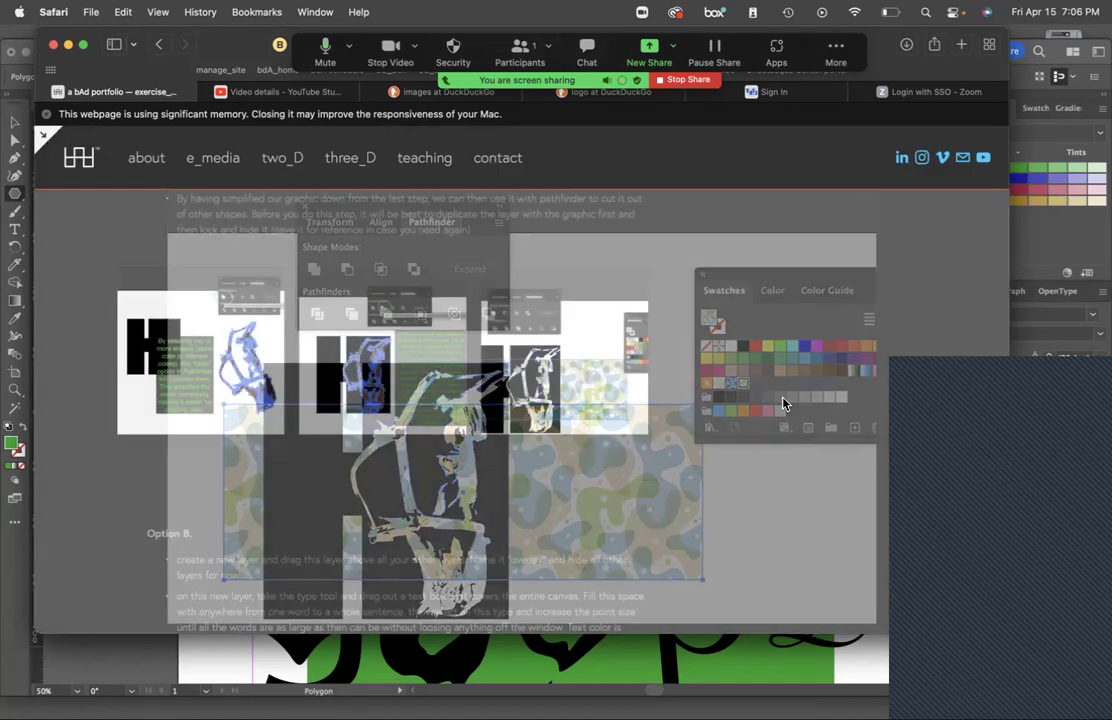
{"action": "scroll", "coordinate": [578, 452], "scroll_direction": "down", "scroll_amount": 3}
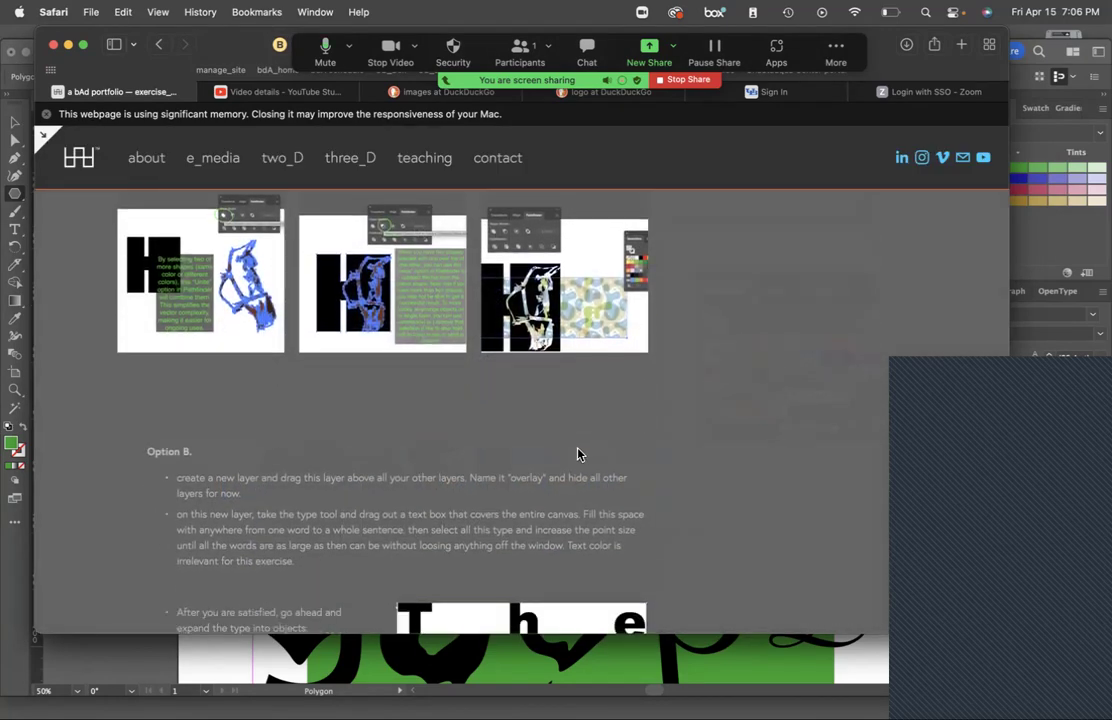
{"action": "scroll", "coordinate": [578, 455], "scroll_direction": "down", "scroll_amount": 10}
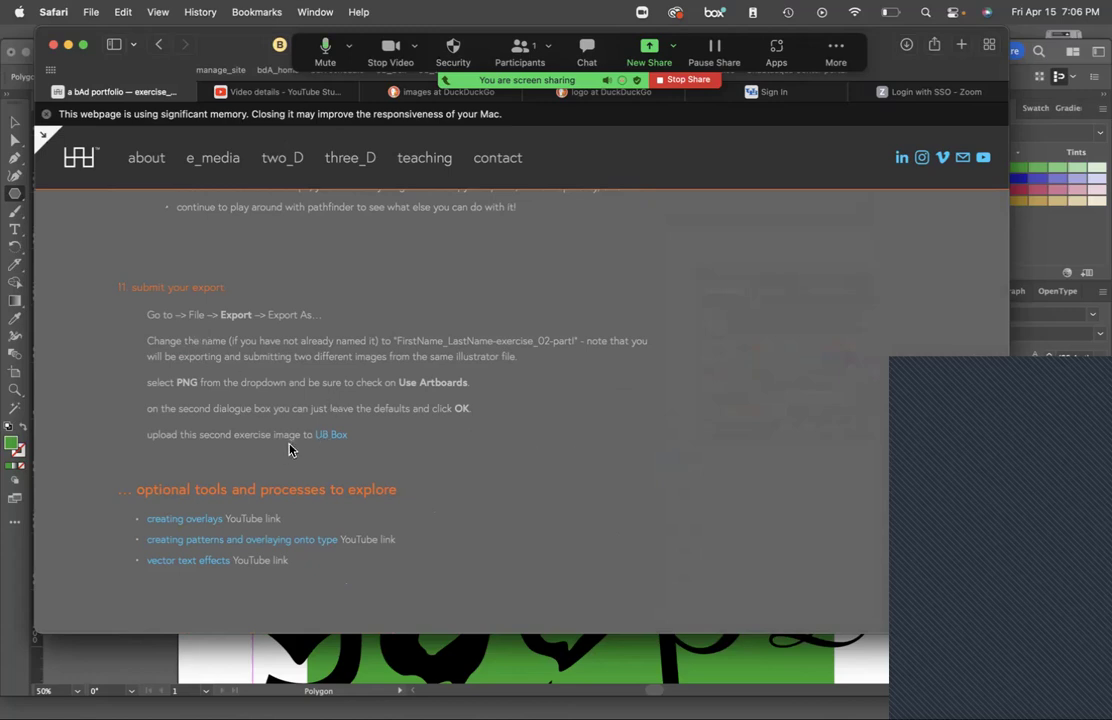
Switch to Illustrator and export the artwork as PNG using artboards, adding the first name to the start of the file name.
{"action": "left_click", "coordinate": [227, 665]}
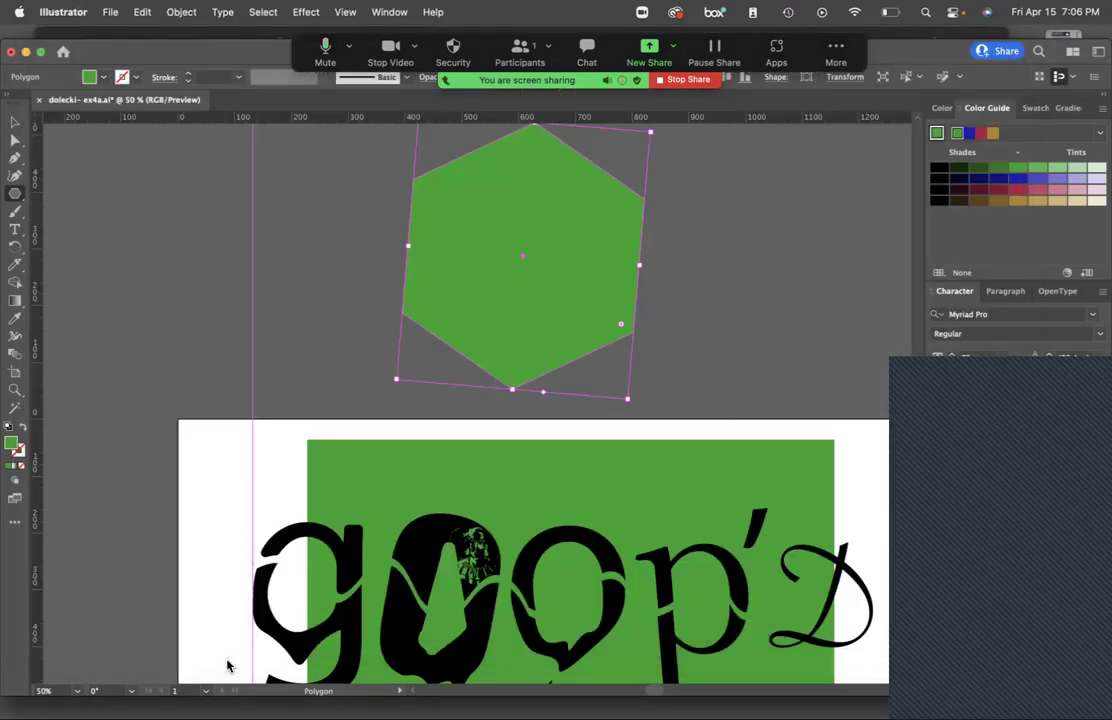
{"action": "left_click", "coordinate": [111, 13]}
{"action": "mouse_move", "coordinate": [138, 318]}
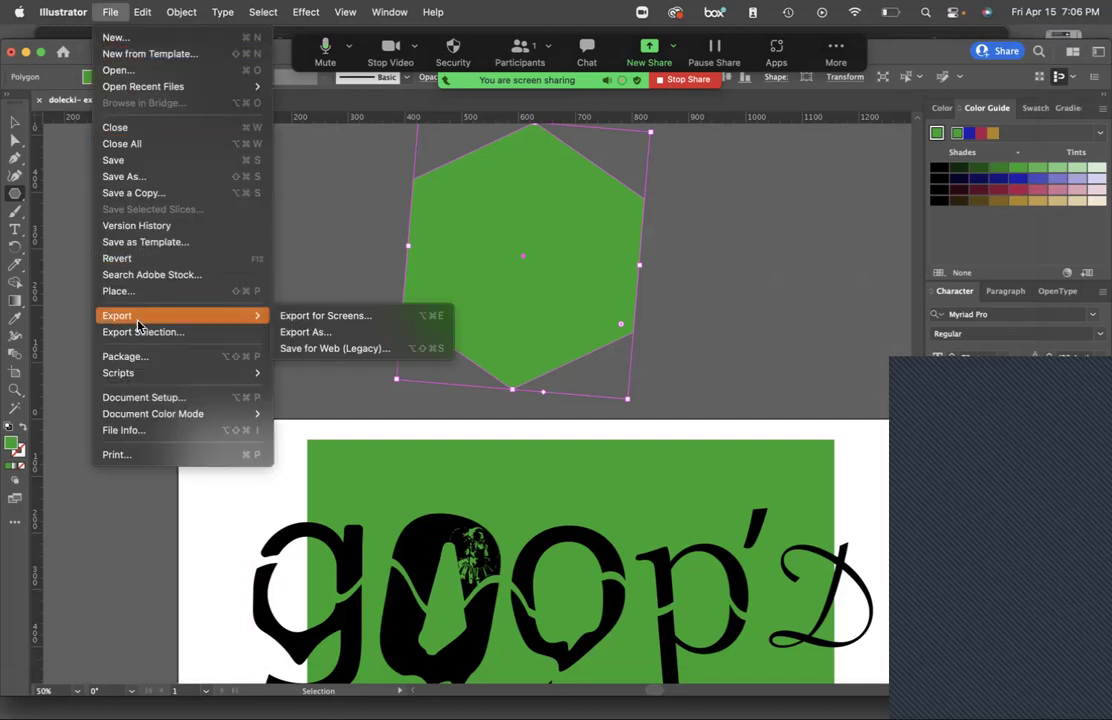
{"action": "left_click", "coordinate": [290, 340]}
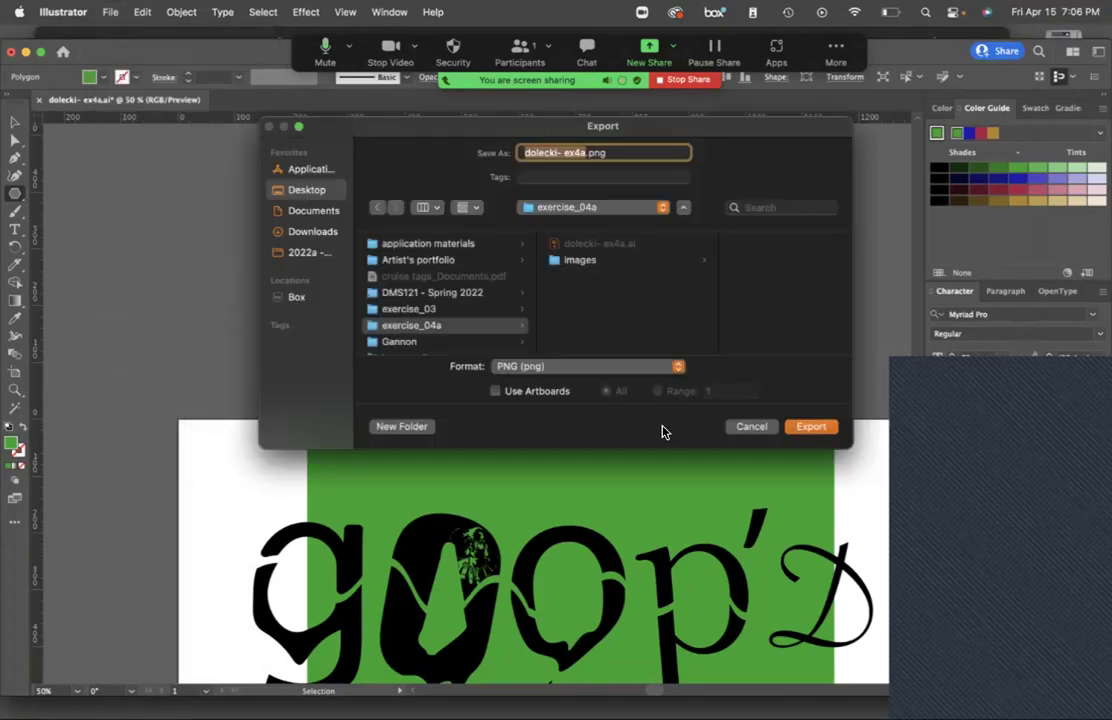
{"action": "left_click", "coordinate": [520, 395]}
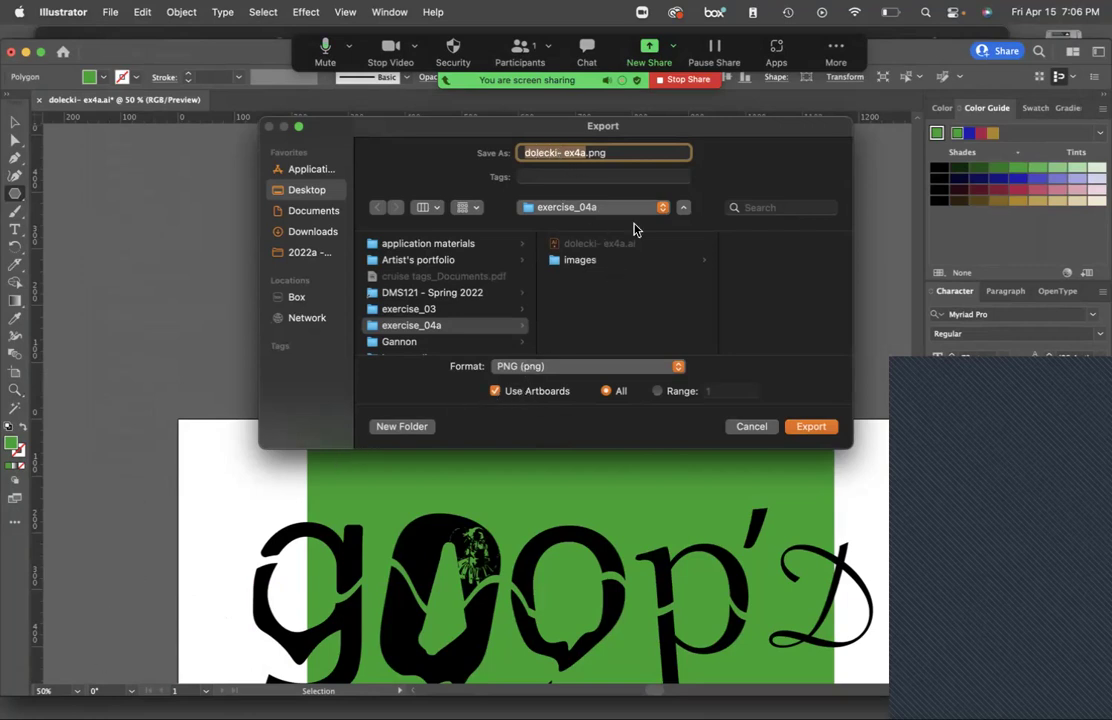
{"action": "left_click", "coordinate": [534, 155]}
{"action": "type", "text": "bernard"}
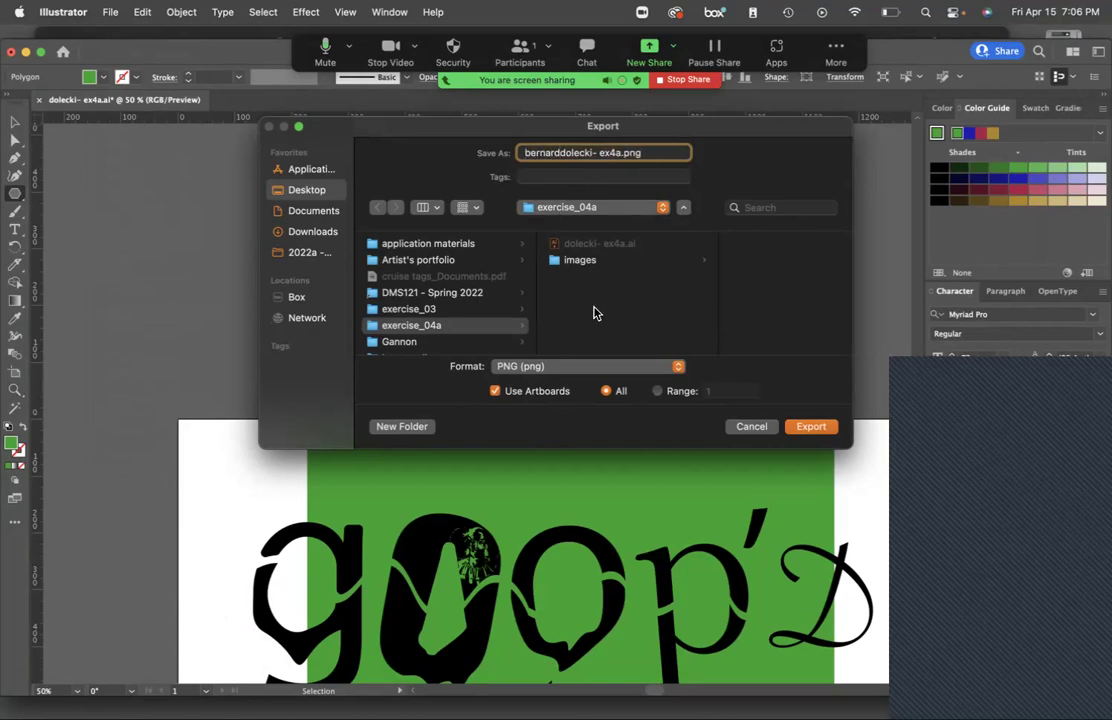
{"action": "left_click", "coordinate": [813, 428]}
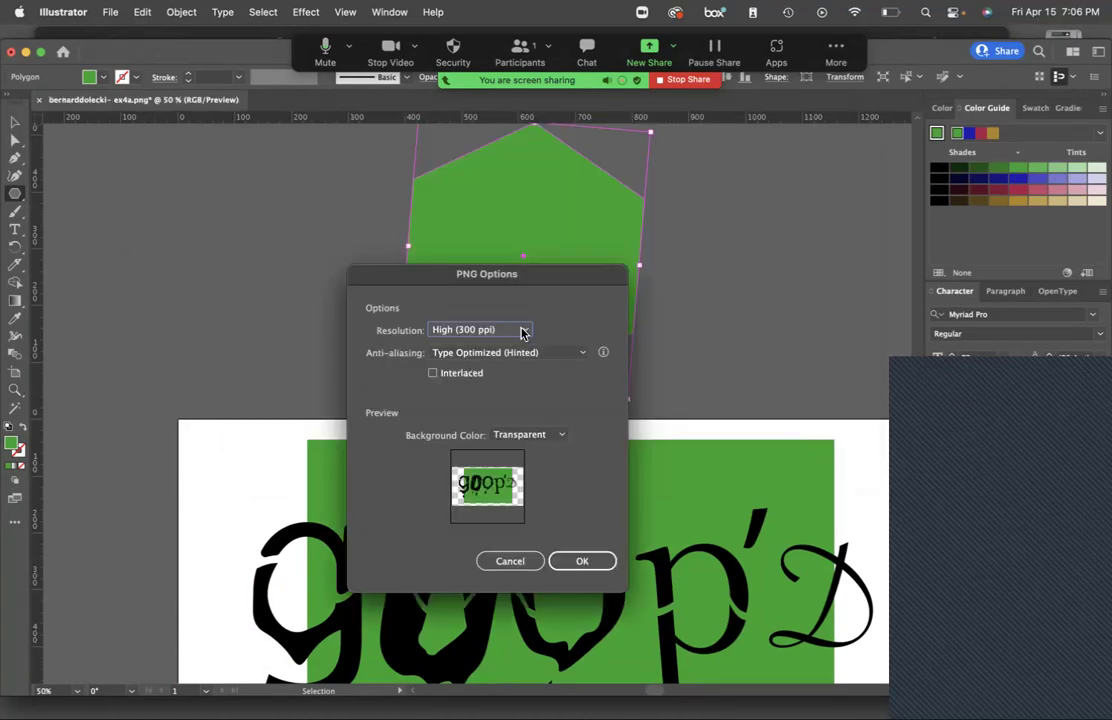
Complete the PNG export at High (300 ppi) resolution with a white background.
{"action": "left_click", "coordinate": [521, 330]}
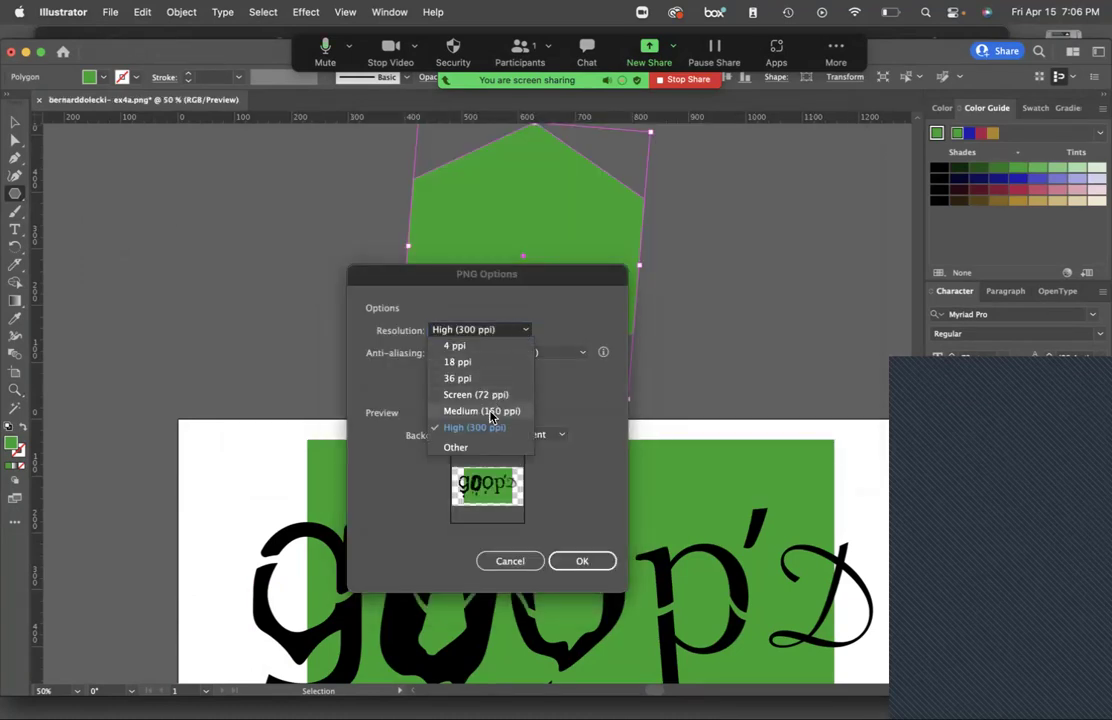
{"action": "left_click", "coordinate": [465, 409]}
{"action": "left_click", "coordinate": [522, 330]}
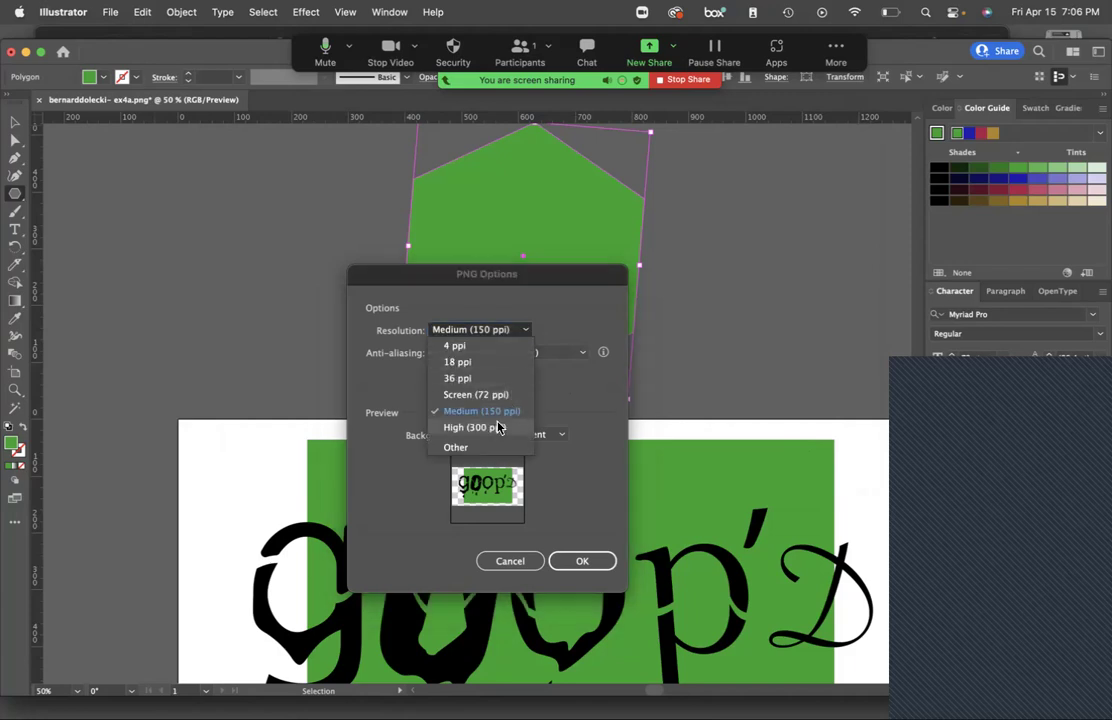
{"action": "left_click", "coordinate": [475, 427]}
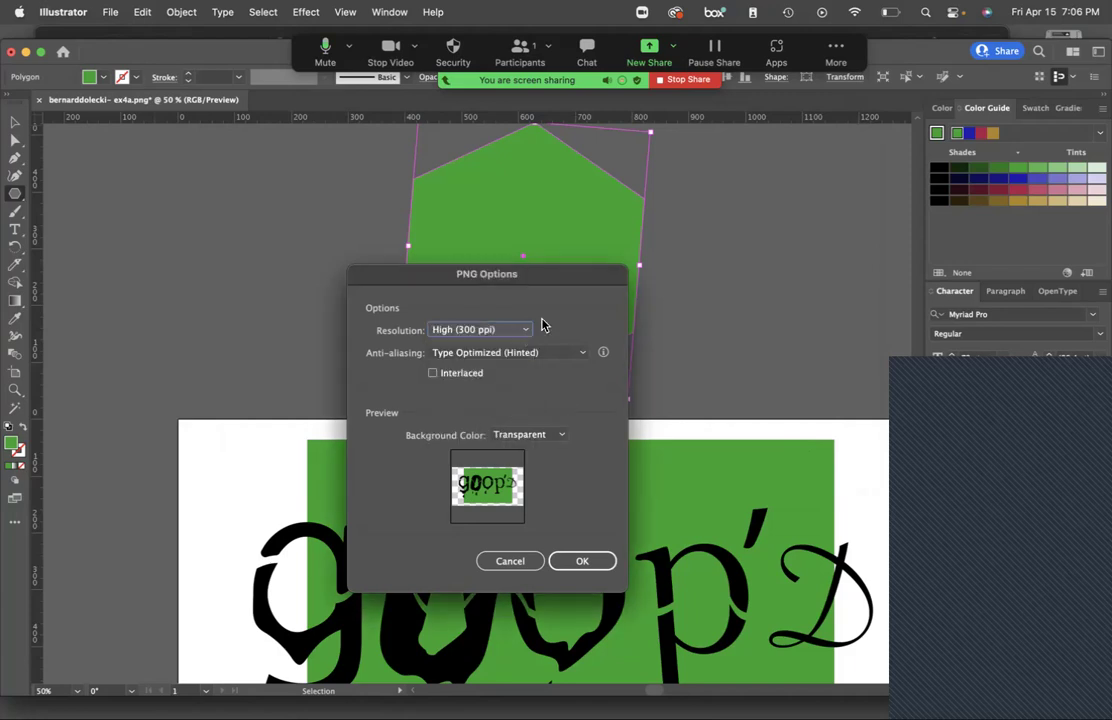
{"action": "left_click", "coordinate": [540, 434]}
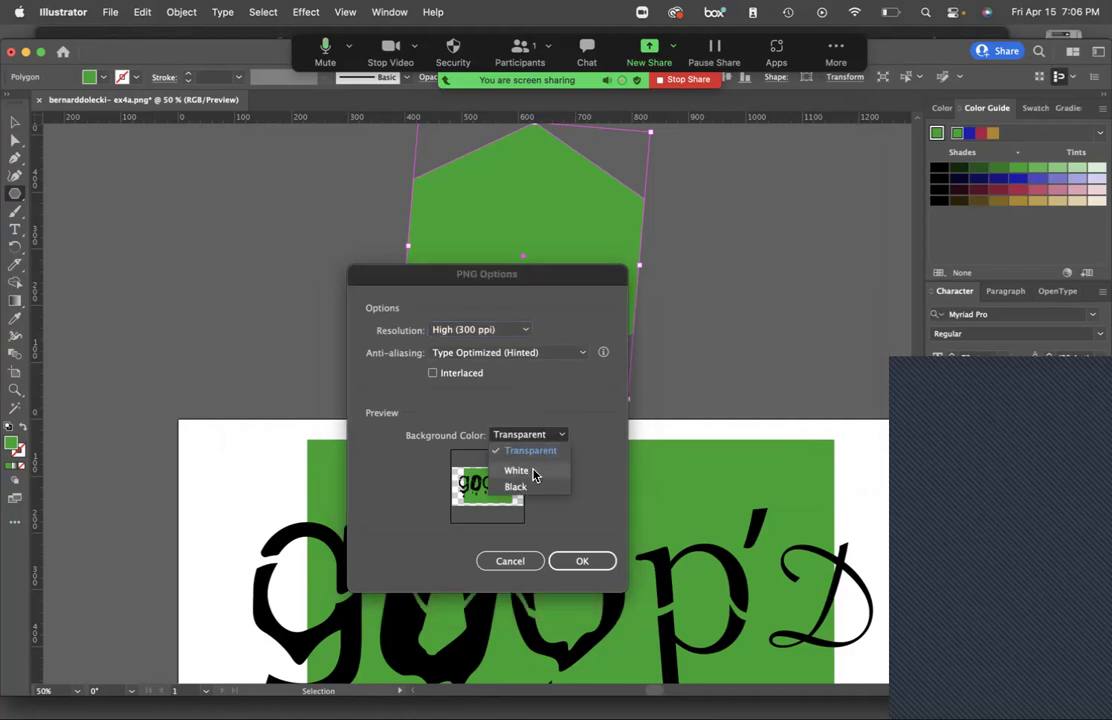
{"action": "left_click", "coordinate": [533, 472]}
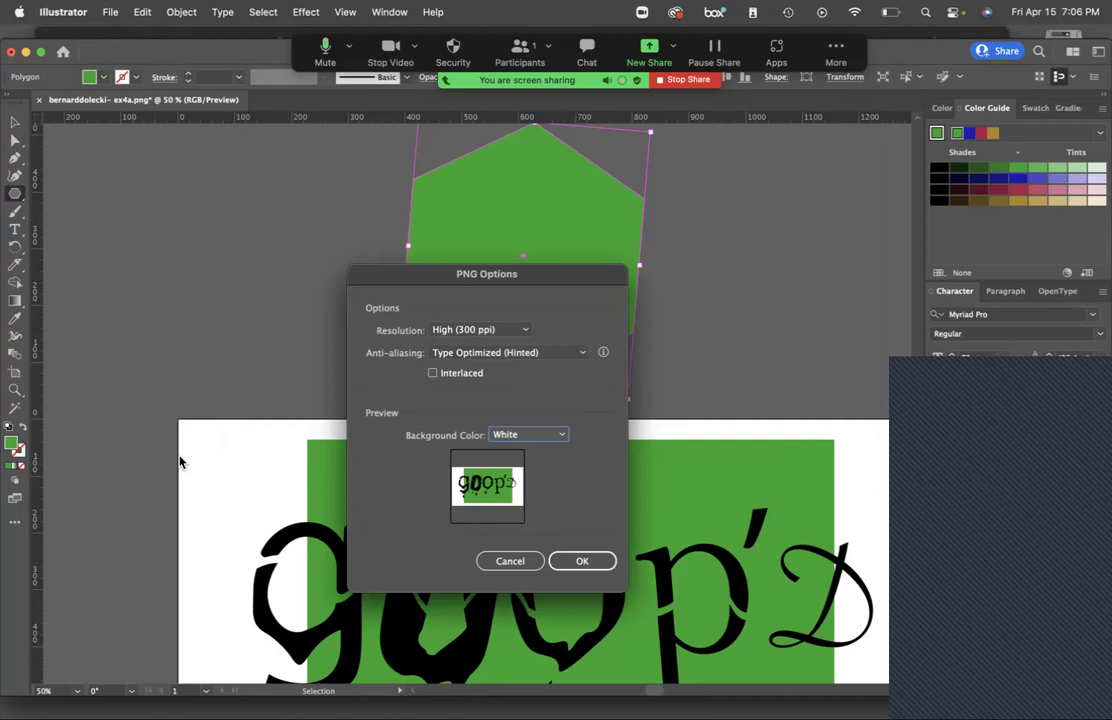
{"action": "left_click", "coordinate": [594, 562]}
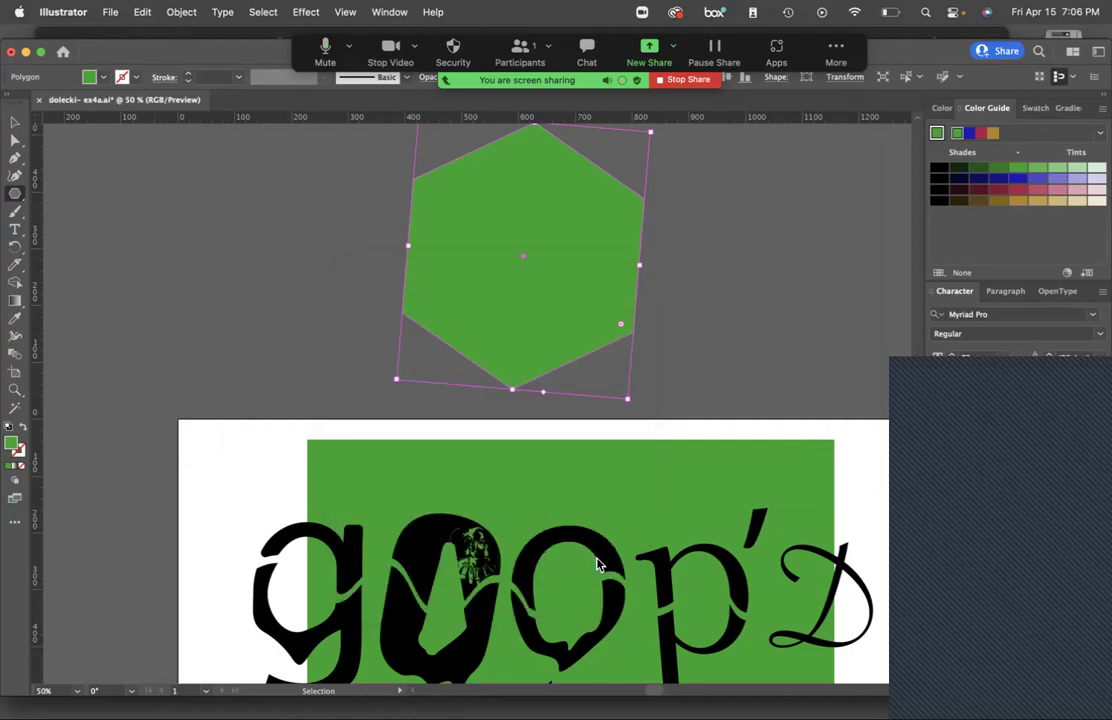
Switch to Safari, open the linked "creating overlays" video and visit its Adobe Creative Cloud channel.
{"action": "key", "text": "ctrl+Up"}
{"action": "left_click", "coordinate": [241, 568]}
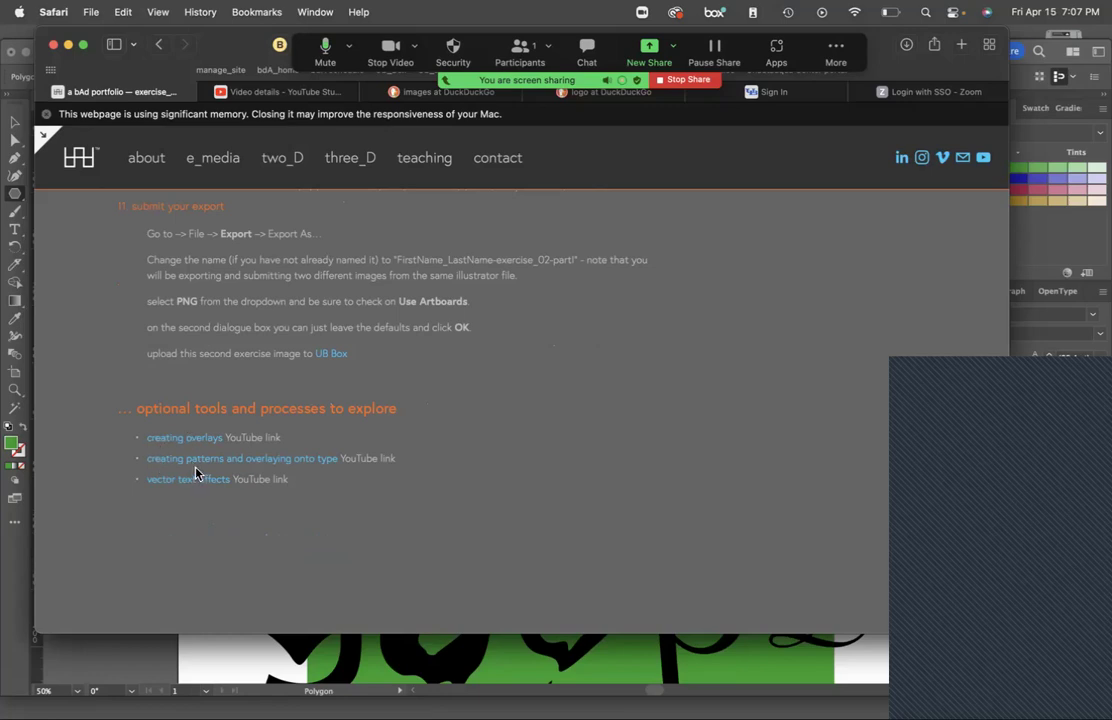
{"action": "left_click", "coordinate": [196, 440]}
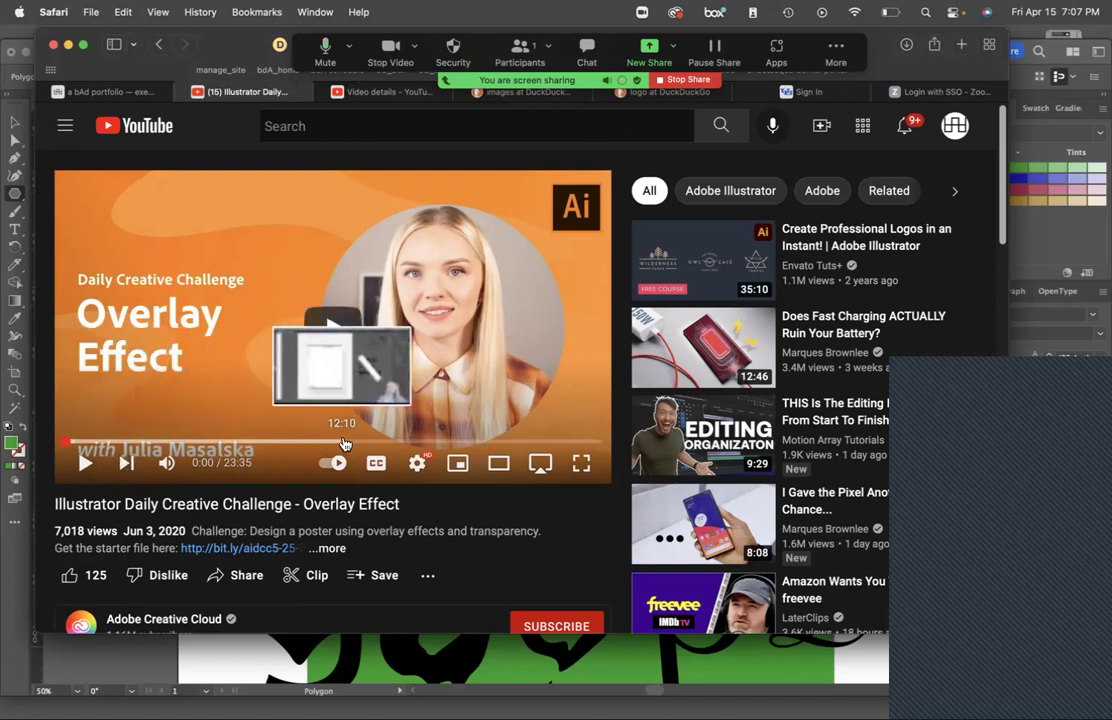
{"action": "scroll", "coordinate": [170, 585], "scroll_direction": "down", "scroll_amount": 3}
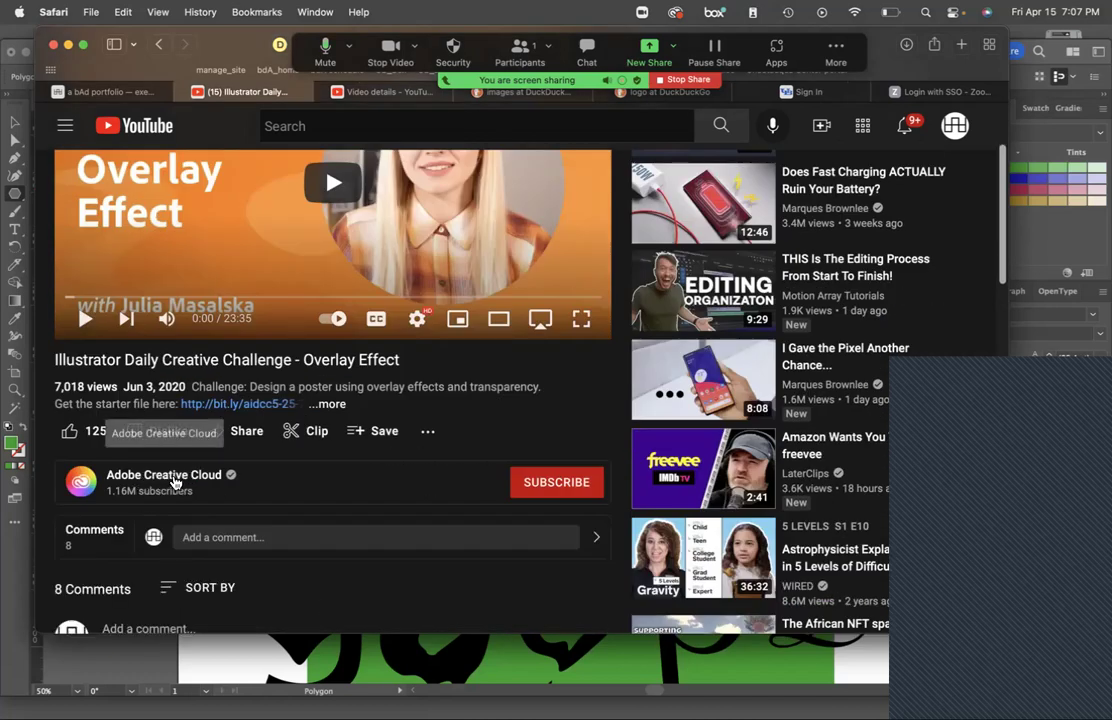
{"action": "left_click", "coordinate": [173, 481]}
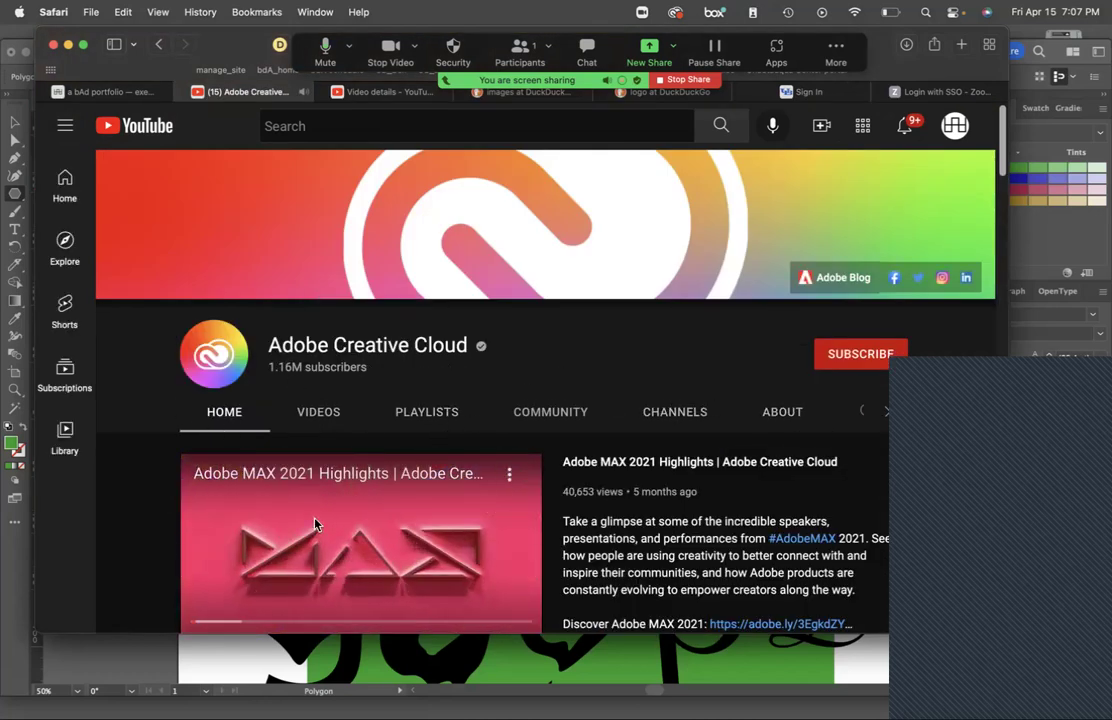
Enlarge the browser window and search the Adobe Creative Cloud channel for "illustrator" videos to browse.
{"action": "left_click", "coordinate": [886, 412]}
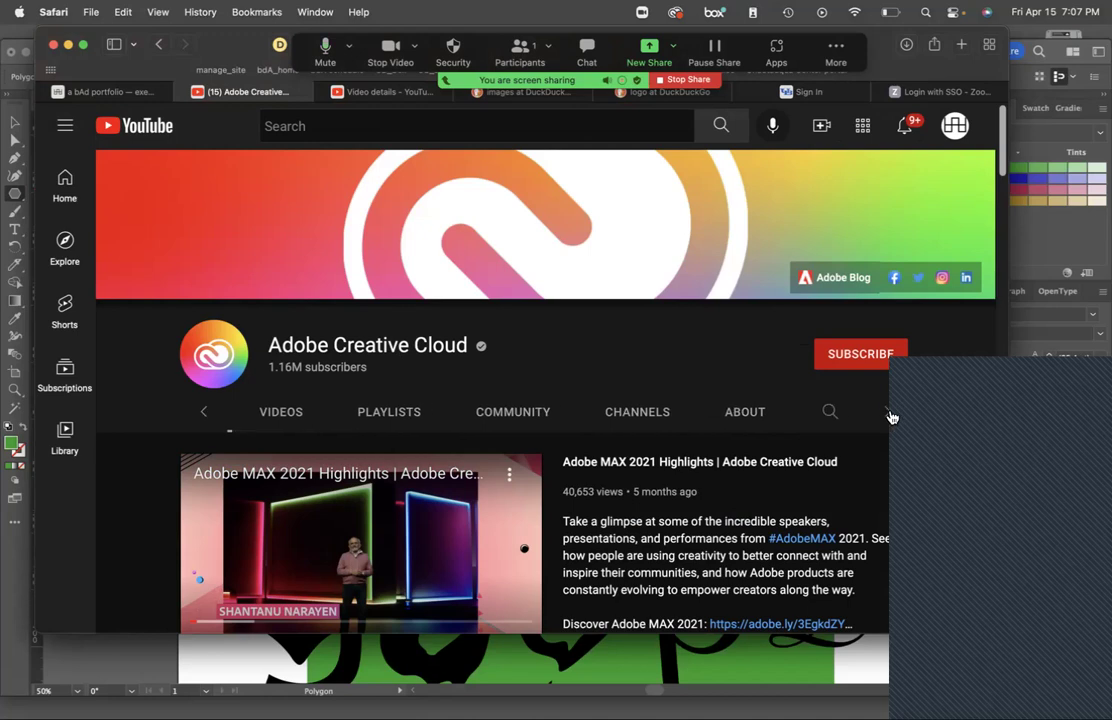
{"action": "scroll", "coordinate": [840, 418], "scroll_direction": "left", "scroll_amount": 2}
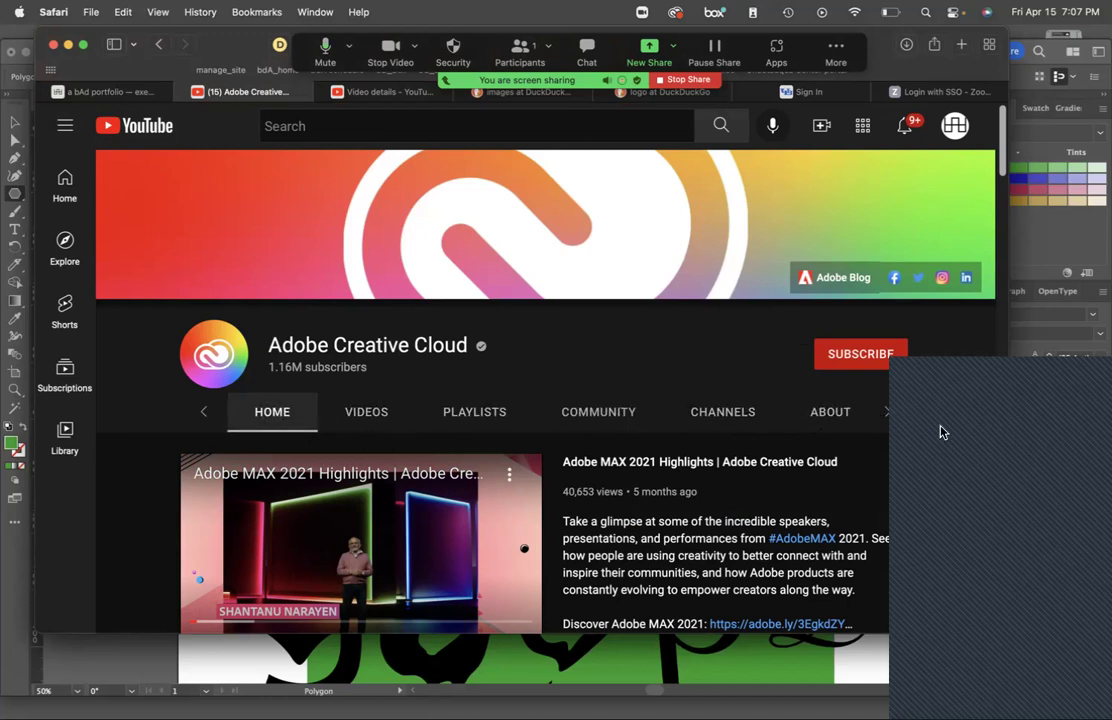
{"action": "scroll", "coordinate": [886, 417], "scroll_direction": "right", "scroll_amount": 2}
{"action": "scroll", "coordinate": [754, 414], "scroll_direction": "left", "scroll_amount": 2}
{"action": "left_click_drag", "start_coordinate": [1006, 629], "coordinate": [1110, 716]}
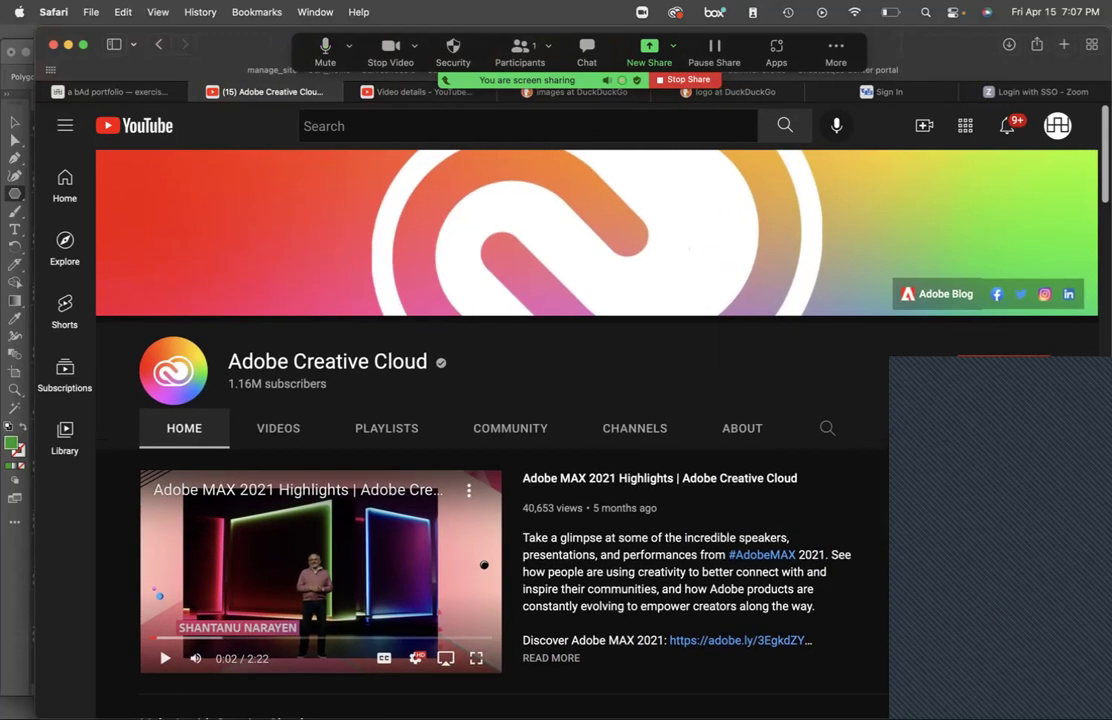
{"action": "left_click", "coordinate": [827, 430]}
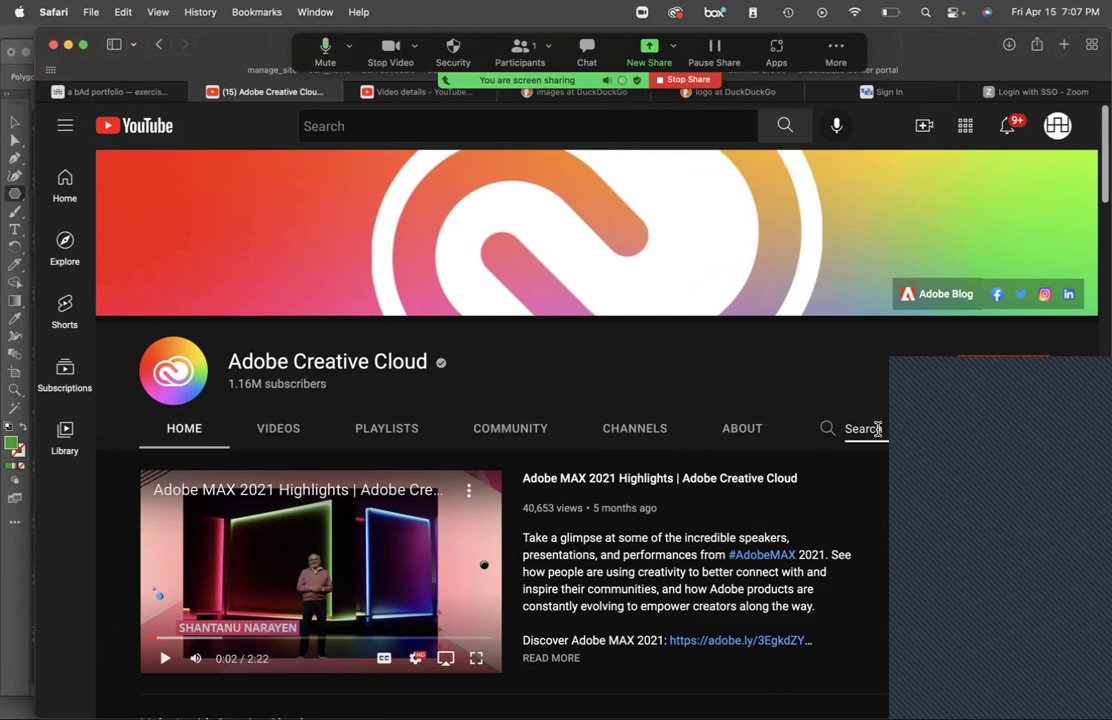
{"action": "type", "text": "illustrator"}
{"action": "key", "text": "Return"}
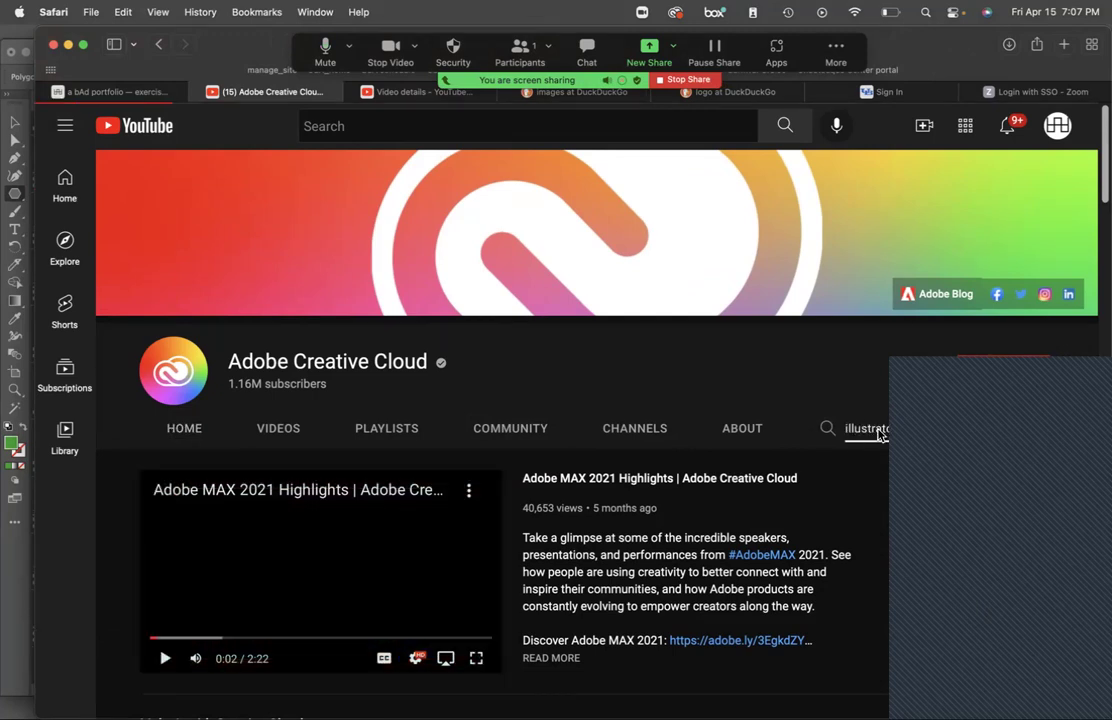
{"action": "scroll", "coordinate": [366, 552], "scroll_direction": "down", "scroll_amount": 10}
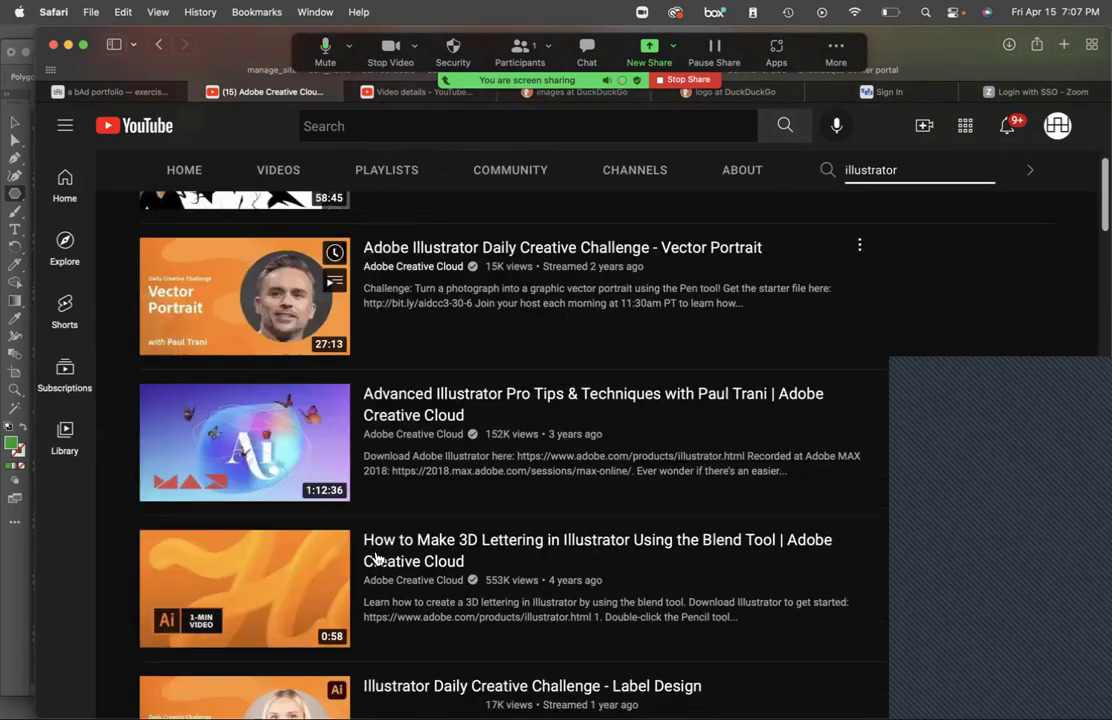
{"action": "scroll", "coordinate": [287, 480], "scroll_direction": "down", "scroll_amount": 5}
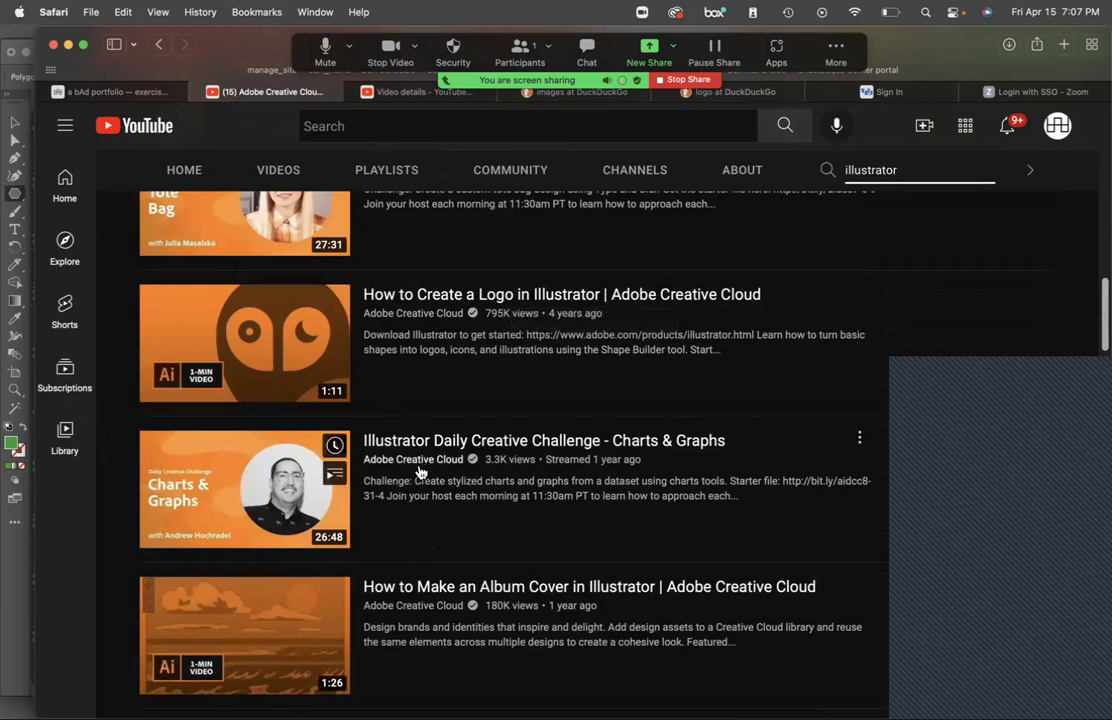
Switch to Illustrator, draw a small rectangle beside the green hexagon above the artboard and fill it with dark blue.
{"action": "key", "text": "ctrl+Up"}
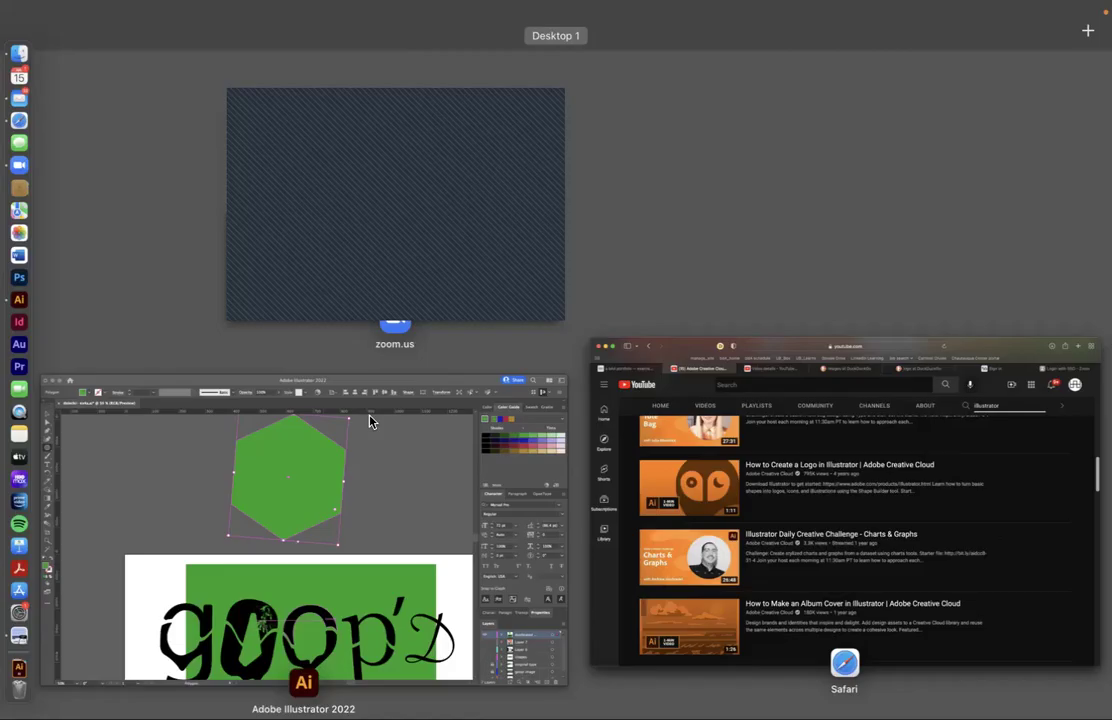
{"action": "left_click", "coordinate": [337, 517]}
{"action": "scroll", "coordinate": [621, 253], "scroll_direction": "down", "scroll_amount": 3}
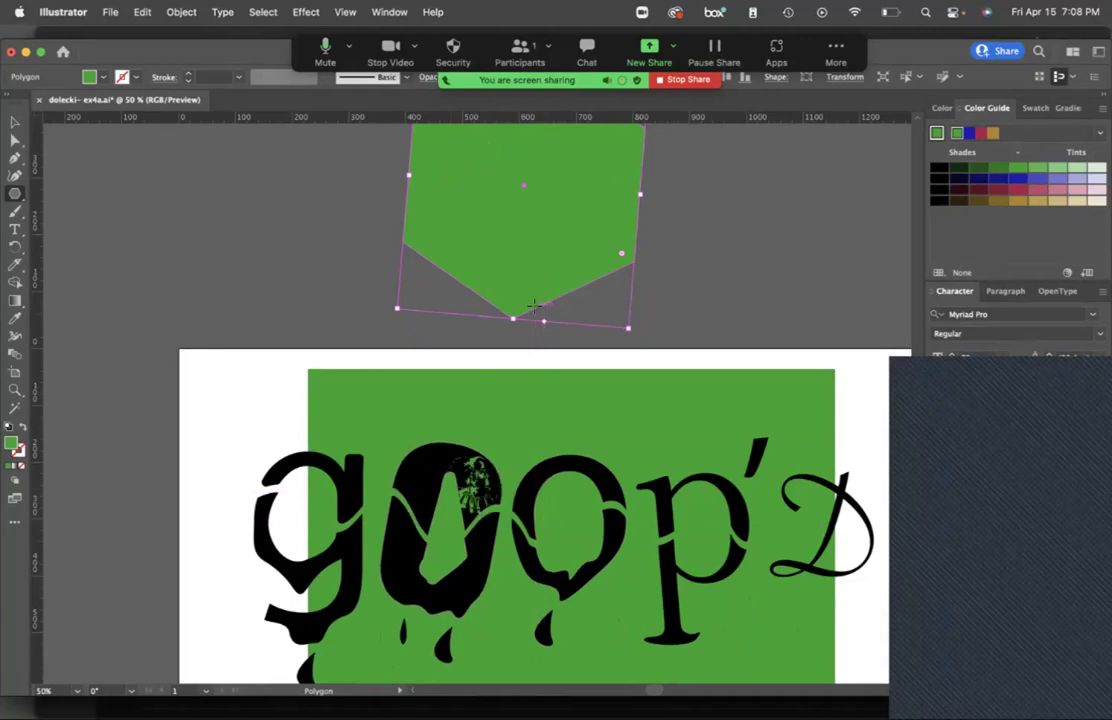
{"action": "scroll", "coordinate": [533, 304], "scroll_direction": "up", "scroll_amount": 2}
{"action": "left_click_drag", "start_coordinate": [12, 193], "coordinate": [80, 191]}
{"action": "left_click_drag", "start_coordinate": [768, 229], "coordinate": [725, 256]}
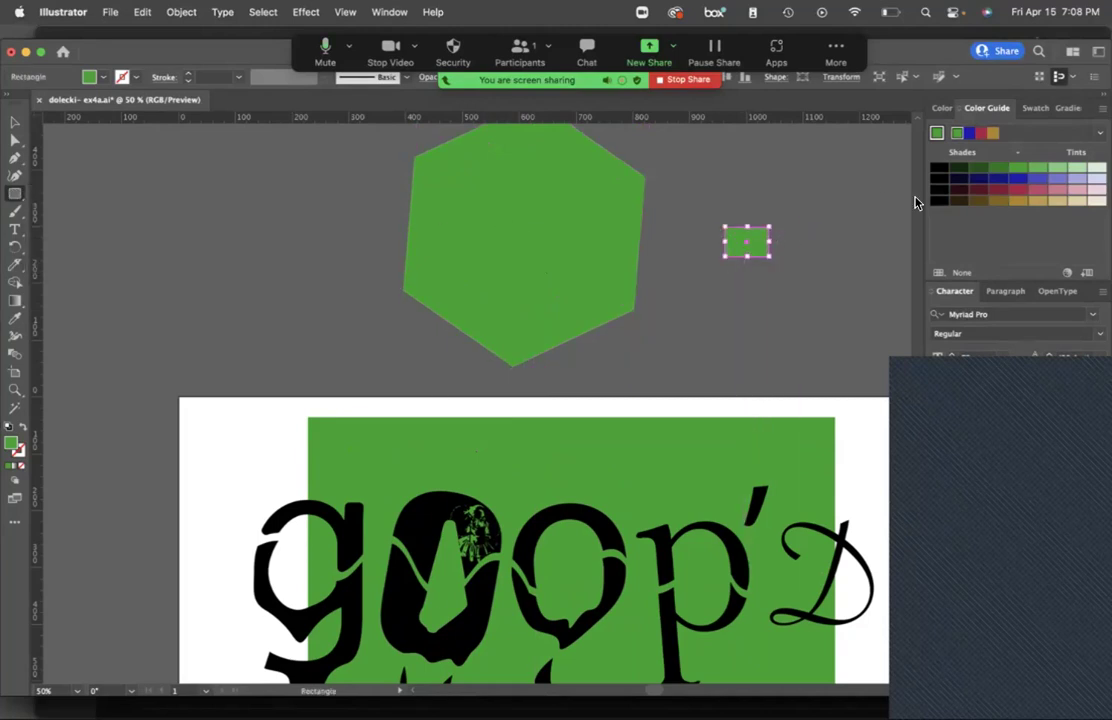
{"action": "left_click", "coordinate": [977, 180]}
{"action": "left_click", "coordinate": [13, 122]}
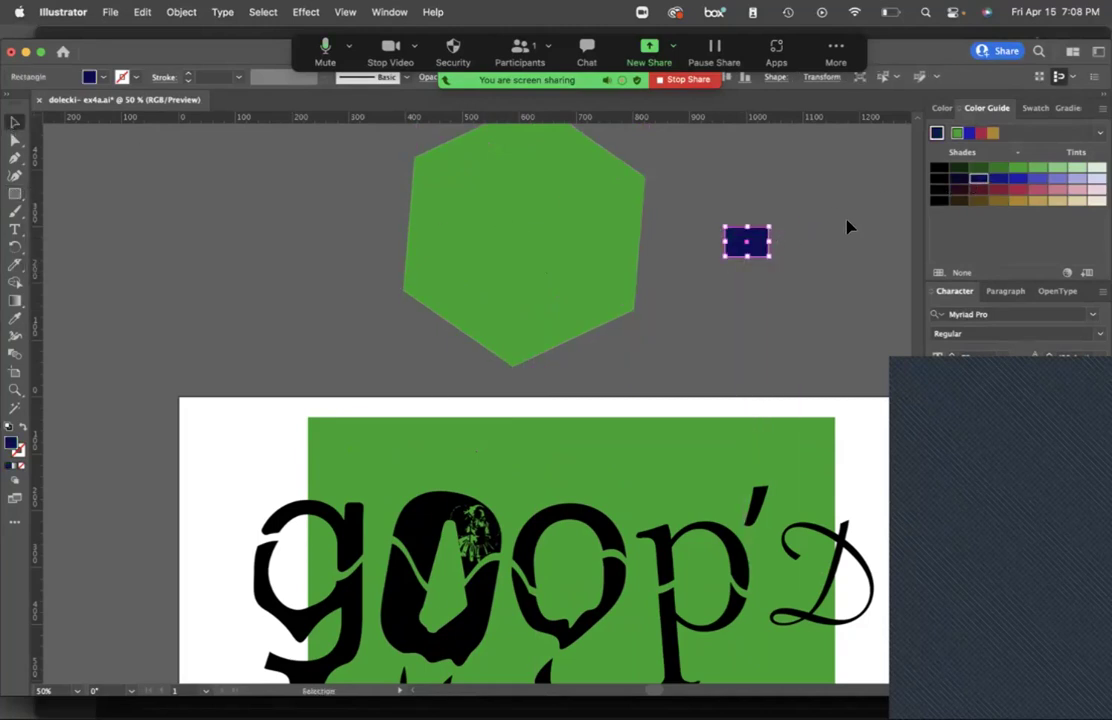
Move the dark blue rectangle onto the green hexagon, select both shapes and show the Pathfinder options.
{"action": "left_click_drag", "start_coordinate": [760, 238], "coordinate": [610, 224]}
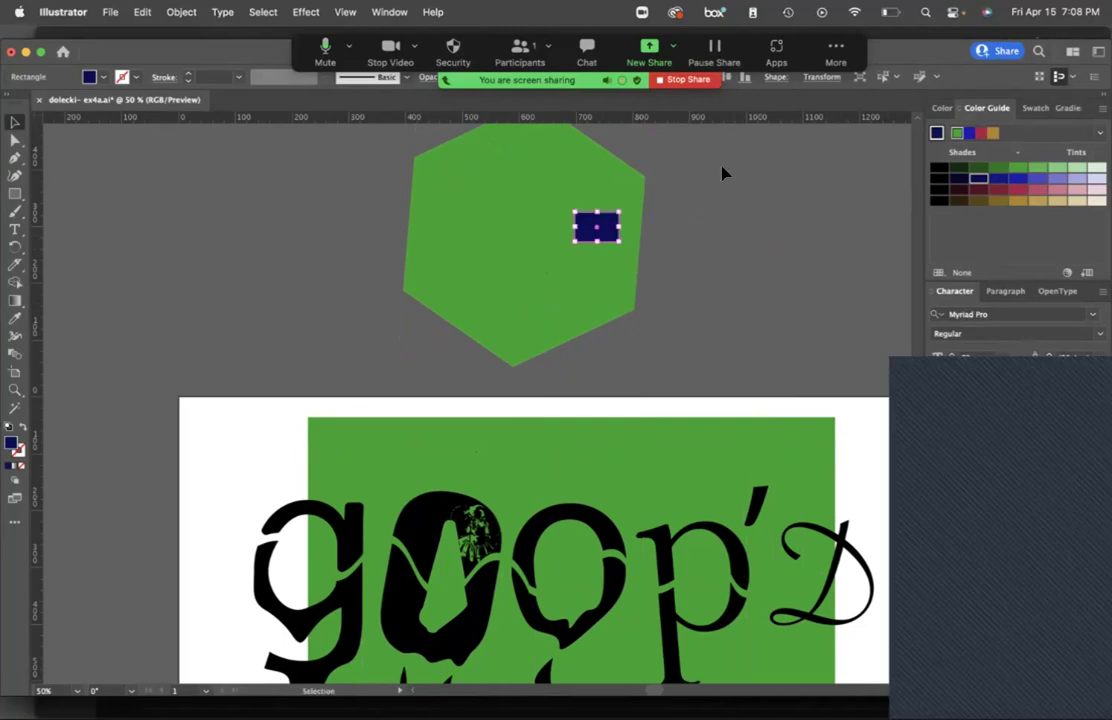
{"action": "left_click", "coordinate": [530, 330]}
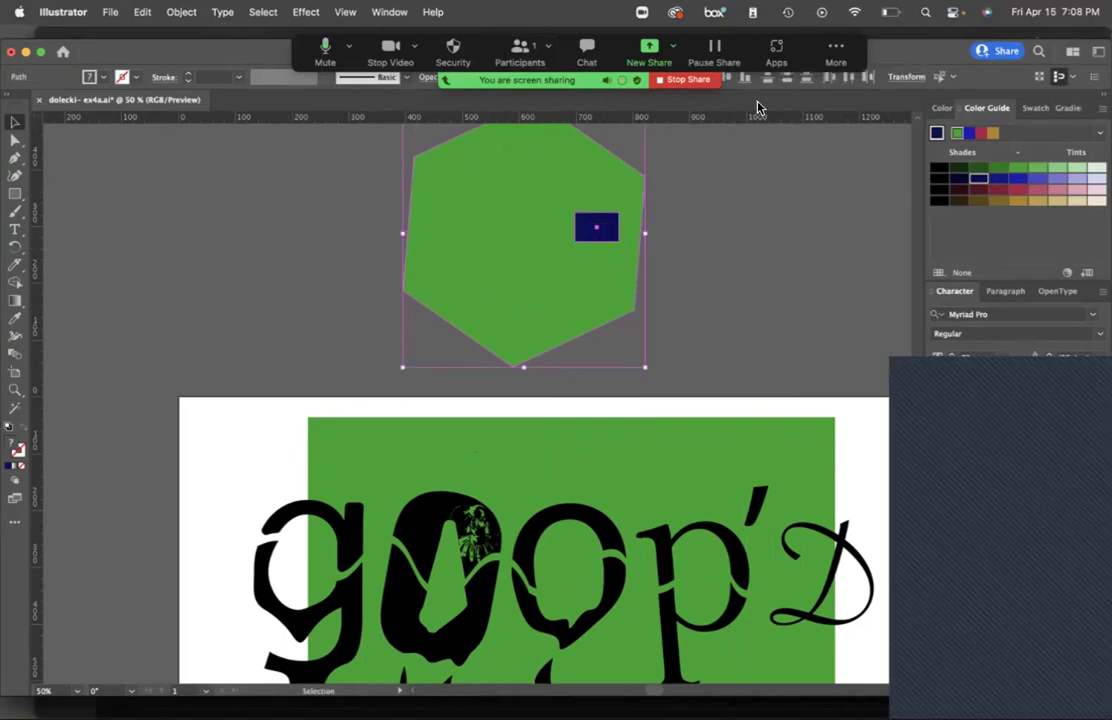
{"action": "left_click", "coordinate": [389, 12]}
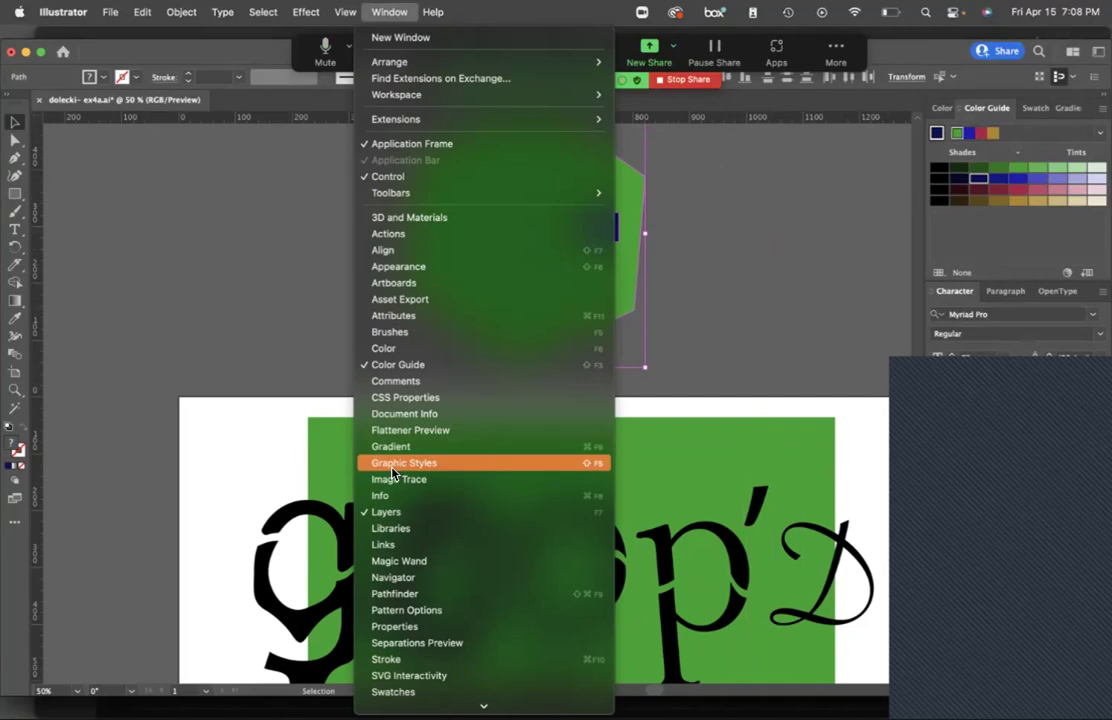
{"action": "left_click", "coordinate": [400, 593]}
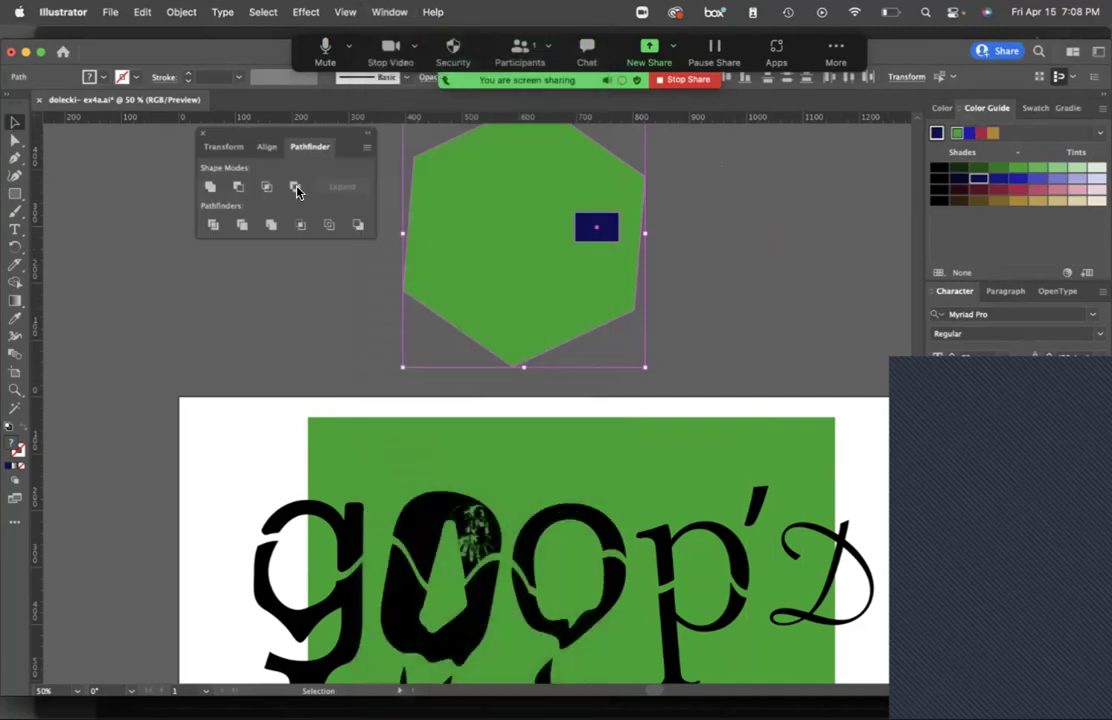
{"action": "left_click", "coordinate": [241, 224]}
Enlarge the dark blue rectangle so it overlaps the hexagon's lower-right edge, and divide the two shapes with Pathfinder.
{"action": "left_click_drag", "start_coordinate": [606, 241], "coordinate": [722, 370]}
{"action": "left_click_drag", "start_coordinate": [683, 332], "coordinate": [657, 311]}
{"action": "left_click", "coordinate": [526, 345], "text": "shift"}
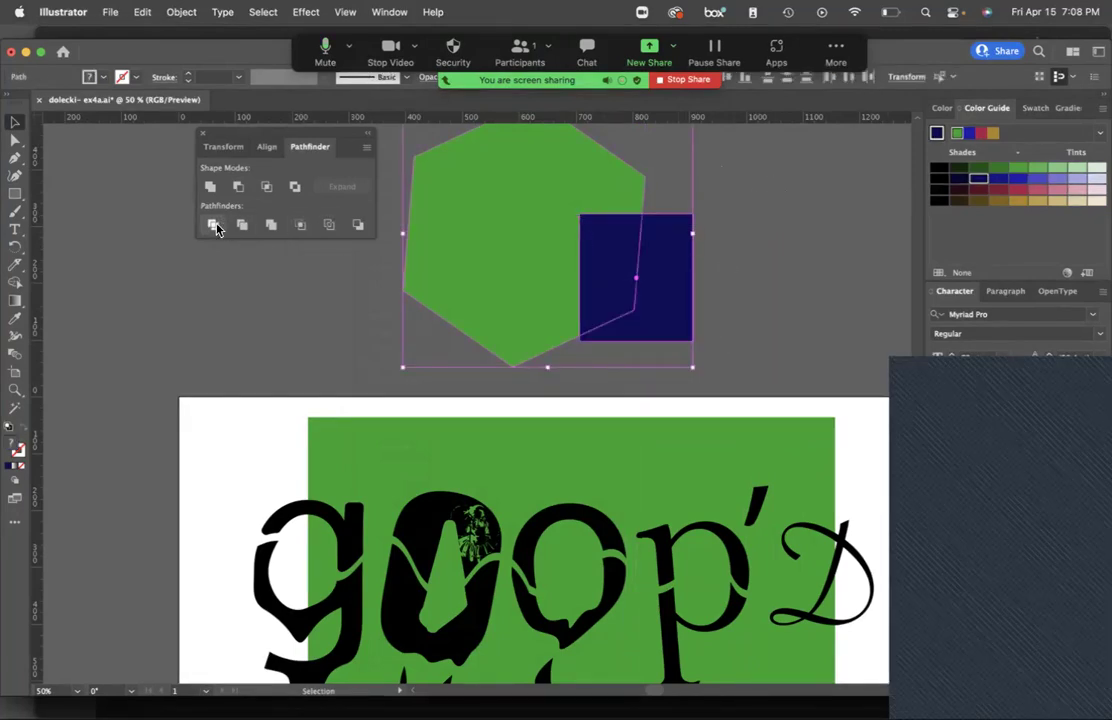
{"action": "left_click", "coordinate": [214, 228]}
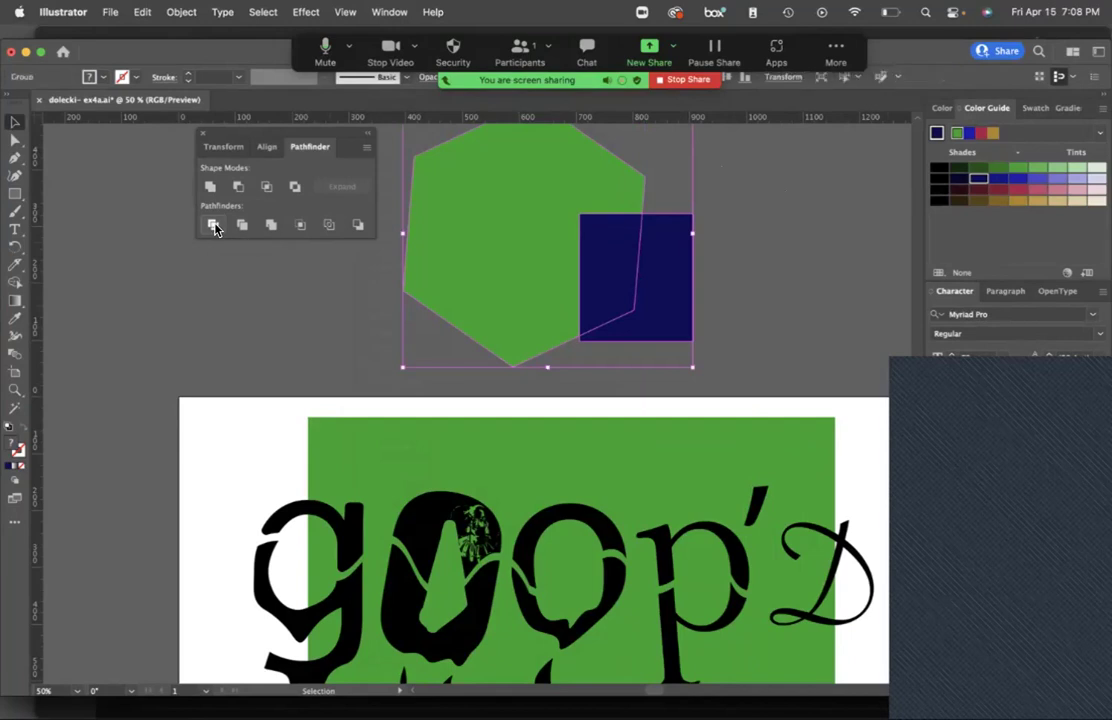
Ungroup the divided shapes and move the overlapping dark blue piece out to the right of the rectangle.
{"action": "left_click", "coordinate": [181, 12]}
{"action": "left_click", "coordinate": [690, 228]}
{"action": "left_click_drag", "start_coordinate": [611, 247], "coordinate": [651, 255]}
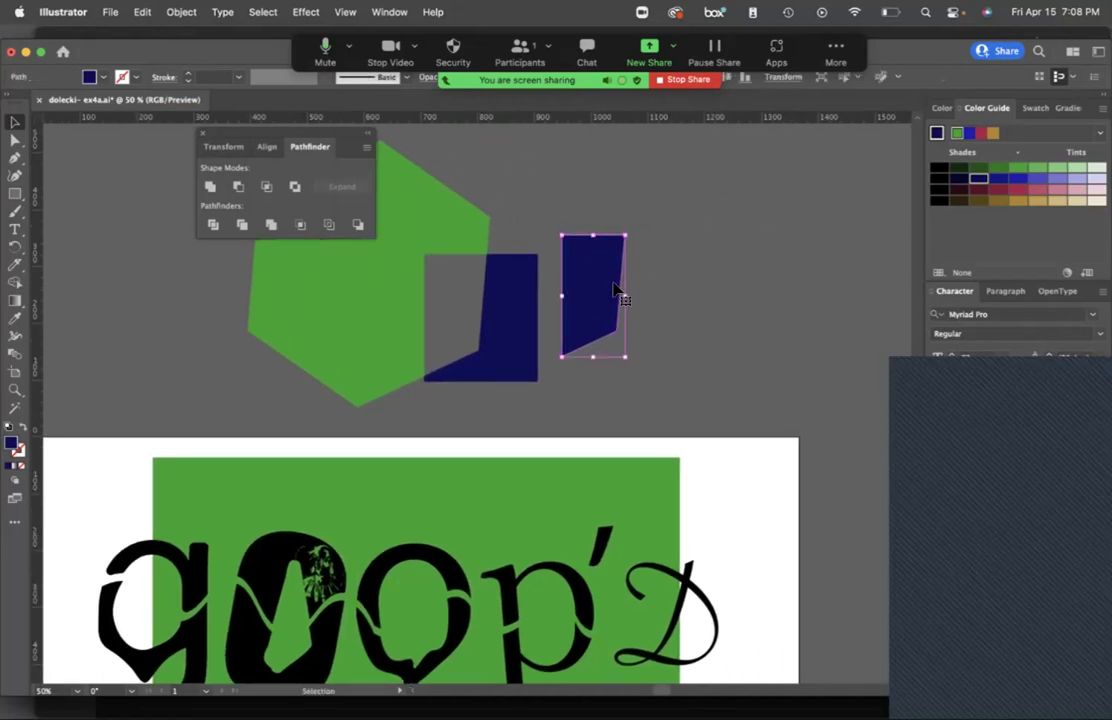
Switch to Safari, return to the exercise page with the optional tools links and stop the Zoom screen sharing.
{"action": "key", "text": "ctrl+Up"}
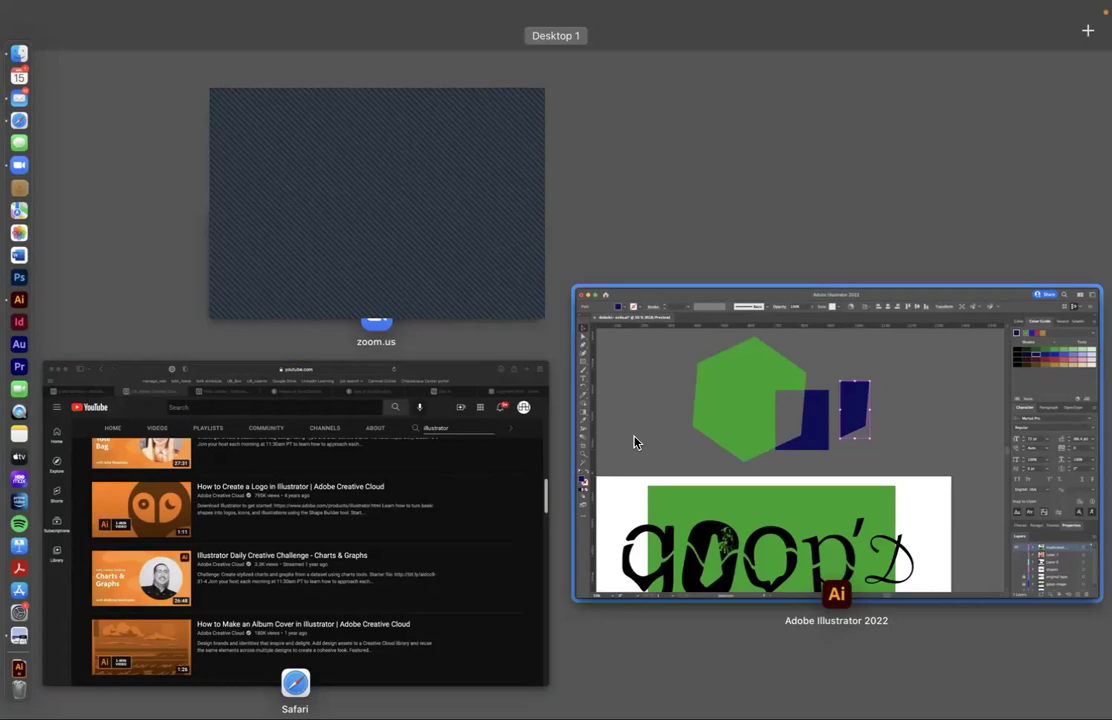
{"action": "left_click", "coordinate": [416, 464]}
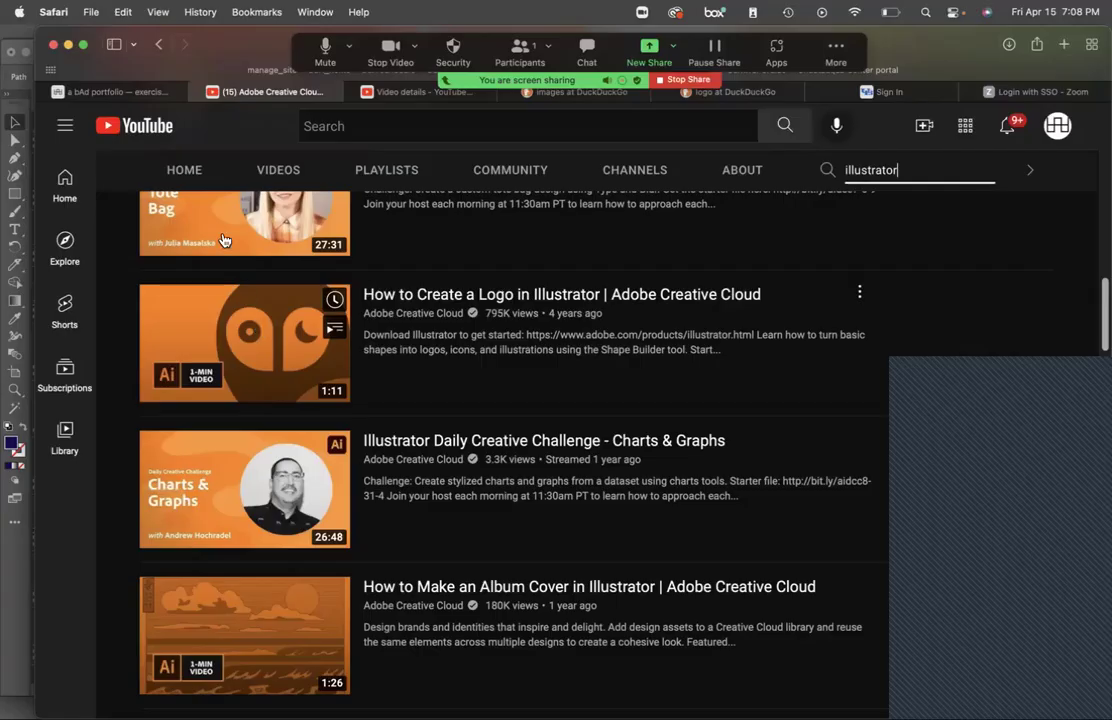
{"action": "left_click", "coordinate": [160, 94]}
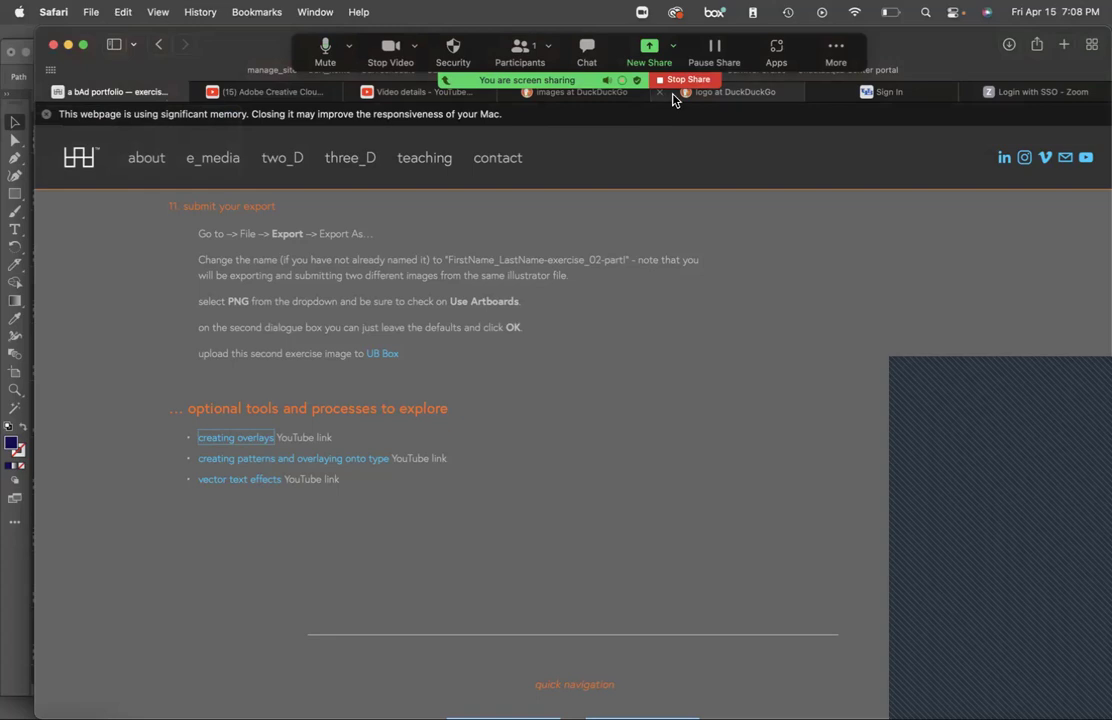
{"action": "left_click", "coordinate": [684, 80]}
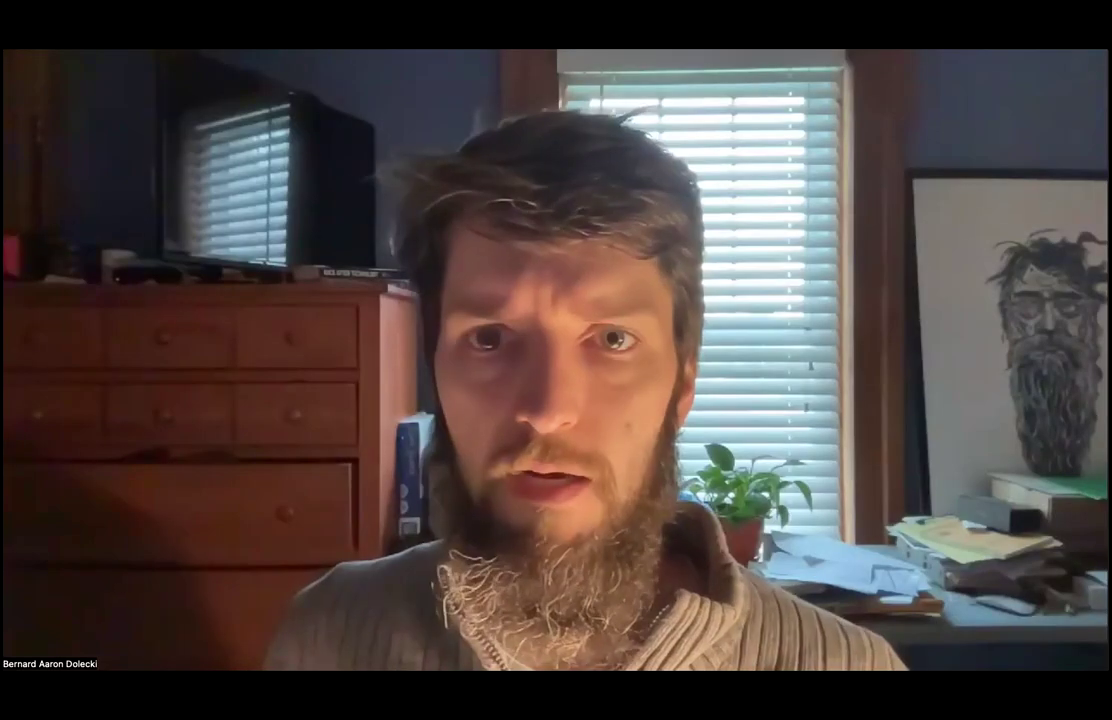